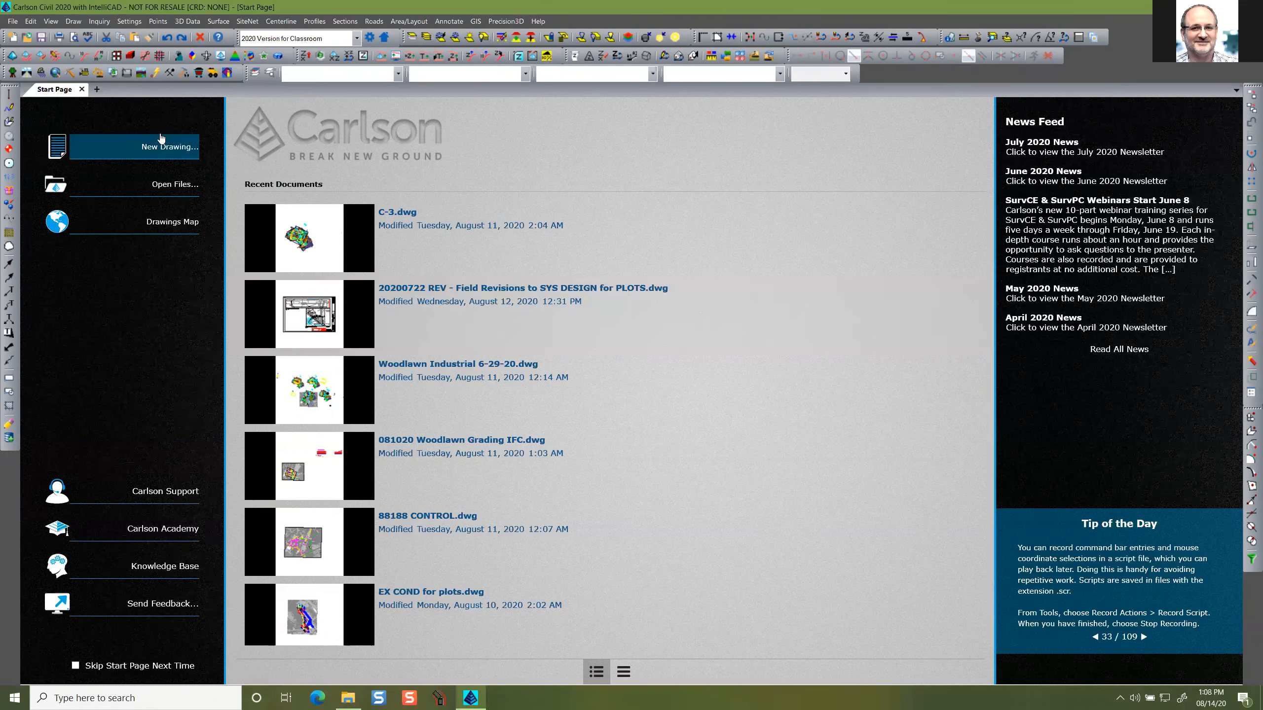
# Start a new drawing and look through the available template drawings, returning to the drawing type choice.
pyautogui.click(134, 150)
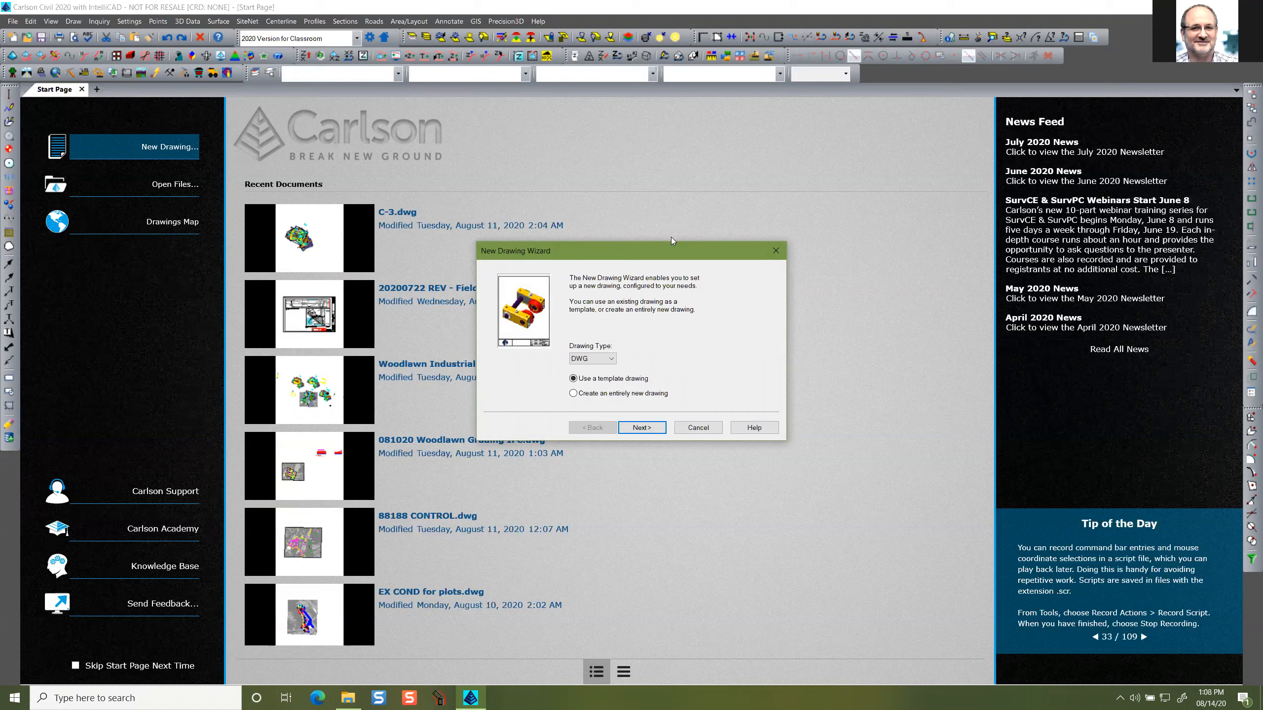
pyautogui.moveTo(642, 255)
pyautogui.mouseDown()
pyautogui.moveTo(548, 253)
pyautogui.moveTo(559, 255)
pyautogui.mouseUp()
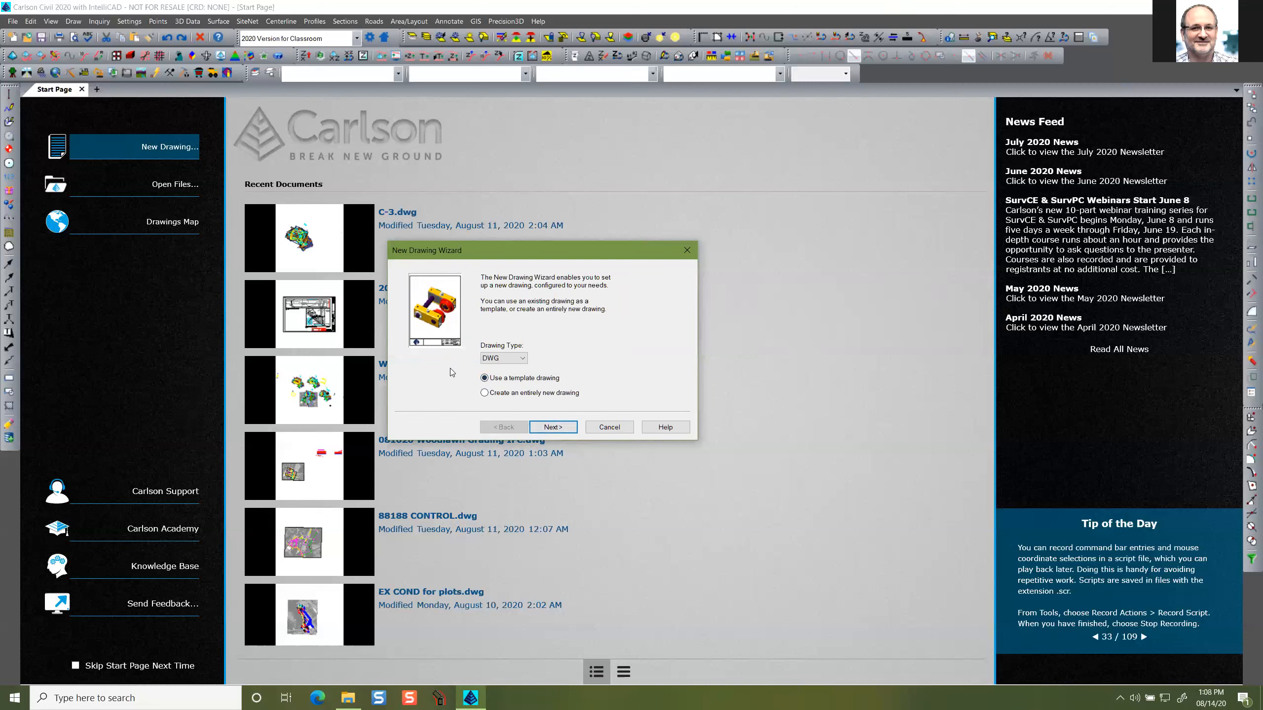
pyautogui.click(550, 429)
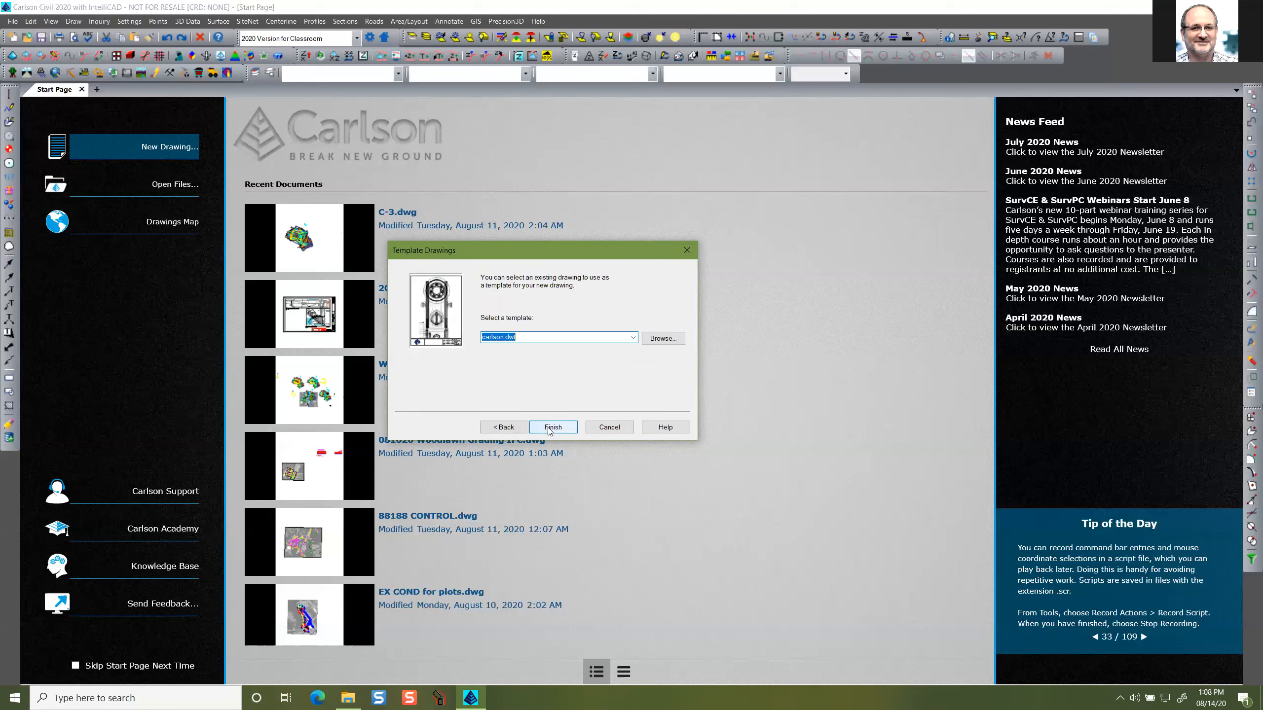
pyautogui.click(633, 339)
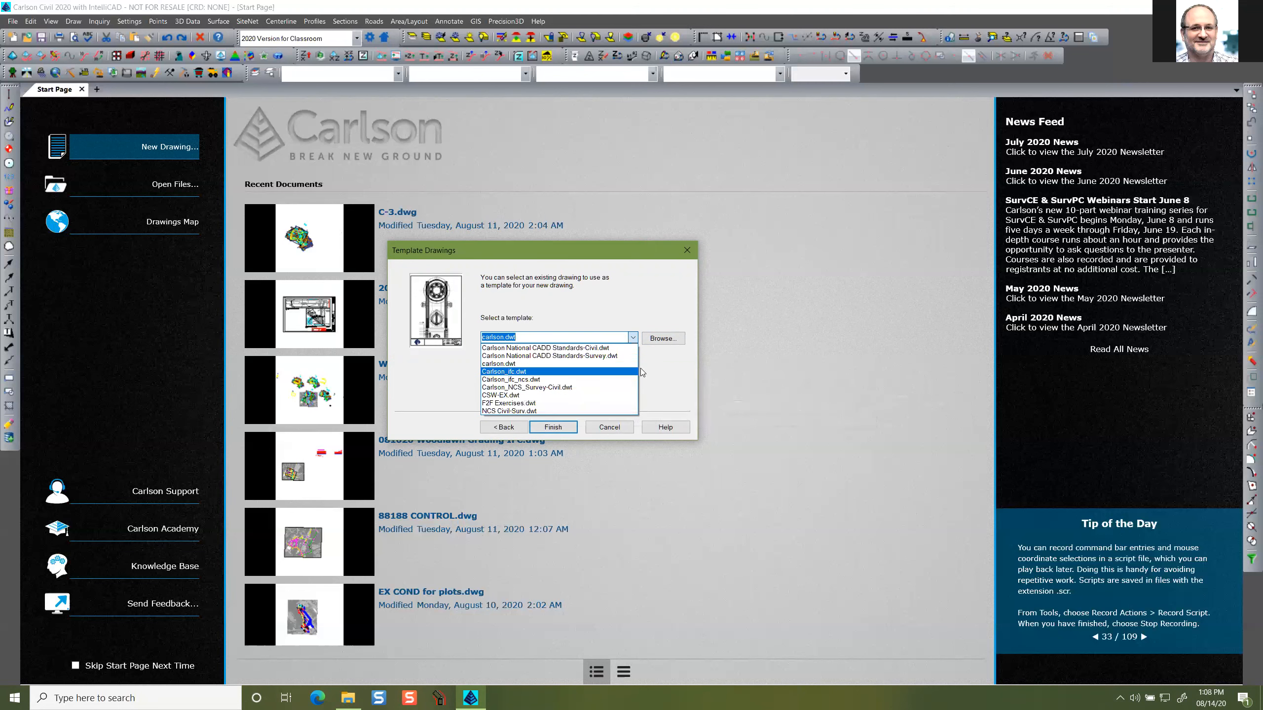
pyautogui.click(600, 417)
pyautogui.click(510, 429)
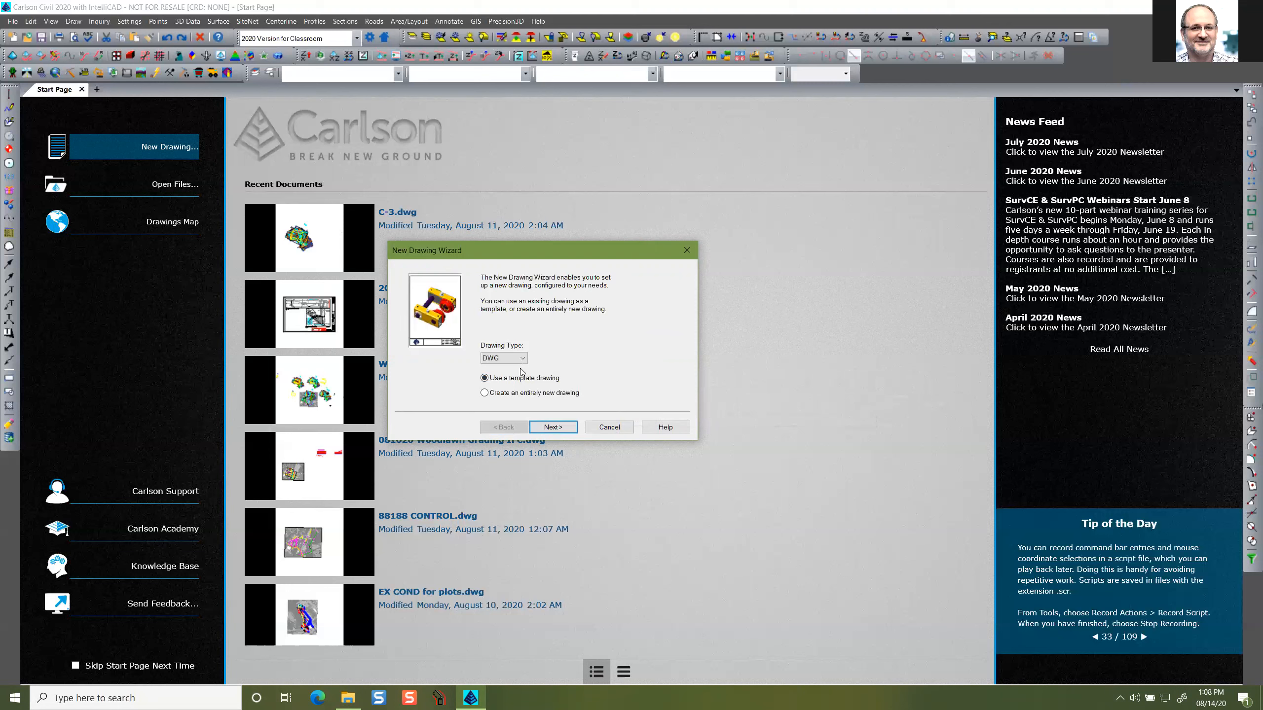
# Choose to create an entirely new drawing with Feet/Inches as the measurement unit.
pyautogui.click(485, 393)
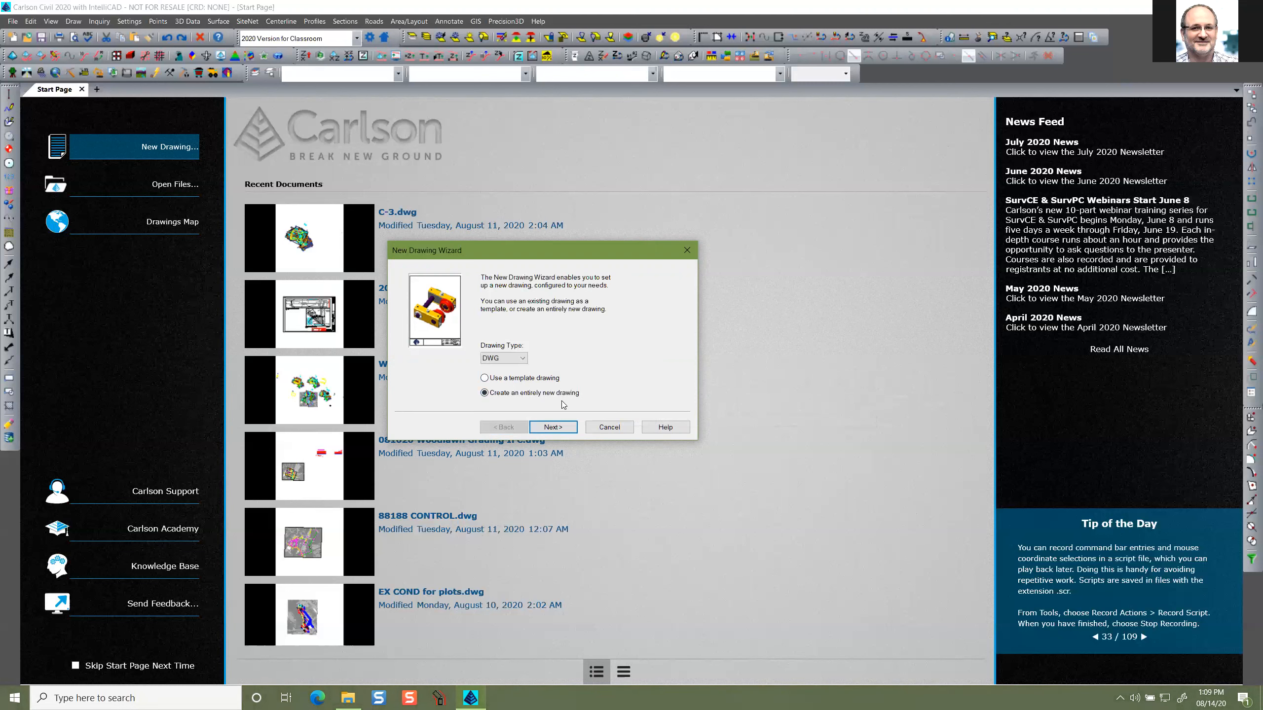
pyautogui.click(553, 427)
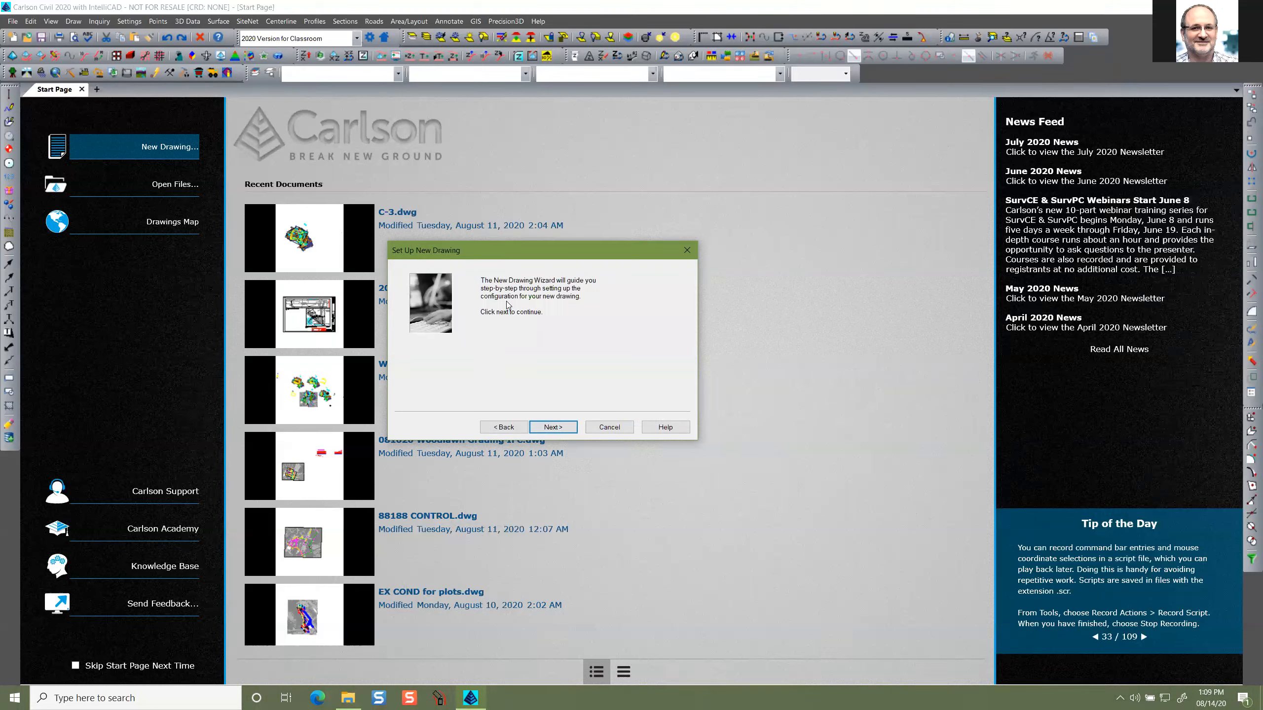
pyautogui.click(553, 428)
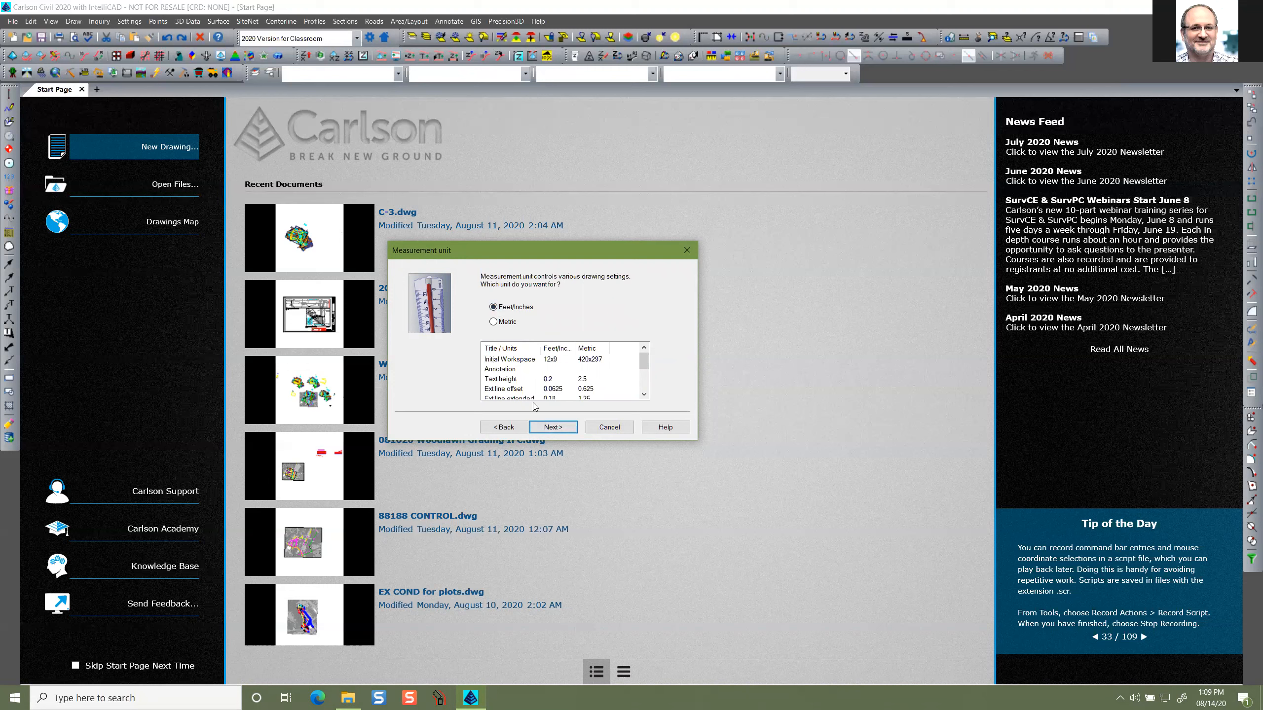
pyautogui.click(564, 428)
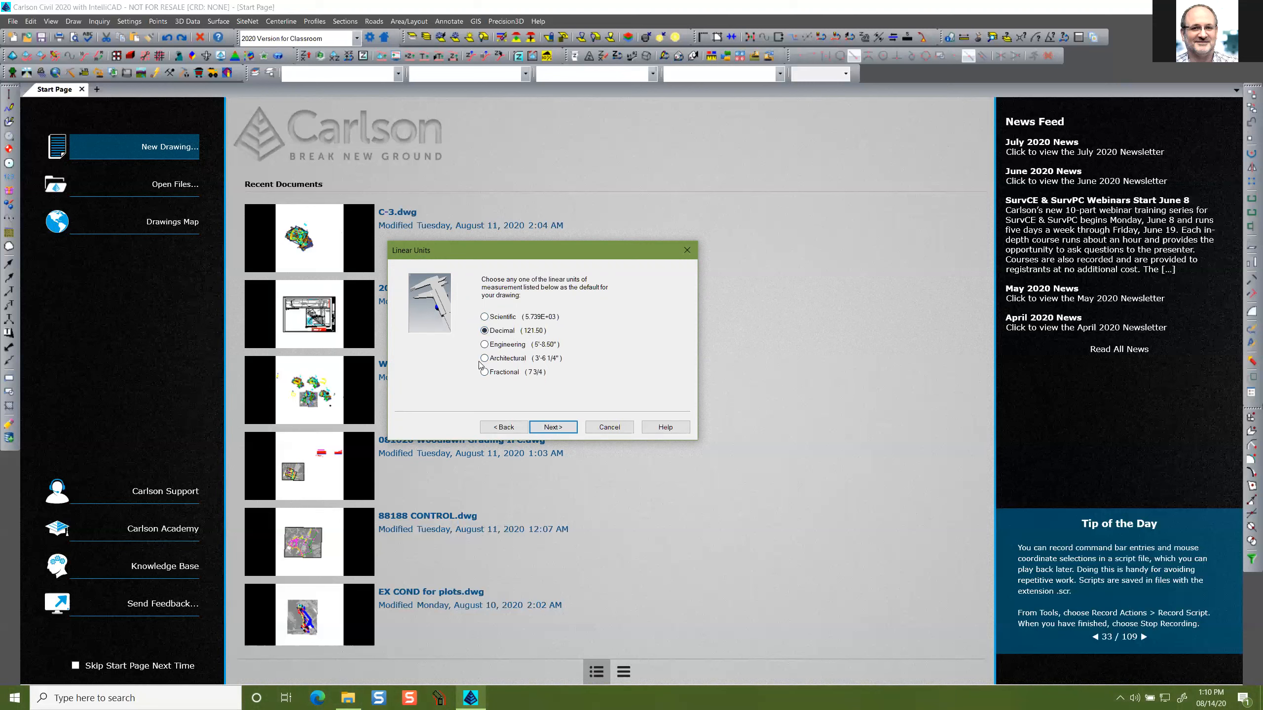
# Set Decimal linear units, Surveyor's angular units and color-dependent print style tables for the new drawing.
pyautogui.moveTo(581, 250); pyautogui.dragTo(575, 257)
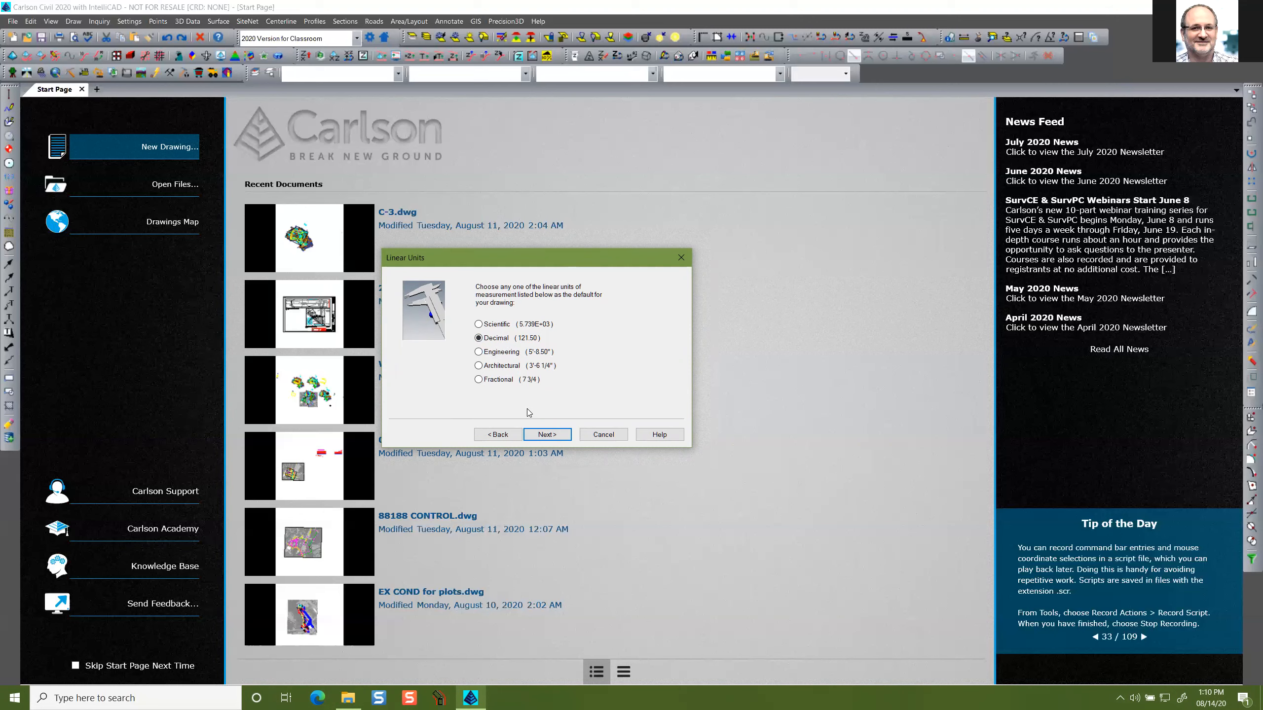
pyautogui.click(547, 434)
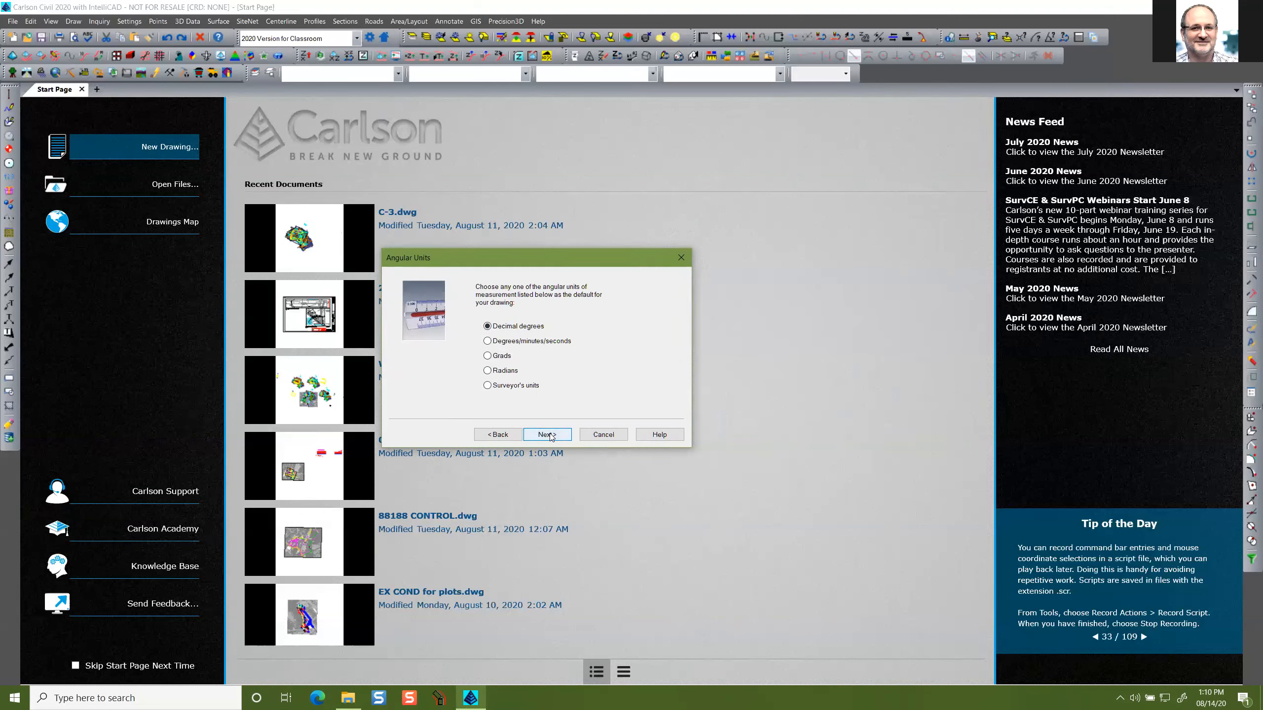
pyautogui.click(487, 386)
pyautogui.click(547, 434)
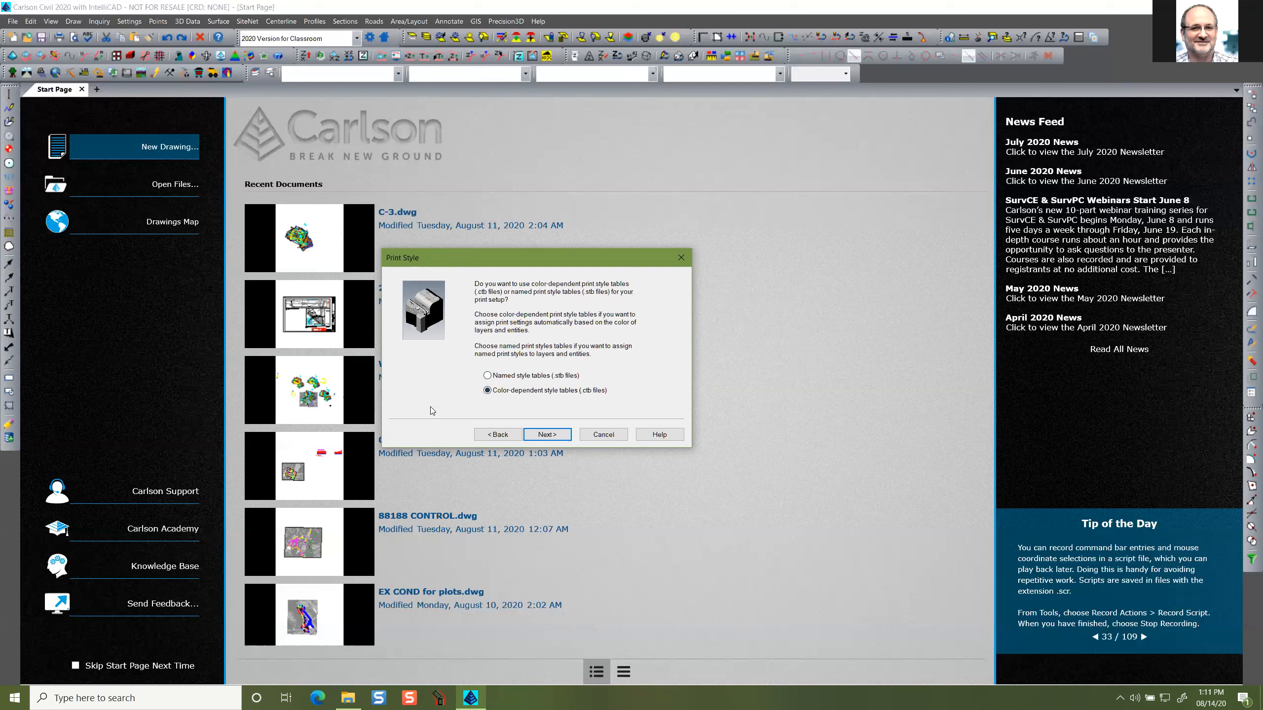
pyautogui.click(547, 435)
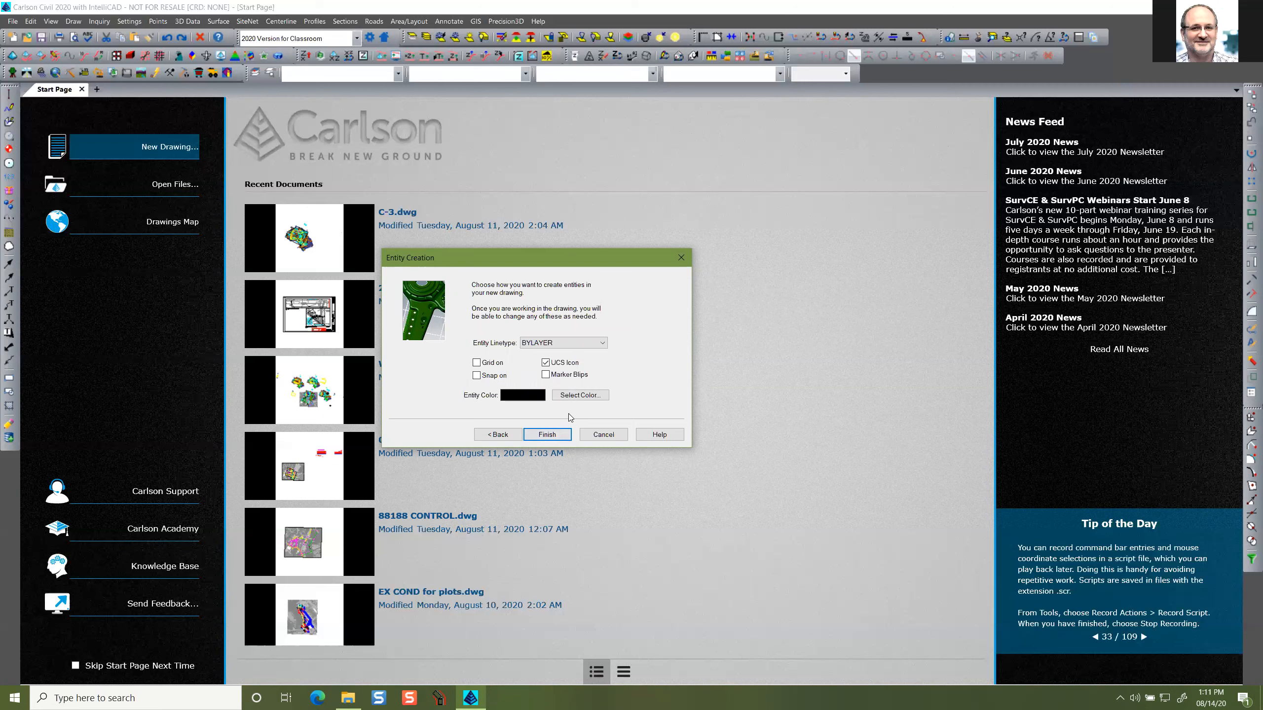
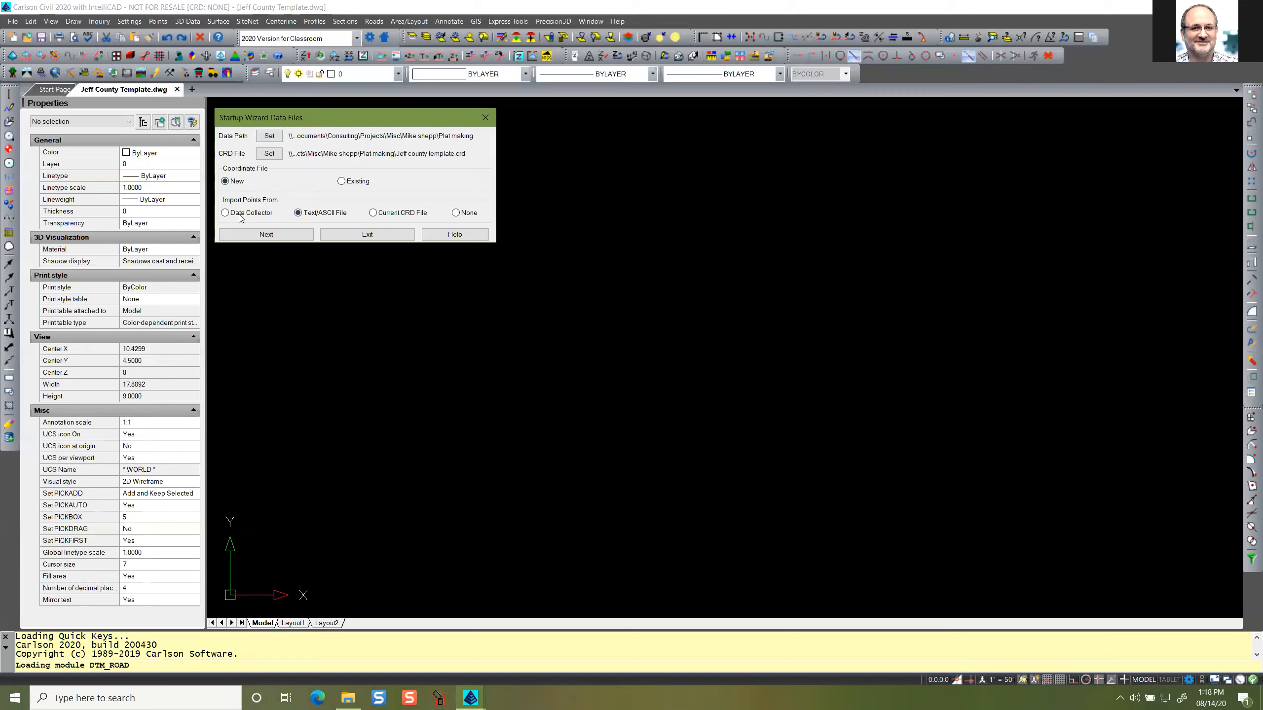
# Set the startup wizard's point import source to None and continue.
pyautogui.click(456, 213)
pyautogui.click(265, 235)
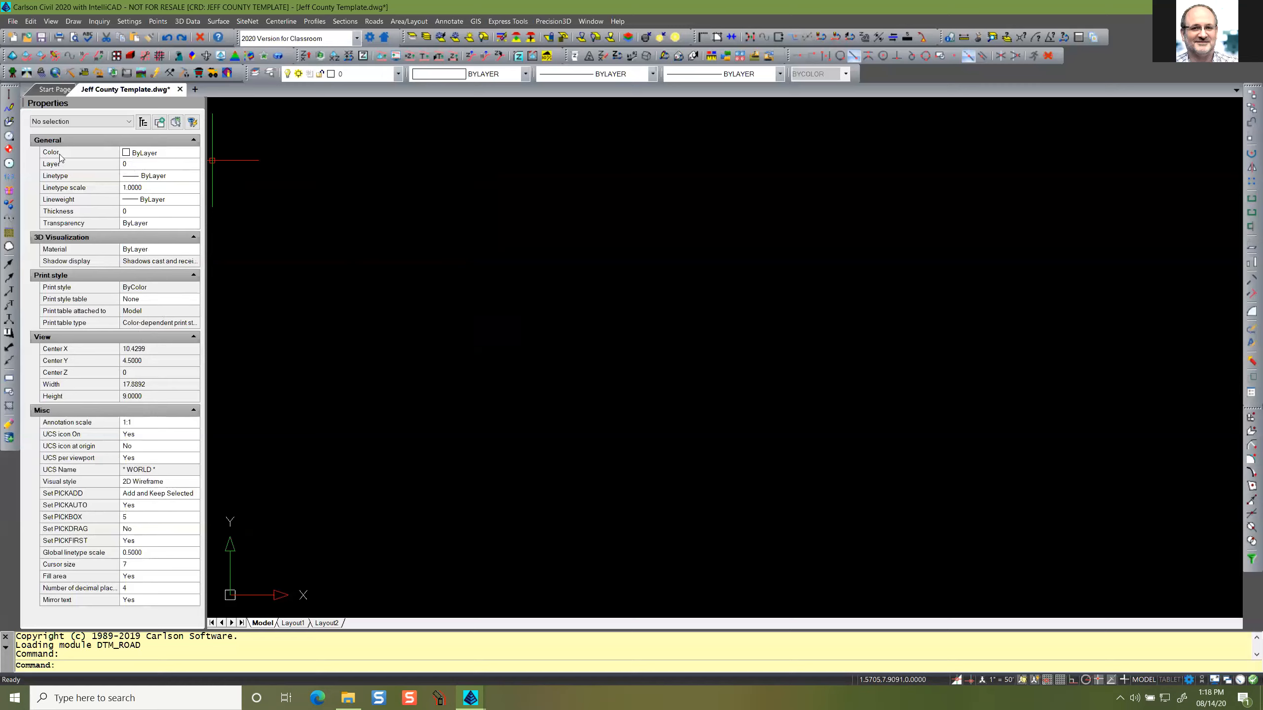
# Set the current entity color to Green and return it to ByLayer.
pyautogui.click(182, 156)
pyautogui.click(194, 154)
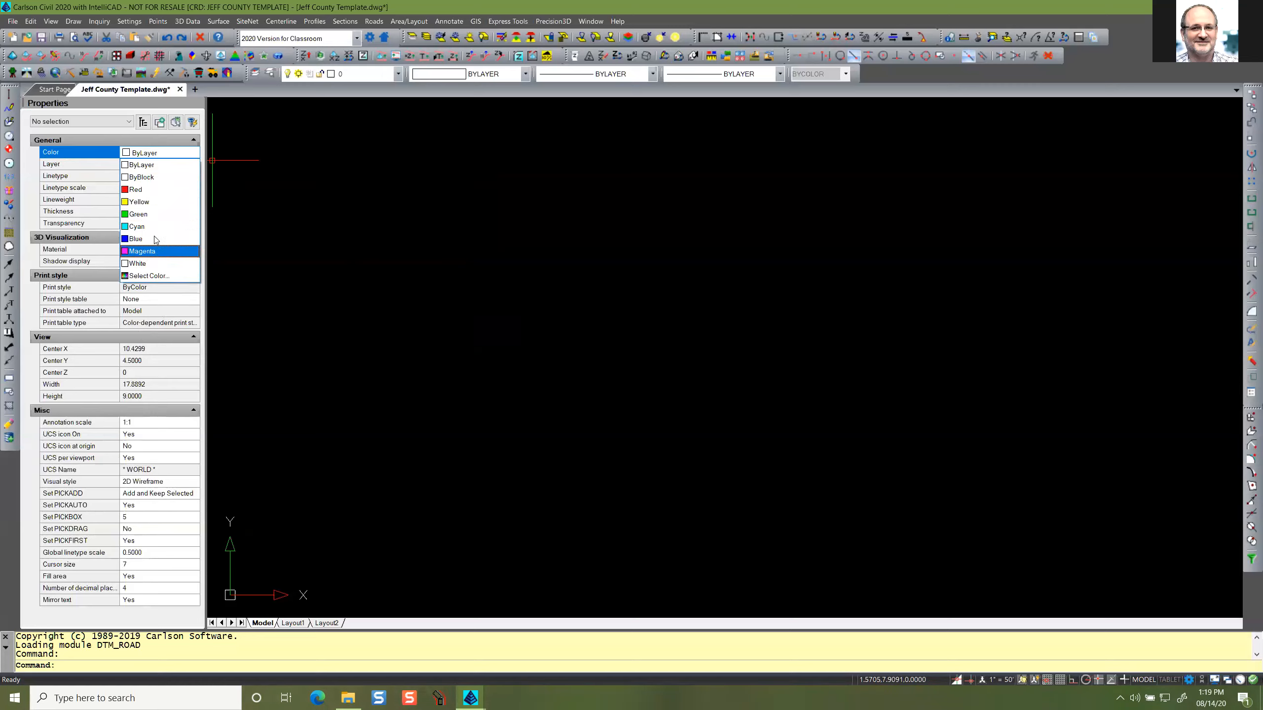
pyautogui.click(157, 217)
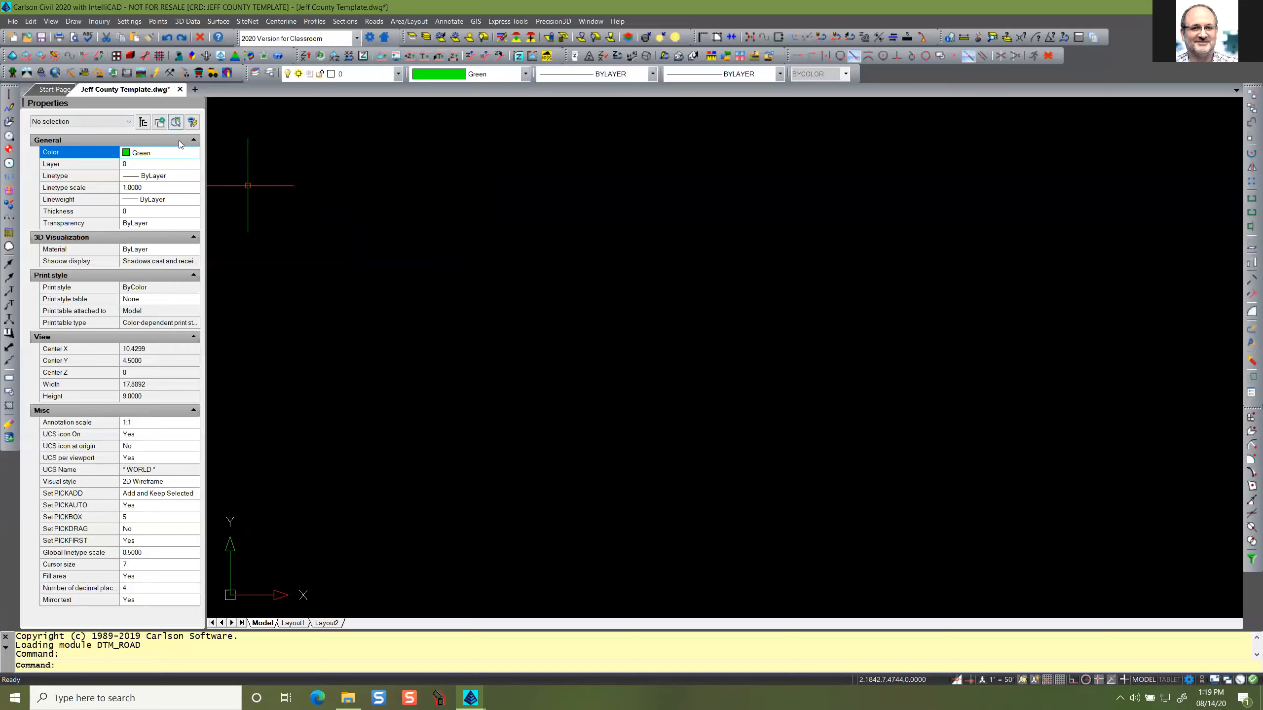
pyautogui.click(172, 155)
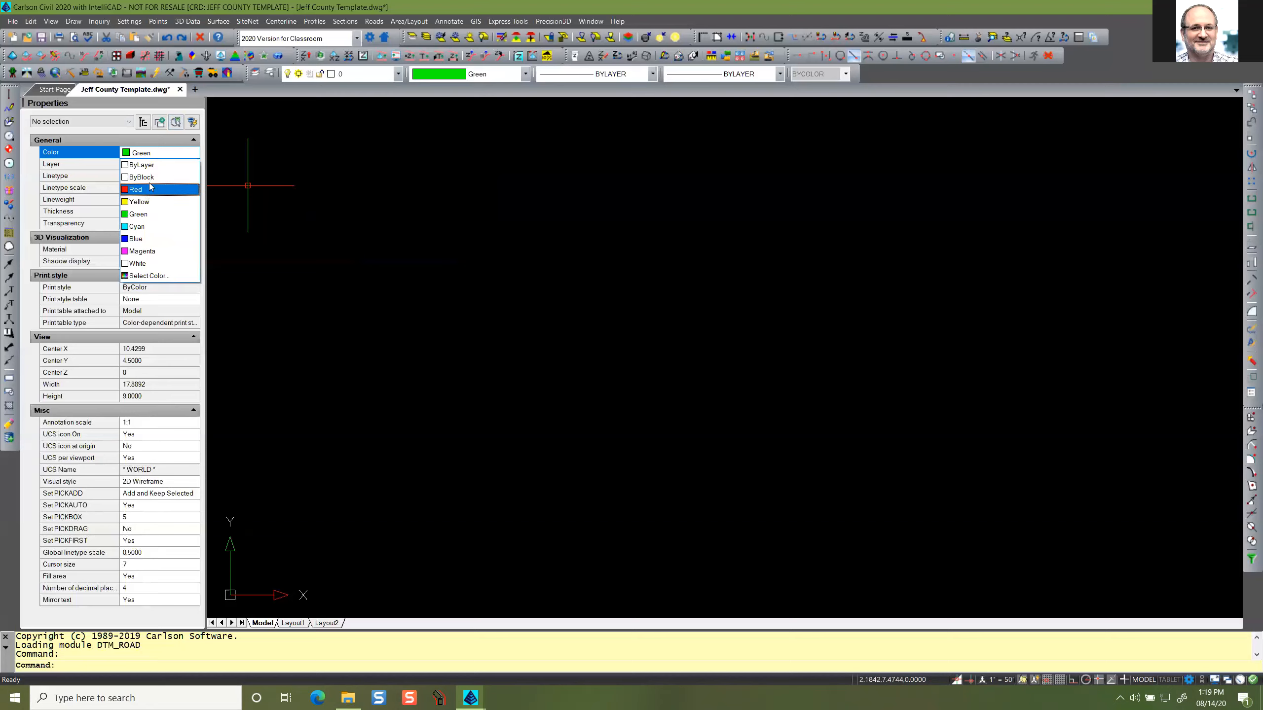
pyautogui.click(141, 165)
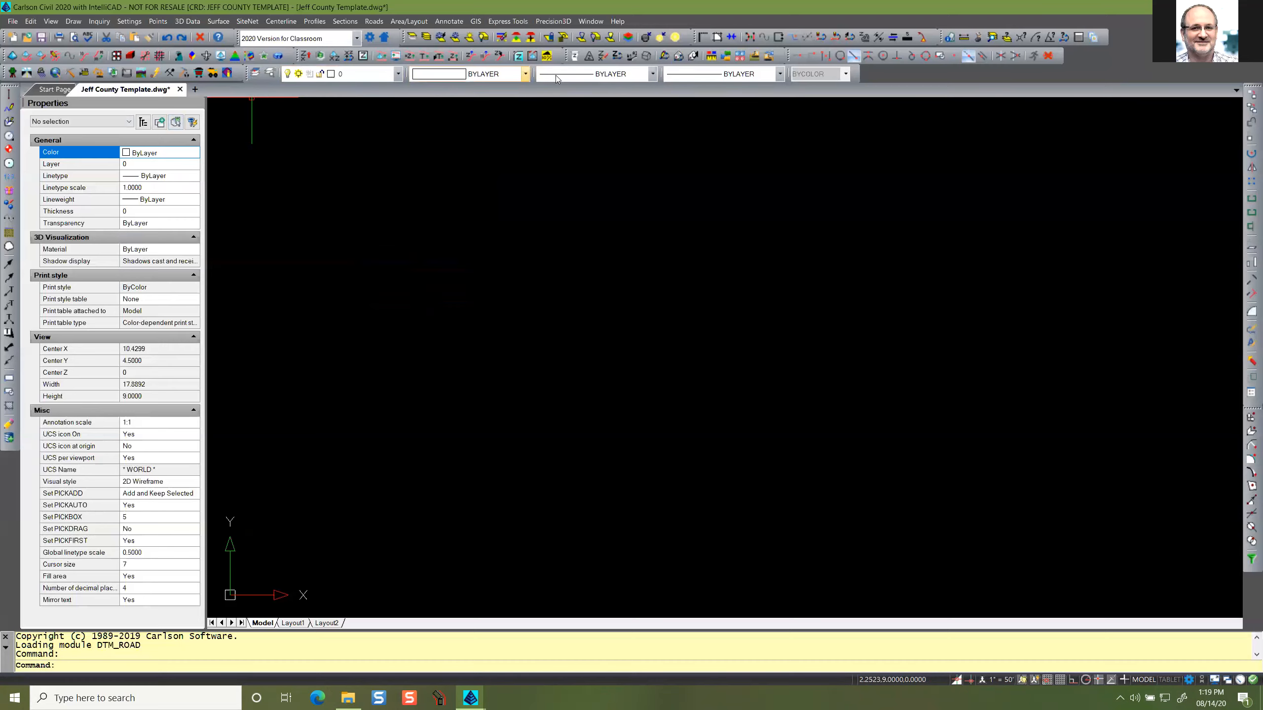
# Examine the drawing's layers, layer states, linetypes, styles, views, layouts, blocks, groups and external references in the drawing explorer.
pyautogui.click(271, 74)
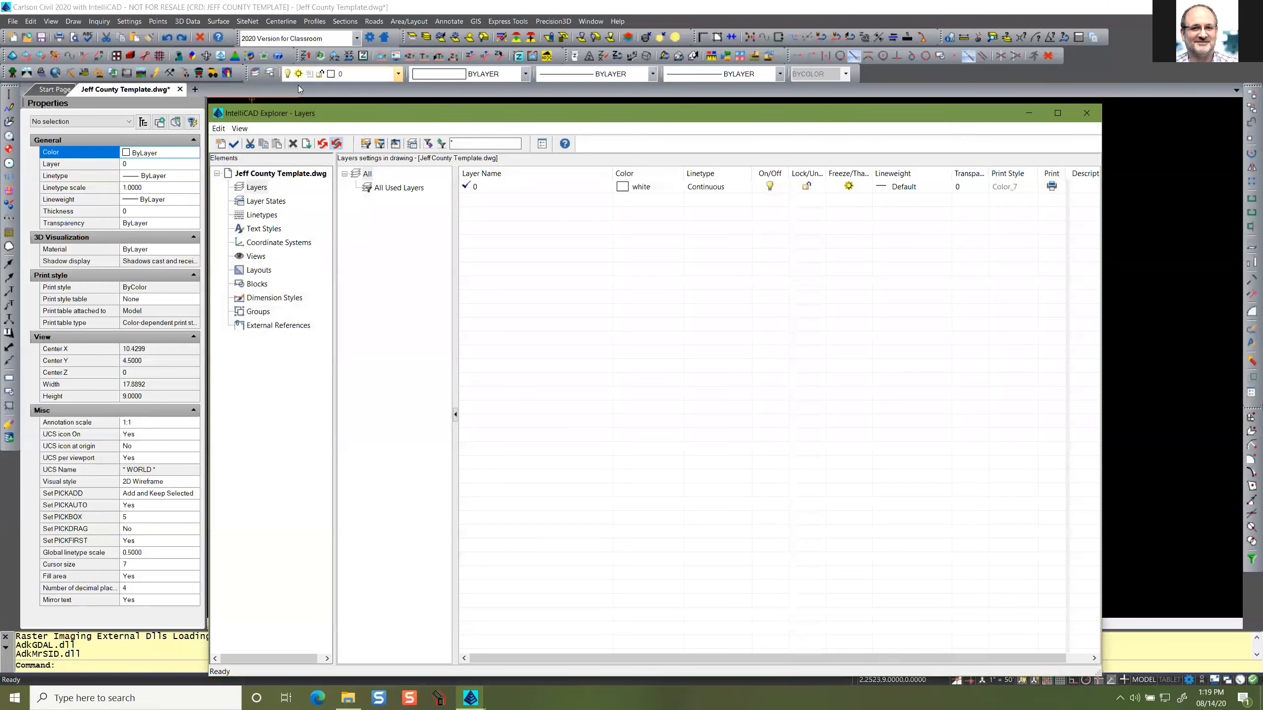
pyautogui.moveTo(338, 113); pyautogui.dragTo(234, 42)
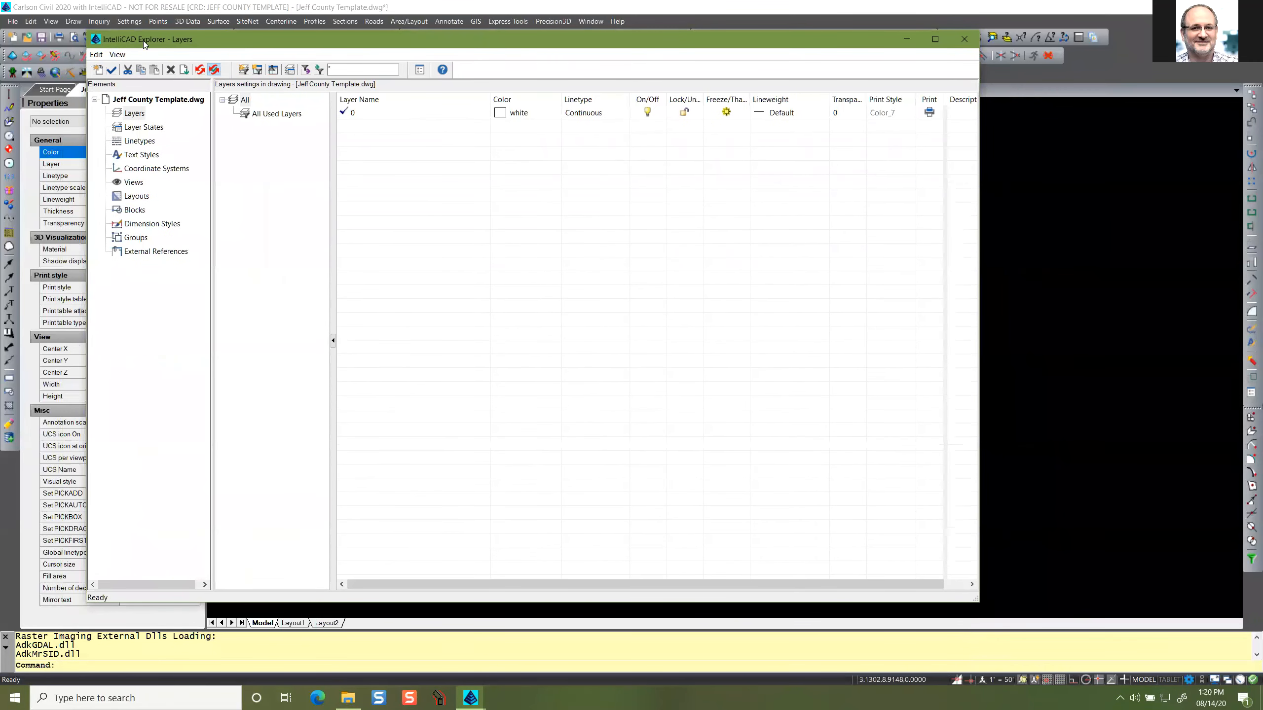
pyautogui.moveTo(247, 40); pyautogui.dragTo(241, 44)
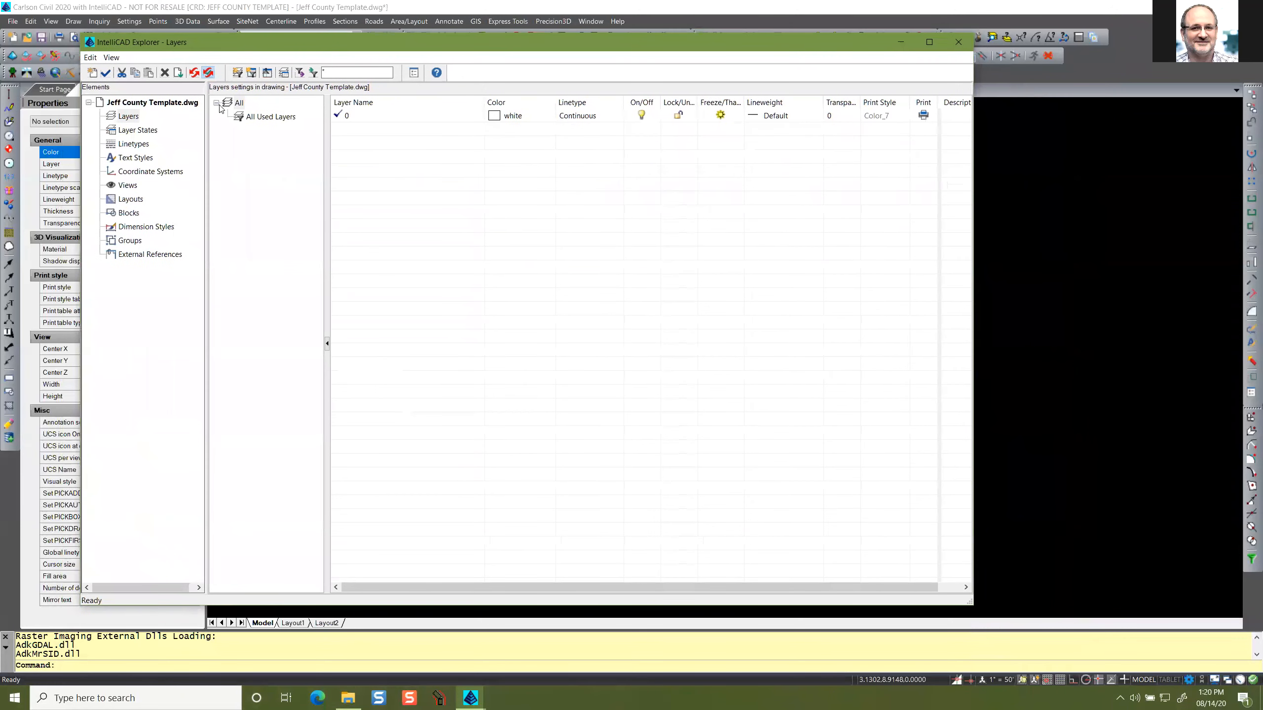
pyautogui.click(126, 116)
pyautogui.click(135, 130)
pyautogui.click(134, 143)
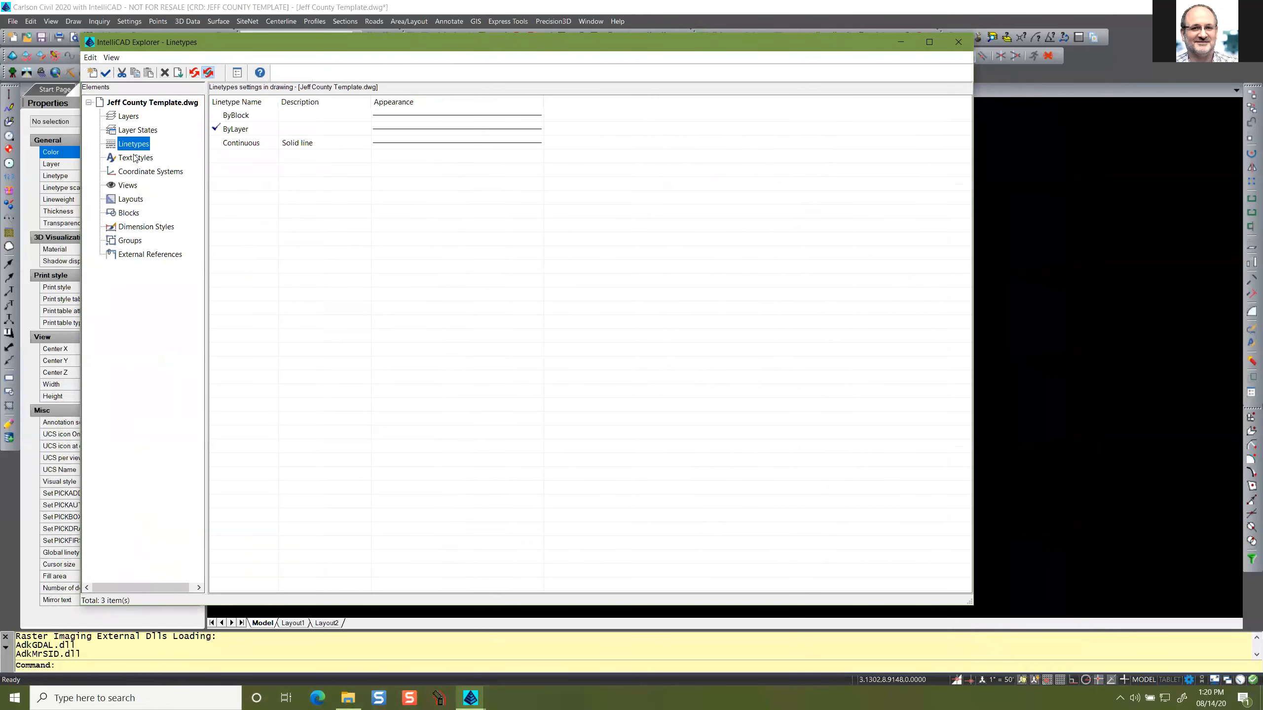
pyautogui.click(134, 158)
pyautogui.click(132, 172)
pyautogui.click(129, 186)
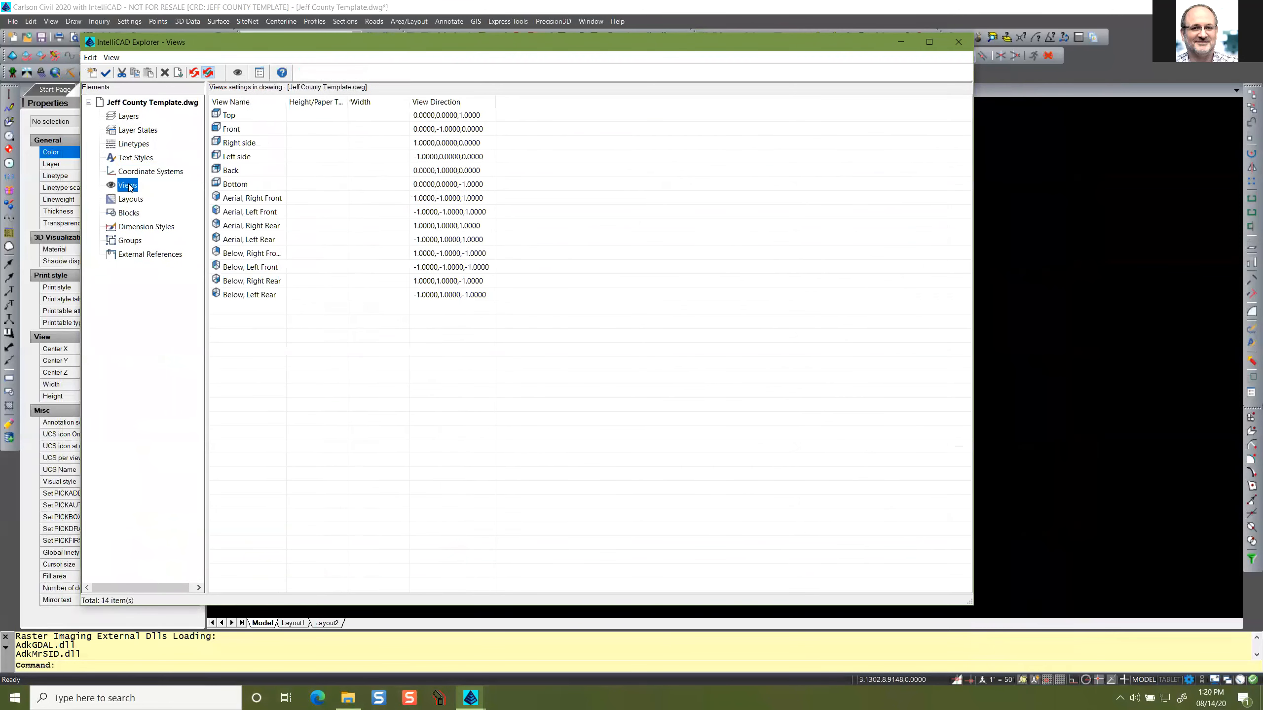
pyautogui.click(129, 199)
pyautogui.click(127, 214)
pyautogui.click(125, 228)
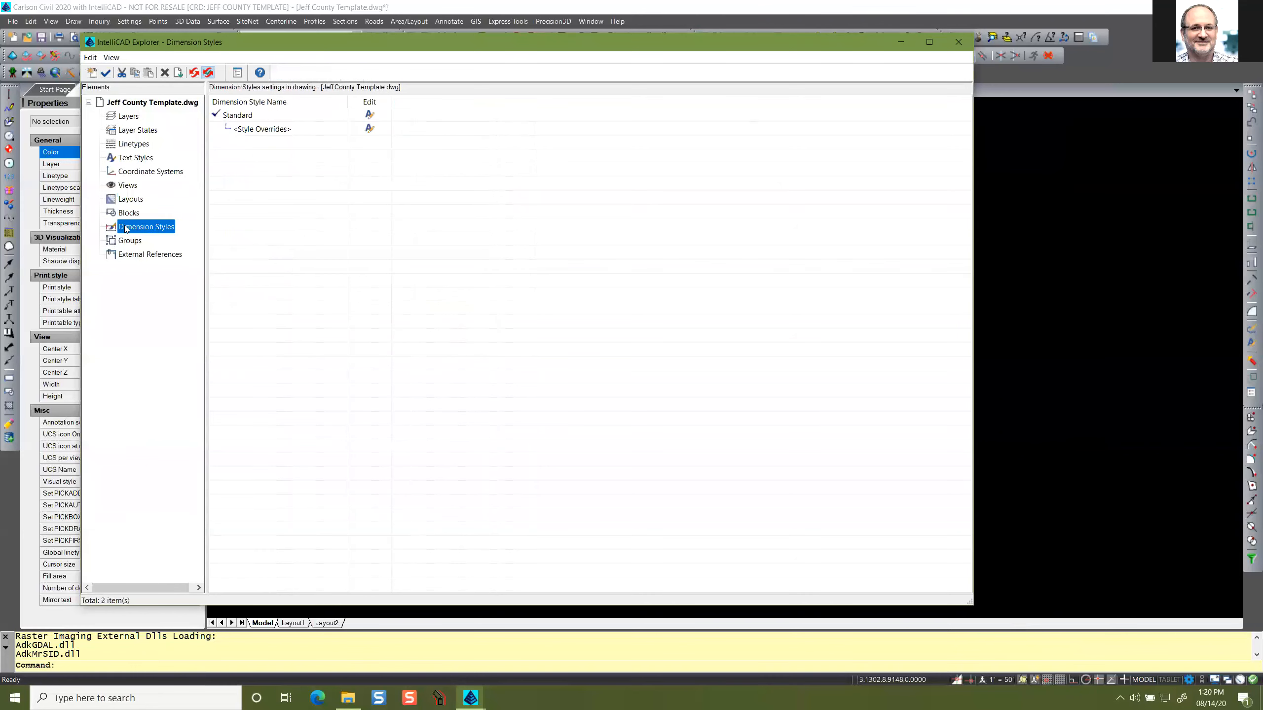
pyautogui.click(130, 241)
pyautogui.click(132, 254)
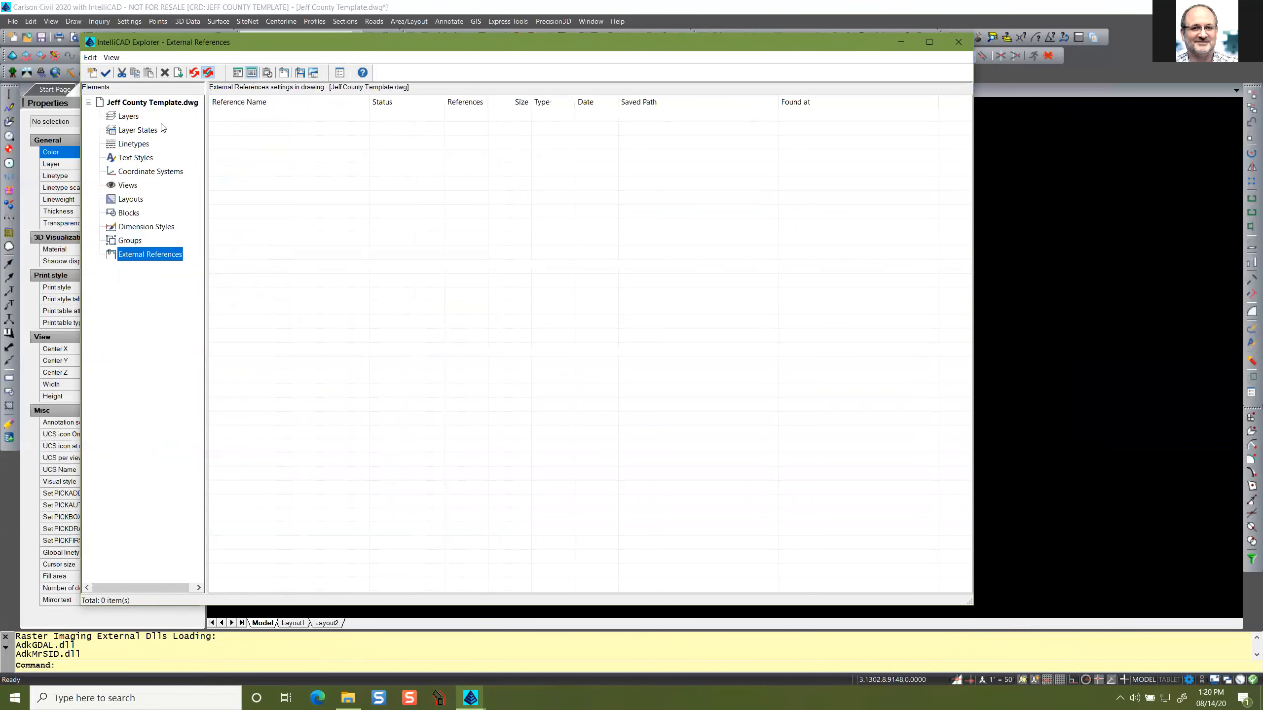
pyautogui.click(132, 118)
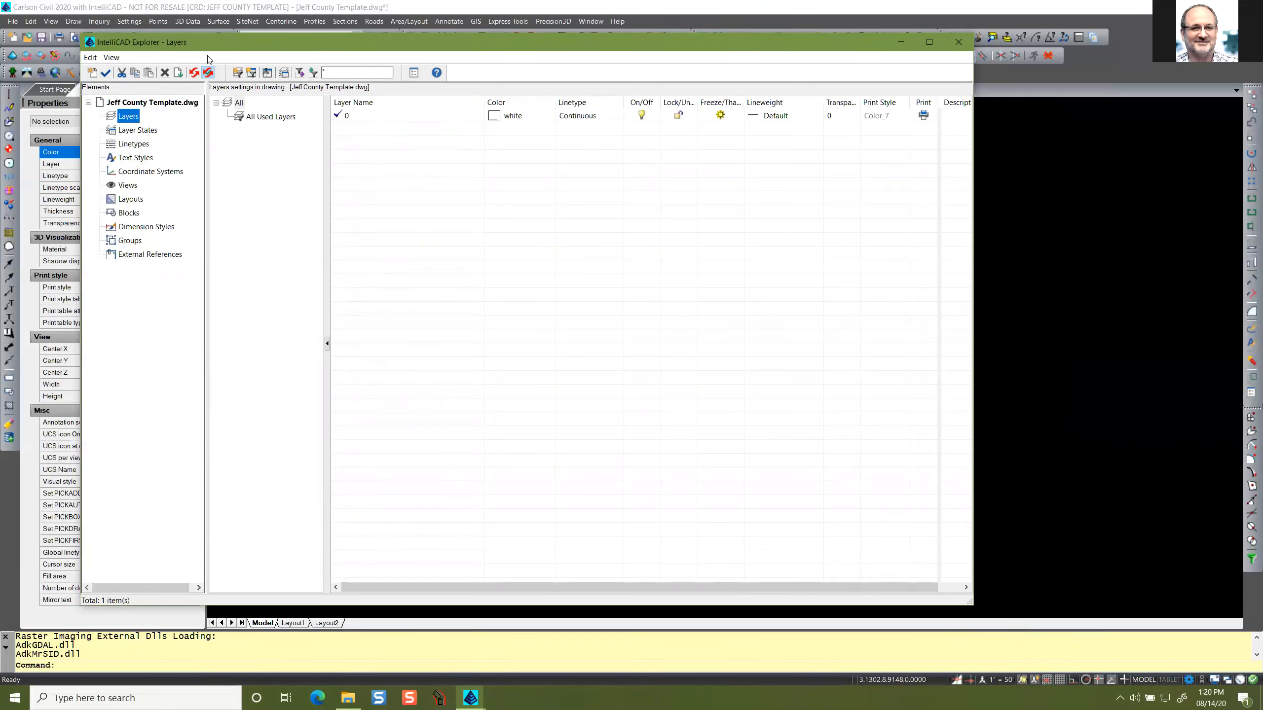
# View the color choices for layer 0 without changing them, and close the layer explorer.
pyautogui.moveTo(218, 40); pyautogui.dragTo(258, 28)
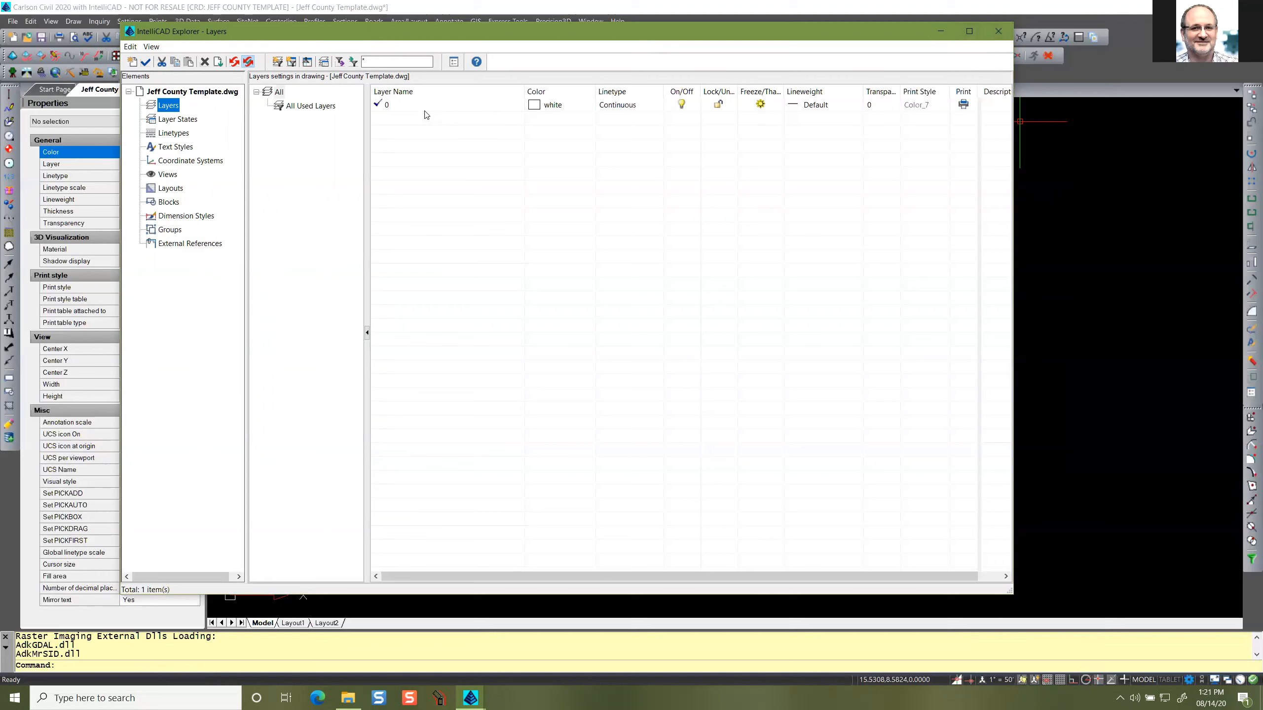
pyautogui.click(438, 106)
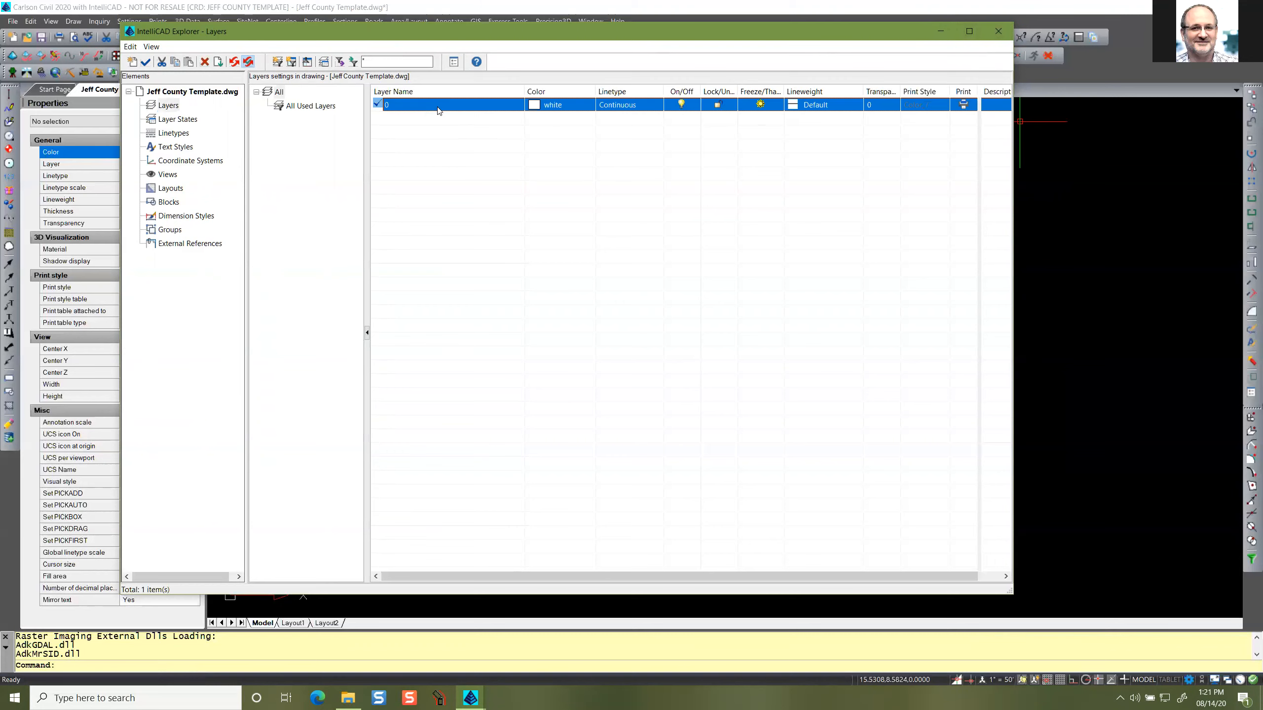
pyautogui.click(559, 106)
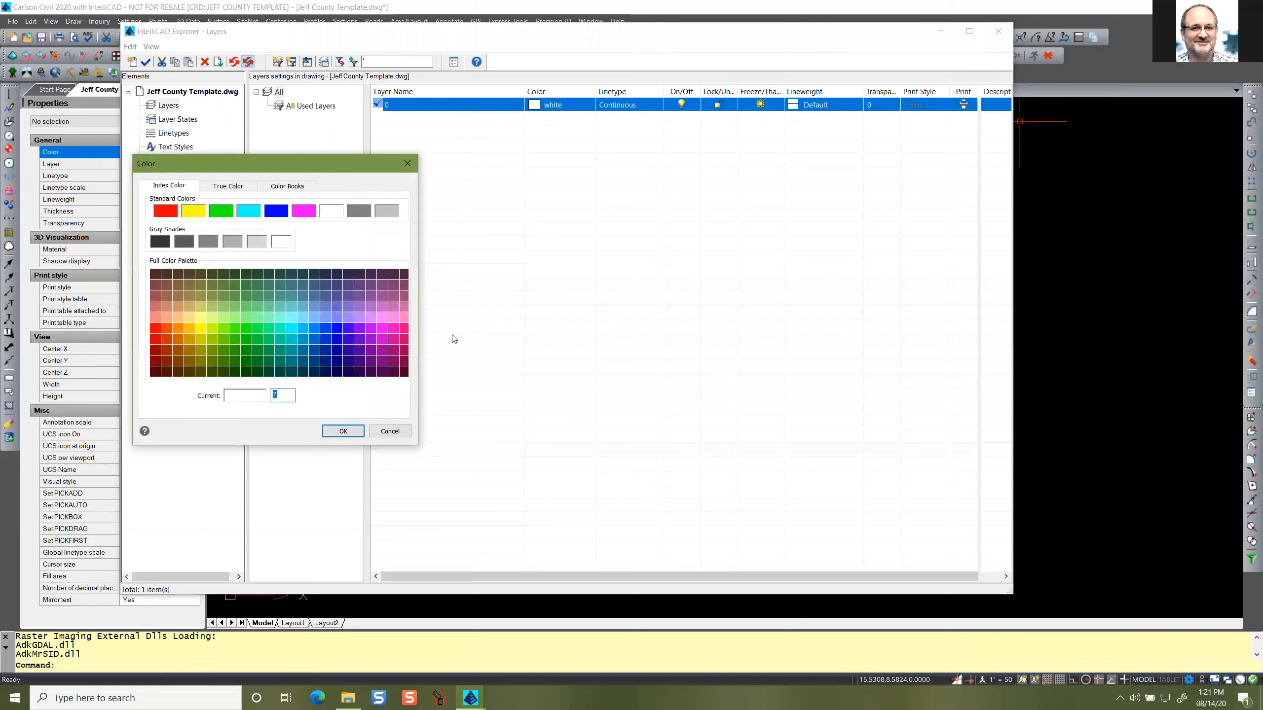
pyautogui.click(389, 431)
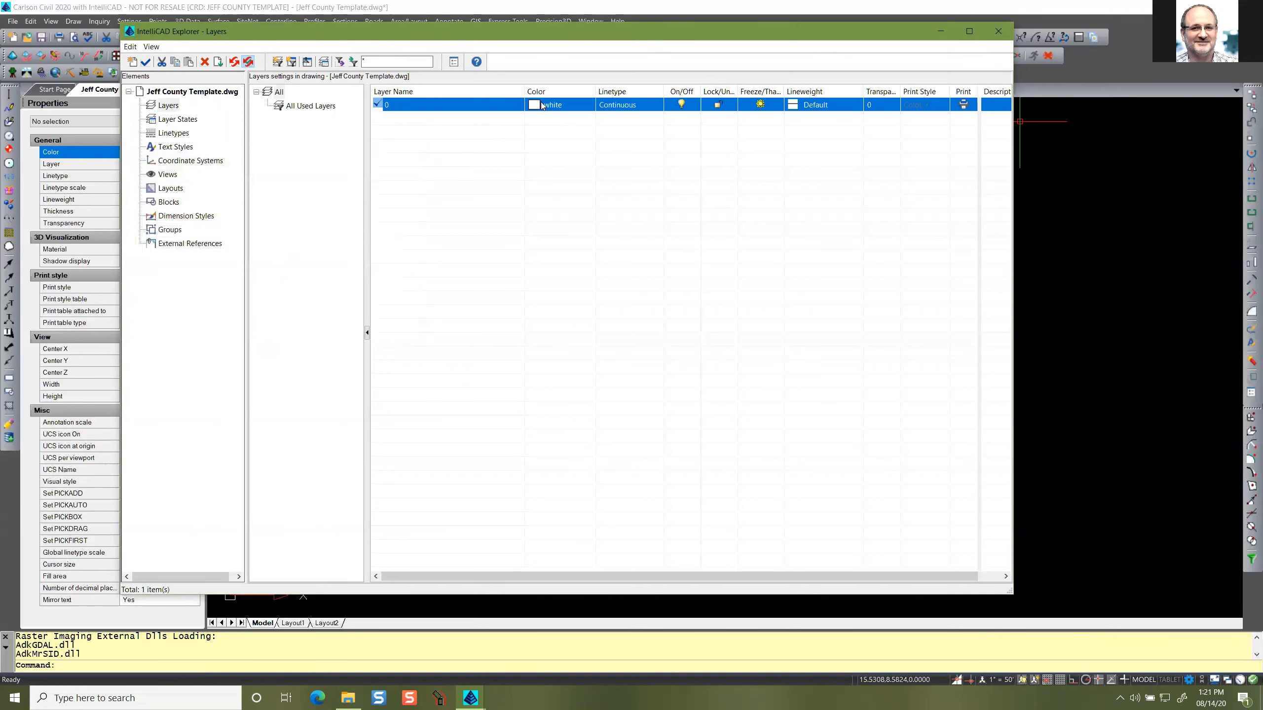
pyautogui.click(999, 30)
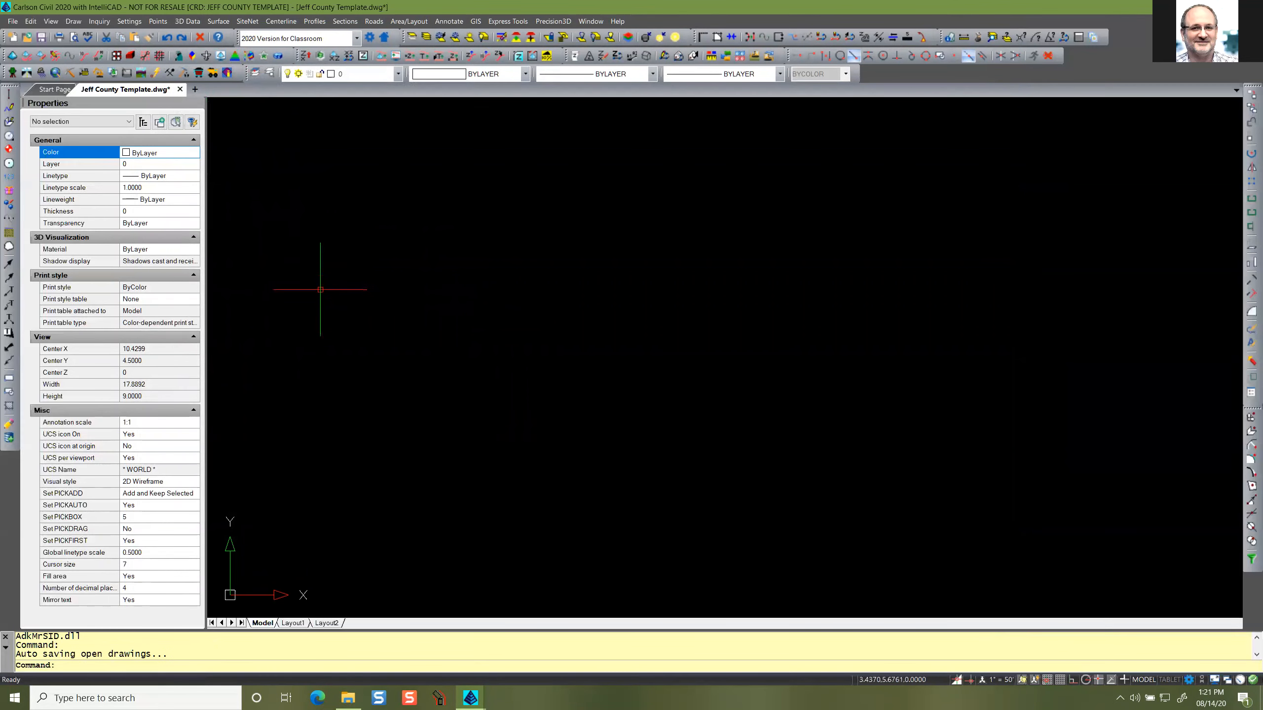
# Create a new DWG drawing from the template Carlson National CADD Standards-Survey.dwt and exit its startup wizard without changing the settings.
pyautogui.click(12, 21)
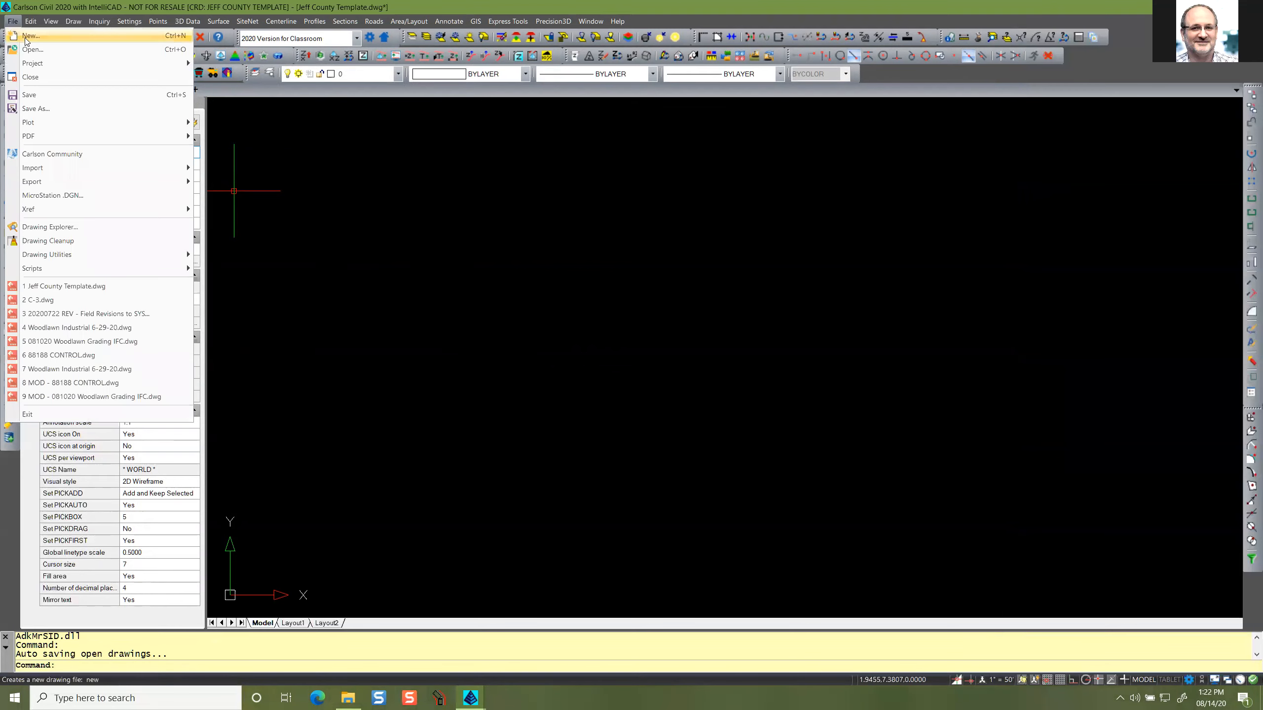
pyautogui.click(28, 36)
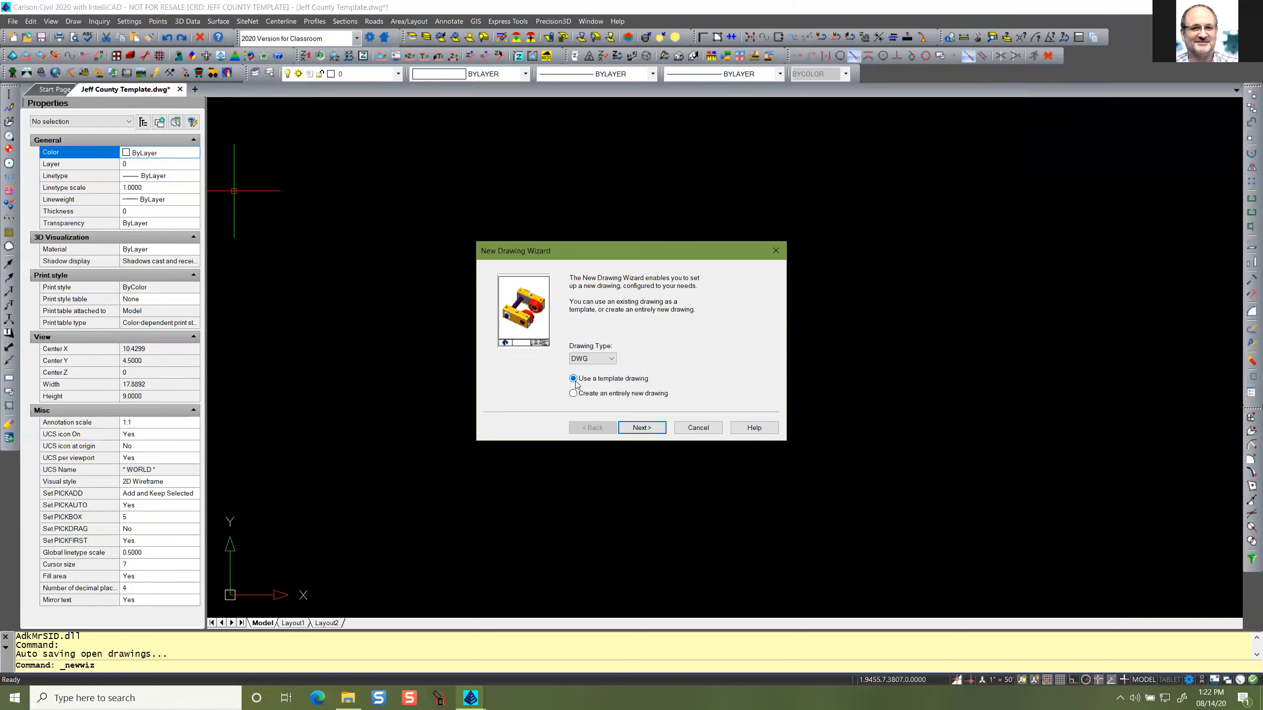
pyautogui.click(642, 428)
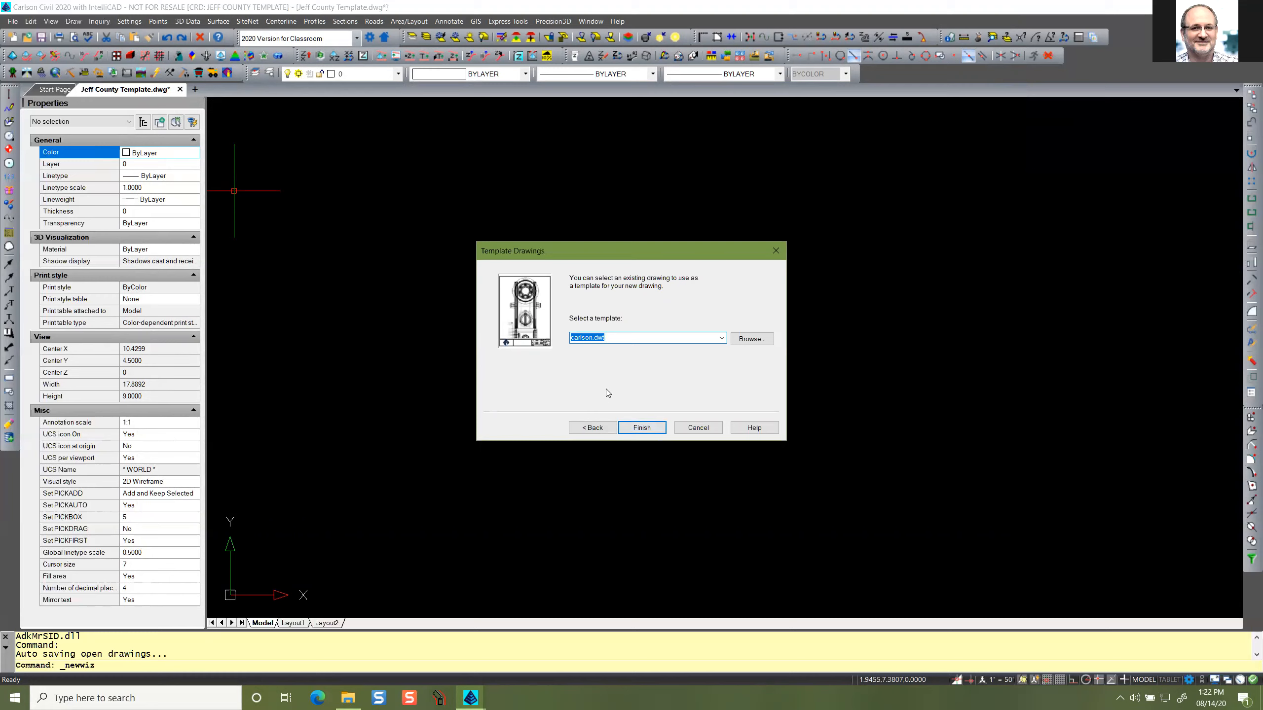
pyautogui.click(721, 340)
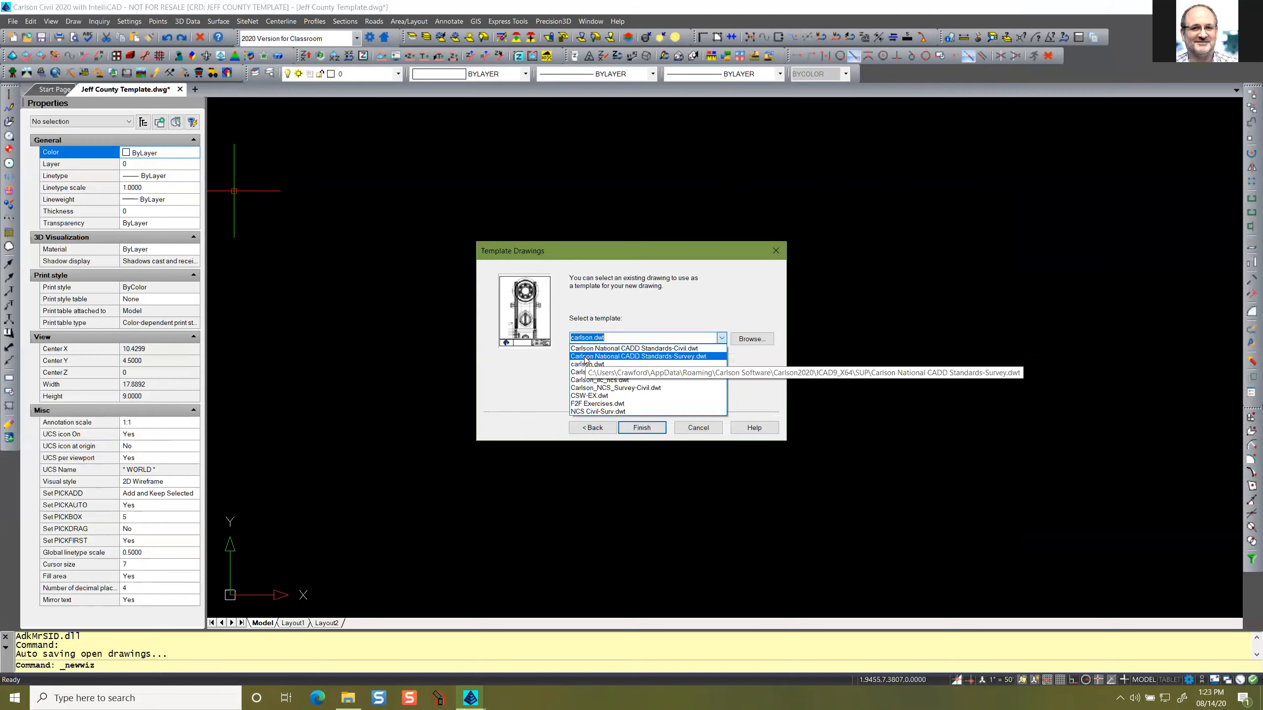
pyautogui.click(681, 357)
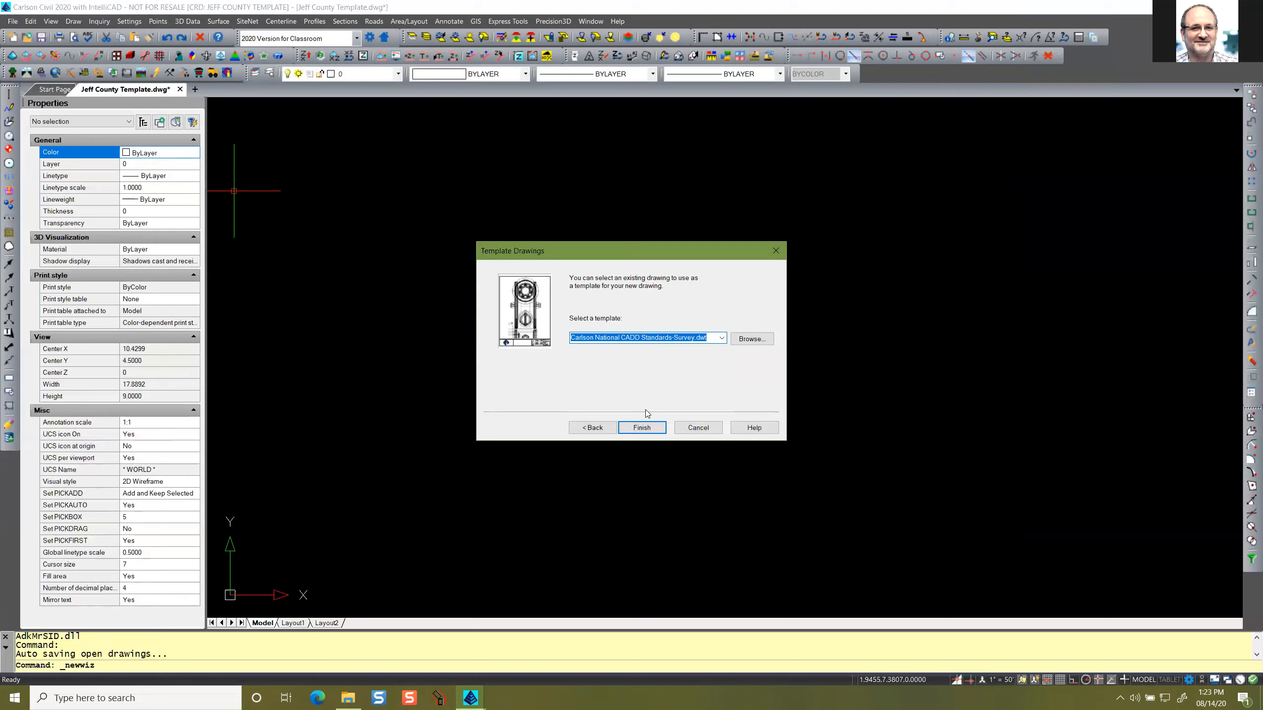
pyautogui.click(644, 428)
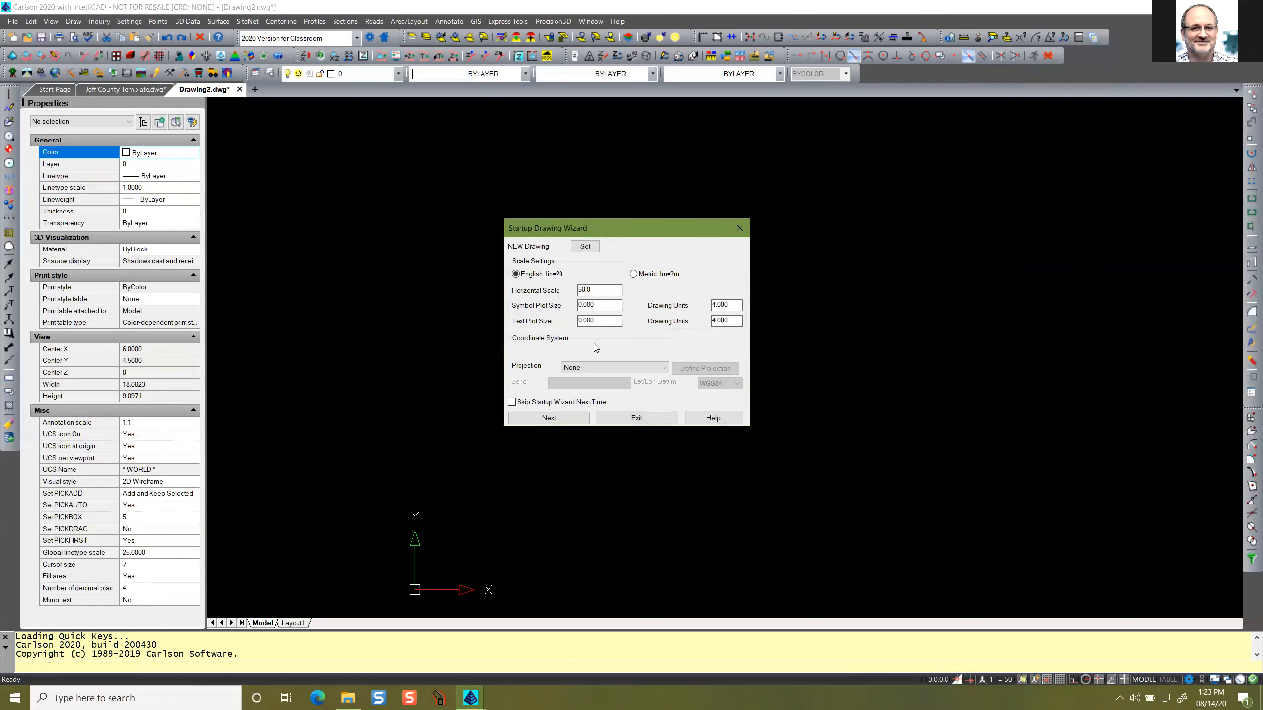
pyautogui.click(650, 419)
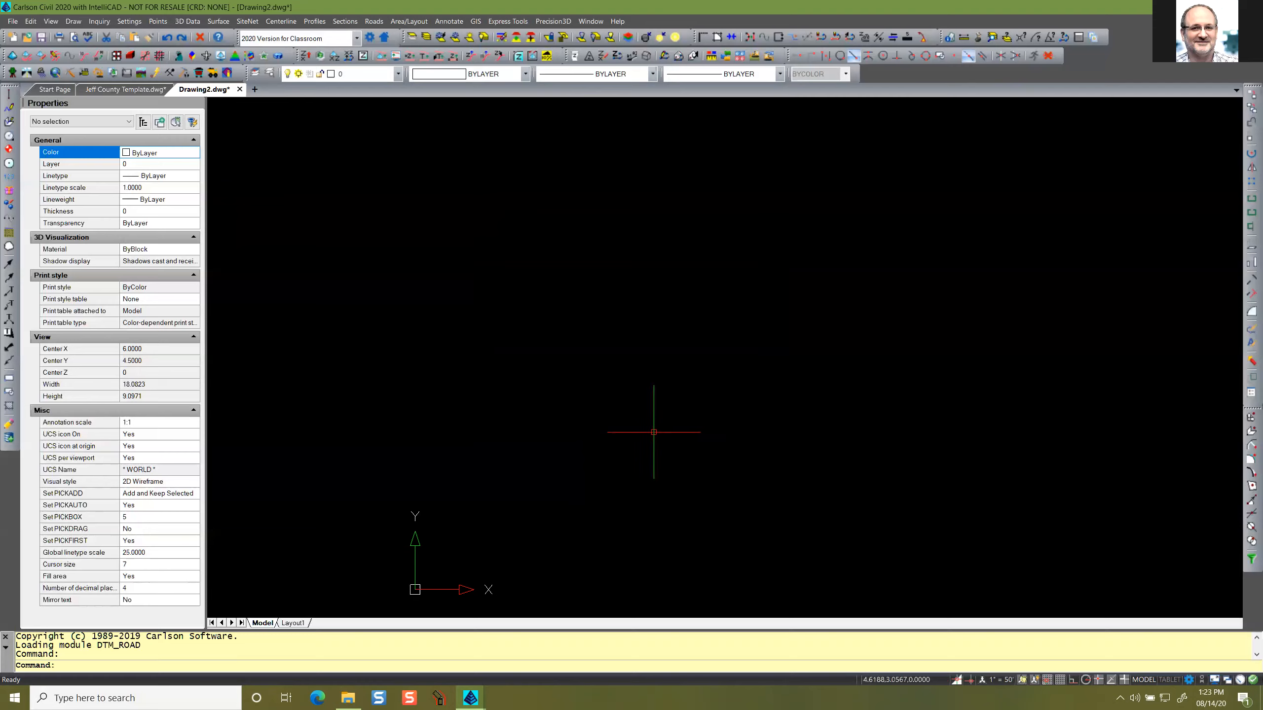
# Compare Jeff County Template.dwg with the template-based drawing by switching between them, ending on Drawing2.dwg.
pyautogui.click(112, 91)
pyautogui.click(185, 93)
pyautogui.click(153, 93)
pyautogui.click(223, 93)
pyautogui.click(149, 93)
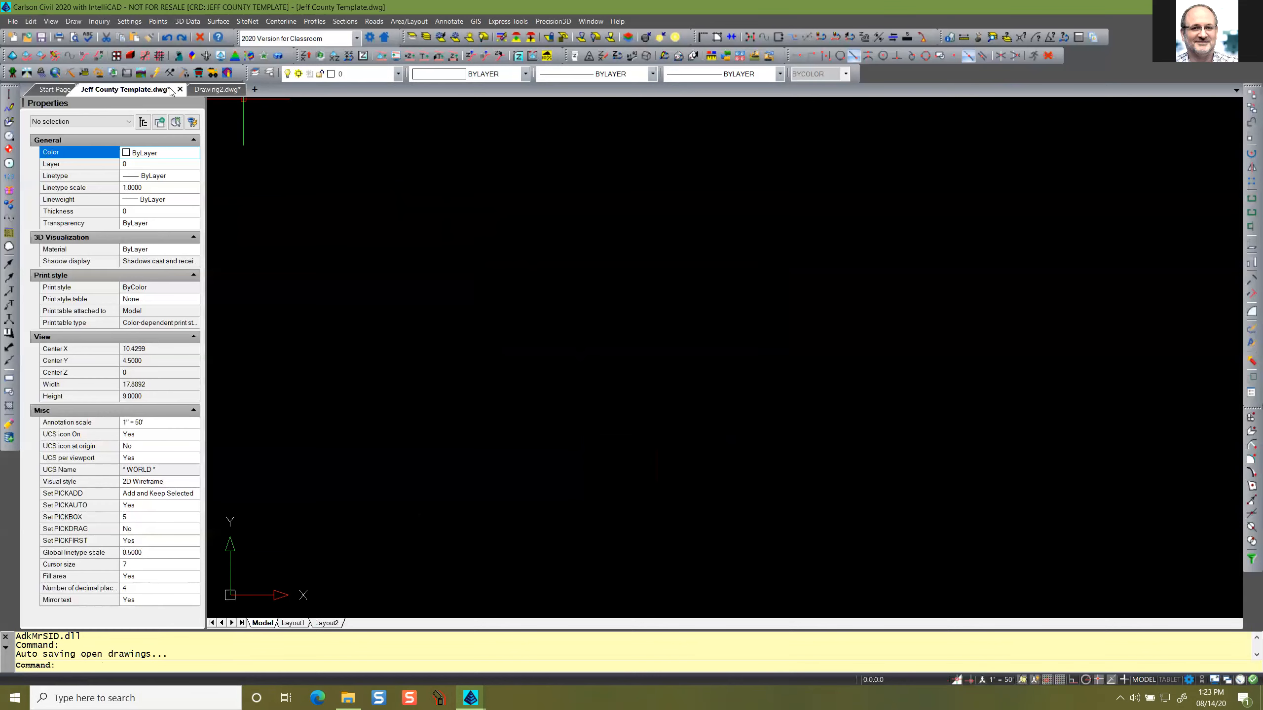
pyautogui.click(215, 93)
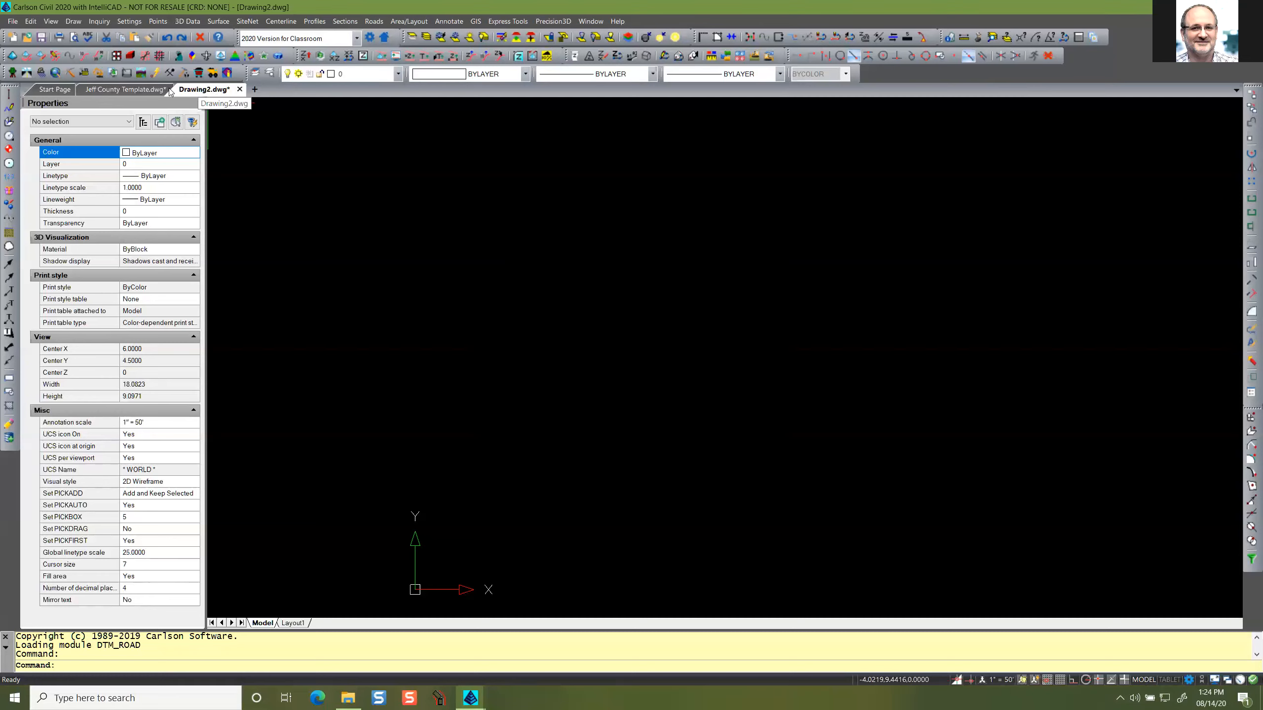
# Examine the full layer list of Drawing2.dwg in the layer explorer, including layer names, colors and linetypes.
pyautogui.click(264, 72)
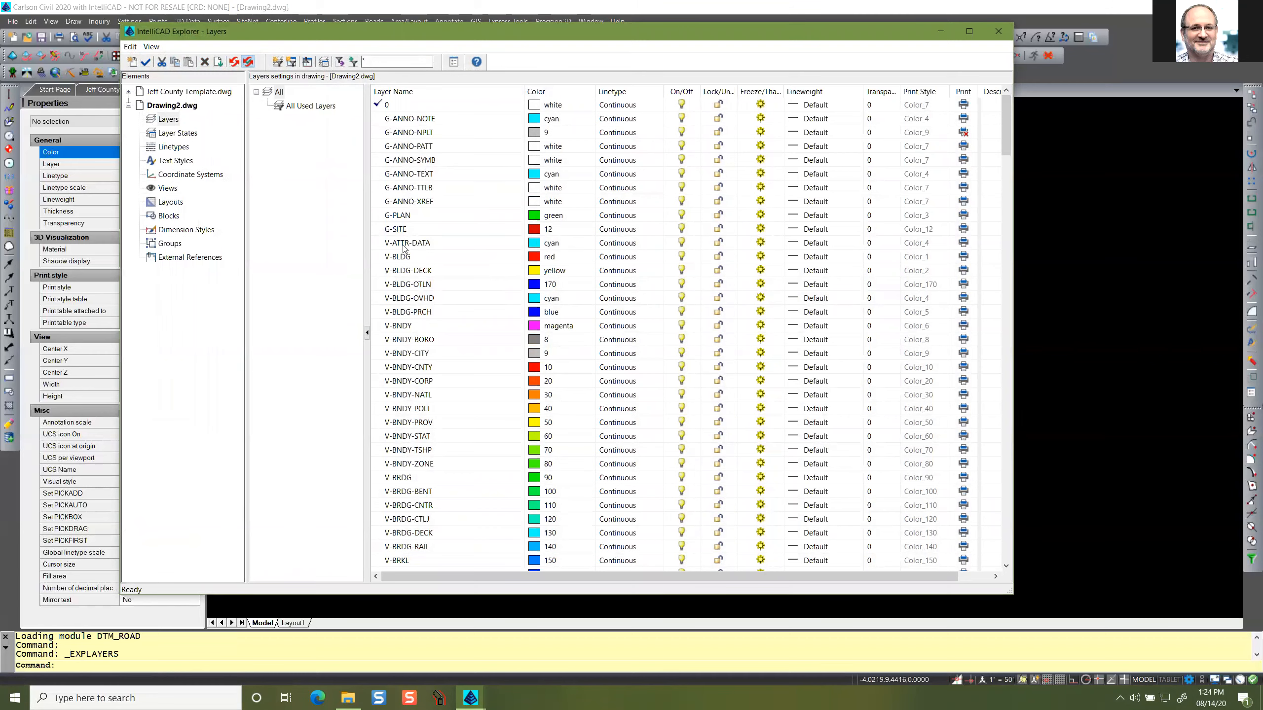
pyautogui.scroll(-5, 418, 328)
pyautogui.scroll(-20, 418, 328)
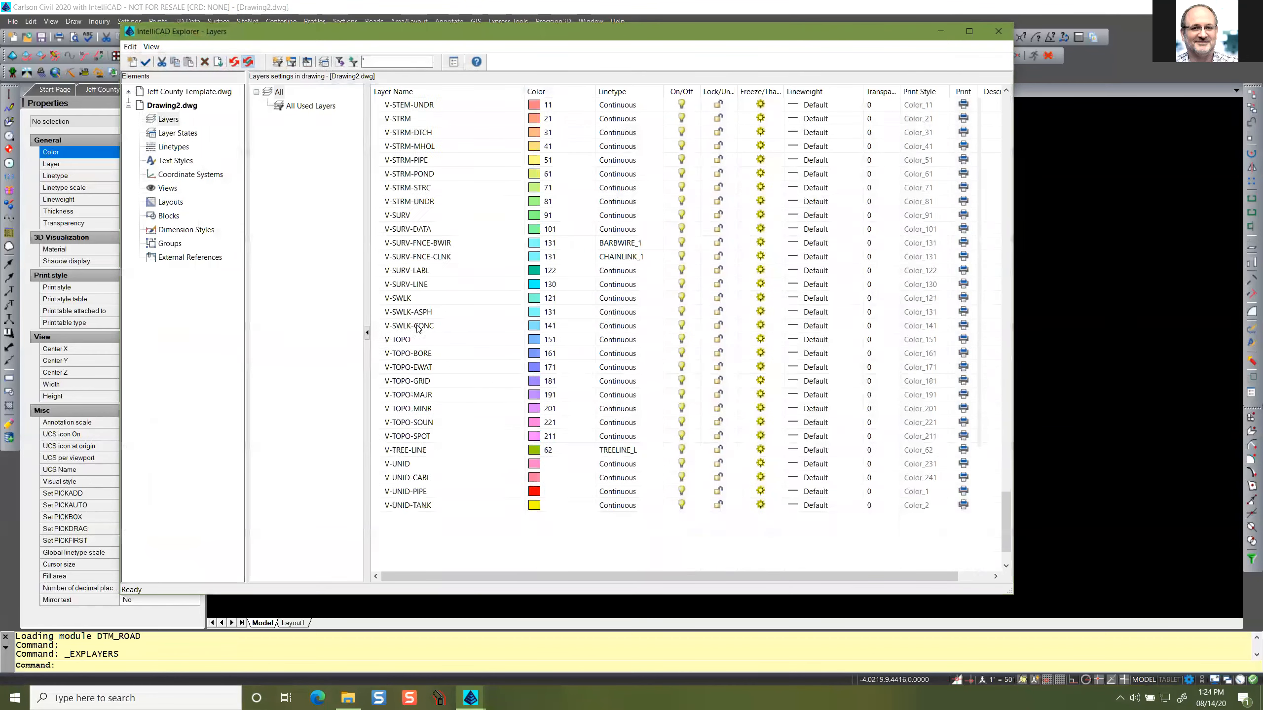
pyautogui.scroll(-2, 418, 328)
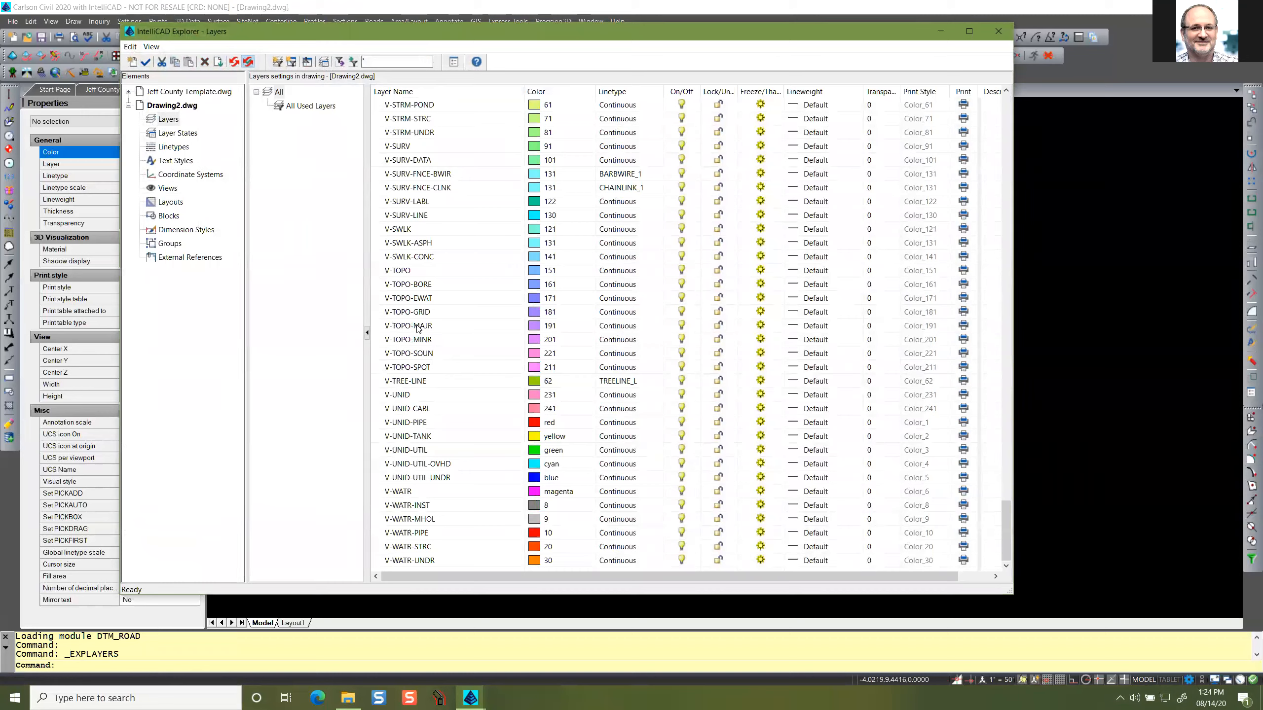
pyautogui.scroll(20, 418, 328)
pyautogui.scroll(15, 418, 328)
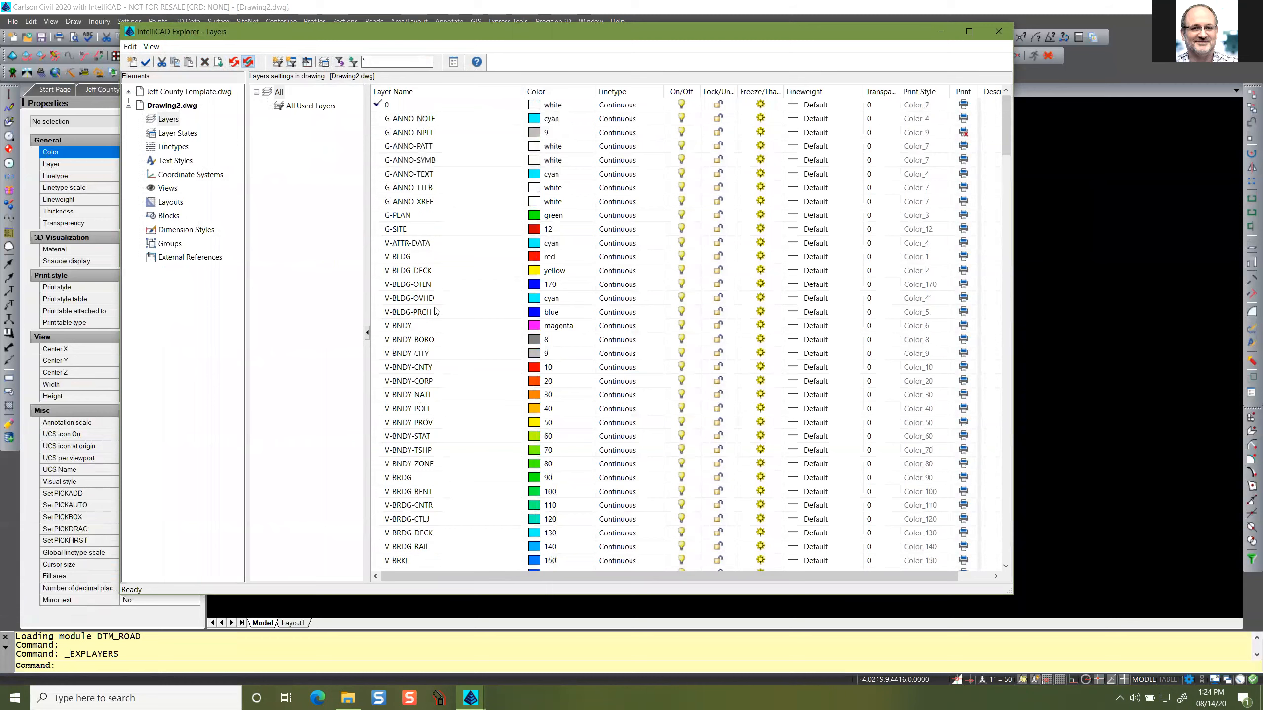
pyautogui.scroll(-7, 469, 427)
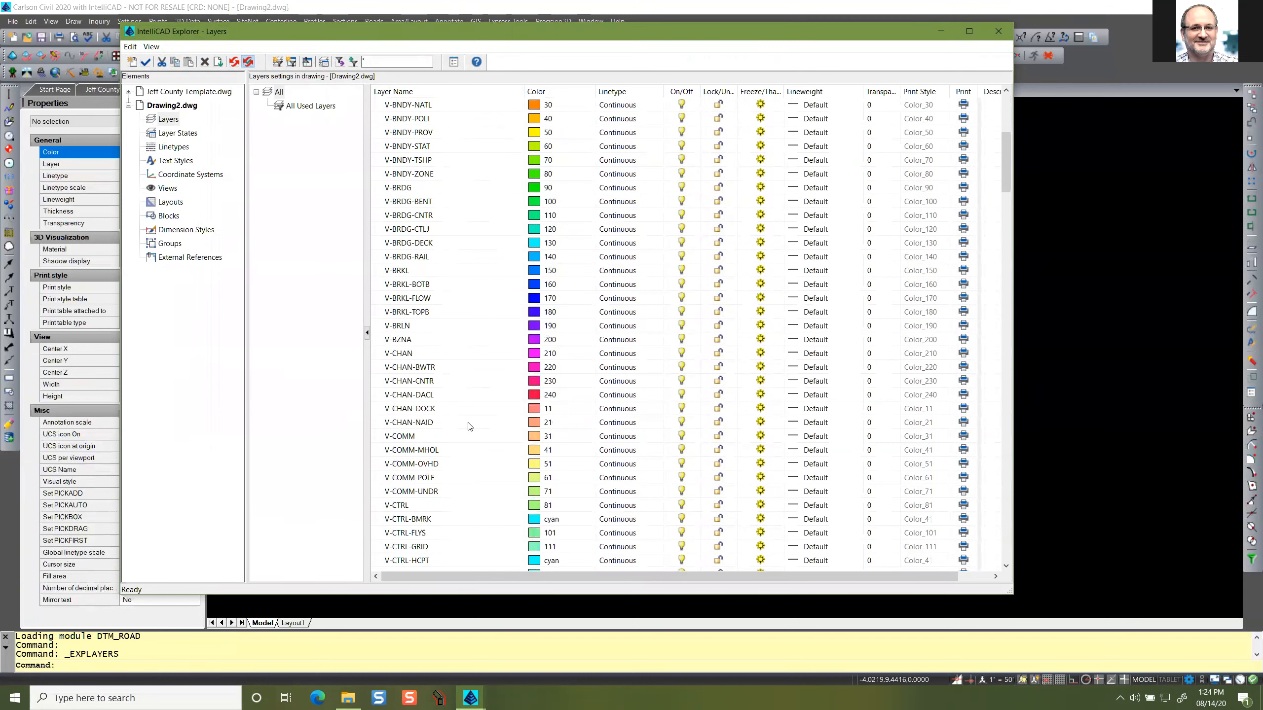
pyautogui.scroll(7, 469, 426)
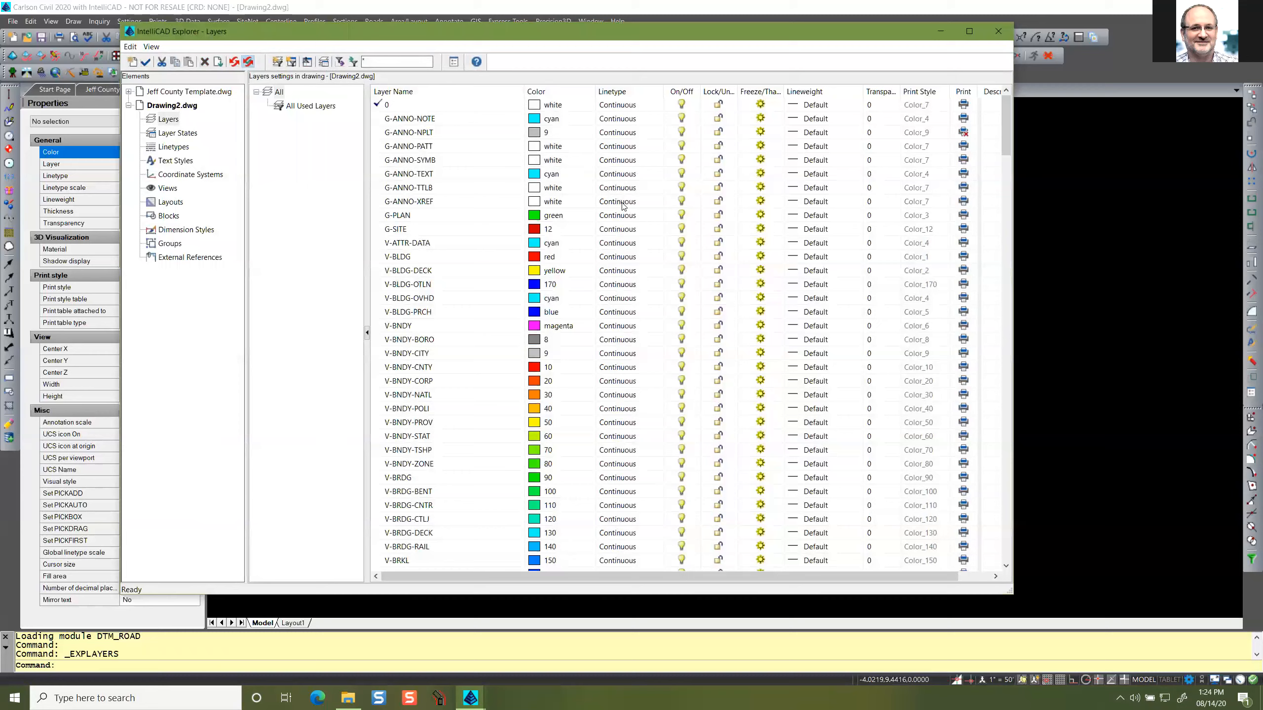
pyautogui.scroll(-20, 462, 319)
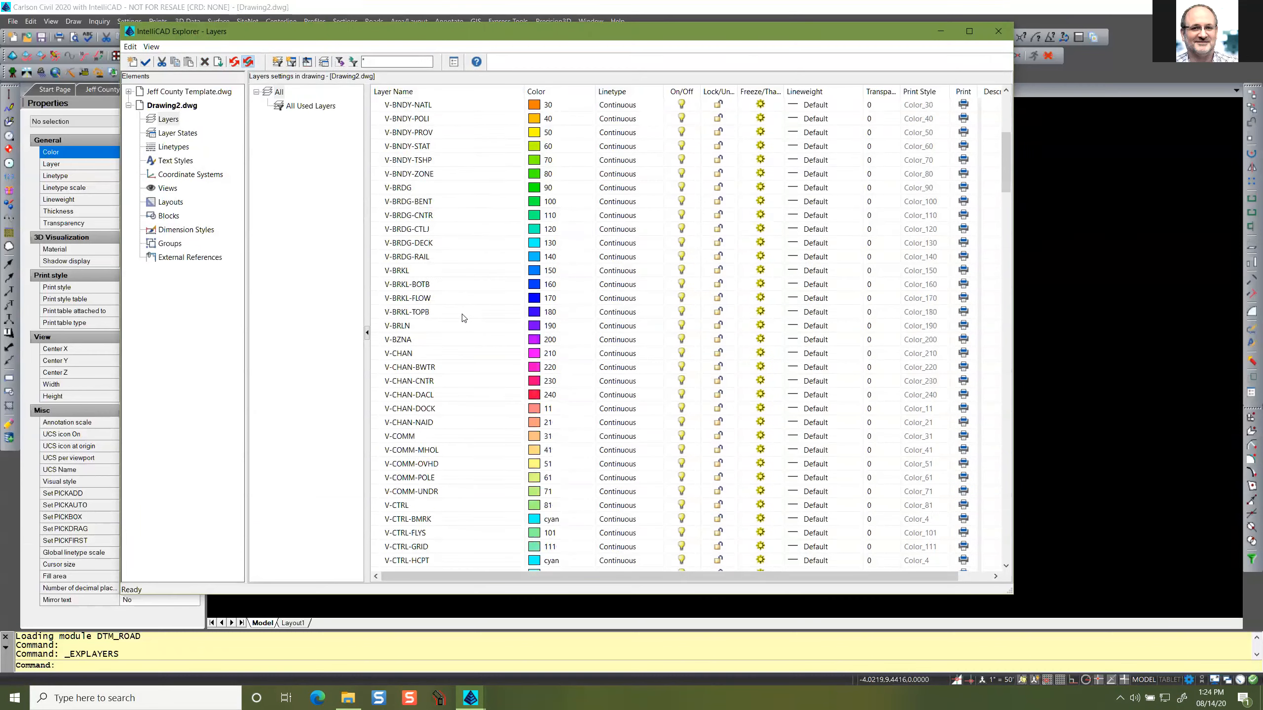
pyautogui.scroll(-20, 462, 318)
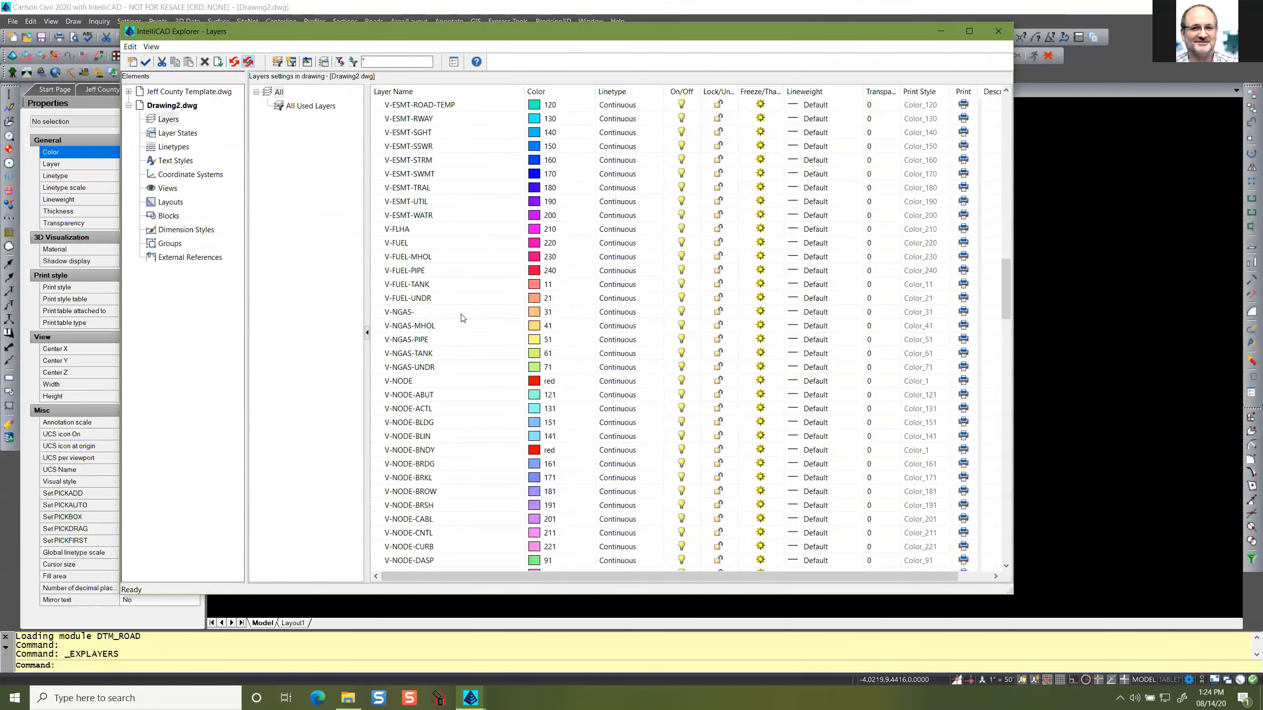
pyautogui.scroll(20, 462, 319)
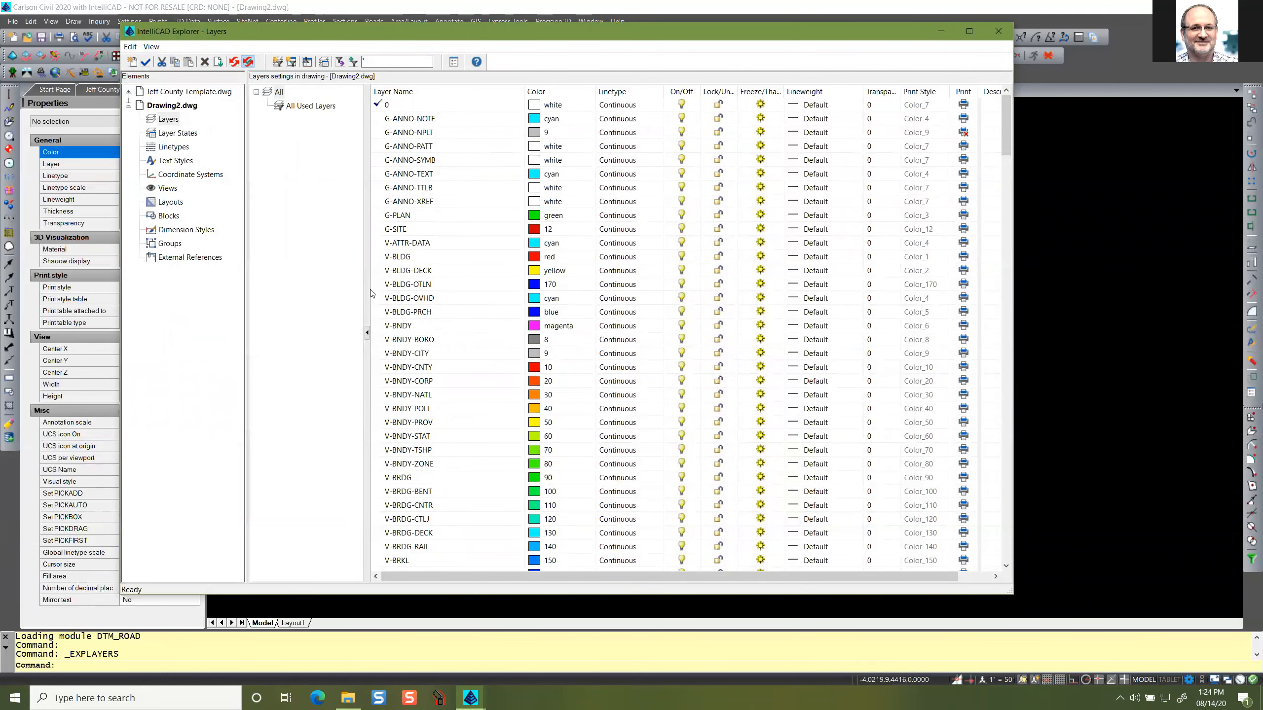
# Look through the linetypes, text styles, coordinate systems and views of Drawing2.dwg, and return to its layers.
pyautogui.click(128, 92)
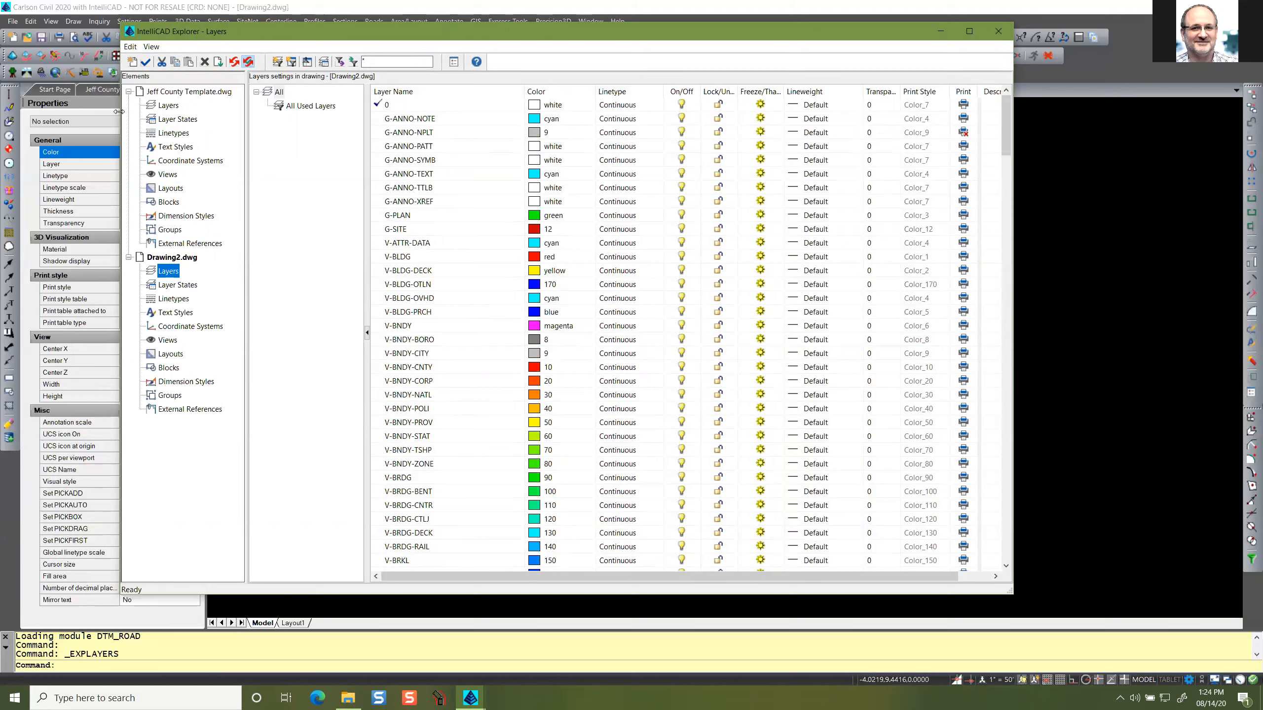
pyautogui.click(128, 92)
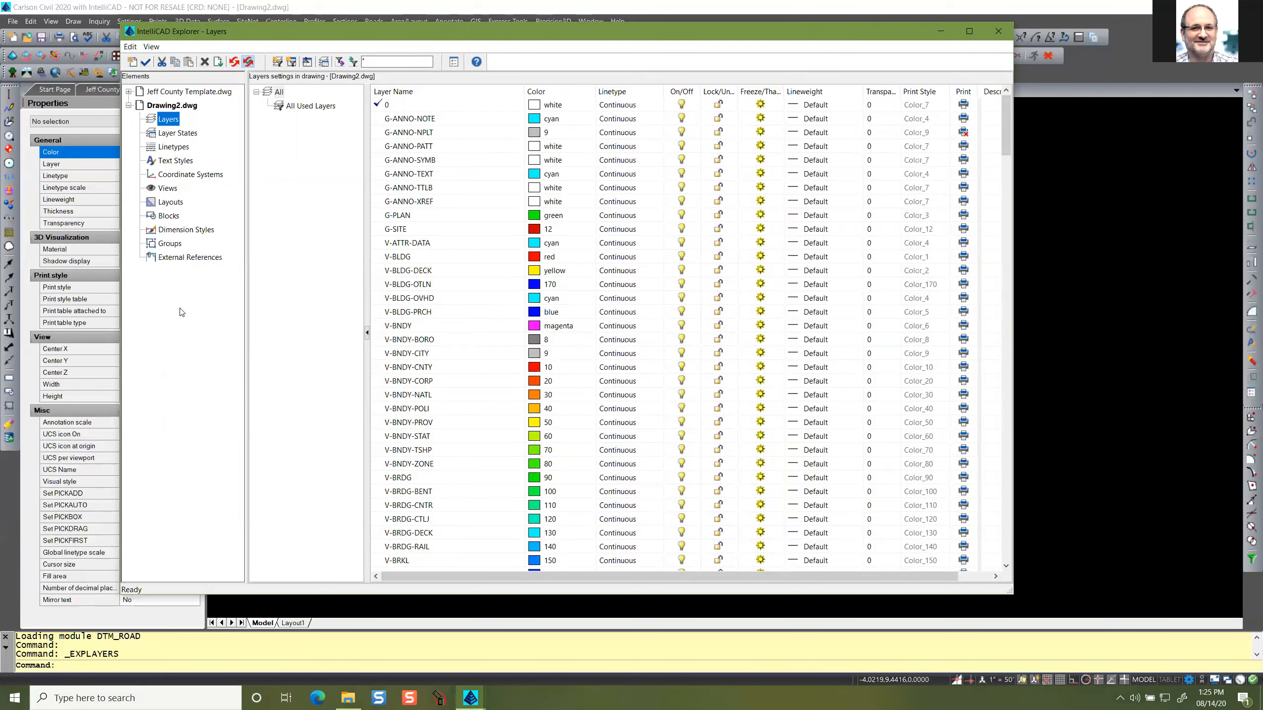
pyautogui.click(174, 147)
pyautogui.click(176, 160)
pyautogui.click(178, 174)
pyautogui.click(174, 186)
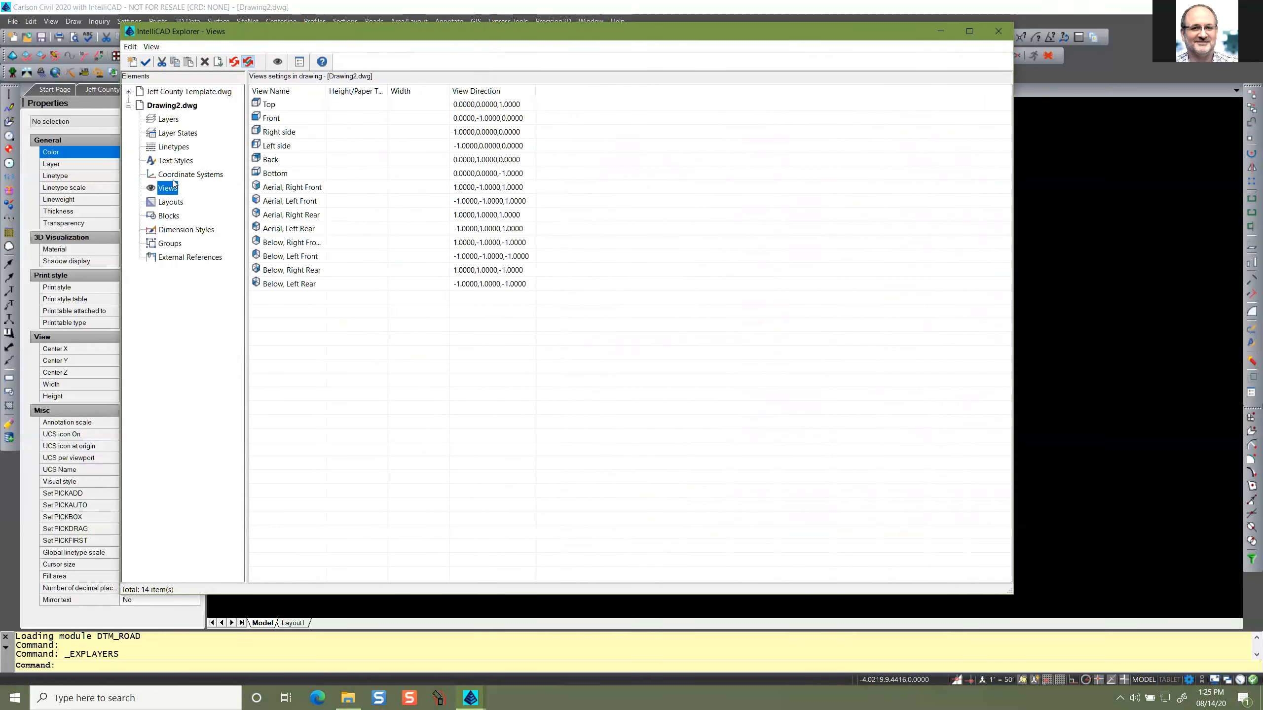
pyautogui.click(169, 120)
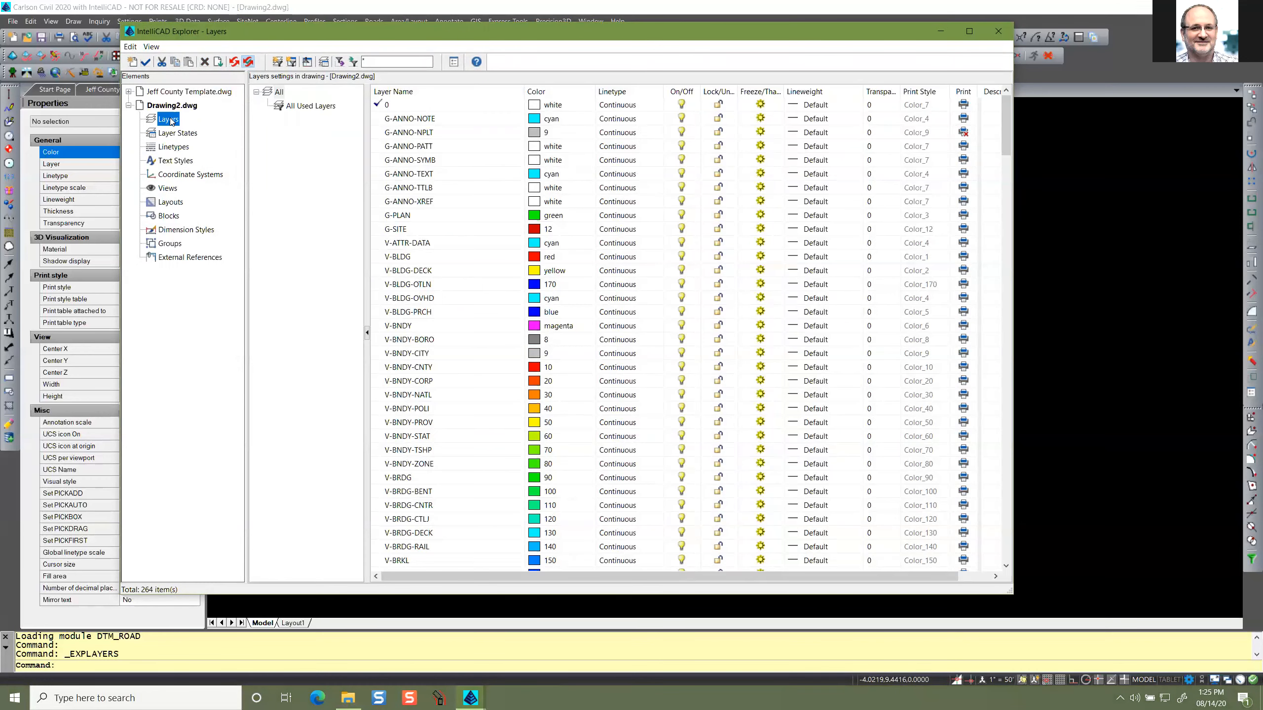
# Copy layers G-ANNO-NOTE through G-SITE from Drawing2.dwg into Jeff County Template.dwg, and check the layer lists of both drawings.
pyautogui.click(128, 92)
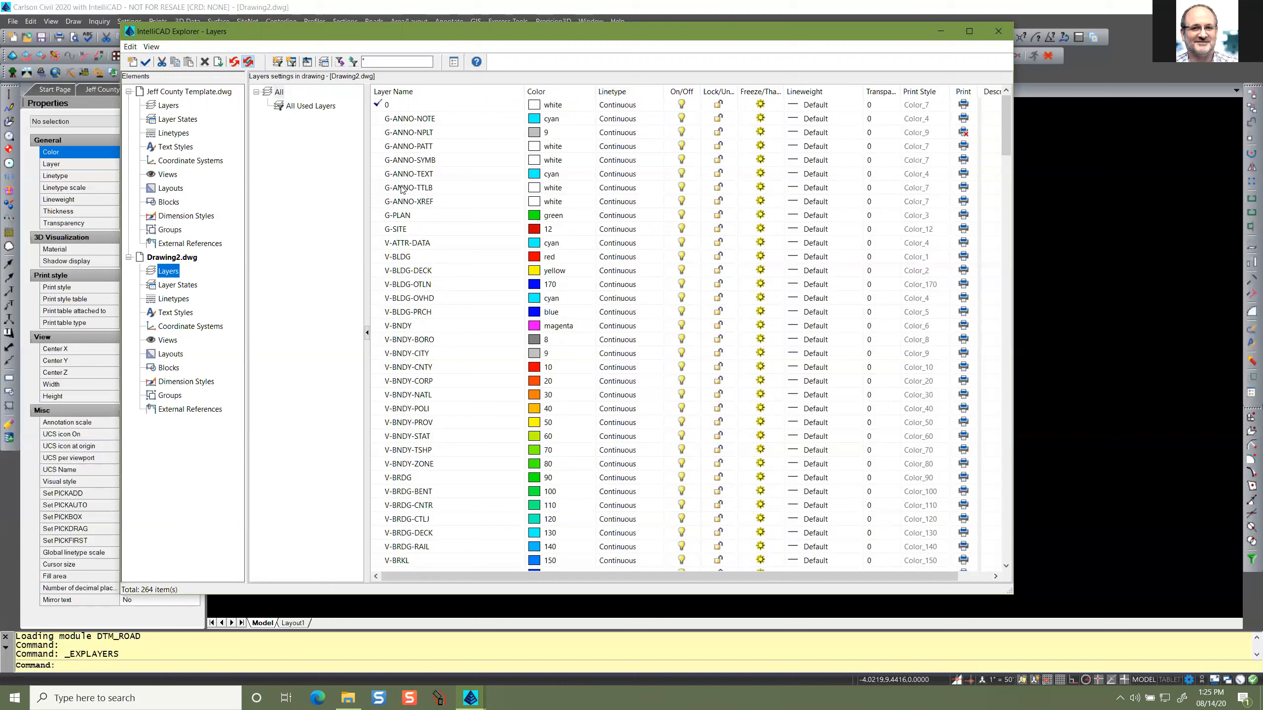
pyautogui.click(408, 121)
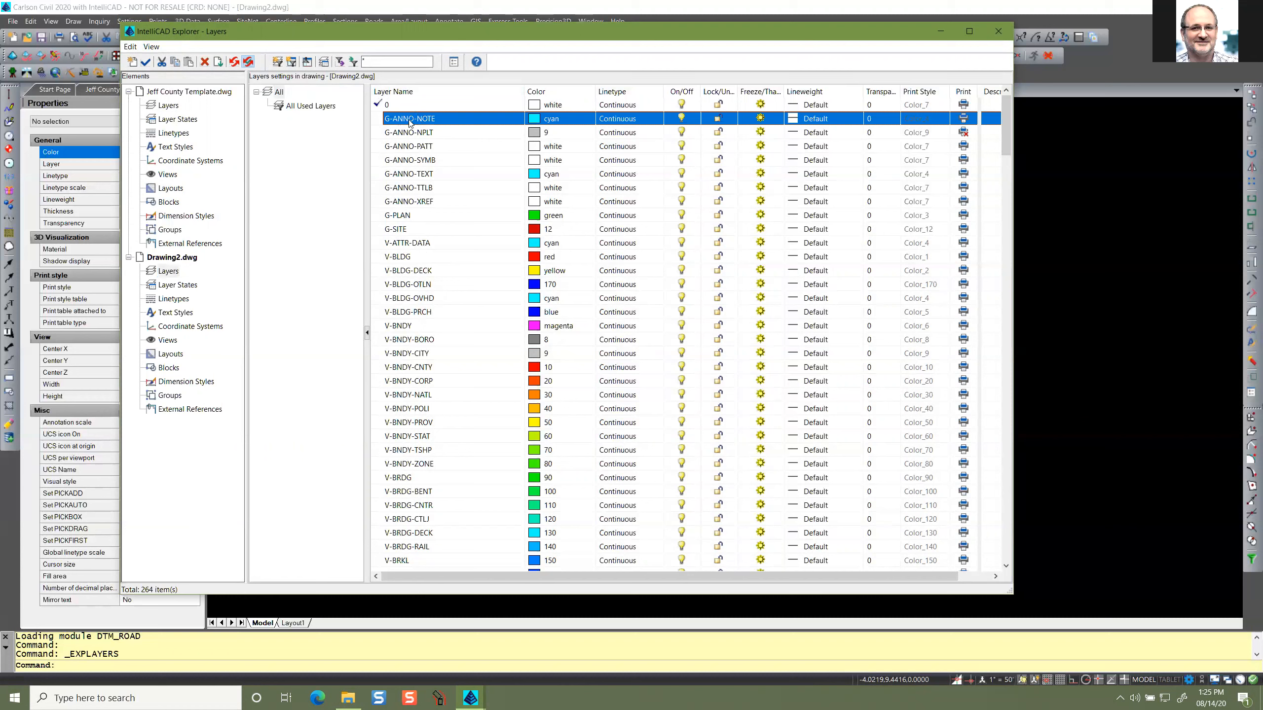
pyautogui.keyDown('shift'); pyautogui.click(403, 229); pyautogui.keyUp('shift')
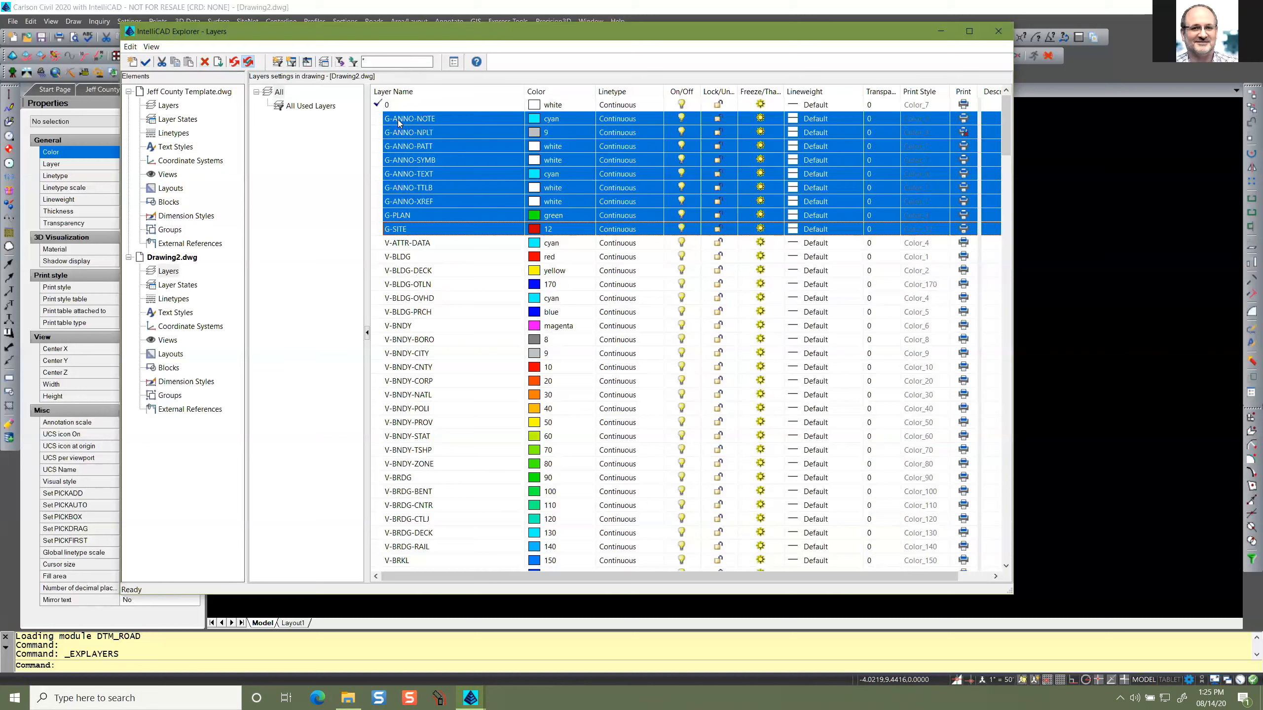
pyautogui.moveTo(400, 119); pyautogui.dragTo(176, 96)
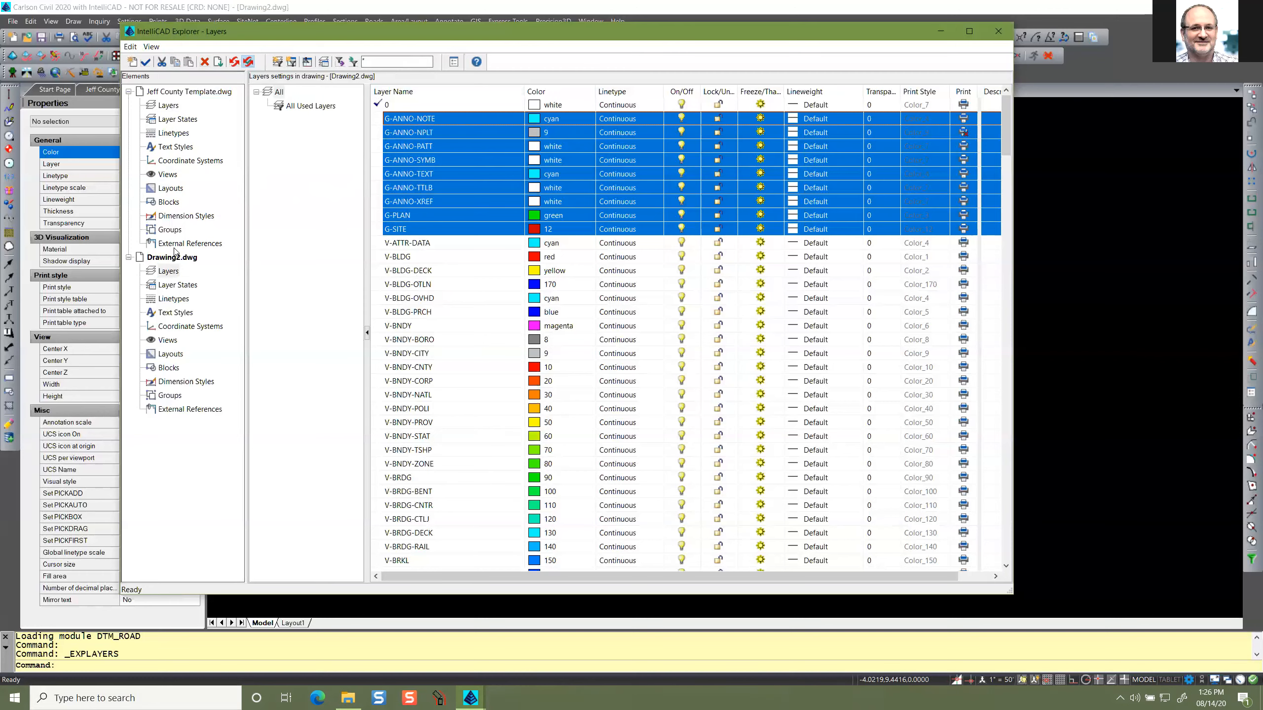
pyautogui.click(168, 106)
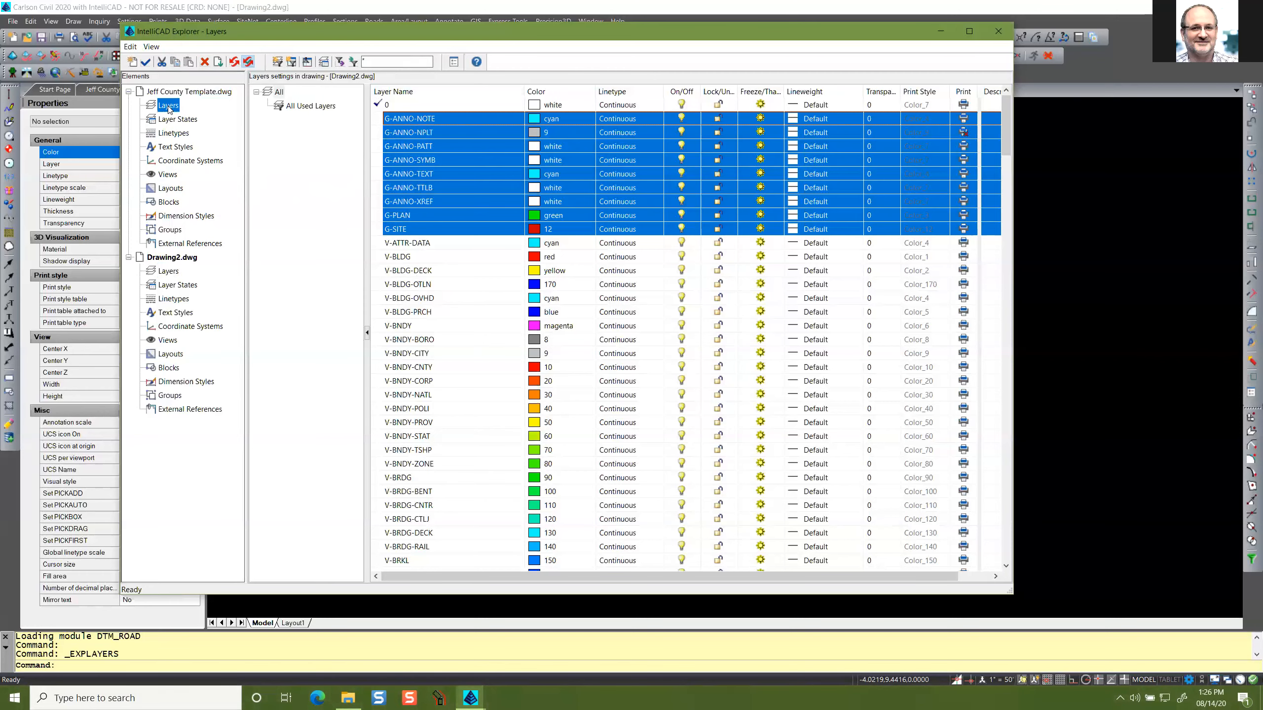
pyautogui.click(168, 272)
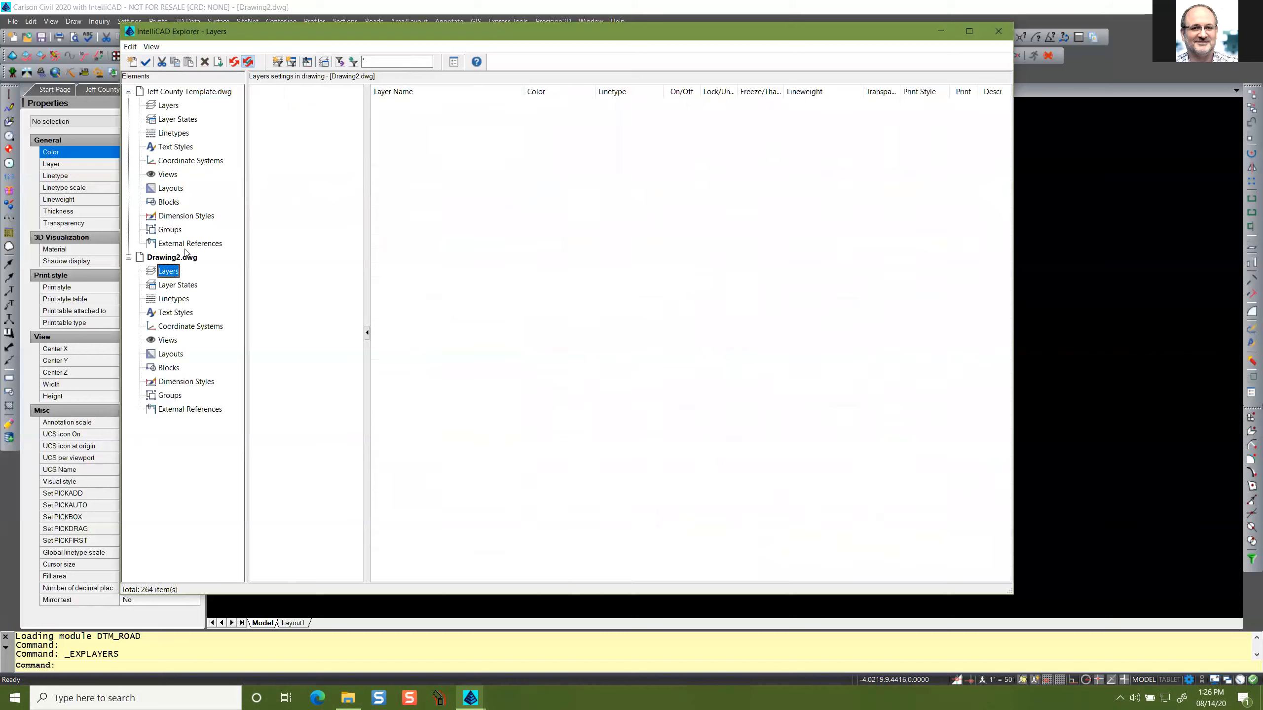
pyautogui.click(168, 105)
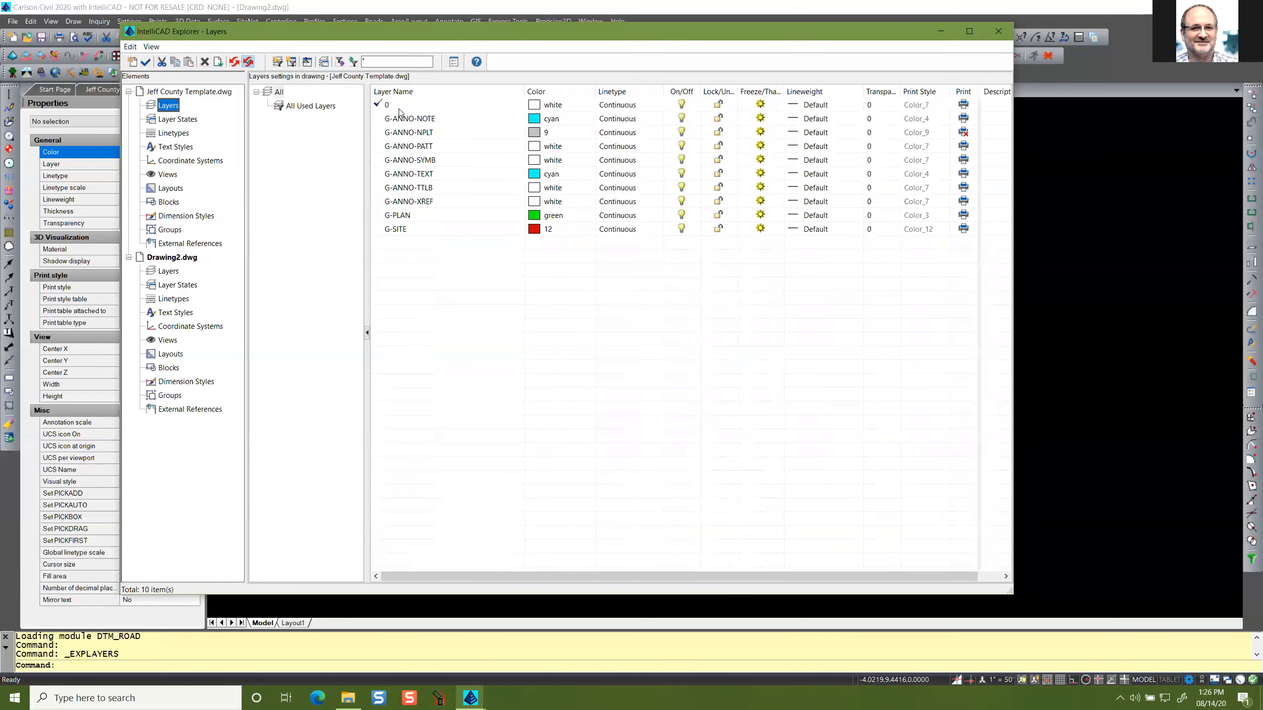
pyautogui.click(167, 273)
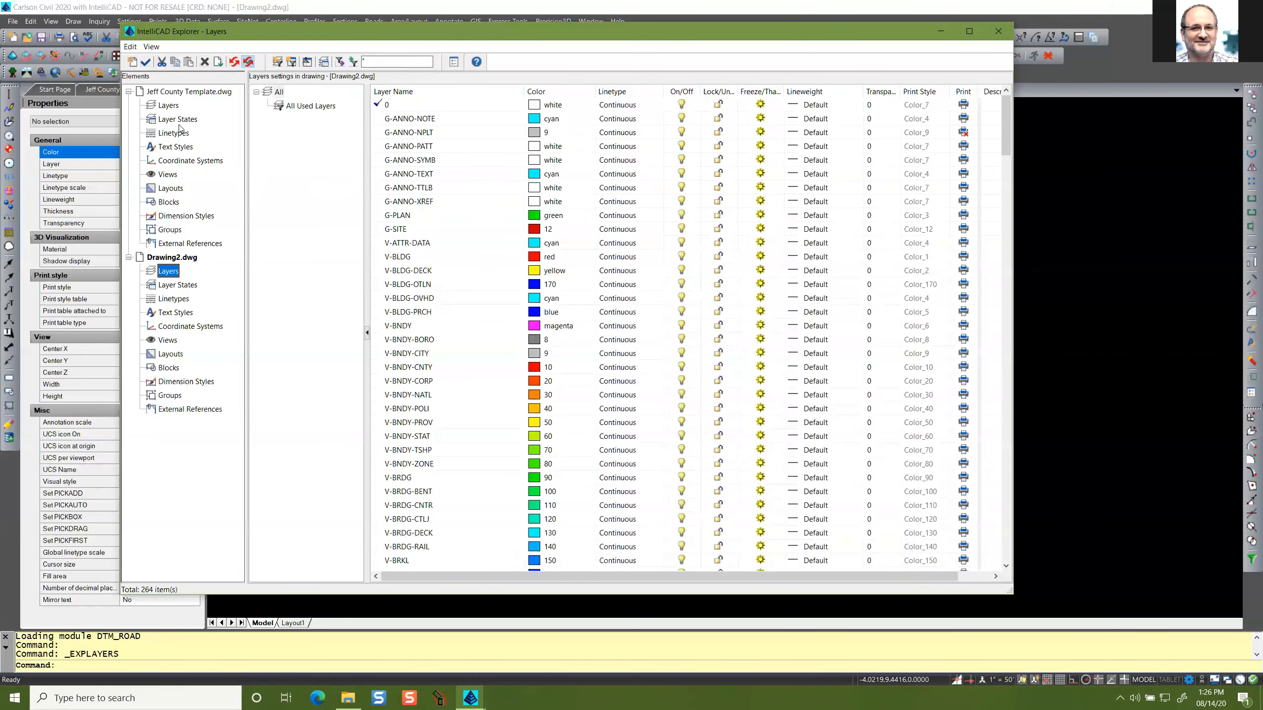
pyautogui.click(168, 105)
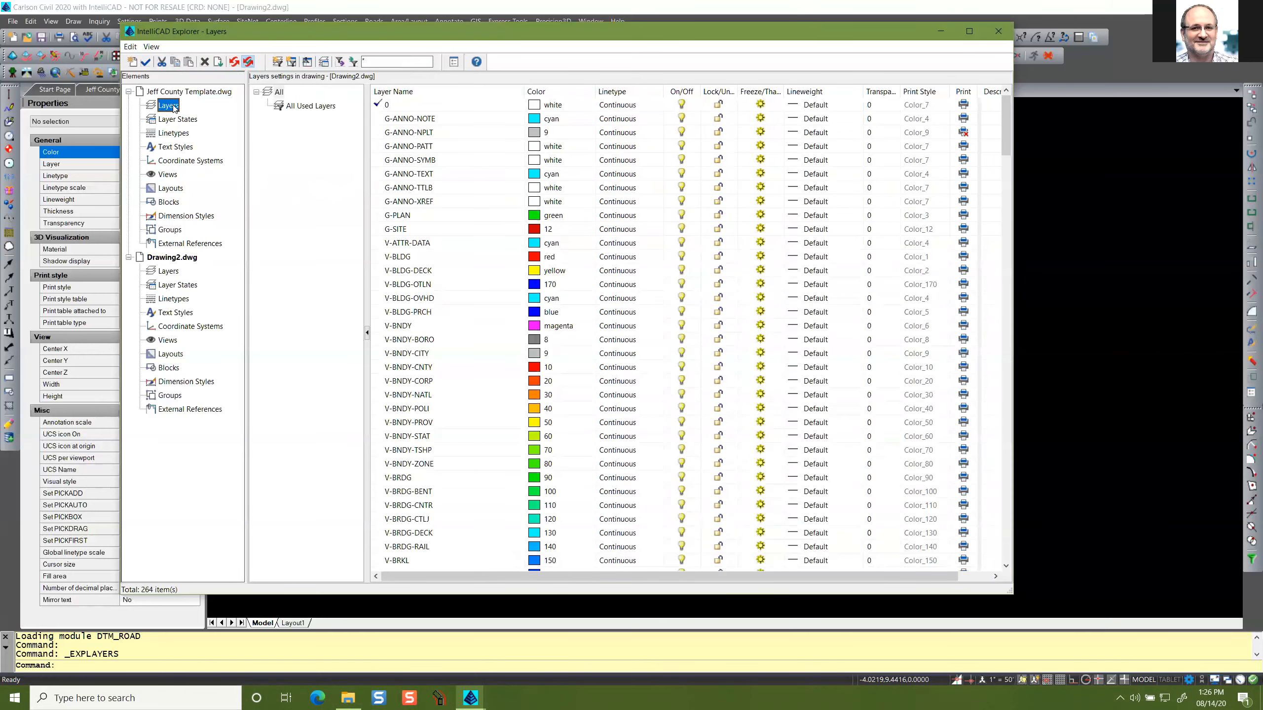
# Select all the V- layers of Drawing2.dwg, from V-ATTR-DATA through V-WATR-UNDR.
pyautogui.click(169, 271)
pyautogui.click(408, 245)
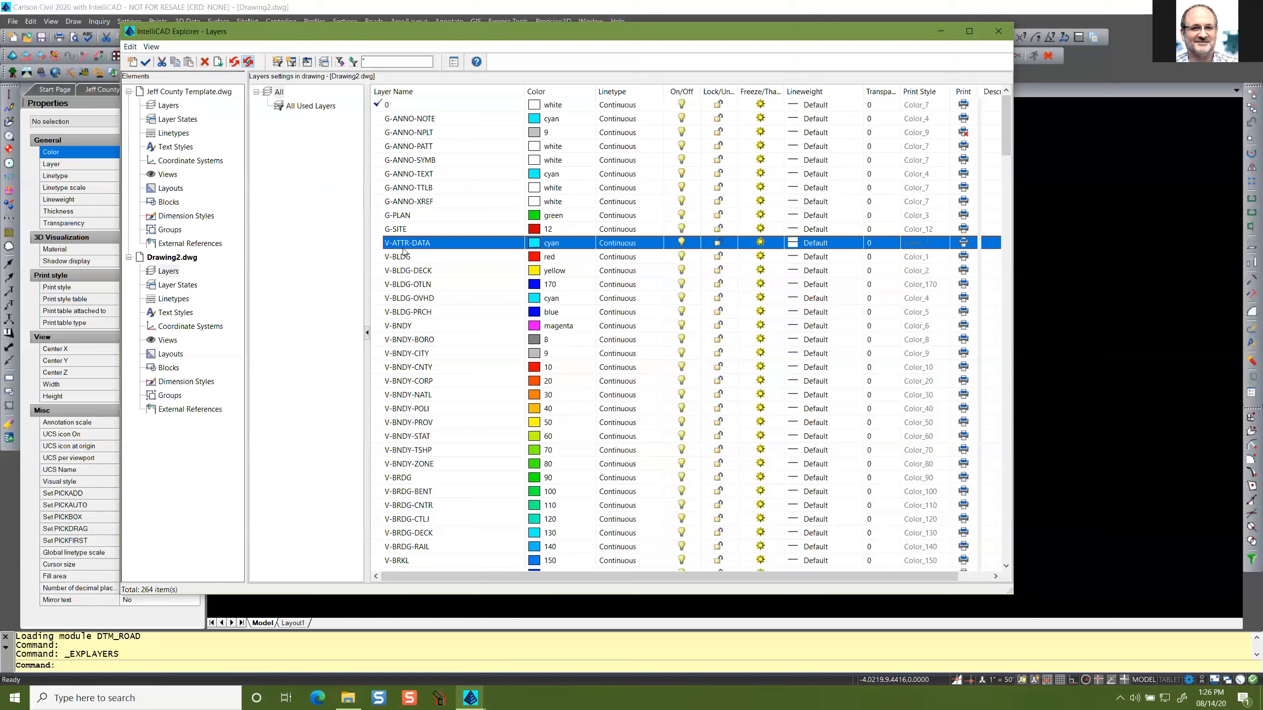
pyautogui.scroll(-20, 446, 219)
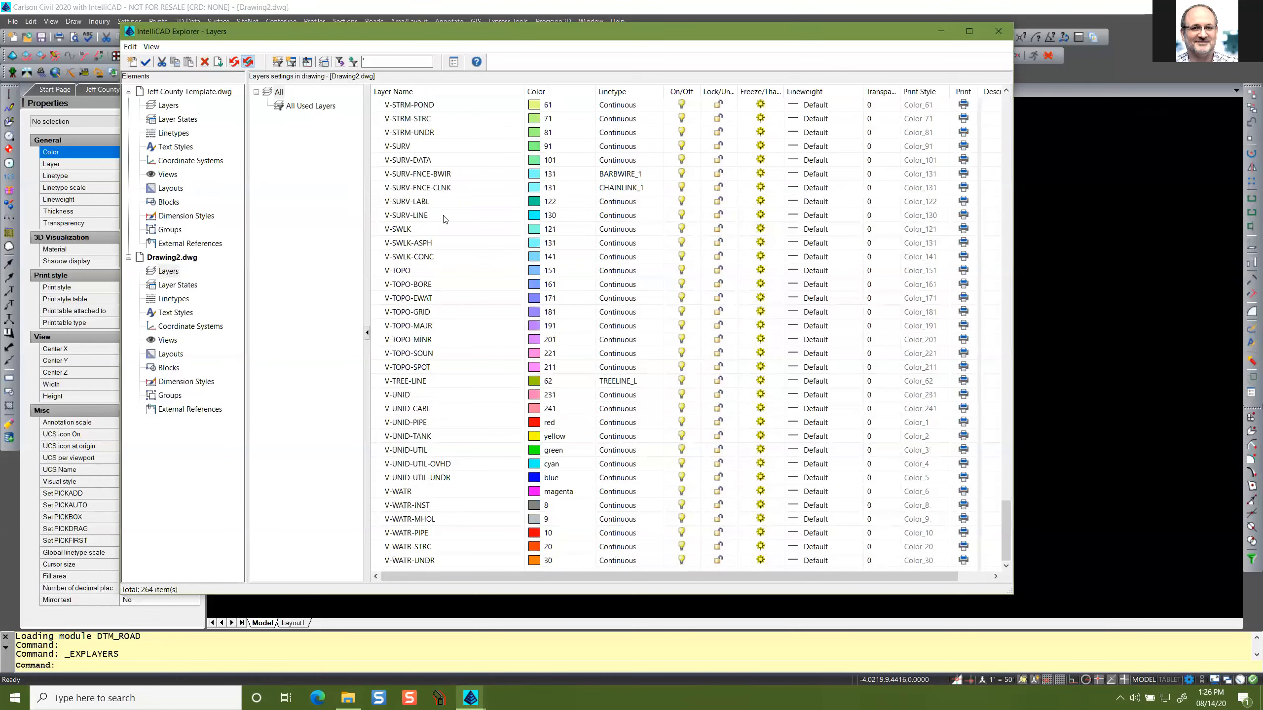
pyautogui.keyDown('shift'); pyautogui.click(399, 562); pyautogui.keyUp('shift')
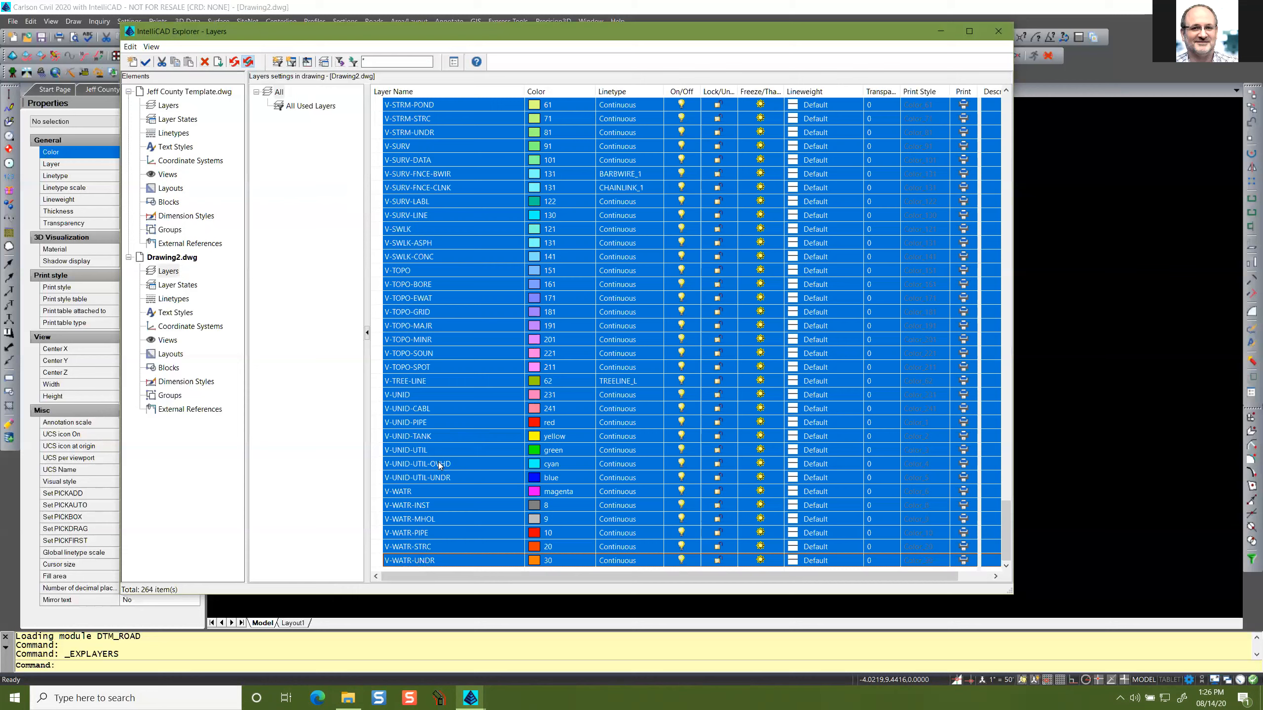
# Review the selected V- layers of Drawing2.dwg from one end of the range to the other, including their names and colors.
pyautogui.scroll(10, 410, 493)
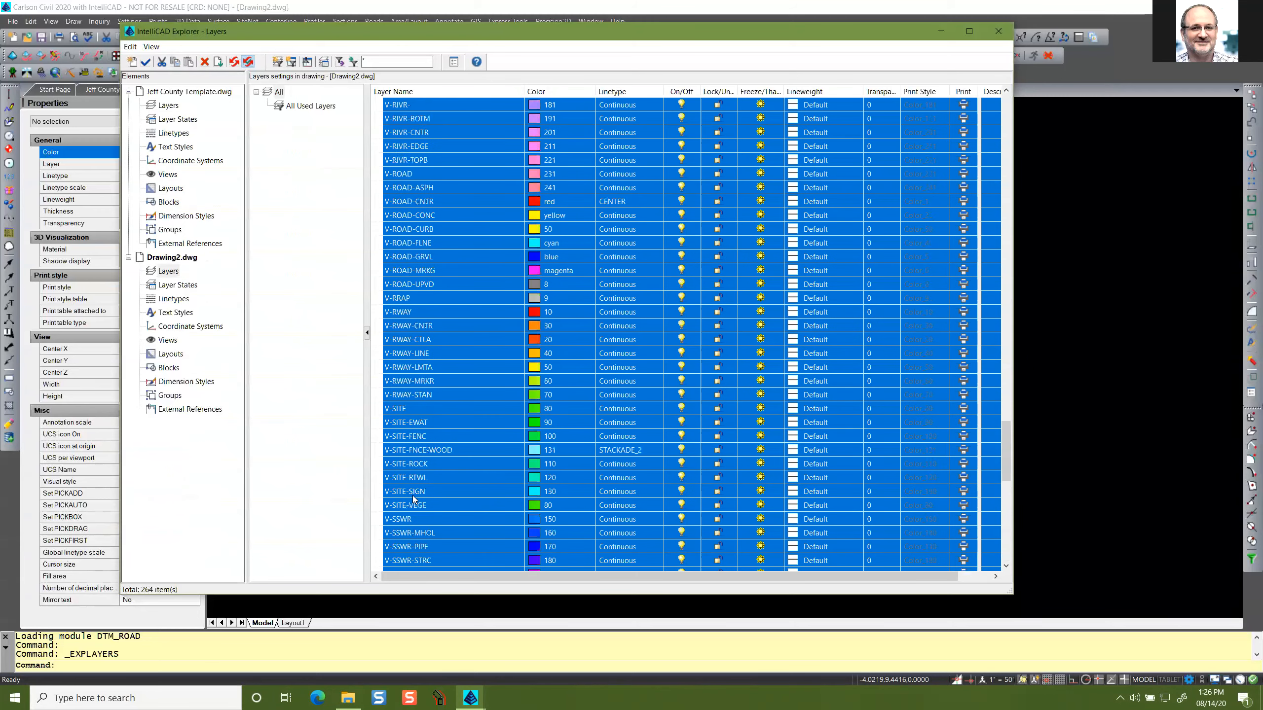
pyautogui.scroll(12, 413, 496)
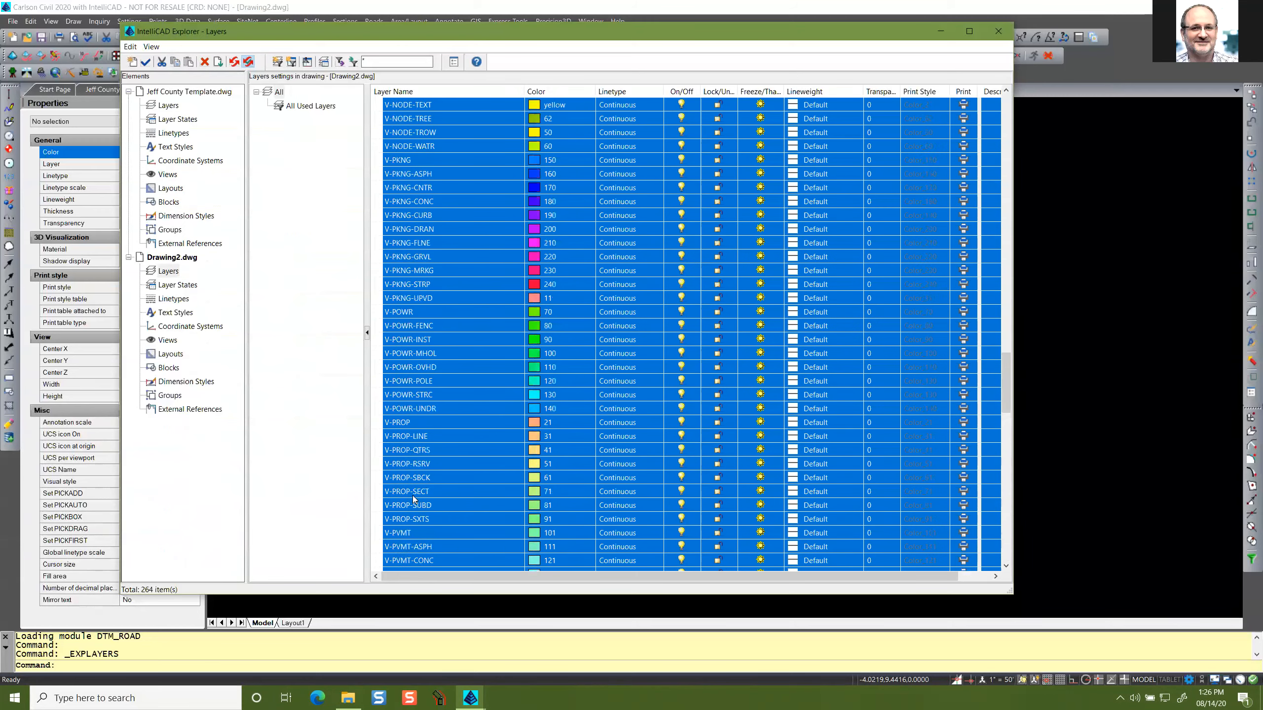
pyautogui.scroll(10, 412, 495)
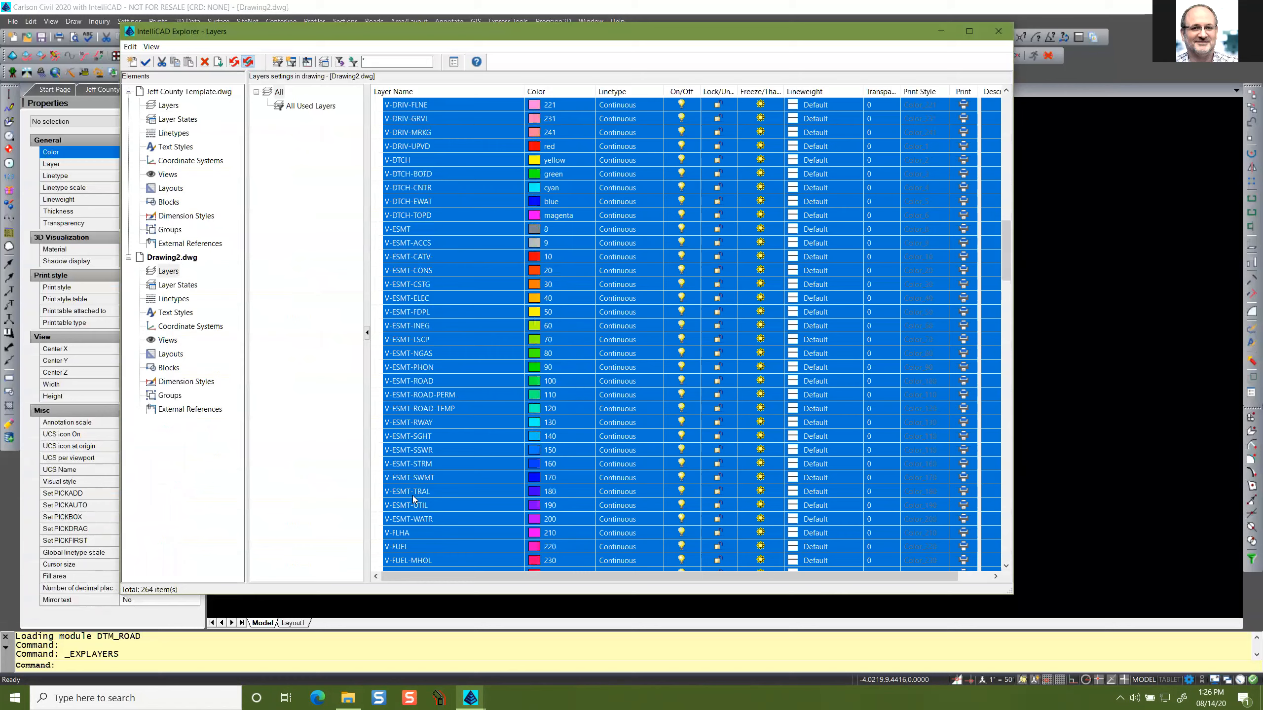
pyautogui.scroll(3, 413, 495)
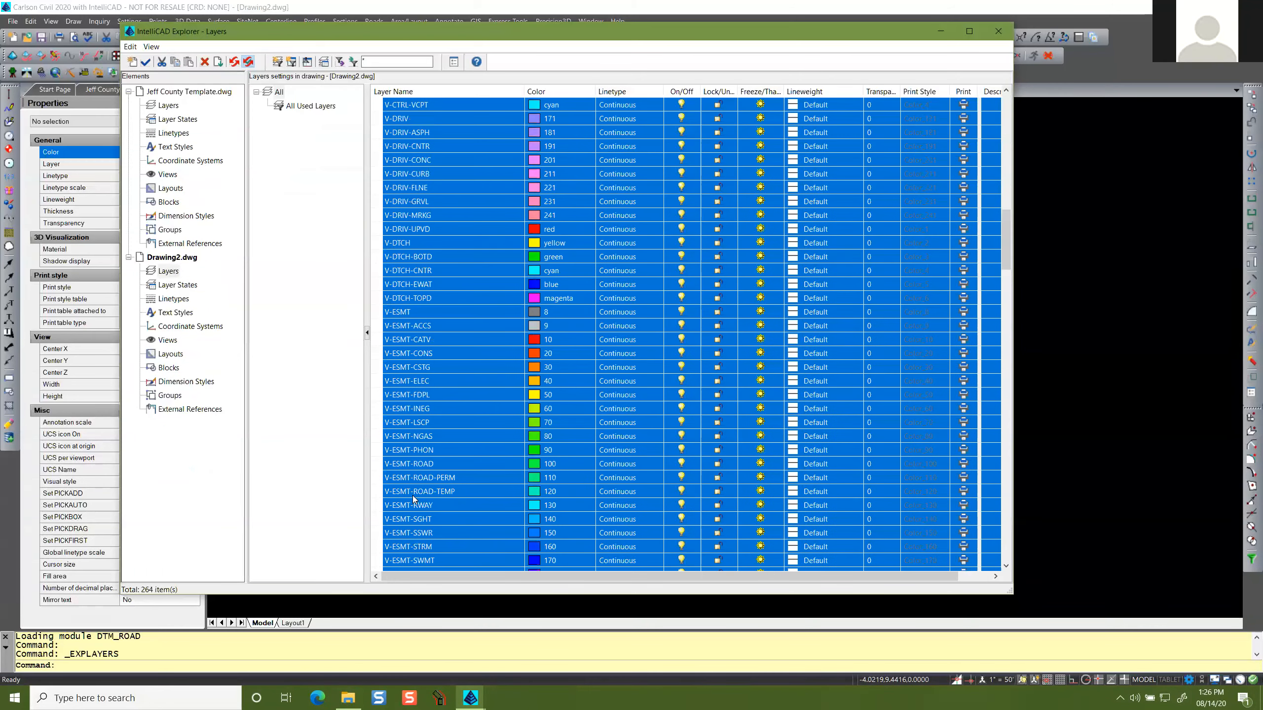
pyautogui.scroll(-20, 412, 495)
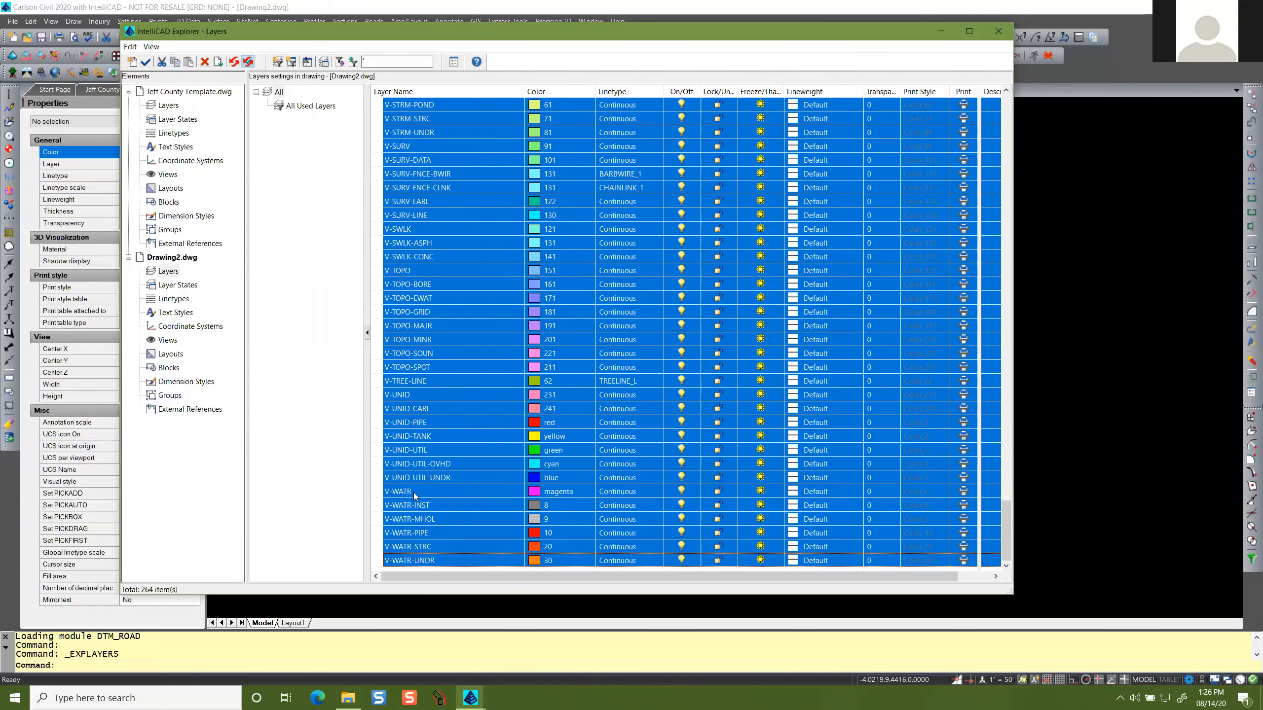
pyautogui.scroll(20, 413, 493)
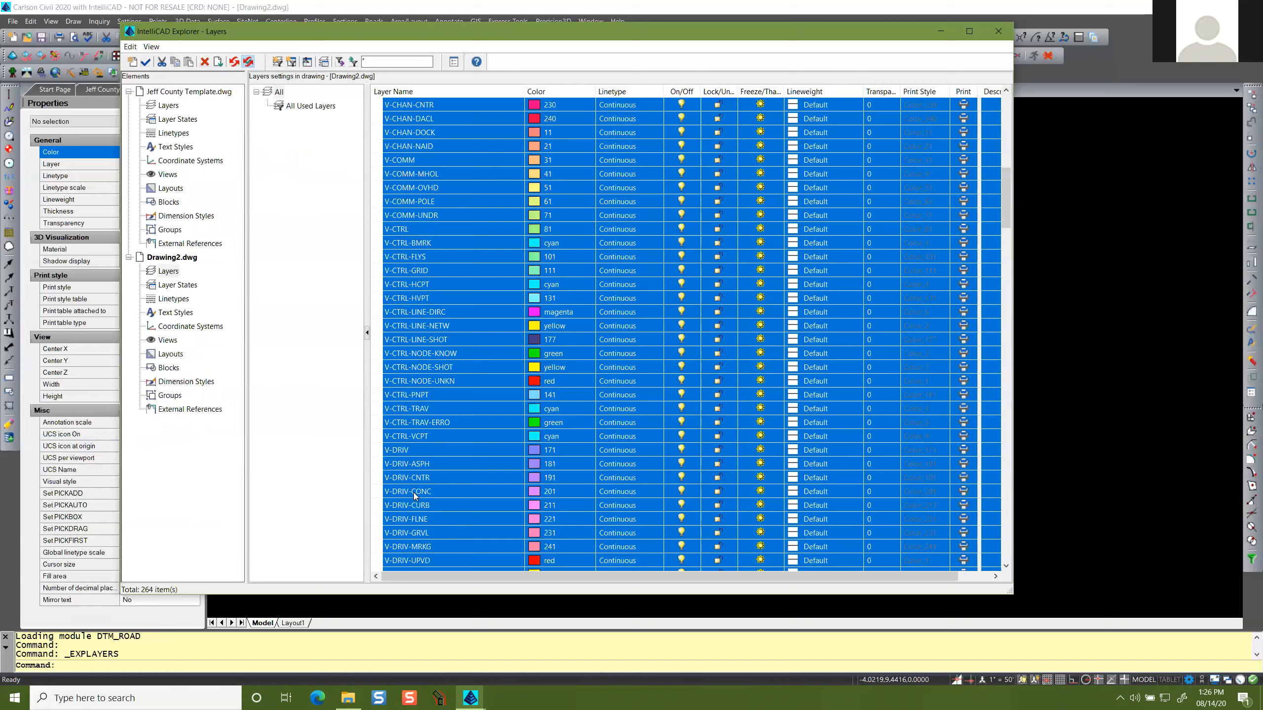
pyautogui.scroll(15, 413, 492)
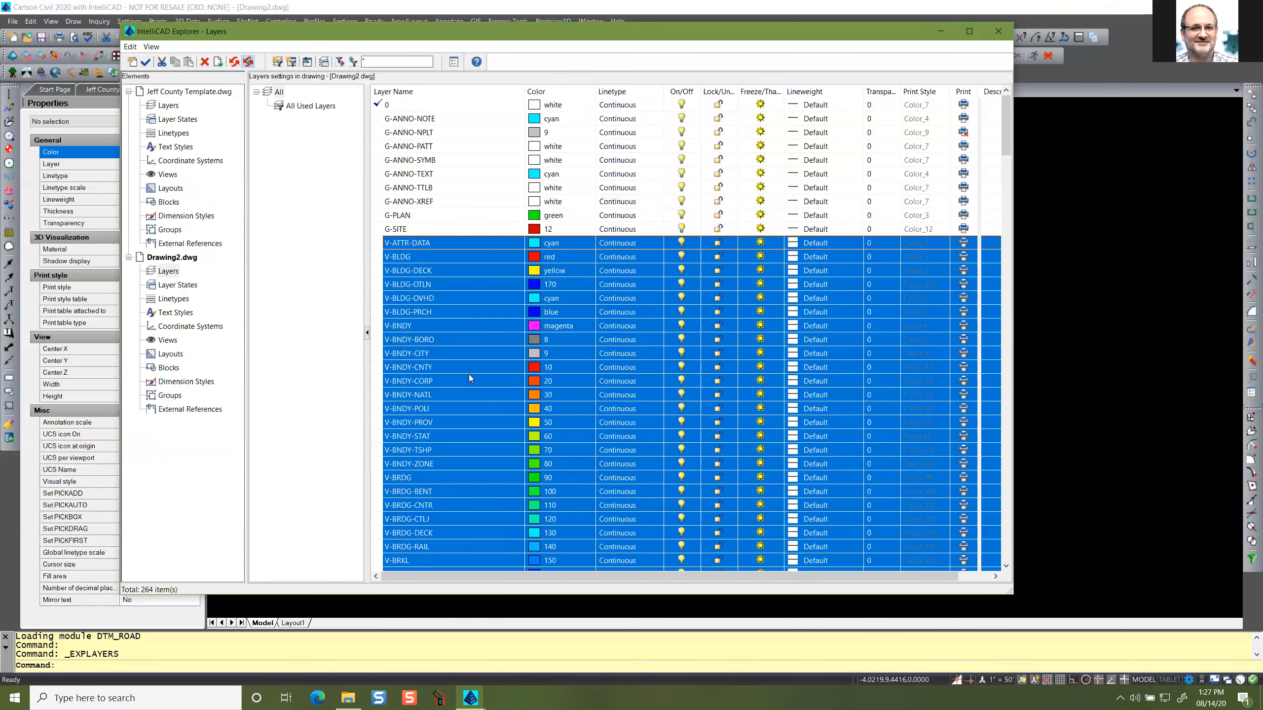
pyautogui.scroll(-20, 469, 376)
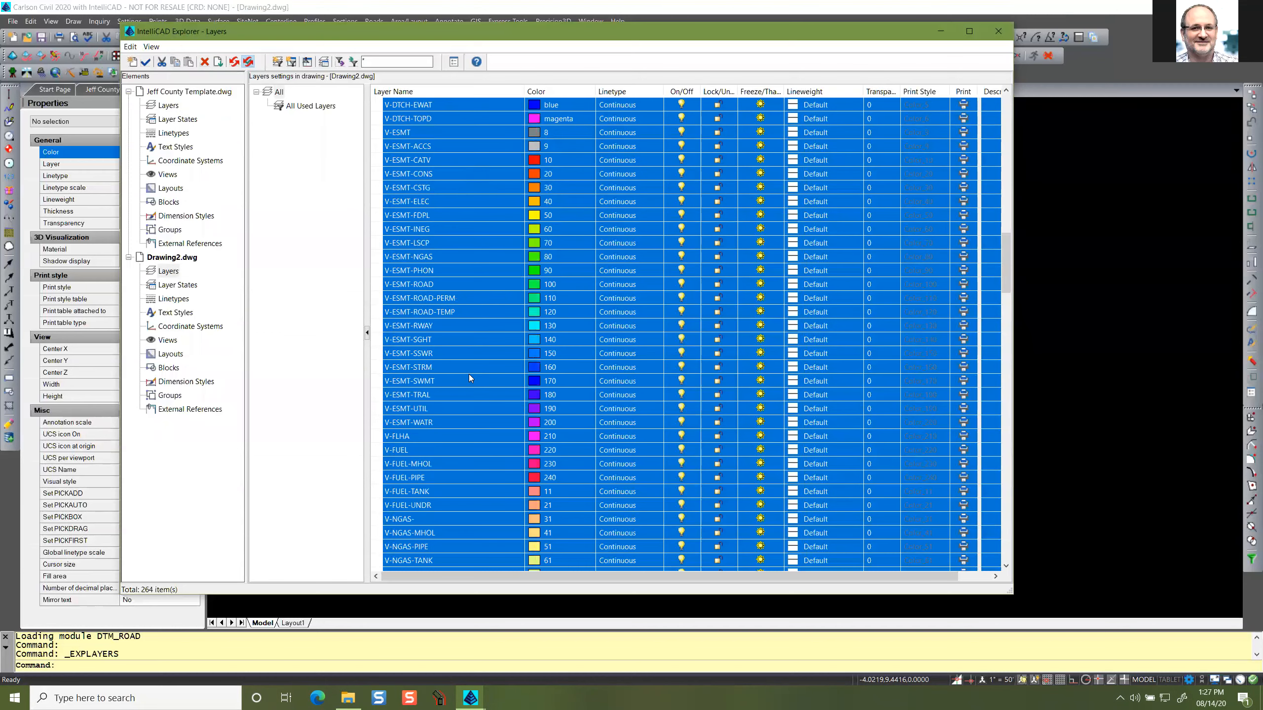
pyautogui.scroll(-6, 468, 376)
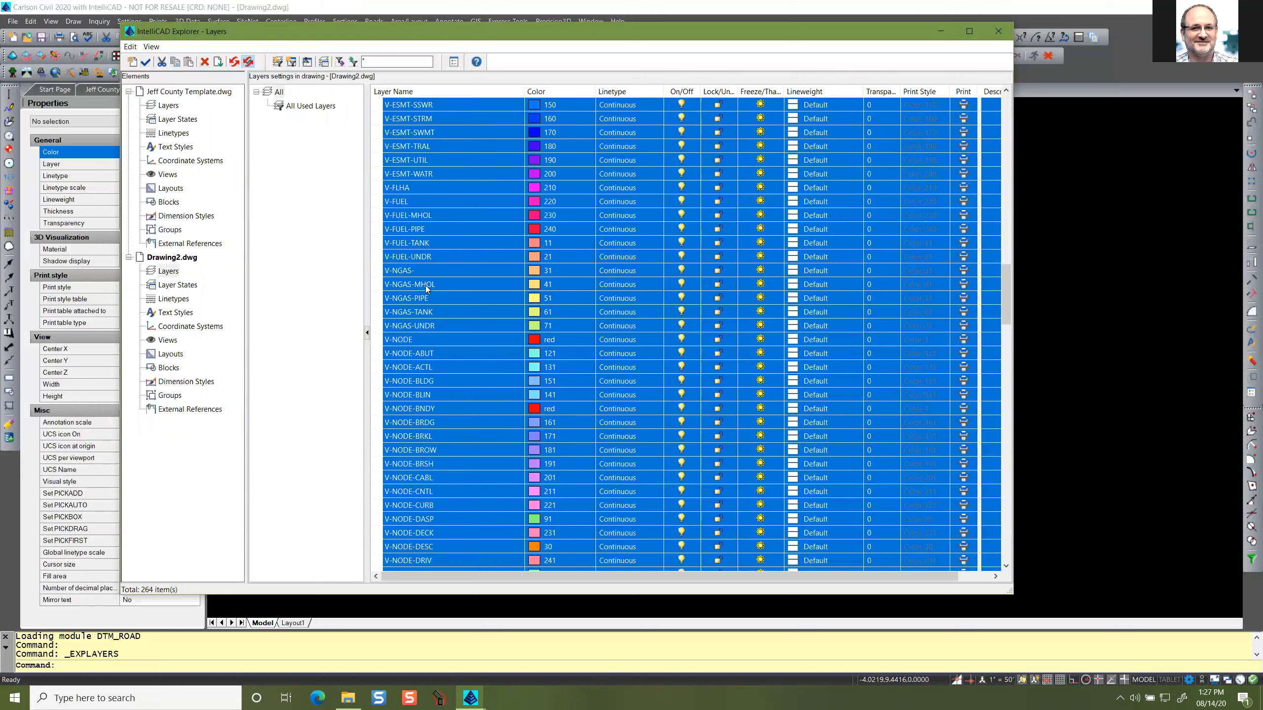
# Pick out the natural gas layers one by one: V-NGAS-, V-NGAS-MHOL, V-NGAS-PIPE, V-NGAS-TANK and V-NGAS-UNDR.
pyautogui.click(425, 270)
pyautogui.click(409, 283)
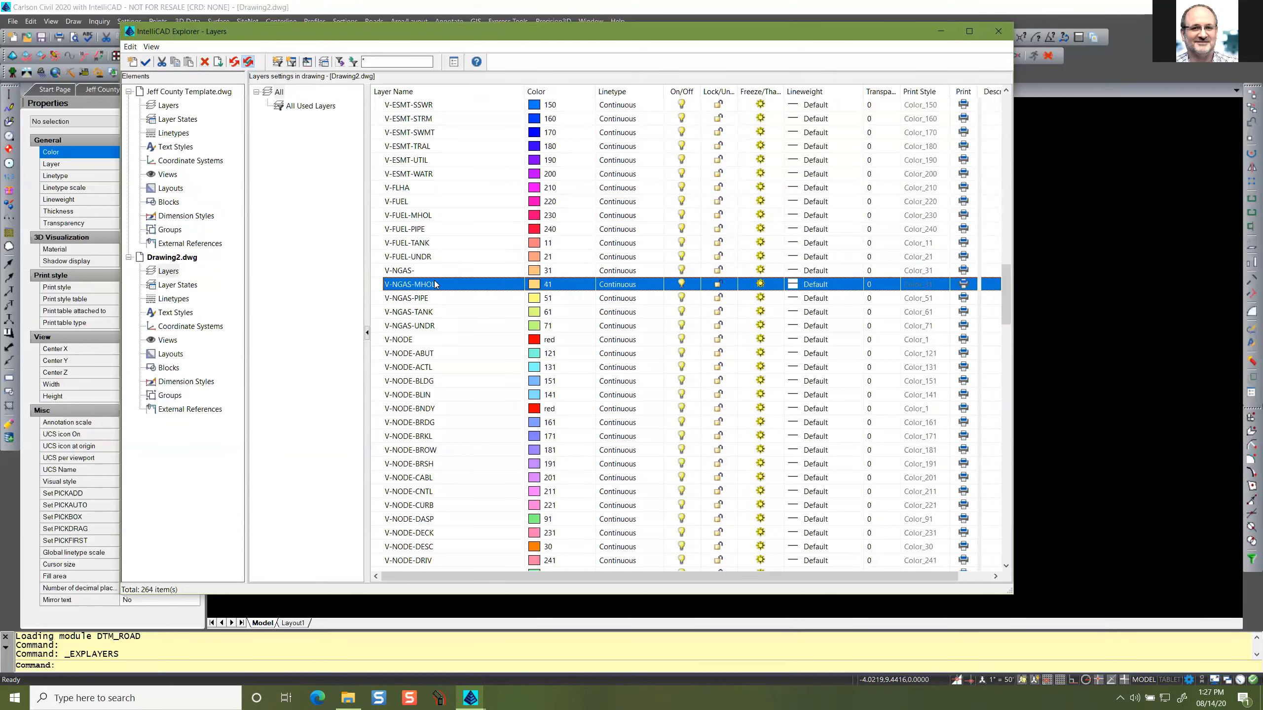
pyautogui.click(449, 297)
pyautogui.click(451, 311)
pyautogui.click(451, 326)
# Compare the V- layer groups before and after V-NGAS-UNDR, including the easement, V-NODE, right-of-way and water layers.
pyautogui.scroll(8, 447, 344)
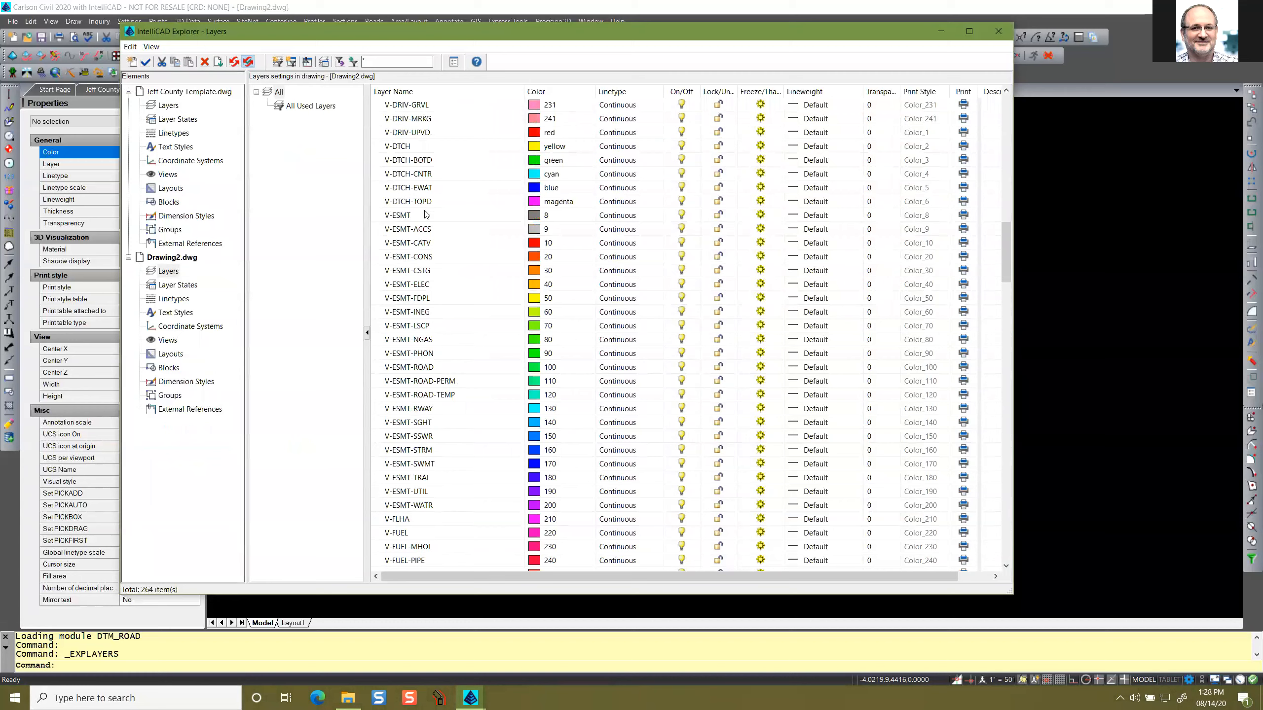
pyautogui.scroll(-11, 428, 328)
pyautogui.scroll(-3, 434, 328)
pyautogui.scroll(-20, 435, 328)
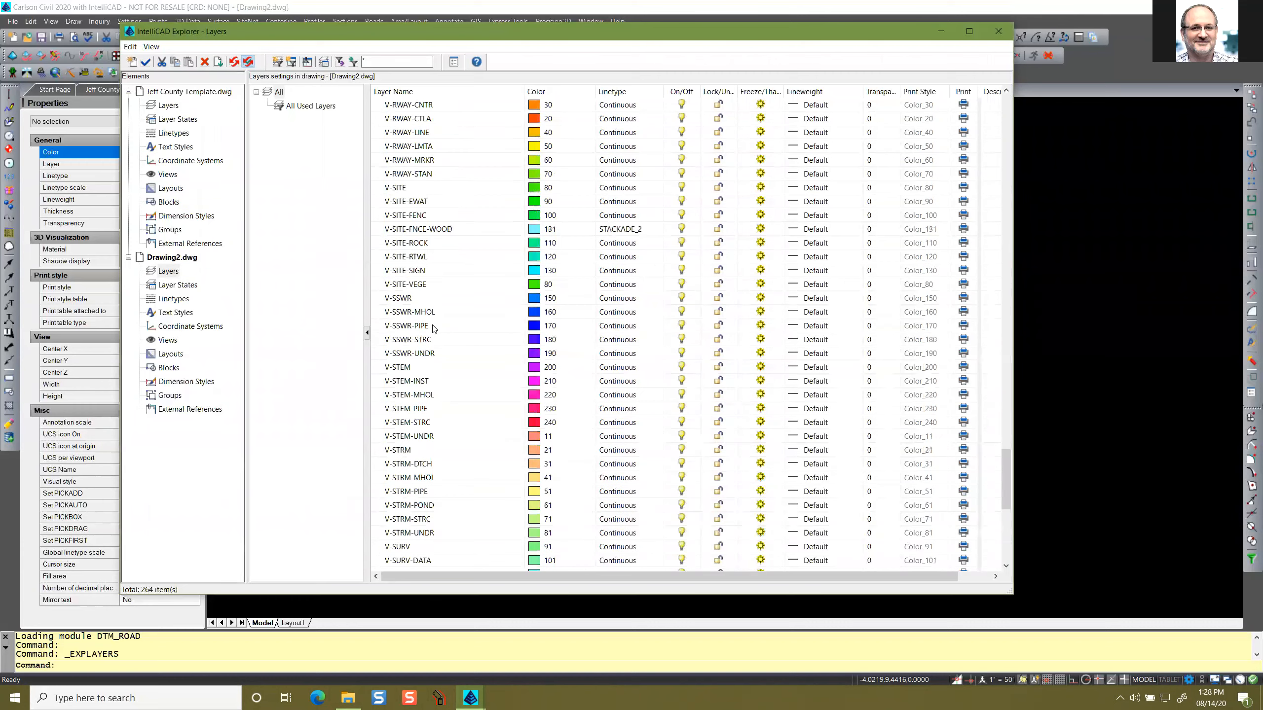
pyautogui.scroll(20, 434, 328)
pyautogui.scroll(-9, 434, 328)
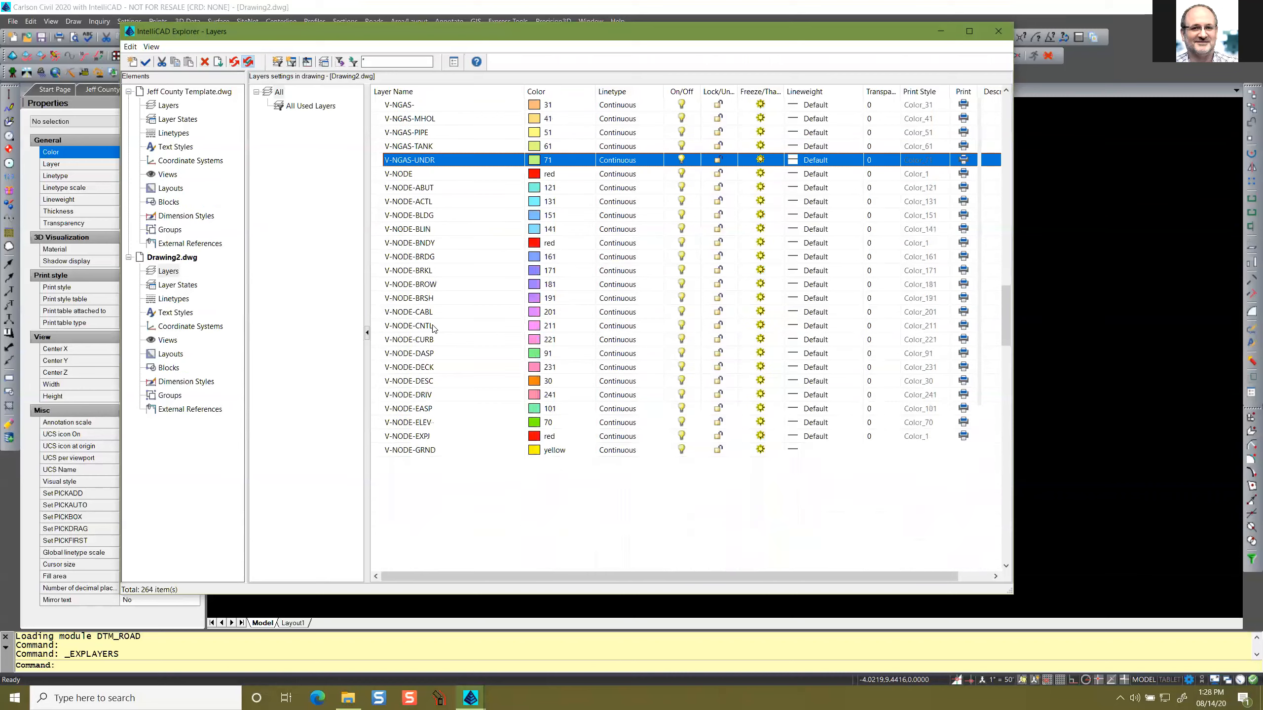
pyautogui.scroll(2, 434, 329)
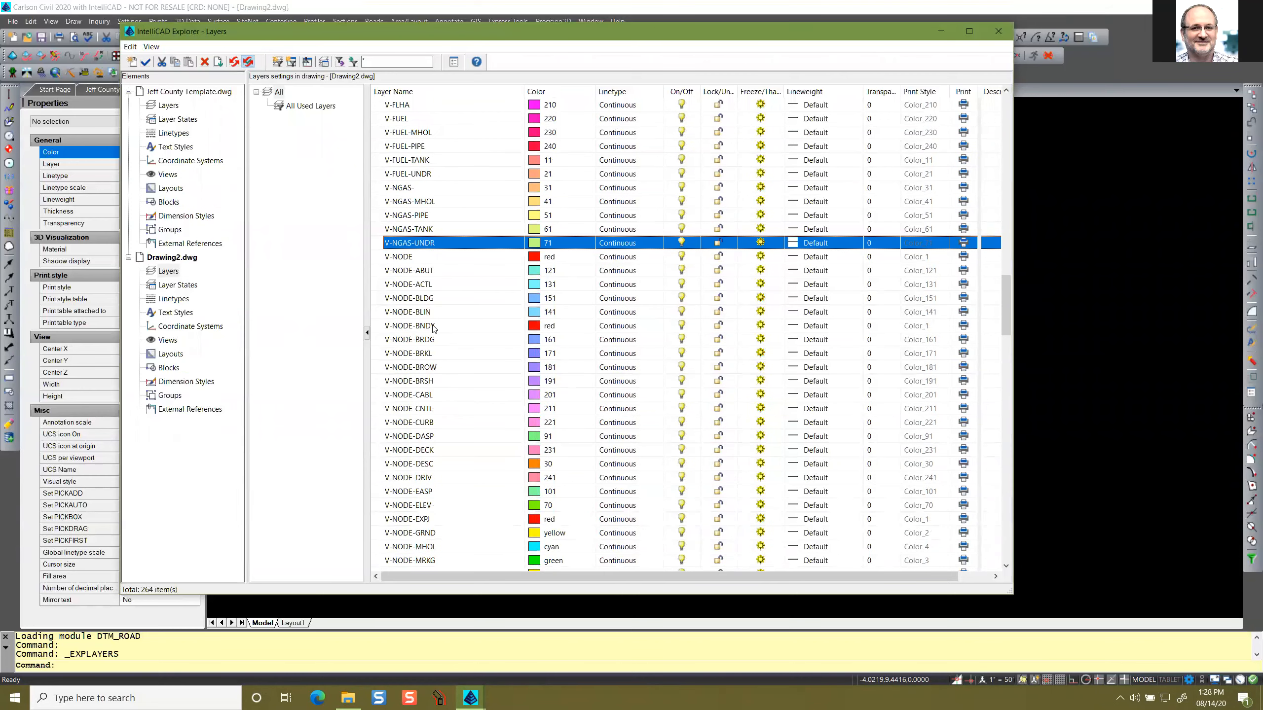
pyautogui.scroll(-20, 434, 329)
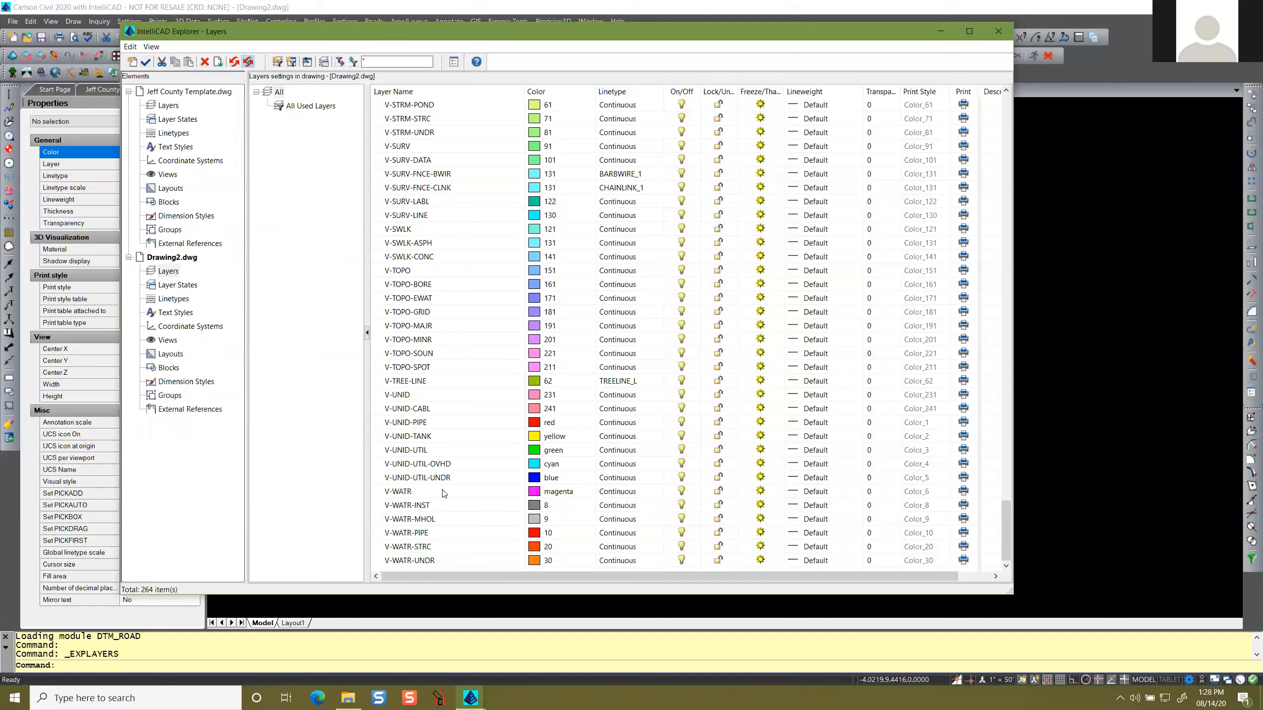
pyautogui.scroll(6, 435, 438)
pyautogui.scroll(10, 431, 409)
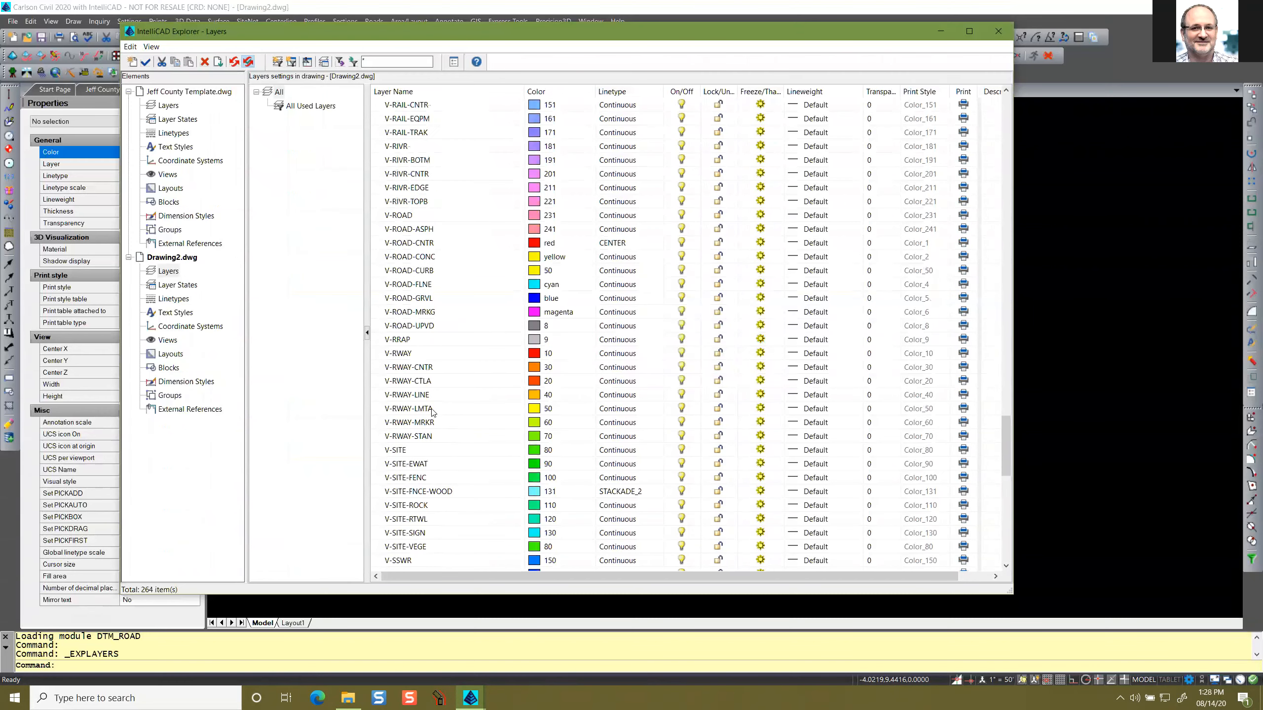
pyautogui.scroll(3, 475, 342)
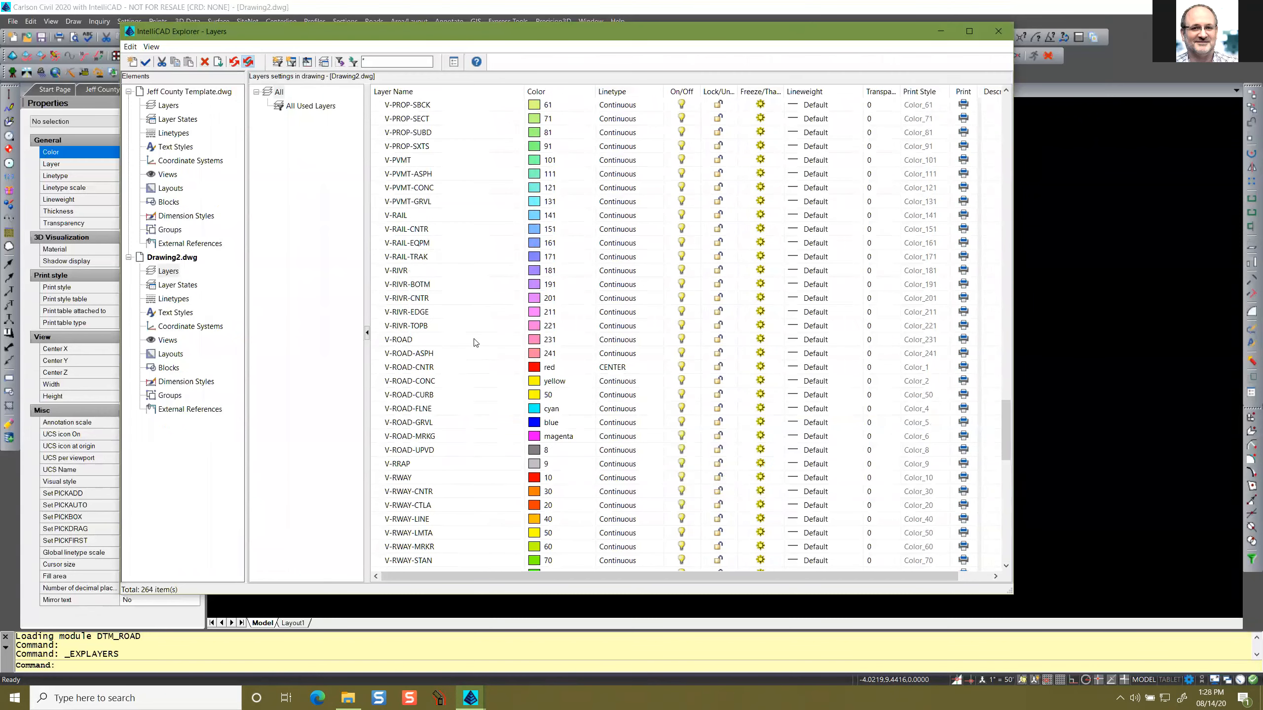
pyautogui.scroll(18, 475, 342)
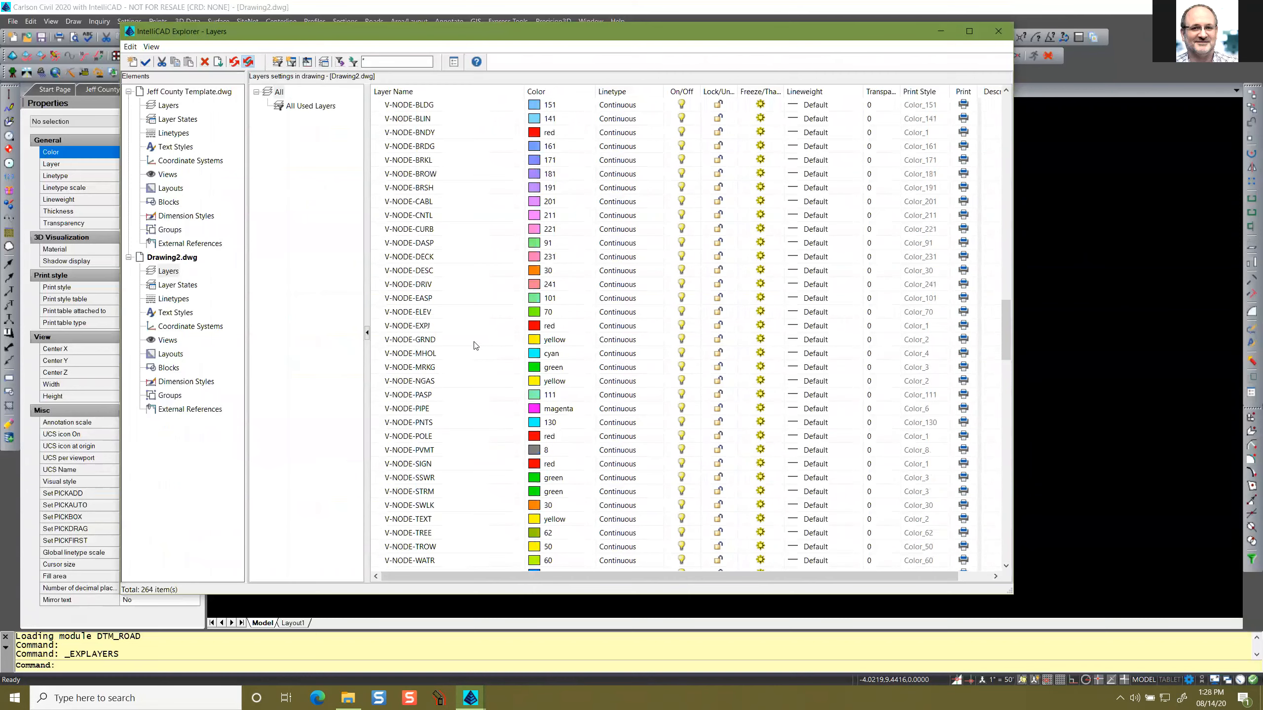
pyautogui.scroll(7, 475, 344)
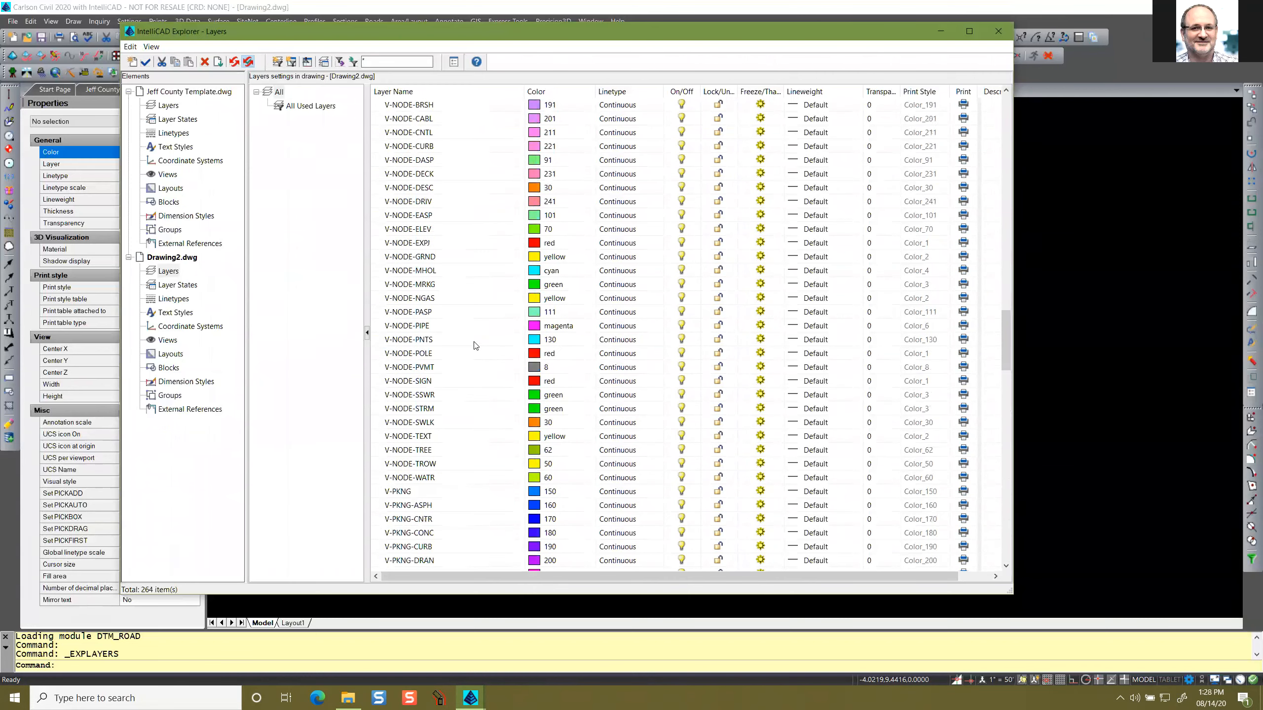
pyautogui.click(475, 341)
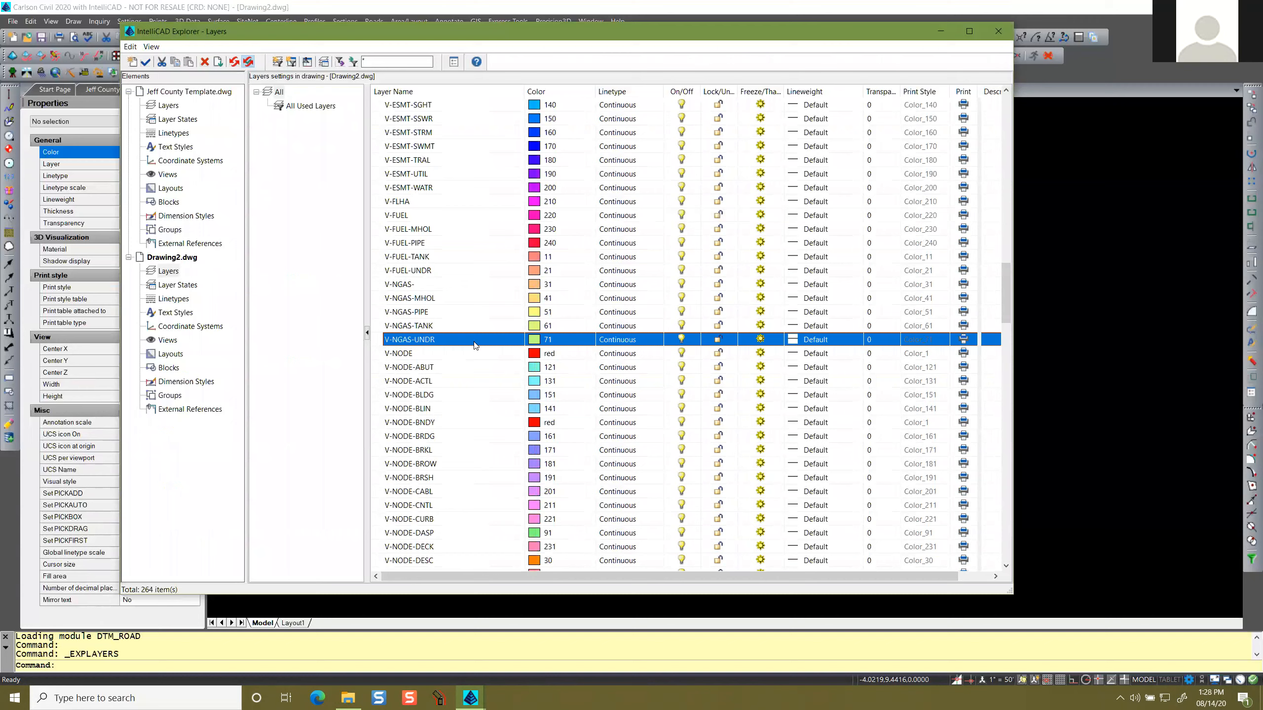
# Examine the layers from the V-NODE group through parking, power, property, road, storm, survey and topo to V-WATR-UNDR, ending near the list's start.
pyautogui.scroll(-4, 475, 345)
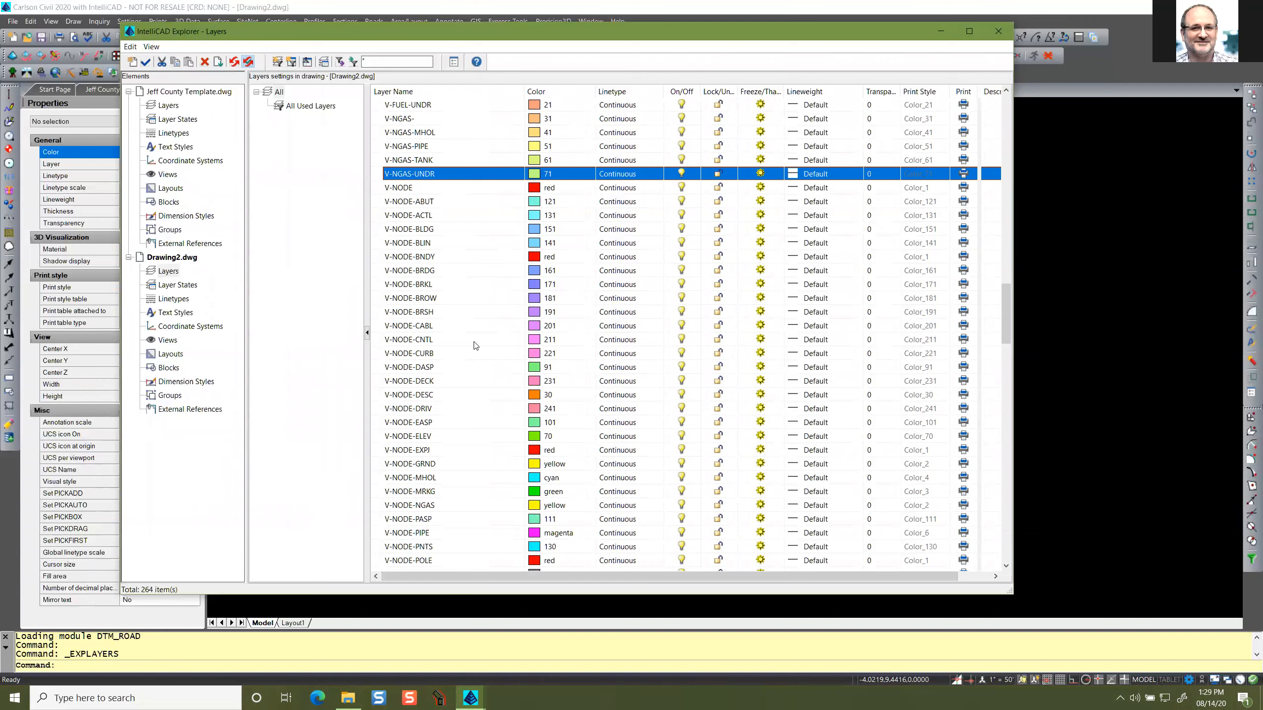
pyautogui.scroll(-1, 441, 256)
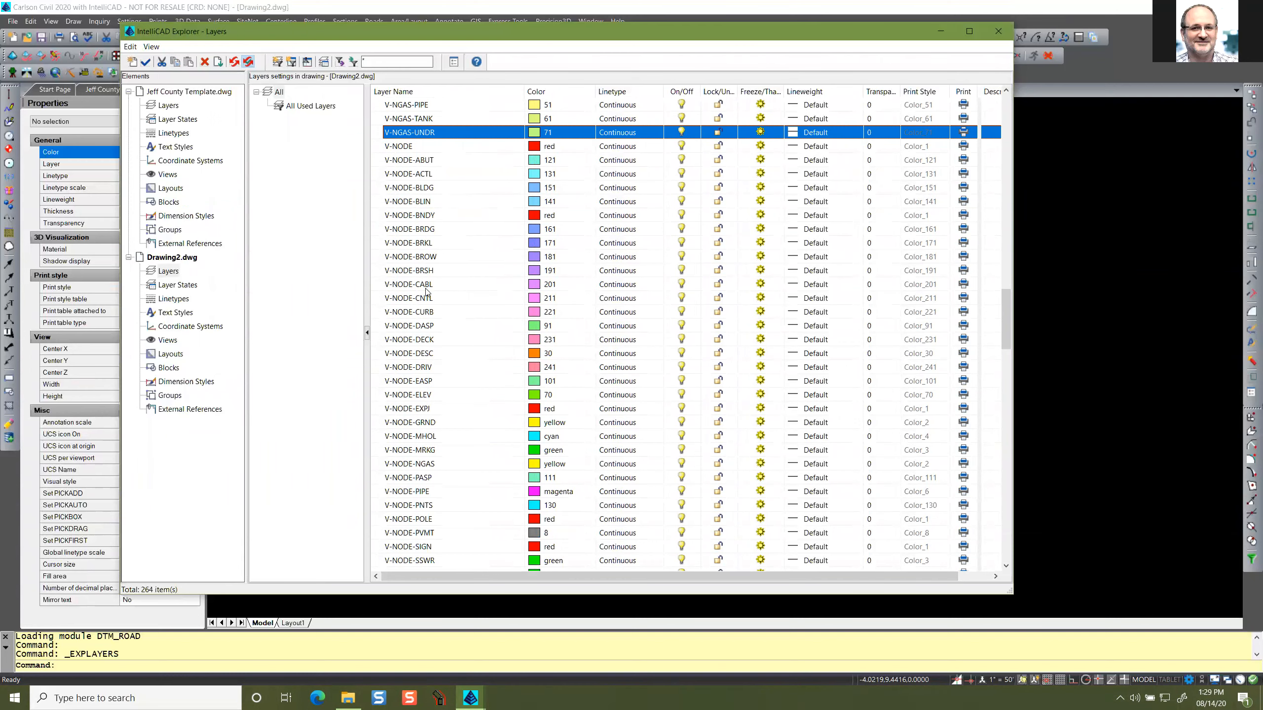
pyautogui.scroll(-7, 427, 293)
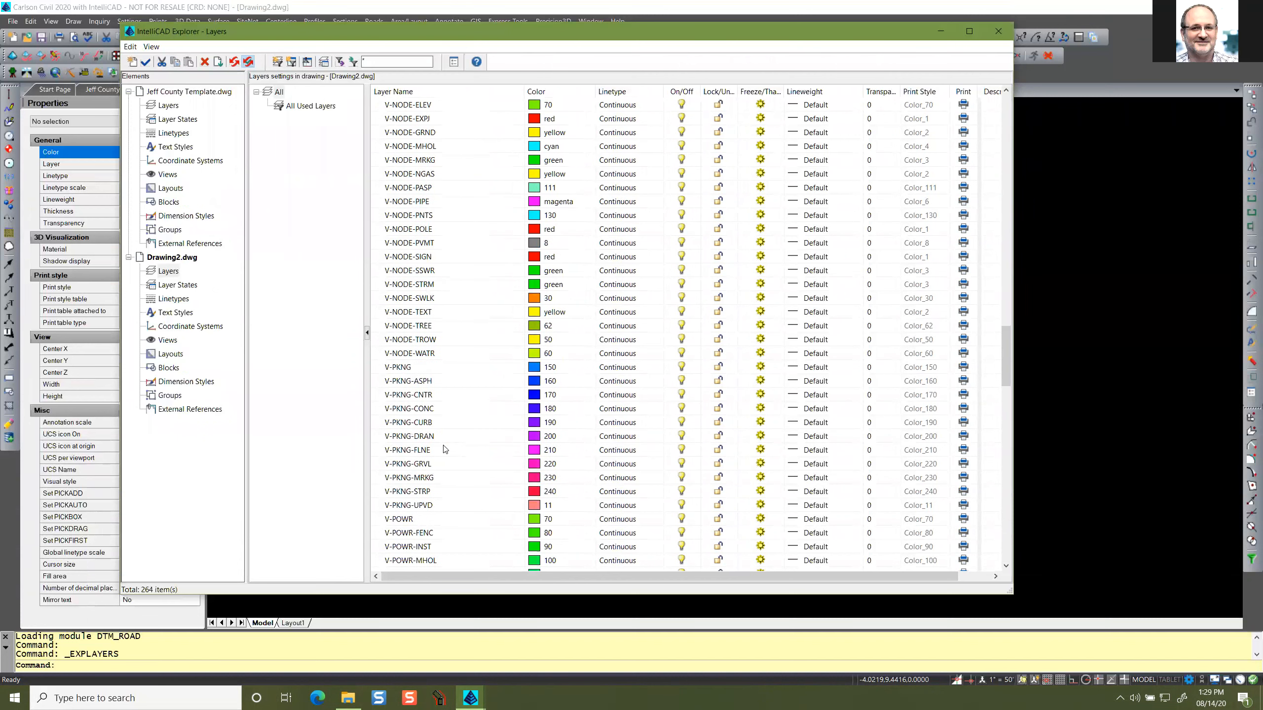
pyautogui.scroll(-3, 444, 450)
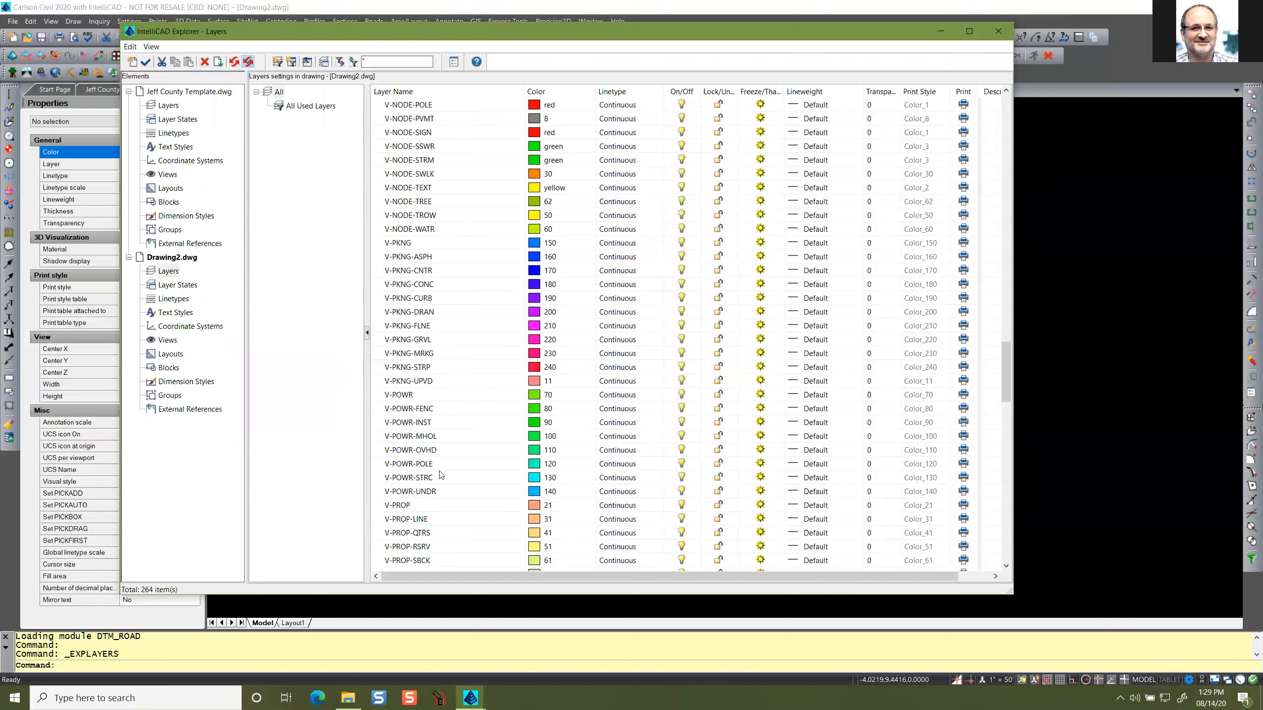
pyautogui.scroll(-4, 431, 476)
pyautogui.scroll(-1, 431, 476)
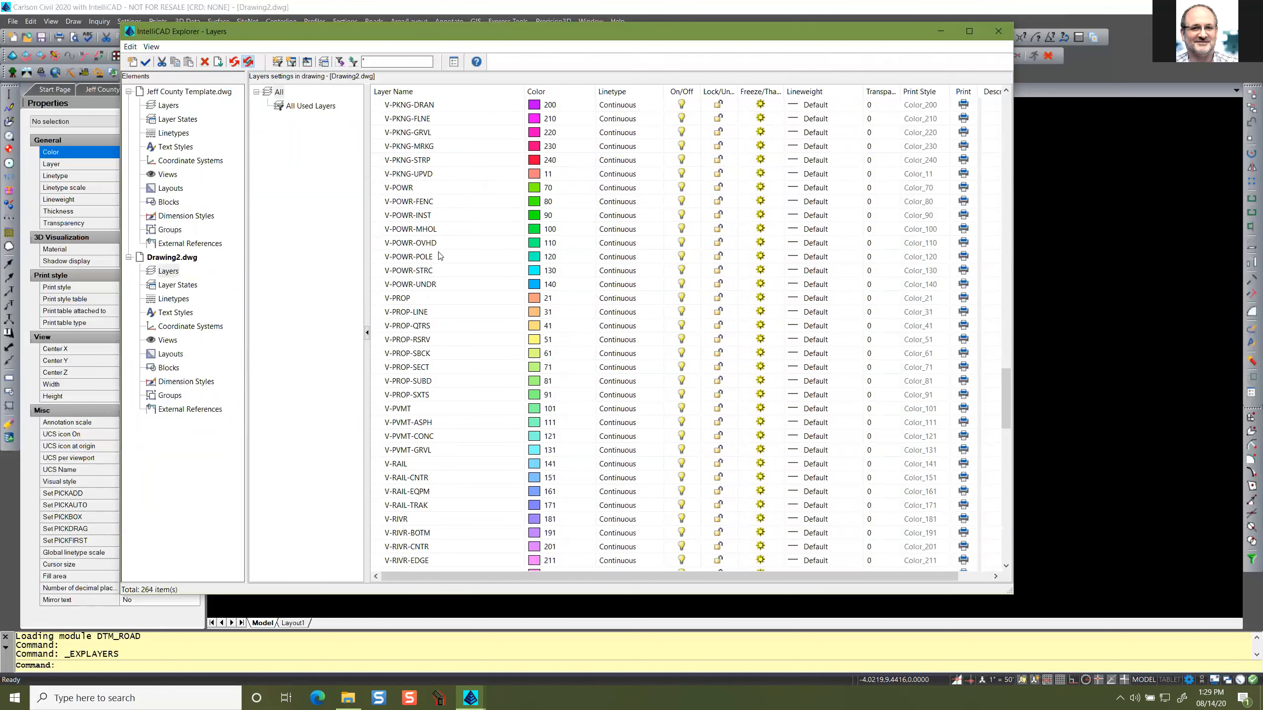
pyautogui.scroll(-8, 453, 311)
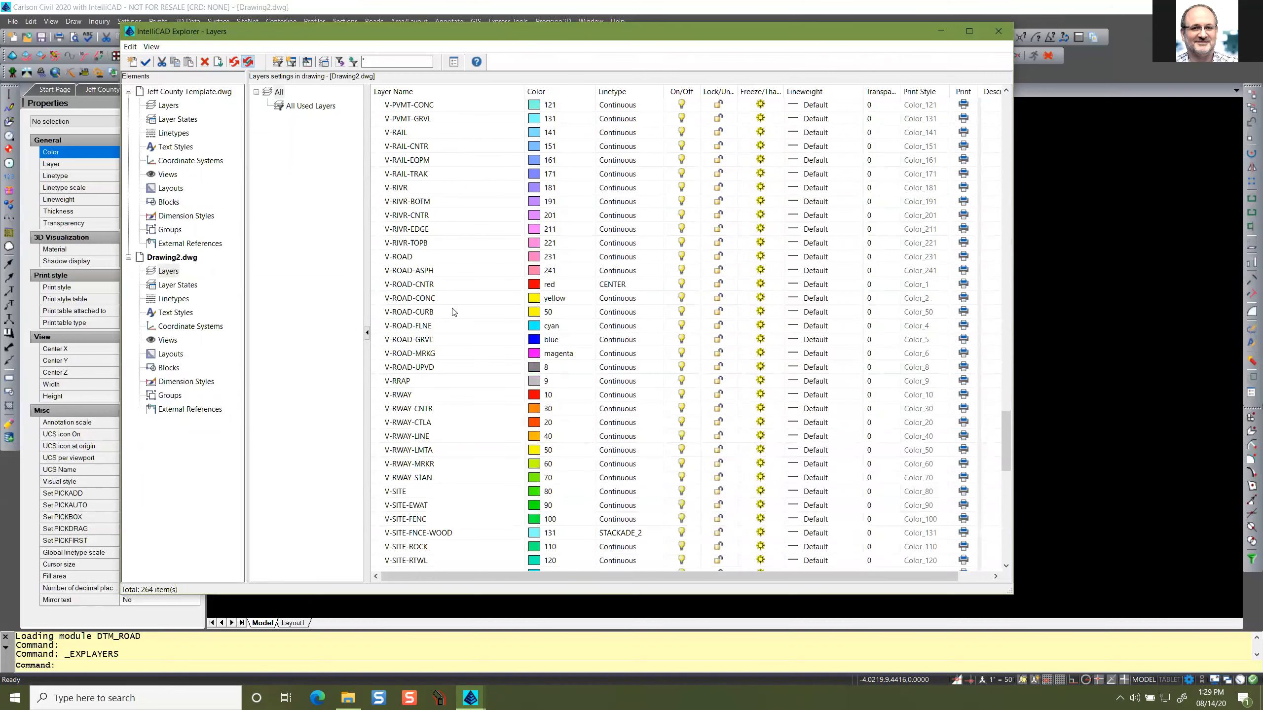
pyautogui.scroll(8, 454, 311)
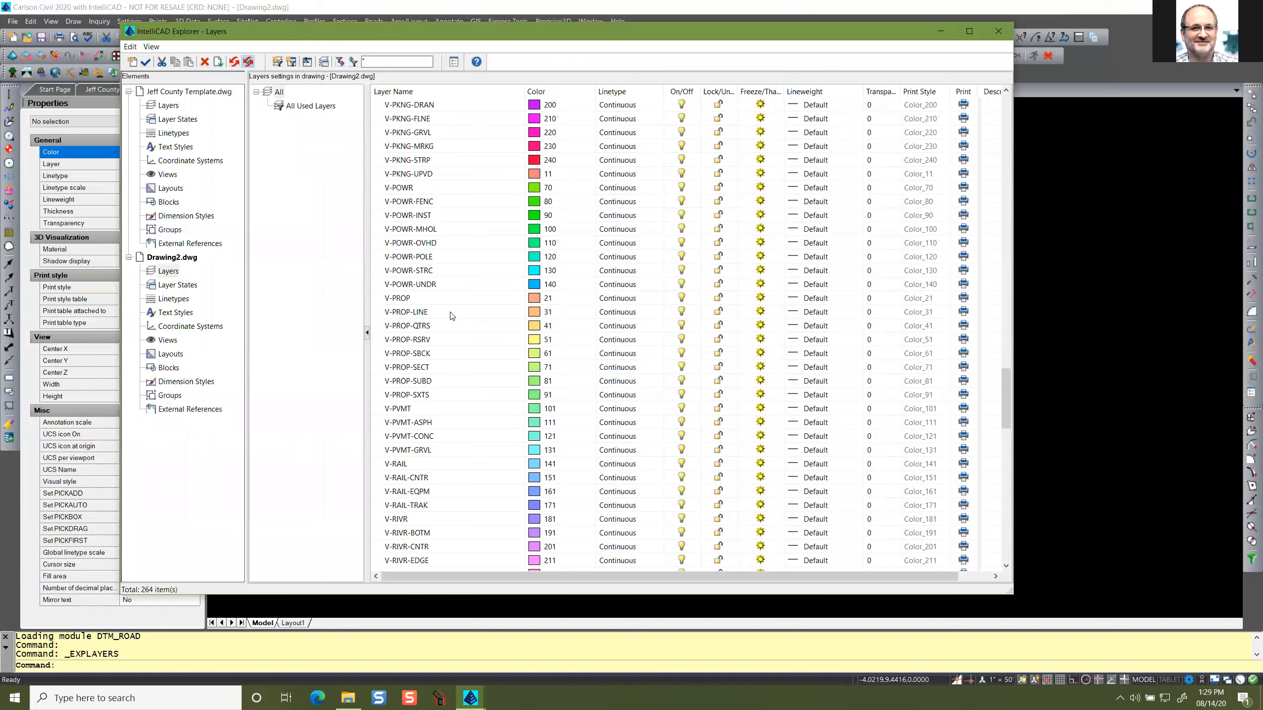
pyautogui.scroll(-20, 452, 315)
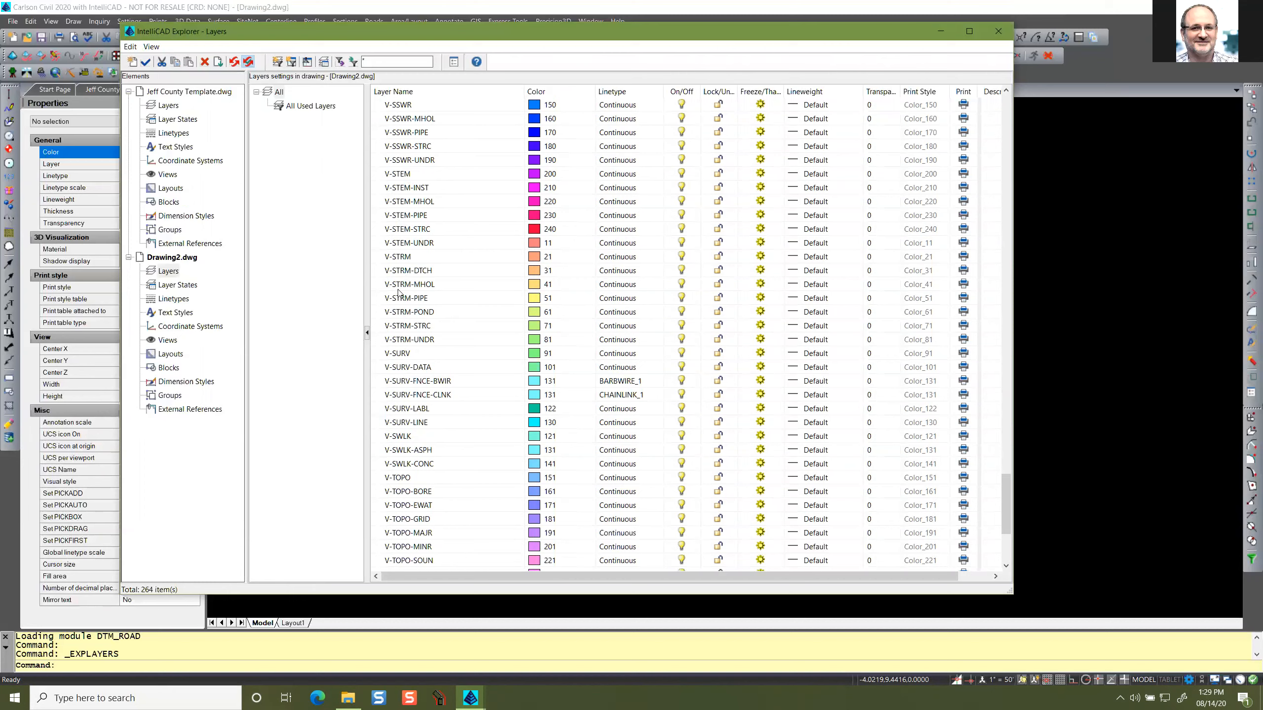
pyautogui.scroll(-2, 400, 319)
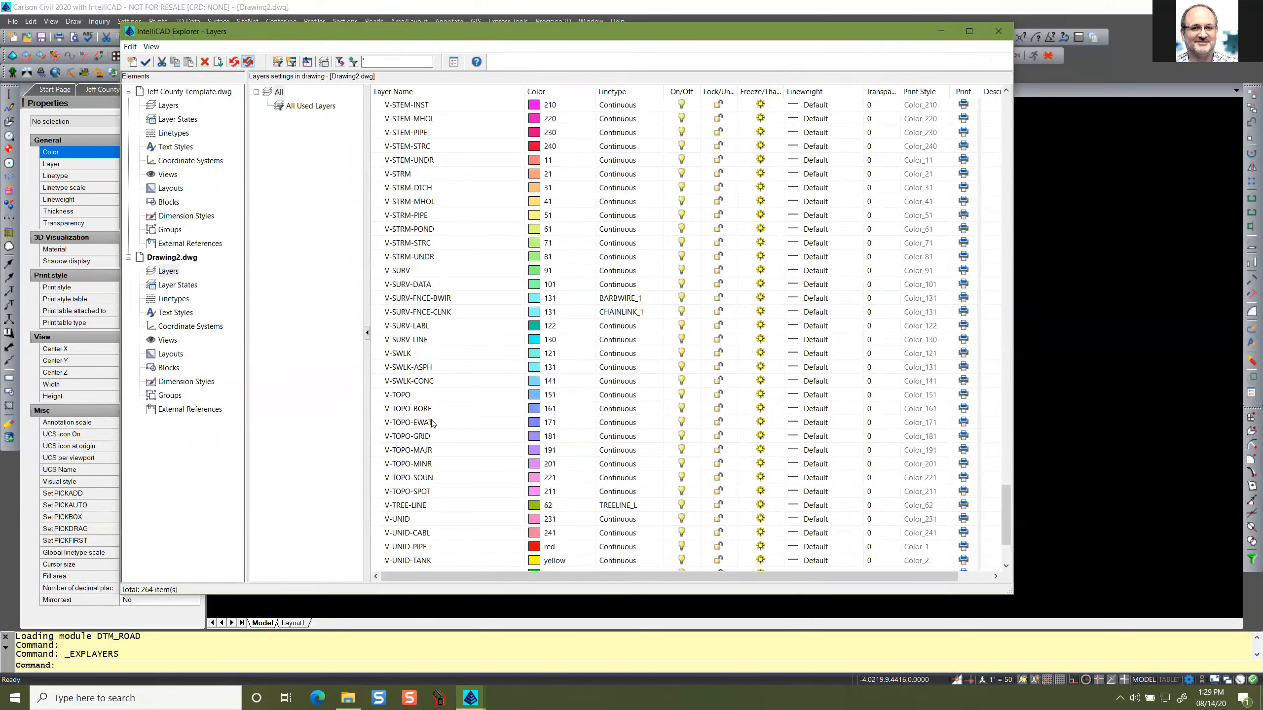
pyautogui.scroll(-2, 431, 424)
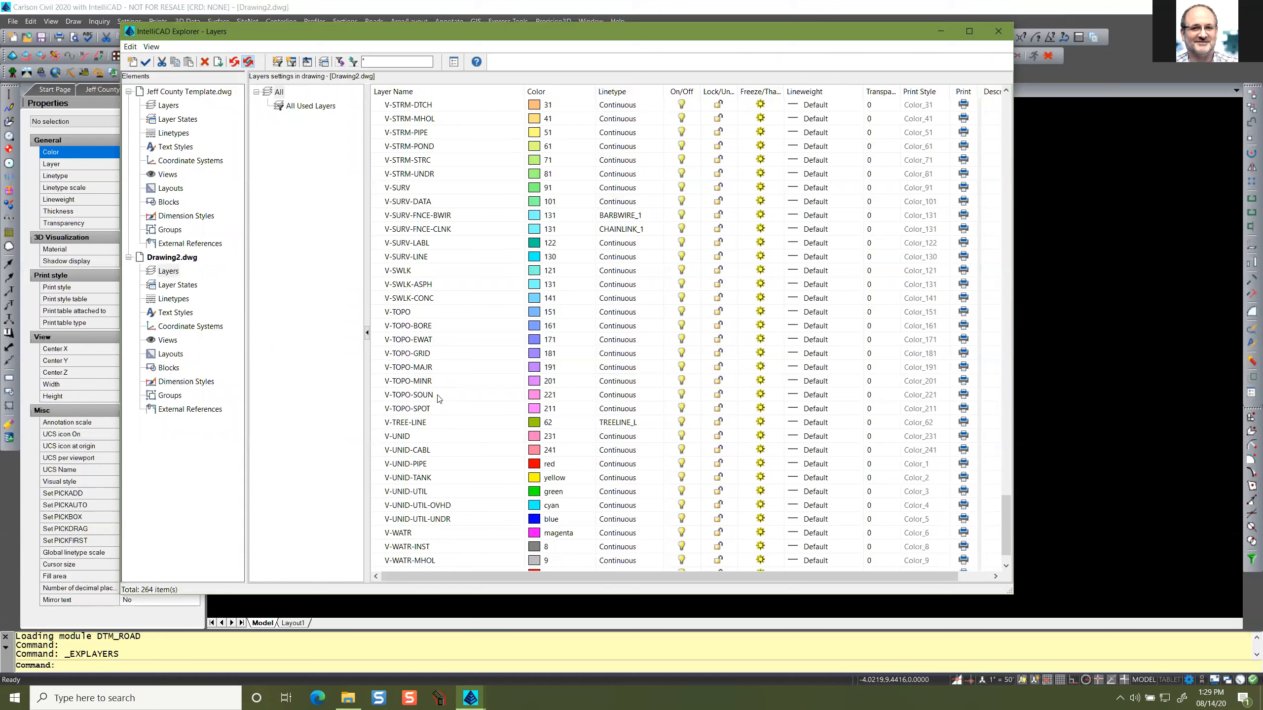
pyautogui.scroll(-1, 444, 416)
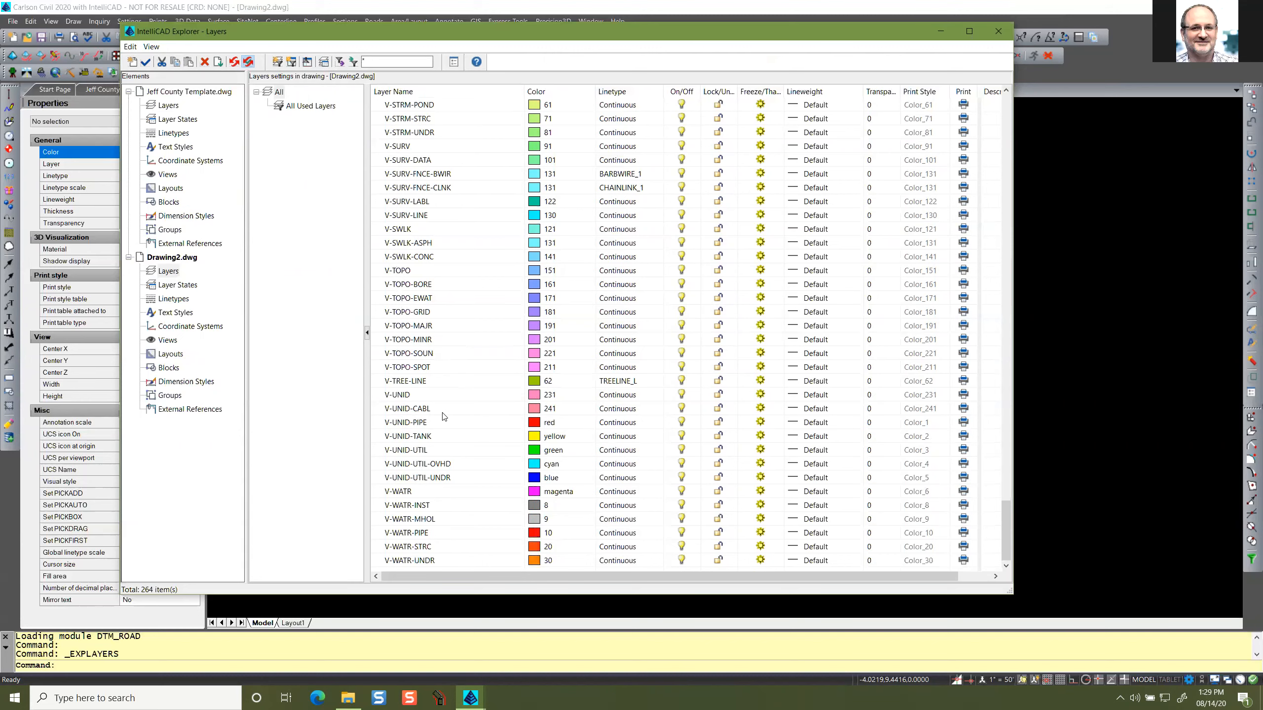
pyautogui.scroll(20, 444, 416)
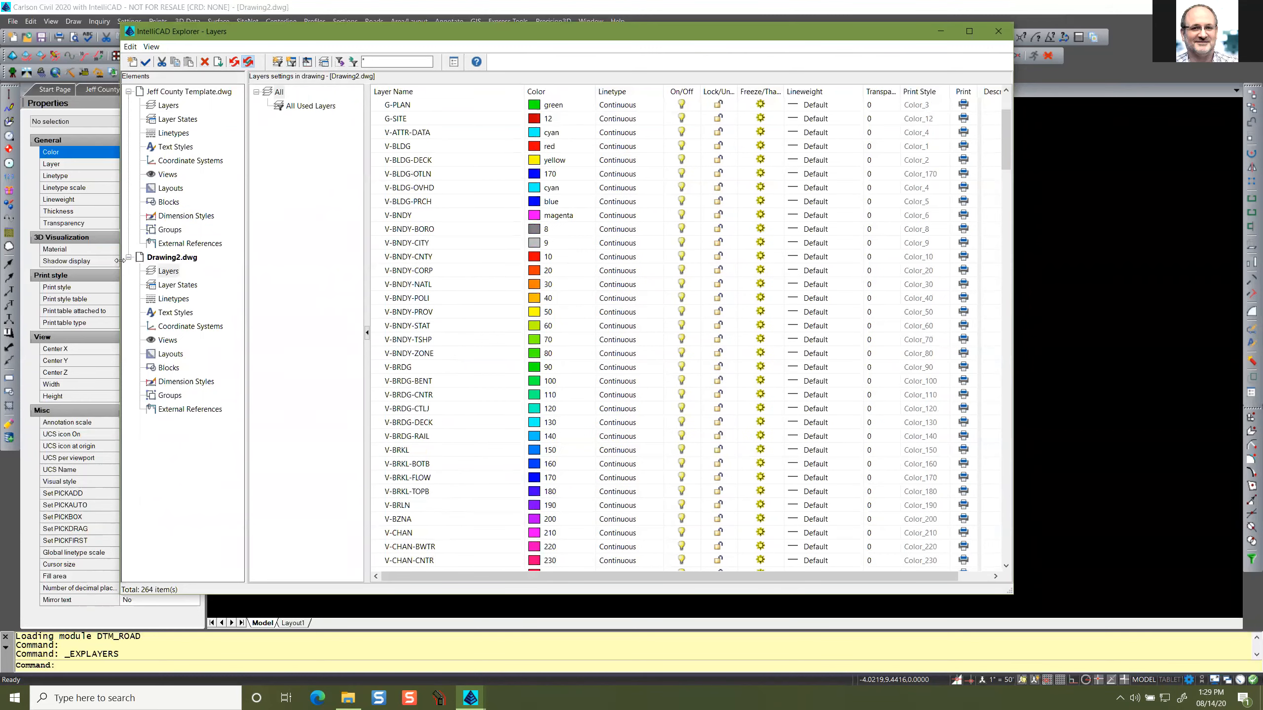
# Display the linetypes of Drawing2.dwg and widen the name and description columns to make the full descriptions readable.
pyautogui.click(185, 288)
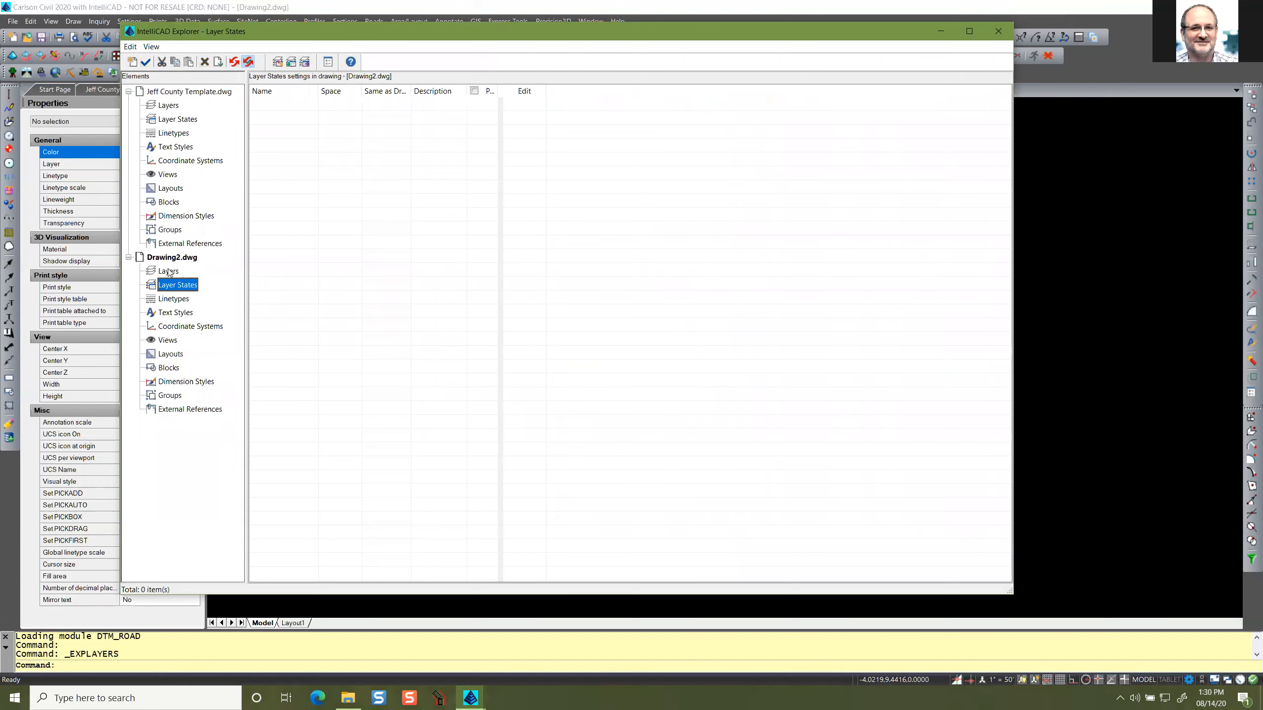
pyautogui.click(179, 299)
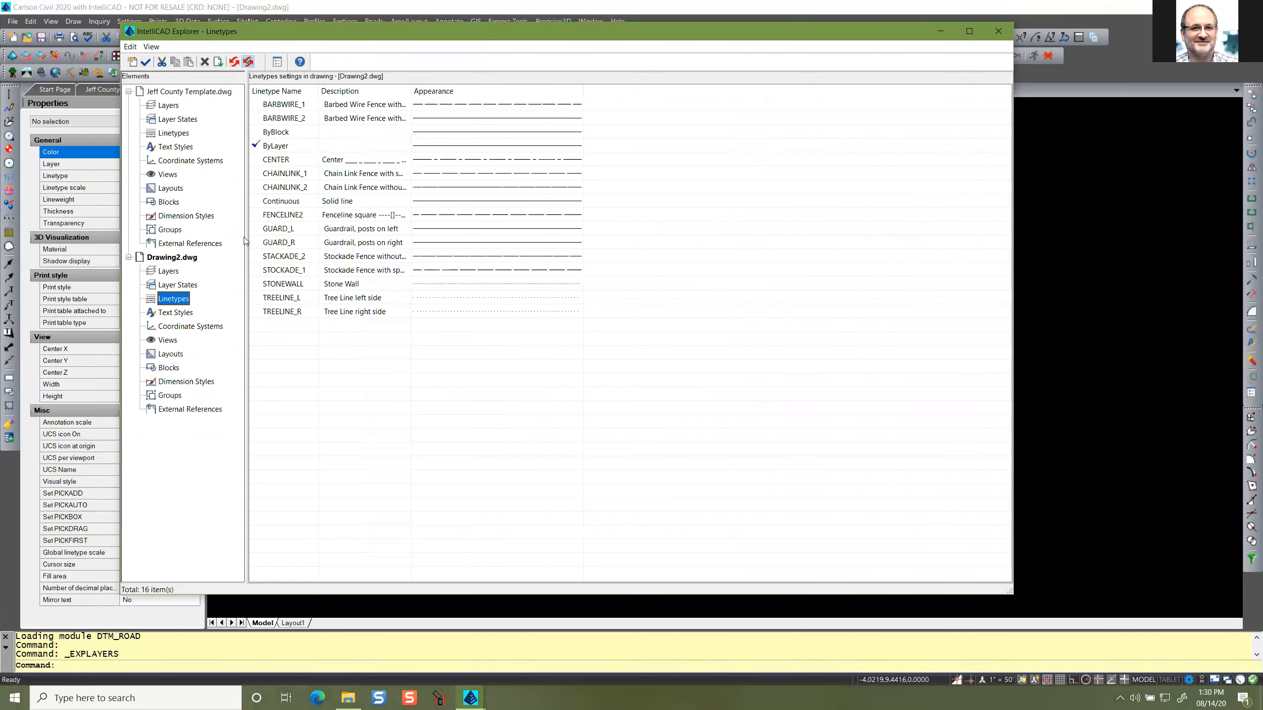
pyautogui.moveTo(319, 91)
pyautogui.mouseDown()
pyautogui.moveTo(348, 91)
pyautogui.moveTo(337, 91)
pyautogui.mouseUp()
pyautogui.moveTo(431, 88); pyautogui.dragTo(458, 91)
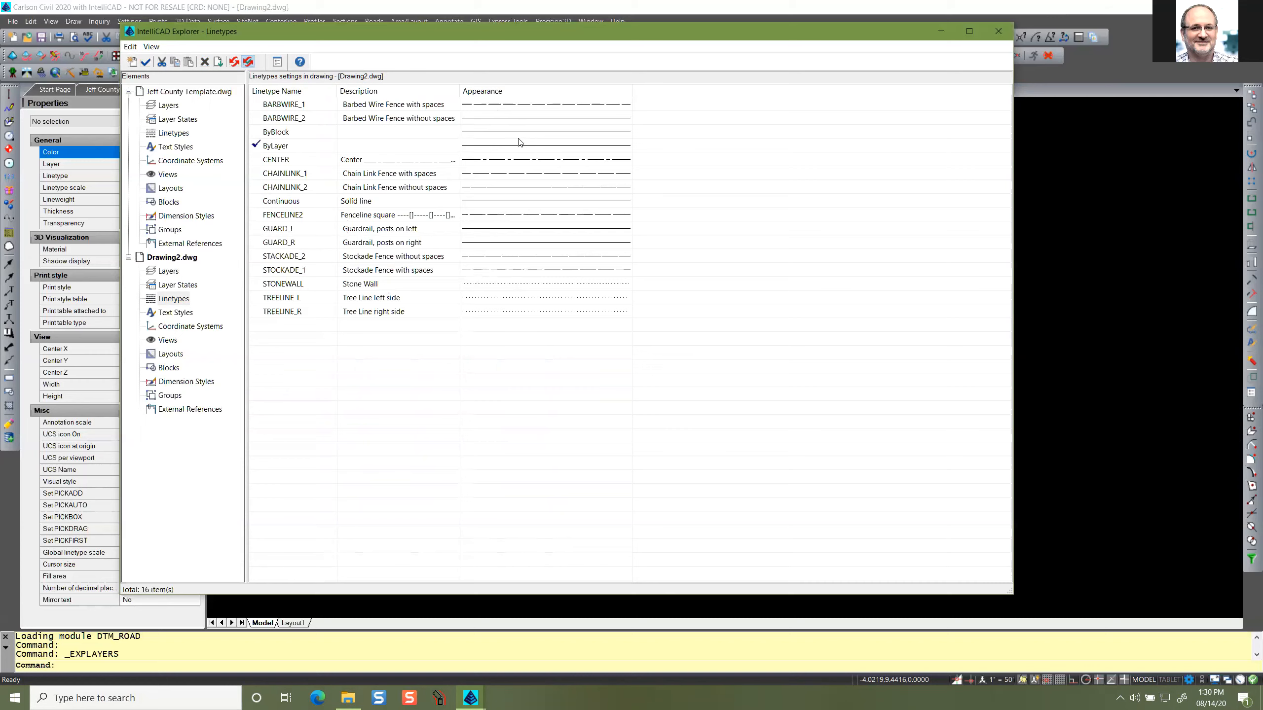
# Pick out the linetypes Continuous, GUARD_R, STACKADE_2, STOCKADE_1, STONEWALL, TREELINE_L and TREELINE_R one by one.
pyautogui.click(508, 206)
pyautogui.click(505, 244)
pyautogui.click(504, 257)
pyautogui.click(505, 272)
pyautogui.click(504, 285)
pyautogui.click(504, 298)
pyautogui.click(506, 312)
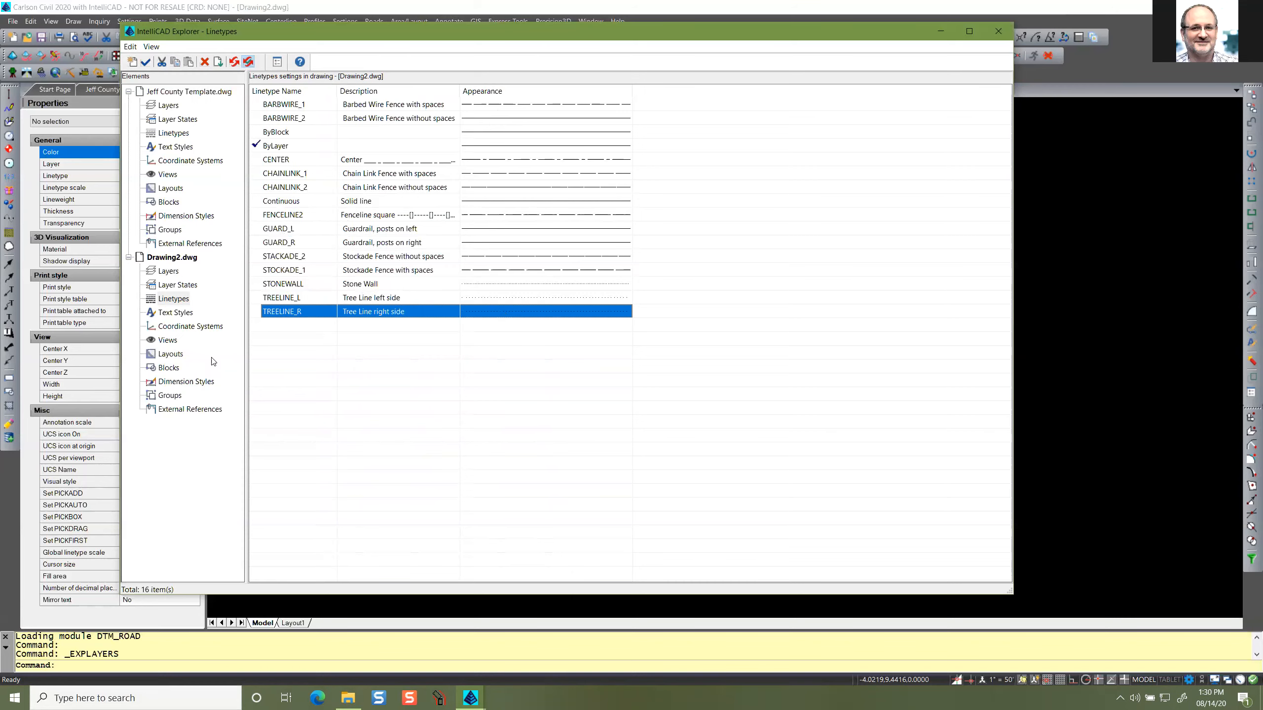
# Look through the text styles, coordinate systems, views, blocks and layouts of Drawing2.dwg.
pyautogui.click(175, 312)
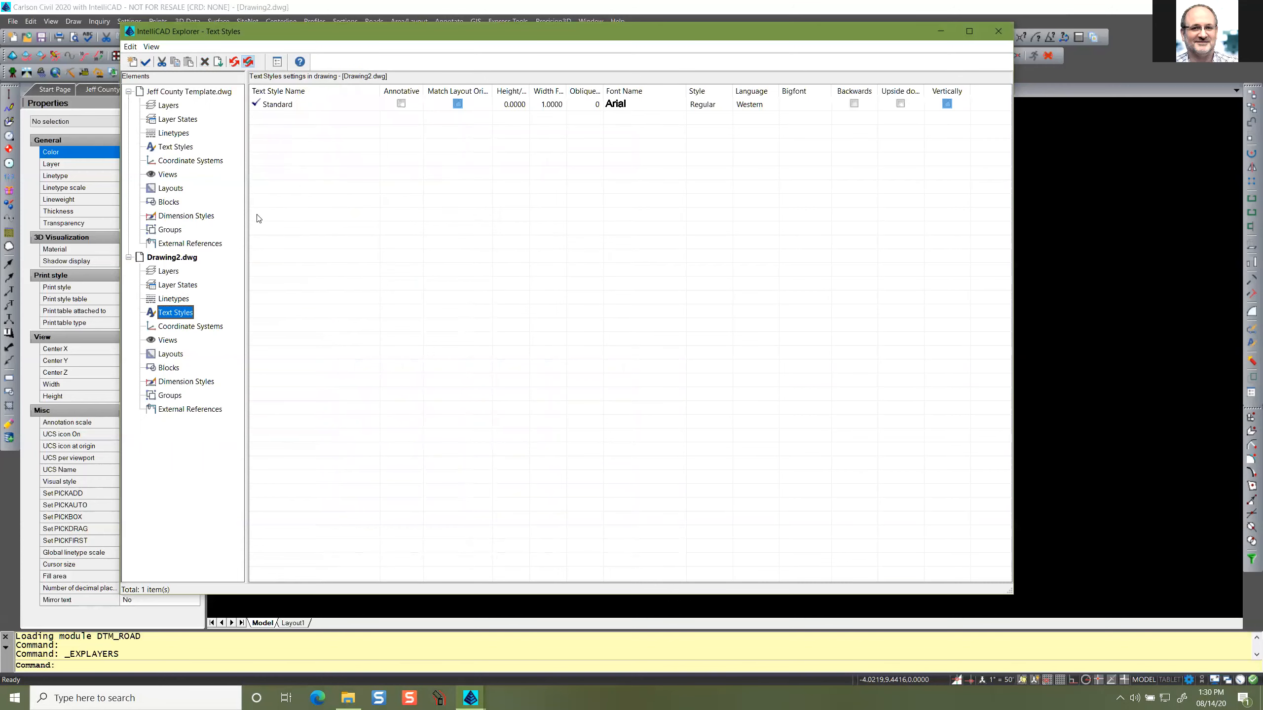
pyautogui.click(191, 327)
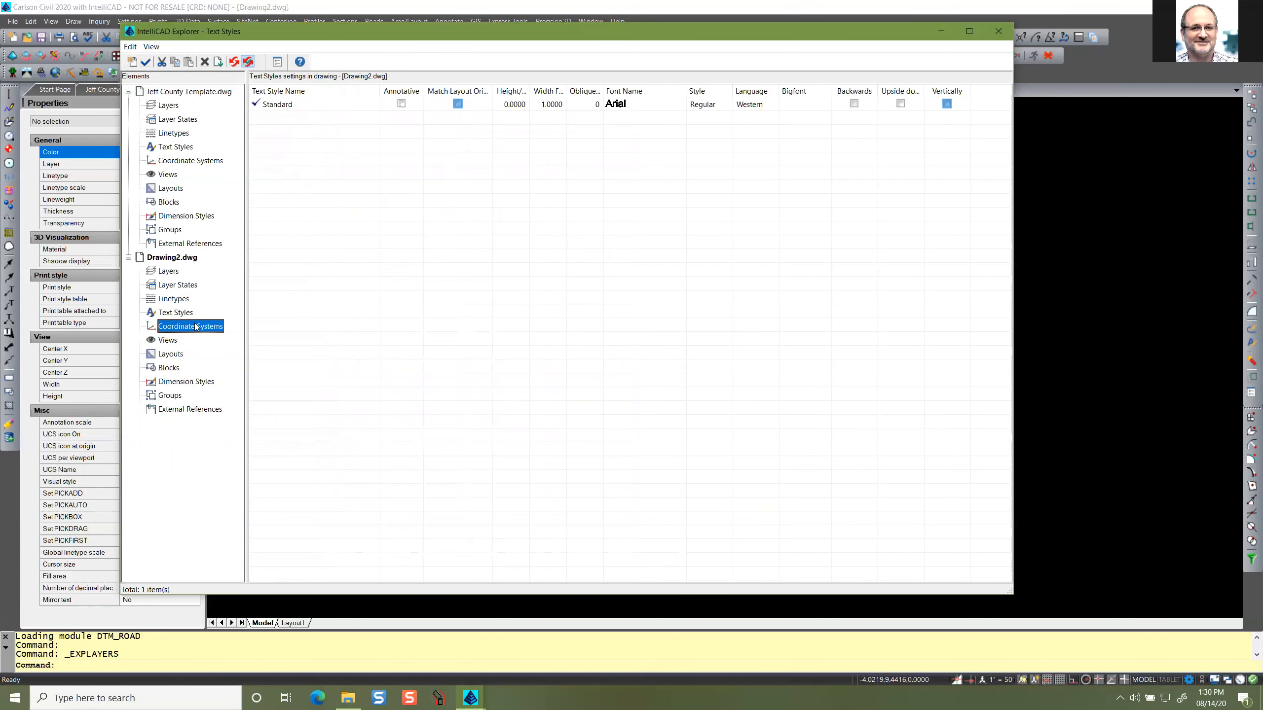
pyautogui.click(176, 342)
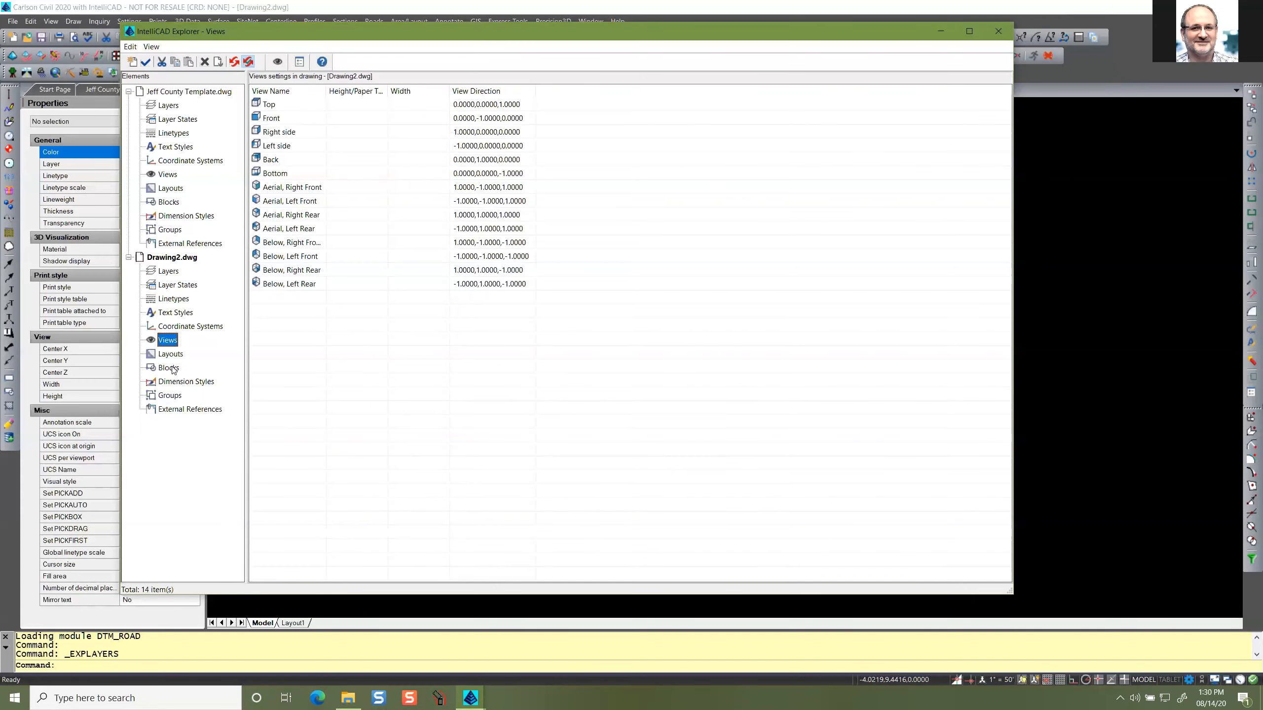
pyautogui.click(173, 369)
pyautogui.click(172, 354)
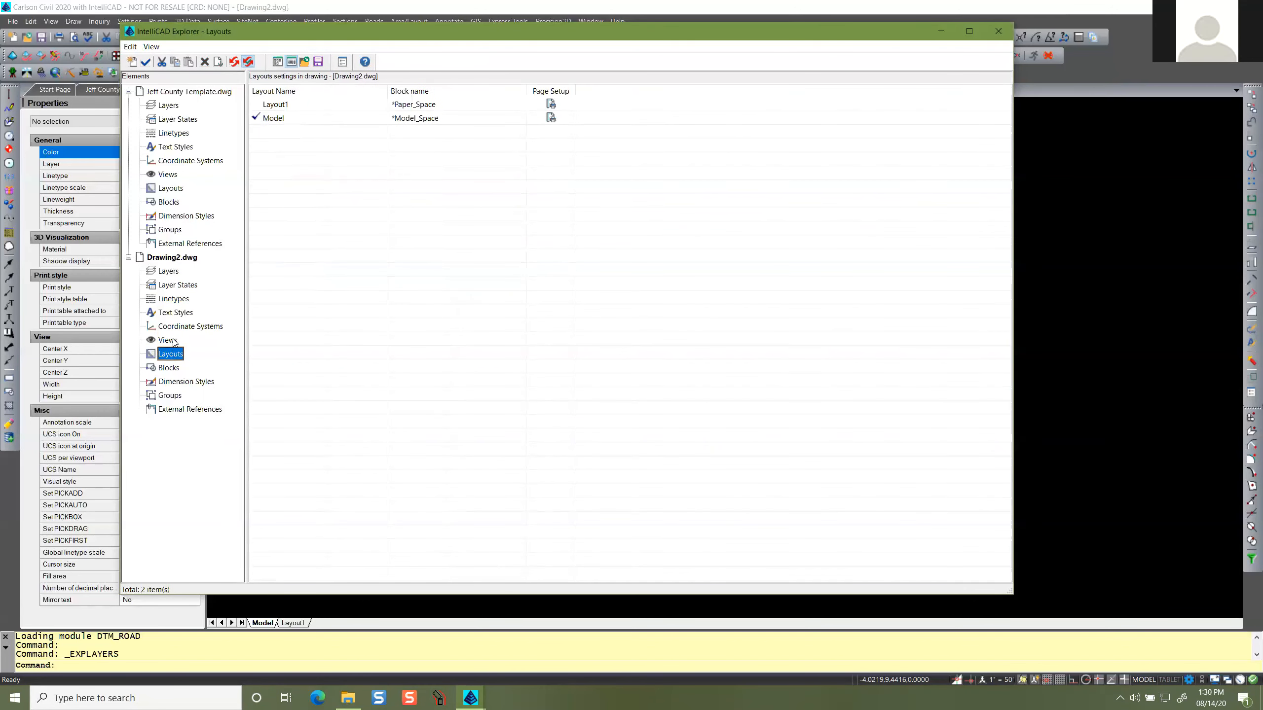
pyautogui.click(169, 341)
# Compare the font of the Standard text style in Drawing2.dwg with the one in Jeff County Template.dwg.
pyautogui.click(178, 315)
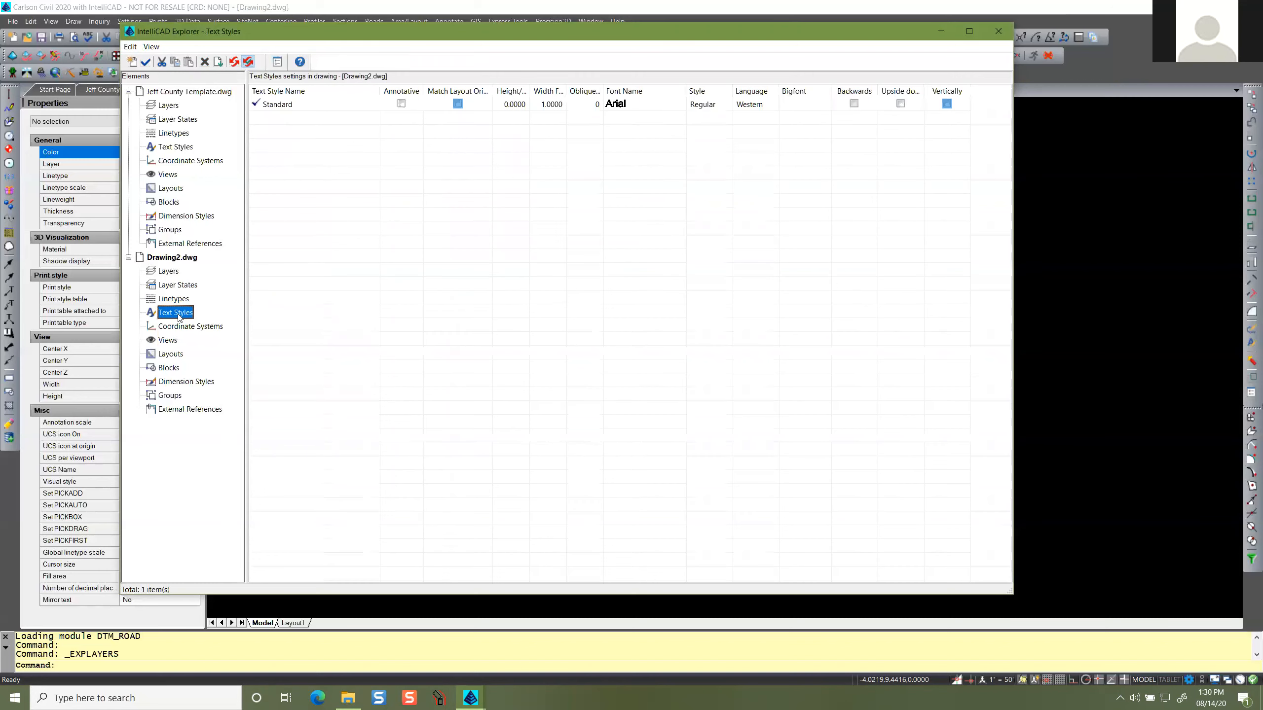
pyautogui.click(177, 147)
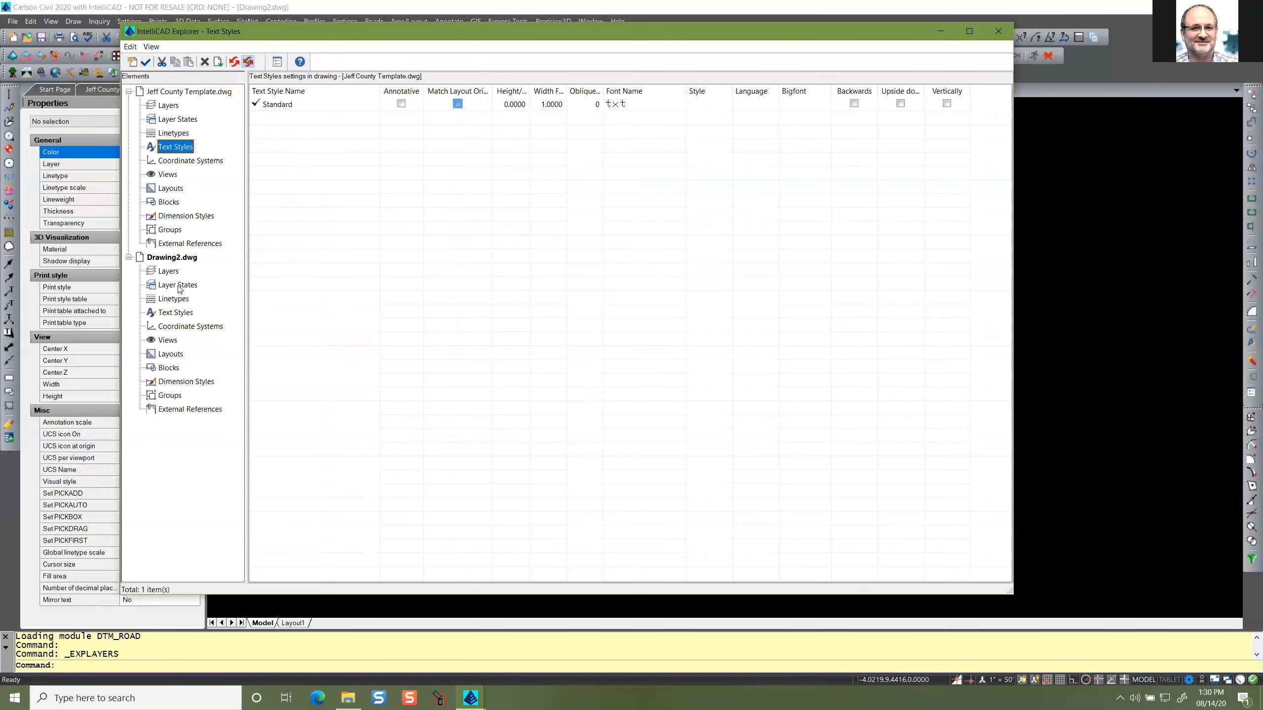
pyautogui.click(182, 313)
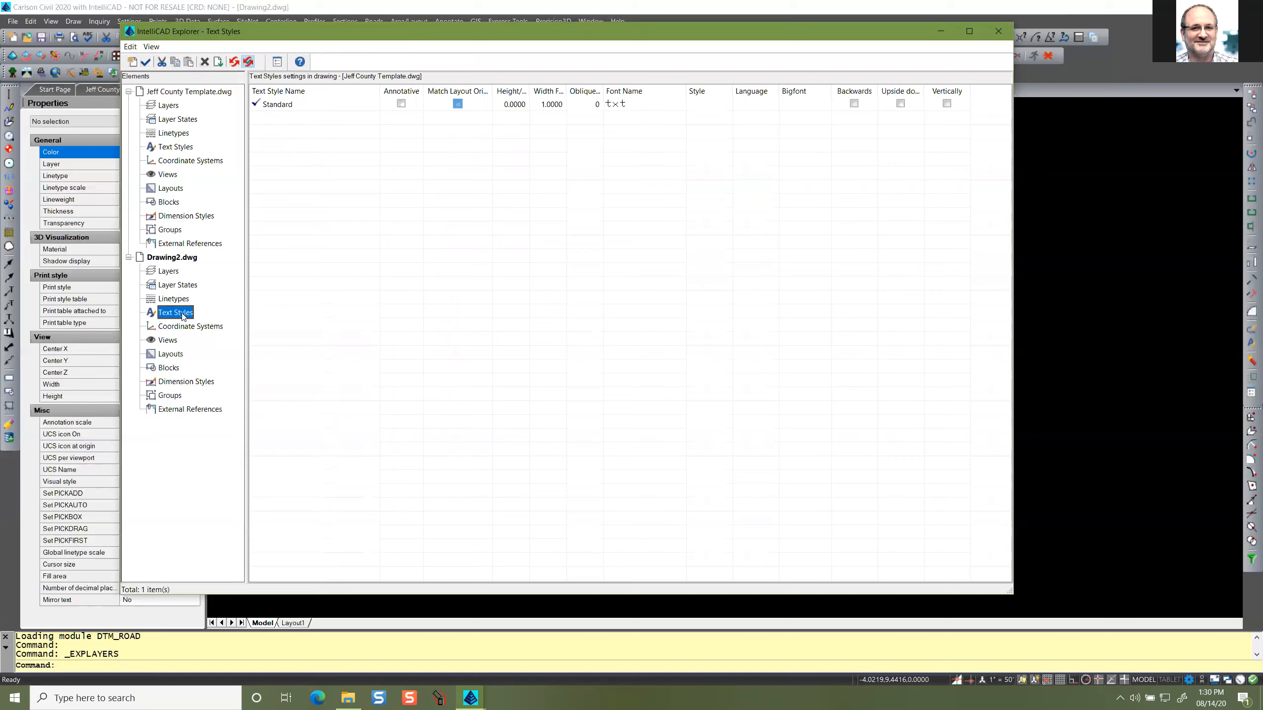
pyautogui.click(285, 119)
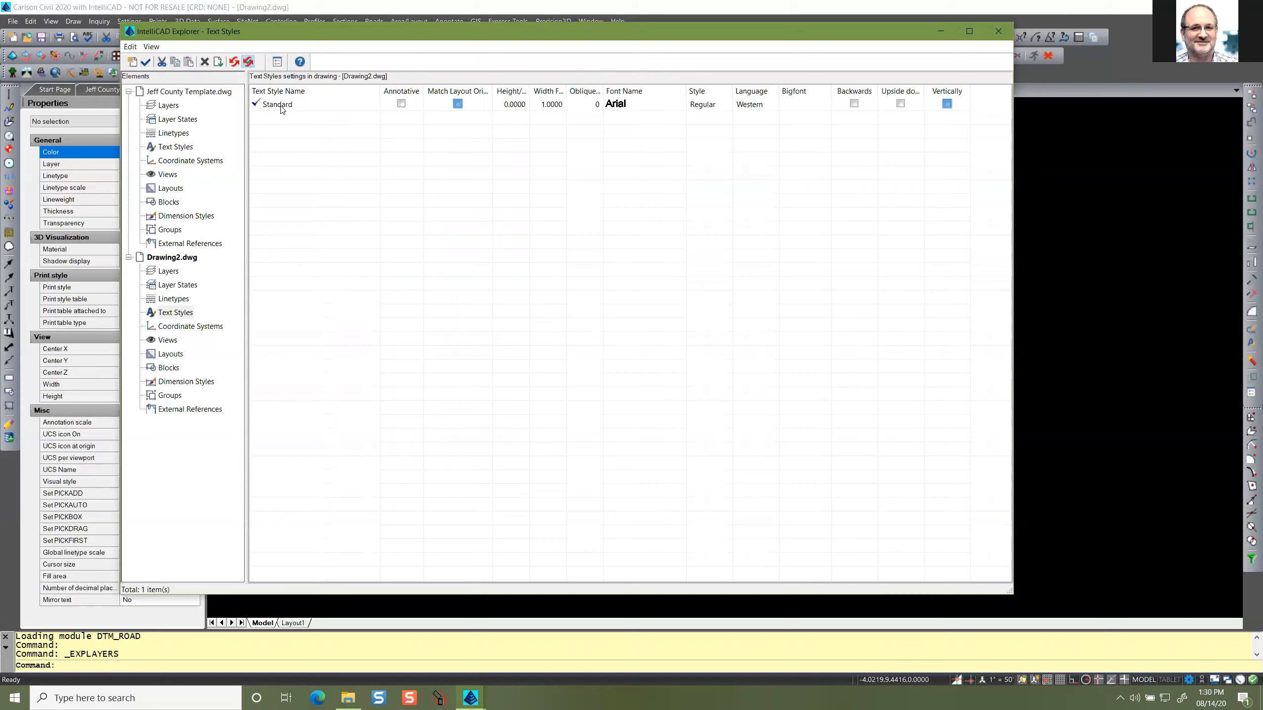
pyautogui.click(175, 147)
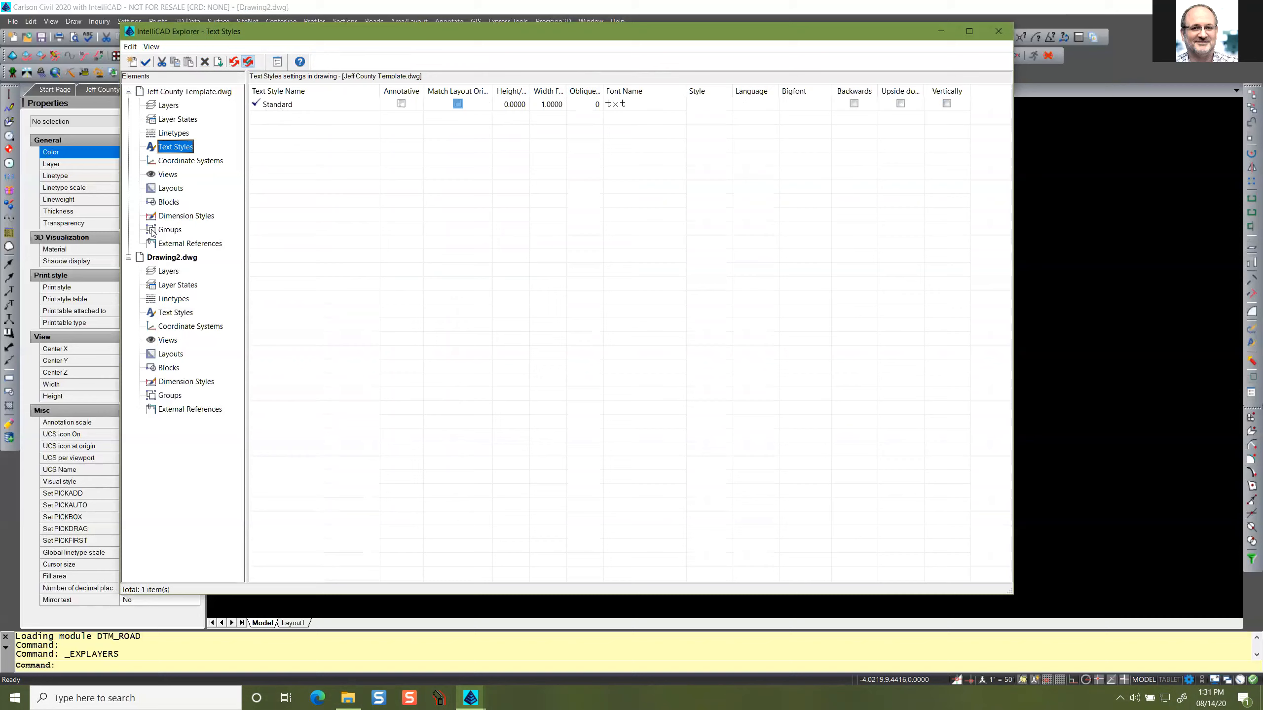
pyautogui.click(184, 313)
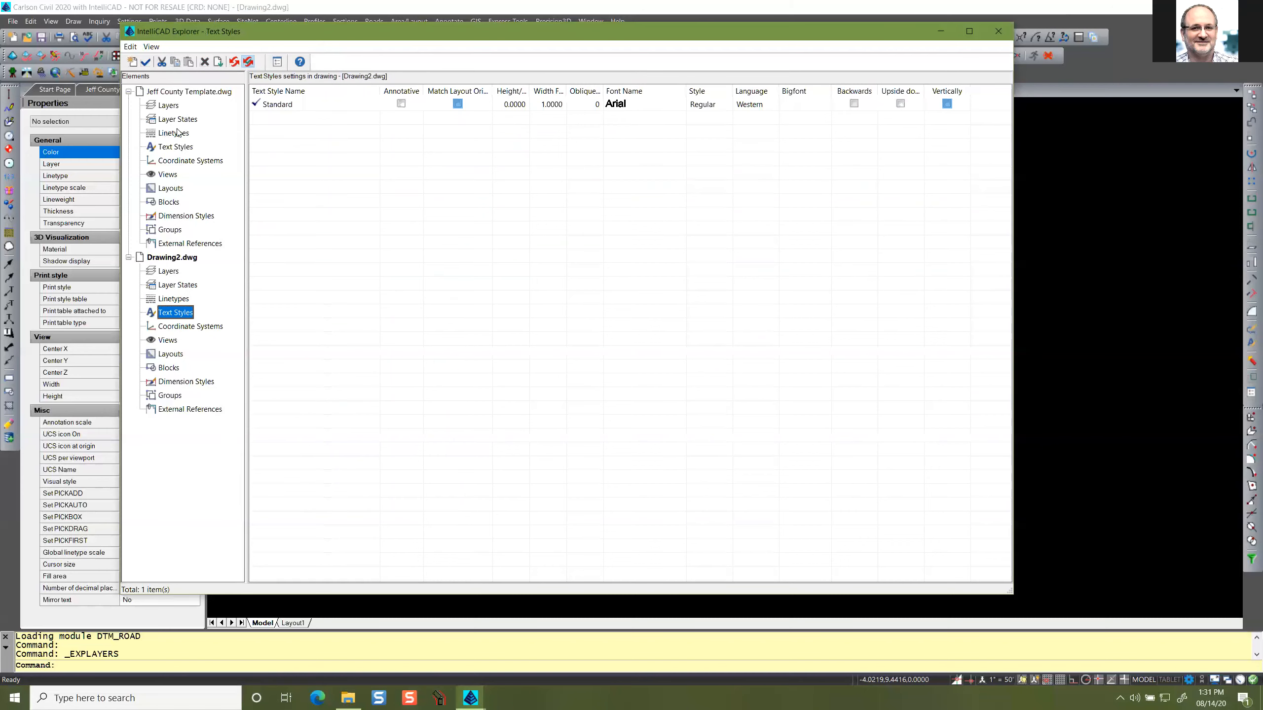
# Check the blocks and dimension styles of Drawing2.dwg and collapse its element list to the item summary.
pyautogui.click(168, 368)
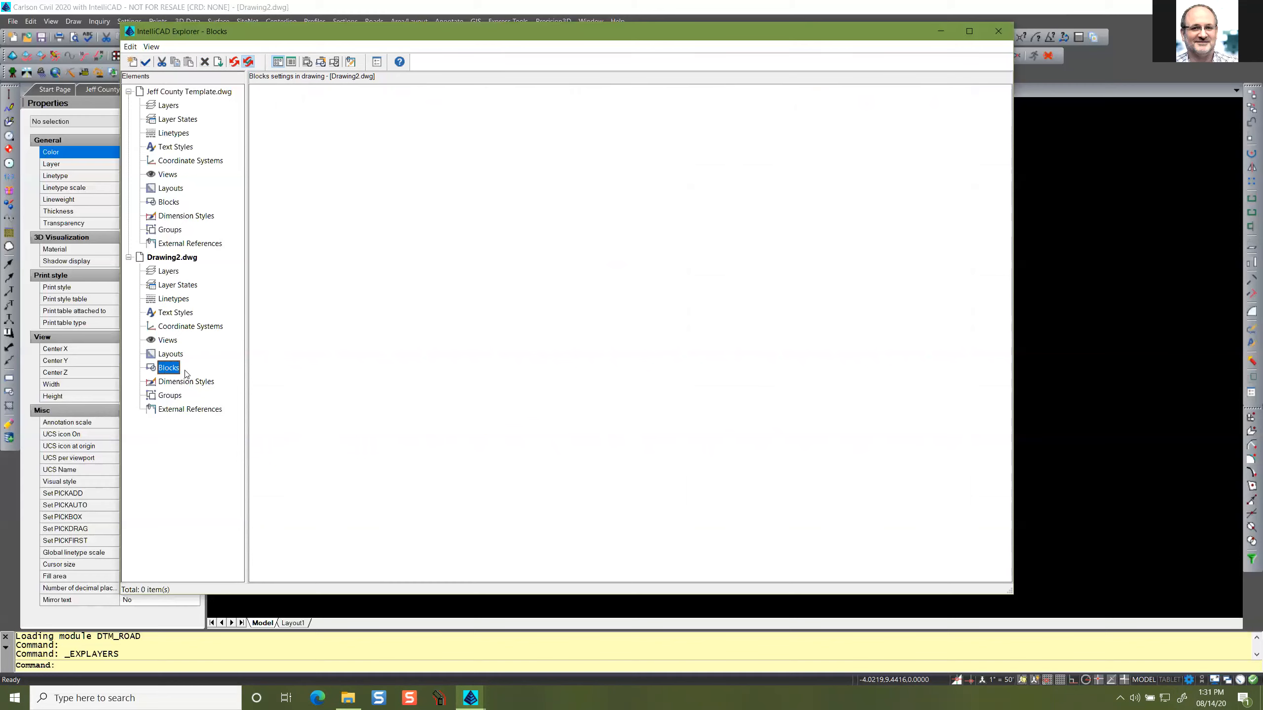
pyautogui.click(176, 382)
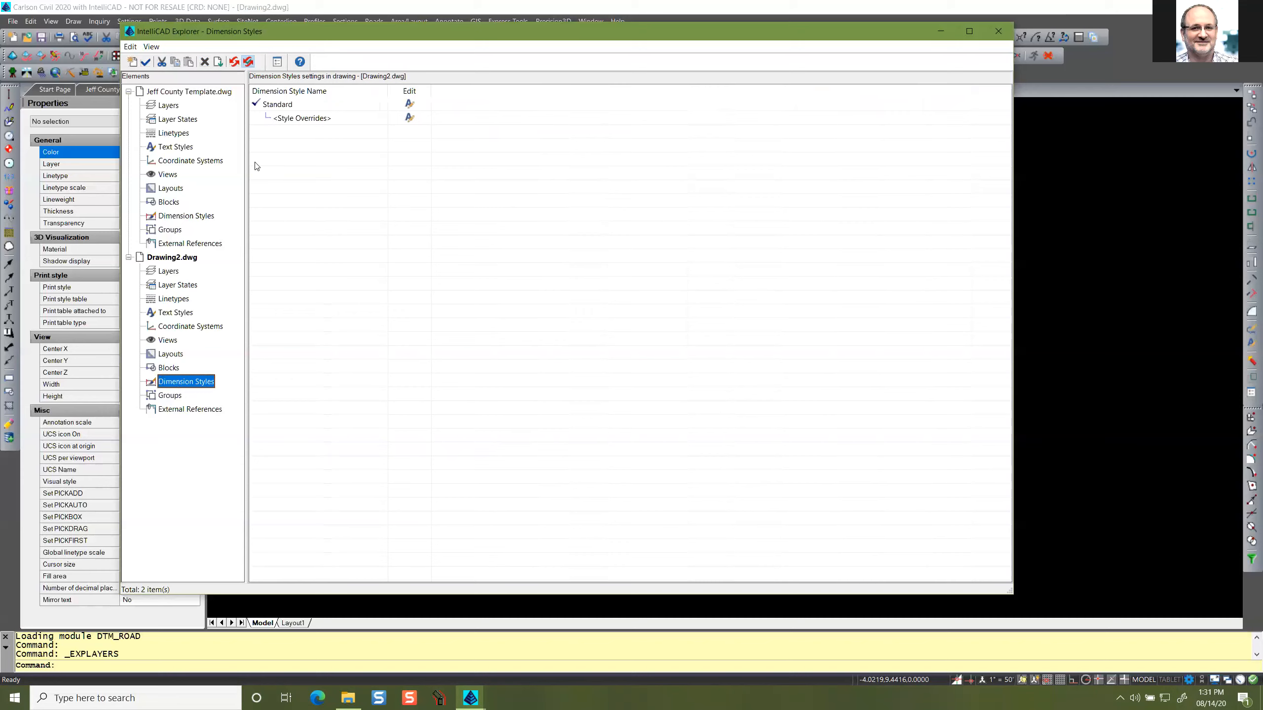
pyautogui.click(128, 258)
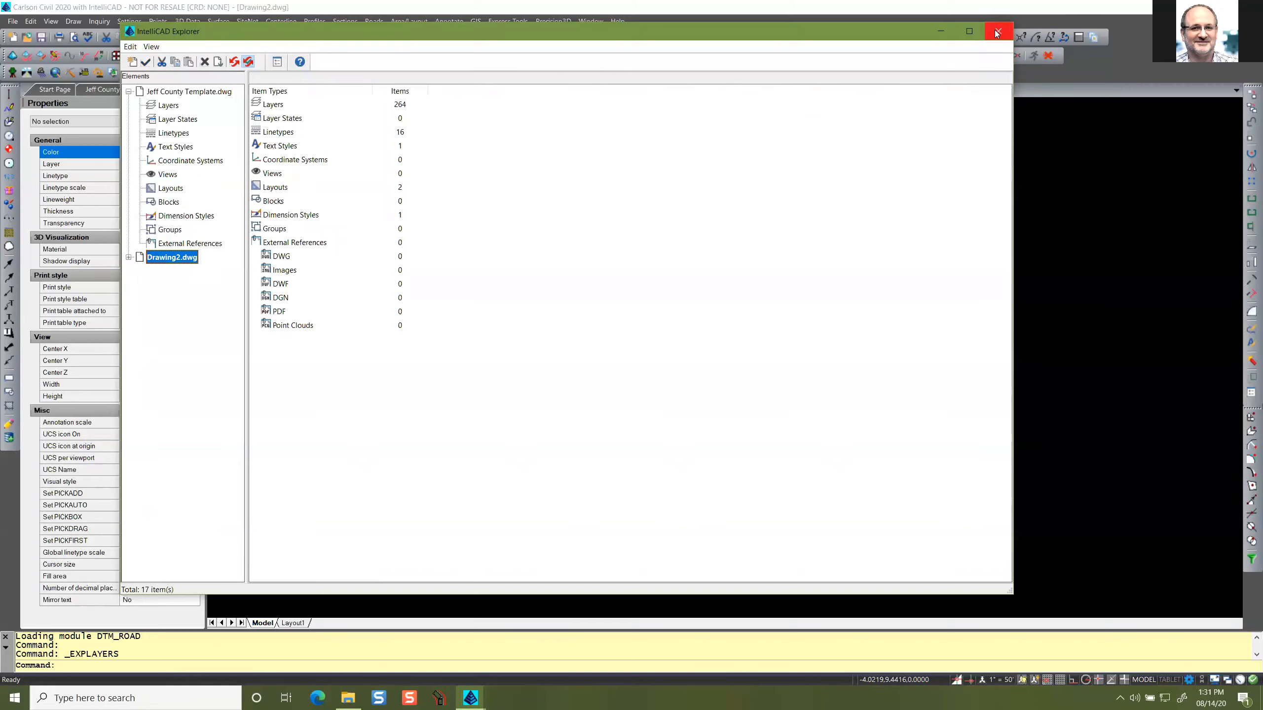
# Close the drawing explorer and close Drawing2.dwg without saving its changes.
pyautogui.moveTo(868, 29); pyautogui.dragTo(851, 36)
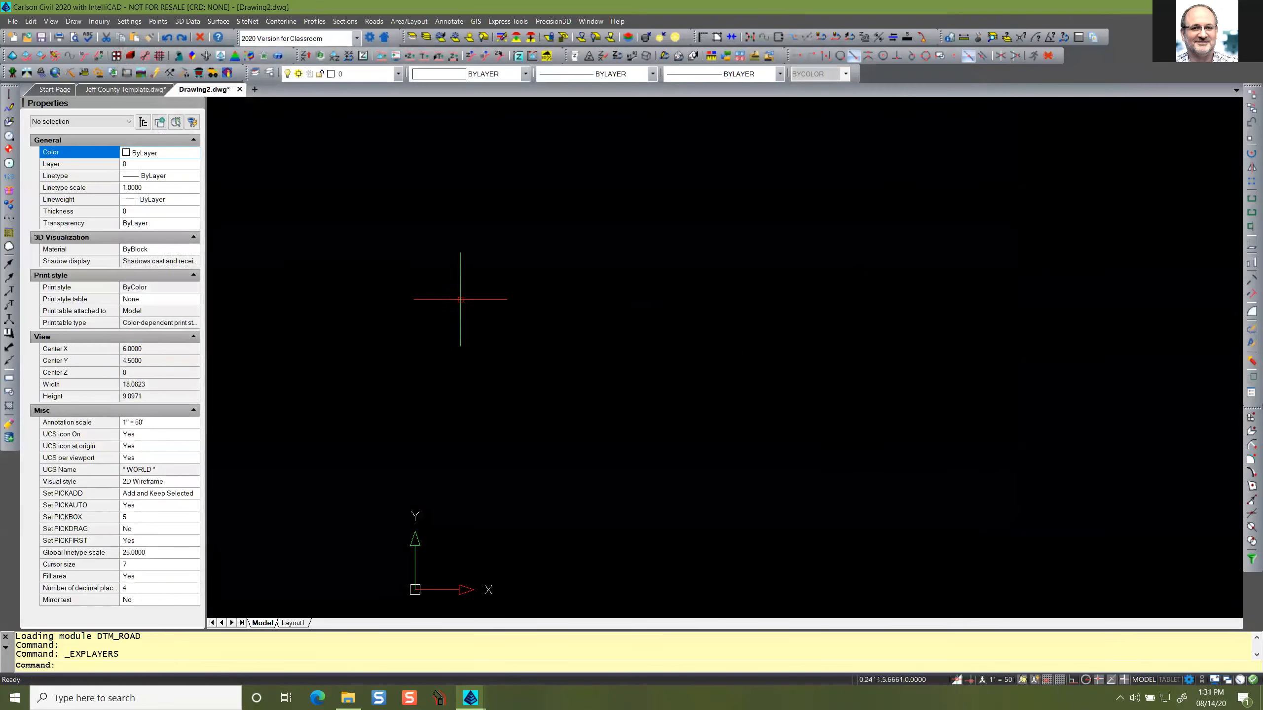
pyautogui.click(982, 38)
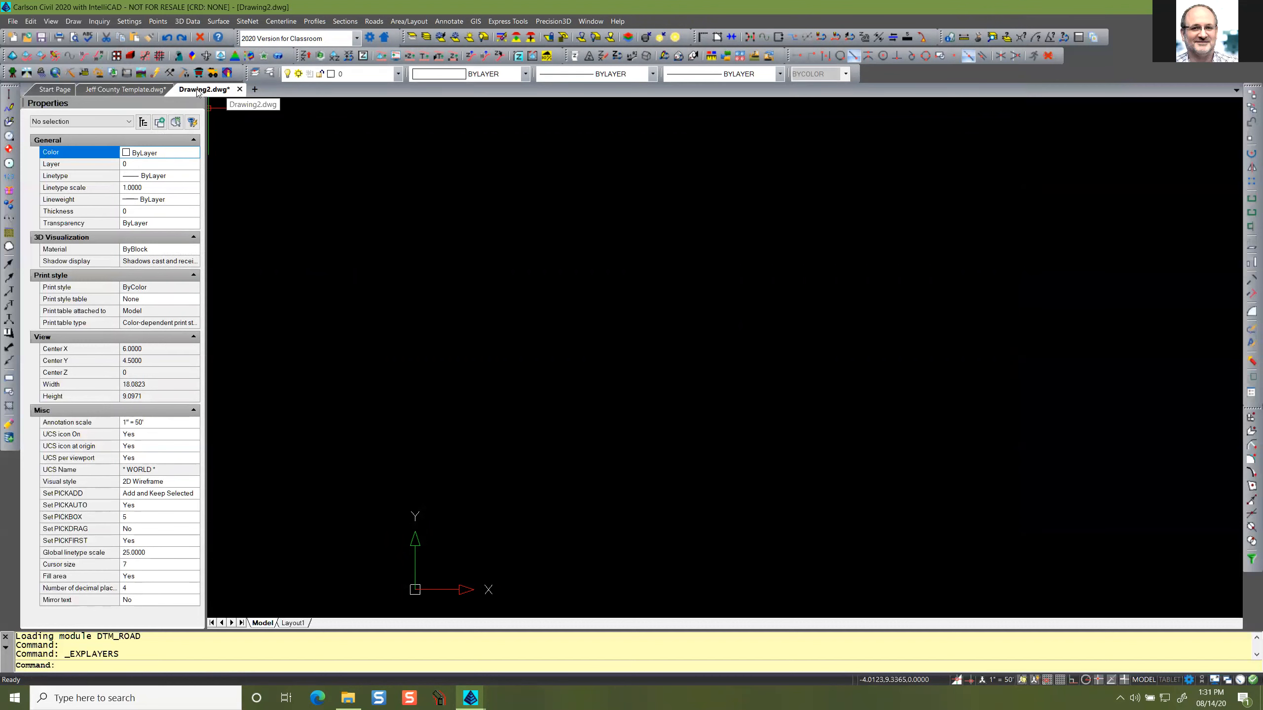
pyautogui.click(239, 89)
pyautogui.click(629, 377)
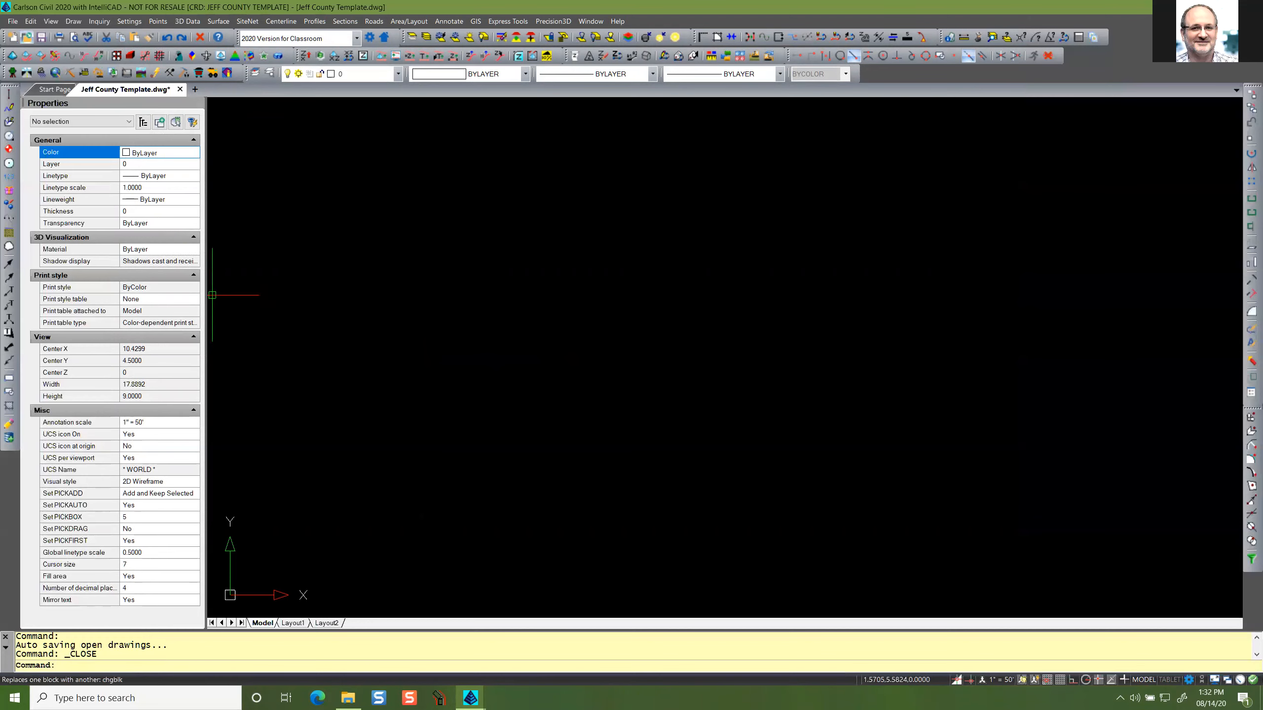
# Open Property Bndys.dwg from the current project folder and display its layers in the drawing explorer.
pyautogui.click(26, 37)
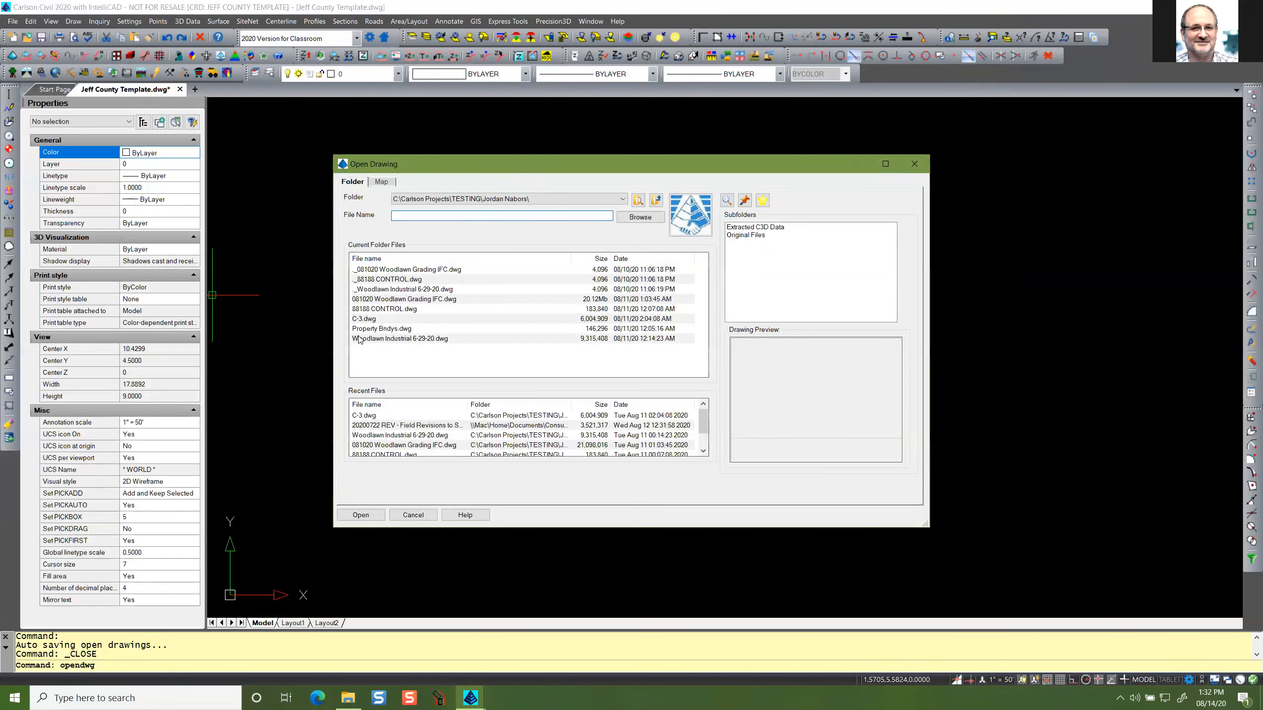
pyautogui.doubleClick(380, 329)
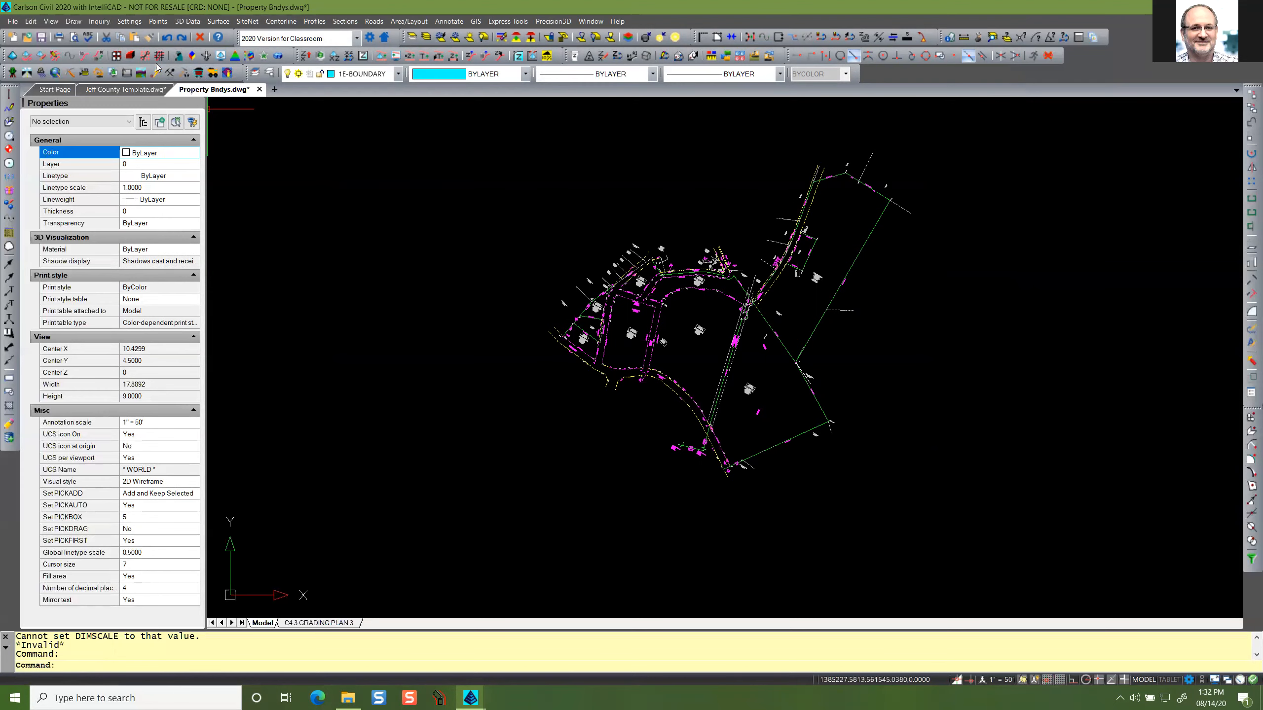
pyautogui.click(265, 72)
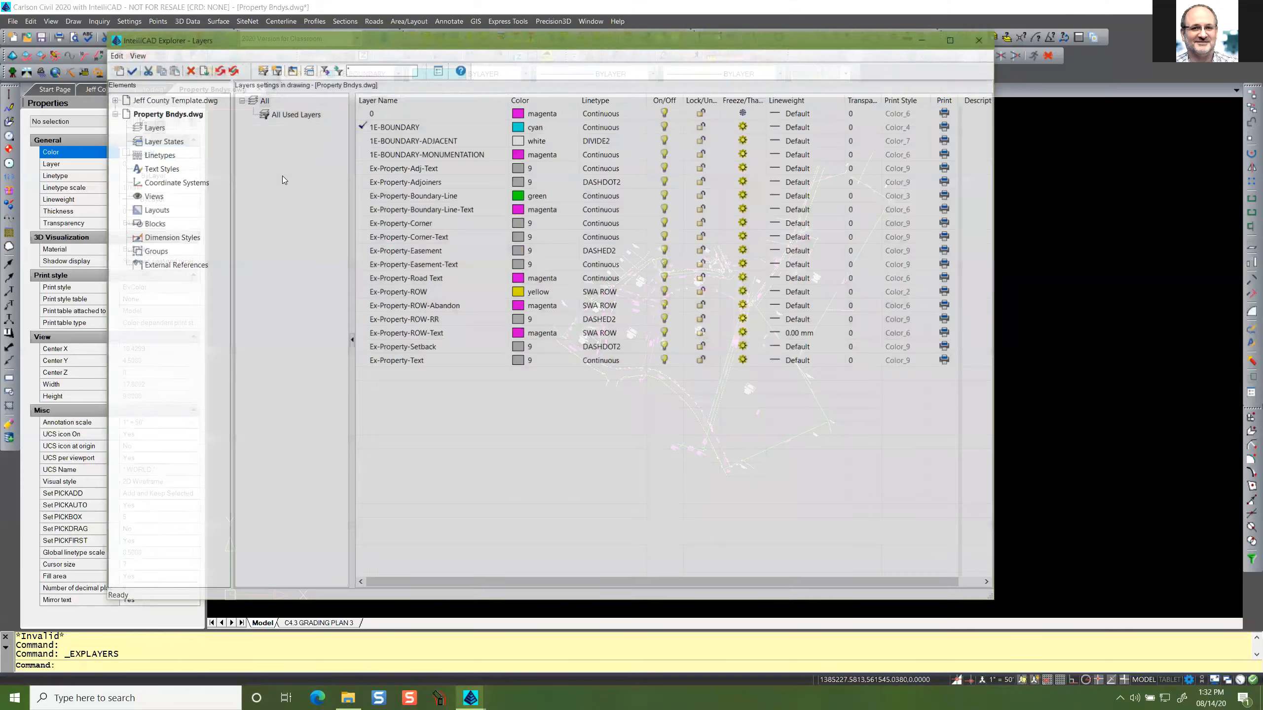
# Review the linetypes, text styles, dimension styles and layer states of Property Bndys.dwg, ending on its linetypes.
pyautogui.click(167, 156)
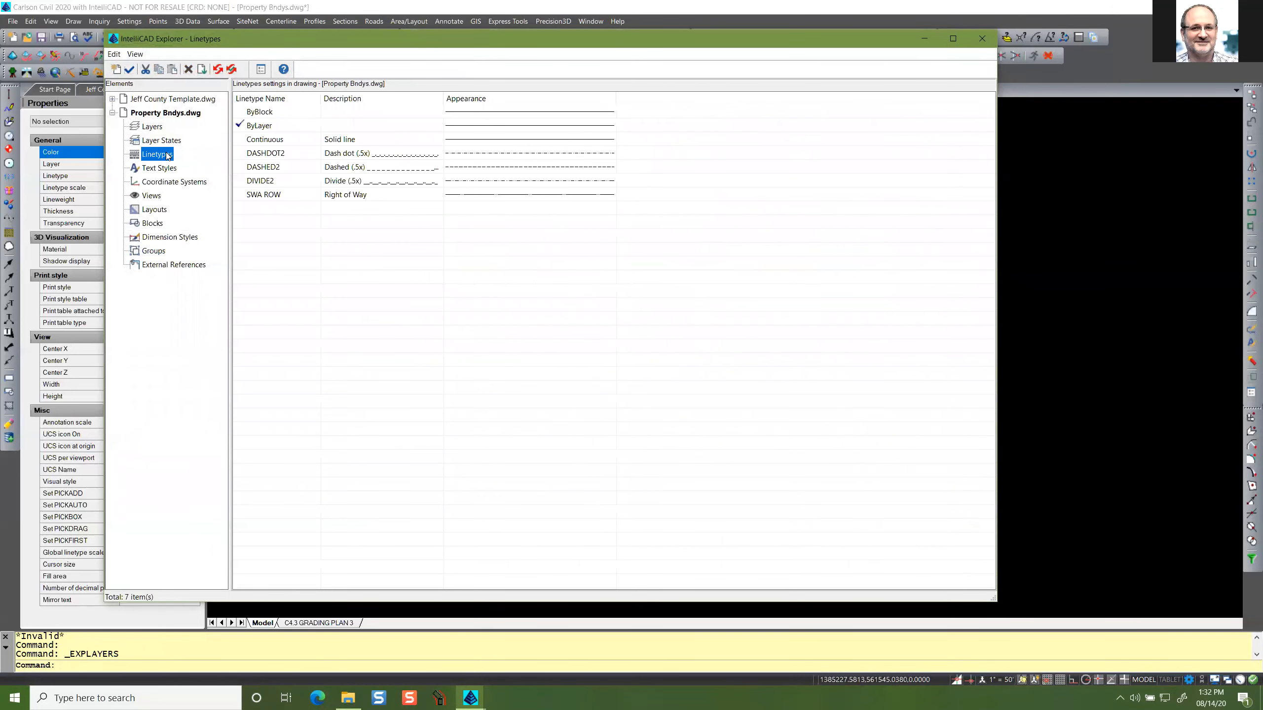
pyautogui.click(166, 169)
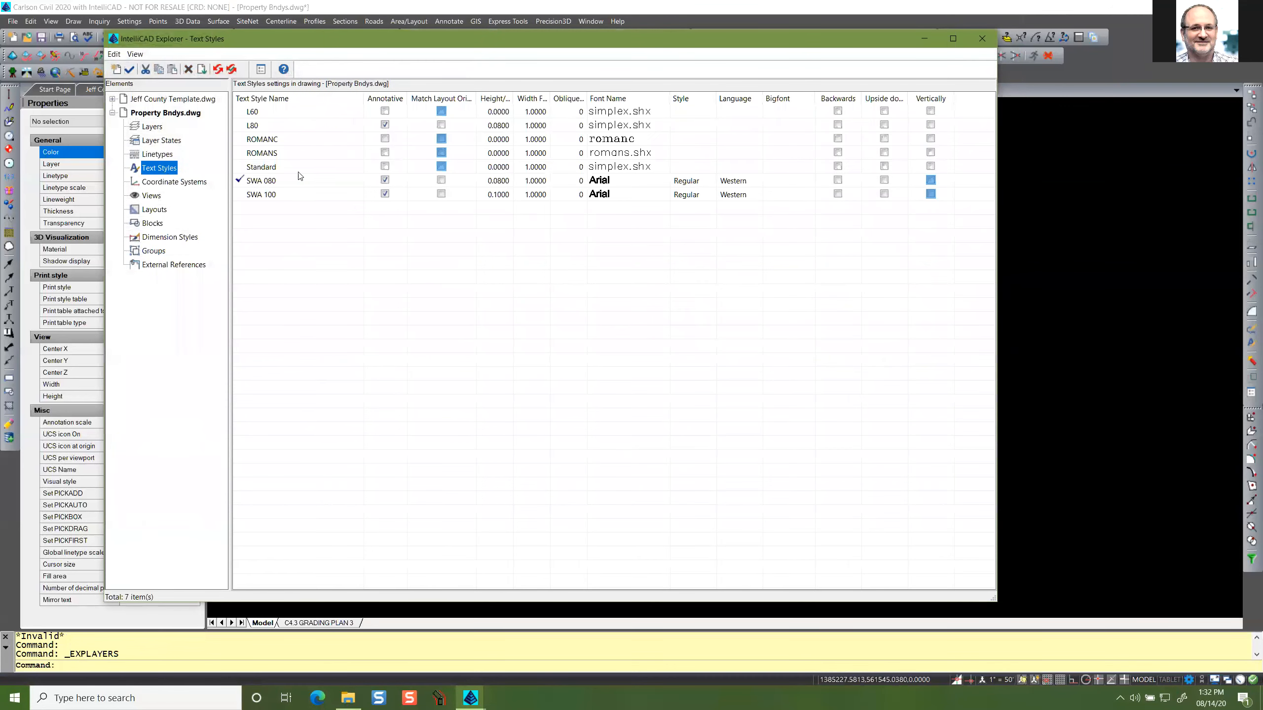
pyautogui.click(162, 238)
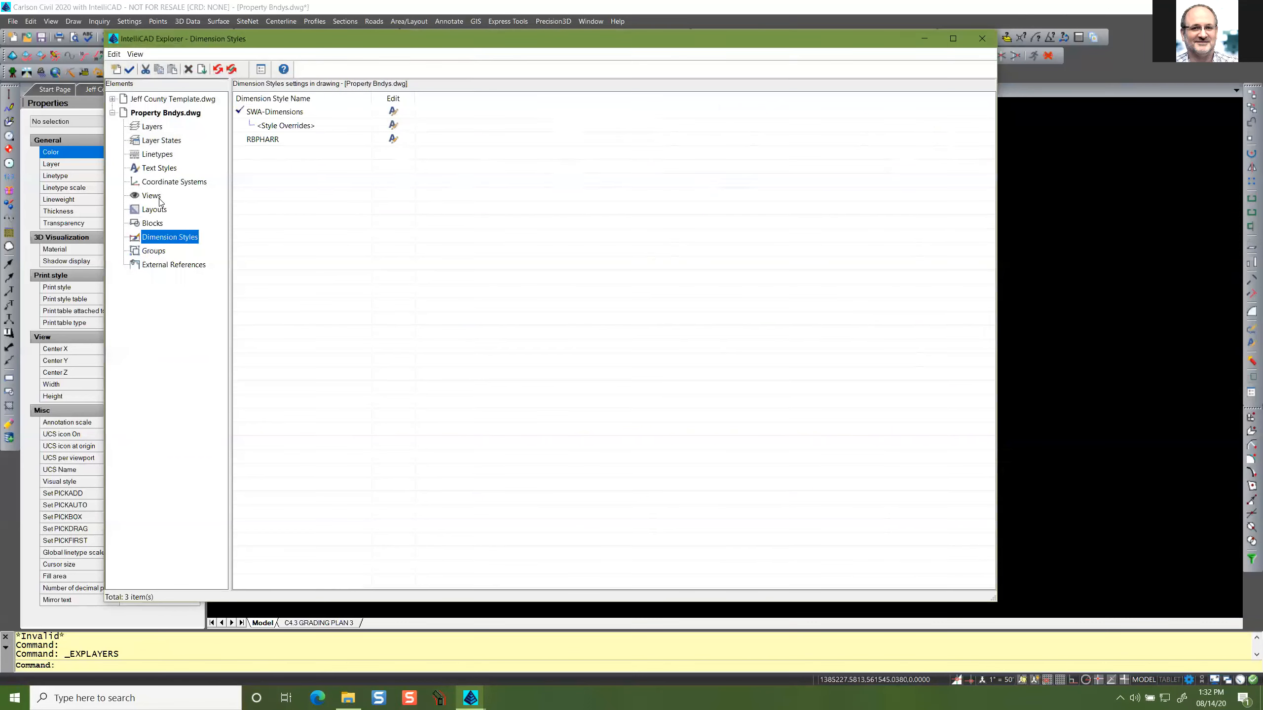
pyautogui.click(165, 155)
pyautogui.click(167, 141)
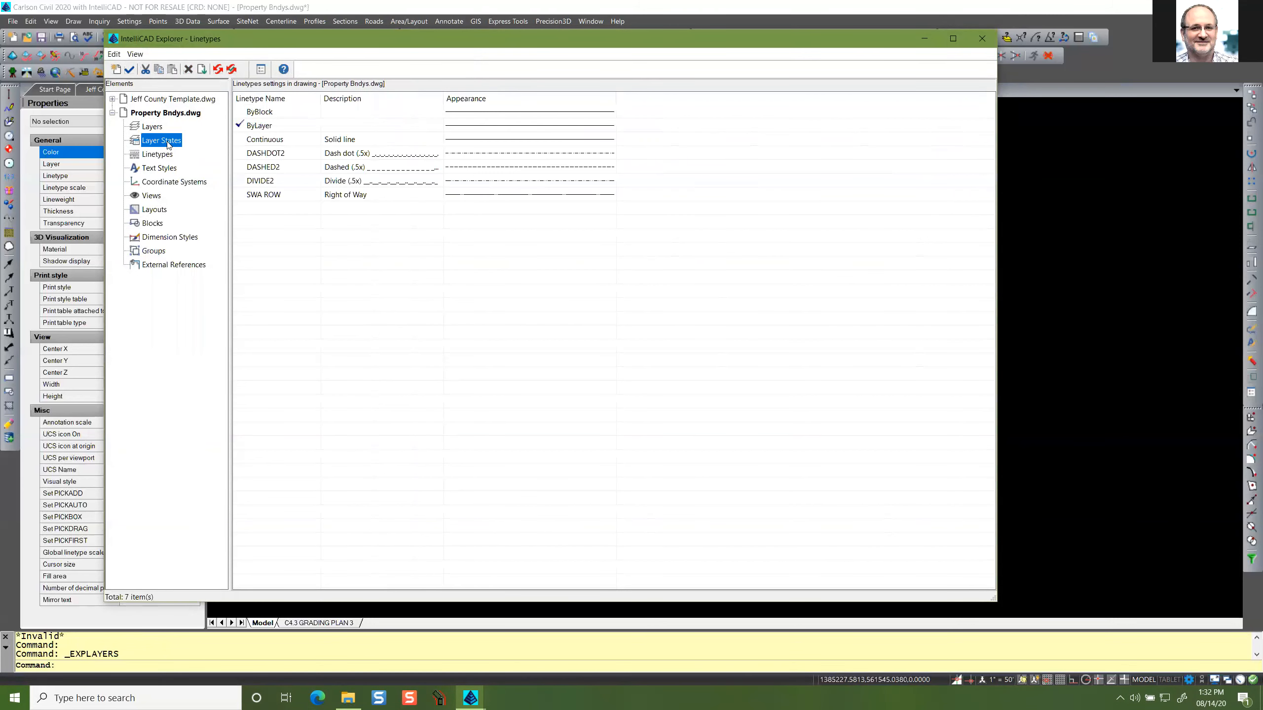
pyautogui.click(168, 169)
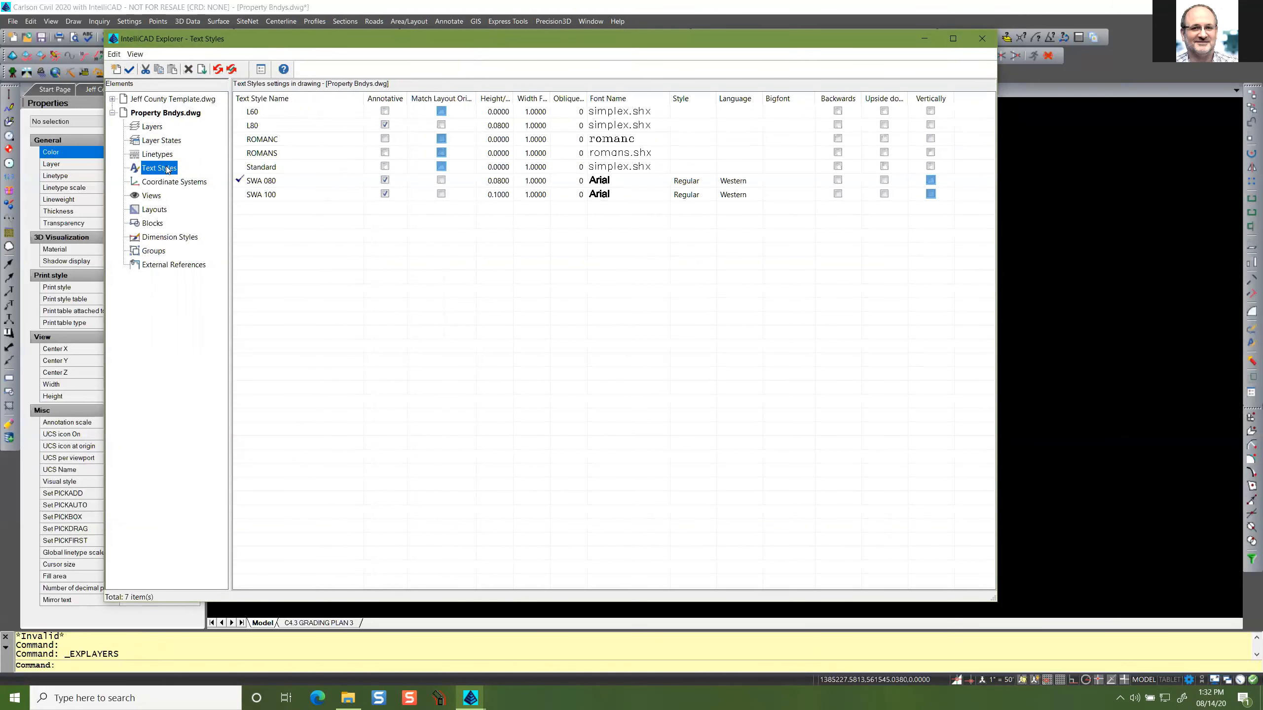
pyautogui.click(165, 158)
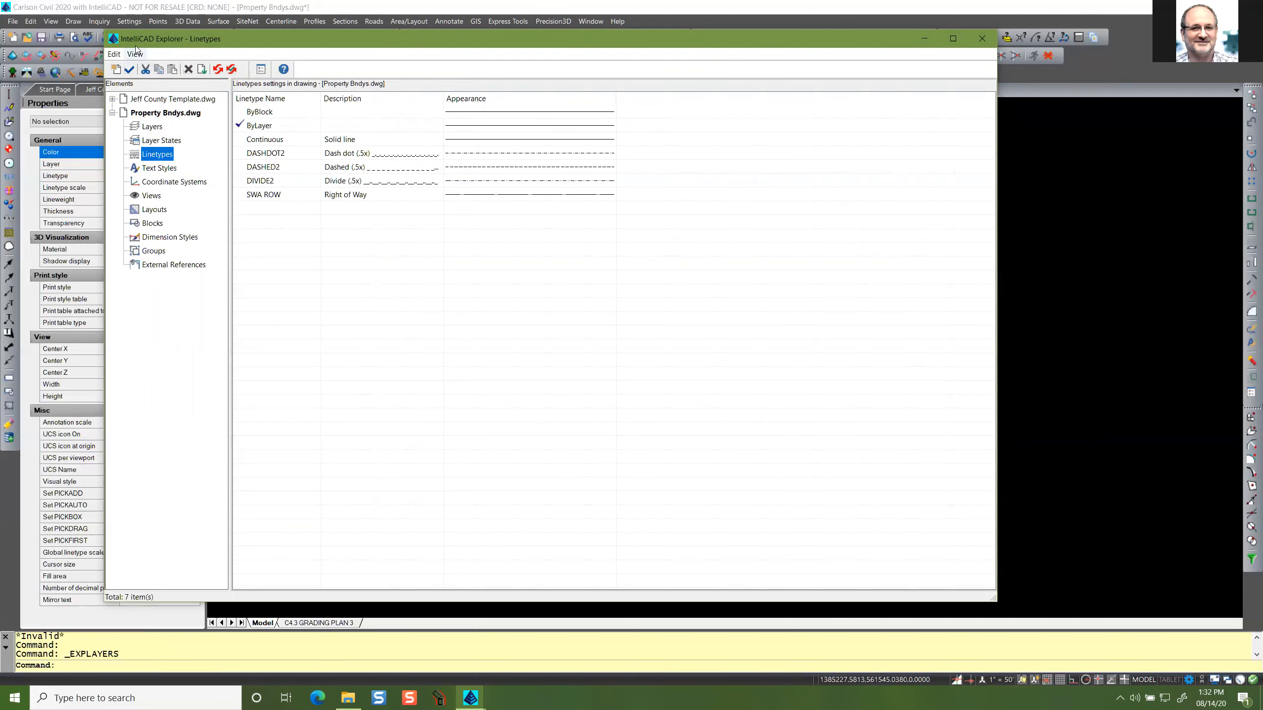
# Close the drawing explorer and close Property Bndys.dwg without saving its changes.
pyautogui.click(992, 38)
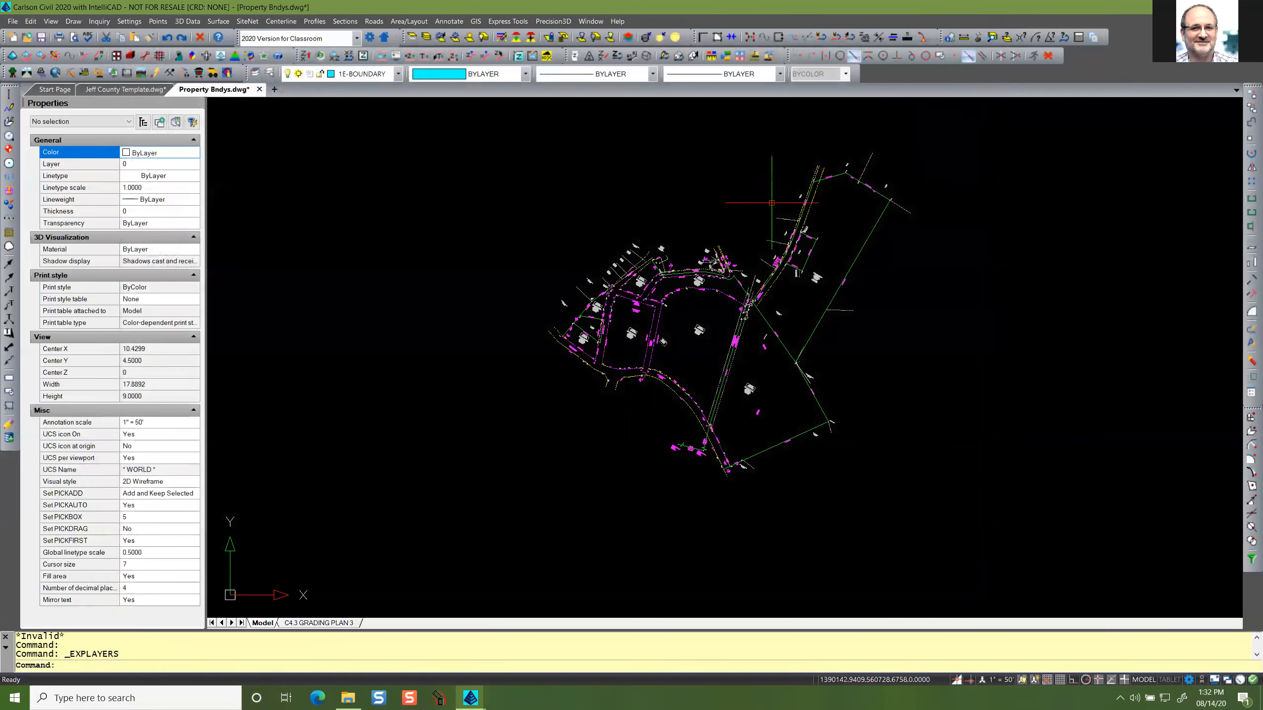
pyautogui.click(259, 89)
pyautogui.click(633, 376)
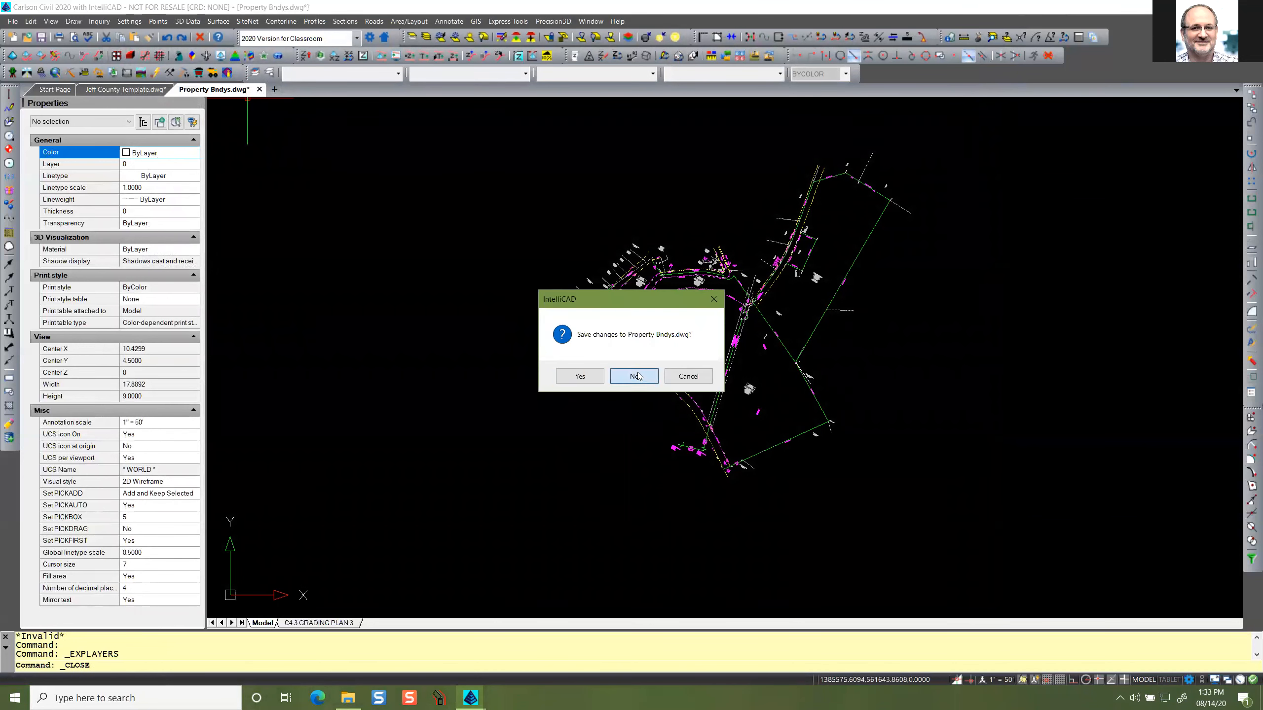
# Open Woodlawn Industrial 6-29-20.dwg and examine its layers in the drawing explorer through to the end of the list.
pyautogui.click(27, 37)
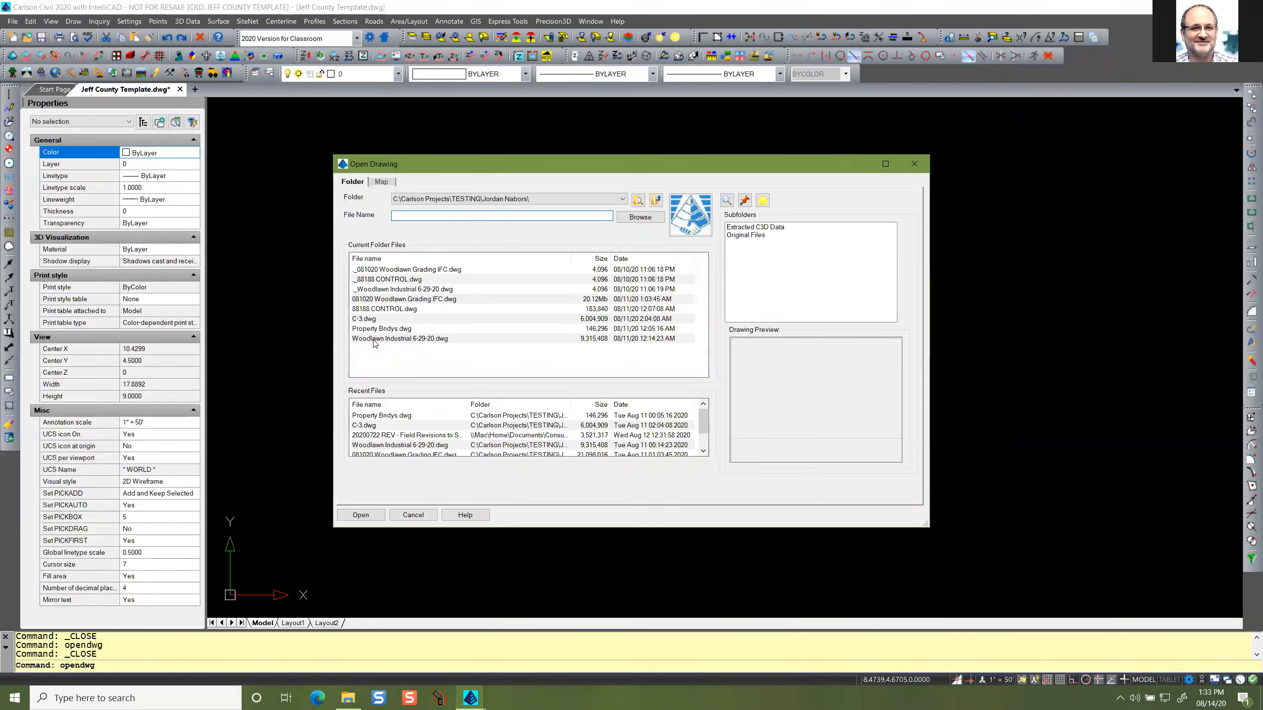
pyautogui.doubleClick(363, 340)
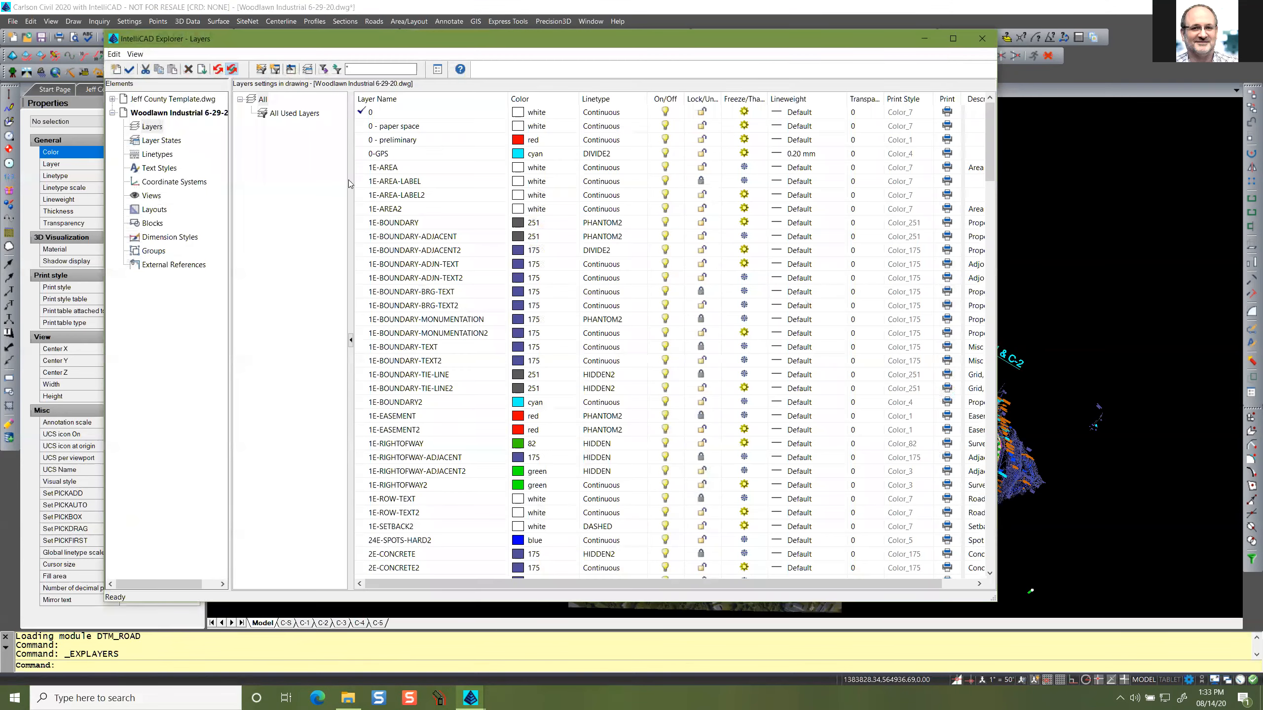
pyautogui.scroll(-20, 440, 311)
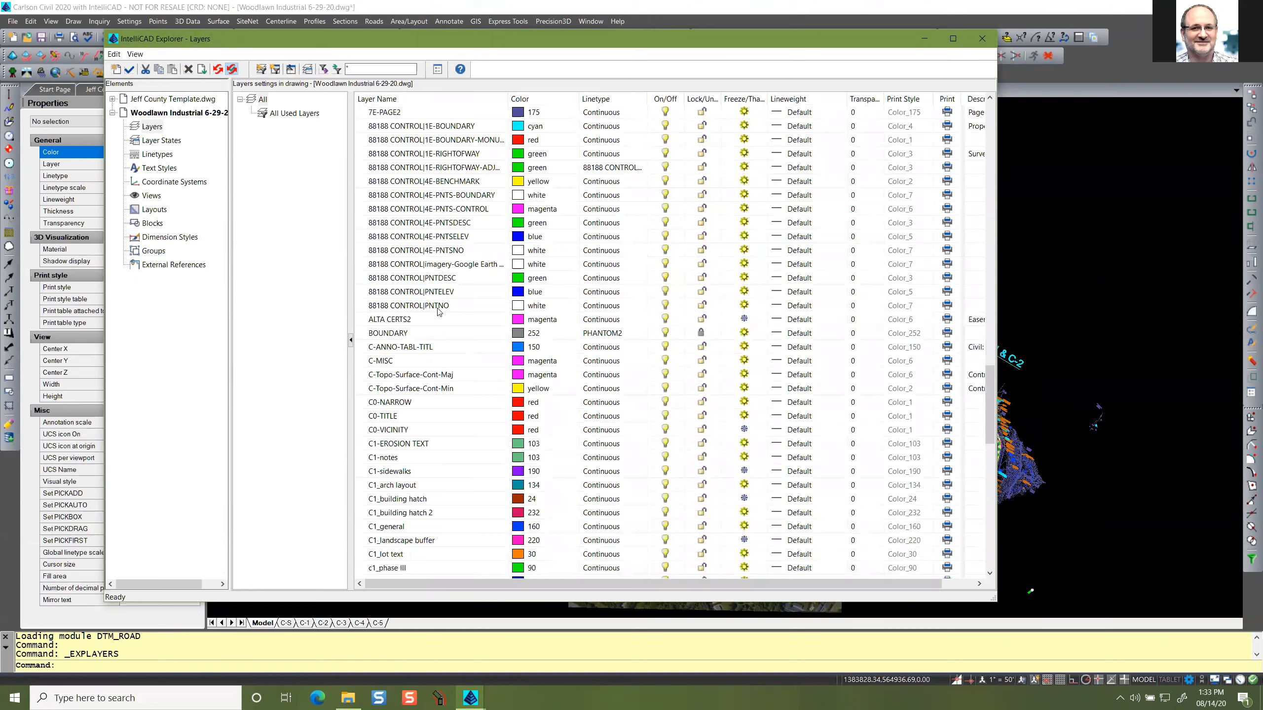
pyautogui.scroll(-15, 440, 311)
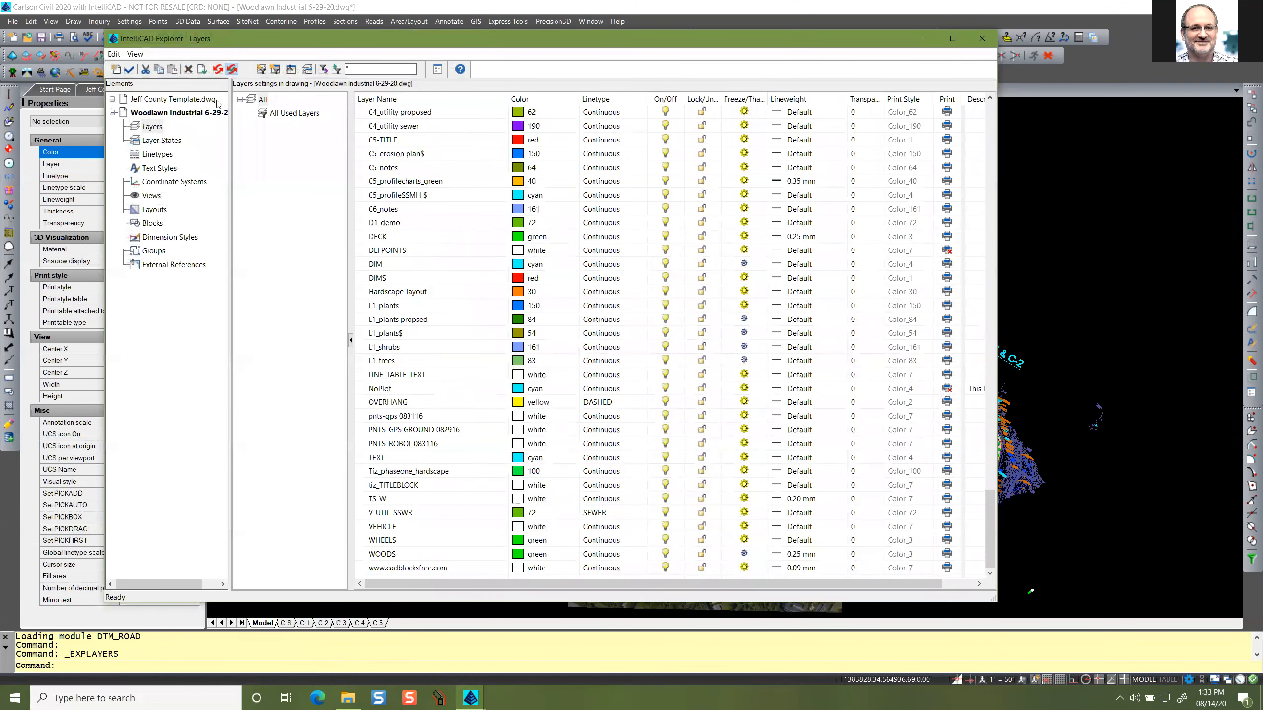
# Review the linetypes of Woodlawn Industrial 6-29-20.dwg through to the end of the list, widening the name column to read full names.
pyautogui.click(159, 154)
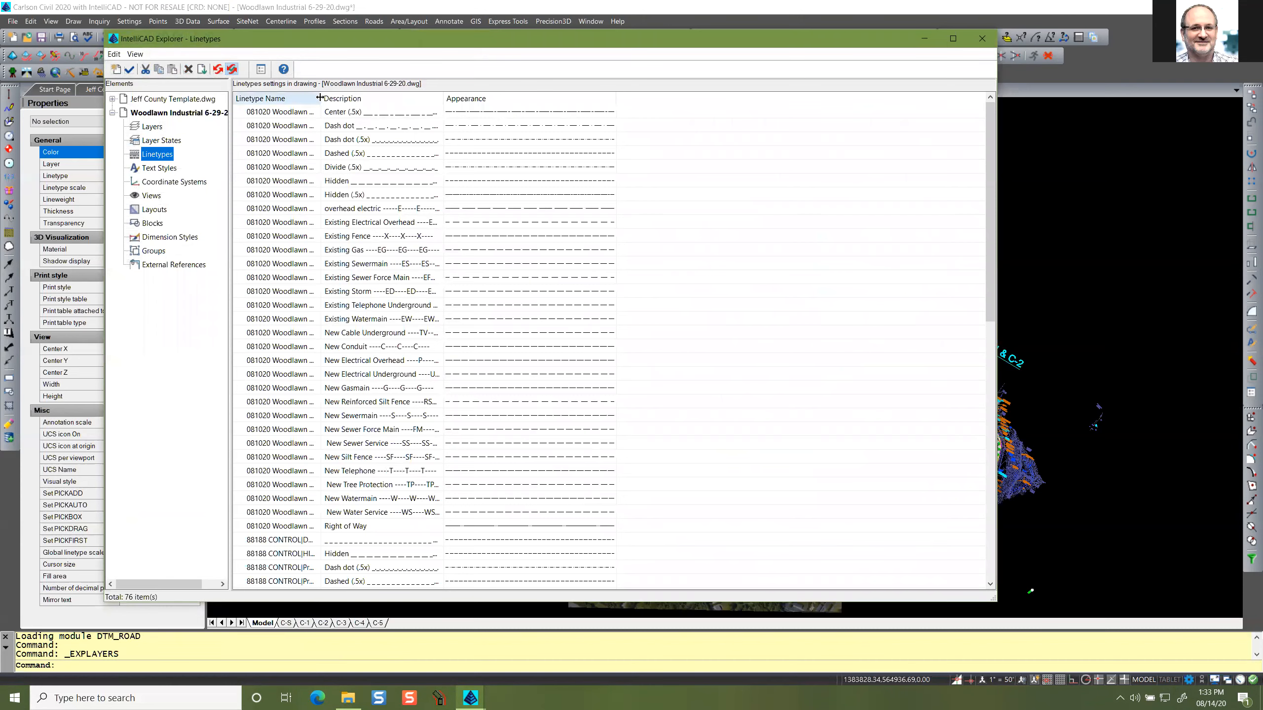
pyautogui.moveTo(322, 98); pyautogui.dragTo(500, 99)
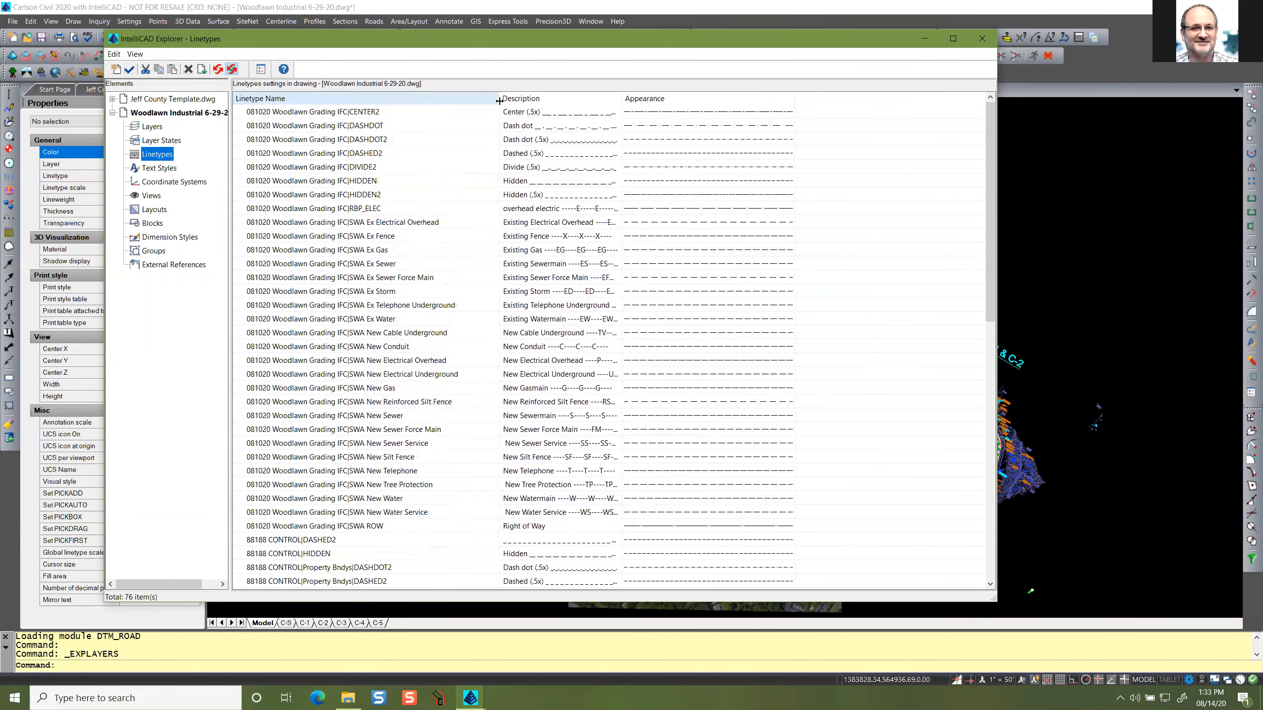
pyautogui.click(419, 279)
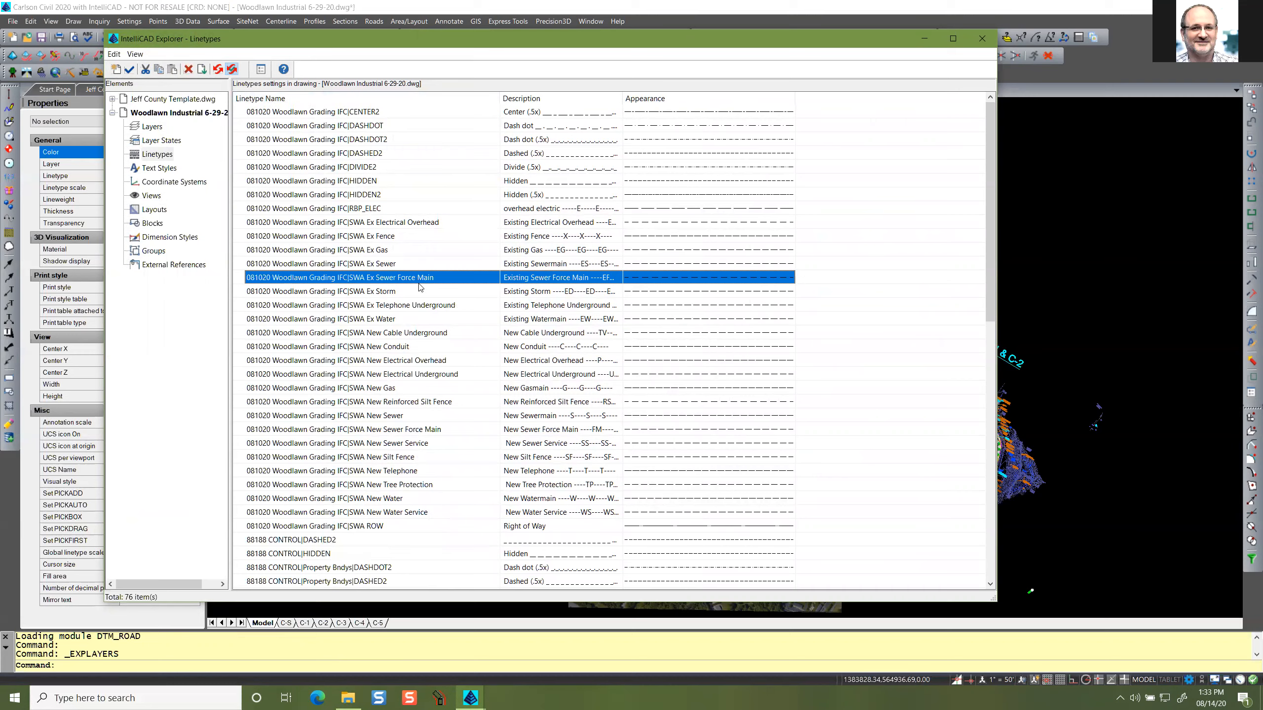
pyautogui.click(423, 292)
pyautogui.click(423, 305)
pyautogui.click(419, 333)
pyautogui.click(416, 347)
pyautogui.click(416, 360)
pyautogui.scroll(-13, 438, 244)
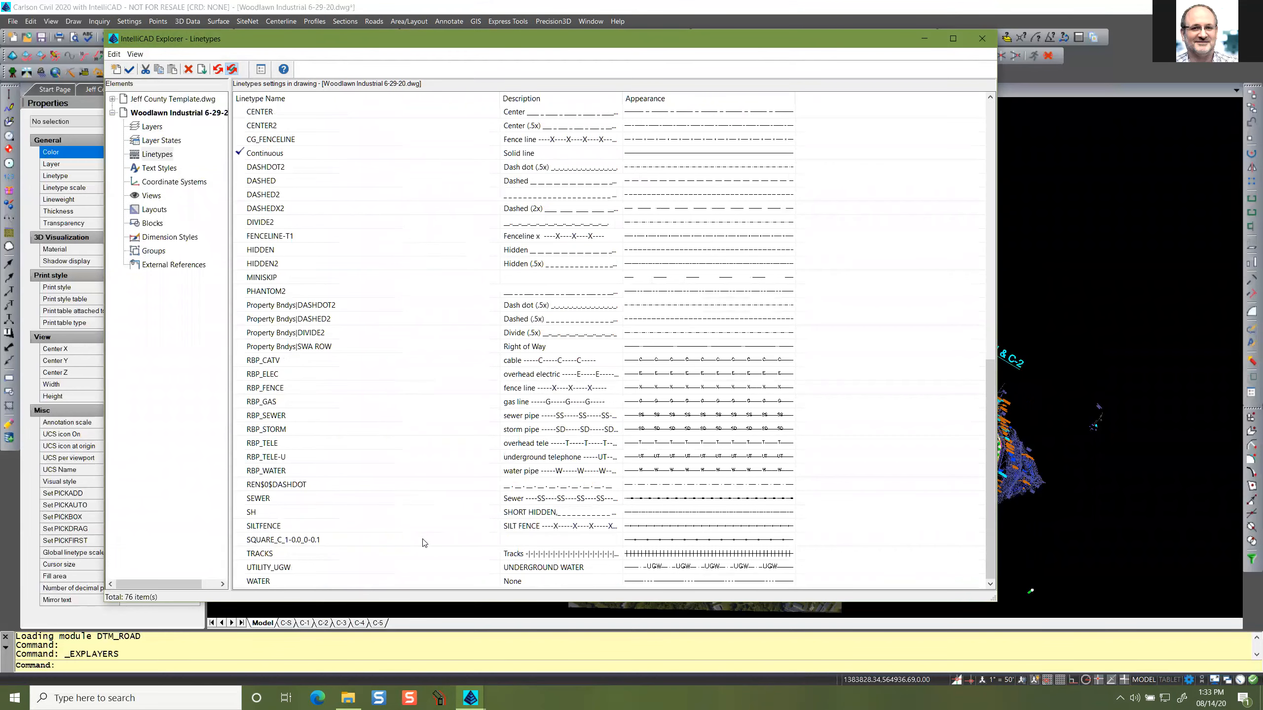
pyautogui.scroll(13, 406, 437)
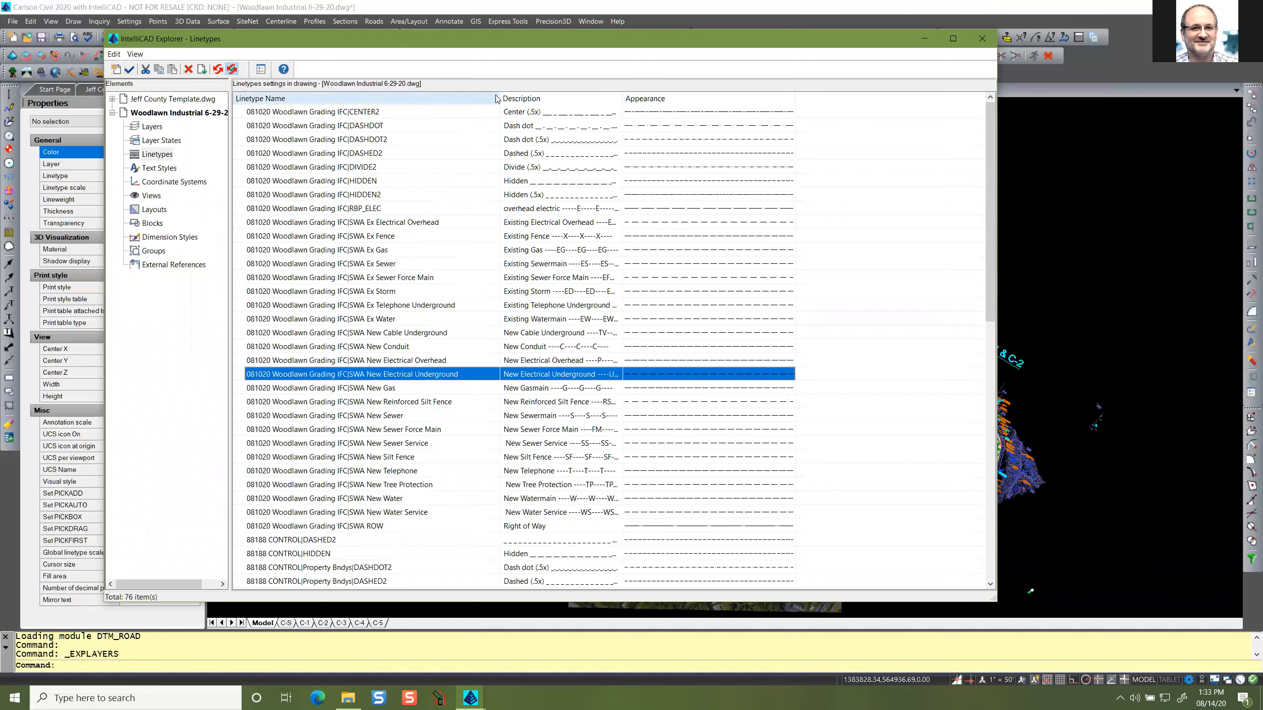
pyautogui.moveTo(500, 91); pyautogui.dragTo(457, 91)
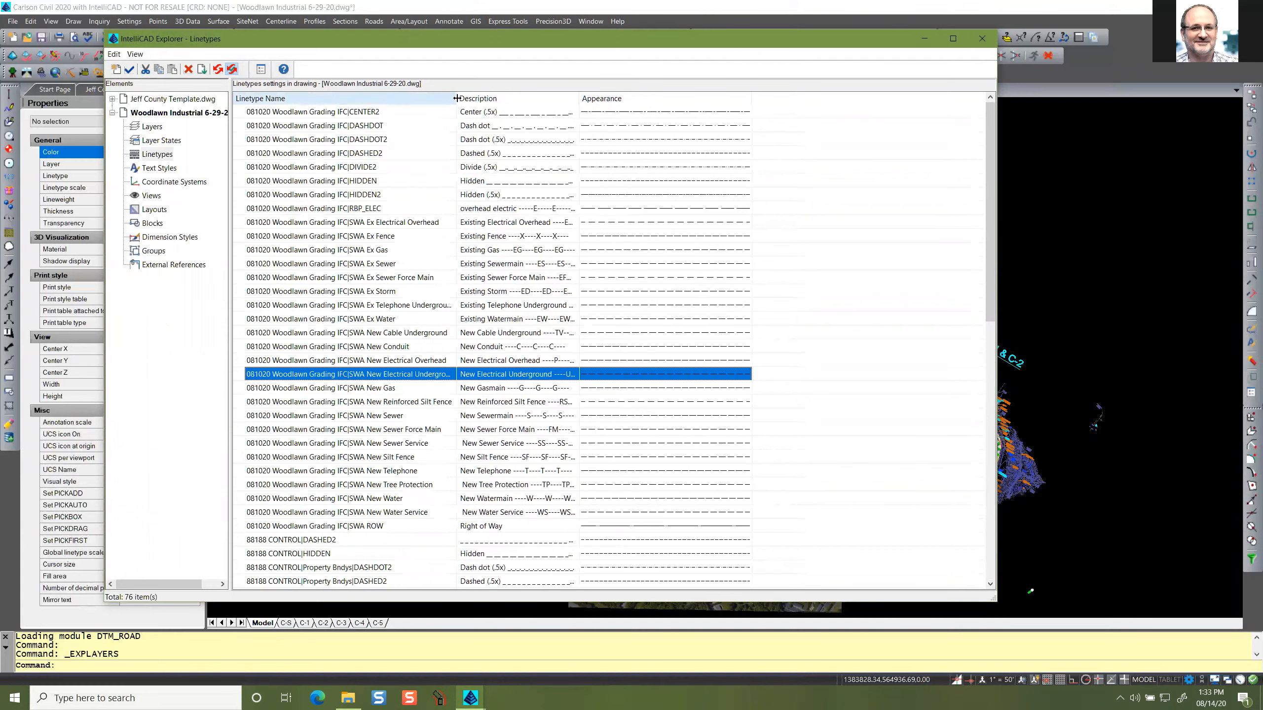
# Review the text styles and blocks of Woodlawn Industrial 6-29-20.dwg.
pyautogui.click(154, 169)
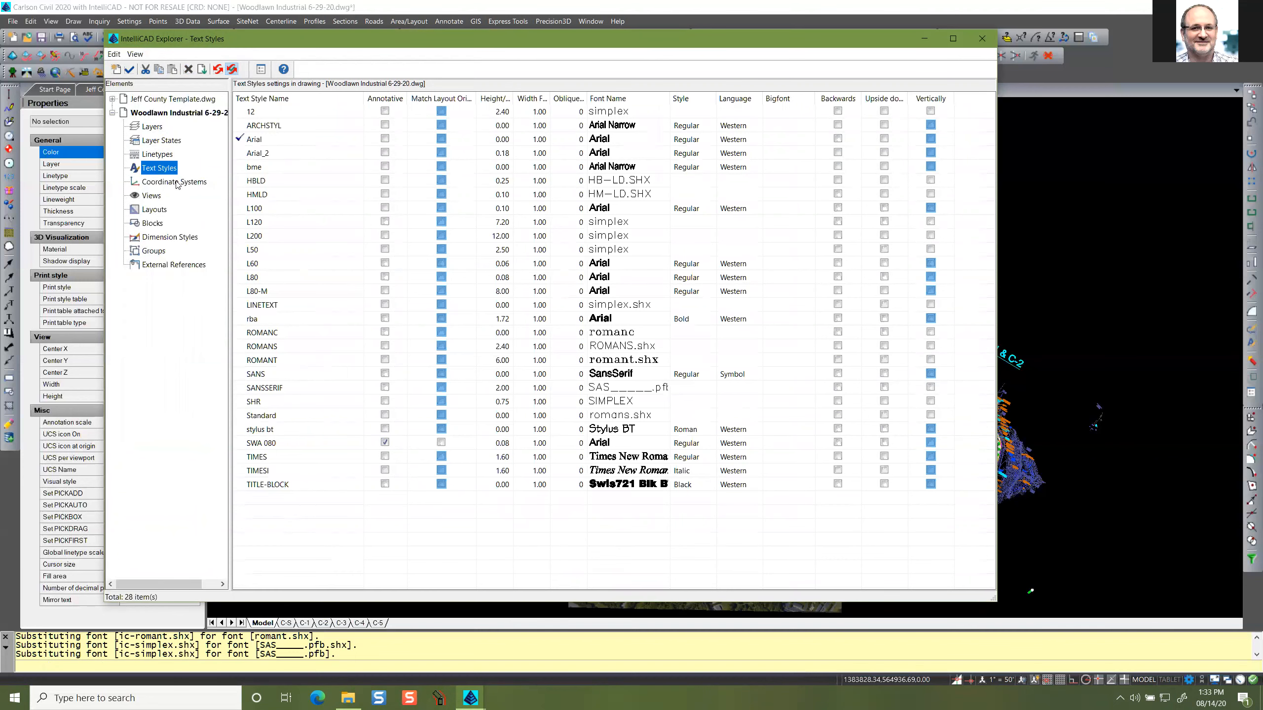
pyautogui.click(157, 224)
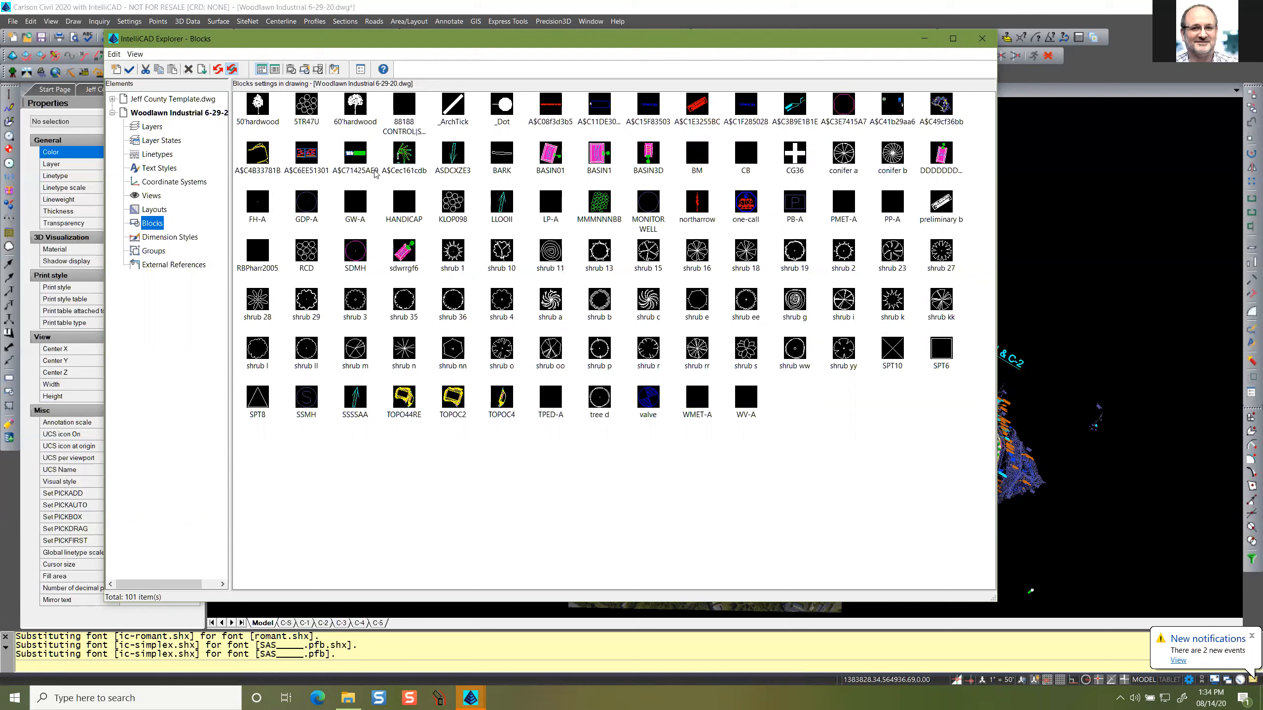
pyautogui.click(405, 155)
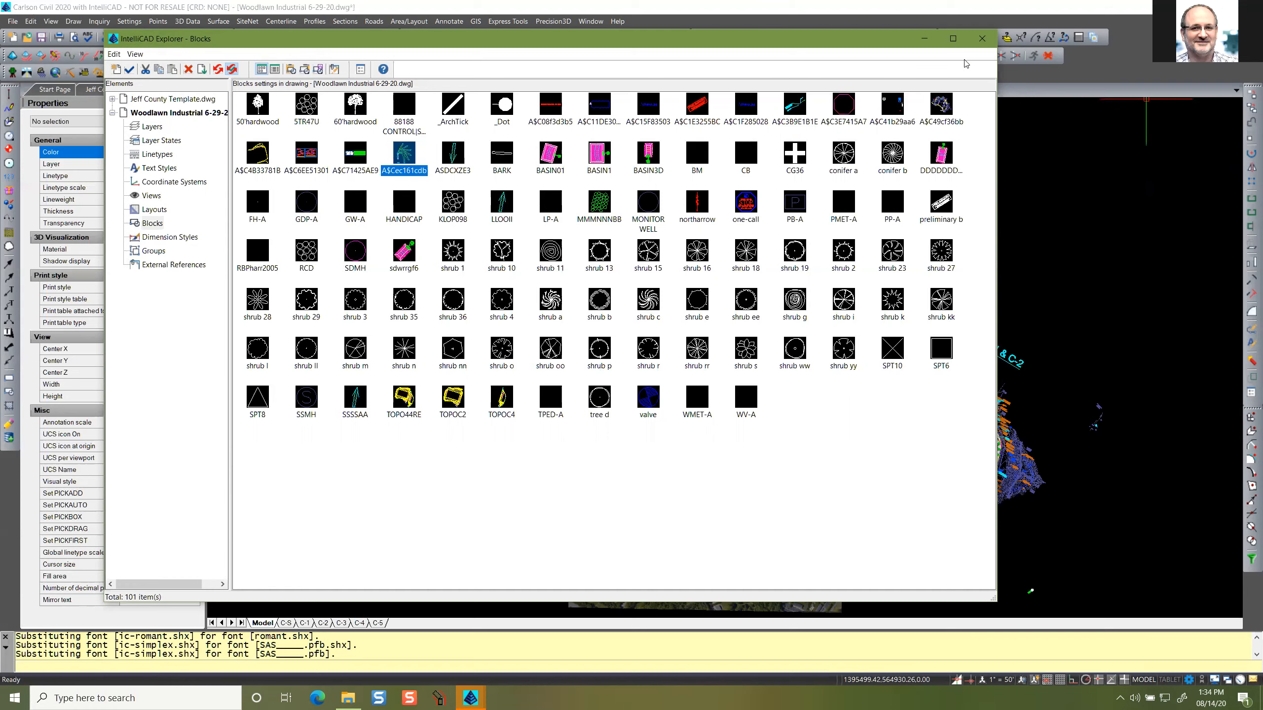
# Close the drawing explorer and Woodlawn Industrial 6-29-20.dwg without saving its changes, and save Jeff County Template.dwg.
pyautogui.click(975, 44)
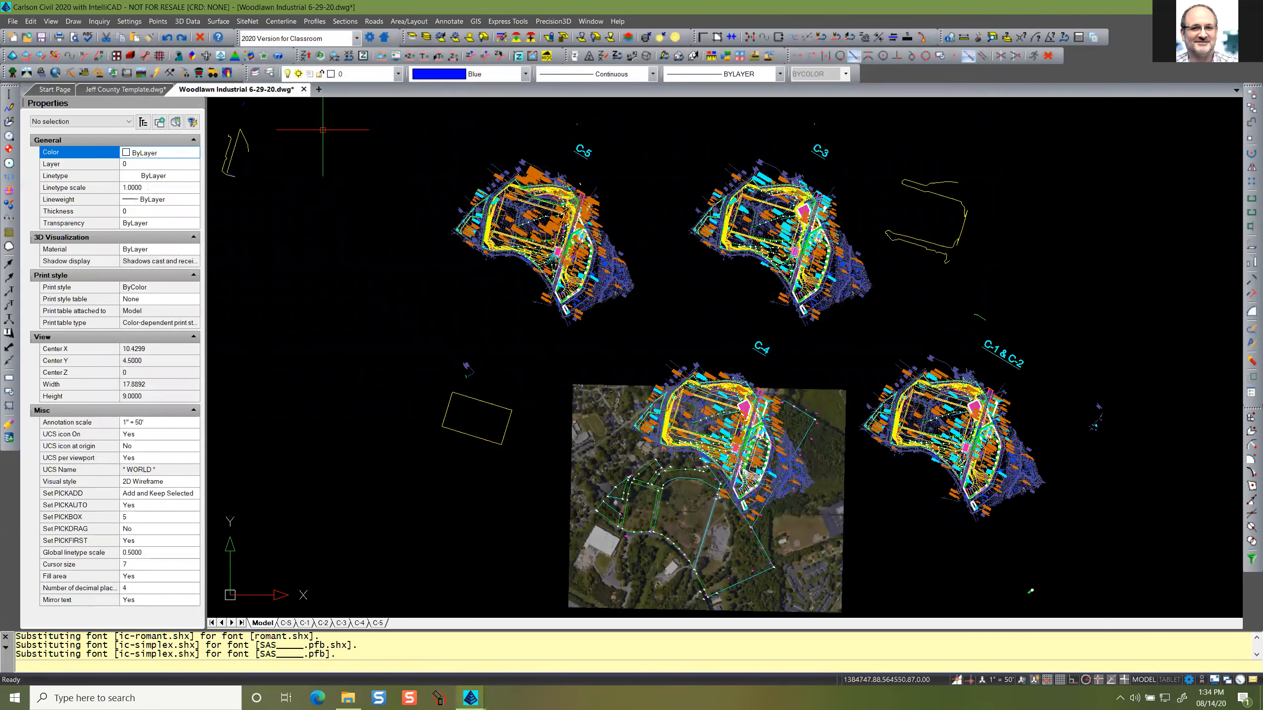
pyautogui.click(304, 89)
pyautogui.click(651, 376)
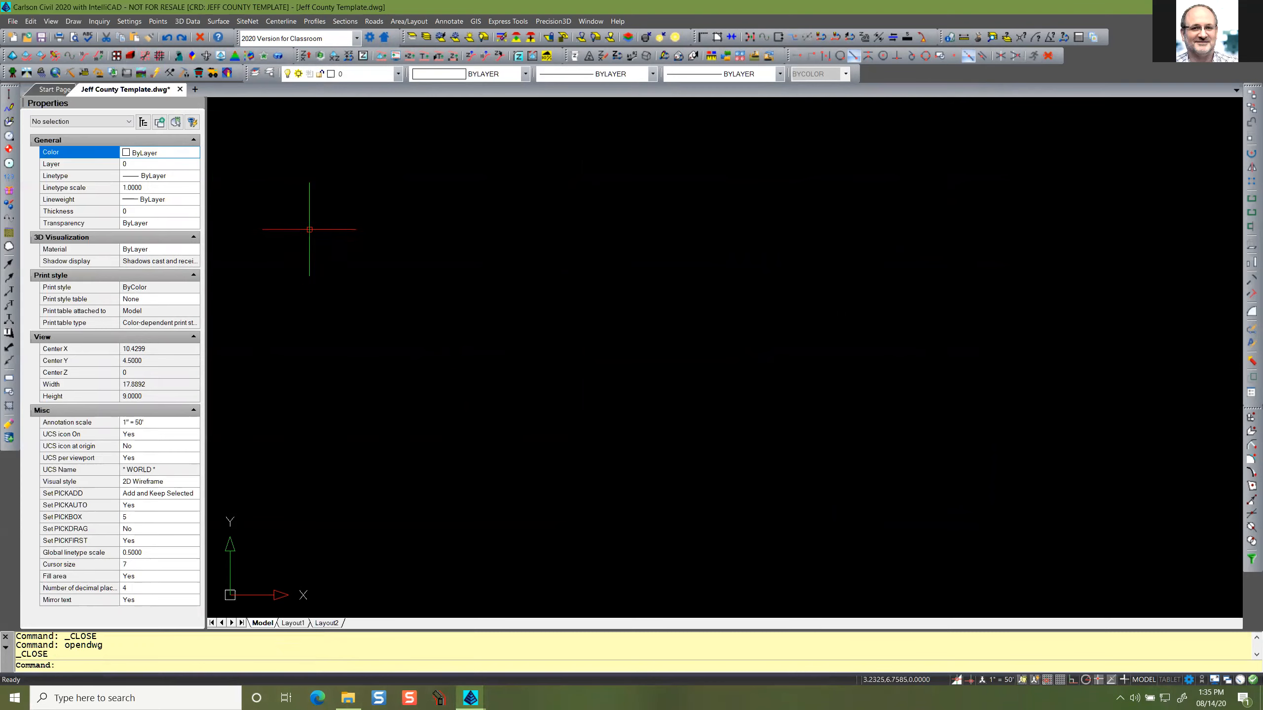
pyautogui.click(12, 22)
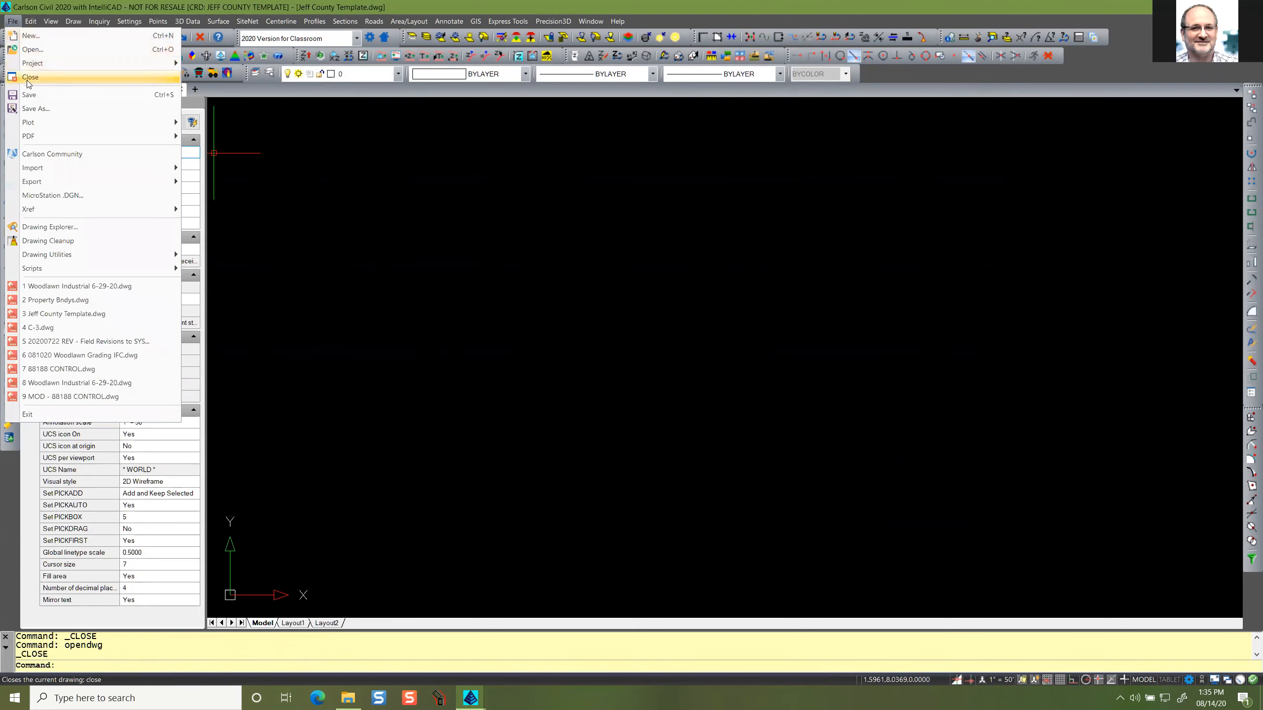
pyautogui.click(28, 98)
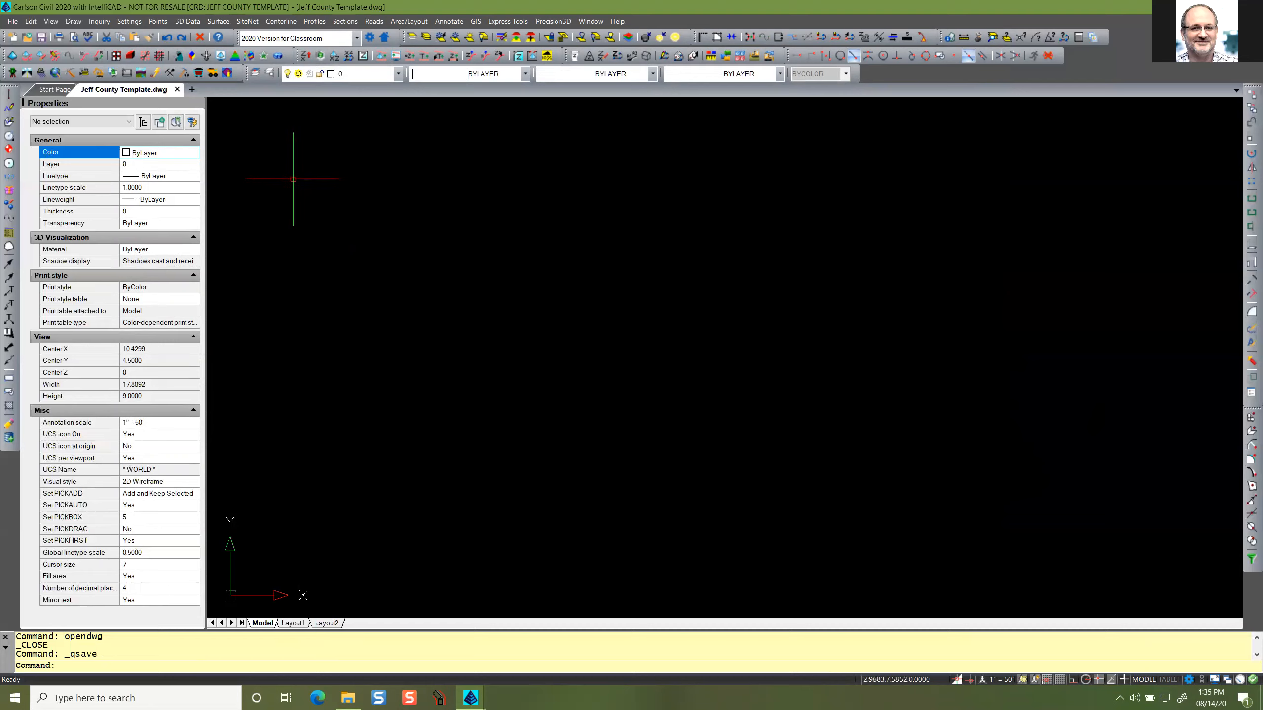
# Display the linetypes of Jeff County Template.dwg in the drawing explorer and examine the entries prefixed with $0$.
pyautogui.click(269, 75)
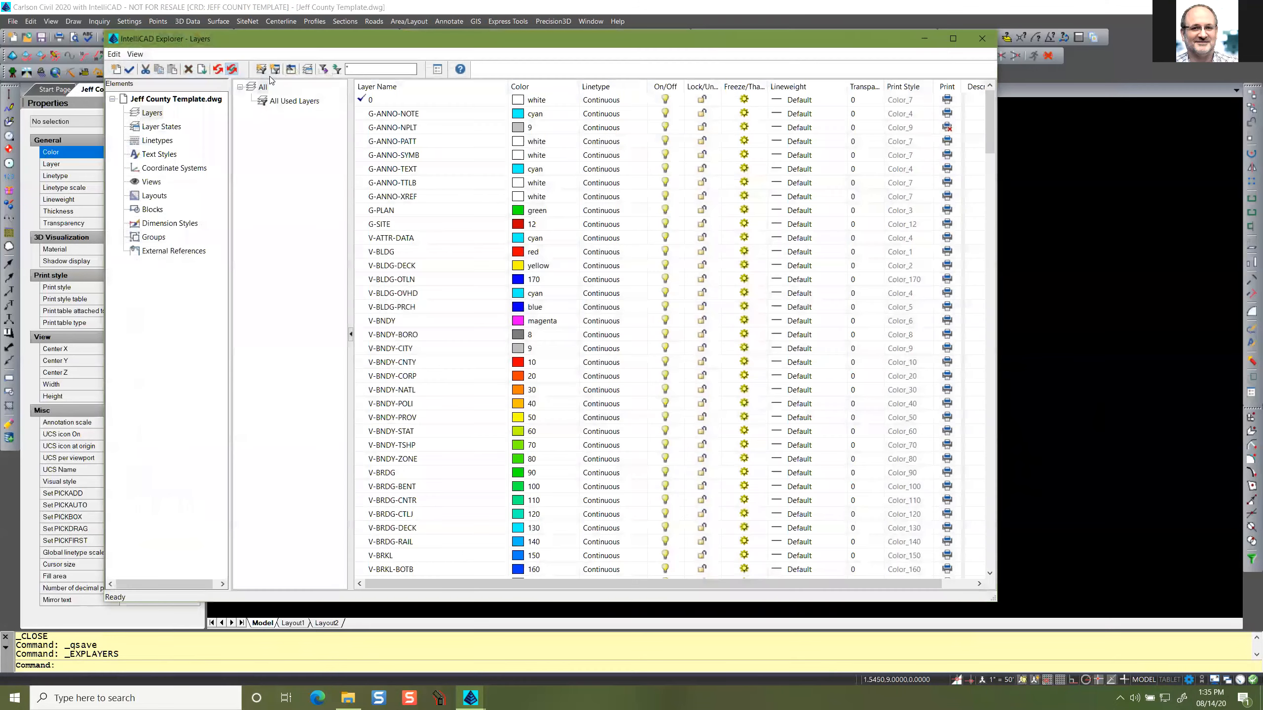
pyautogui.click(156, 141)
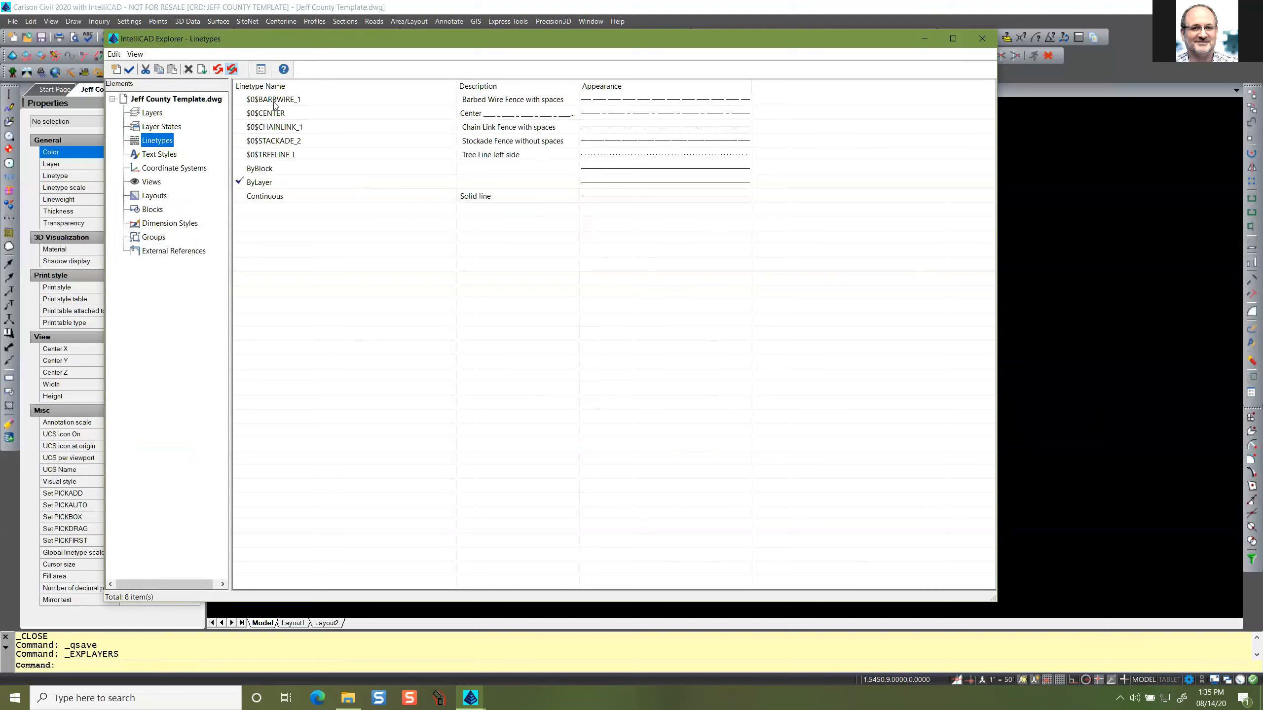
pyautogui.moveTo(317, 38); pyautogui.dragTo(321, 65)
pyautogui.click(276, 125)
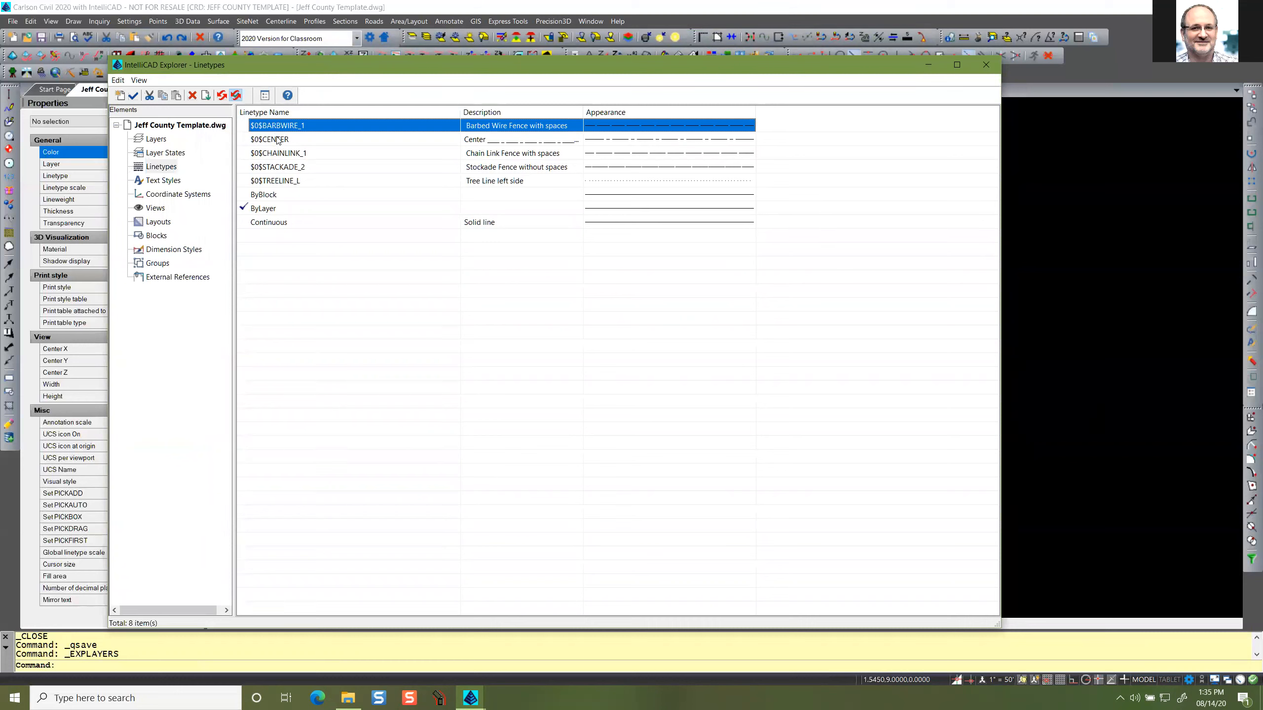
pyautogui.click(277, 140)
pyautogui.click(287, 154)
pyautogui.click(288, 168)
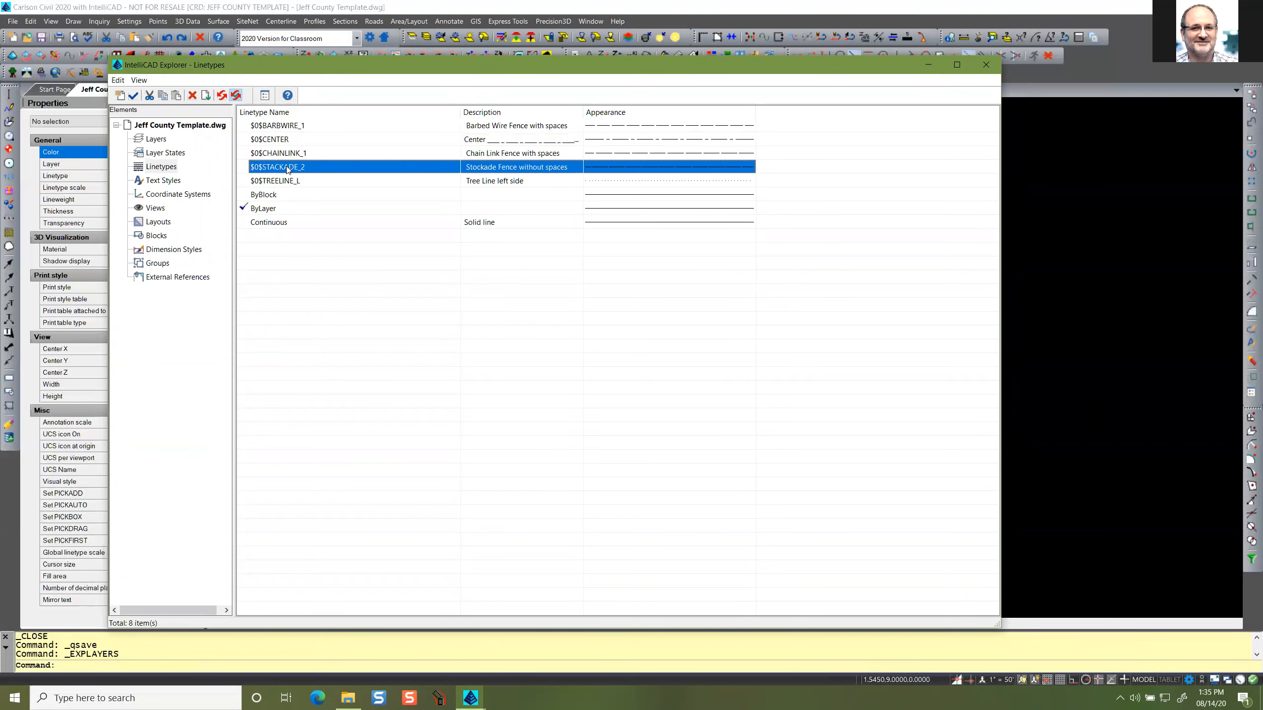
pyautogui.click(288, 182)
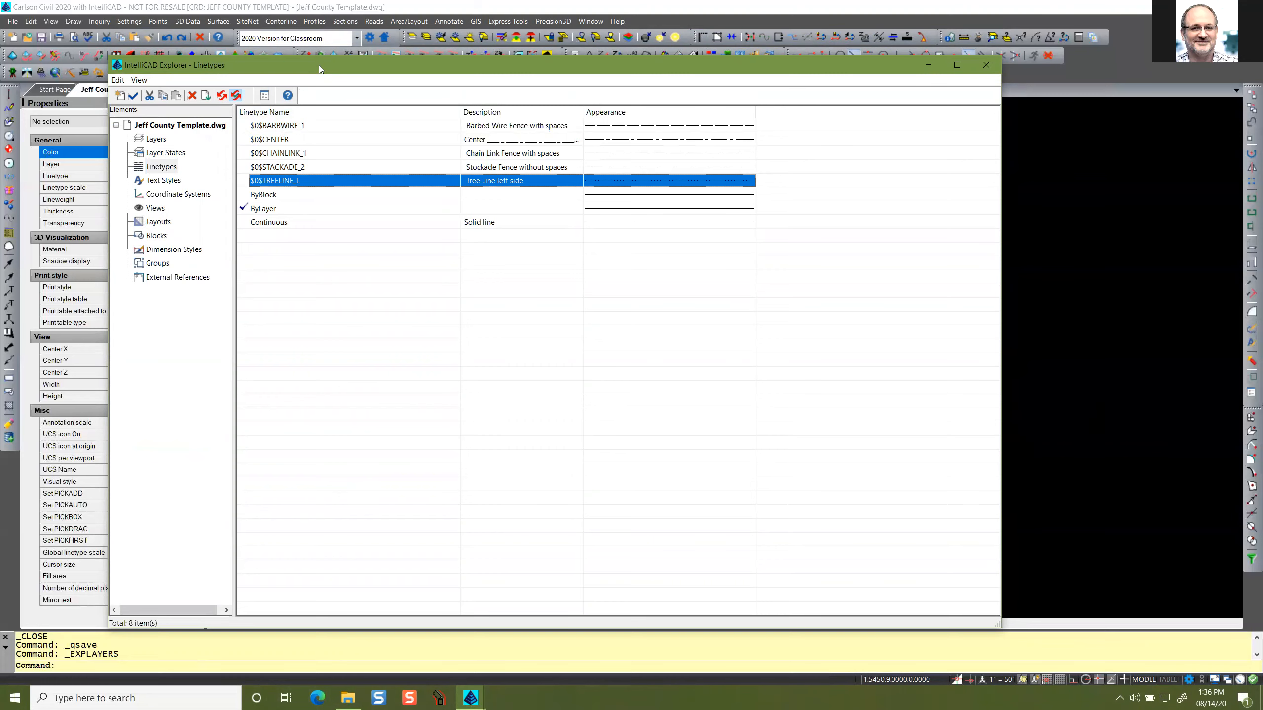
pyautogui.moveTo(319, 66)
pyautogui.mouseDown()
pyautogui.moveTo(451, 74)
pyautogui.moveTo(341, 56)
pyautogui.mouseUp()
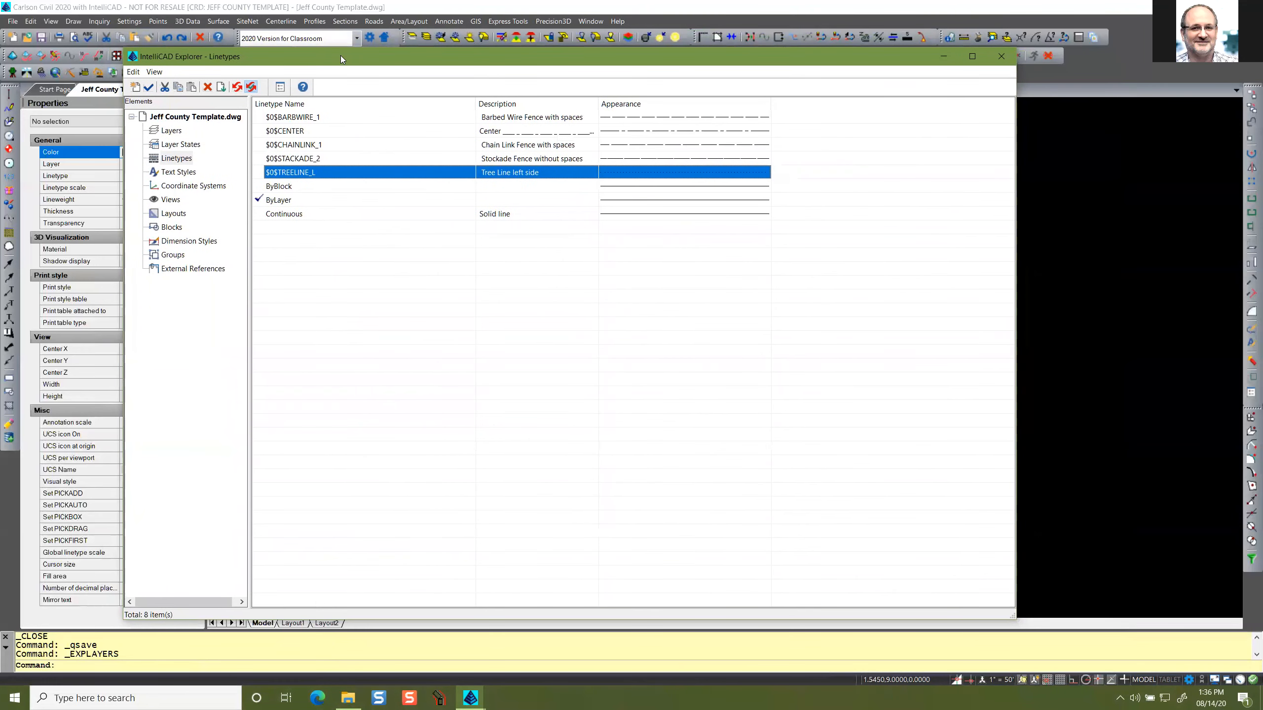
# Try to delete the linetypes $0$BARBWIRE_1 through $0$TREELINE_L from Jeff County Template.dwg.
pyautogui.click(317, 119)
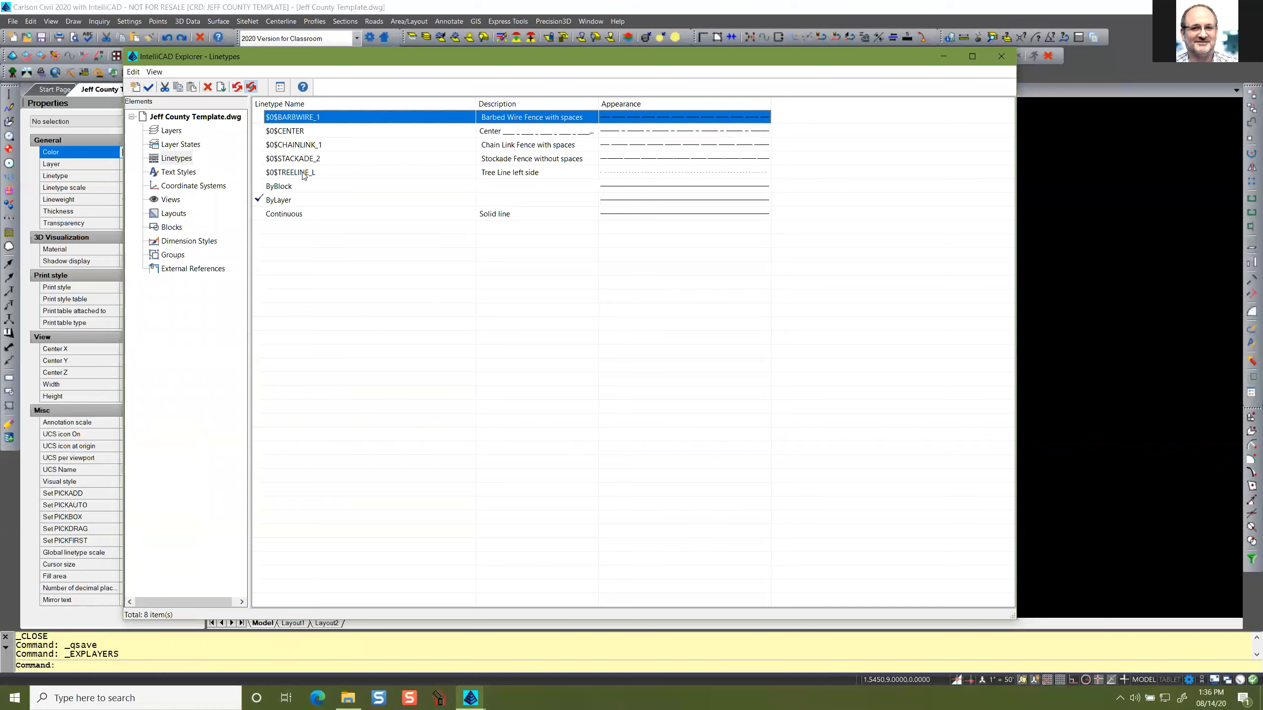
pyautogui.rightClick(303, 175)
pyautogui.click(295, 121)
pyautogui.keyDown('shift'); pyautogui.click(291, 175); pyautogui.keyUp('shift')
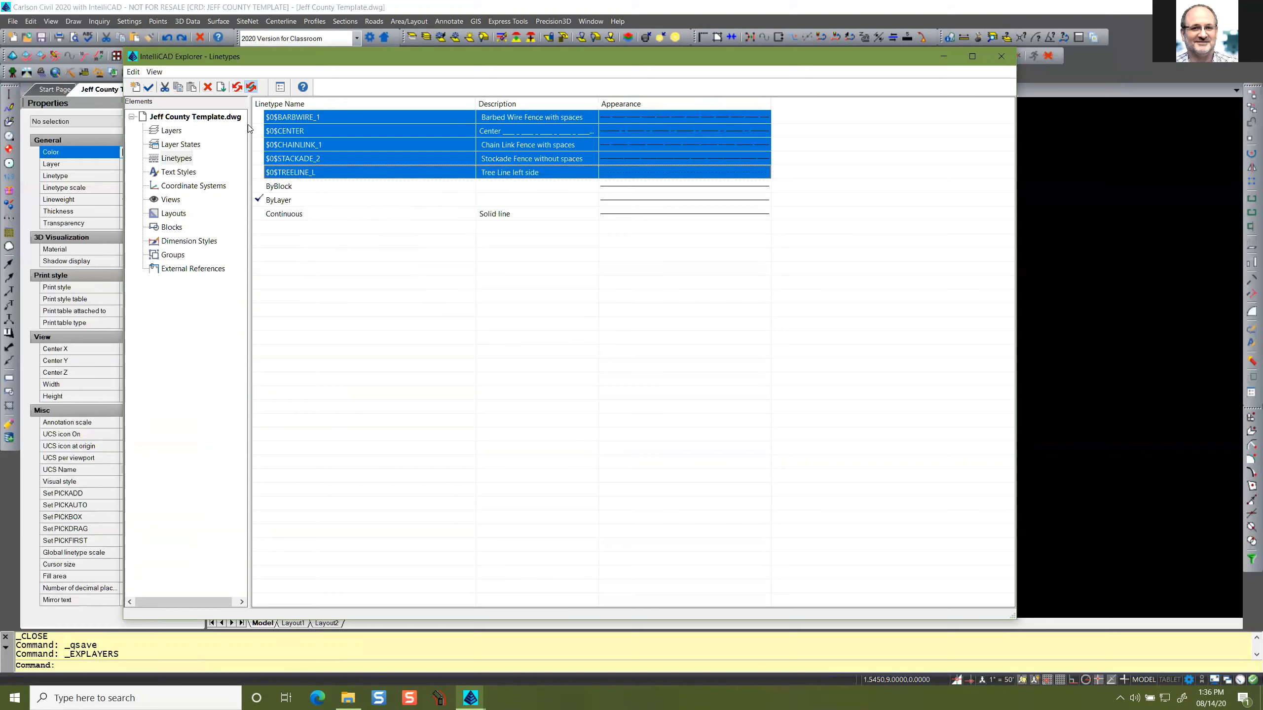
pyautogui.click(207, 87)
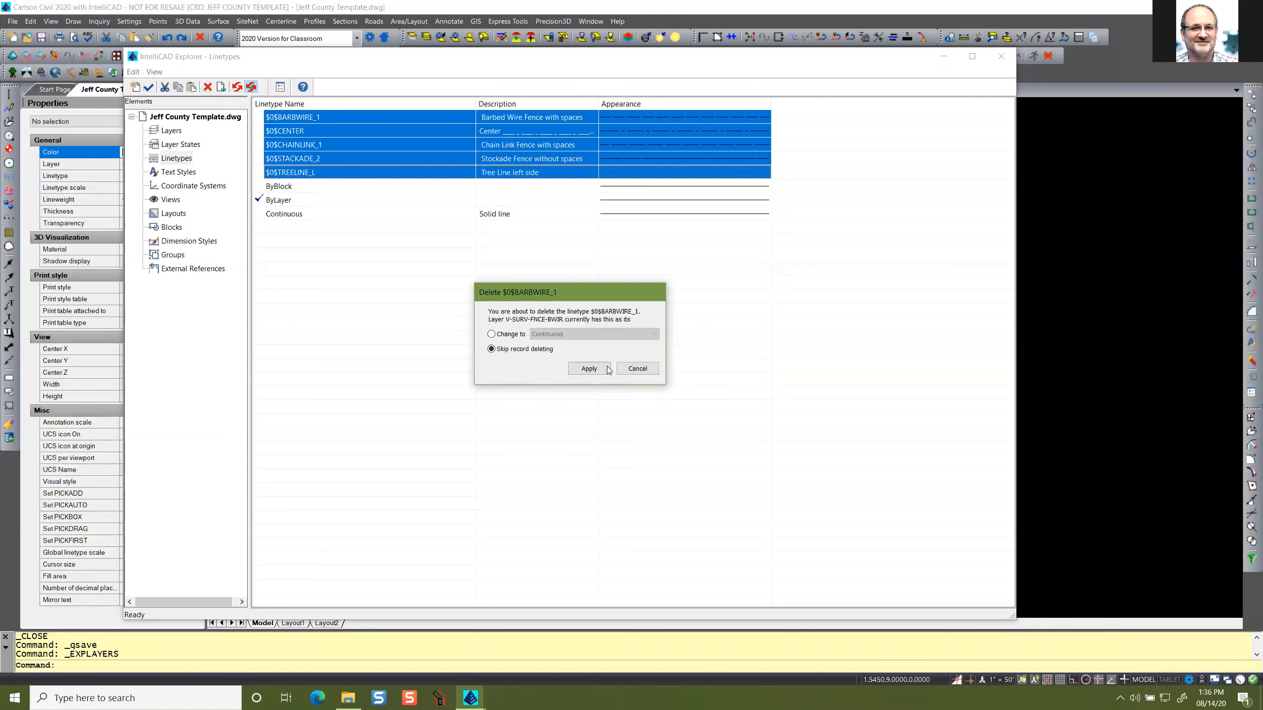
pyautogui.click(637, 369)
pyautogui.click(424, 362)
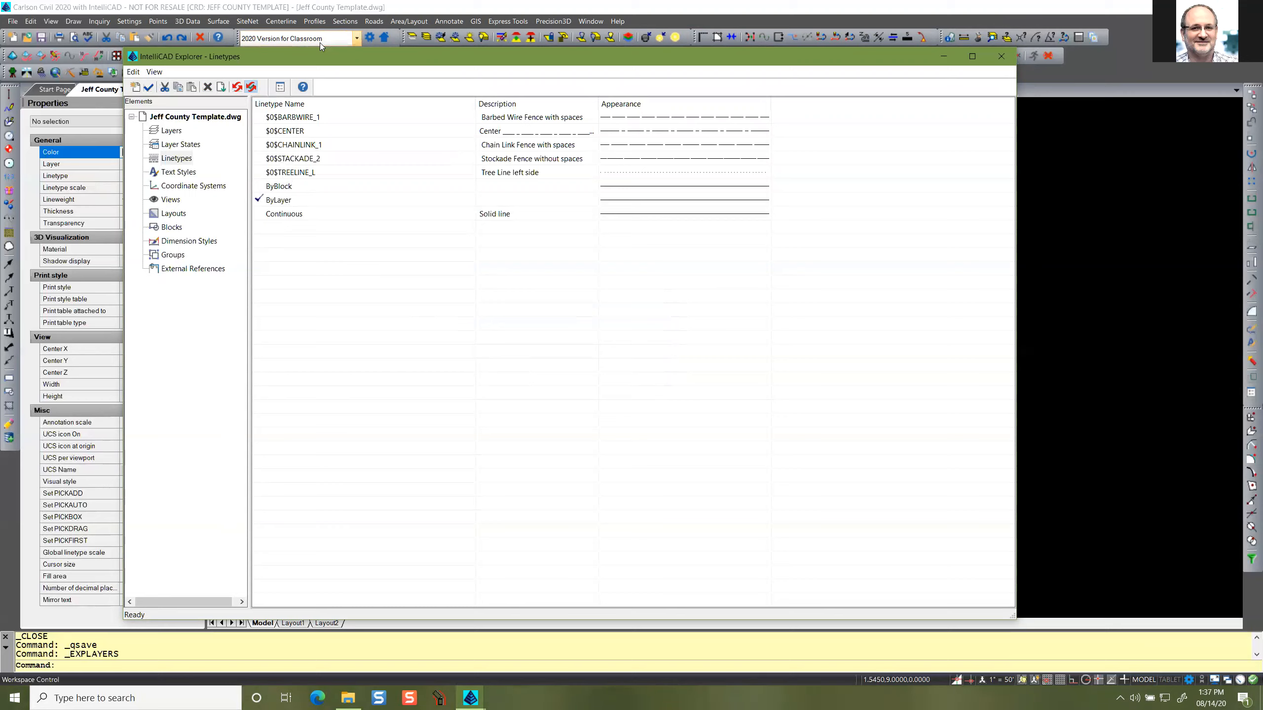
# Find layer V-SURV-FNCE-BWIR in the template's layer list and check its linetype choices without changing the assignment.
pyautogui.moveTo(326, 58); pyautogui.dragTo(370, 25)
pyautogui.click(272, 108)
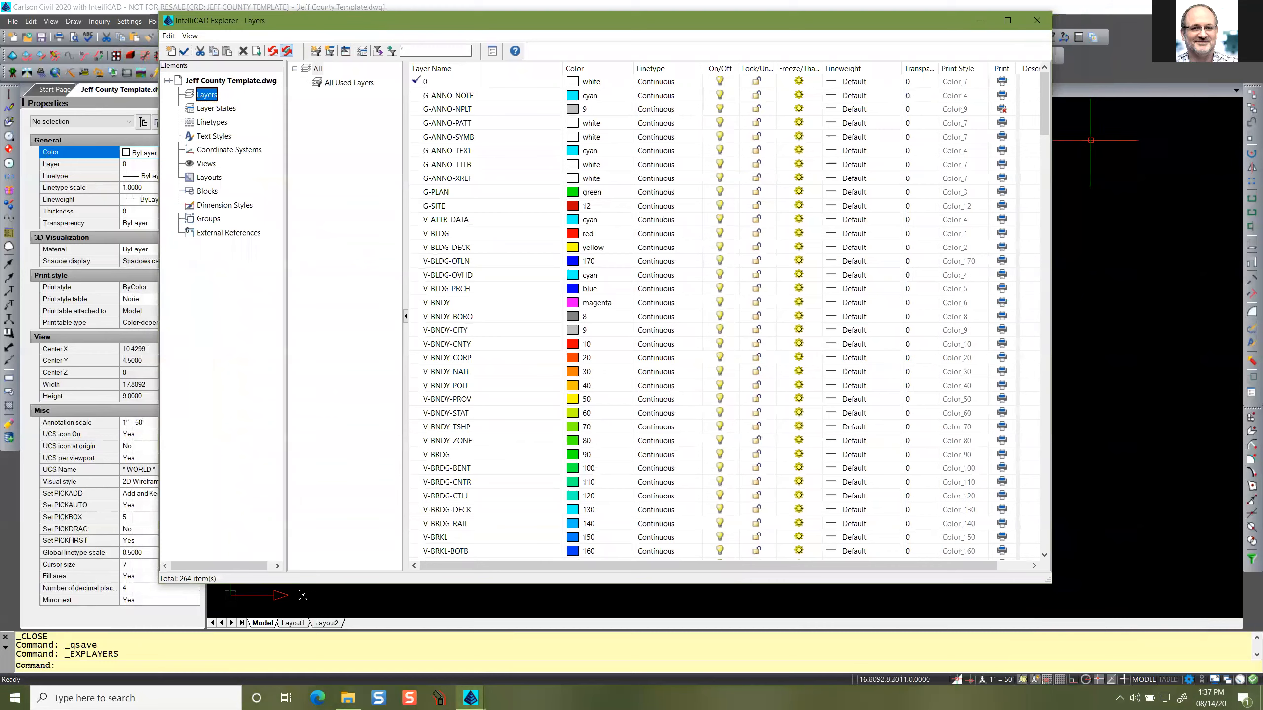
pyautogui.moveTo(1042, 119); pyautogui.dragTo(1039, 495)
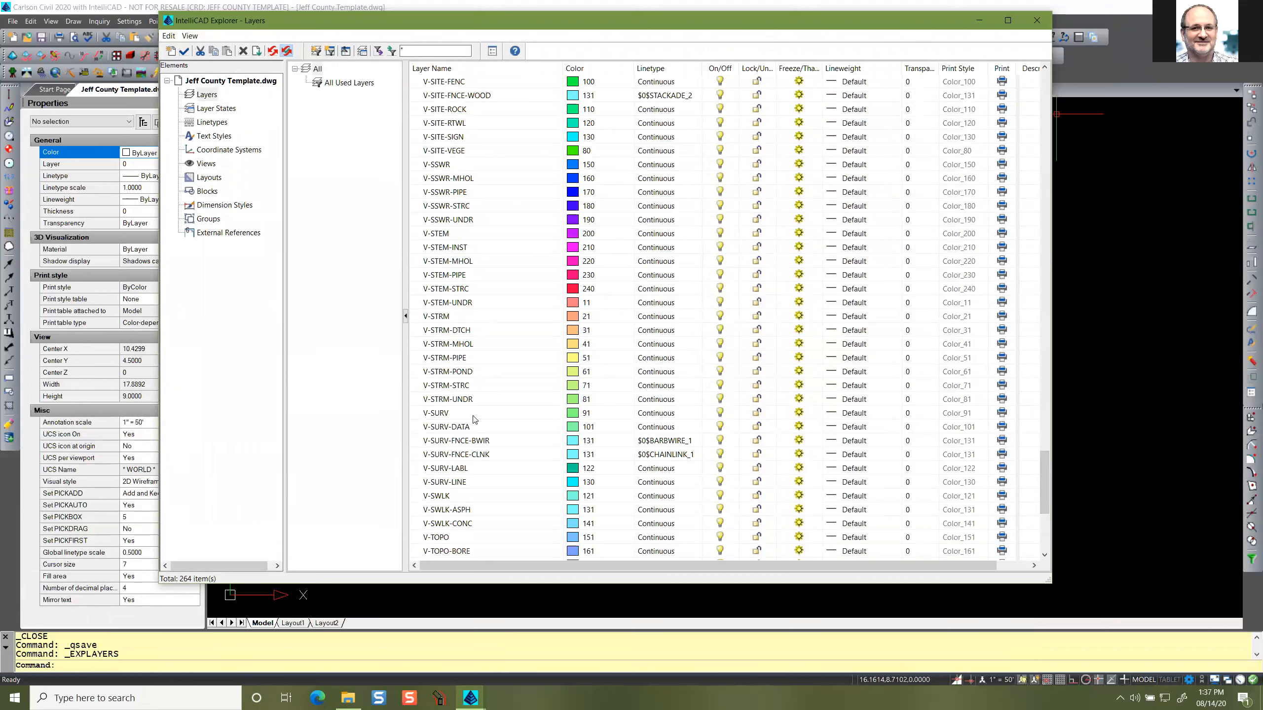
pyautogui.click(480, 442)
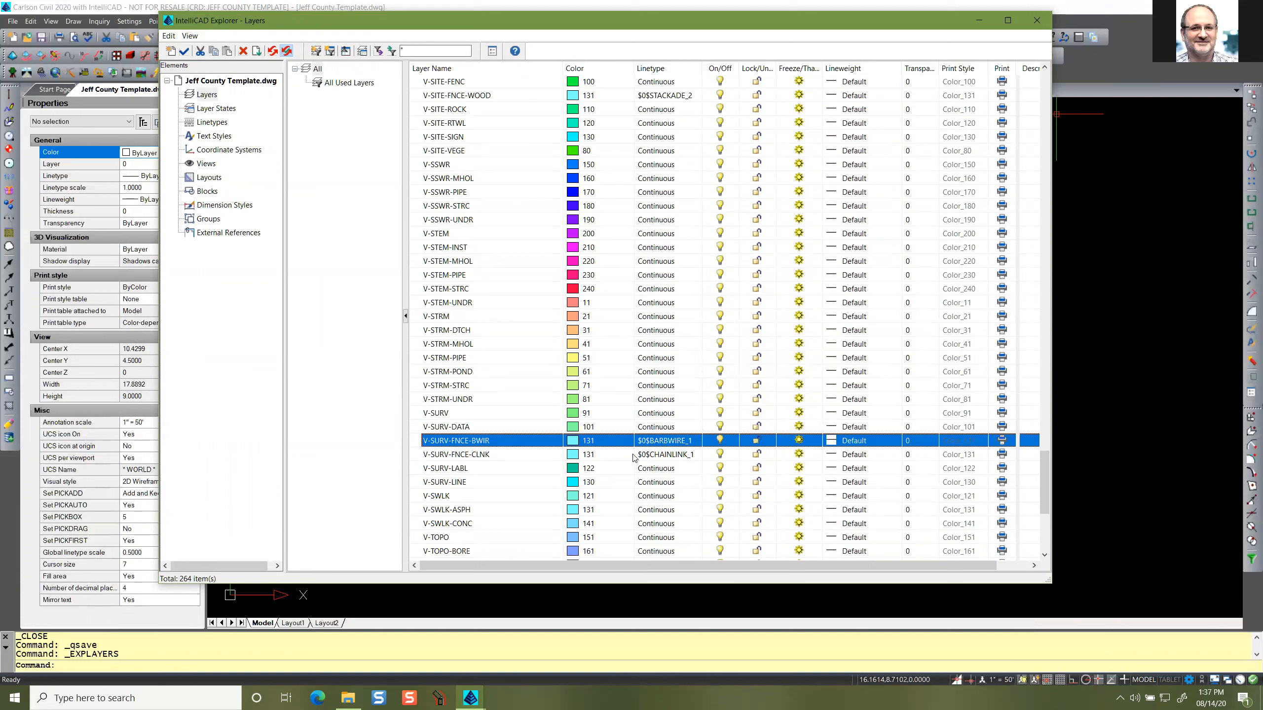
pyautogui.click(685, 440)
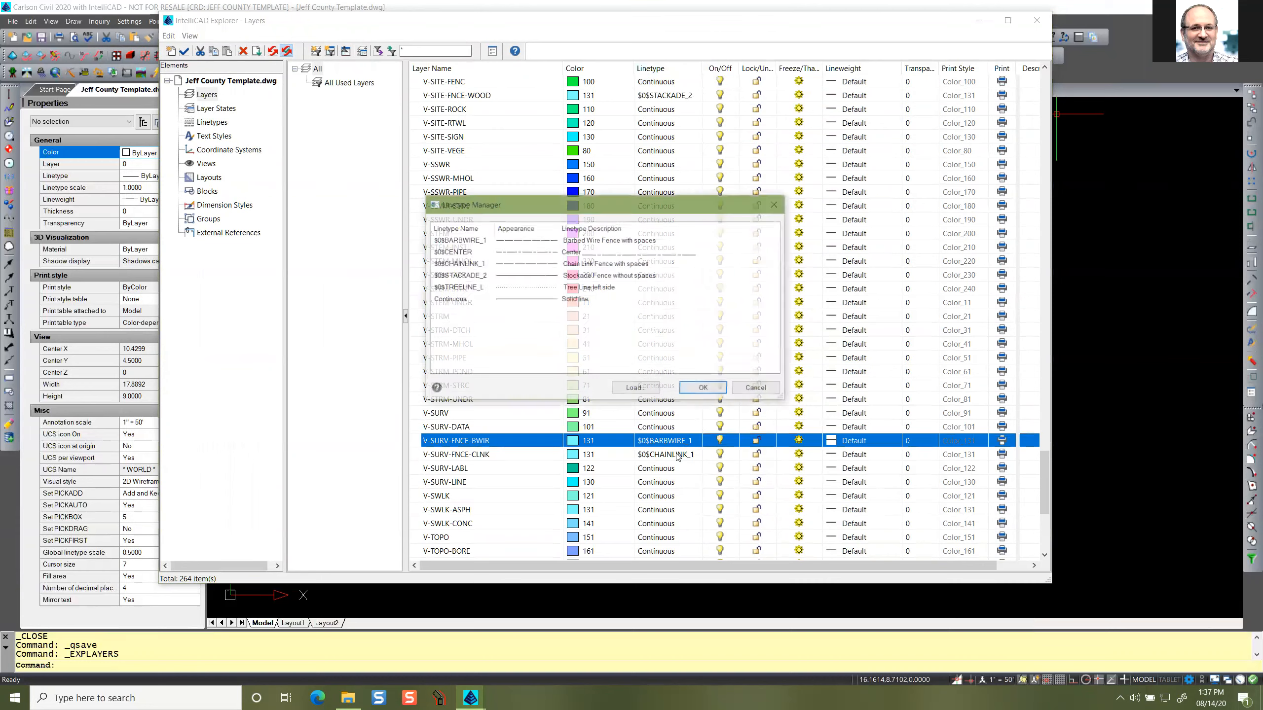
pyautogui.click(740, 389)
# Examine the V-SURV layers and the rest of the template's layer list for naming, colors and assigned linetypes.
pyautogui.click(552, 452)
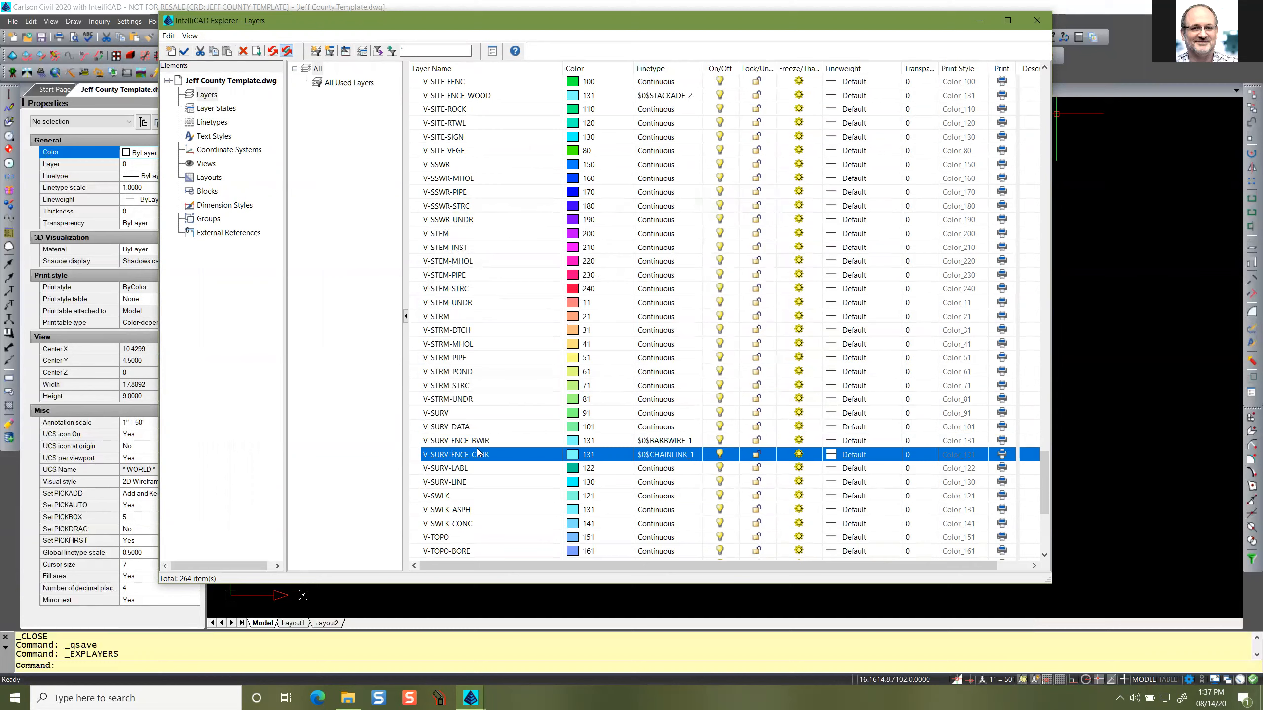
pyautogui.scroll(-1, 465, 447)
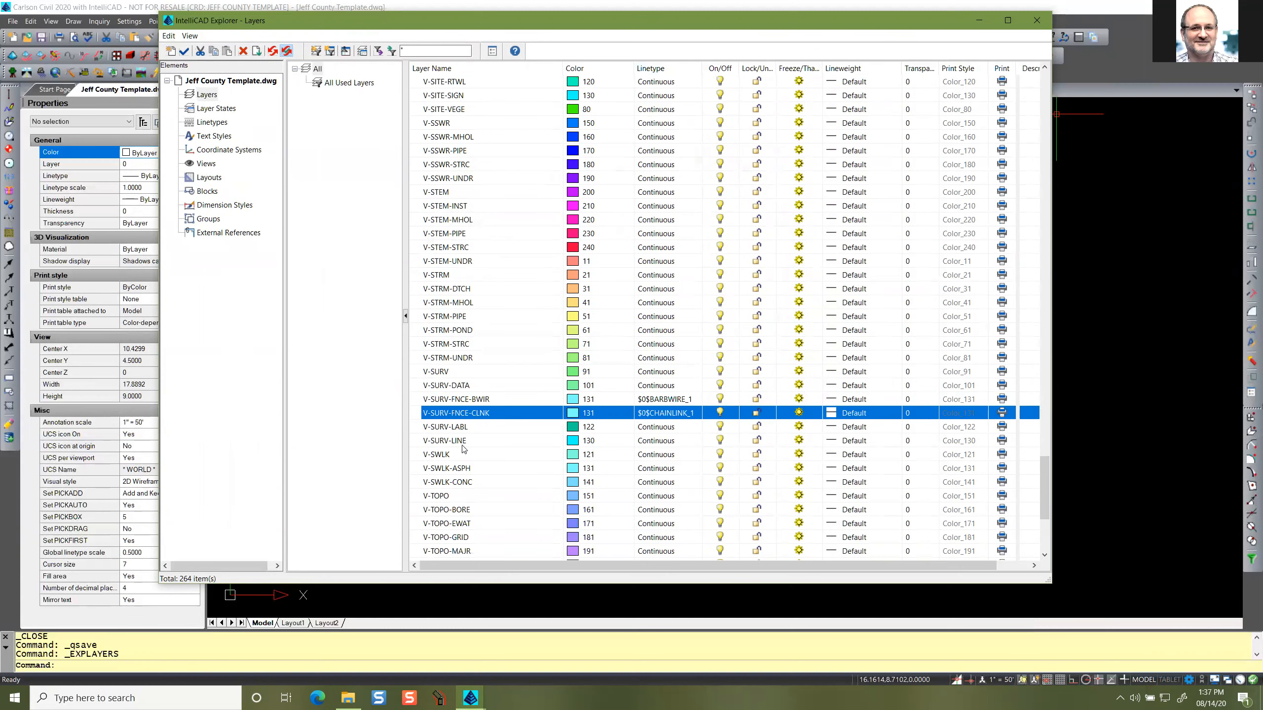
pyautogui.click(473, 373)
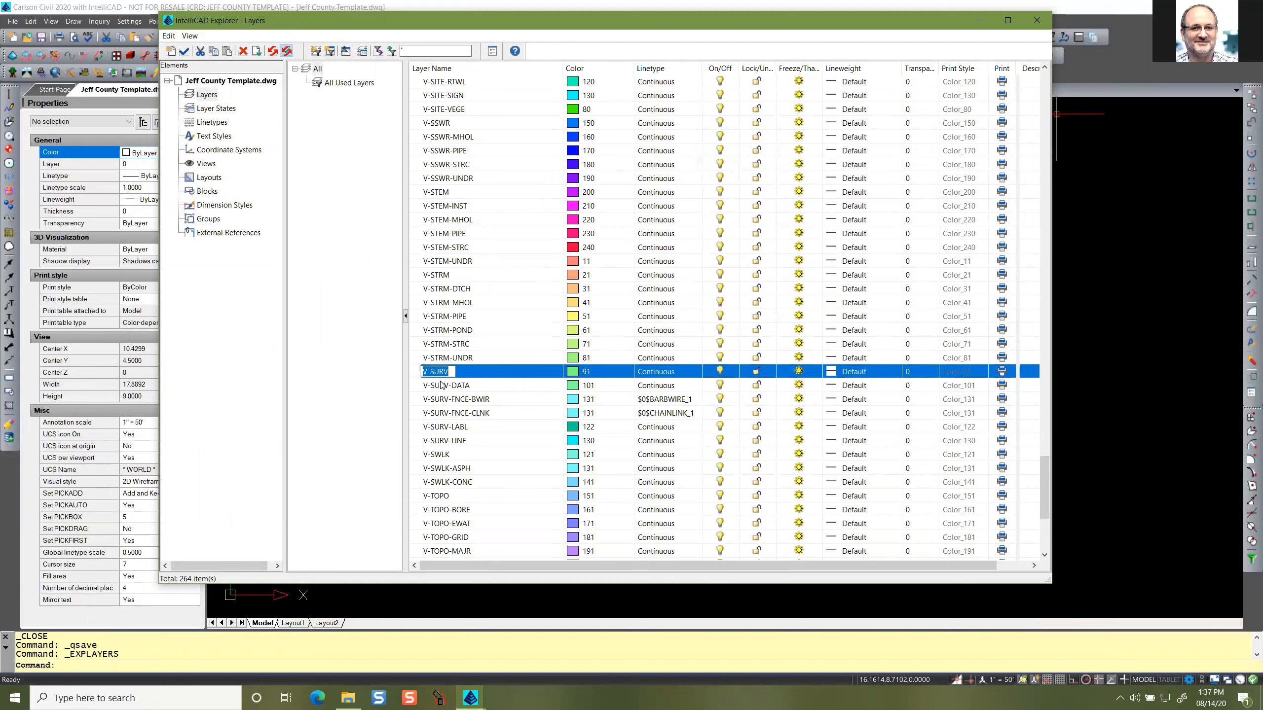
pyautogui.click(467, 361)
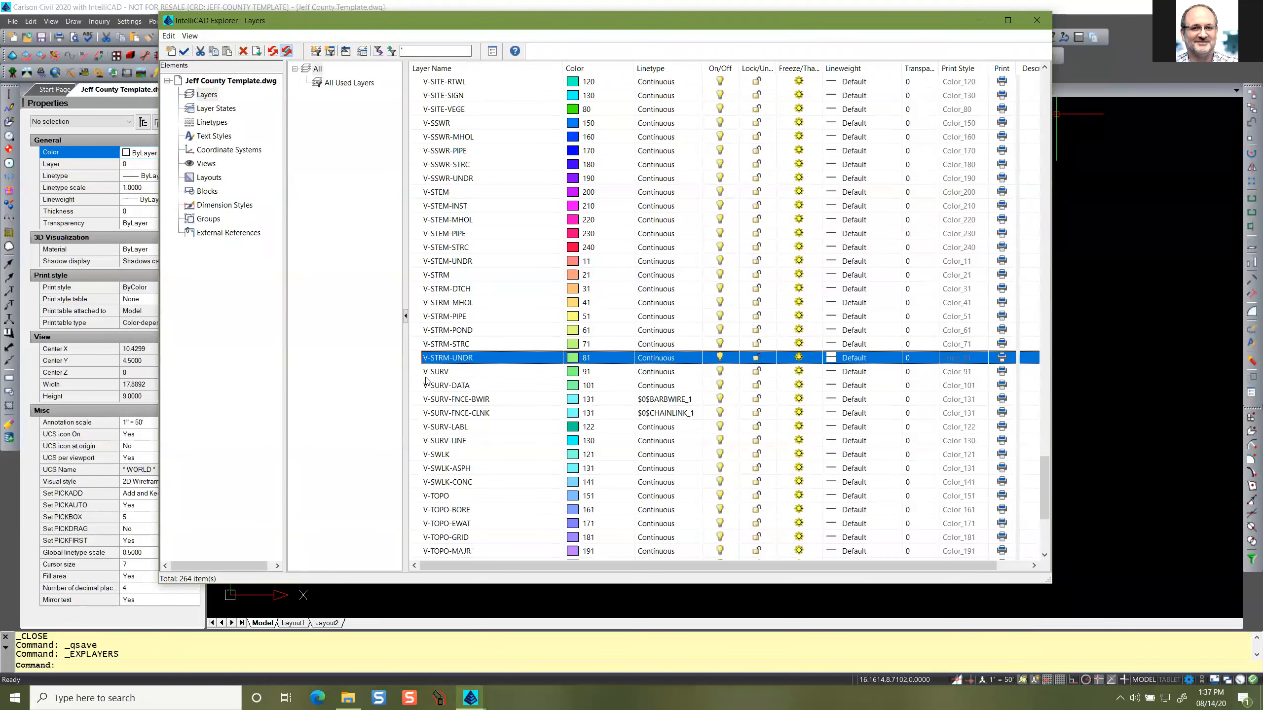
pyautogui.click(467, 371)
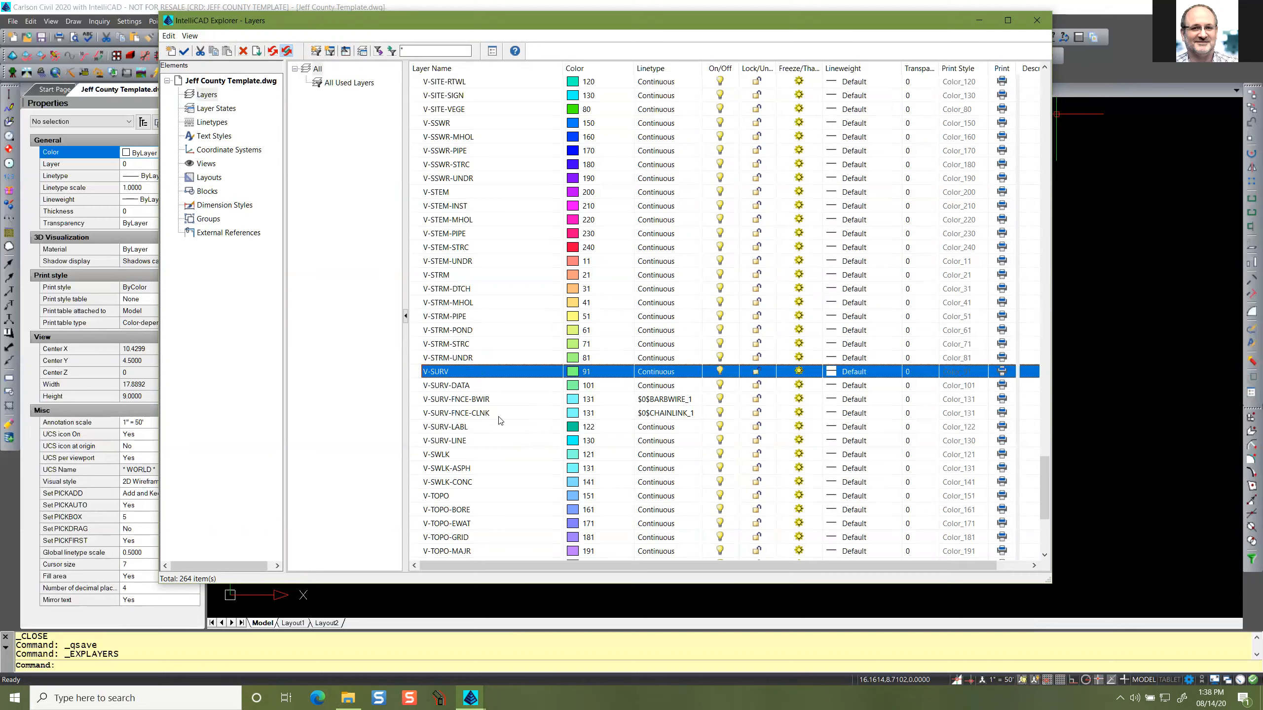
pyautogui.scroll(1, 494, 427)
pyautogui.scroll(-7, 493, 426)
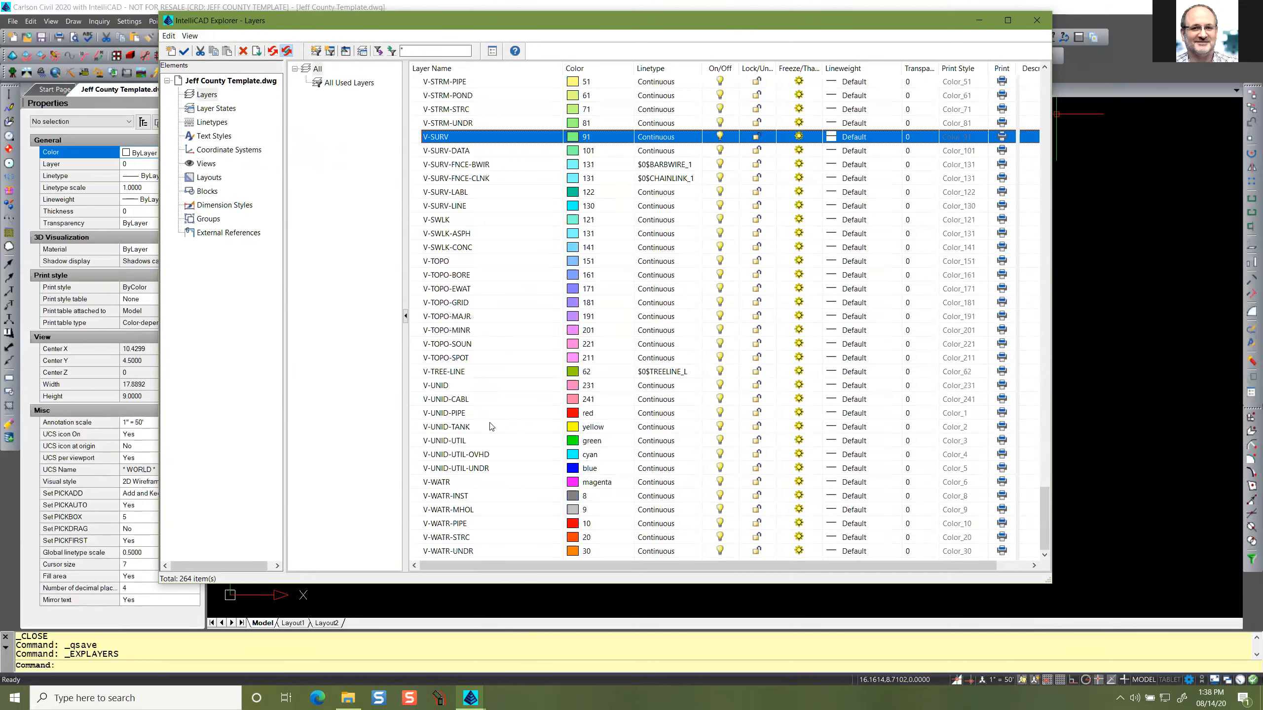
pyautogui.scroll(20, 491, 428)
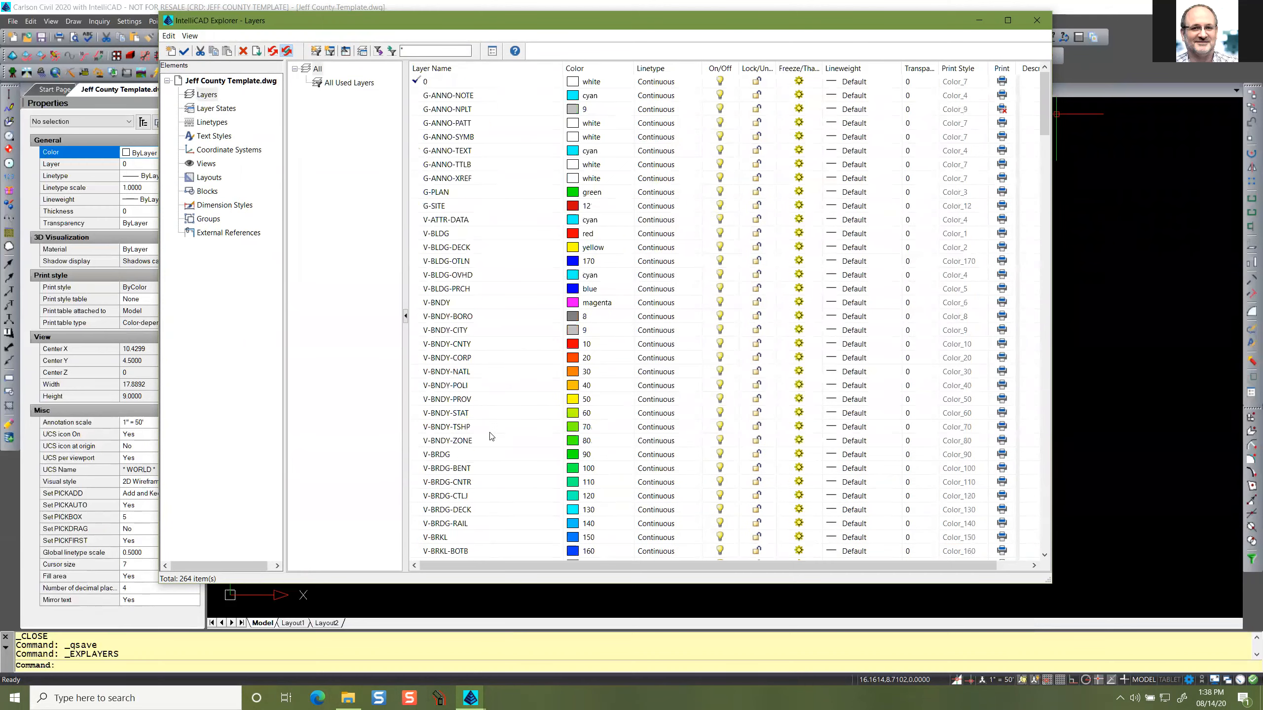
pyautogui.scroll(-12, 491, 436)
pyautogui.scroll(12, 488, 437)
pyautogui.scroll(-20, 490, 523)
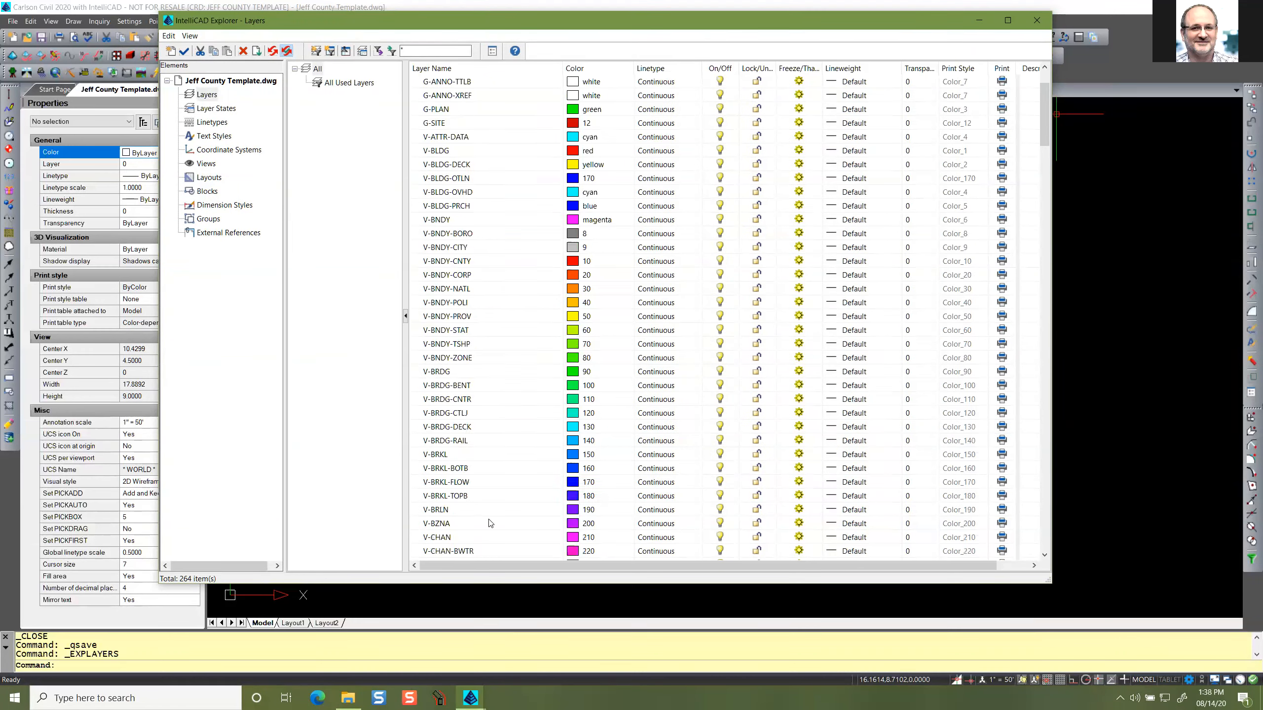
# Examine the template's layer list from layer 0 through V-WATR-UNDR for layers whose assigned linetypes carry the $0$ prefix.
pyautogui.scroll(20, 504, 493)
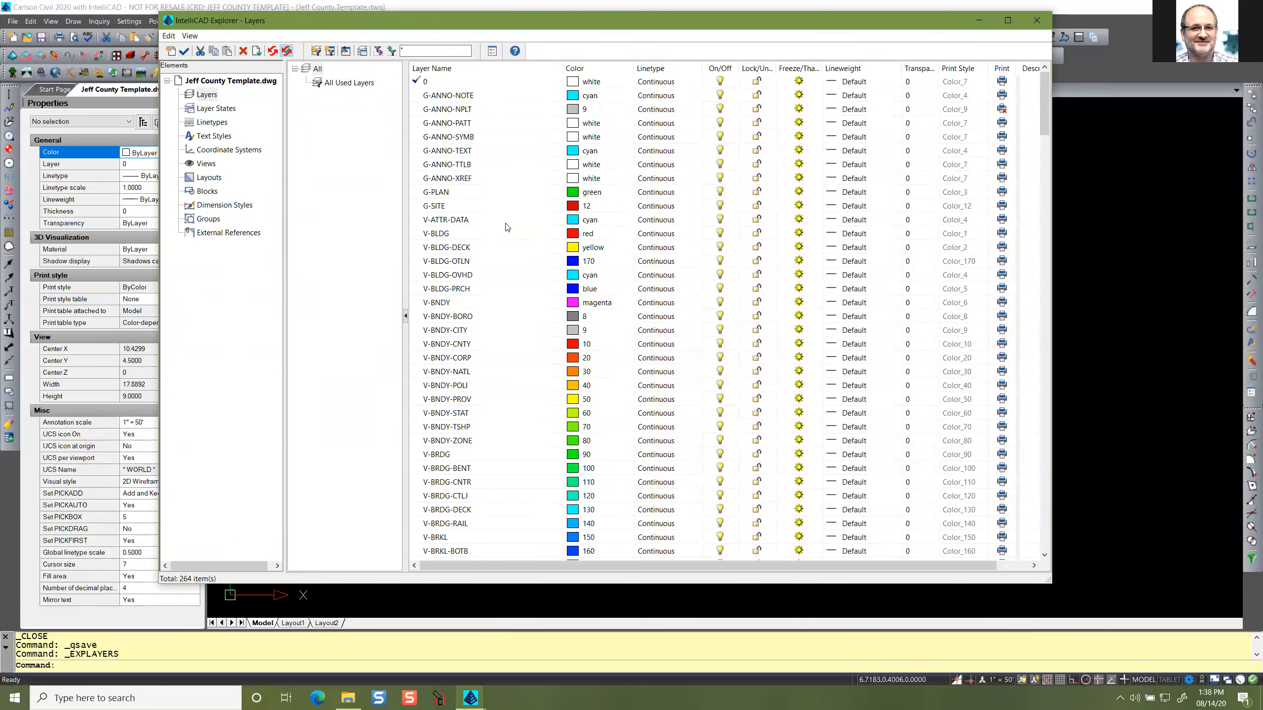
pyautogui.scroll(-20, 481, 256)
pyautogui.scroll(-15, 481, 254)
pyautogui.scroll(20, 479, 264)
pyautogui.scroll(-20, 476, 273)
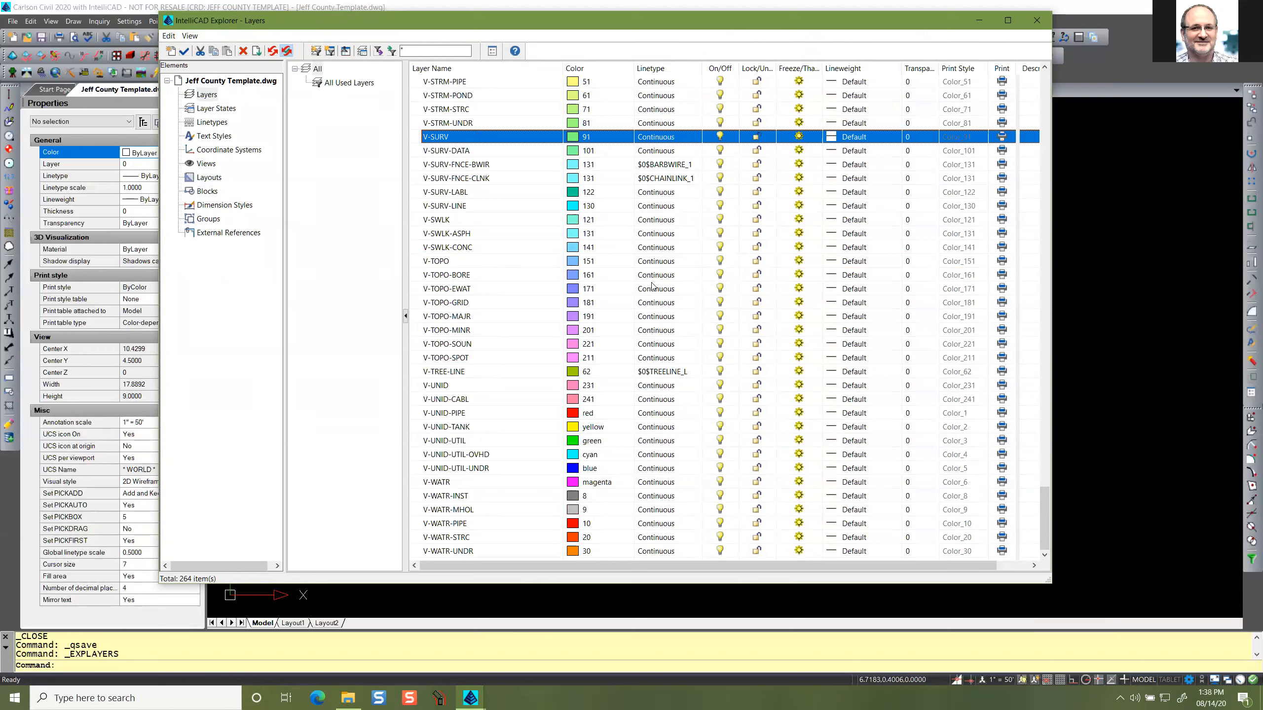
pyautogui.scroll(8, 488, 348)
pyautogui.scroll(-3, 542, 350)
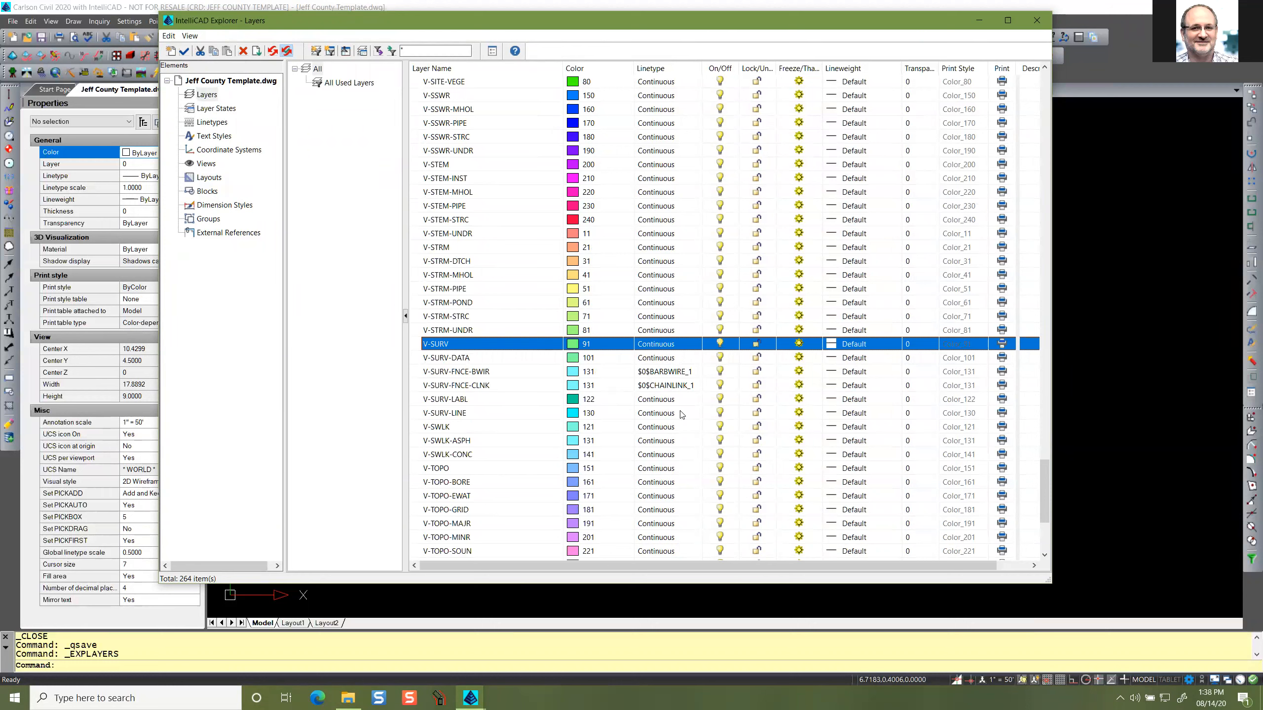
pyautogui.scroll(-5, 598, 442)
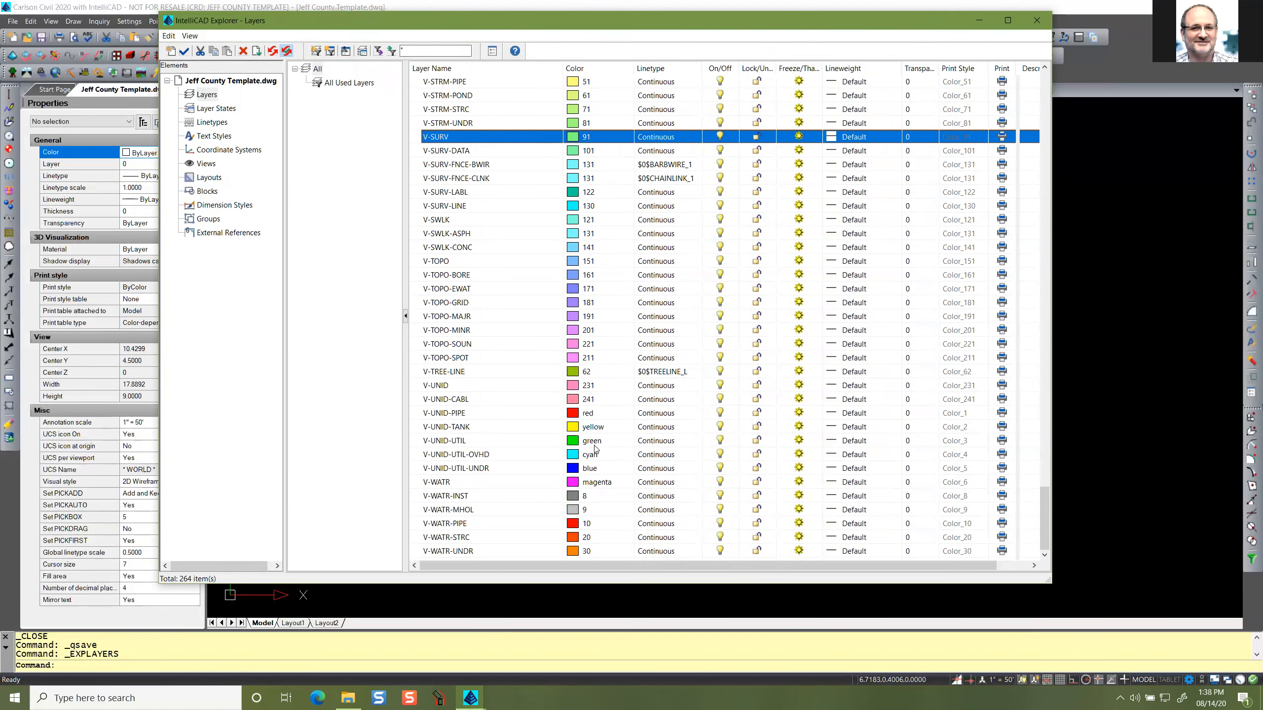
pyautogui.scroll(15, 596, 448)
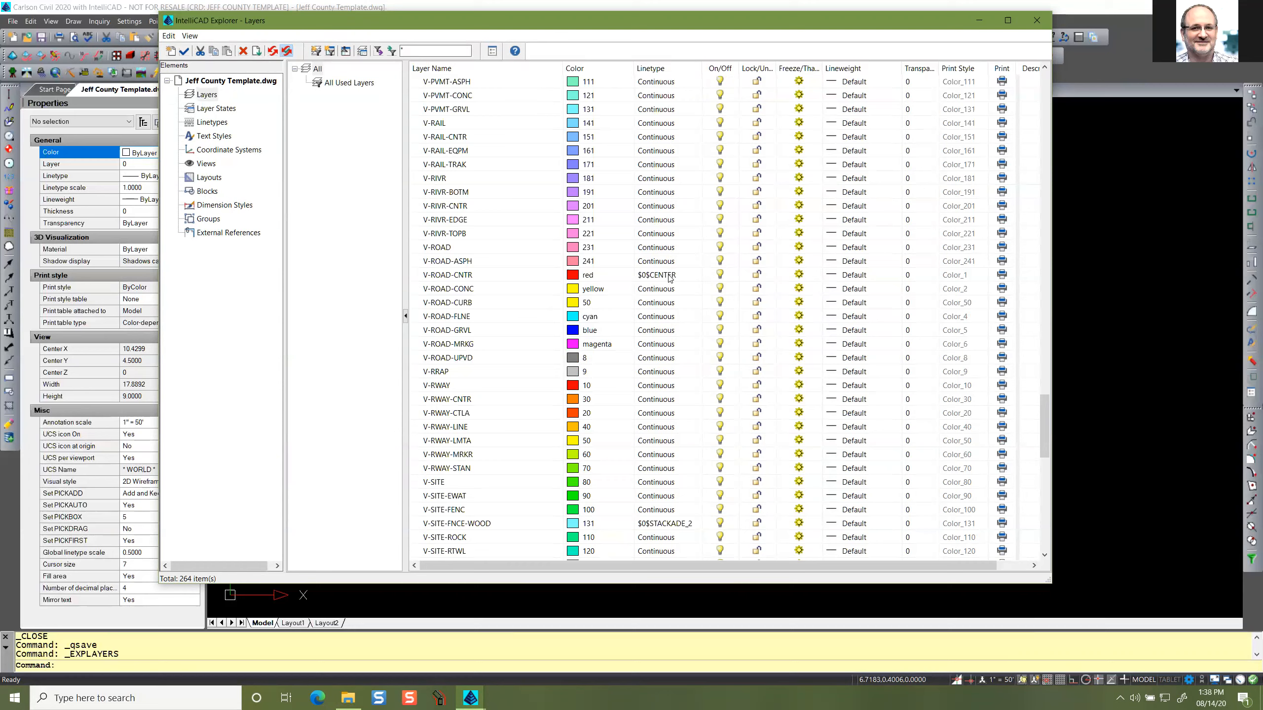
pyautogui.scroll(-3, 661, 292)
pyautogui.scroll(-14, 659, 290)
pyautogui.scroll(10, 656, 294)
pyautogui.scroll(20, 656, 300)
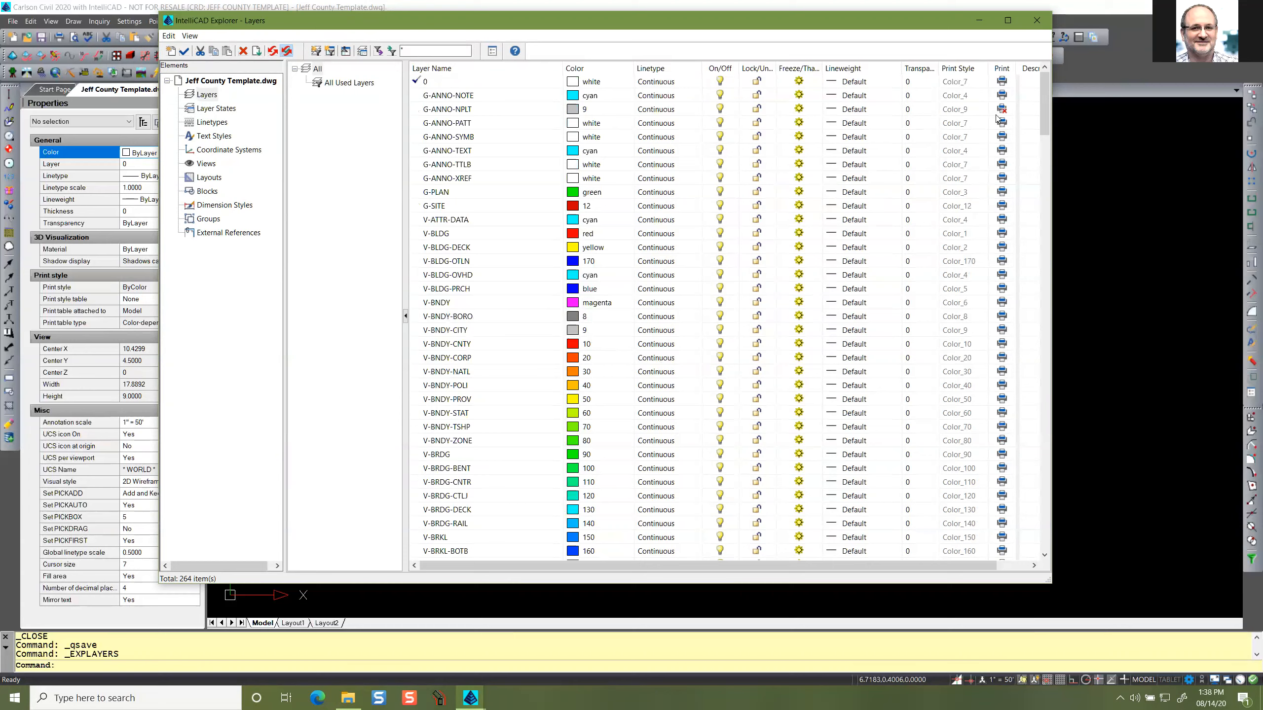
# Open the loadable linetypes of icad.lin for layer V-ROAD-CNTR and locate CENTER in an enlarged list.
pyautogui.moveTo(1046, 103); pyautogui.dragTo(1002, 427)
pyautogui.click(499, 262)
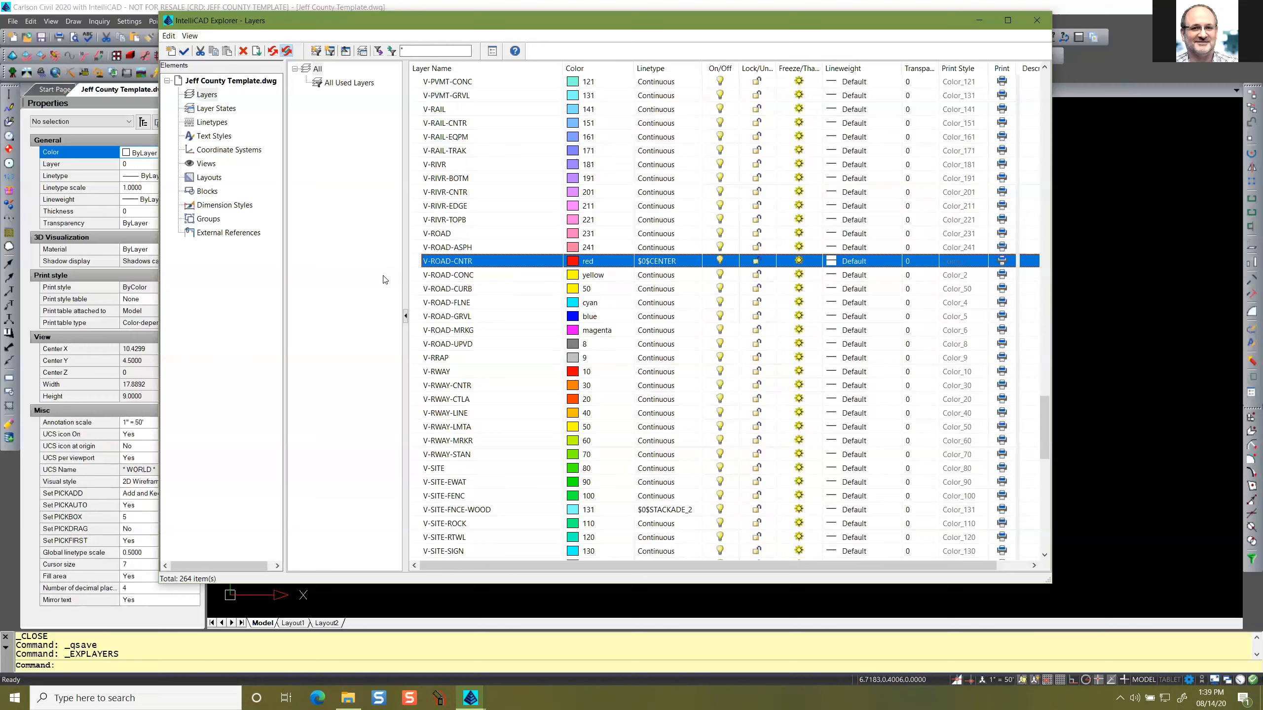
pyautogui.click(672, 263)
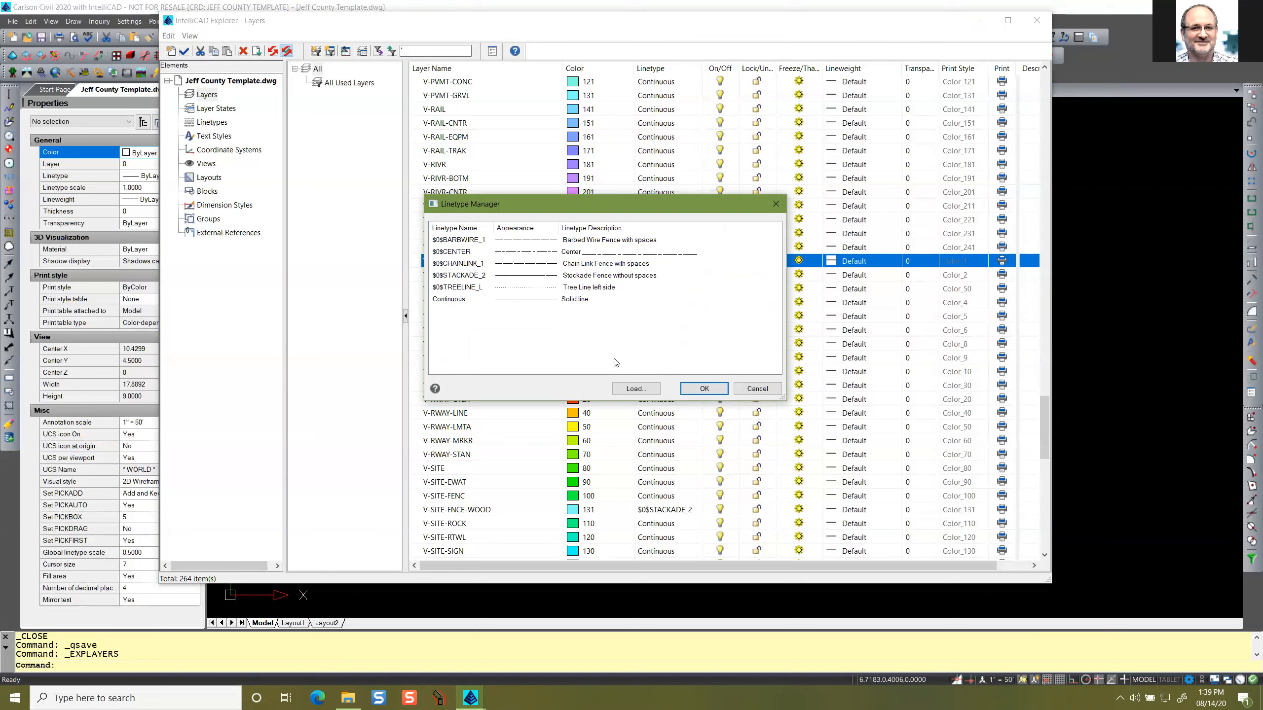
pyautogui.click(635, 388)
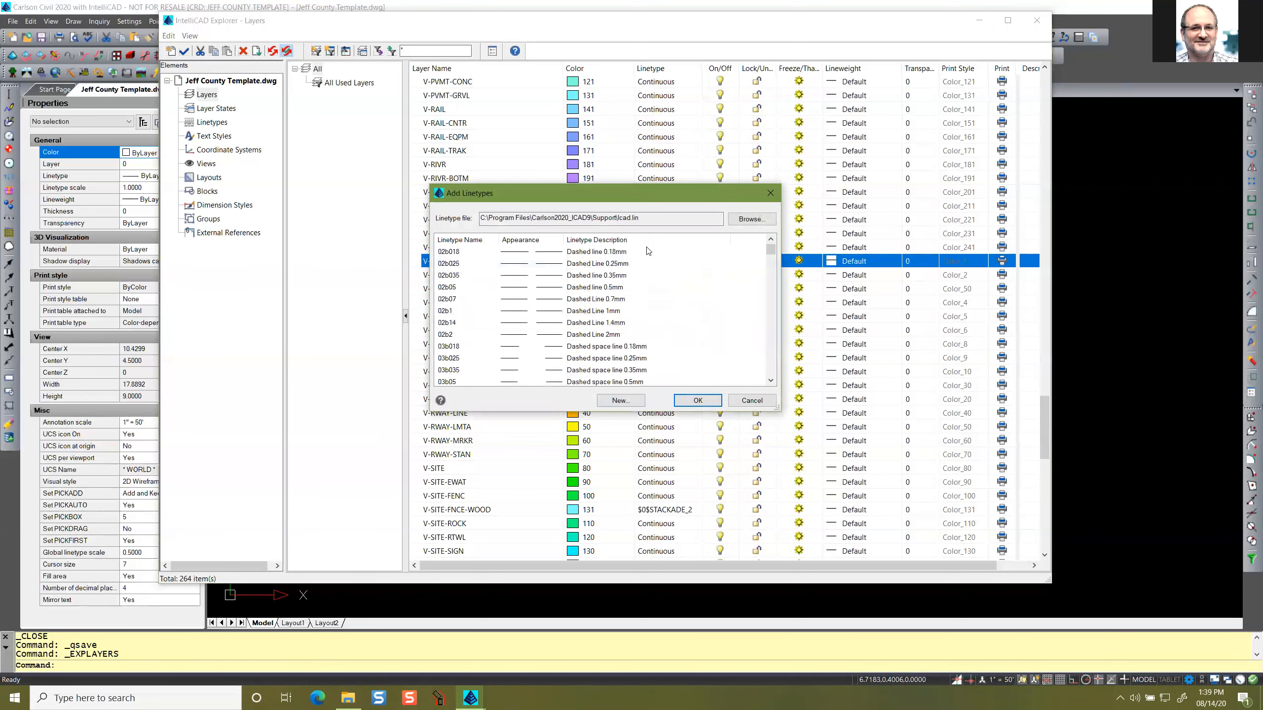
pyautogui.moveTo(638, 194); pyautogui.dragTo(531, 344)
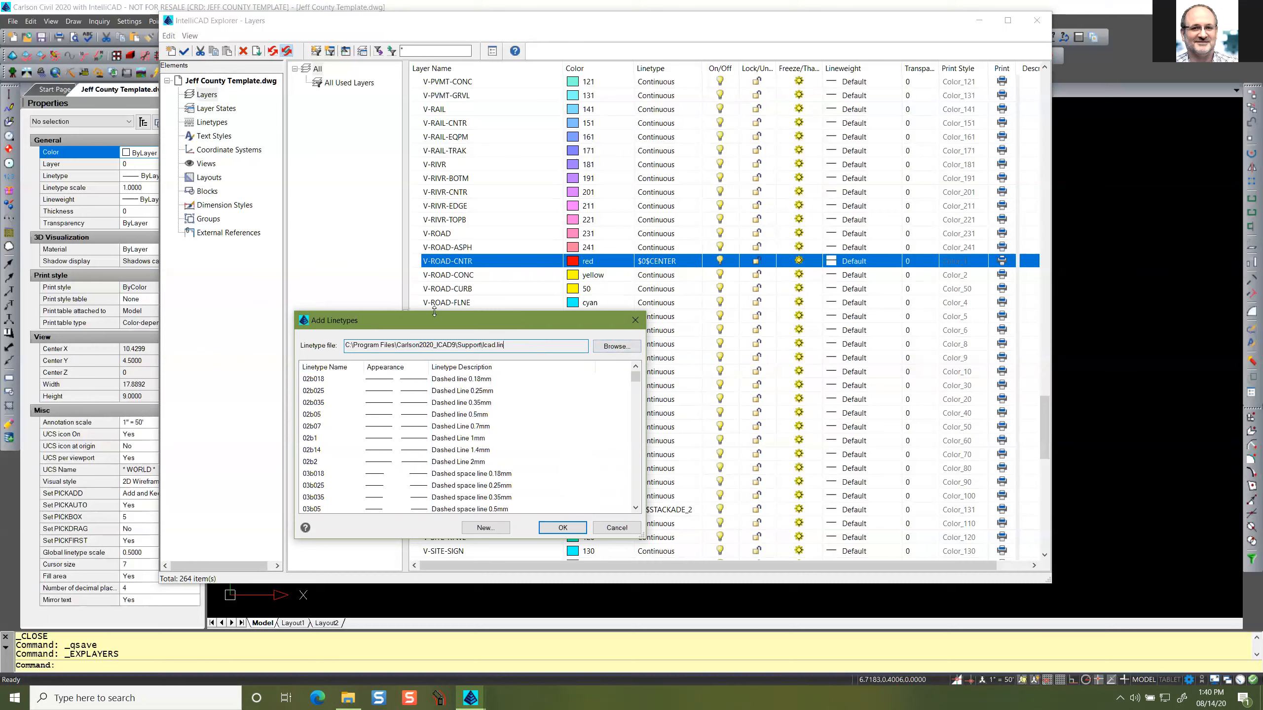
pyautogui.moveTo(437, 312); pyautogui.dragTo(398, 83)
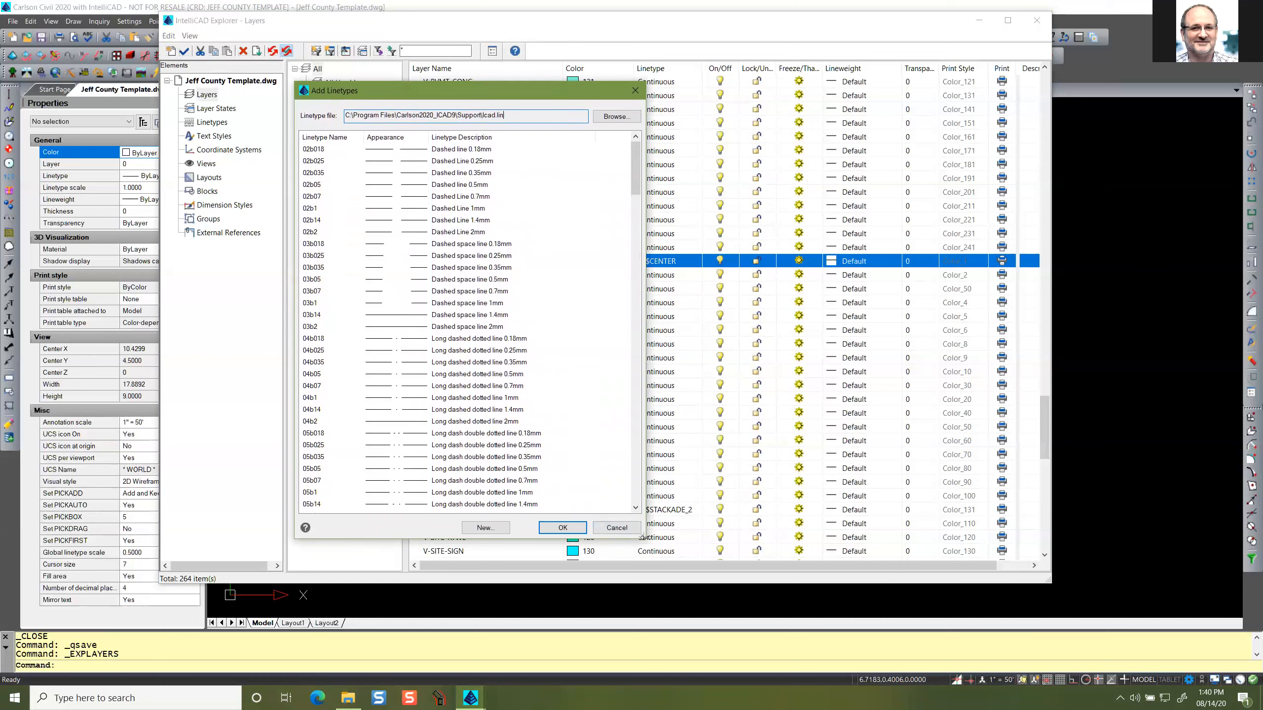
pyautogui.moveTo(643, 537); pyautogui.dragTo(656, 602)
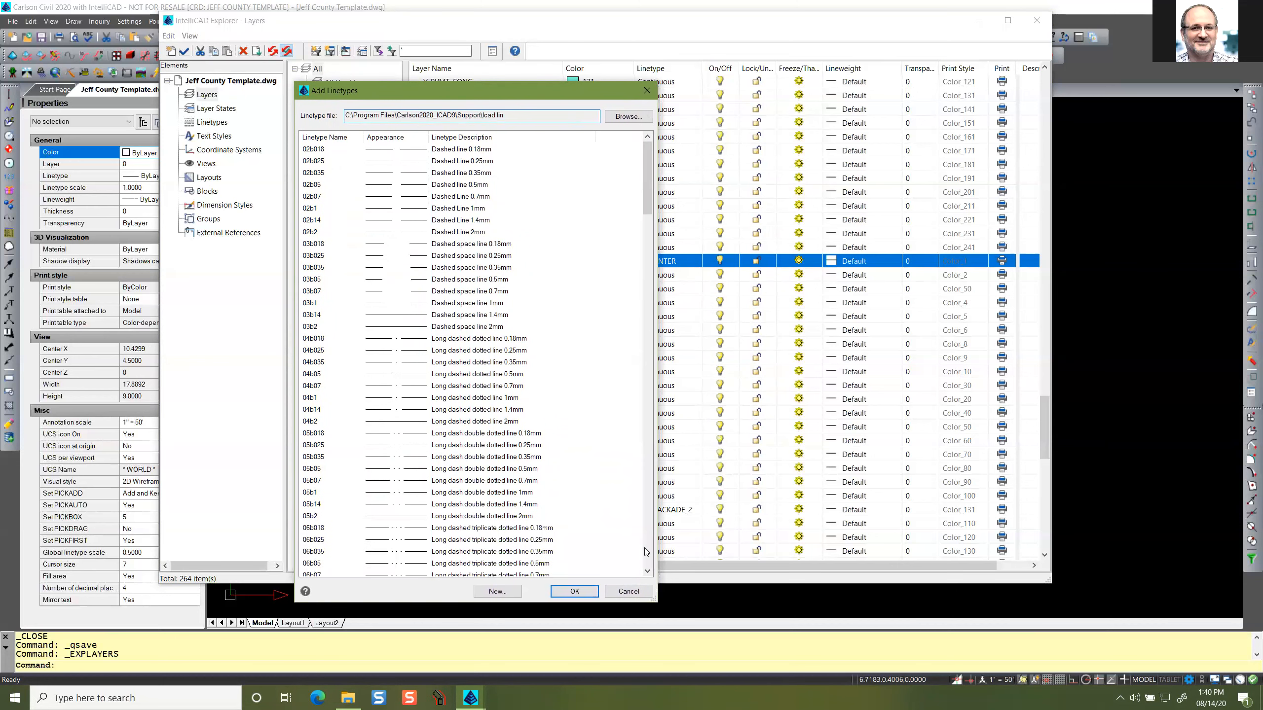
pyautogui.moveTo(647, 198); pyautogui.dragTo(597, 233)
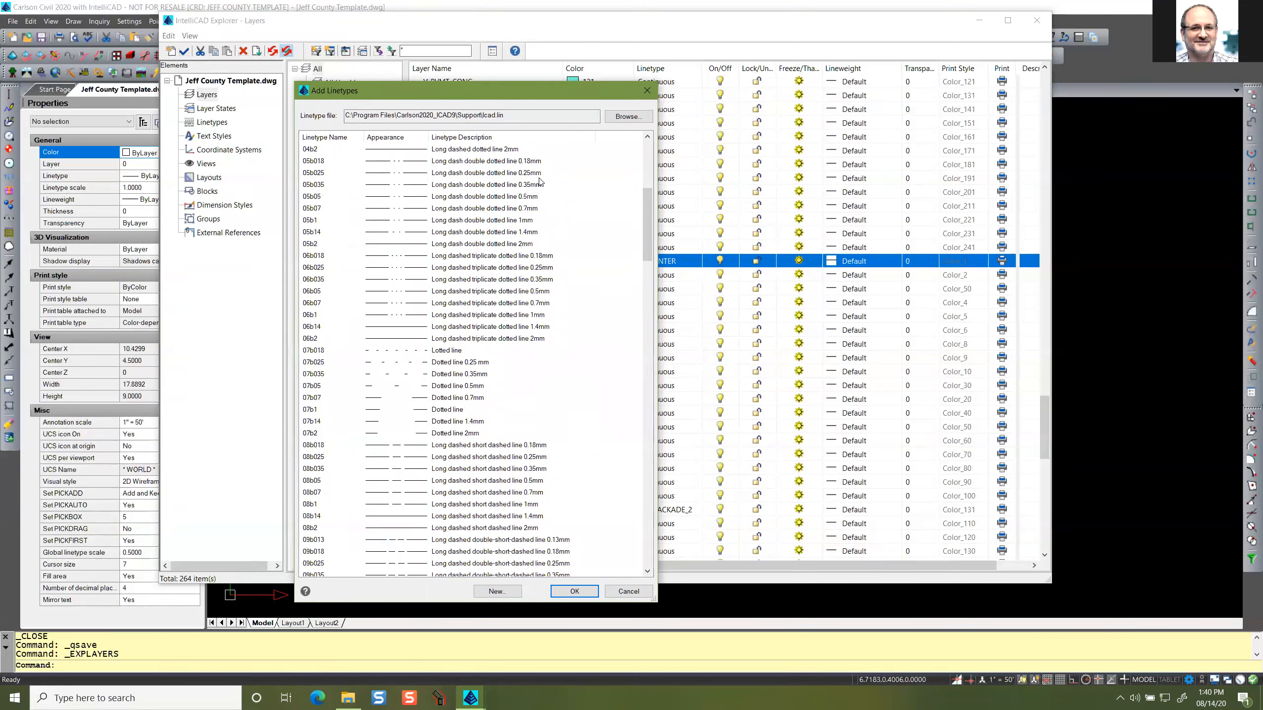
pyautogui.scroll(-20, 490, 304)
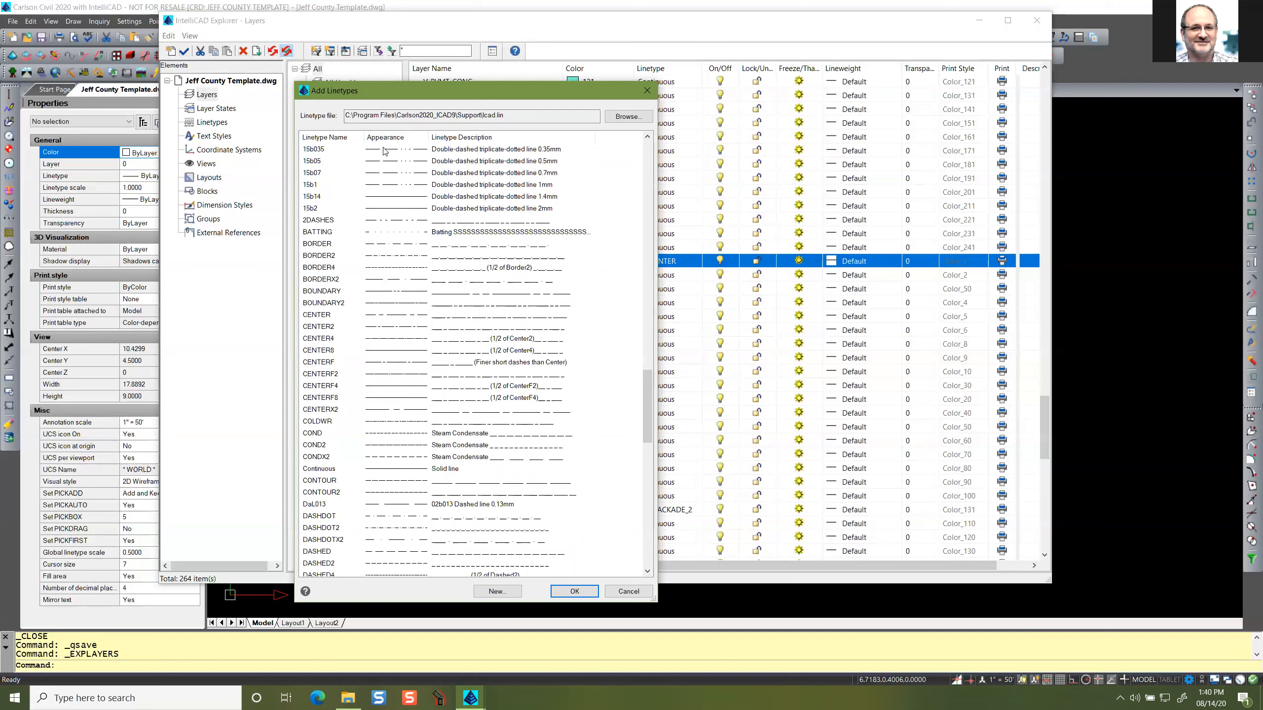
pyautogui.click(322, 314)
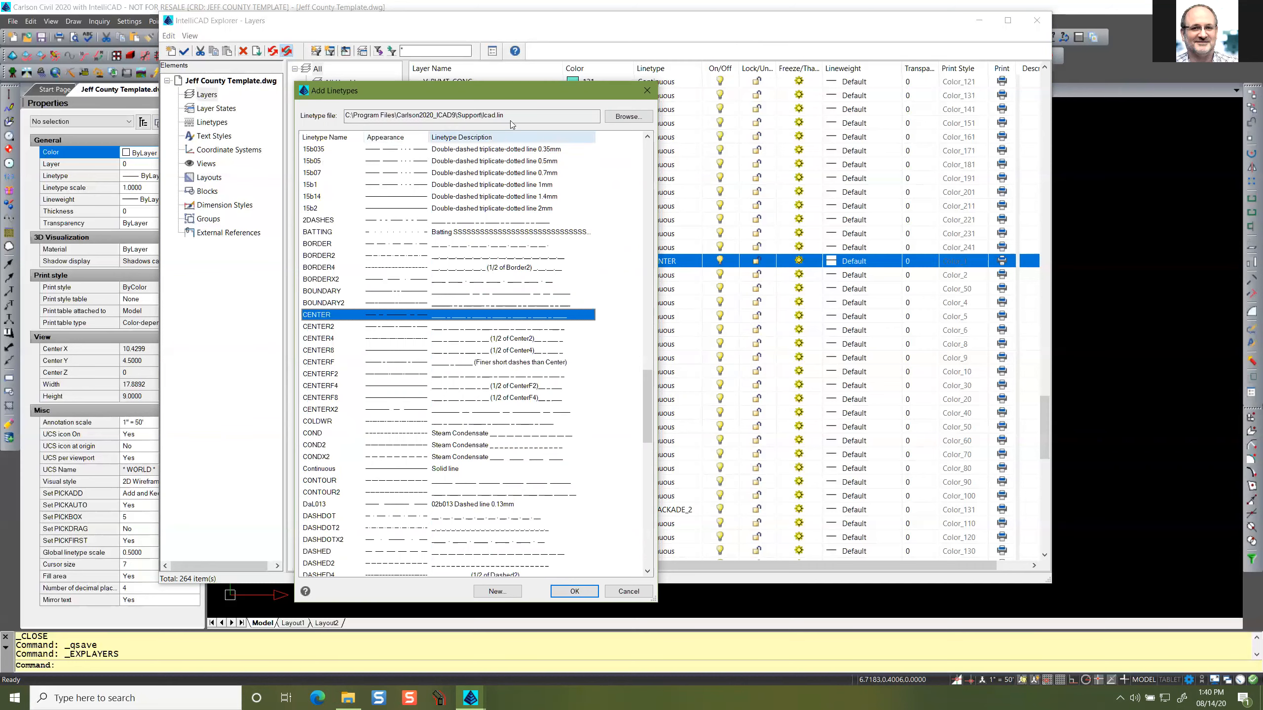
# Load all linetypes from icad.lin, 02b018 through ZIGZAG, into Jeff County Template.dwg.
pyautogui.moveTo(518, 91); pyautogui.dragTo(966, 137)
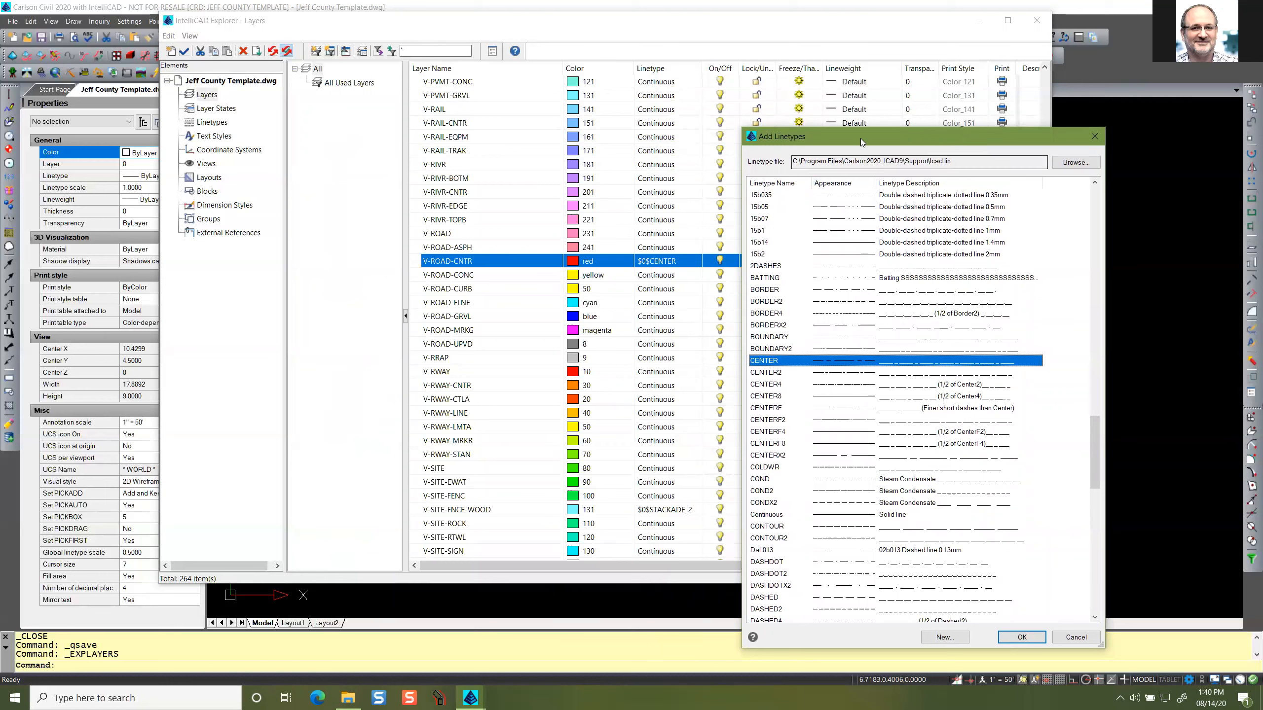
pyautogui.moveTo(857, 132); pyautogui.dragTo(859, 93)
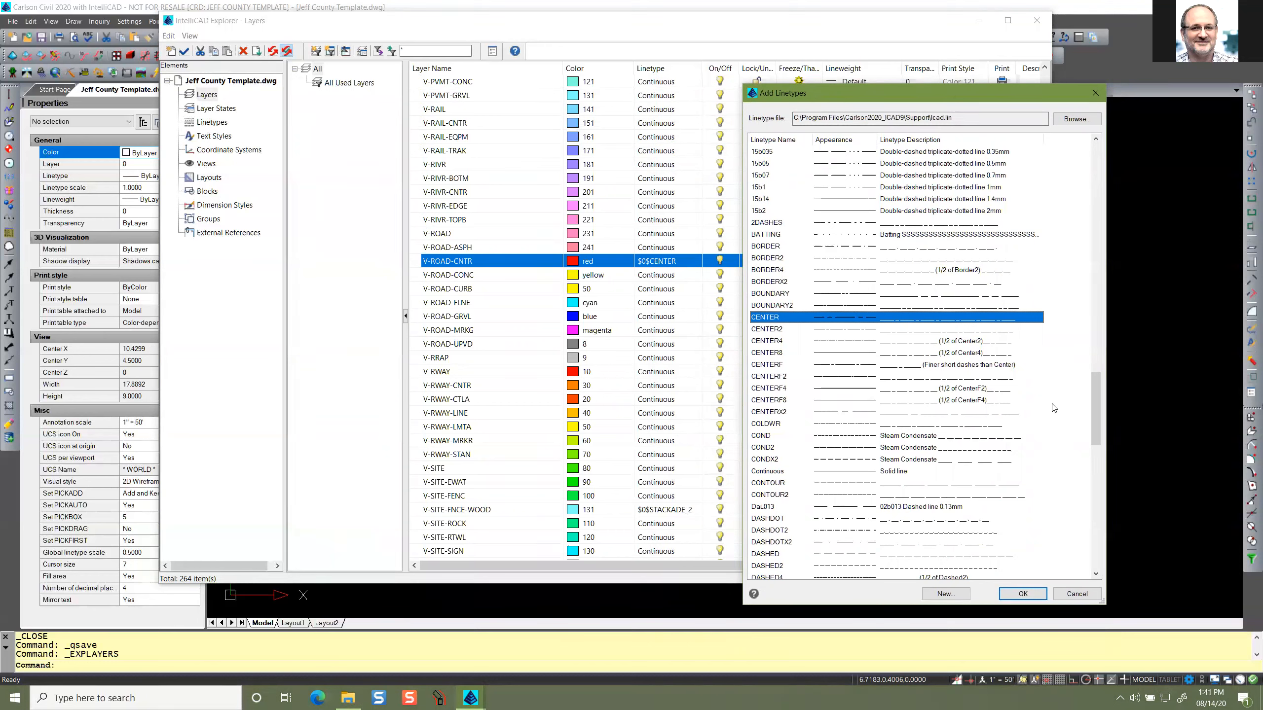
pyautogui.moveTo(1098, 420); pyautogui.dragTo(1096, 192)
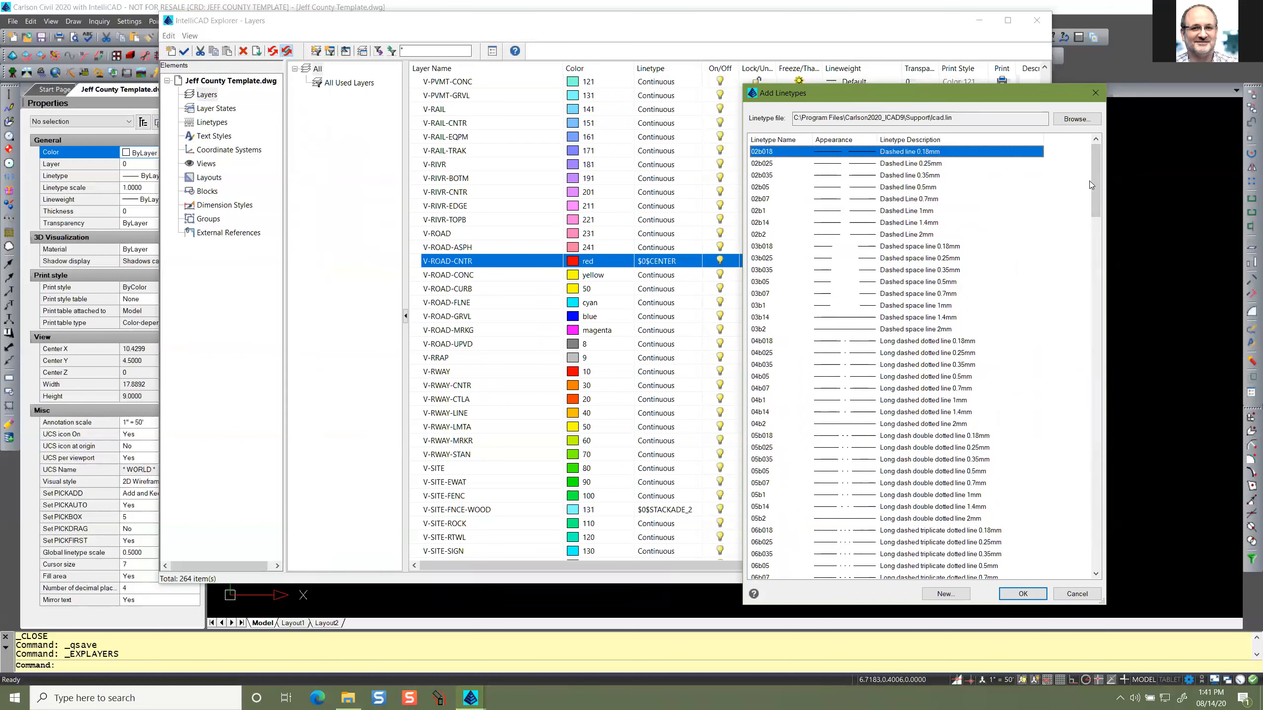
pyautogui.moveTo(1097, 171); pyautogui.dragTo(1093, 519)
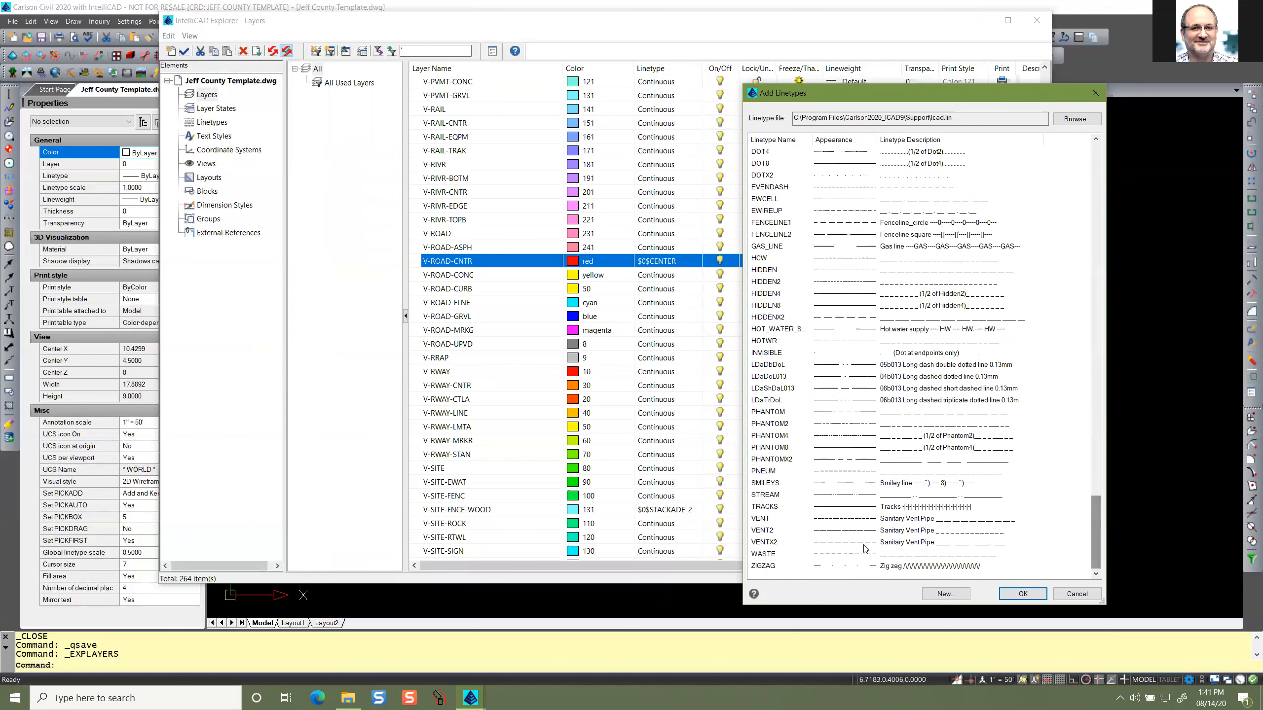
pyautogui.keyDown('shift'); pyautogui.click(772, 567); pyautogui.keyUp('shift')
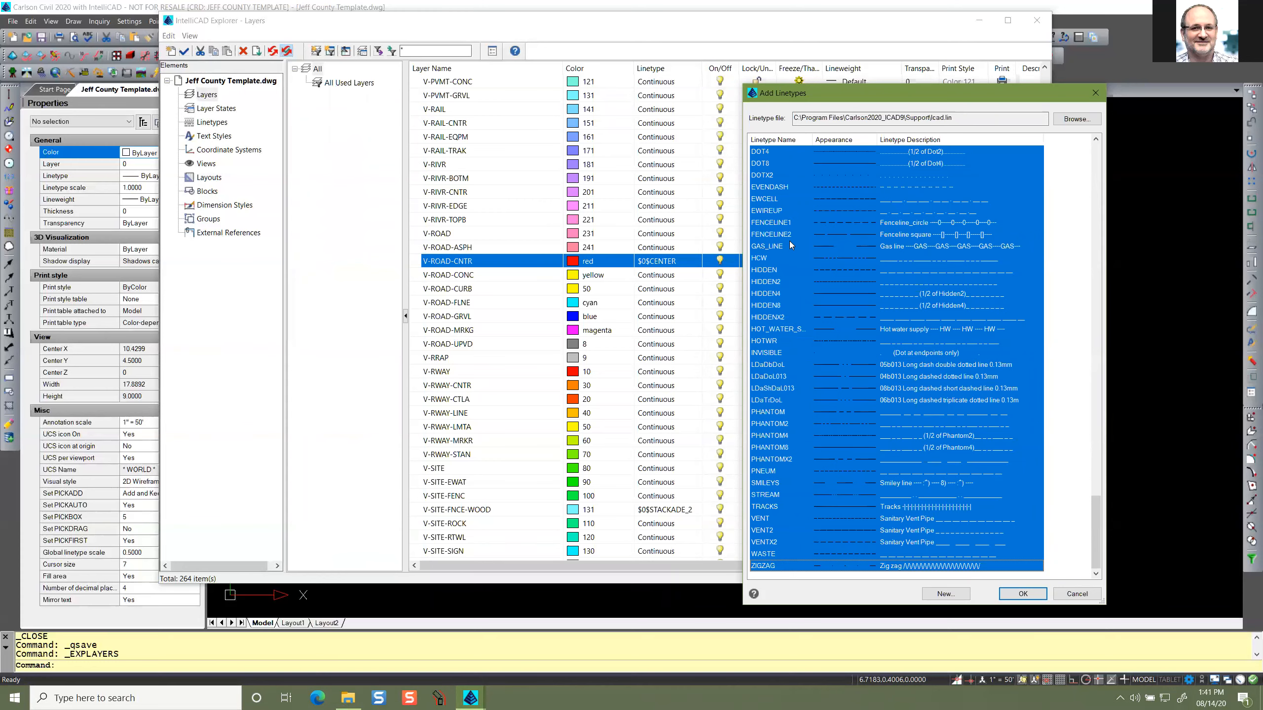
pyautogui.click(1023, 594)
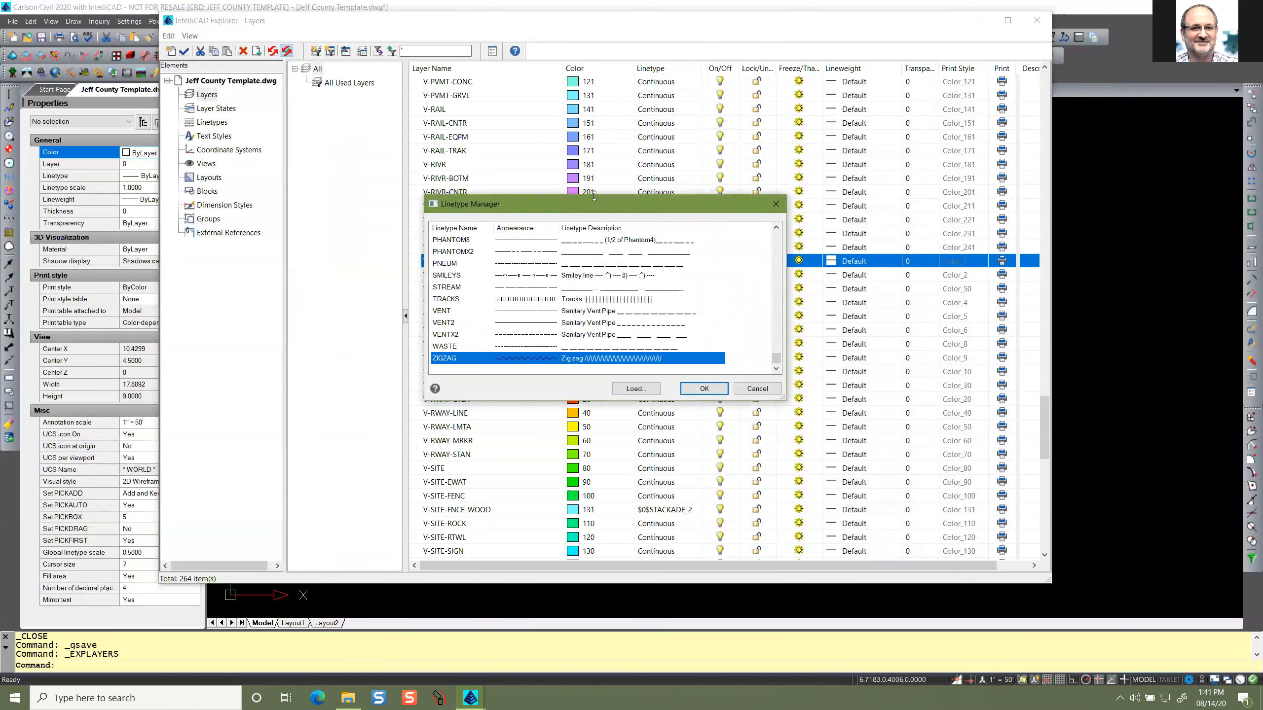
# Assign the standard CENTER linetype to layer V-ROAD-CNTR in place of $0$CENTER.
pyautogui.moveTo(594, 197); pyautogui.dragTo(594, 2)
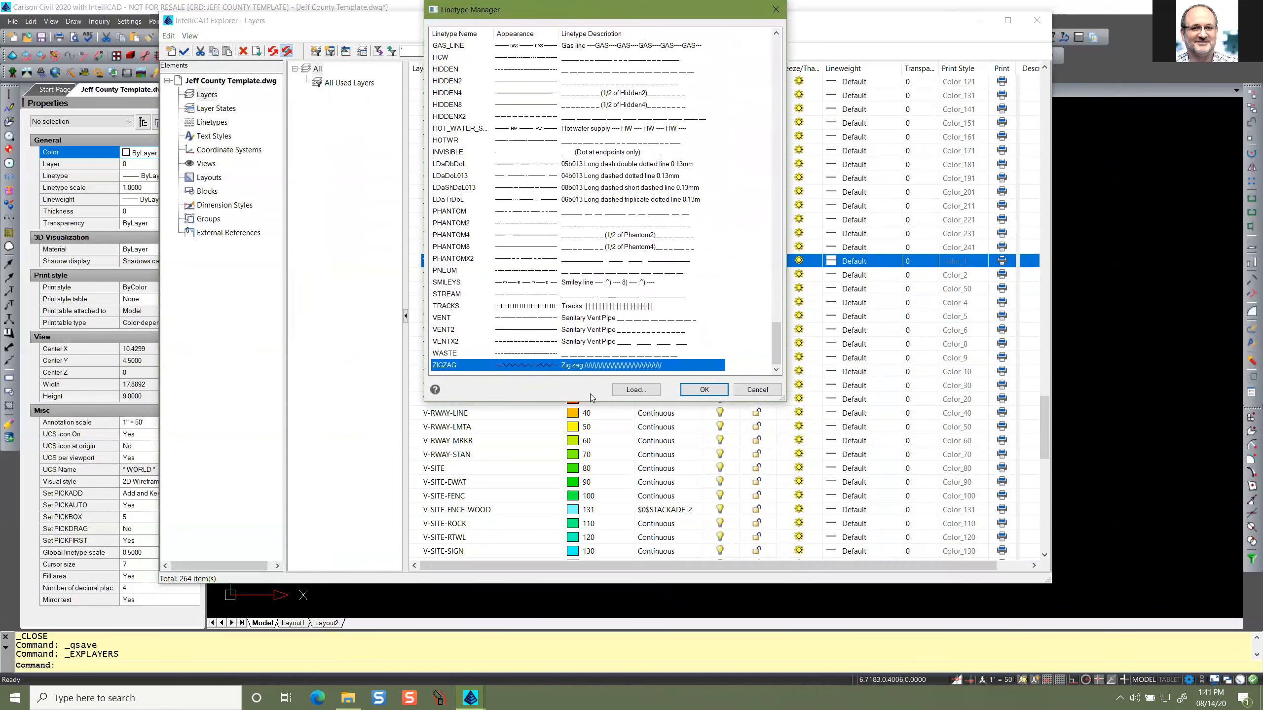
pyautogui.moveTo(591, 401); pyautogui.dragTo(596, 593)
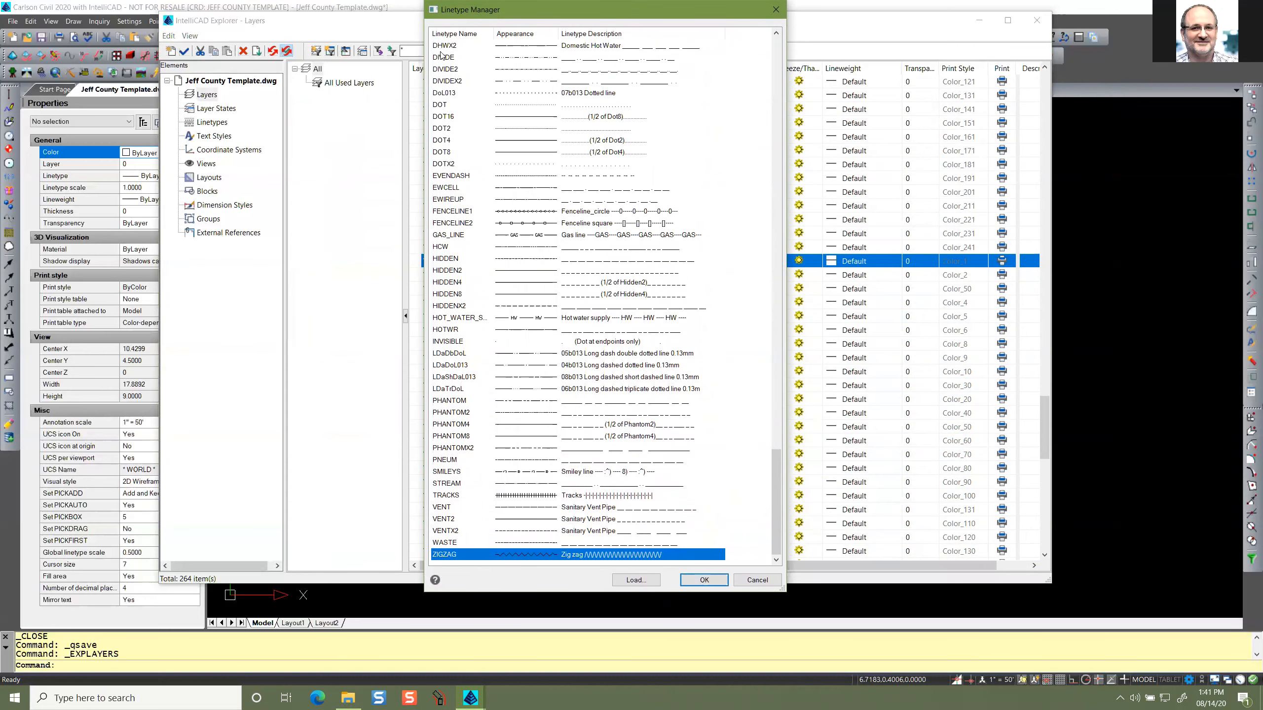
pyautogui.moveTo(737, 13); pyautogui.dragTo(497, 50)
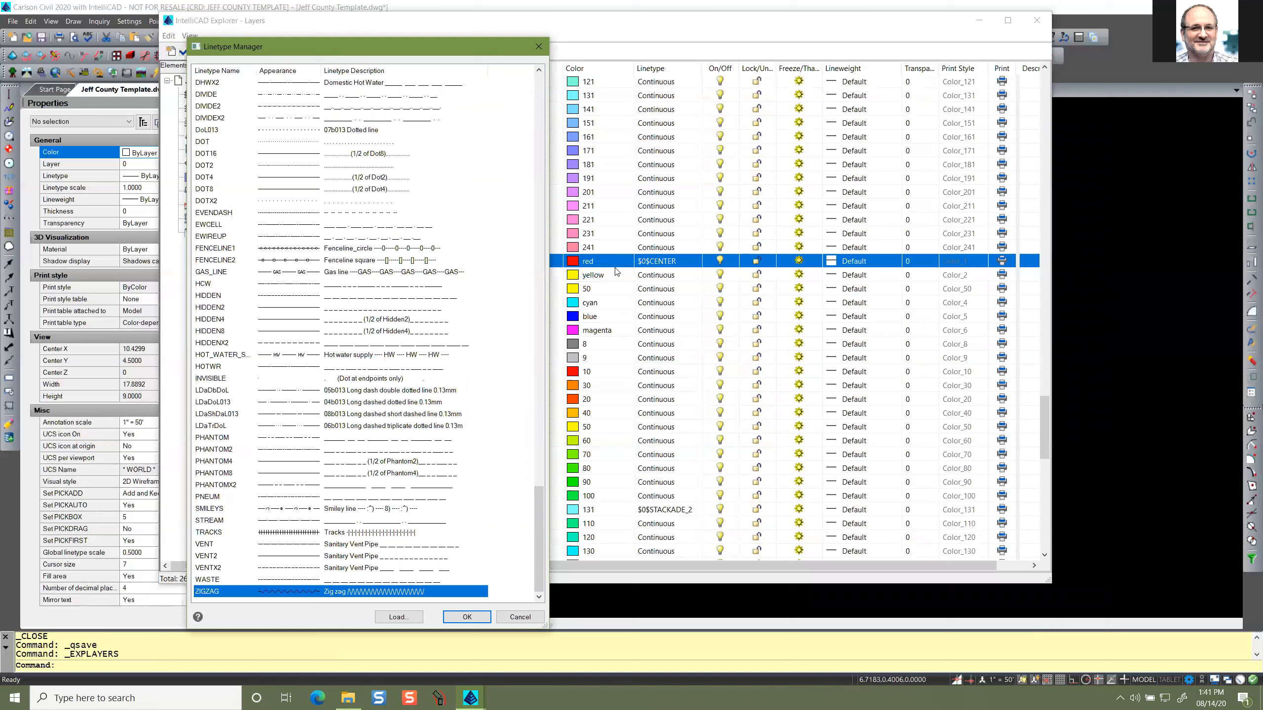
pyautogui.moveTo(539, 500); pyautogui.dragTo(526, 310)
pyautogui.scroll(-9, 413, 350)
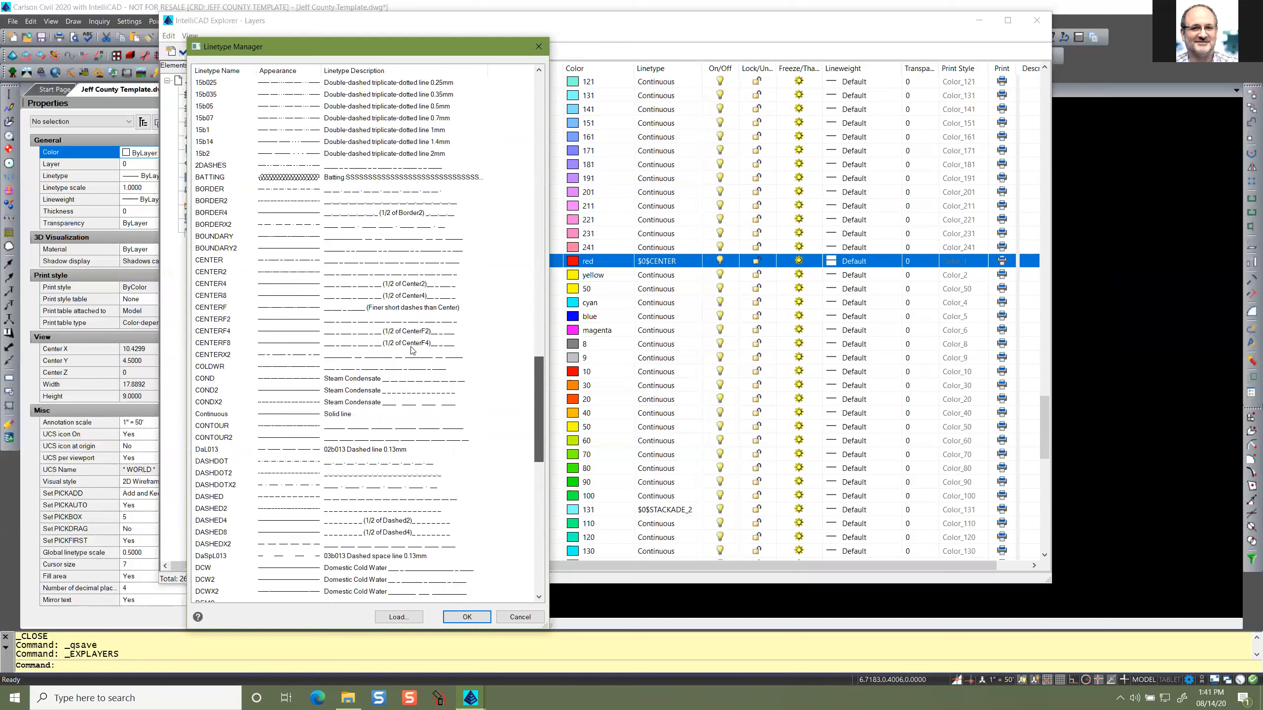
pyautogui.click(224, 261)
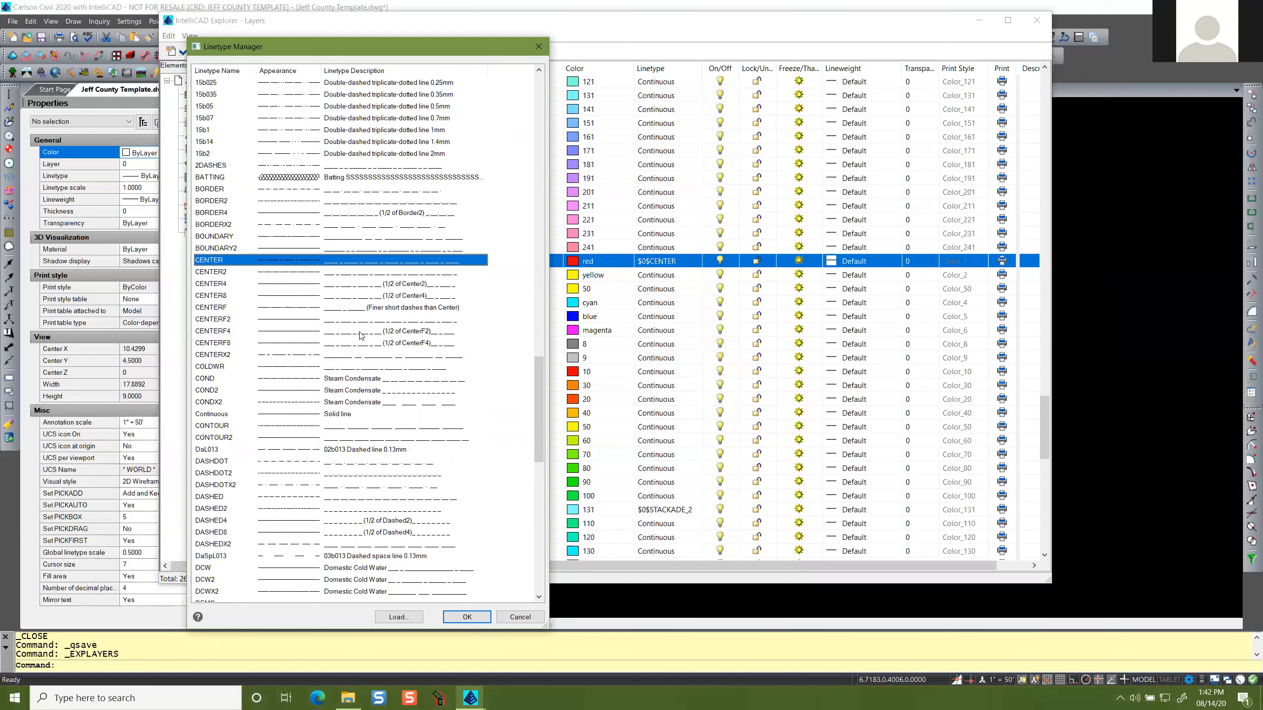
pyautogui.moveTo(542, 428); pyautogui.dragTo(539, 141)
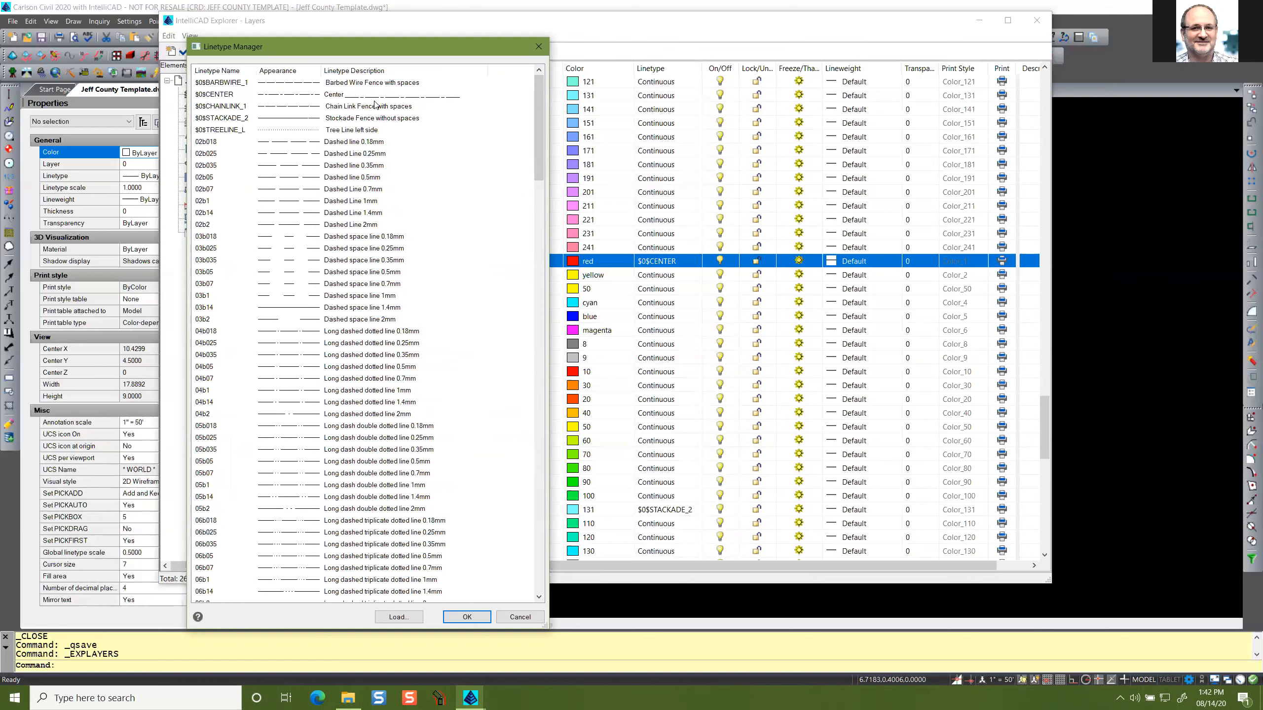
pyautogui.moveTo(537, 118); pyautogui.dragTo(486, 398)
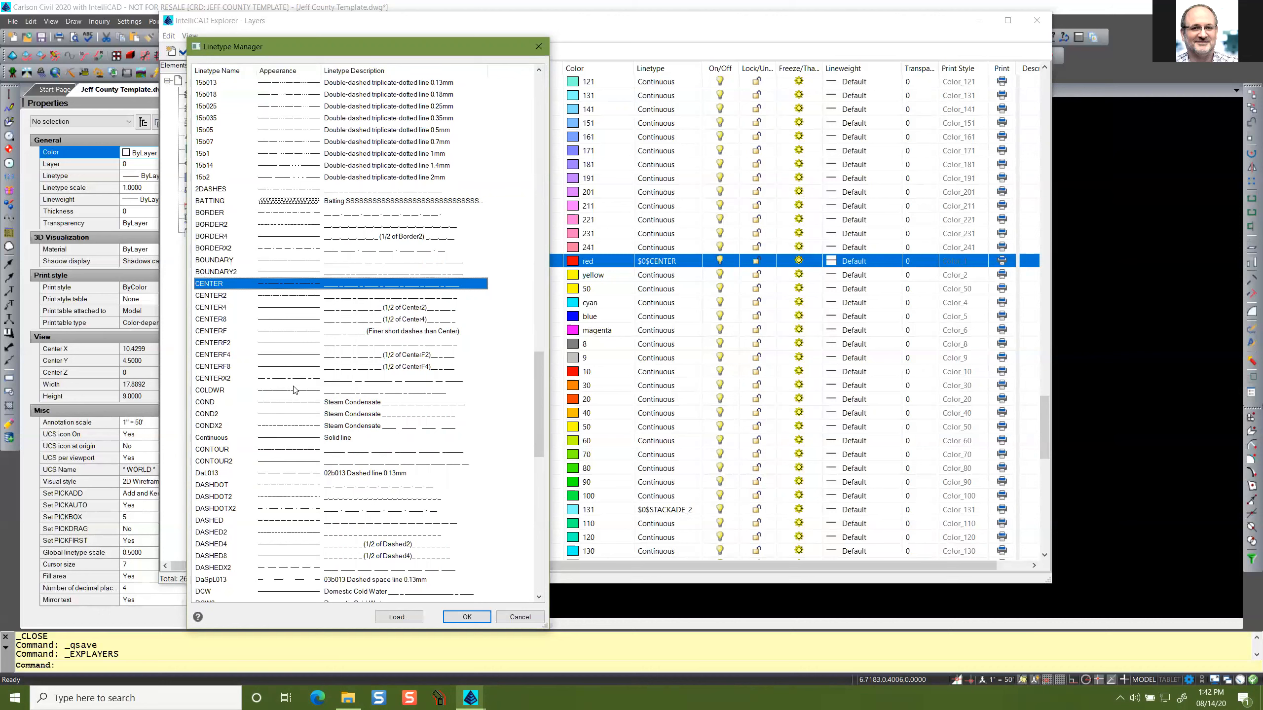
pyautogui.click(467, 617)
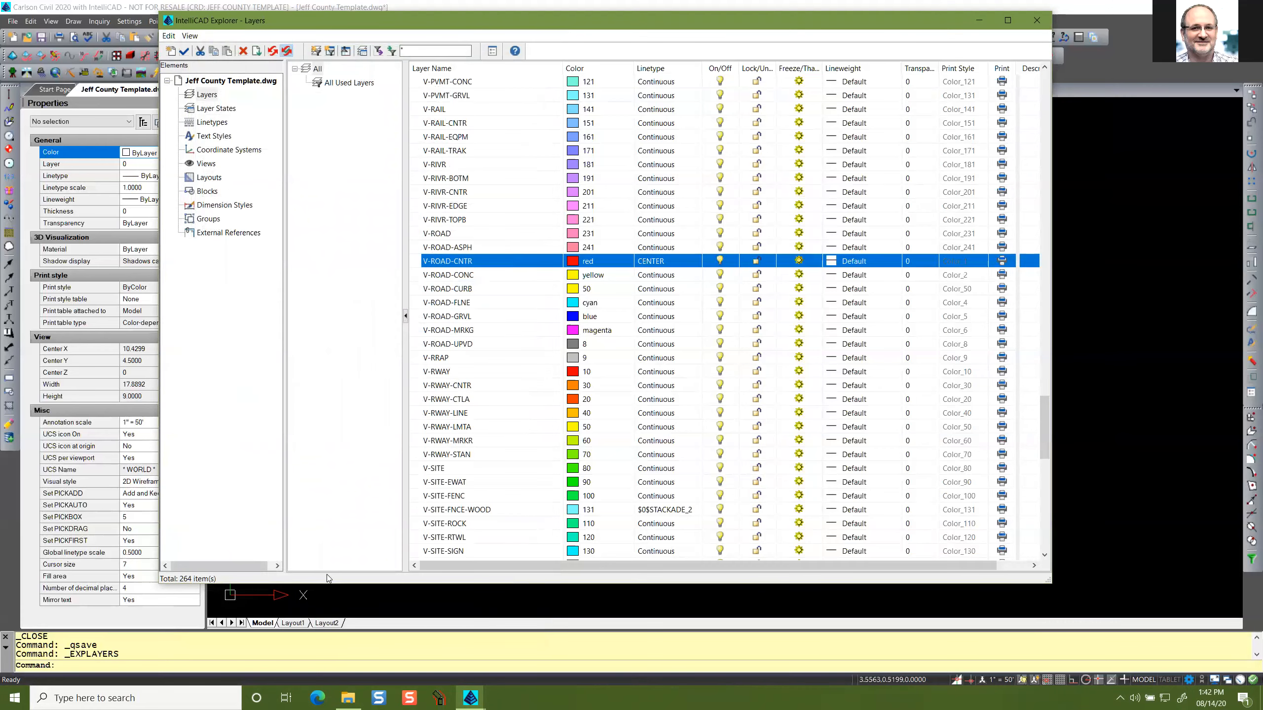
# Recheck layer V-ROAD-CNTR's linetype choices around CENTER, leaving the dialog without changing the assignment.
pyautogui.scroll(-4, 478, 429)
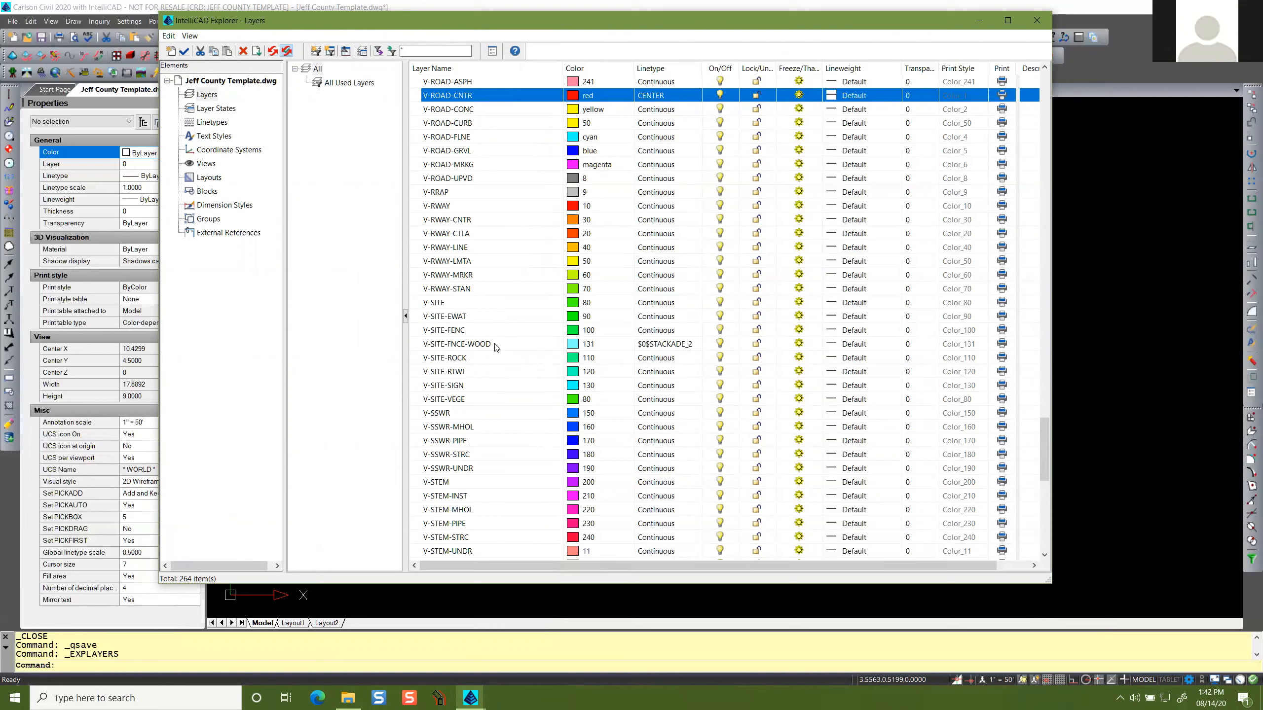
pyautogui.scroll(9, 495, 348)
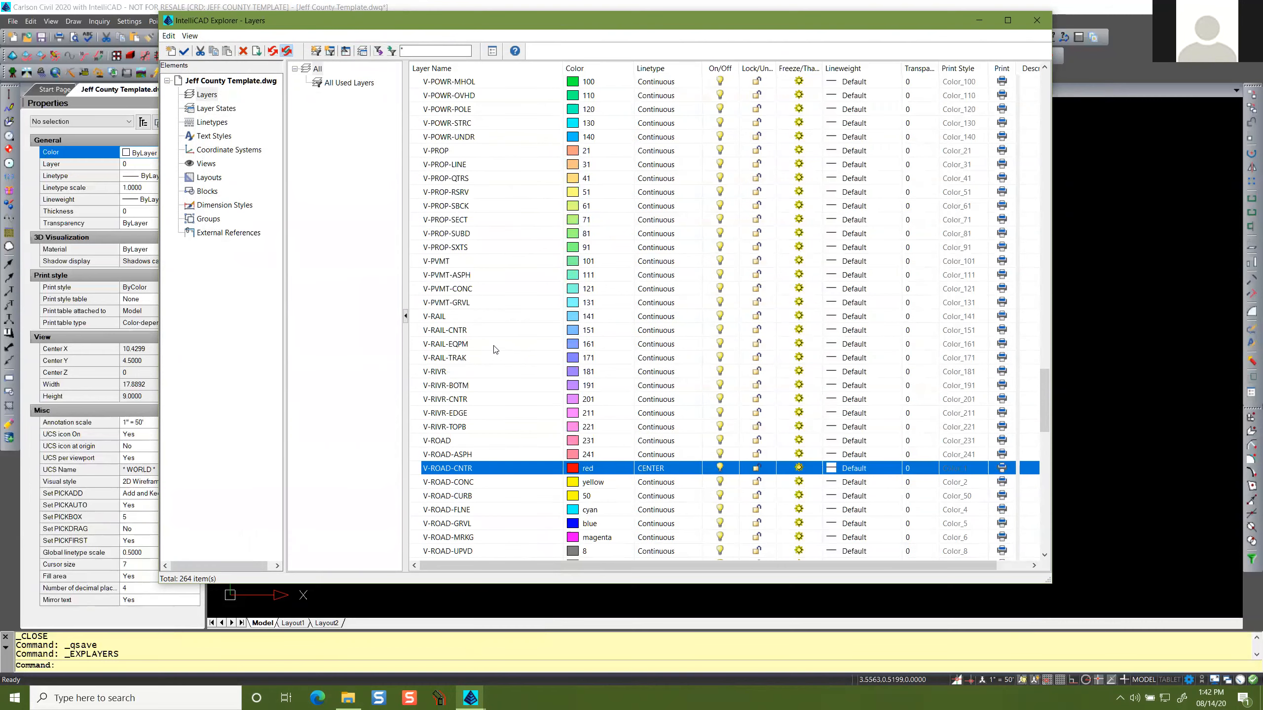
pyautogui.click(659, 470)
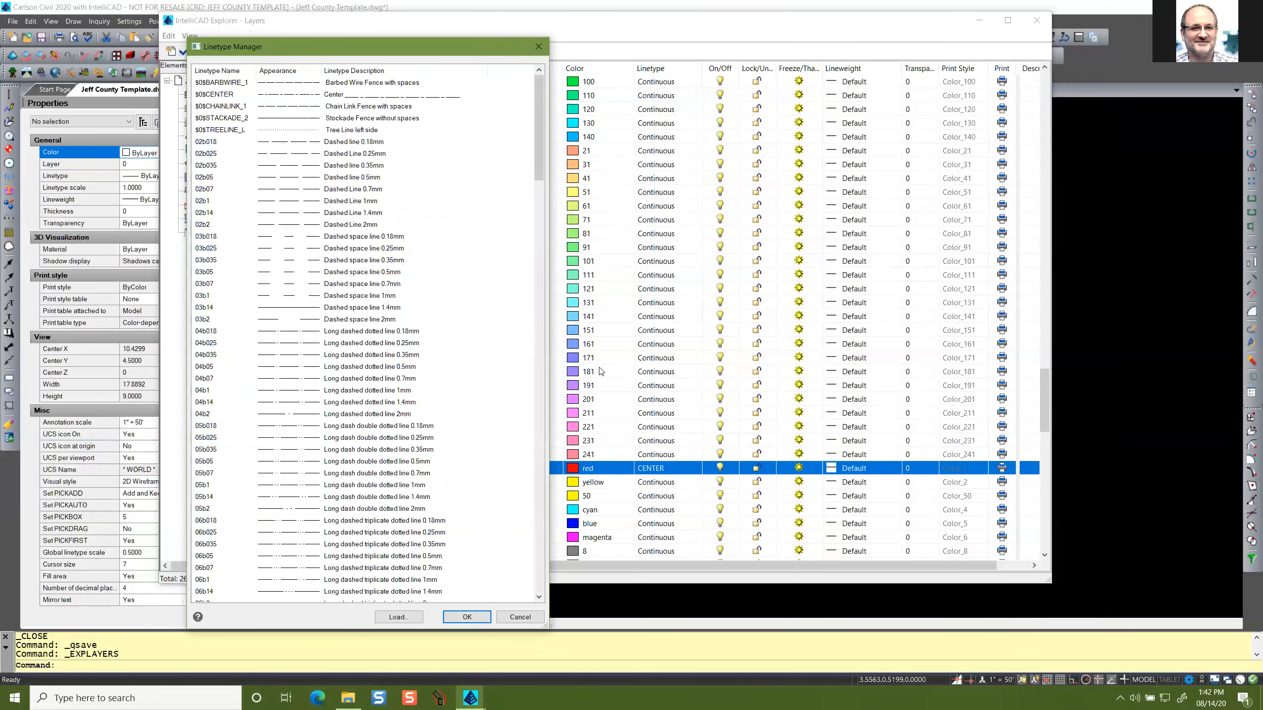
pyautogui.moveTo(538, 122); pyautogui.dragTo(515, 415)
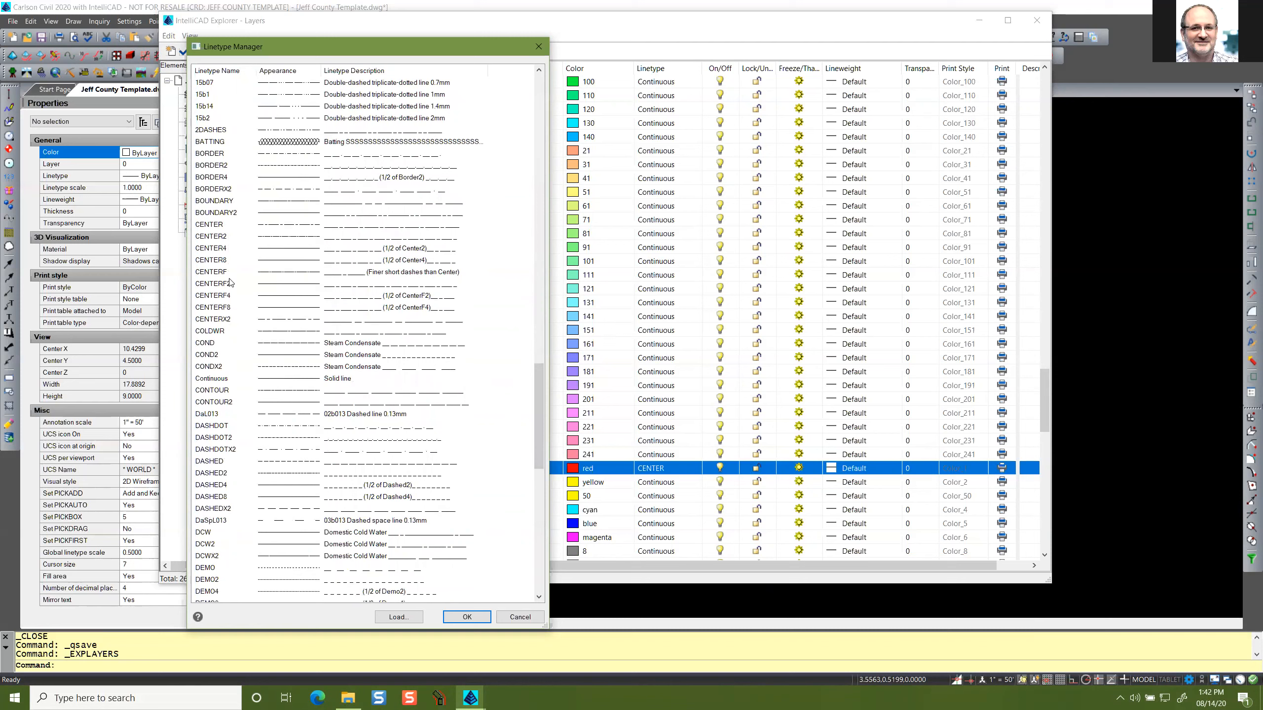
pyautogui.click(224, 225)
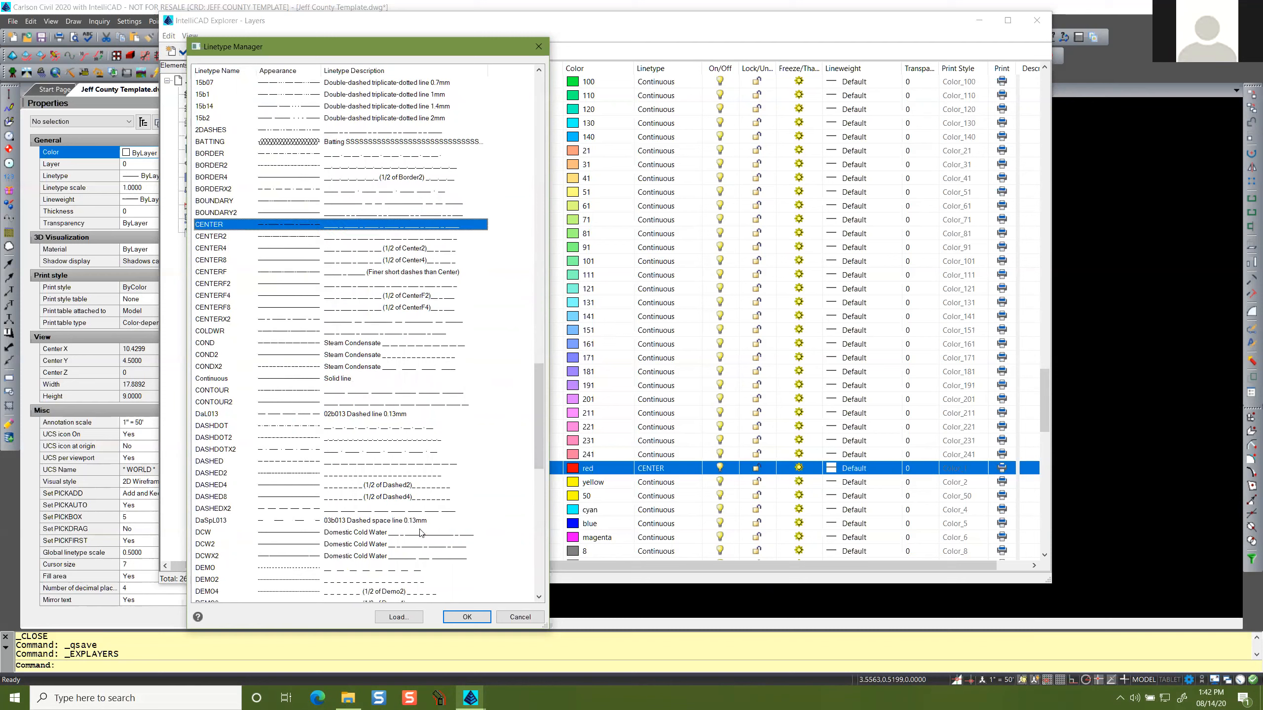
pyautogui.click(515, 616)
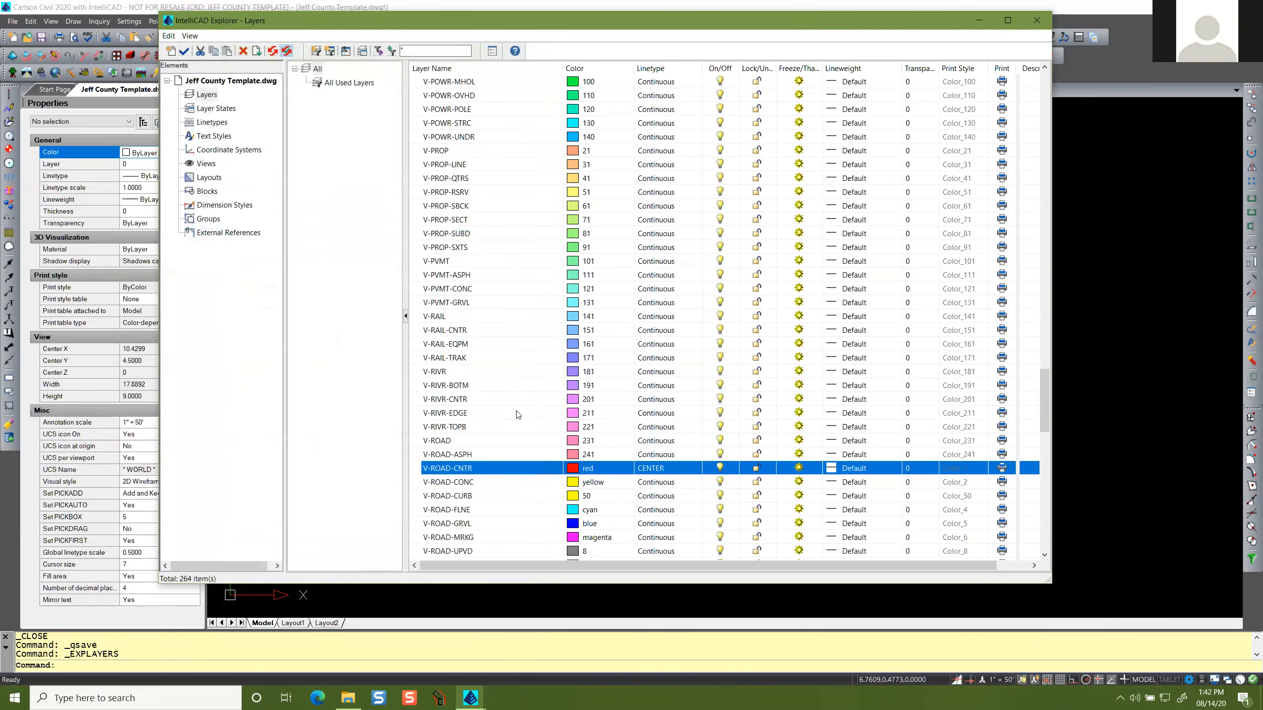
# Open the linetype choices for layer V-SITE-FNCE-WOOD and compare FENCELINE1 and FENCELINE2 as replacements for $0$STACKADE_2.
pyautogui.scroll(-7, 517, 415)
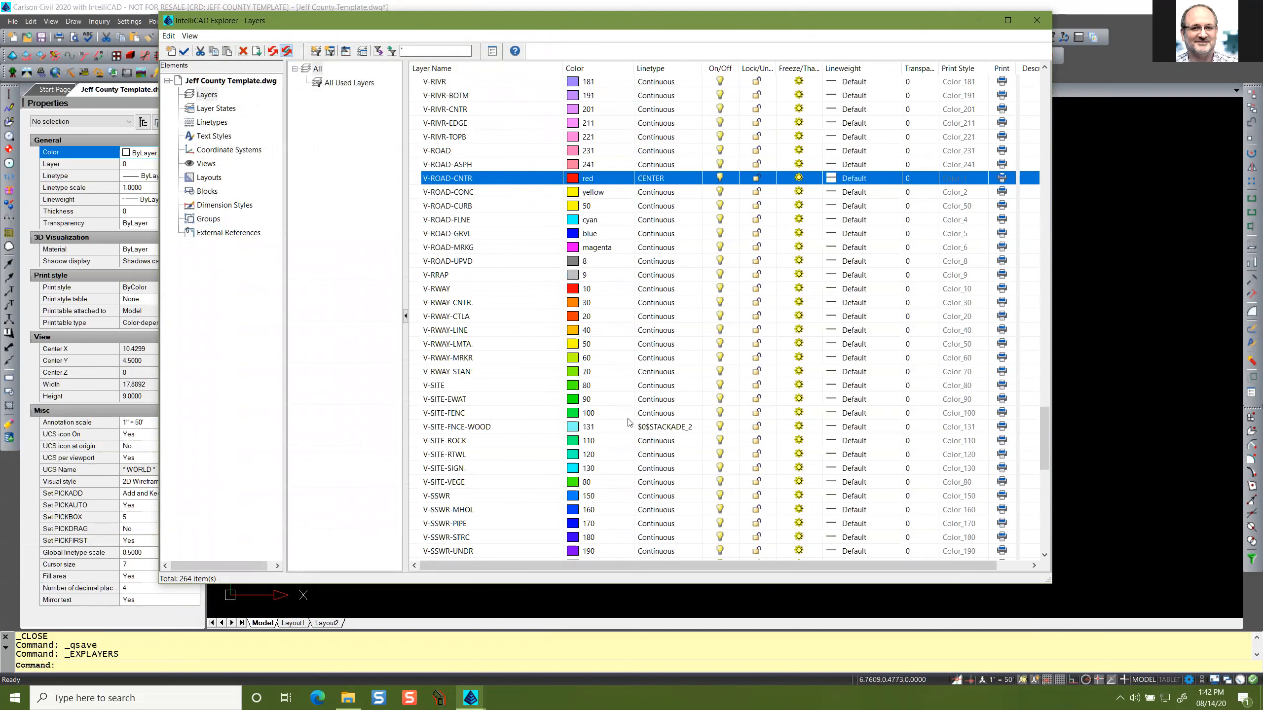
pyautogui.click(463, 427)
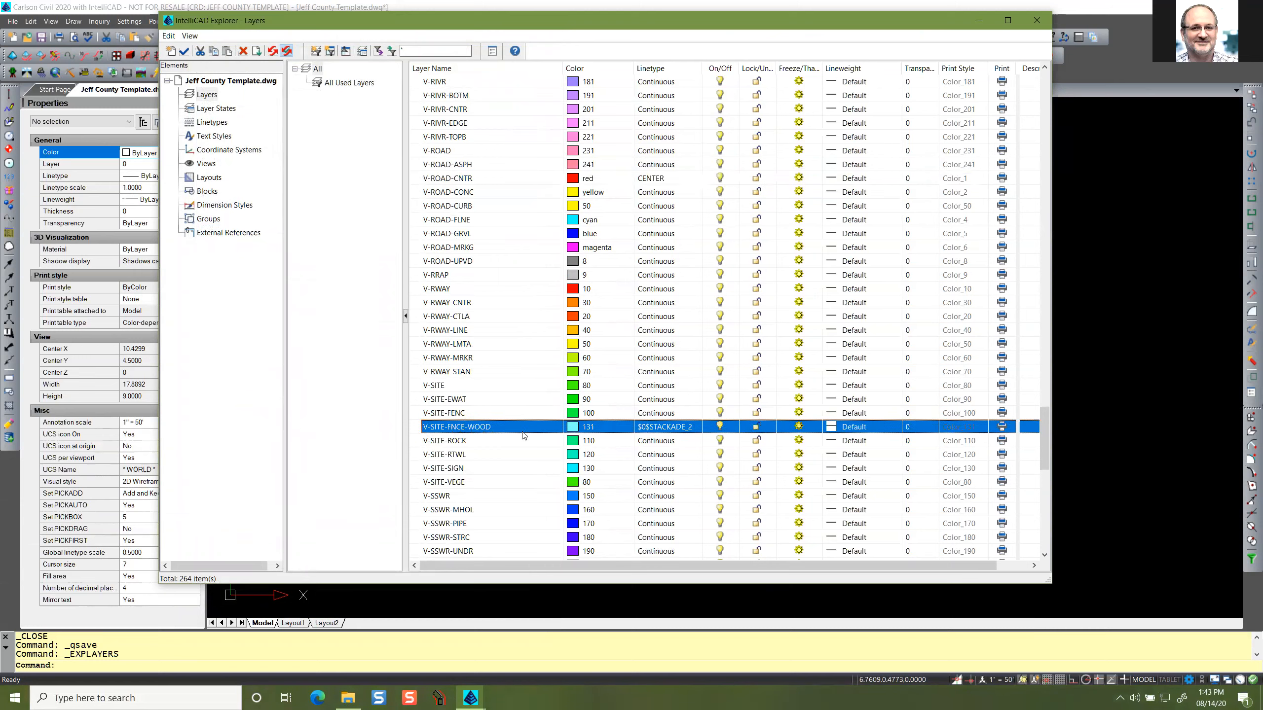
pyautogui.click(672, 429)
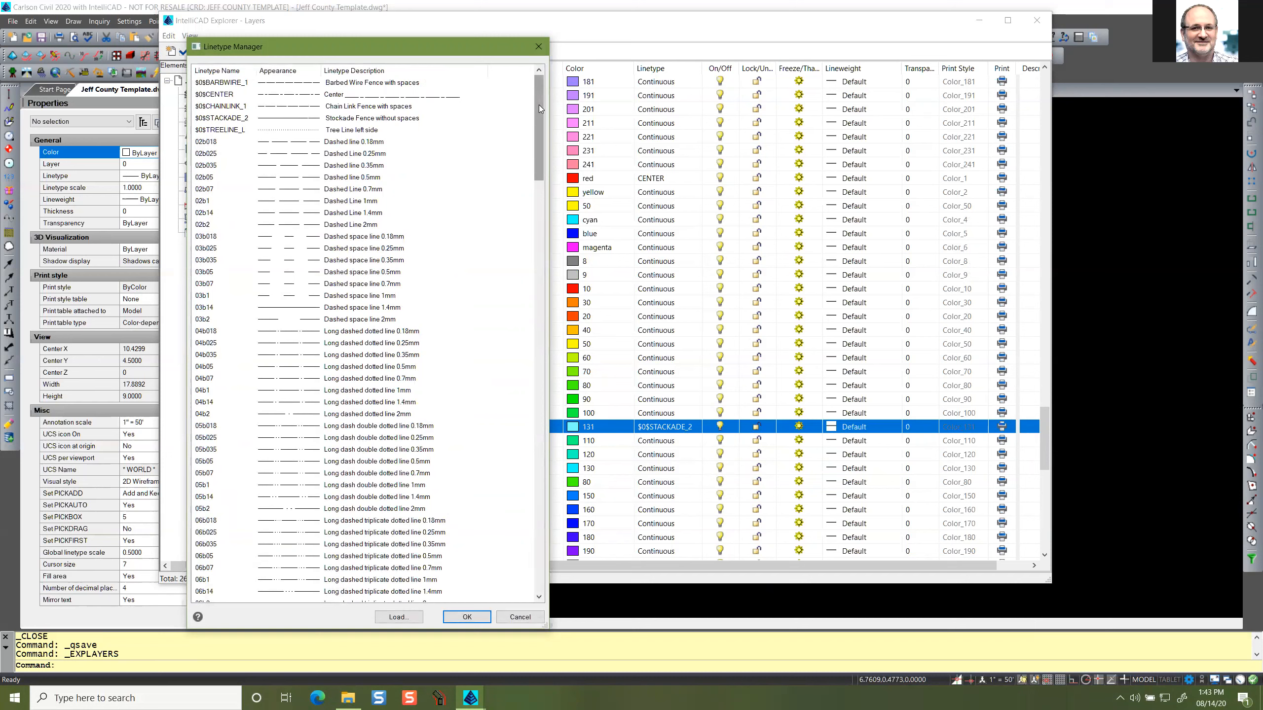
pyautogui.moveTo(539, 108); pyautogui.dragTo(487, 534)
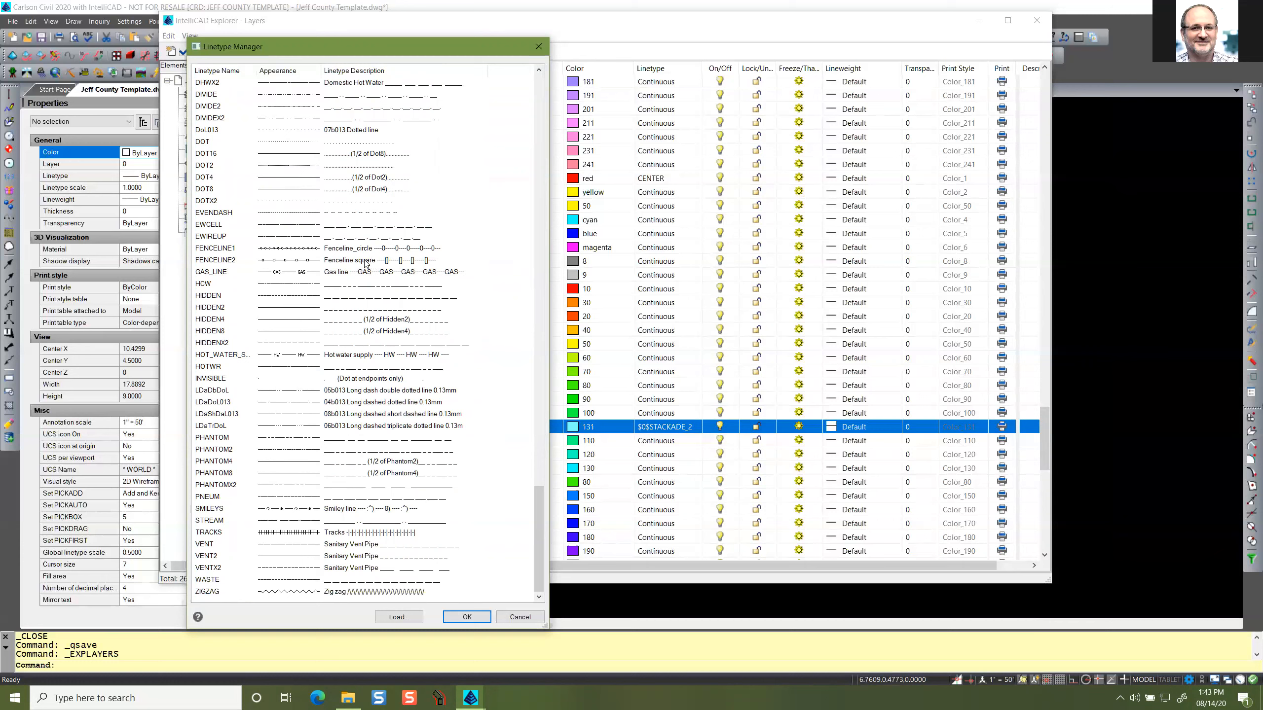
pyautogui.click(223, 251)
pyautogui.click(220, 260)
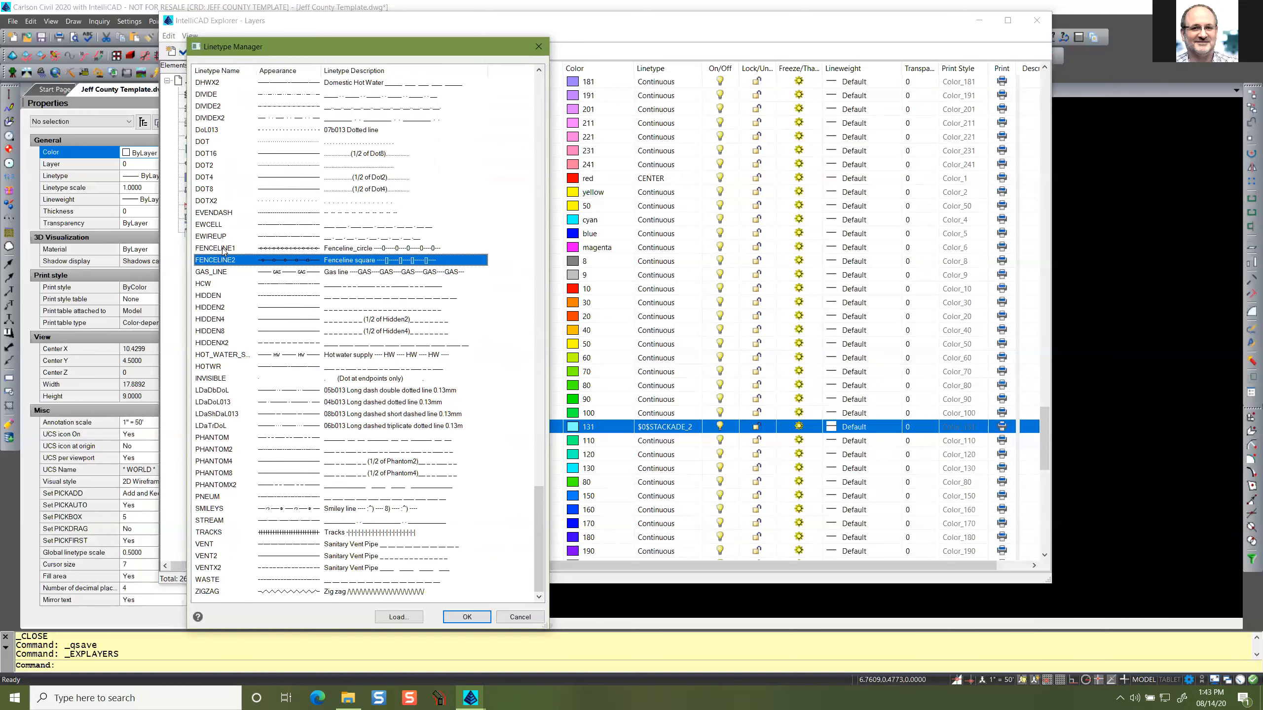
pyautogui.click(223, 250)
pyautogui.click(216, 260)
# Examine the loaded linetypes from $0$BARBWIRE_1 down to the FENCELINE entries for a standard equivalent of the stockade fence.
pyautogui.scroll(4, 232, 296)
pyautogui.scroll(13, 232, 298)
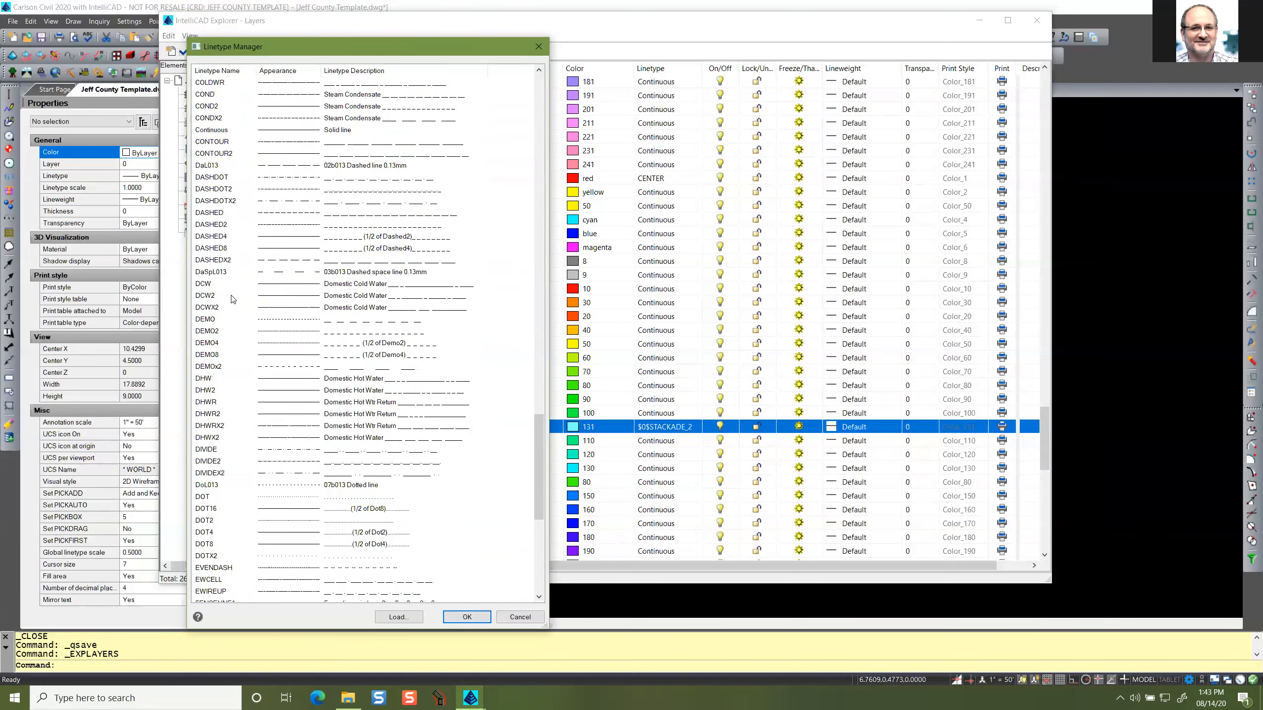
pyautogui.scroll(20, 231, 299)
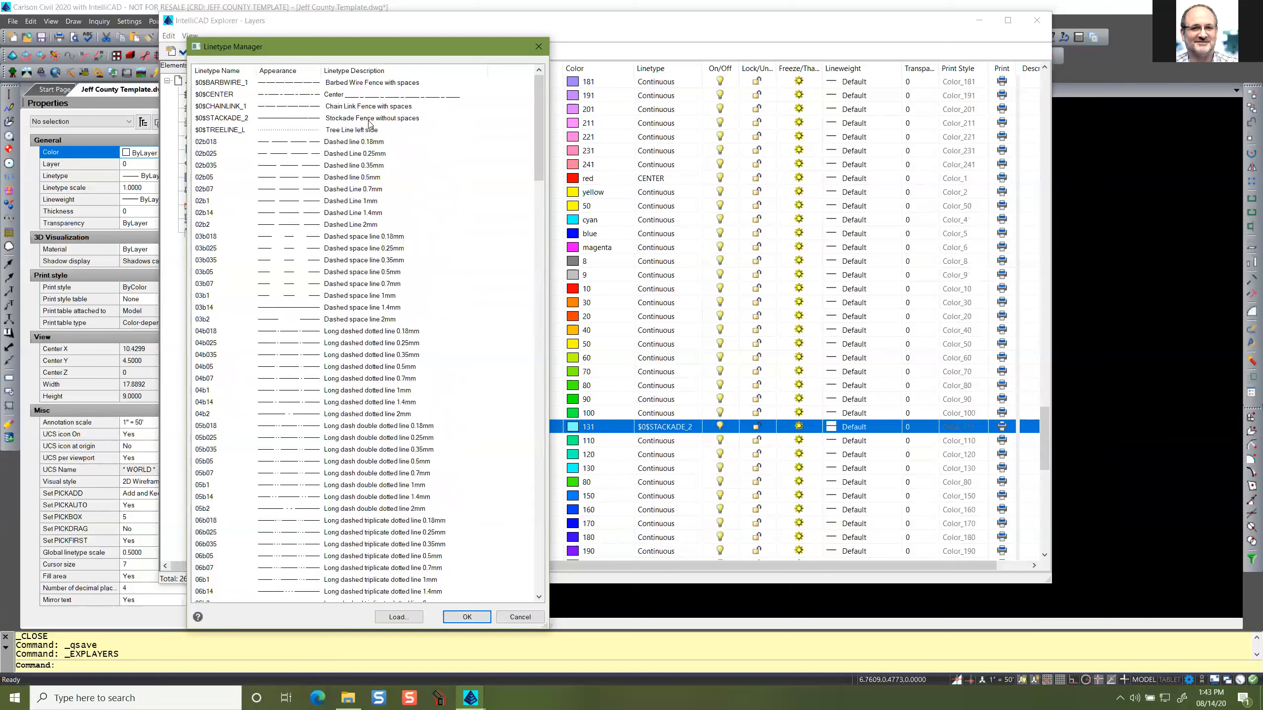
pyautogui.scroll(-18, 217, 166)
pyautogui.scroll(-14, 217, 166)
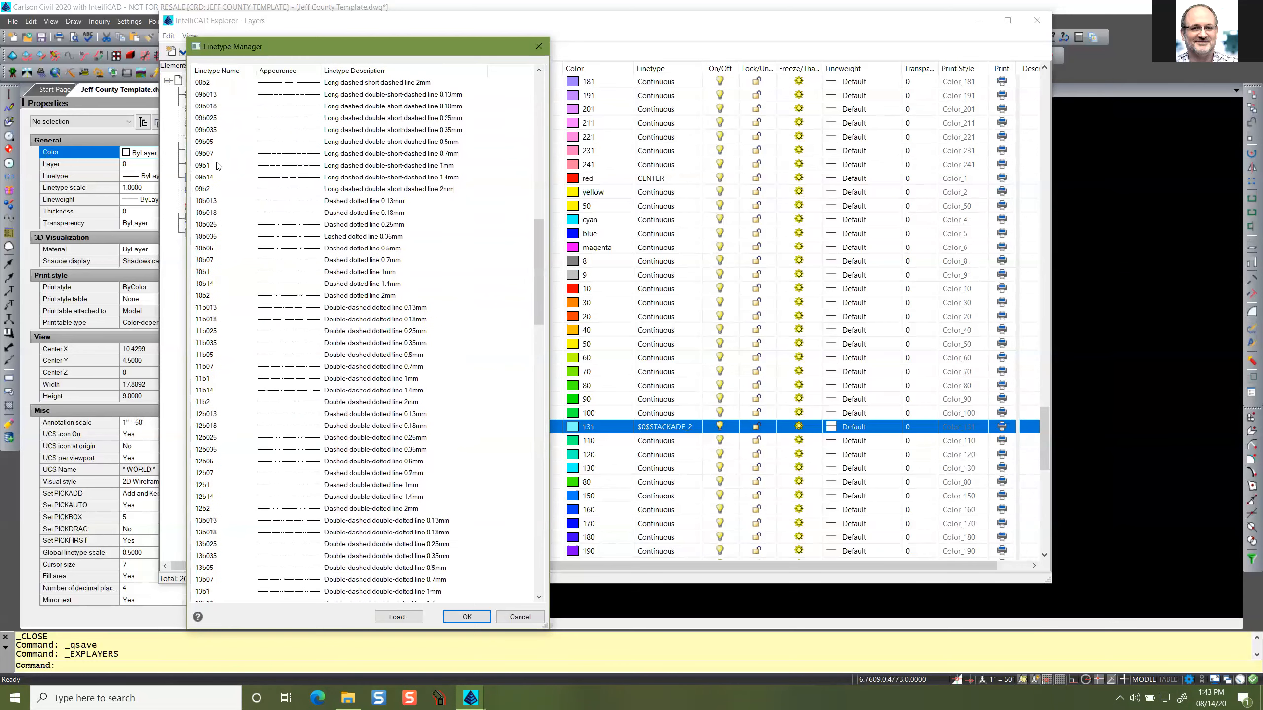
pyautogui.scroll(-8, 217, 166)
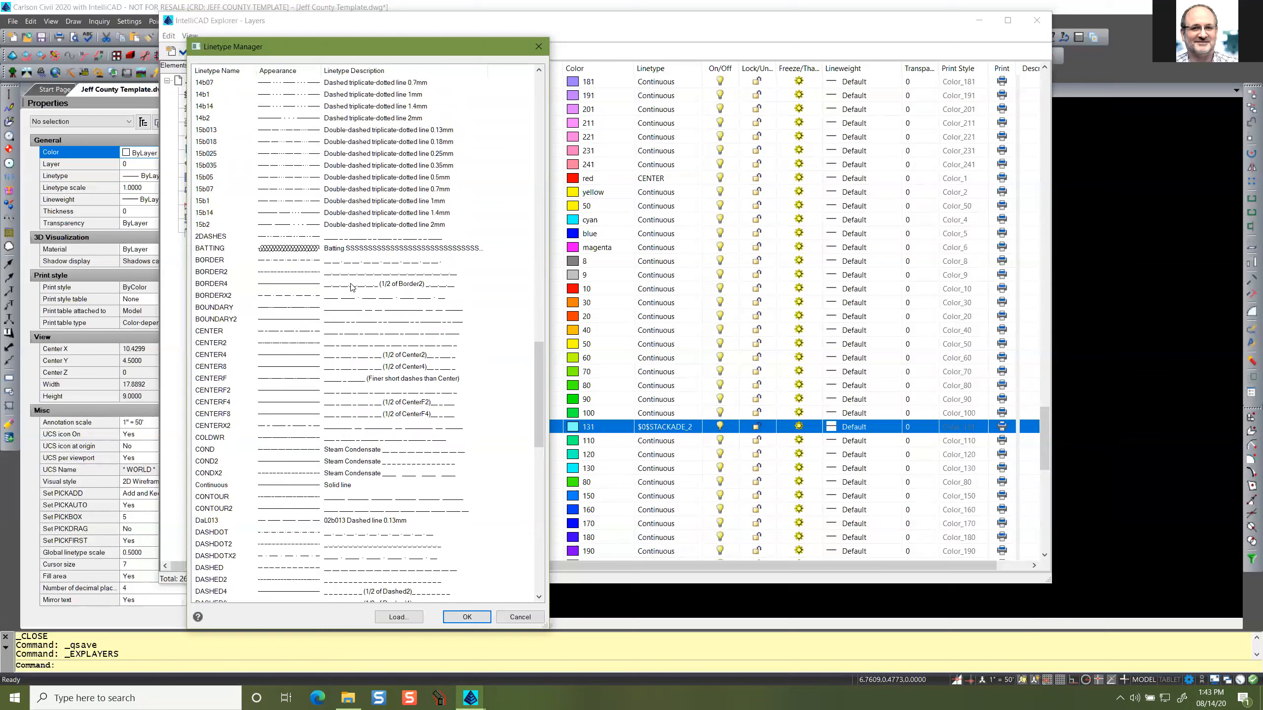
pyautogui.moveTo(423, 46); pyautogui.dragTo(276, 38)
pyautogui.scroll(-2, 189, 319)
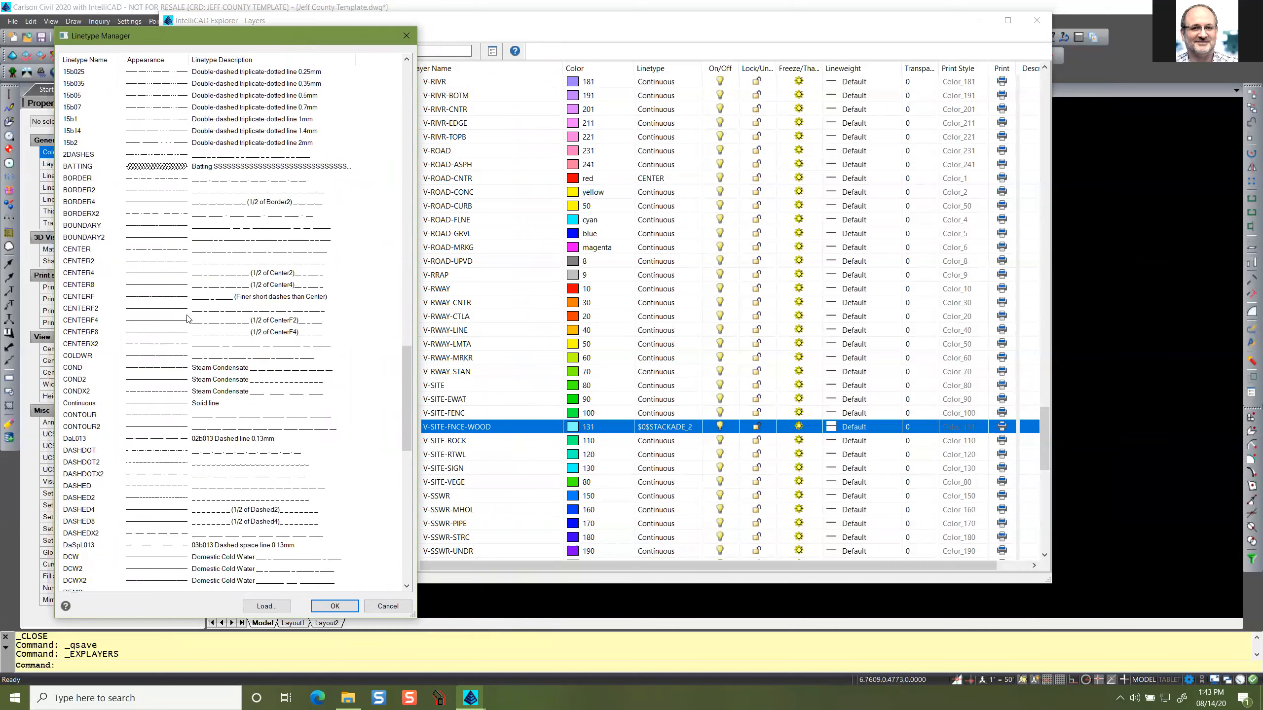
pyautogui.scroll(-11, 187, 319)
pyautogui.scroll(-2, 187, 319)
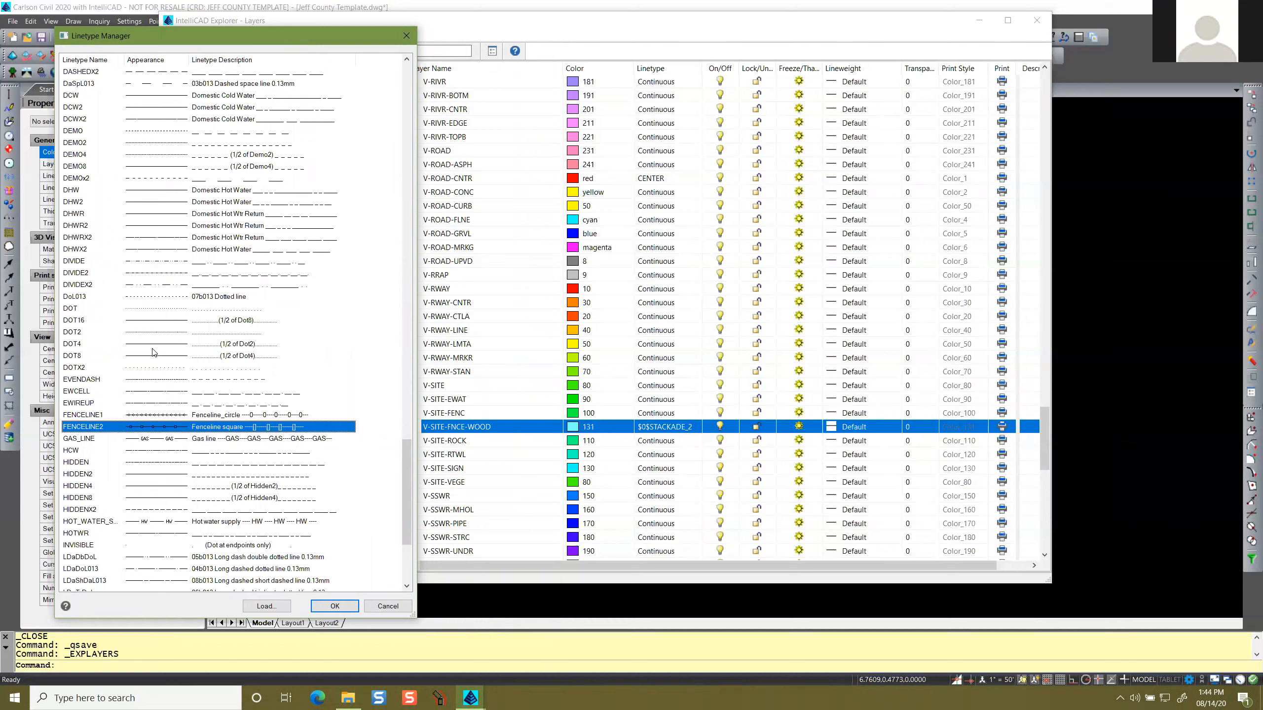
# Assign linetype FENCELINE2 to layer V-SITE-FNCE-WOOD in place of $0$STACKADE_2.
pyautogui.click(84, 415)
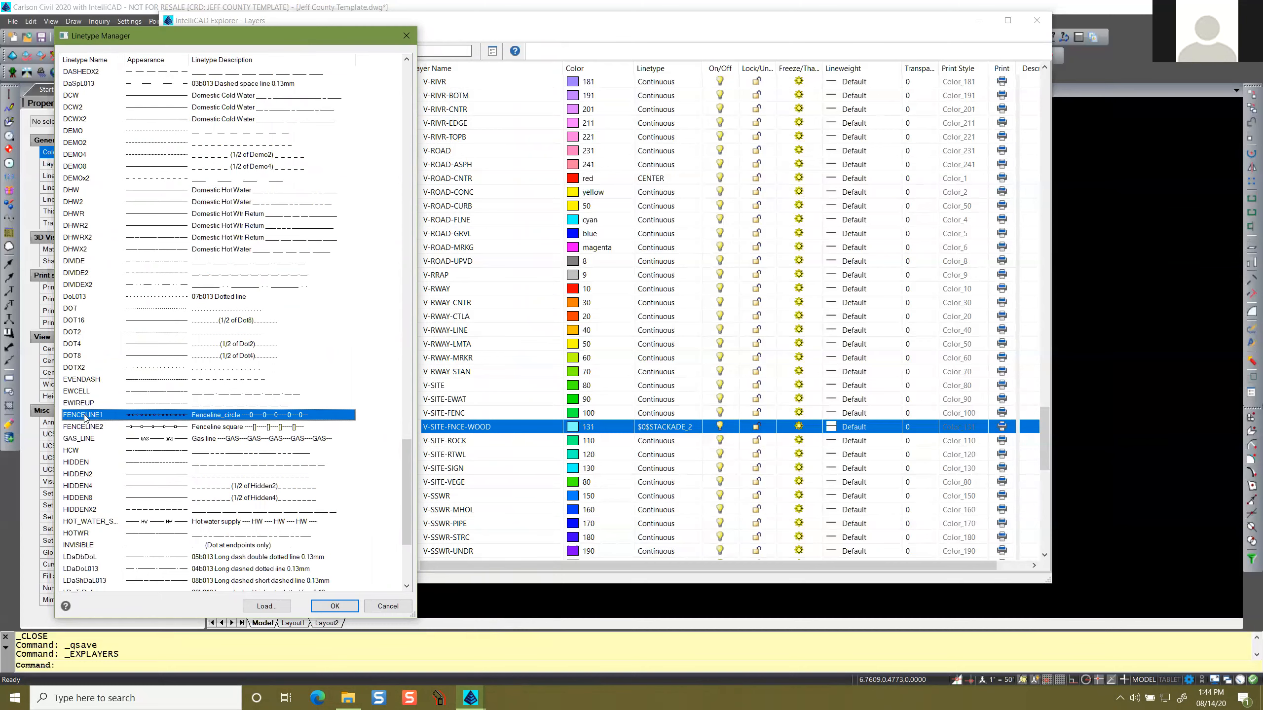
pyautogui.scroll(-5, 246, 388)
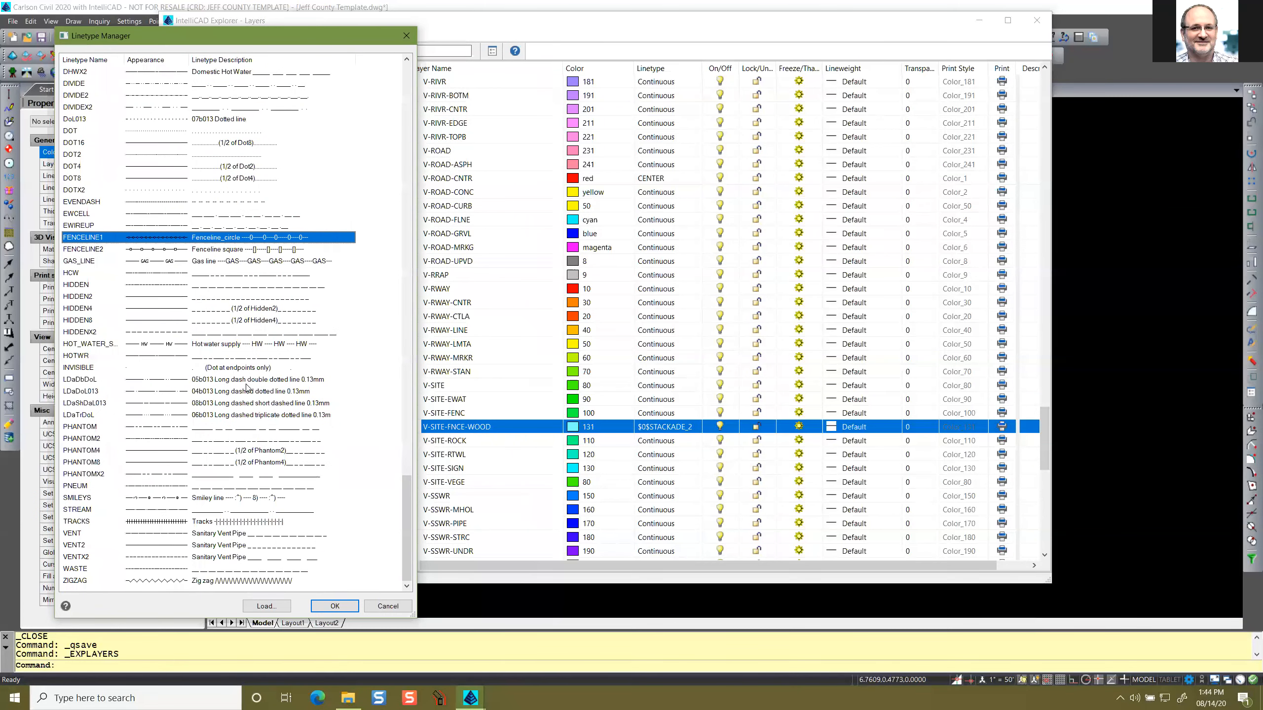
pyautogui.scroll(20, 247, 388)
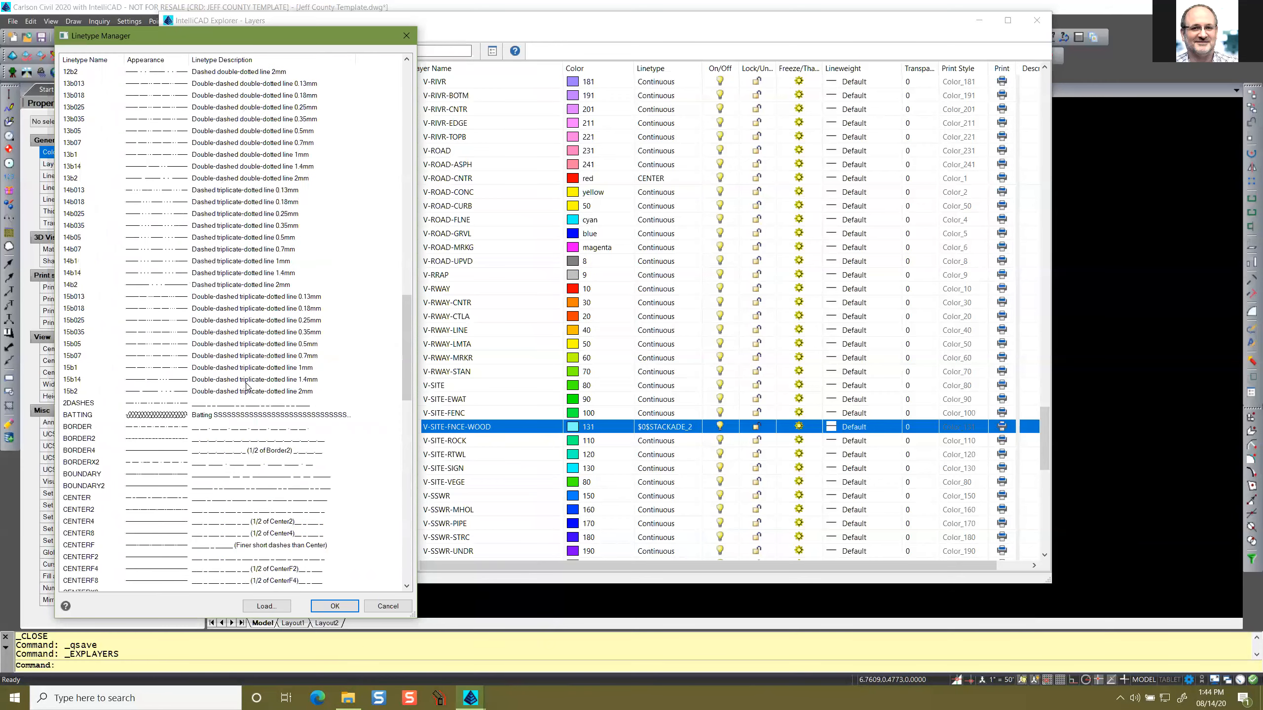
pyautogui.scroll(-20, 246, 389)
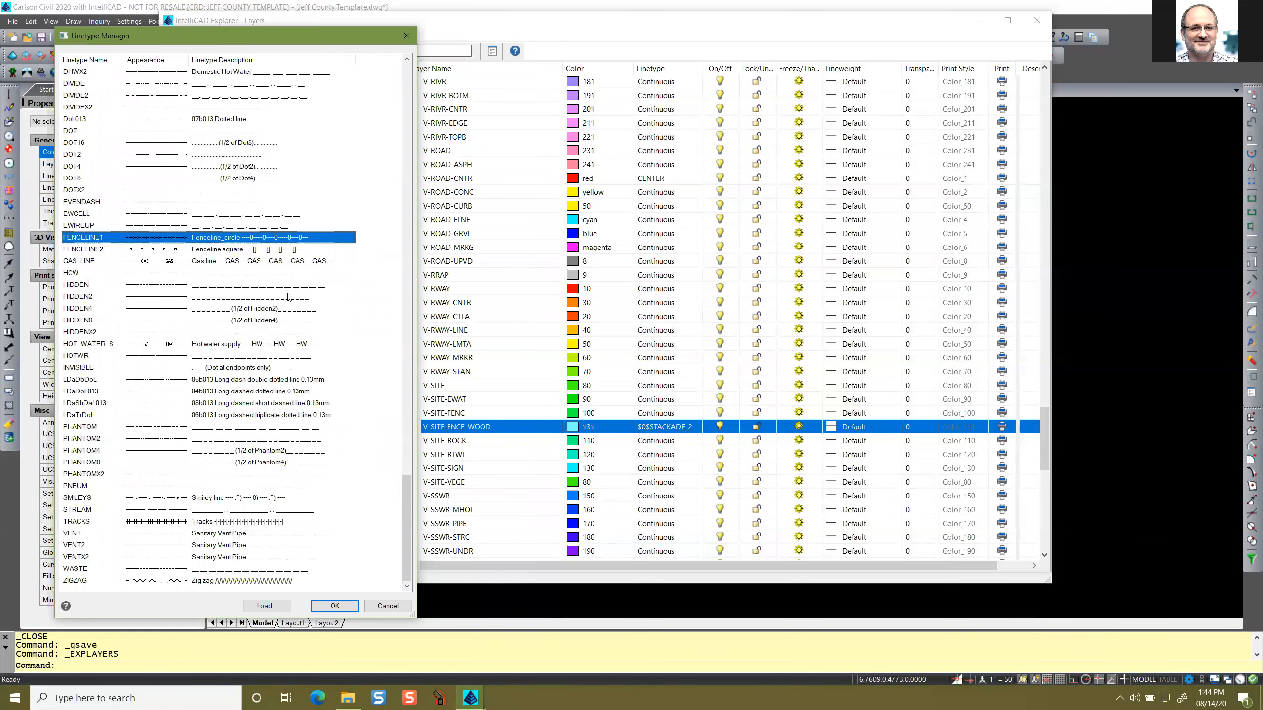
pyautogui.click(99, 249)
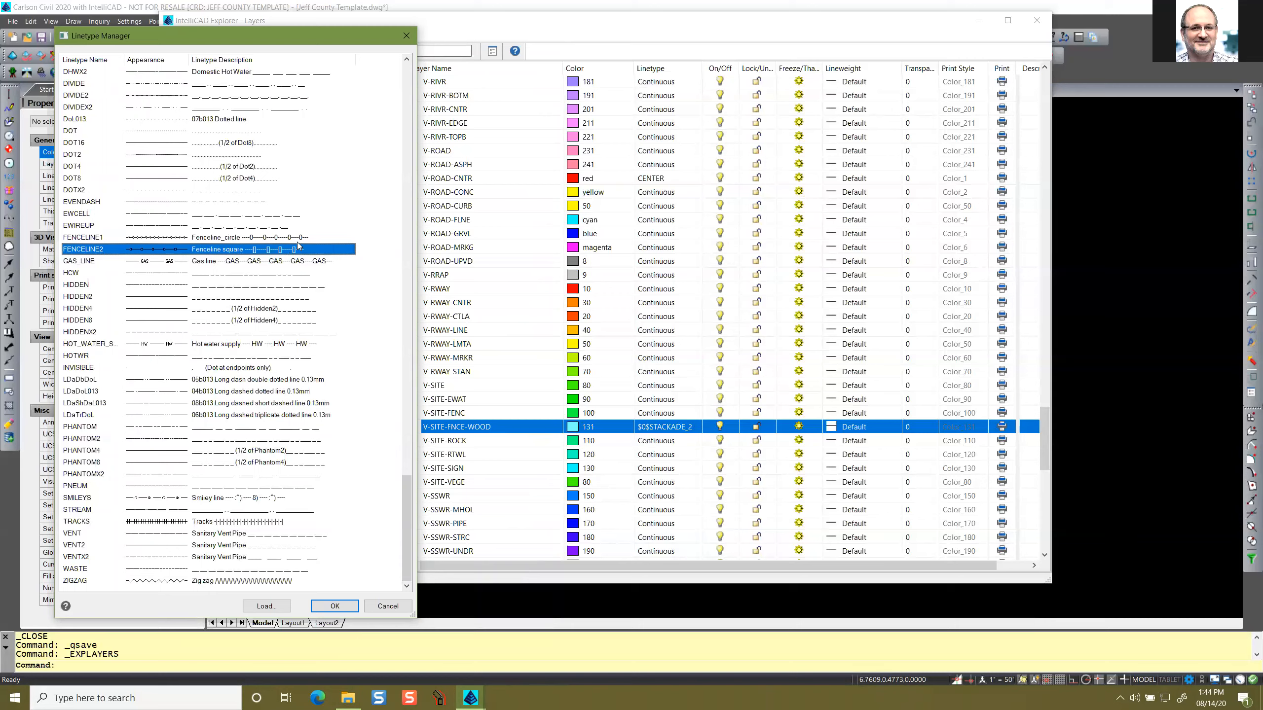
pyautogui.scroll(8, 254, 335)
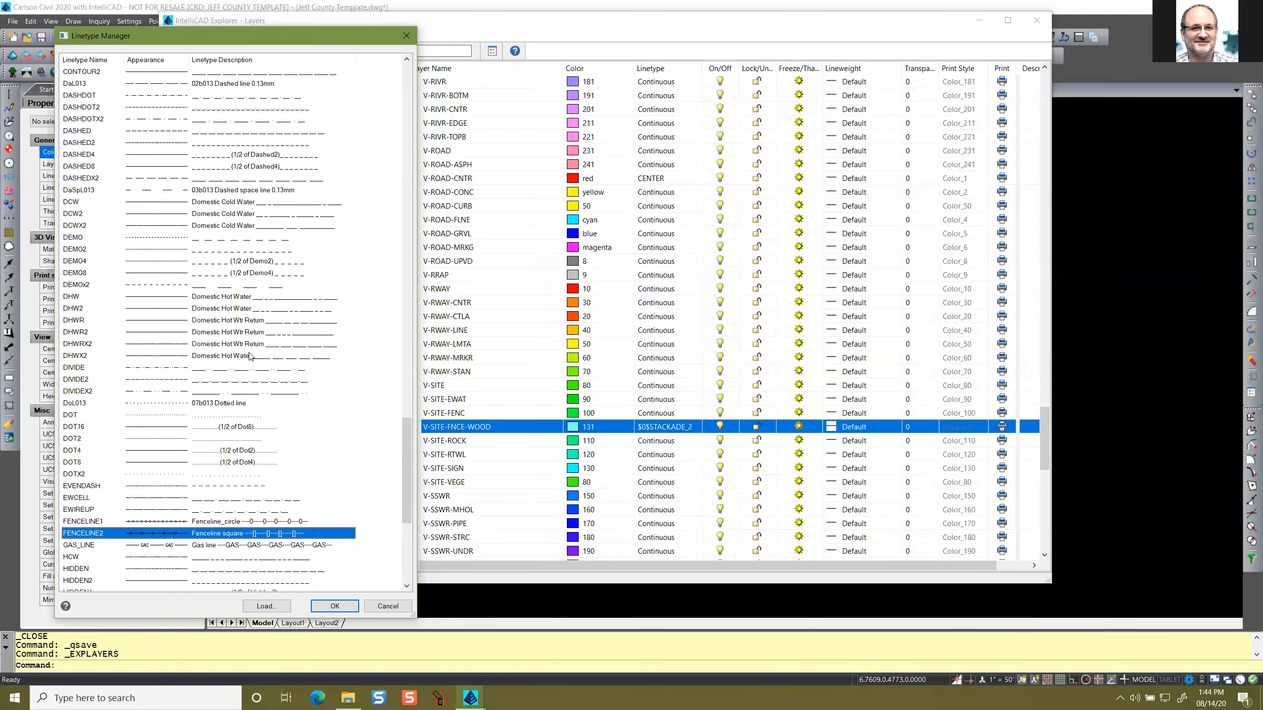
pyautogui.scroll(1, 250, 356)
pyautogui.scroll(16, 250, 357)
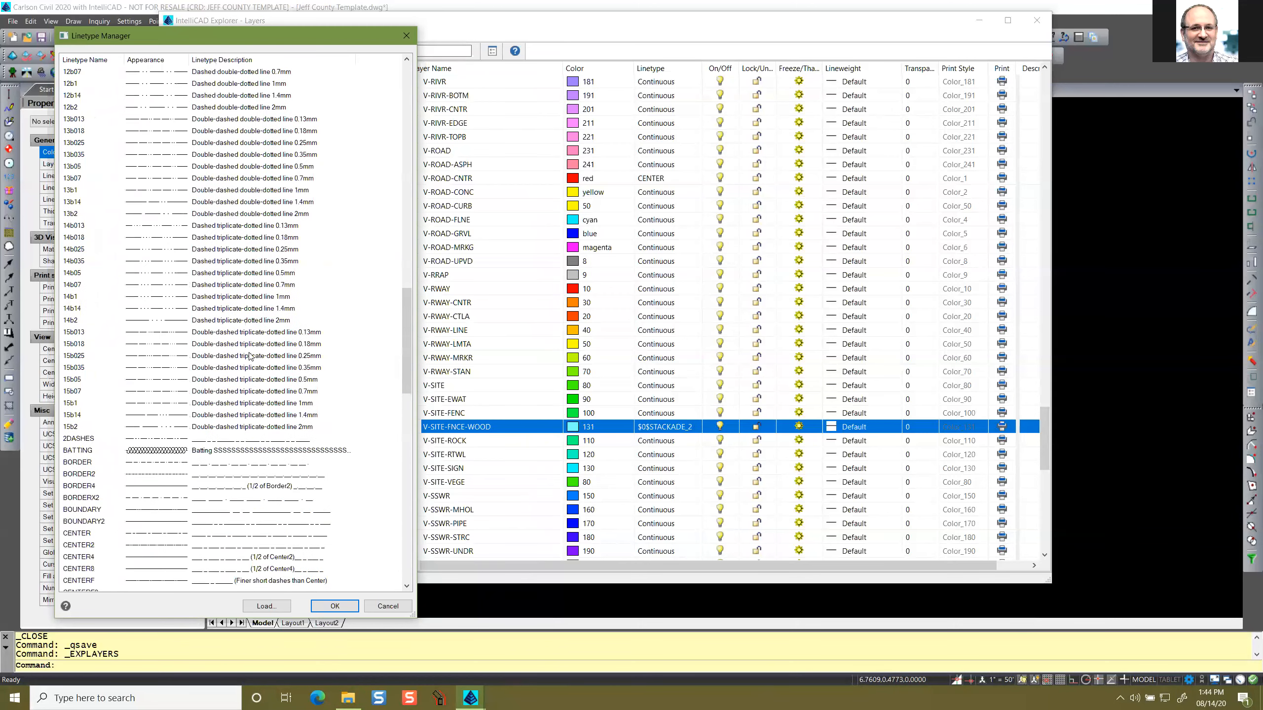
pyautogui.scroll(-2, 250, 356)
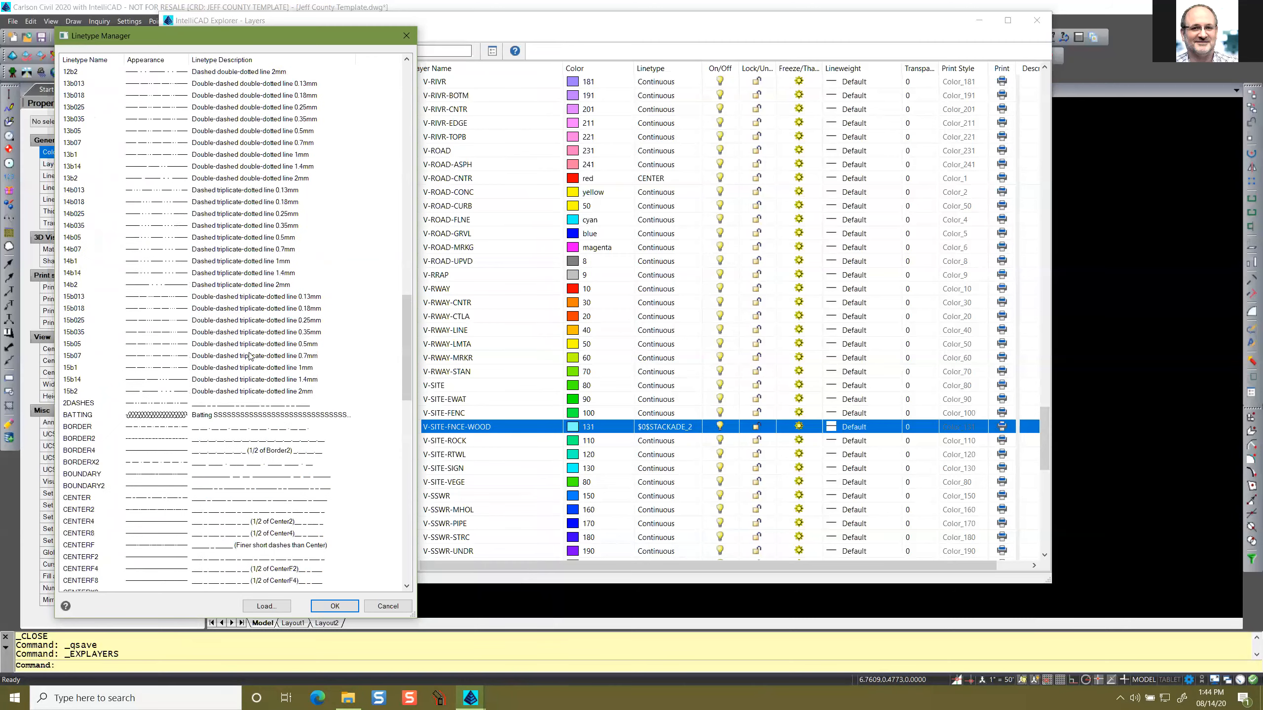
pyautogui.scroll(20, 250, 357)
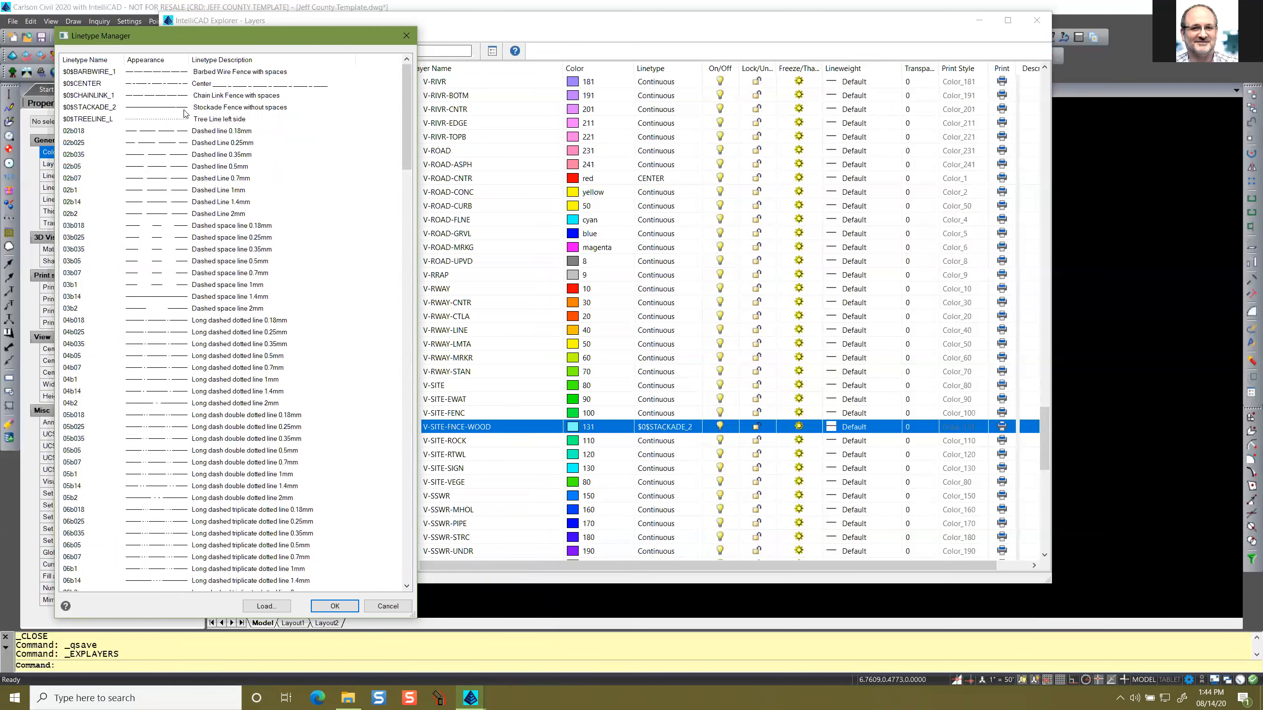
pyautogui.scroll(-20, 209, 190)
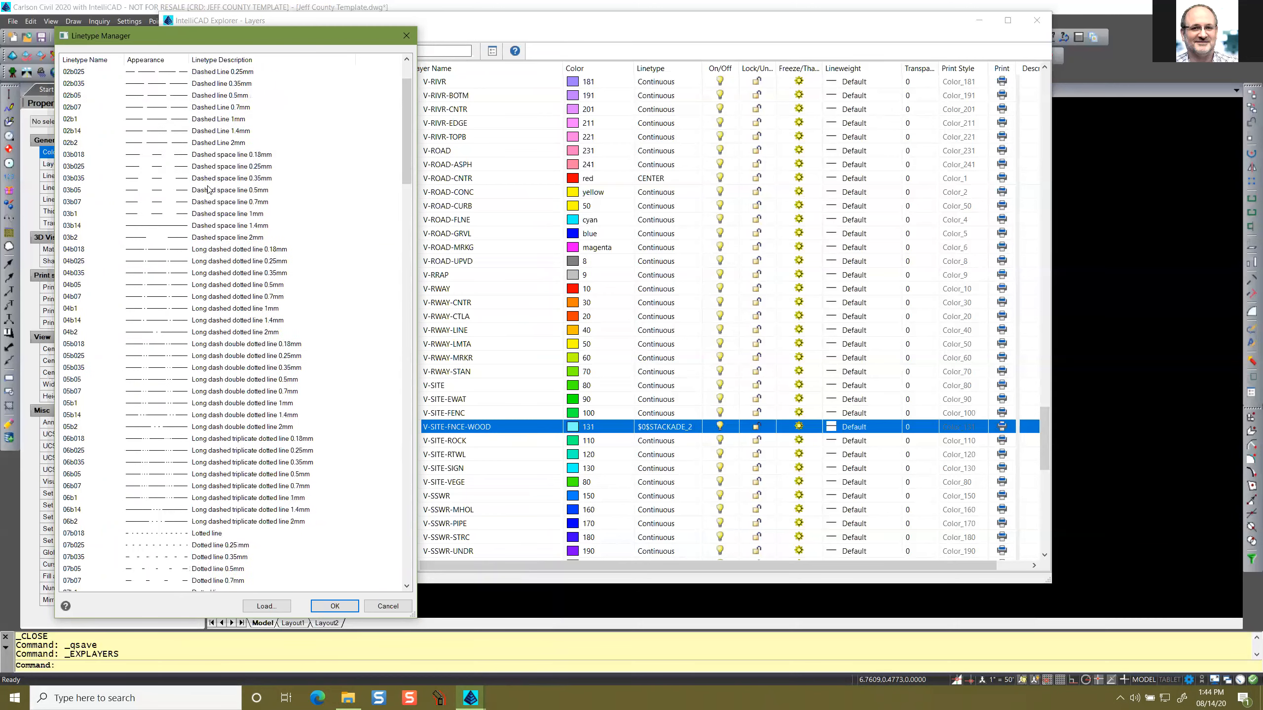
pyautogui.scroll(-9, 209, 190)
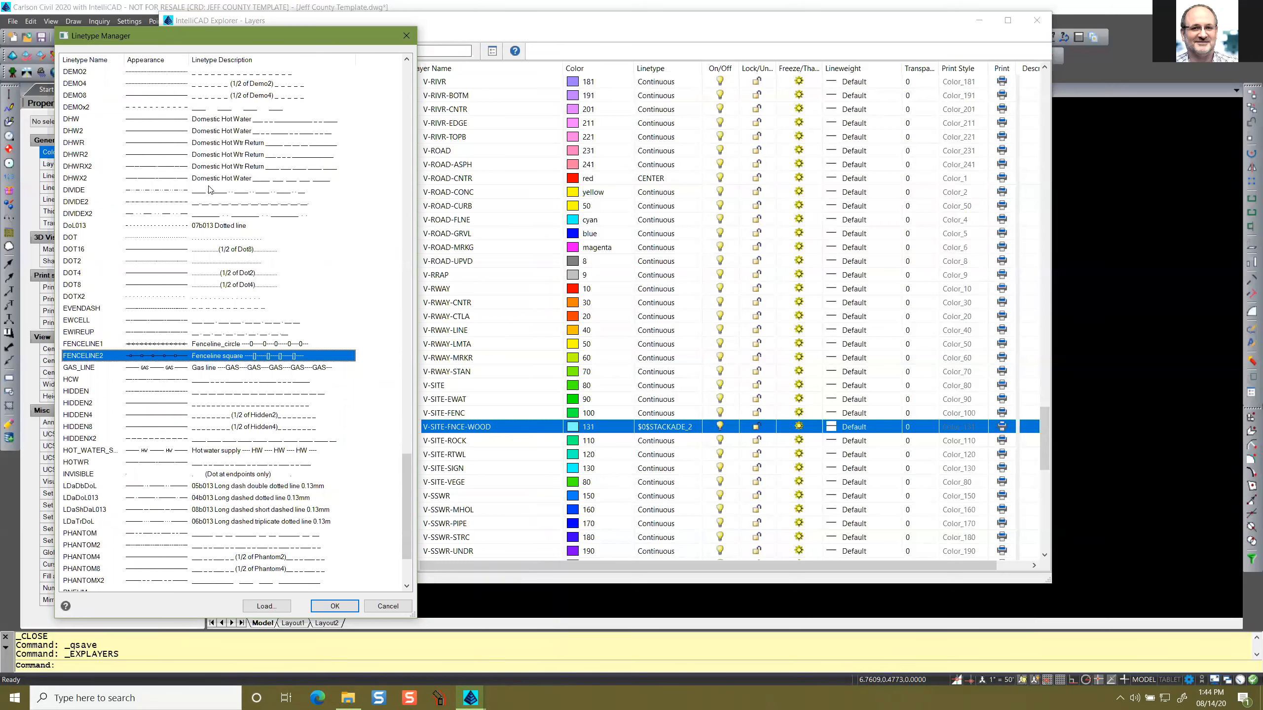
pyautogui.scroll(-3, 209, 189)
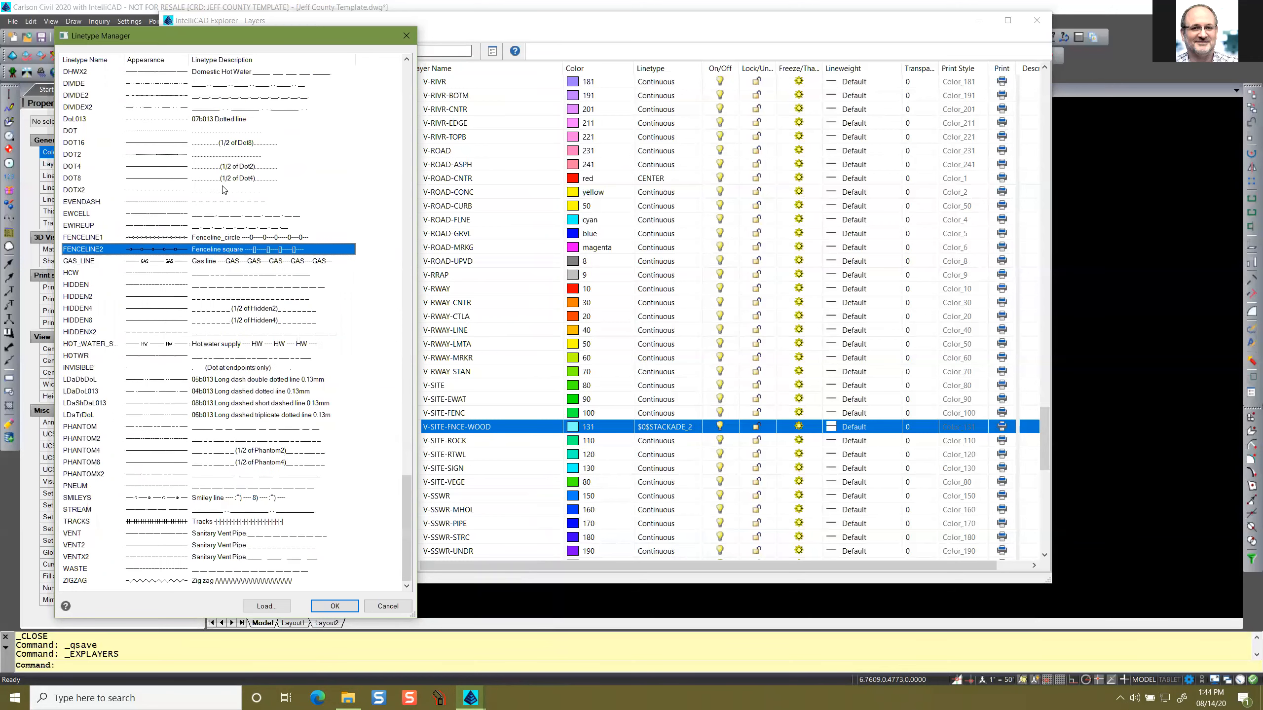
pyautogui.click(321, 607)
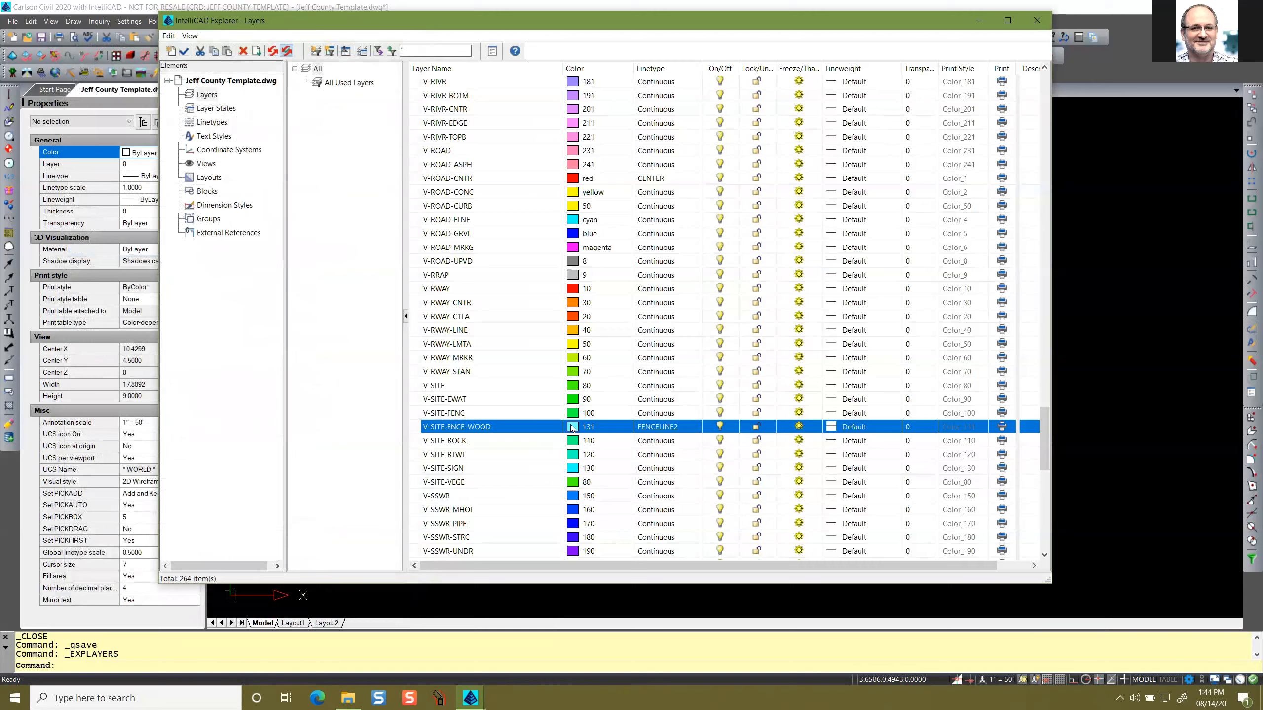
# Examine the linetypes throughout the layer list for remaining layers that use $0$-prefixed linetypes.
pyautogui.scroll(-1, 504, 374)
pyautogui.scroll(-10, 504, 377)
pyautogui.scroll(18, 505, 377)
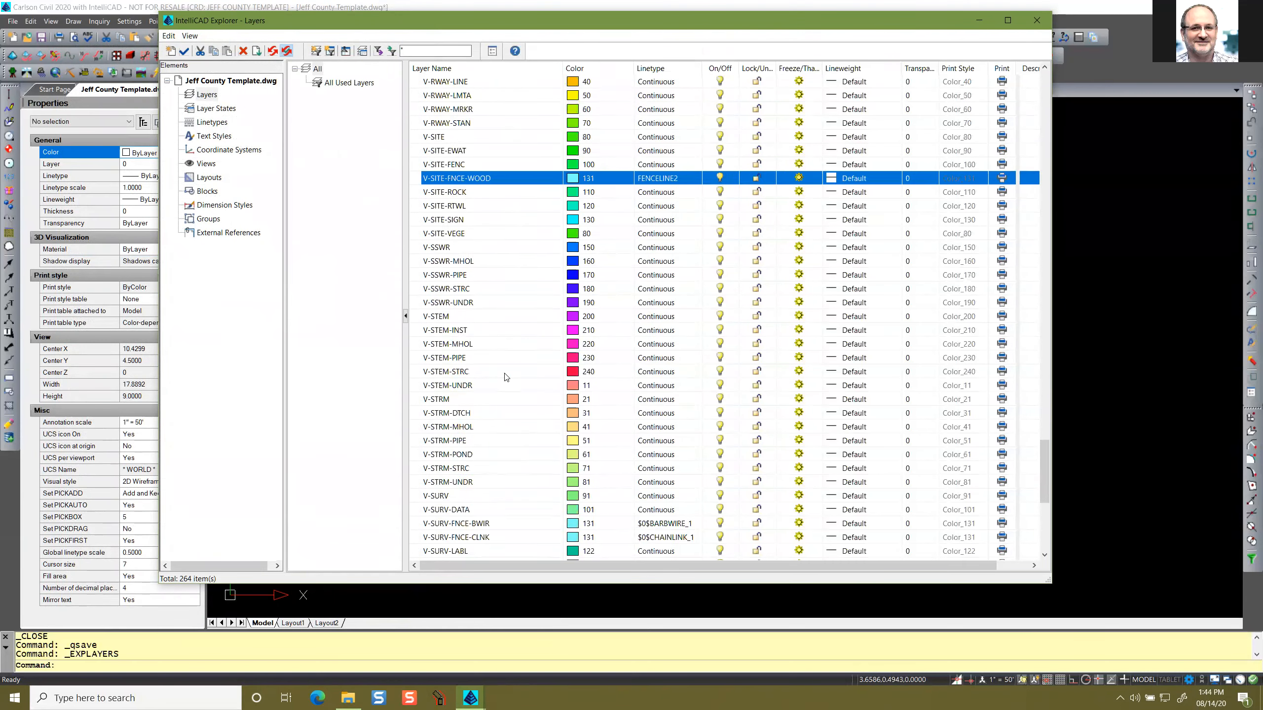
pyautogui.scroll(-12, 506, 376)
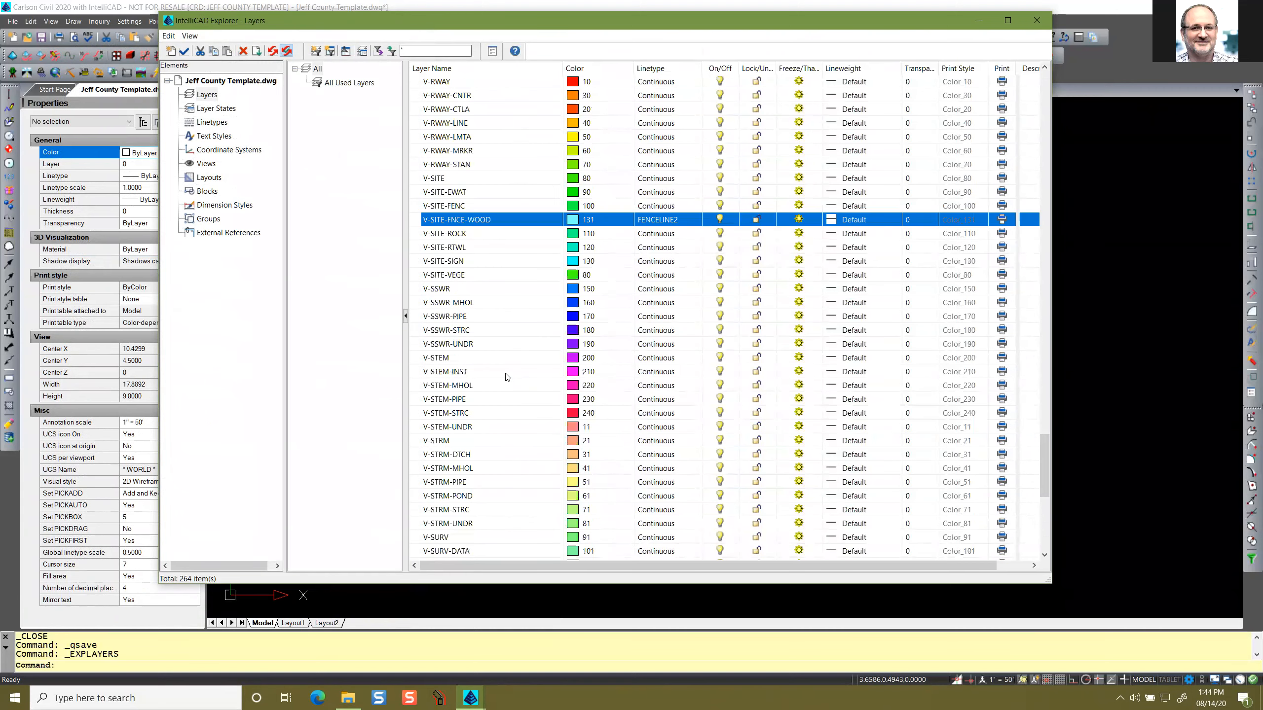
pyautogui.scroll(20, 712, 339)
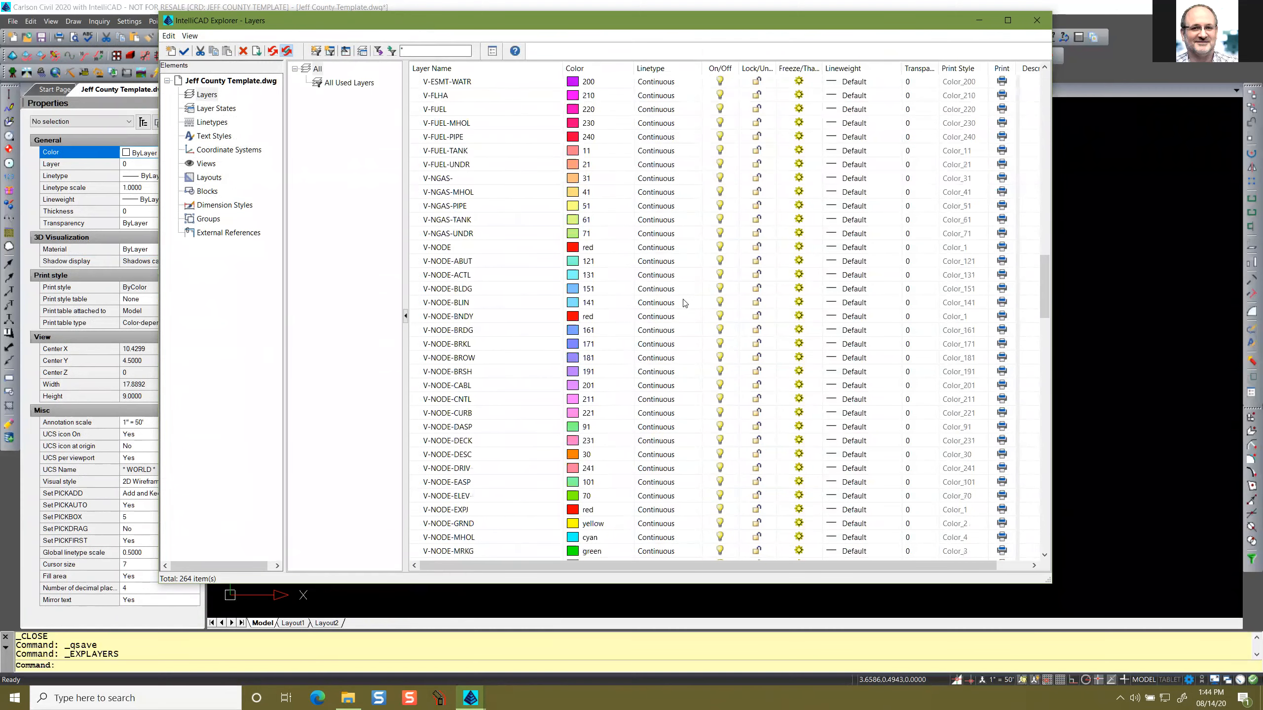
pyautogui.scroll(20, 676, 322)
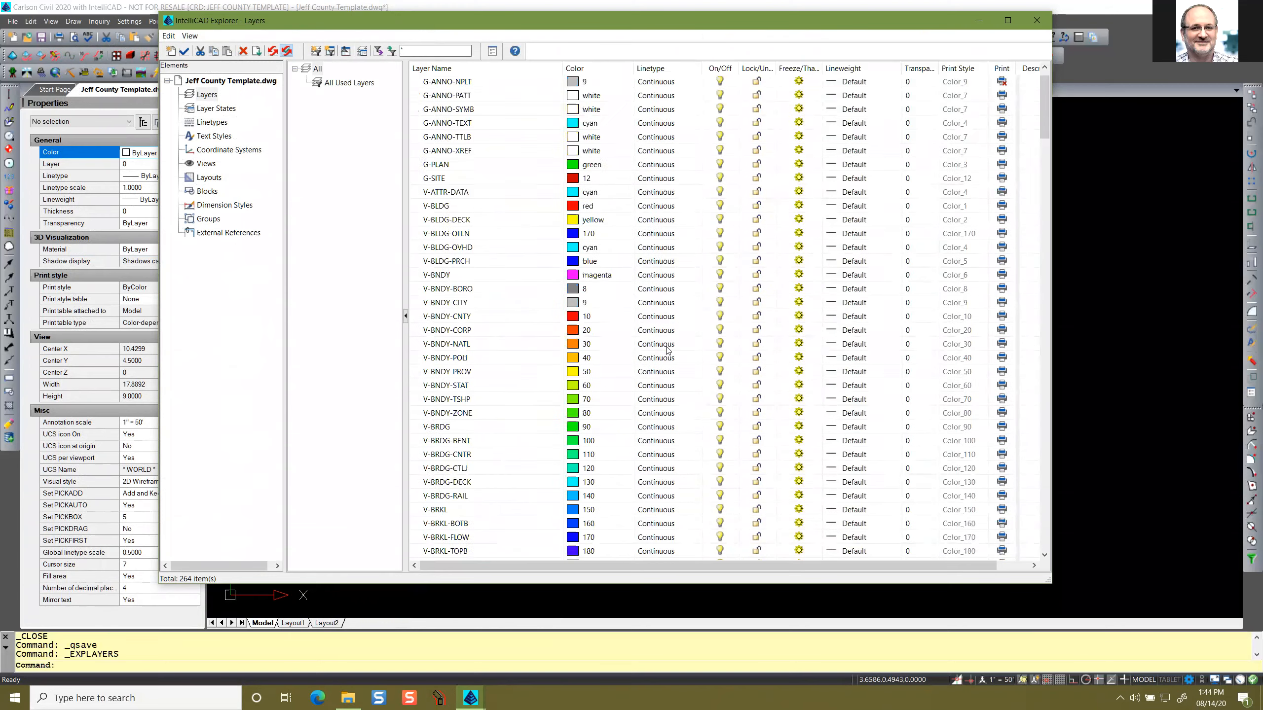
pyautogui.scroll(-20, 662, 354)
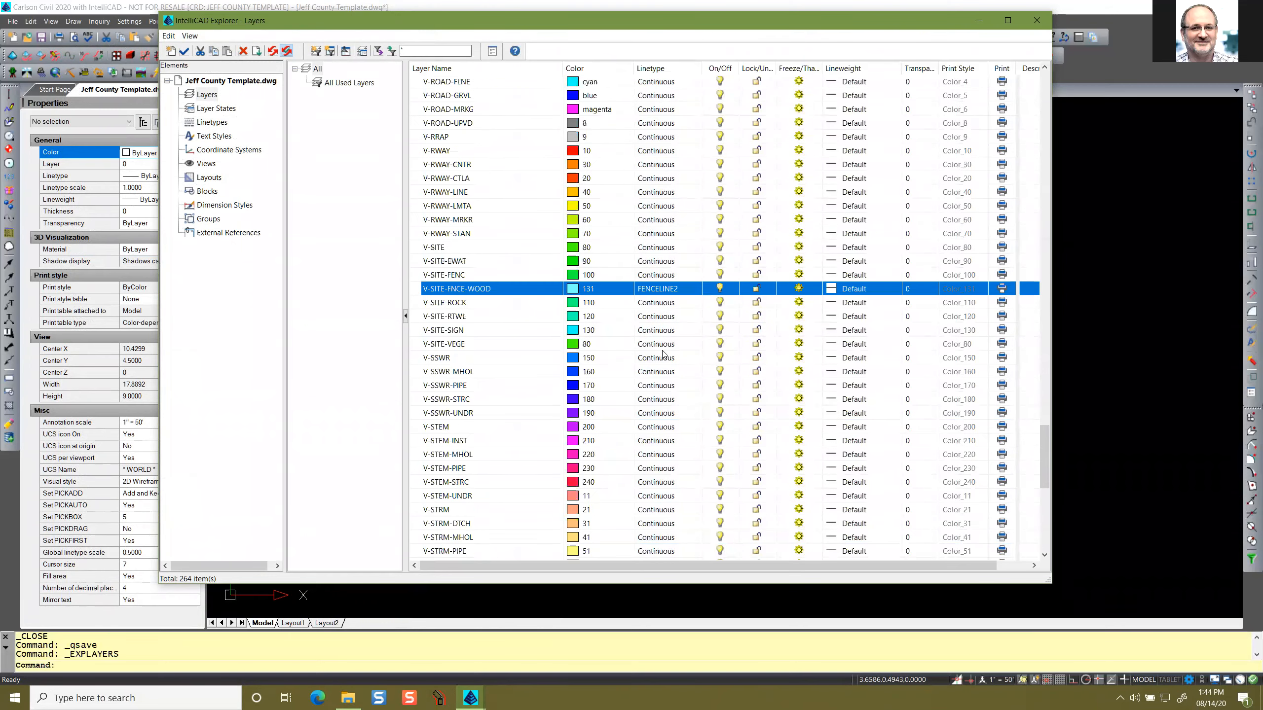
pyautogui.scroll(11, 662, 354)
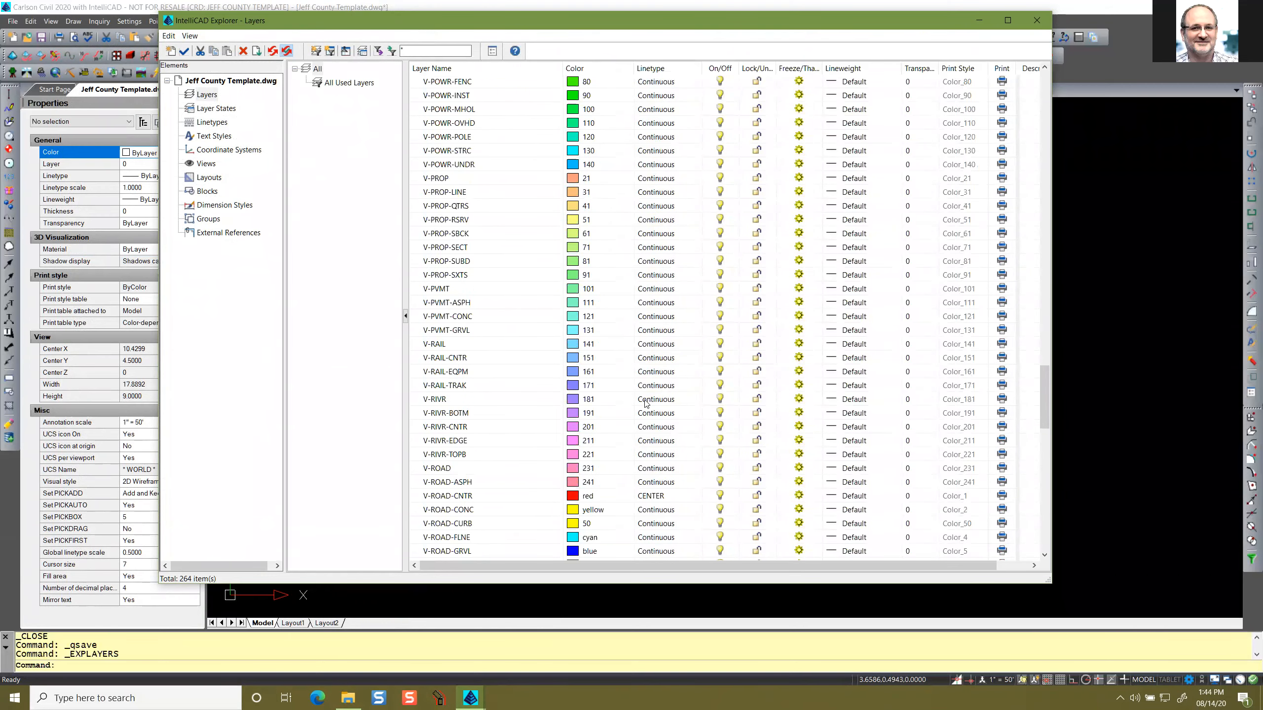
pyautogui.scroll(-10, 656, 509)
pyautogui.scroll(20, 676, 299)
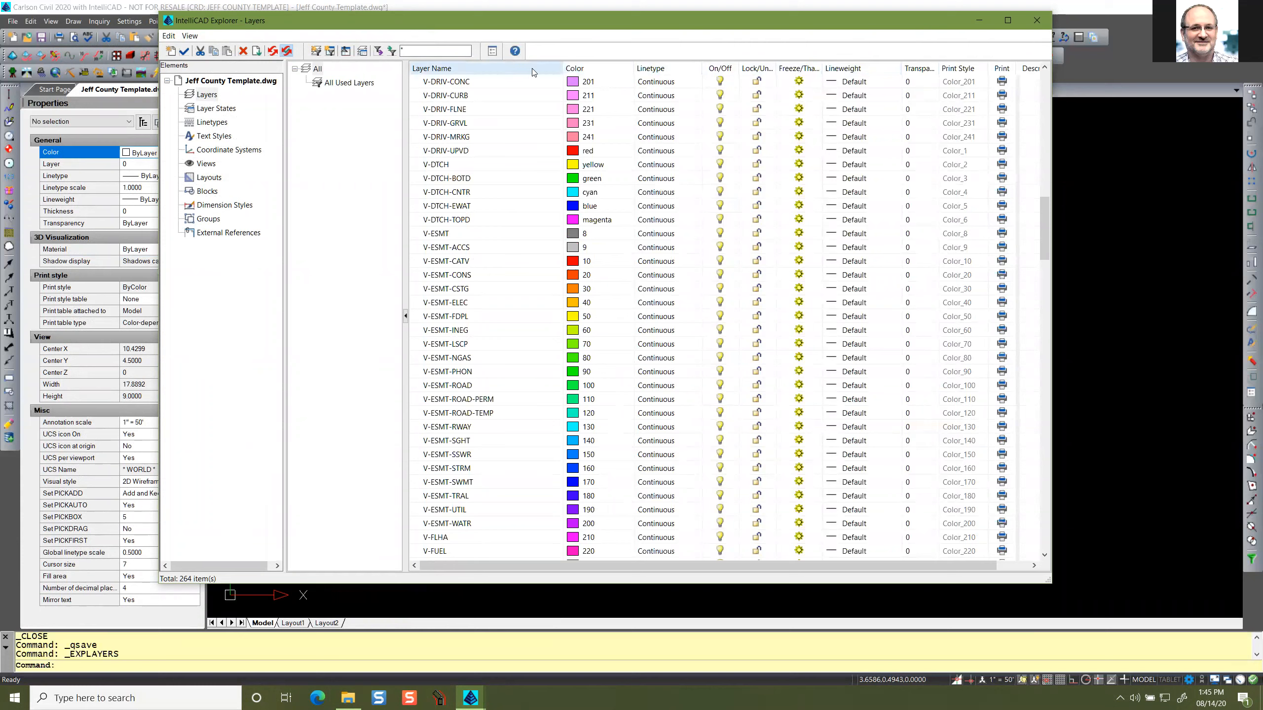
# Sort the layer list by linetype in descending order and view the linetype choices for V-SITE-FNCE-WOOD without changing its assignment.
pyautogui.click(669, 68)
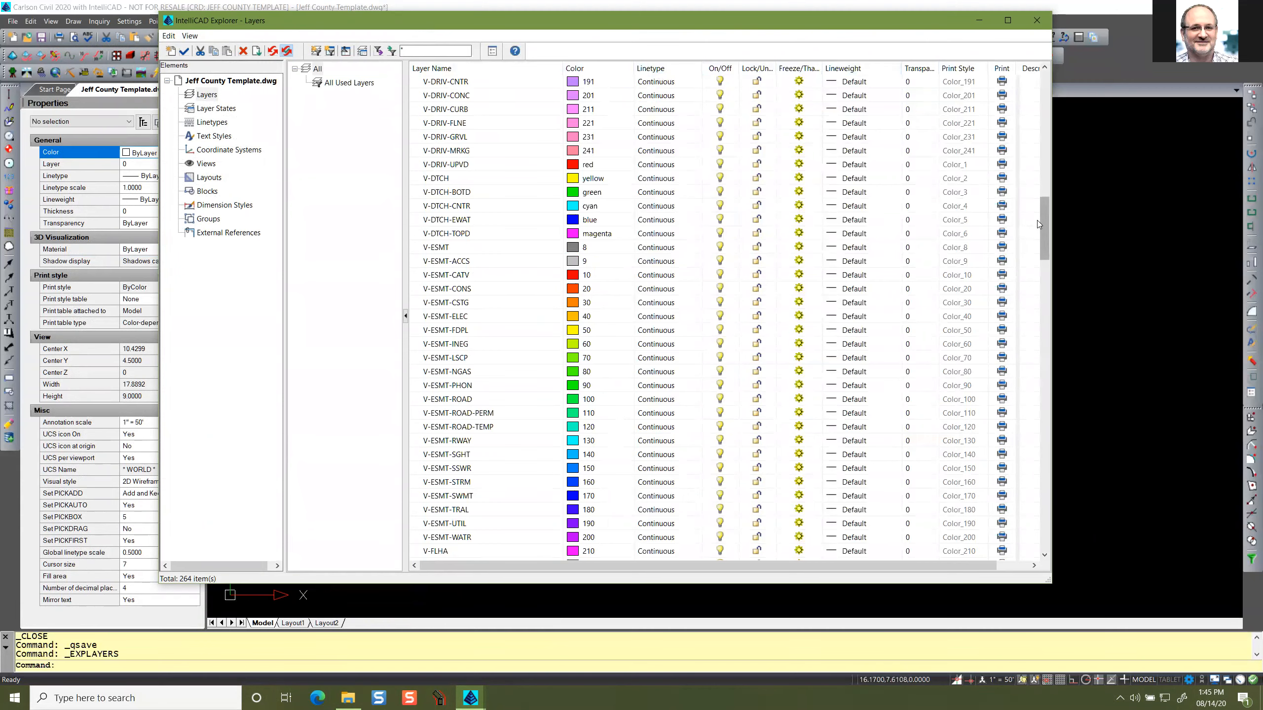
pyautogui.moveTo(1044, 222); pyautogui.dragTo(1034, 82)
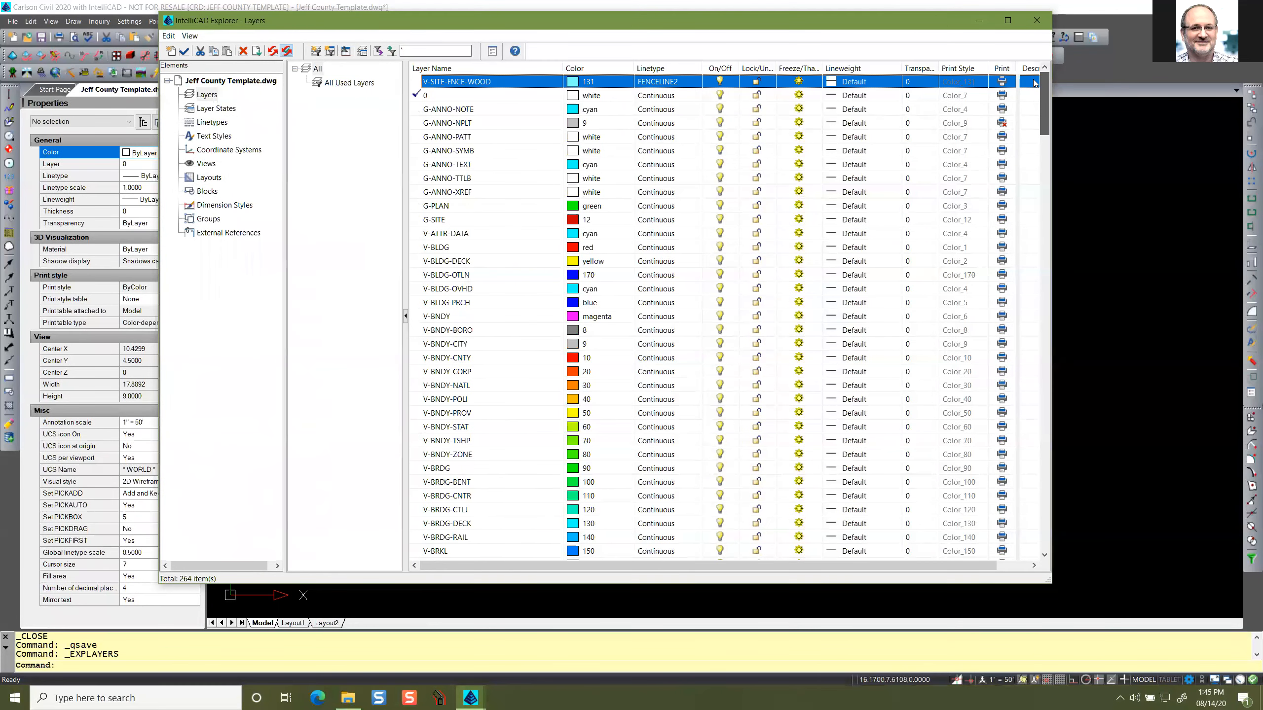
pyautogui.click(677, 87)
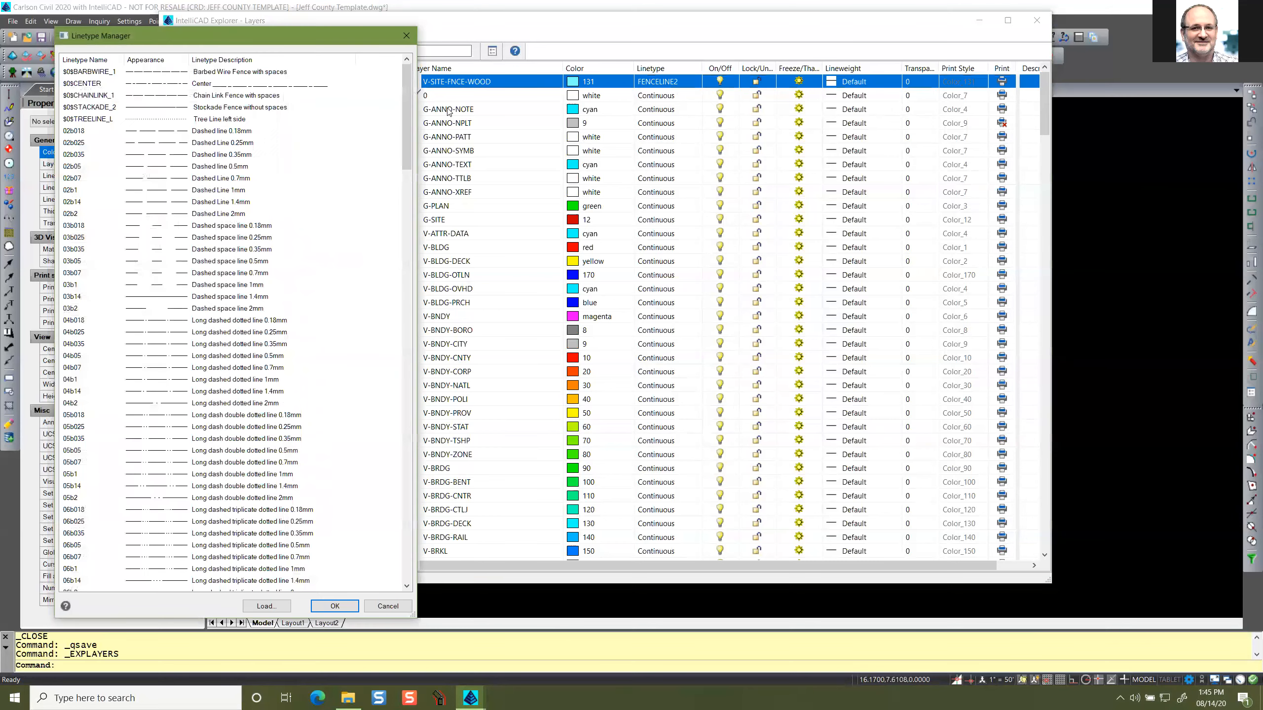
pyautogui.click(406, 37)
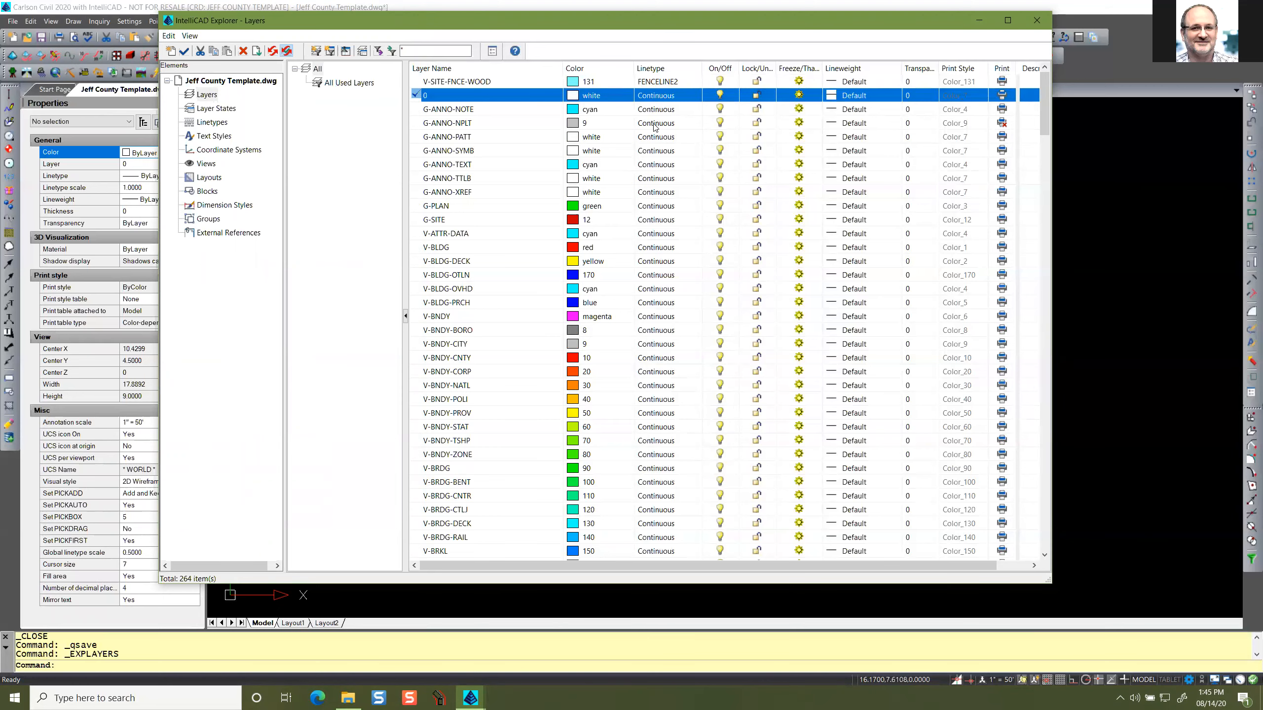
# Examine the loaded linetypes for a standard equivalent of $0$TREELINE_L on layer V-TREE-LINE, leaving its assignment as it is.
pyautogui.moveTo(1045, 114); pyautogui.dragTo(1008, 554)
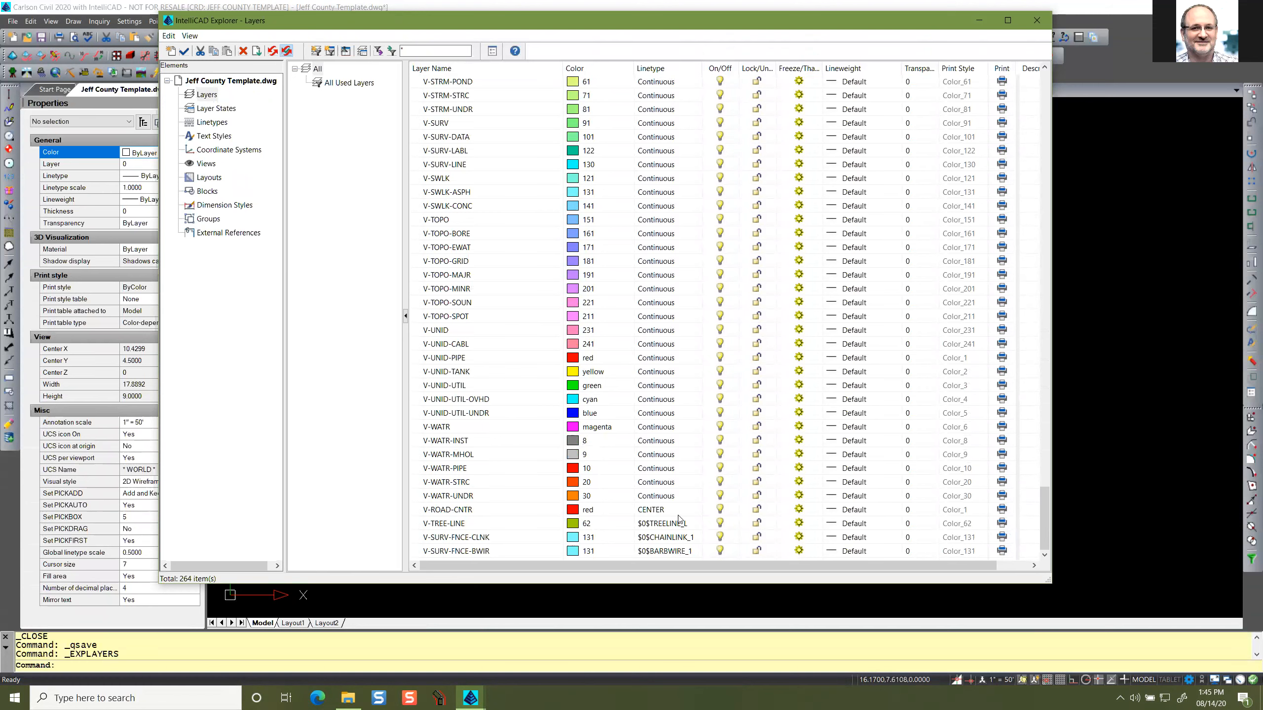
pyautogui.moveTo(1043, 517); pyautogui.dragTo(1032, 562)
pyautogui.click(681, 526)
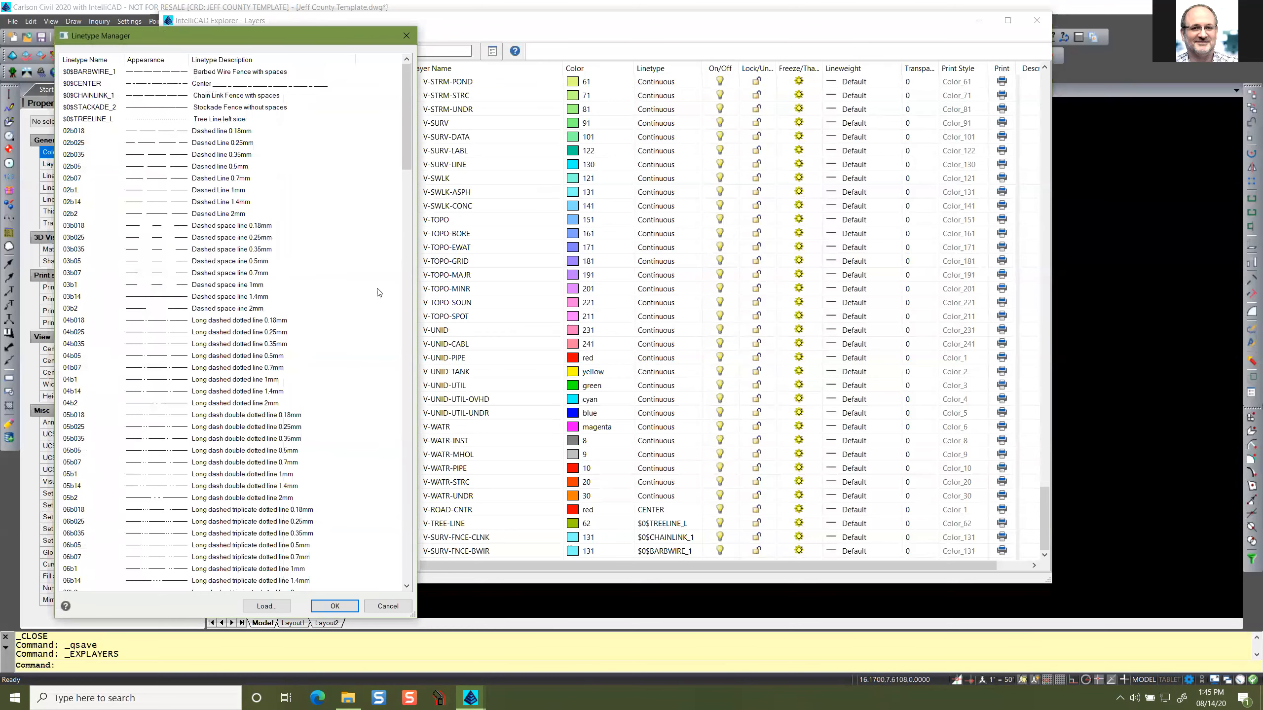
pyautogui.moveTo(405, 94); pyautogui.dragTo(405, 552)
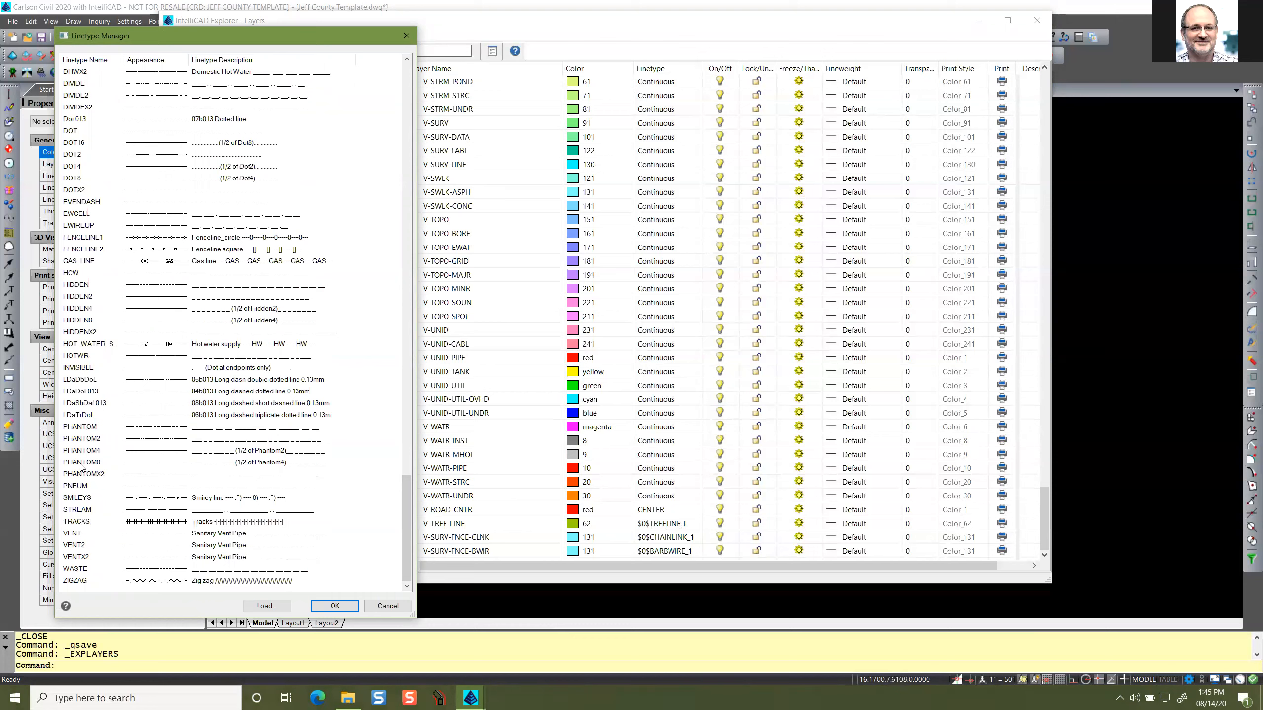
pyautogui.scroll(12, 83, 463)
pyautogui.scroll(11, 83, 462)
pyautogui.scroll(-20, 83, 463)
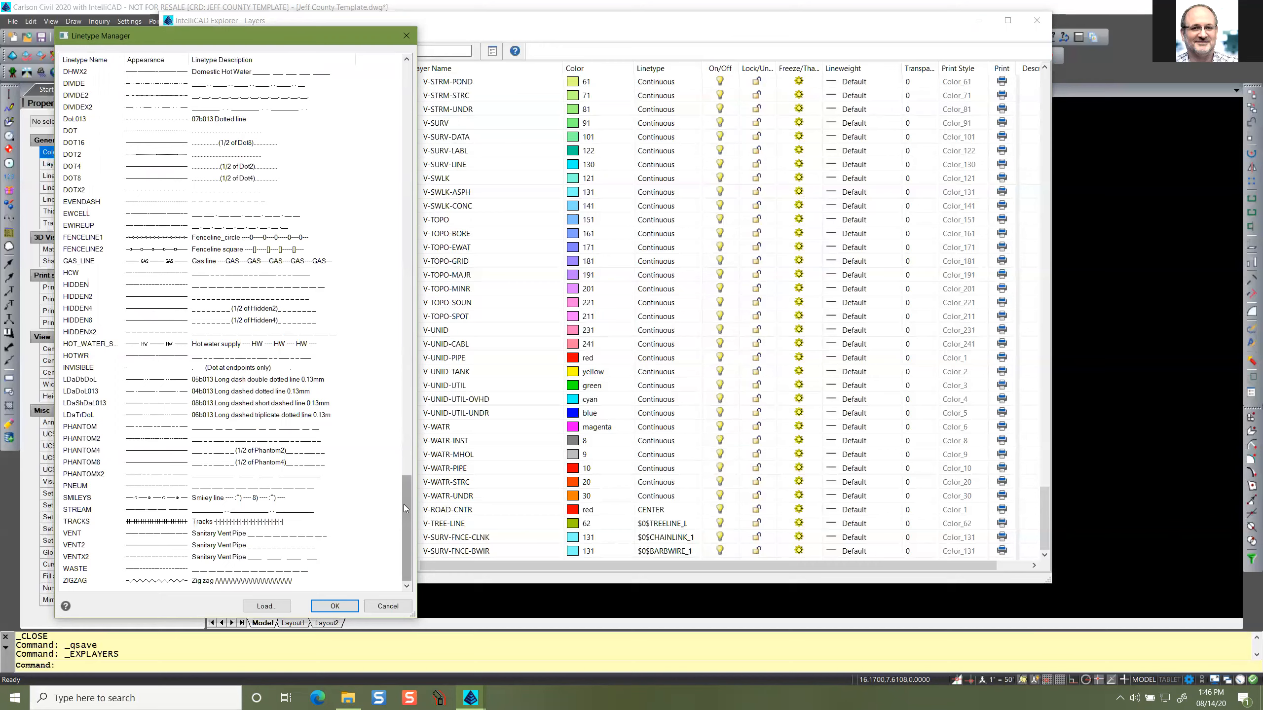
pyautogui.moveTo(403, 505); pyautogui.dragTo(402, 38)
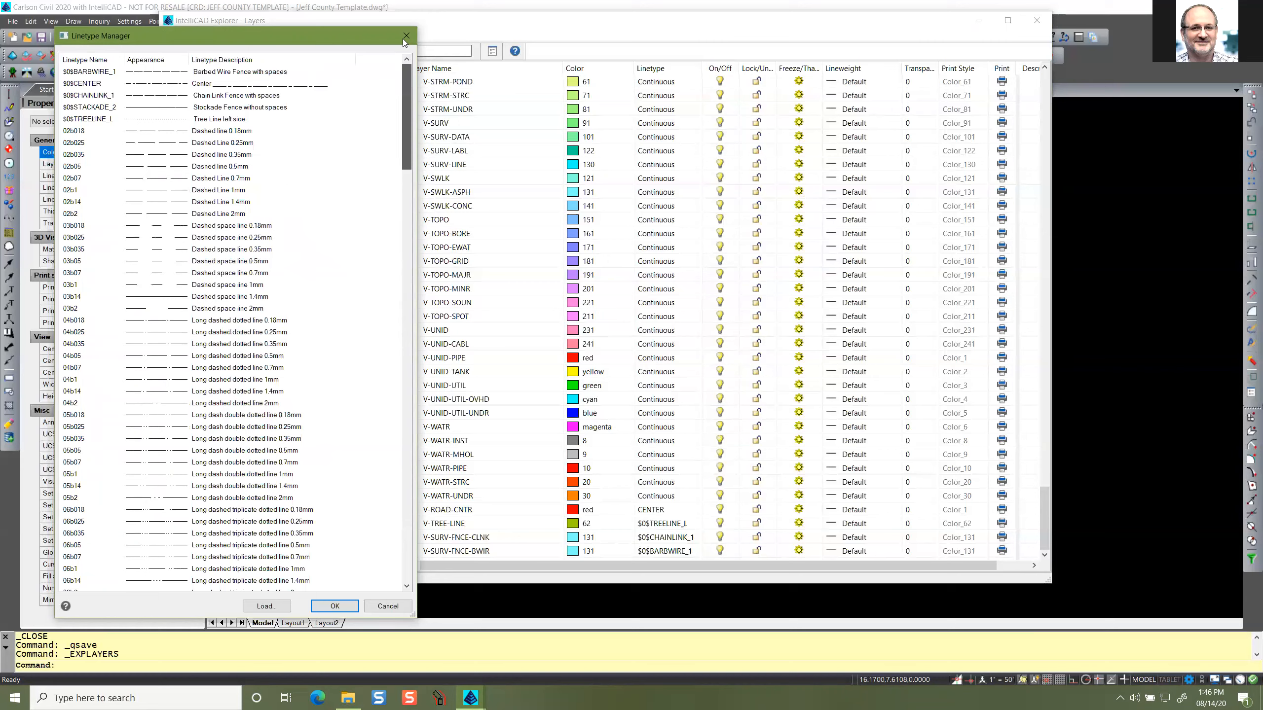
pyautogui.click(407, 37)
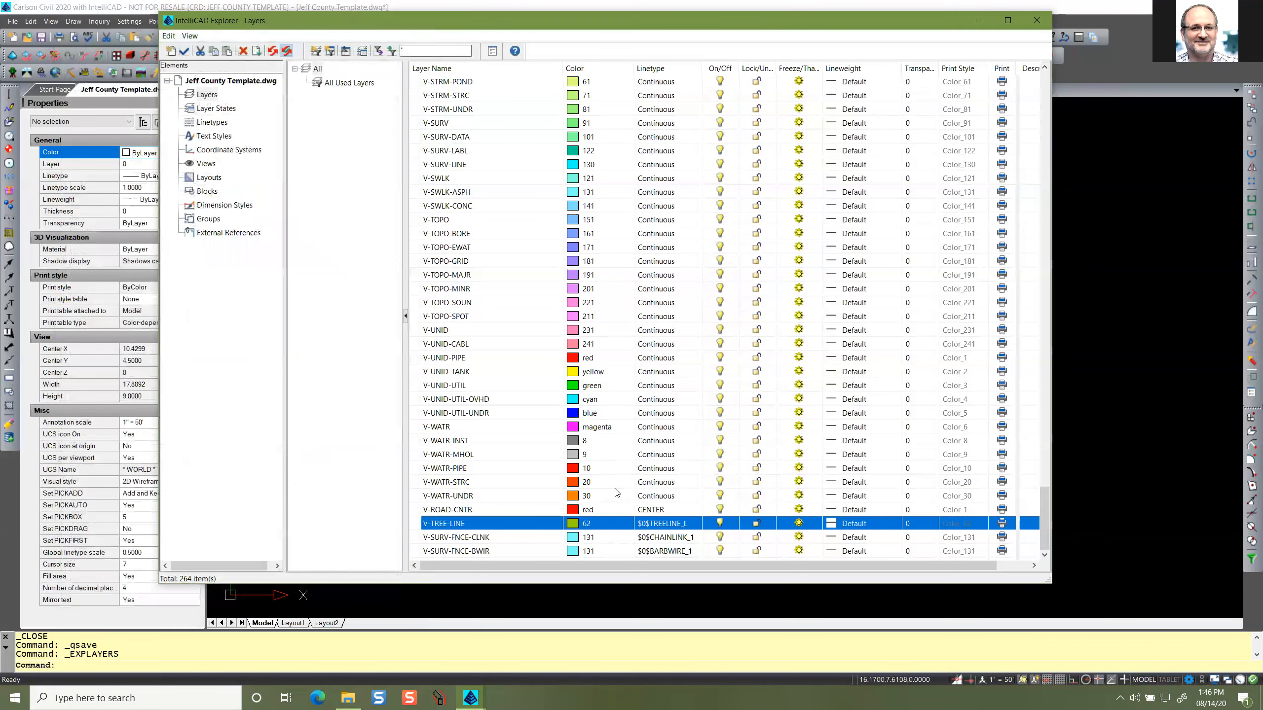
# Assign linetype FENCELINE1 to layer V-SURV-FNCE-CLNK in place of $0$CHAINLINK_1.
pyautogui.click(668, 541)
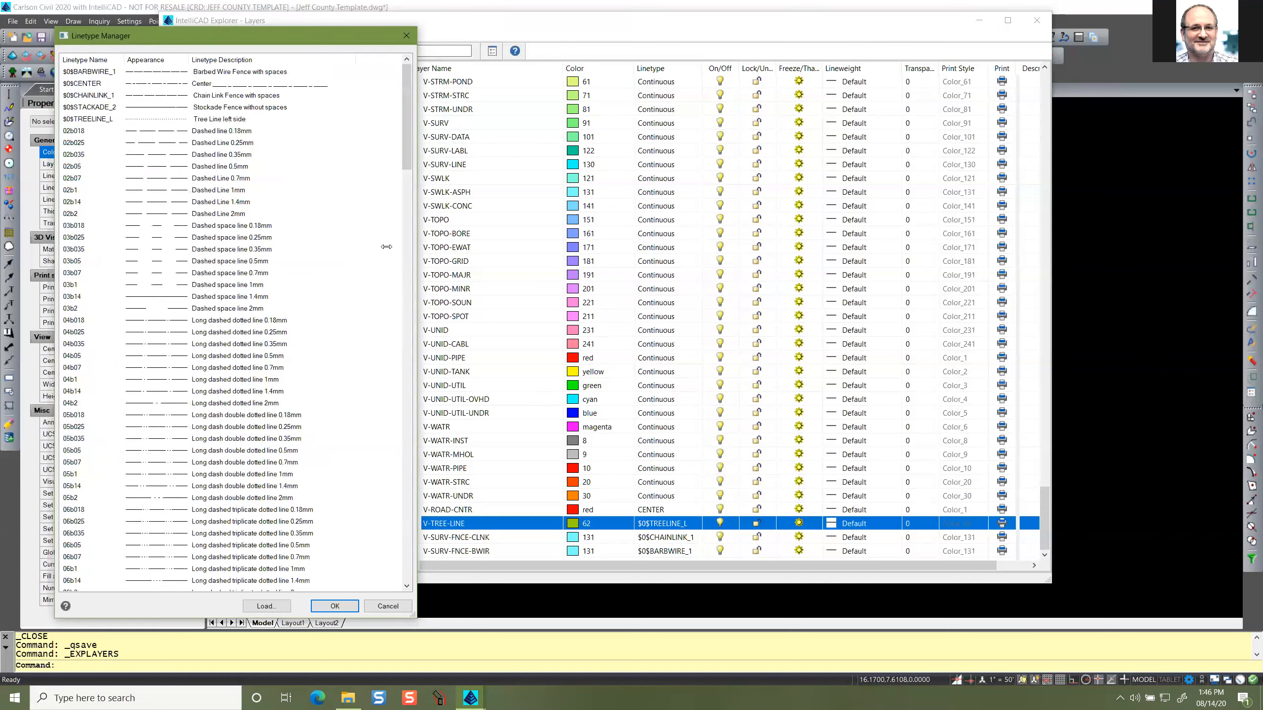
pyautogui.moveTo(406, 107); pyautogui.dragTo(415, 350)
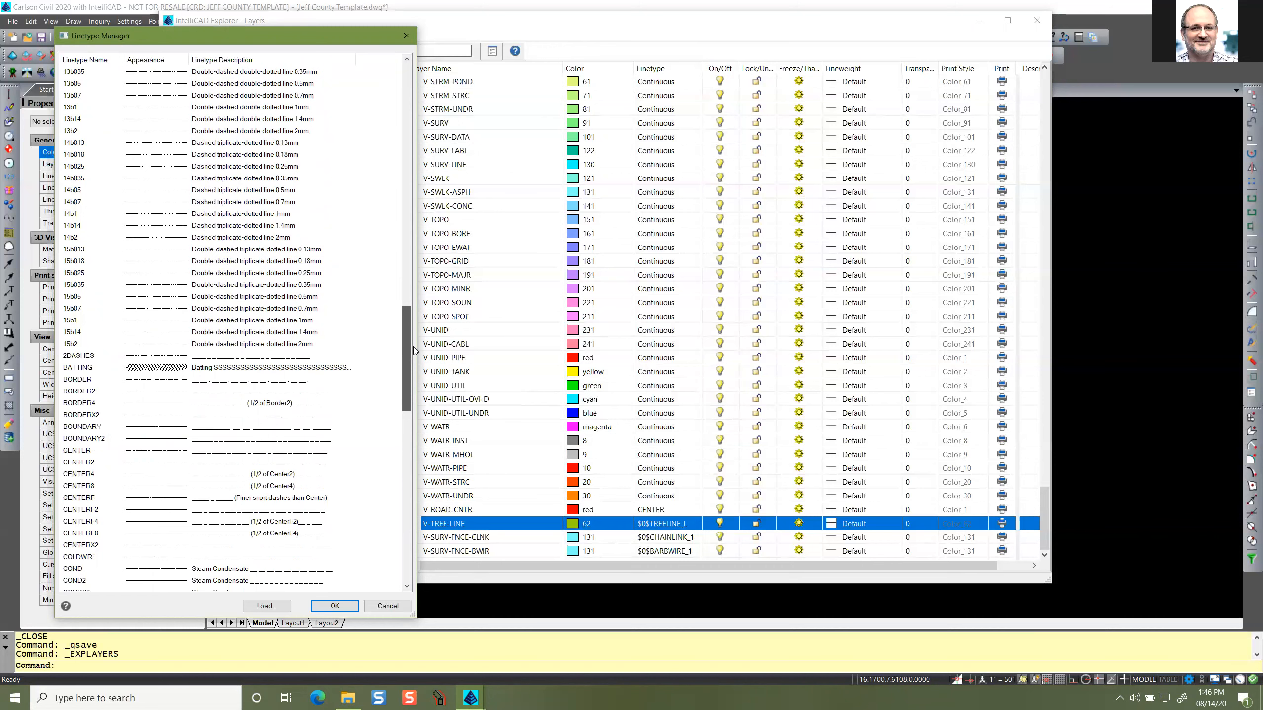
pyautogui.moveTo(414, 350); pyautogui.dragTo(413, 464)
pyautogui.click(90, 510)
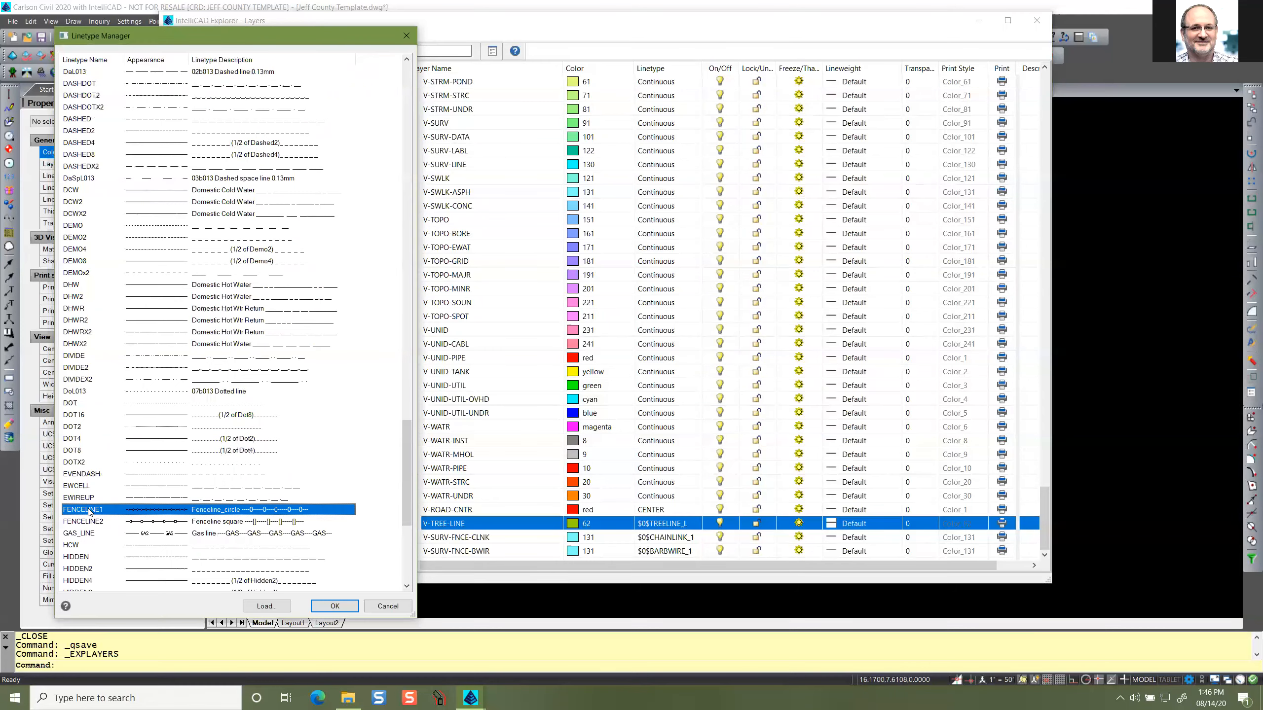
pyautogui.click(334, 606)
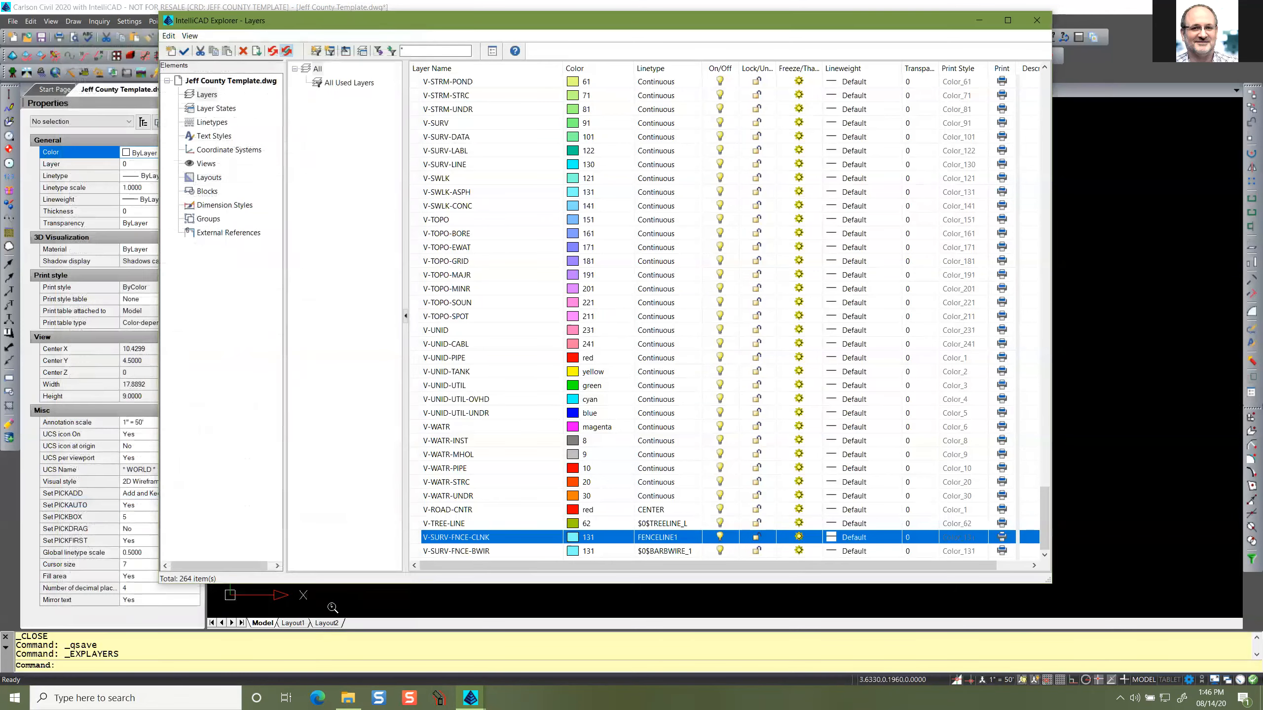
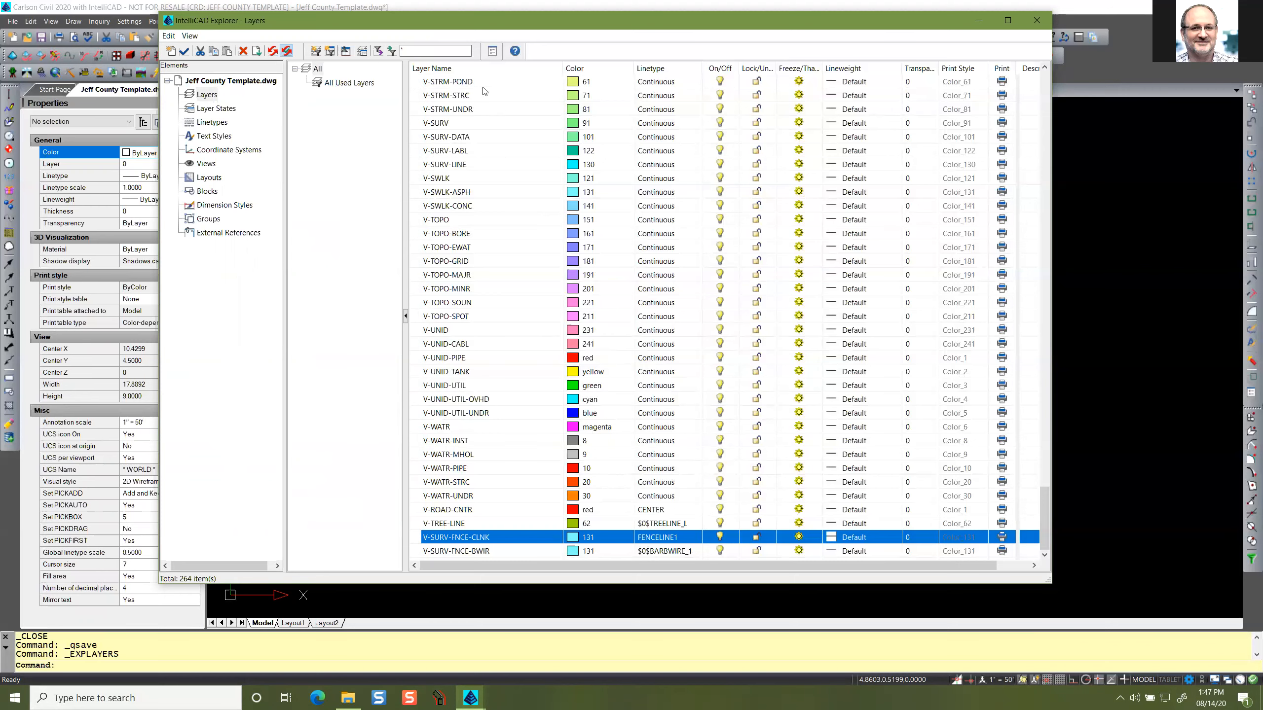
# Review the layer list sorted by layer name and by color, and return it to layer name order.
pyautogui.click(460, 68)
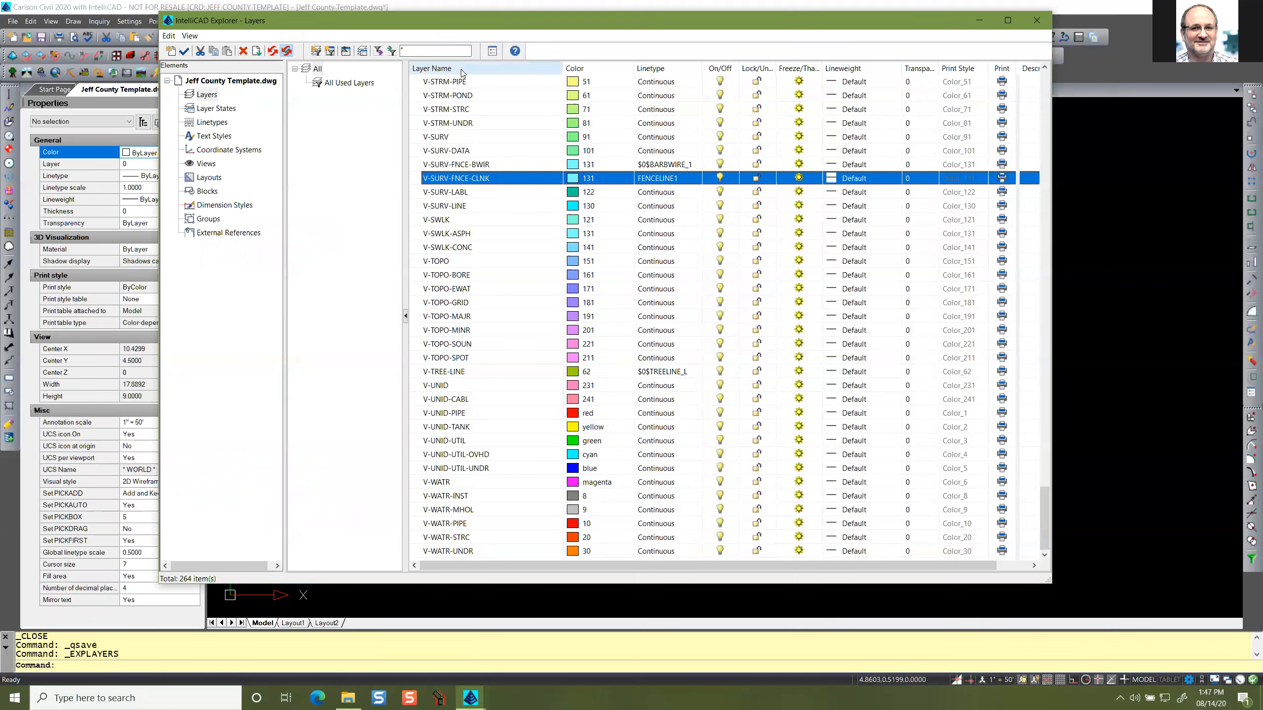
pyautogui.scroll(20, 469, 293)
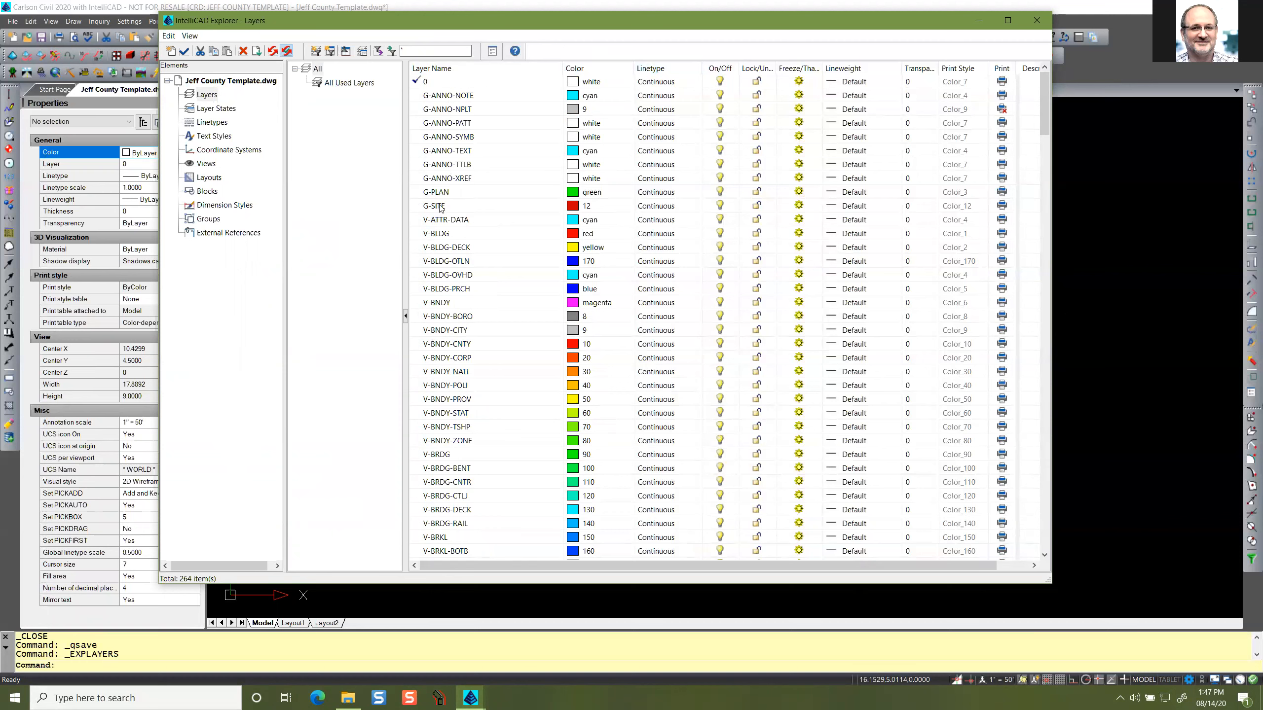
pyautogui.click(608, 69)
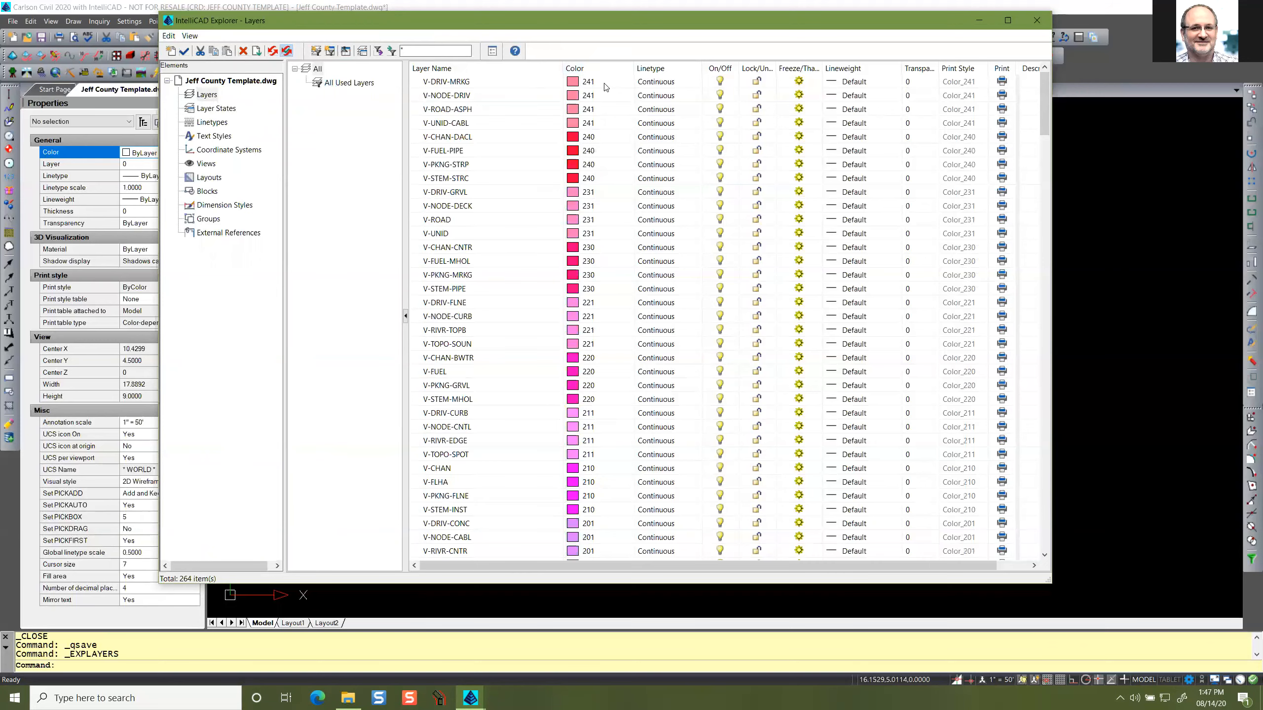
pyautogui.scroll(-20, 606, 281)
pyautogui.scroll(20, 612, 284)
pyautogui.scroll(20, 596, 279)
pyautogui.click(491, 72)
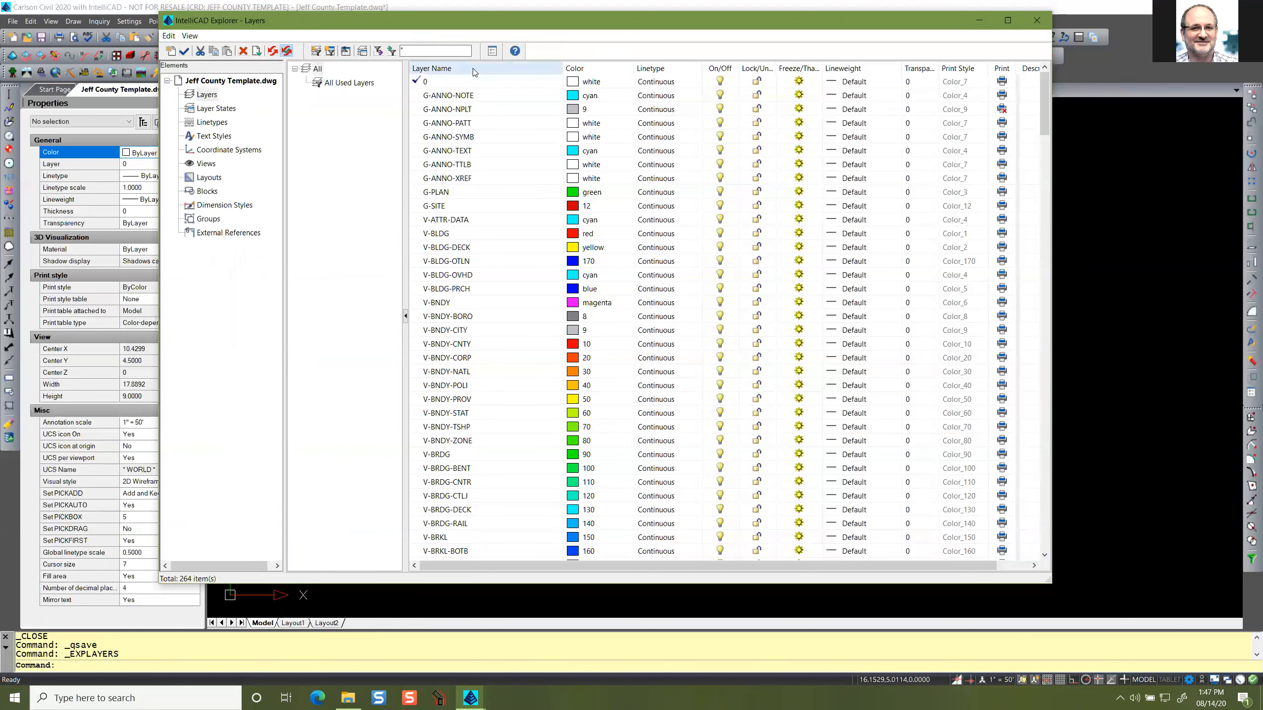
# Look through the layers in descending name order and restore the ascending name order.
pyautogui.click(474, 72)
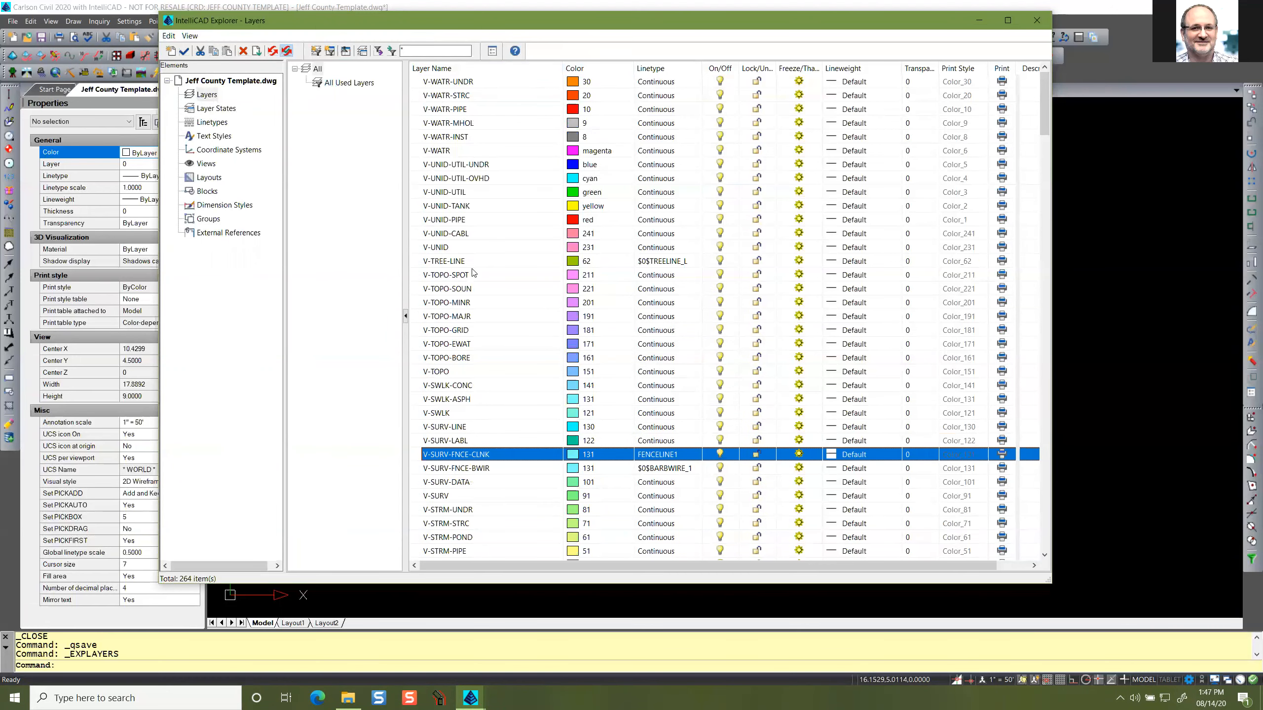
pyautogui.scroll(-15, 468, 186)
pyautogui.scroll(15, 464, 192)
pyautogui.scroll(-20, 476, 416)
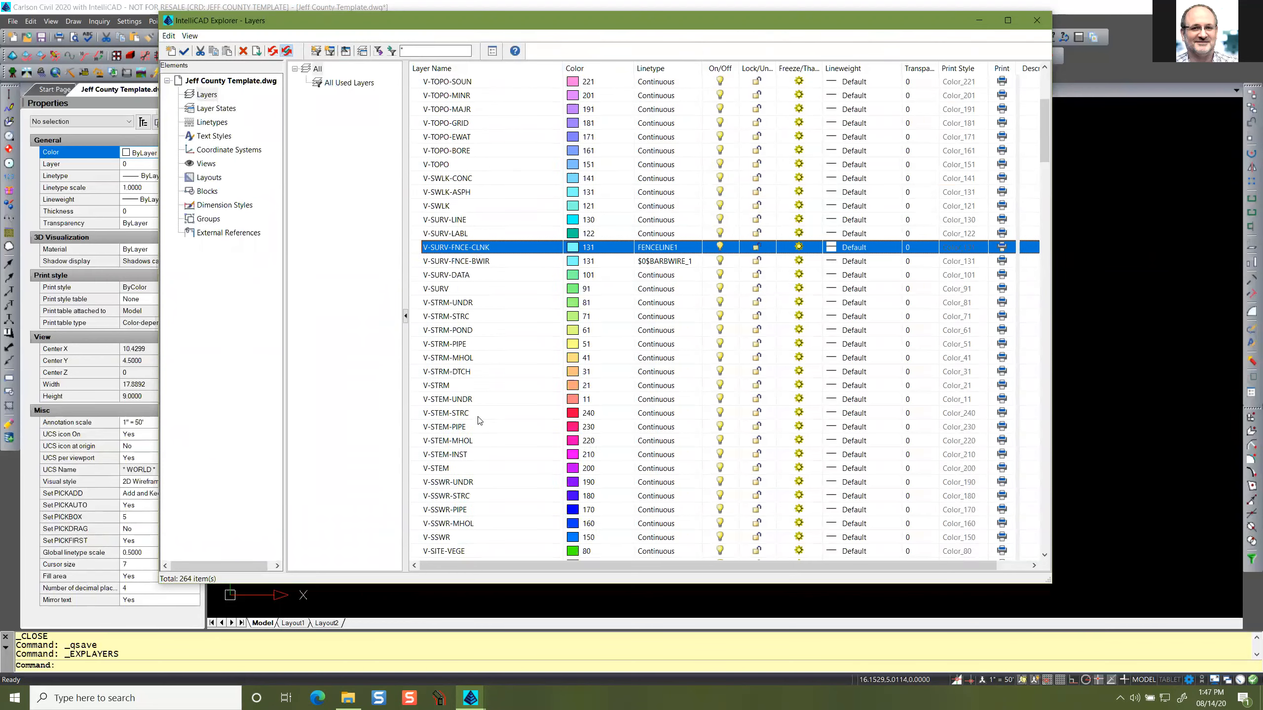
pyautogui.scroll(20, 481, 420)
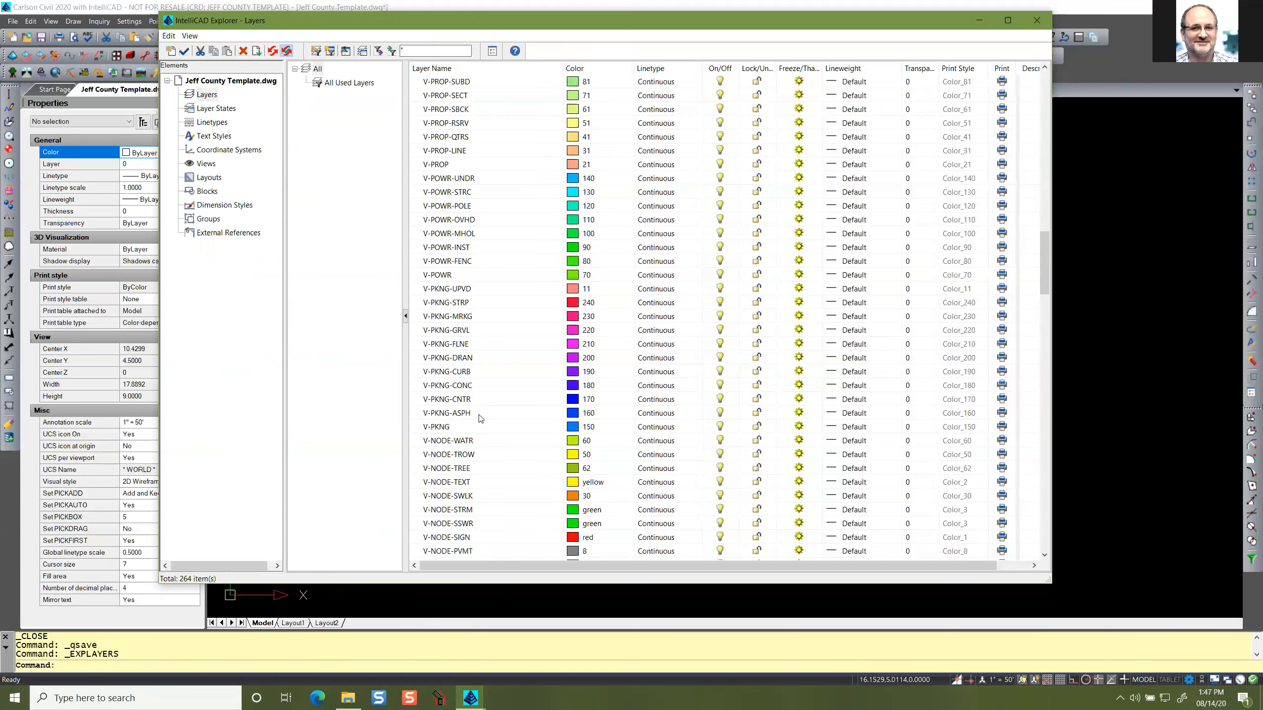
pyautogui.click(477, 69)
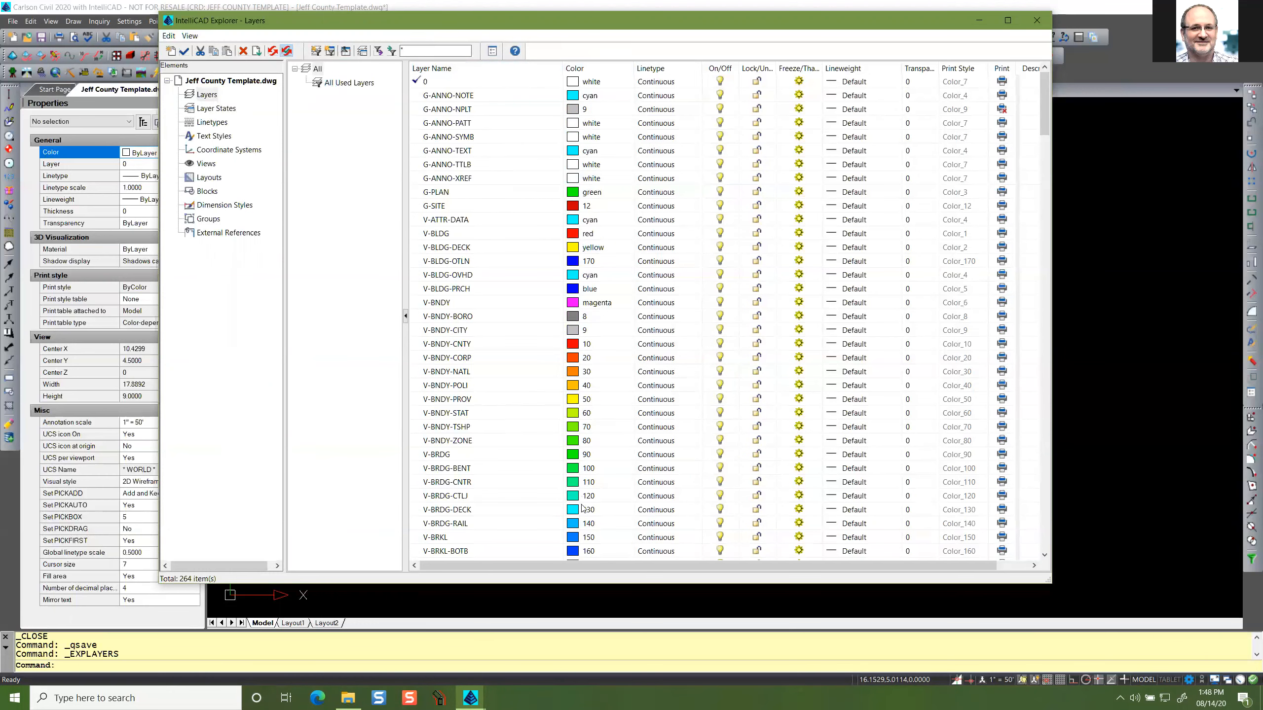
# Shorten and reposition the layer window, and narrow the Layer Name column to bring the Description column into view.
pyautogui.moveTo(563, 584); pyautogui.dragTo(552, 489)
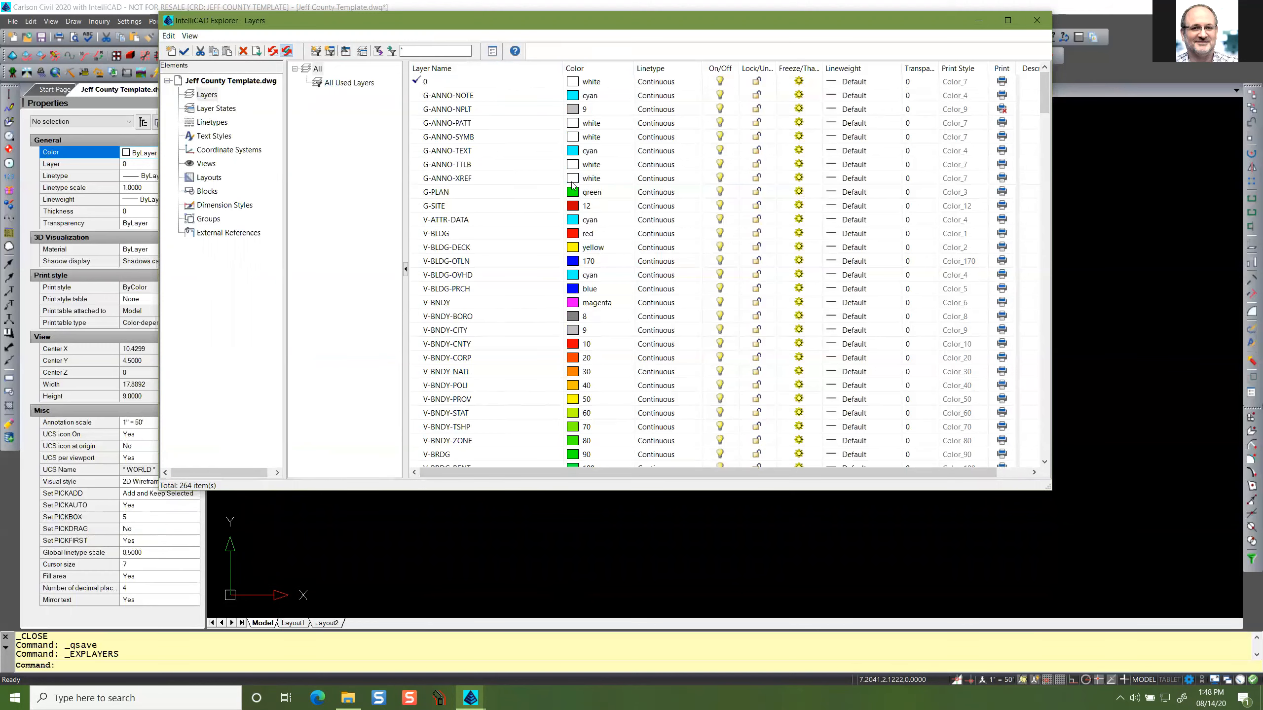
pyautogui.moveTo(626, 30); pyautogui.dragTo(570, 66)
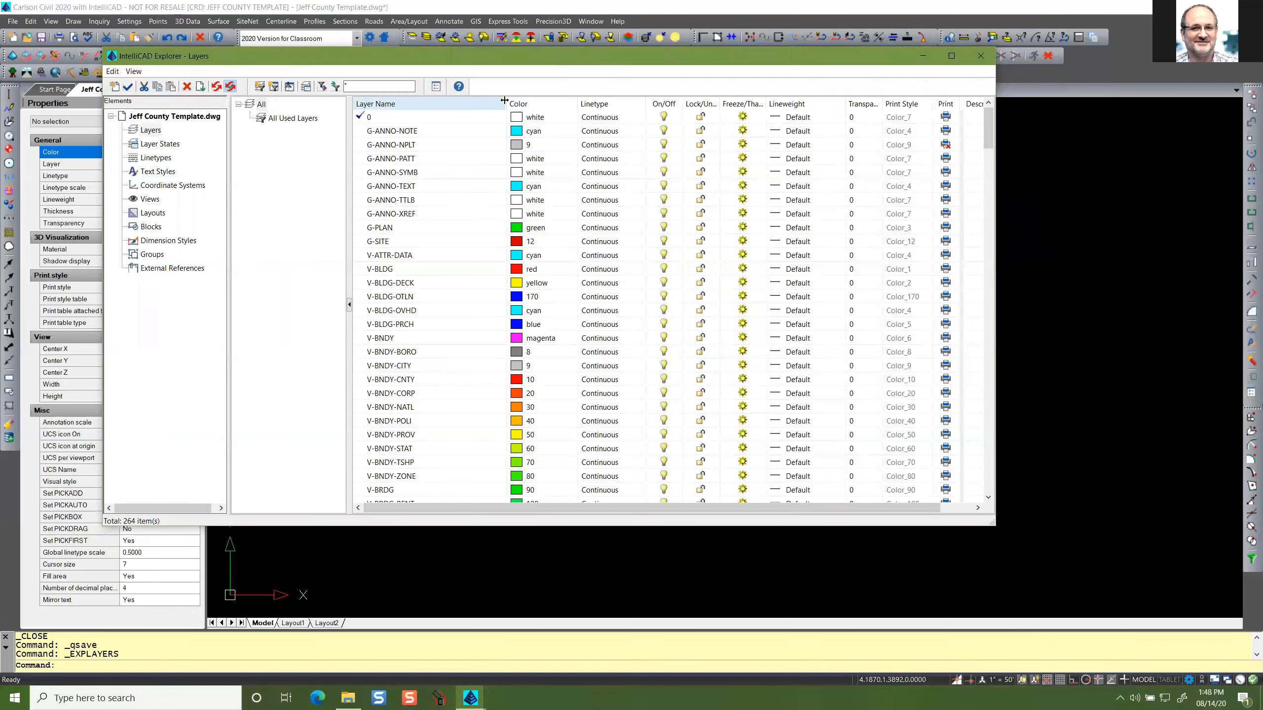
pyautogui.moveTo(504, 101); pyautogui.dragTo(472, 100)
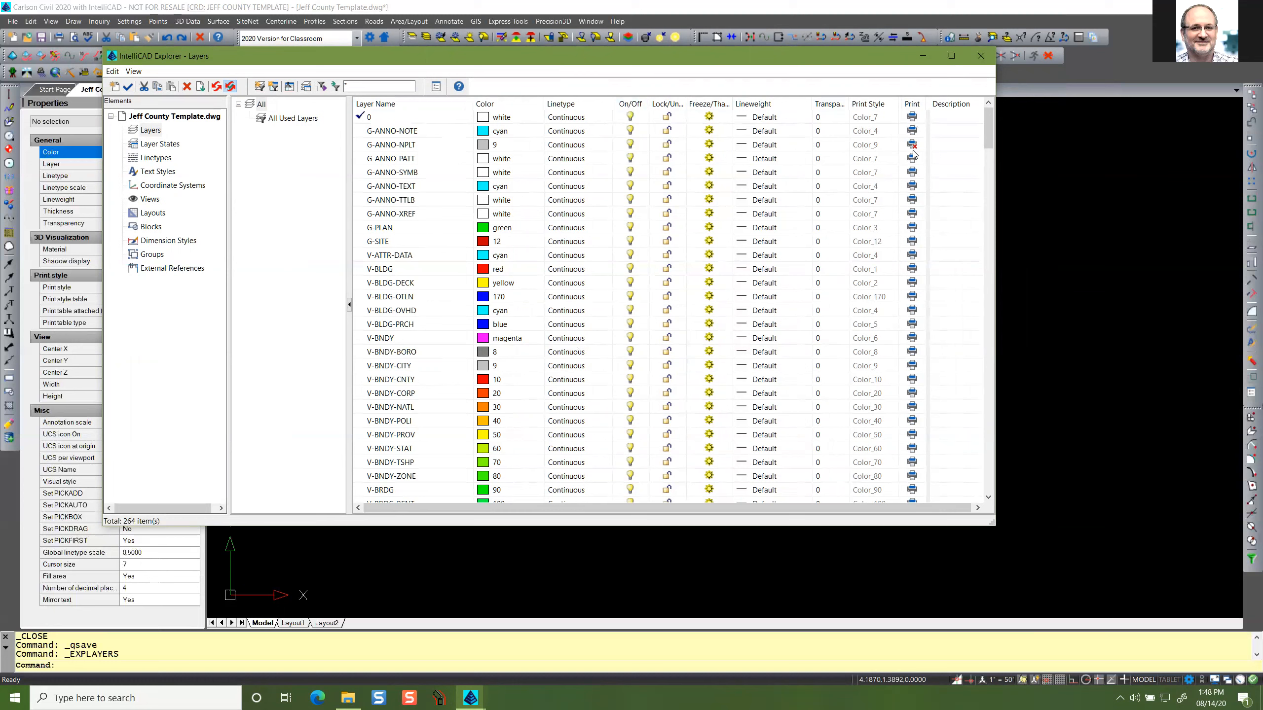
# Check the print setting of layer G-ANNO-NPLT and widen the layer window beyond the Description column.
pyautogui.click(422, 159)
pyautogui.click(426, 145)
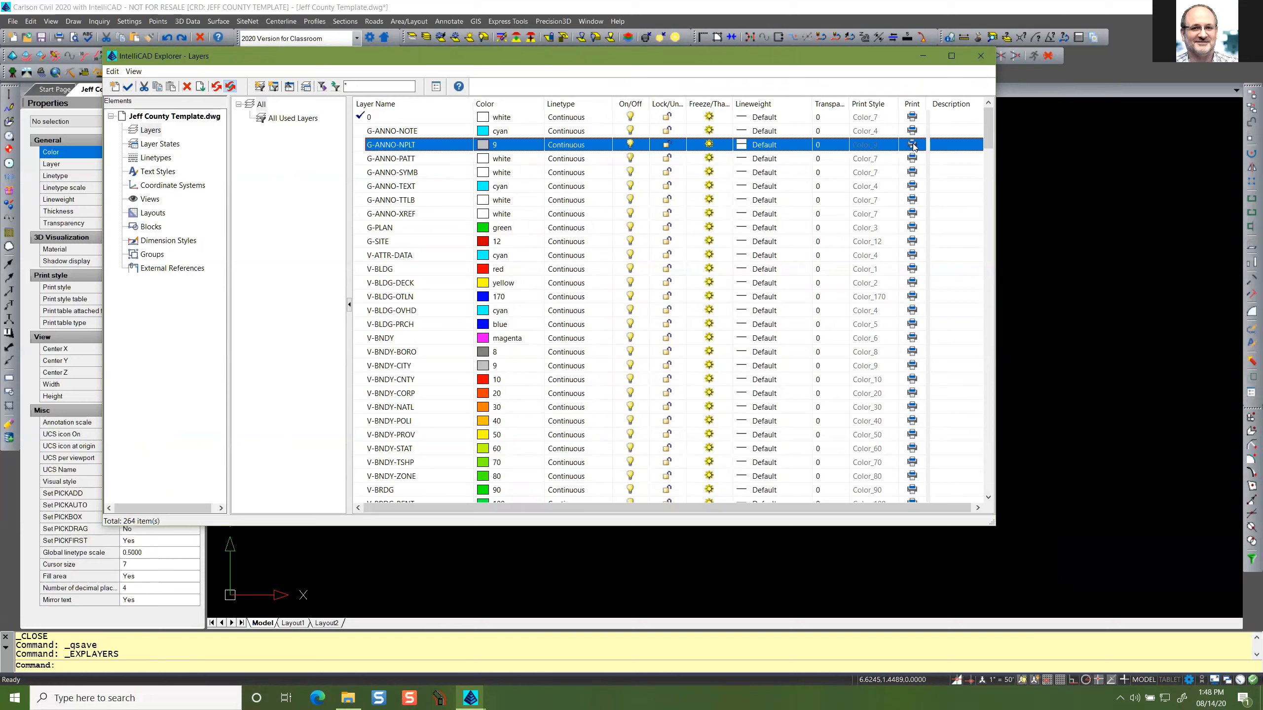
pyautogui.click(885, 163)
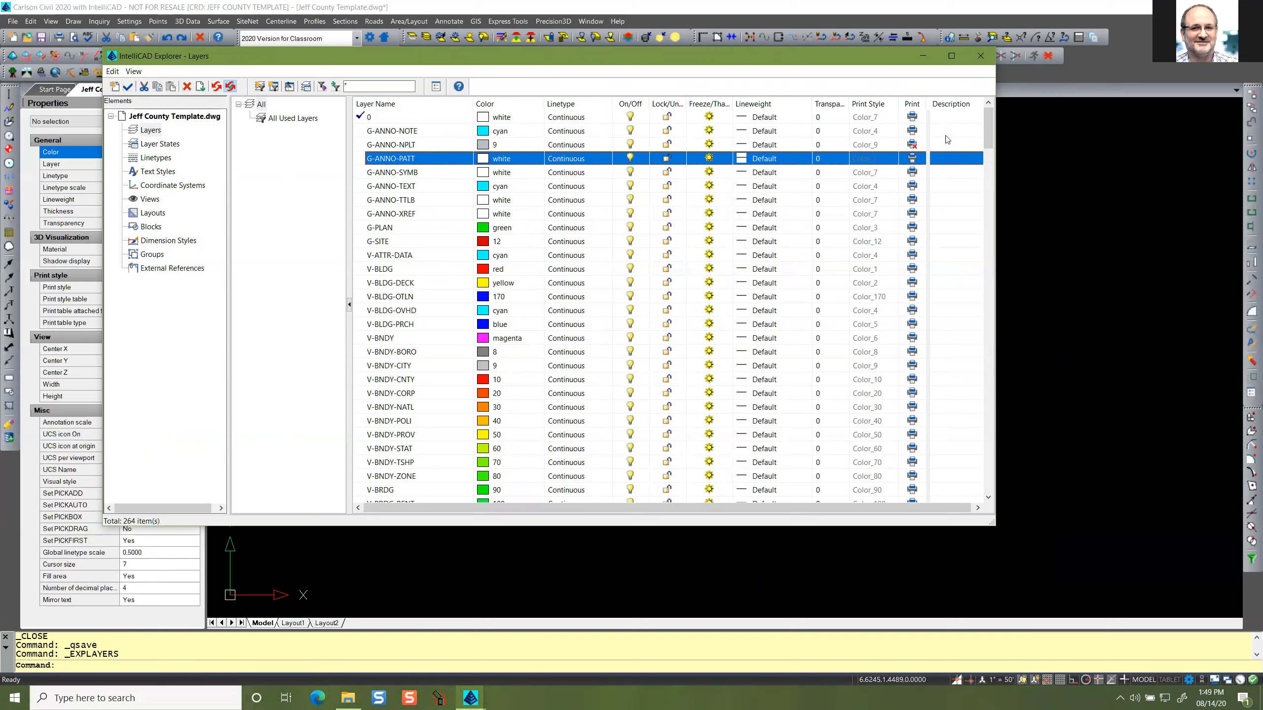
pyautogui.moveTo(994, 173); pyautogui.dragTo(1154, 149)
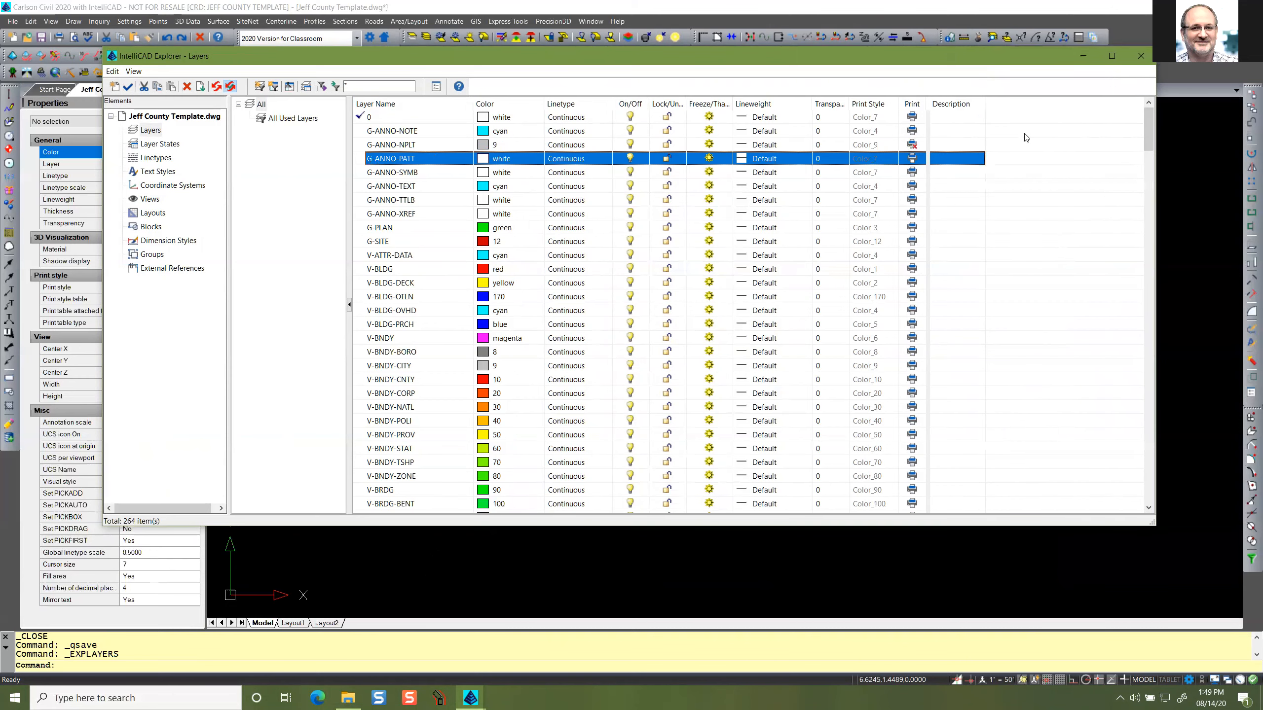
pyautogui.moveTo(918, 52); pyautogui.dragTo(939, 107)
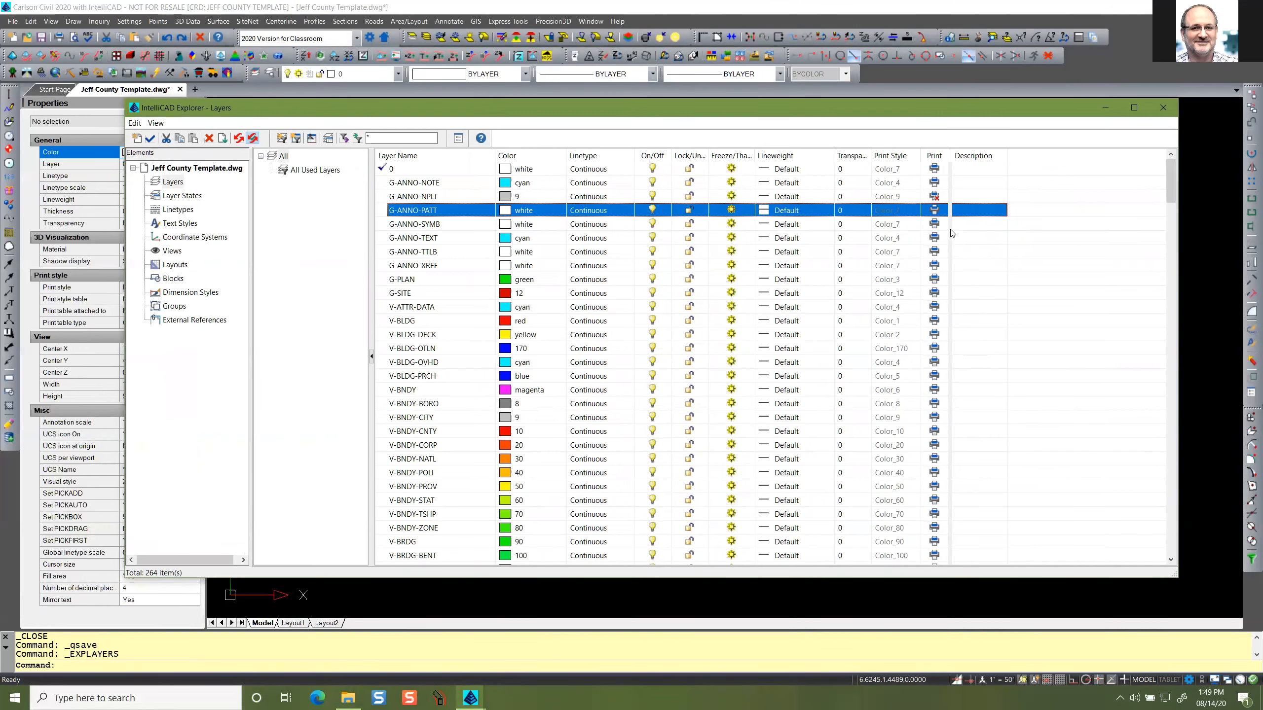
# Close the layer window and make Layout1 the current layout after viewing Layout2.
pyautogui.click(1163, 107)
pyautogui.click(293, 623)
pyautogui.click(326, 623)
pyautogui.click(293, 623)
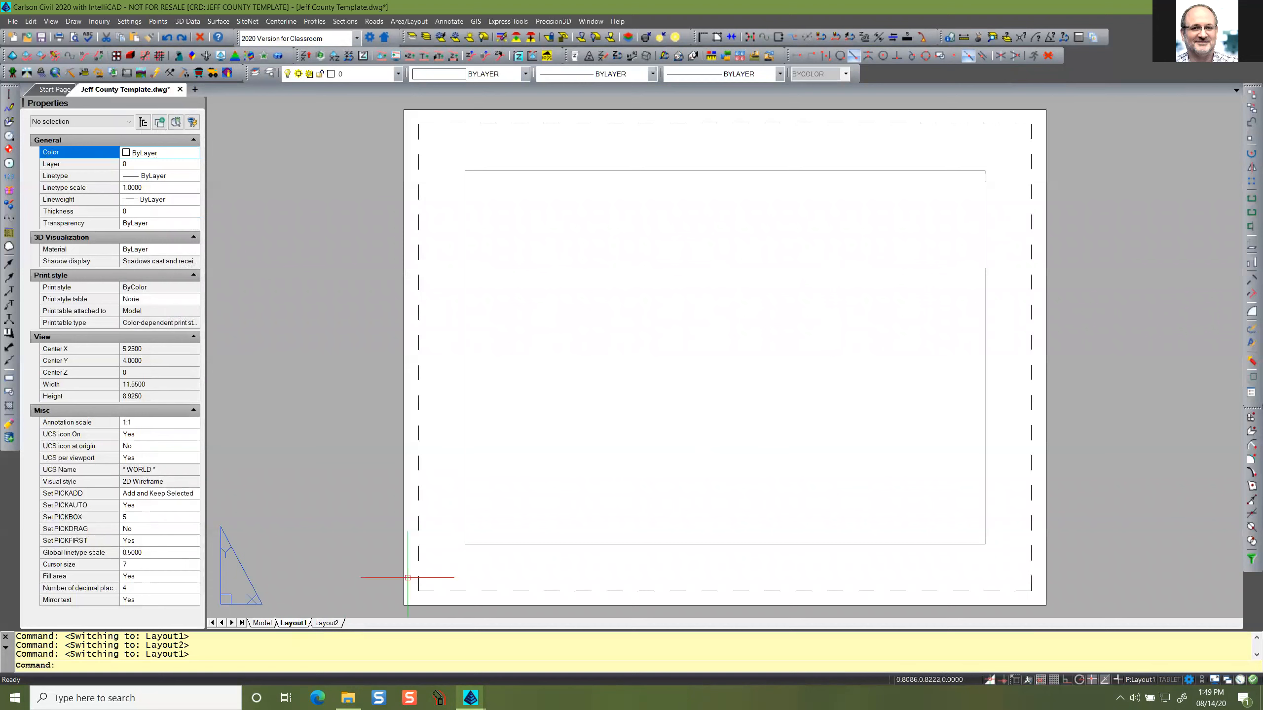
# Select the viewport on Layout1 and inspect its properties.
pyautogui.click(465, 348)
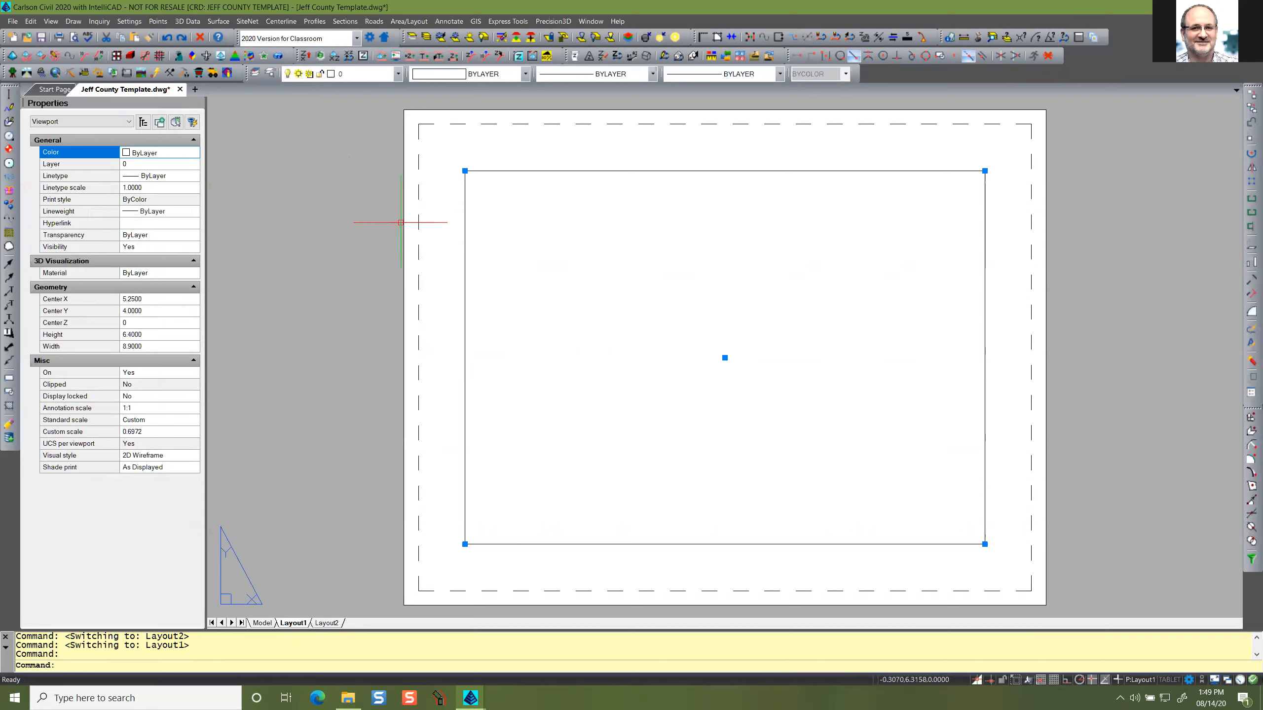
pyautogui.click(117, 123)
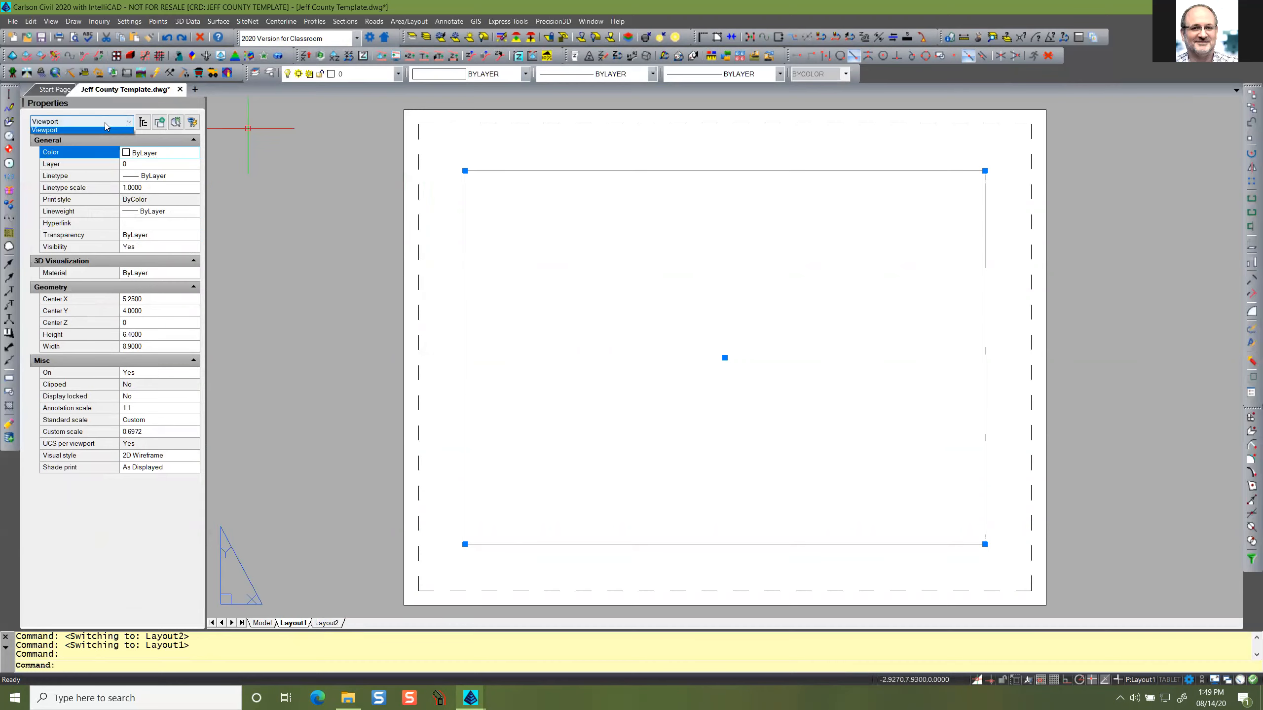
pyautogui.click(57, 133)
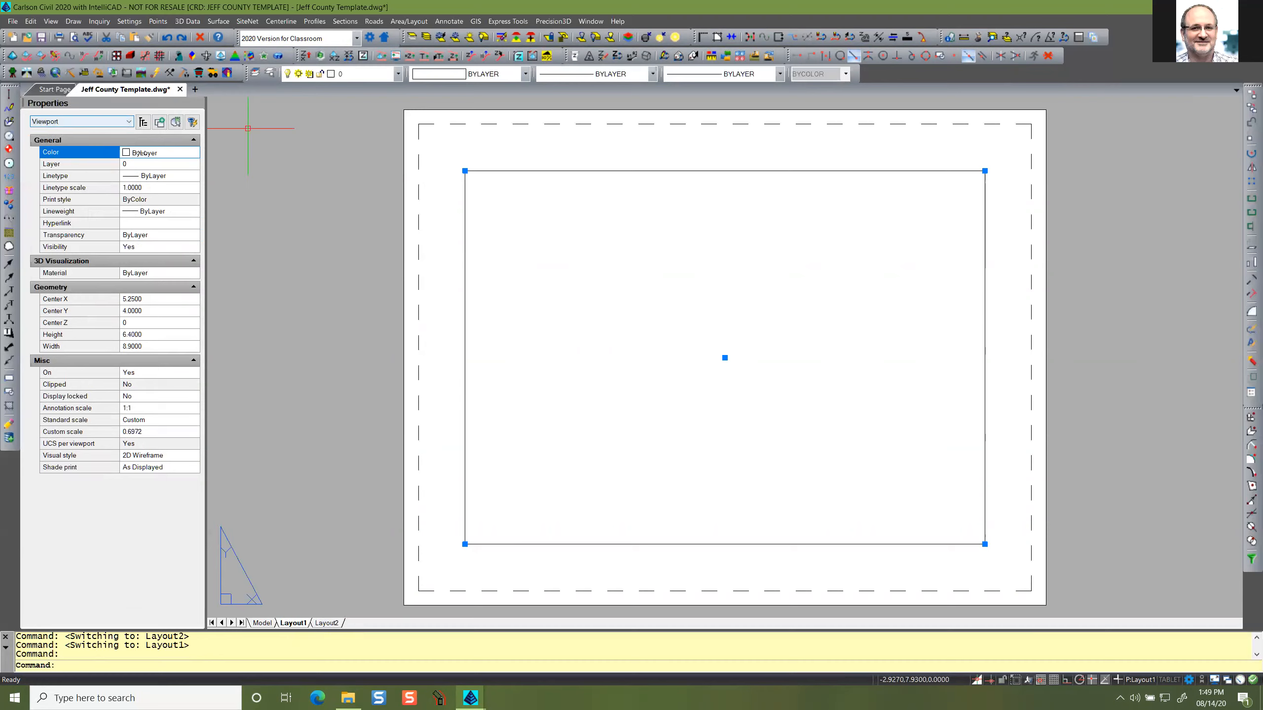
pyautogui.click(450, 215)
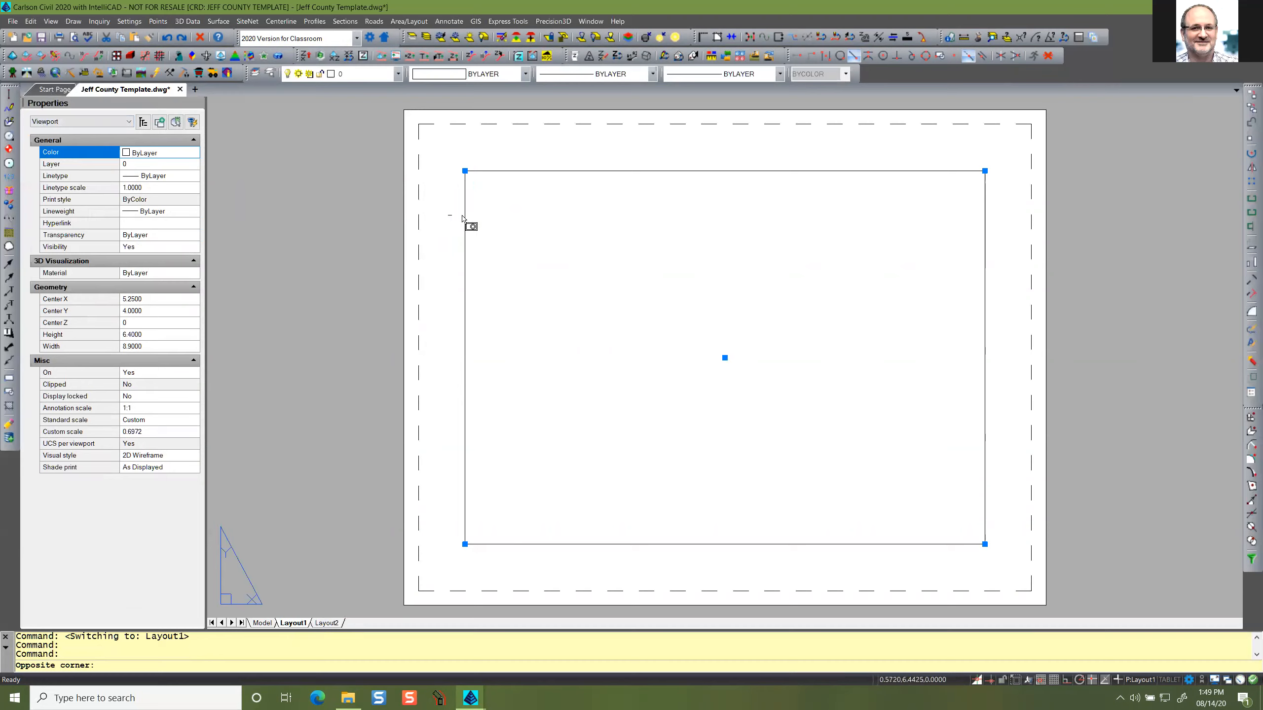
pyautogui.click(454, 216)
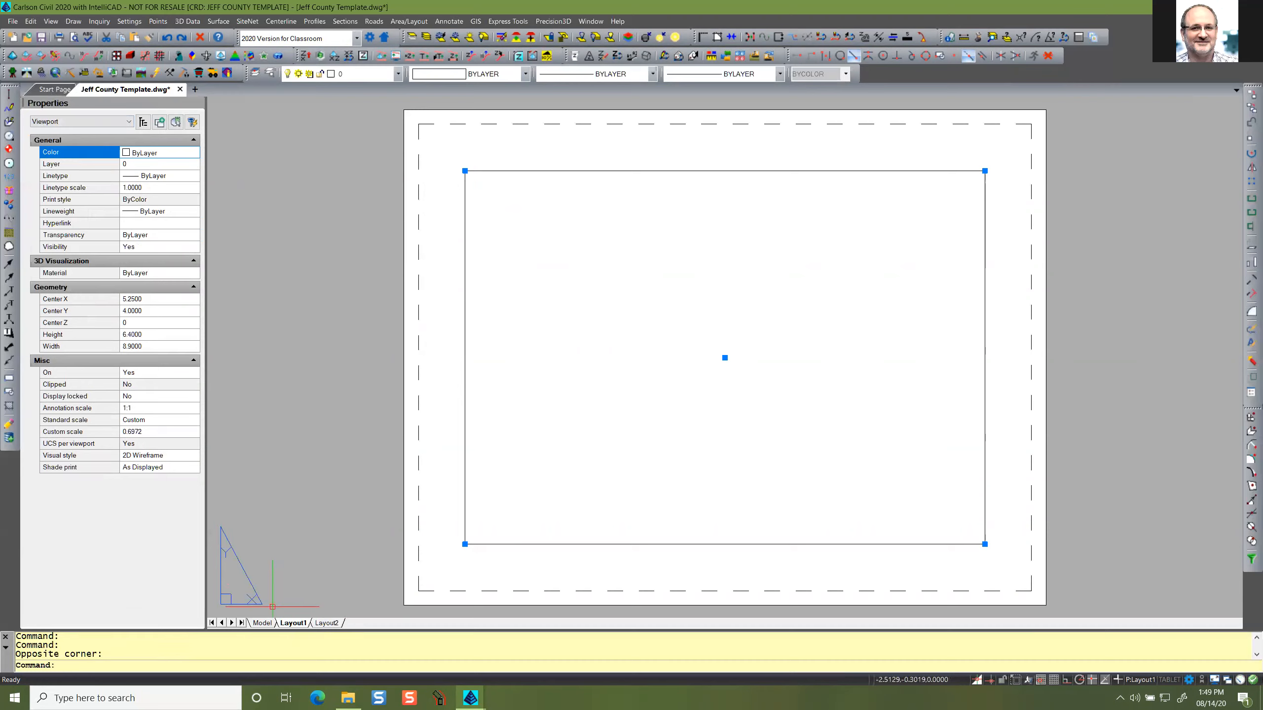
# Activate model space inside the Layout1 viewport and open the layer list with its viewport-specific columns.
pyautogui.doubleClick(539, 364)
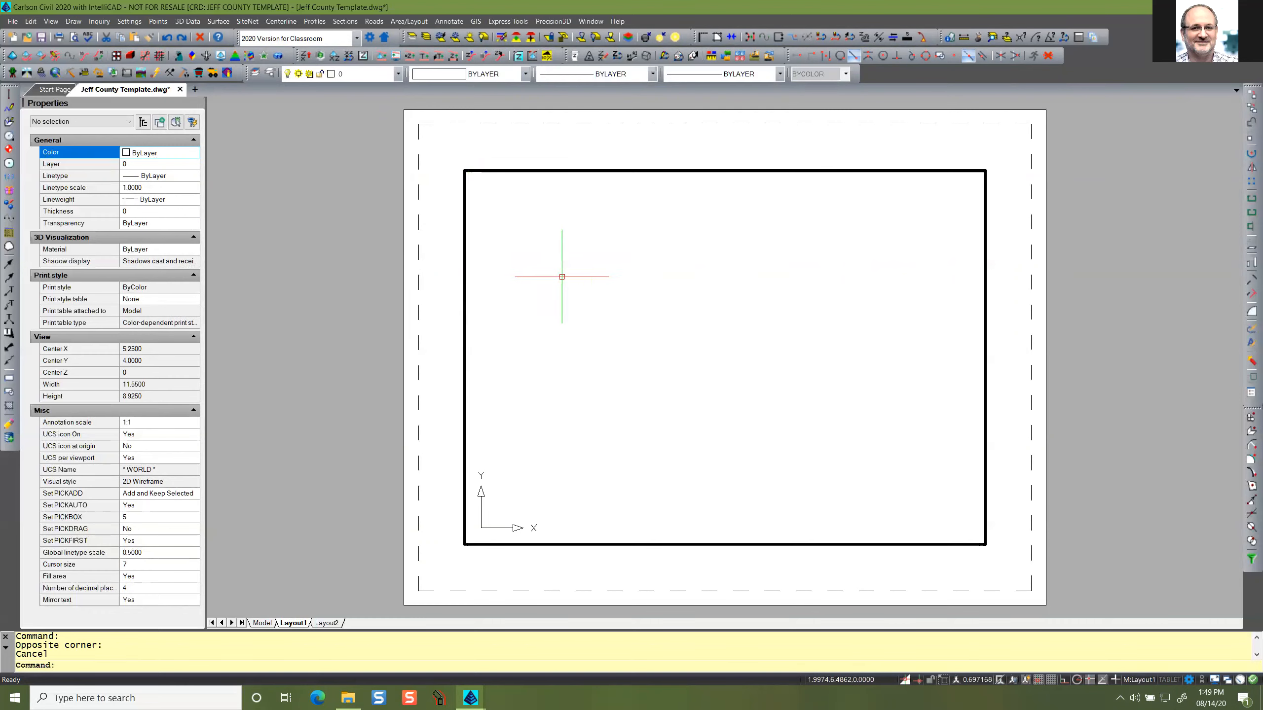
pyautogui.click(270, 75)
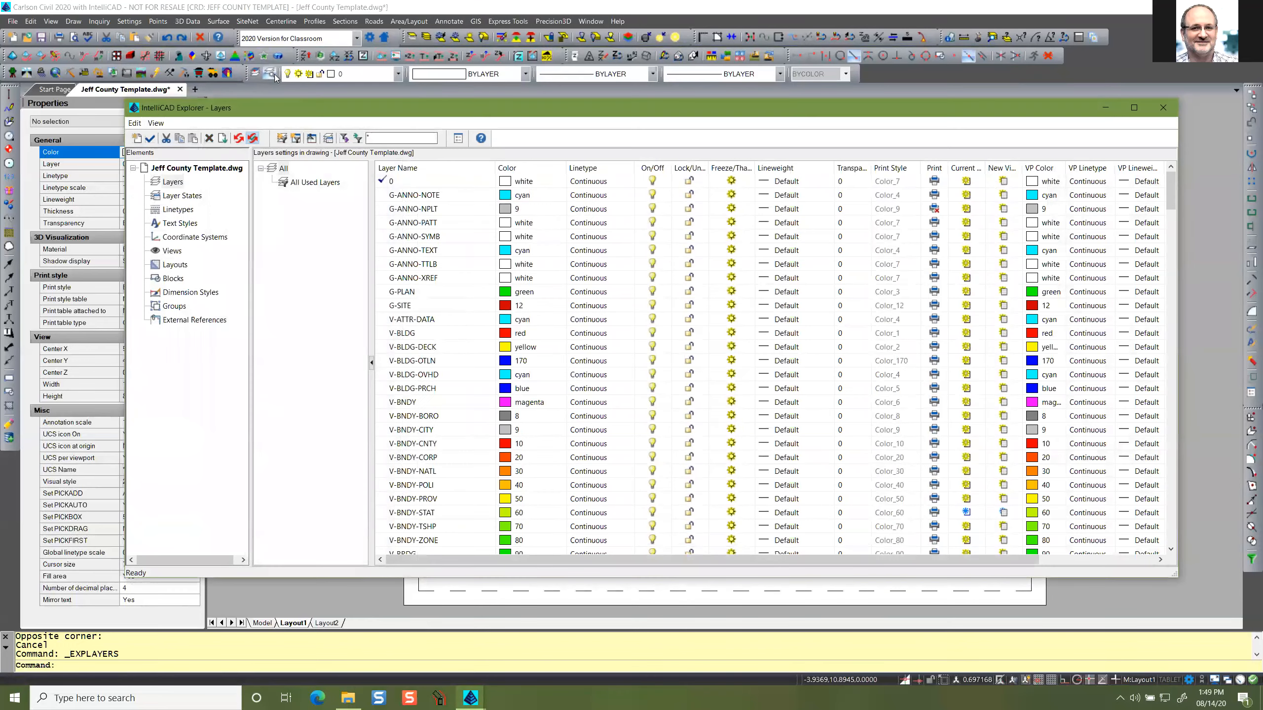
pyautogui.moveTo(454, 106); pyautogui.dragTo(414, 88)
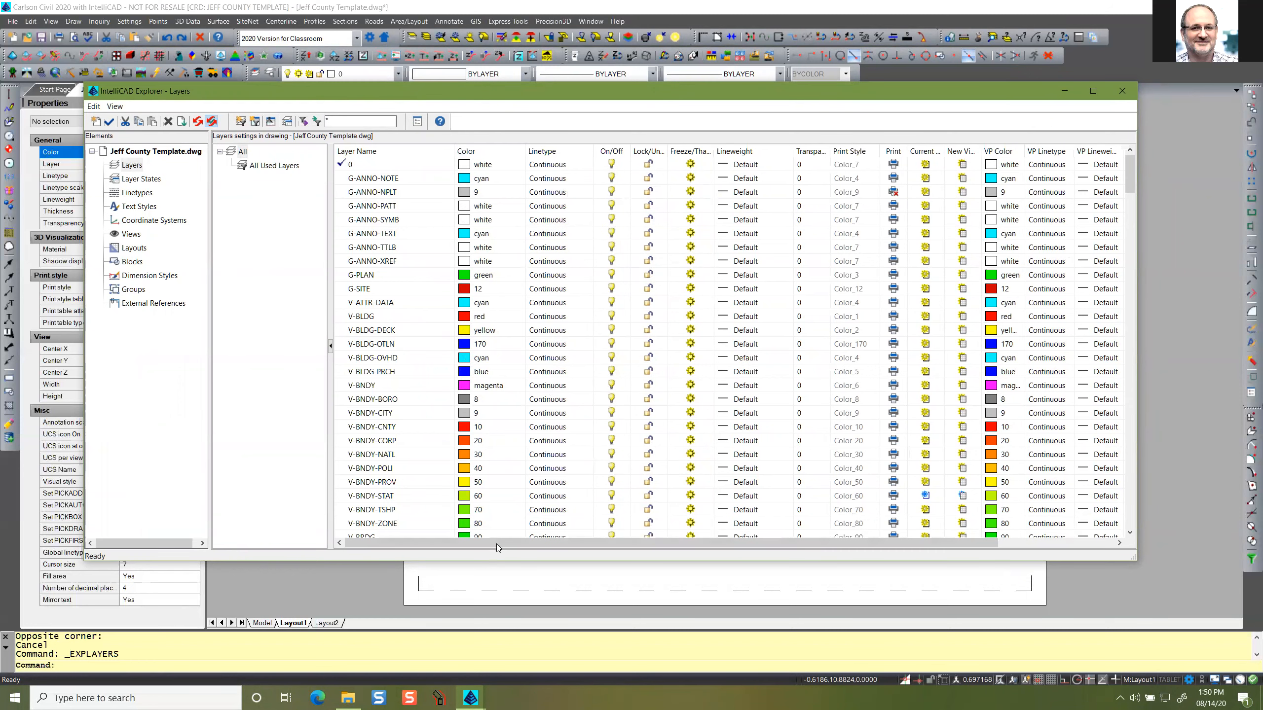
# Widen the Current Viewport, New Viewports, VP Color, VP Linetype and VP Lineweight columns of the layer list to reveal more of their headings.
pyautogui.moveTo(499, 546); pyautogui.dragTo(637, 551)
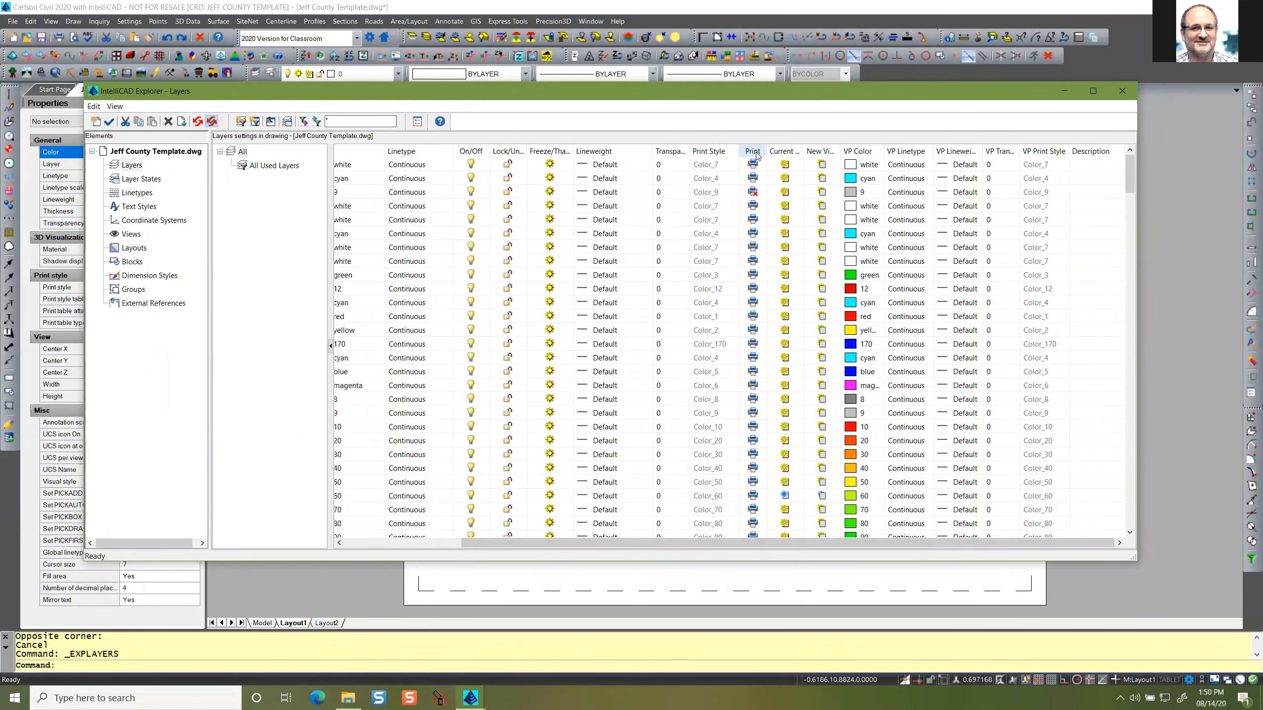
pyautogui.moveTo(804, 146); pyautogui.dragTo(1061, 150)
pyautogui.moveTo(921, 543); pyautogui.dragTo(1062, 545)
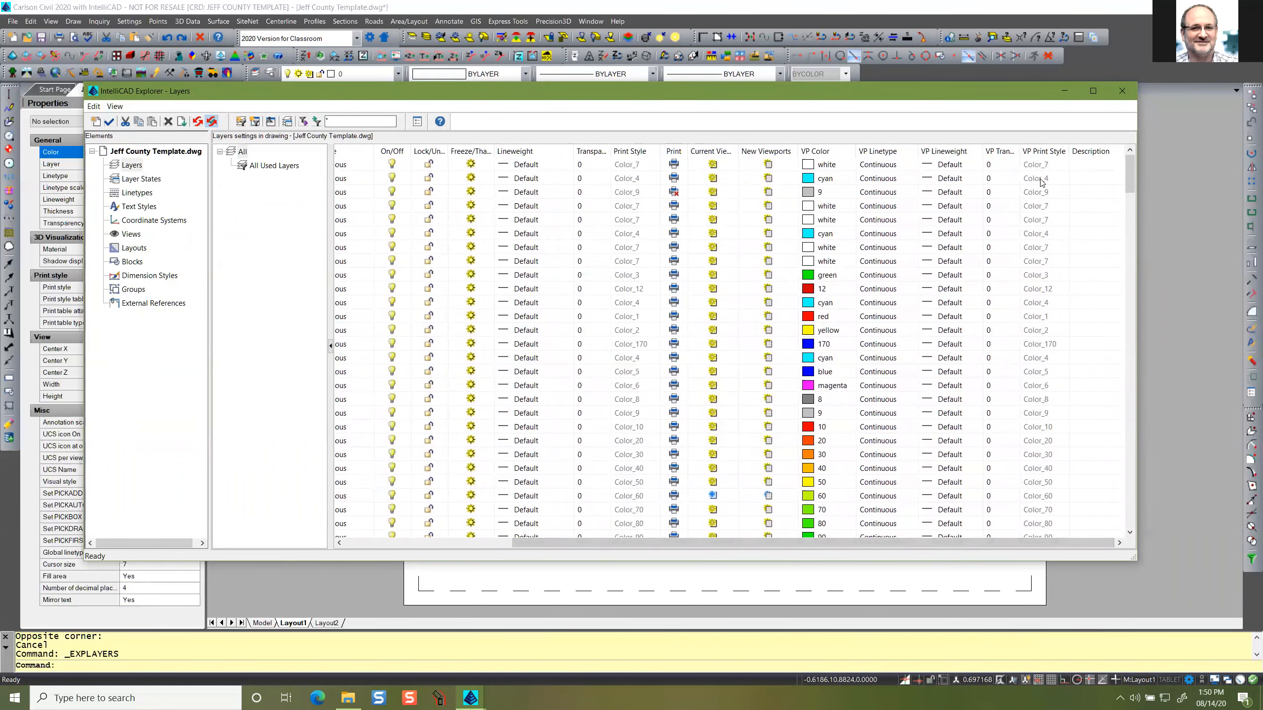
pyautogui.moveTo(913, 542); pyautogui.dragTo(852, 548)
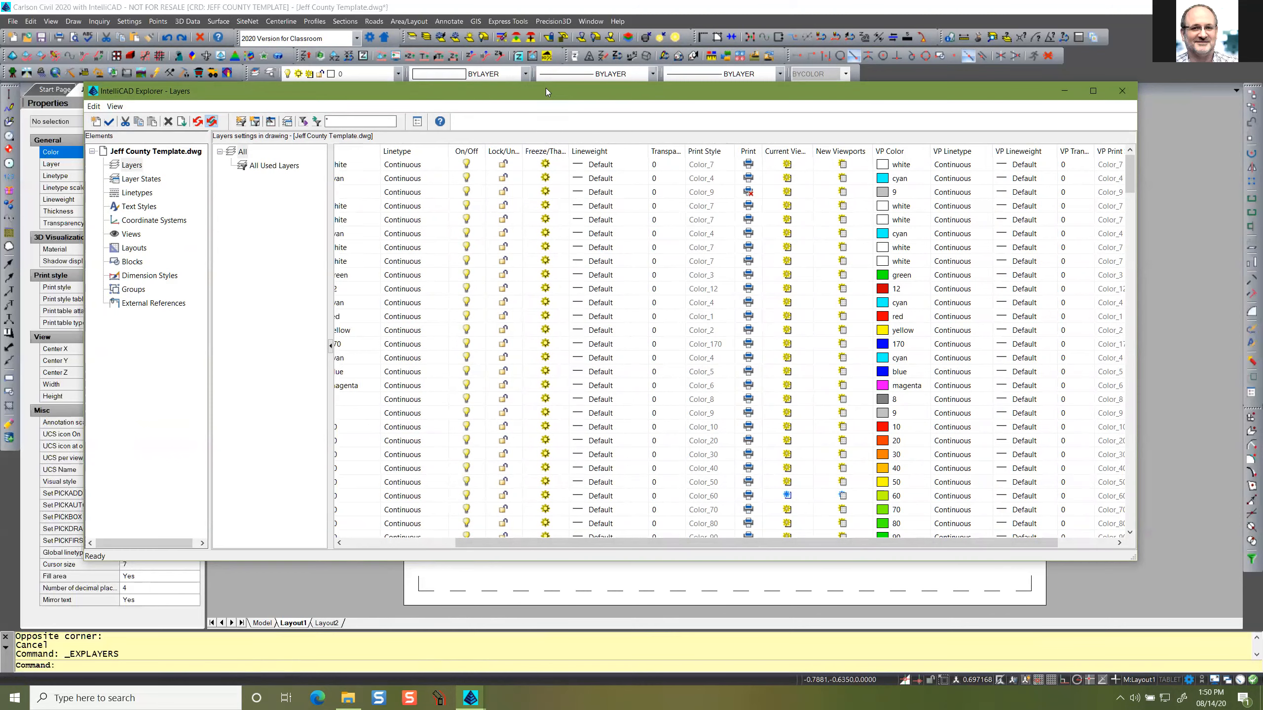
# Move the layer window to uncover part of the Layout1 sheet and select layer V-PROP-LINE.
pyautogui.moveTo(546, 91); pyautogui.dragTo(391, 57)
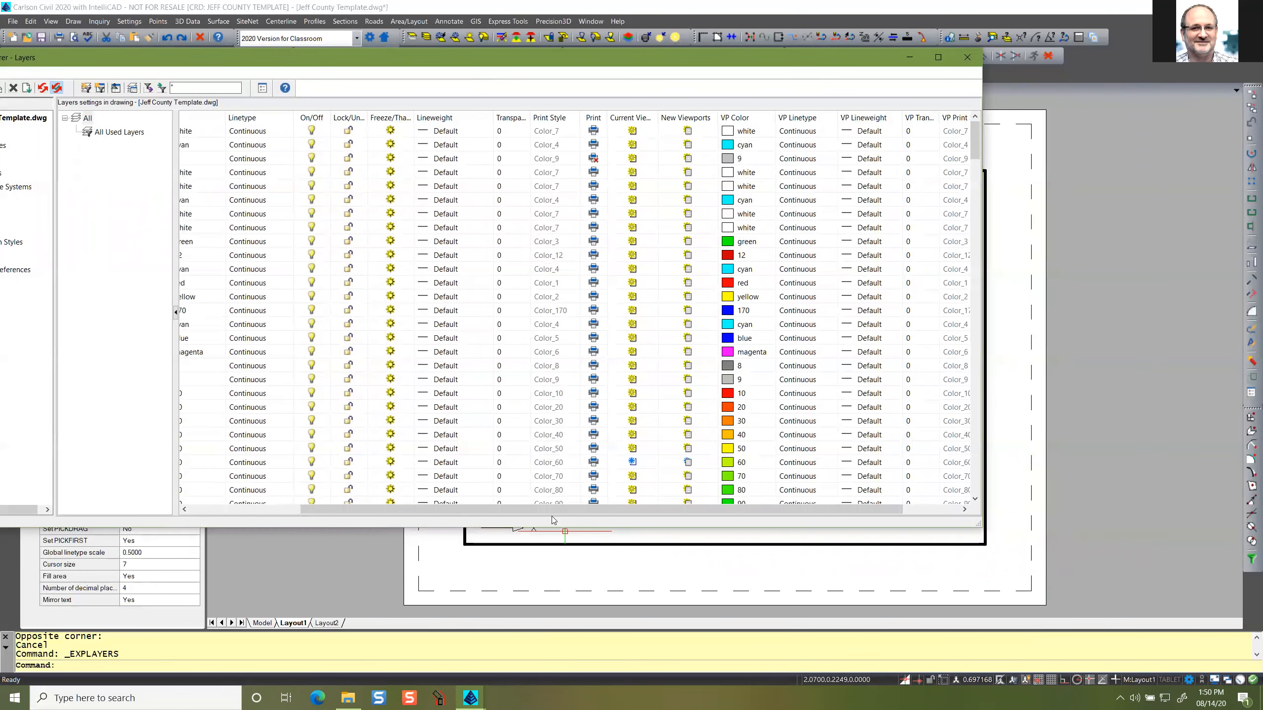
pyautogui.moveTo(544, 508); pyautogui.dragTo(367, 507)
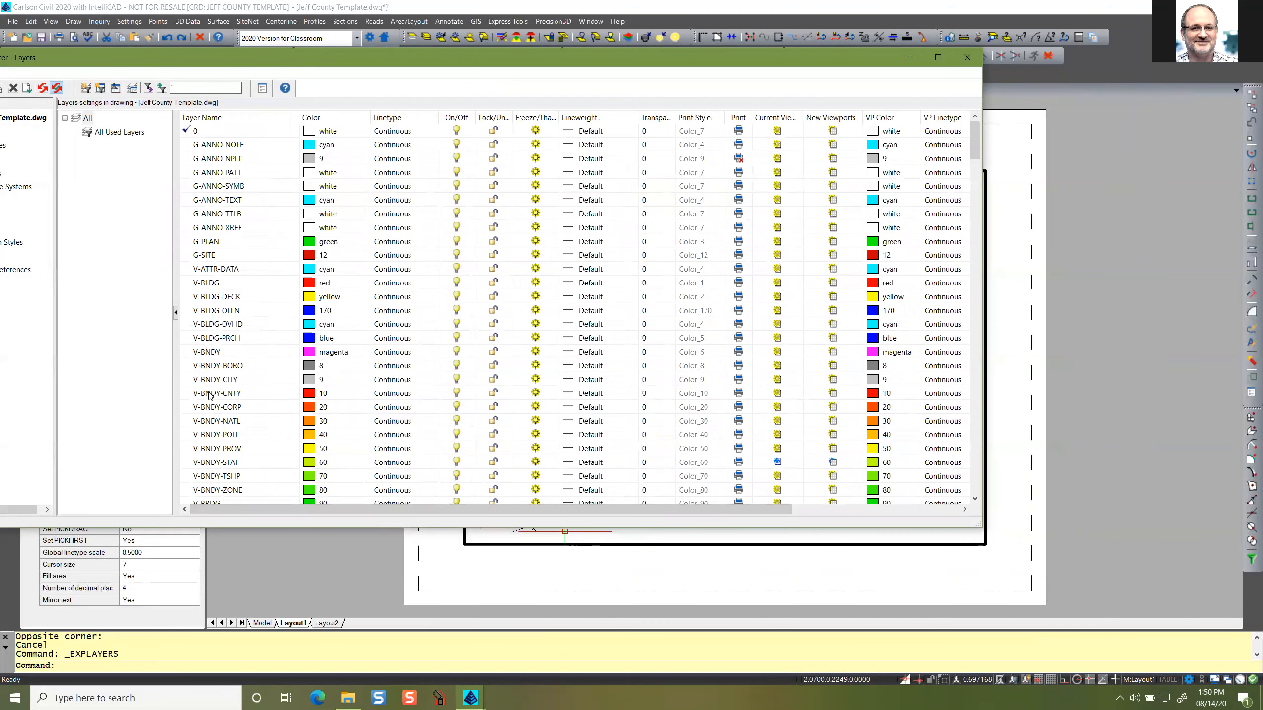
pyautogui.scroll(-9, 210, 396)
pyautogui.scroll(-20, 210, 395)
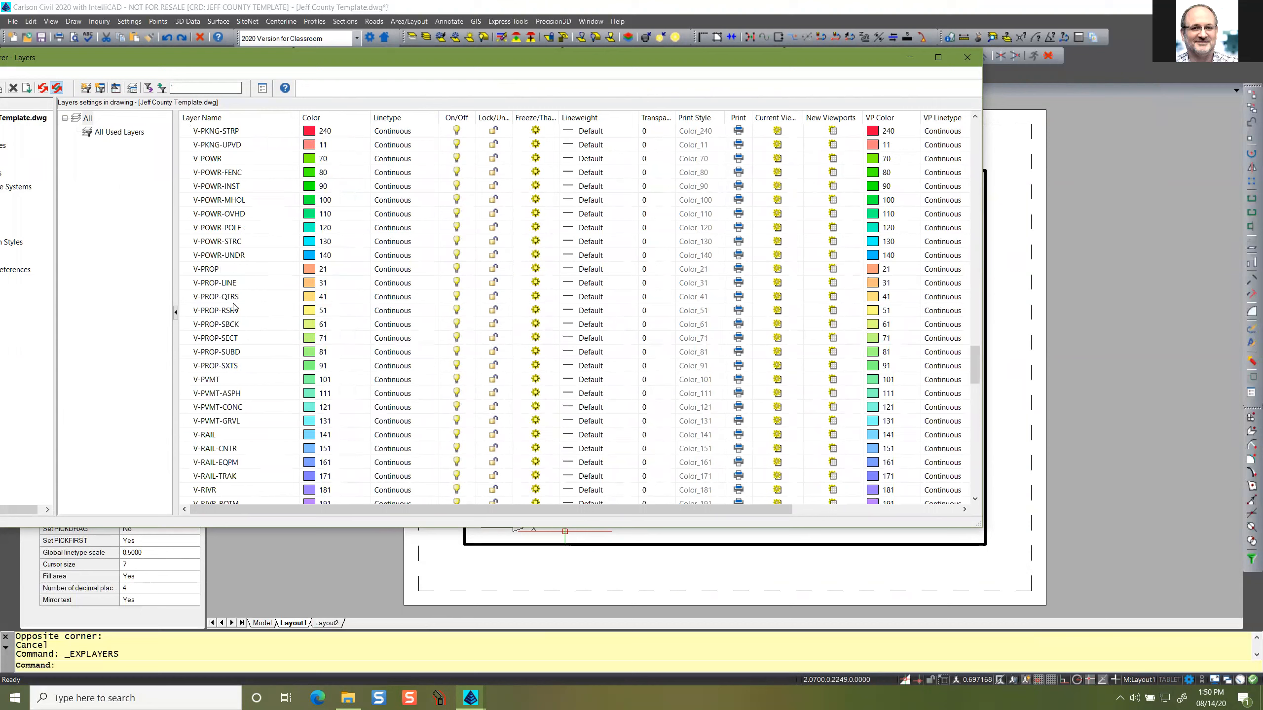
pyautogui.click(237, 286)
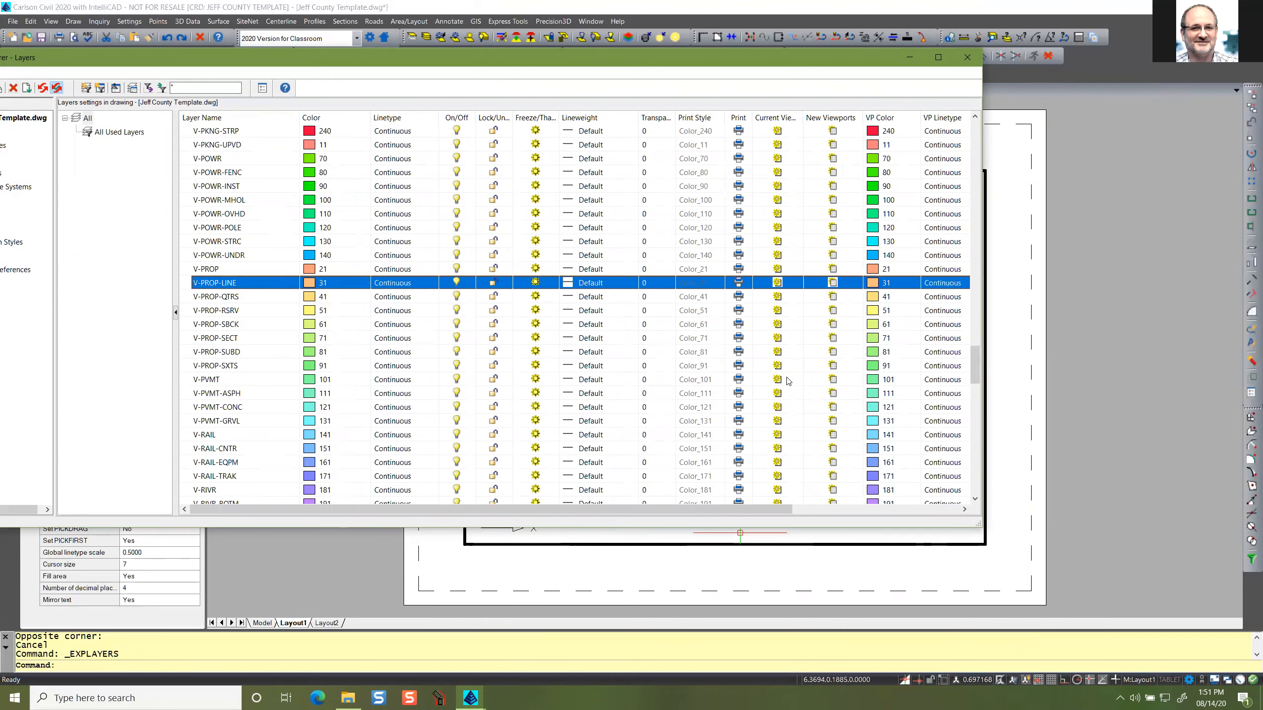
# Freeze layer V-PROP-LINE in the current viewport, and thaw it again.
pyautogui.moveTo(684, 509); pyautogui.dragTo(850, 519)
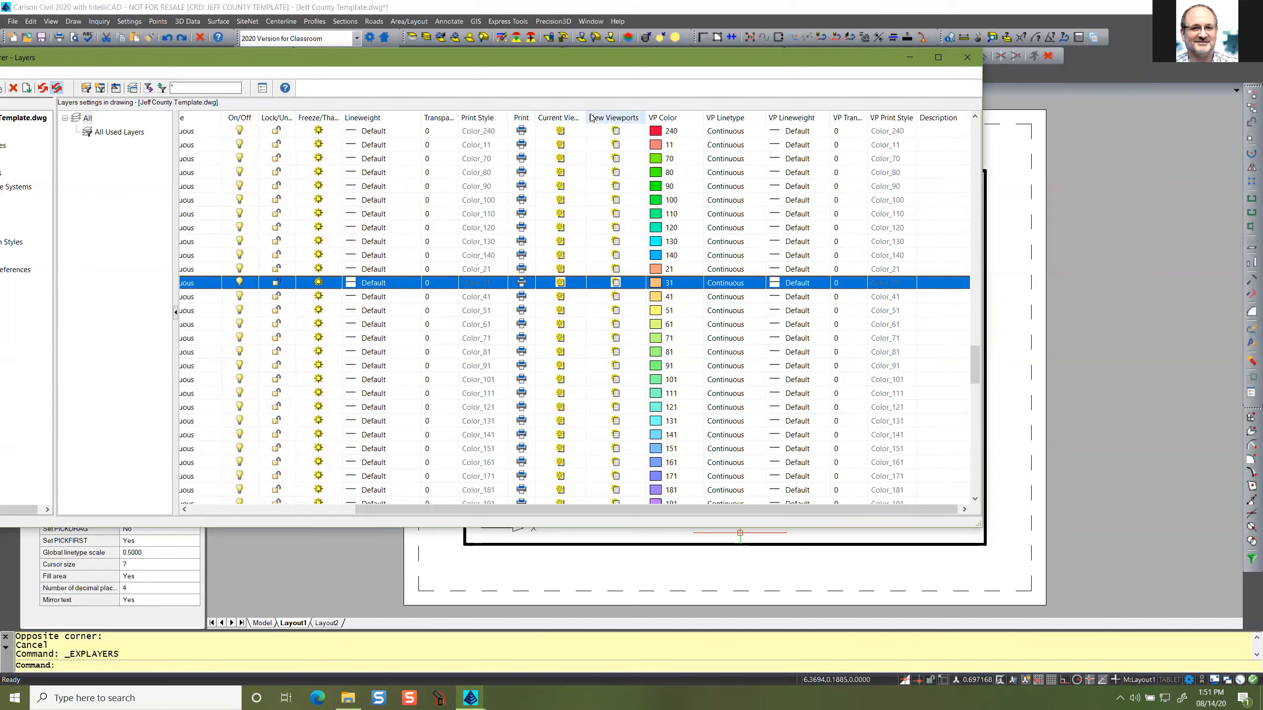
pyautogui.moveTo(587, 117)
pyautogui.mouseDown()
pyautogui.moveTo(617, 119)
pyautogui.moveTo(584, 119)
pyautogui.mouseUp()
pyautogui.click(562, 283)
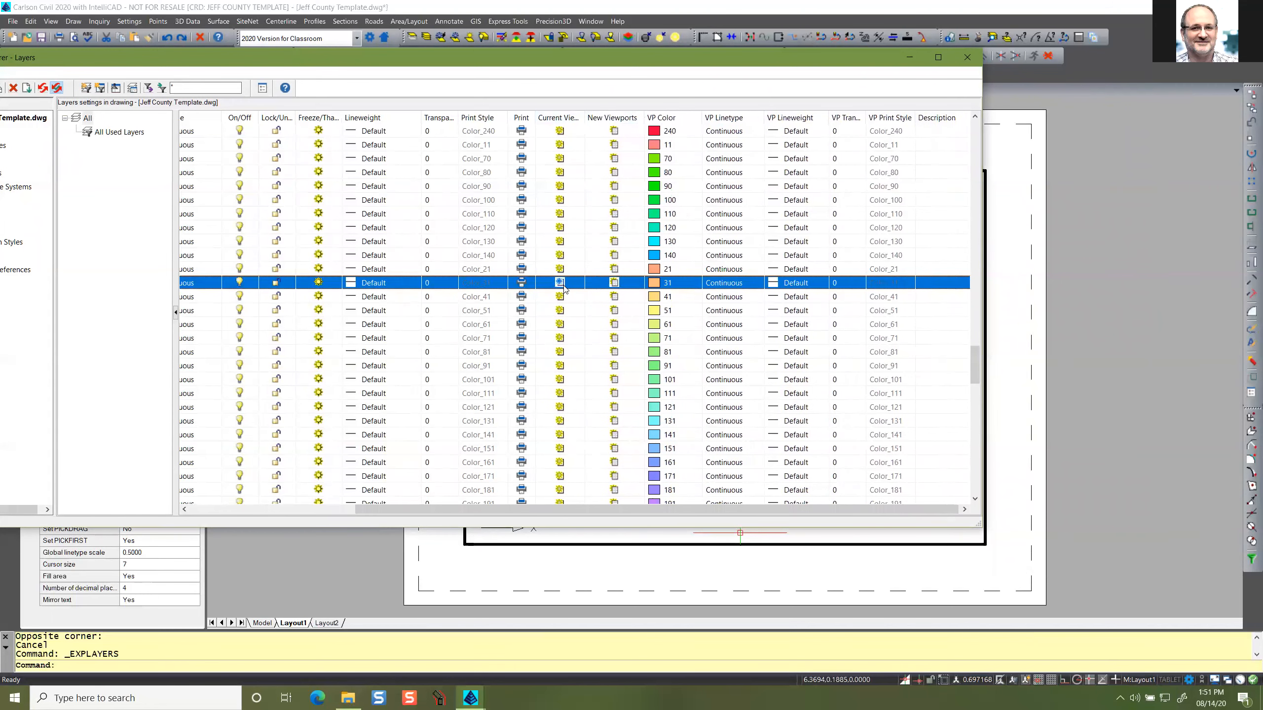
pyautogui.click(560, 284)
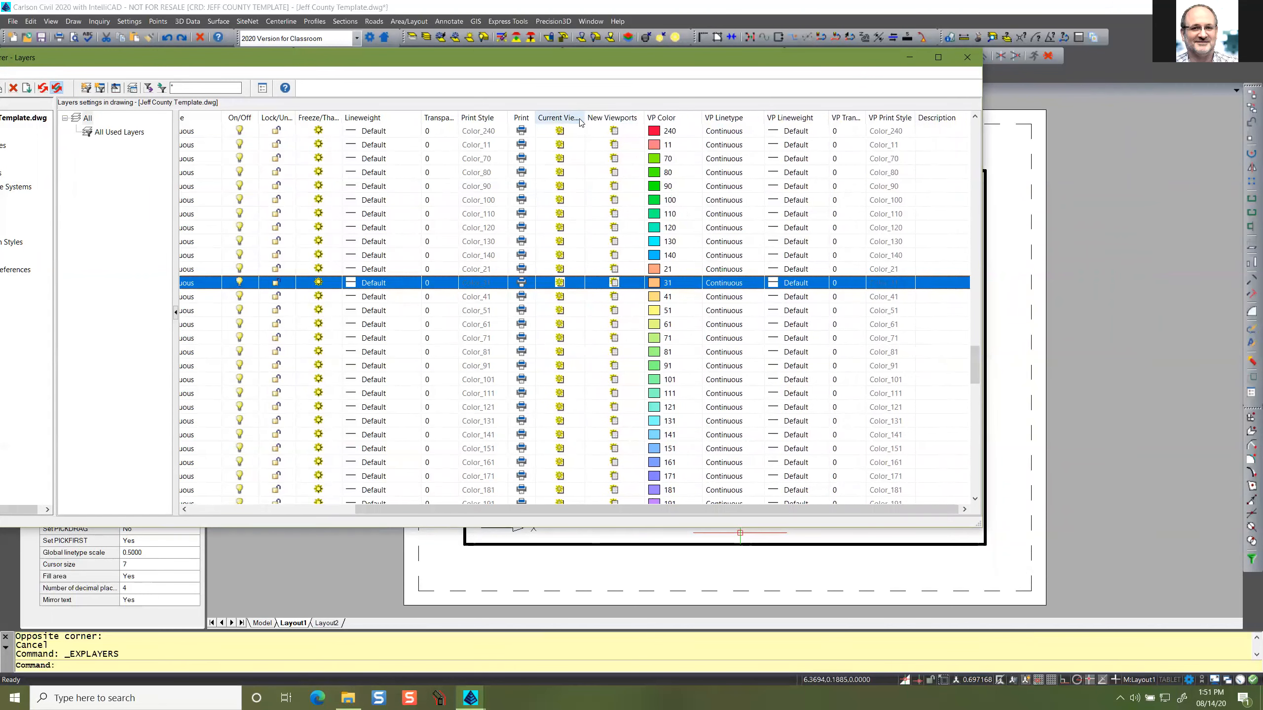
# Widen the Current Viewport column and slightly narrow the New Viewports column of the layer list.
pyautogui.moveTo(585, 118)
pyautogui.mouseDown()
pyautogui.moveTo(624, 118)
pyautogui.moveTo(593, 123)
pyautogui.mouseUp()
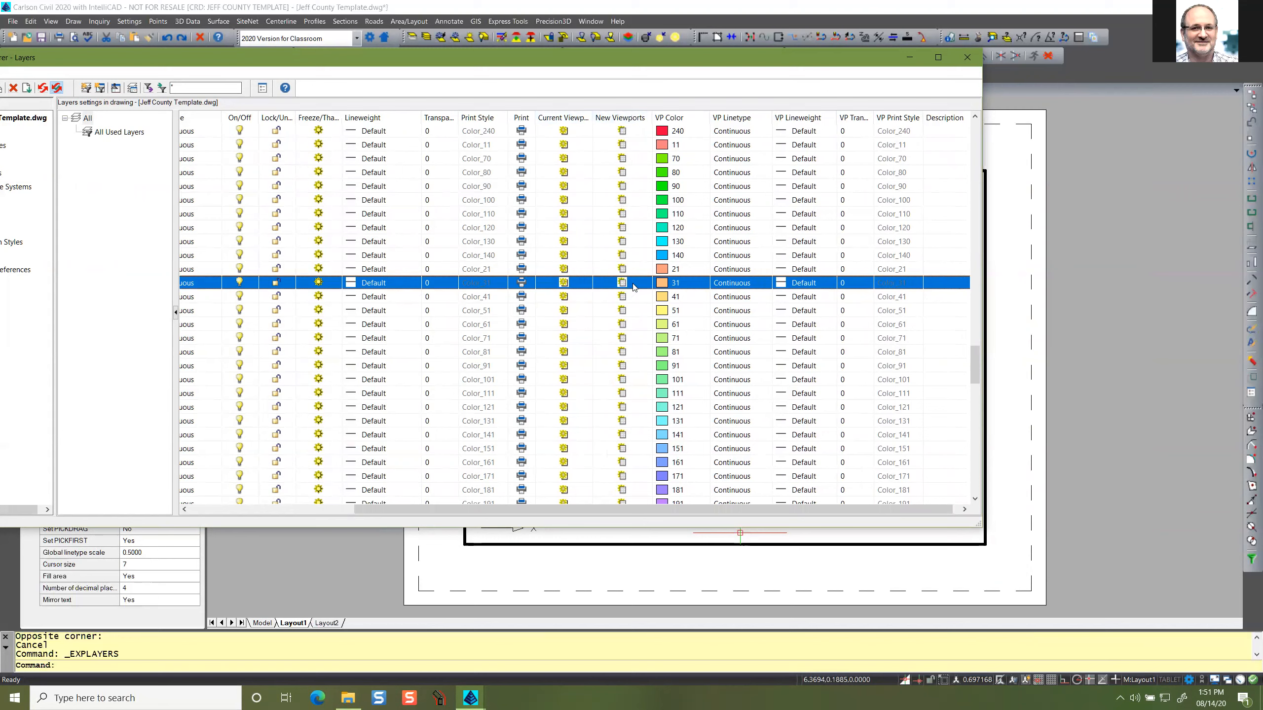
pyautogui.moveTo(645, 119); pyautogui.dragTo(644, 119)
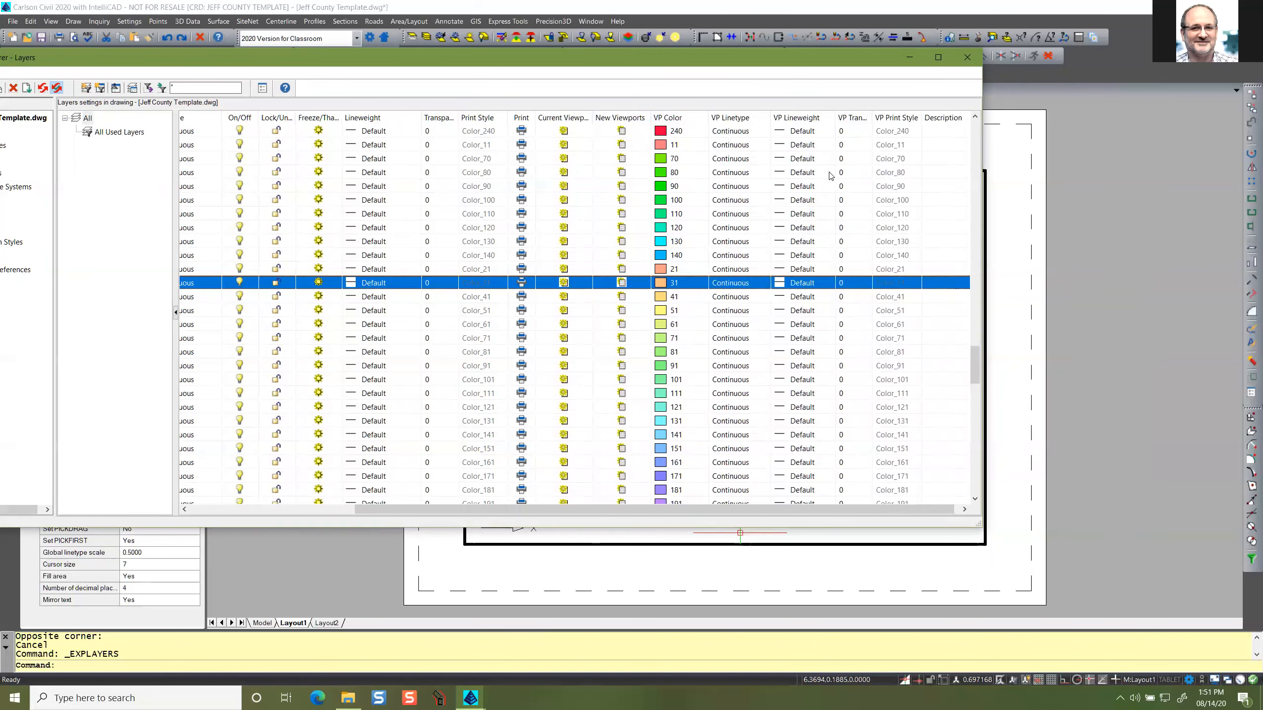
pyautogui.hscroll(-3, 737, 510)
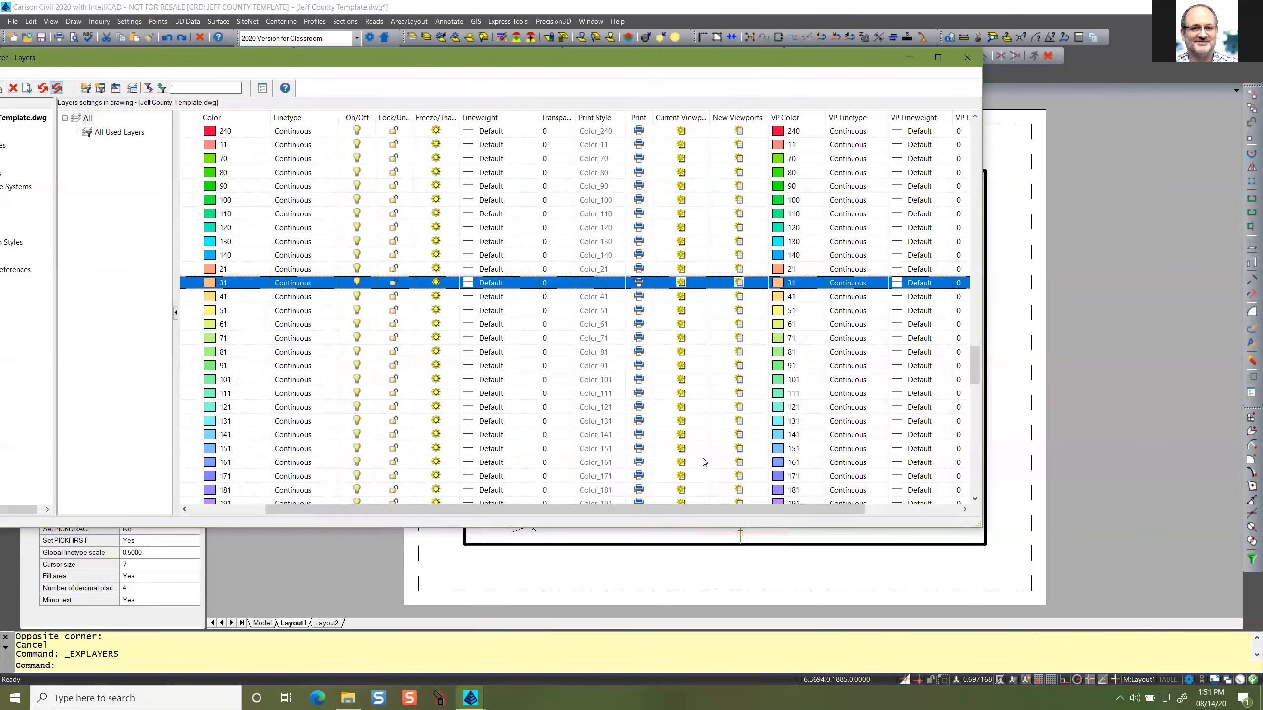
pyautogui.click(682, 283)
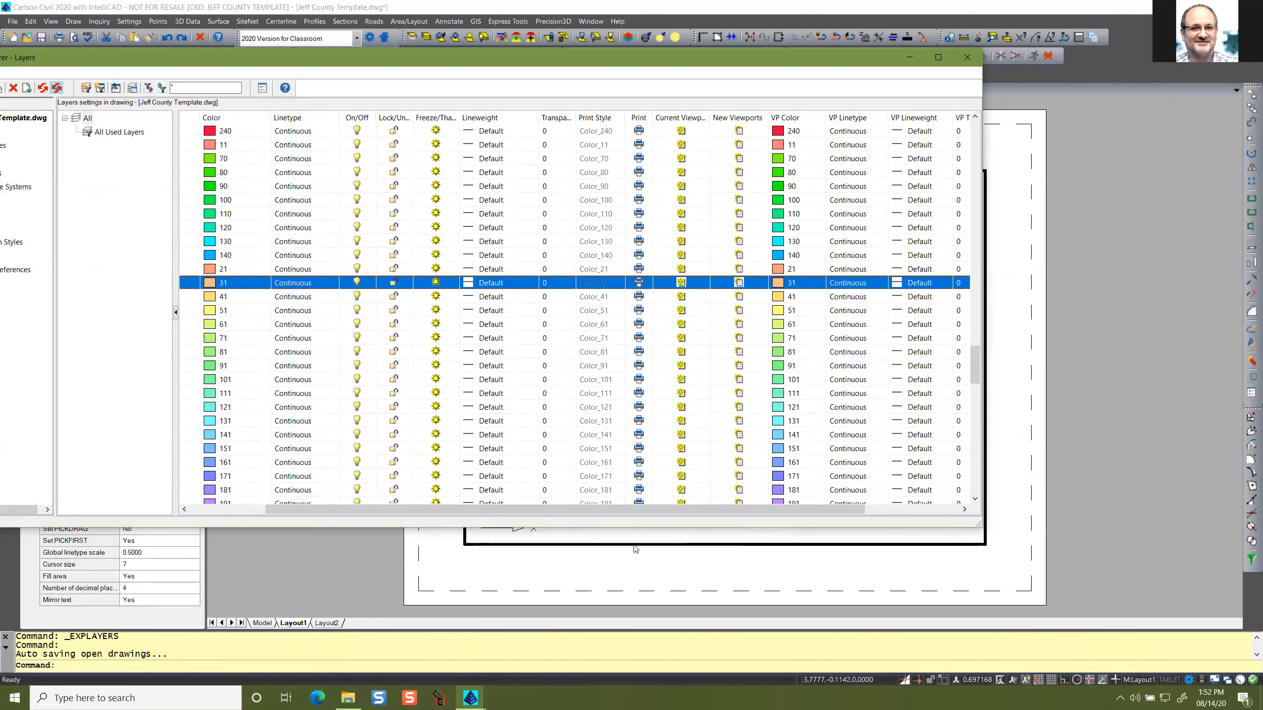
pyautogui.click(626, 561)
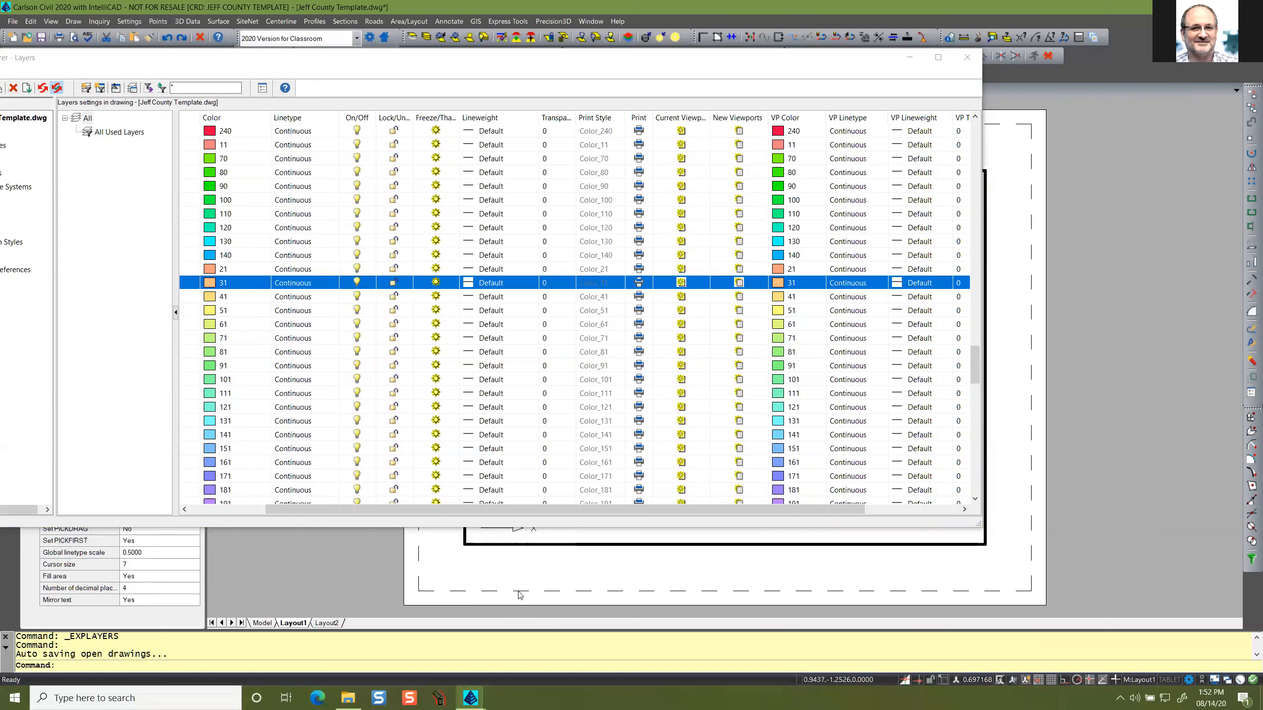
pyautogui.rightClick(309, 626)
pyautogui.click(309, 634)
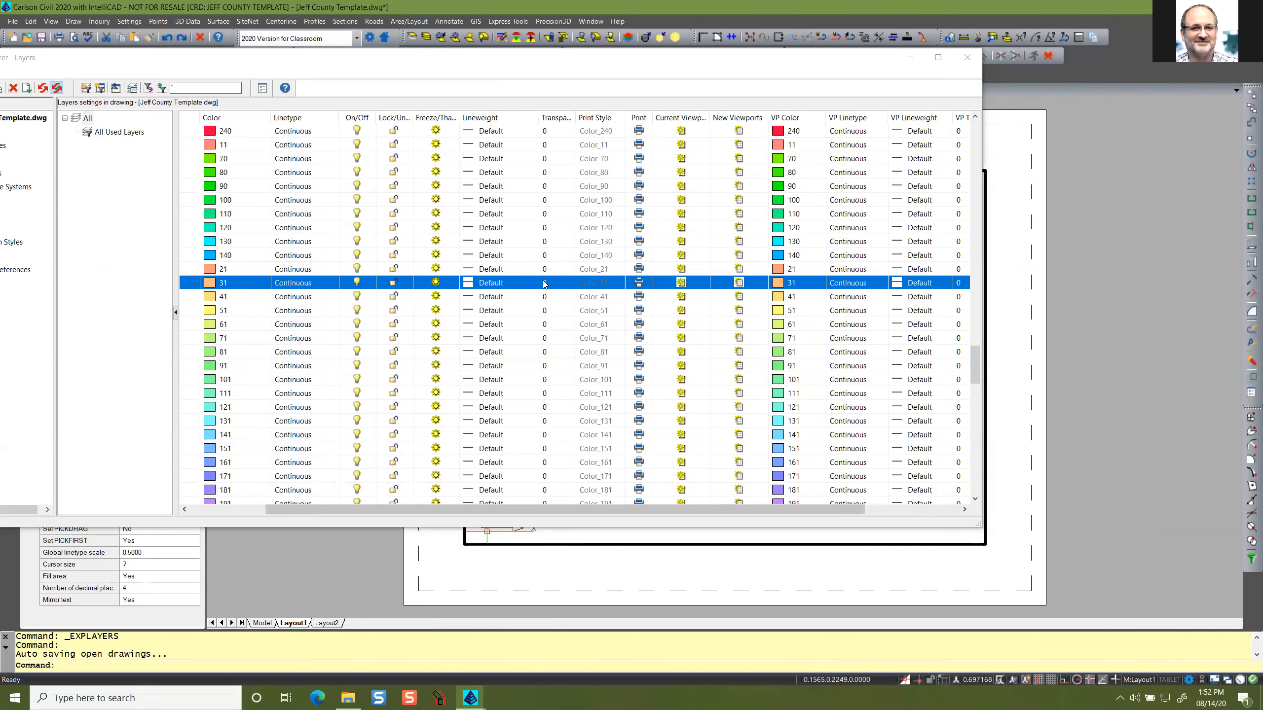
# Narrow the layer explorer window, move it clear of the layout sheet, and switch from the Layout1 viewport to paper space.
pyautogui.moveTo(521, 510); pyautogui.dragTo(411, 519)
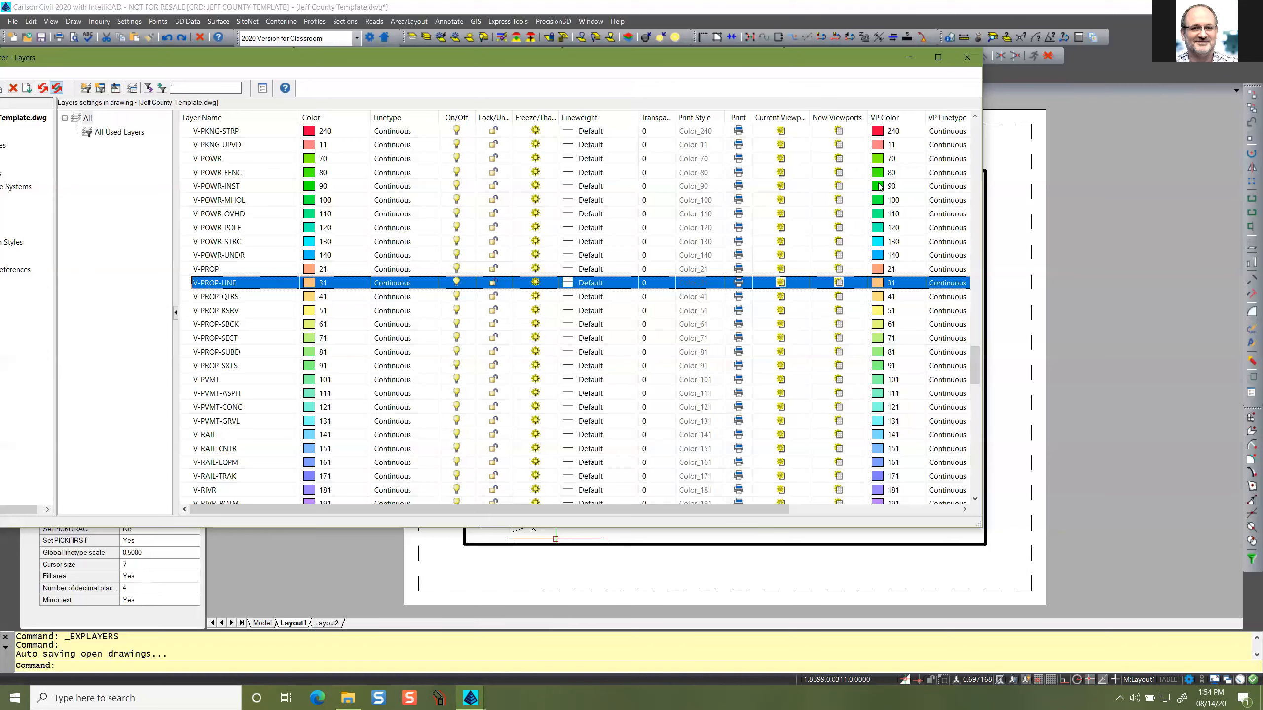
pyautogui.moveTo(755, 65); pyautogui.dragTo(853, 112)
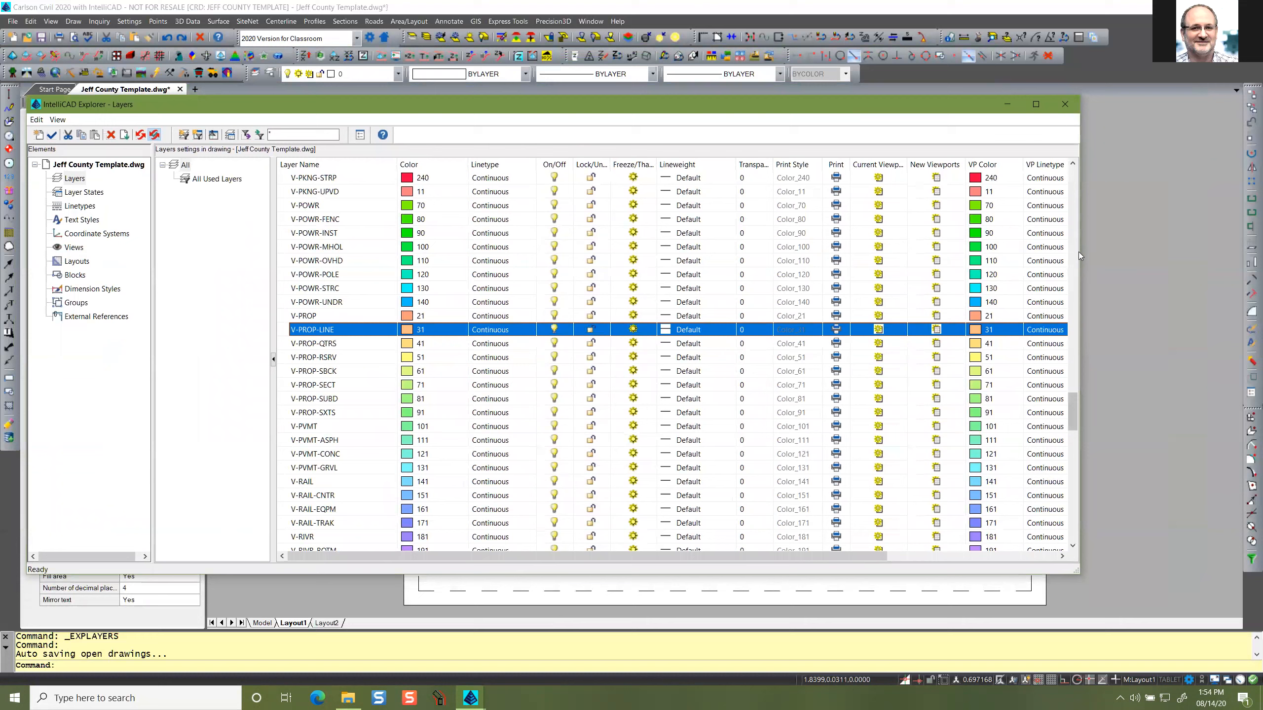
pyautogui.moveTo(1074, 250); pyautogui.dragTo(986, 250)
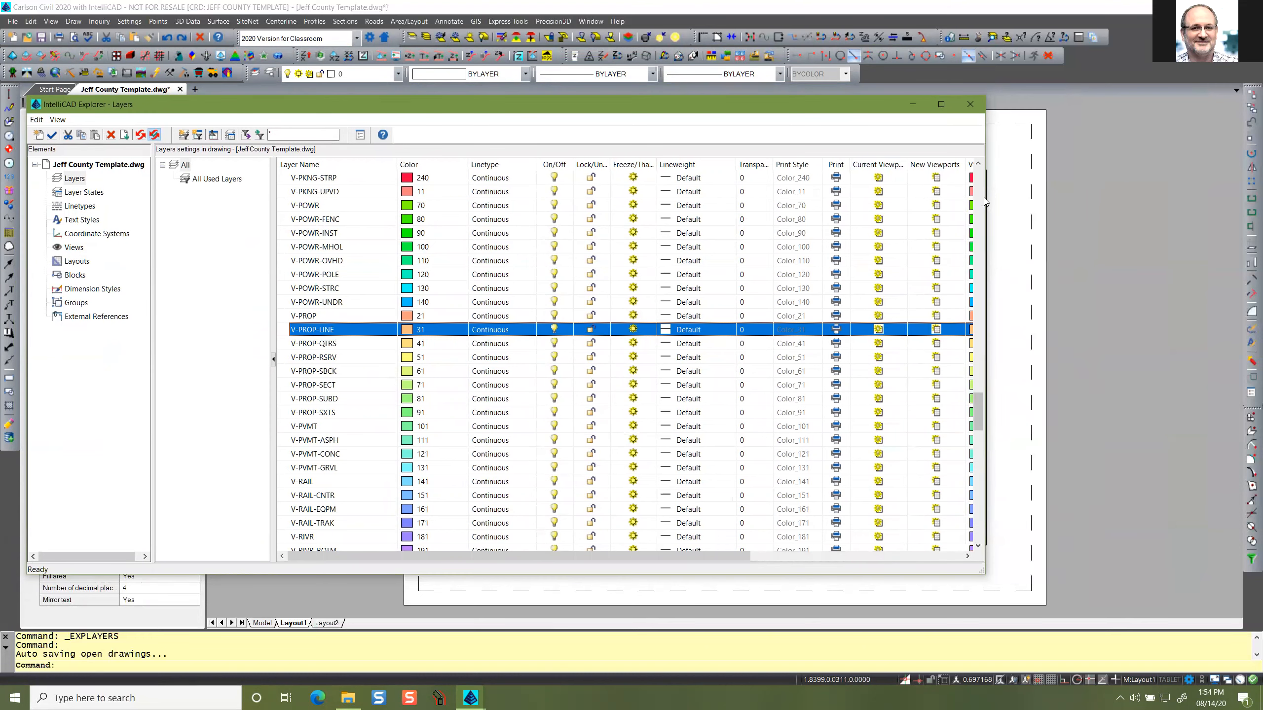
pyautogui.moveTo(985, 198); pyautogui.dragTo(769, 199)
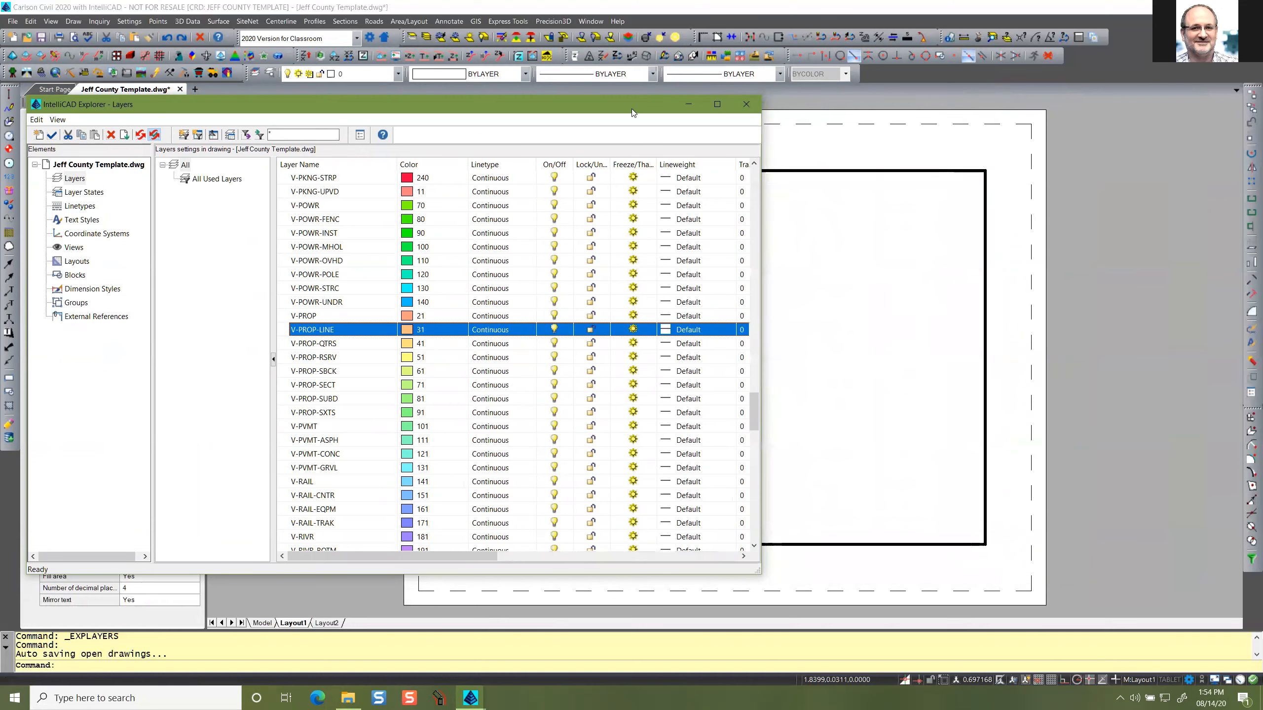
pyautogui.moveTo(633, 103); pyautogui.dragTo(662, 371)
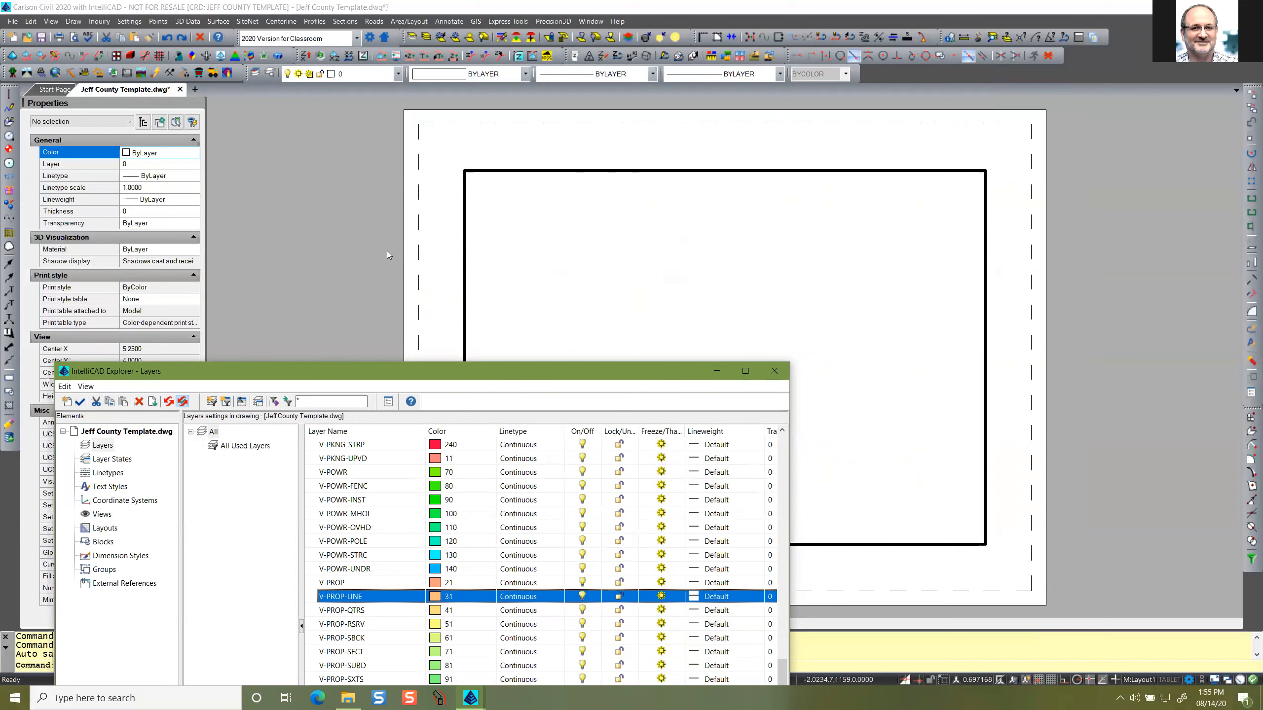
pyautogui.doubleClick(430, 248)
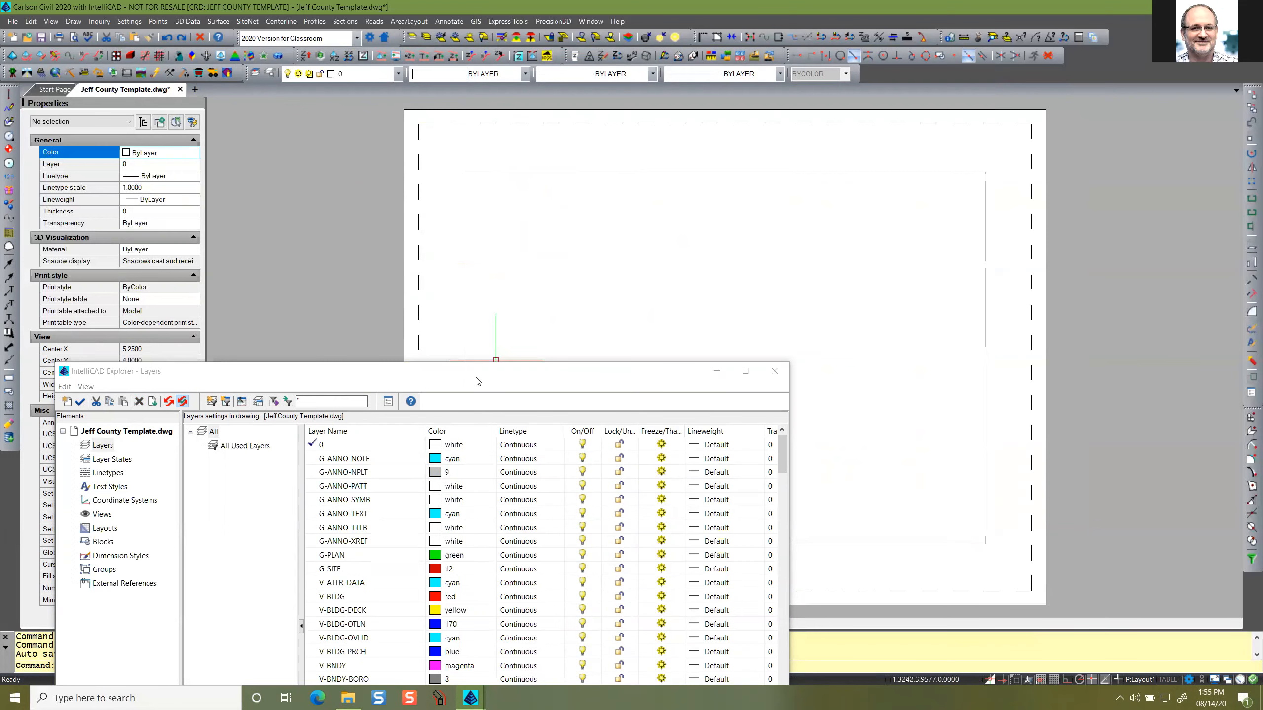
# Examine the viewport-specific columns in the layer list, return to the layer names, and close the layer explorer.
pyautogui.moveTo(480, 374); pyautogui.dragTo(499, 165)
pyautogui.moveTo(514, 613); pyautogui.dragTo(751, 615)
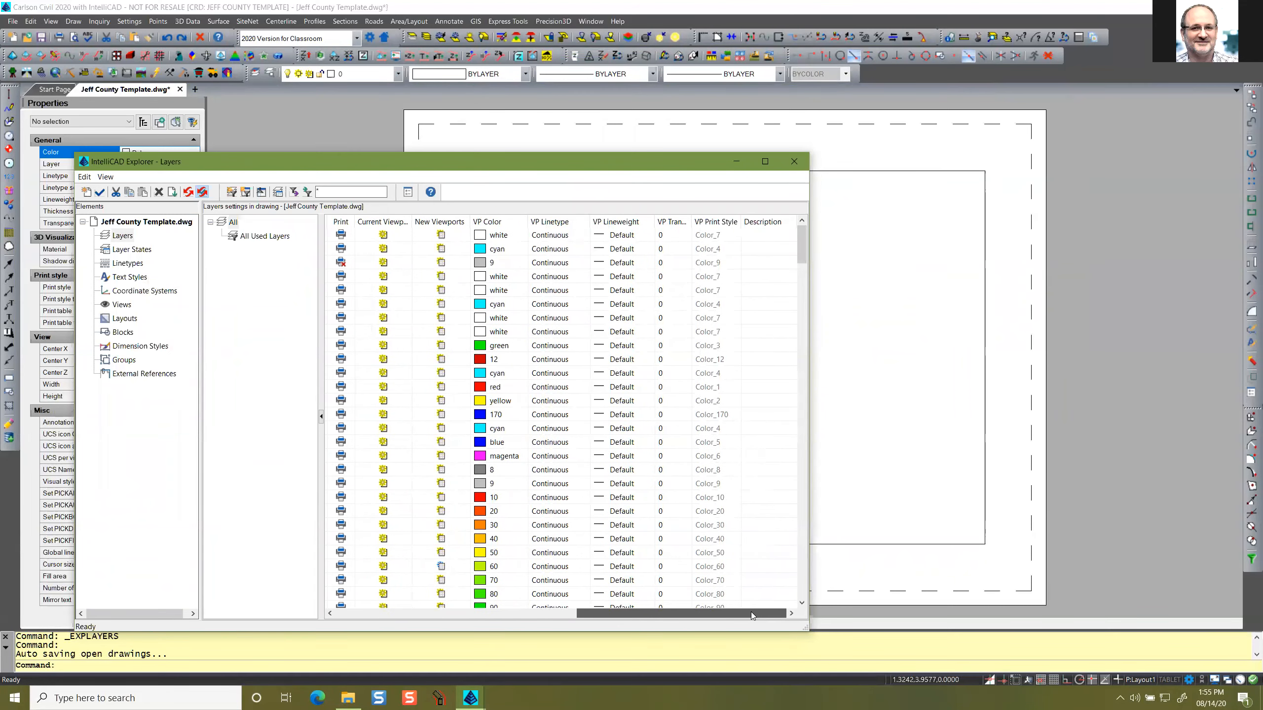
pyautogui.moveTo(755, 612); pyautogui.dragTo(517, 613)
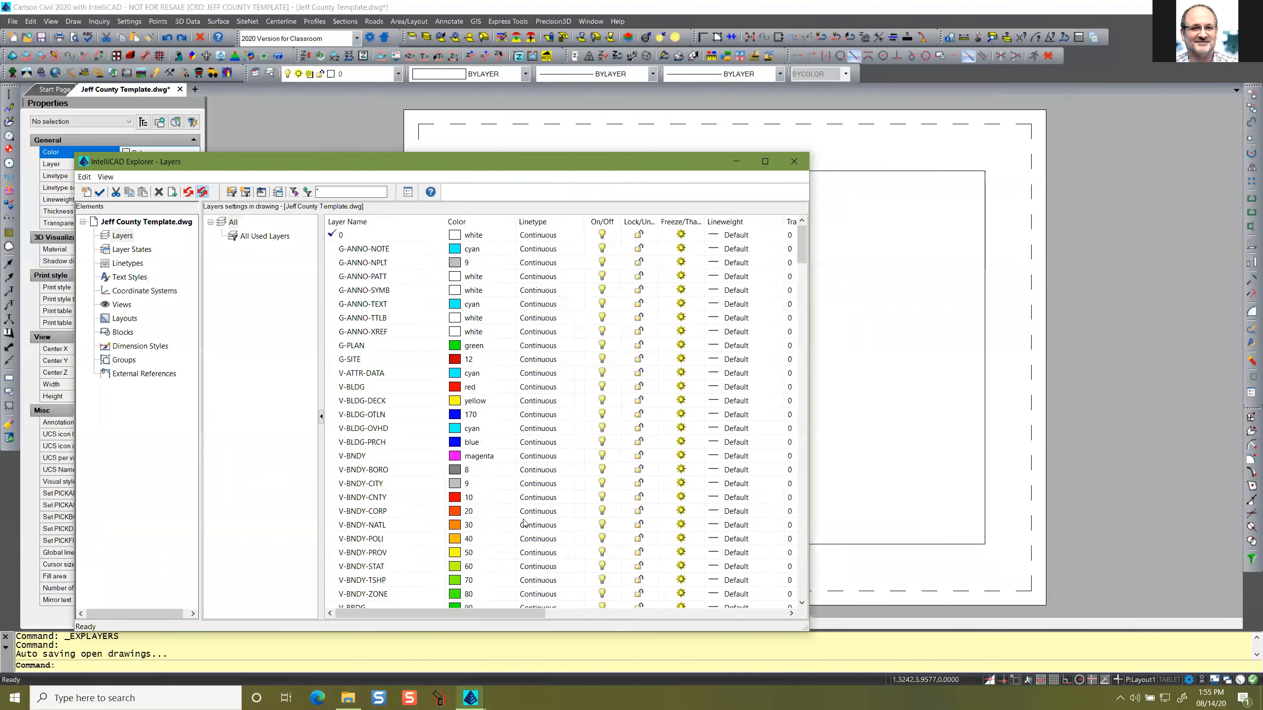
pyautogui.moveTo(561, 162); pyautogui.dragTo(529, 148)
pyautogui.moveTo(476, 600); pyautogui.dragTo(538, 415)
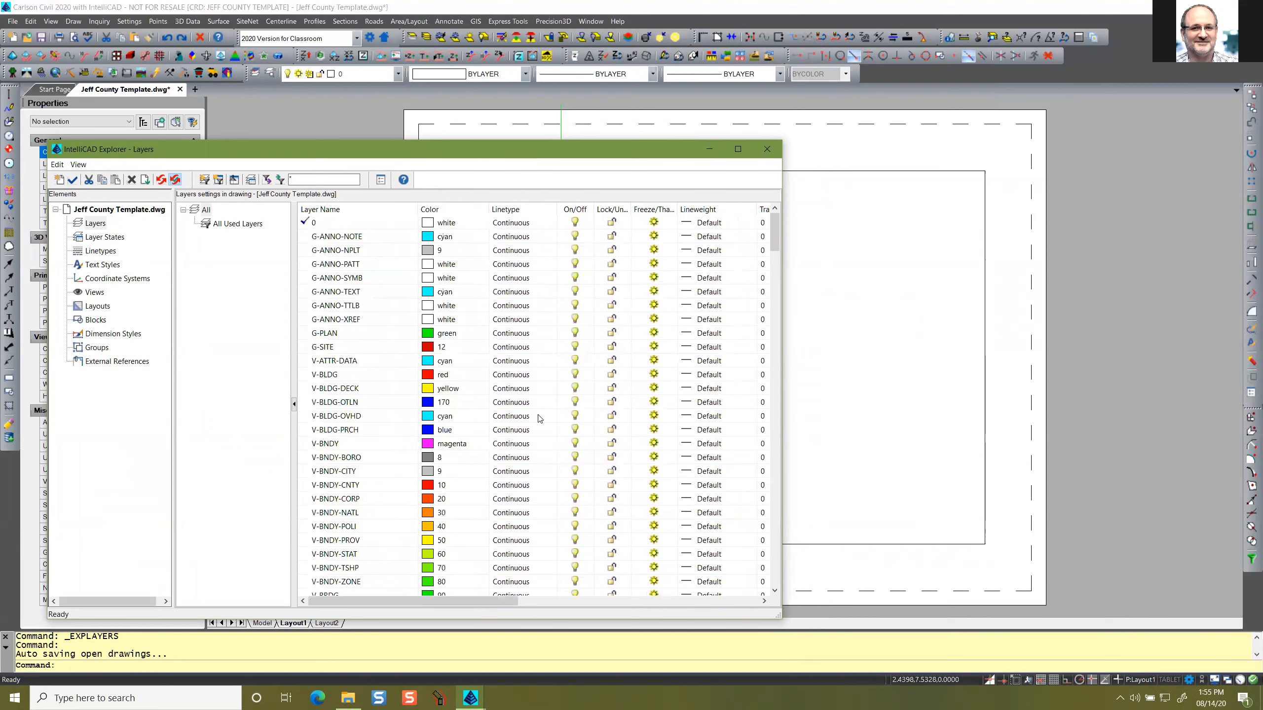
pyautogui.click(766, 150)
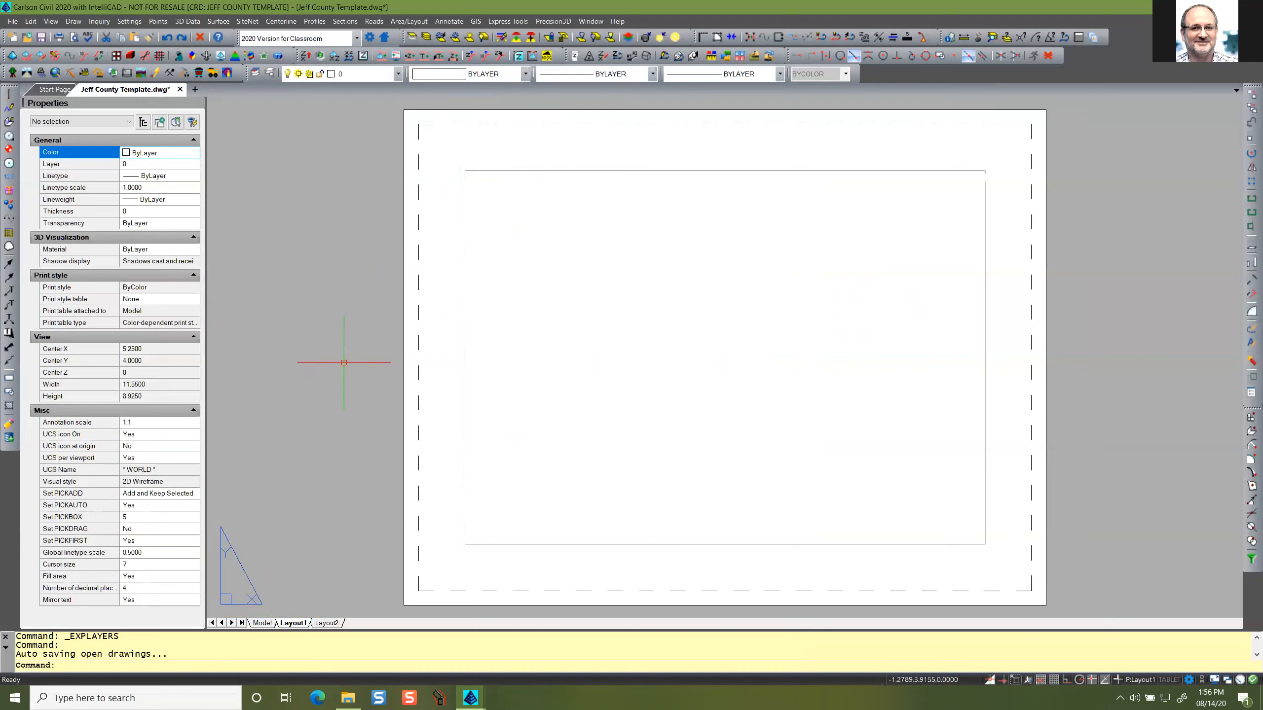
# Switch the drawing from Layout1 to model space.
pyautogui.click(262, 623)
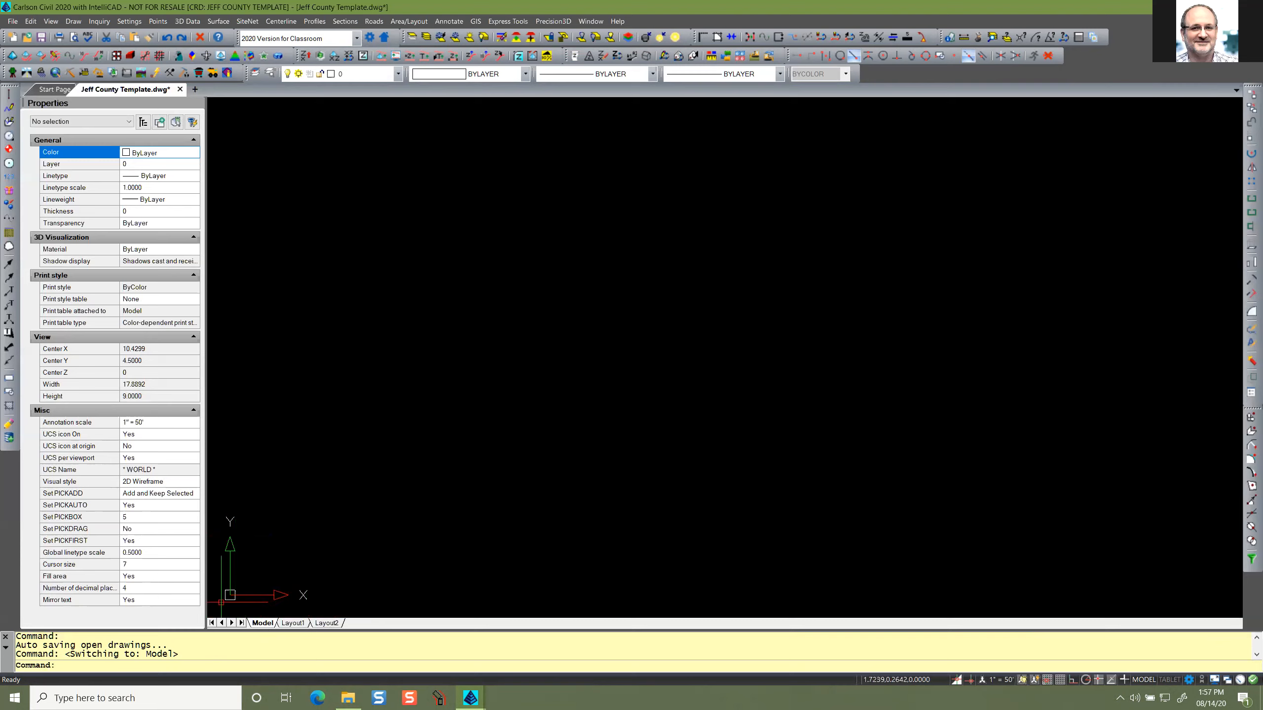
pyautogui.click(220, 595)
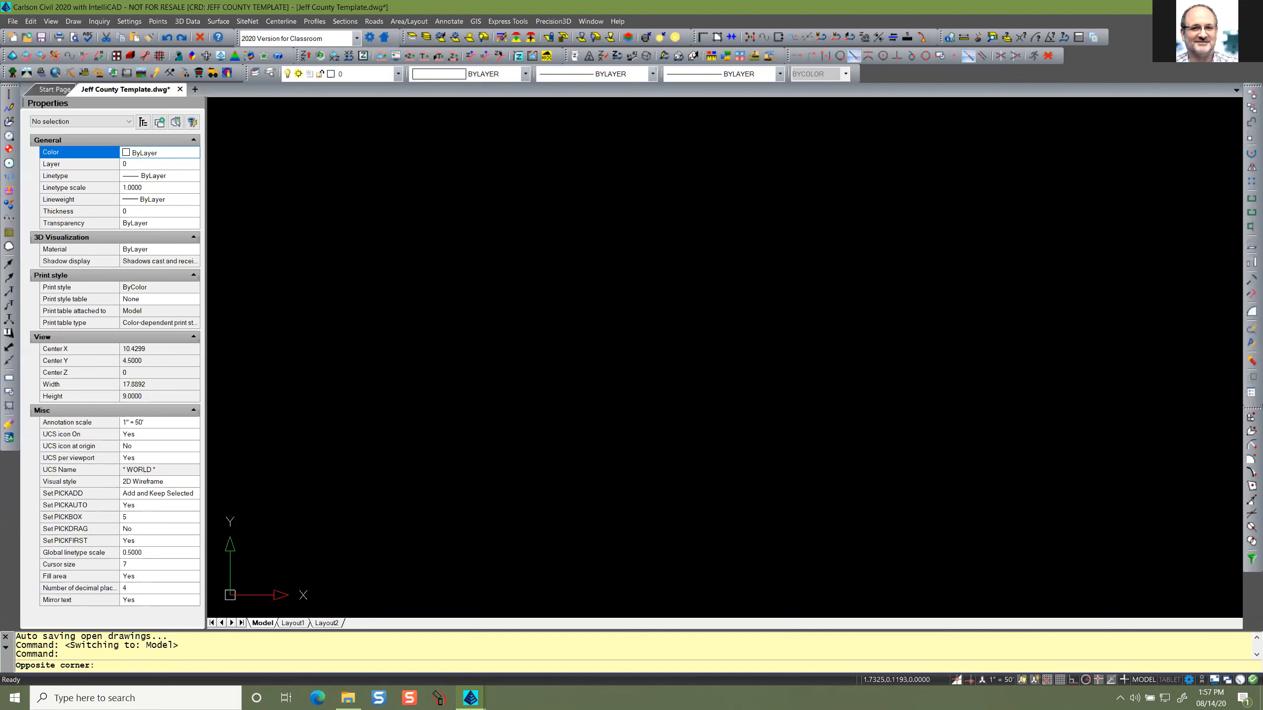
pyautogui.click(222, 610)
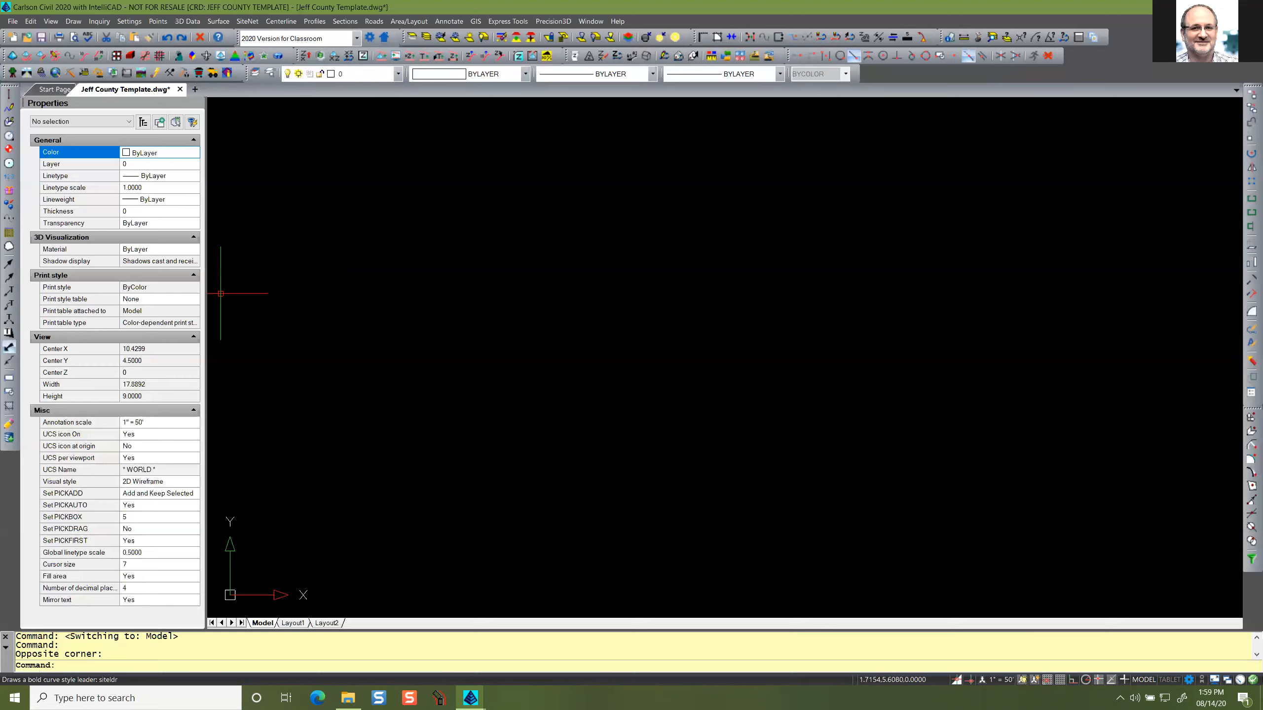
# Switch to the PB25pg656-2.pdf plat in Preview and enlarge the area around point 476 beside the access easement.
pyautogui.hotkey('ctrl', 'Left')
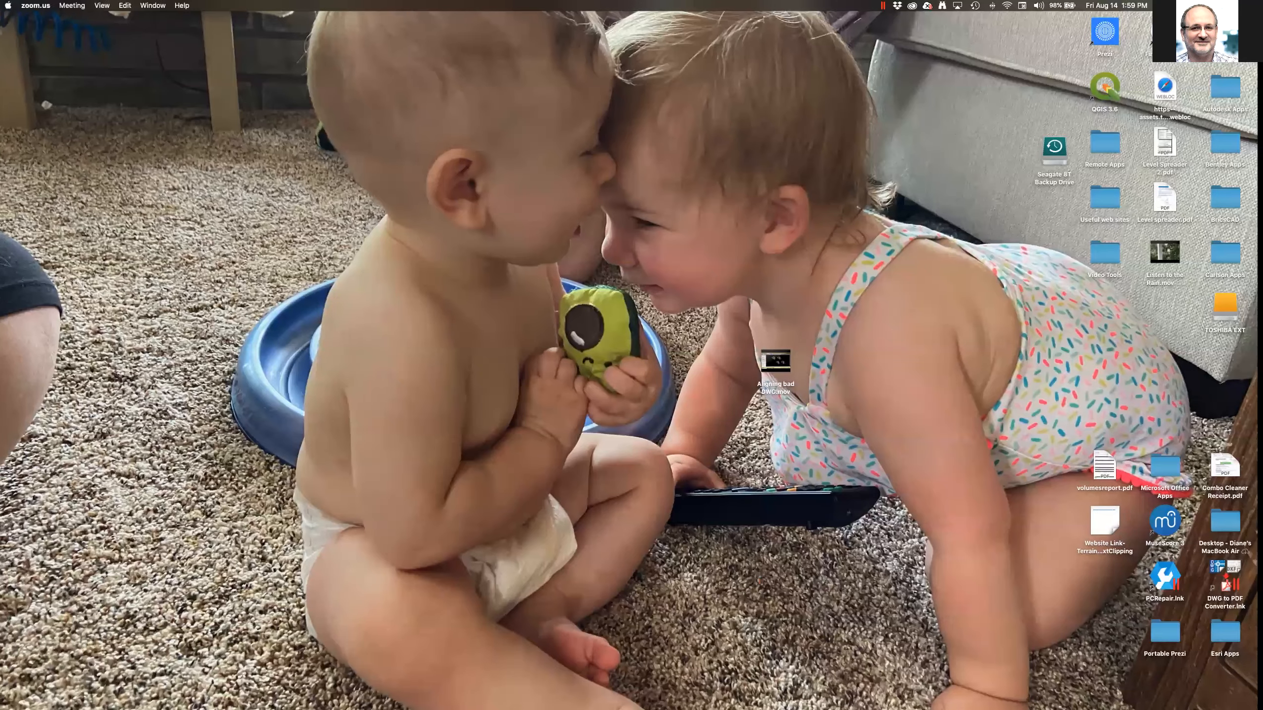
pyautogui.moveTo(0, 339); pyautogui.dragTo(377, 102)
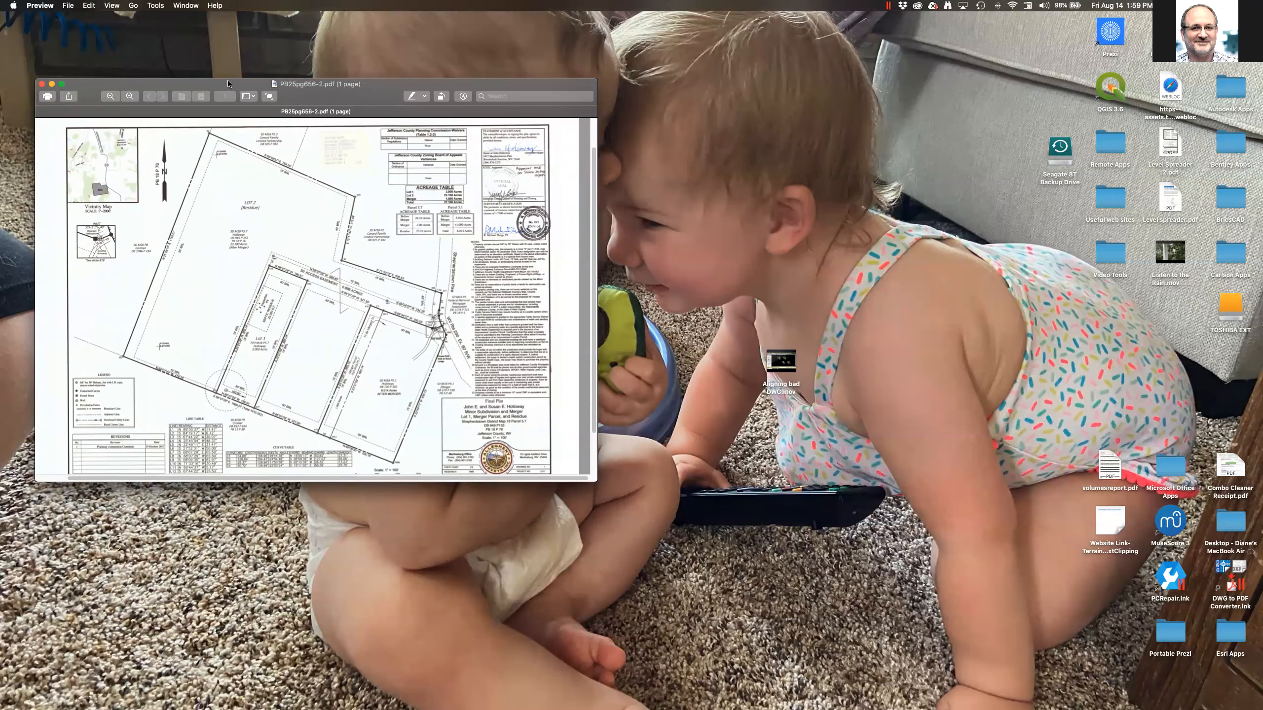
pyautogui.moveTo(235, 91); pyautogui.dragTo(214, 60)
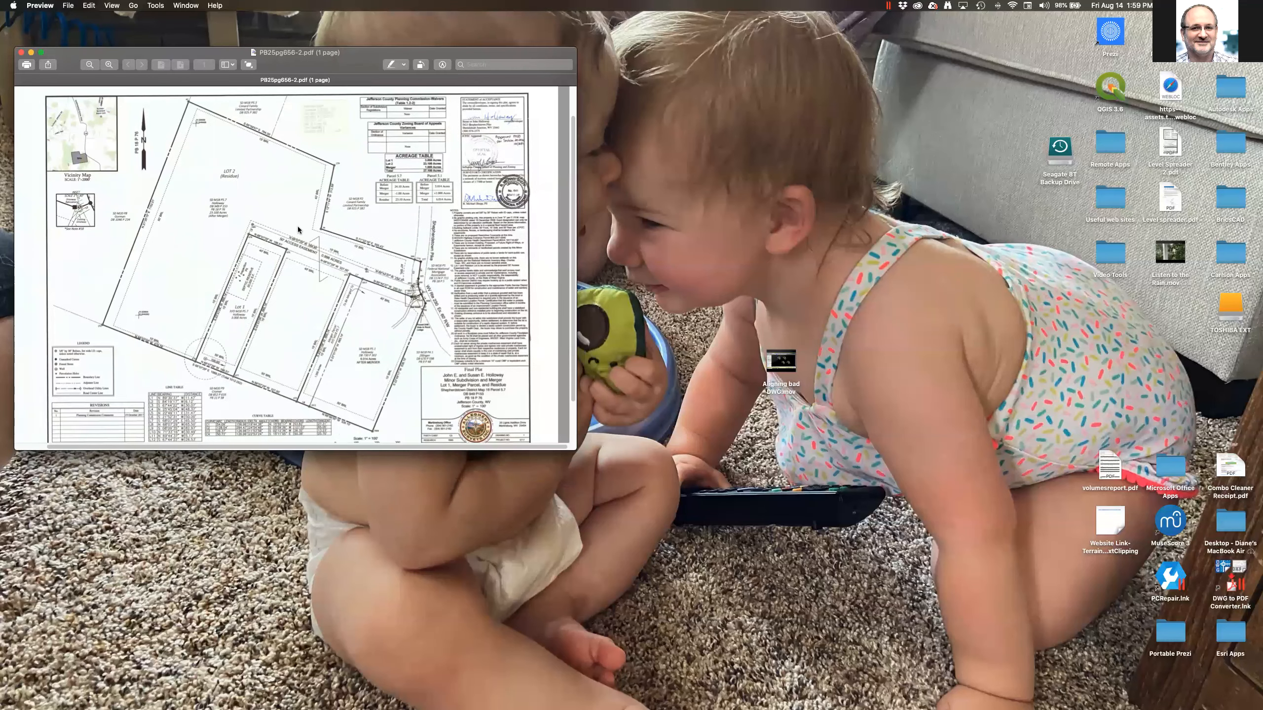
pyautogui.keyDown('ctrl'); pyautogui.scroll(3, 298, 226); pyautogui.keyUp('ctrl')
pyautogui.keyDown('ctrl'); pyautogui.scroll(3, 298, 226); pyautogui.keyUp('ctrl')
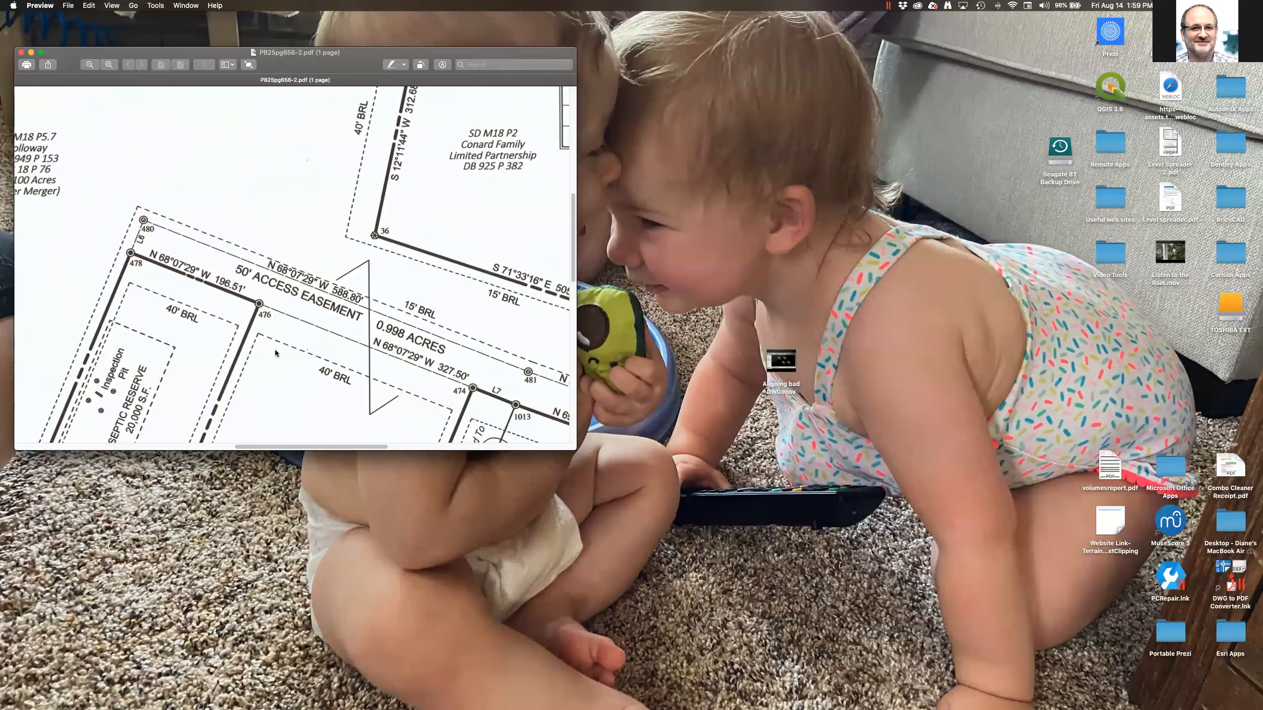
pyautogui.keyDown('ctrl'); pyautogui.scroll(6, 257, 367); pyautogui.keyUp('ctrl')
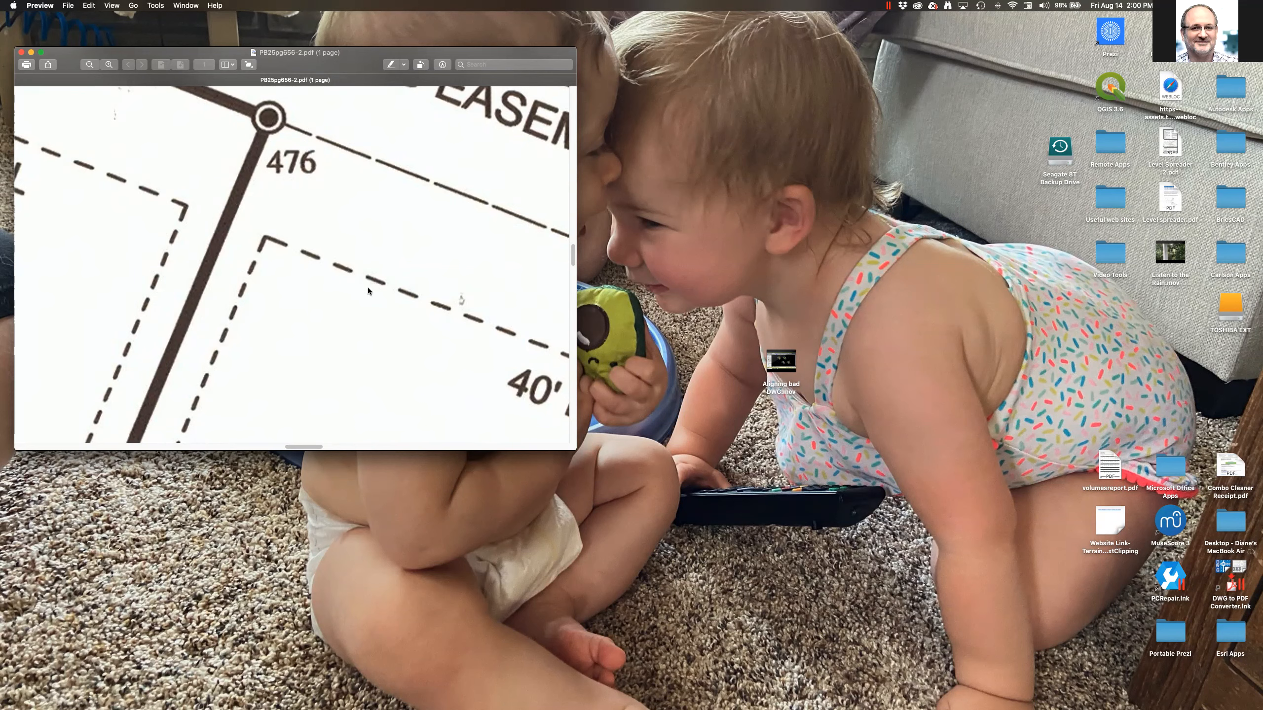
# Examine the dashed 40' BRL lines and their corners near point 476 on the plat.
pyautogui.hscroll(5, 367, 291)
pyautogui.scroll(-1, 367, 291)
pyautogui.scroll(-1, 367, 291)
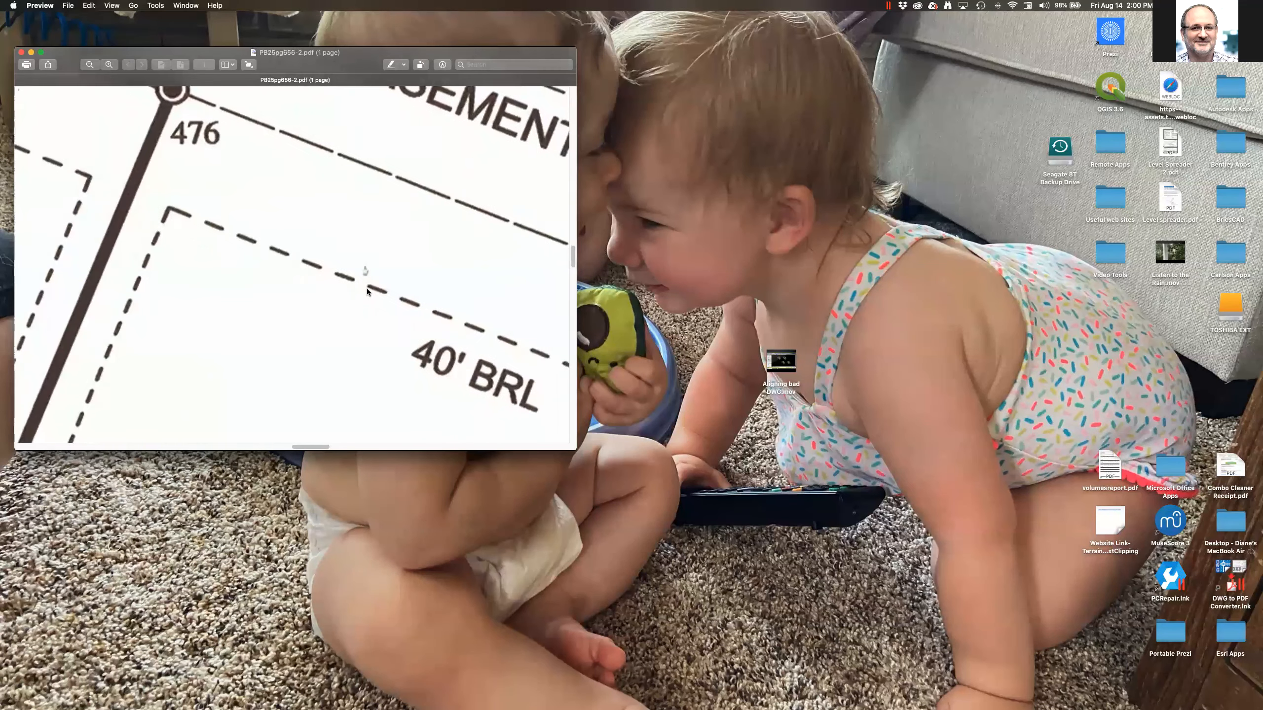
pyautogui.hscroll(4, 367, 291)
pyautogui.hscroll(-4, 367, 292)
pyautogui.scroll(-1, 367, 291)
pyautogui.hscroll(-5, 367, 292)
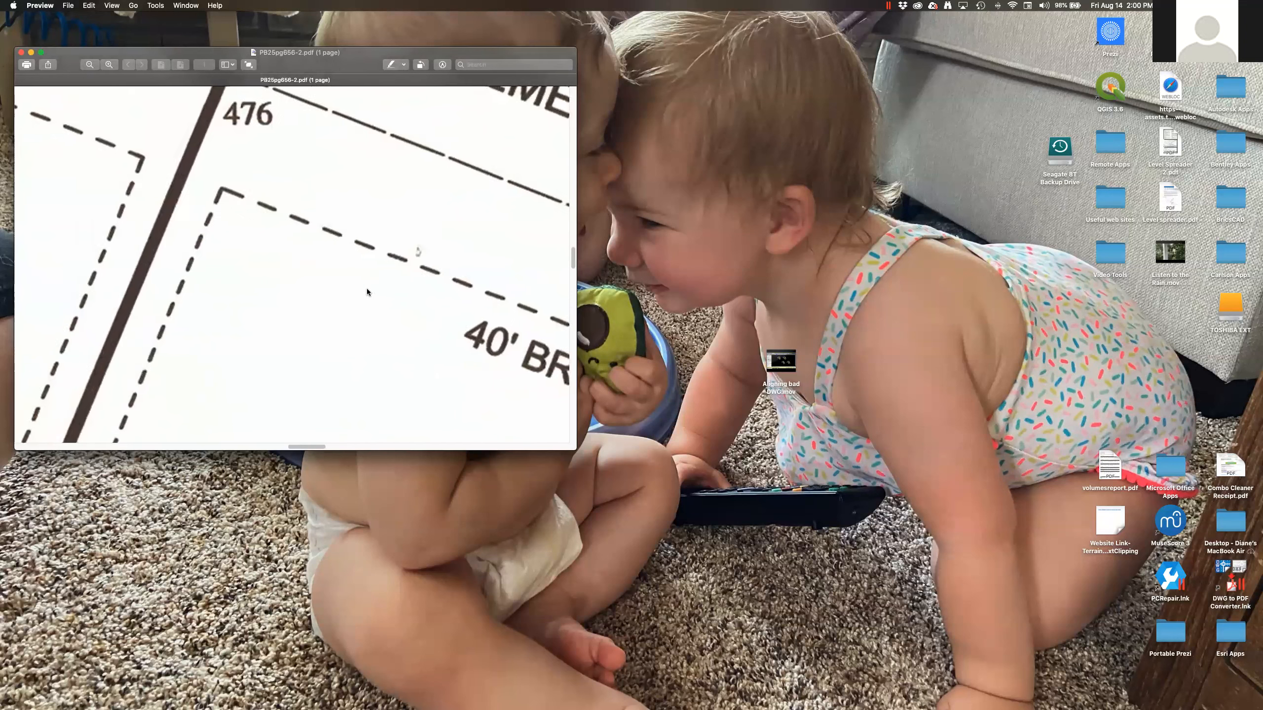
pyautogui.scroll(3, 367, 291)
pyautogui.scroll(1, 367, 291)
pyautogui.hscroll(-1, 367, 291)
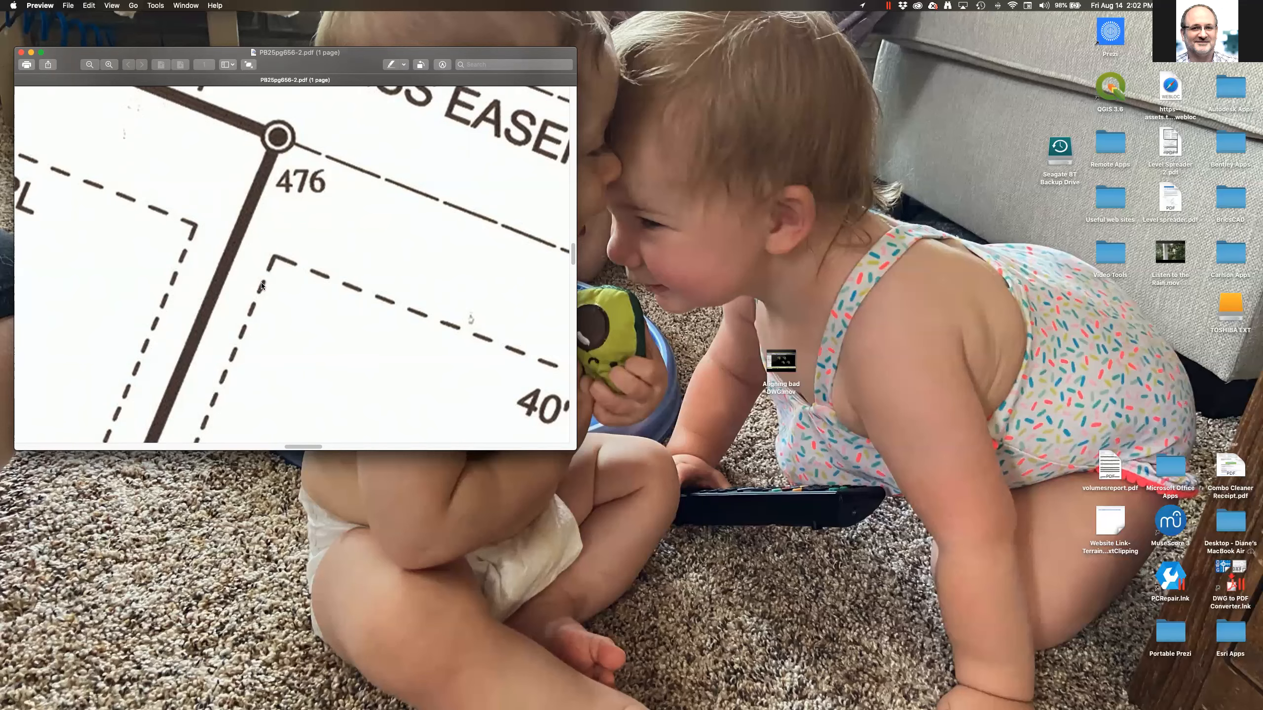
# Examine the lot lines, building restriction lines and access easement across the wider plat.
pyautogui.moveTo(261, 285); pyautogui.dragTo(278, 340)
pyautogui.click(278, 344)
pyautogui.scroll(-5, 279, 341)
pyautogui.scroll(-2, 277, 359)
pyautogui.scroll(-5, 276, 360)
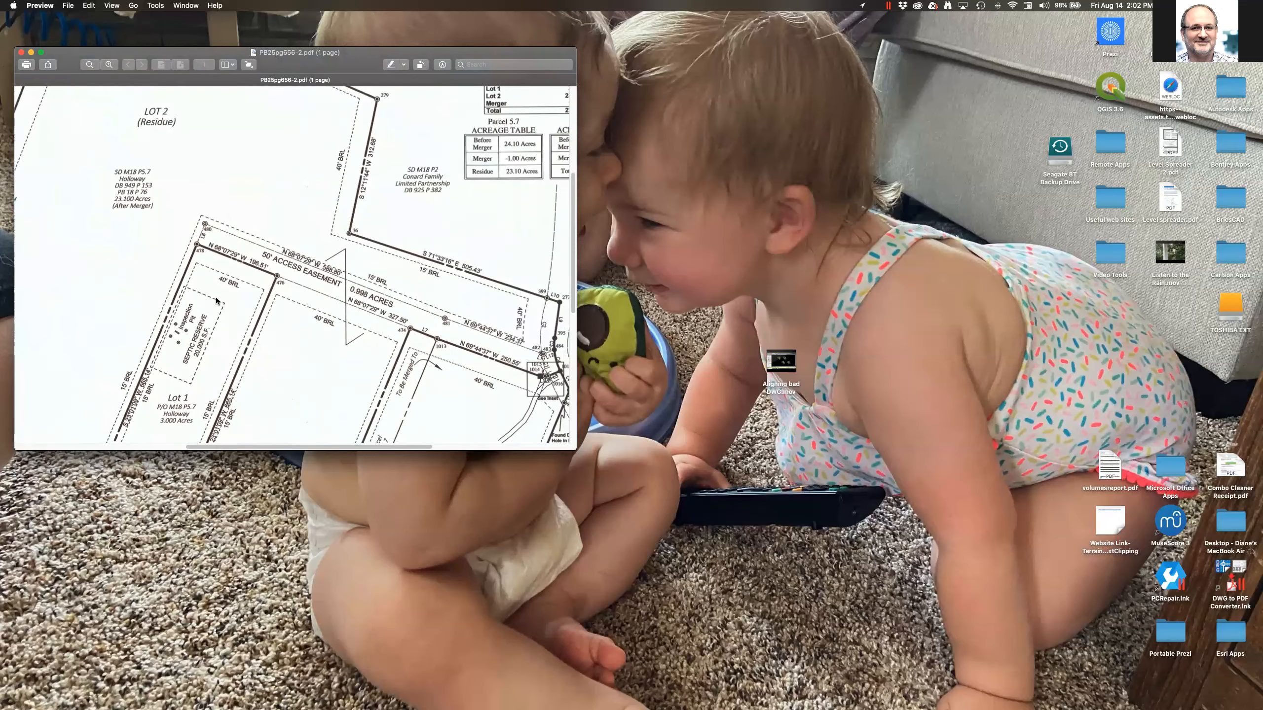
pyautogui.hscroll(5, 224, 303)
pyautogui.scroll(-2, 226, 294)
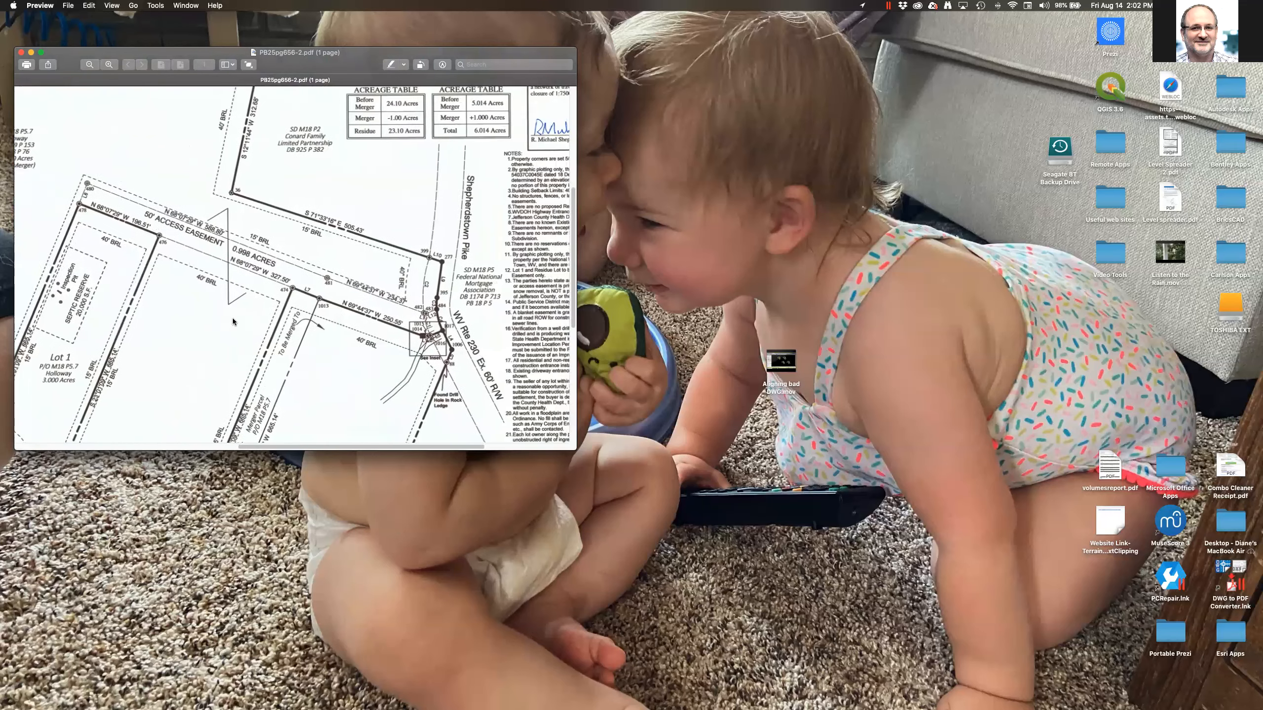
# Examine the merged parcel, the plat notes and the Final Plat title block with its scale.
pyautogui.scroll(3, 219, 170)
pyautogui.scroll(-4, 219, 169)
pyautogui.scroll(-4, 219, 170)
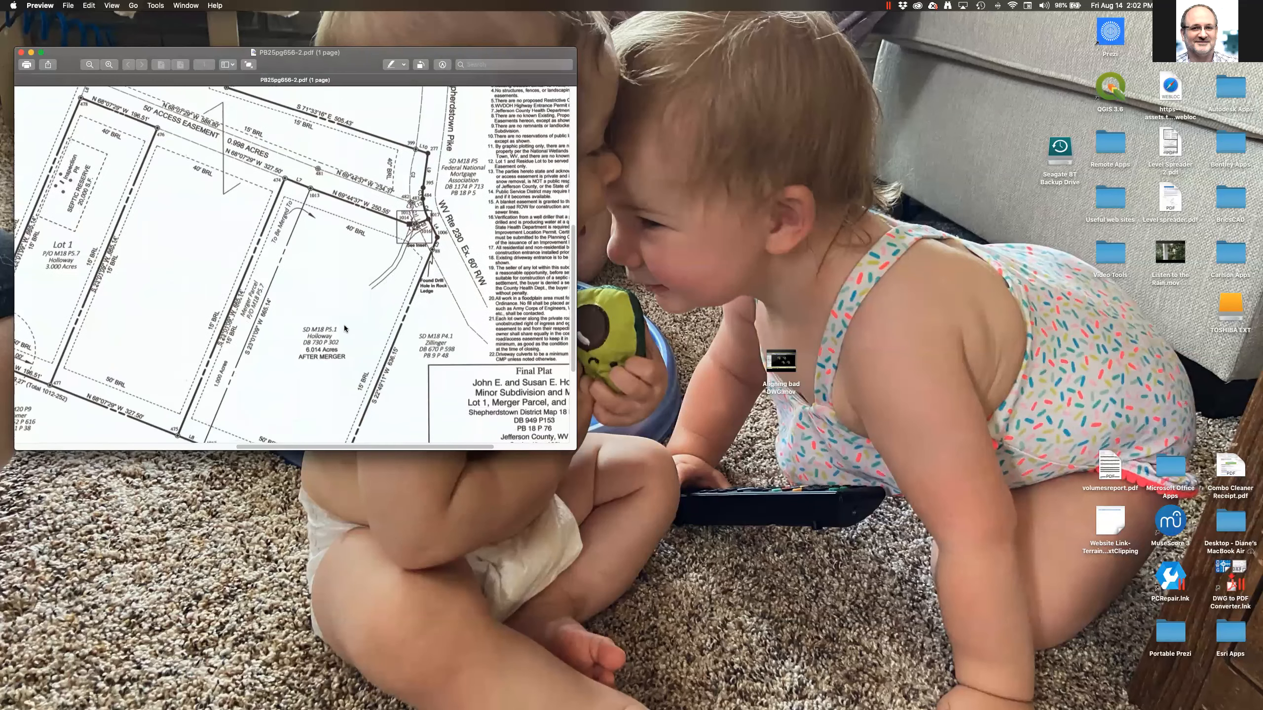
pyautogui.hscroll(3, 345, 329)
pyautogui.scroll(-1, 345, 329)
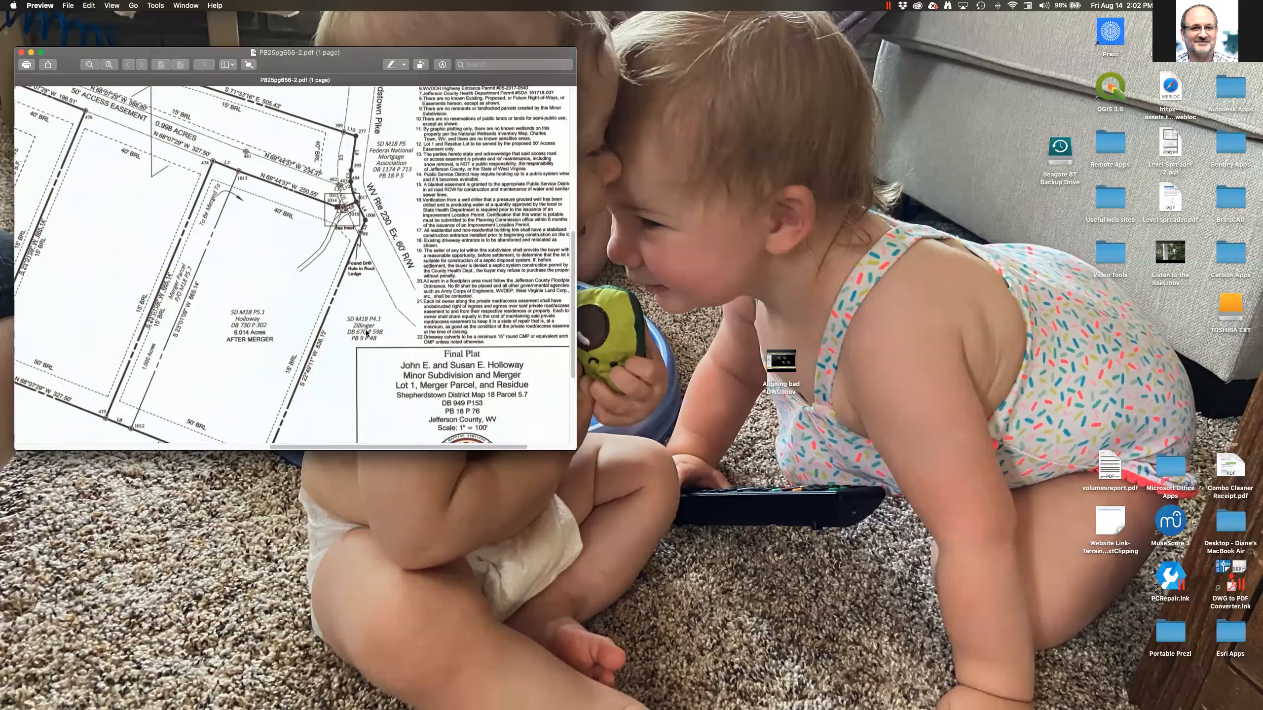
pyautogui.scroll(5, 405, 302)
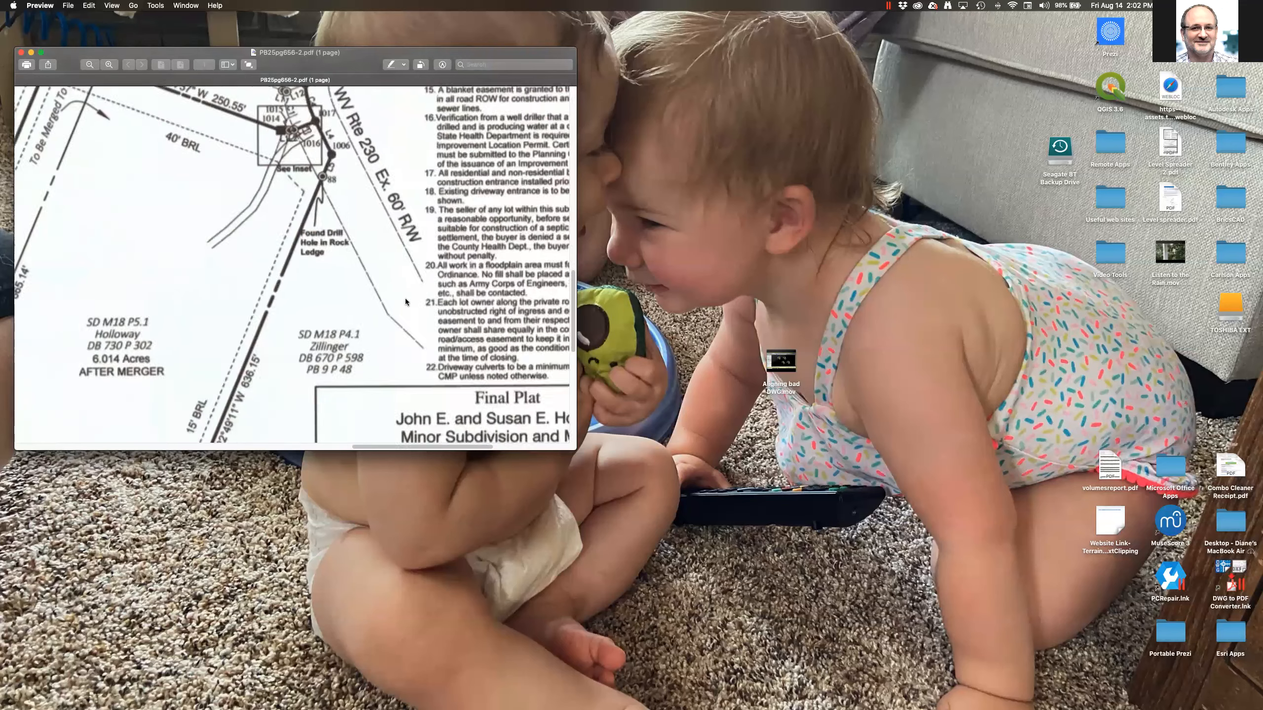
pyautogui.scroll(-4, 405, 302)
pyautogui.scroll(-4, 405, 301)
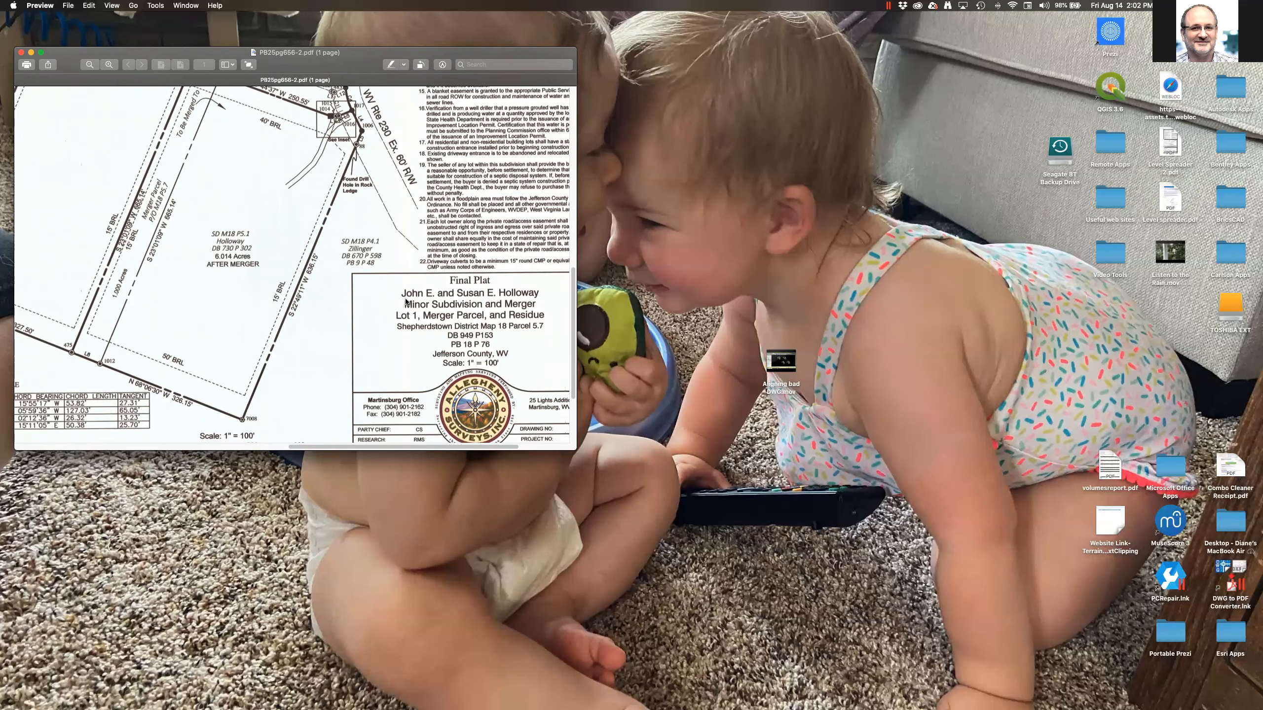
# Switch back to Carlson Civil and set the current linetype to CONTOUR.
pyautogui.hotkey('ctrl', 'Right')
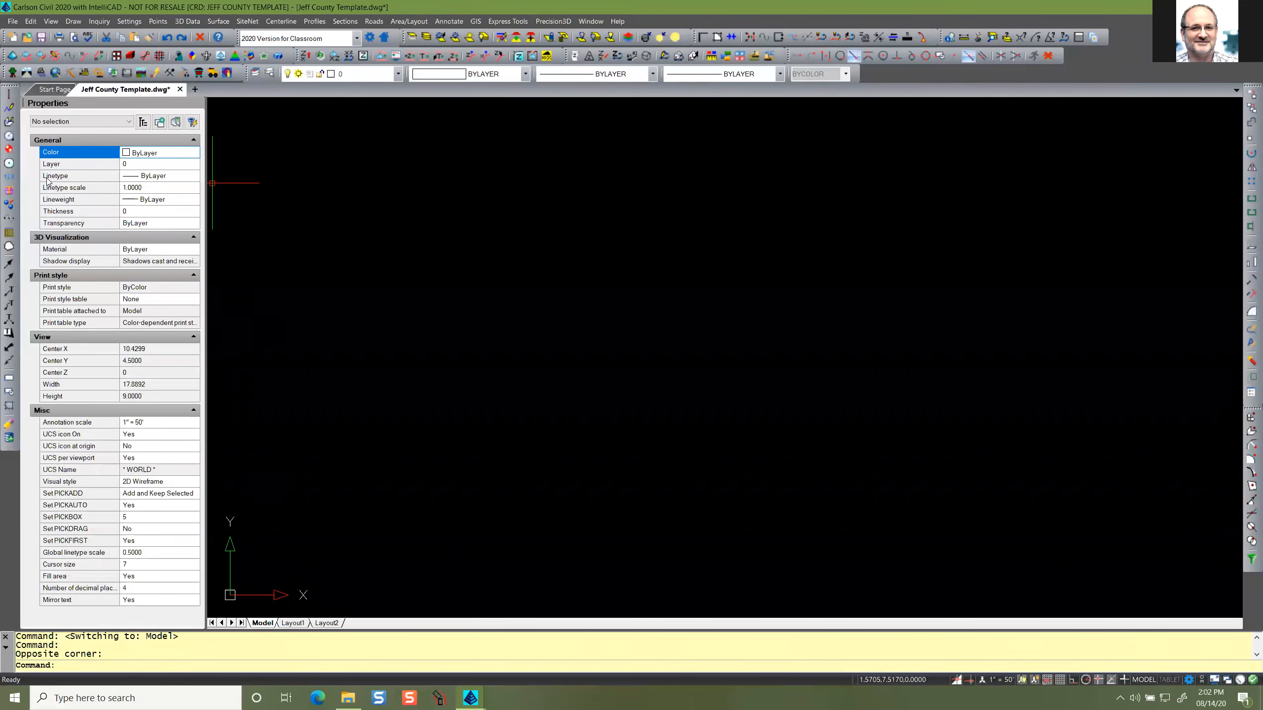
pyautogui.click(142, 176)
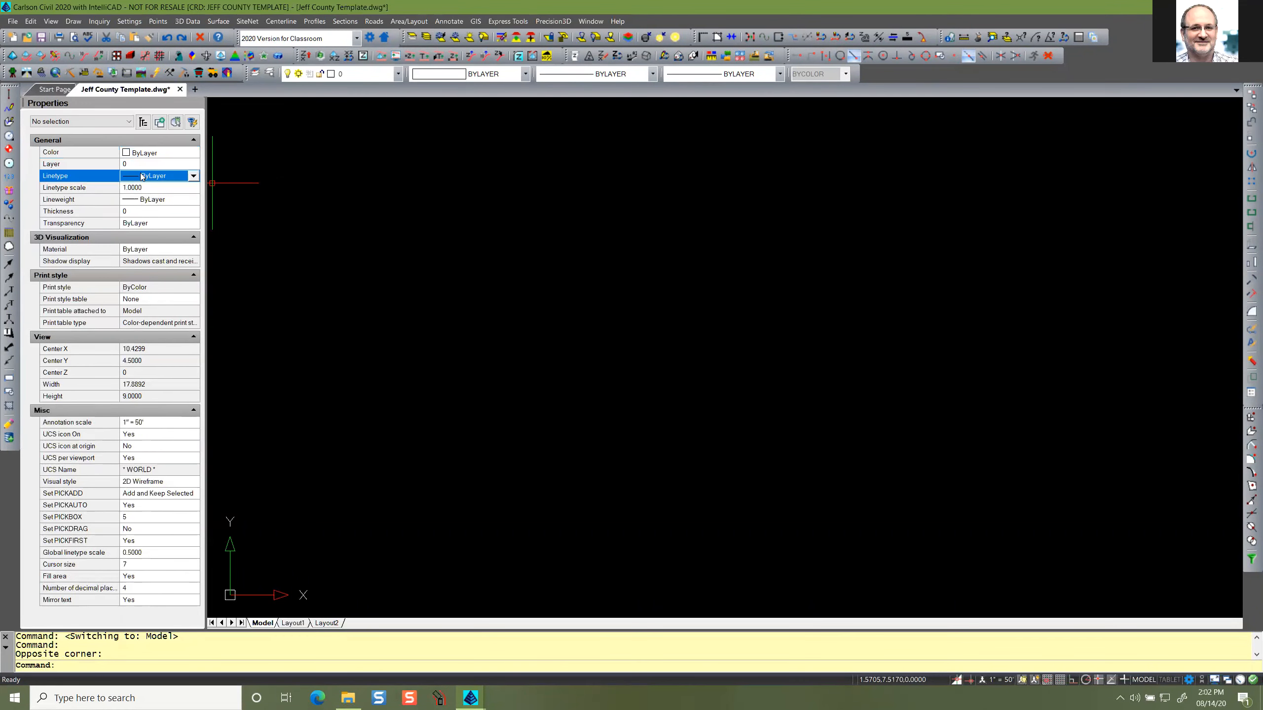
pyautogui.click(193, 175)
pyautogui.moveTo(194, 215); pyautogui.dragTo(168, 436)
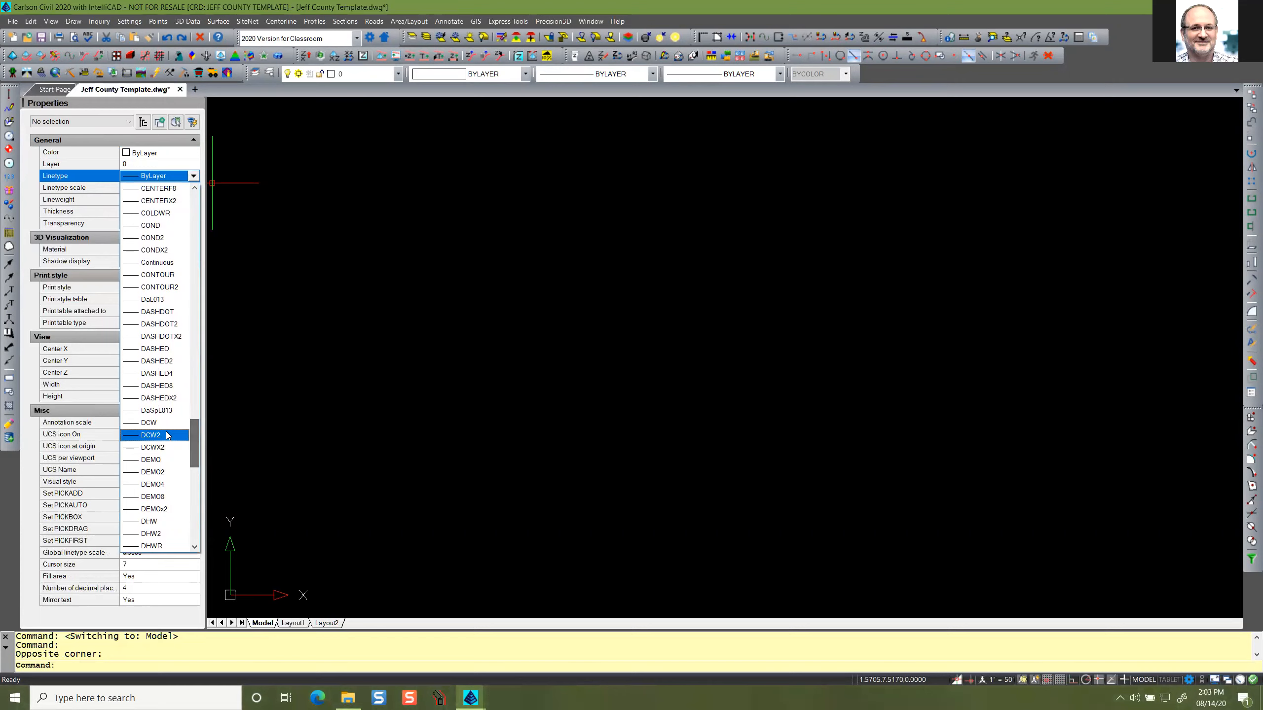
pyautogui.click(156, 277)
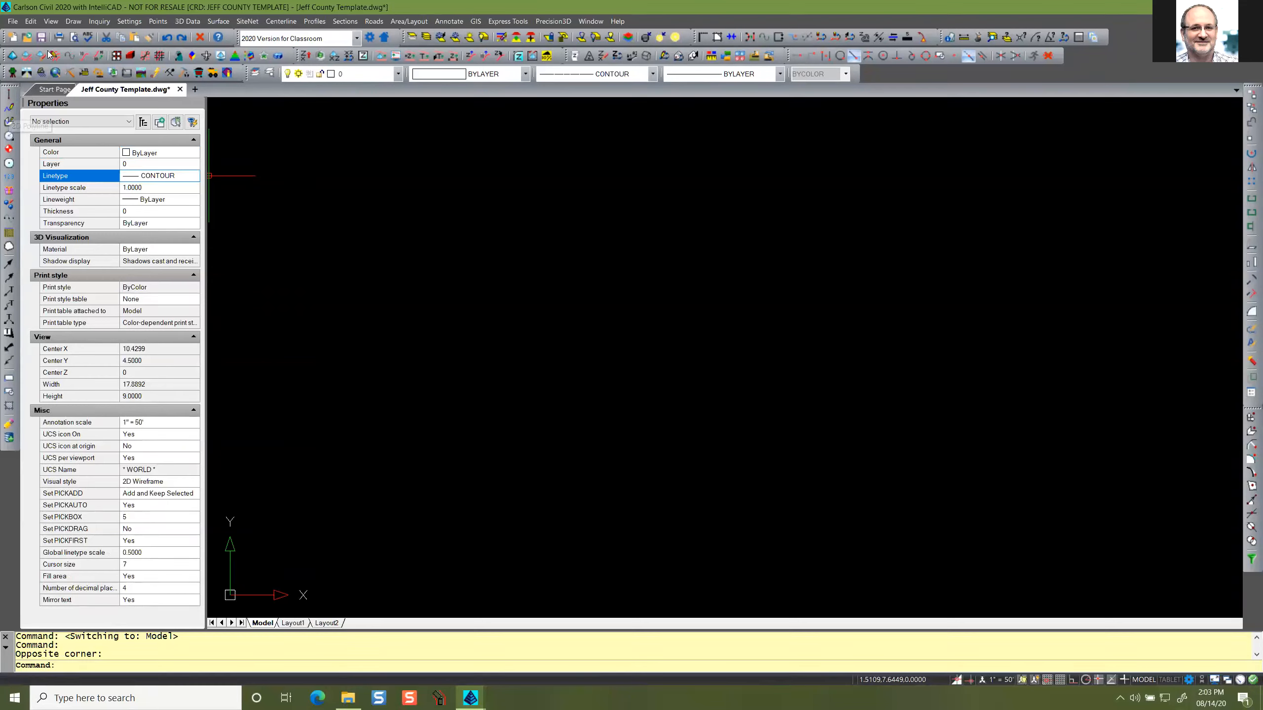
# Open the 2D Polyline options and browse the available linetypes from the CAD types through the Entity types, leaving without choosing one.
pyautogui.click(73, 21)
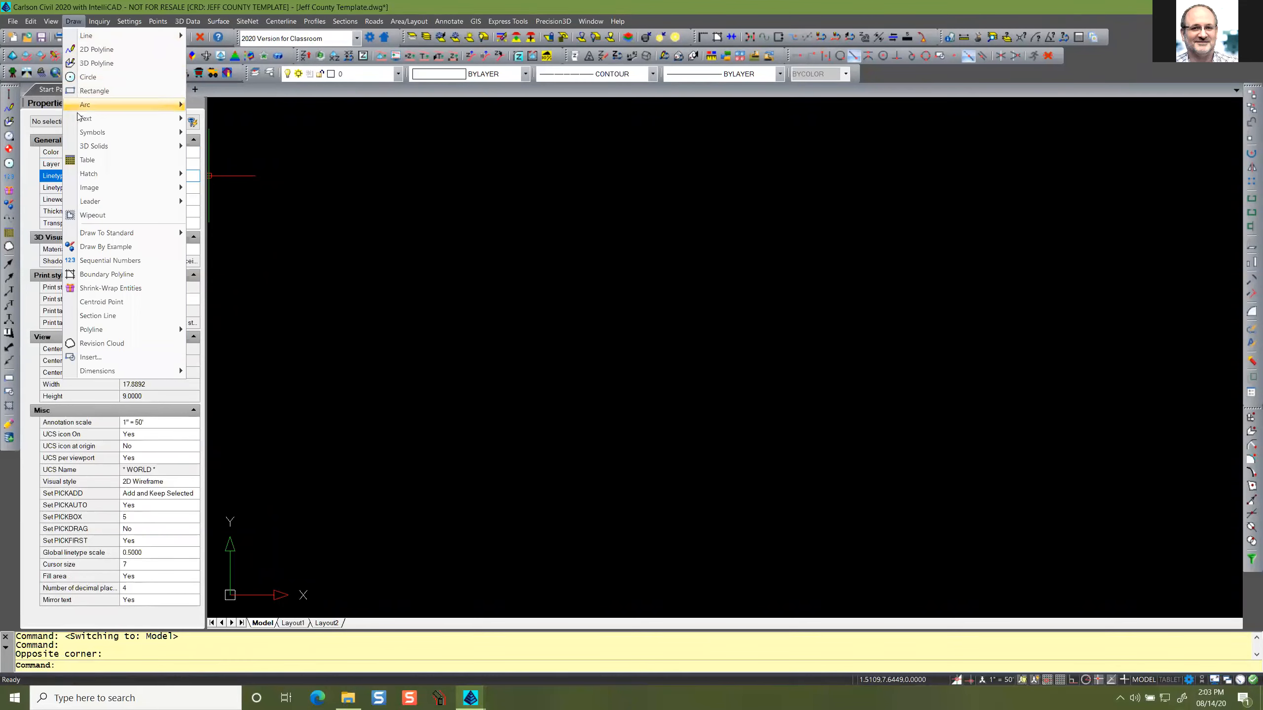
pyautogui.click(127, 50)
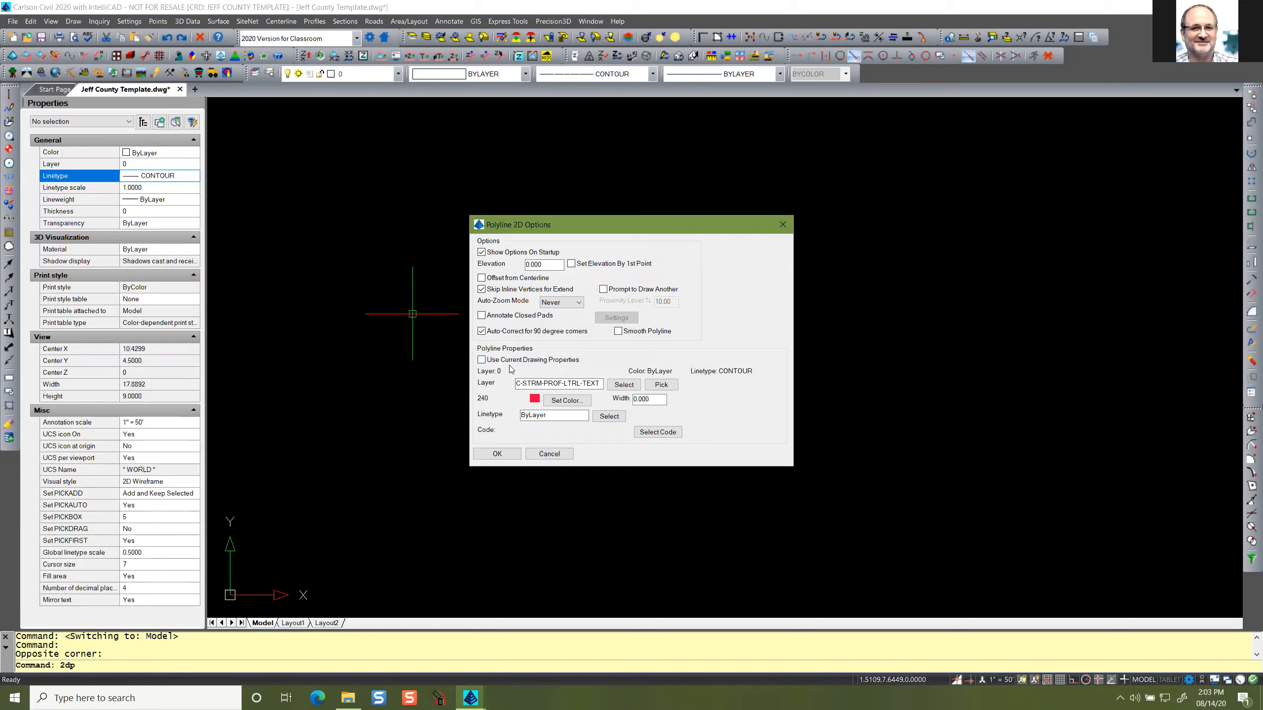
pyautogui.moveTo(552, 222); pyautogui.dragTo(405, 137)
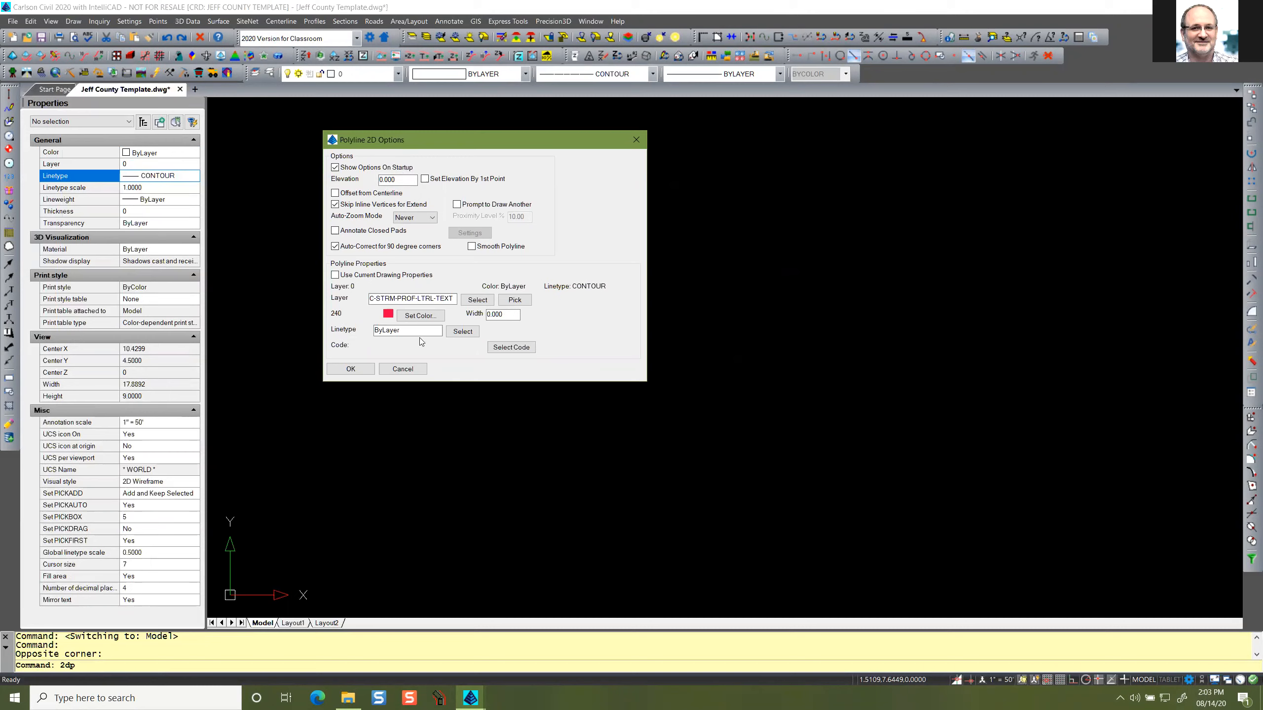
pyautogui.click(468, 332)
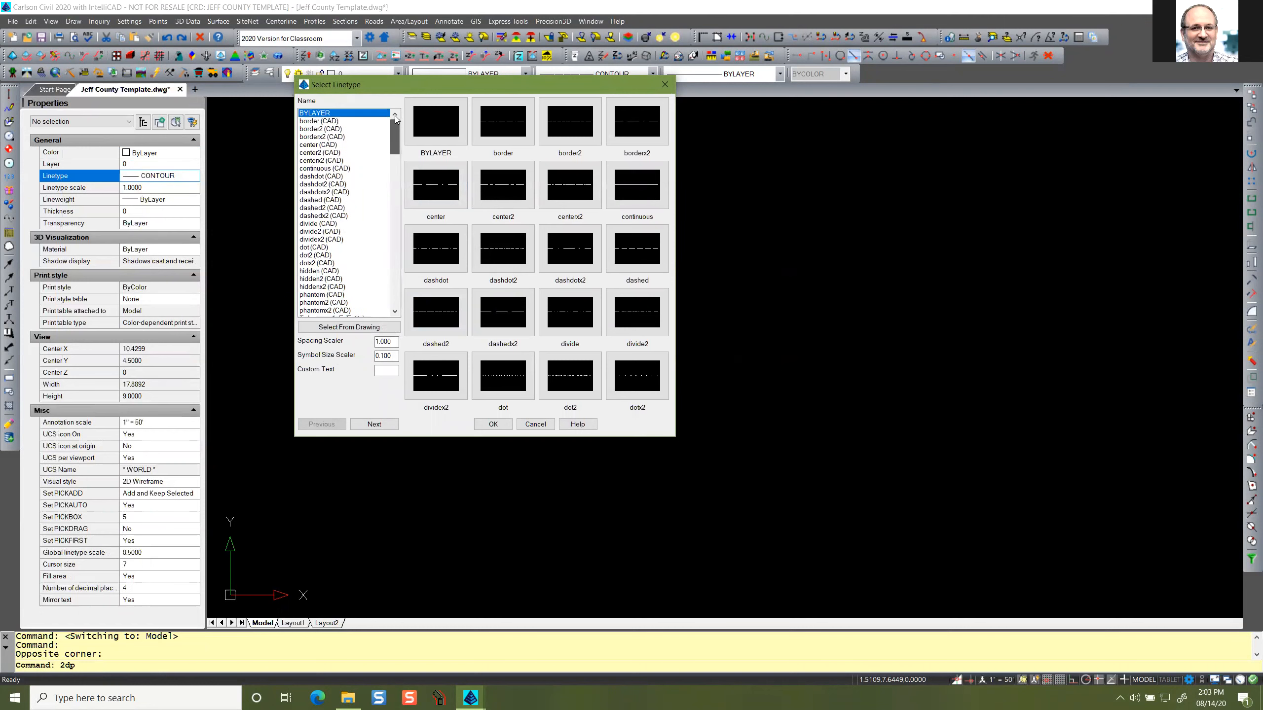
pyautogui.scroll(-6, 389, 152)
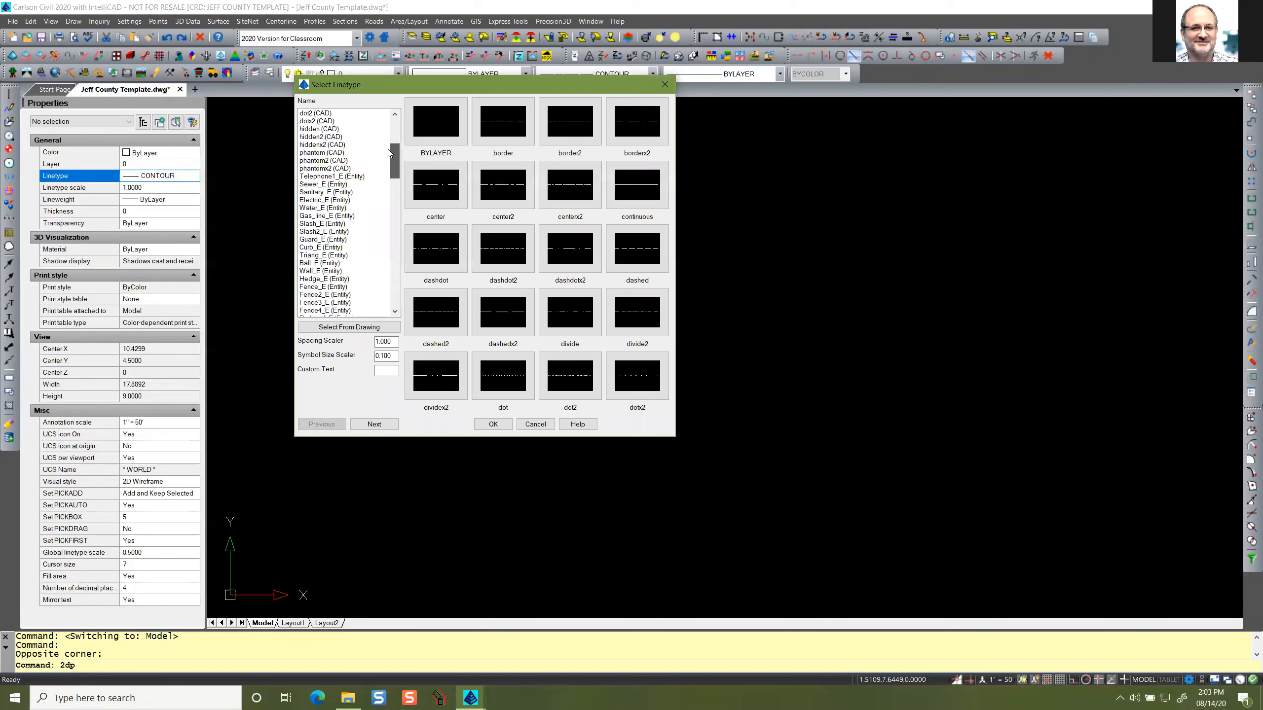
pyautogui.moveTo(388, 152); pyautogui.dragTo(388, 120)
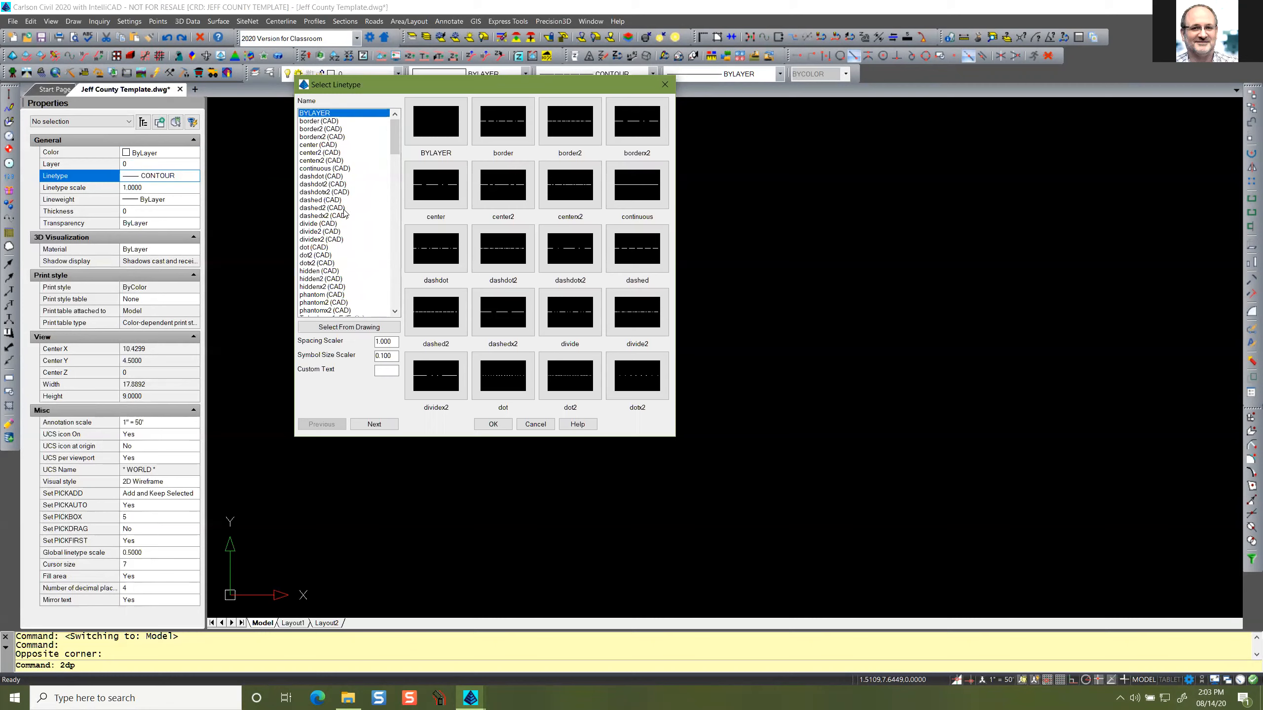
pyautogui.scroll(-1, 344, 213)
pyautogui.scroll(-2, 343, 234)
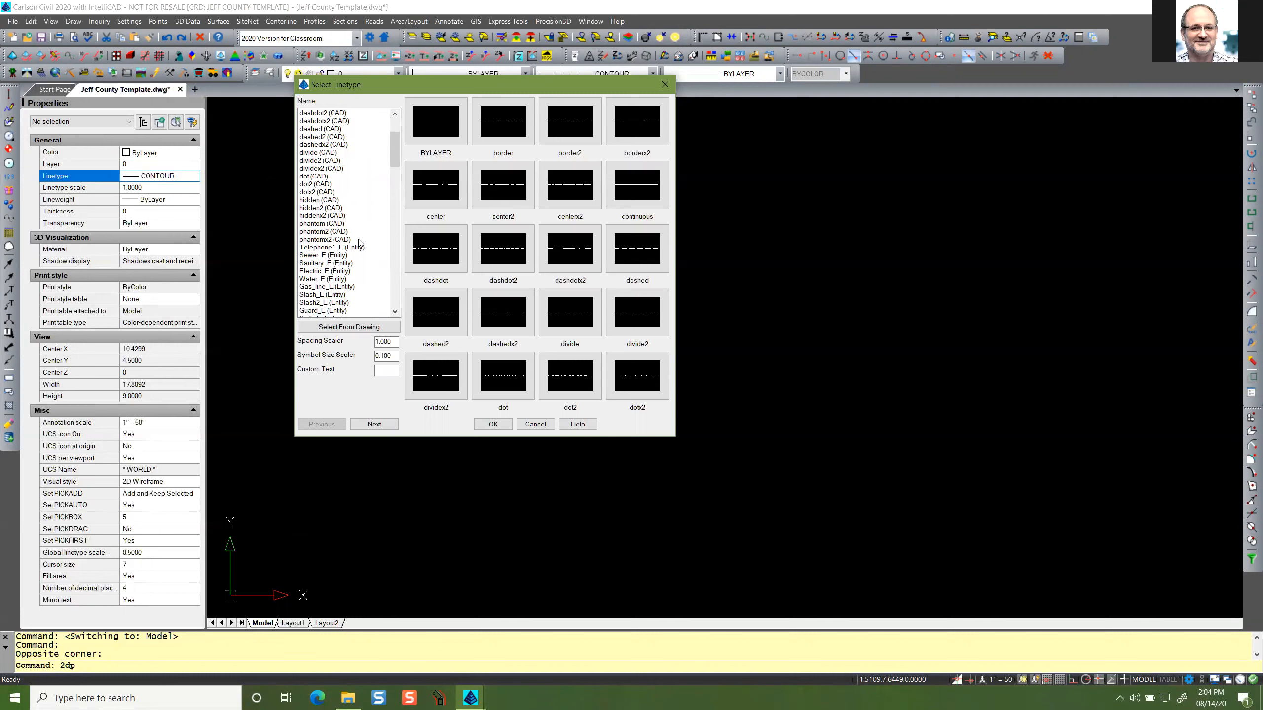
pyautogui.scroll(-4, 361, 243)
pyautogui.scroll(-2, 361, 242)
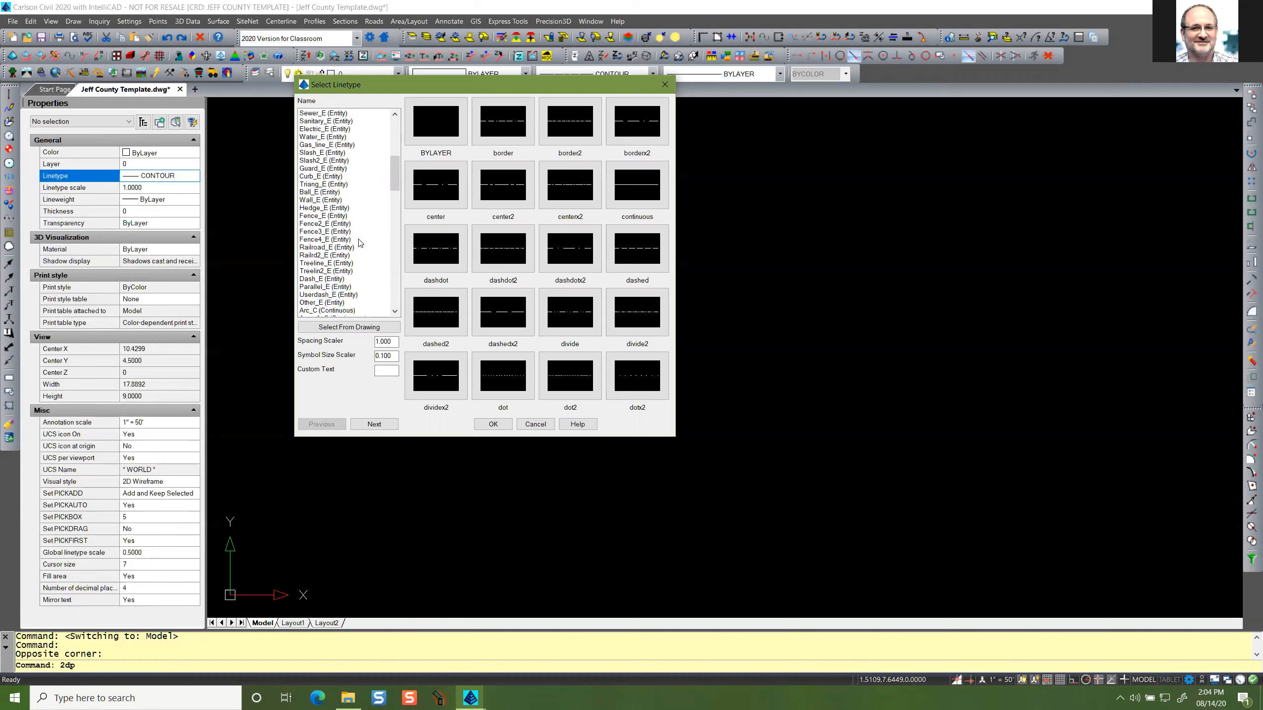
pyautogui.click(535, 424)
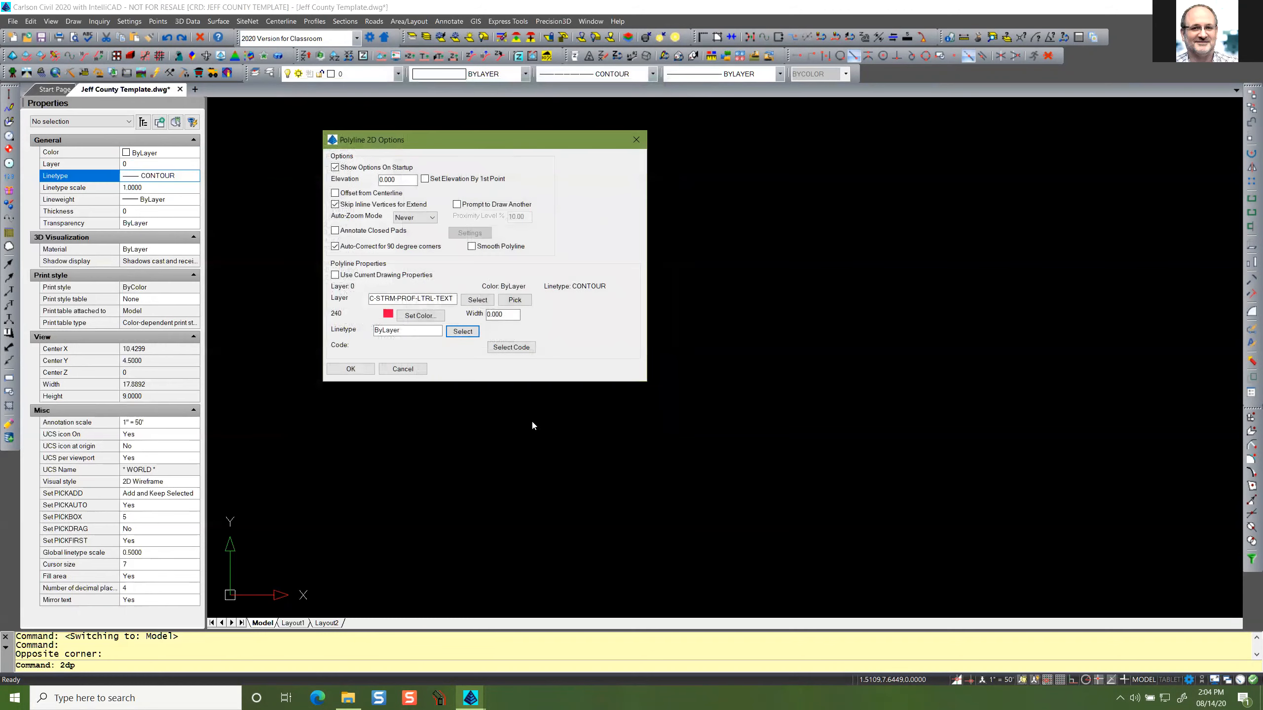
pyautogui.click(410, 371)
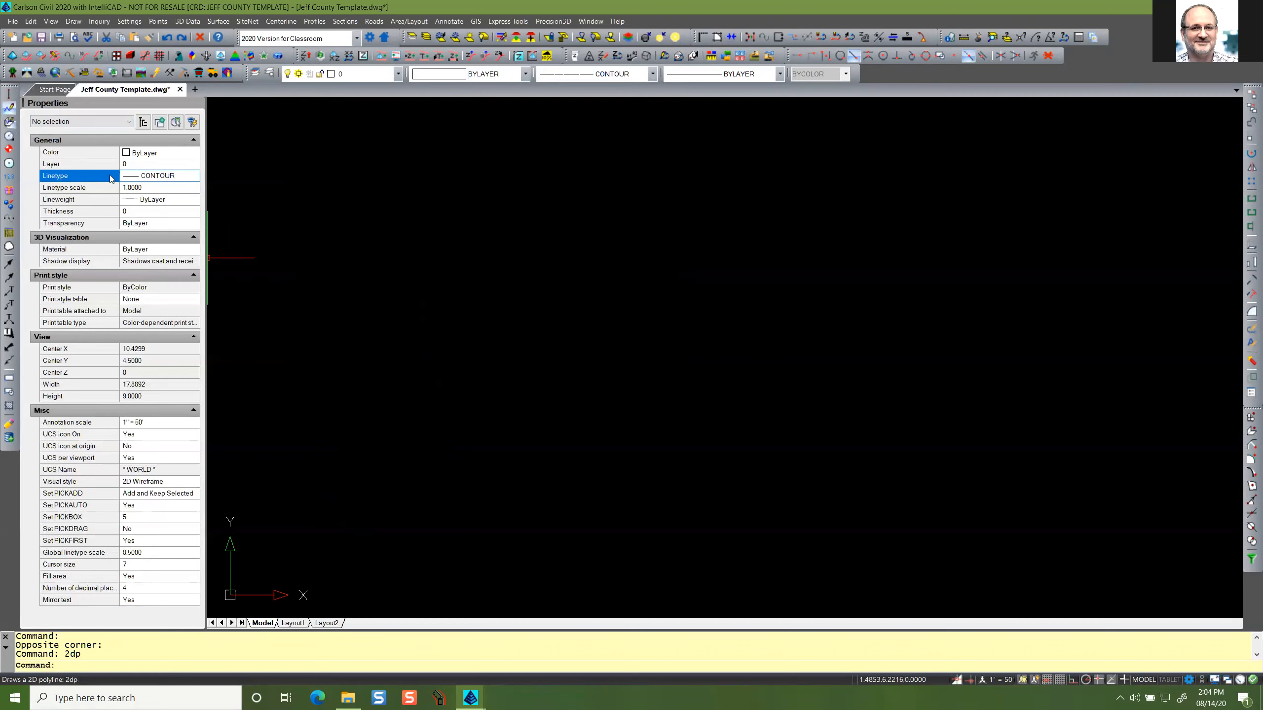
# Draw a short two-segment polyline with PLINE in model space, using the current CONTOUR linetype.
pyautogui.write('PLINE')
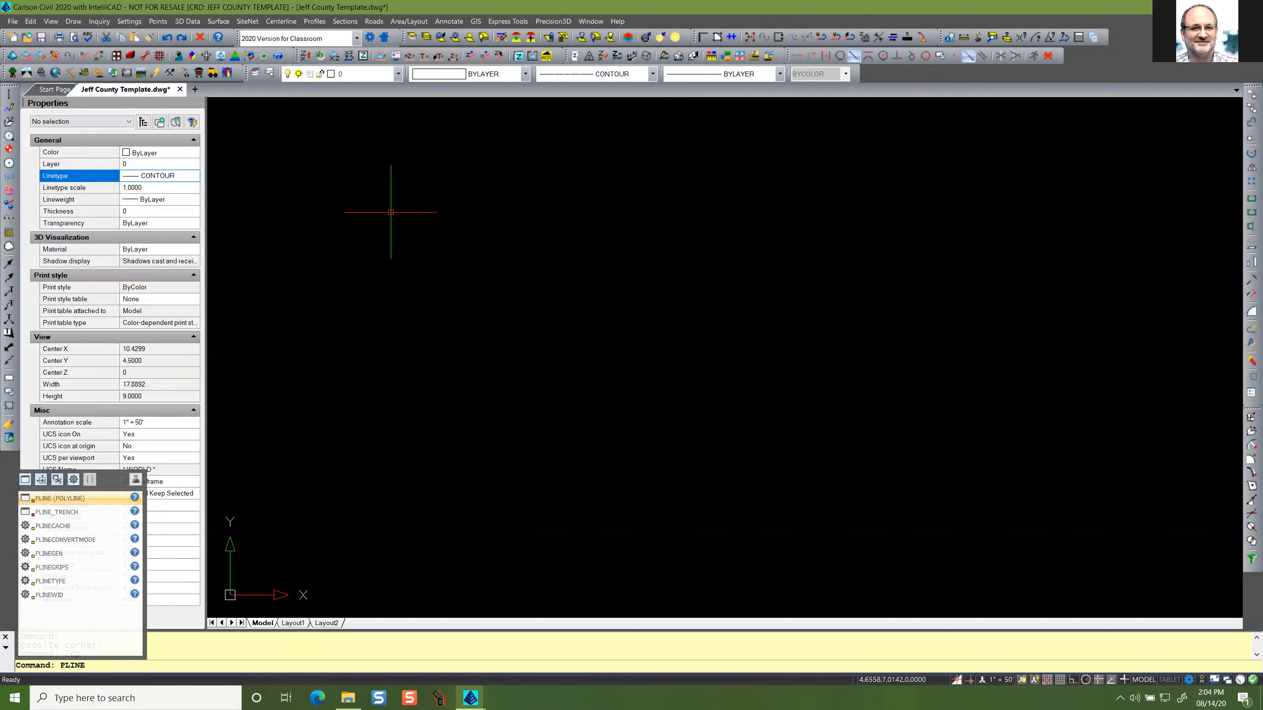
pyautogui.press('Return')
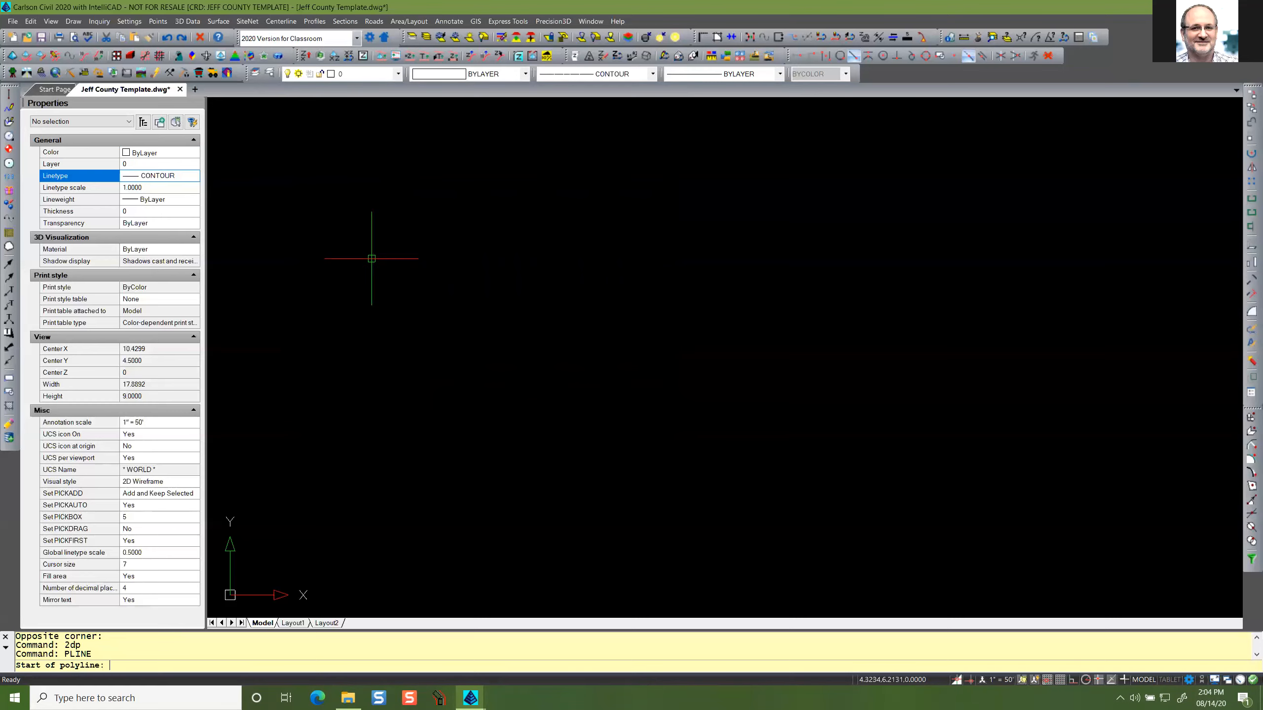
pyautogui.click(355, 307)
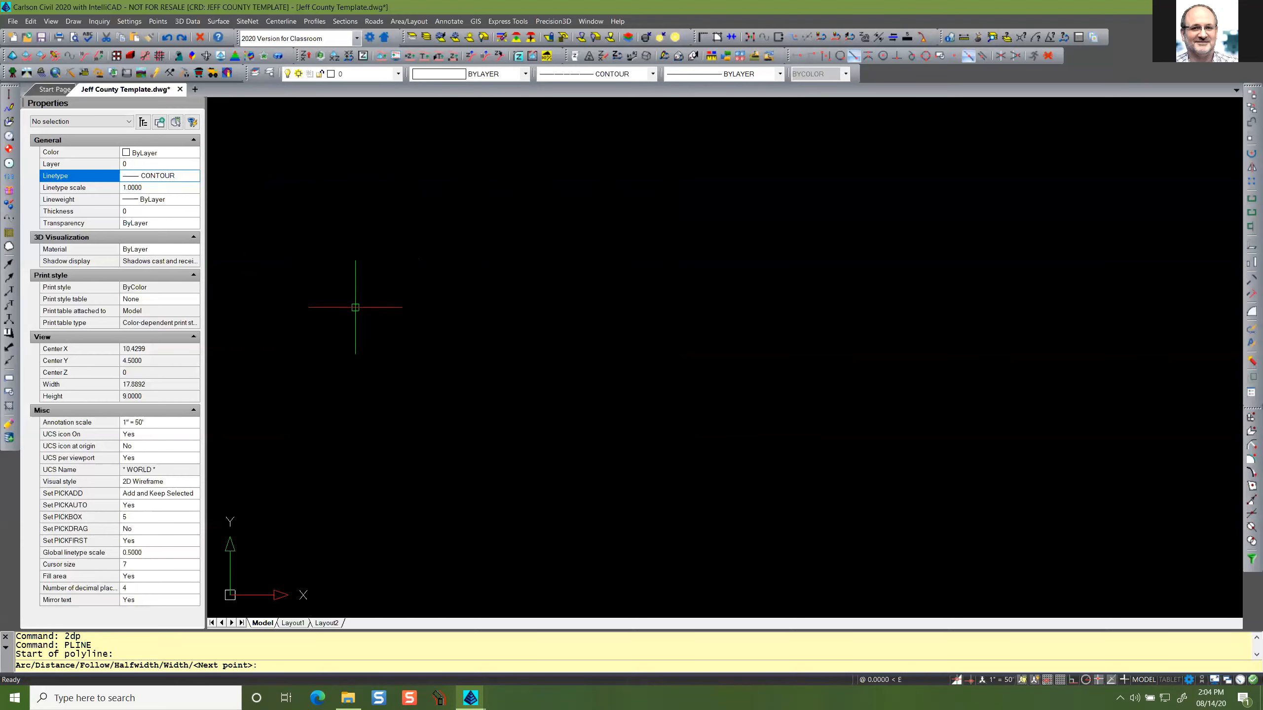
pyautogui.scroll(4, 391, 289)
pyautogui.moveTo(391, 289); pyautogui.dragTo(688, 243, button='middle')
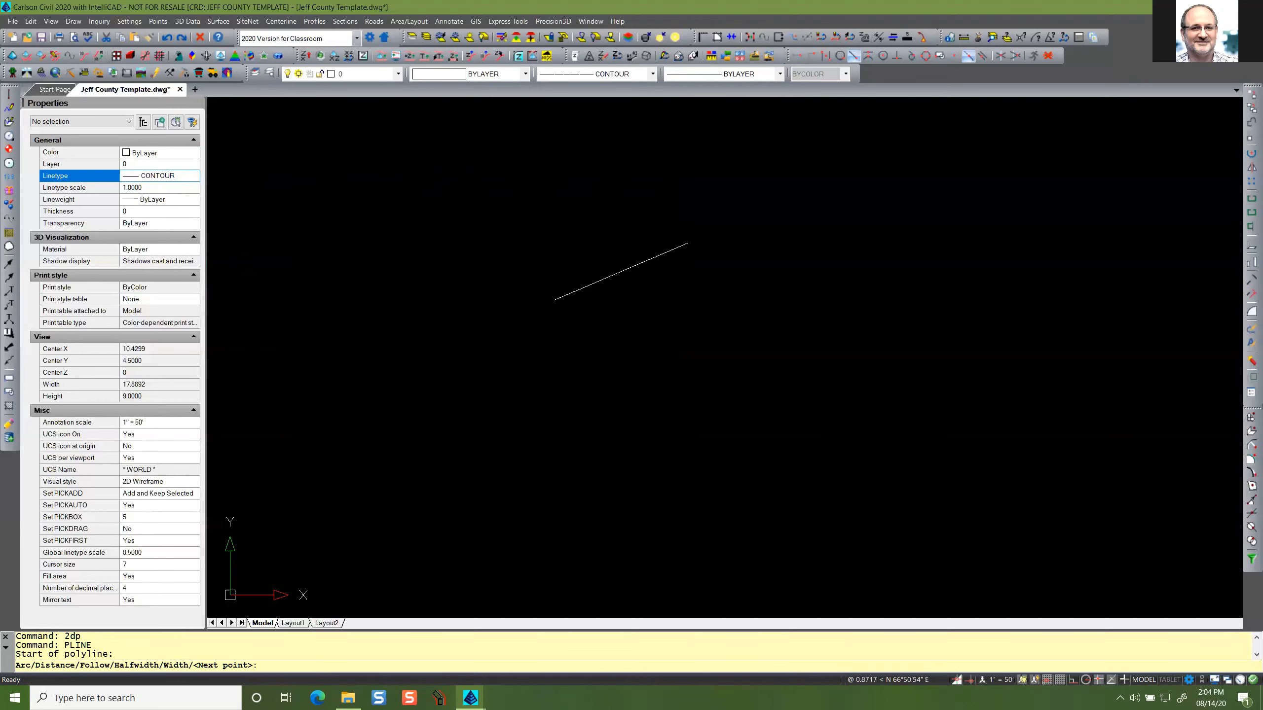
pyautogui.click(609, 268)
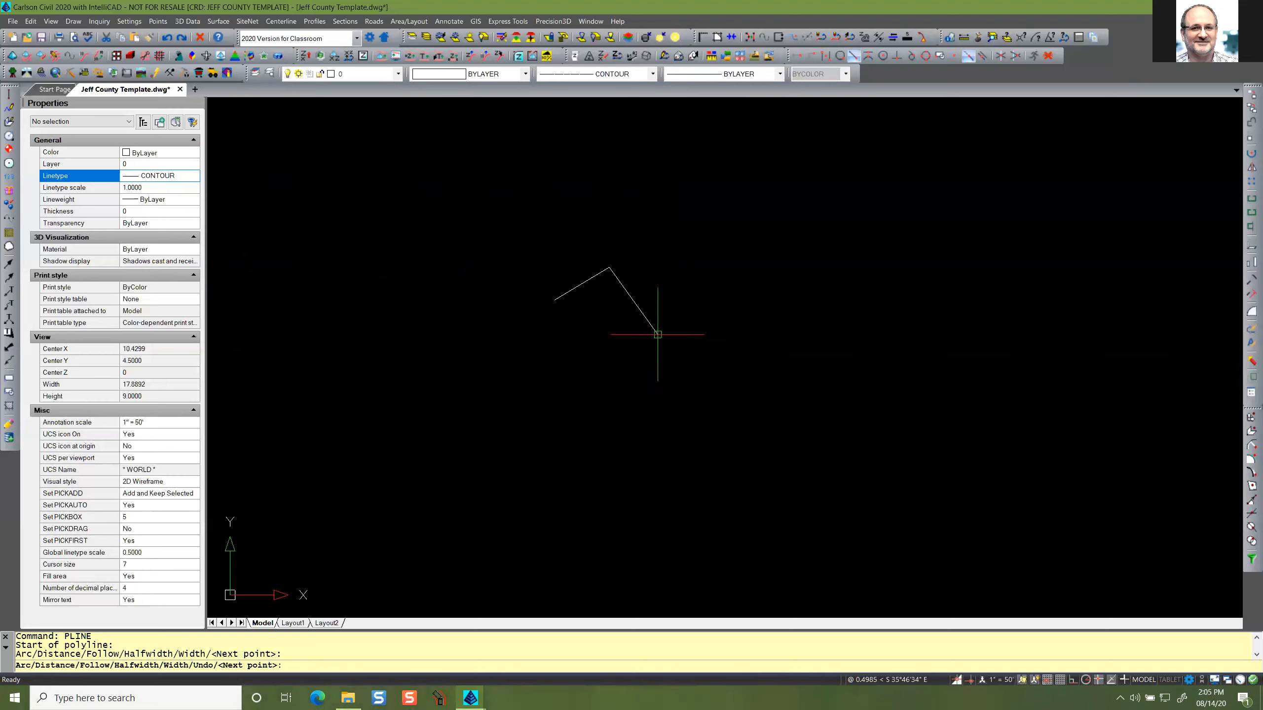
pyautogui.click(657, 334)
pyautogui.scroll(5, 534, 398)
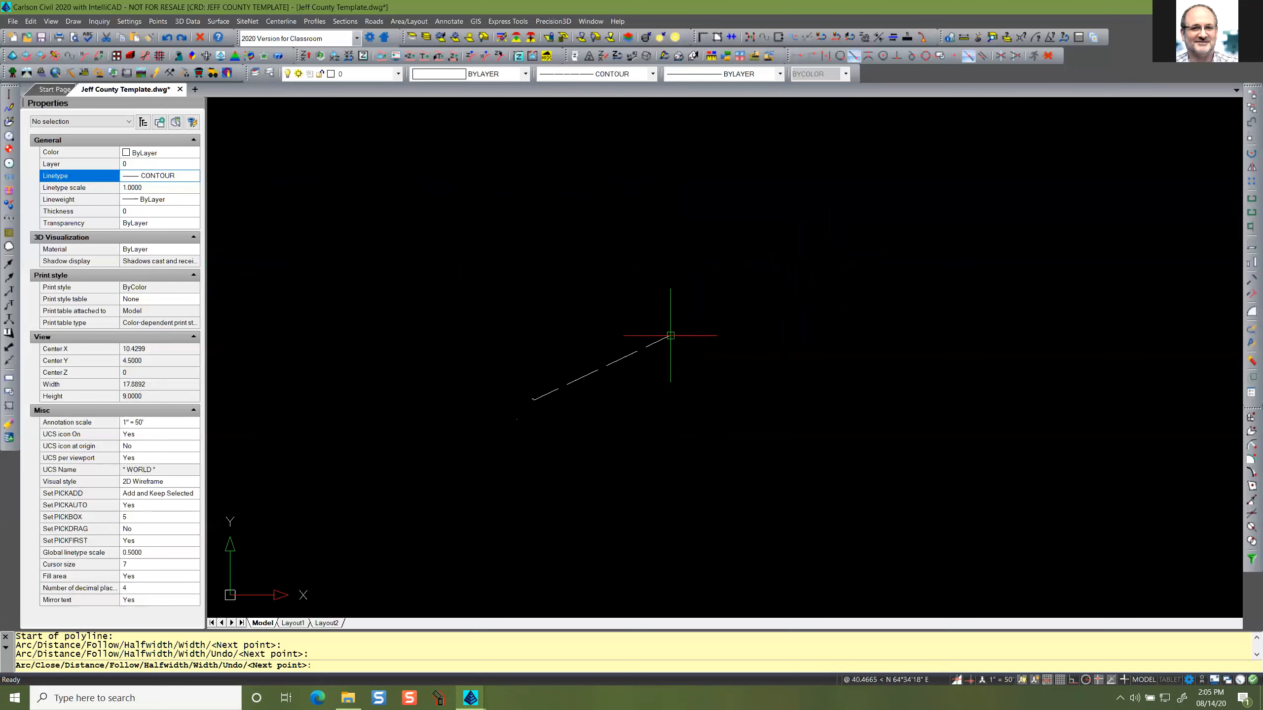
pyautogui.press('Escape')
# Erase the small two-segment polyline with a crossing selection.
pyautogui.click(619, 347)
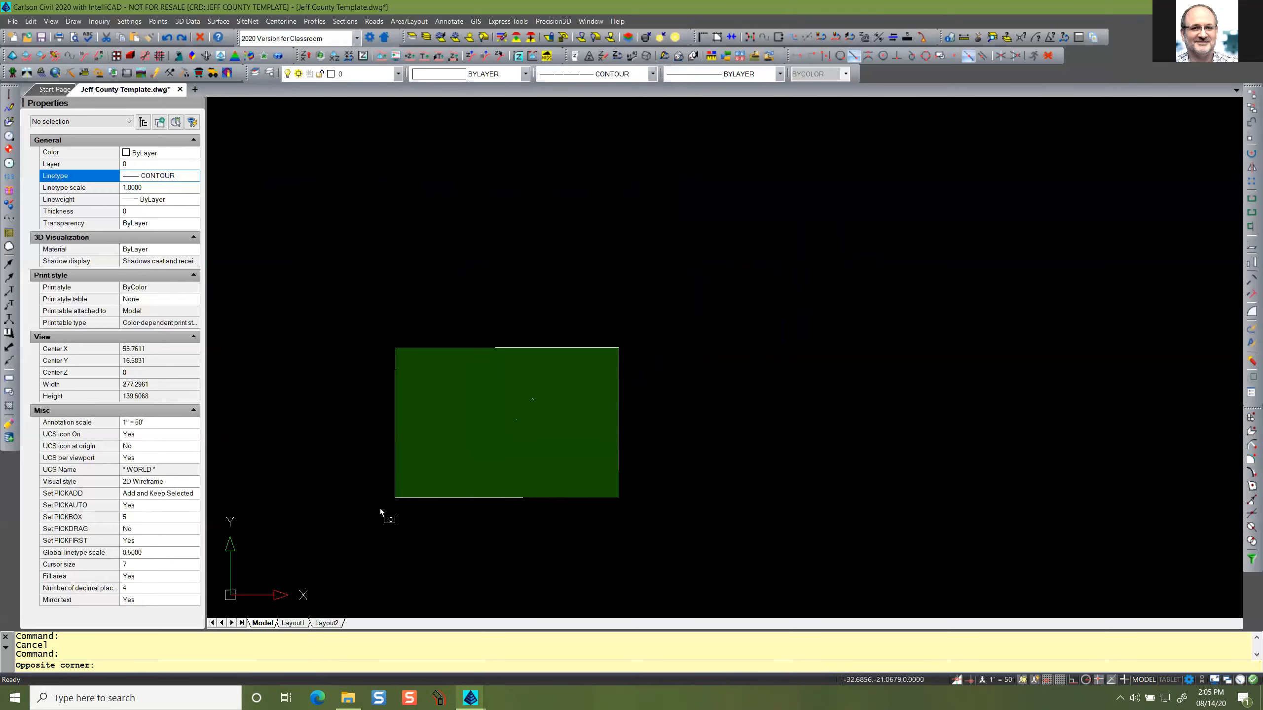
pyautogui.click(383, 502)
pyautogui.press('Delete')
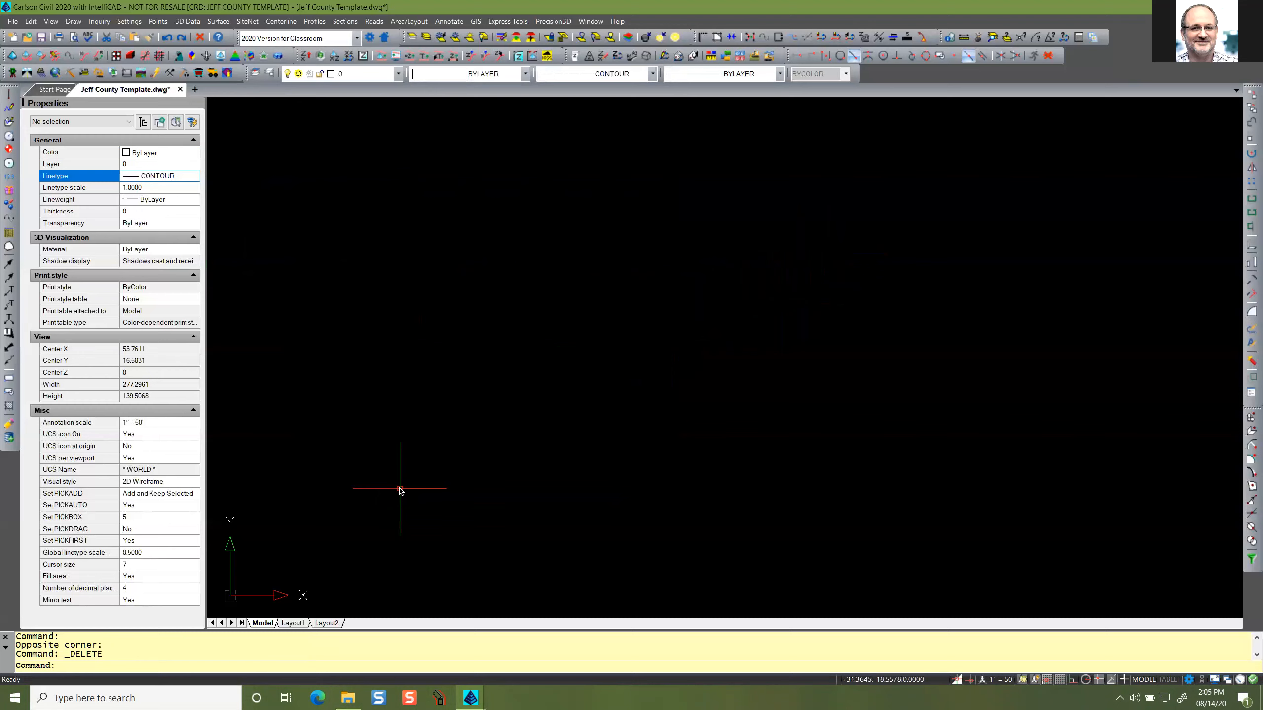
# Zoom the model view to a center of 5000,5000 with a view height of 500.
pyautogui.write('z')
pyautogui.press('Return')
pyautogui.write('c')
pyautogui.press('Return')
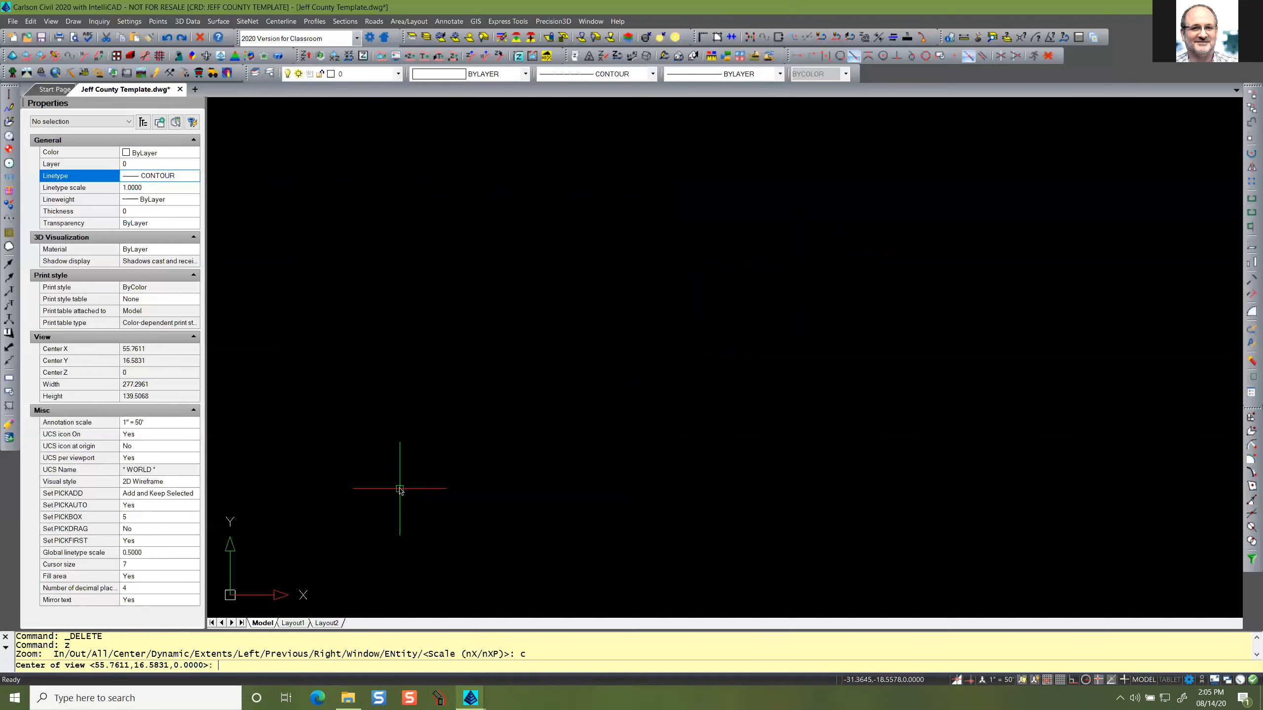
pyautogui.write('5000,5000')
pyautogui.press('Return')
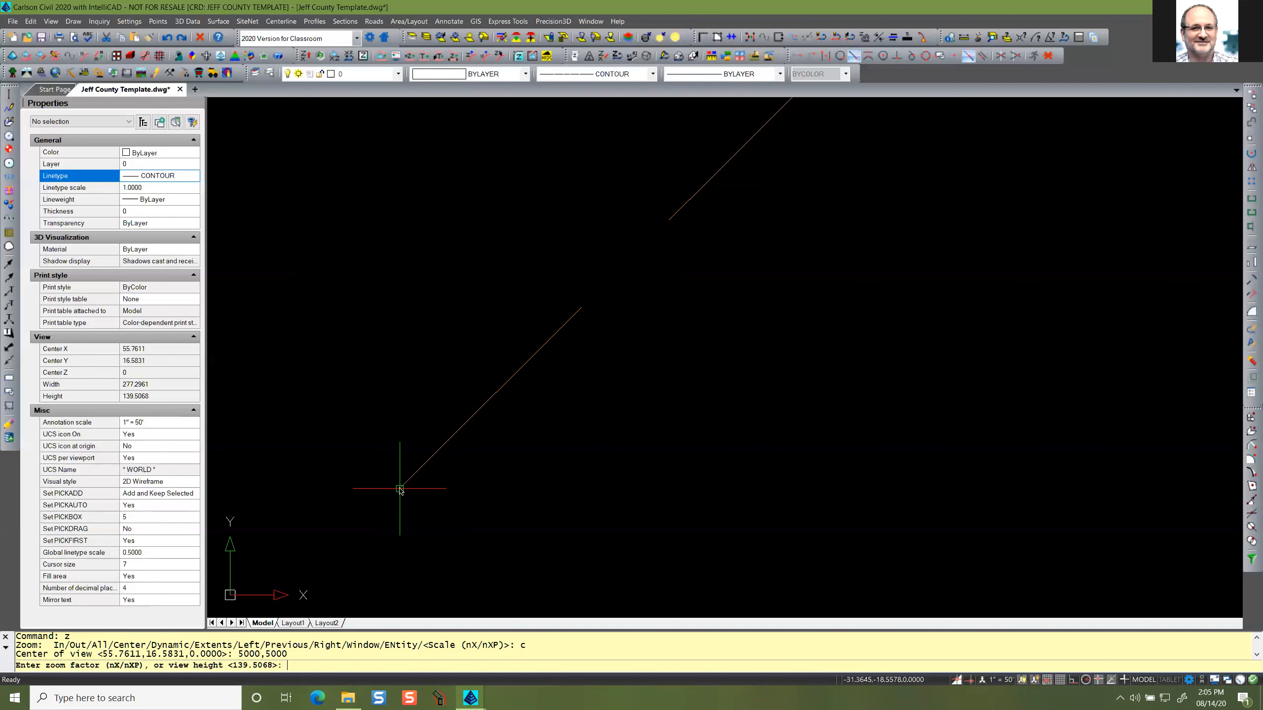
pyautogui.write('500')
pyautogui.press('Return')
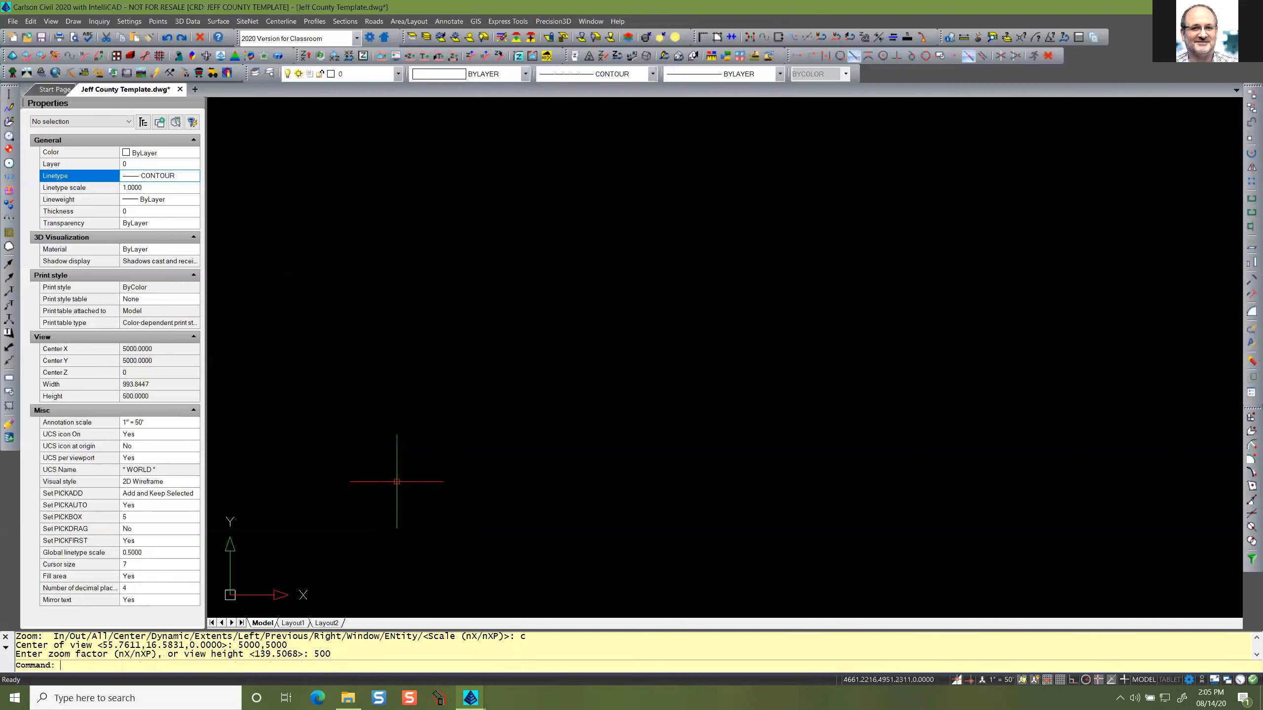
pyautogui.write('pline')
pyautogui.press('Return')
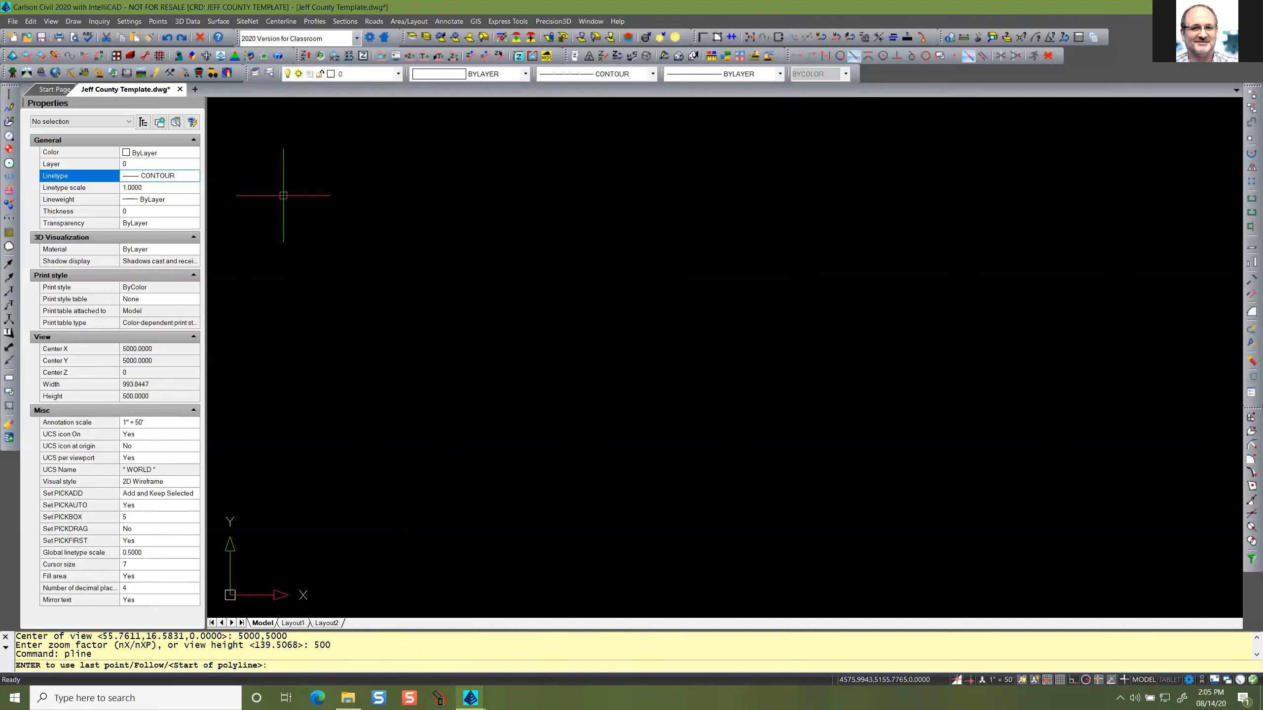
pyautogui.click(382, 511)
pyautogui.press('Escape')
pyautogui.press('Escape')
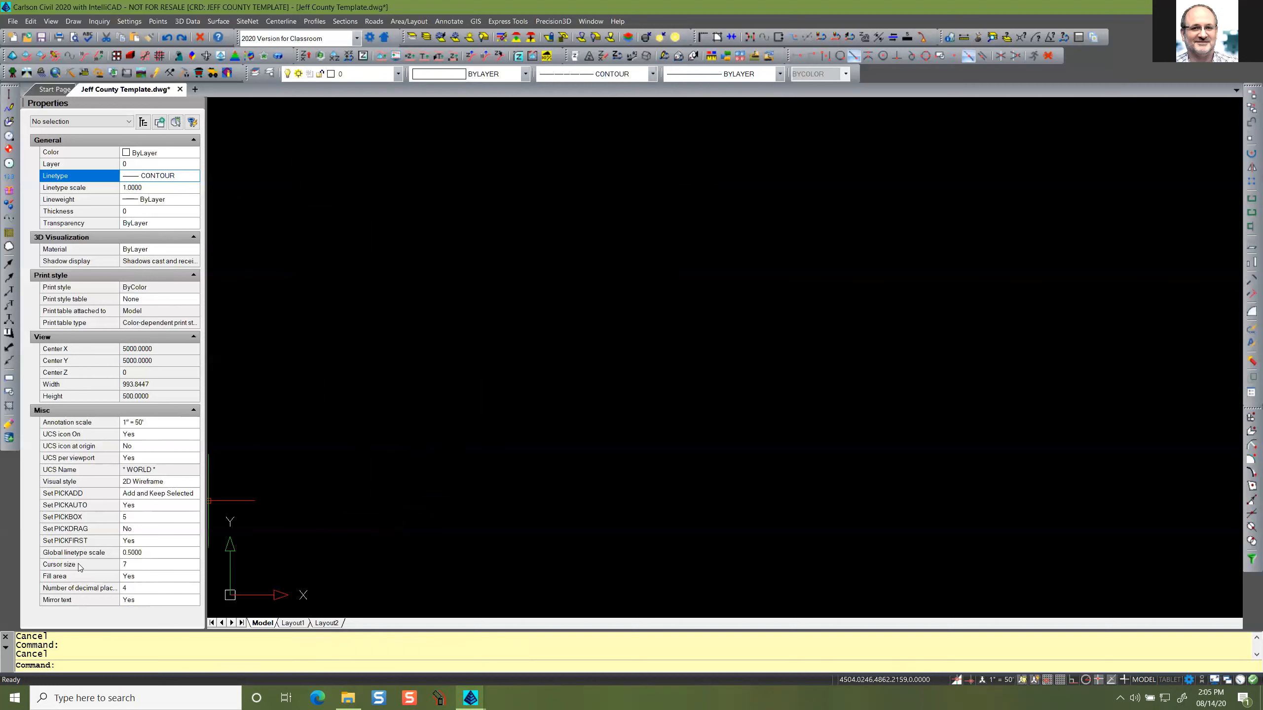
# Repeat the Zoom Center command with the center at 5000,5000 and a view height of 500.
pyautogui.click(67, 655)
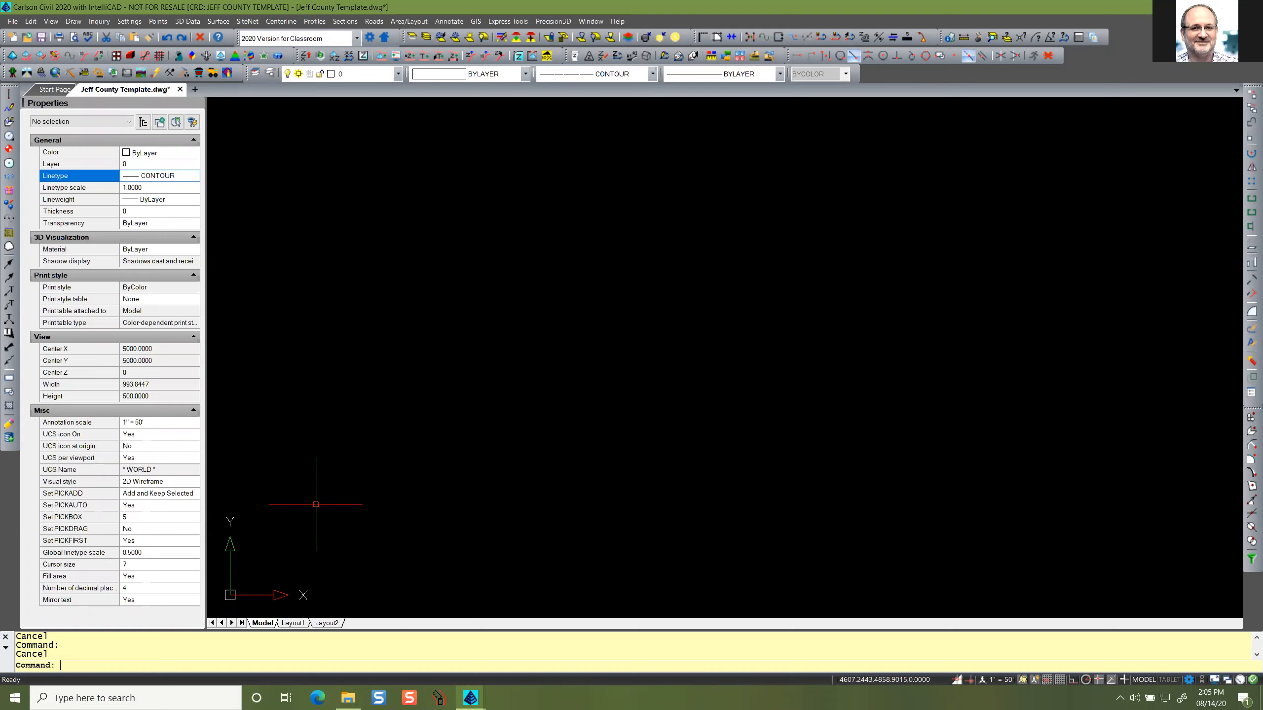
pyautogui.write('z')
pyautogui.press('Return')
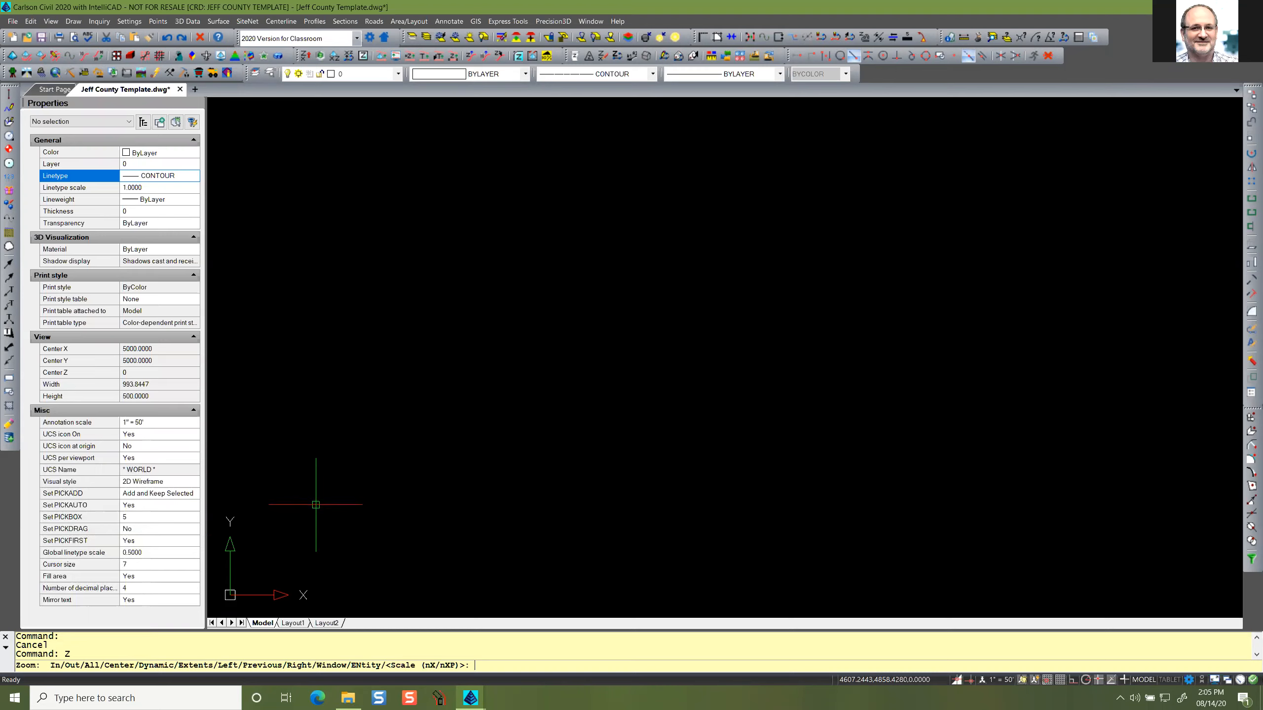
pyautogui.write('c')
pyautogui.press('Return')
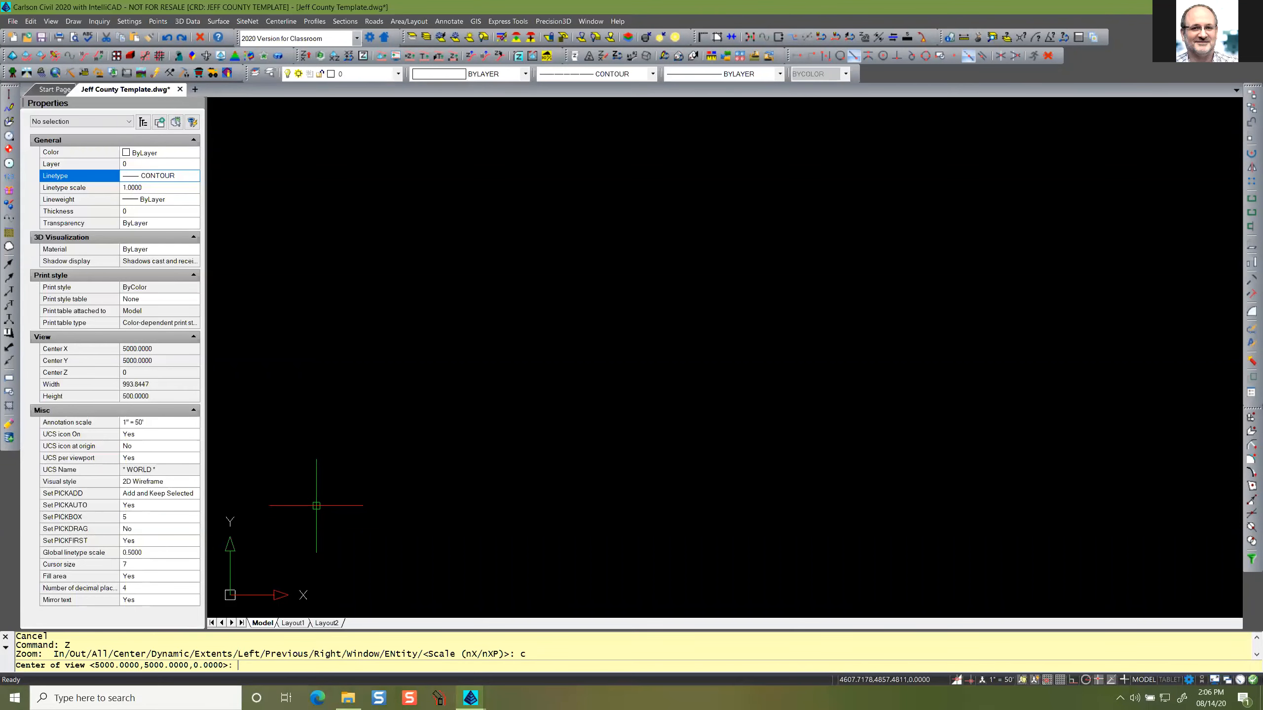
pyautogui.write('5000,5000')
pyautogui.press('Return')
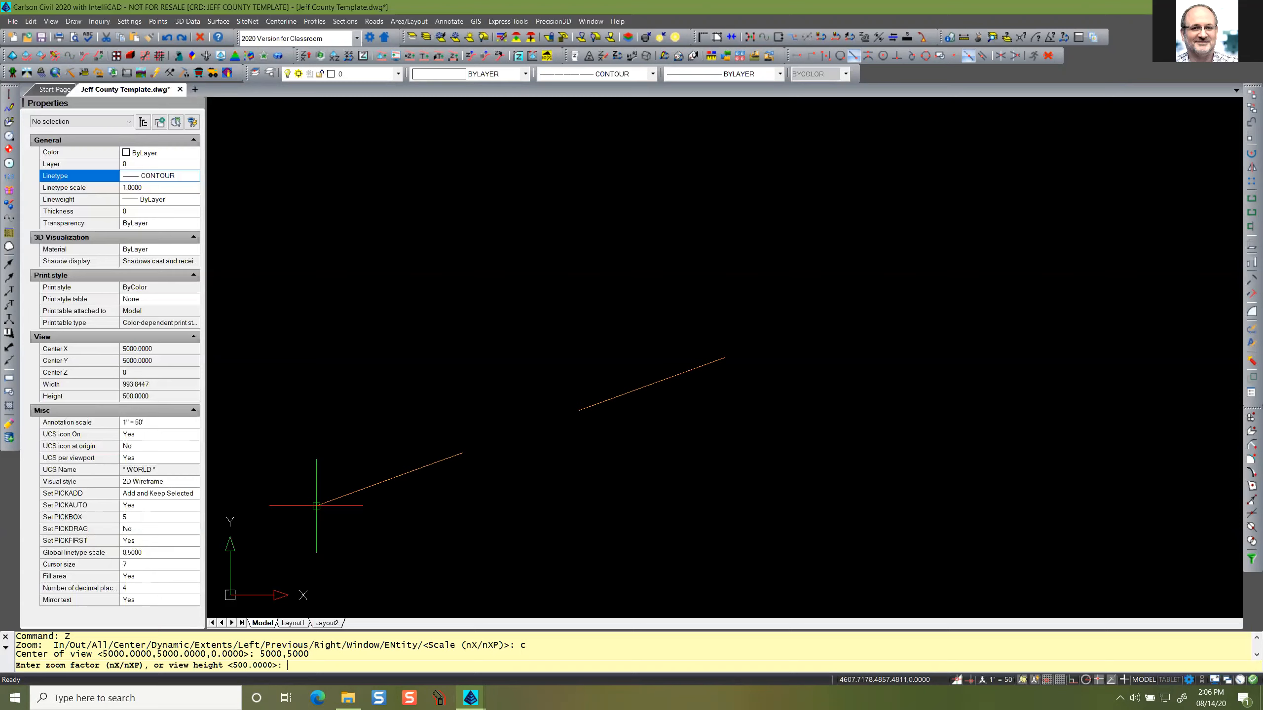
pyautogui.write('500')
pyautogui.press('Return')
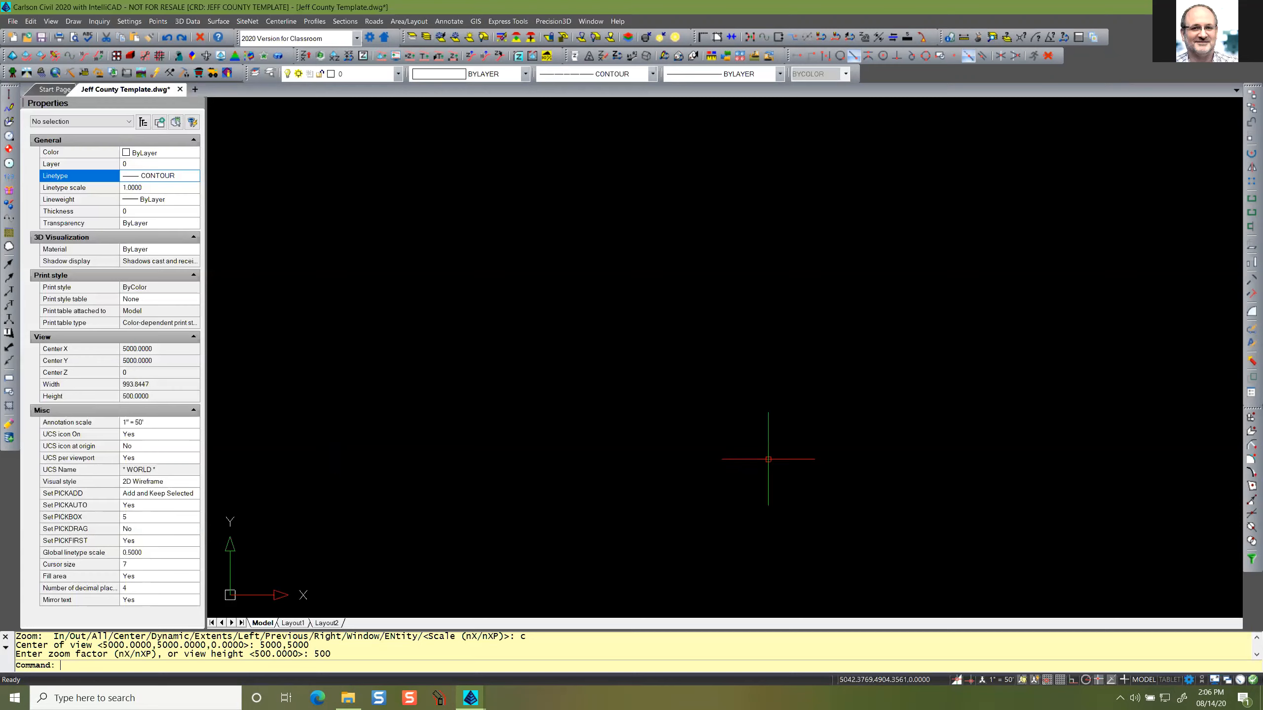
# Draw a stepped three-segment polyline with PLINE in the CONTOUR linetype, running east, north and east again.
pyautogui.write('PLINE')
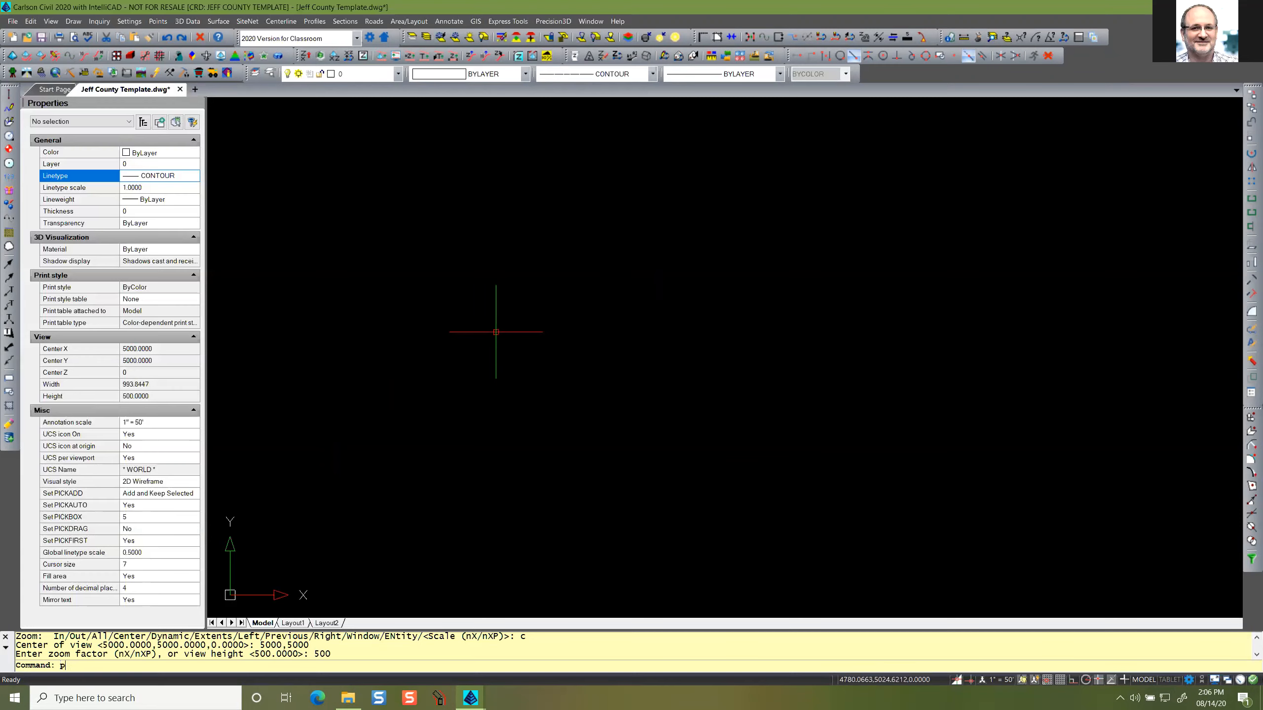
pyautogui.press('Return')
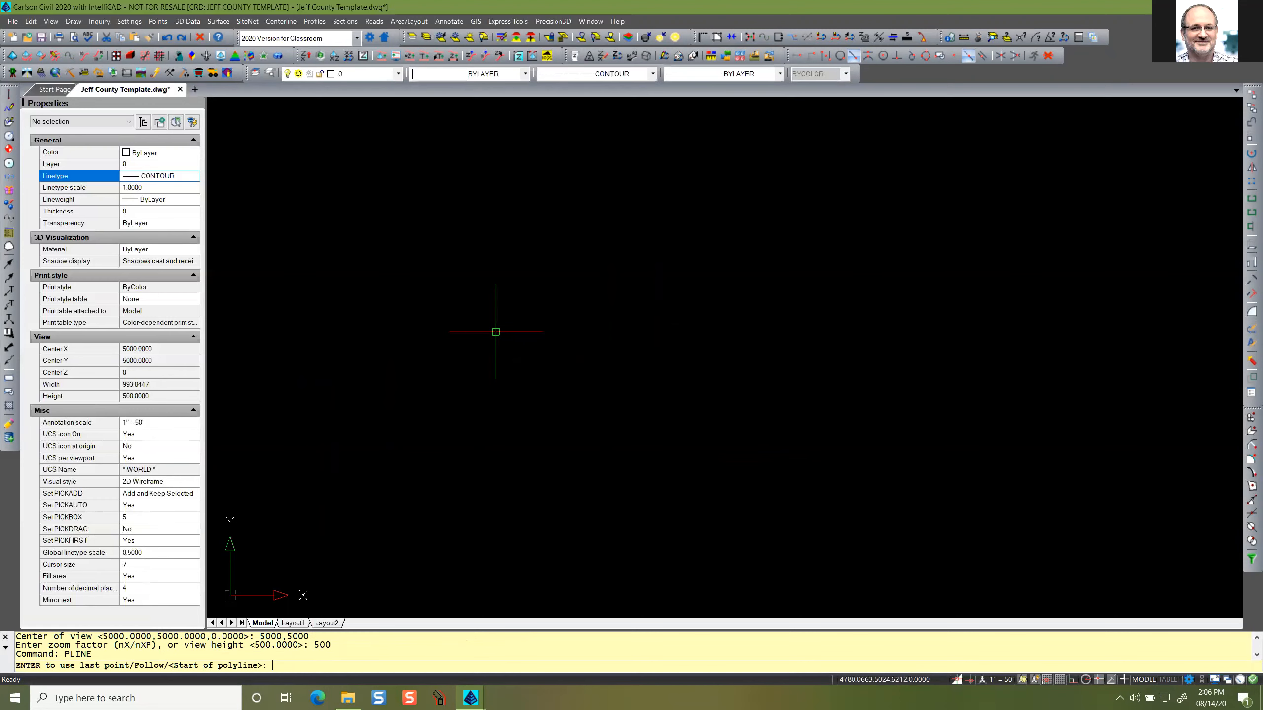
pyautogui.click(443, 365)
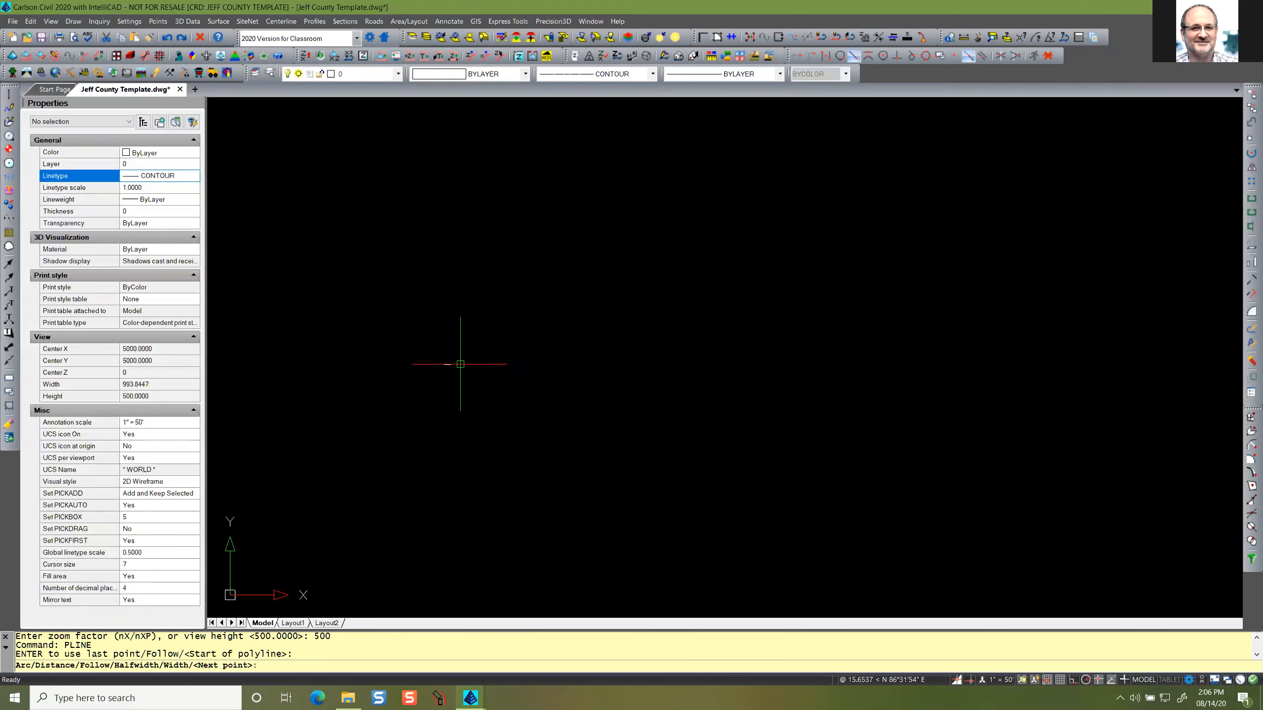
pyautogui.click(576, 365)
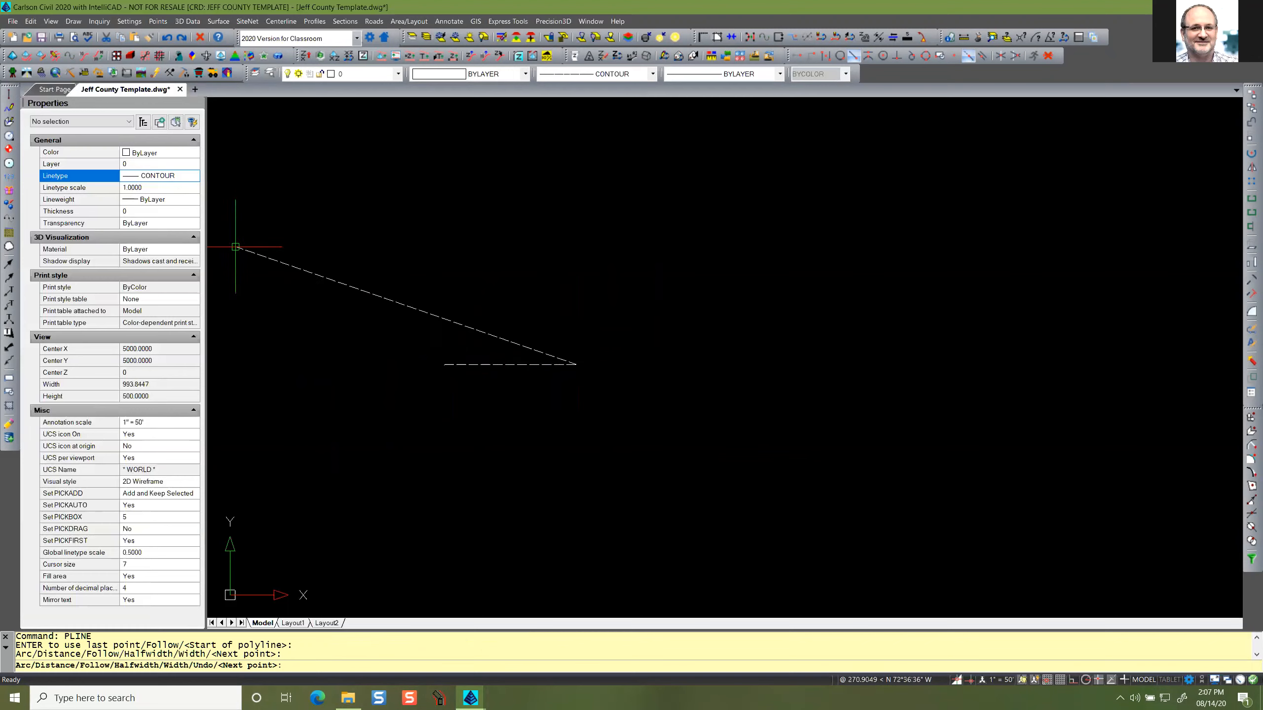
pyautogui.click(576, 321)
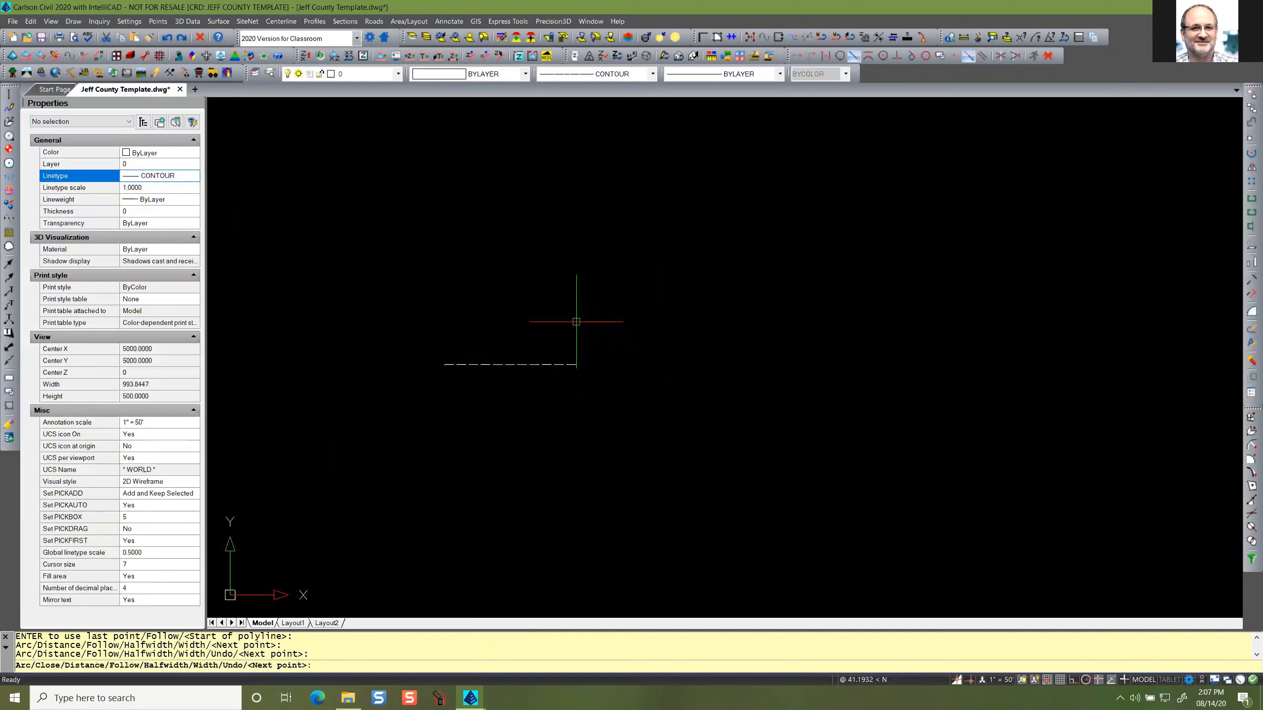
pyautogui.click(634, 321)
pyautogui.press('Return')
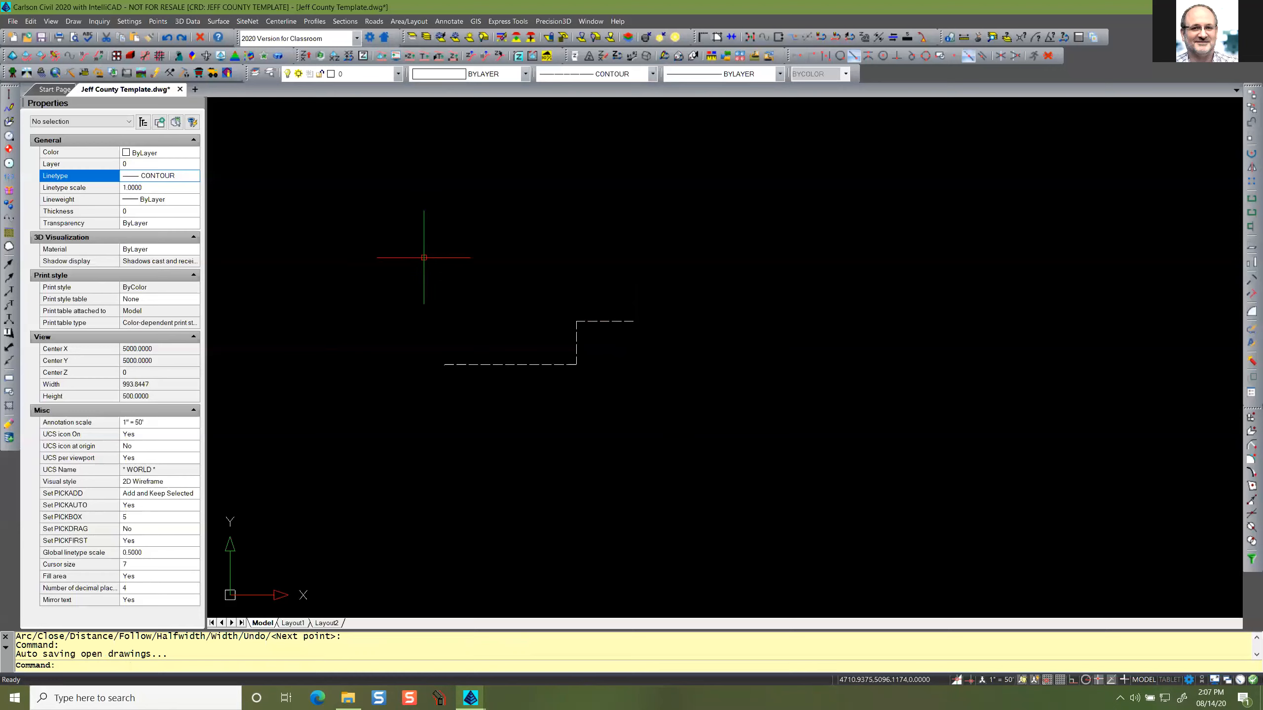
# Check the current global linetype scale with the LTSCALE command.
pyautogui.write('ltscale')
pyautogui.press('Return')
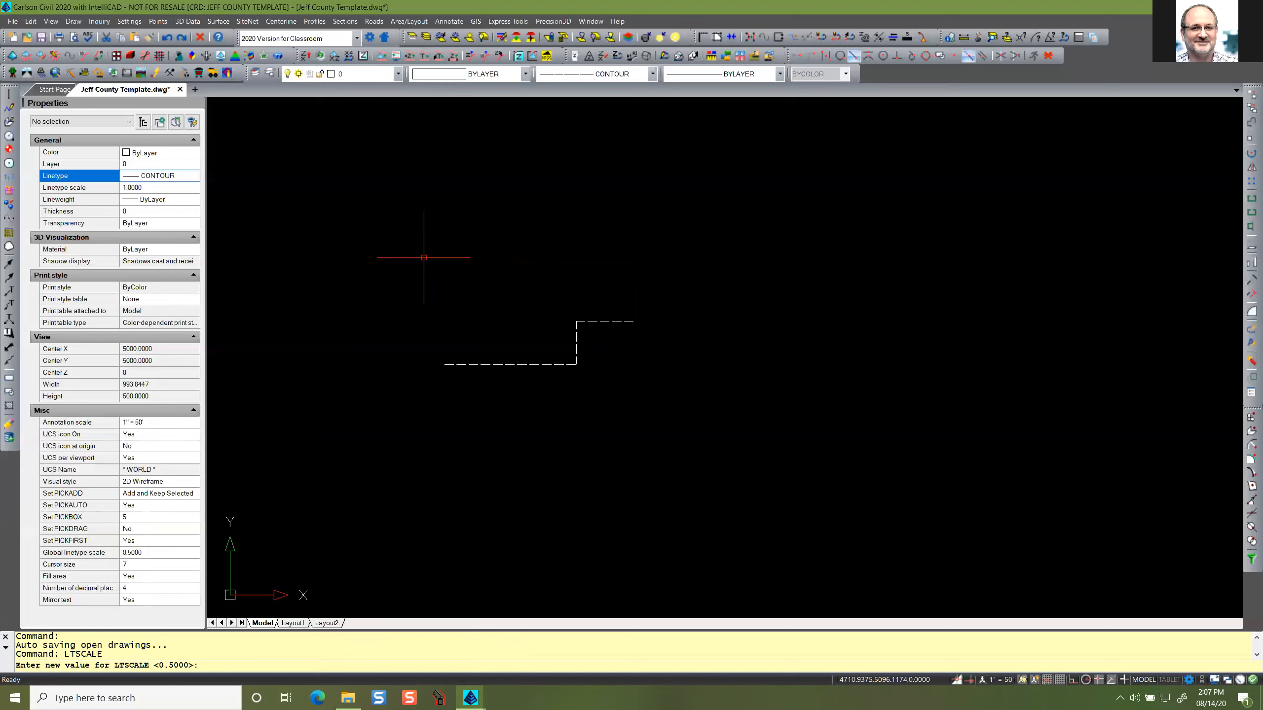
pyautogui.press('Escape')
pyautogui.press('Escape')
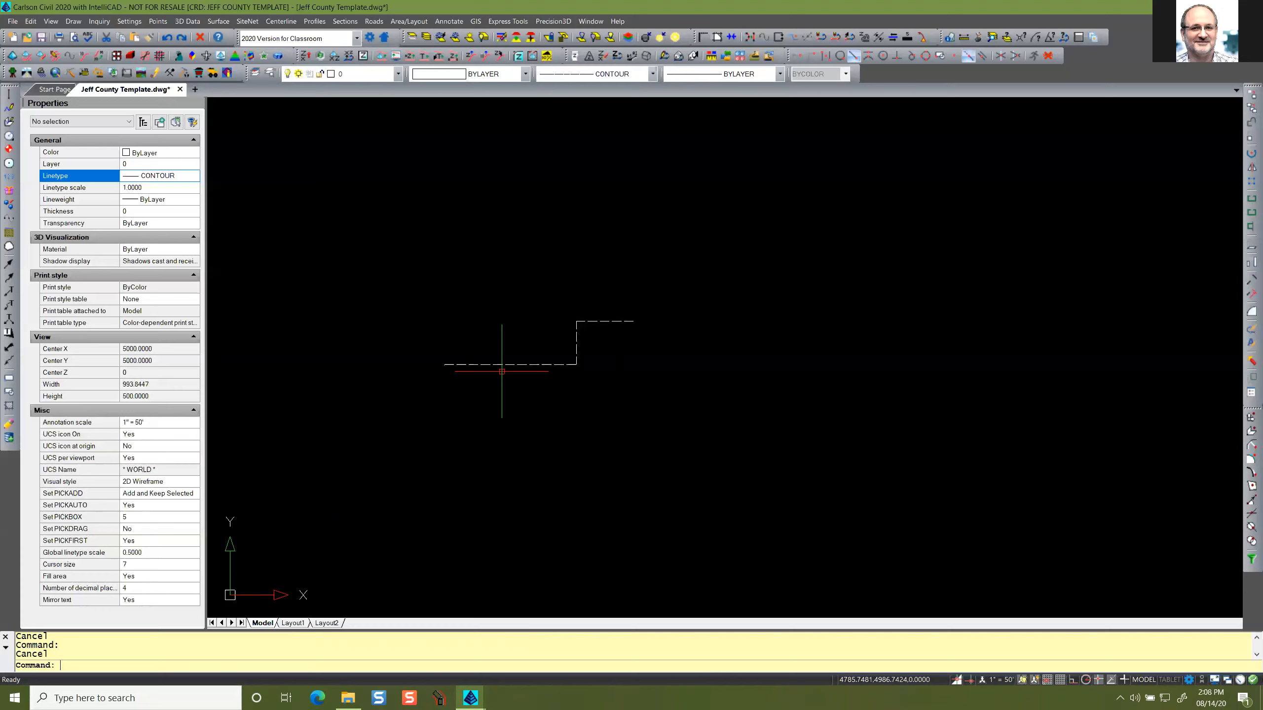
# Check the current polyline linetype generation setting with the PLINEGEN command.
pyautogui.write('PLINEGEN')
pyautogui.press('Return')
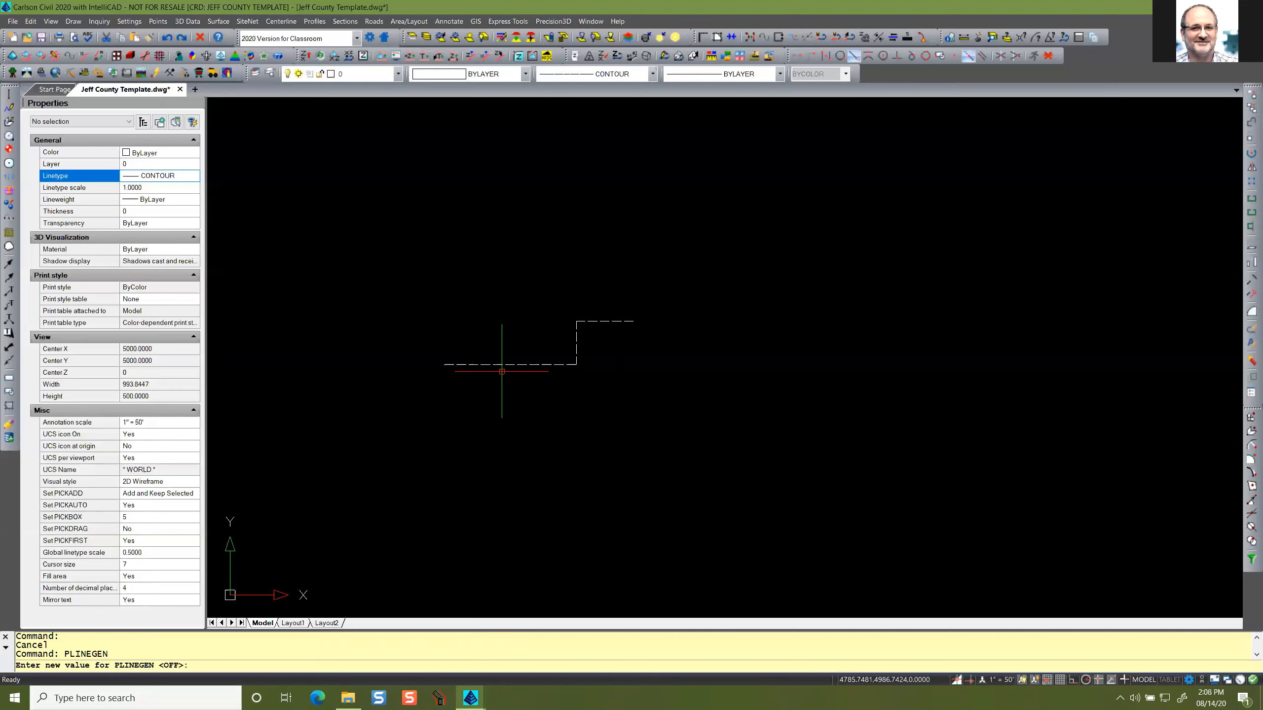
pyautogui.press('Escape')
pyautogui.press('Escape')
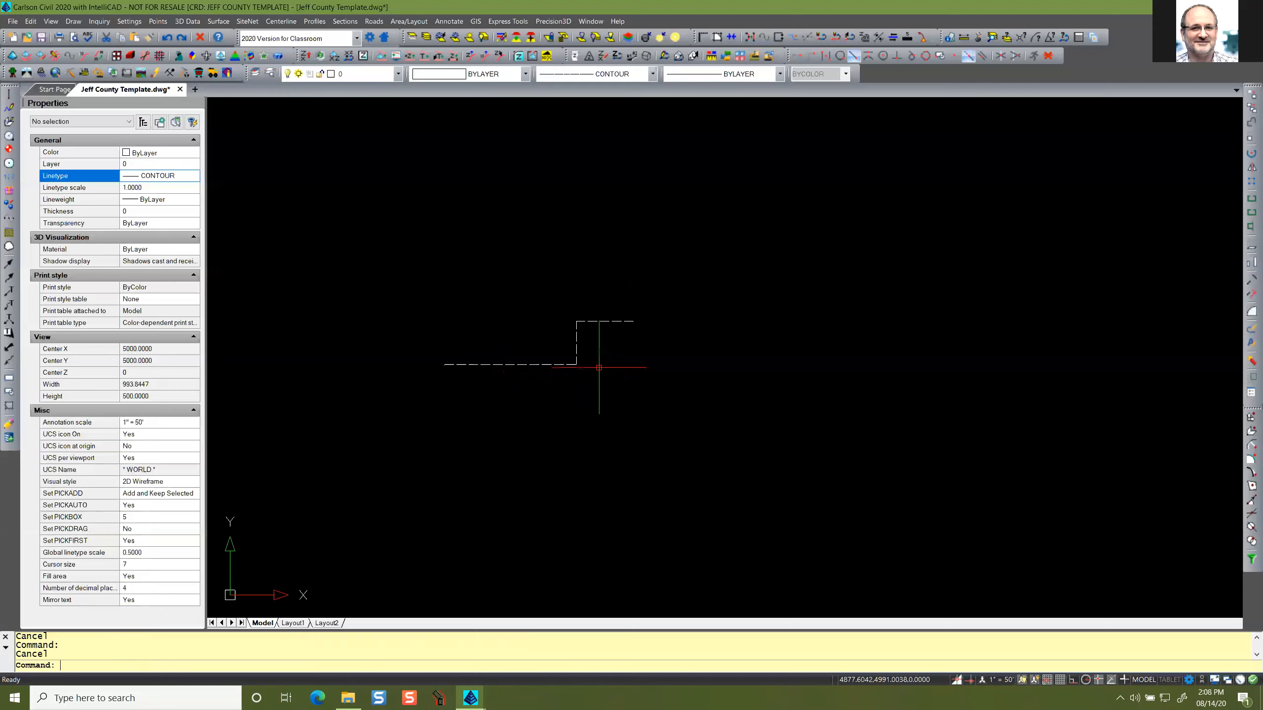
# Stretch the lower corner vertex of the stepped CONTOUR polyline a short distance south.
pyautogui.scroll(5, 579, 371)
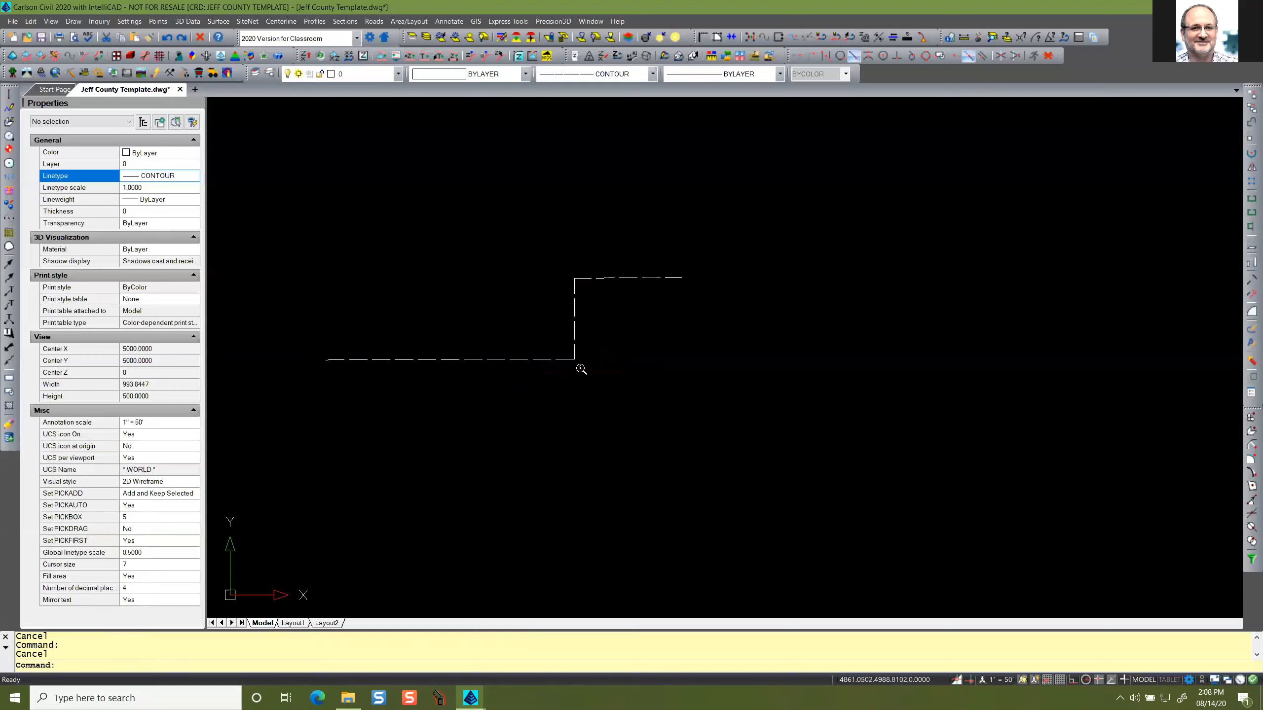
pyautogui.scroll(-1, 581, 369)
pyautogui.moveTo(580, 369); pyautogui.dragTo(593, 374, button='middle')
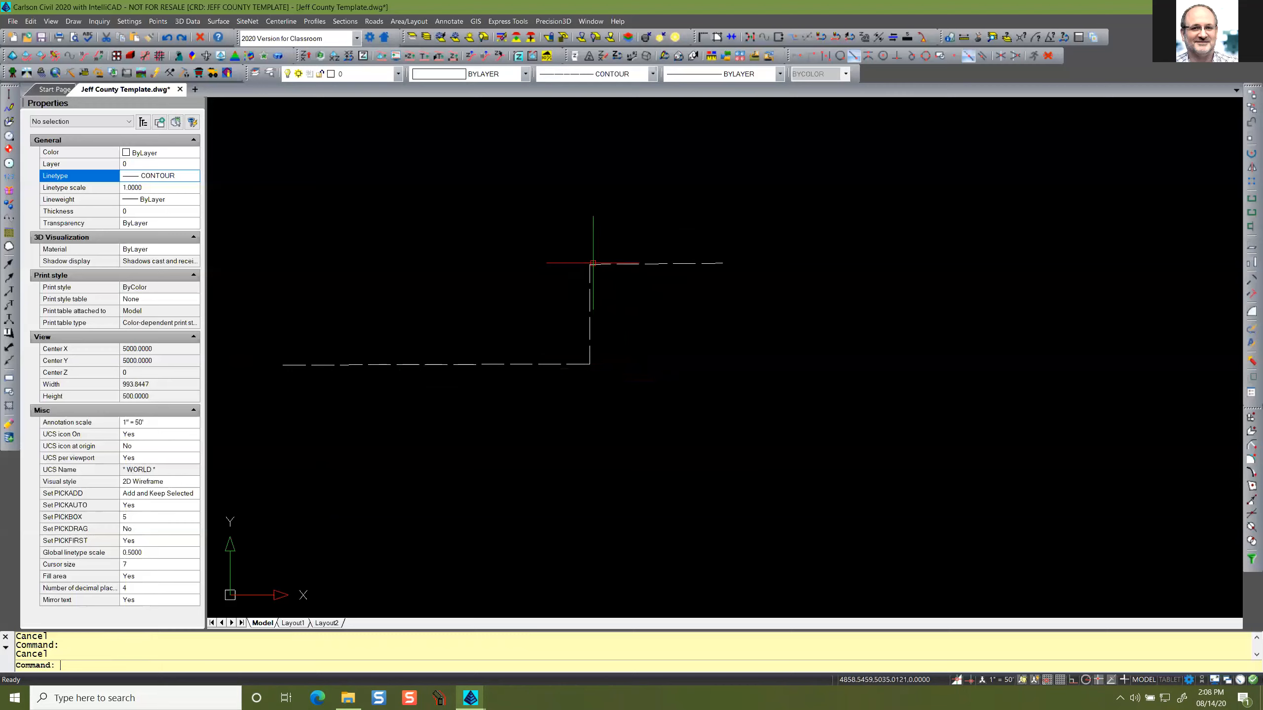
pyautogui.scroll(3, 574, 368)
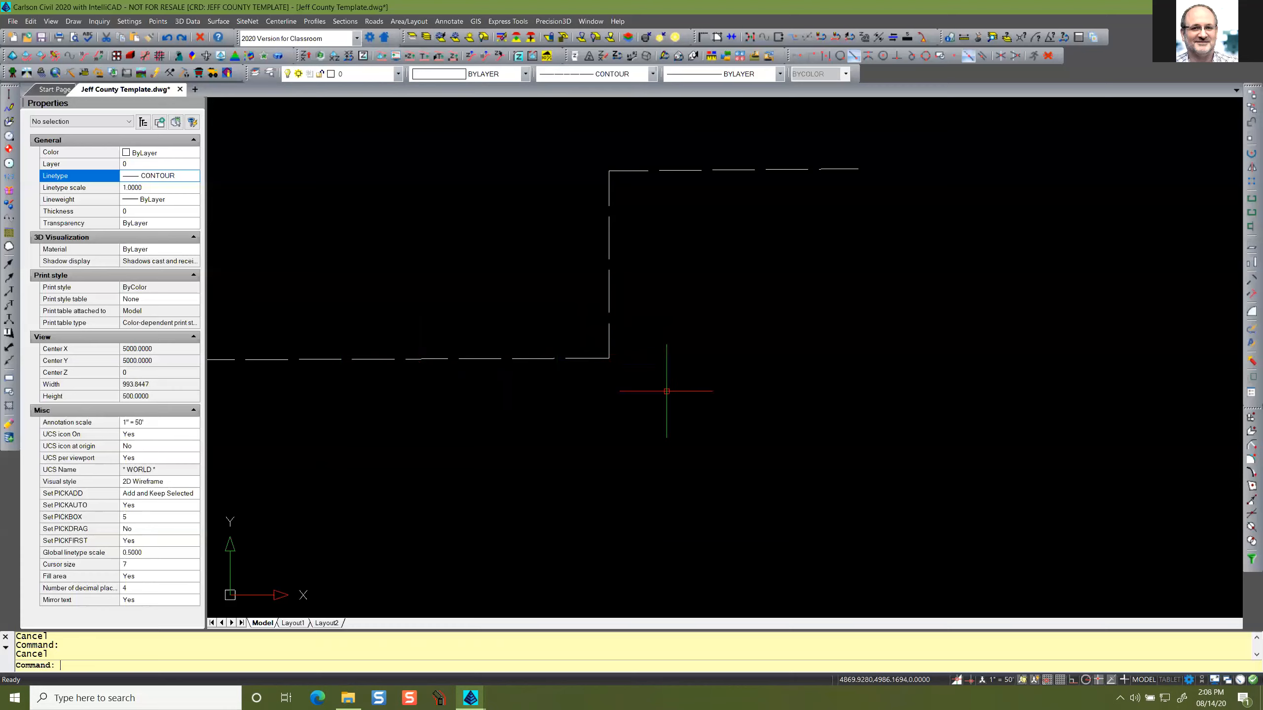
pyautogui.click(609, 291)
pyautogui.scroll(2, 604, 333)
pyautogui.click(613, 371)
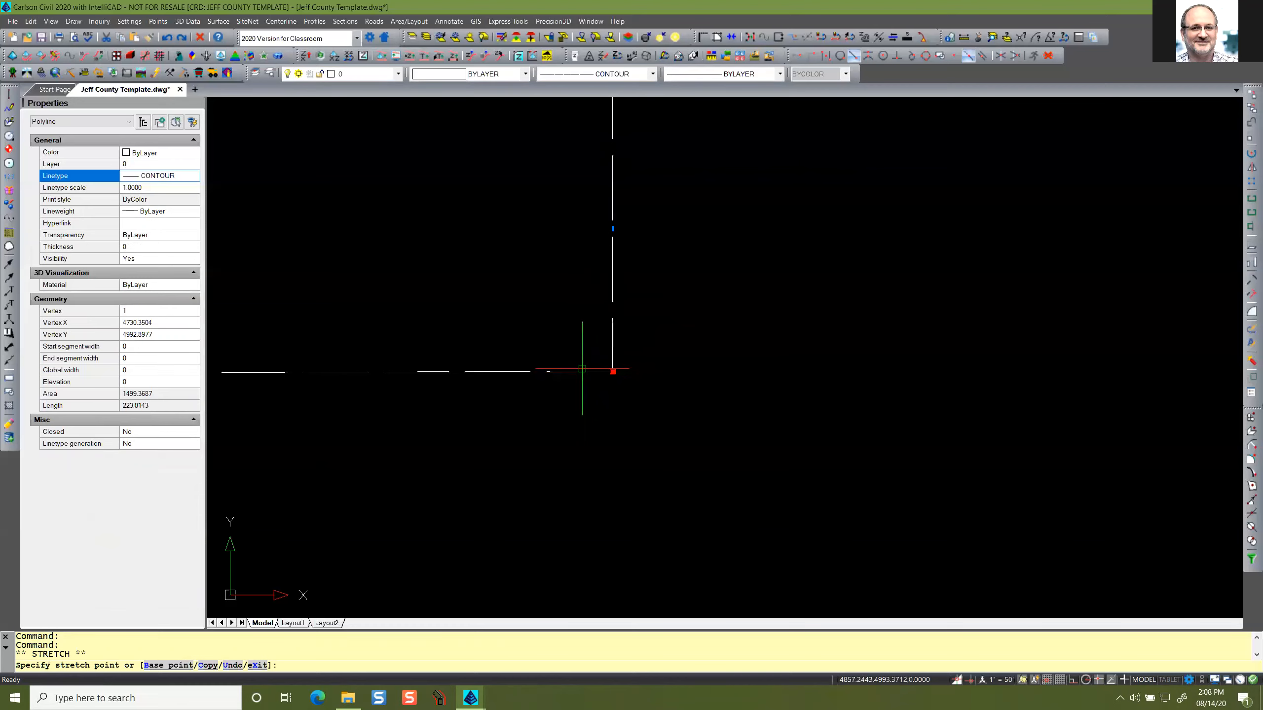
pyautogui.click(582, 370)
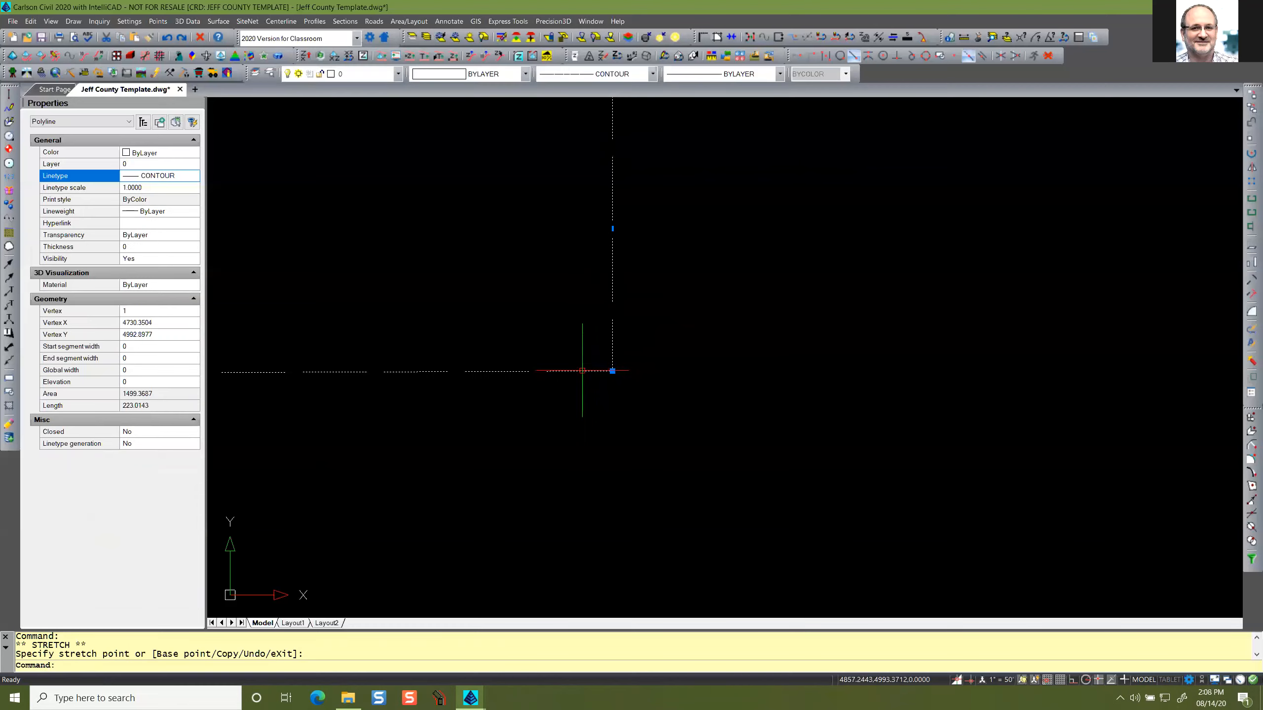
pyautogui.click(613, 371)
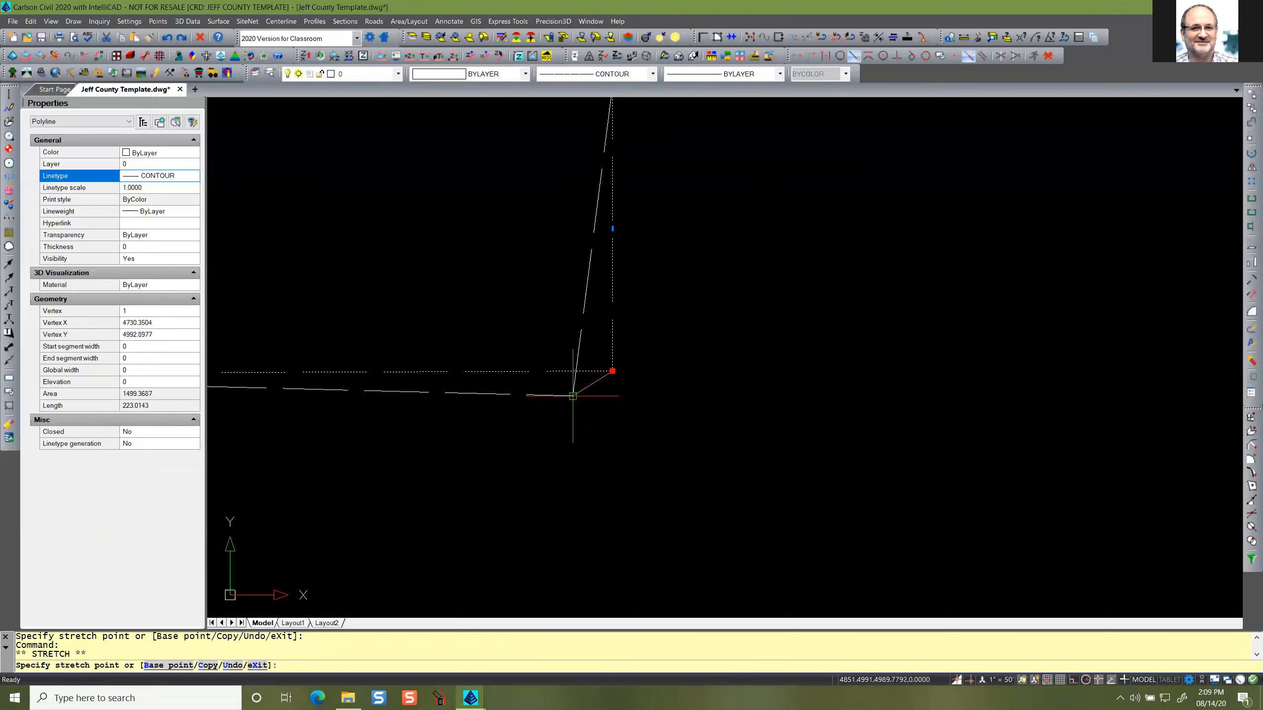
pyautogui.click(609, 423)
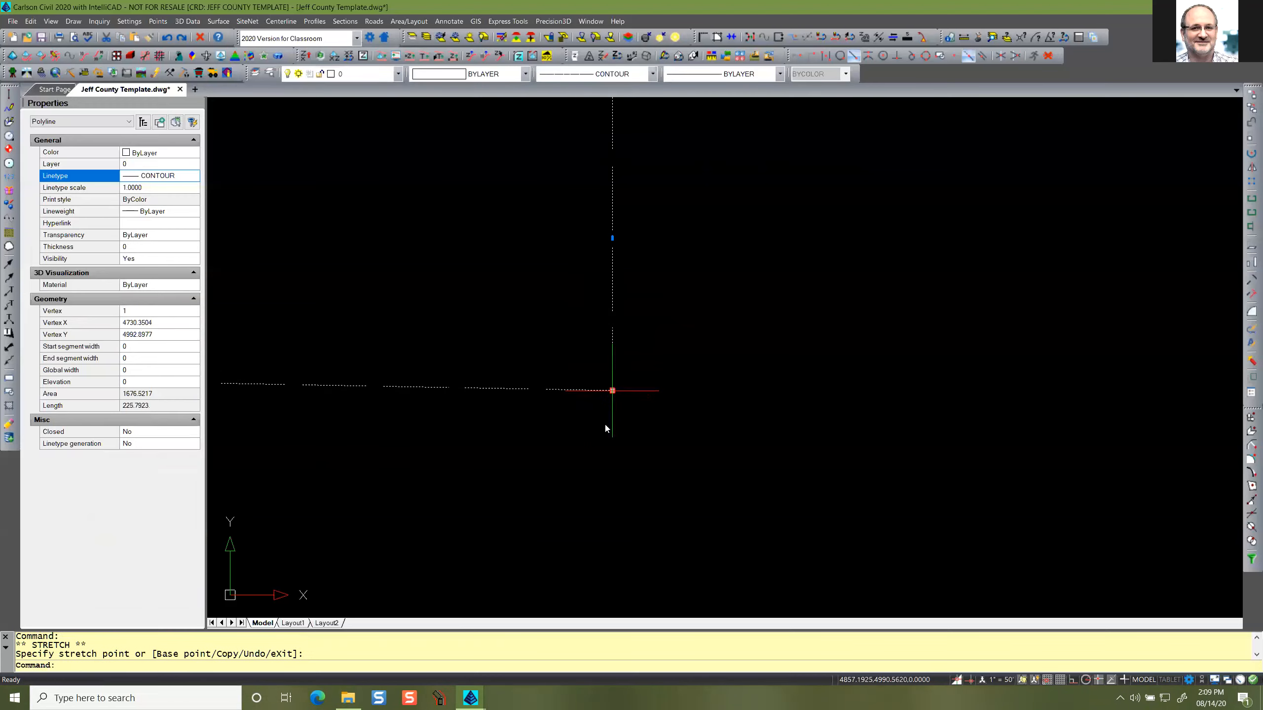
pyautogui.scroll(-2, 615, 463)
pyautogui.scroll(1, 614, 462)
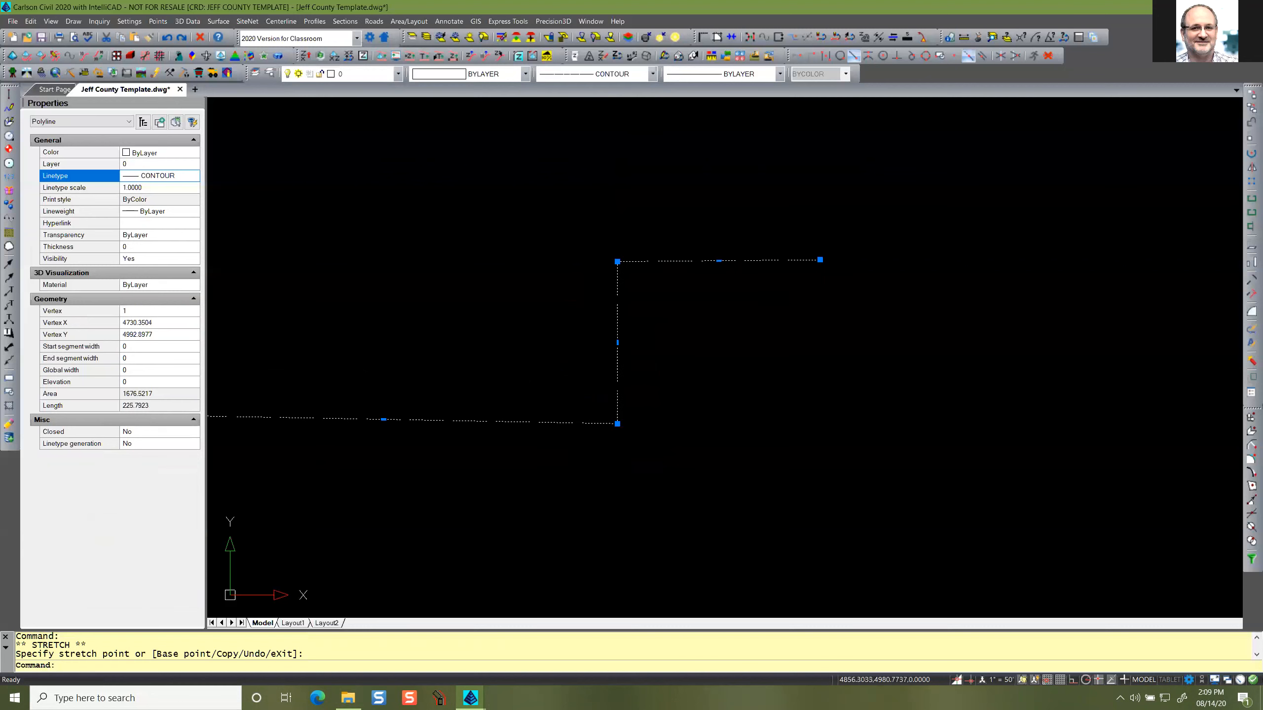
# Undo the corner vertex stretch and examine how the dashes meet at the stepped polyline's corners.
pyautogui.hotkey('ctrl', 'z')
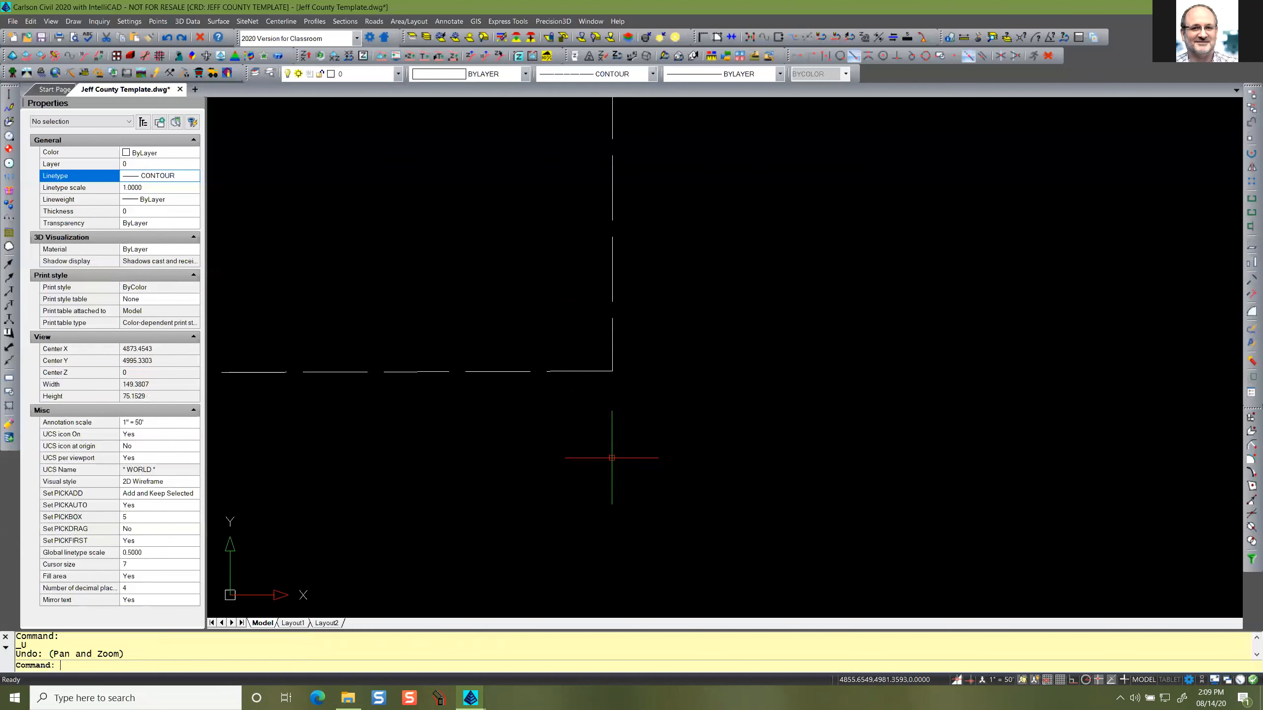
pyautogui.scroll(-3, 635, 502)
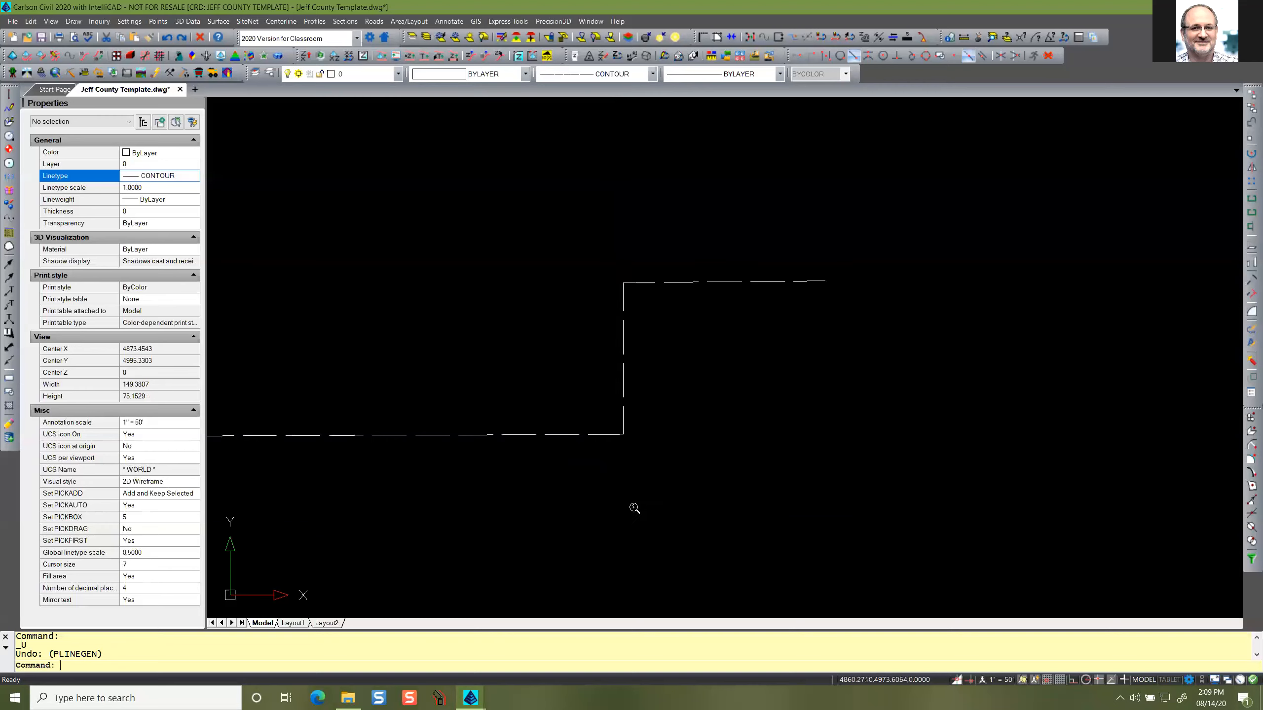
pyautogui.scroll(2, 632, 279)
pyautogui.scroll(1, 633, 279)
pyautogui.moveTo(642, 316); pyautogui.dragTo(723, 272, button='middle')
pyautogui.scroll(-2, 746, 366)
pyautogui.scroll(3, 744, 375)
pyautogui.moveTo(739, 381); pyautogui.dragTo(640, 381, button='middle')
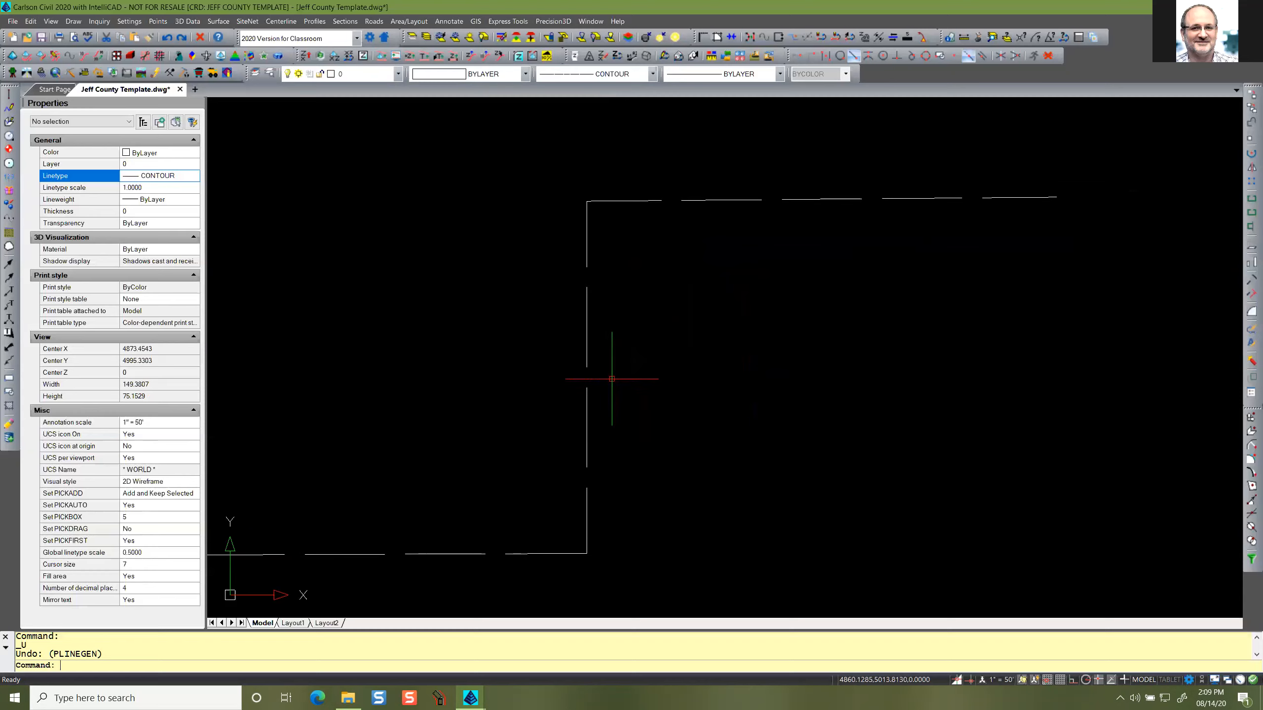
# Draw a five-segment polyline in the CONTOUR2 linetype beside the stepped one, about 197 units long, running east, north, east, south and east.
pyautogui.click(185, 177)
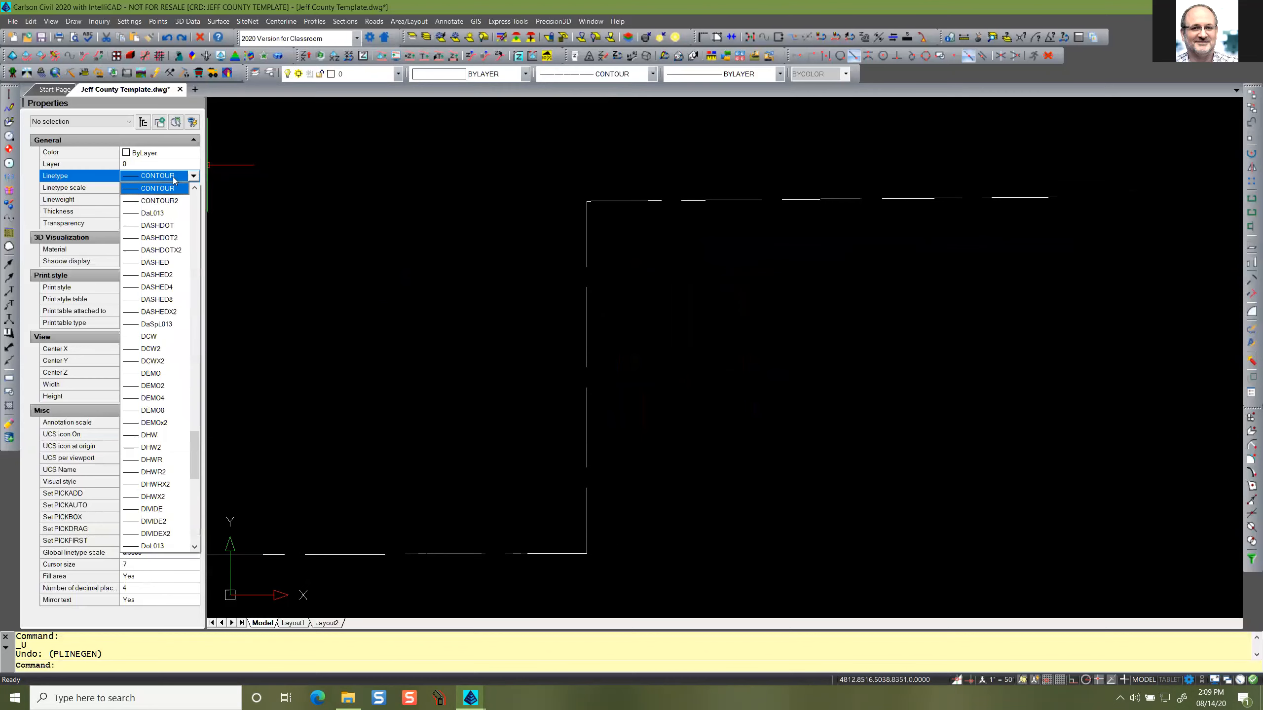
pyautogui.click(175, 202)
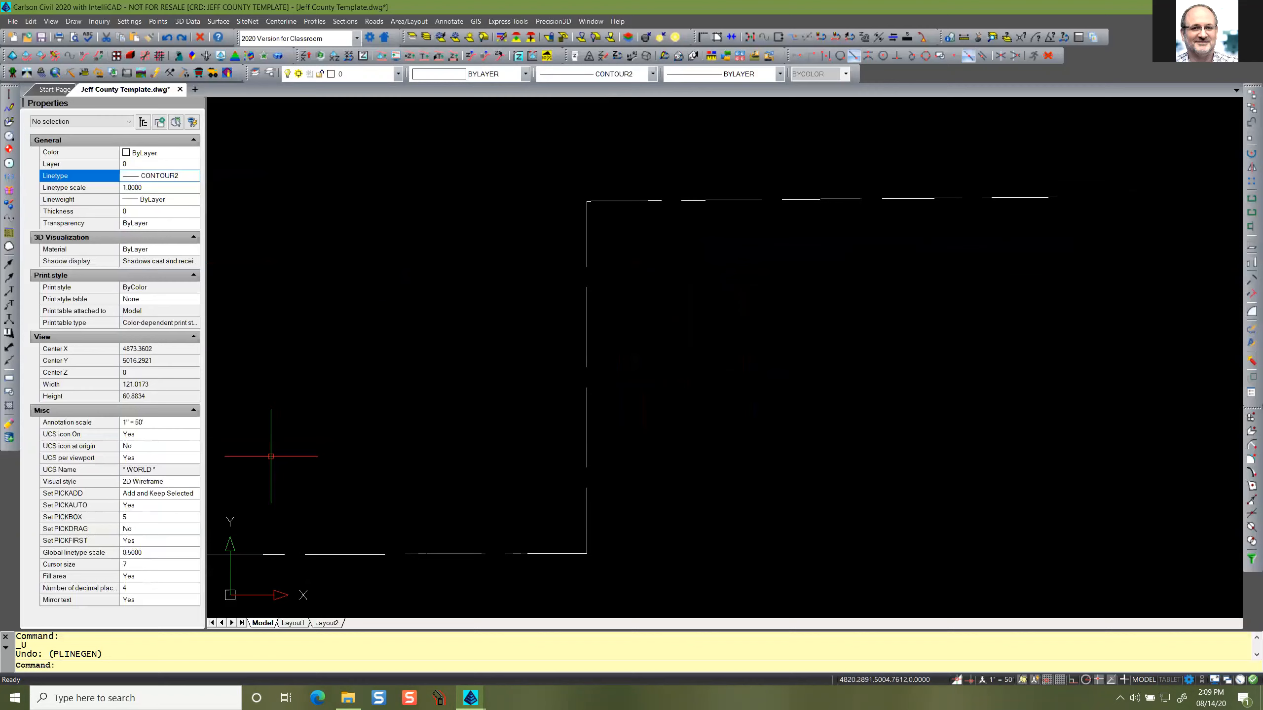
pyautogui.write('pl')
pyautogui.press('Return')
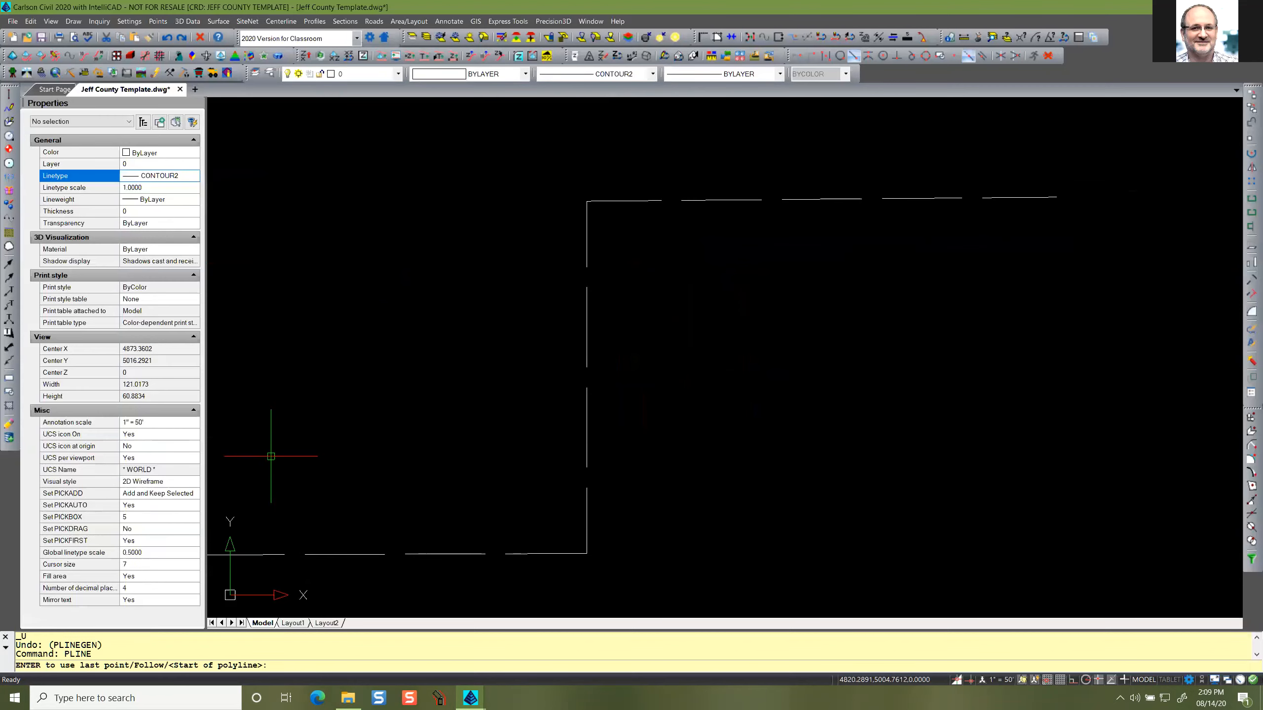
pyautogui.click(247, 483)
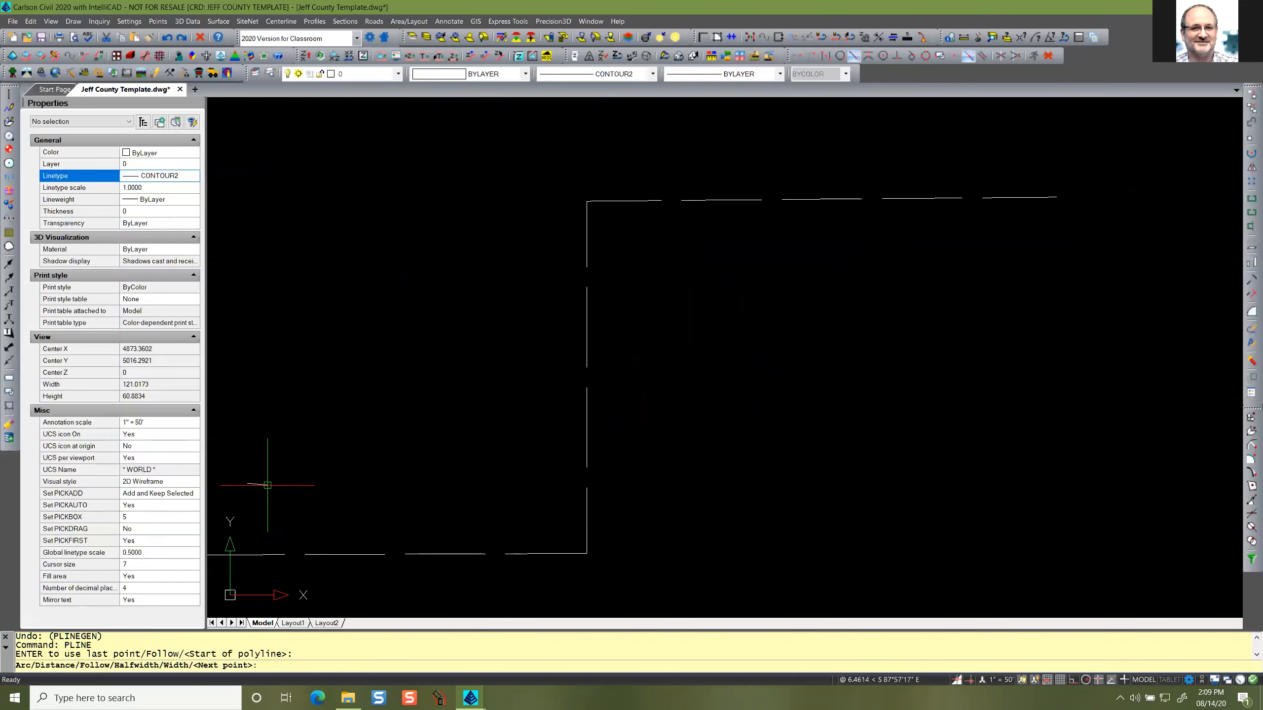
pyautogui.click(553, 480)
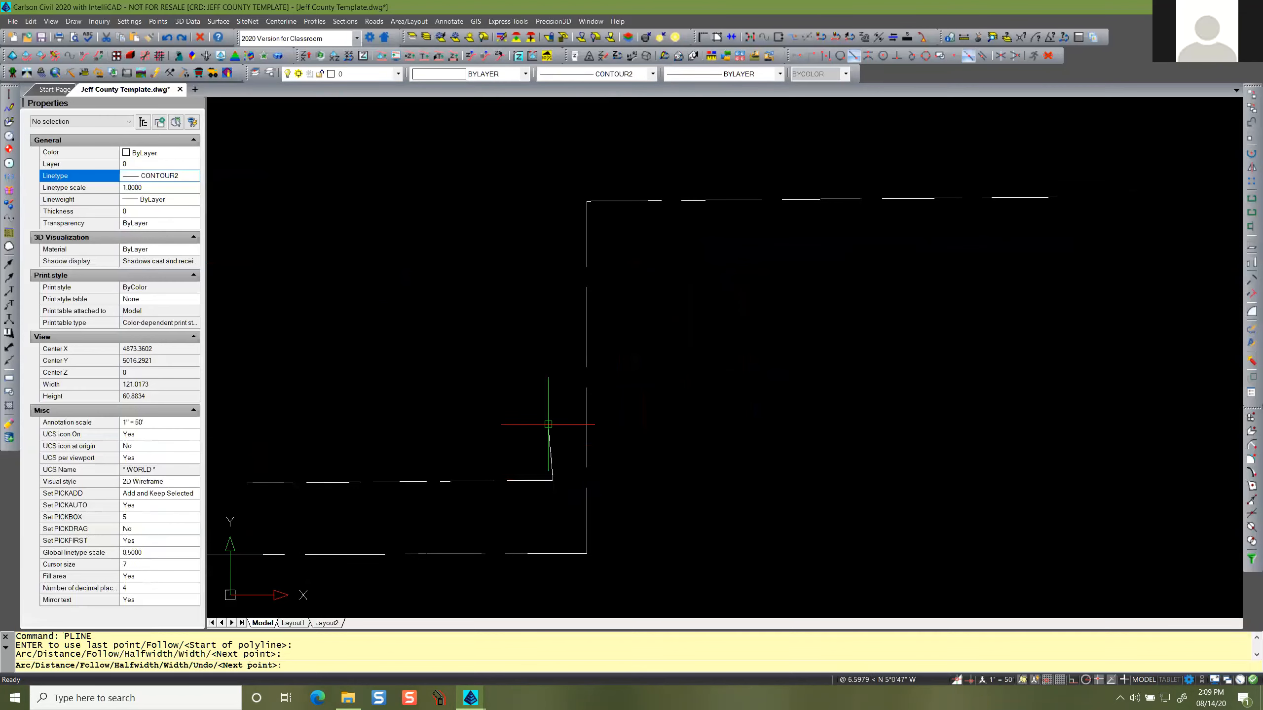
pyautogui.click(560, 146)
pyautogui.click(1070, 144)
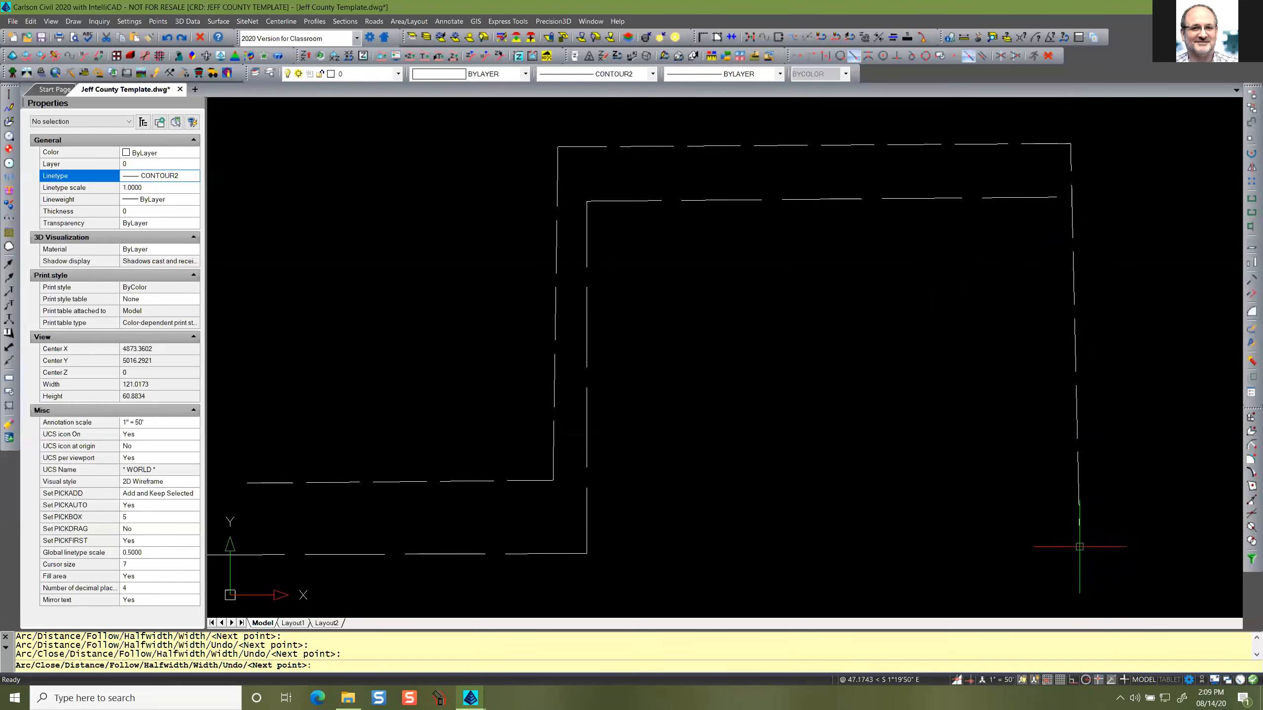
pyautogui.click(1080, 546)
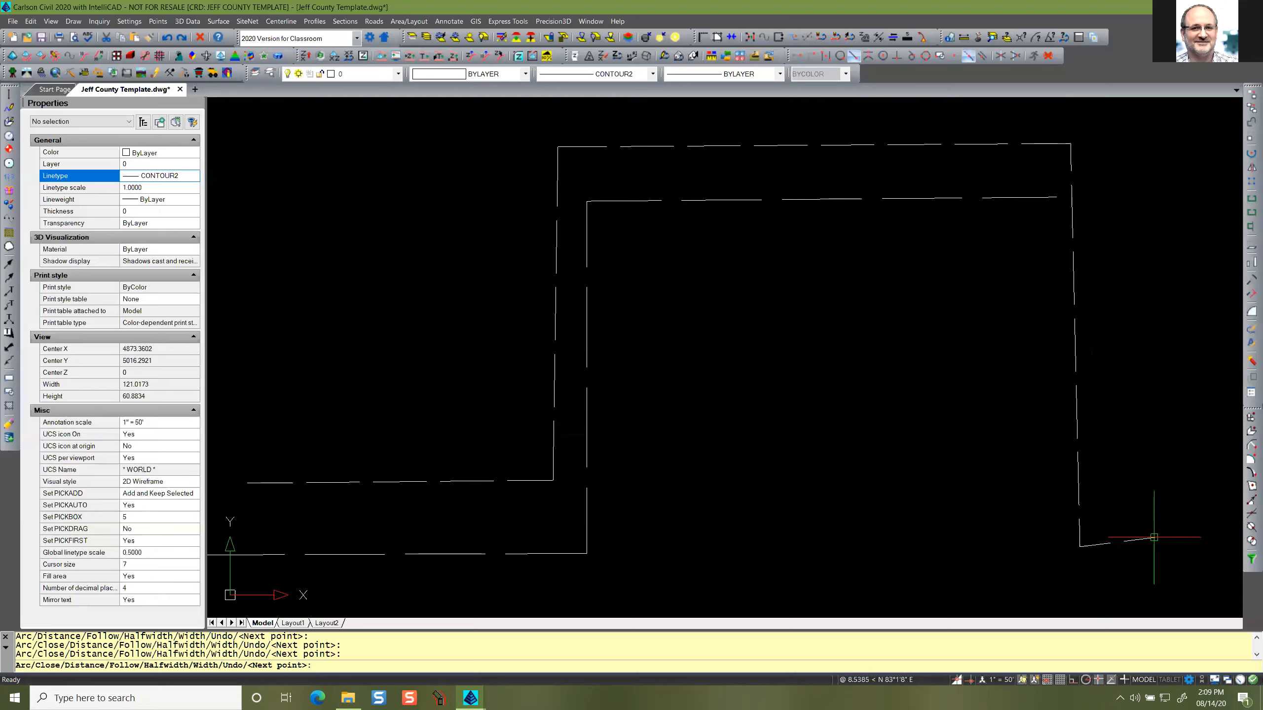
pyautogui.click(1210, 548)
pyautogui.press('Return')
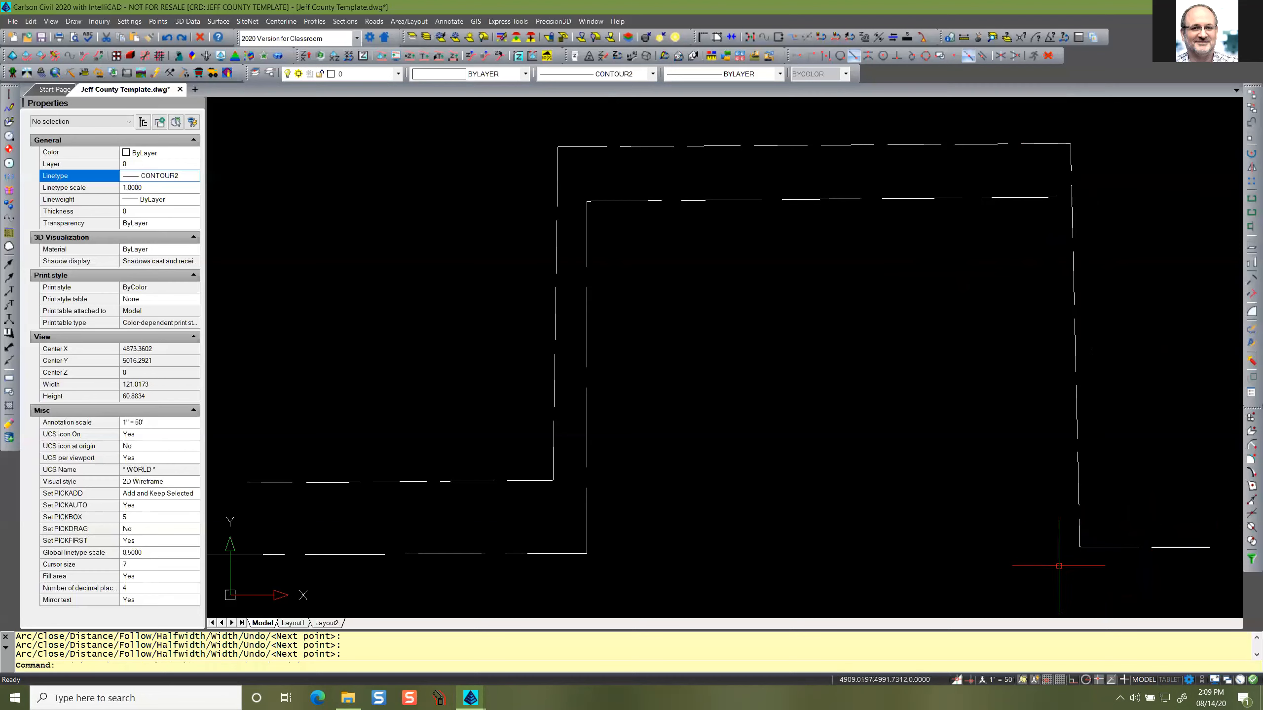
# Change the color of the five-segment CONTOUR2 polyline to Red and clear the selection.
pyautogui.scroll(-1, 305, 367)
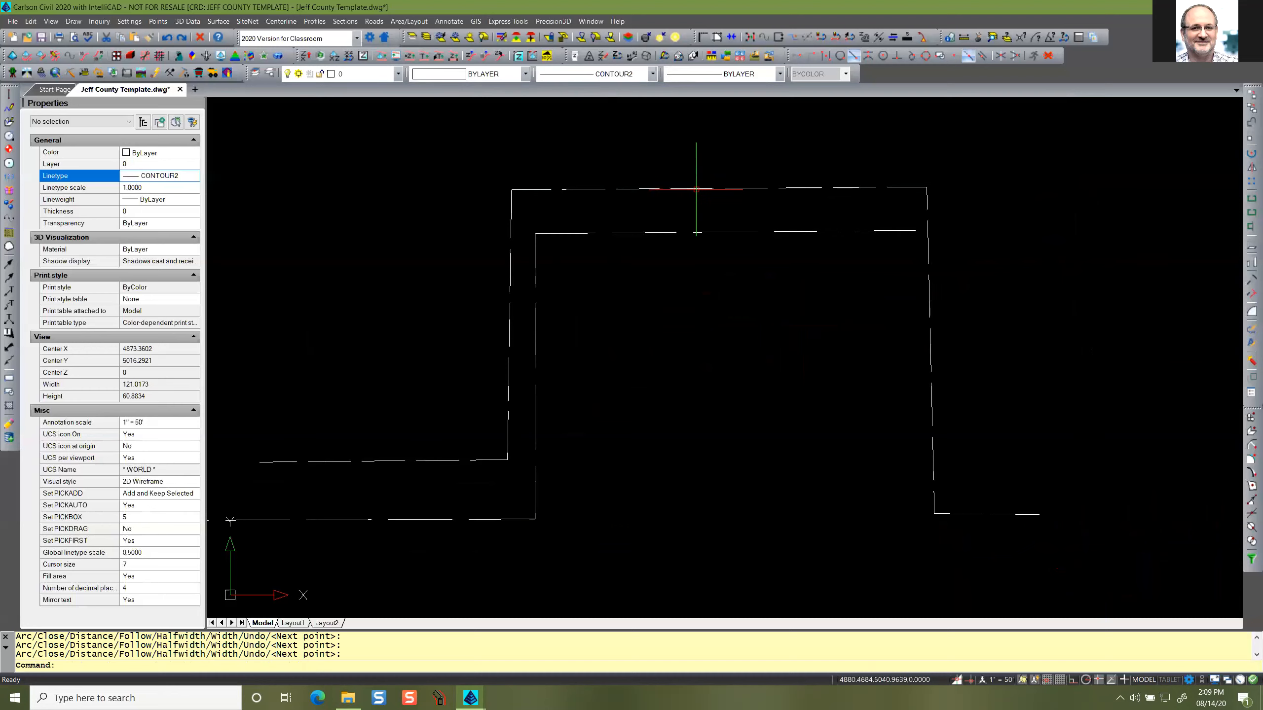
pyautogui.click(681, 189)
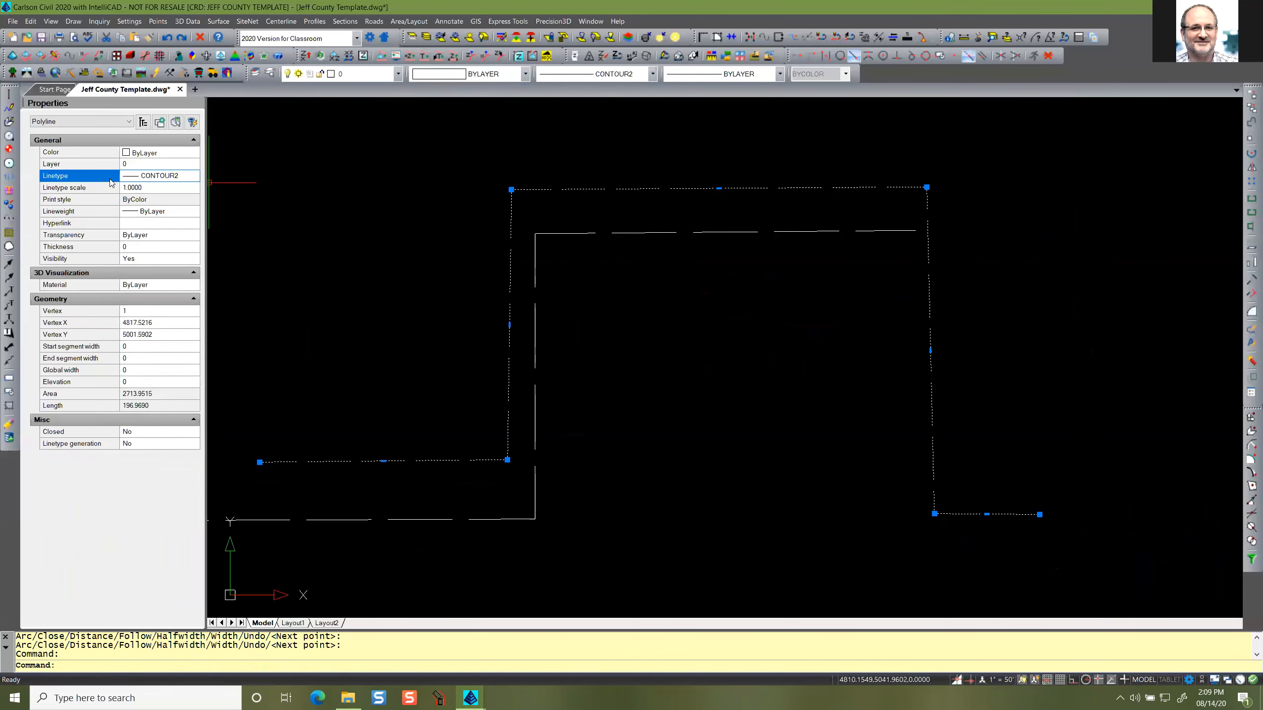
pyautogui.click(161, 154)
pyautogui.click(165, 153)
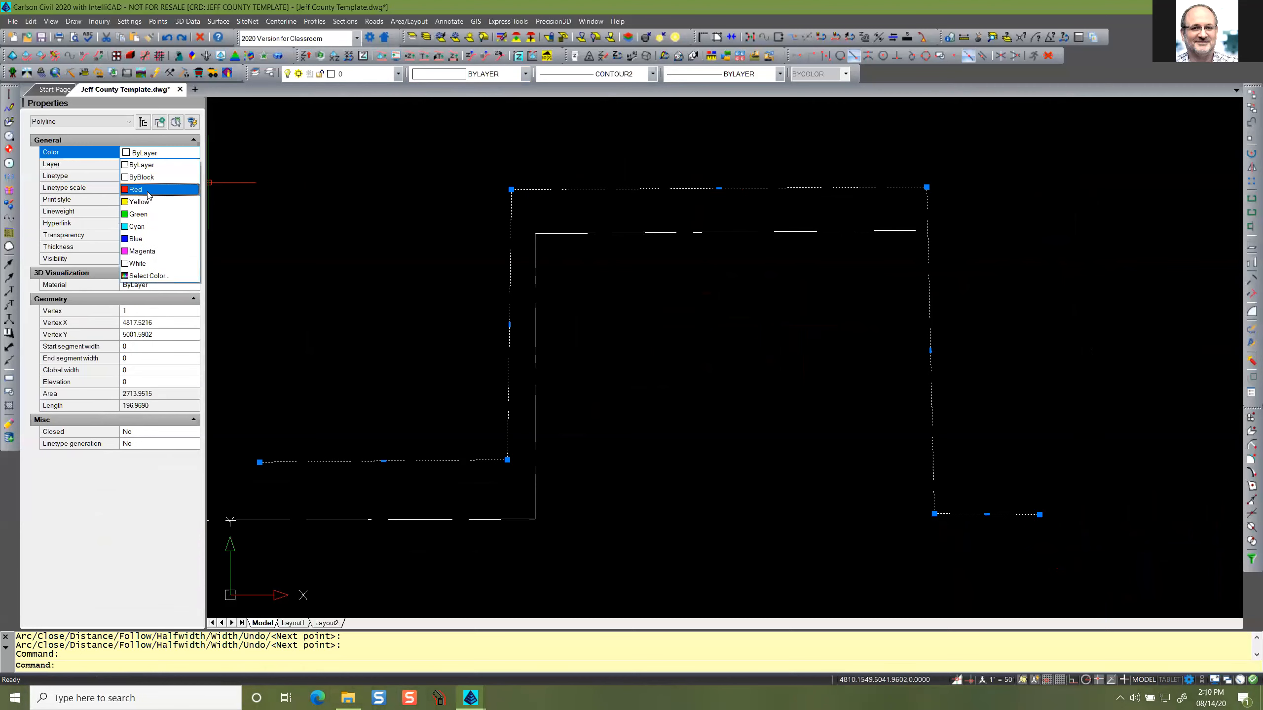
pyautogui.click(148, 192)
pyautogui.press('Escape')
pyautogui.press('Escape')
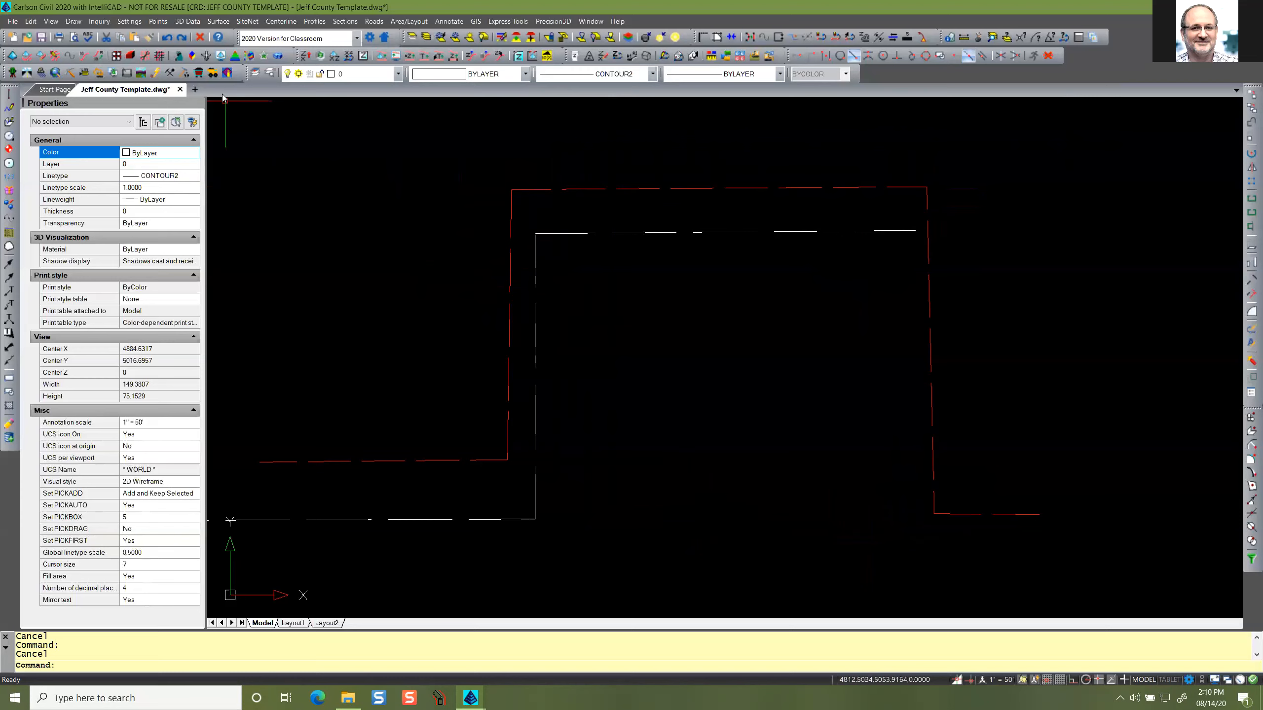
# Draw a two-segment polyline in the CONTOUR2 linetype above the red one, running east and then south.
pyautogui.write('PLINE')
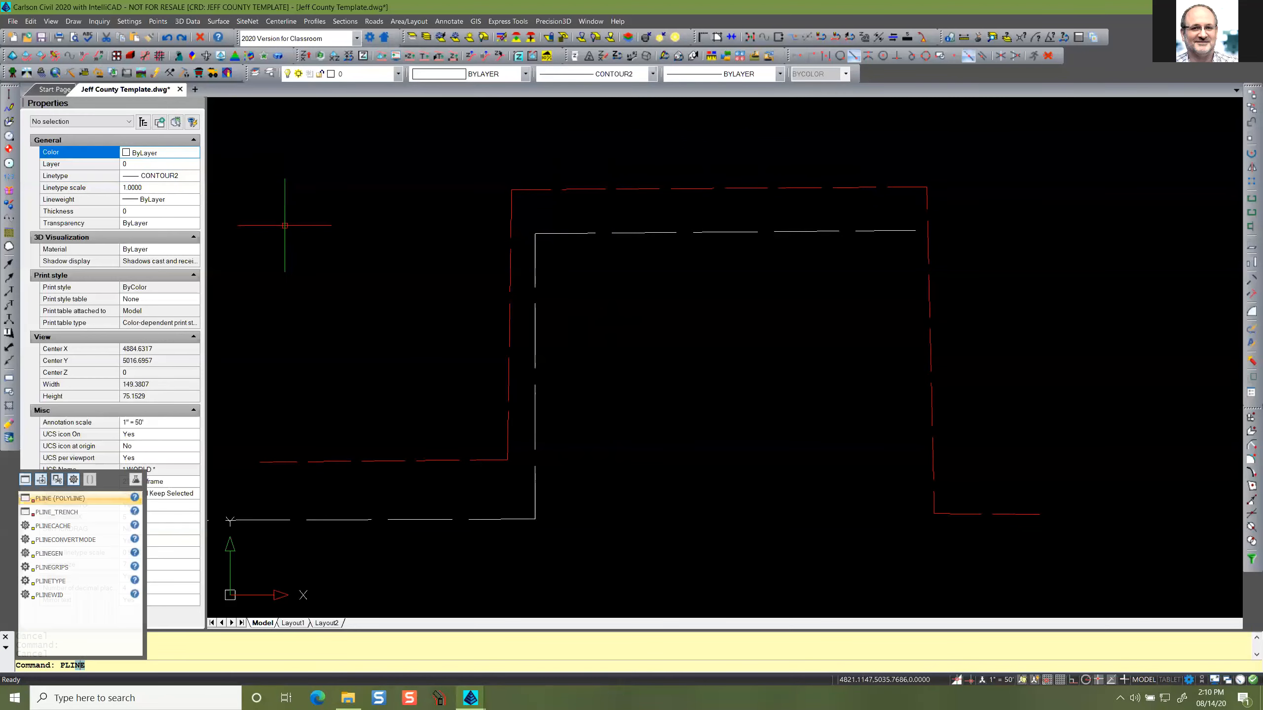
pyautogui.press('Return')
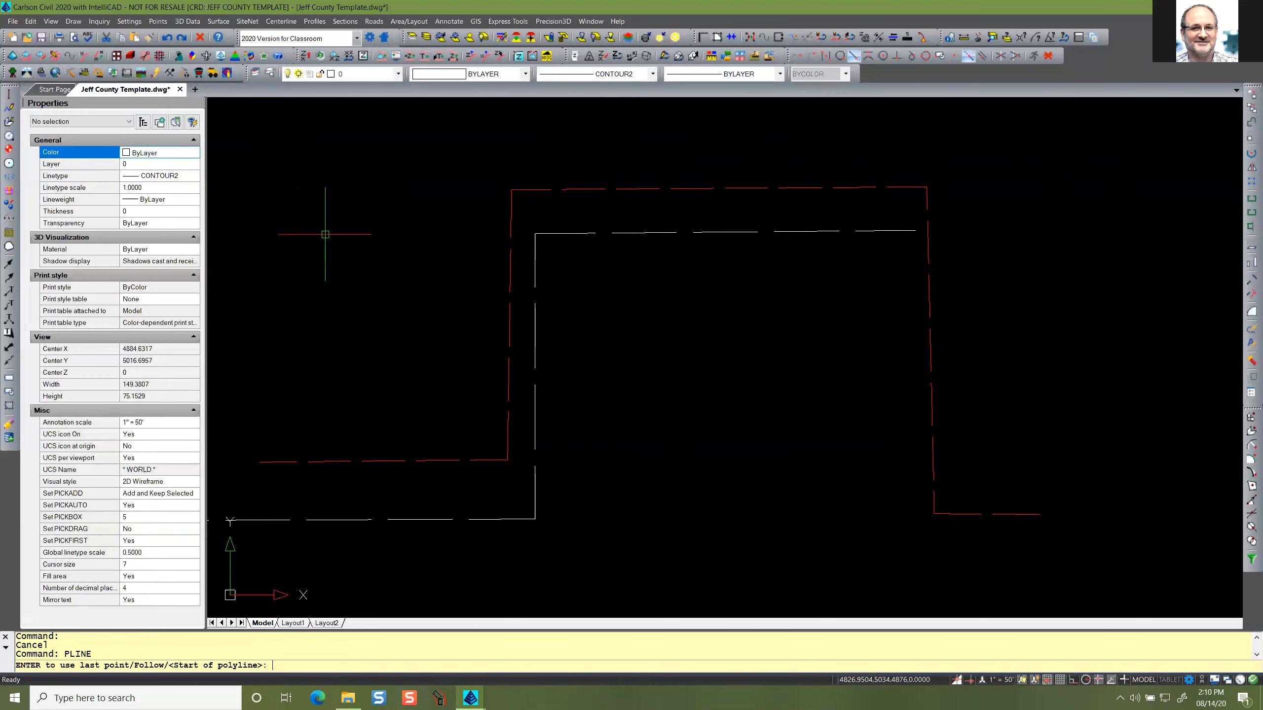
pyautogui.click(328, 162)
pyautogui.click(1049, 161)
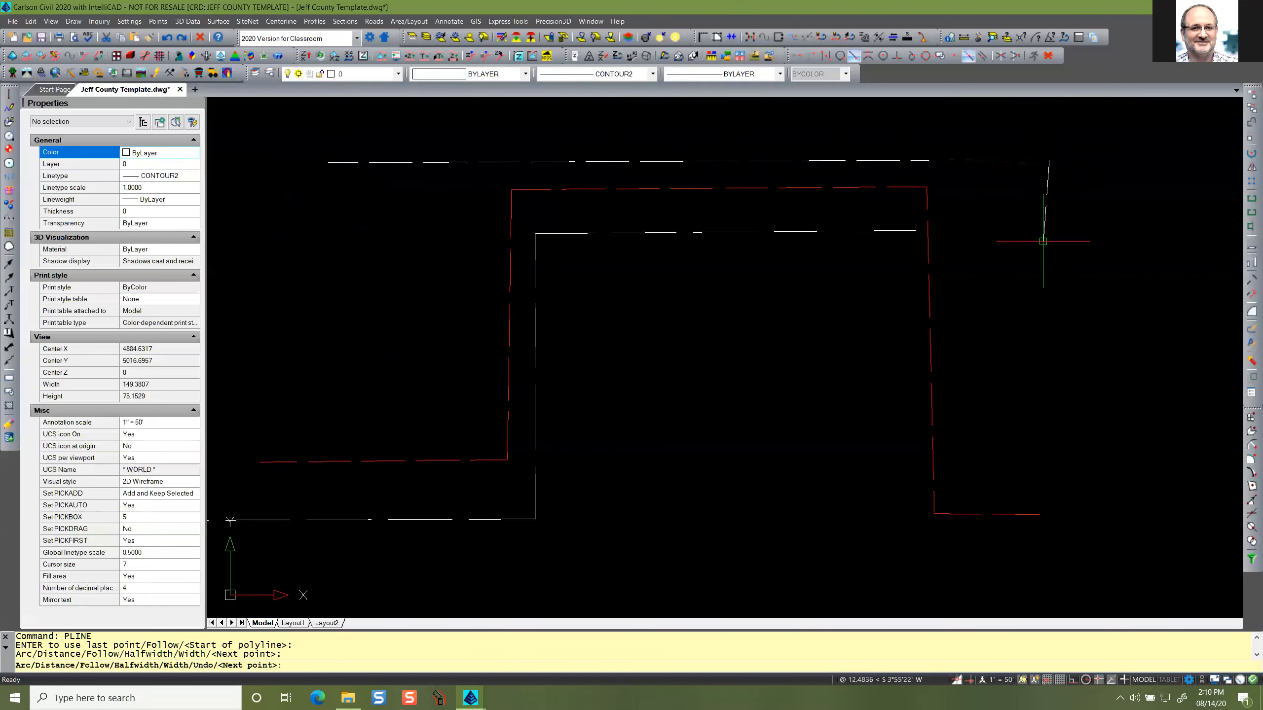
pyautogui.click(1044, 326)
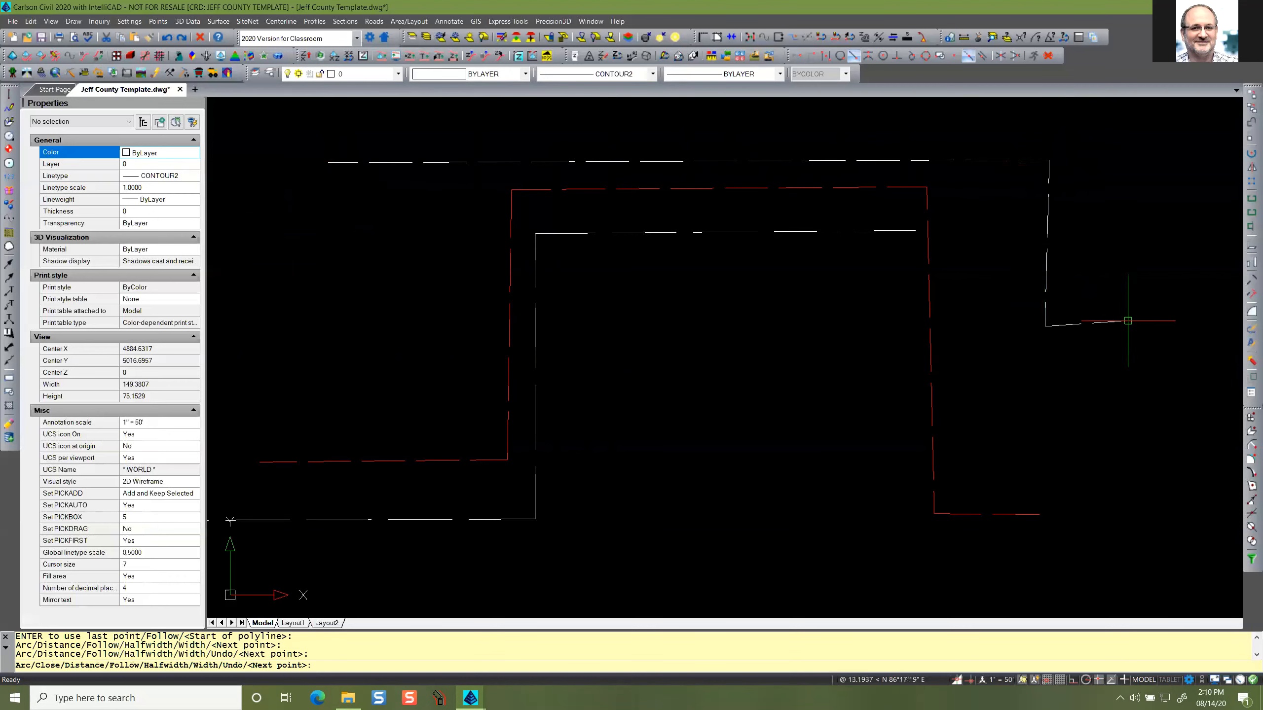
pyautogui.moveTo(1164, 326); pyautogui.dragTo(724, 295, button='middle')
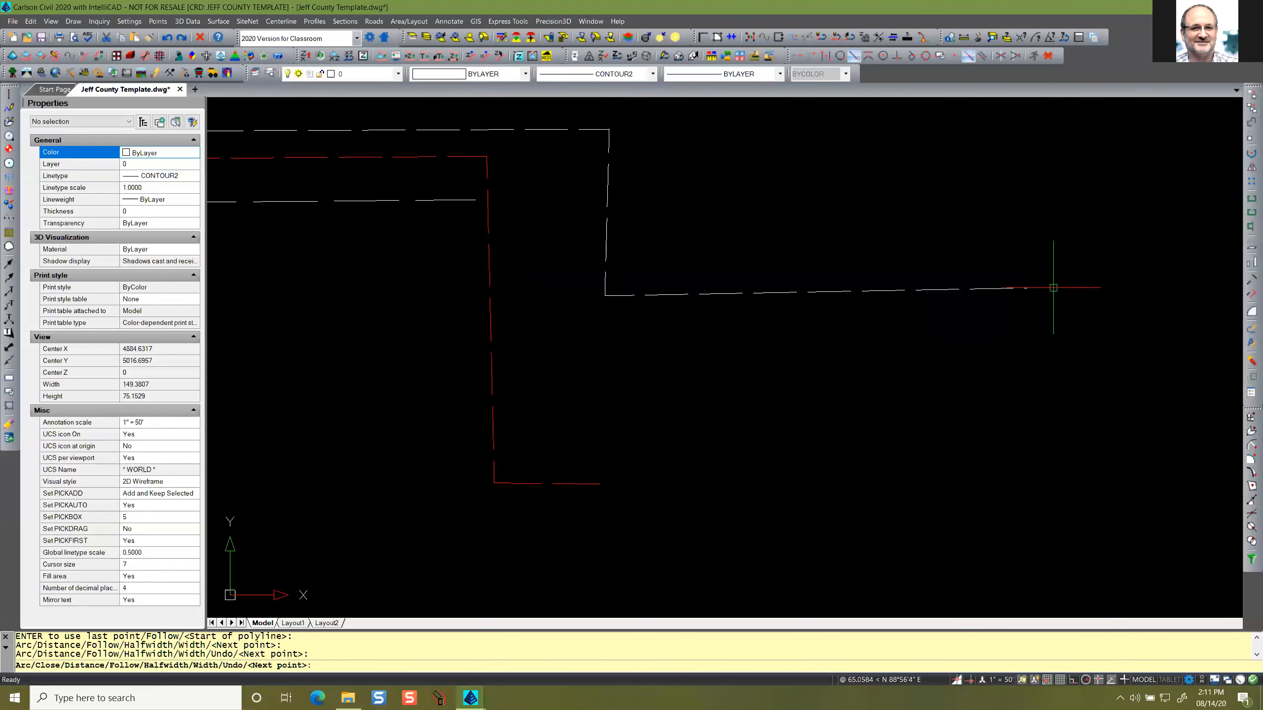
pyautogui.press('Return')
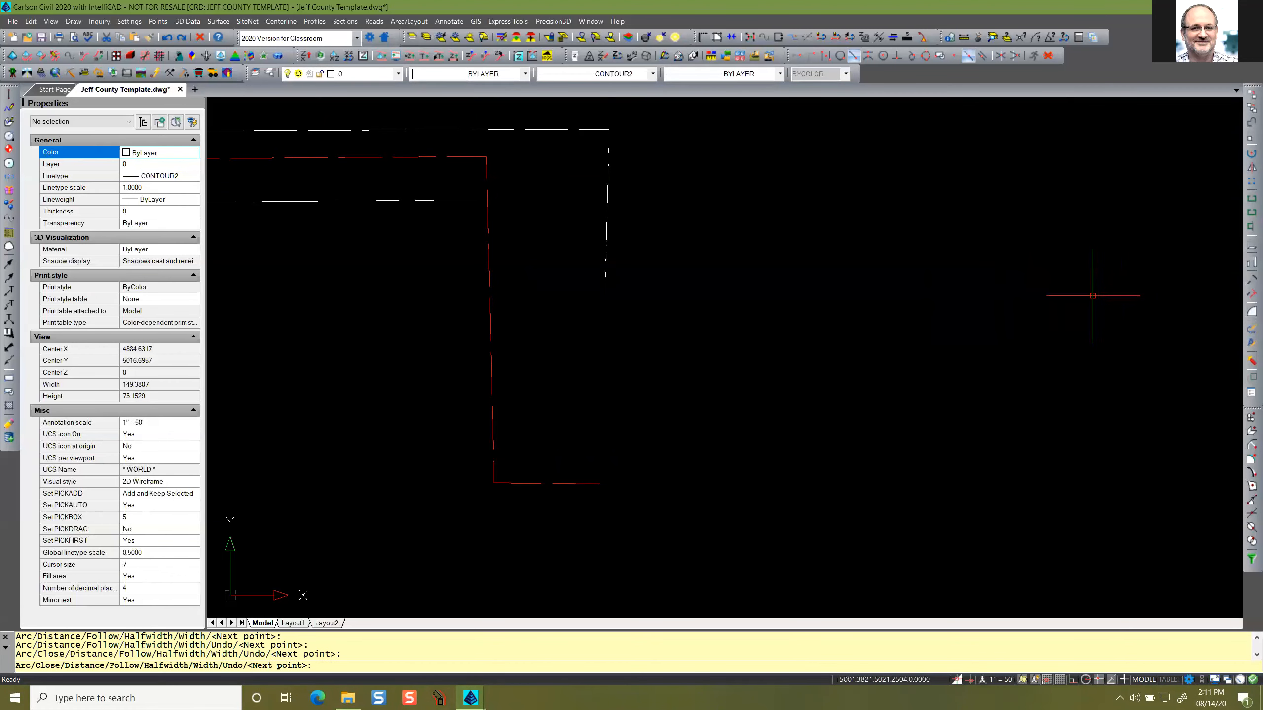
# Draw a CONTOUR2 rectangle about 51 units long and 30 units wide east of the two-segment polyline.
pyautogui.scroll(-2, 1051, 394)
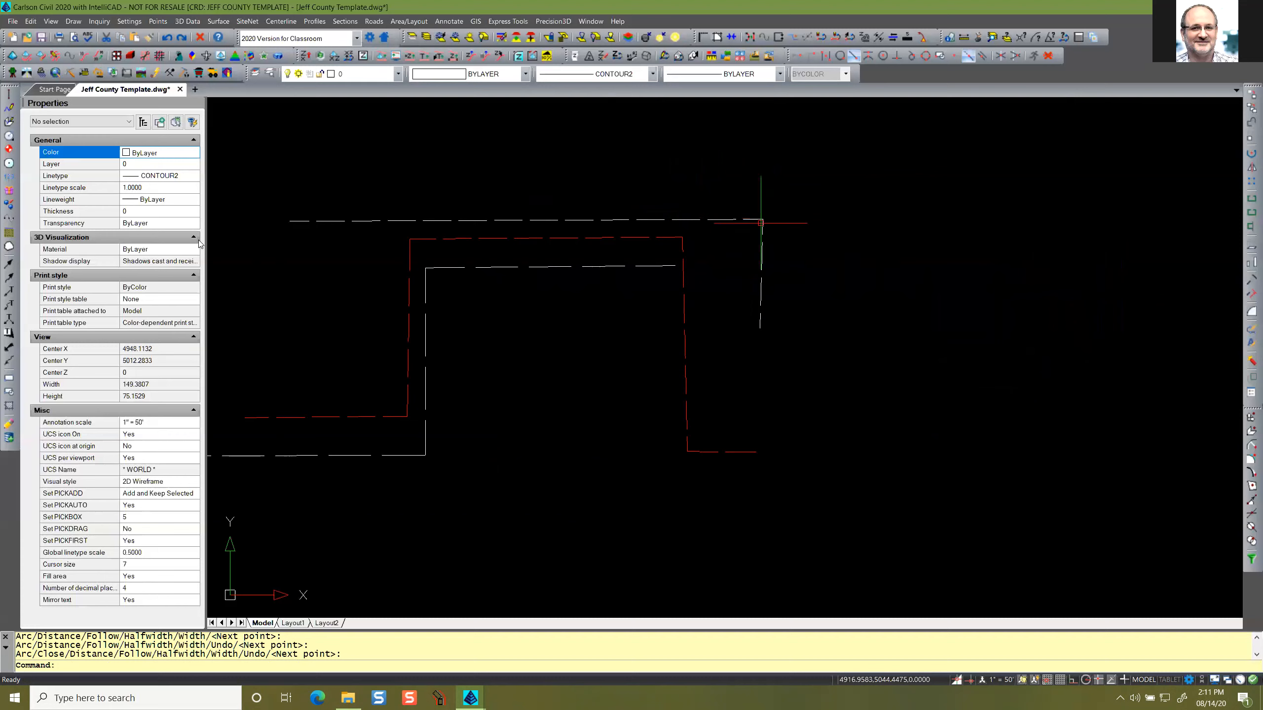
pyautogui.click(9, 377)
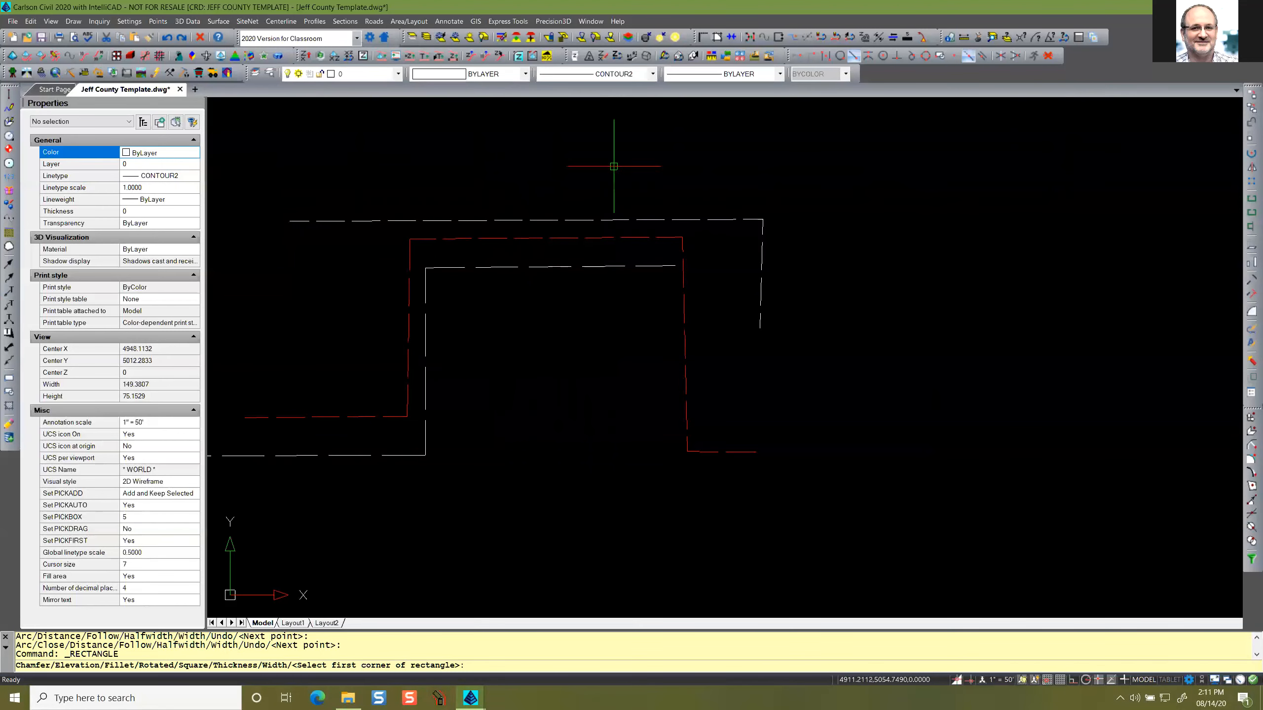
pyautogui.click(888, 213)
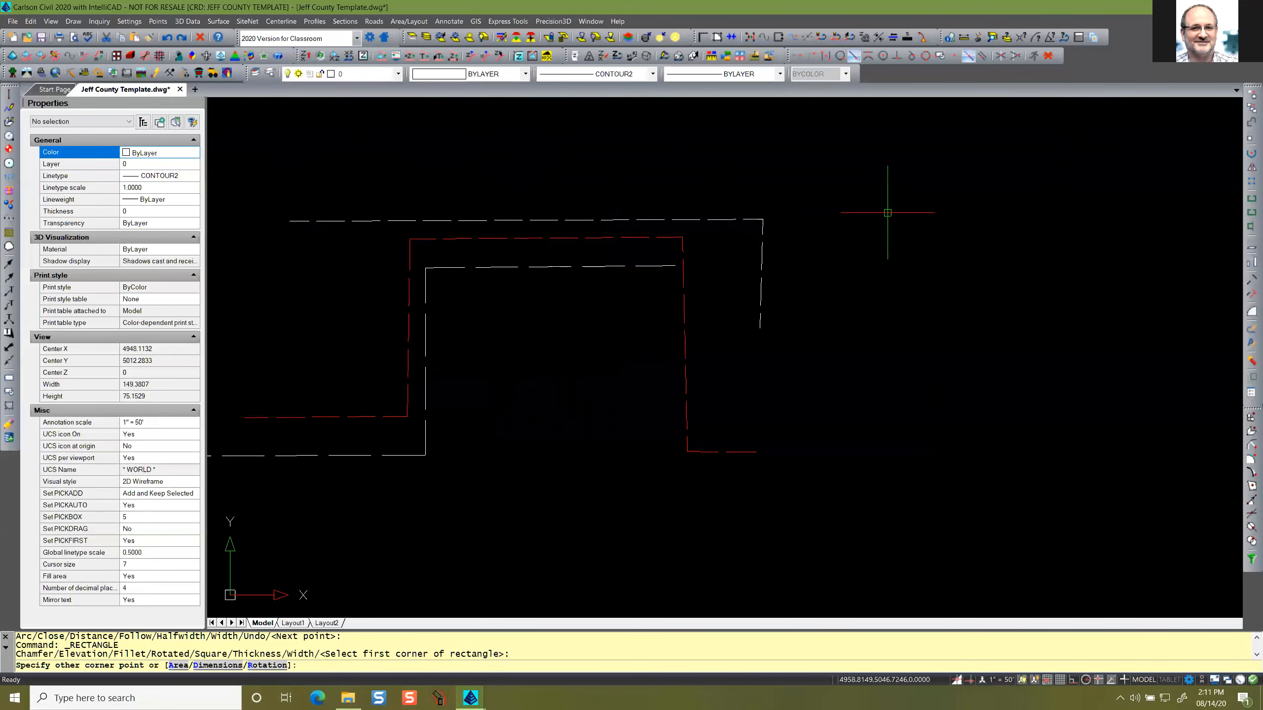
pyautogui.click(1119, 348)
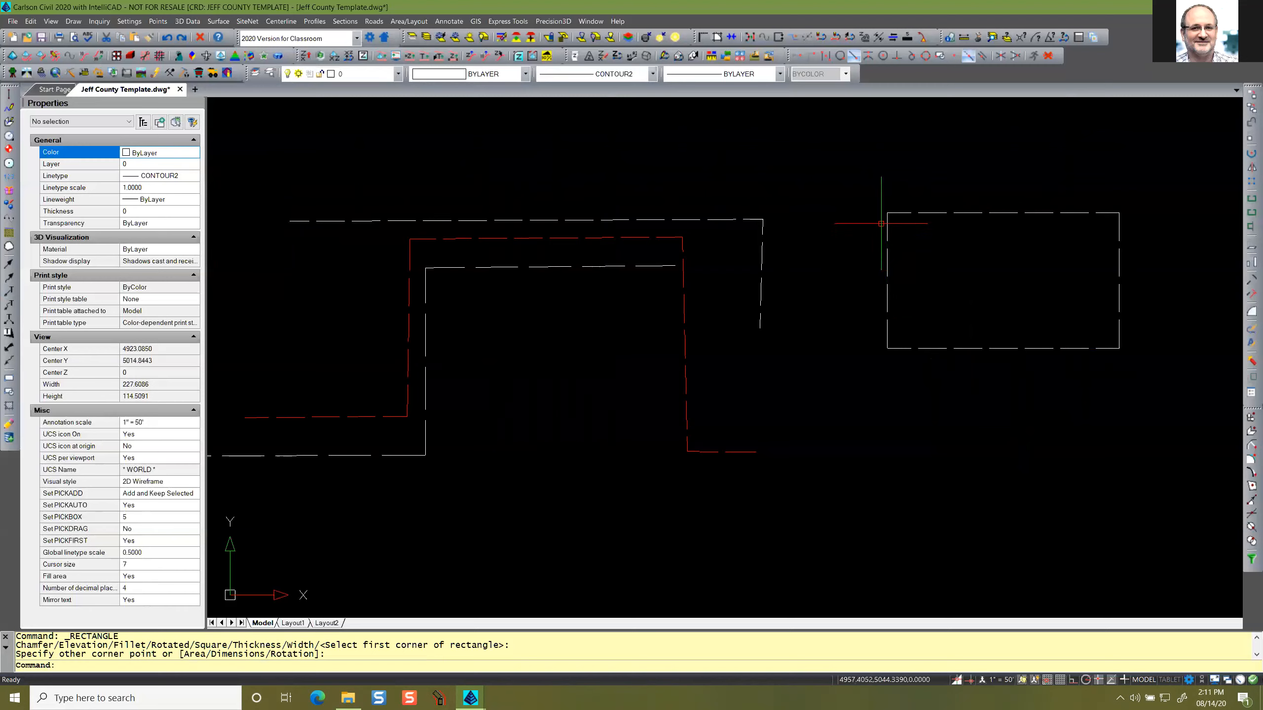
# Set the PLINEGEN system variable to on.
pyautogui.scroll(-1, 796, 407)
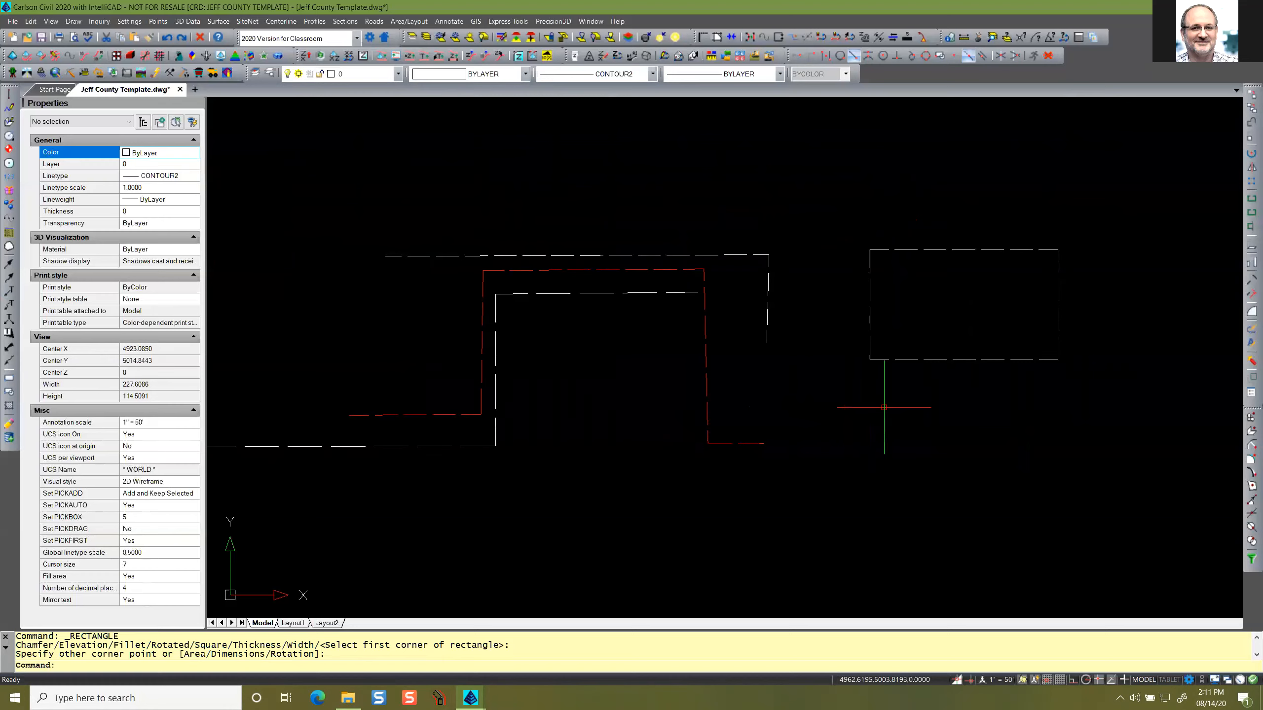
pyautogui.write('PLINEG')
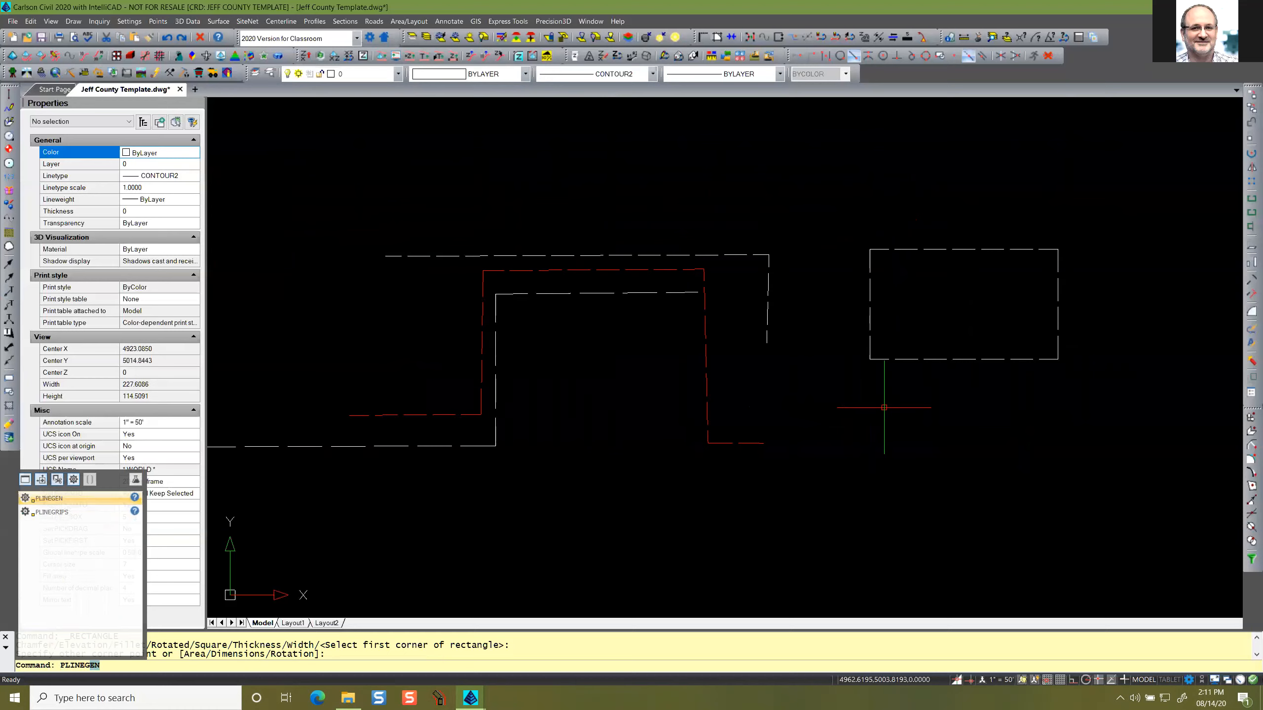
pyautogui.write('E')
pyautogui.press('Return')
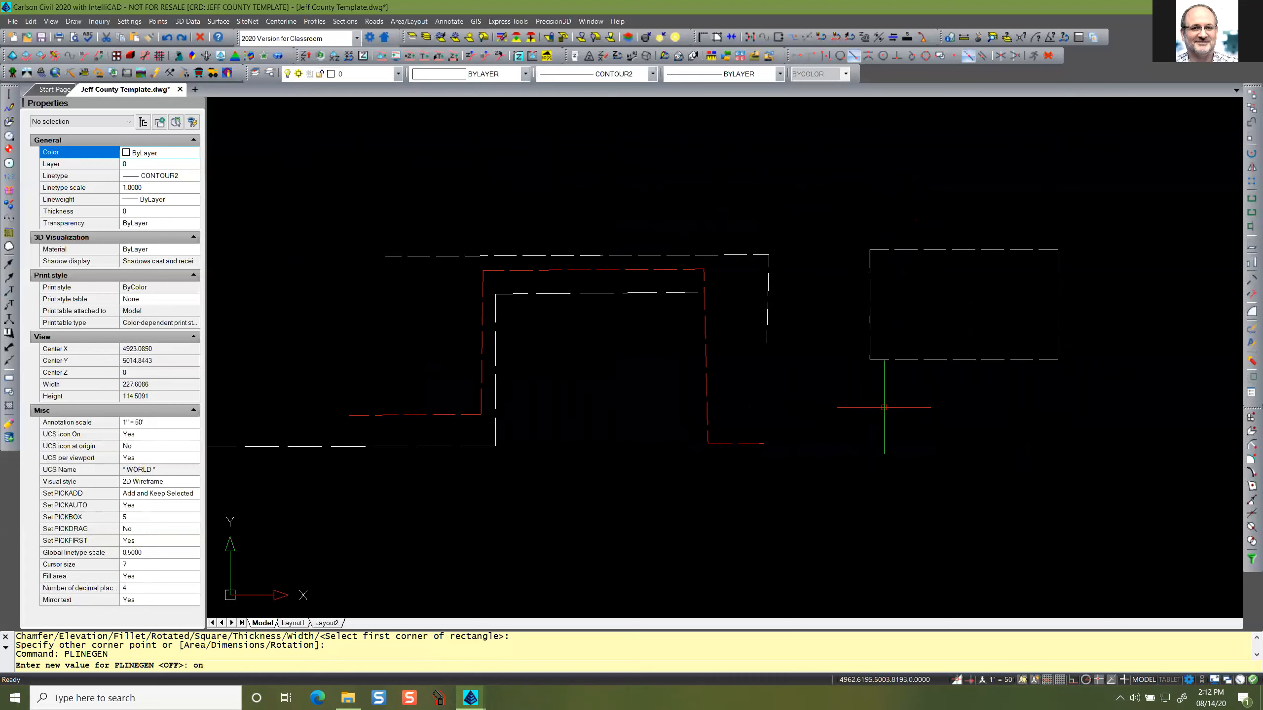
pyautogui.press('Return')
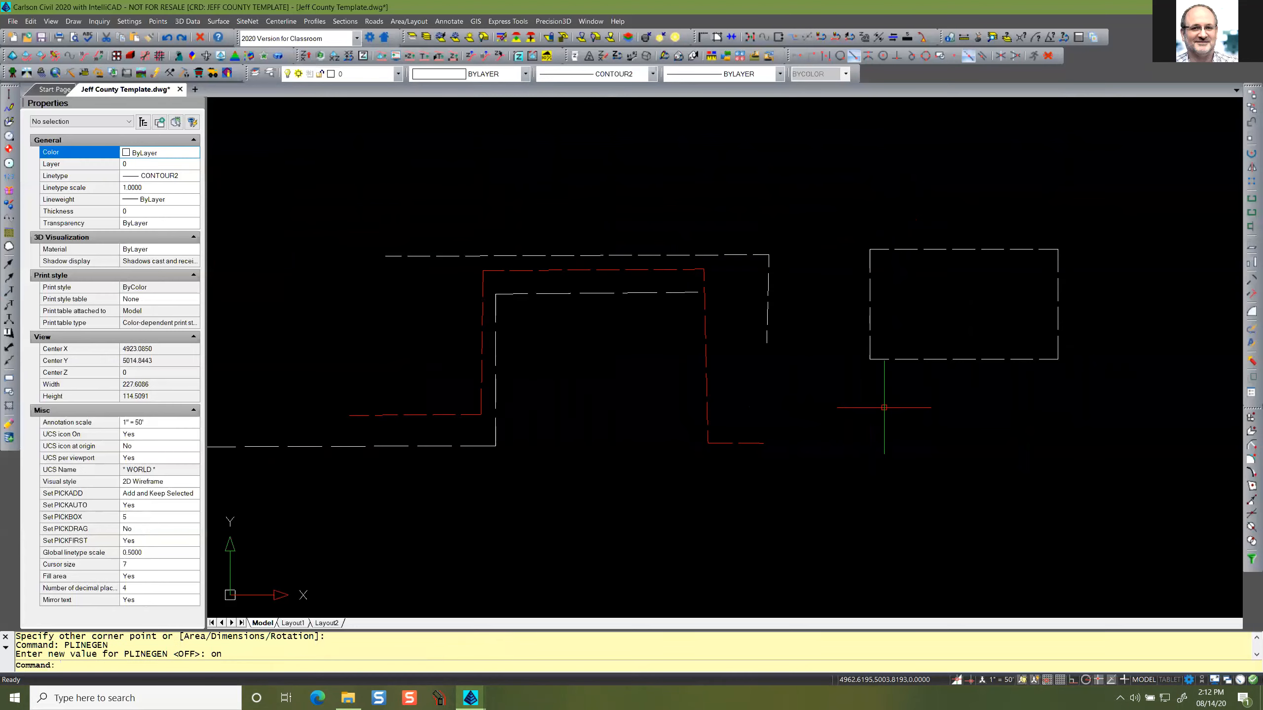
# Draw a six-segment CONTOUR2 polyline around the rectangle's west and south sides, running east, south, east, south, northeast and south.
pyautogui.scroll(3, 883, 403)
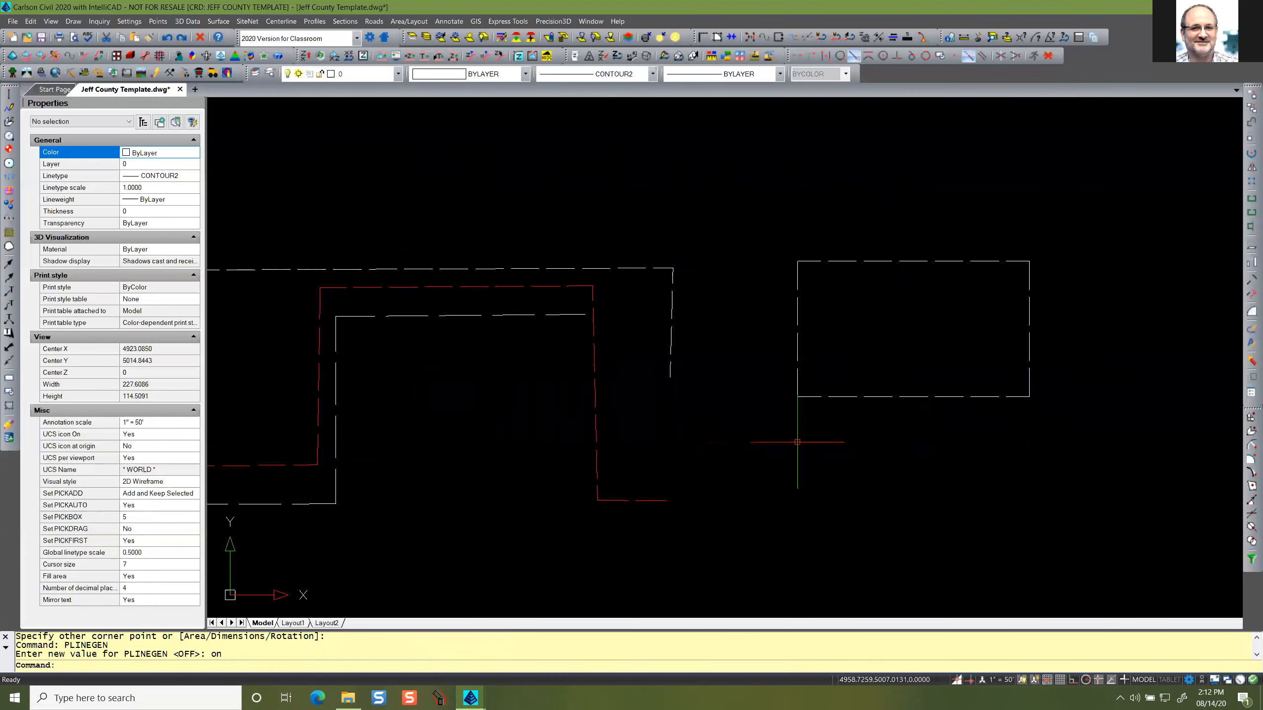
pyautogui.write('PLINE')
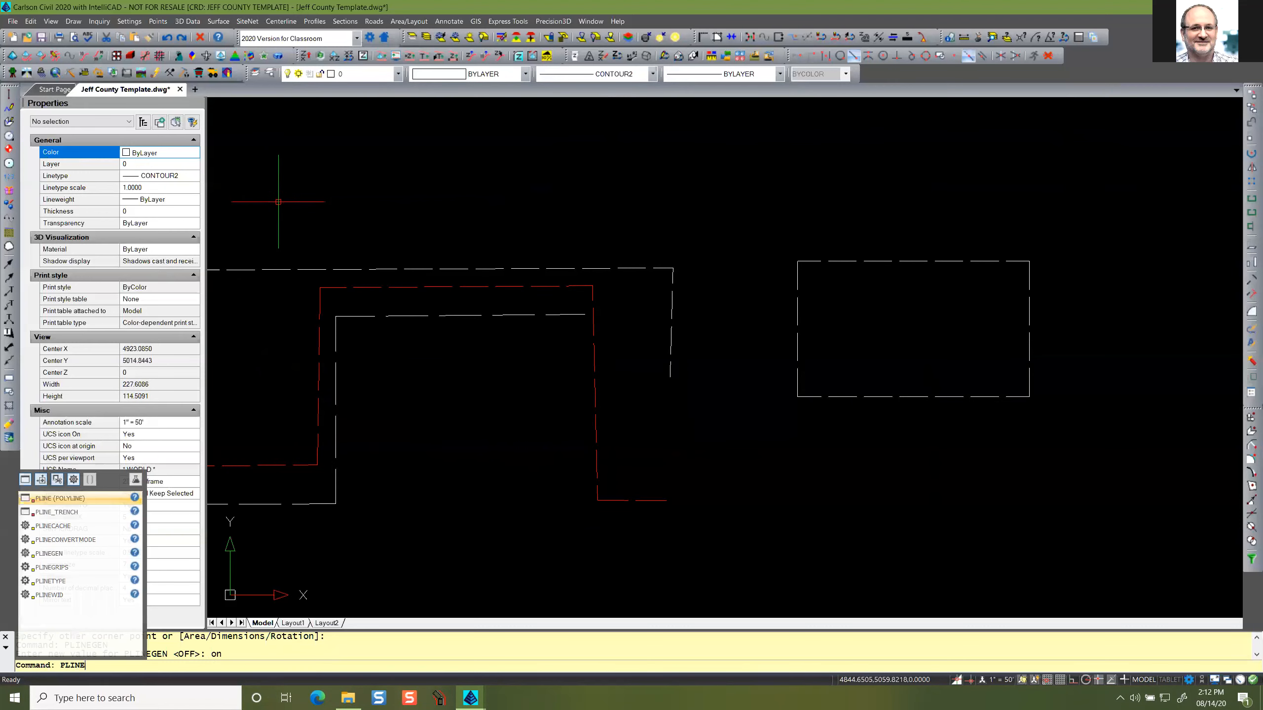
pyautogui.press('Return')
pyautogui.click(326, 188)
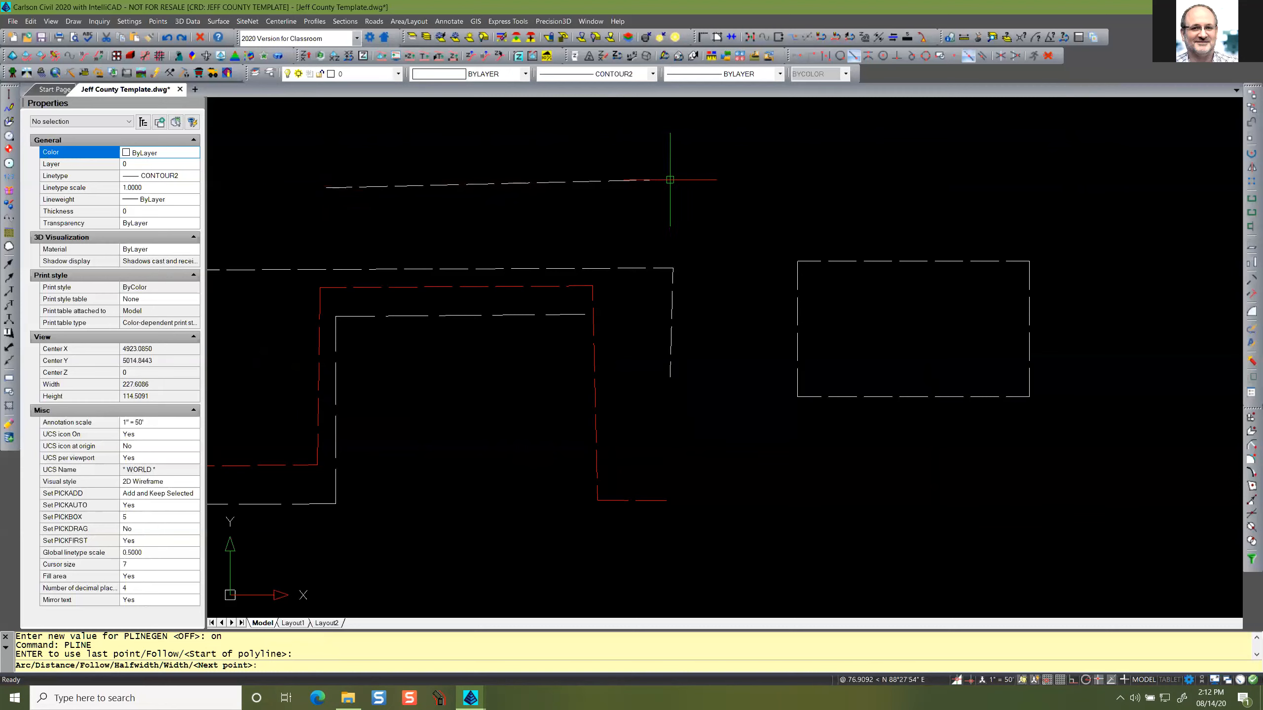
pyautogui.click(737, 191)
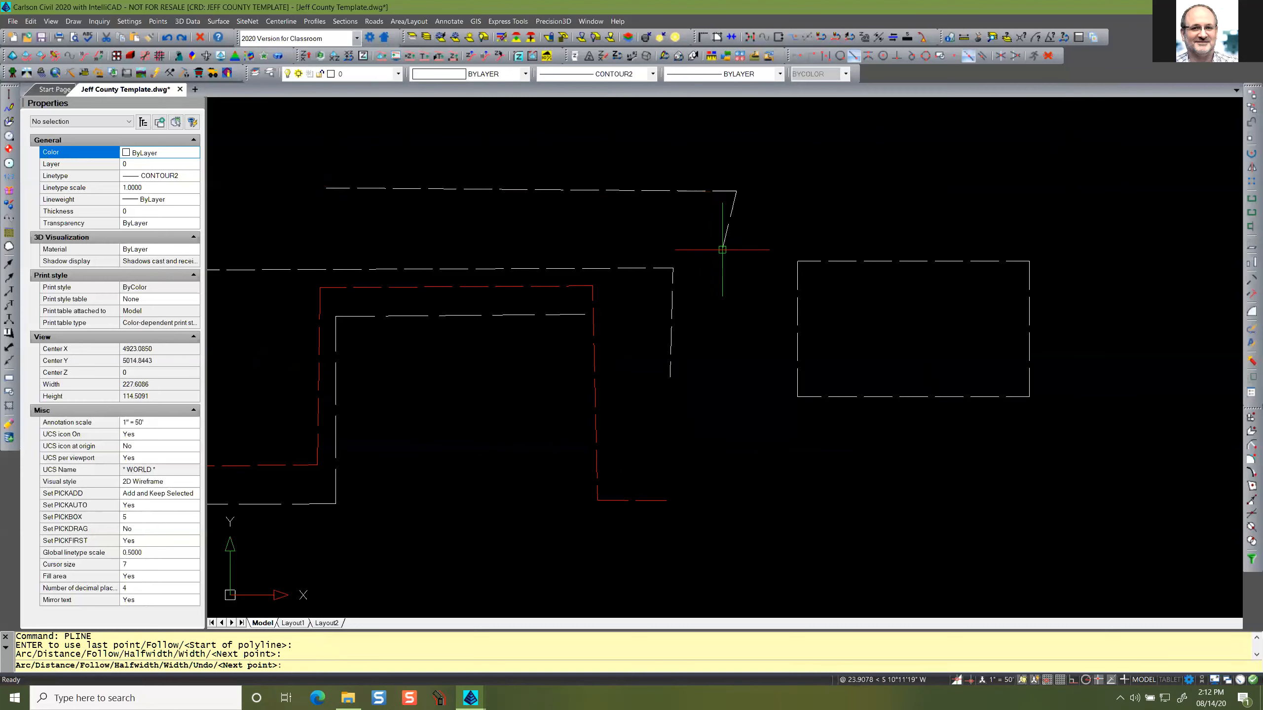
pyautogui.click(735, 447)
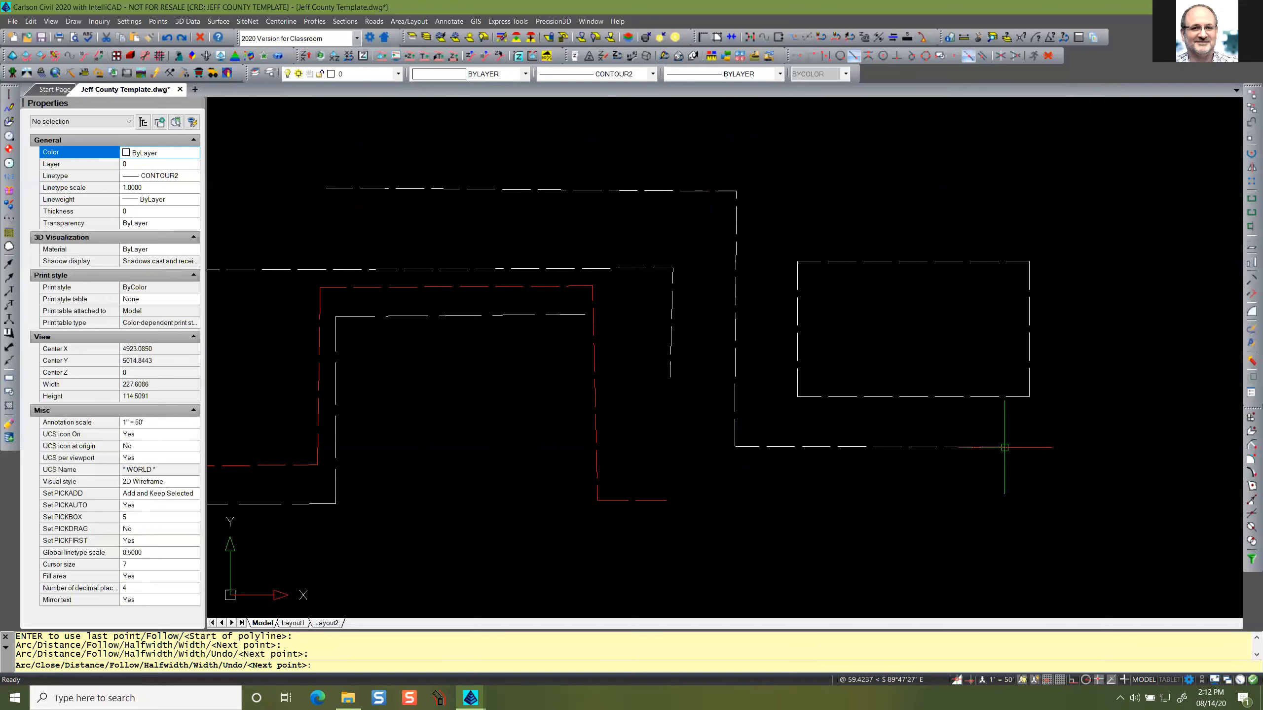
pyautogui.scroll(3, 894, 454)
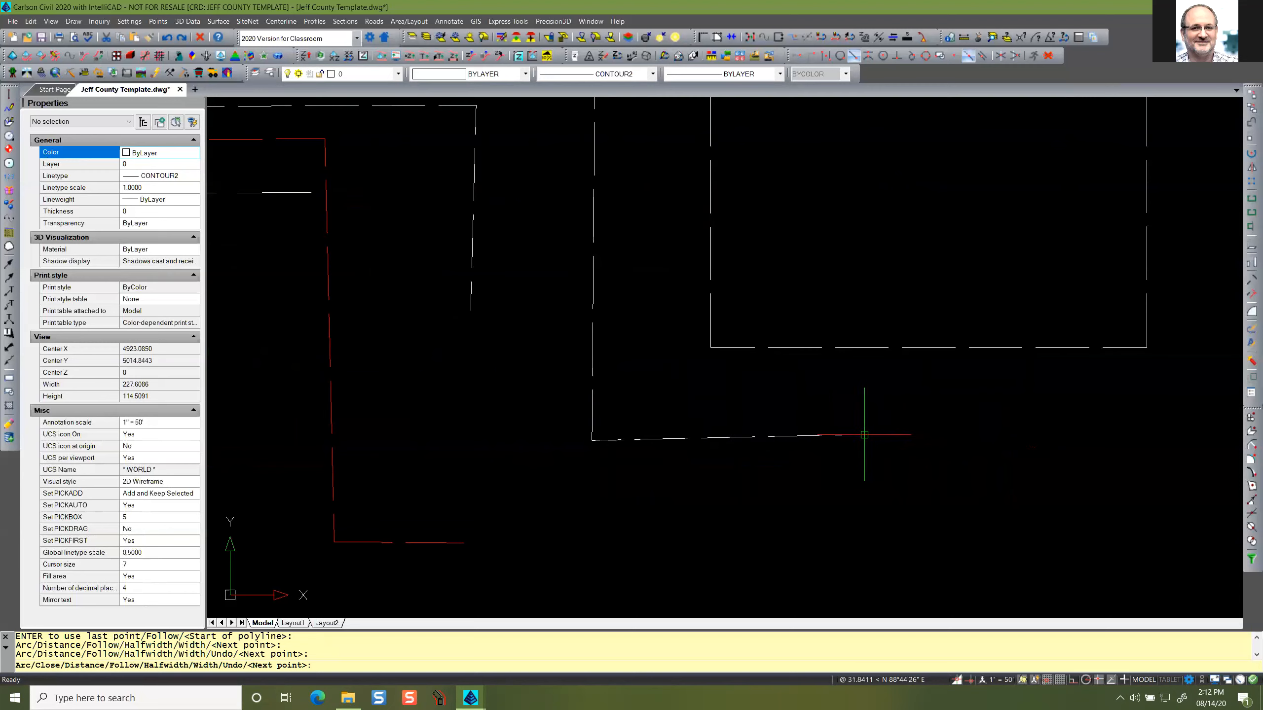
pyautogui.click(864, 435)
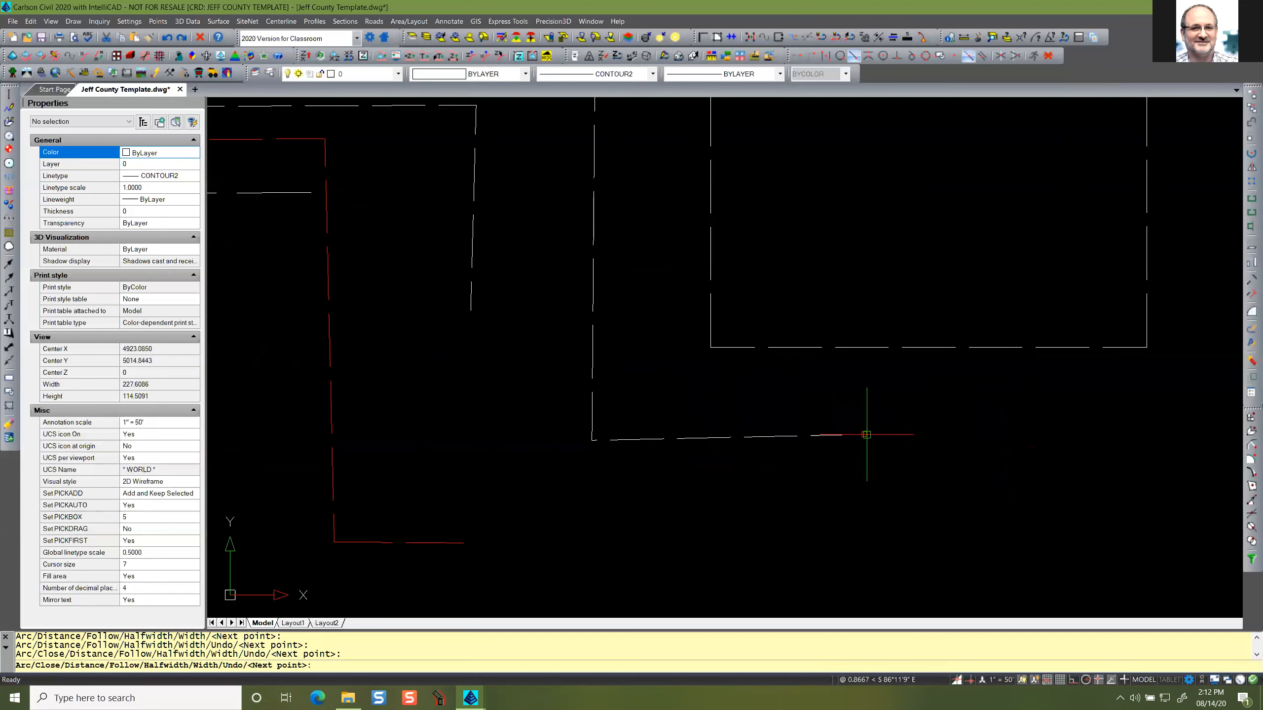
pyautogui.click(872, 566)
pyautogui.click(988, 513)
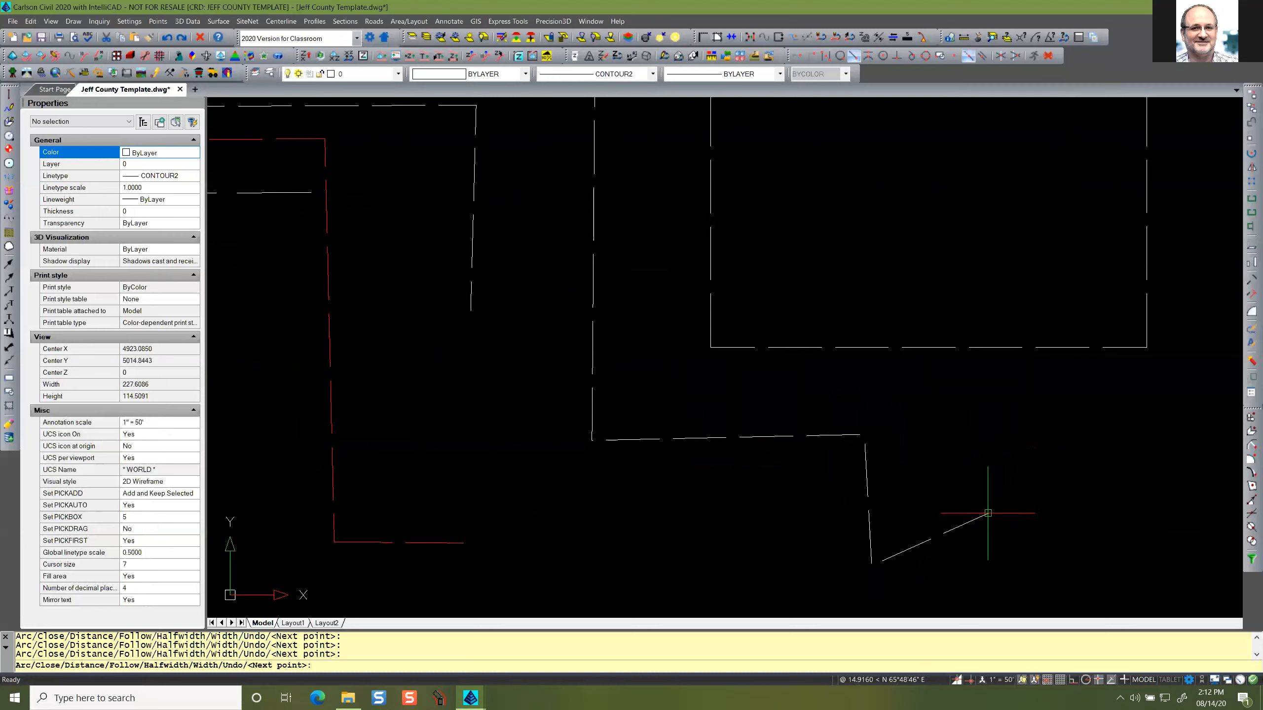
pyautogui.click(990, 546)
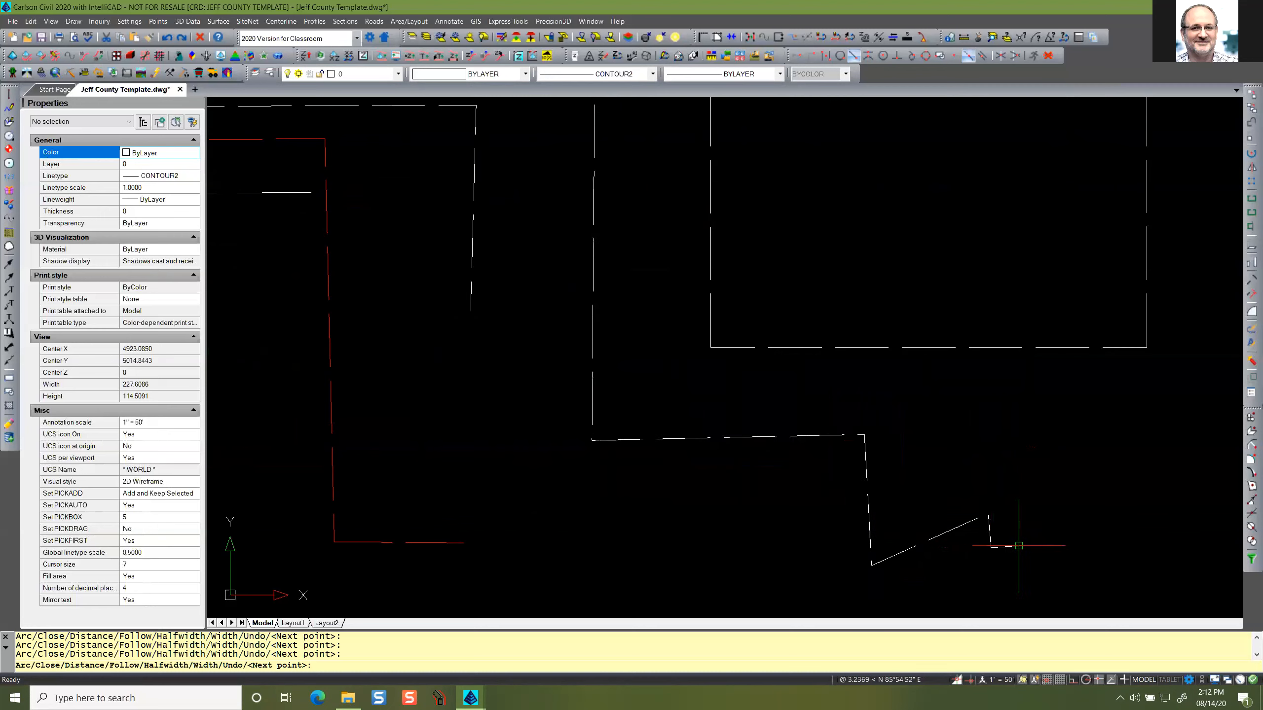
pyautogui.press('Return')
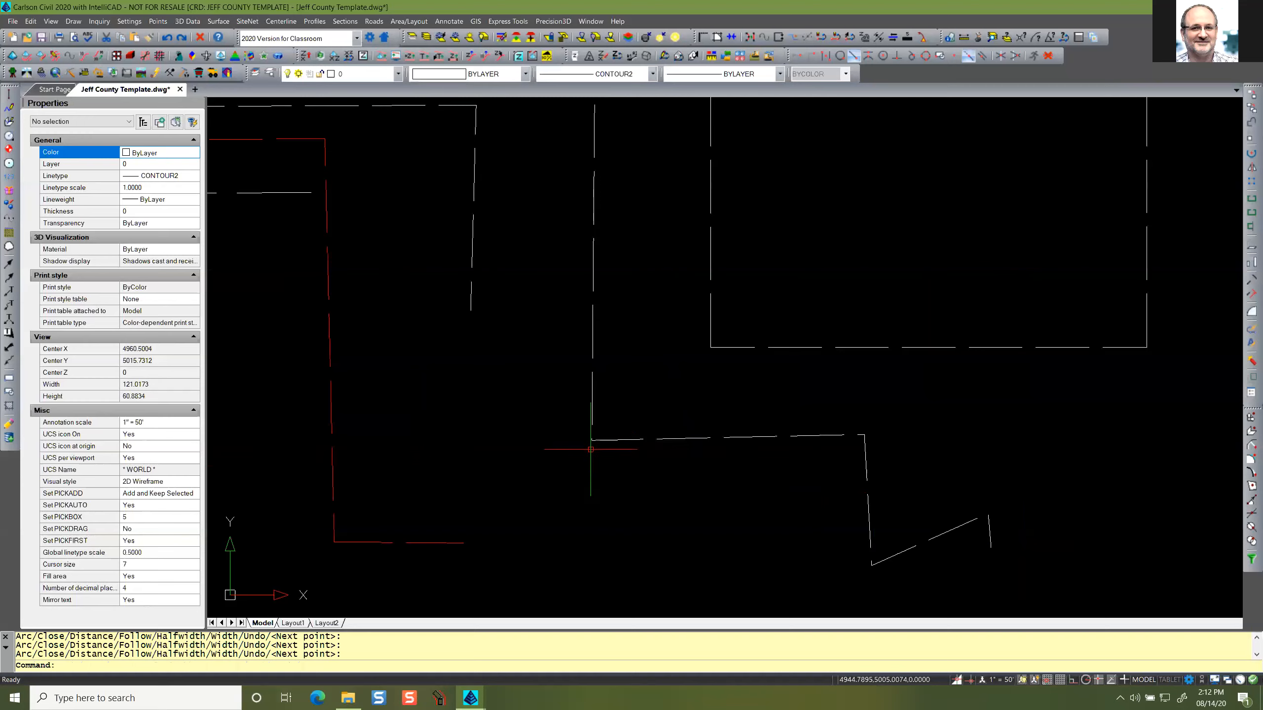
# Examine how the dashes and gaps fall at each corner of the new six-segment polyline.
pyautogui.scroll(5, 591, 449)
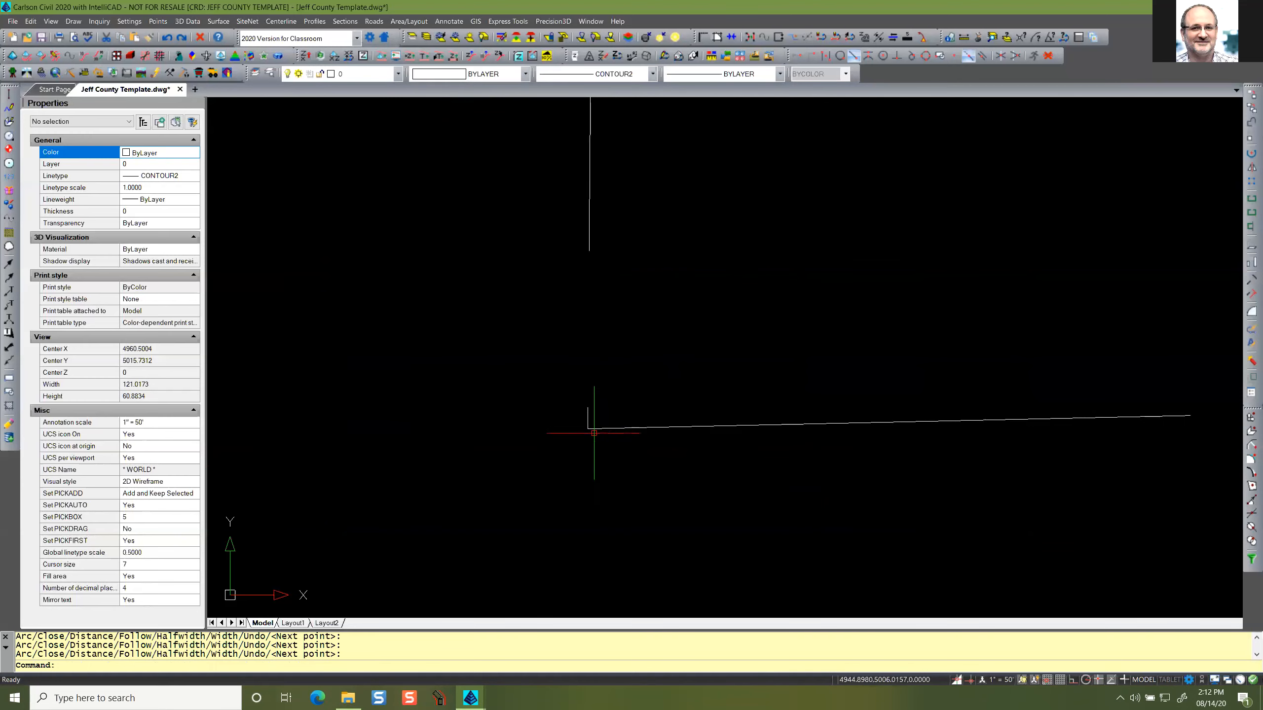
pyautogui.scroll(-5, 512, 431)
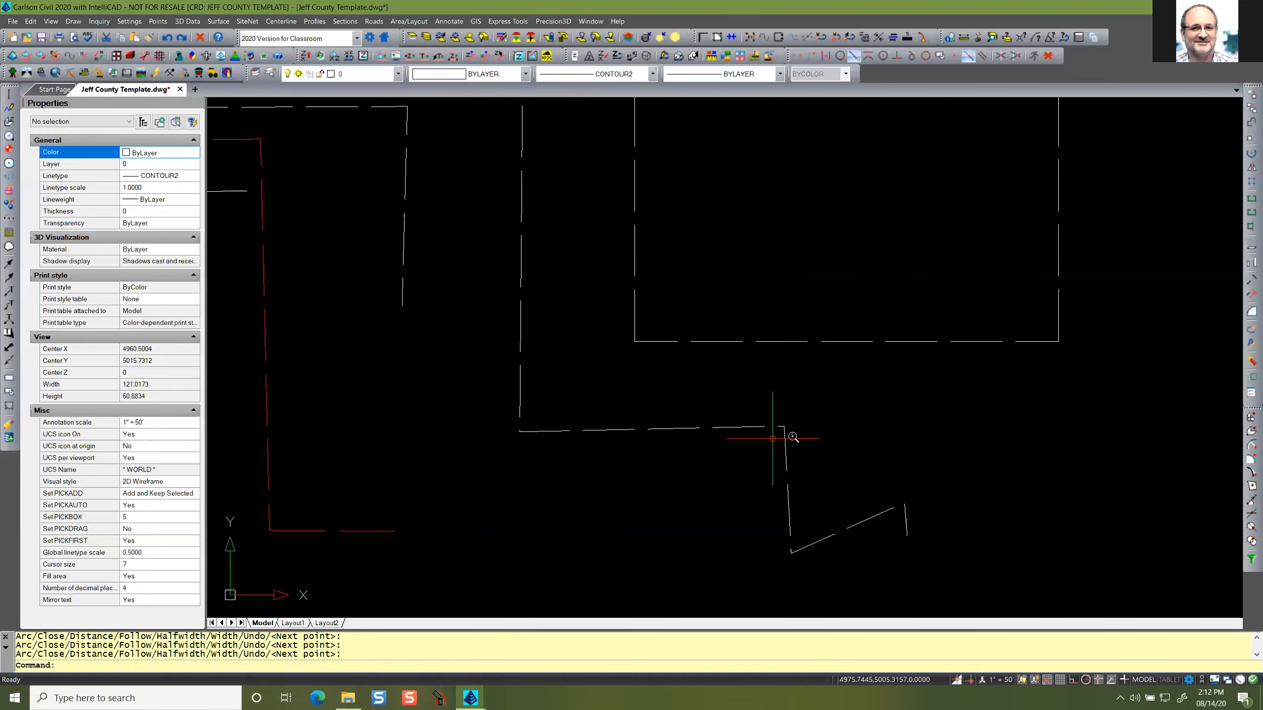
pyautogui.scroll(1, 793, 455)
pyautogui.scroll(5, 943, 537)
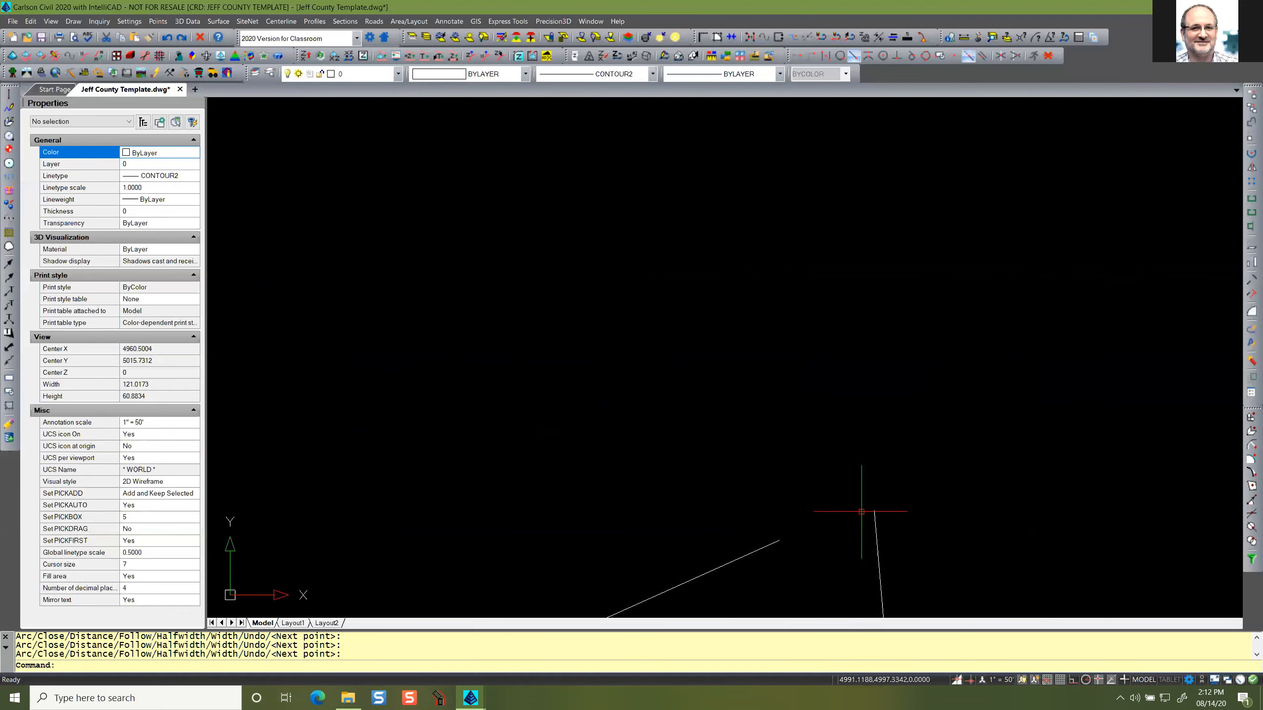
pyautogui.scroll(-3, 883, 524)
pyautogui.scroll(-3, 883, 523)
pyautogui.scroll(-1, 643, 417)
pyautogui.scroll(4, 553, 138)
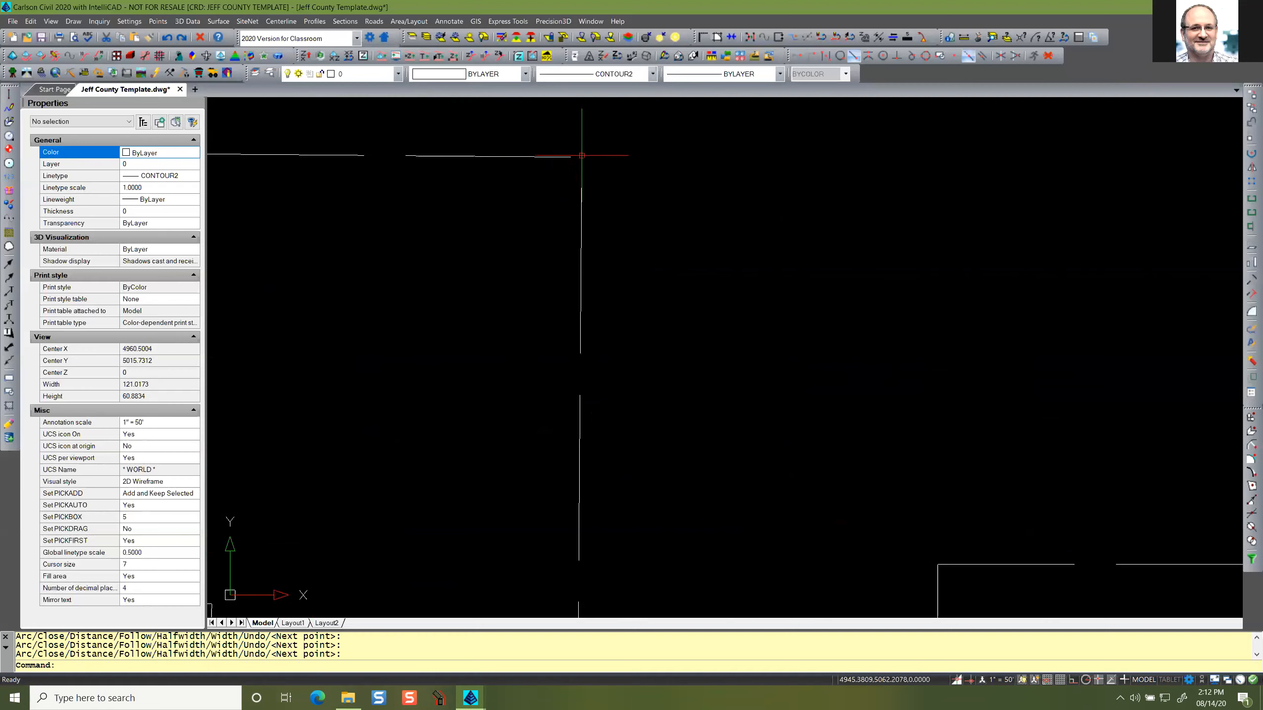
pyautogui.scroll(-2, 615, 201)
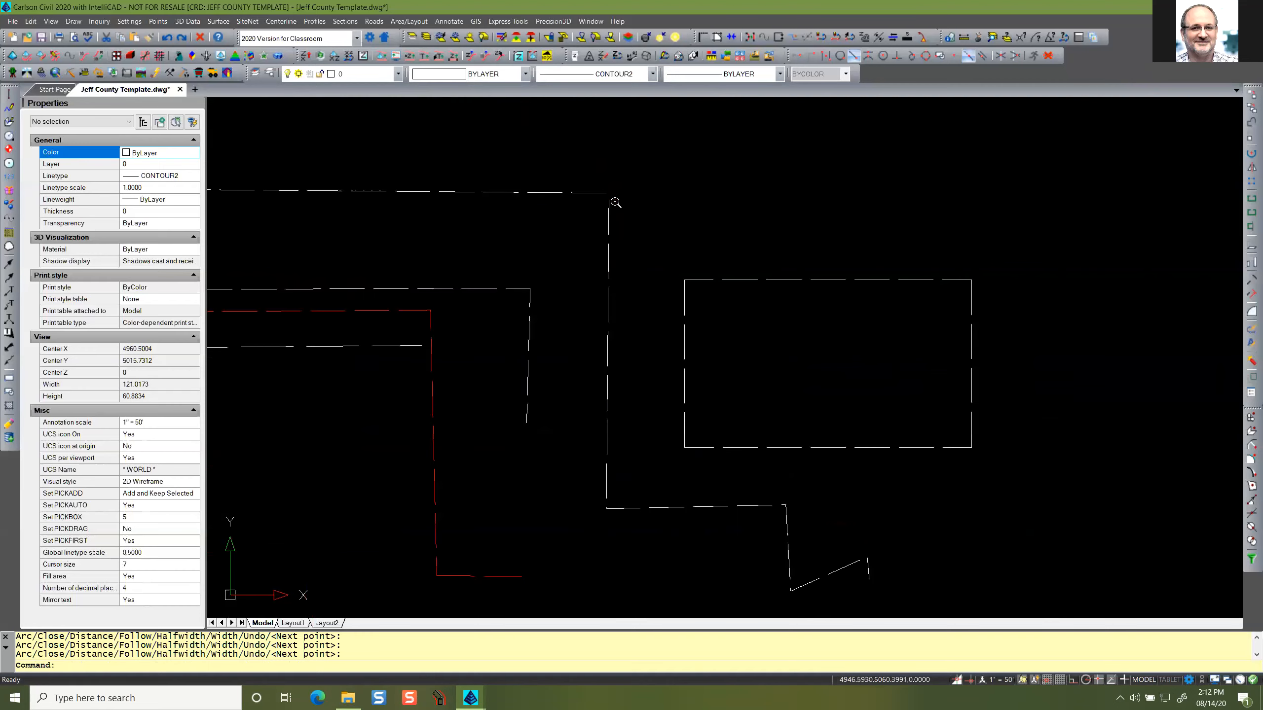
pyautogui.scroll(-1, 648, 190)
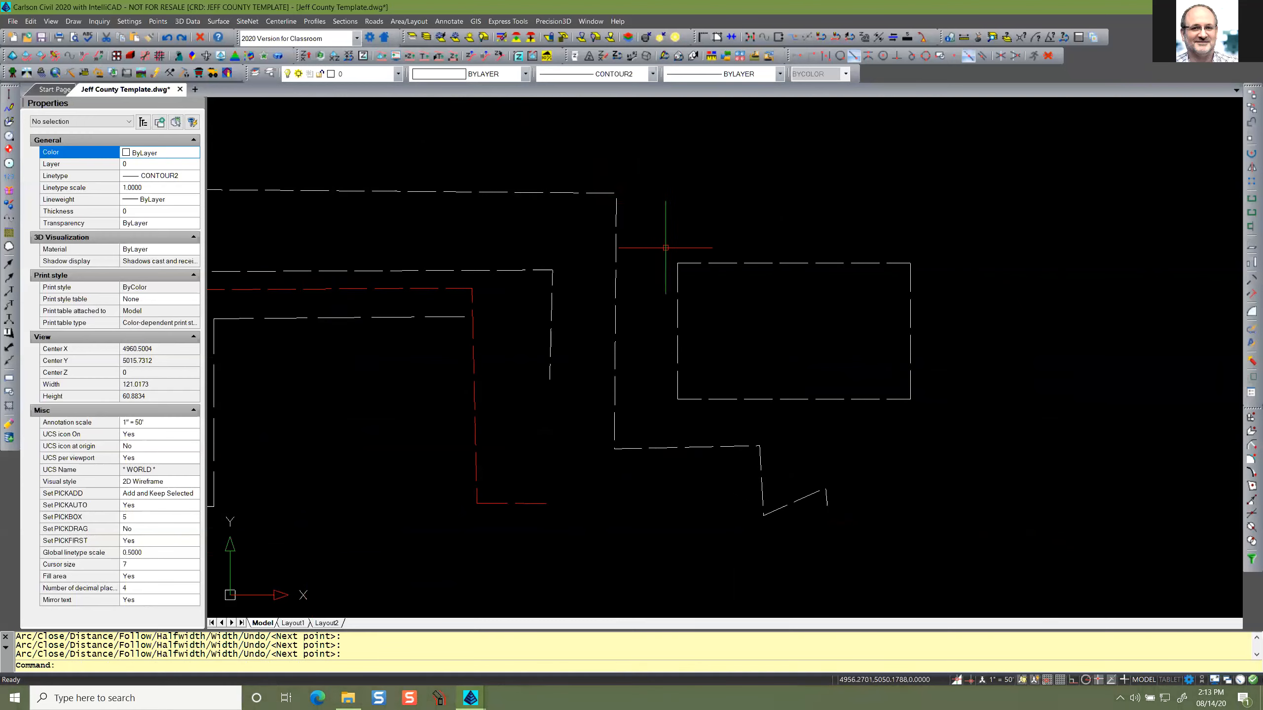
# Copy the rectangle about 56 units east so the duplicate sits beside the original.
pyautogui.click(725, 262)
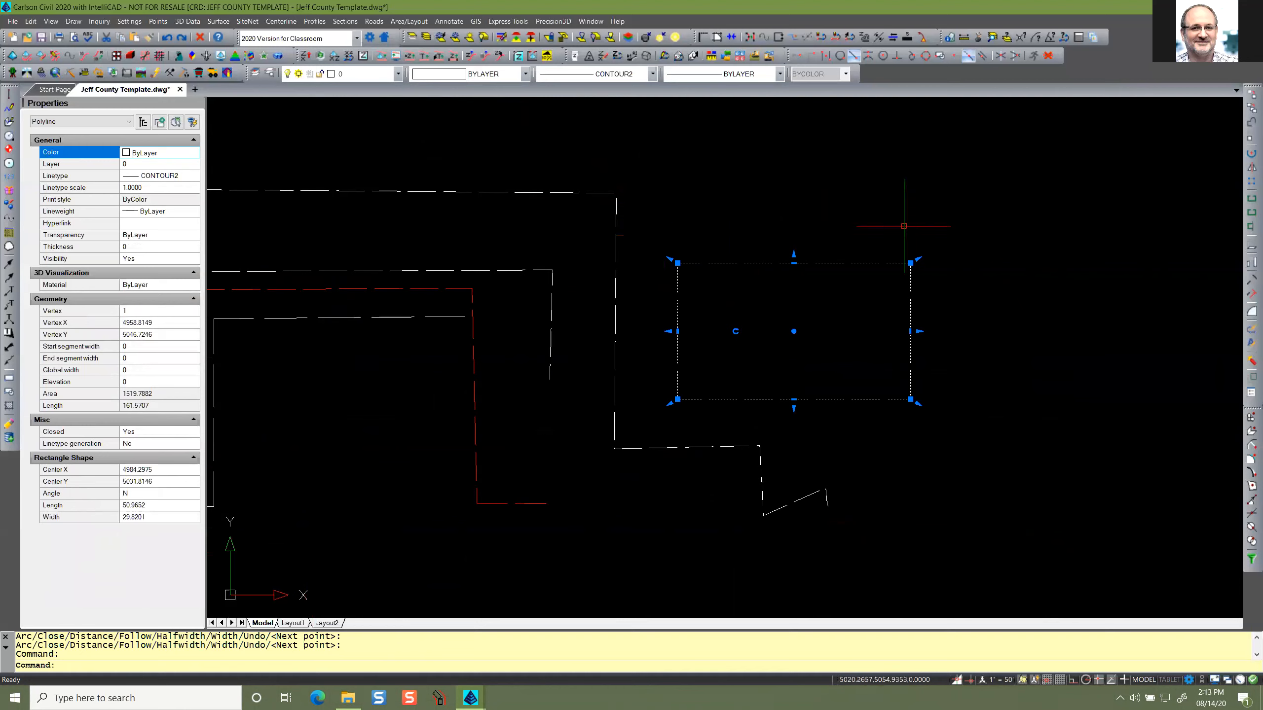
pyautogui.click(1248, 111)
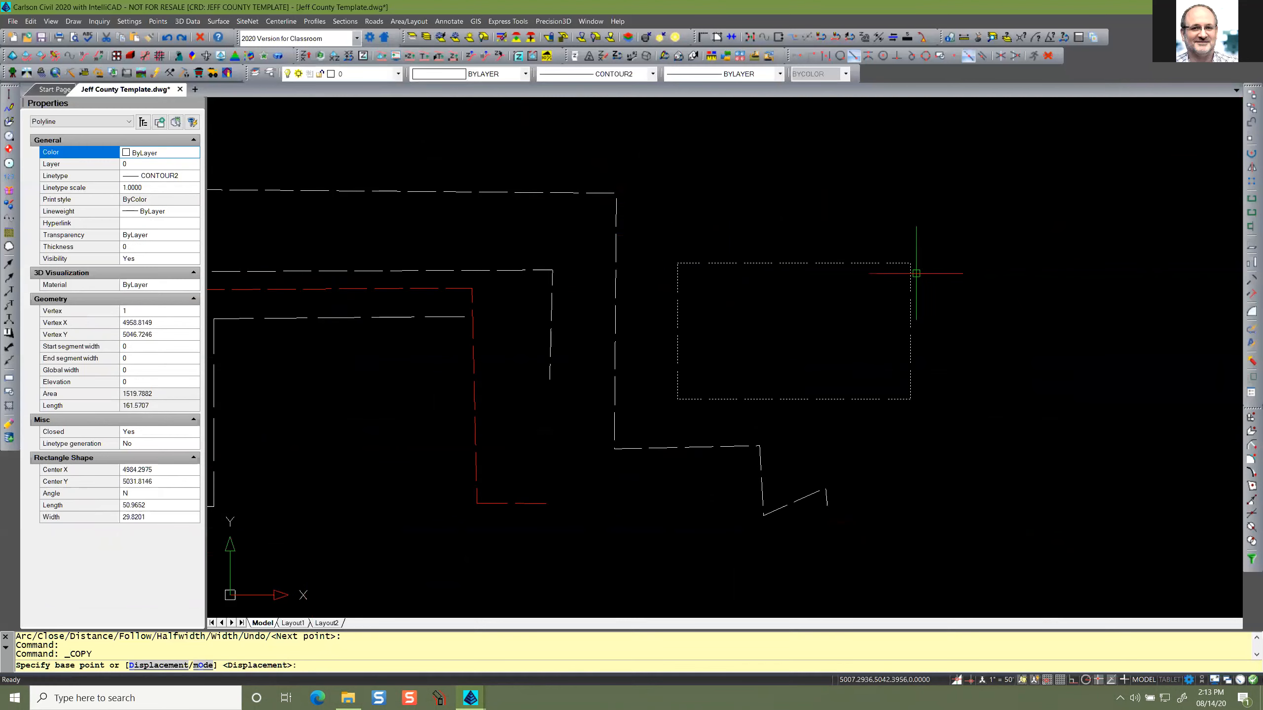
pyautogui.click(800, 330)
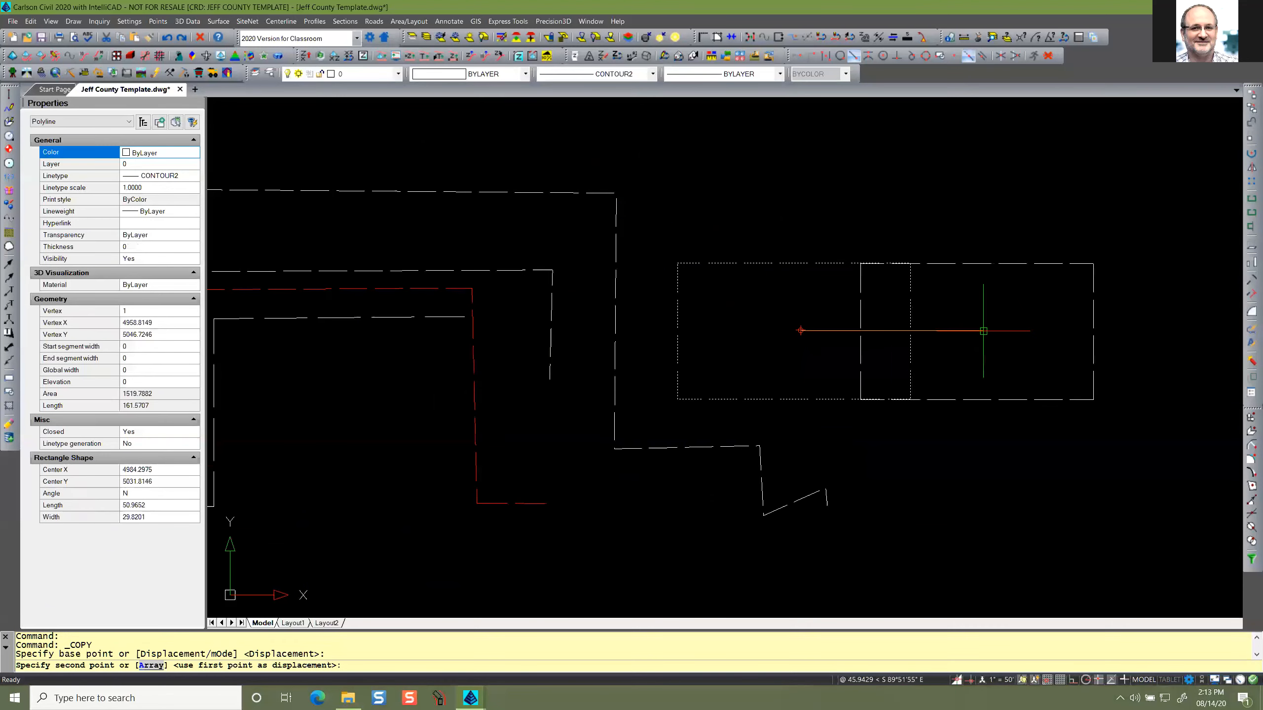
pyautogui.click(1055, 331)
pyautogui.press('Return')
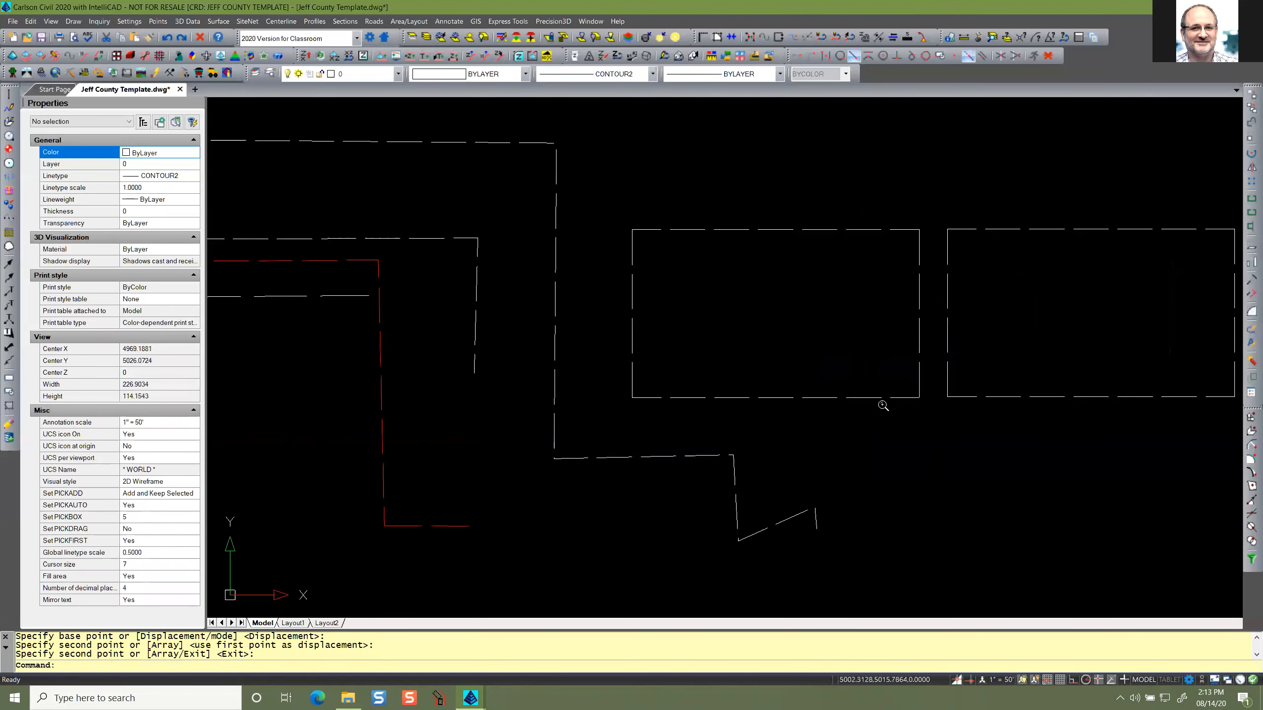
# Set the copied rectangle's linetype generation to Yes, clear the selection and compare its corners with the original's.
pyautogui.scroll(1, 891, 422)
pyautogui.moveTo(891, 423); pyautogui.dragTo(688, 425, button='middle')
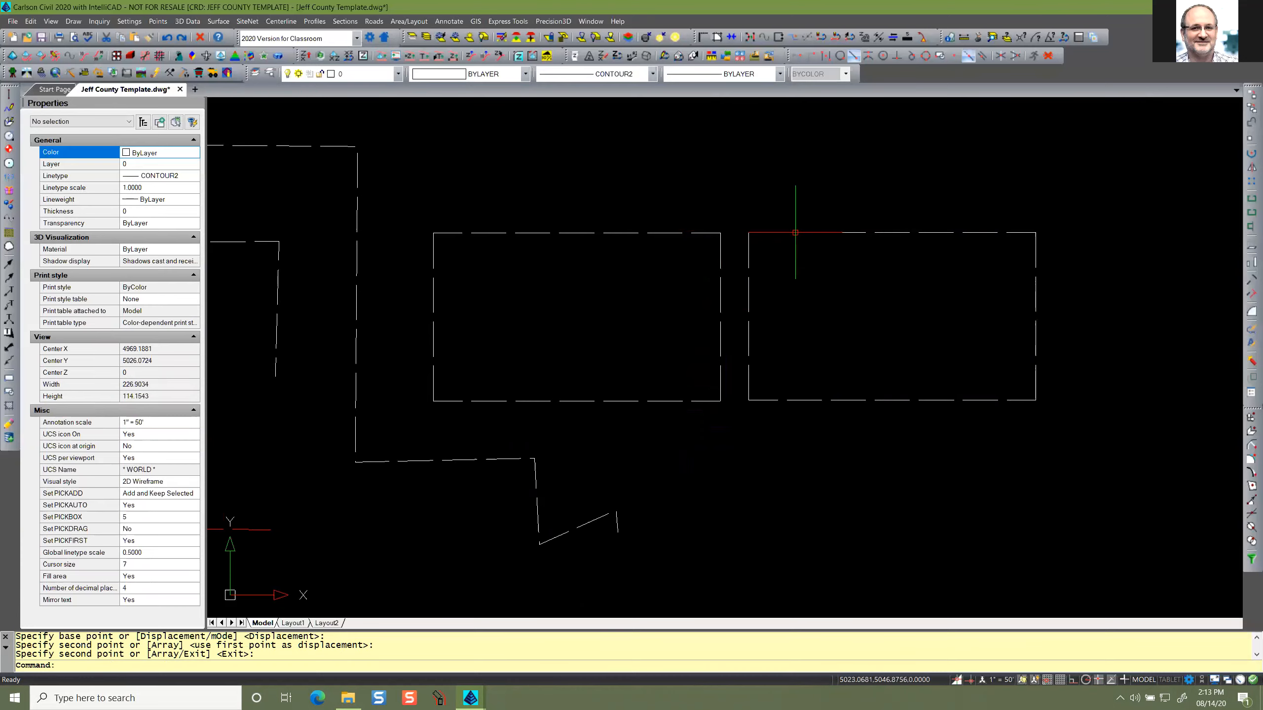
pyautogui.click(773, 232)
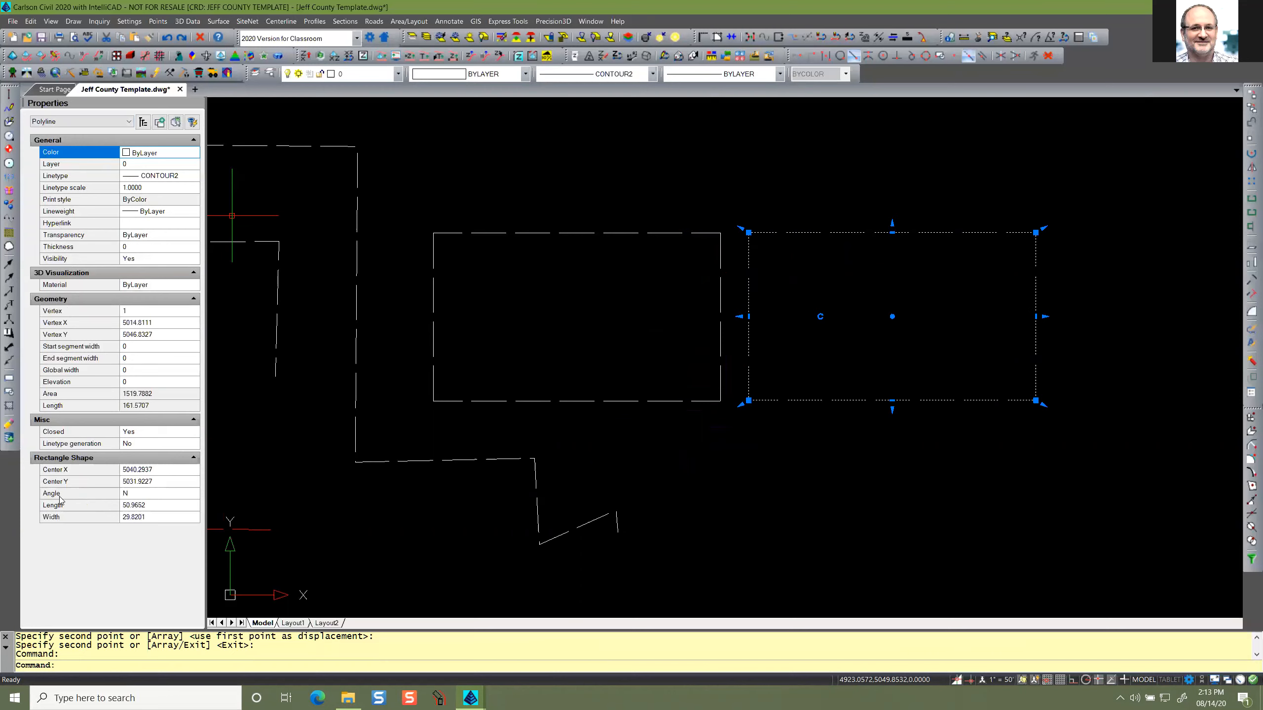
pyautogui.click(135, 446)
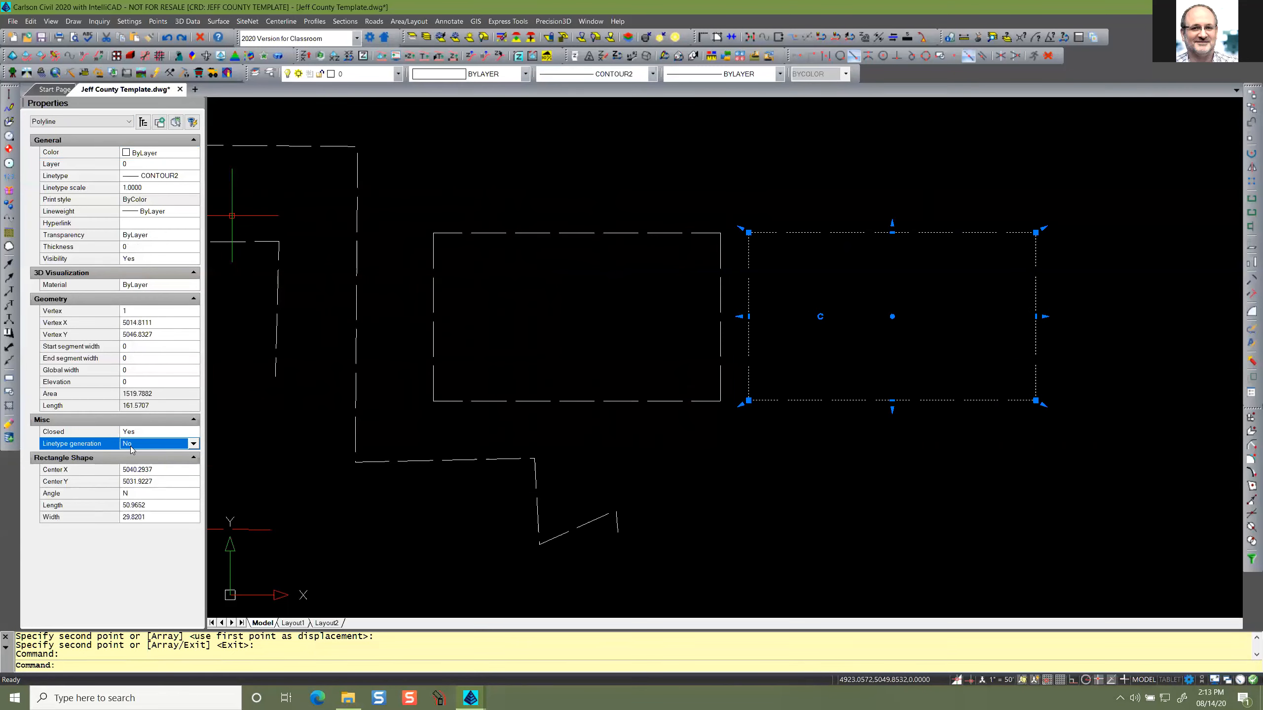
pyautogui.click(194, 445)
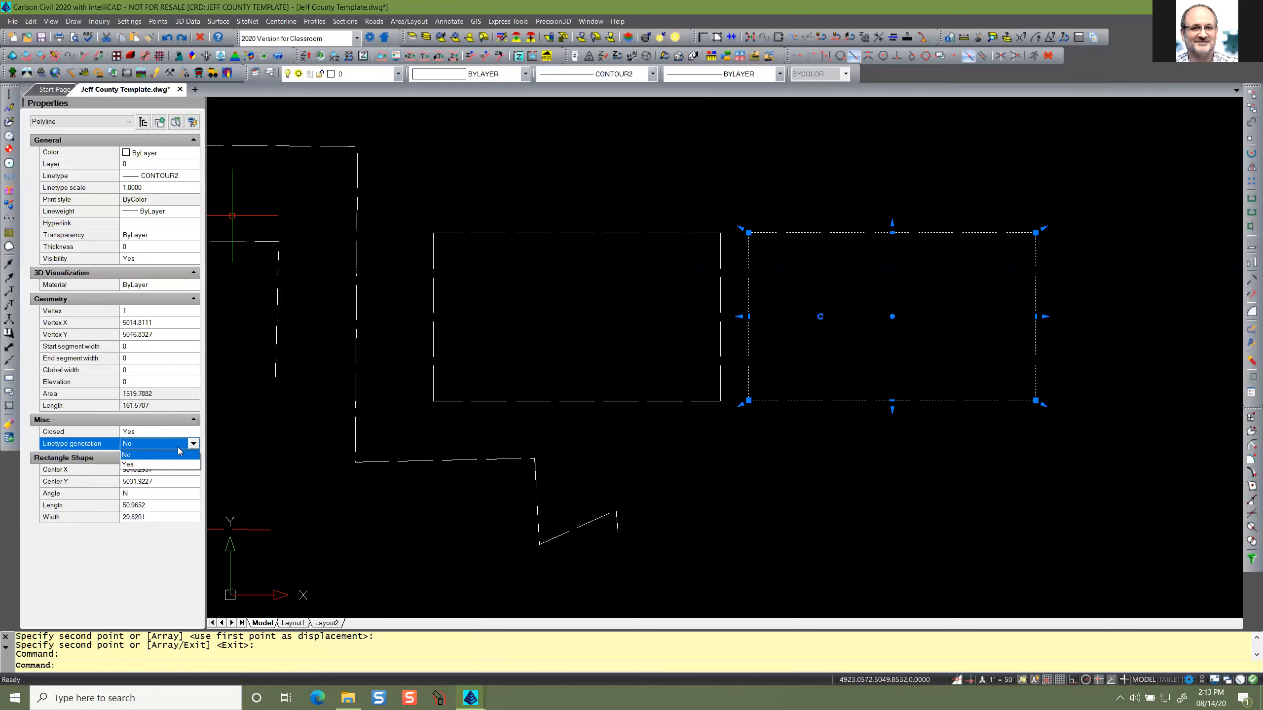
pyautogui.click(161, 466)
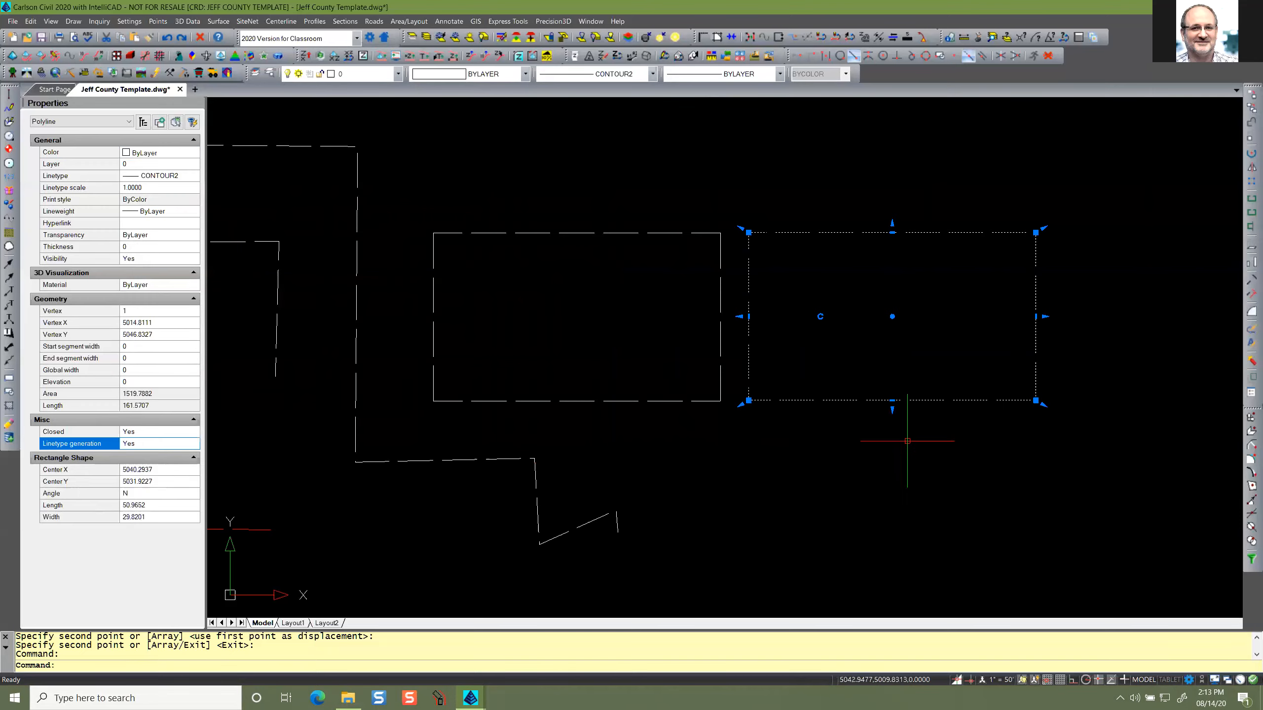
pyautogui.press('Escape')
pyautogui.press('Escape')
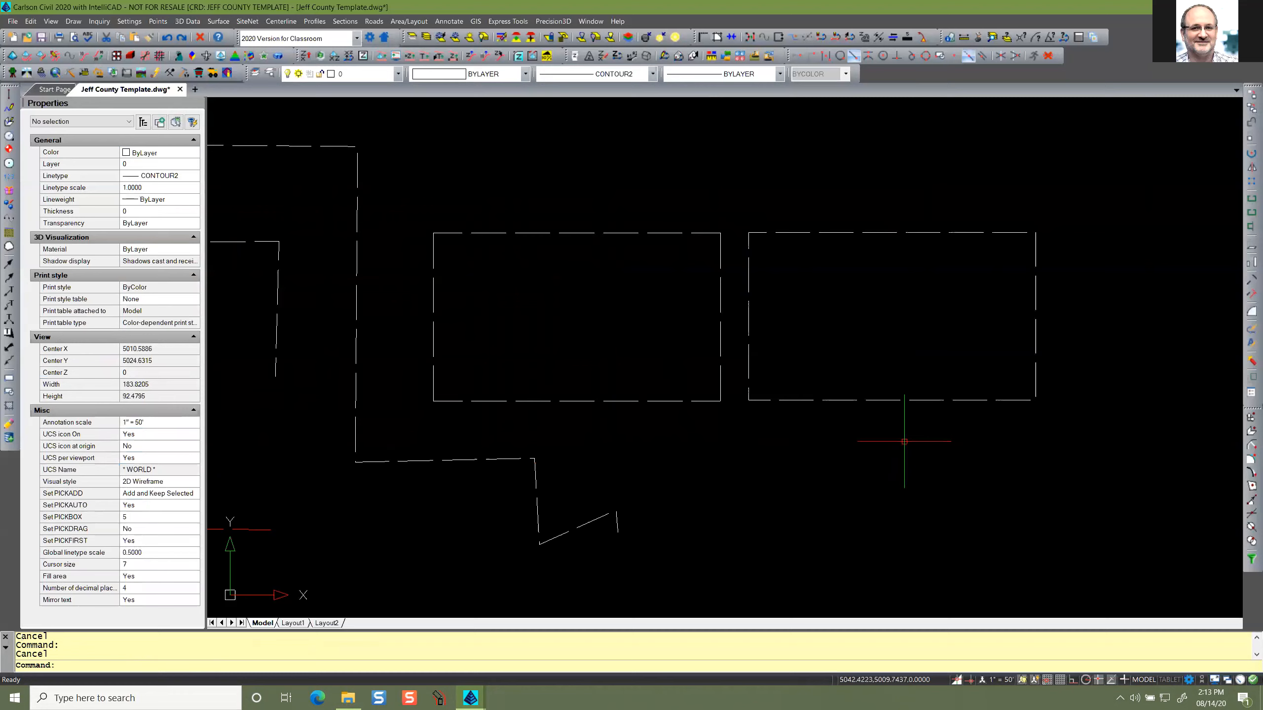
pyautogui.scroll(2, 1044, 226)
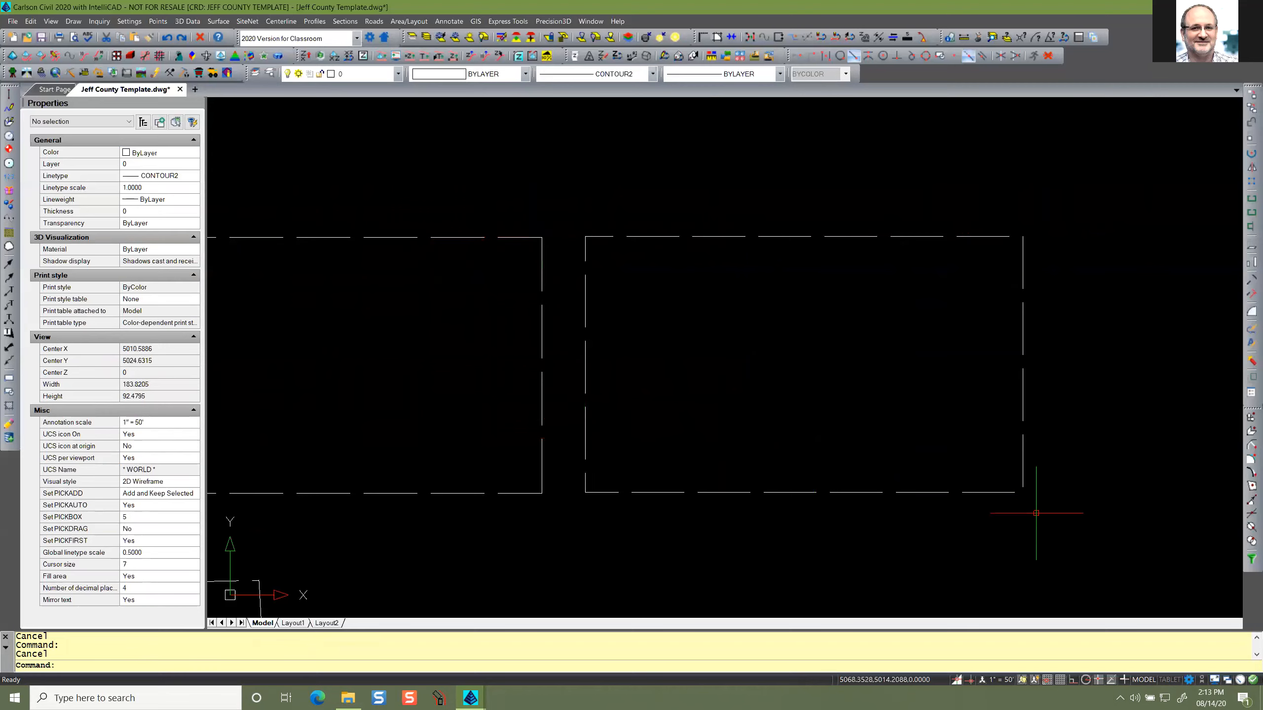
# Switch to the final plat PDF in Preview and examine how the dashed setback and boundary lines meet at the lot's south corner.
pyautogui.scroll(-2, 993, 361)
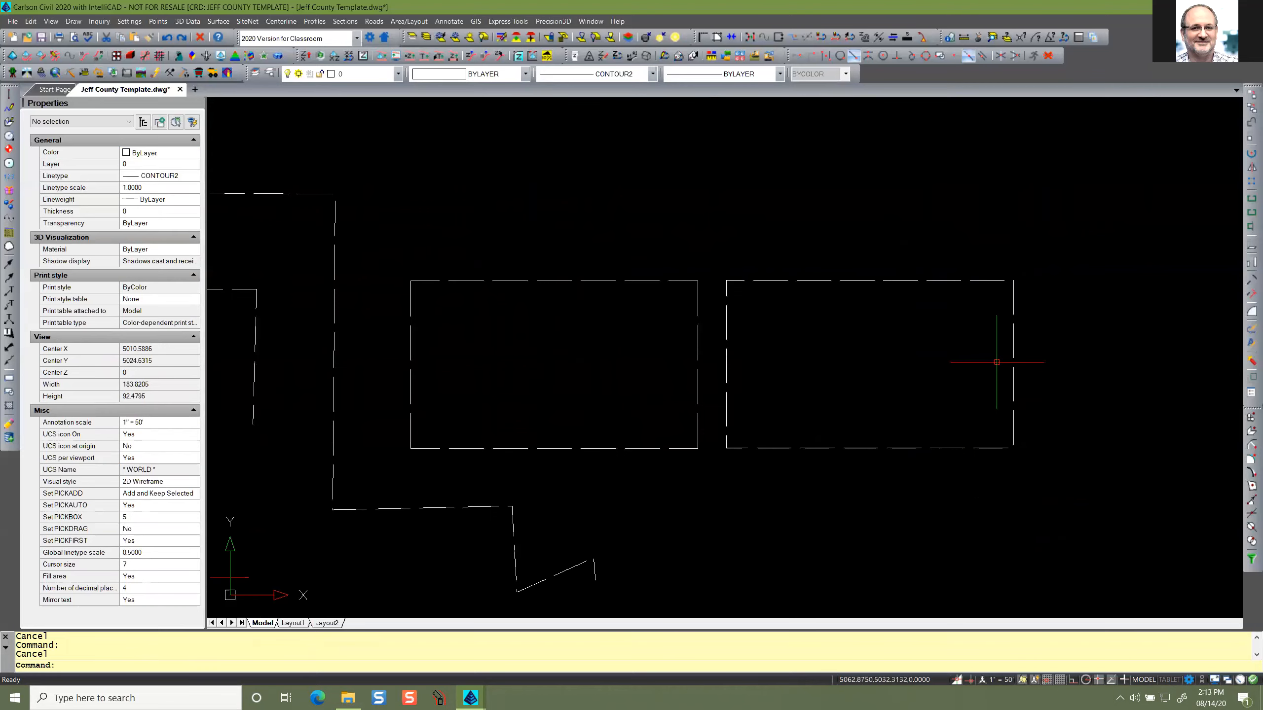
pyautogui.hotkey('ctrl', 'Left')
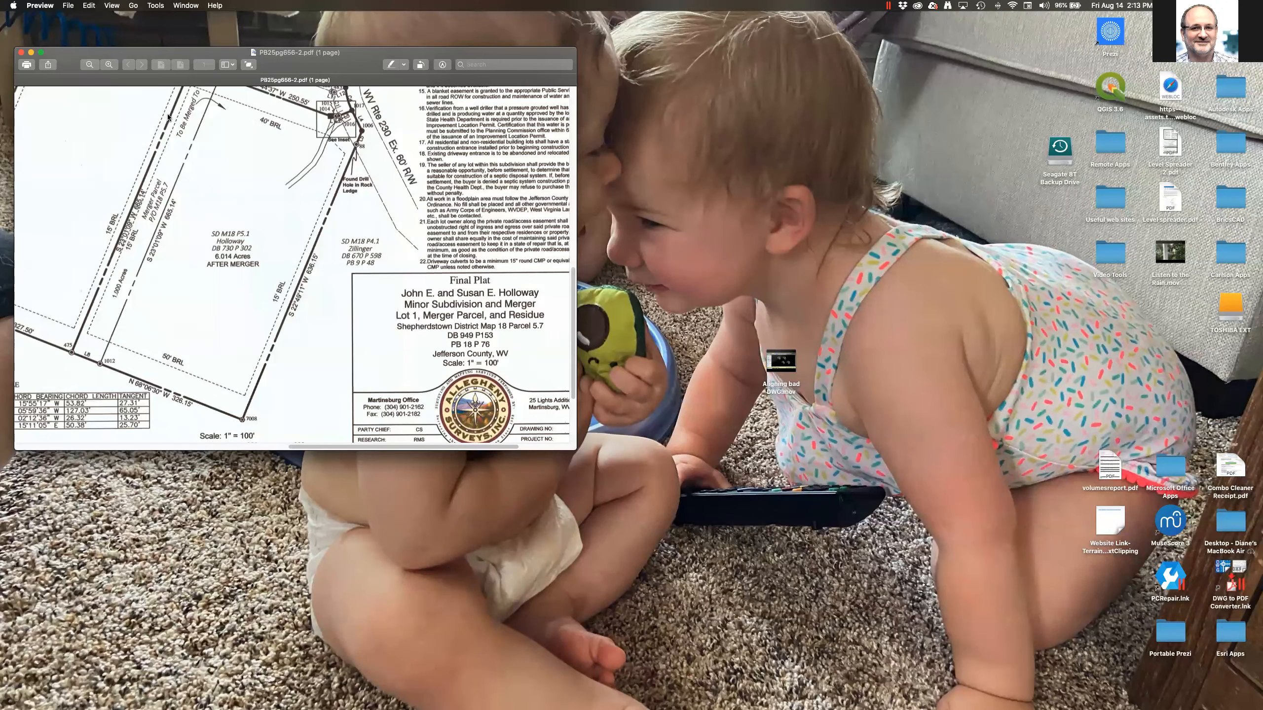
pyautogui.moveTo(221, 390); pyautogui.dragTo(232, 394)
pyautogui.scroll(-1, 233, 394)
pyautogui.click(234, 394)
pyautogui.scroll(8, 234, 394)
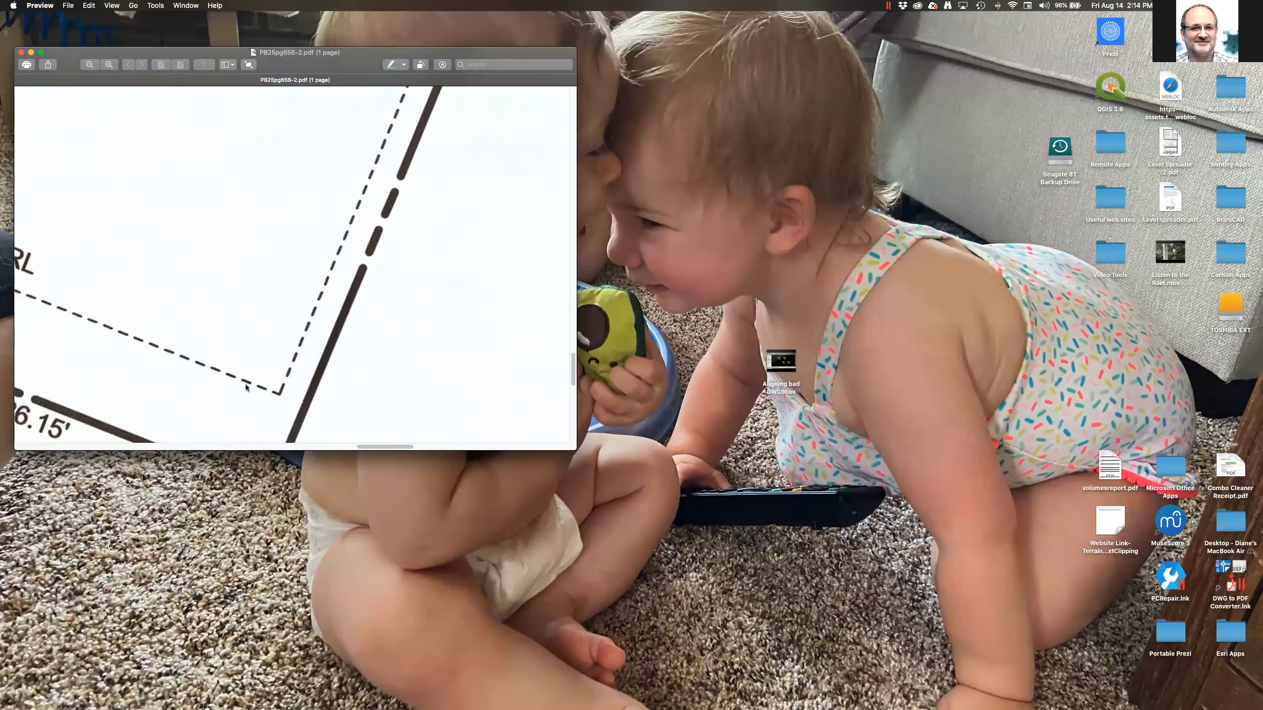
pyautogui.scroll(-5, 267, 397)
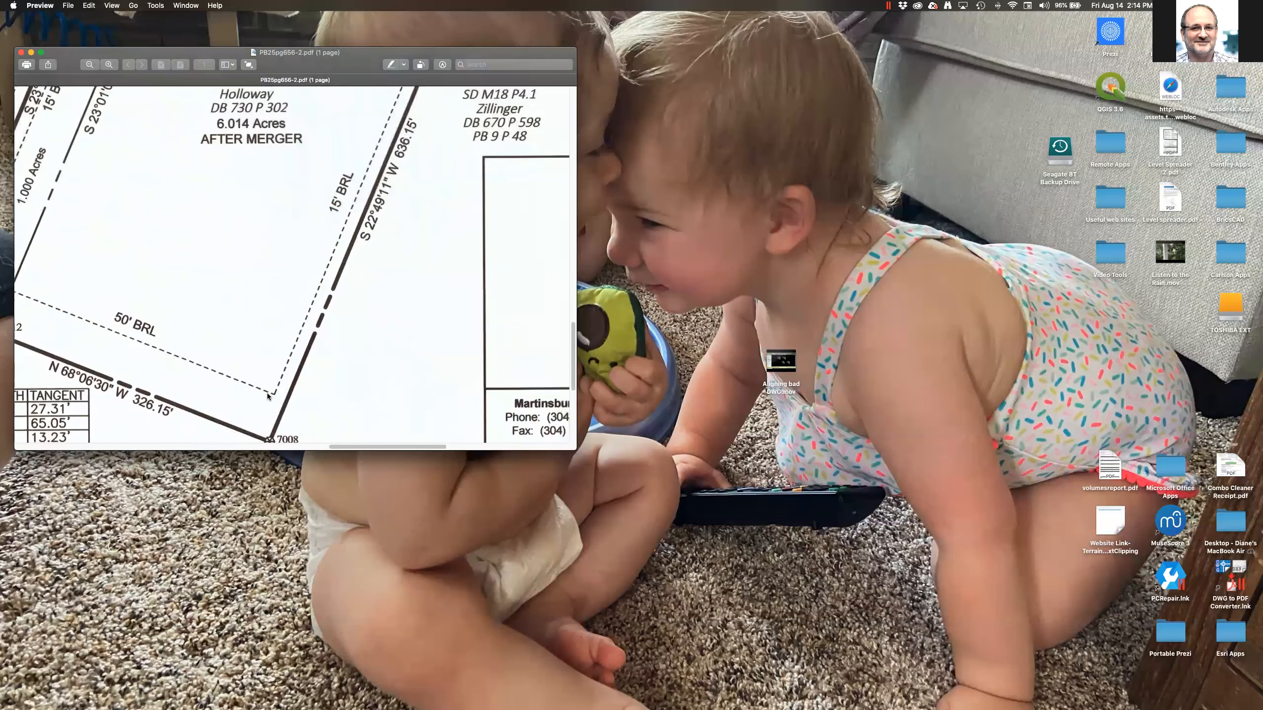
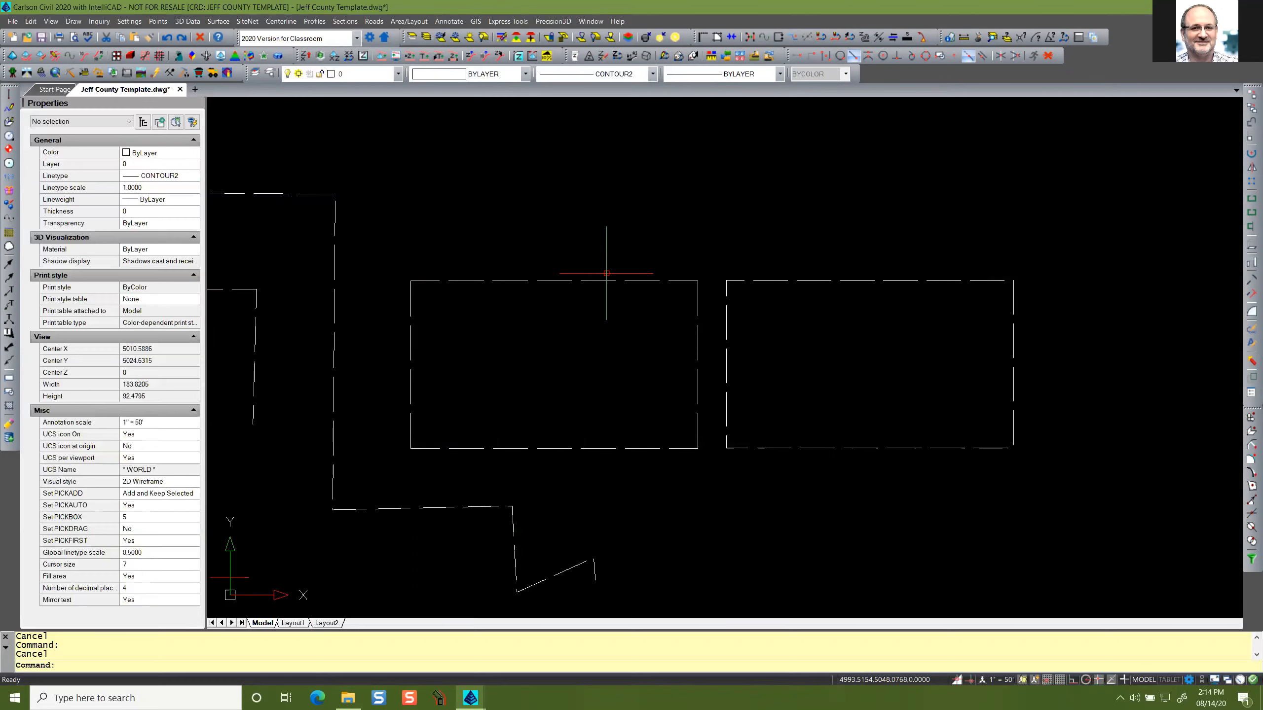
# Check the linetype generation setting of the original western rectangle and clear the selection.
pyautogui.click(602, 288)
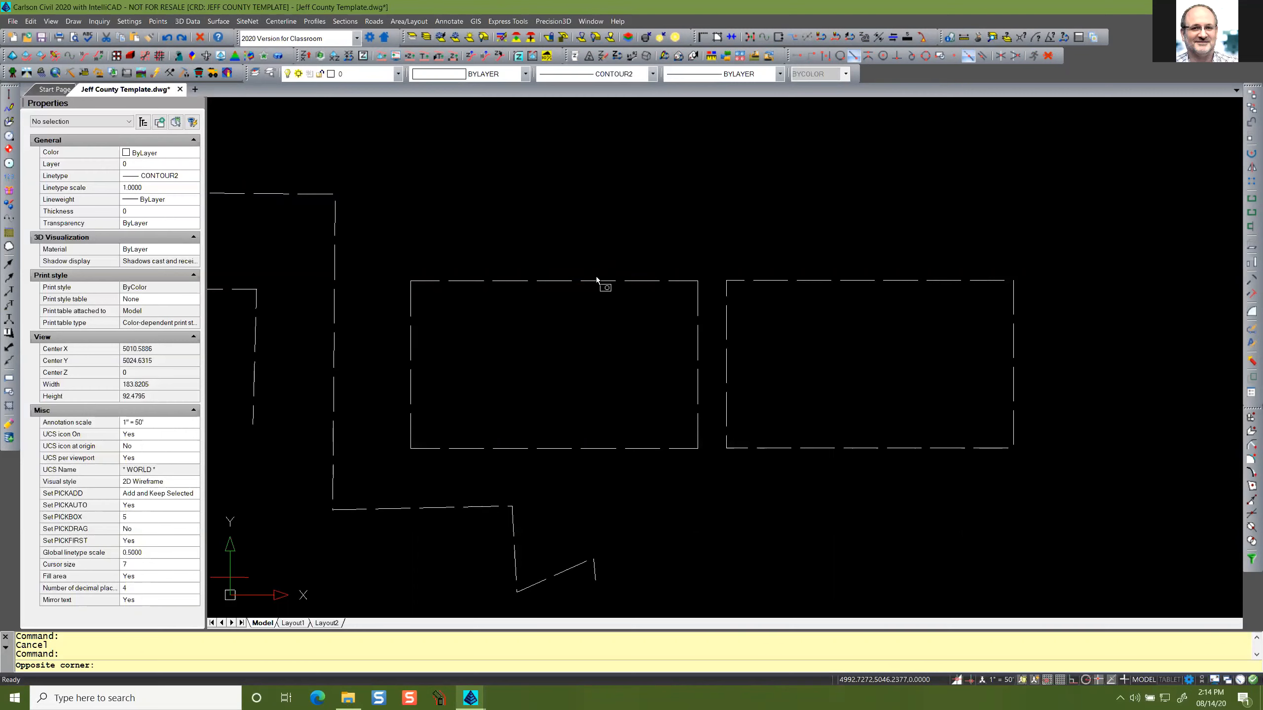
pyautogui.click(569, 247)
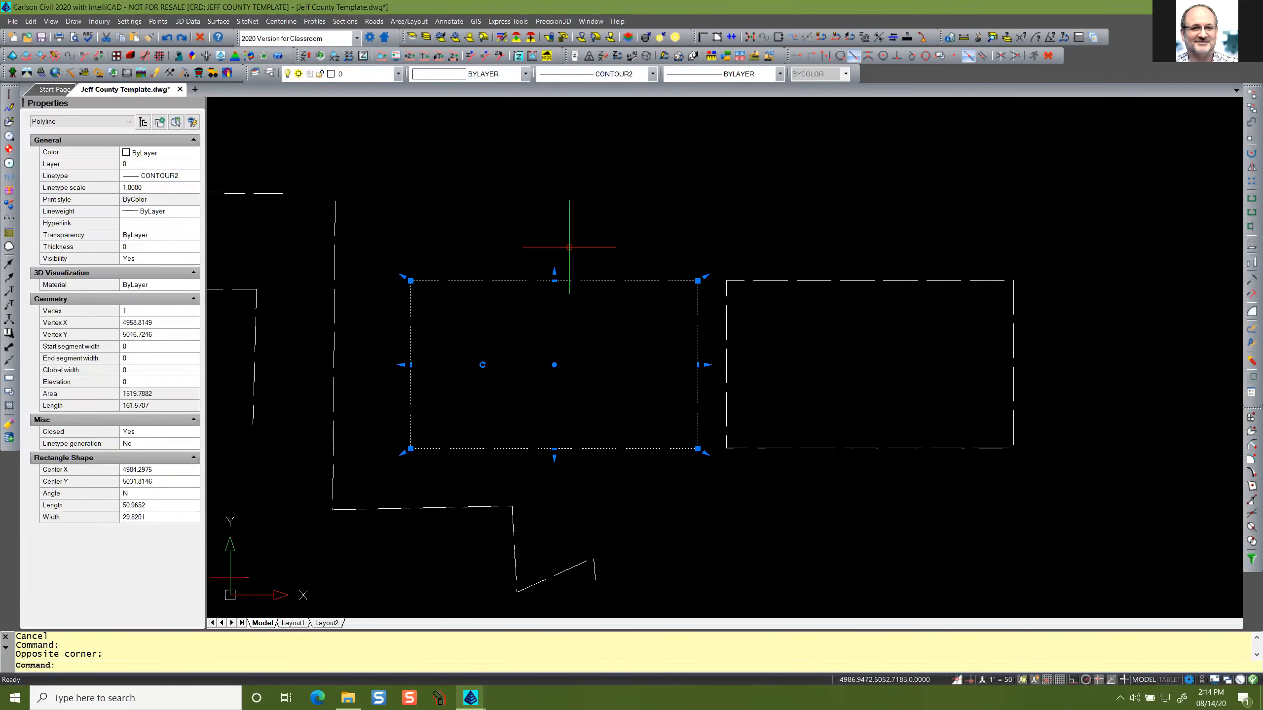
pyautogui.press('Escape')
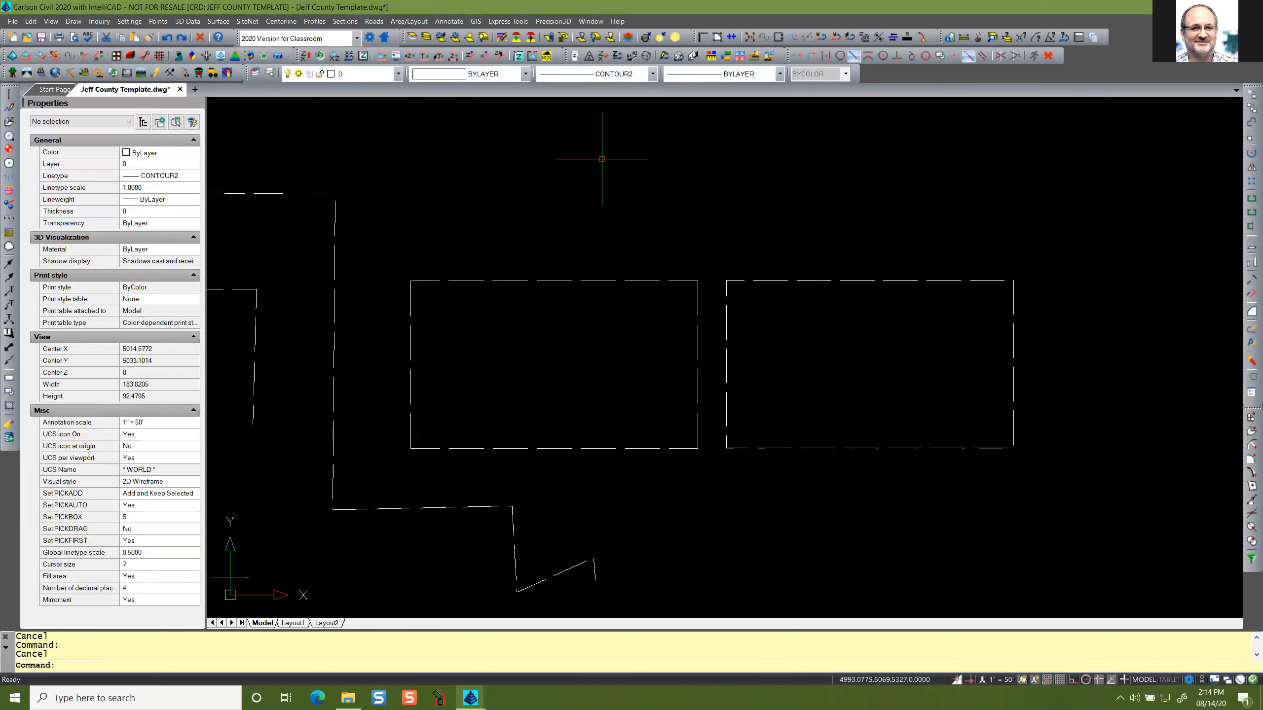
# Set the current linetype for new objects to CONTOUR.
pyautogui.scroll(-5, 771, 338)
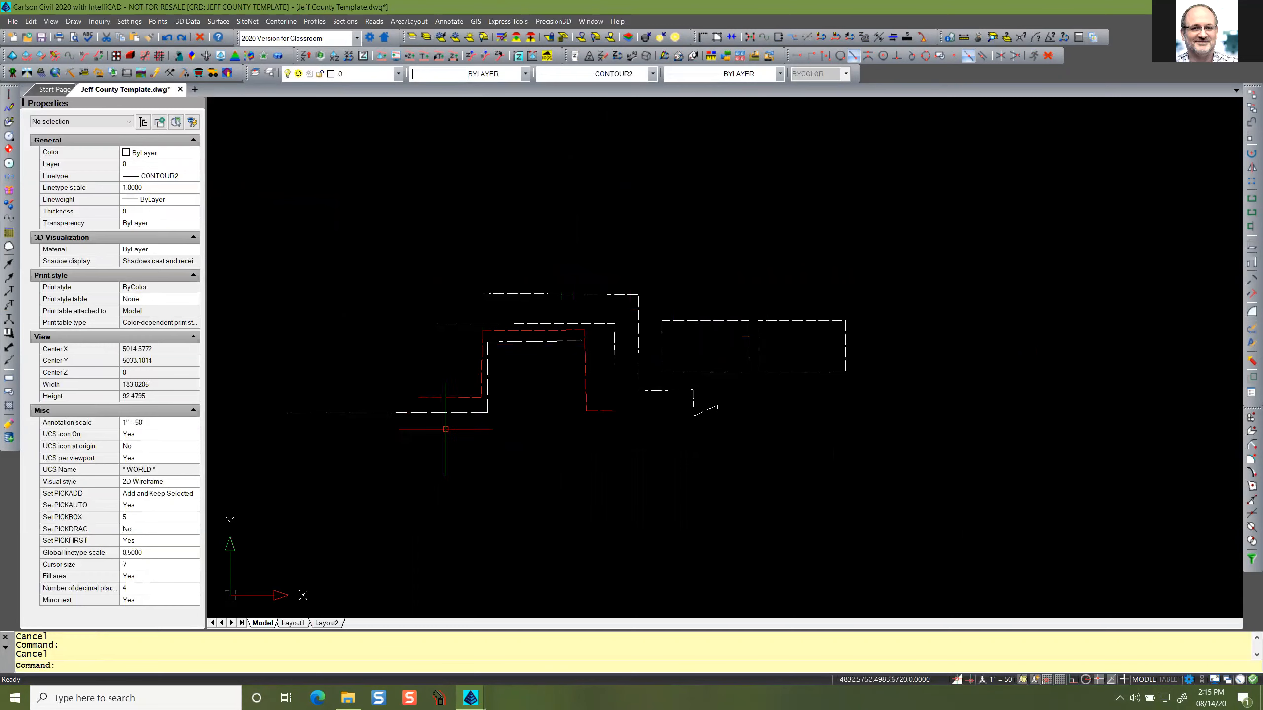
pyautogui.scroll(-4, 519, 368)
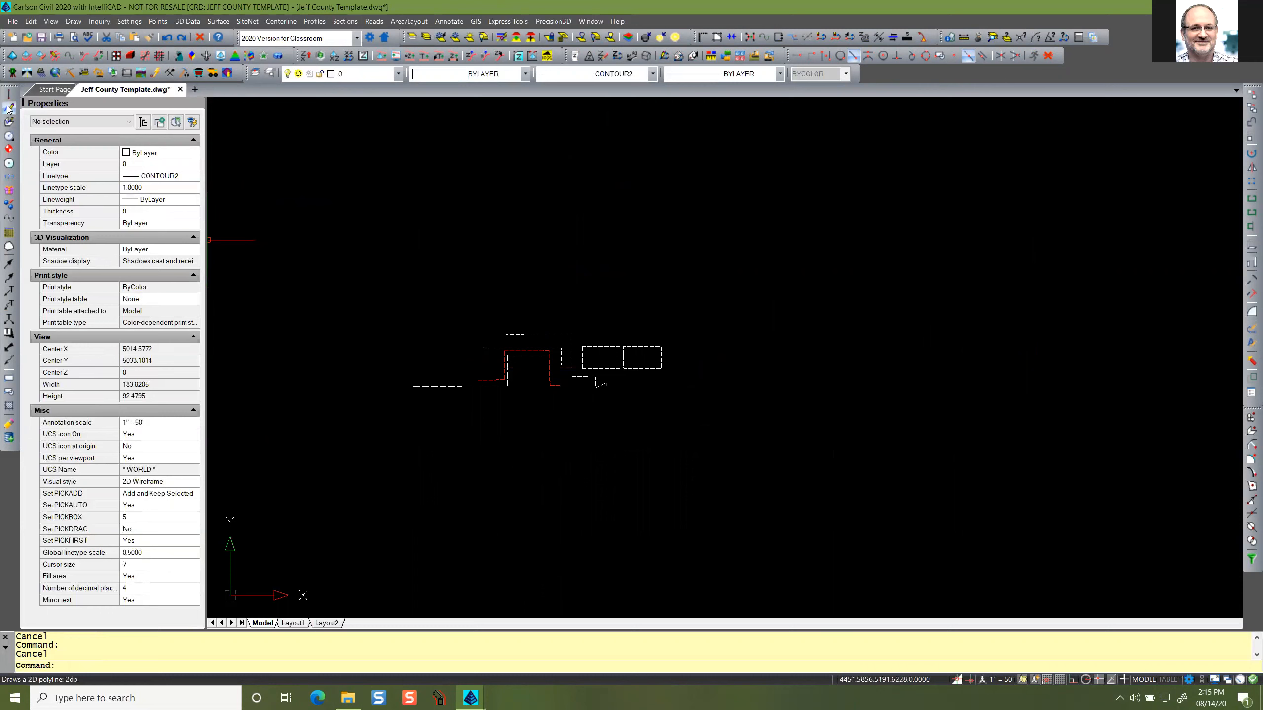
pyautogui.click(178, 177)
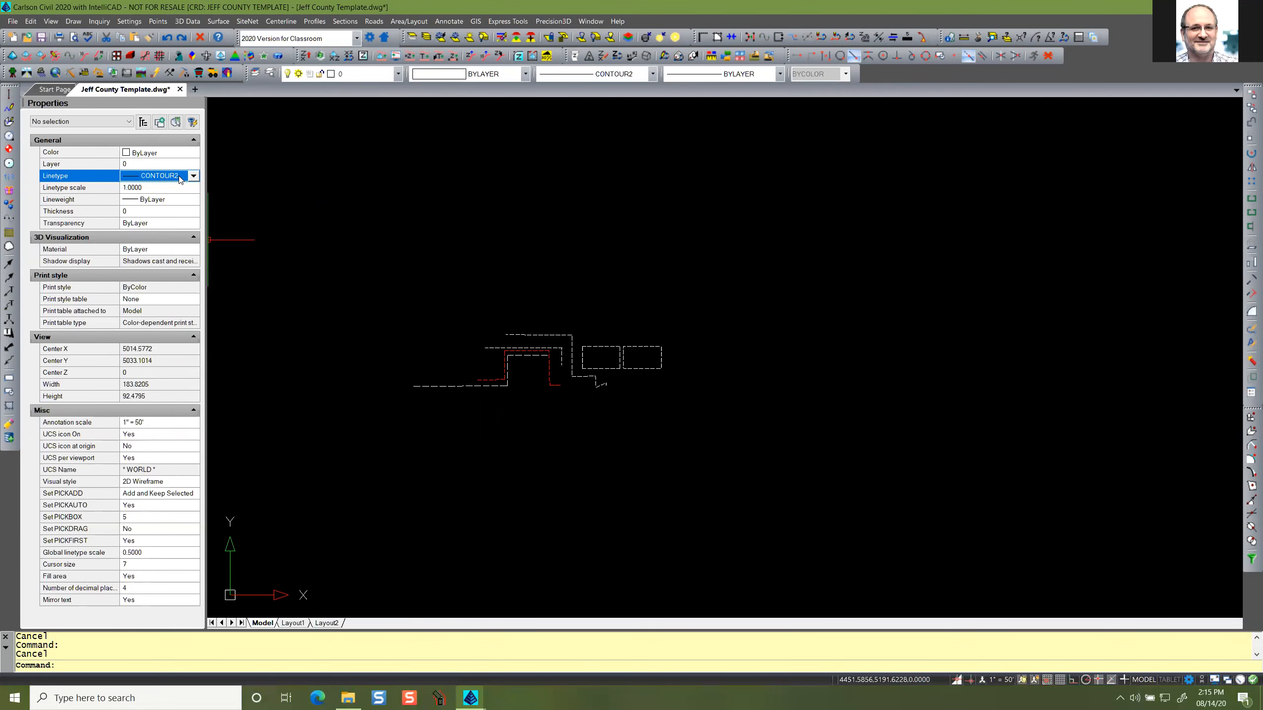
pyautogui.click(177, 178)
pyautogui.scroll(1, 175, 193)
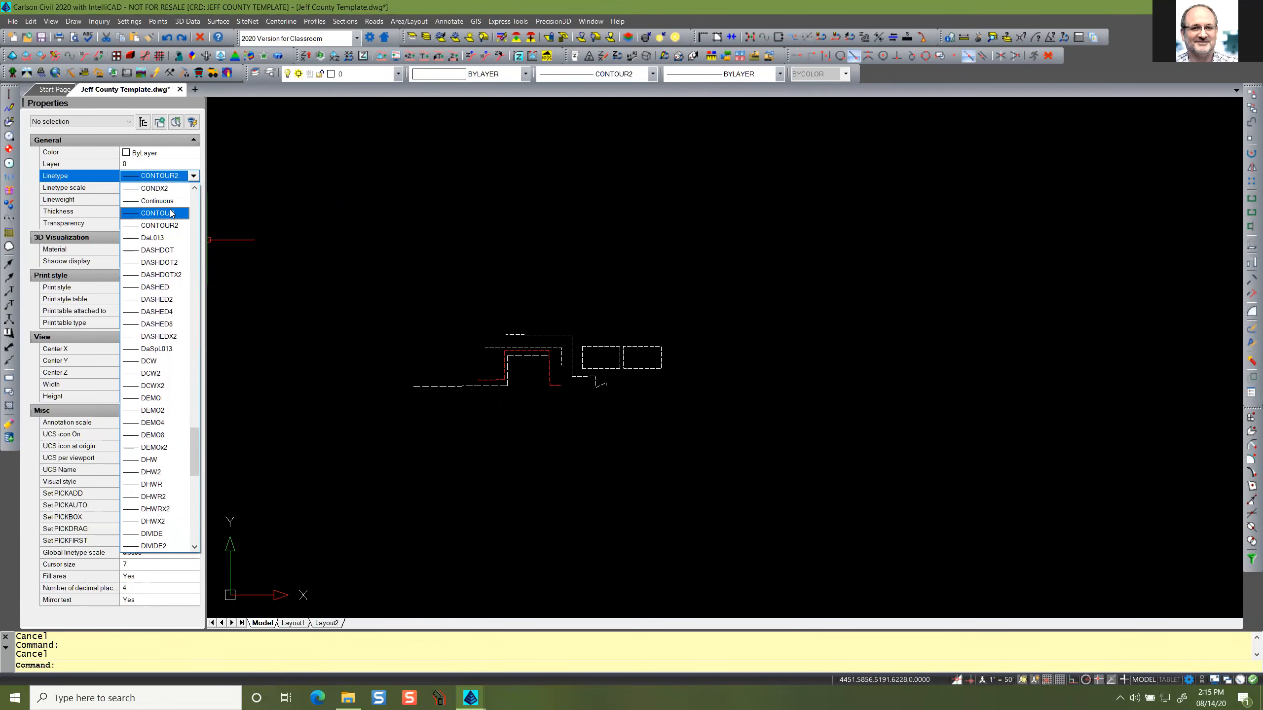
pyautogui.click(159, 189)
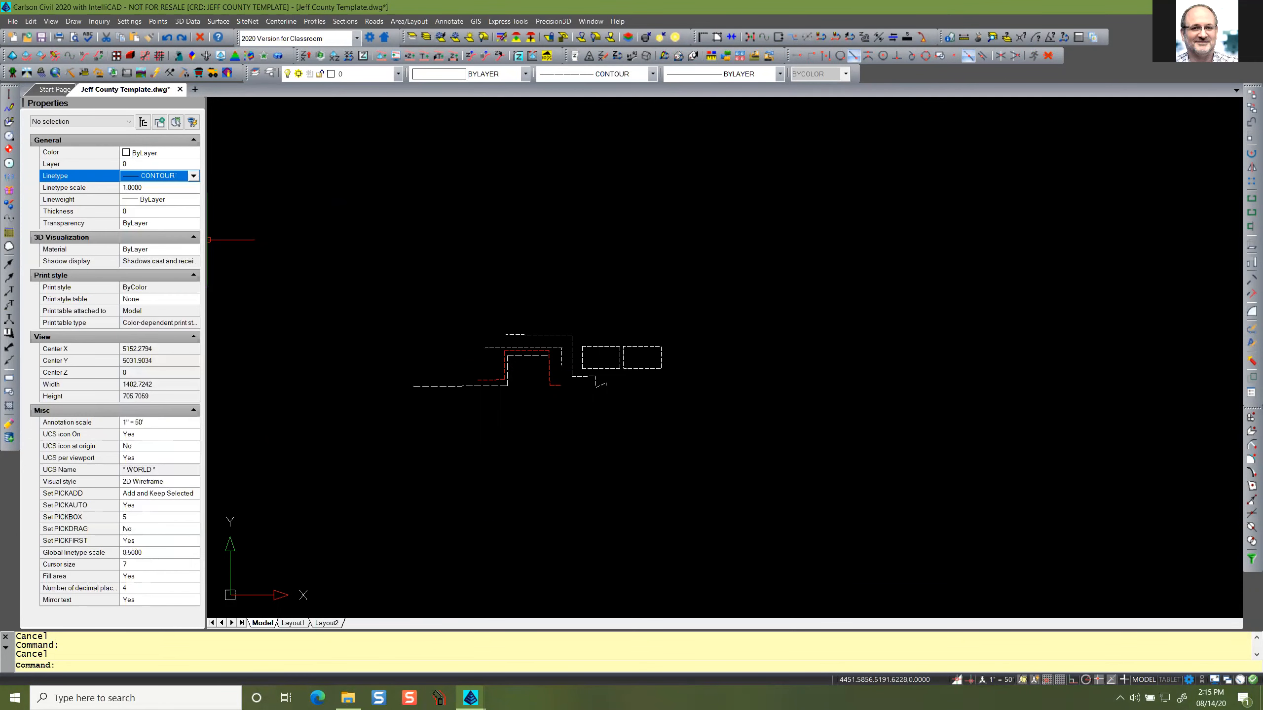
pyautogui.click(268, 203)
pyautogui.write('pline')
pyautogui.press('Return')
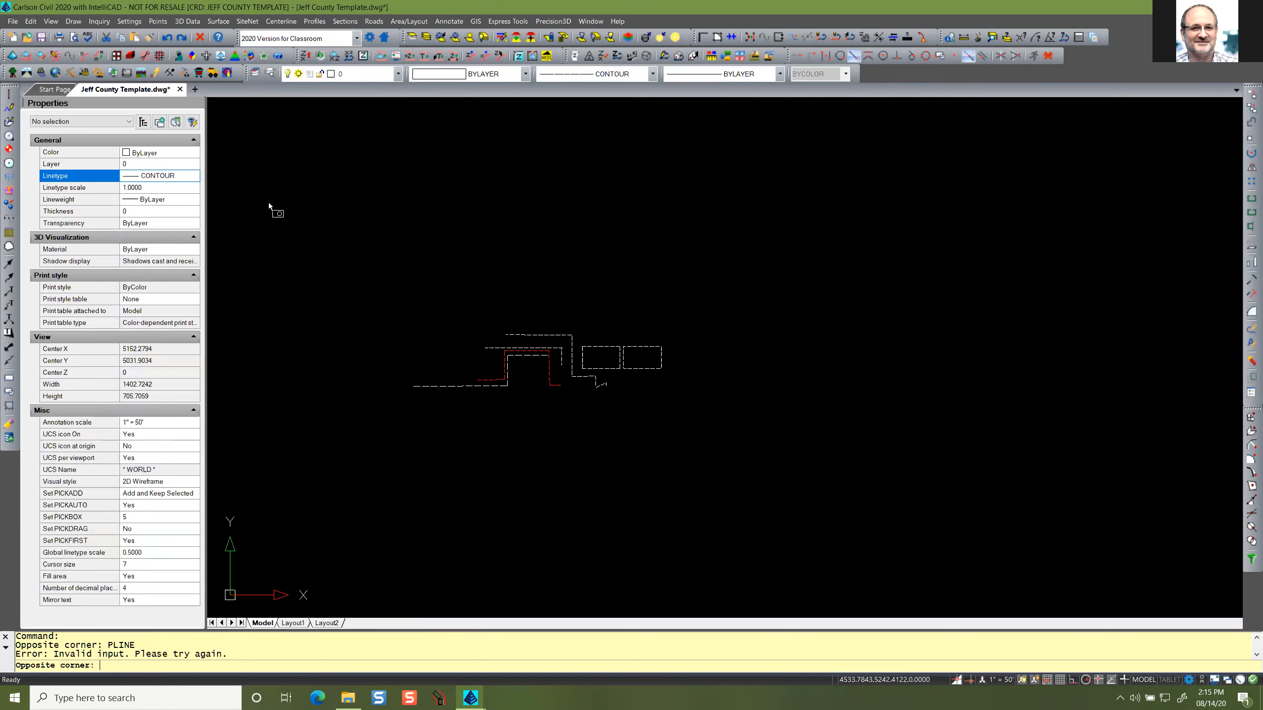
pyautogui.click(430, 287)
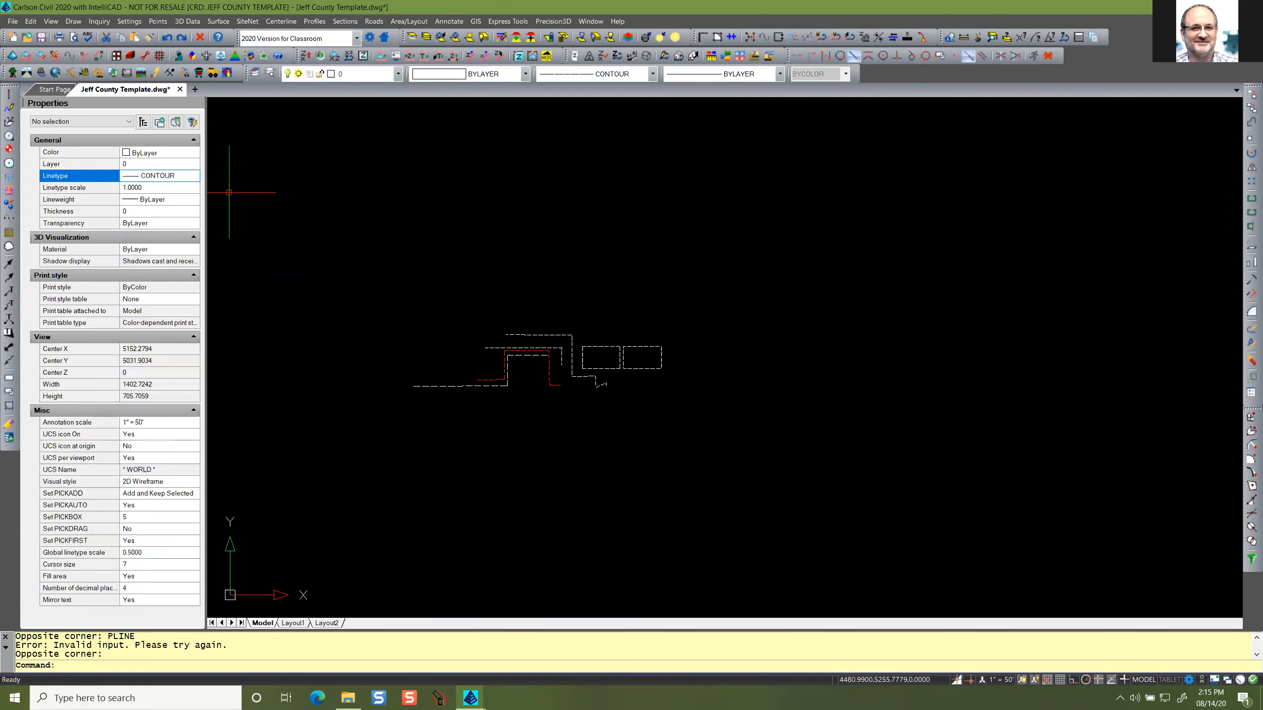
# Draw an irregular contour-like polyline about 320 units long, with many short segments and sharp bends, northwest of the existing linework.
pyautogui.write('pline')
pyautogui.press('Return')
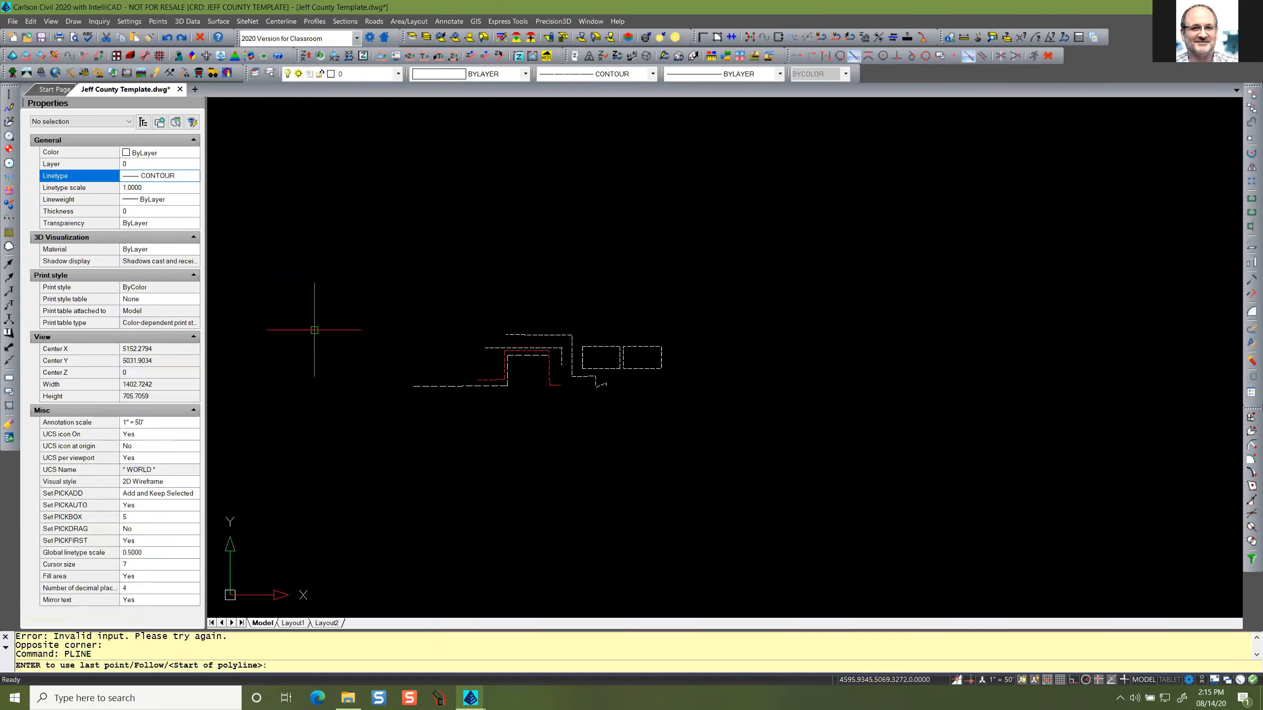
pyautogui.scroll(1, 394, 355)
pyautogui.click(395, 355)
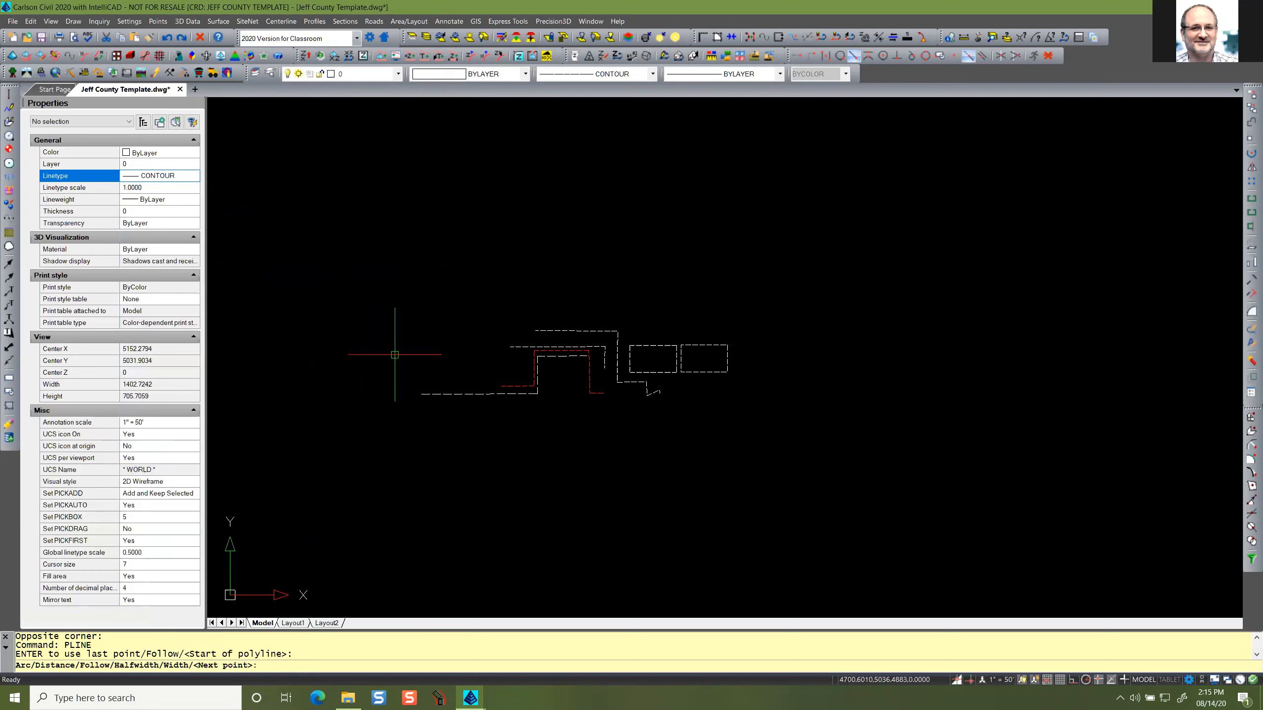
pyautogui.click(441, 295)
pyautogui.click(474, 272)
pyautogui.click(487, 267)
pyautogui.click(501, 273)
pyautogui.click(501, 288)
pyautogui.click(503, 295)
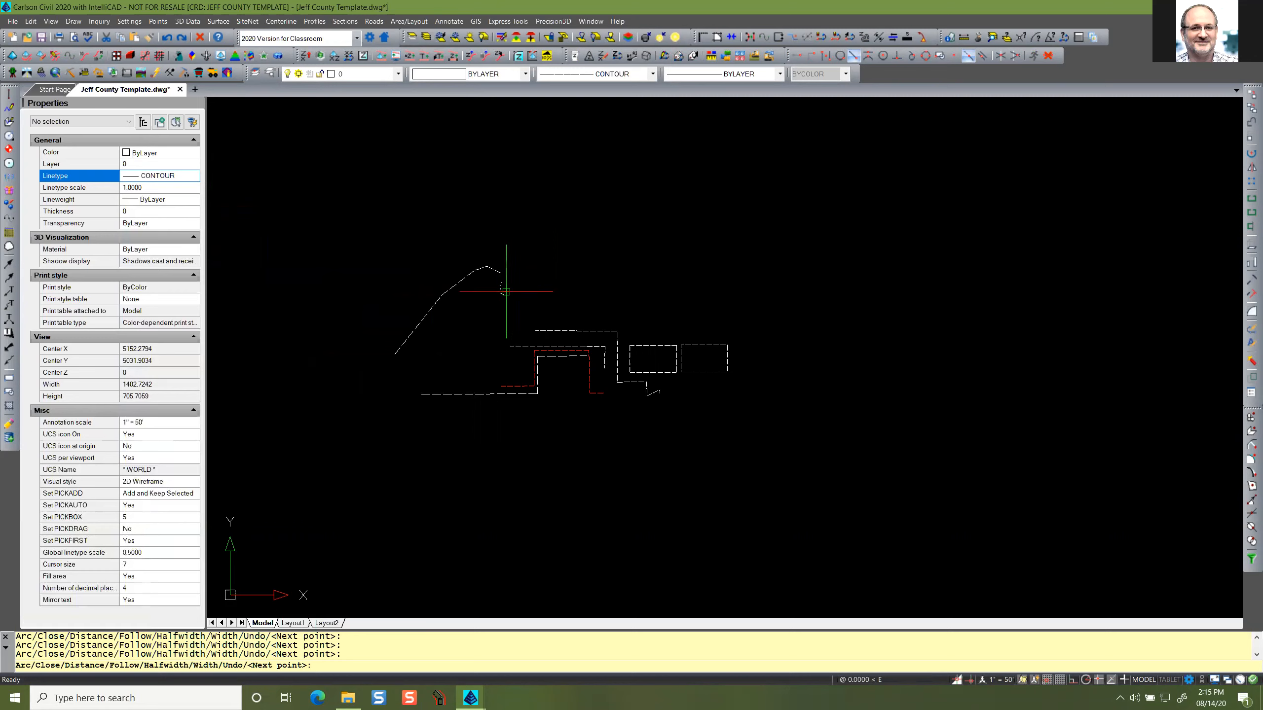
pyautogui.click(519, 268)
pyautogui.click(523, 274)
pyautogui.click(524, 281)
pyautogui.click(530, 285)
pyautogui.click(546, 291)
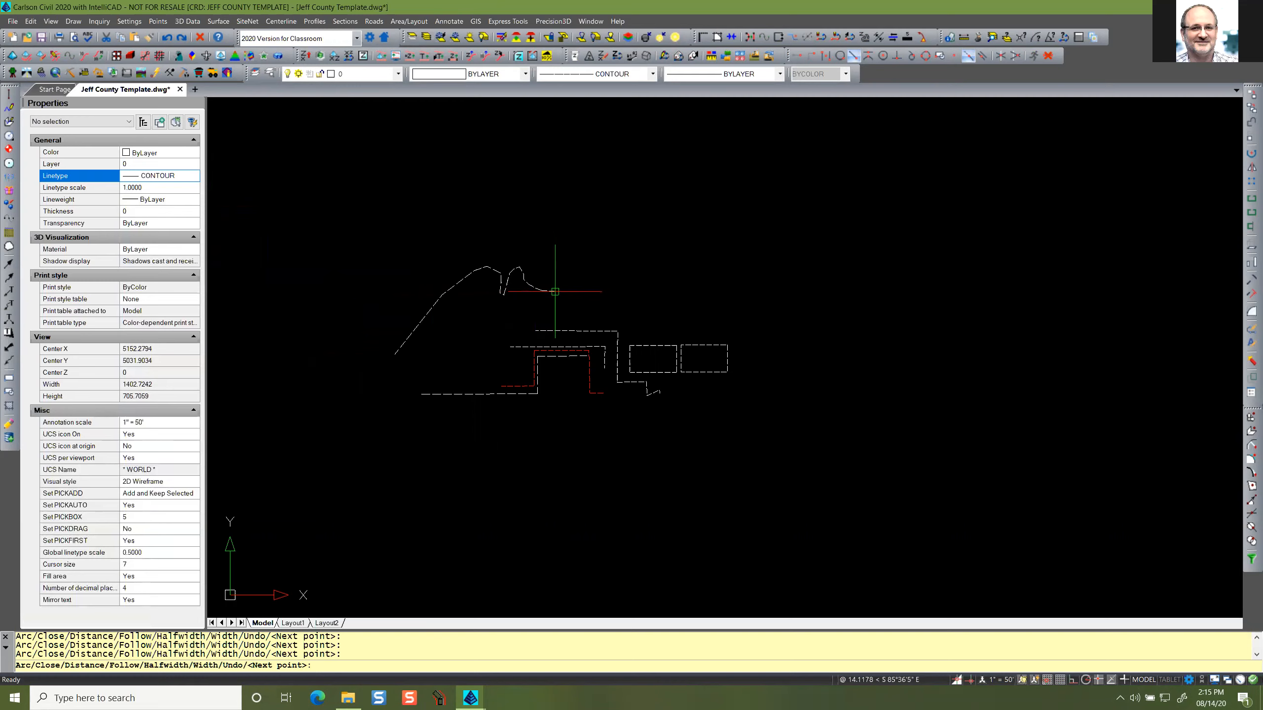
pyautogui.click(550, 283)
pyautogui.click(546, 276)
pyautogui.click(547, 264)
pyautogui.click(549, 256)
pyautogui.press('Return')
# Set the PLINEGEN system variable to off.
pyautogui.scroll(4, 554, 299)
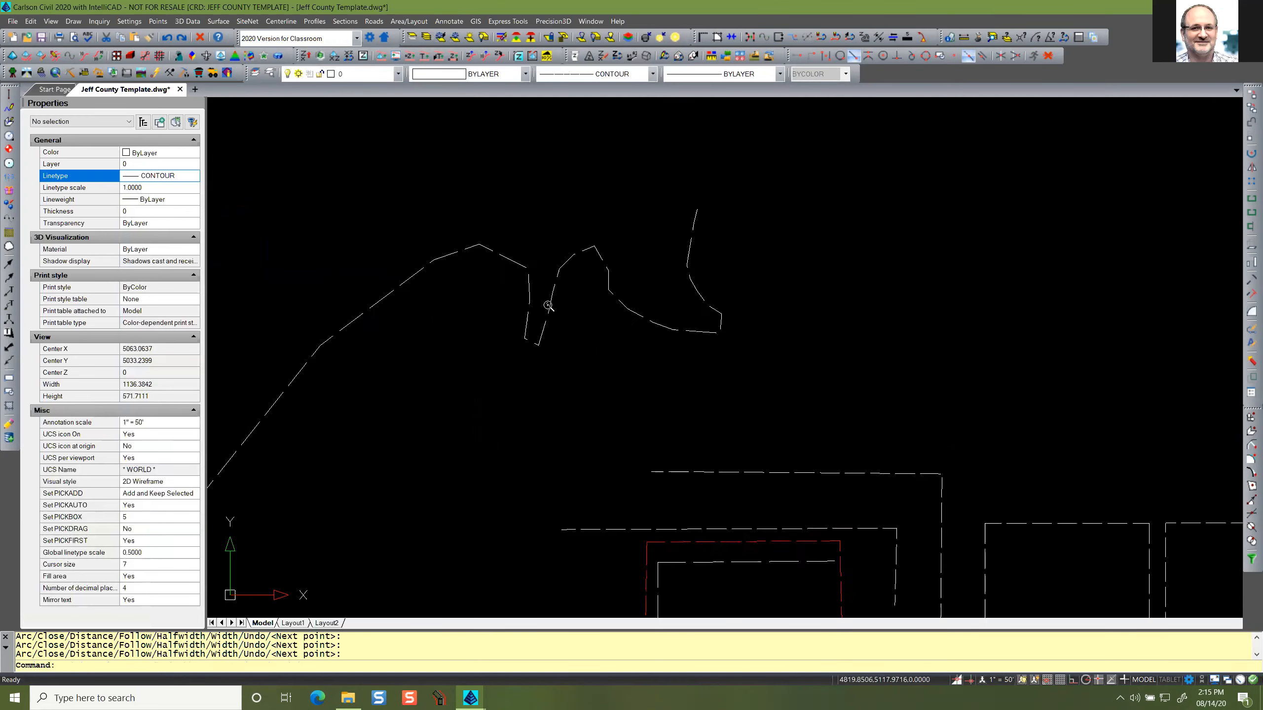
pyautogui.scroll(-2, 553, 326)
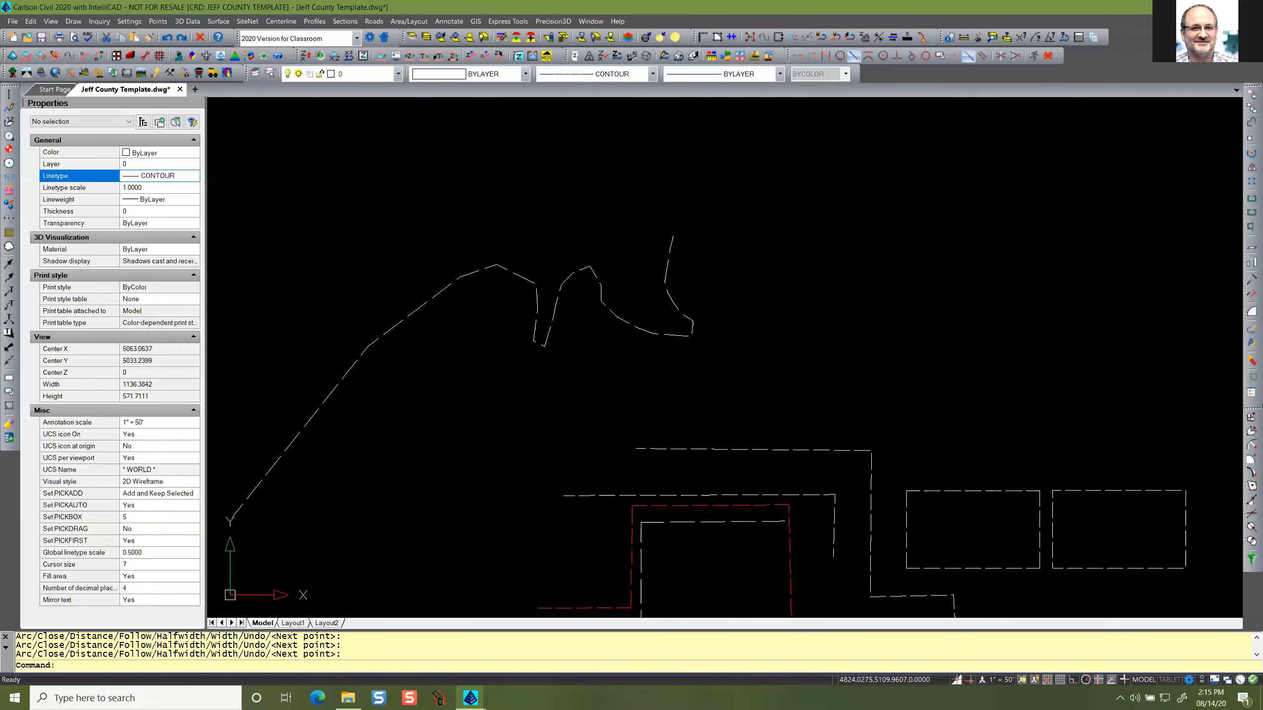
pyautogui.write('PLINEGEN')
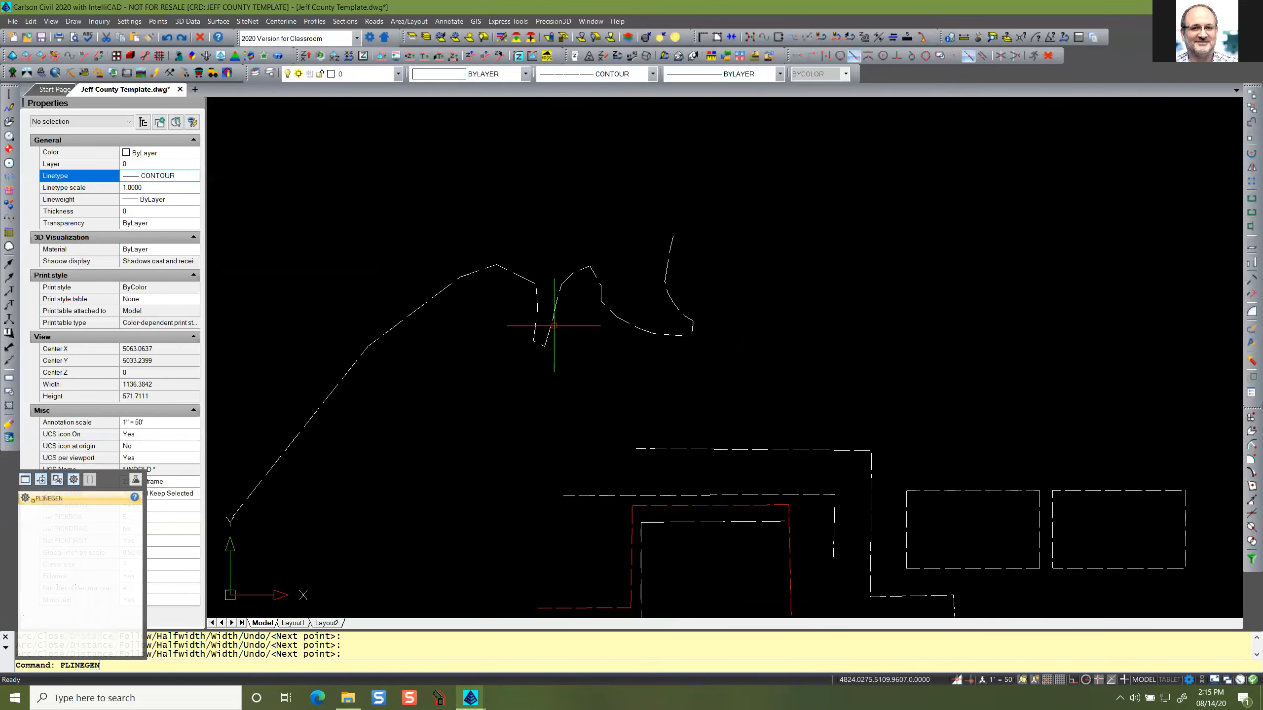
pyautogui.press('Return')
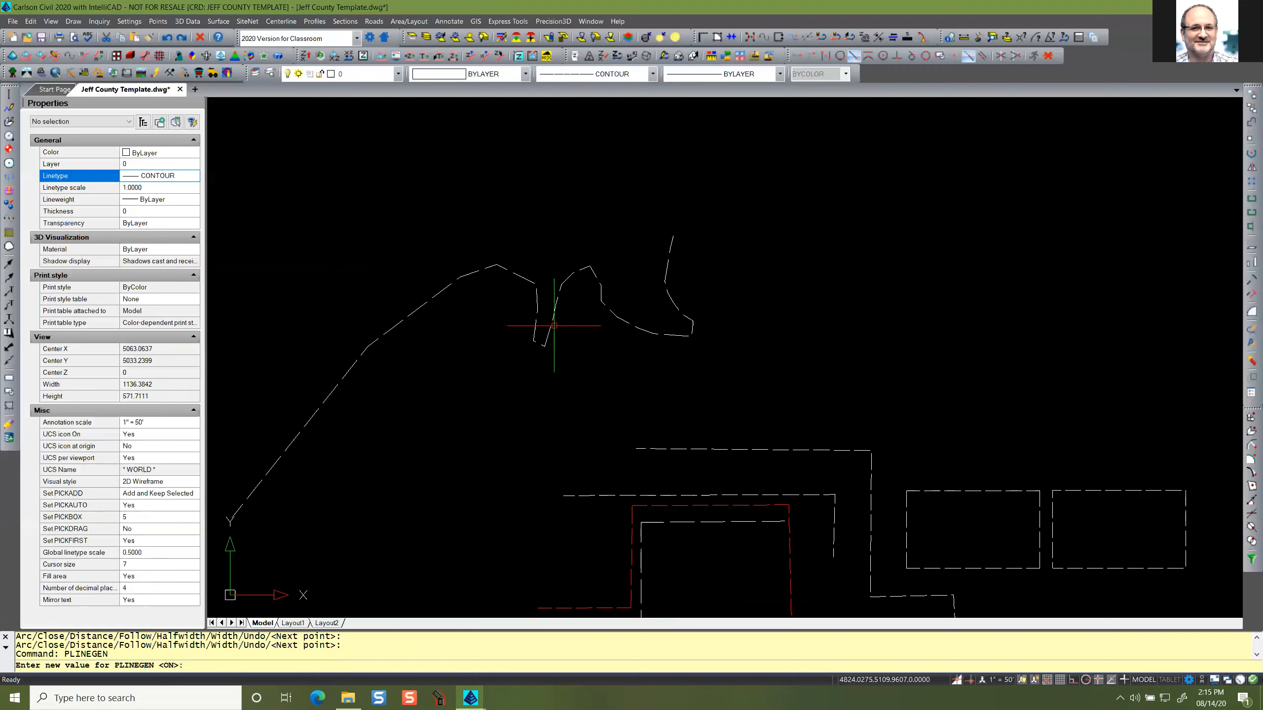
pyautogui.write('off')
pyautogui.press('Return')
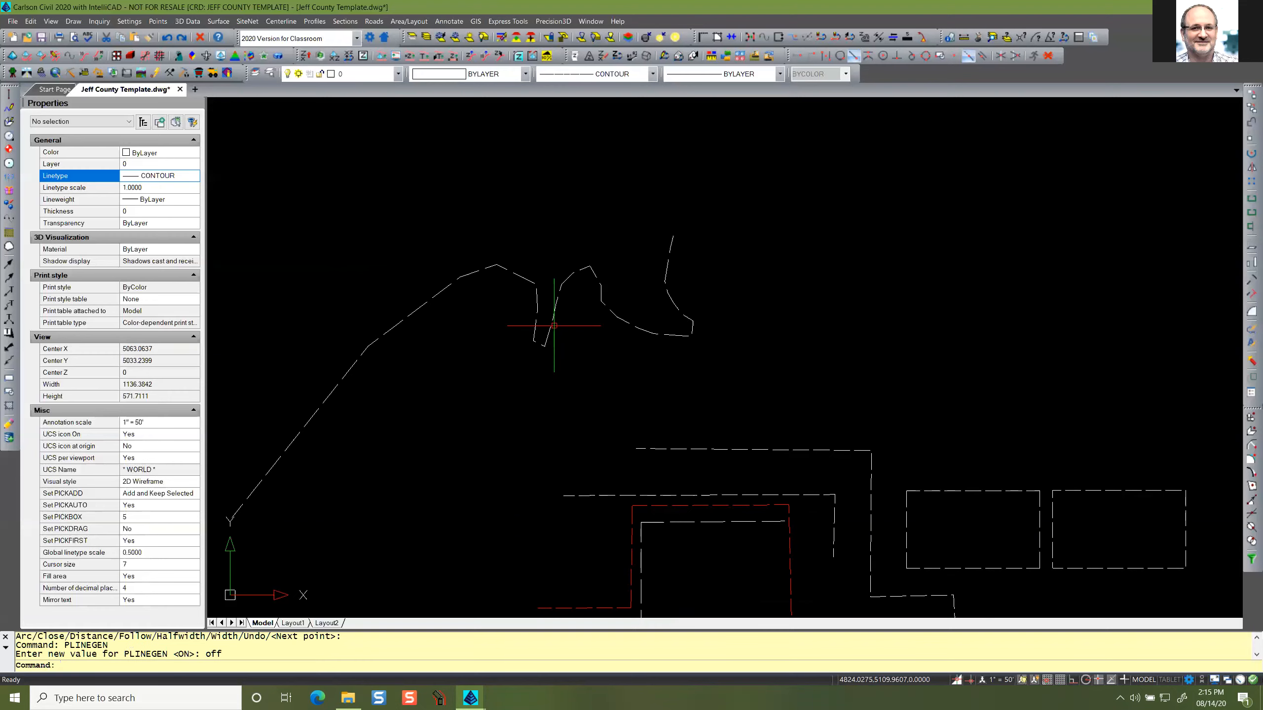
# Set the new contour-like polyline's linetype generation to No and clear the selection.
pyautogui.click(554, 329)
pyautogui.click(545, 344)
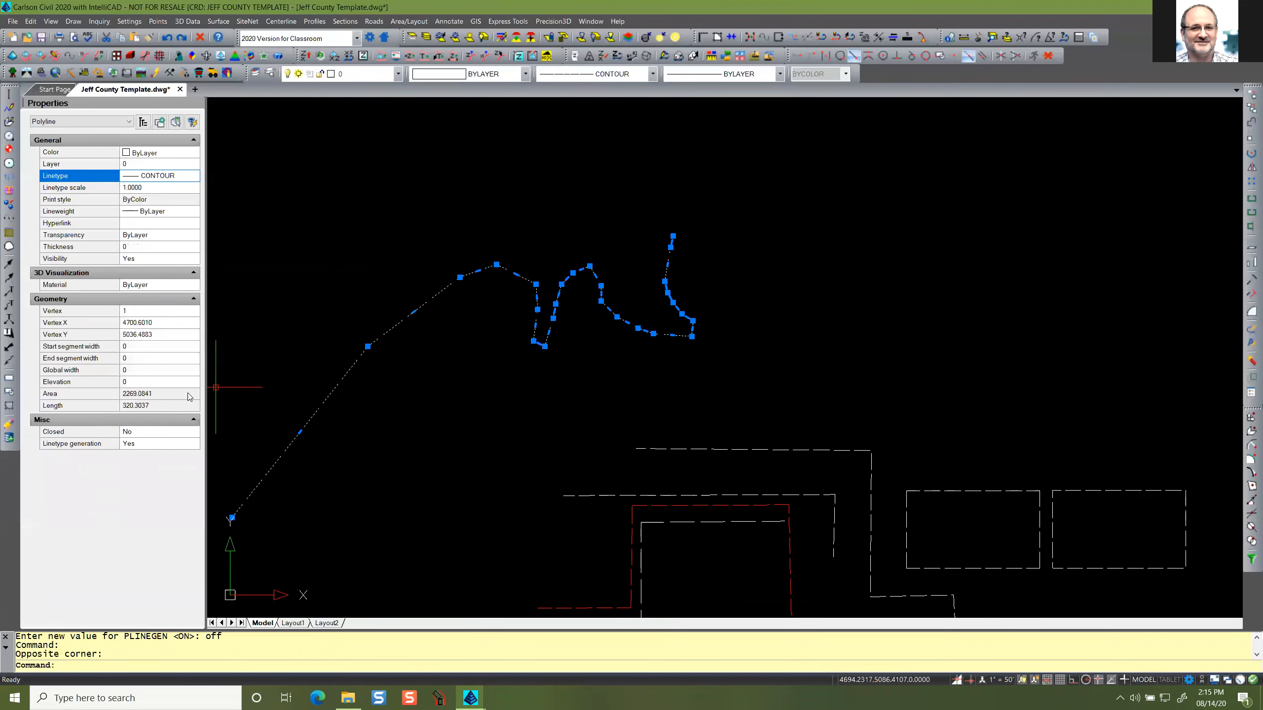
pyautogui.click(132, 441)
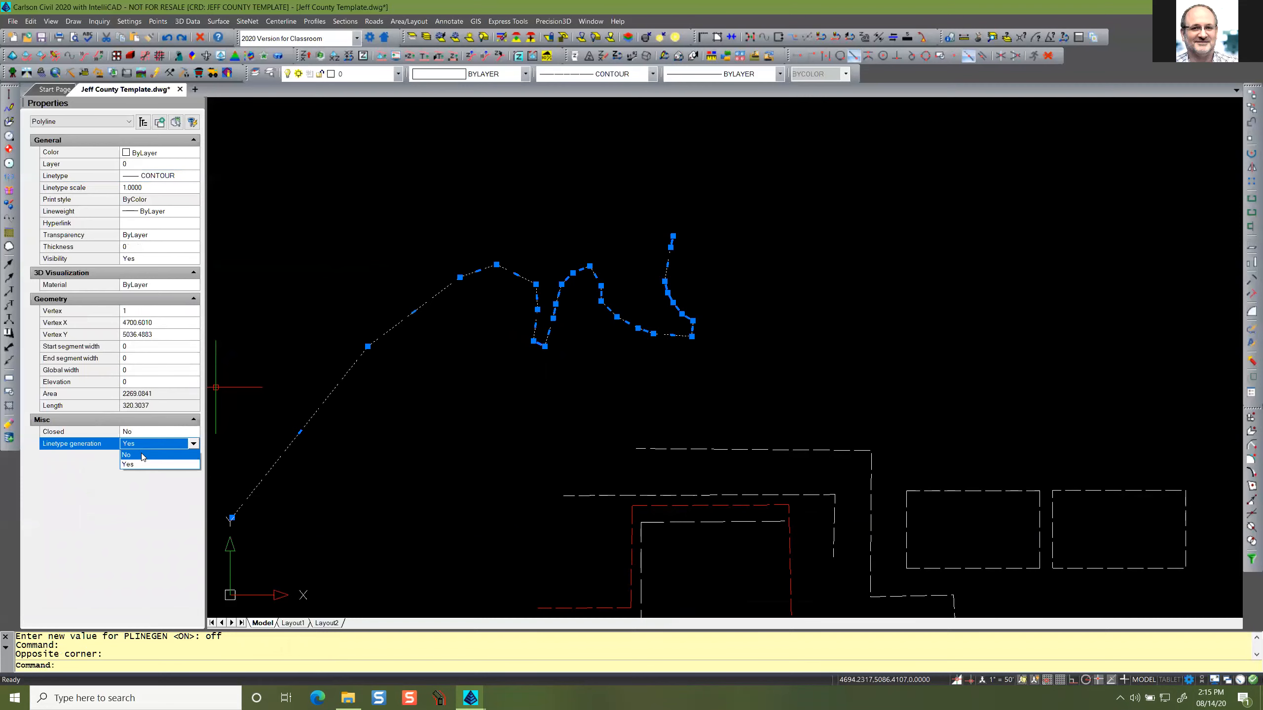
pyautogui.click(144, 467)
pyautogui.press('Escape')
pyautogui.press('Escape')
# Examine how the dashes and gaps fall between the contour-like polyline's vertices, comparing its long segments with its short ones.
pyautogui.scroll(-3, 544, 281)
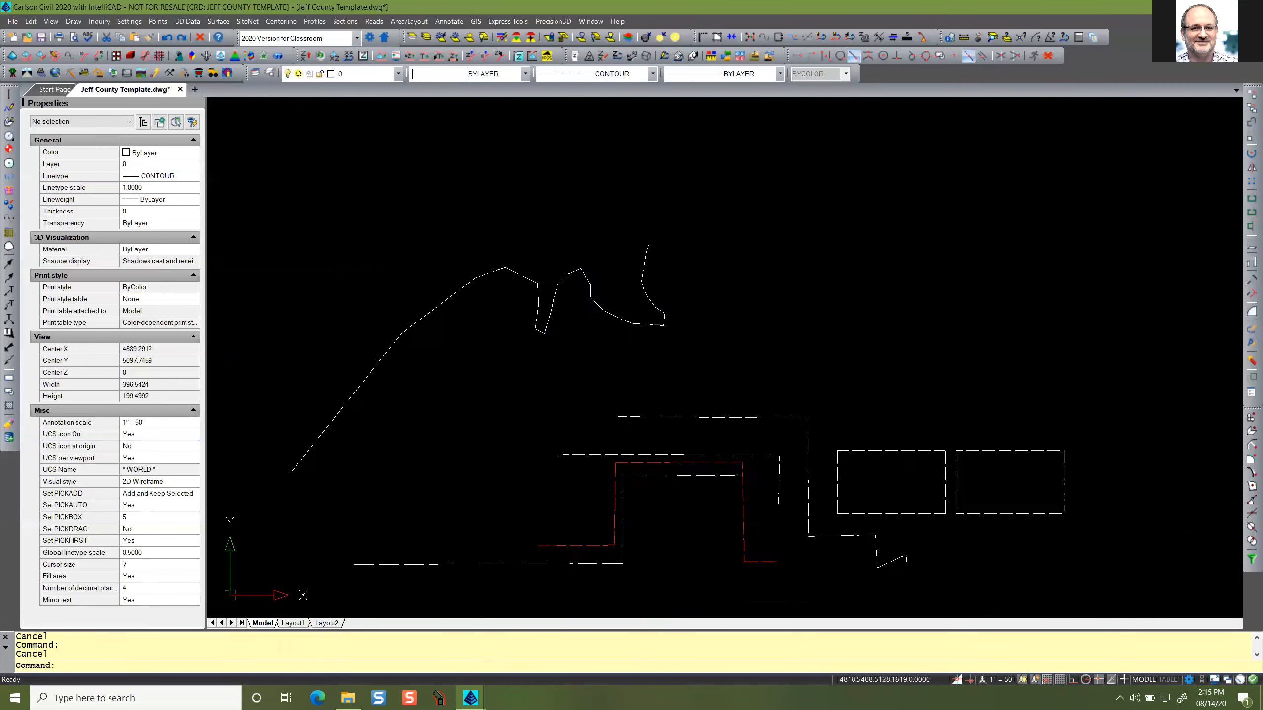
pyautogui.scroll(3, 578, 295)
pyautogui.scroll(2, 705, 283)
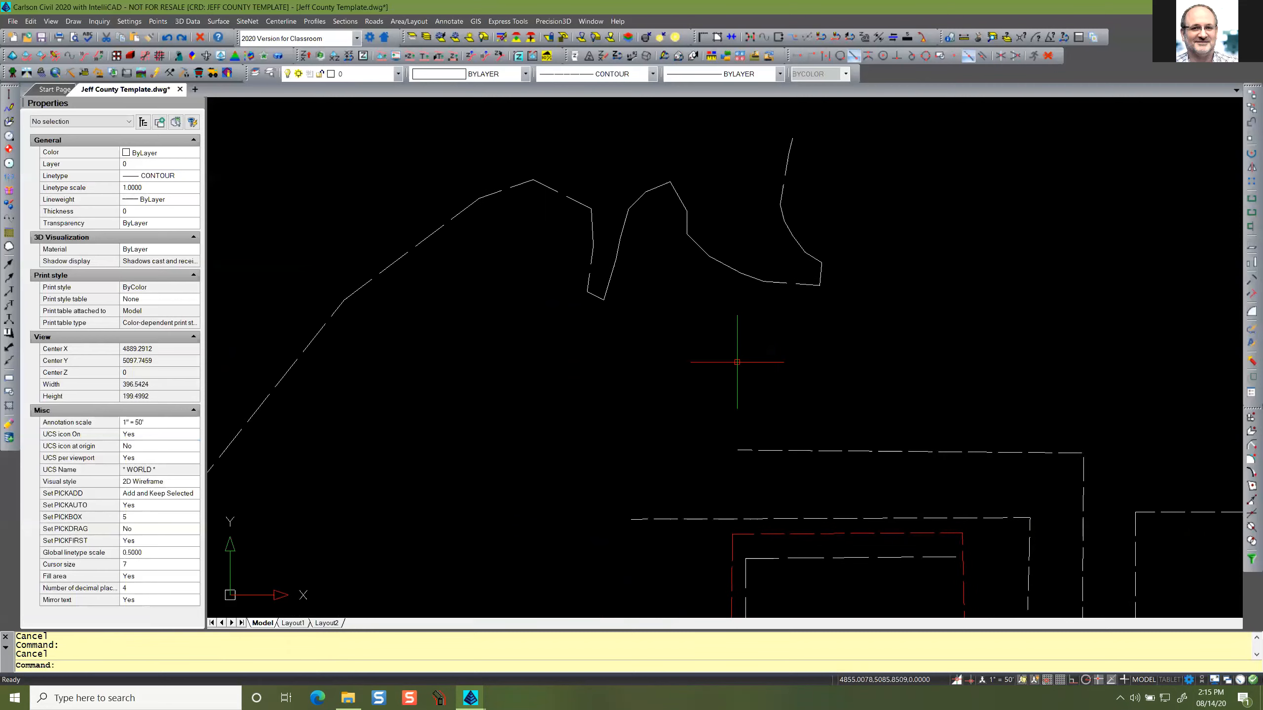
pyautogui.moveTo(417, 358); pyautogui.dragTo(576, 302, button='middle')
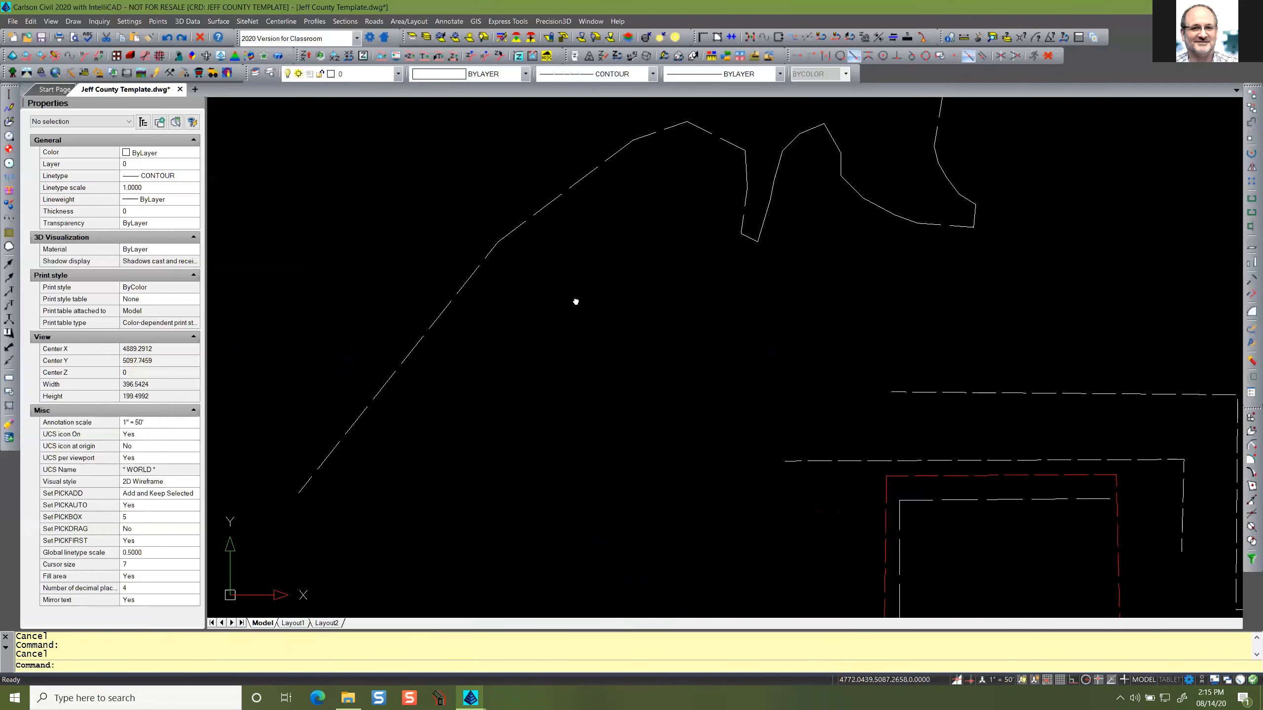
pyautogui.click(330, 454)
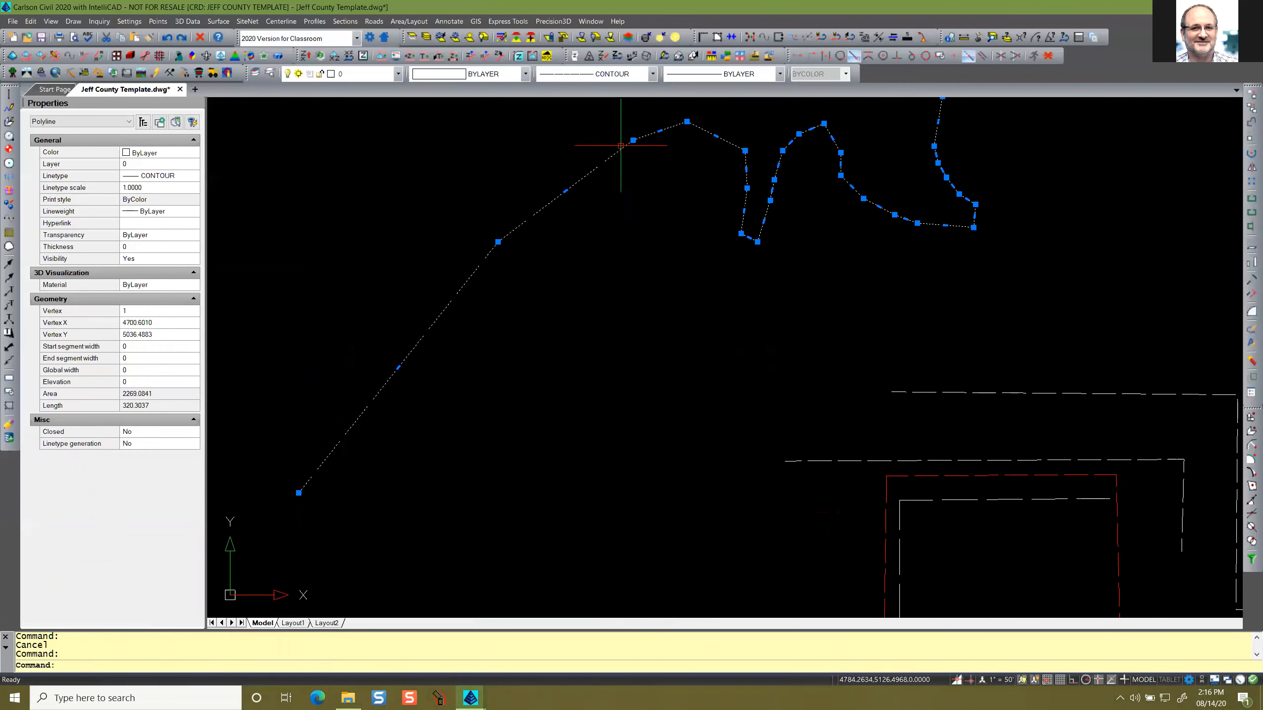
pyautogui.moveTo(556, 277); pyautogui.dragTo(415, 387, button='middle')
pyautogui.scroll(-1, 556, 277)
pyautogui.scroll(2, 469, 253)
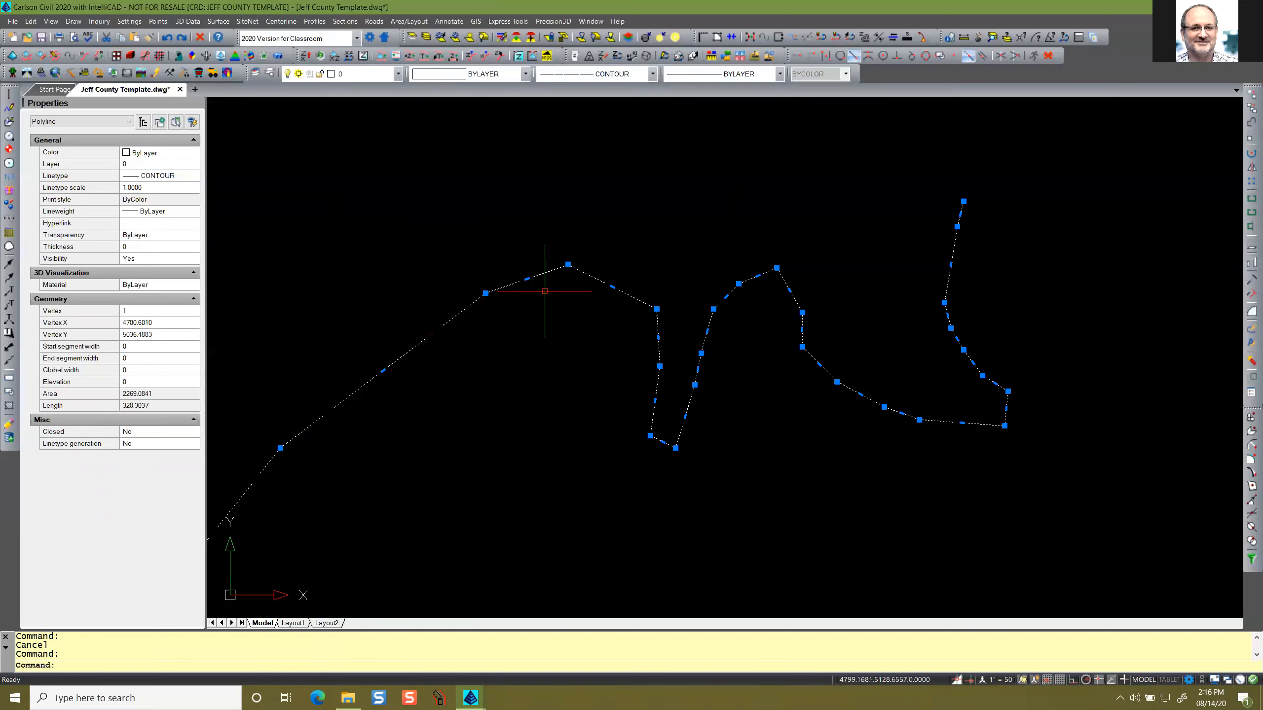
pyautogui.moveTo(657, 309)
pyautogui.press('Escape')
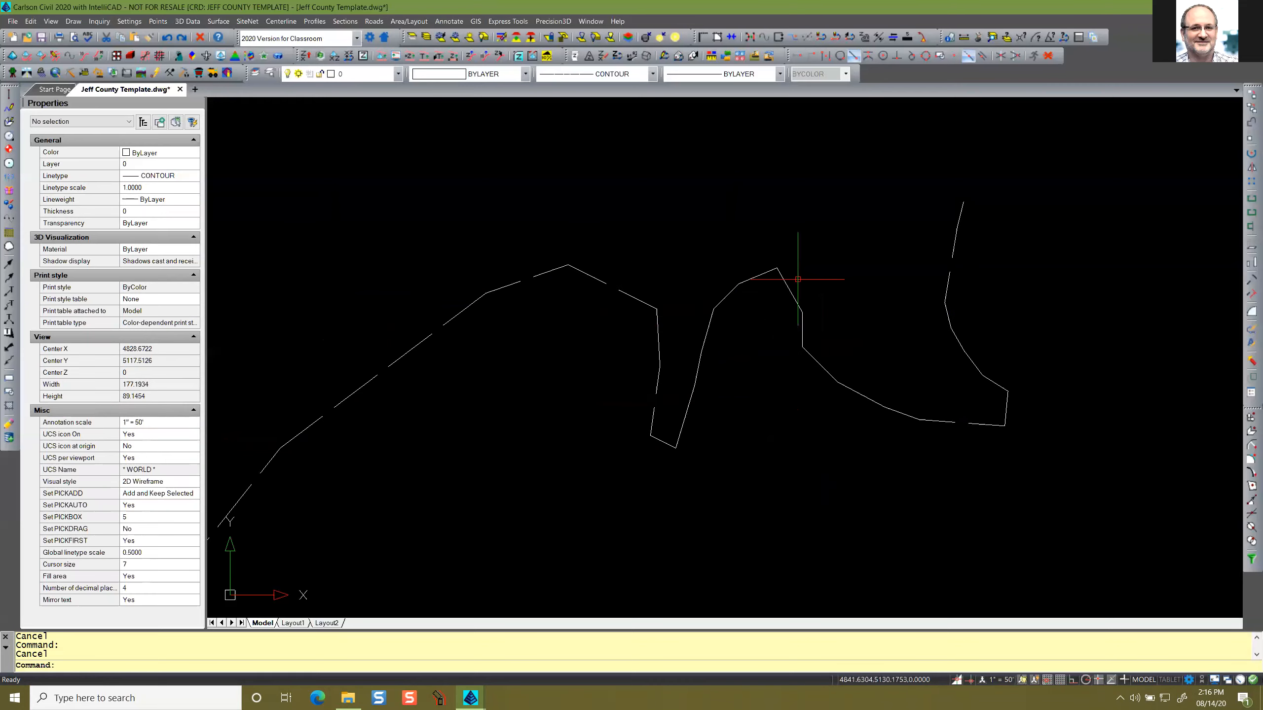
pyautogui.scroll(-2, 820, 389)
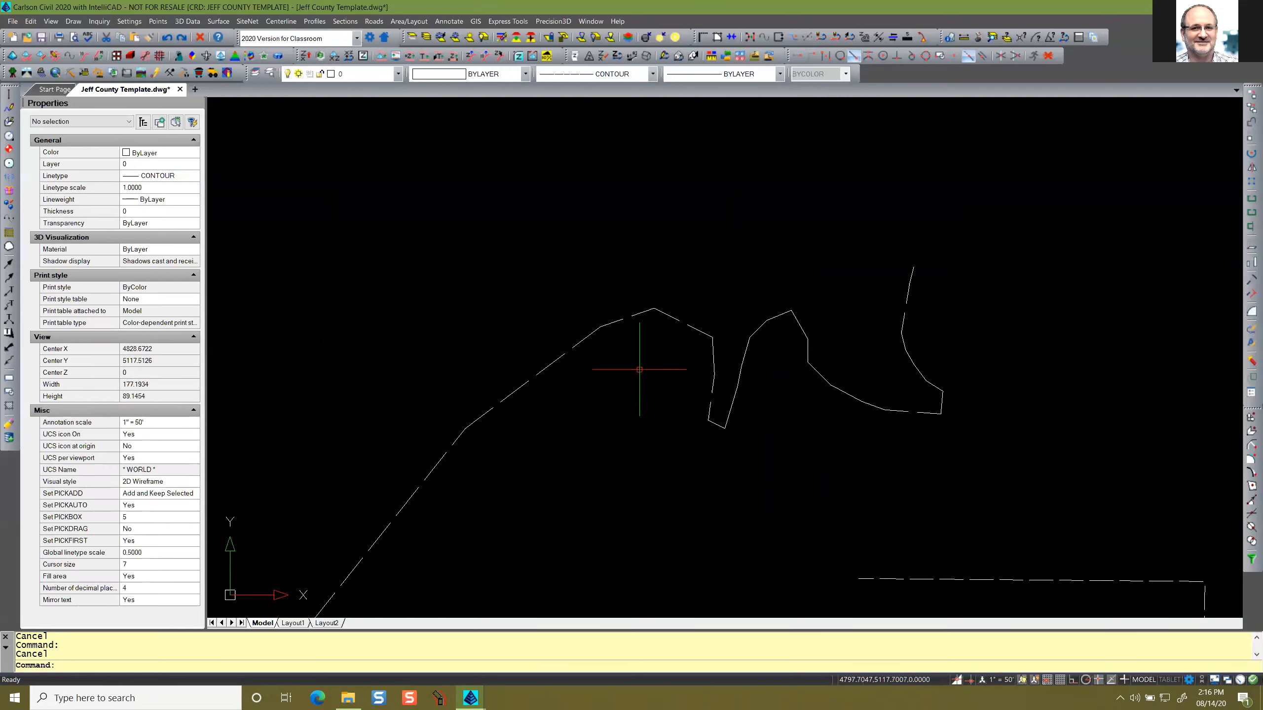
pyautogui.moveTo(643, 352); pyautogui.dragTo(503, 288, button='middle')
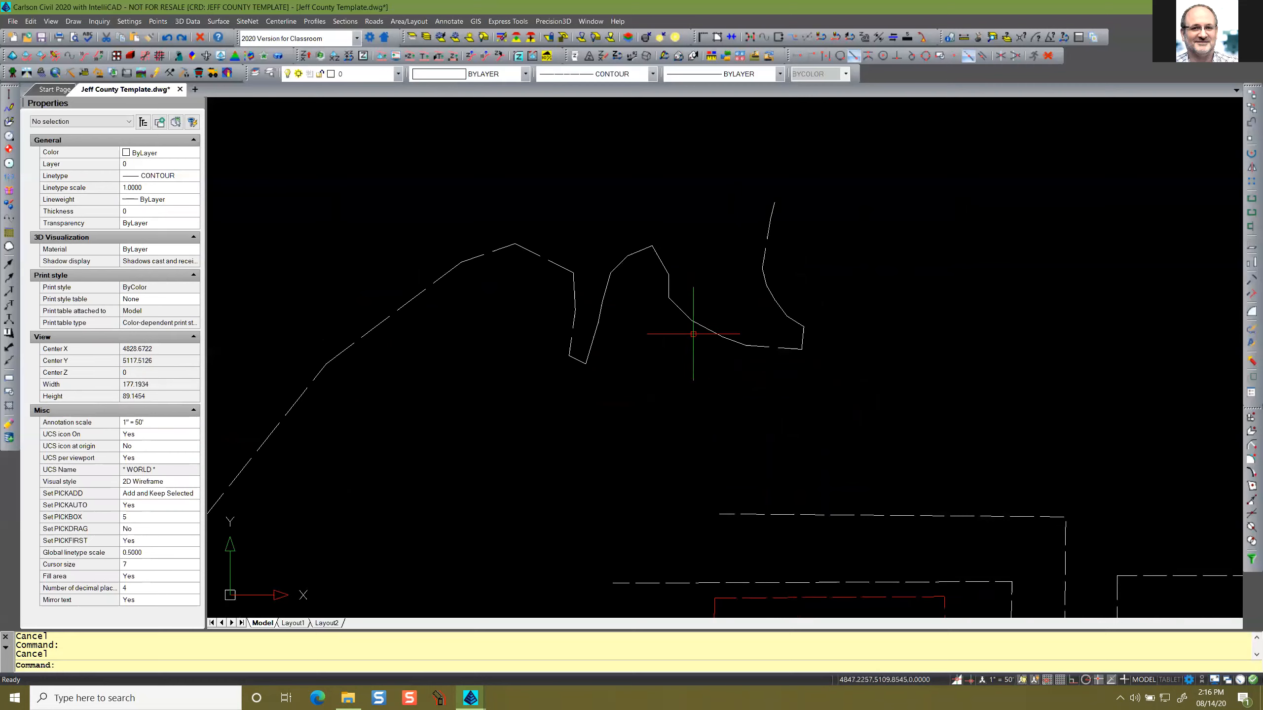
pyautogui.moveTo(648, 387); pyautogui.dragTo(437, 355, button='middle')
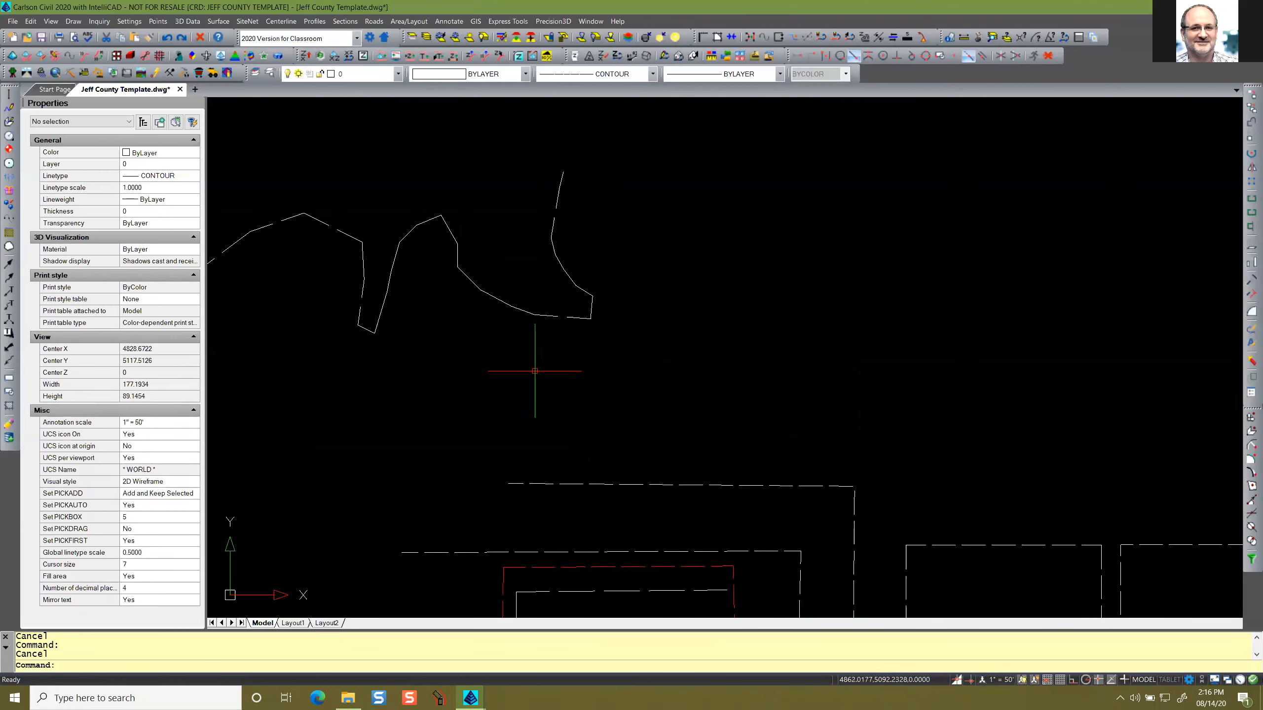
# Inspect the linetype generation property of the contour-like polyline and clear the selection.
pyautogui.moveTo(530, 369); pyautogui.dragTo(654, 380, button='middle')
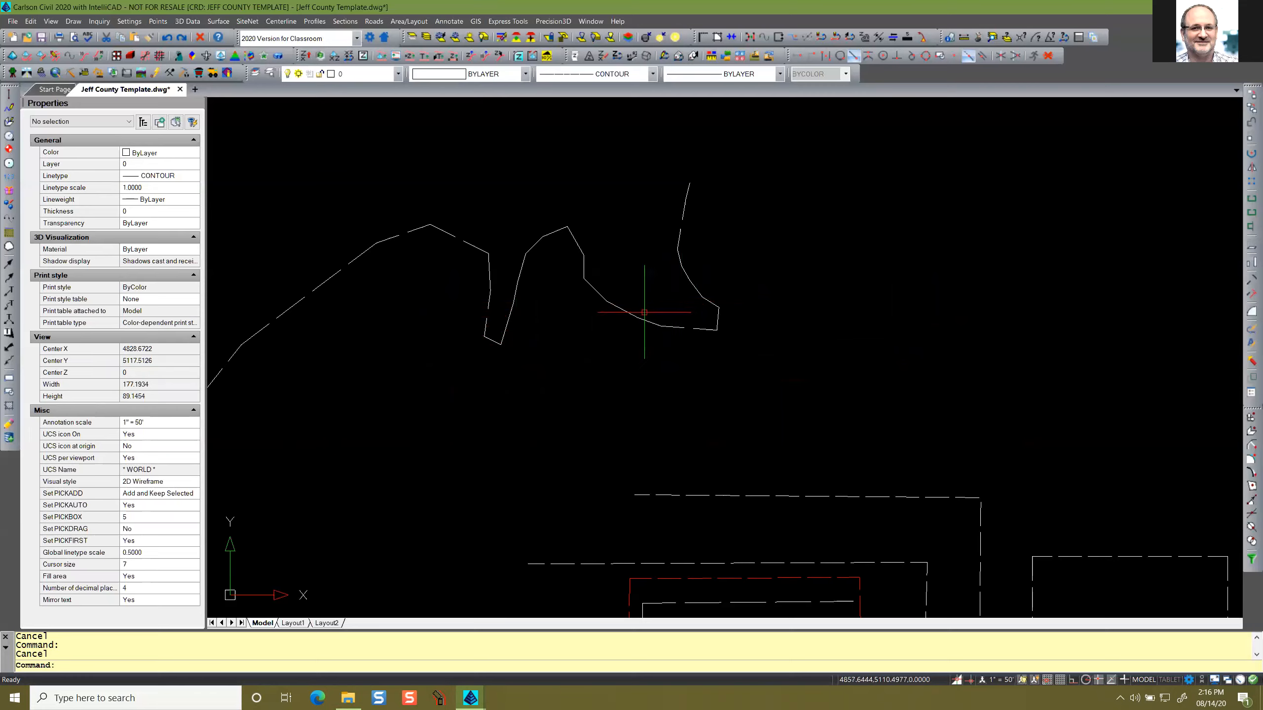
pyautogui.click(637, 317)
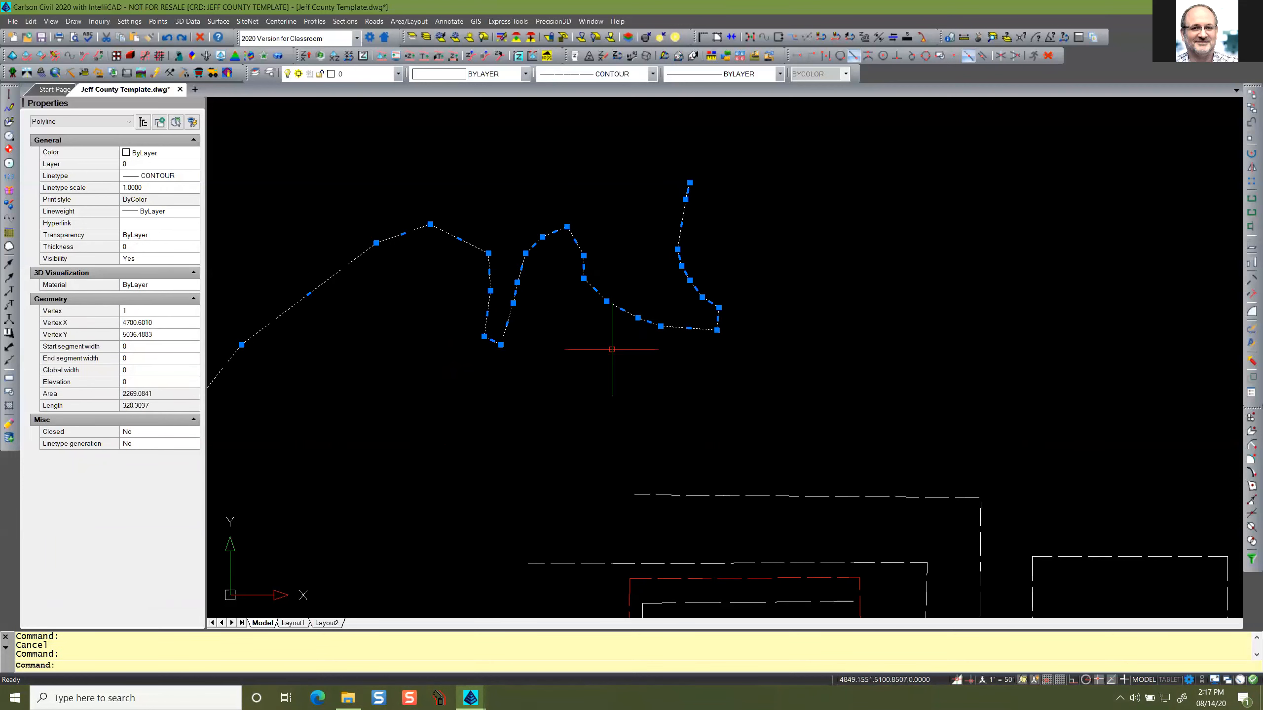
pyautogui.press('Escape')
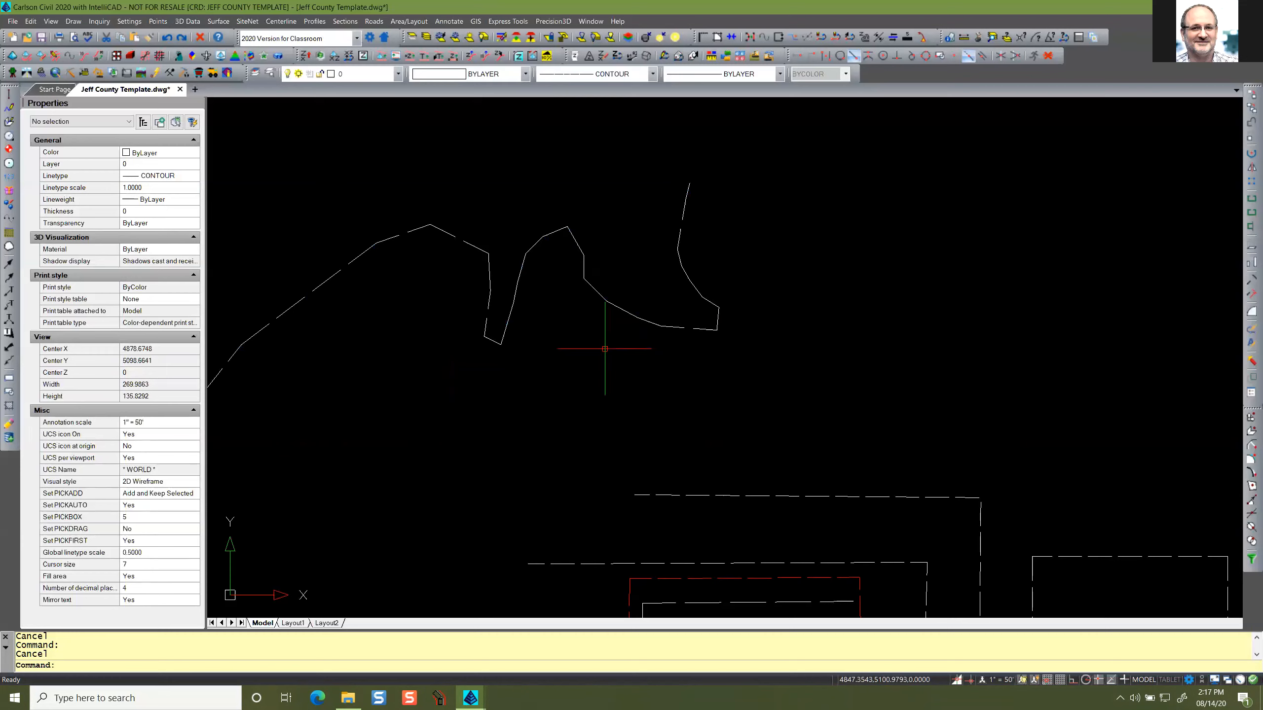
# Set the PLINEGEN system variable to on.
pyautogui.write('PL')
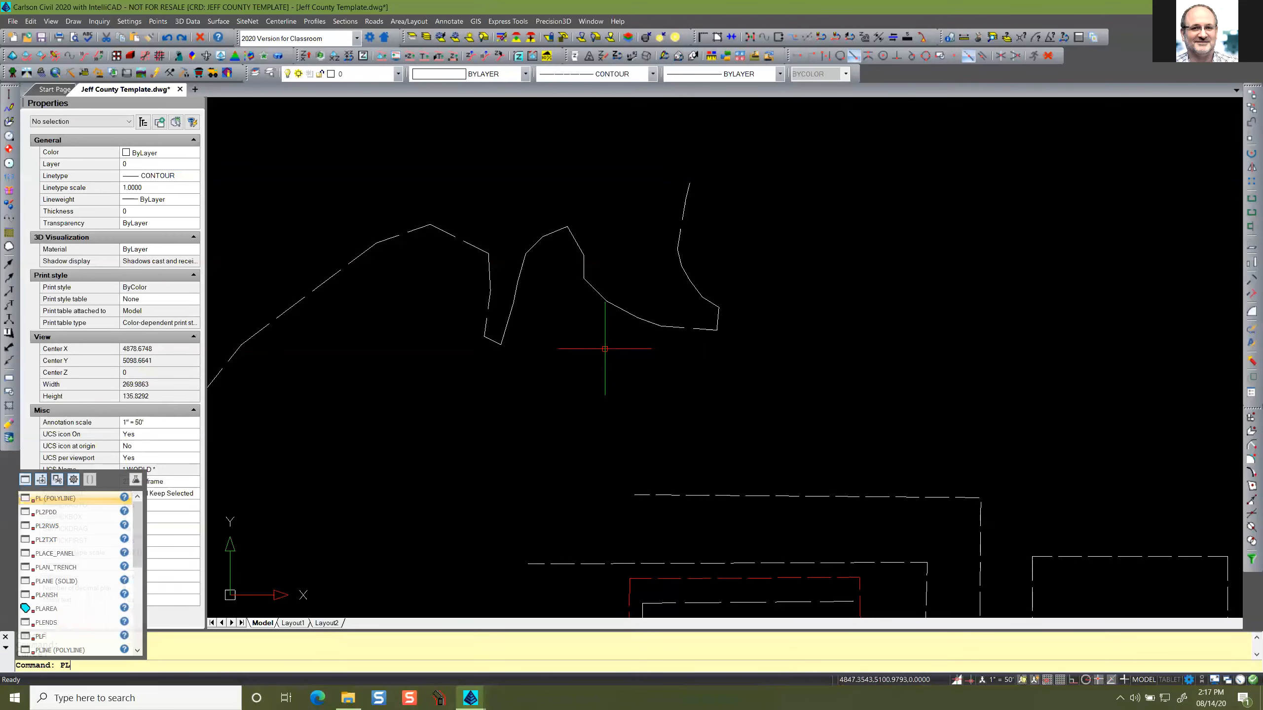
pyautogui.write('INEGEN')
pyautogui.press('Return')
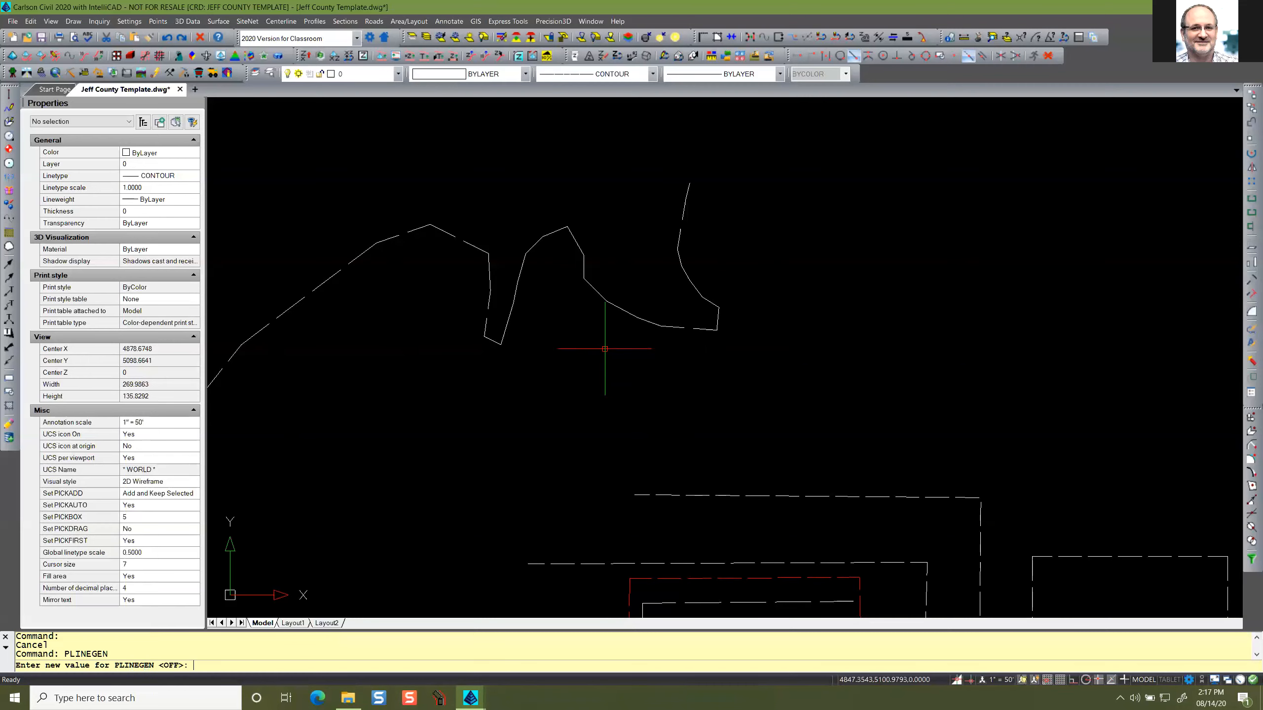
pyautogui.press('Return')
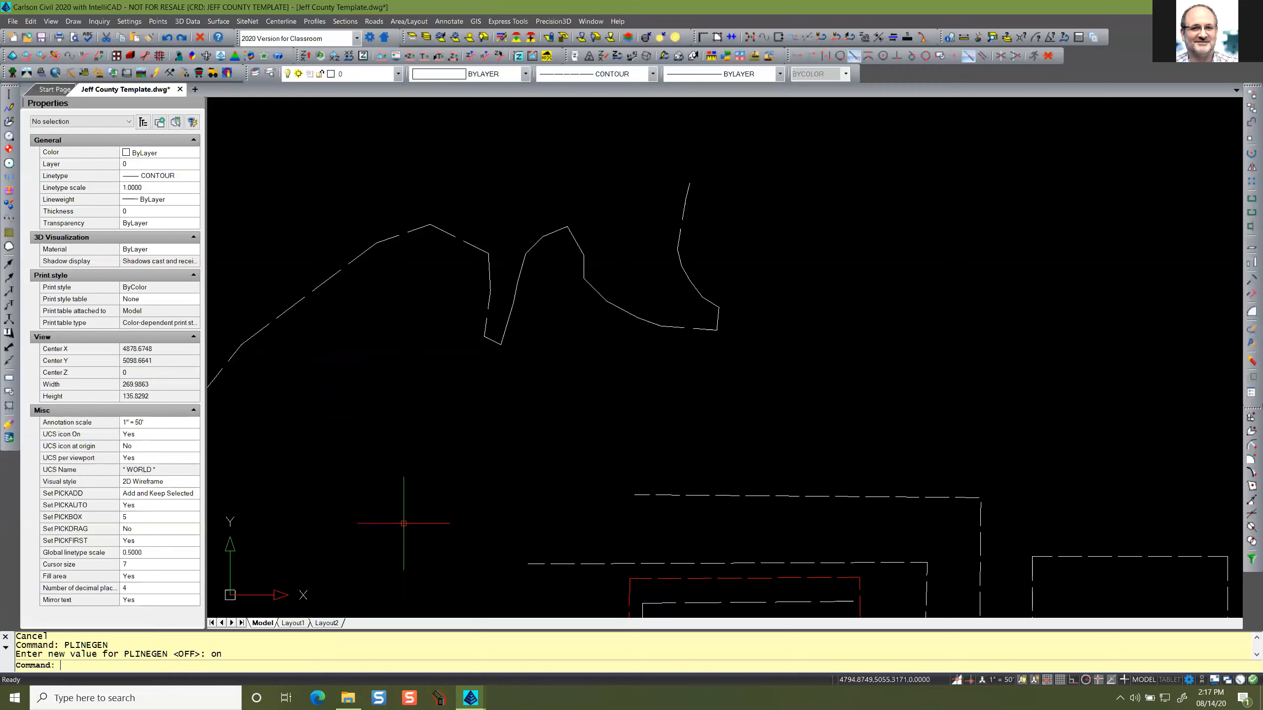
# Draw a second contour-like polyline about 153 units long below the first, with one long straight segment followed by many short curving segments.
pyautogui.press('Return')
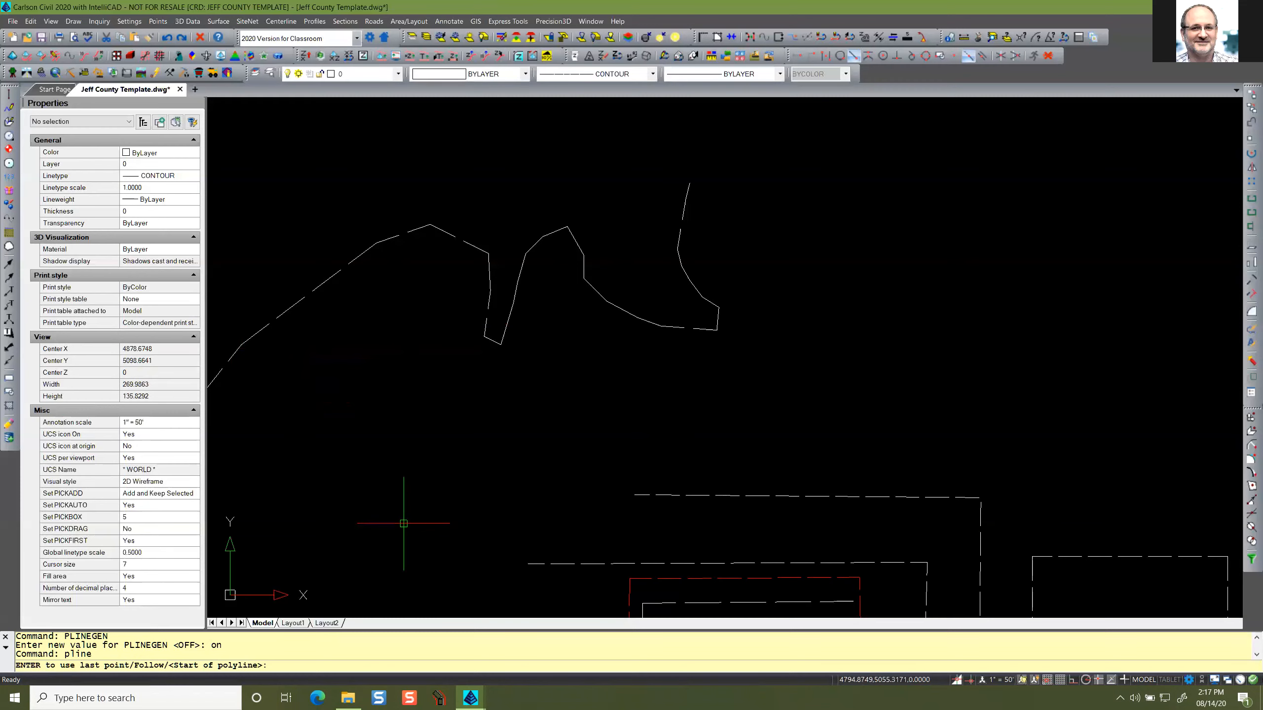
pyautogui.click(403, 523)
pyautogui.click(564, 350)
pyautogui.click(570, 359)
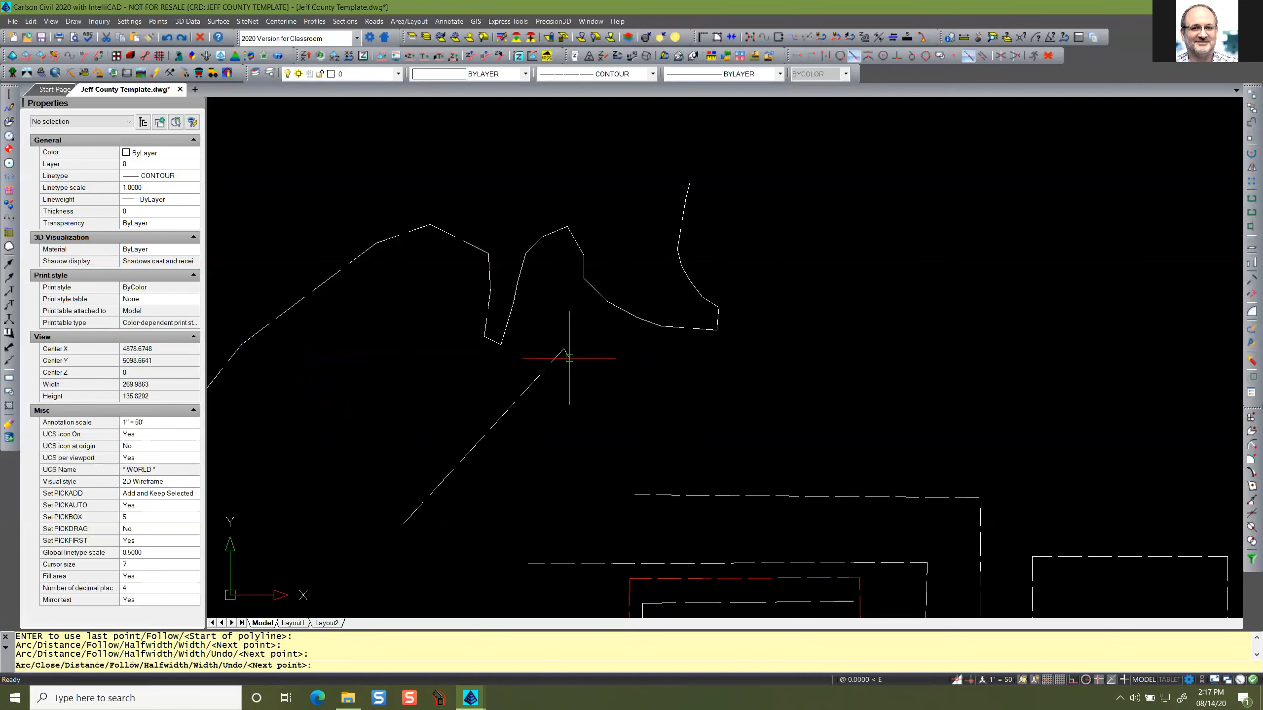
pyautogui.click(577, 382)
pyautogui.click(569, 400)
pyautogui.click(582, 409)
pyautogui.click(594, 410)
pyautogui.click(611, 400)
pyautogui.click(633, 383)
pyautogui.click(650, 373)
pyautogui.click(691, 362)
pyautogui.click(724, 360)
pyautogui.click(736, 363)
pyautogui.click(755, 391)
pyautogui.click(758, 405)
pyautogui.click(740, 427)
pyautogui.click(725, 438)
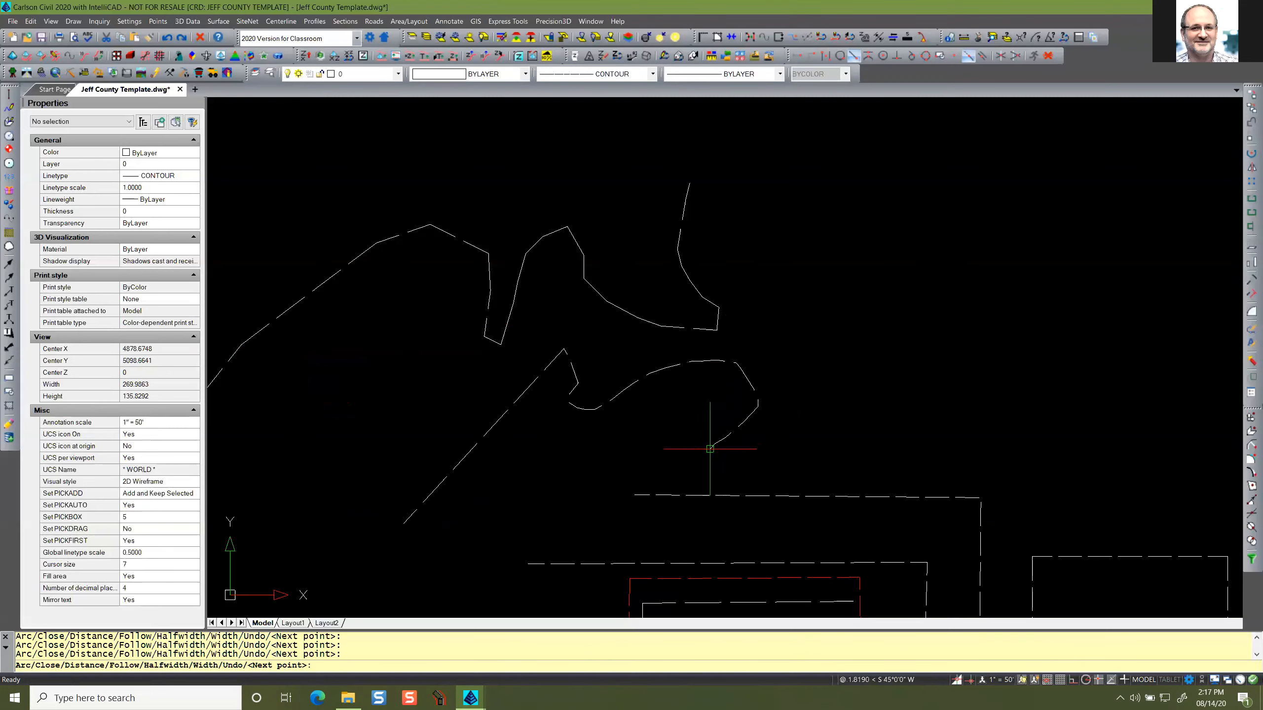
pyautogui.press('Return')
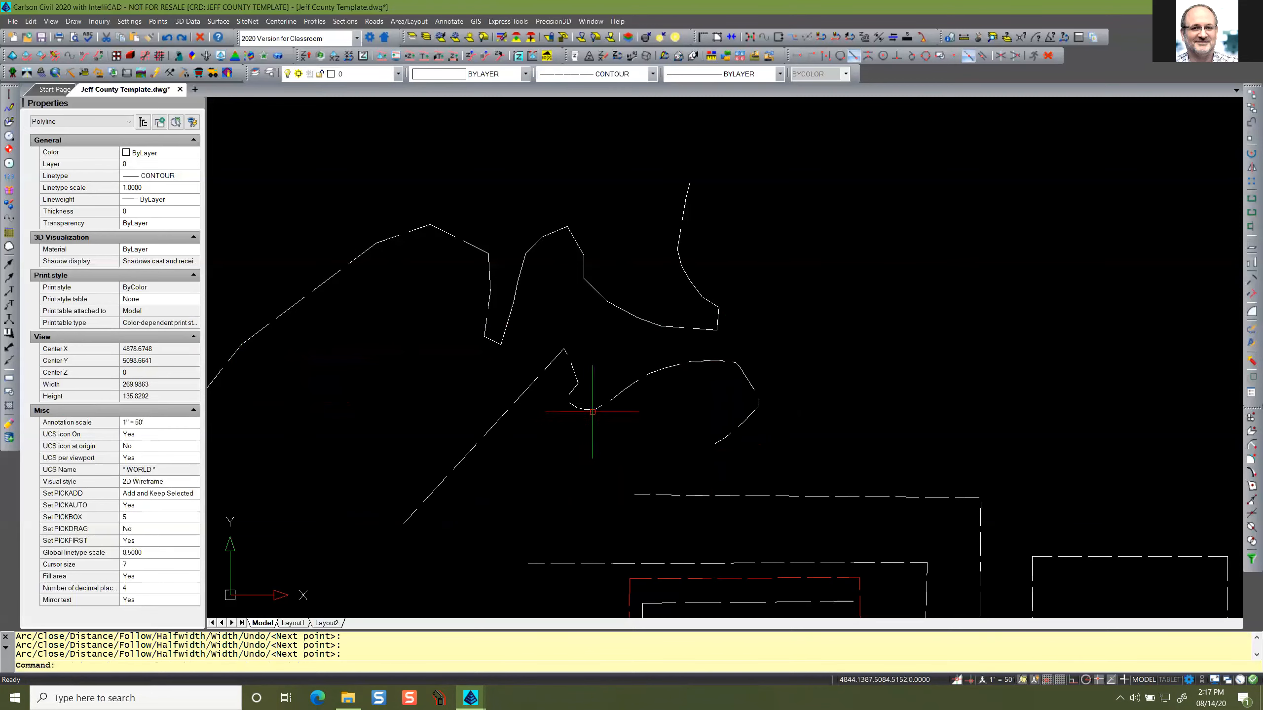
# Check the linetype generation property of the second contour-like polyline and clear the selection.
pyautogui.click(592, 411)
pyautogui.rightClick(598, 418)
pyautogui.rightClick(511, 466)
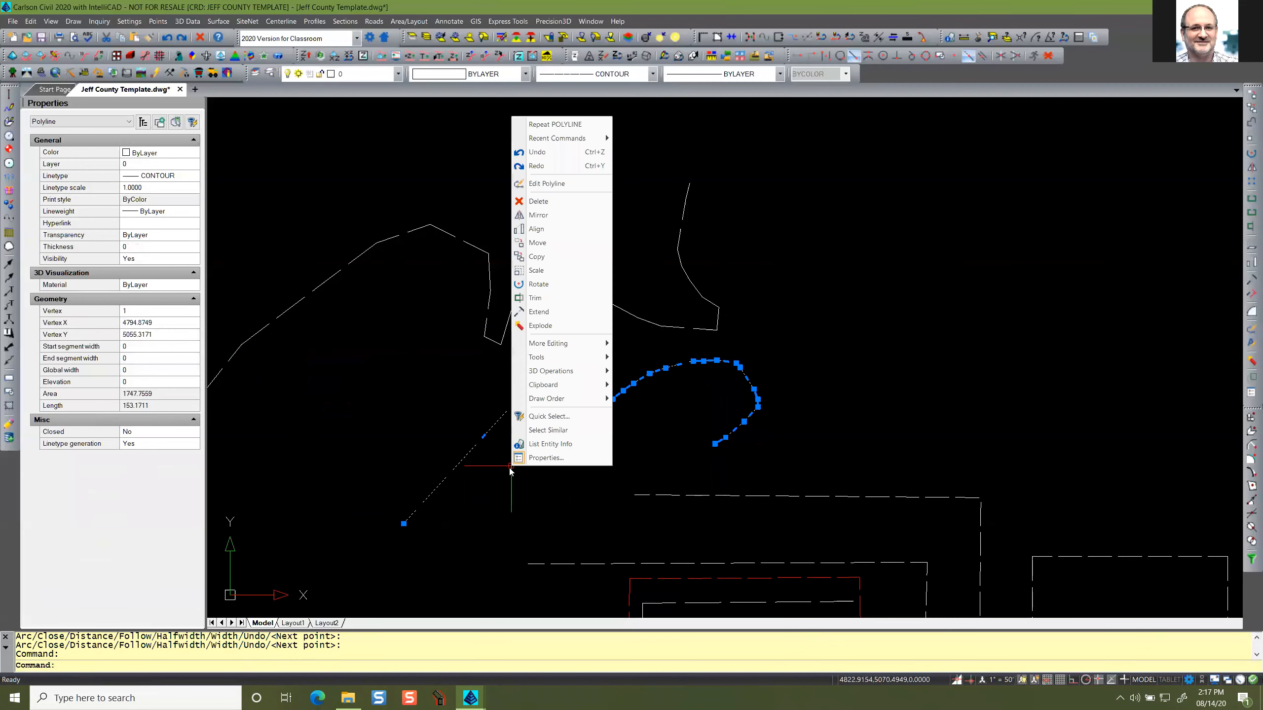
pyautogui.press('Escape')
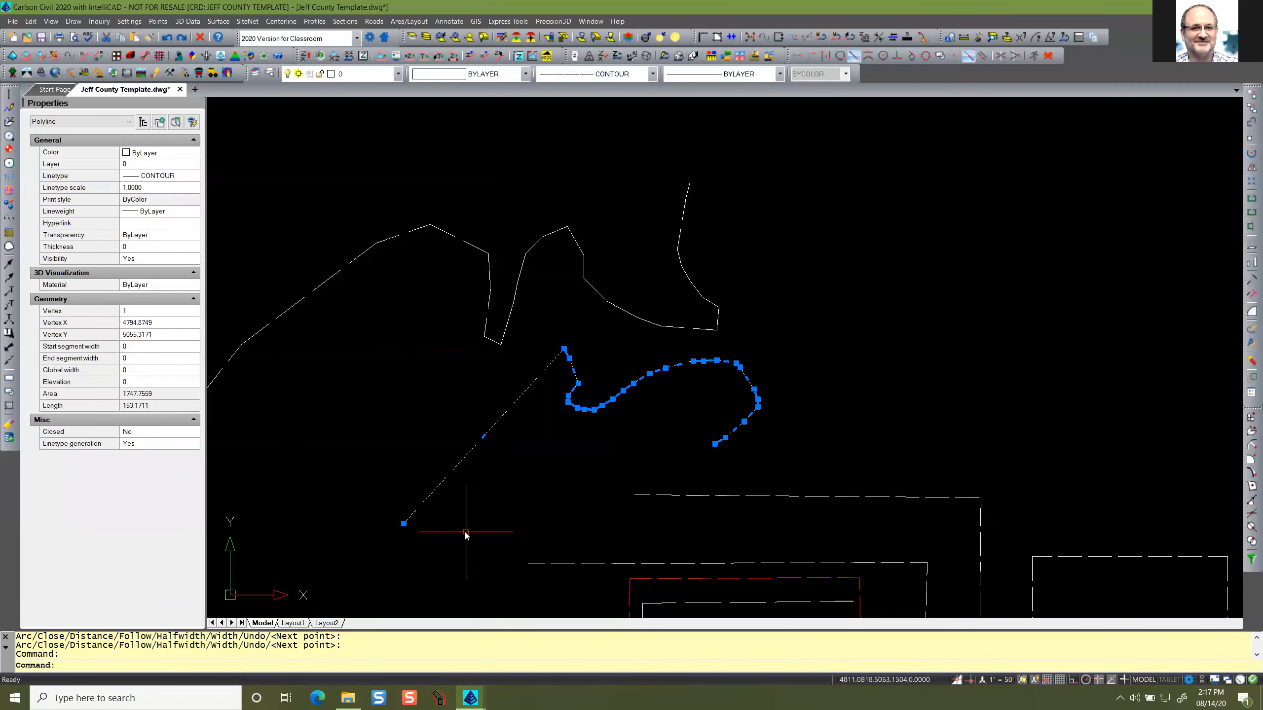
pyautogui.press('Escape')
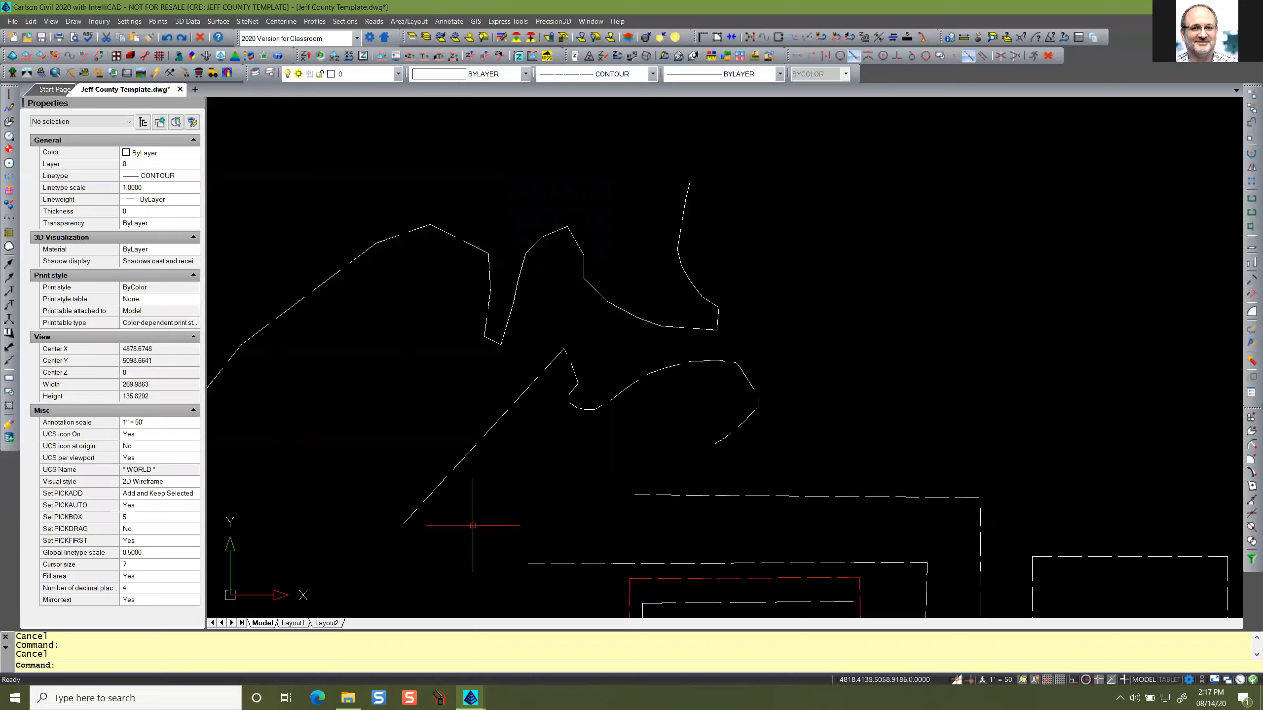
# Set the second contour-like polyline's linetype generation to No to compare its dashes, and delete the polyline.
pyautogui.click(586, 411)
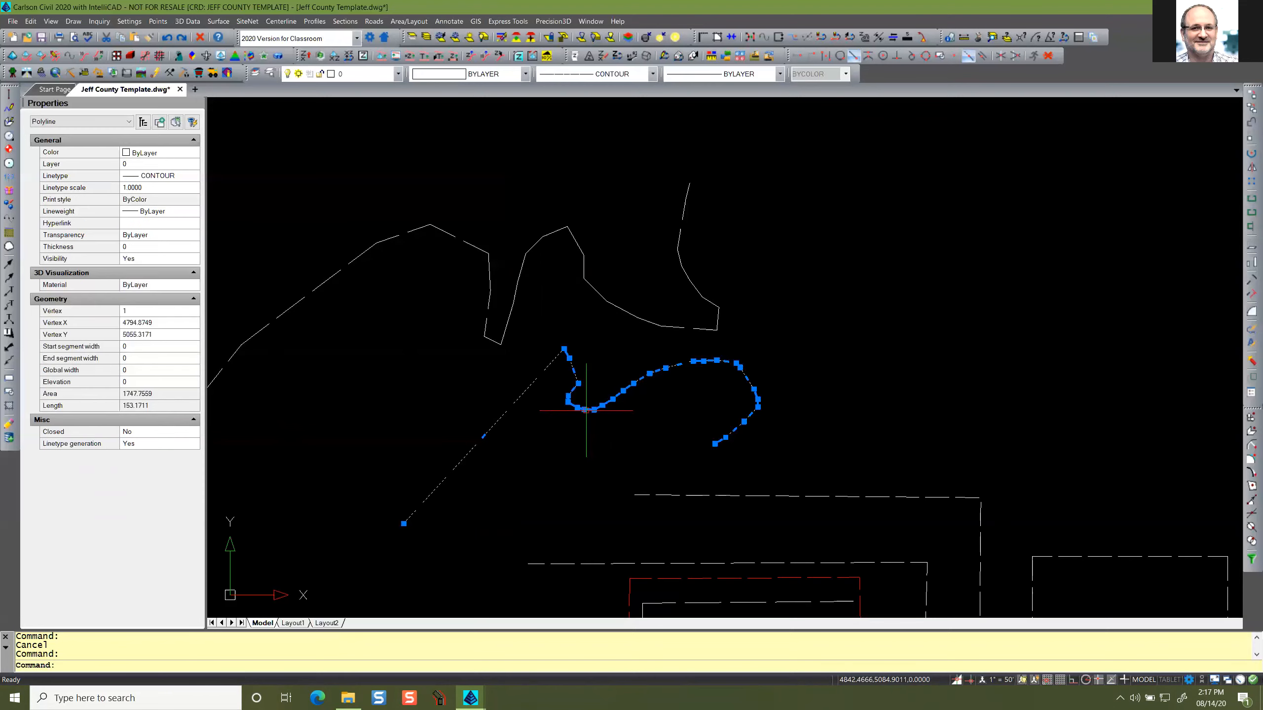
pyautogui.click(138, 448)
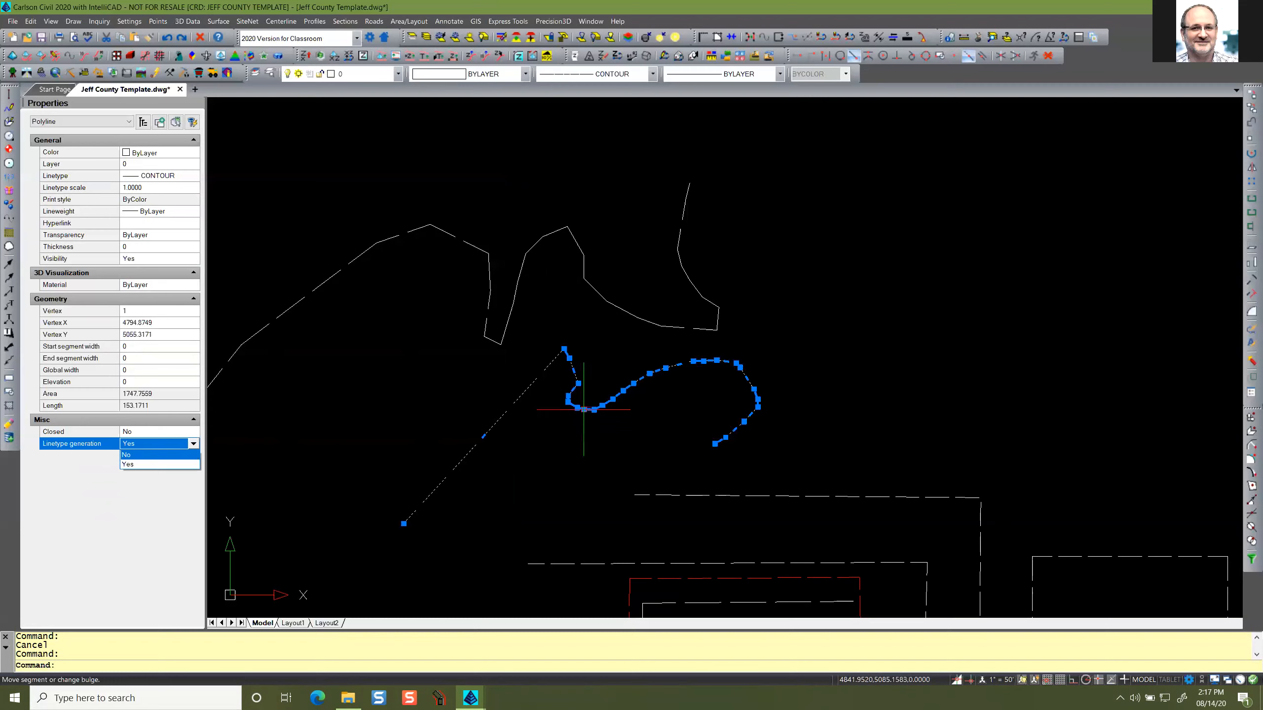
pyautogui.click(139, 464)
pyautogui.press('Escape')
pyautogui.press('Escape')
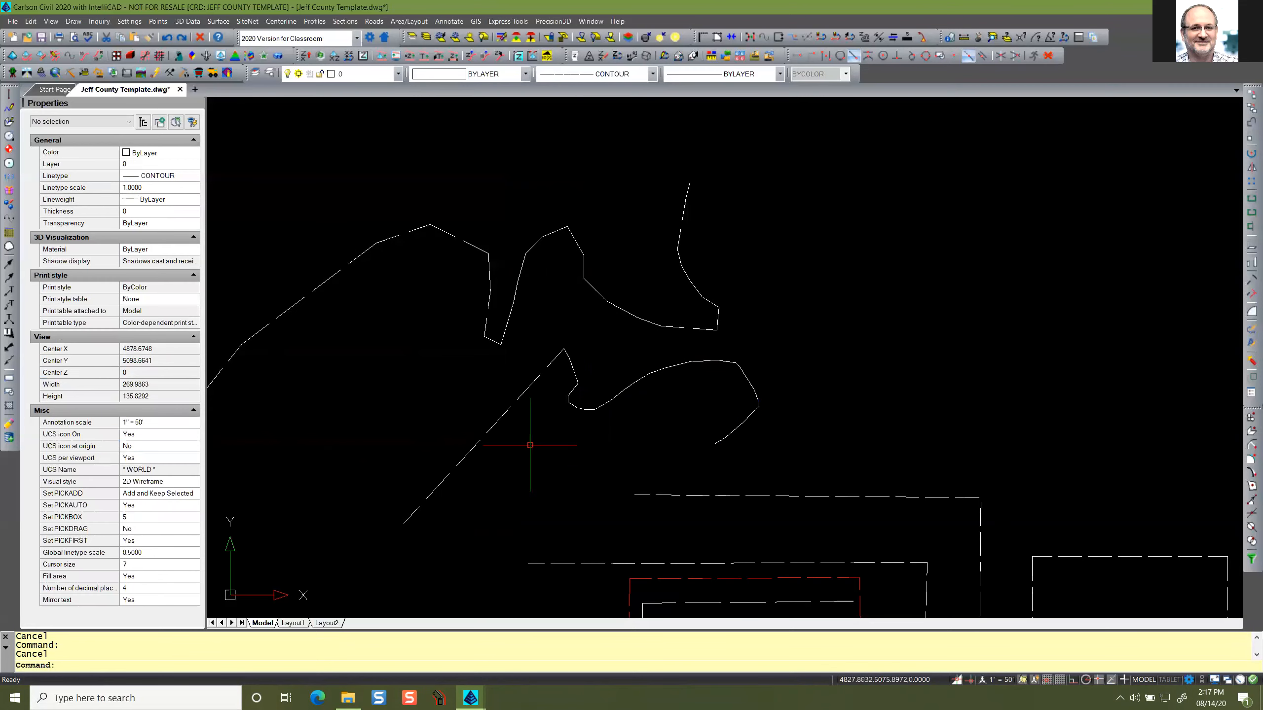
pyautogui.click(577, 408)
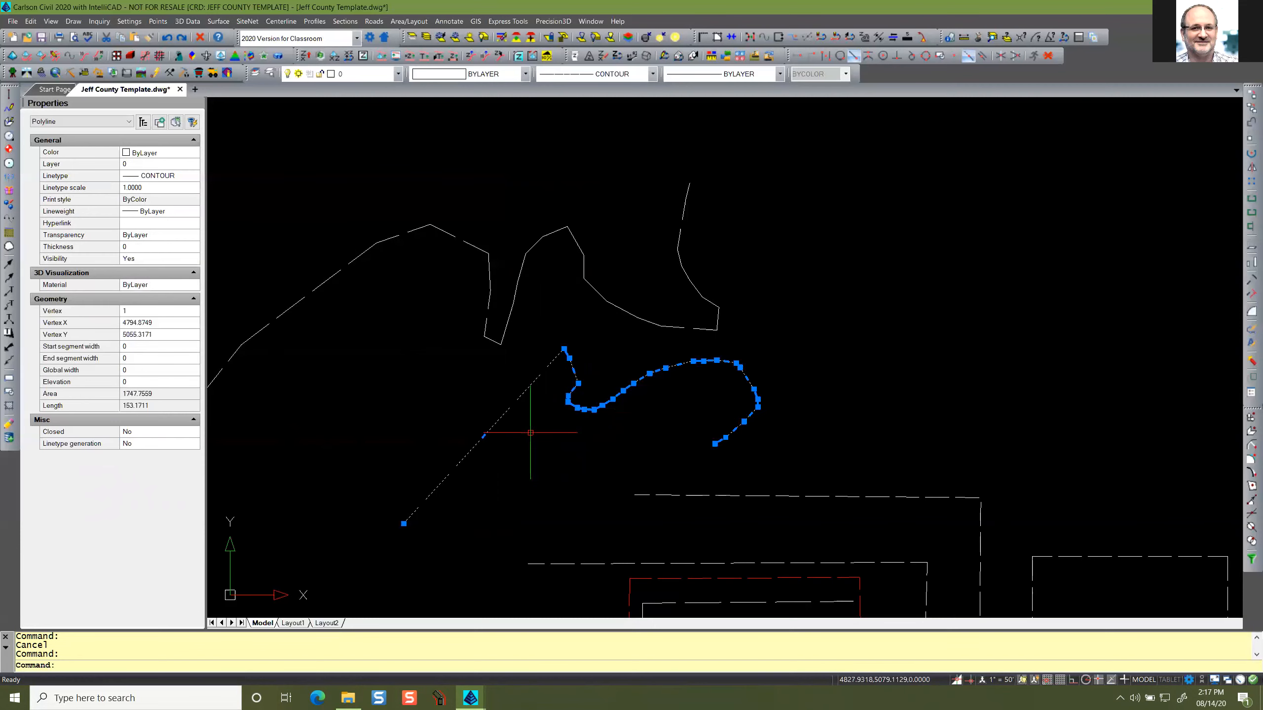
pyautogui.press('Delete')
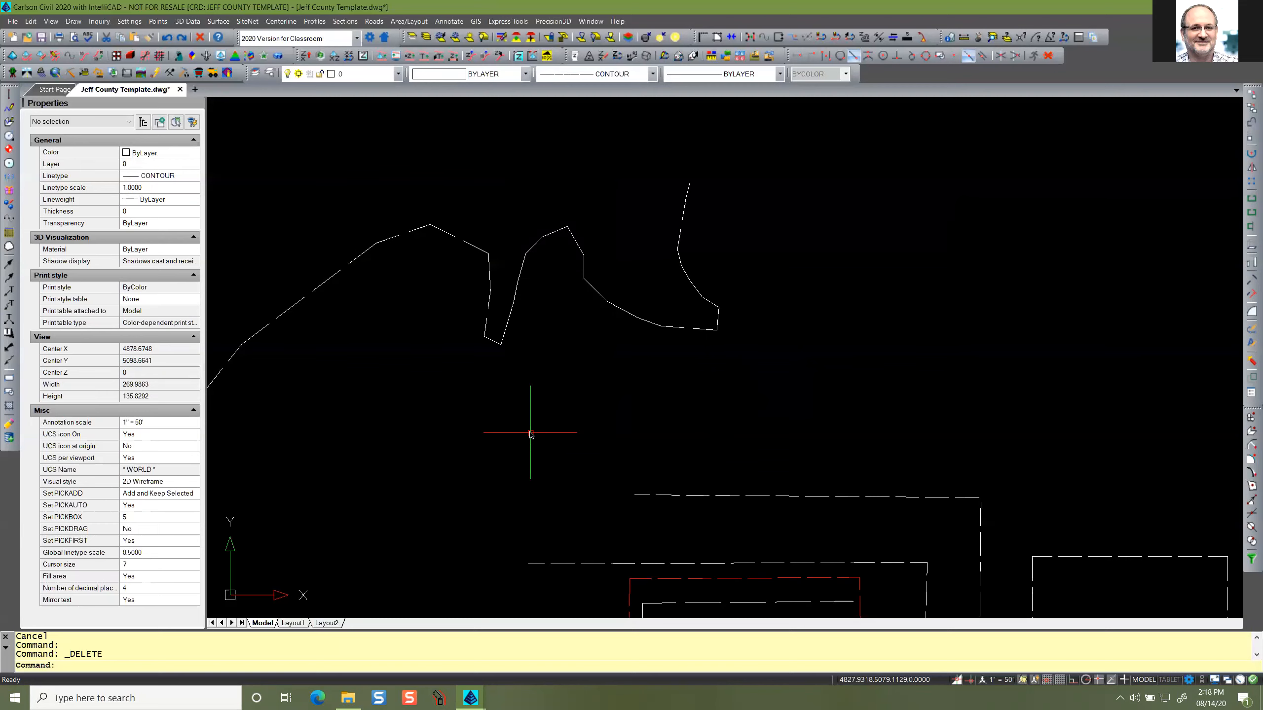
# Recheck the PLINEGEN system variable and enter its value as on.
pyautogui.write('PLINE')
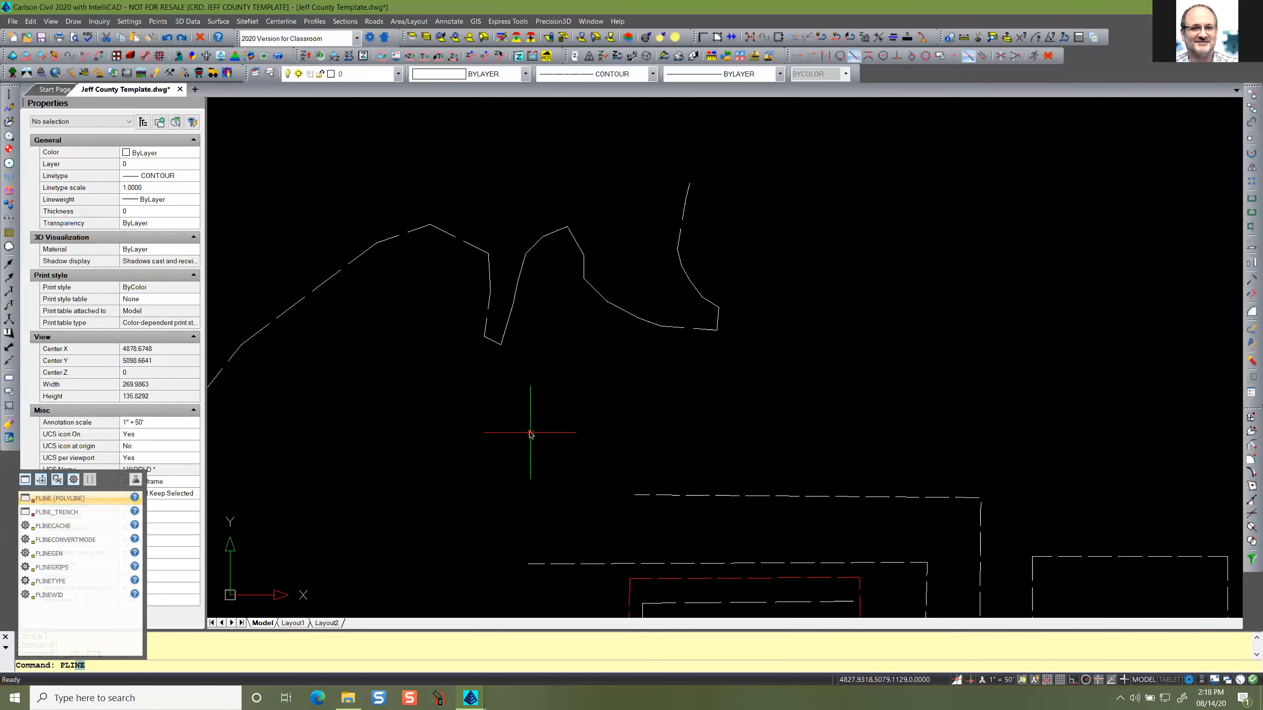
pyautogui.write('GEN')
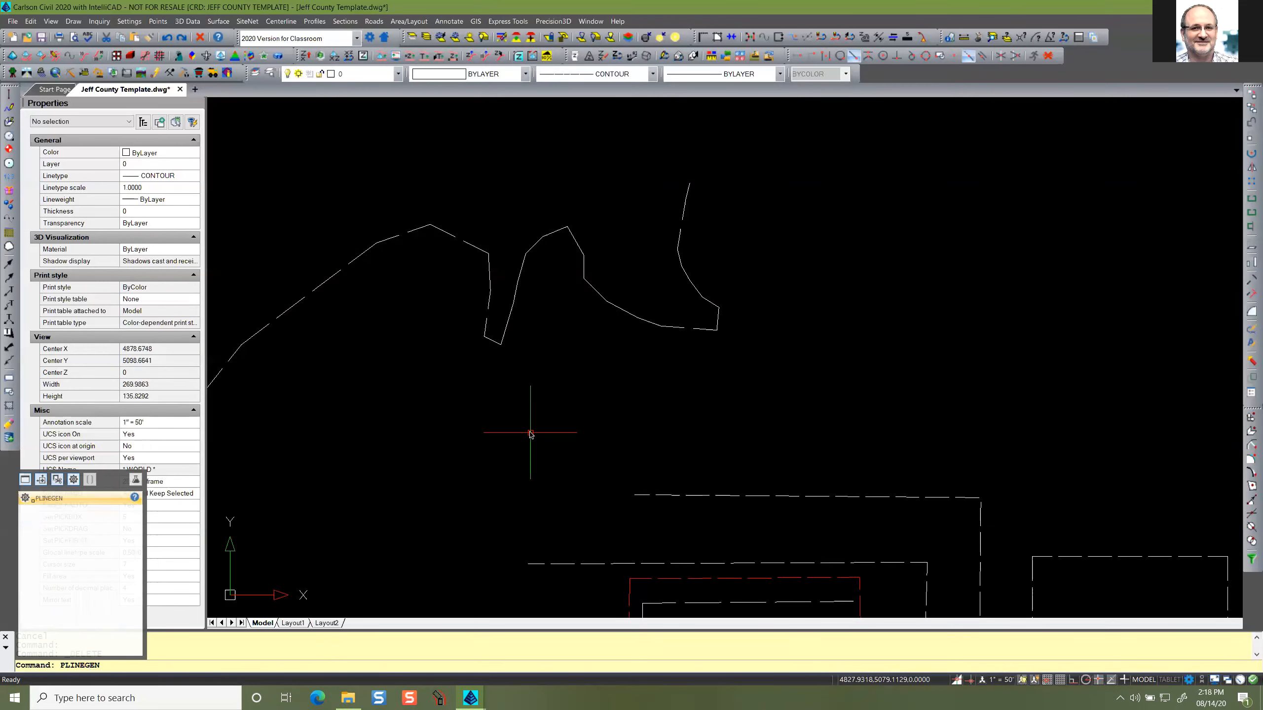
pyautogui.press('Return')
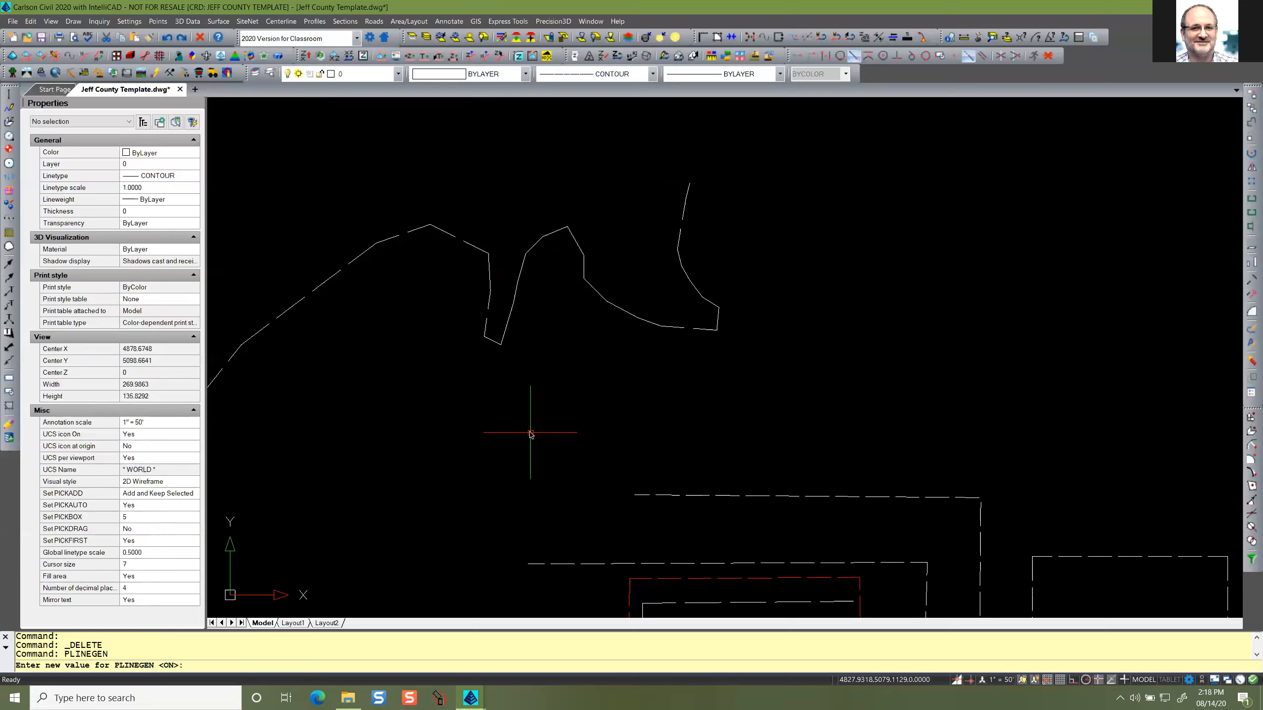
pyautogui.write('on')
pyautogui.press('Return')
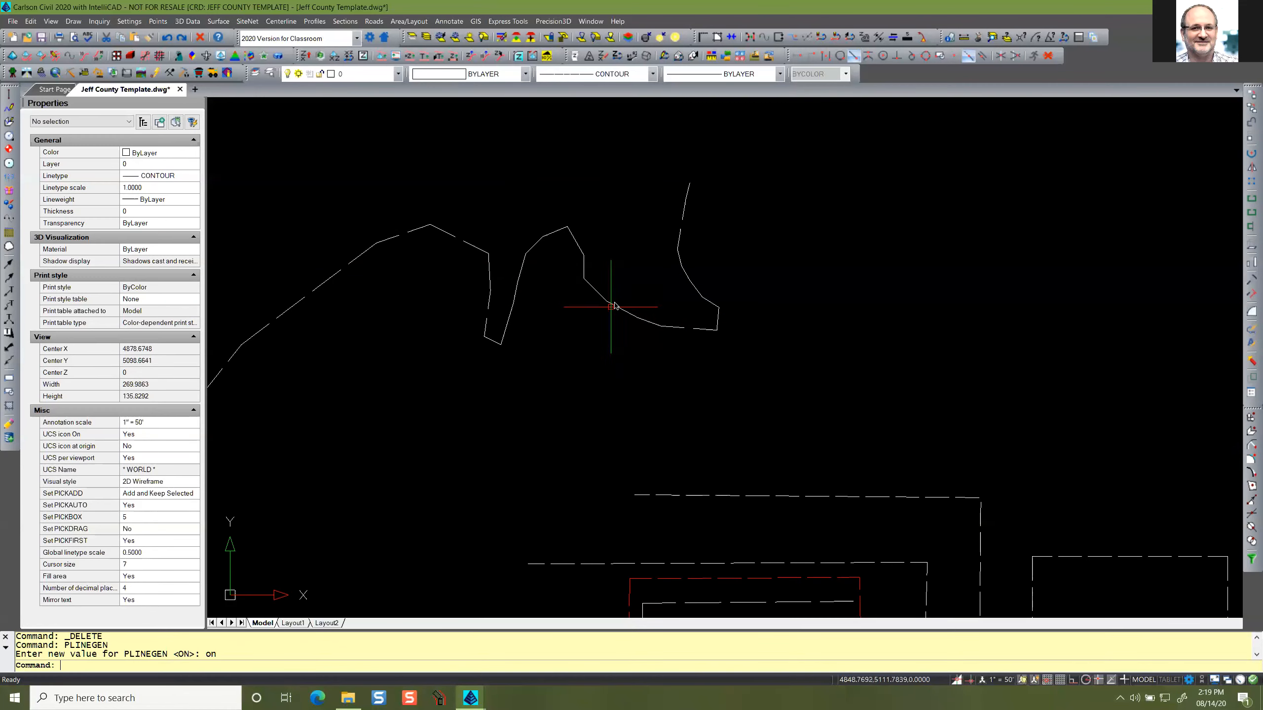
# Set linetype generation to Yes for all seven polylines in the drawing and clear the selection.
pyautogui.moveTo(612, 306)
pyautogui.mouseDown(button='middle')
pyautogui.moveTo(577, 324)
pyautogui.moveTo(580, 337)
pyautogui.mouseUp(button='middle')
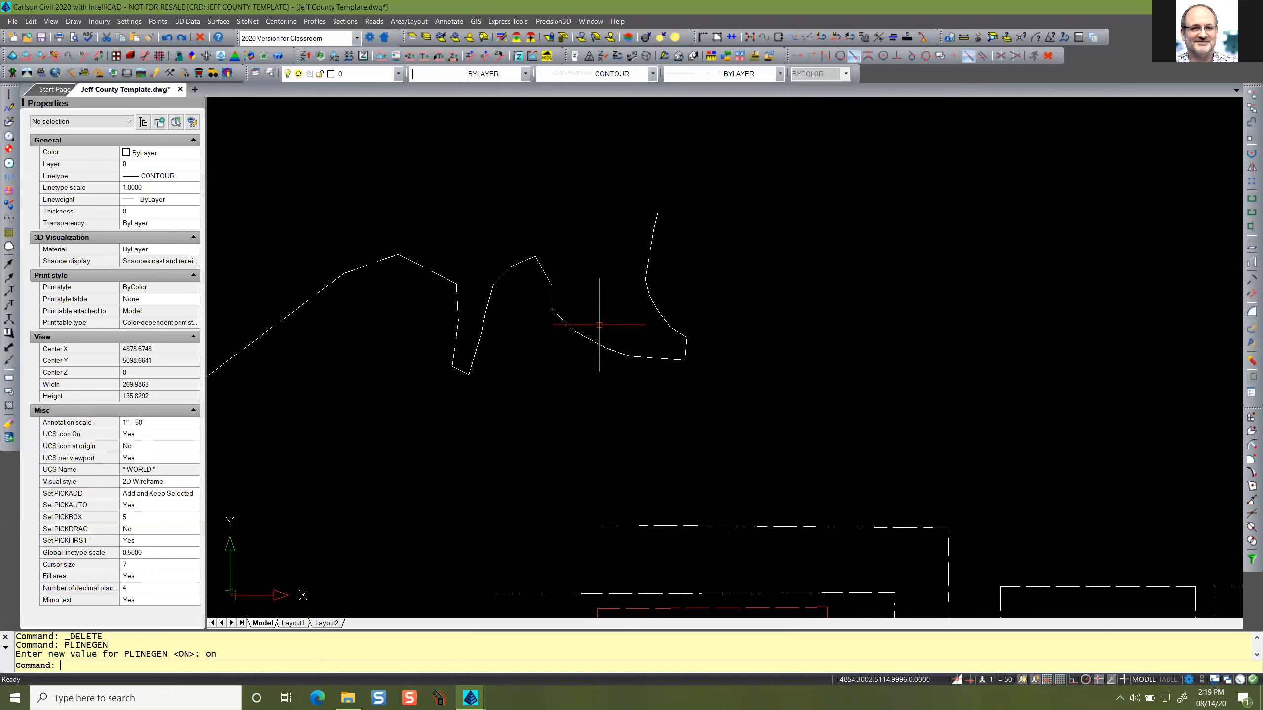
pyautogui.click(582, 335)
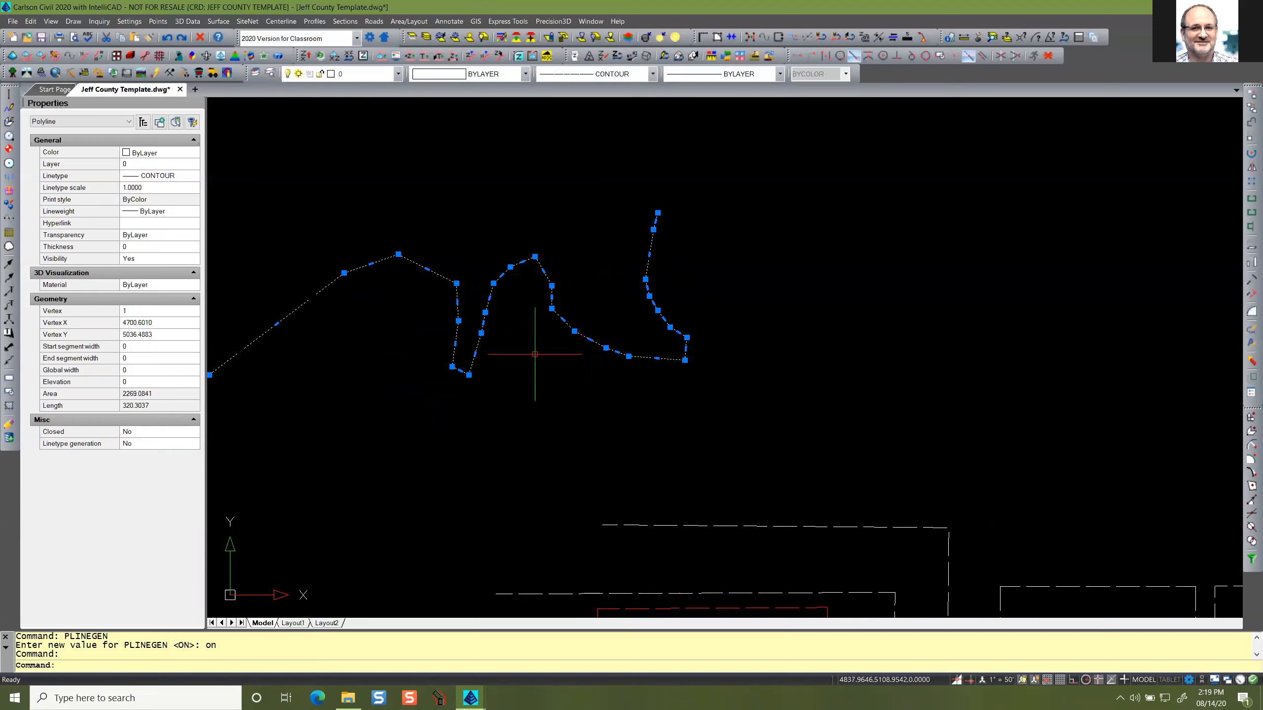
pyautogui.moveTo(552, 308)
pyautogui.scroll(-3, 497, 323)
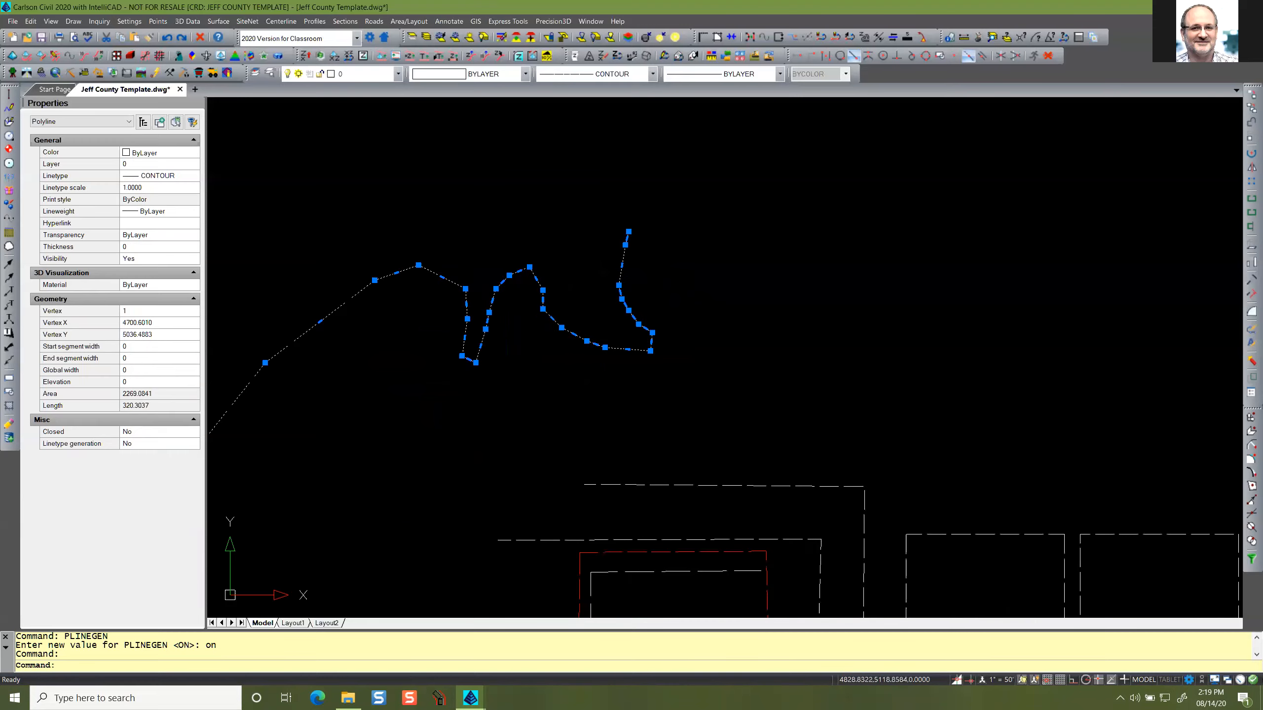
pyautogui.click(967, 365)
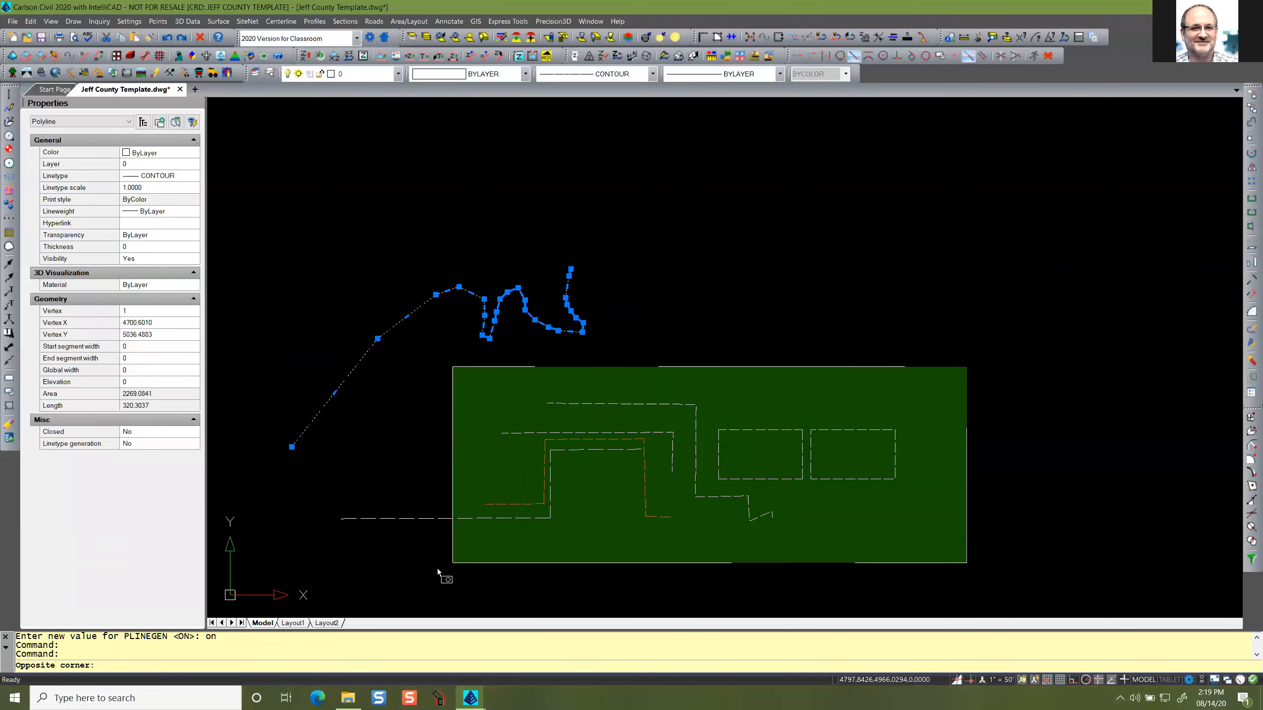
pyautogui.click(388, 616)
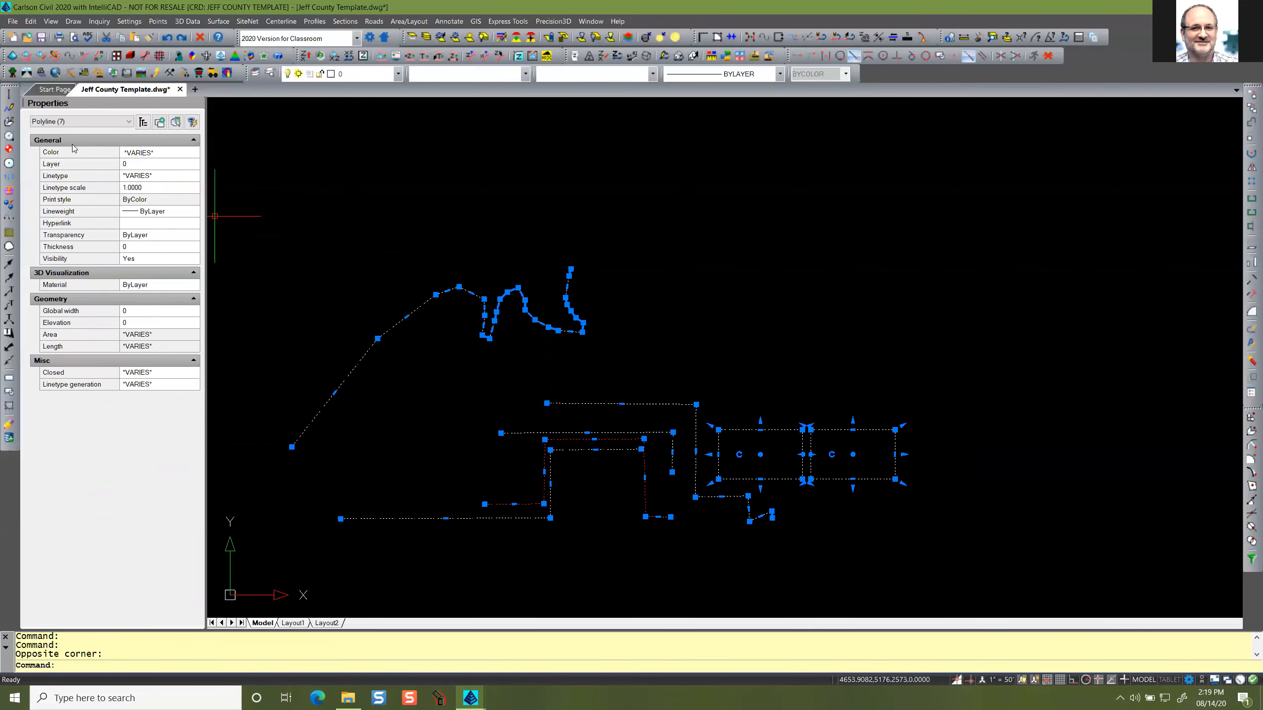
pyautogui.click(147, 386)
pyautogui.click(193, 386)
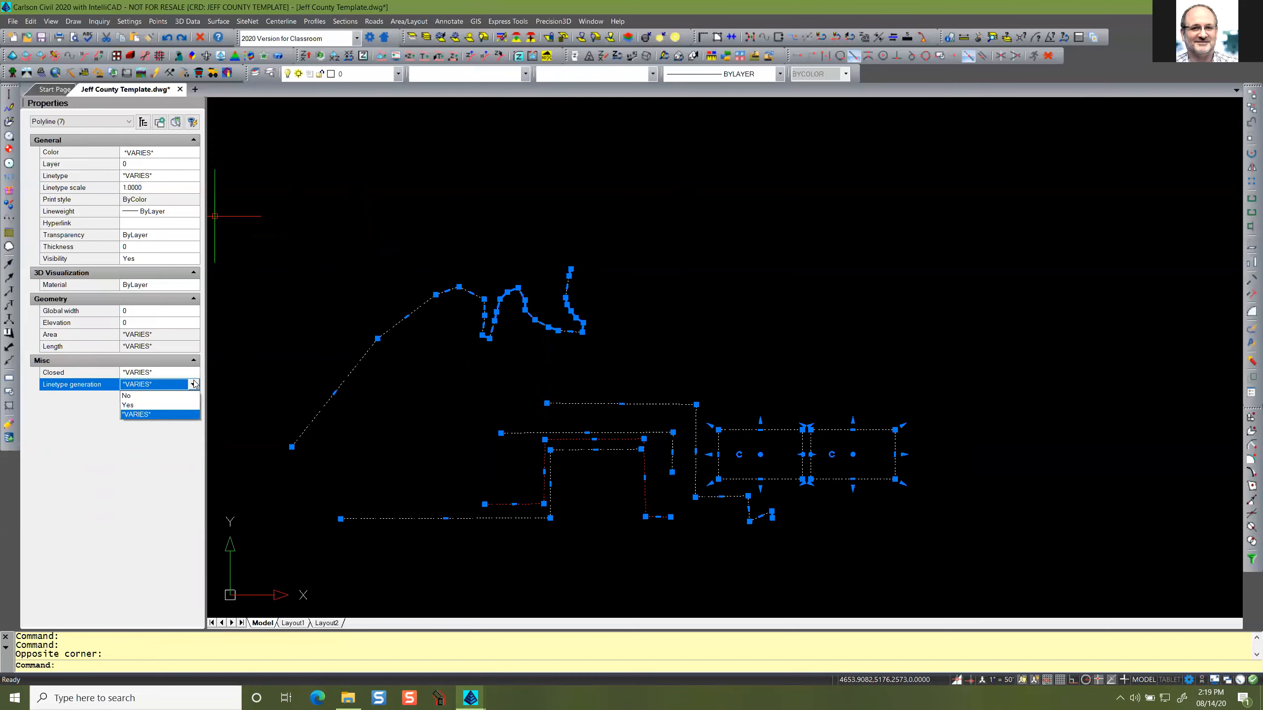
pyautogui.click(128, 406)
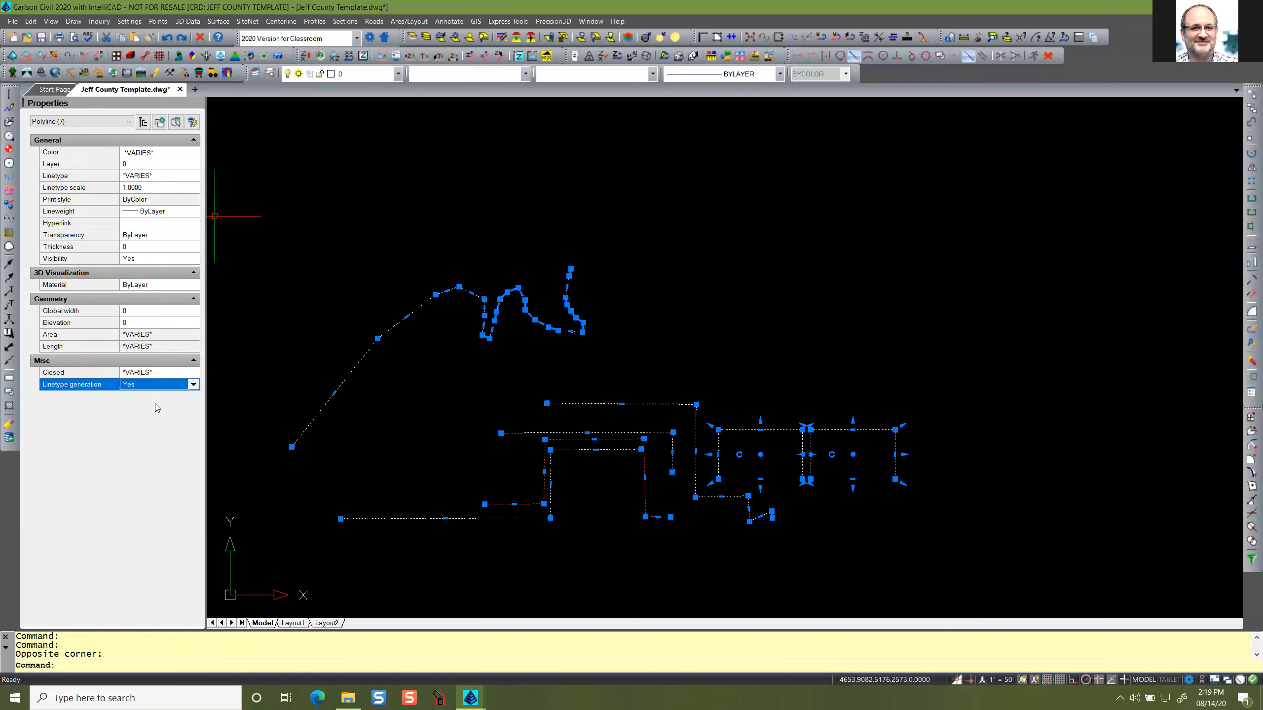
pyautogui.press('Escape')
pyautogui.press('Escape')
# Examine how the dashes and gaps run around the vertices of the contour-like polyline and the boundary corners.
pyautogui.scroll(4, 517, 348)
pyautogui.scroll(1, 520, 313)
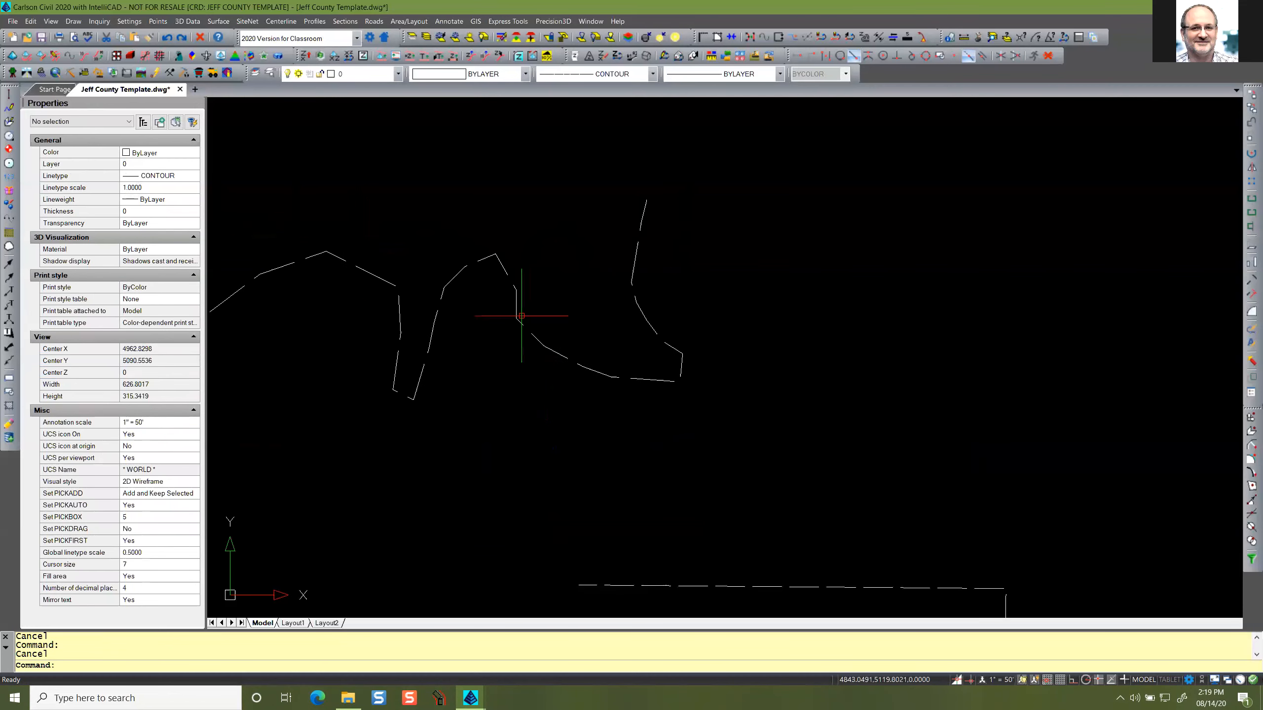
pyautogui.scroll(6, 691, 389)
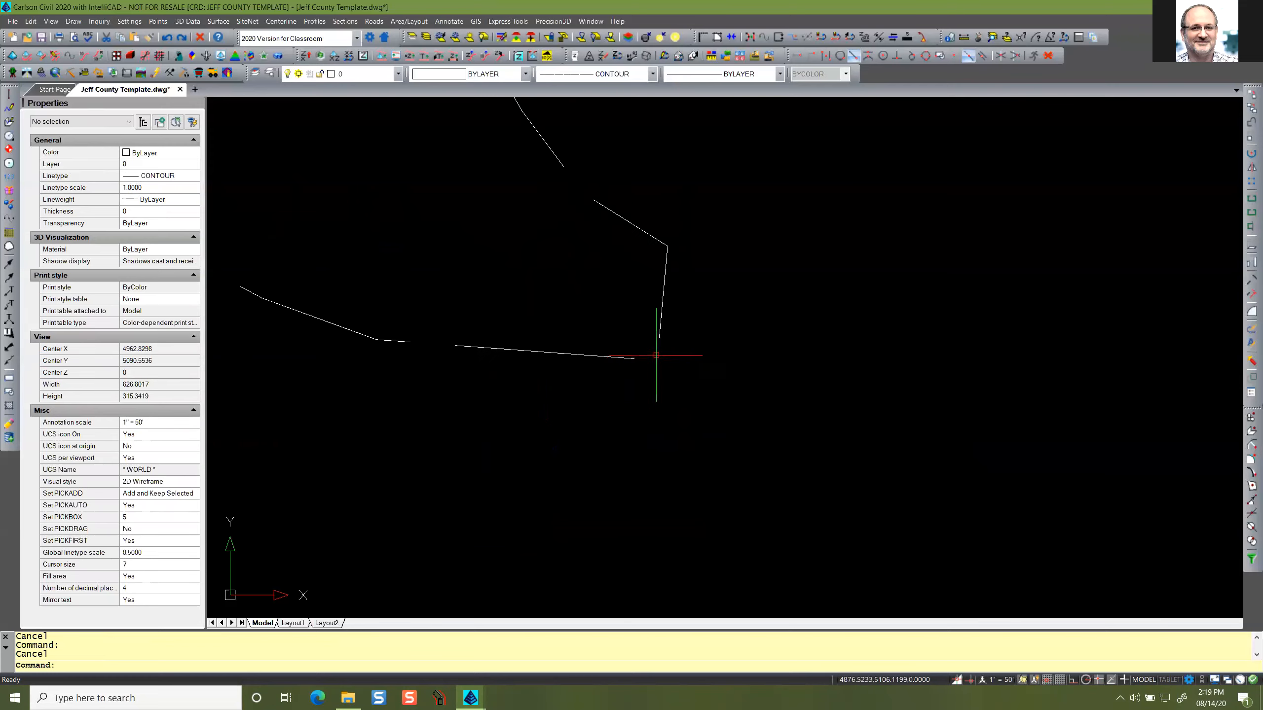
pyautogui.scroll(-6, 648, 358)
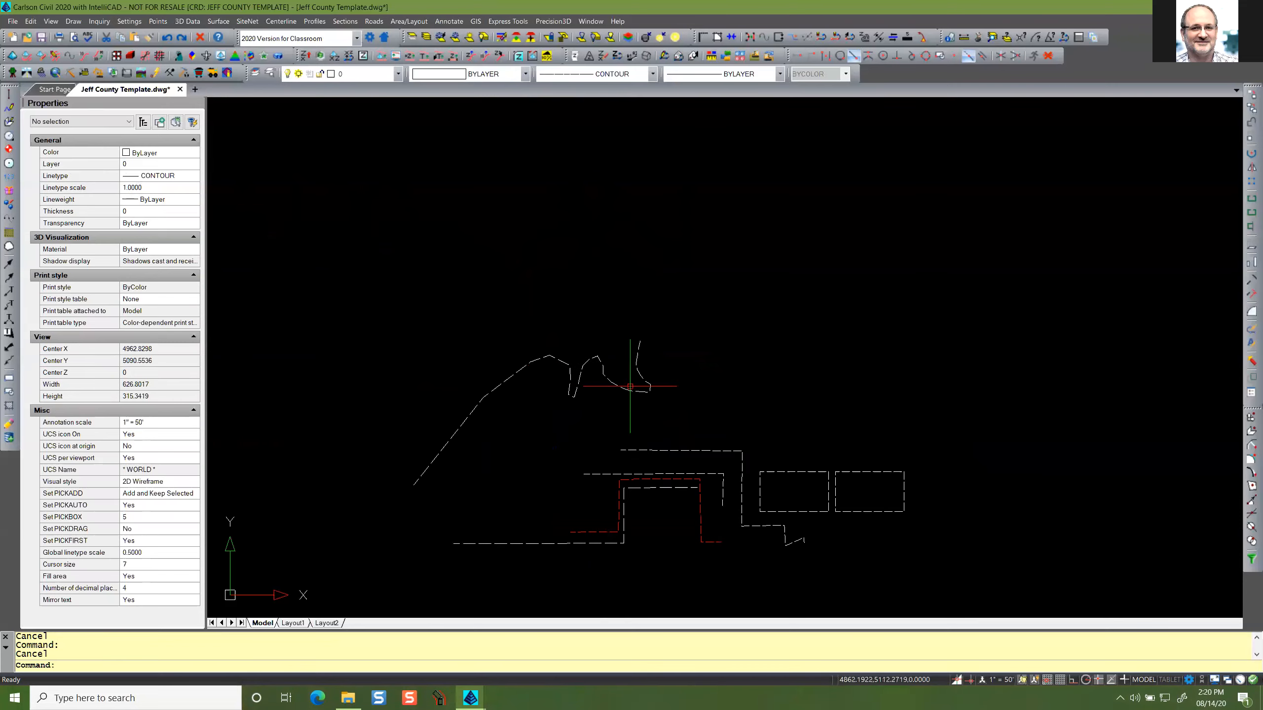
pyautogui.scroll(5, 766, 452)
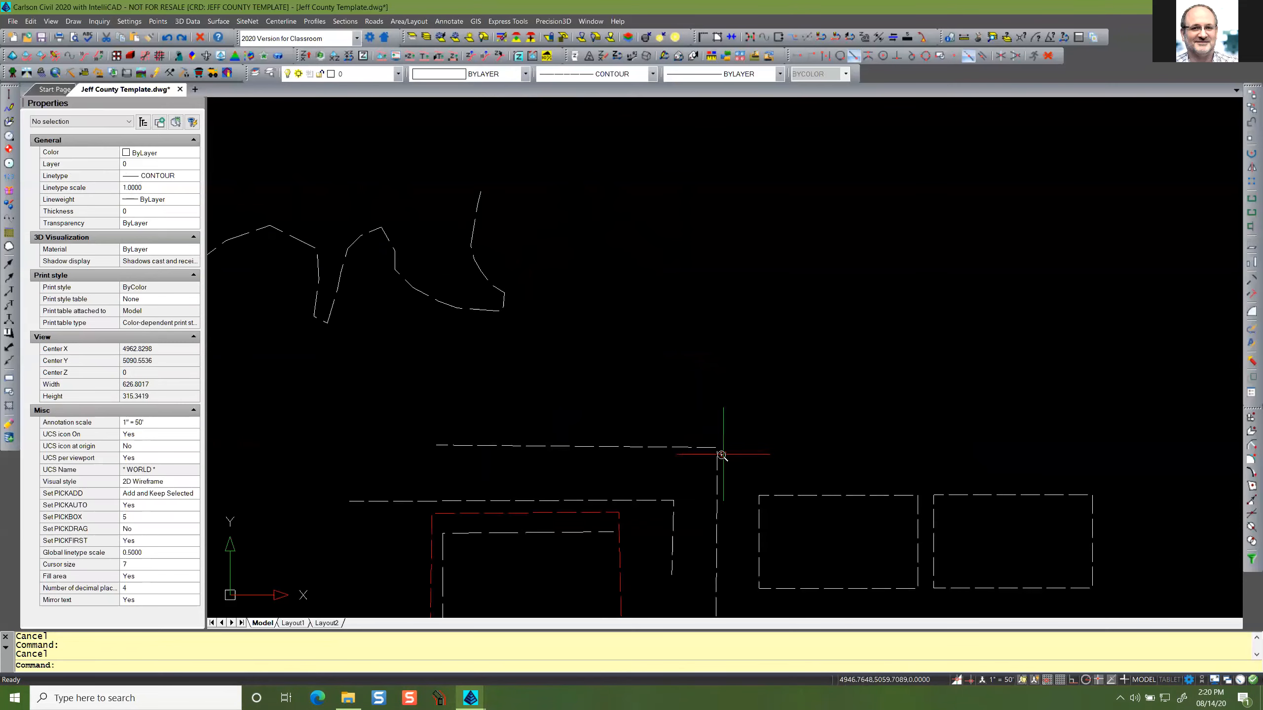
# Set linetype generation to No for the outermost stepped boundary polyline and the right-hand rectangle.
pyautogui.click(693, 437)
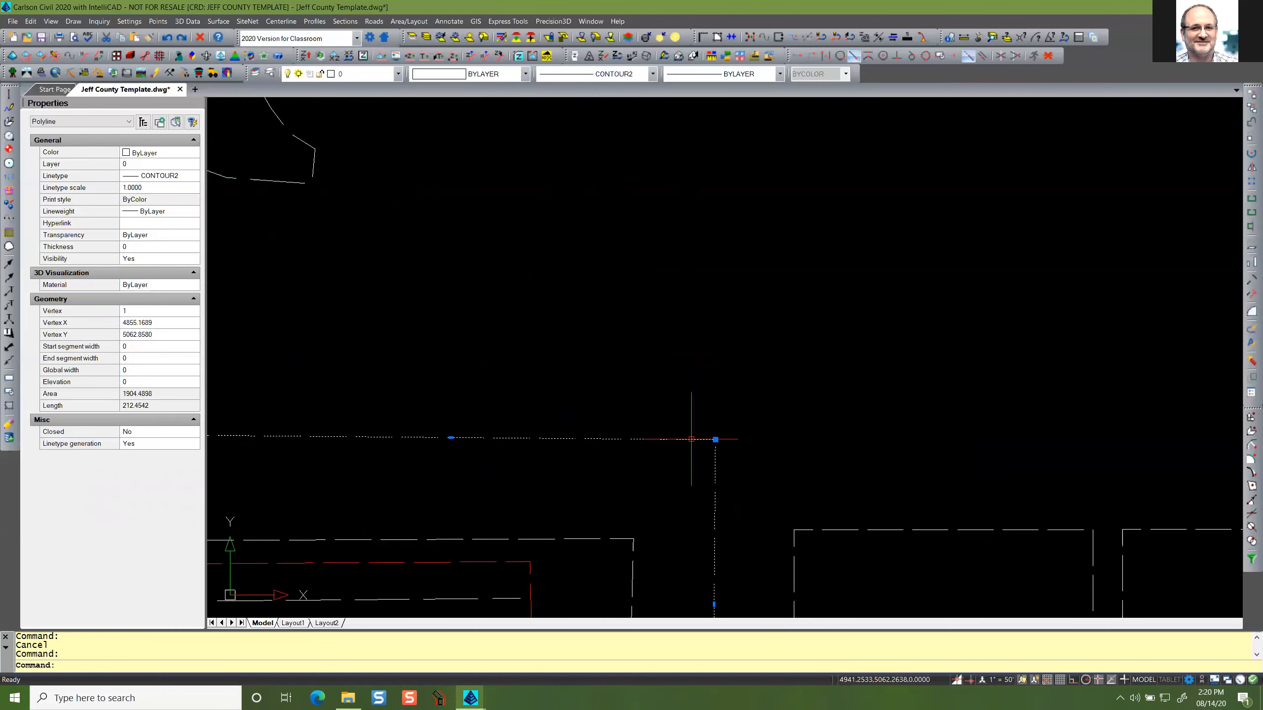
pyautogui.scroll(-1, 611, 413)
pyautogui.scroll(-1, 611, 413)
pyautogui.scroll(1, 1028, 472)
pyautogui.click(1026, 468)
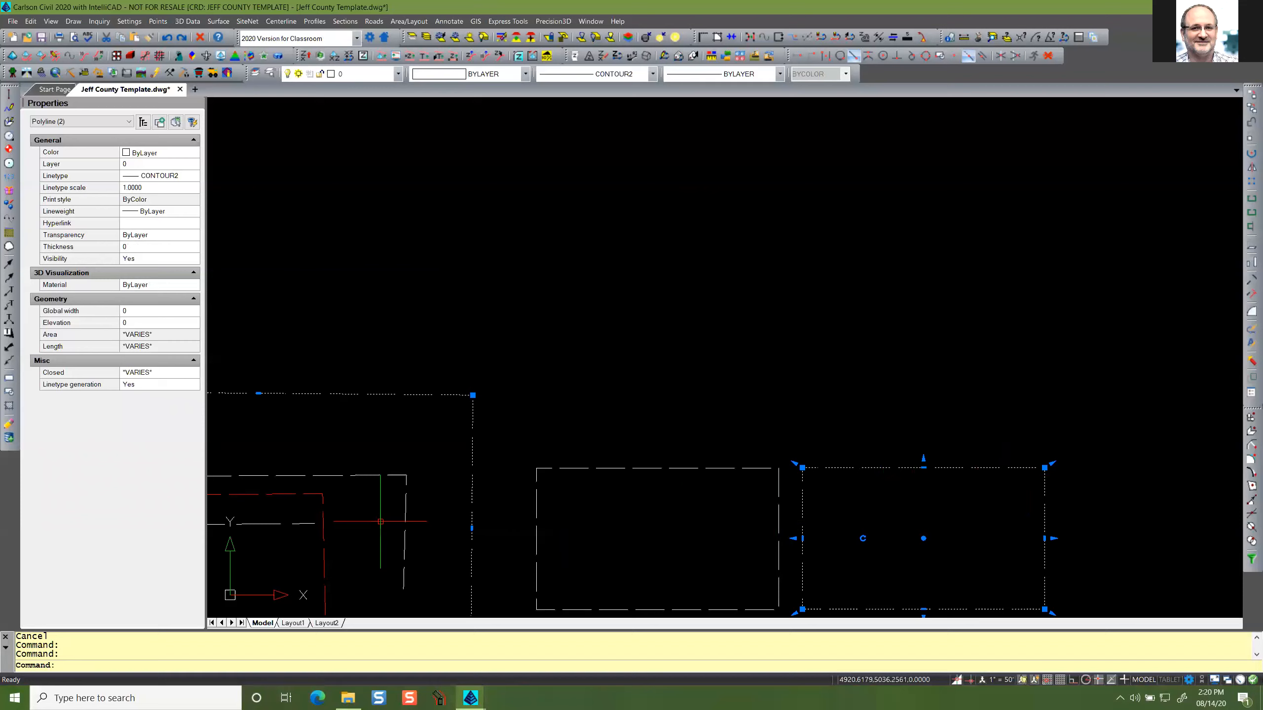
pyautogui.click(167, 386)
pyautogui.click(194, 384)
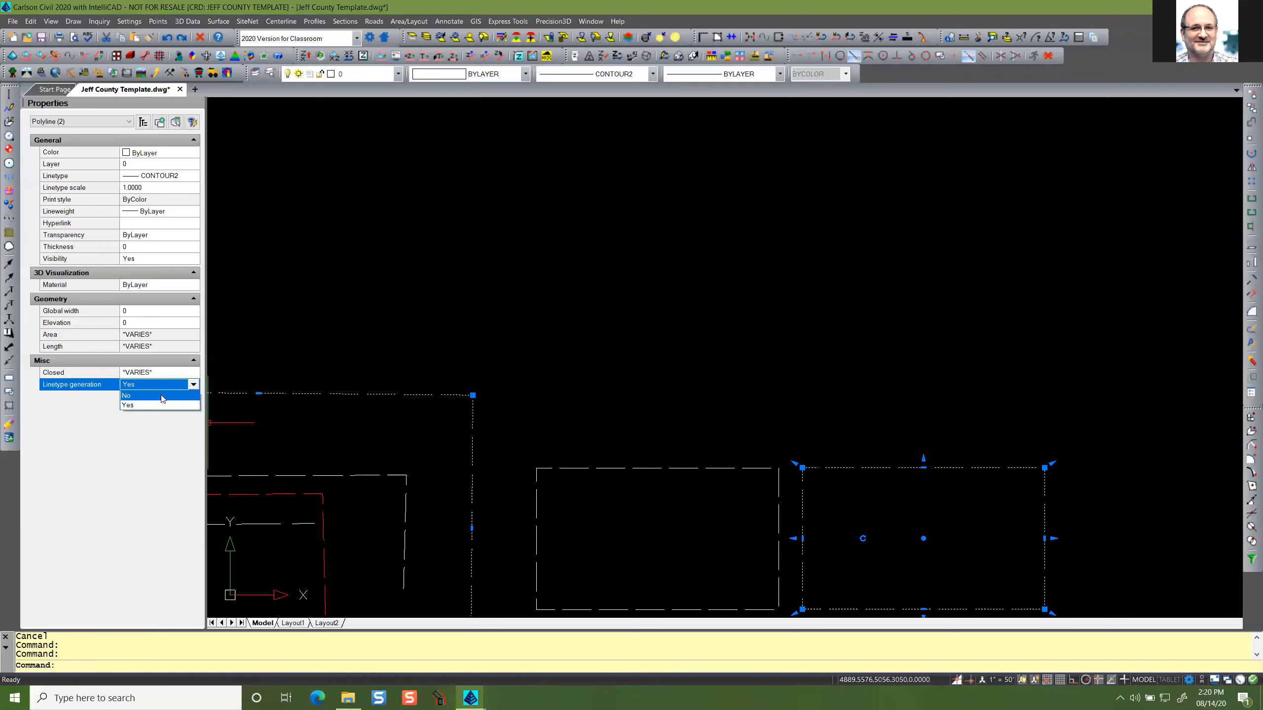
pyautogui.click(160, 406)
pyautogui.press('Escape')
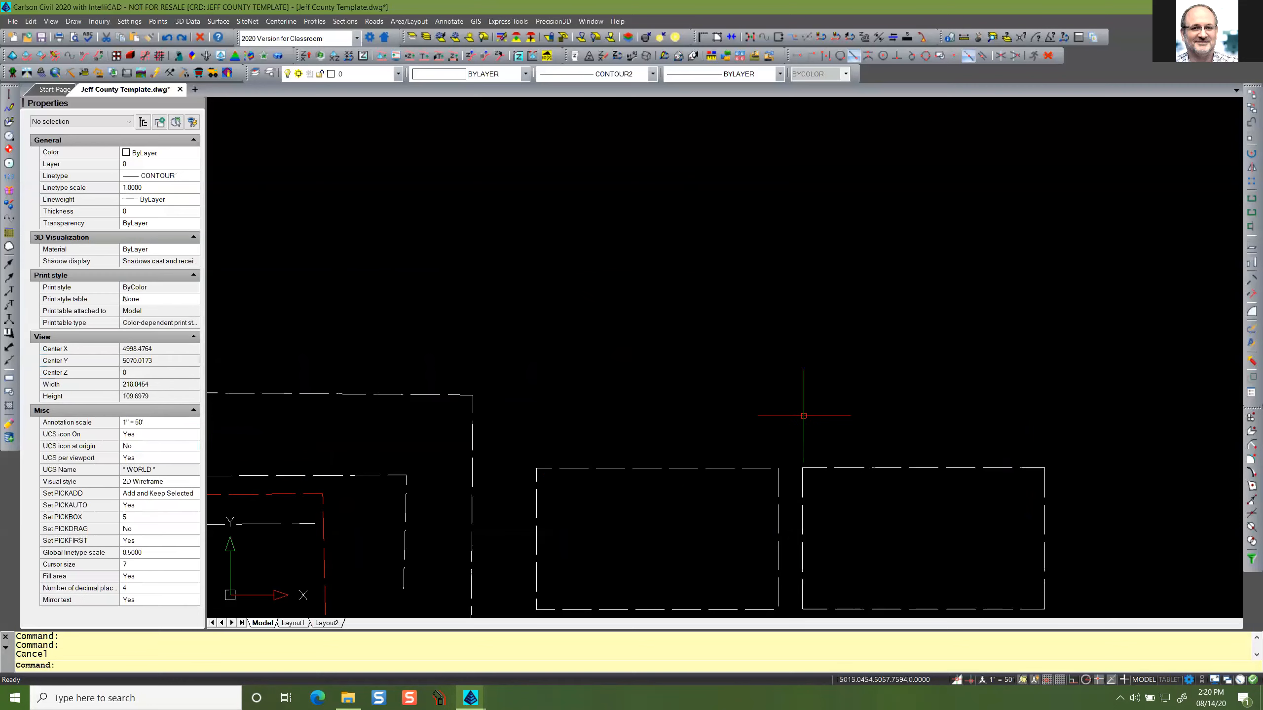
# Set linetype generation to No for the rectangle nearer the boundary polylines, and recheck its properties.
pyautogui.click(743, 468)
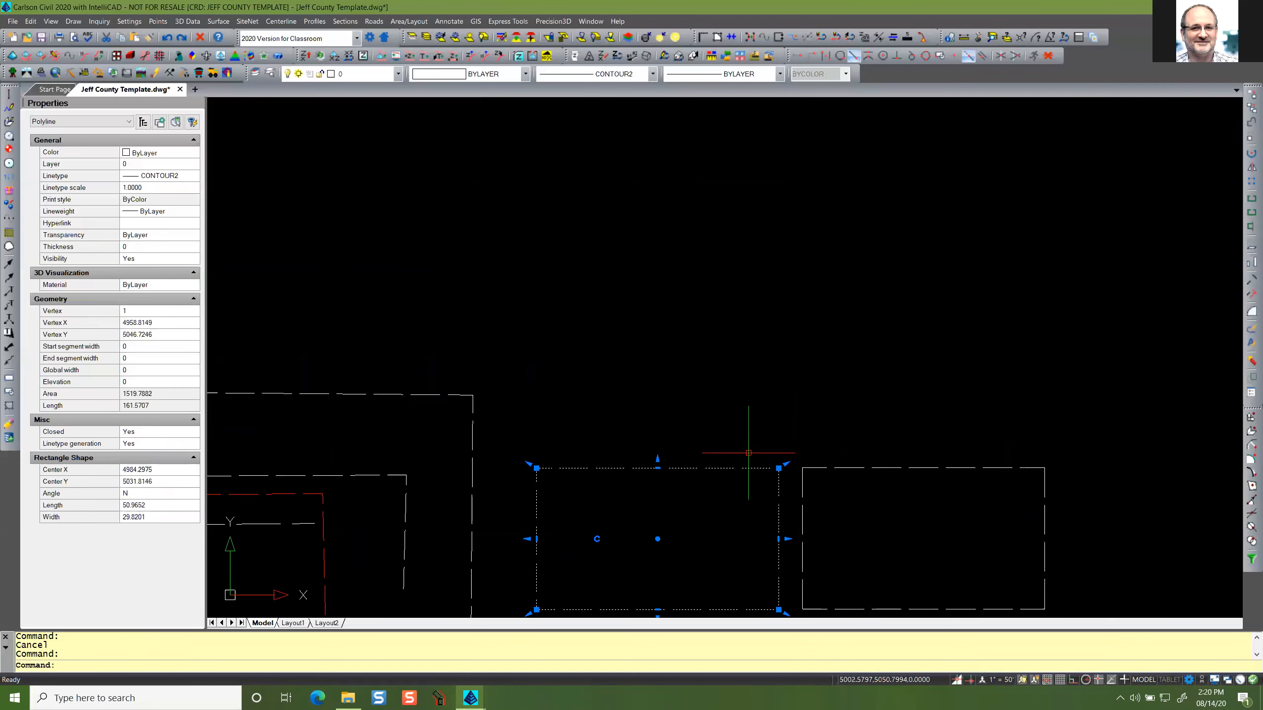
pyautogui.click(130, 444)
pyautogui.click(193, 444)
pyautogui.click(182, 467)
pyautogui.press('Escape')
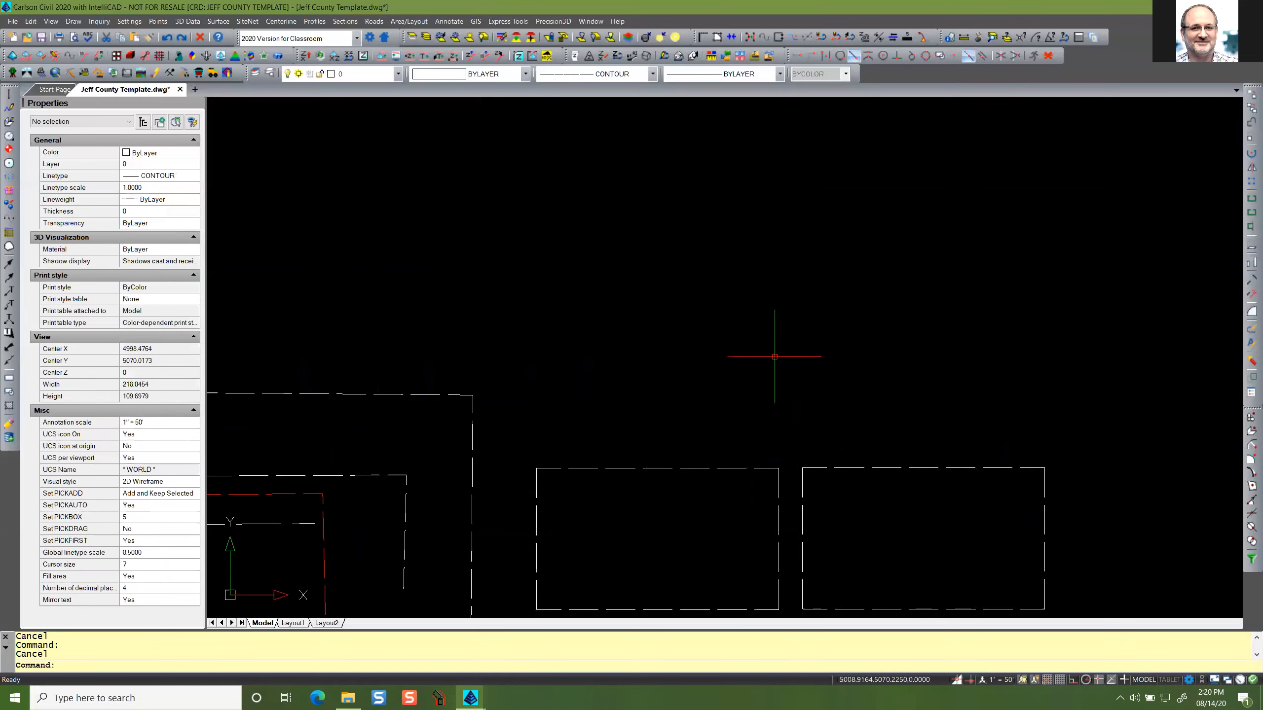
pyautogui.scroll(-5, 774, 356)
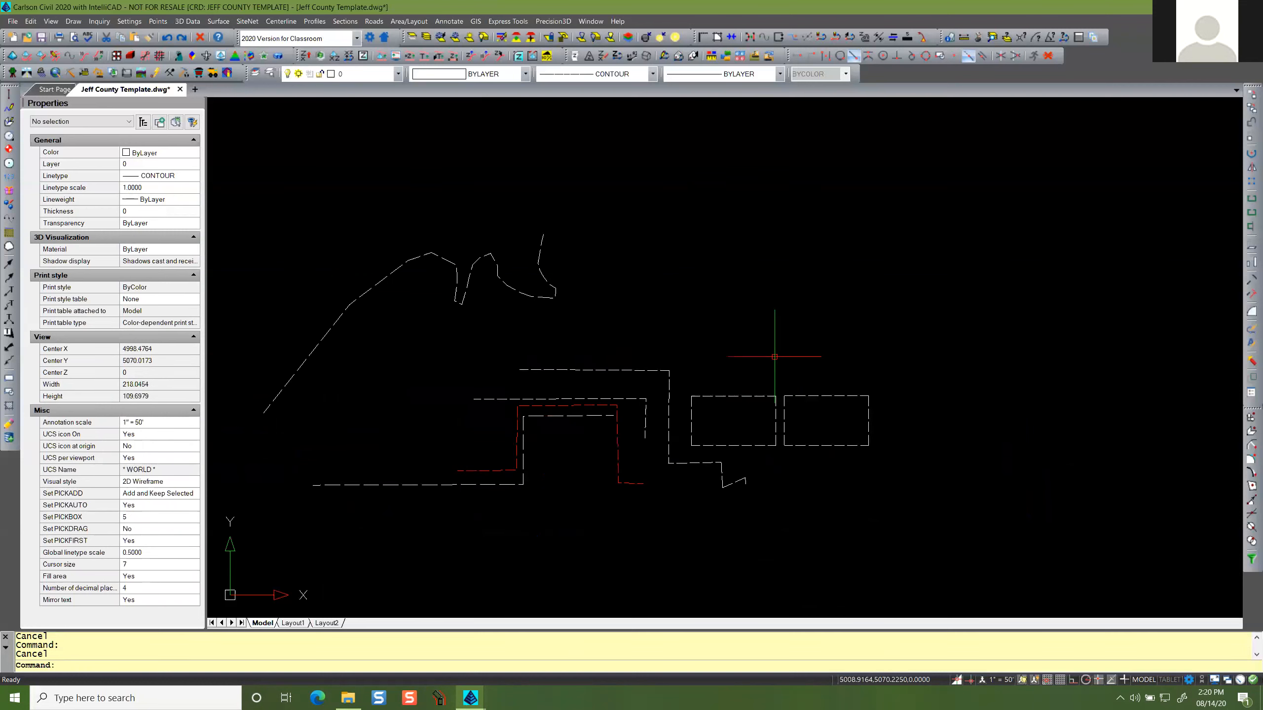
pyautogui.click(729, 396)
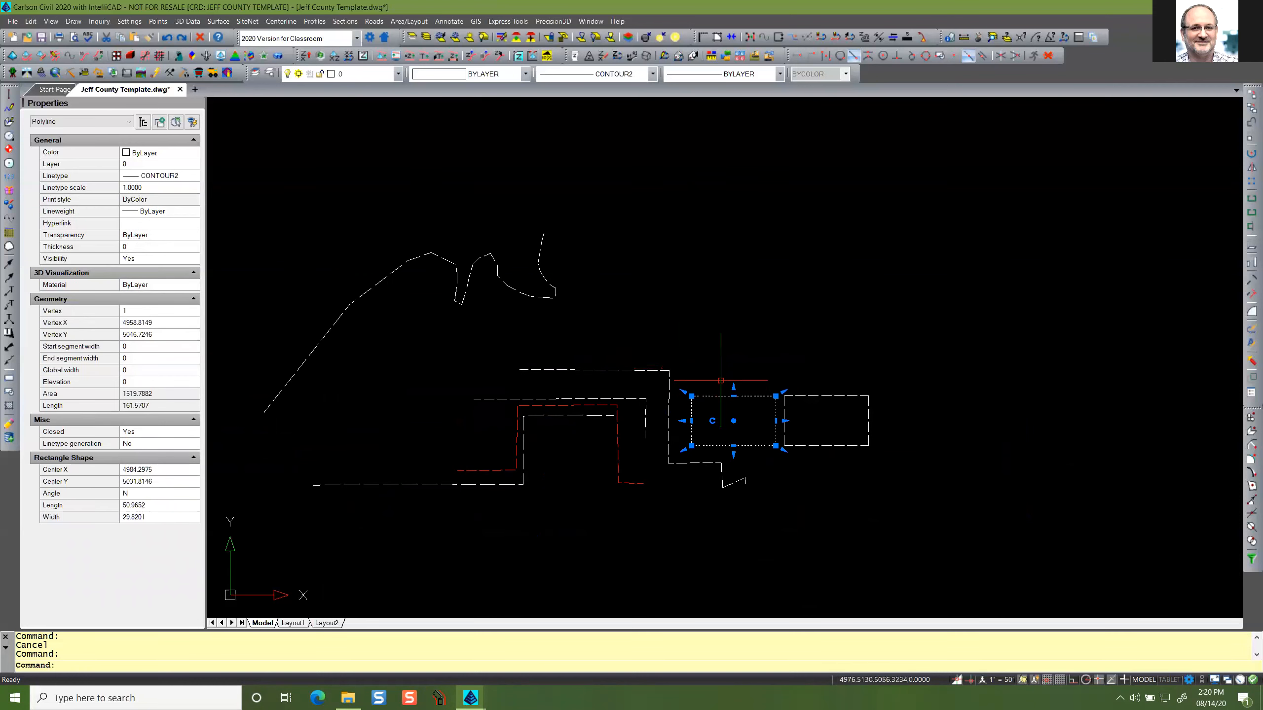
pyautogui.press('Escape')
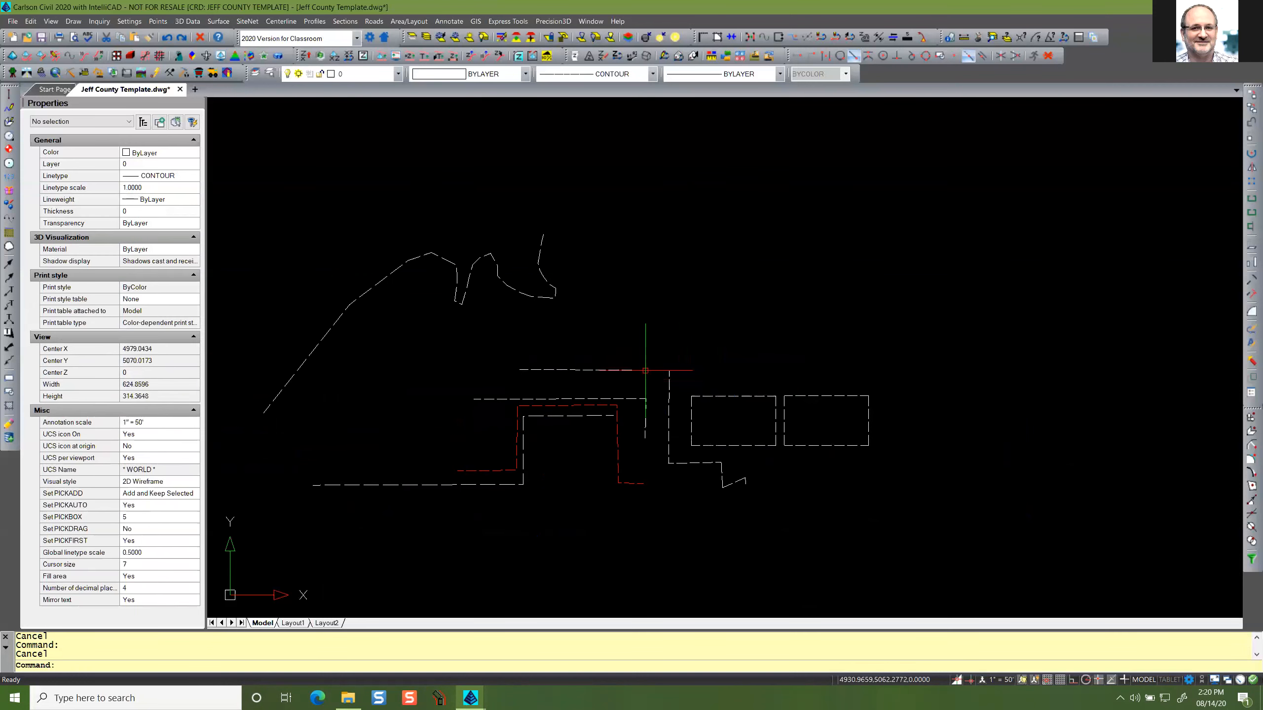
# Change the outermost stepped boundary polyline's Closed property to Yes and clear the selection.
pyautogui.click(628, 370)
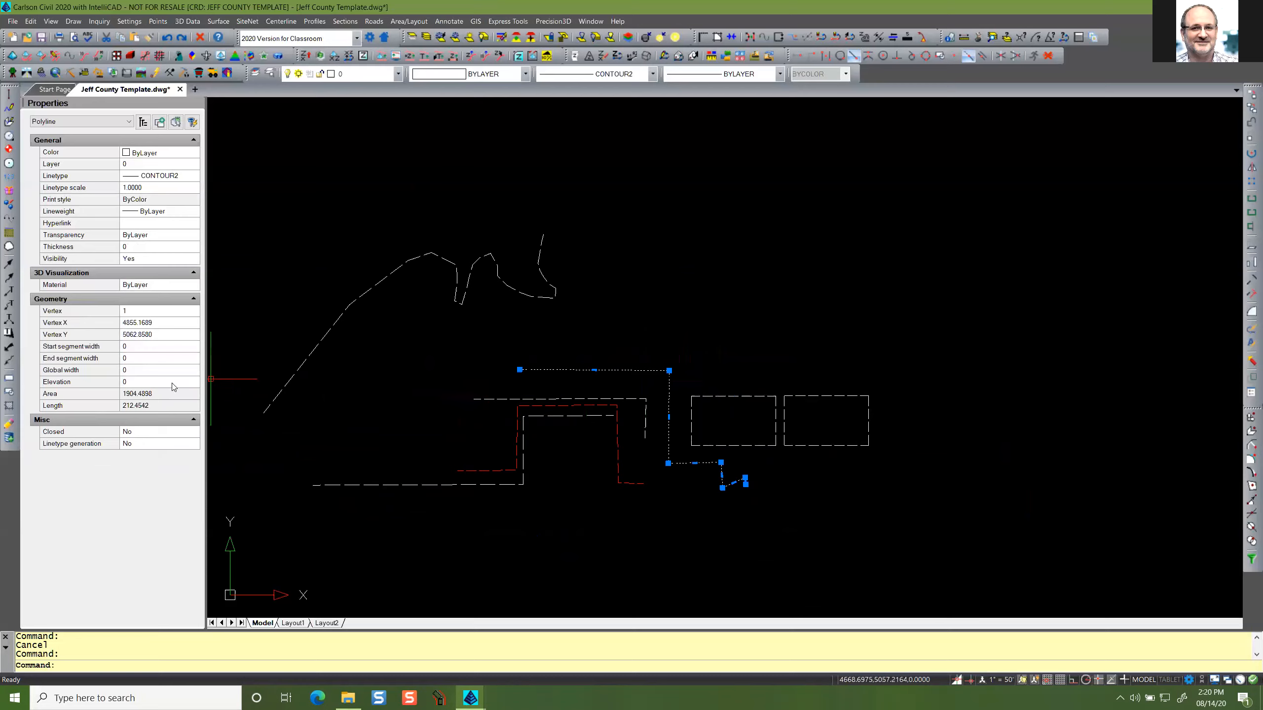
pyautogui.click(133, 434)
pyautogui.click(133, 435)
pyautogui.click(132, 454)
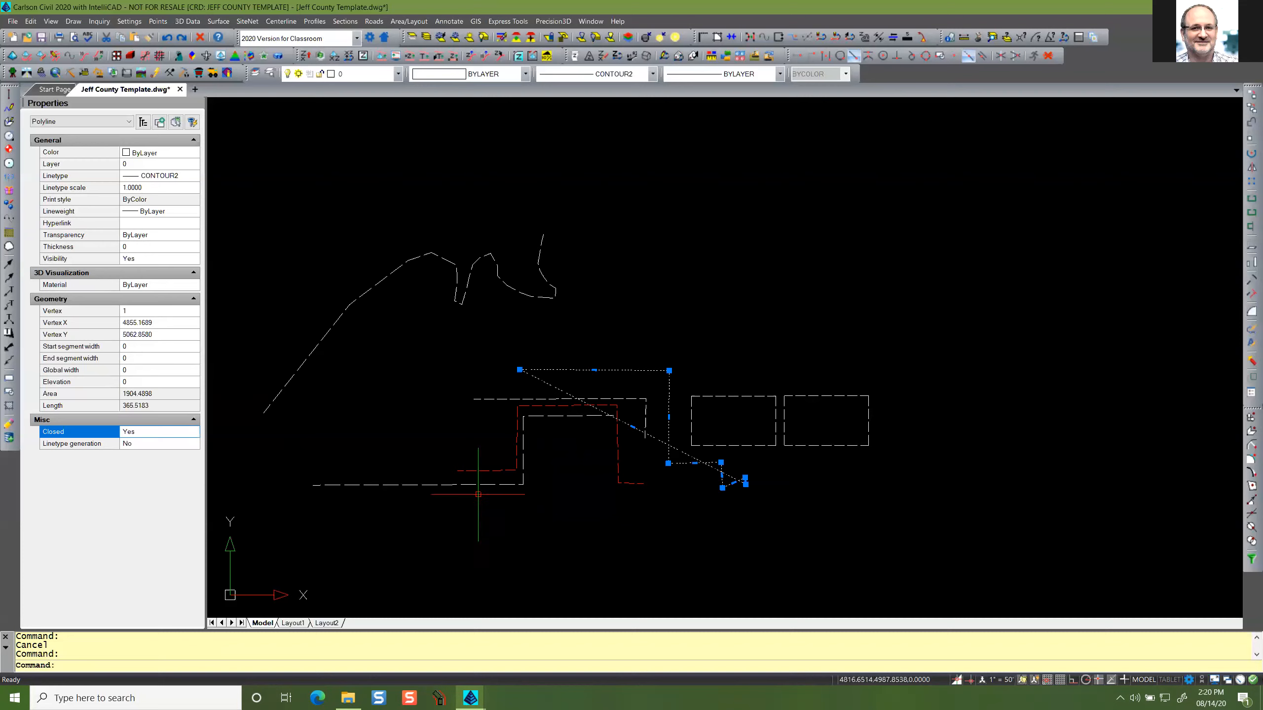
pyautogui.press('Escape')
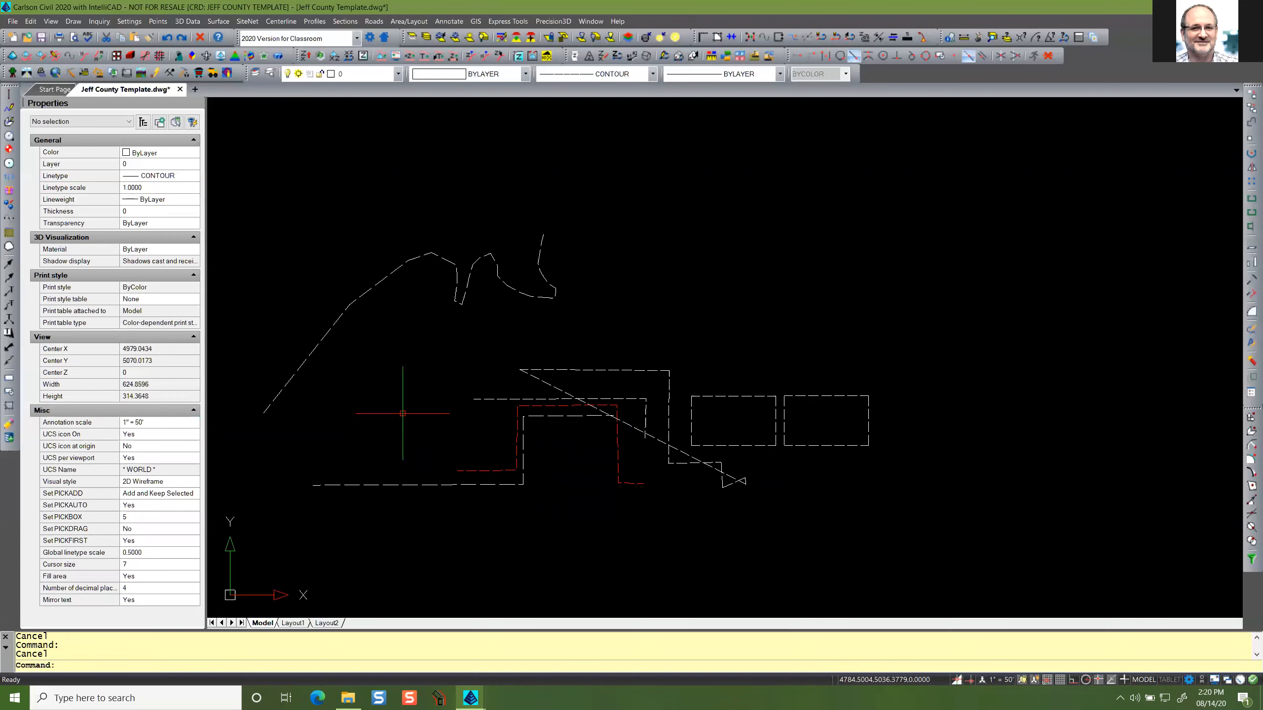
# Change the contour-like polyline's Closed property to Yes and clear the selection.
pyautogui.click(307, 355)
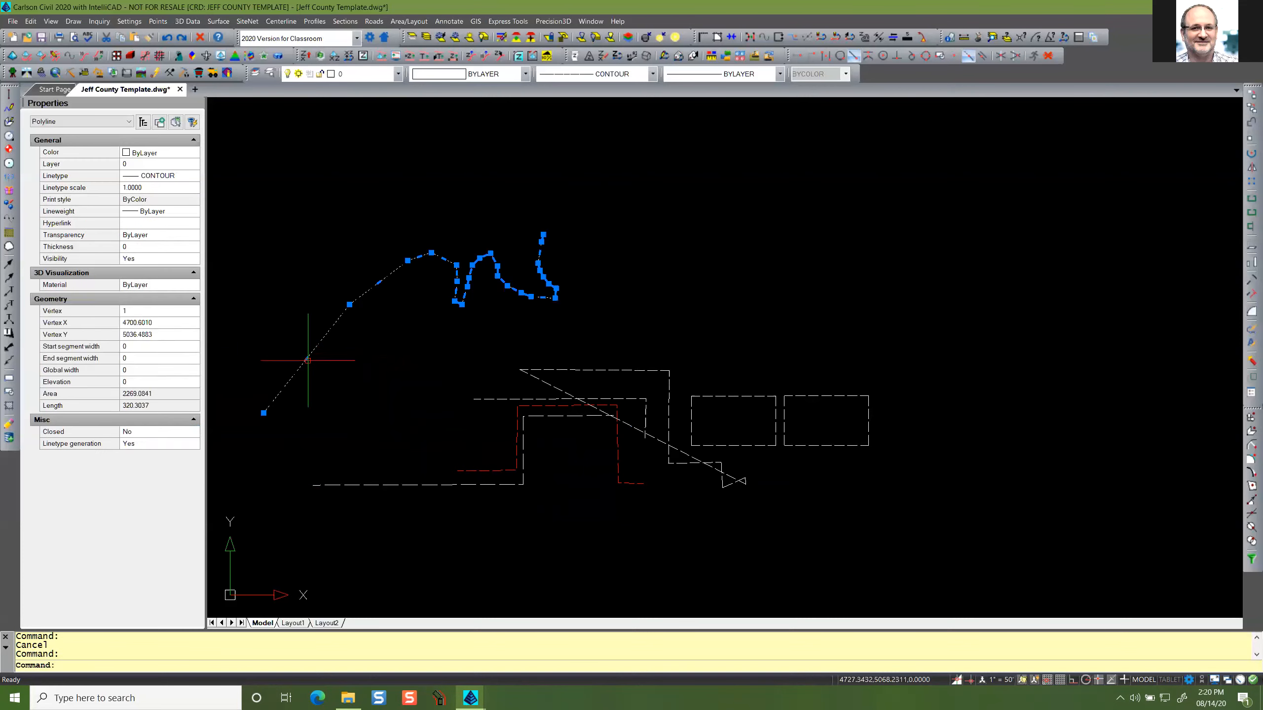
pyautogui.click(160, 432)
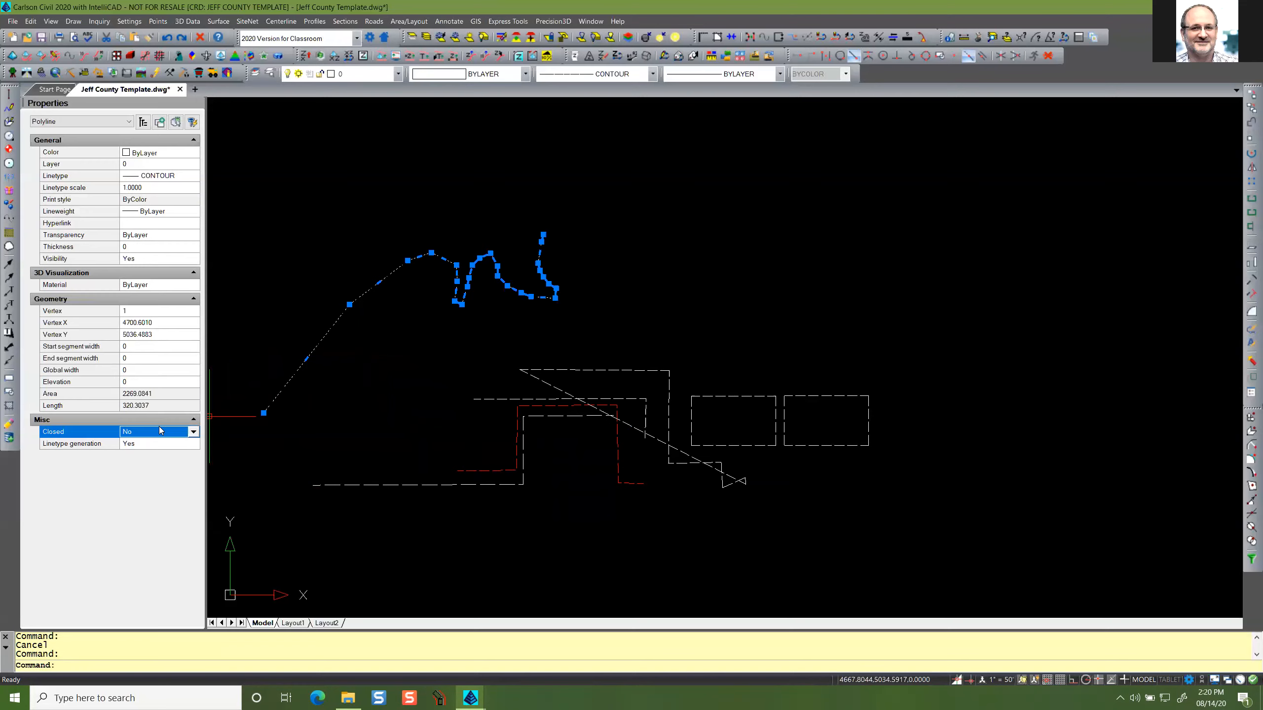
pyautogui.click(145, 454)
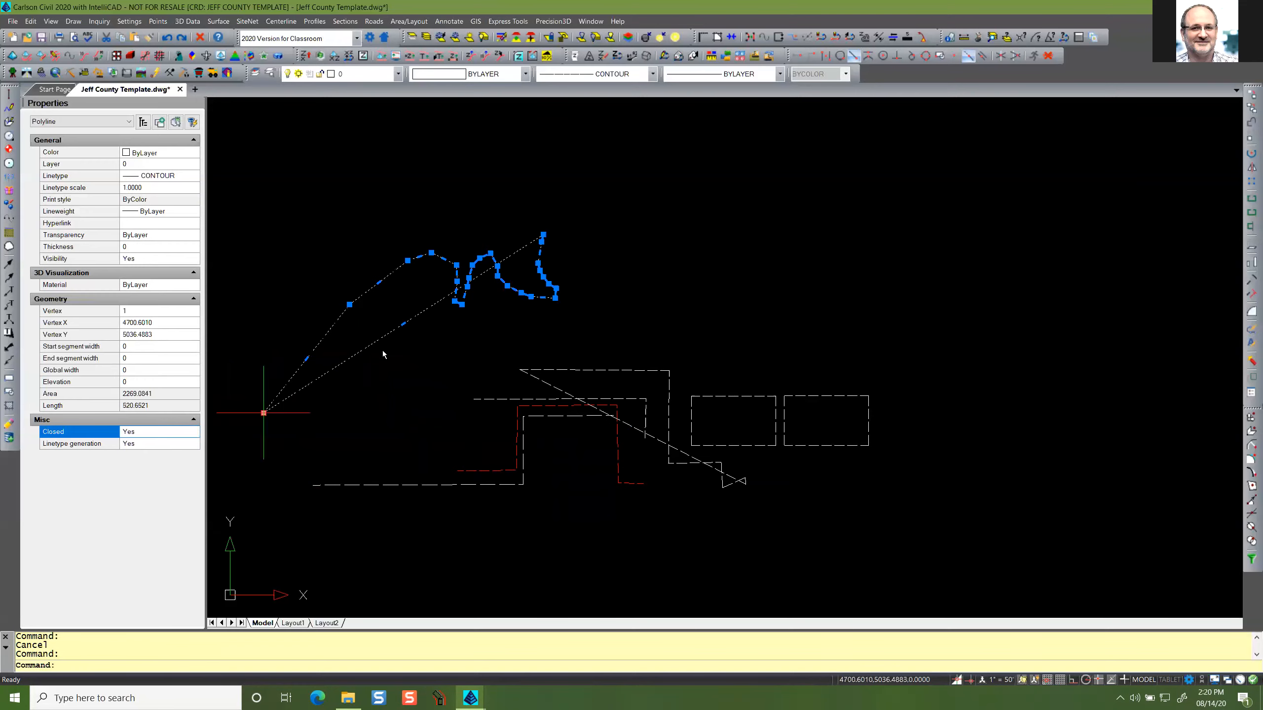
pyautogui.press('Escape')
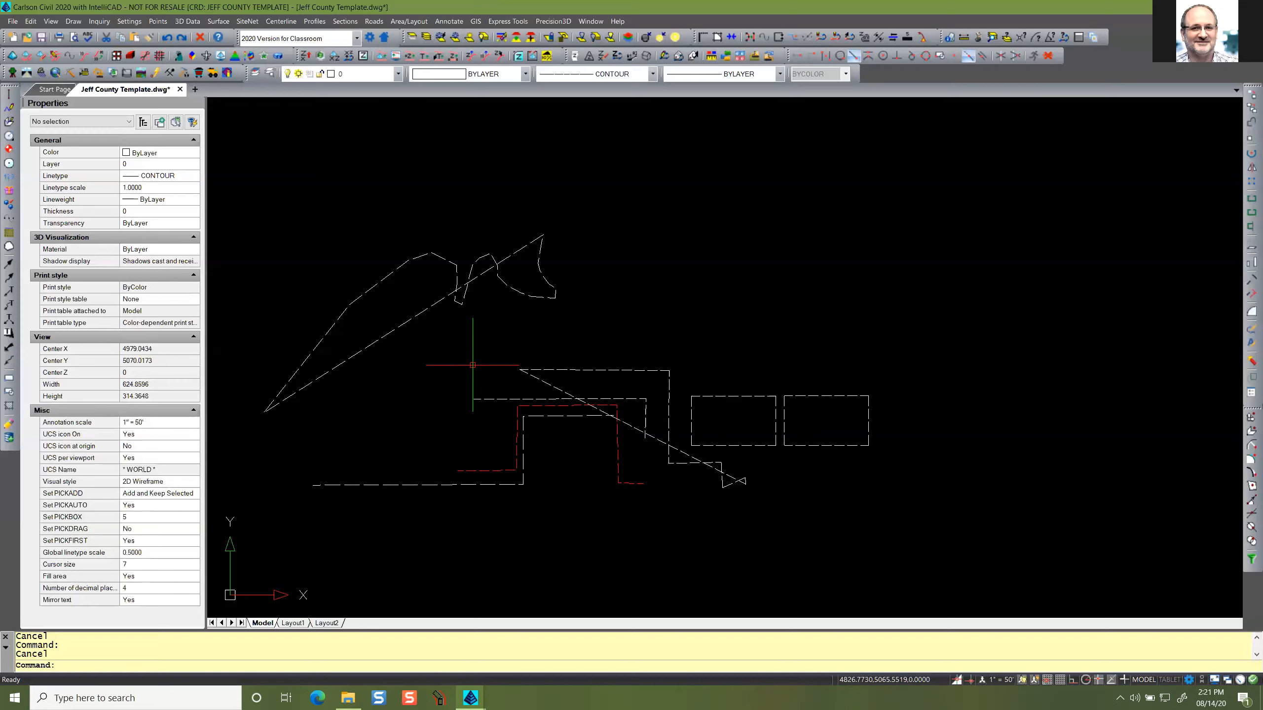
# Bring up Drawing Setup and set the Line Type Scaler to 1.25.
pyautogui.click(124, 22)
pyautogui.click(143, 24)
pyautogui.click(133, 22)
pyautogui.click(149, 37)
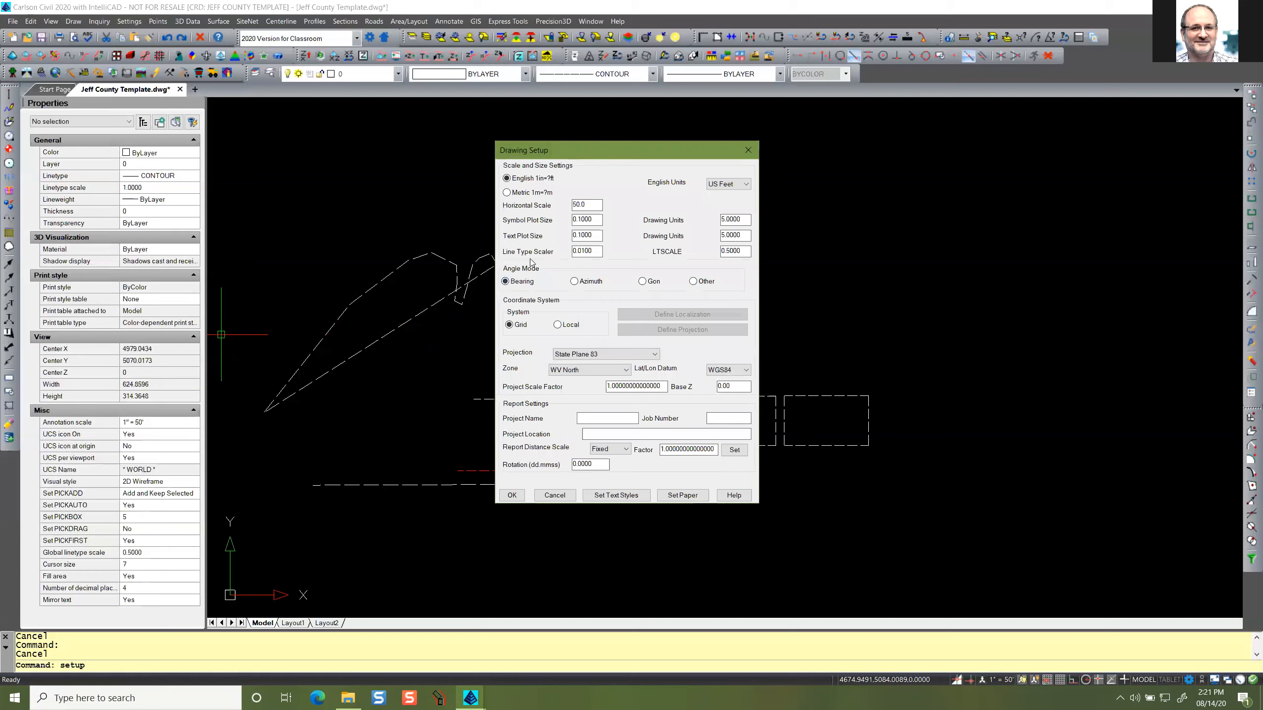
pyautogui.moveTo(597, 251); pyautogui.dragTo(545, 262)
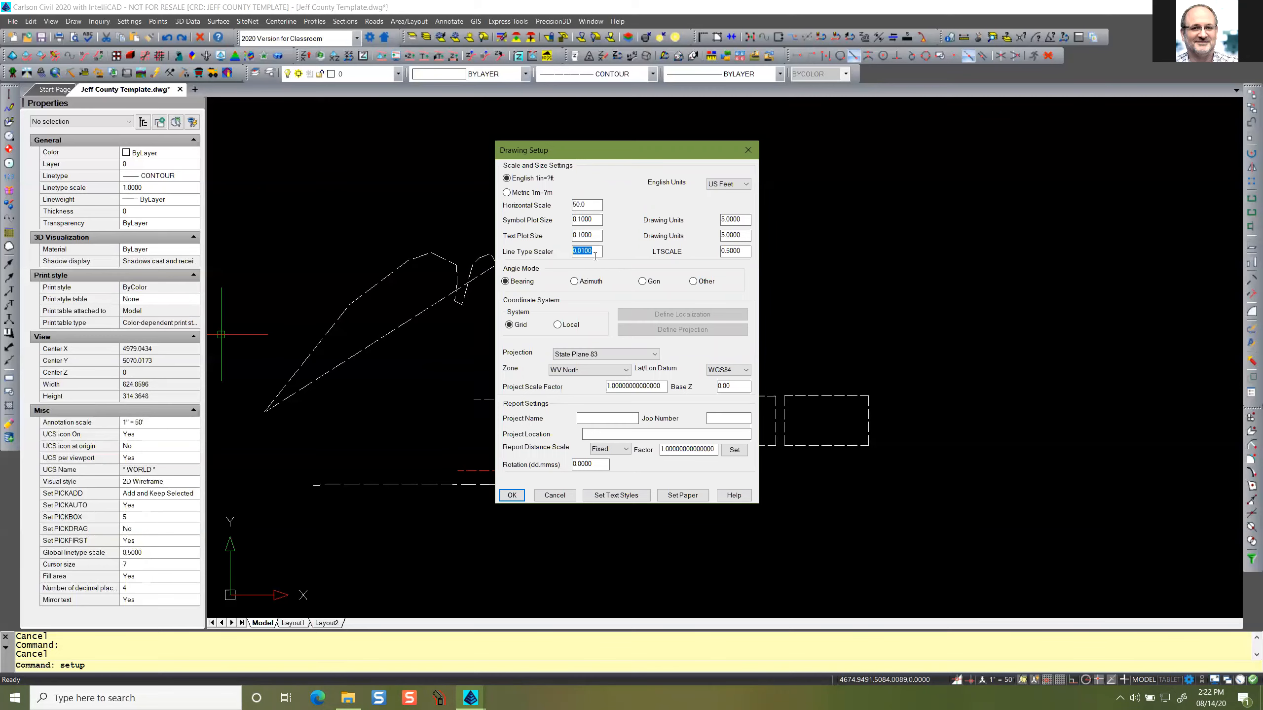
pyautogui.write('1.25')
pyautogui.click(590, 251)
pyautogui.moveTo(599, 250)
pyautogui.mouseDown()
pyautogui.moveTo(557, 252)
pyautogui.moveTo(604, 252)
pyautogui.mouseUp()
# Examine how Horizontal Scale and Line Type Scaler relate to the LTSCALE value, and close Drawing Setup.
pyautogui.moveTo(721, 251); pyautogui.dragTo(751, 251)
pyautogui.click(751, 251)
pyautogui.doubleClick(571, 205)
pyautogui.click(586, 205)
pyautogui.doubleClick(591, 251)
pyautogui.click(594, 252)
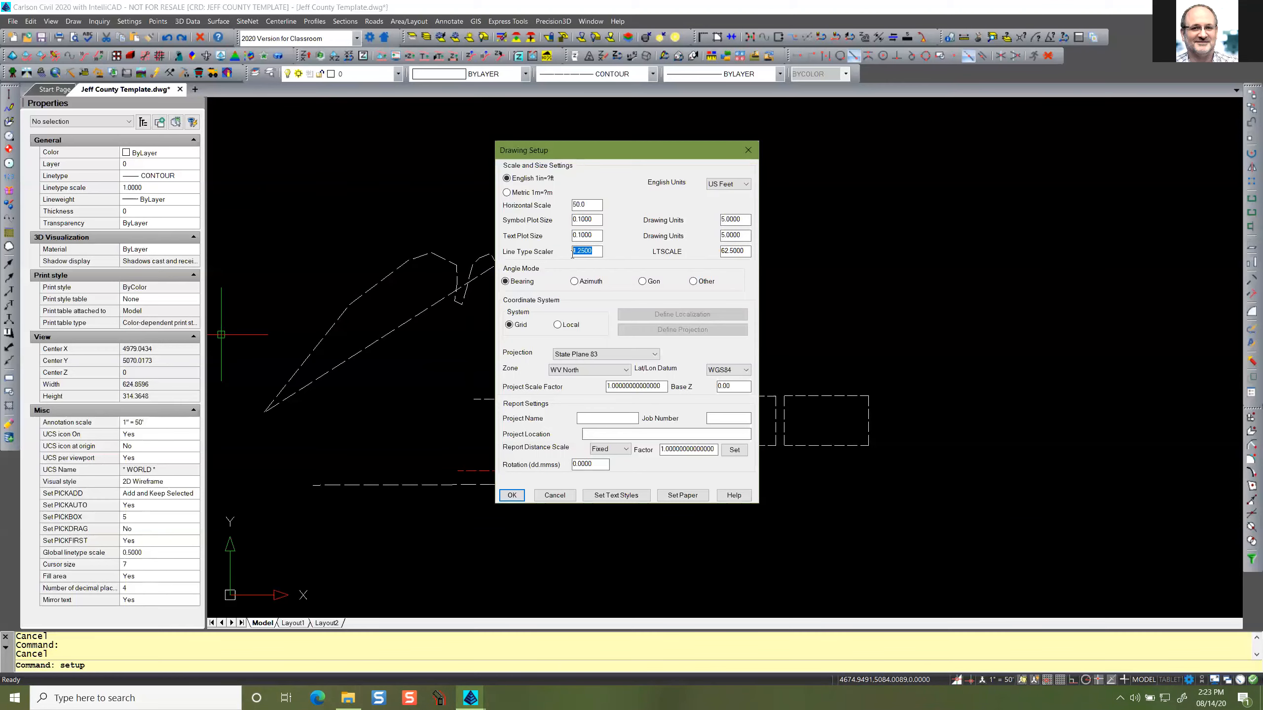
pyautogui.moveTo(586, 205)
pyautogui.mouseDown()
pyautogui.moveTo(573, 205)
pyautogui.moveTo(583, 205)
pyautogui.mouseUp()
pyautogui.click(748, 250)
pyautogui.moveTo(721, 250)
pyautogui.mouseDown()
pyautogui.moveTo(747, 251)
pyautogui.moveTo(721, 250)
pyautogui.mouseUp()
pyautogui.click(511, 495)
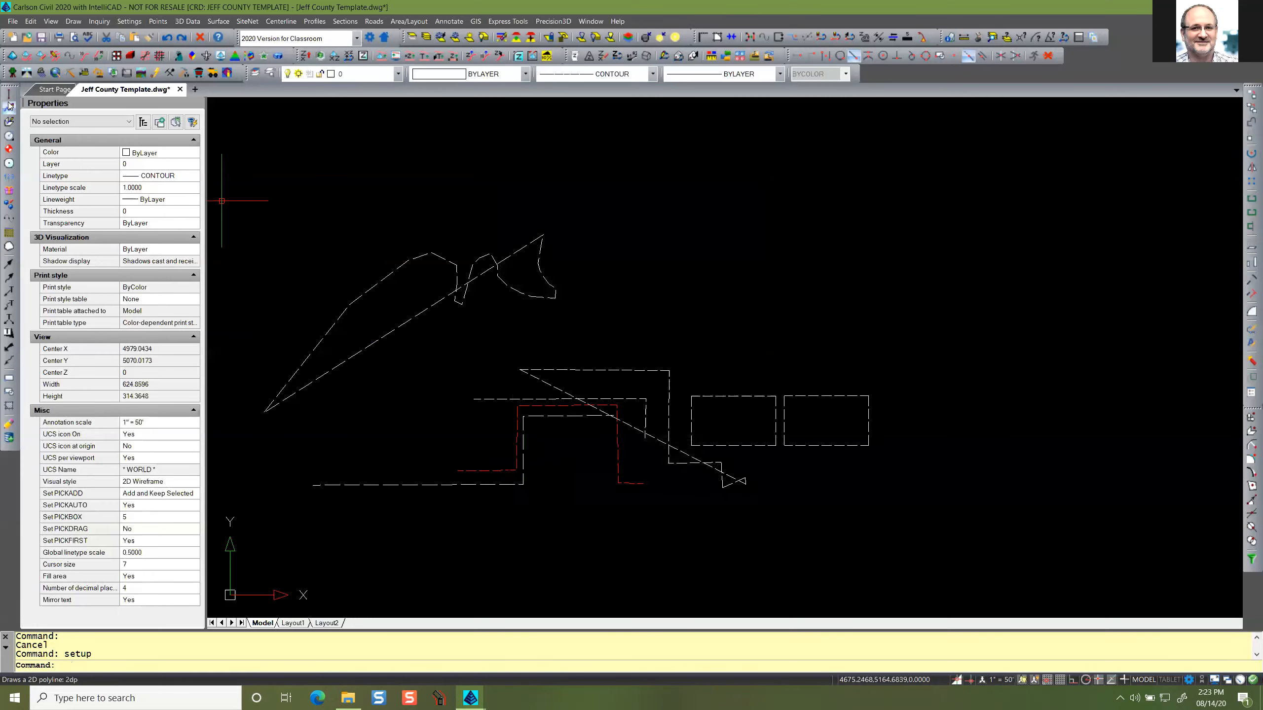
# View the linetypes offered in the 2D polyline options, and cancel the polyline command.
pyautogui.click(9, 105)
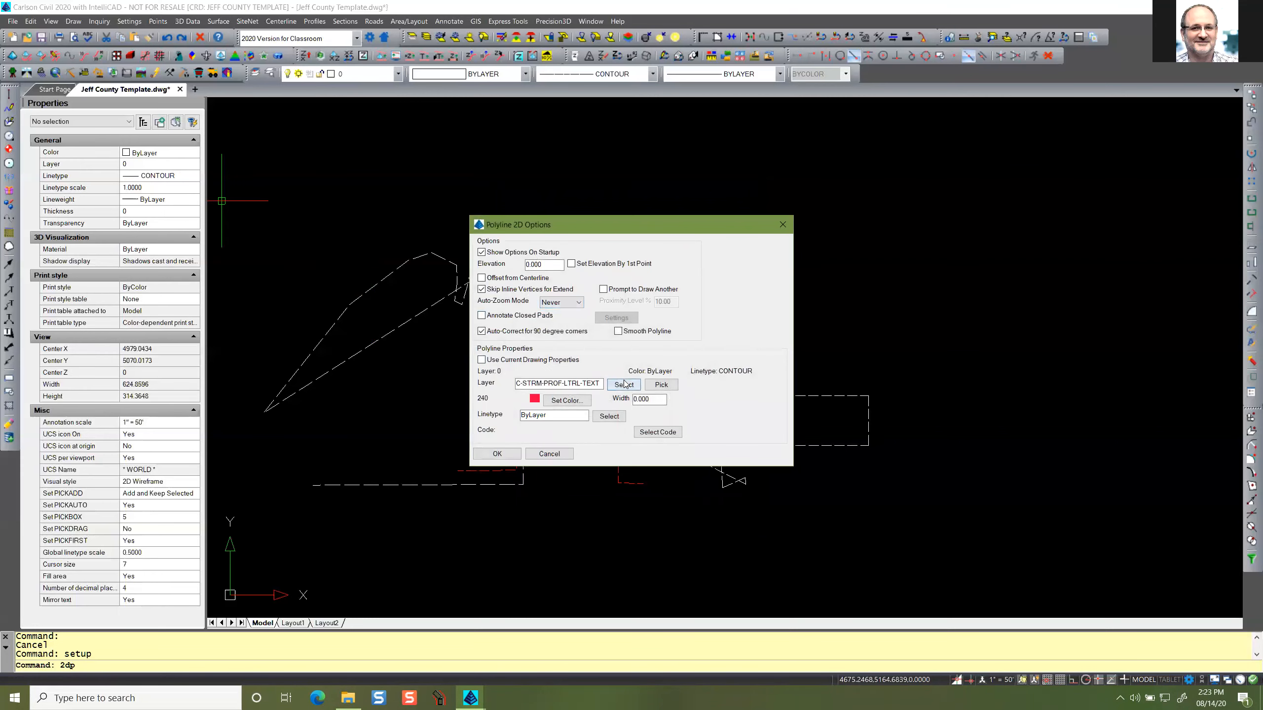
pyautogui.click(622, 416)
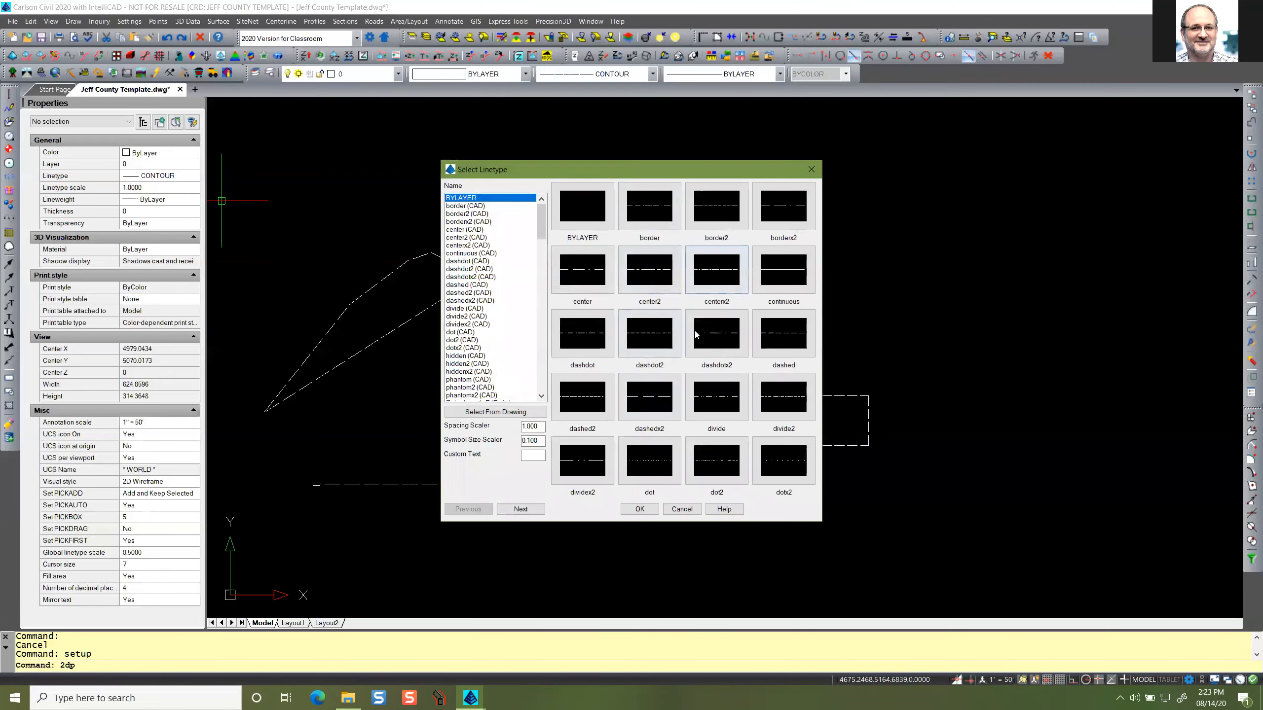
pyautogui.click(682, 508)
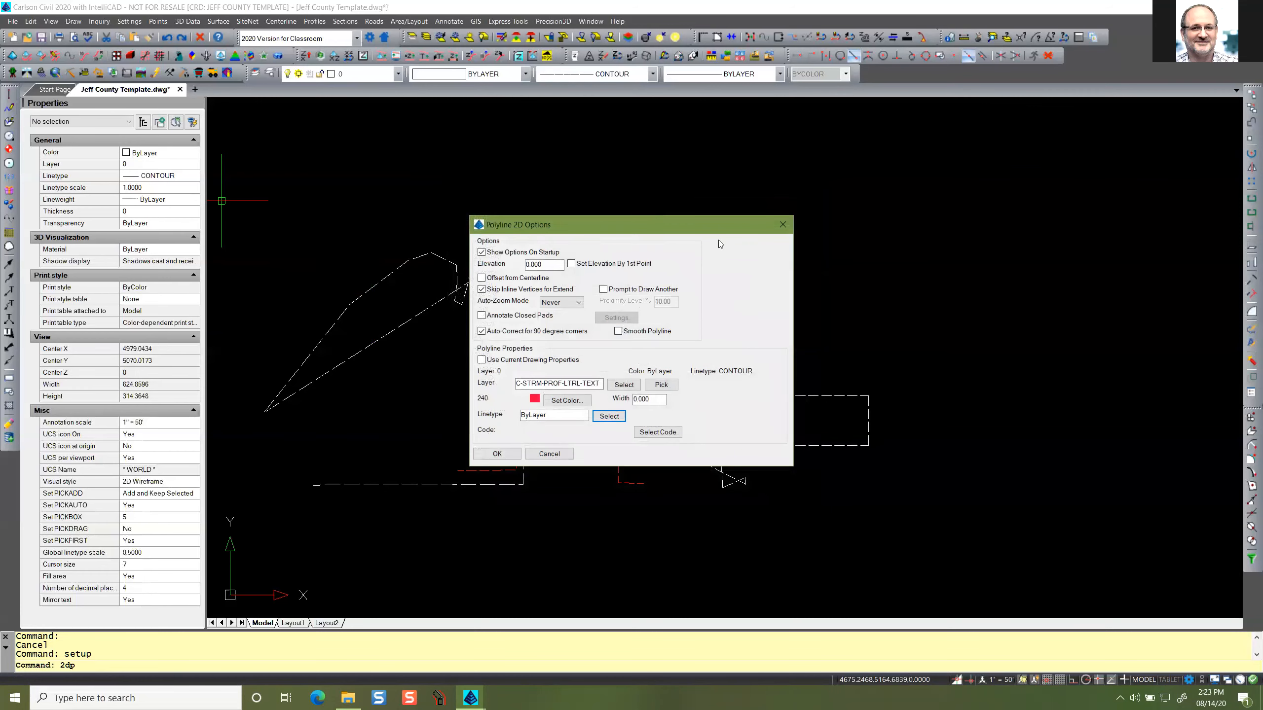
pyautogui.click(783, 226)
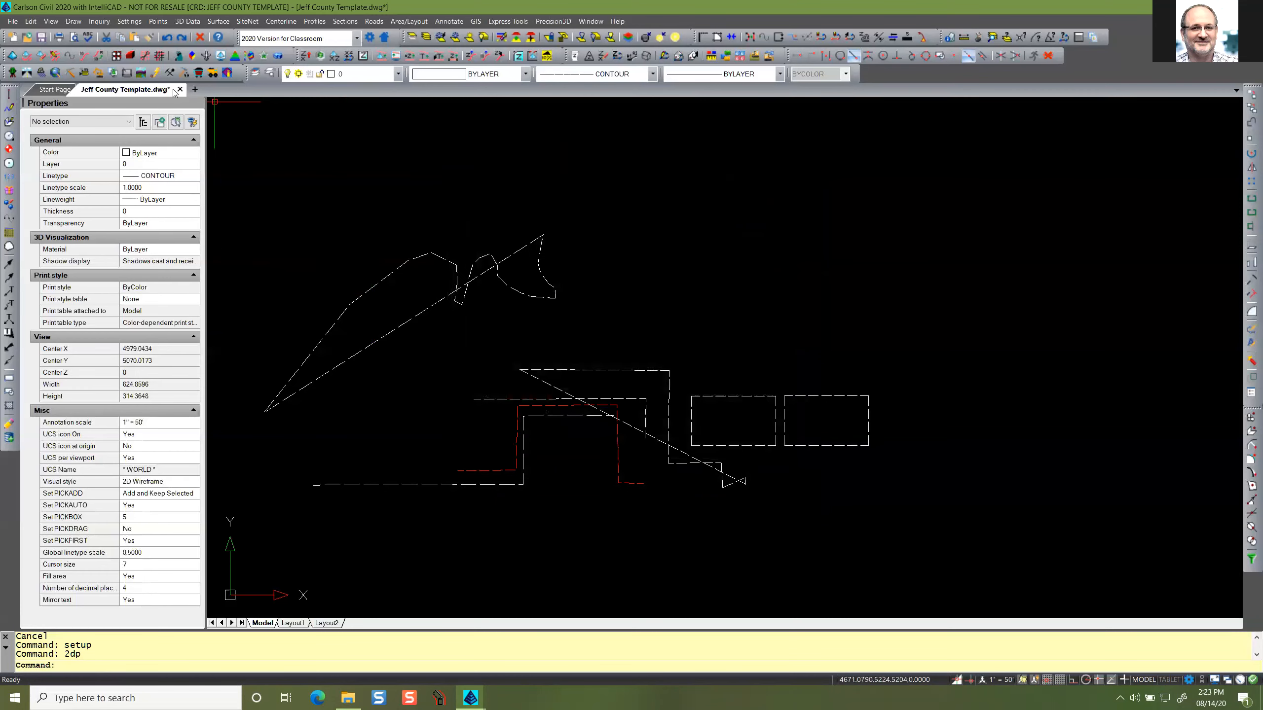
# Browse the linetypes available for the G-ANNO-SYMB layer, skip the scheduled snapshot, and close the layer manager.
pyautogui.click(270, 75)
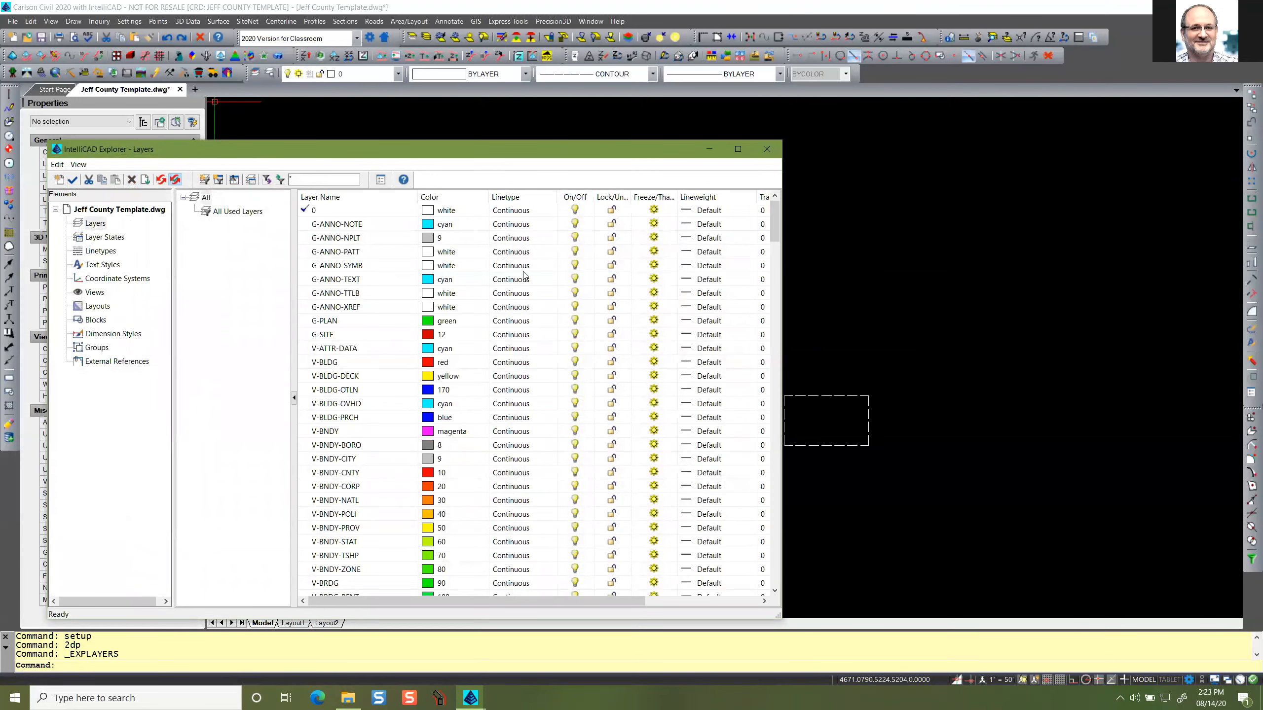
pyautogui.click(498, 279)
pyautogui.scroll(-20, 208, 321)
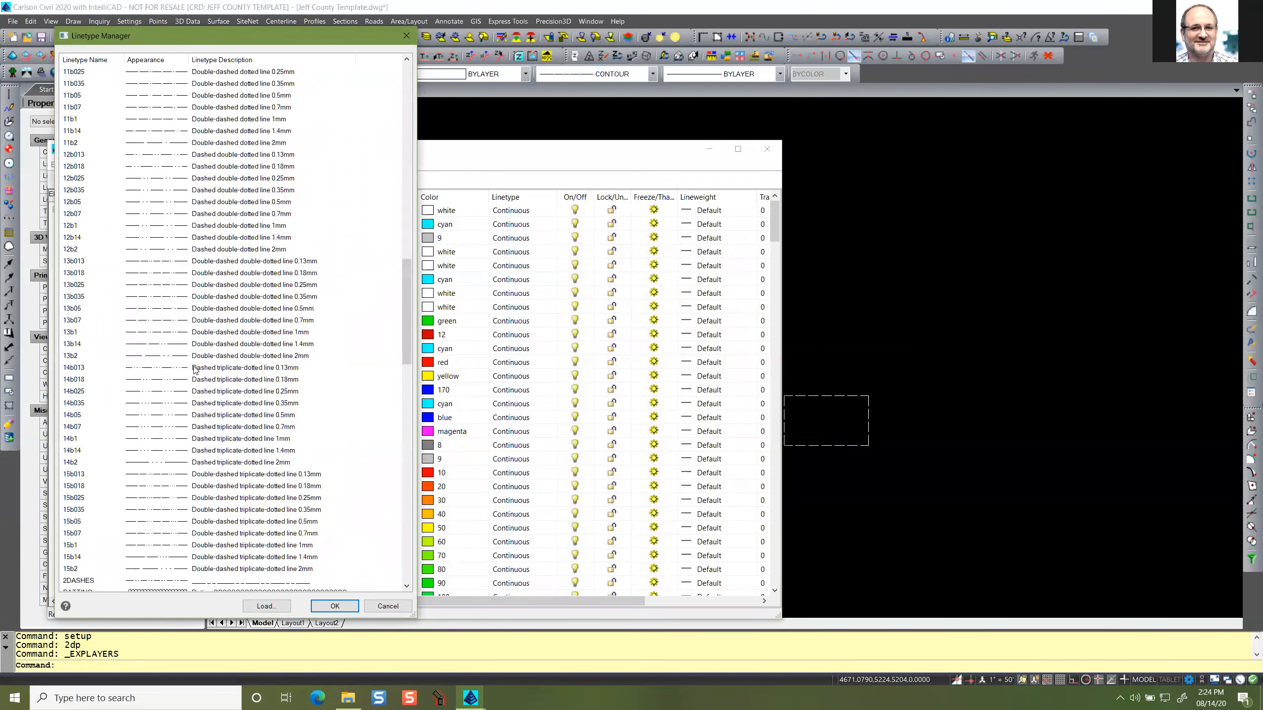
pyautogui.scroll(15, 194, 369)
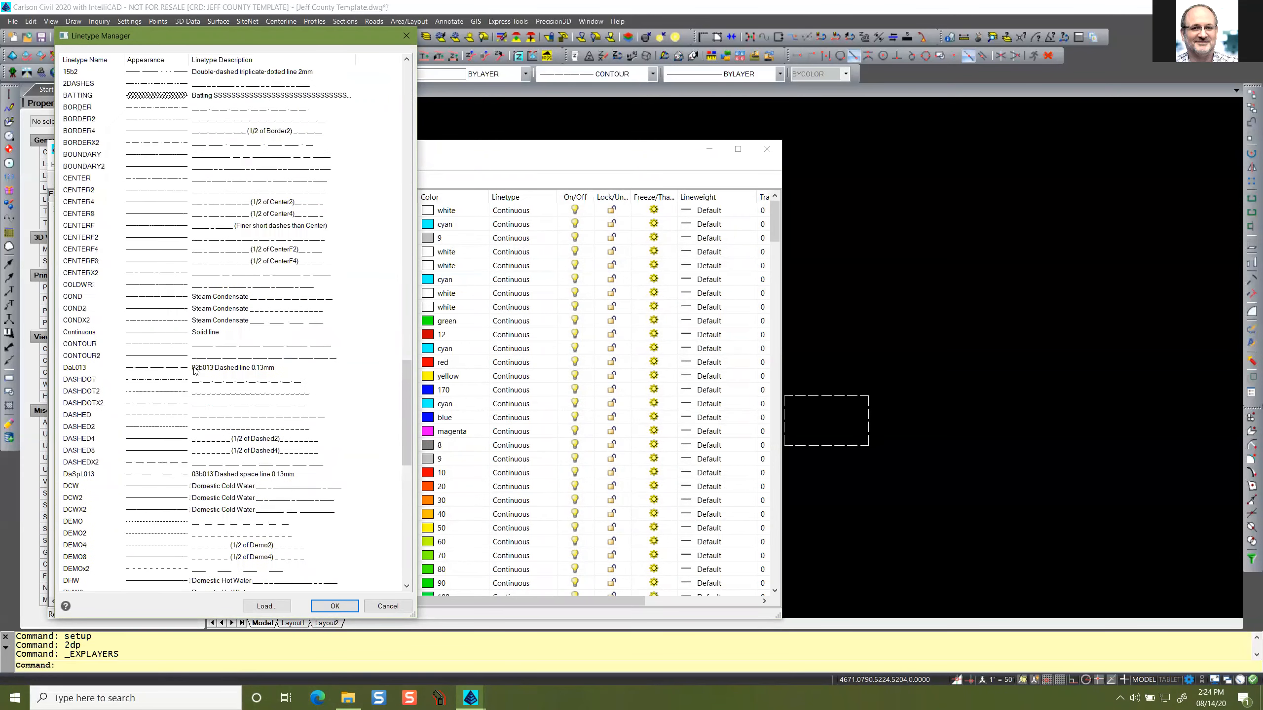
pyautogui.scroll(-15, 199, 319)
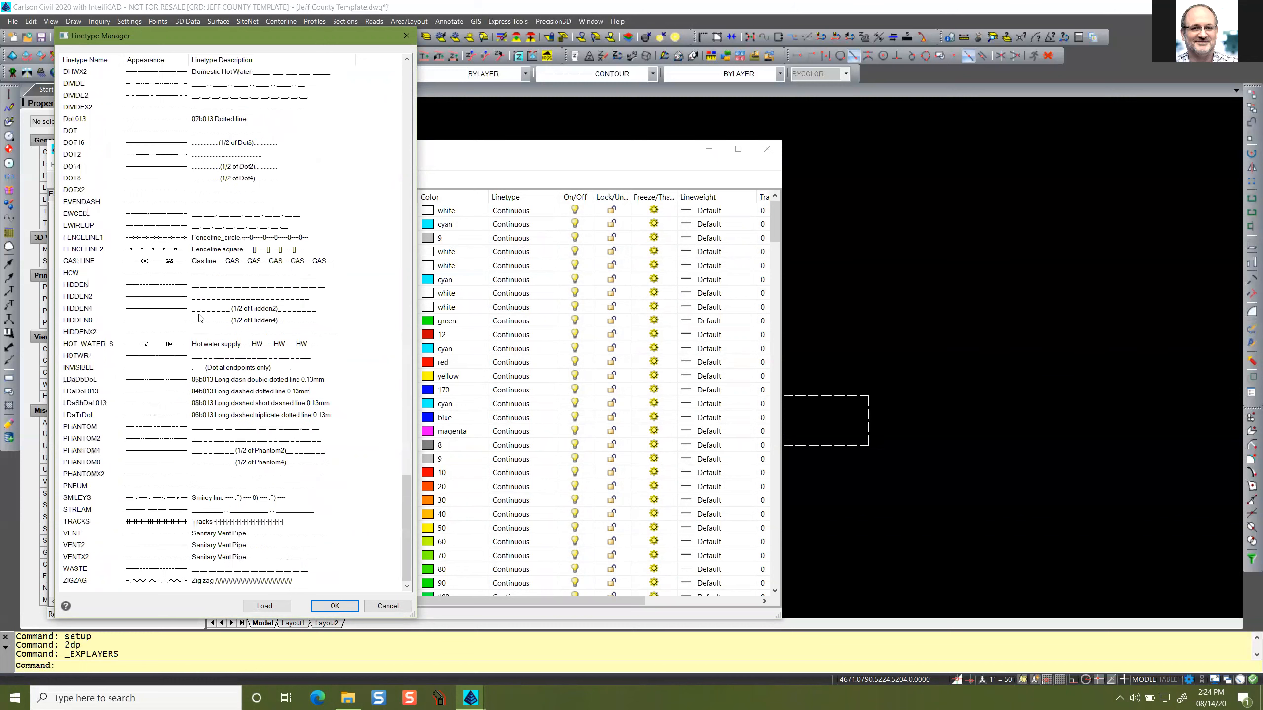
pyautogui.click(367, 607)
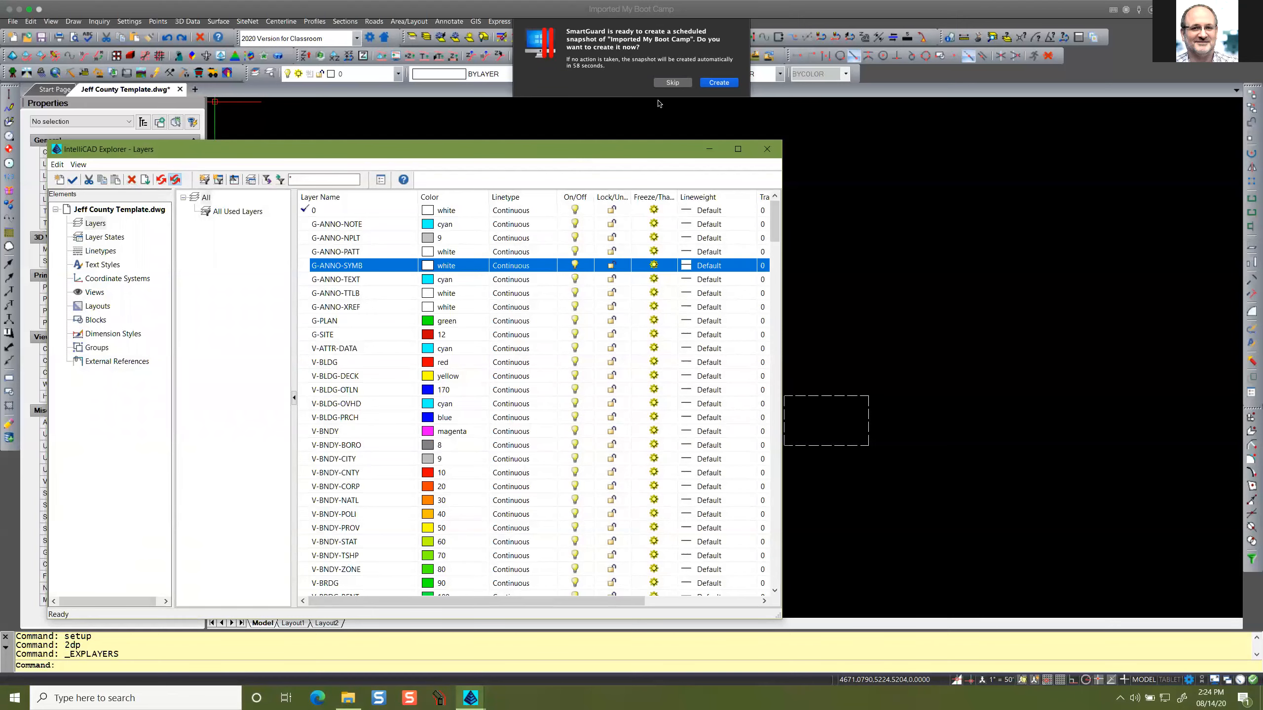
pyautogui.click(666, 81)
pyautogui.click(766, 149)
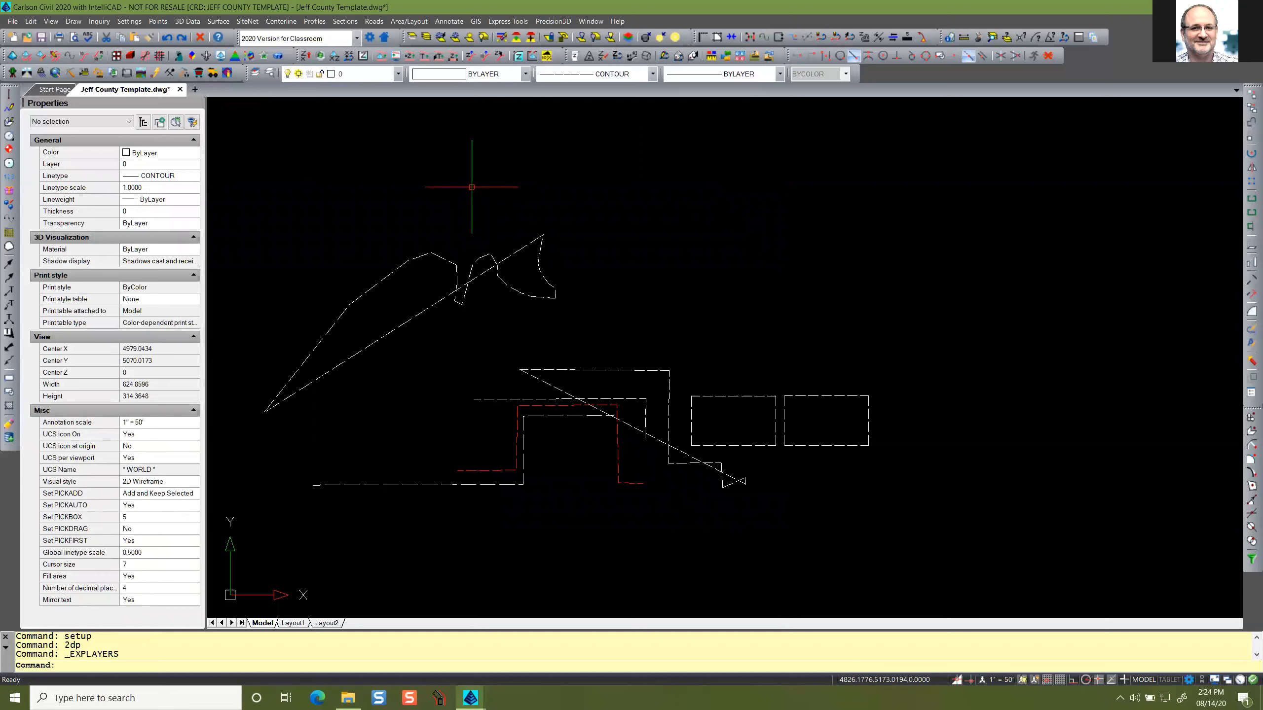
# Review the linetype scale property of the closed stepped boundary polyline, and clear the selection.
pyautogui.moveTo(516, 307); pyautogui.dragTo(585, 297, button='middle')
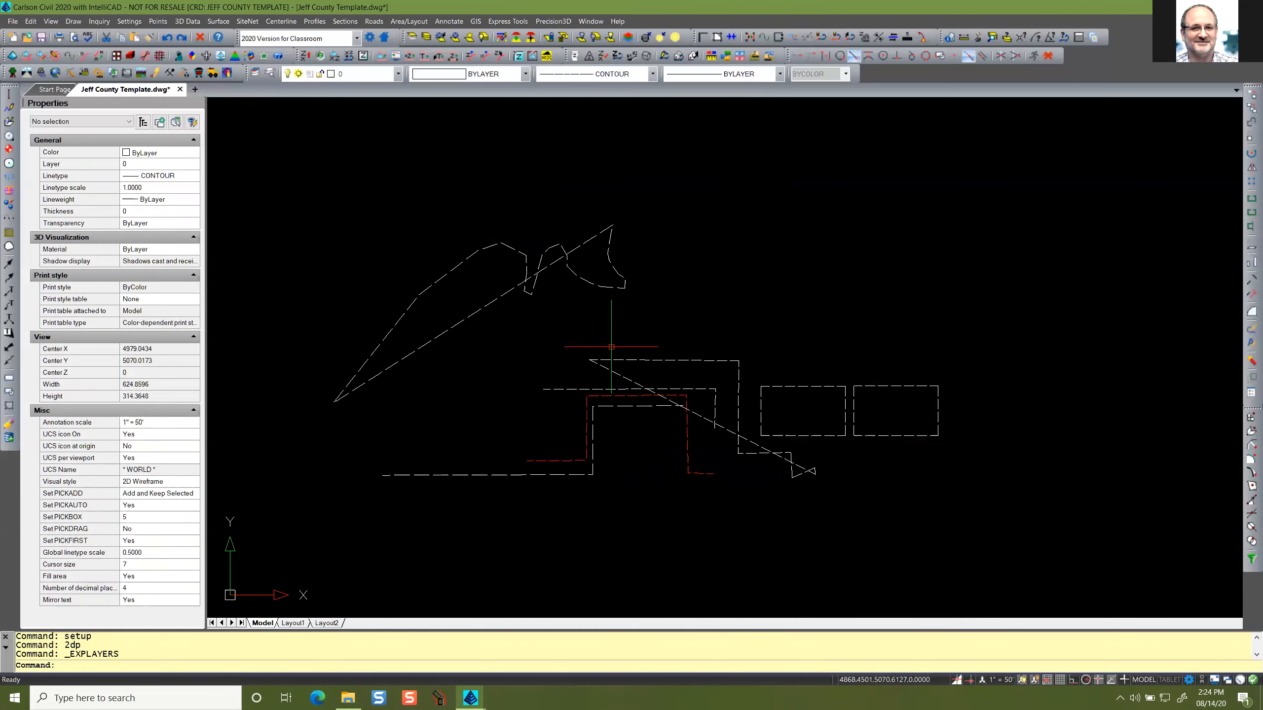
pyautogui.click(623, 360)
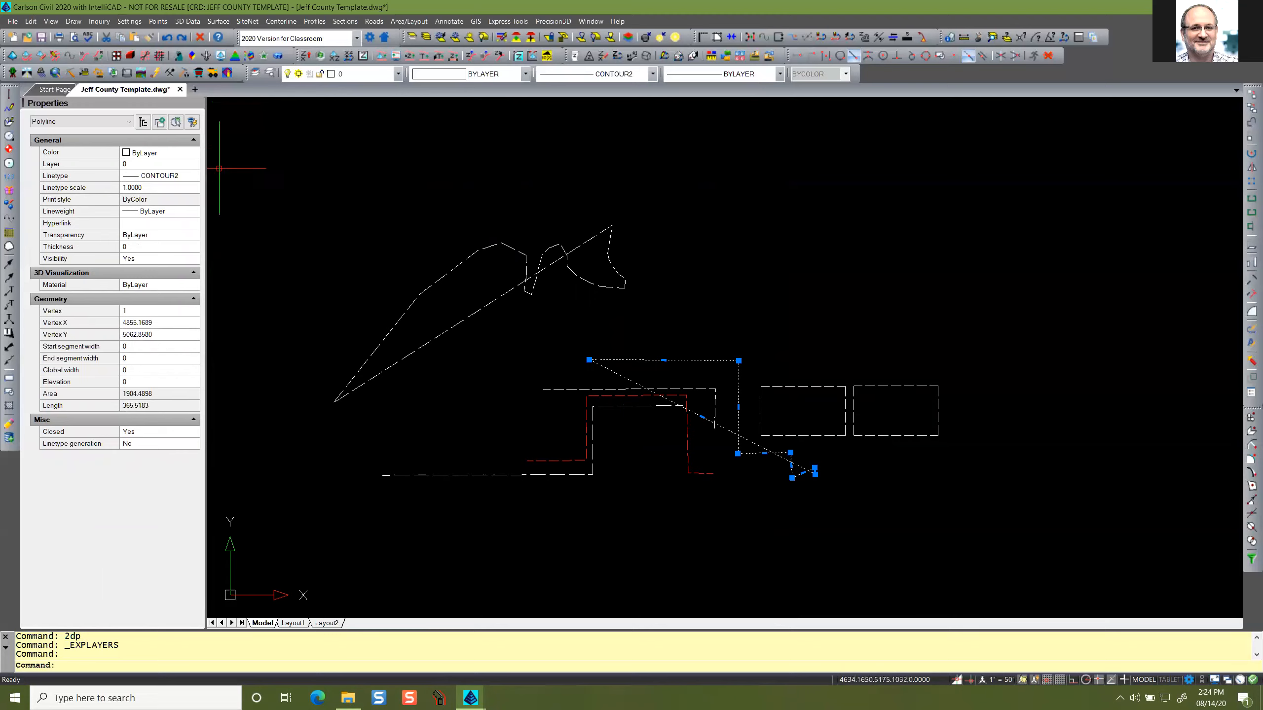
pyautogui.click(156, 188)
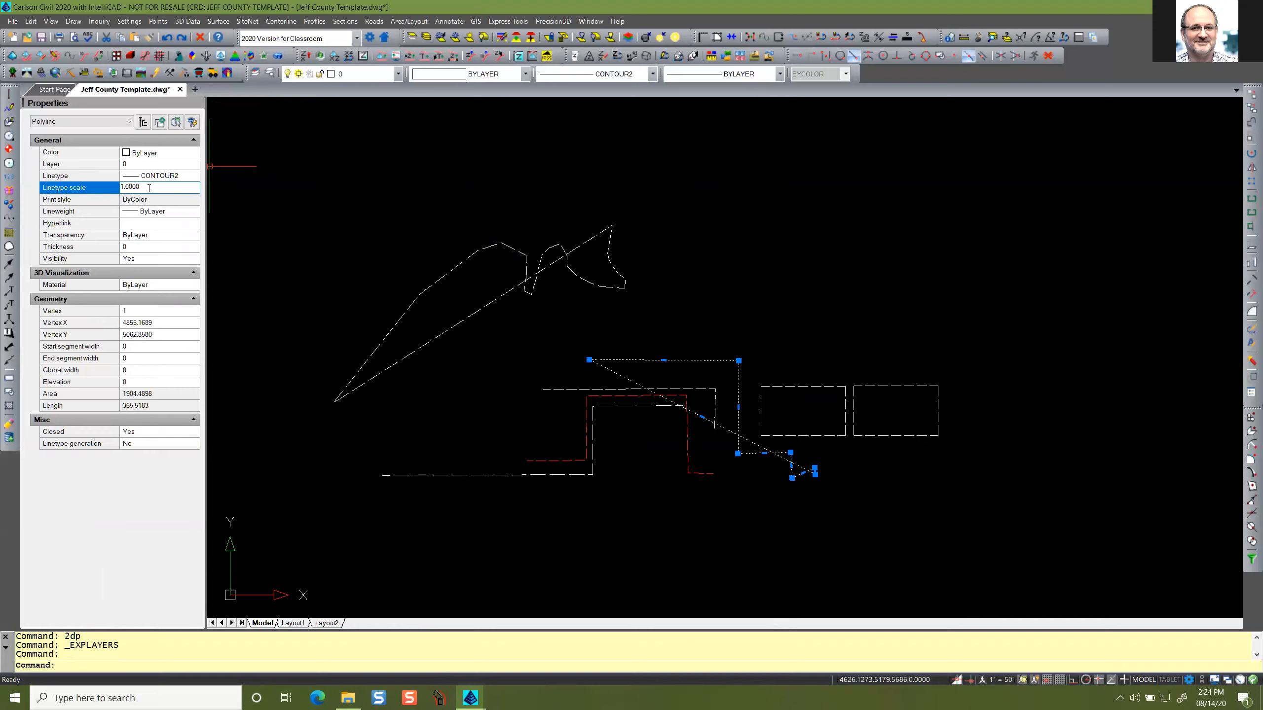
pyautogui.click(132, 215)
pyautogui.click(148, 187)
pyautogui.click(263, 194)
pyautogui.click(240, 210)
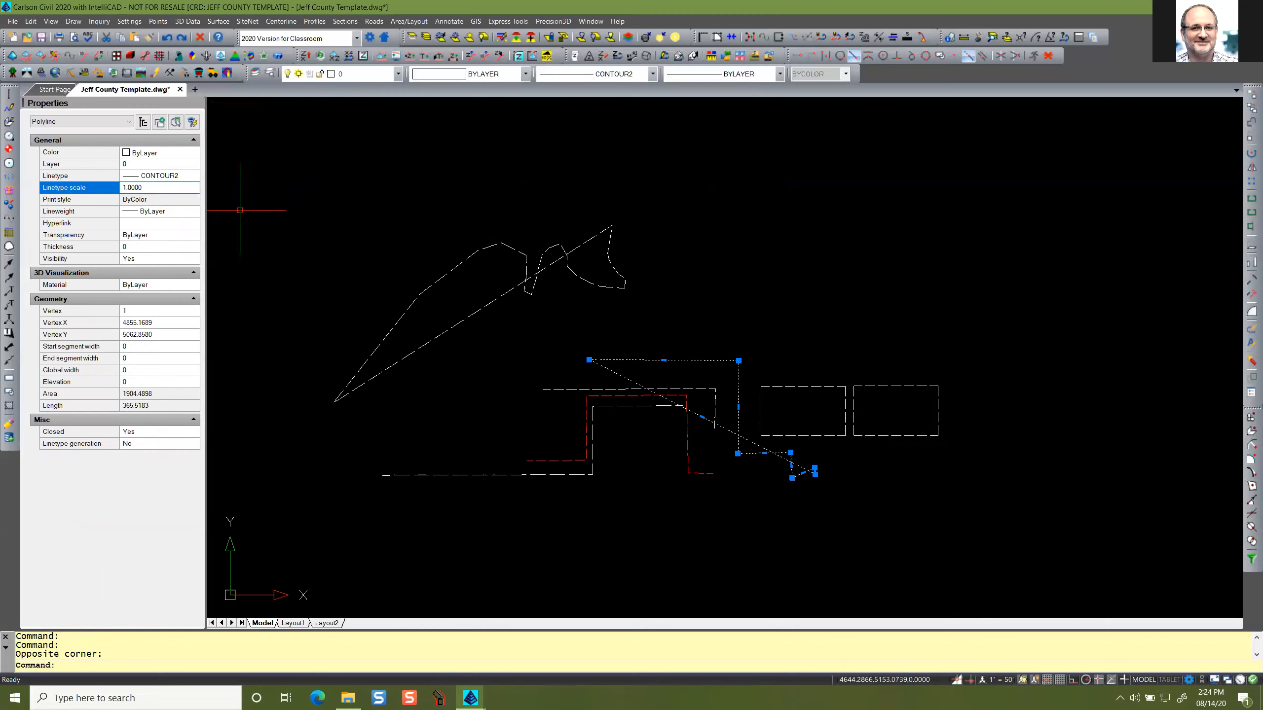
pyautogui.press('Escape')
pyautogui.press('Escape')
pyautogui.write('LTSCA')
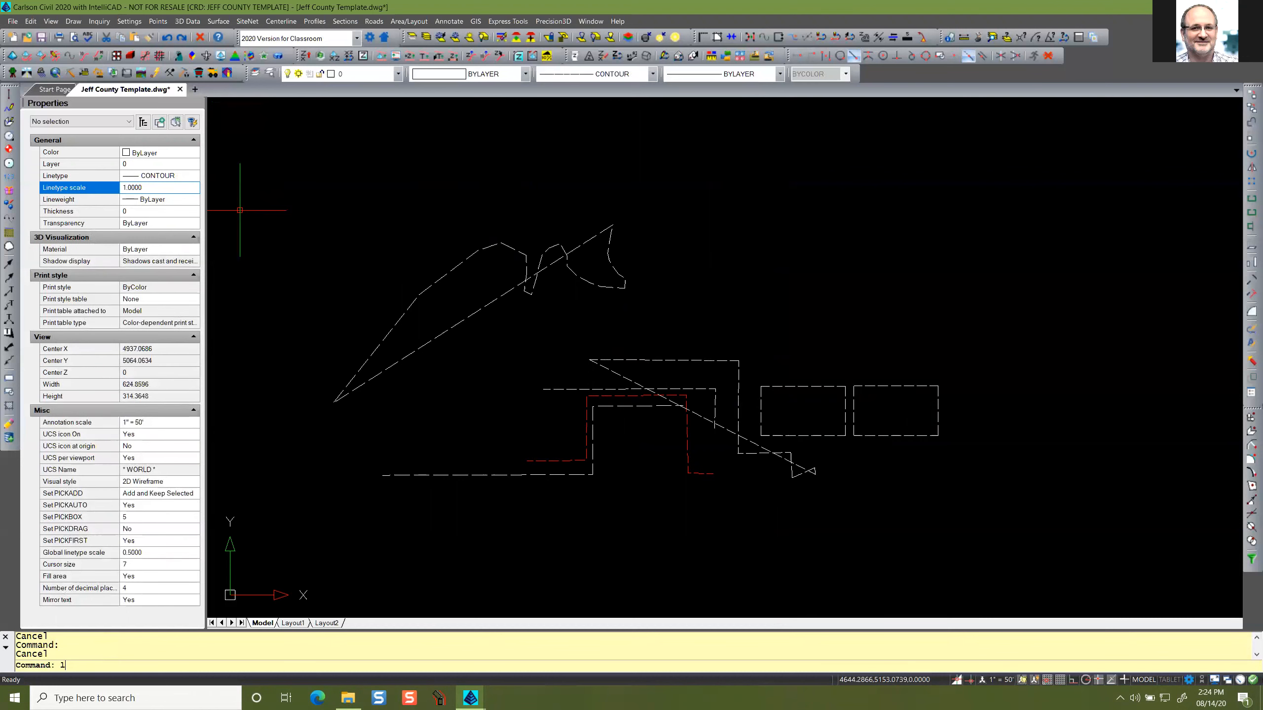
pyautogui.write('LE')
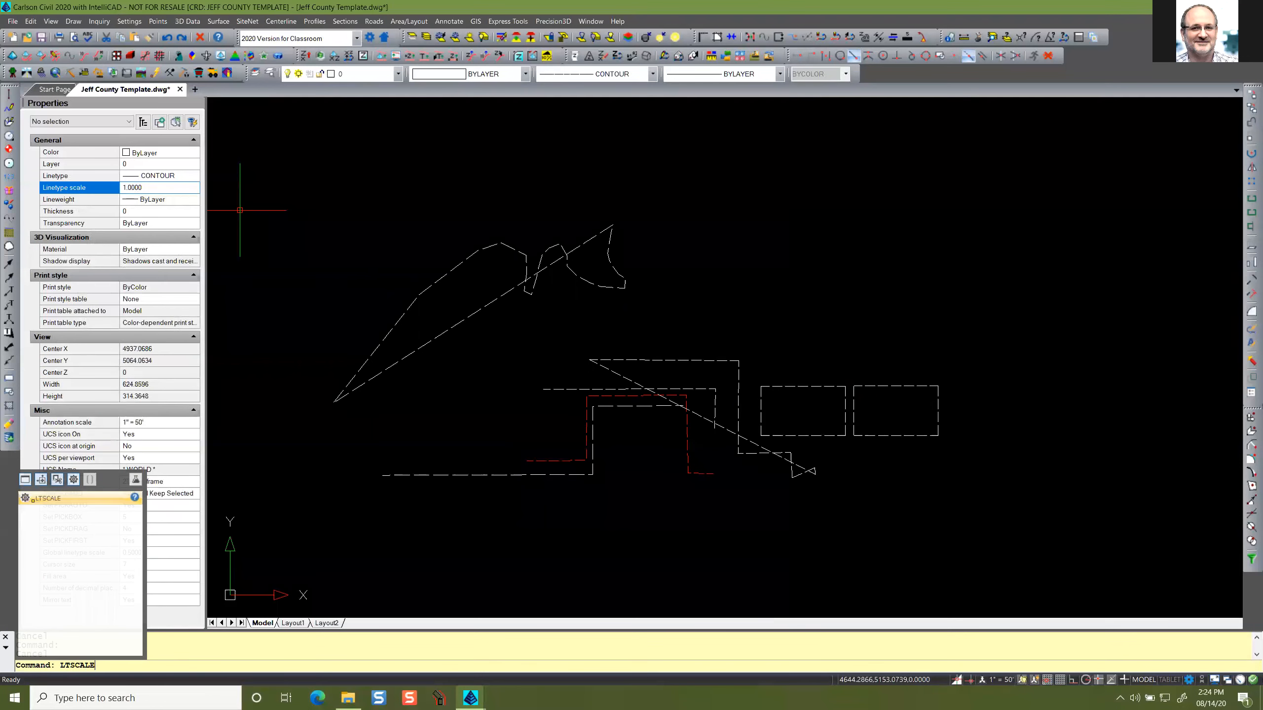
pyautogui.press('Return')
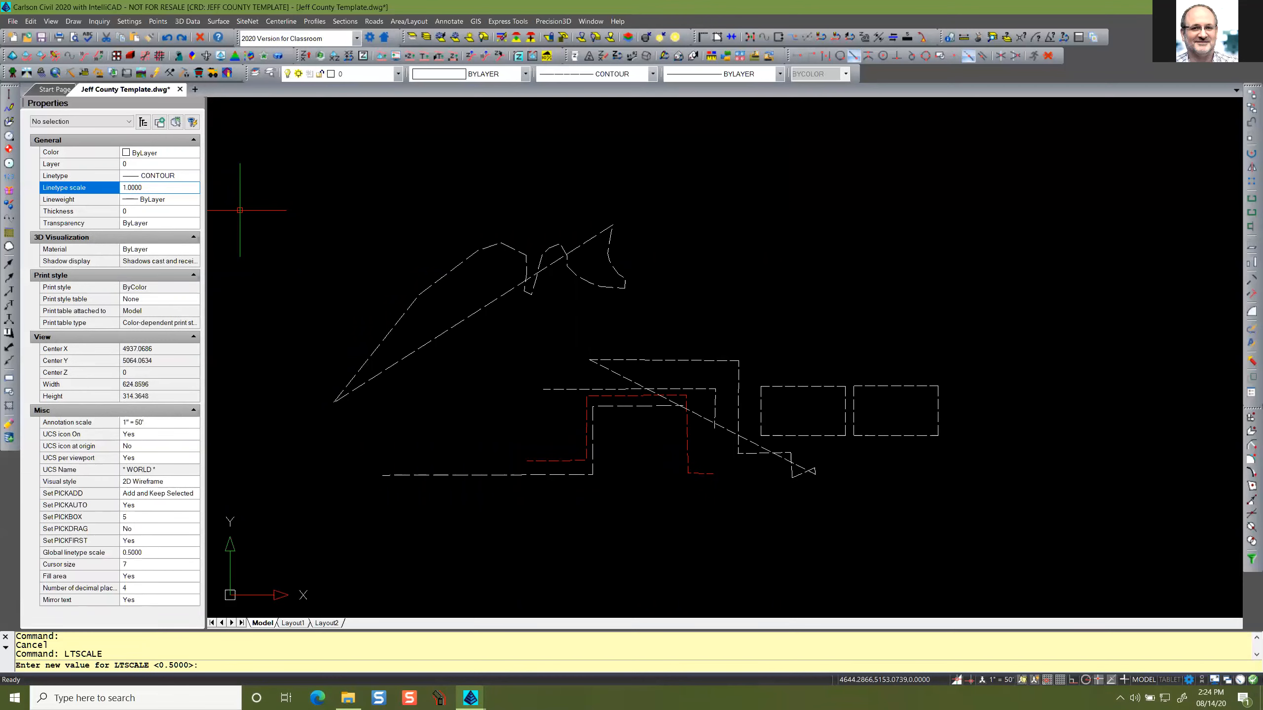
pyautogui.press('Escape')
pyautogui.press('Escape')
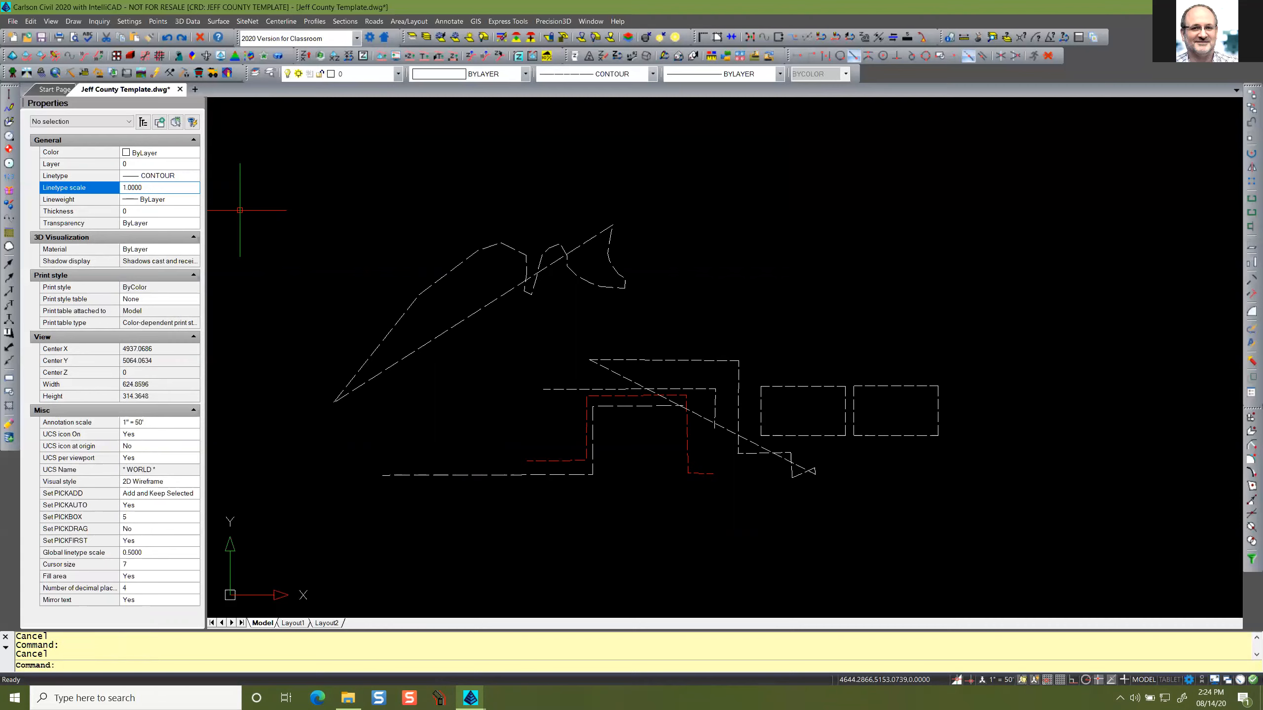
# Set the global LTSCALE to 1.
pyautogui.write('LTSCALE')
pyautogui.press('Return')
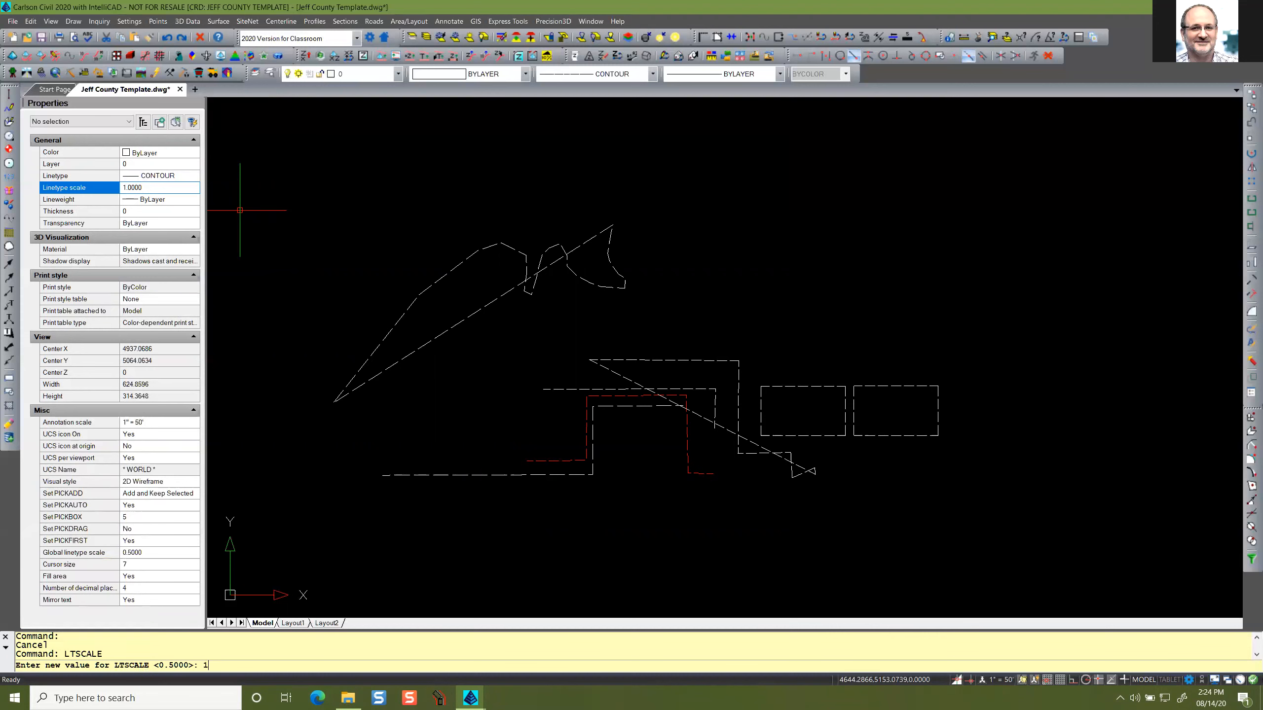
pyautogui.press('Return')
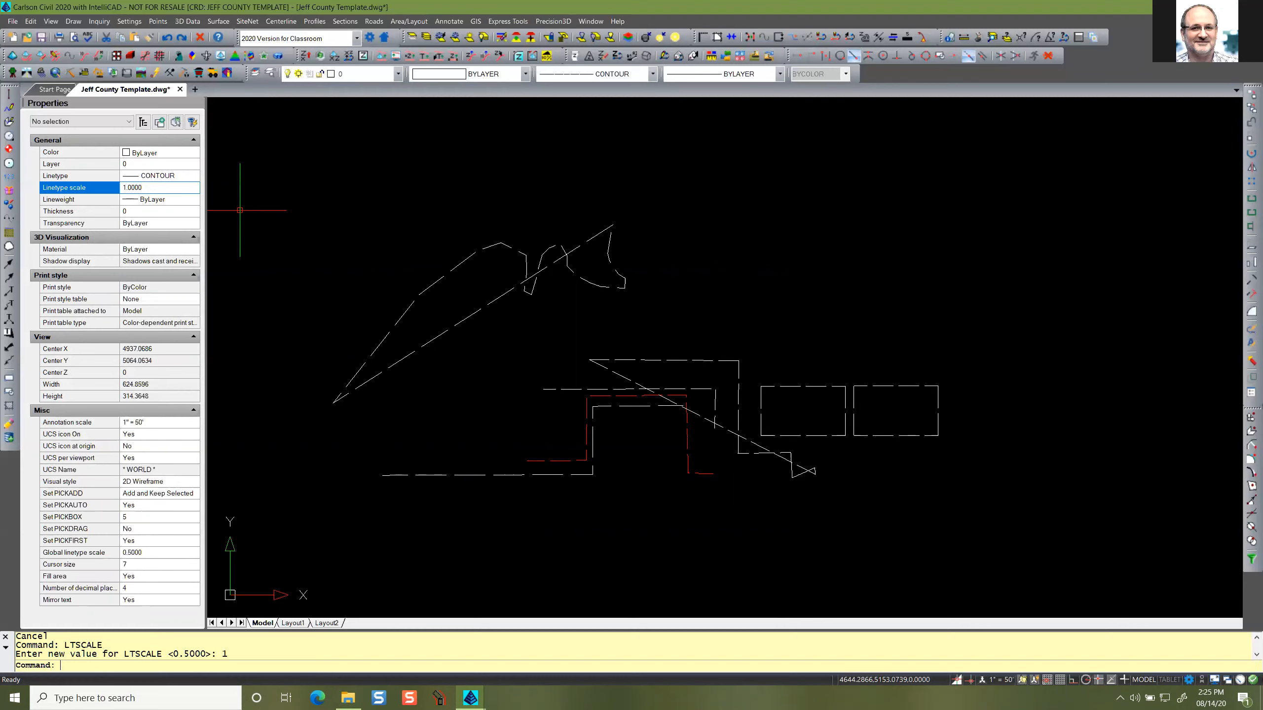
# Raise the global LTSCALE to 62.5 to show how it affects the dashed linework.
pyautogui.write('LTSCALE')
pyautogui.press('Return')
pyautogui.write('62.5')
pyautogui.press('Return')
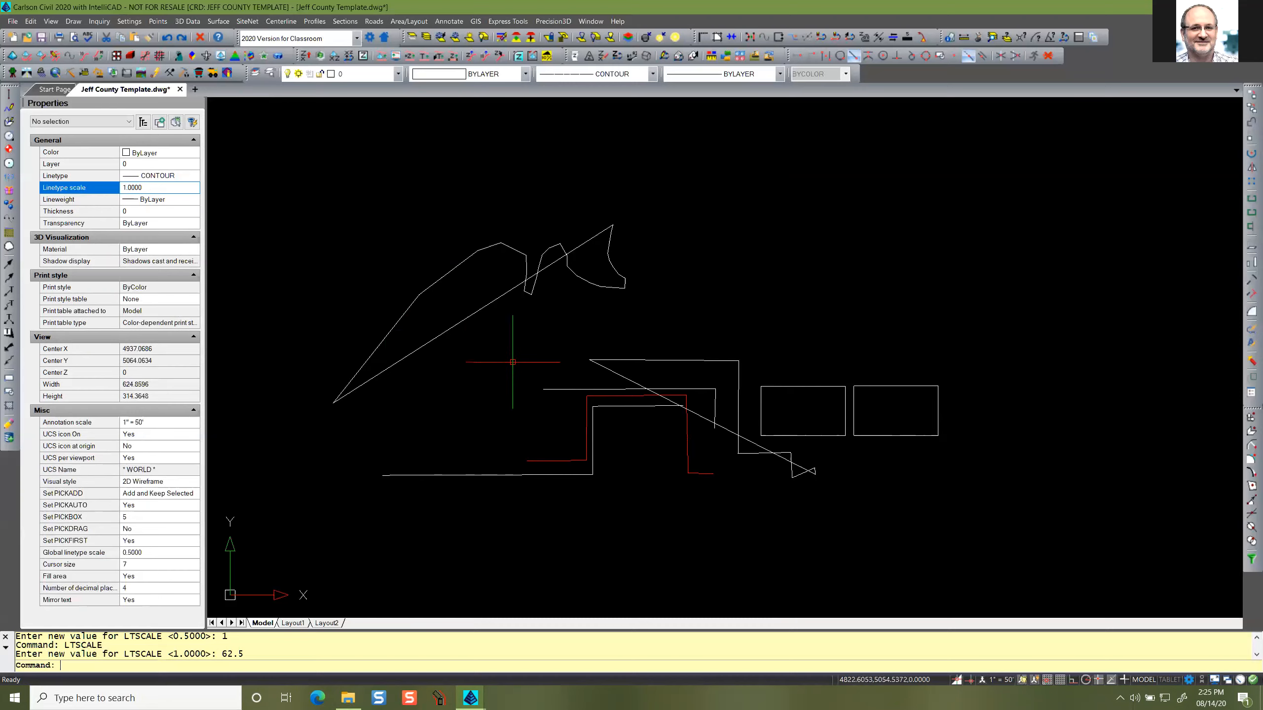
# Stretch the free lower-left end of the white open stepped polyline far down and to the left, bringing its length to about 874.
pyautogui.click(507, 477)
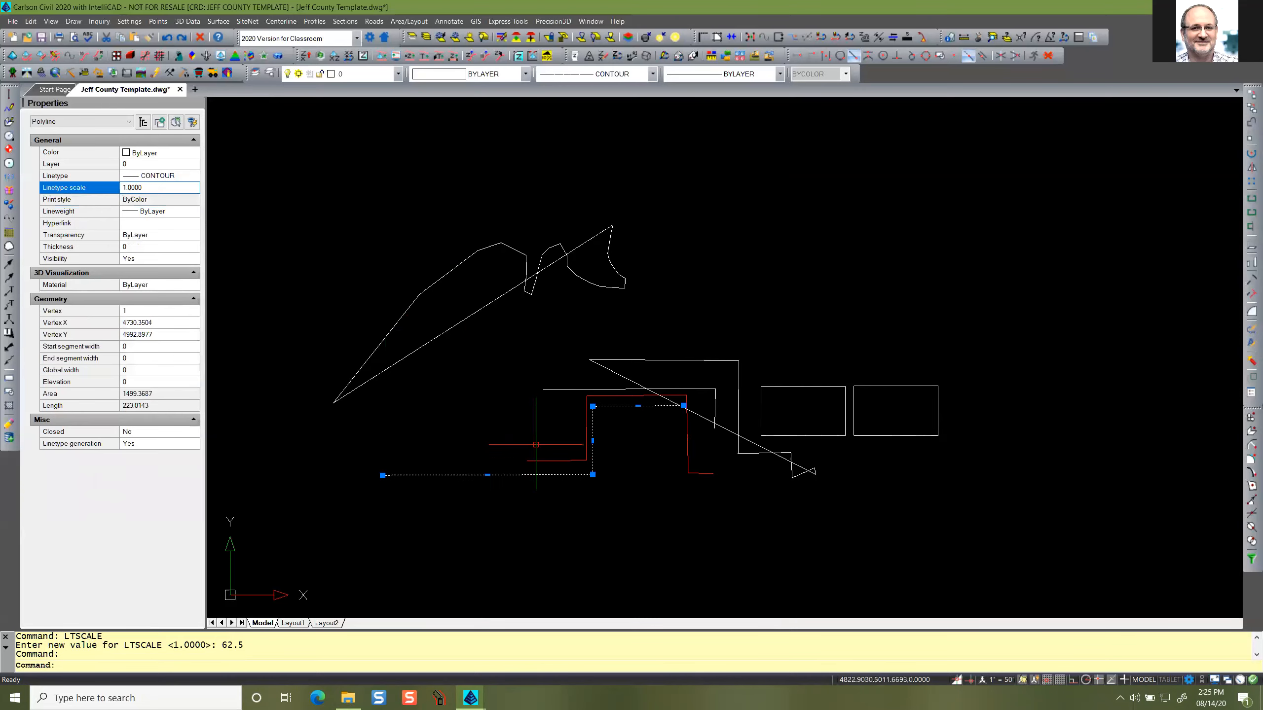
pyautogui.scroll(-2, 793, 302)
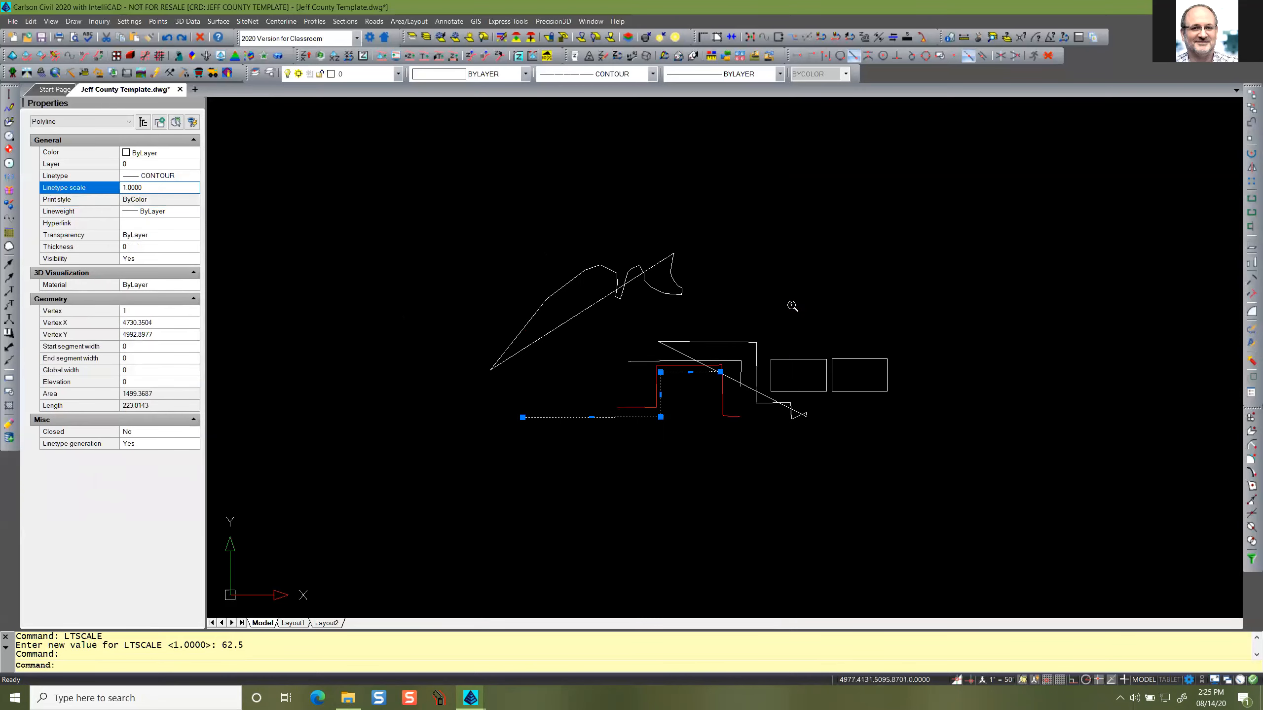
pyautogui.click(522, 418)
pyautogui.scroll(-1, 618, 321)
pyautogui.moveTo(618, 322); pyautogui.dragTo(793, 224, button='middle')
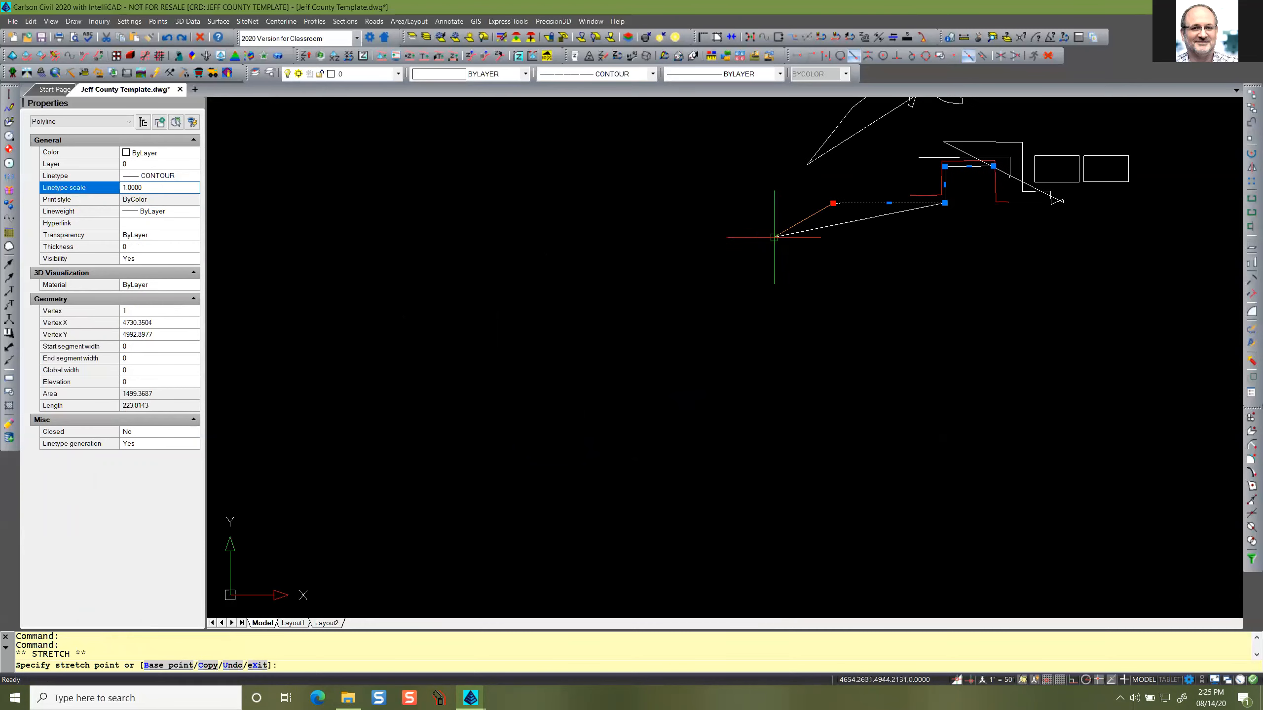
pyautogui.click(285, 388)
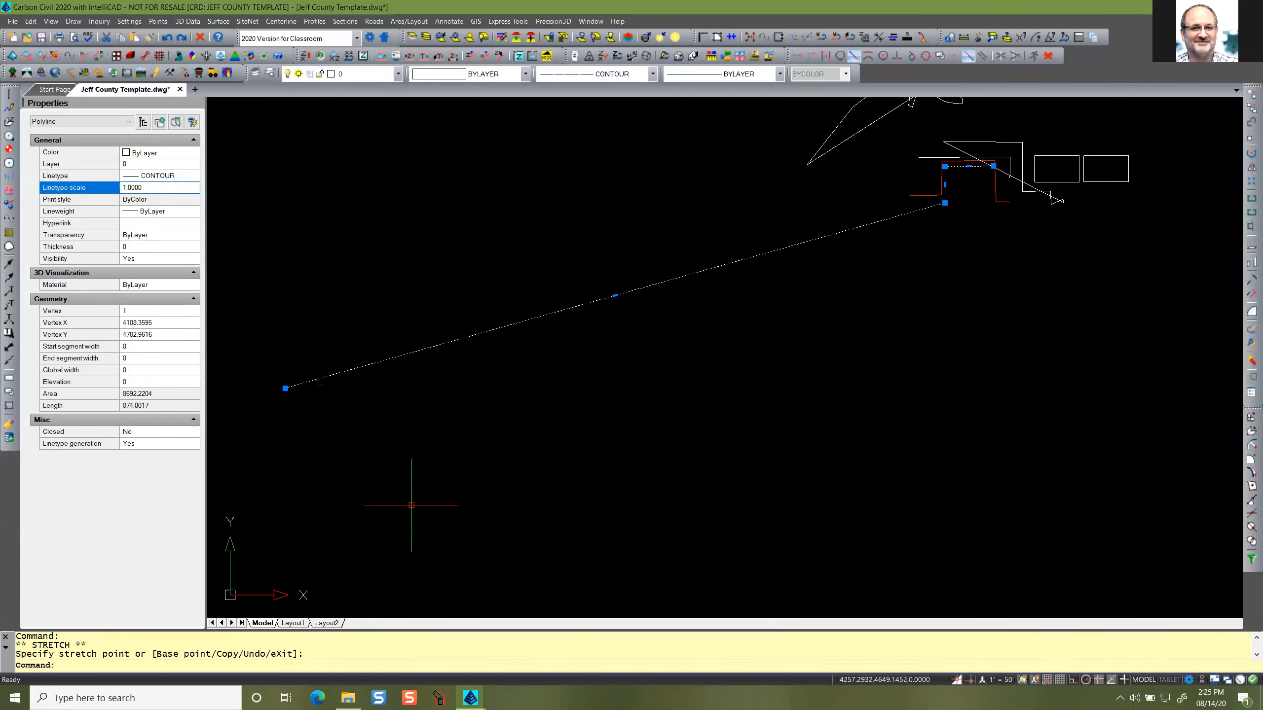
pyautogui.press('Escape')
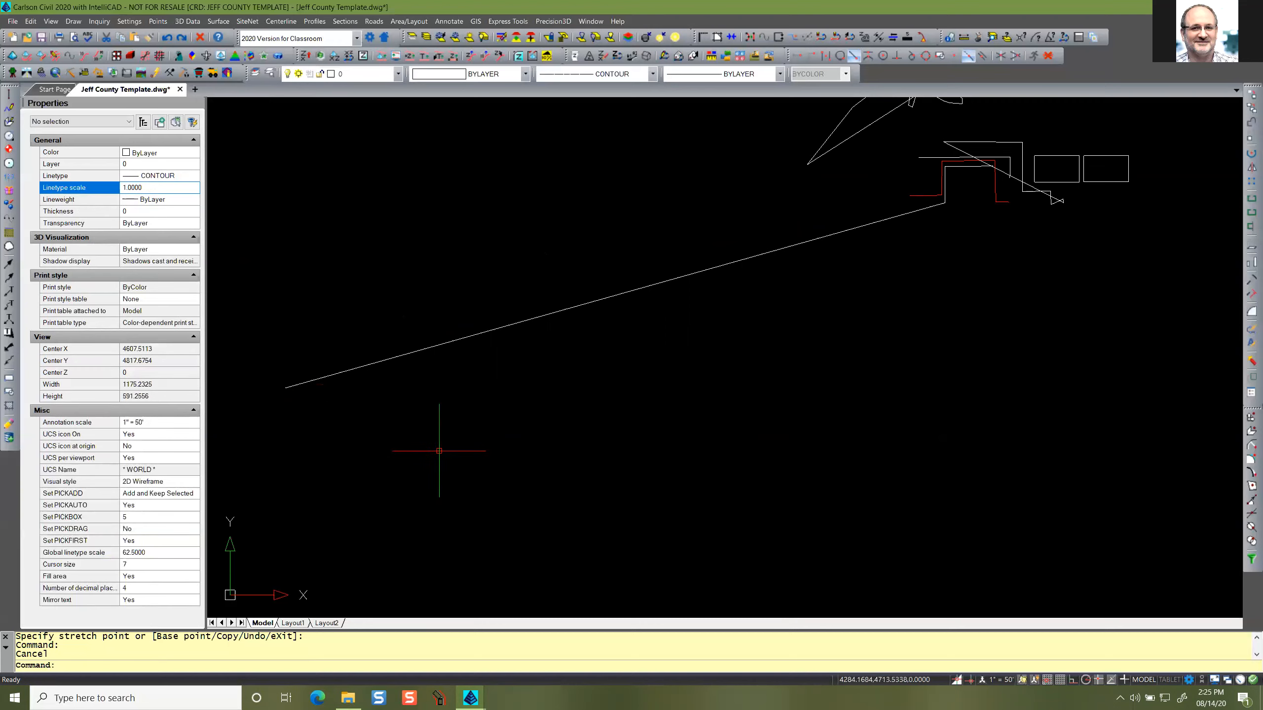
# Stretch the same polyline's far end much further down-left so the line is long enough for several dashes, and clear the selection.
pyautogui.scroll(-3, 578, 458)
pyautogui.click(588, 439)
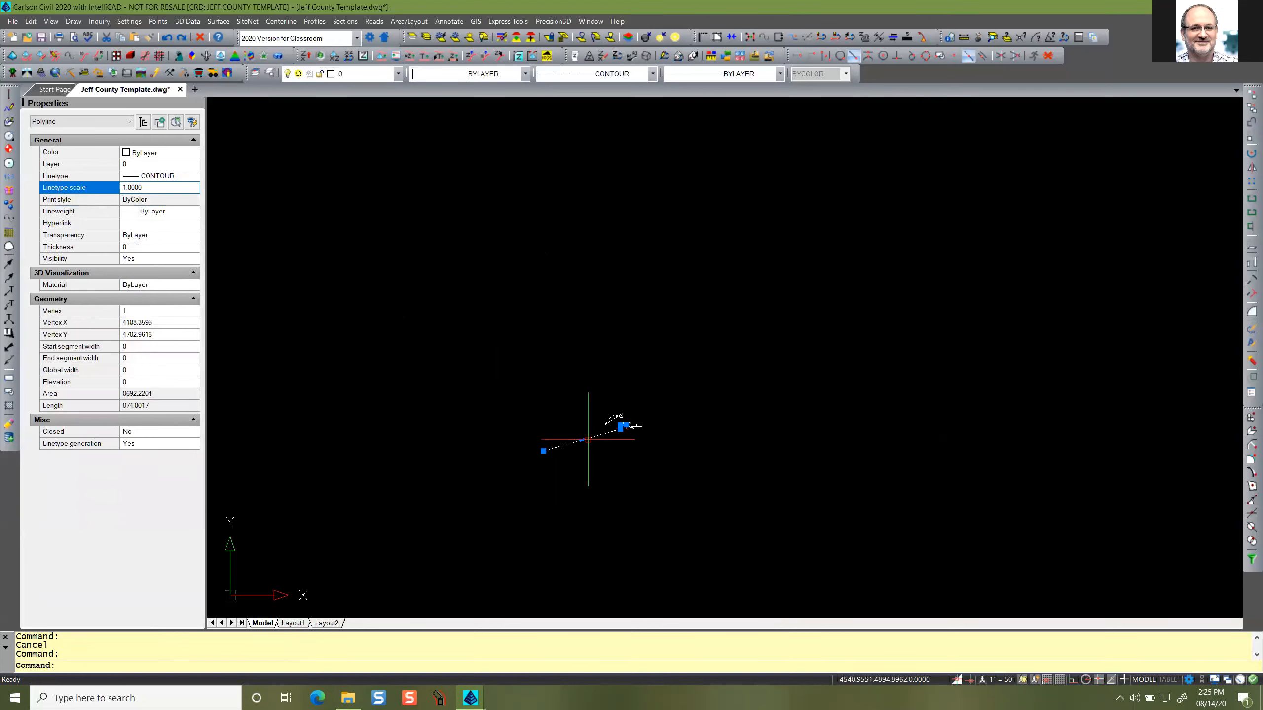
pyautogui.click(543, 451)
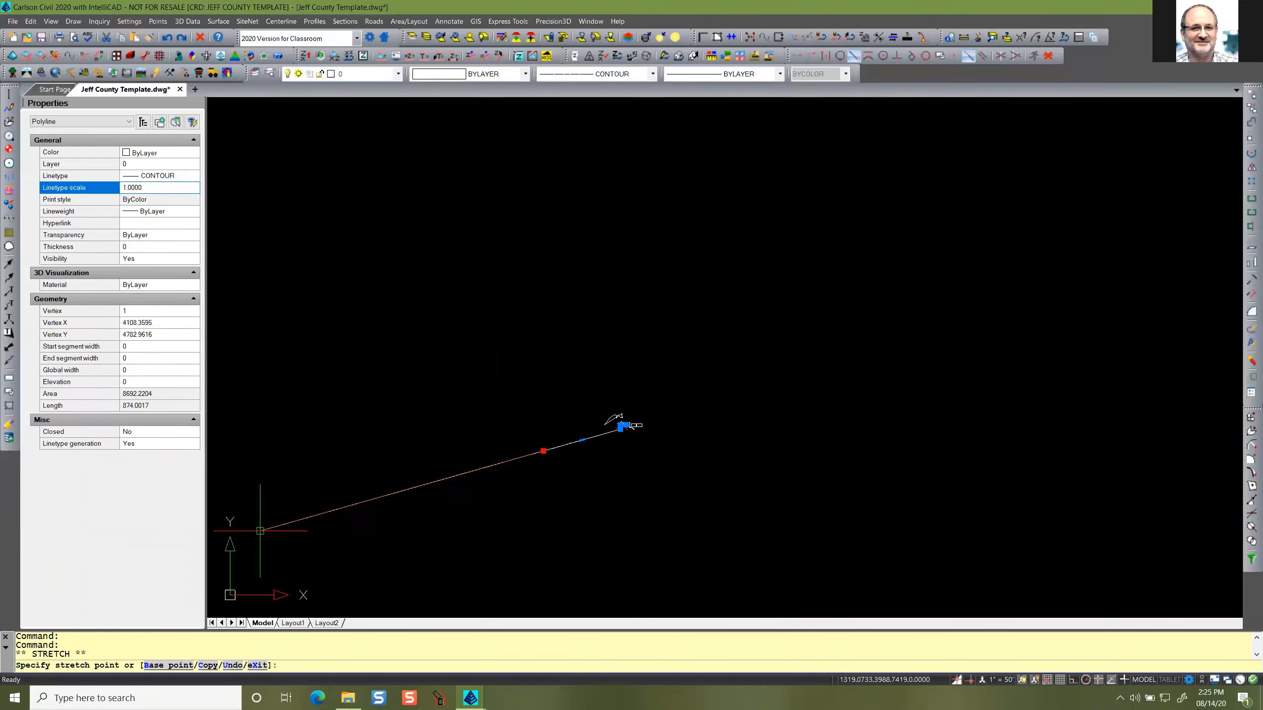
pyautogui.click(241, 539)
pyautogui.press('Escape')
pyautogui.press('Escape')
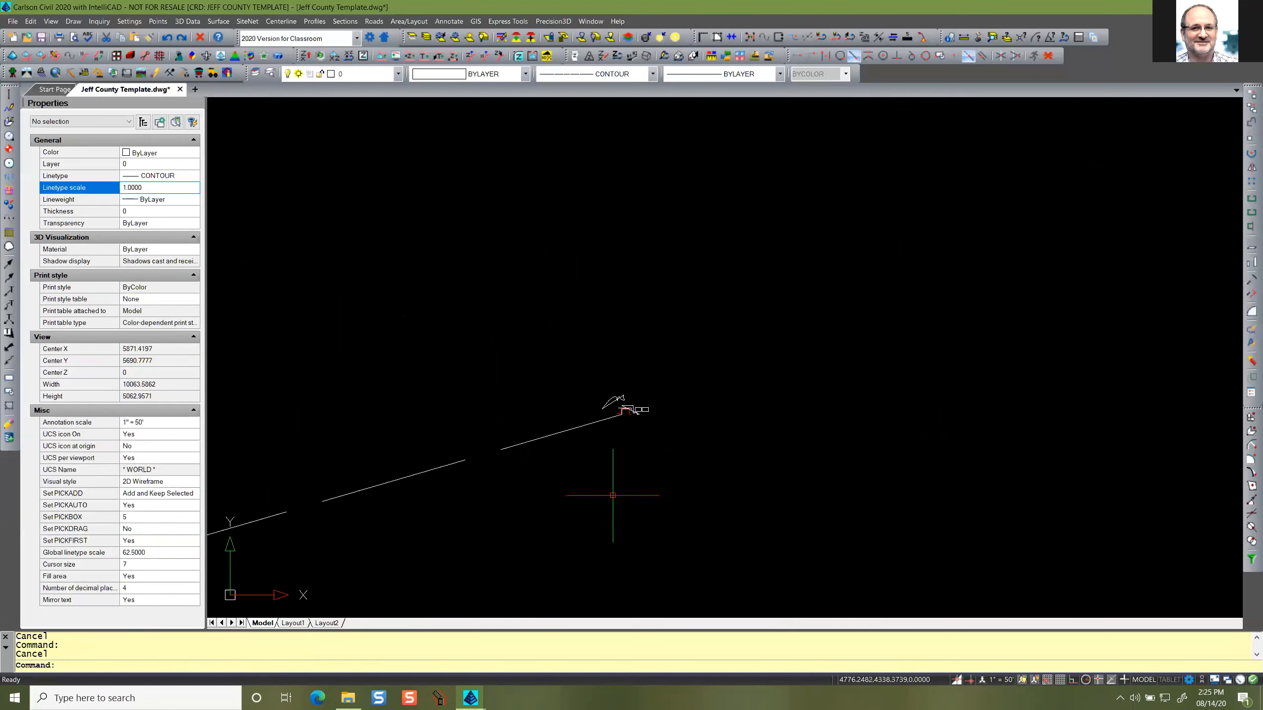
pyautogui.moveTo(616, 490); pyautogui.dragTo(784, 414, button='middle')
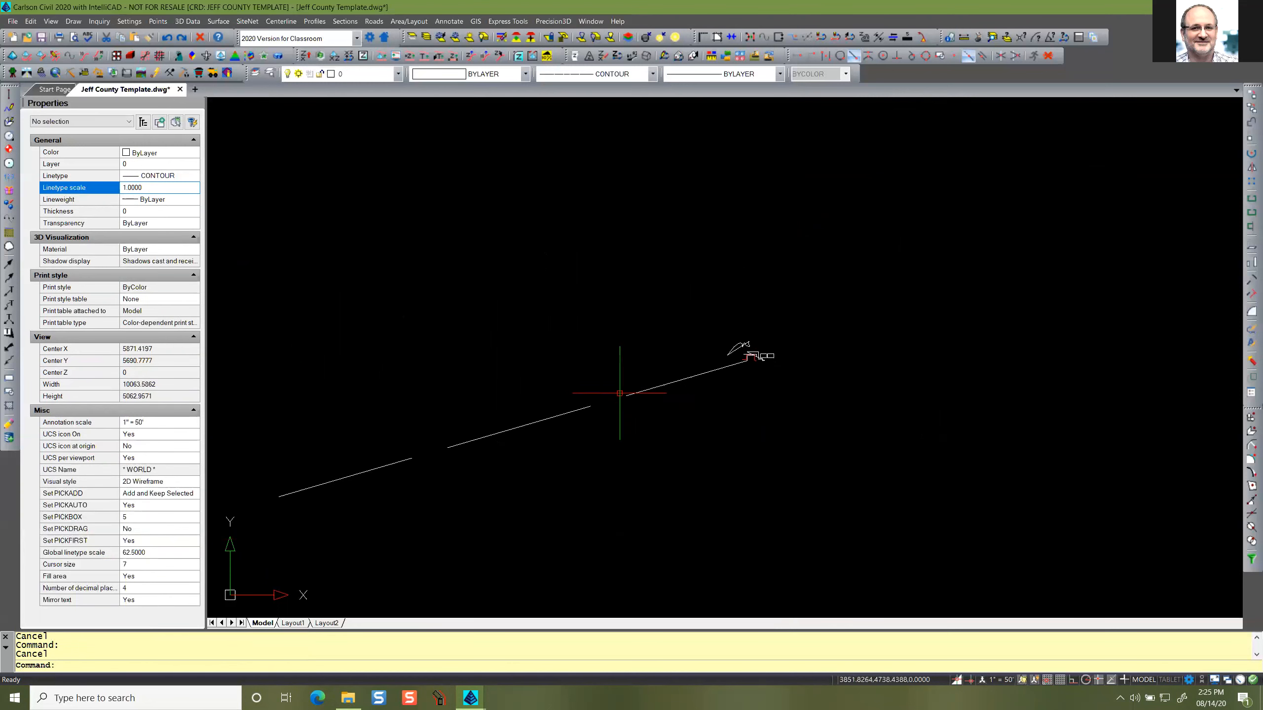
# Bring the global LTSCALE back down to 1 and compare the dashes around the stepped polylines.
pyautogui.scroll(1, 755, 350)
pyautogui.scroll(6, 756, 350)
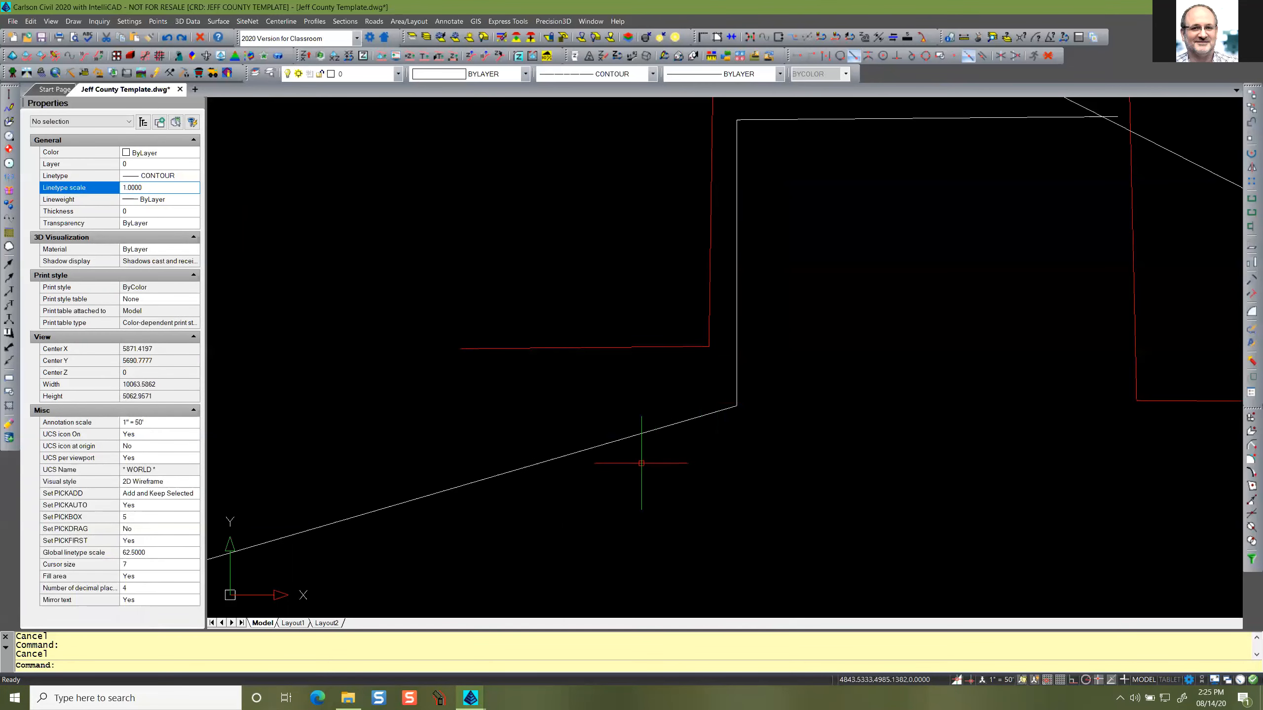
pyautogui.write('ltscale')
pyautogui.press('Return')
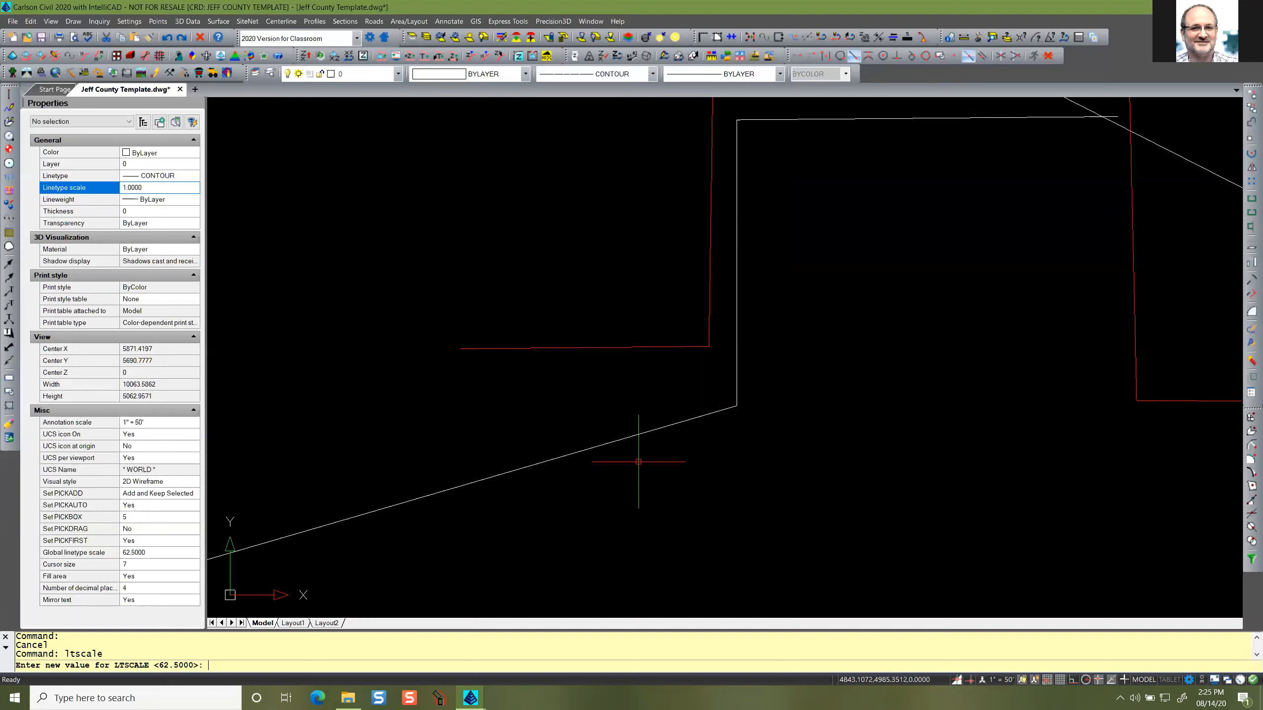
pyautogui.write('1')
pyautogui.press('Return')
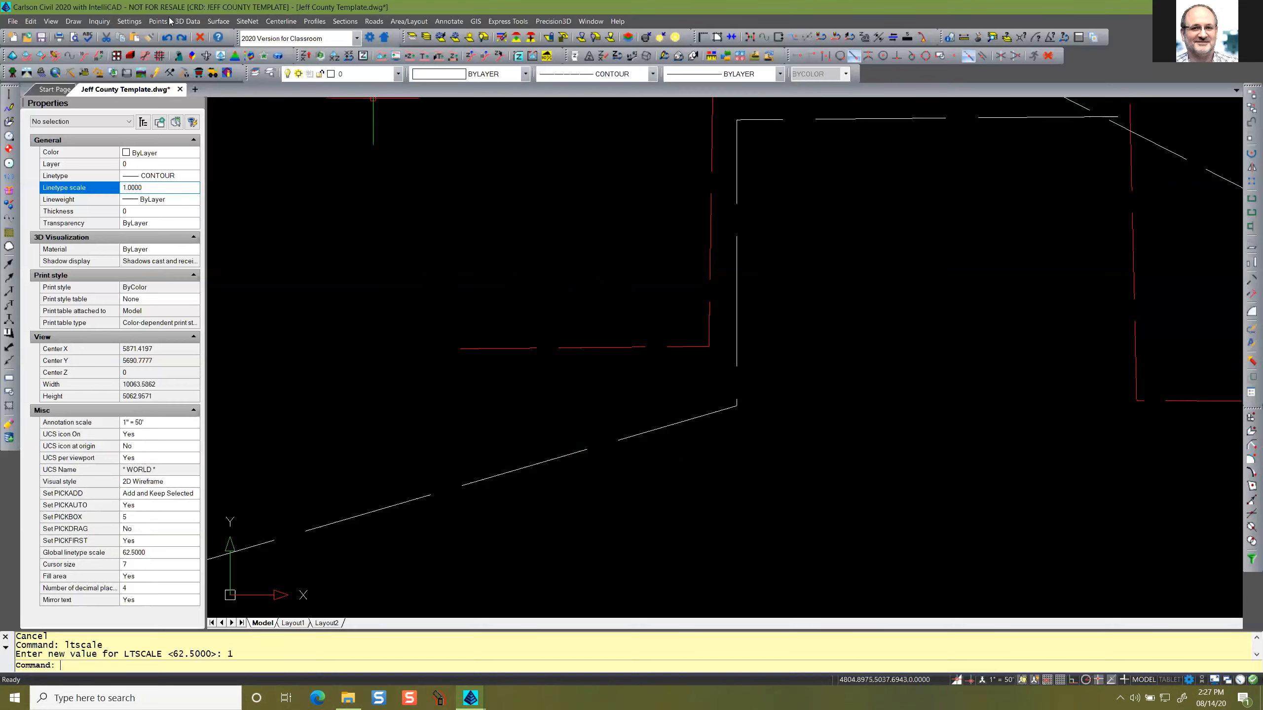
# In Drawing Setup, try a Line Type Scaler of 1.25, set LTSCALE to 1, and apply the settings.
pyautogui.click(140, 22)
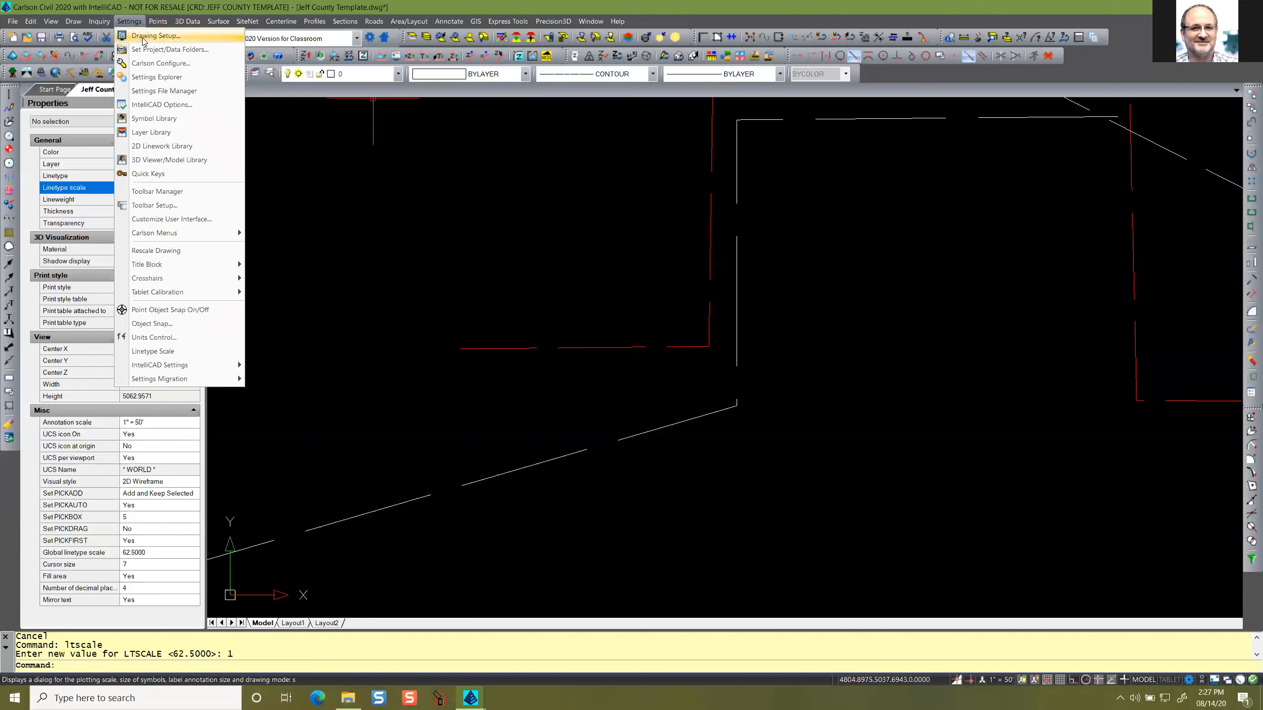
pyautogui.click(143, 36)
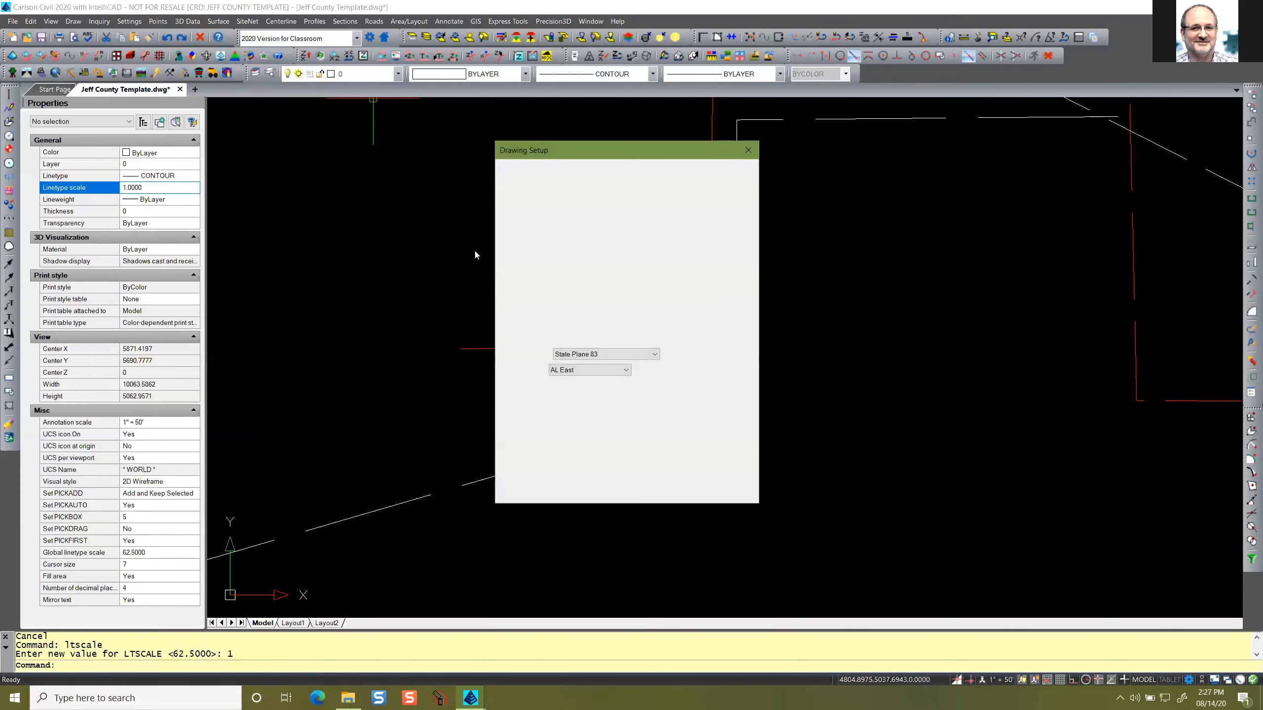
pyautogui.doubleClick(740, 249)
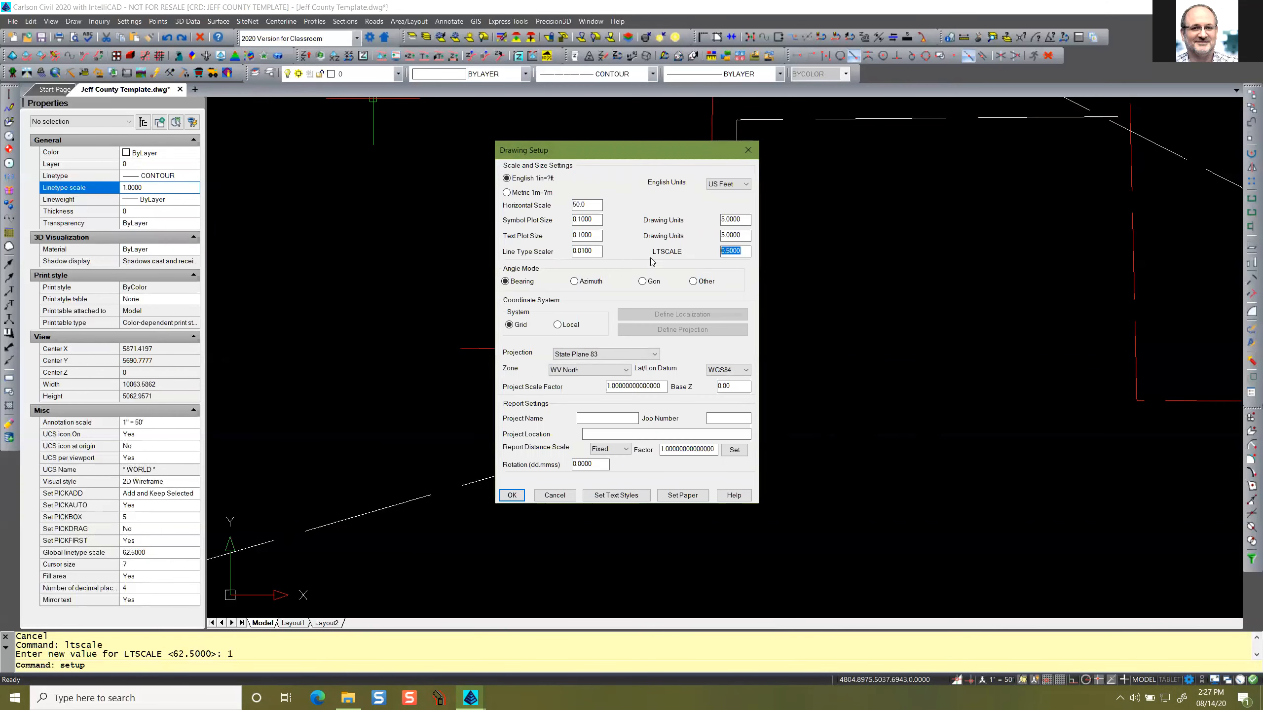
pyautogui.doubleClick(602, 251)
pyautogui.write('1.25')
pyautogui.moveTo(721, 252); pyautogui.dragTo(754, 247)
pyautogui.write('1')
pyautogui.click(512, 495)
# Enter 1 for LTSCALE again with the LTSCALE command and inspect the dash spacing across the model space linework.
pyautogui.write('LTSCALE')
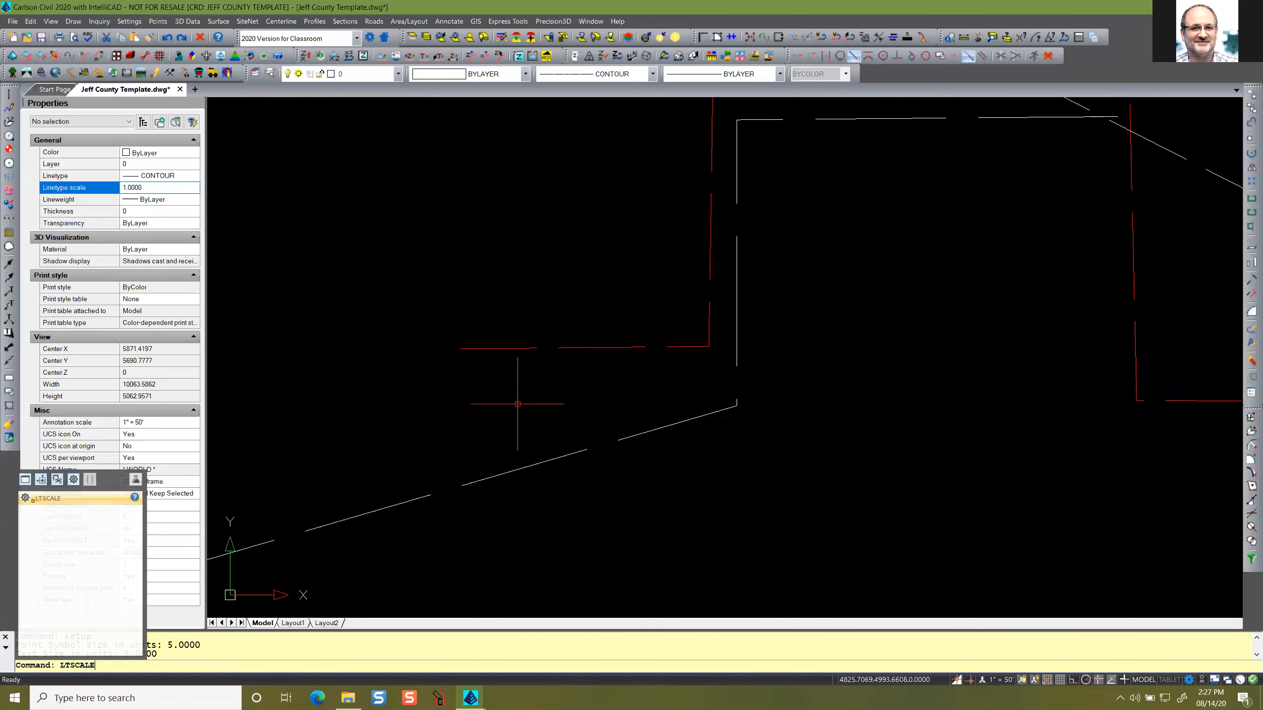
pyautogui.press('Return')
pyautogui.write('1')
pyautogui.press('Return')
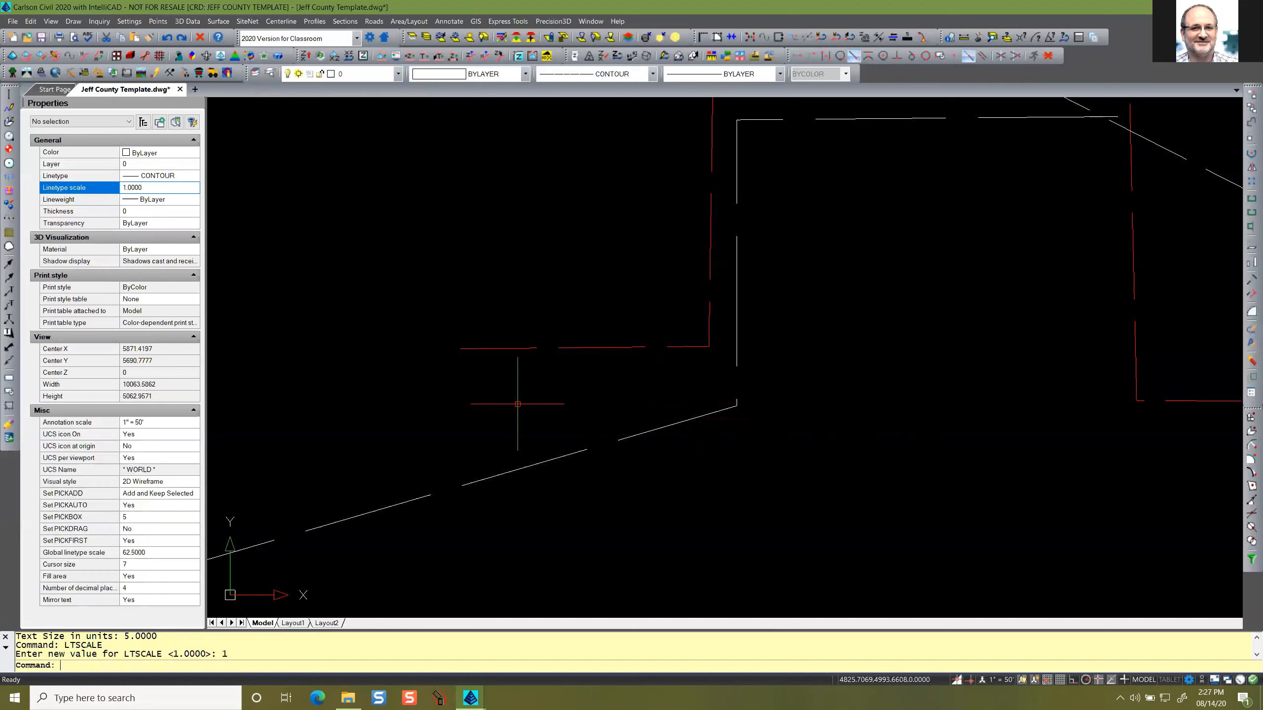
pyautogui.scroll(-4, 562, 381)
pyautogui.scroll(3, 574, 382)
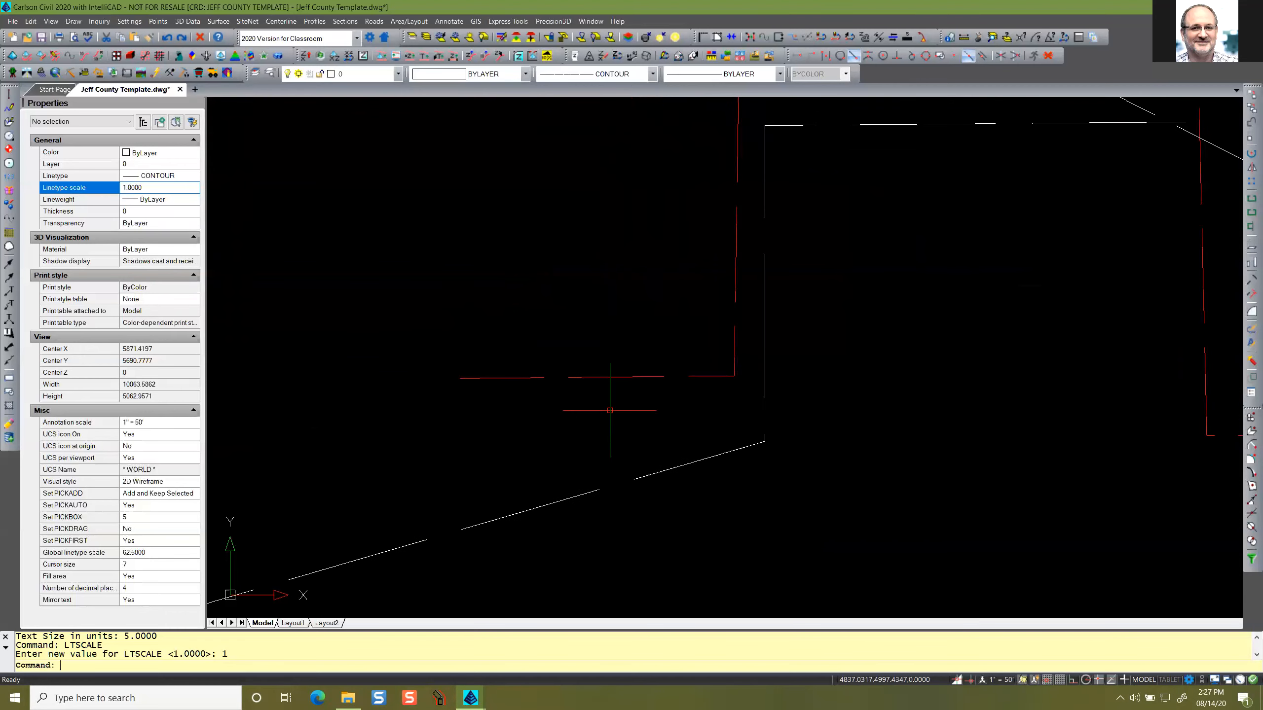
pyautogui.scroll(-2, 609, 410)
pyautogui.scroll(2, 683, 431)
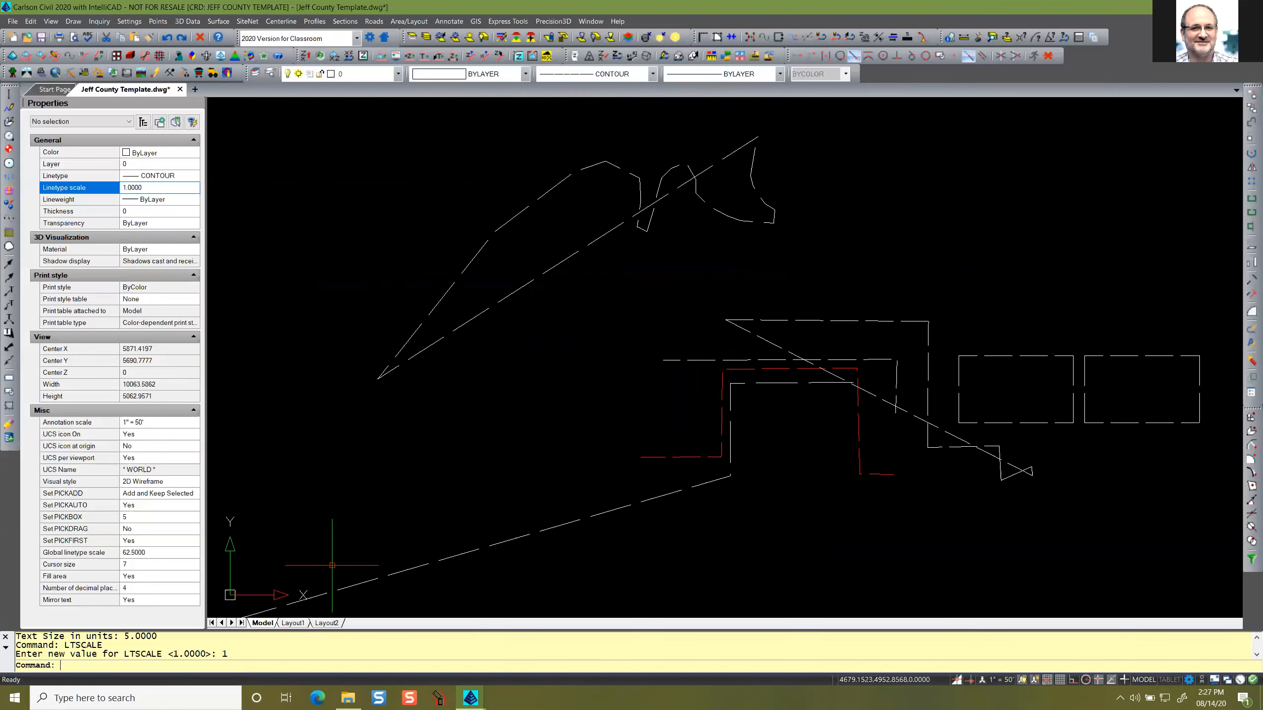
# Open Layout1, frame the group of polylines and rectangles inside its viewport, and return to paper space.
pyautogui.click(292, 624)
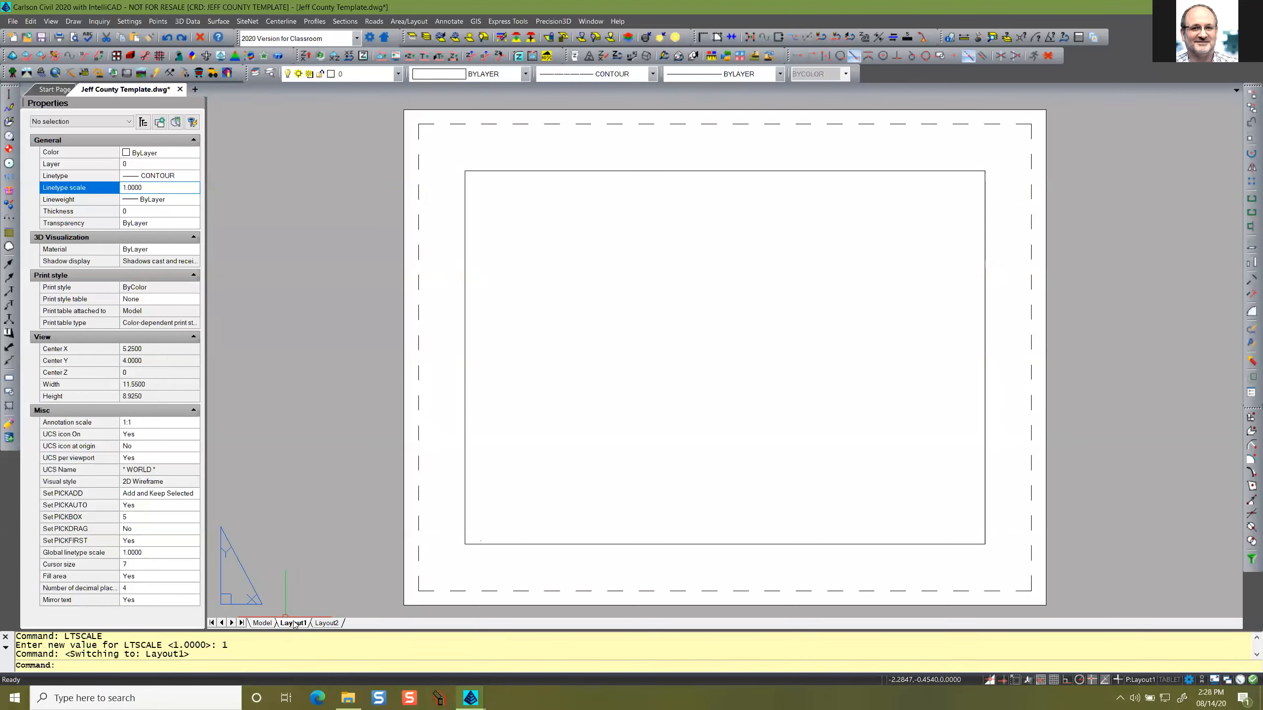
pyautogui.doubleClick(641, 429)
pyautogui.middleClick(649, 411)
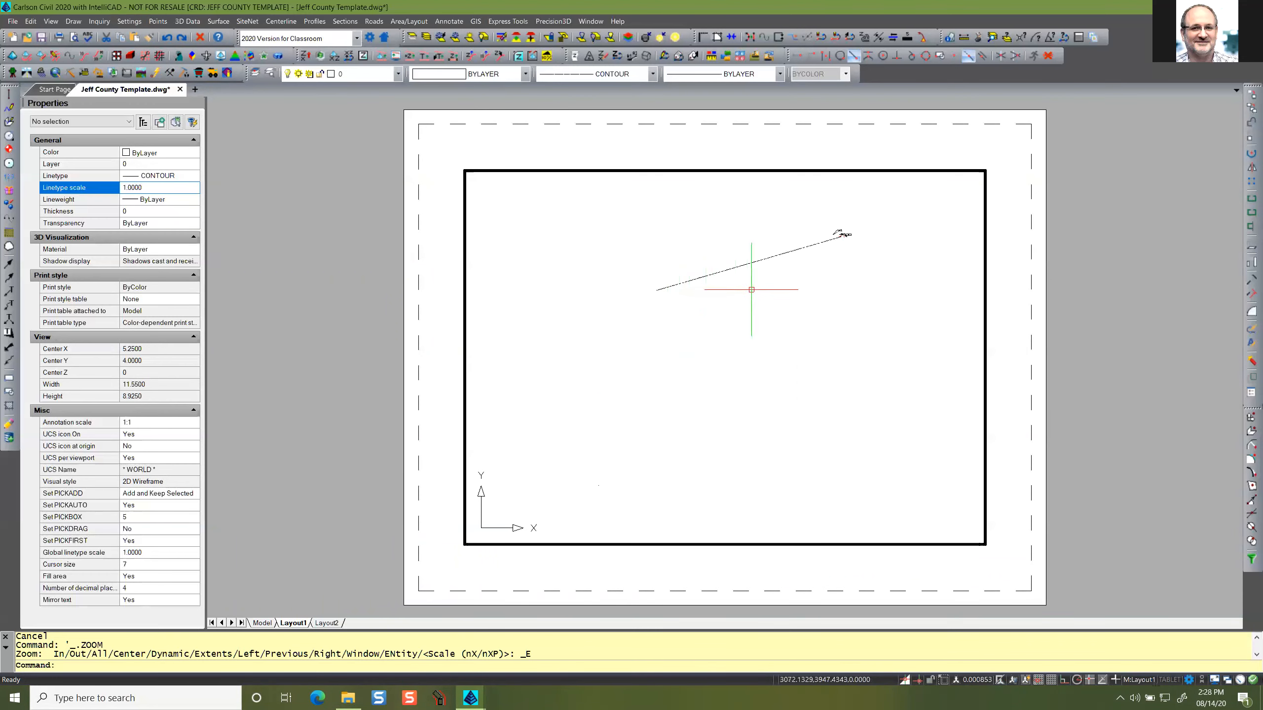
pyautogui.moveTo(780, 287); pyautogui.dragTo(693, 386, button='middle')
pyautogui.moveTo(766, 334)
pyautogui.mouseDown(button='middle')
pyautogui.moveTo(670, 398)
pyautogui.moveTo(663, 449)
pyautogui.mouseUp(button='middle')
pyautogui.scroll(6, 738, 343)
pyautogui.scroll(2, 819, 364)
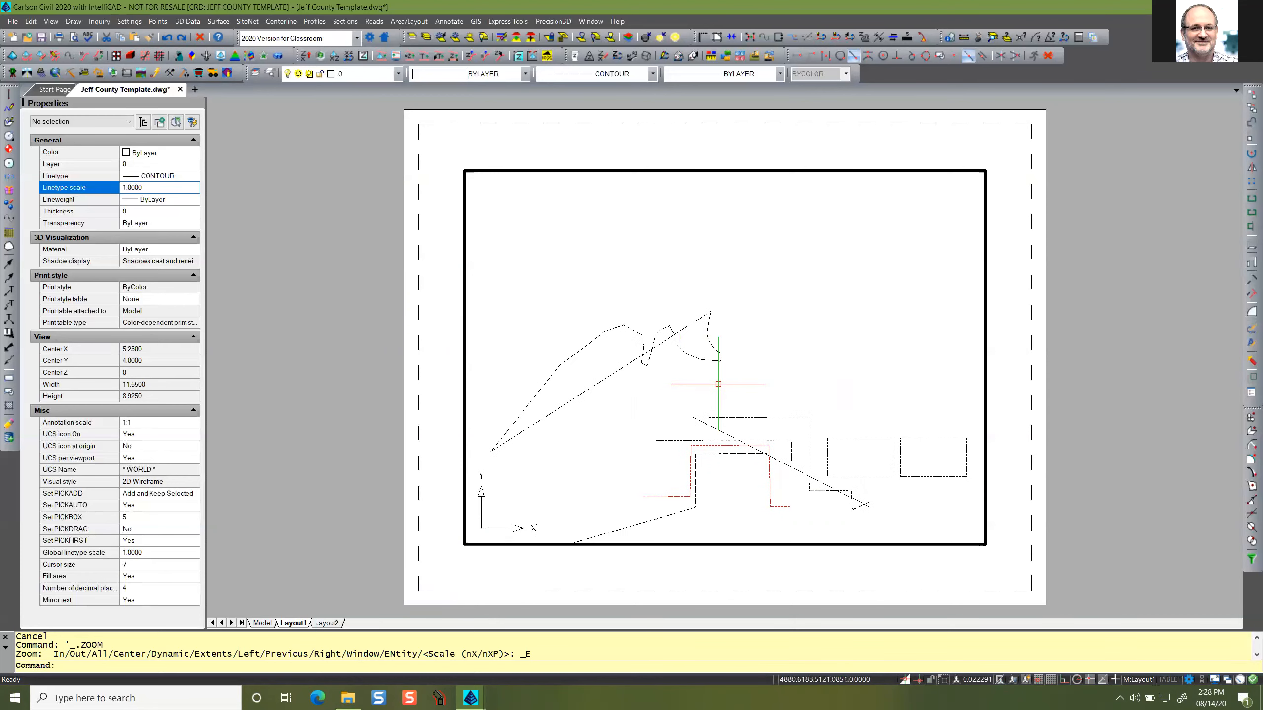
pyautogui.doubleClick(434, 393)
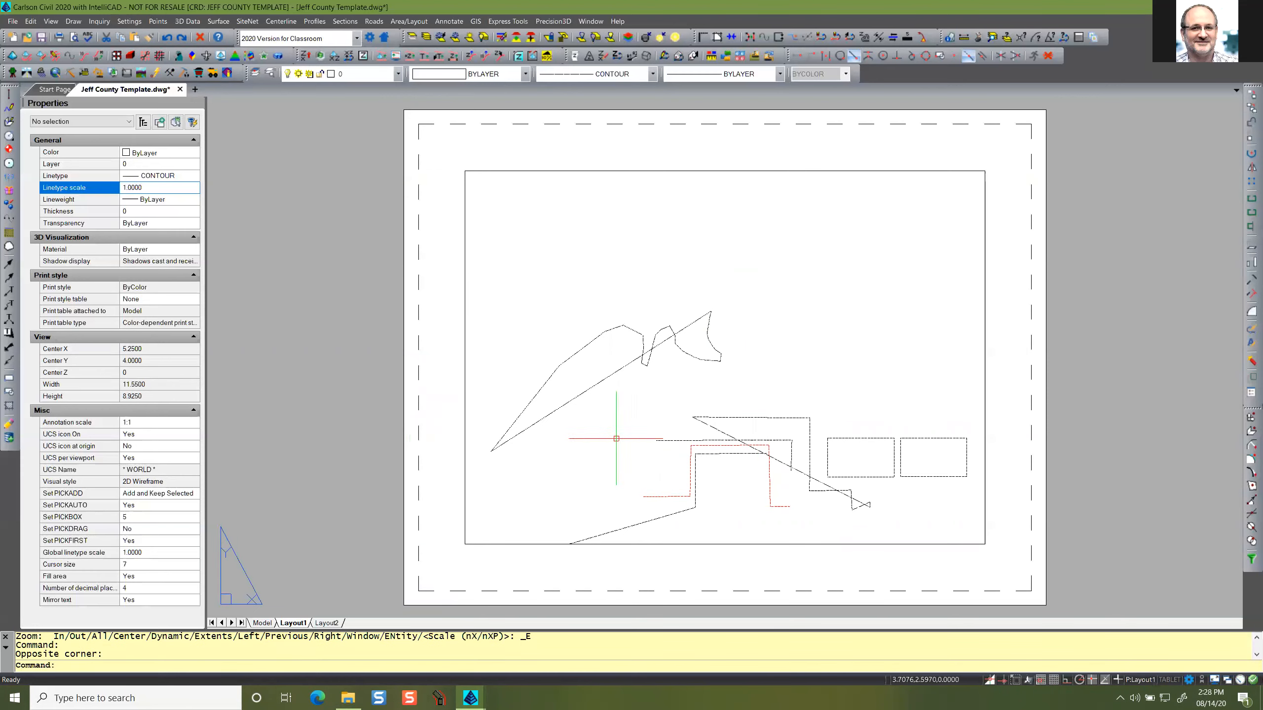
# Examine how the dashes of the two rectangles and the stepped polylines look in Layout1's paper space.
pyautogui.scroll(2, 907, 495)
pyautogui.scroll(-4, 905, 490)
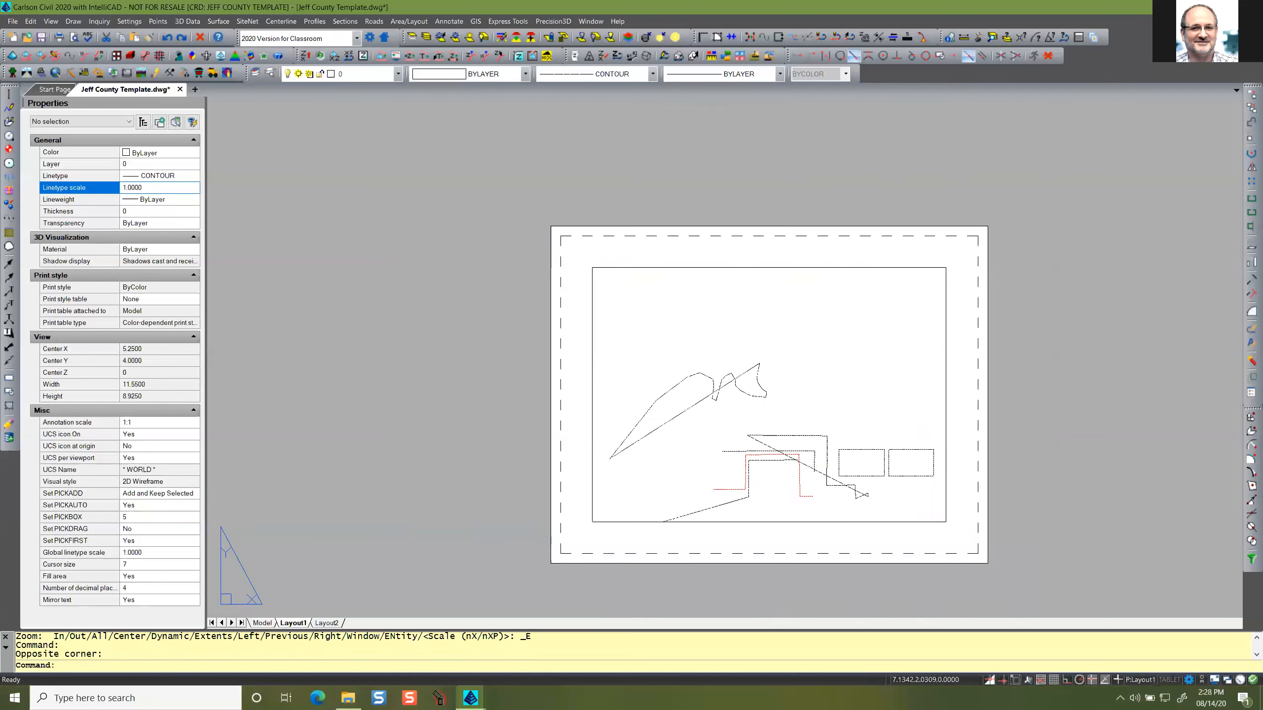
pyautogui.scroll(4, 903, 484)
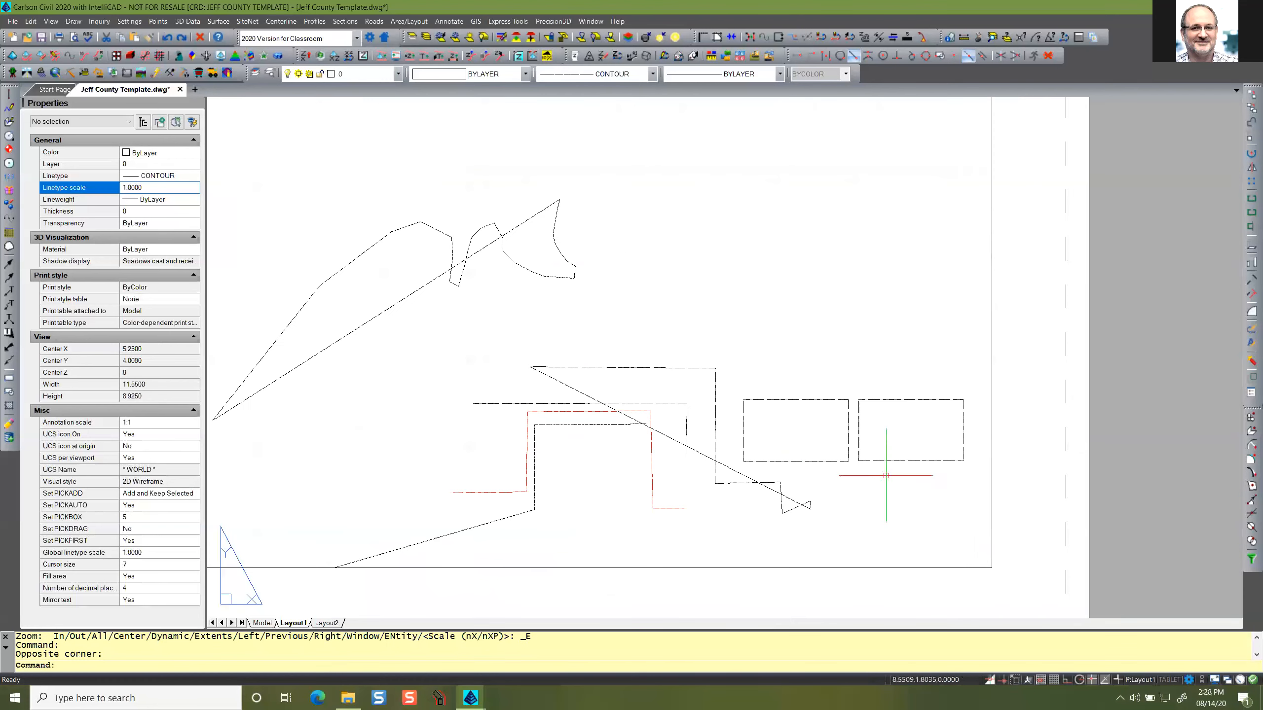
pyautogui.scroll(3, 878, 473)
pyautogui.scroll(3, 817, 437)
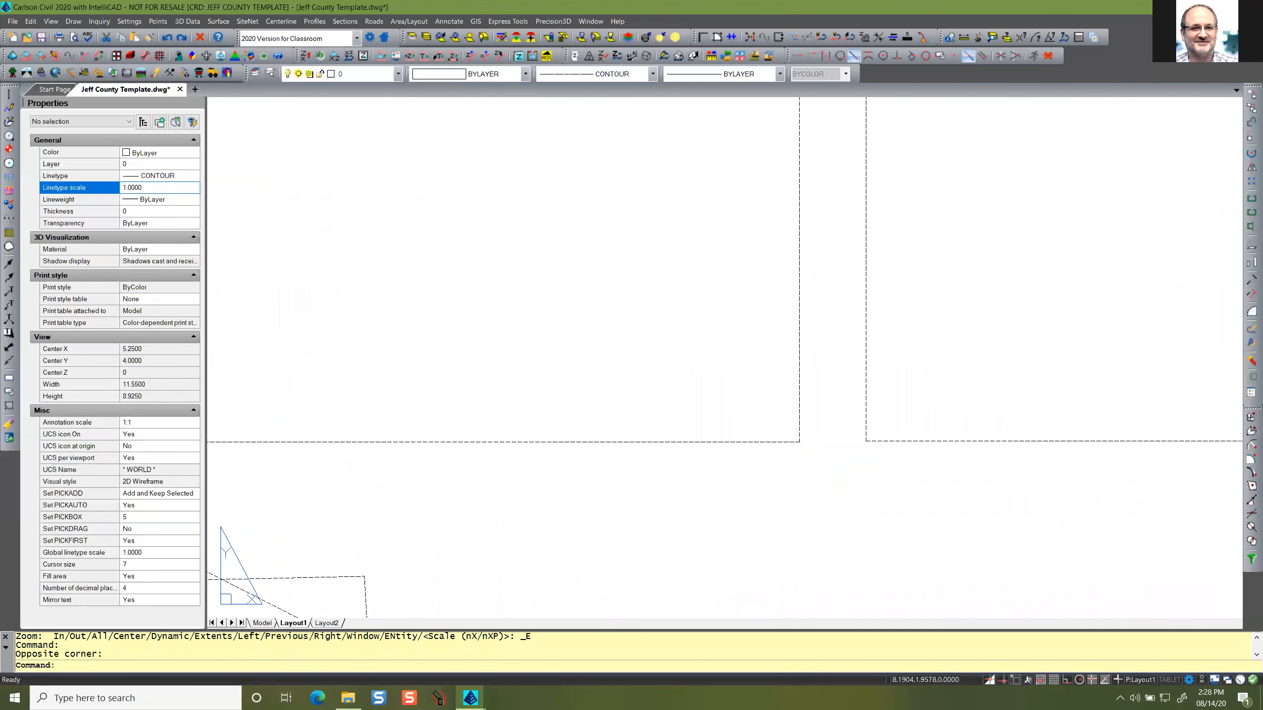
pyautogui.scroll(-3, 771, 448)
pyautogui.scroll(-2, 772, 473)
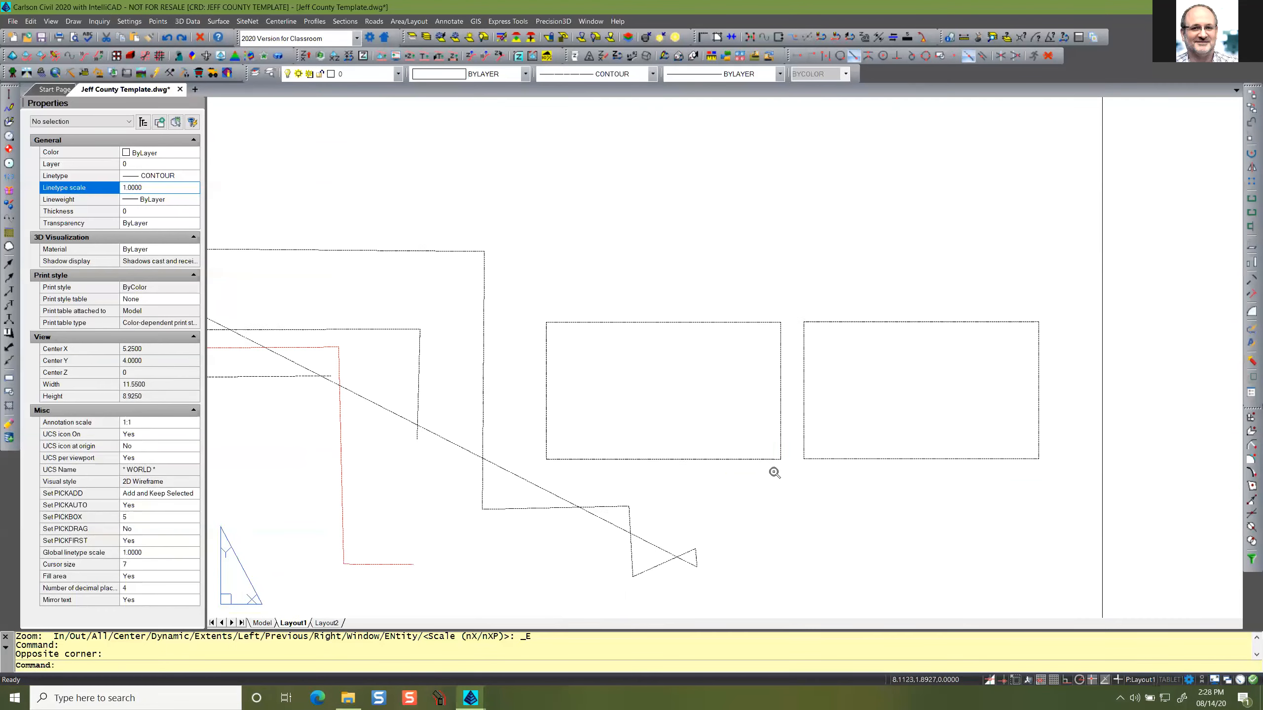
pyautogui.scroll(5, 698, 485)
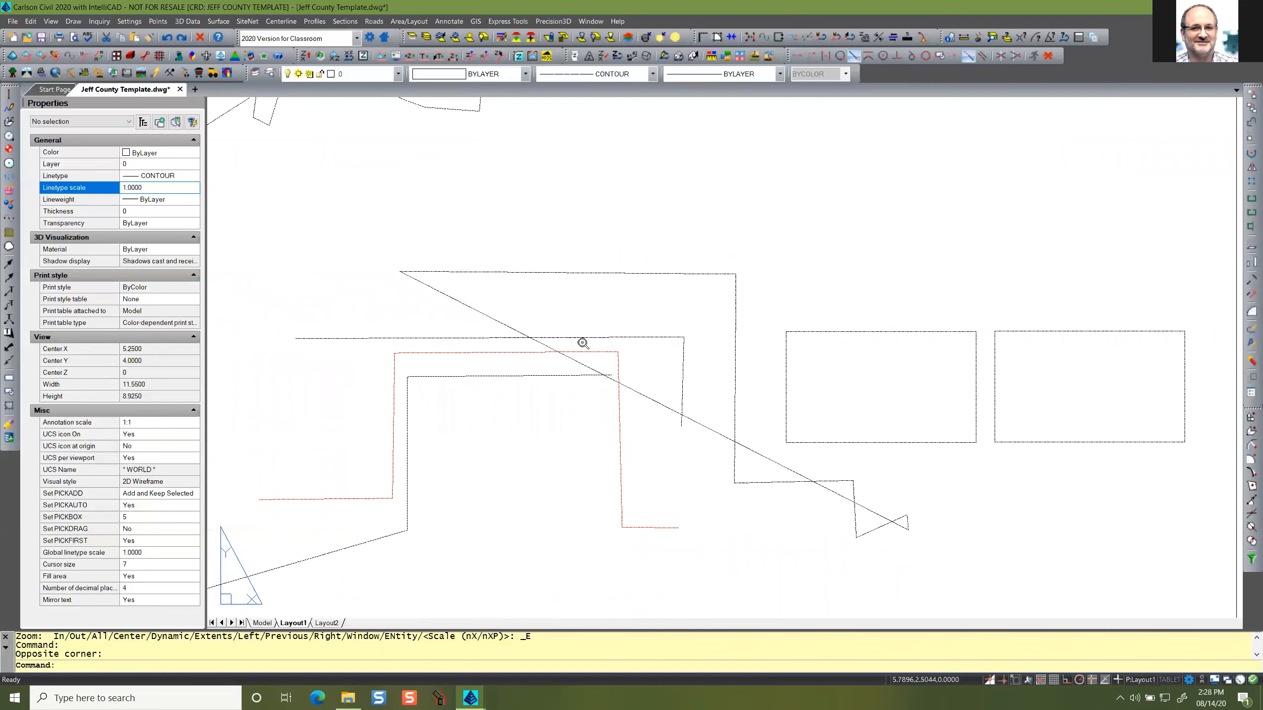
# Regenerate all viewports of Layout1 with REA to refresh the dash display of the polylines and rectangles.
pyautogui.scroll(3, 581, 336)
pyautogui.scroll(2, 714, 504)
pyautogui.scroll(-3, 715, 504)
pyautogui.scroll(2, 640, 400)
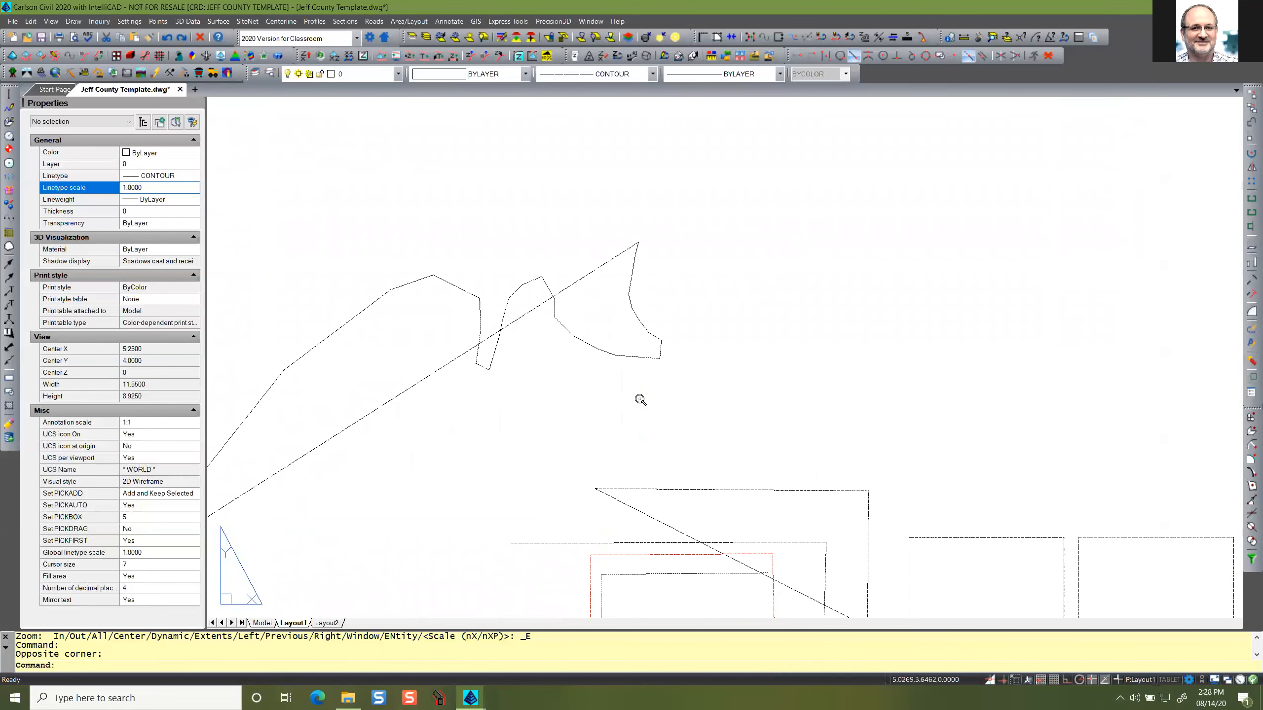
pyautogui.scroll(-3, 640, 405)
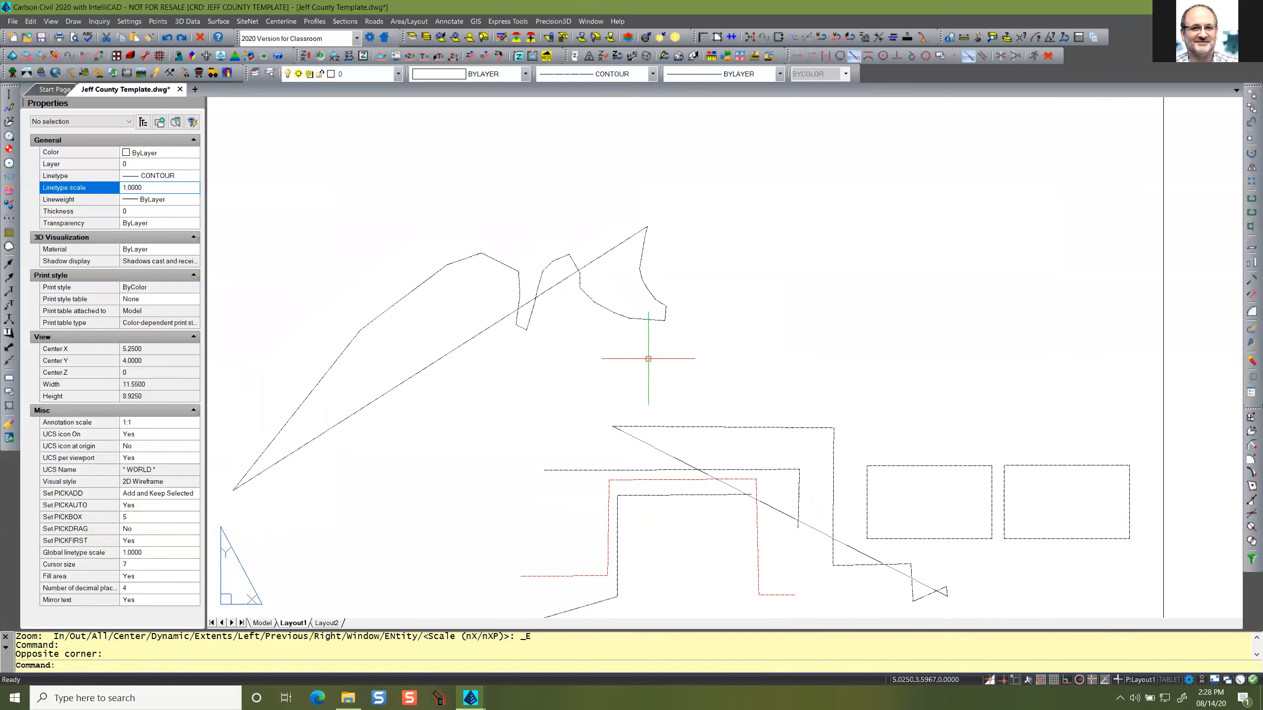
pyautogui.press('Return')
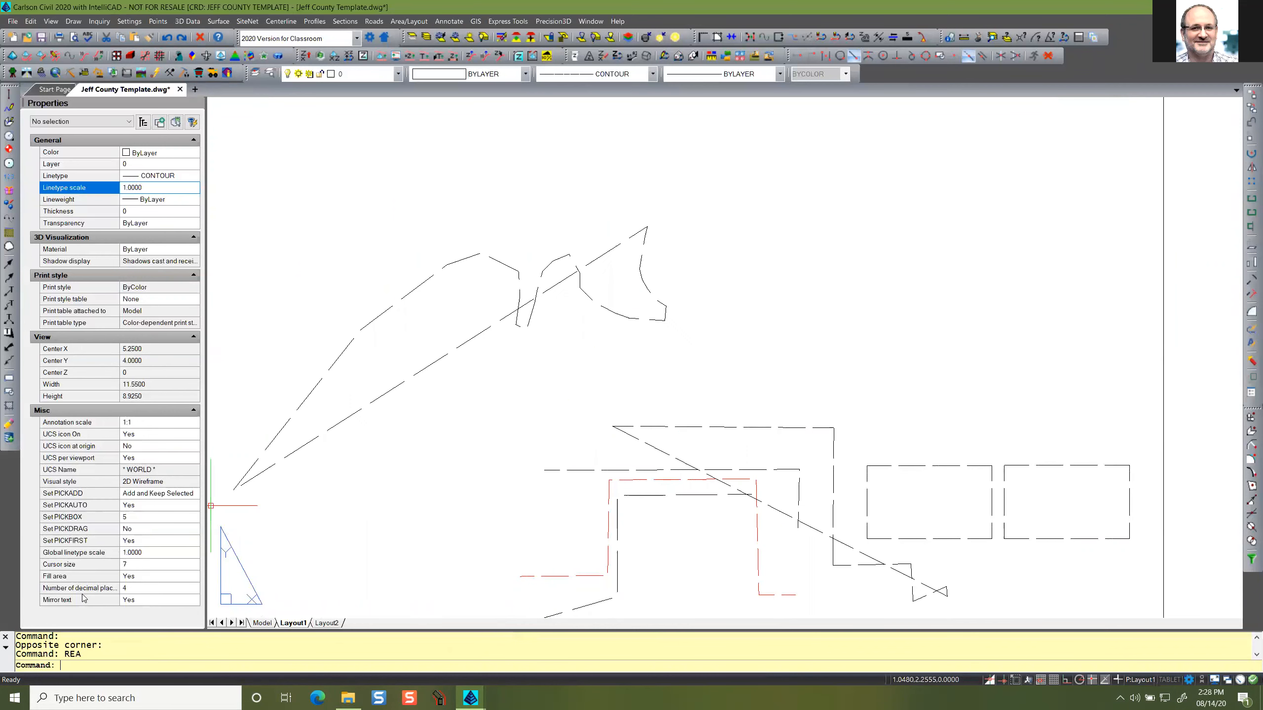
# Compare the dash spacing of the polylines and rectangles in Layout1's paper space with the same linework in model space.
pyautogui.scroll(-4, 497, 351)
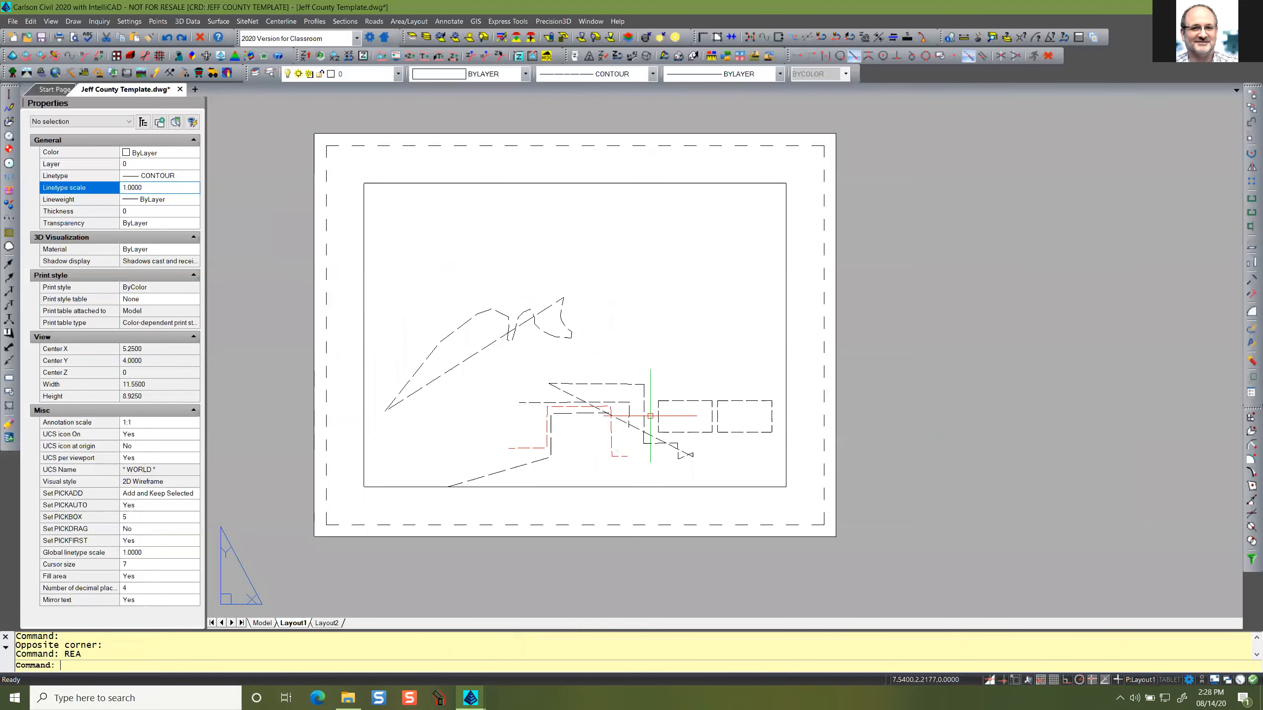
pyautogui.scroll(8, 777, 415)
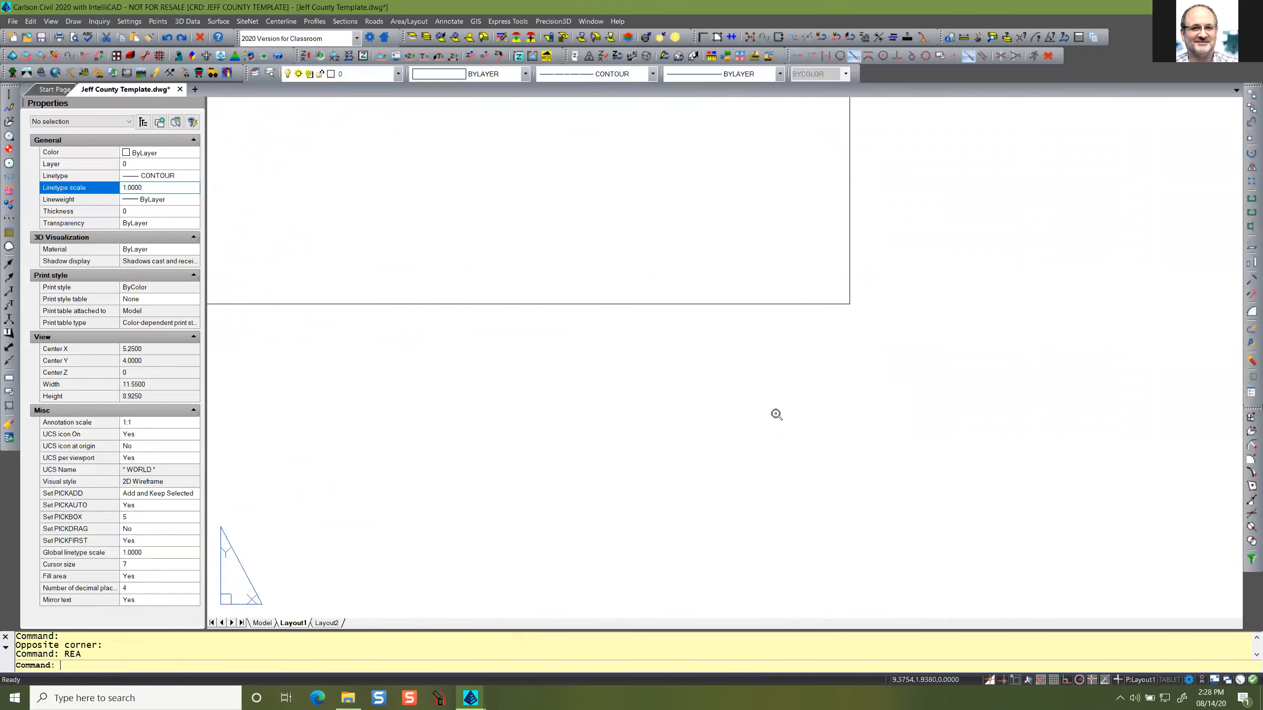
pyautogui.scroll(-6, 777, 414)
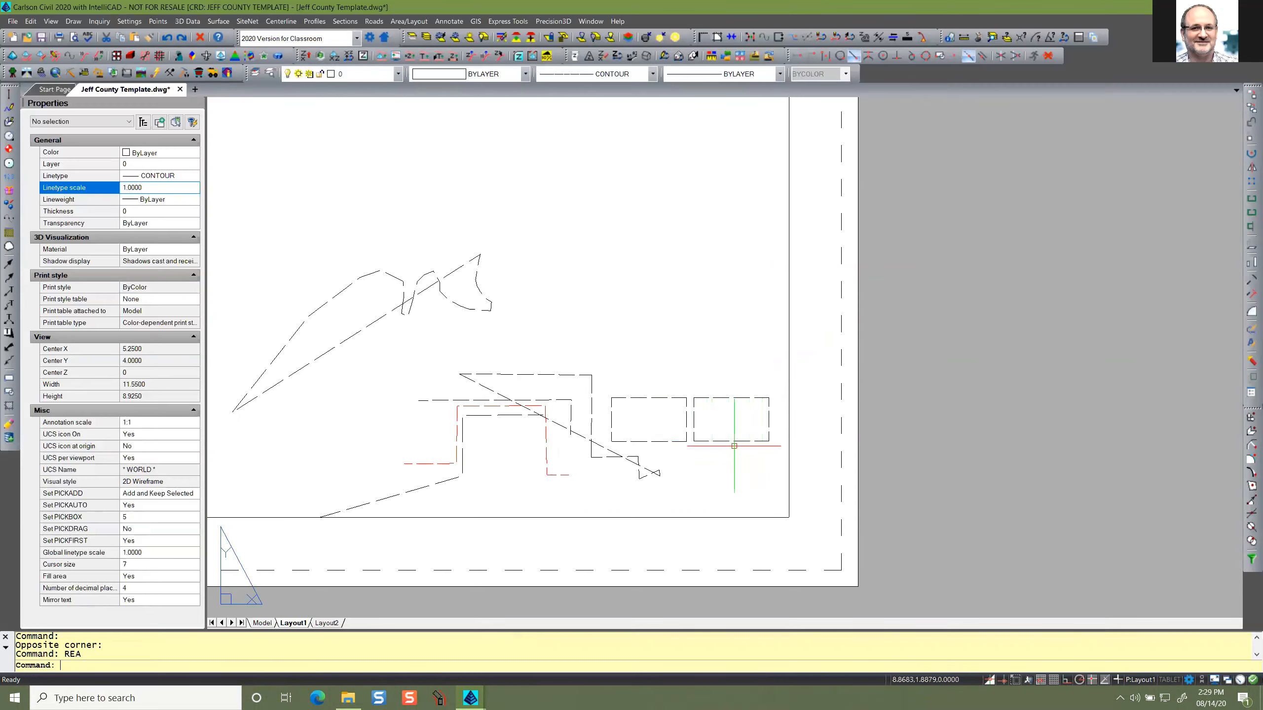
pyautogui.click(262, 623)
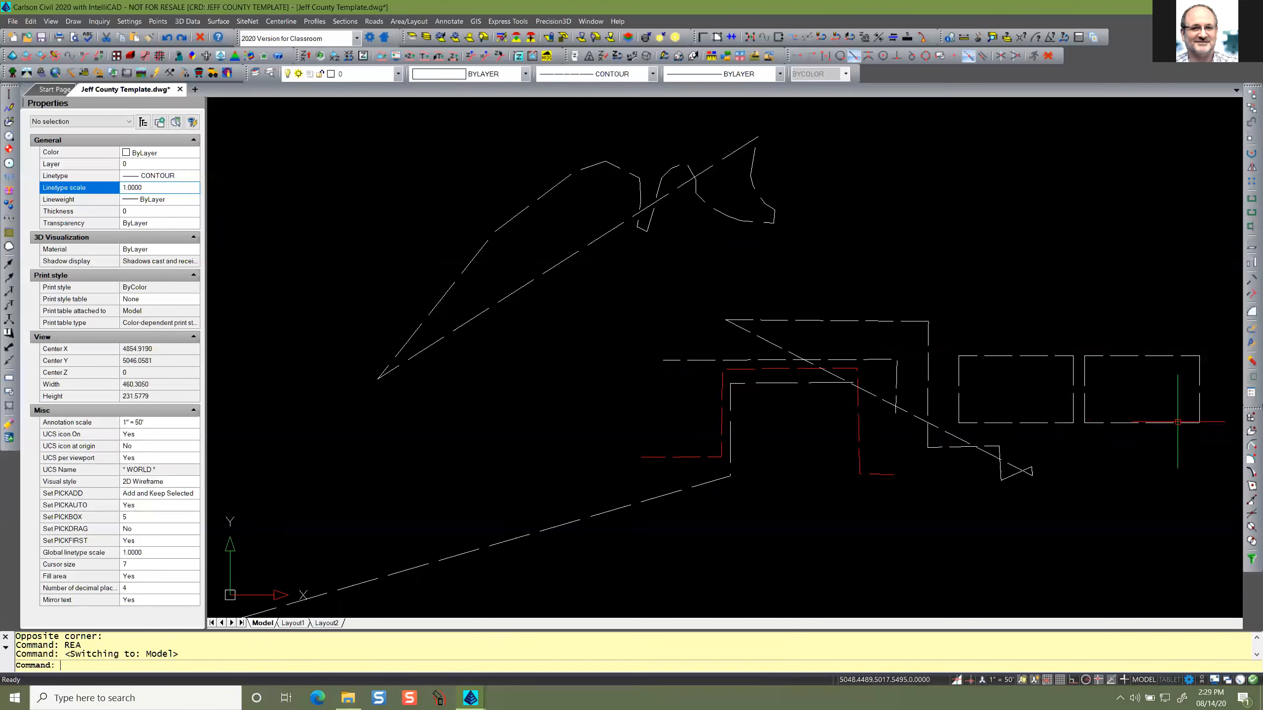
pyautogui.moveTo(1104, 423); pyautogui.dragTo(874, 419, button='middle')
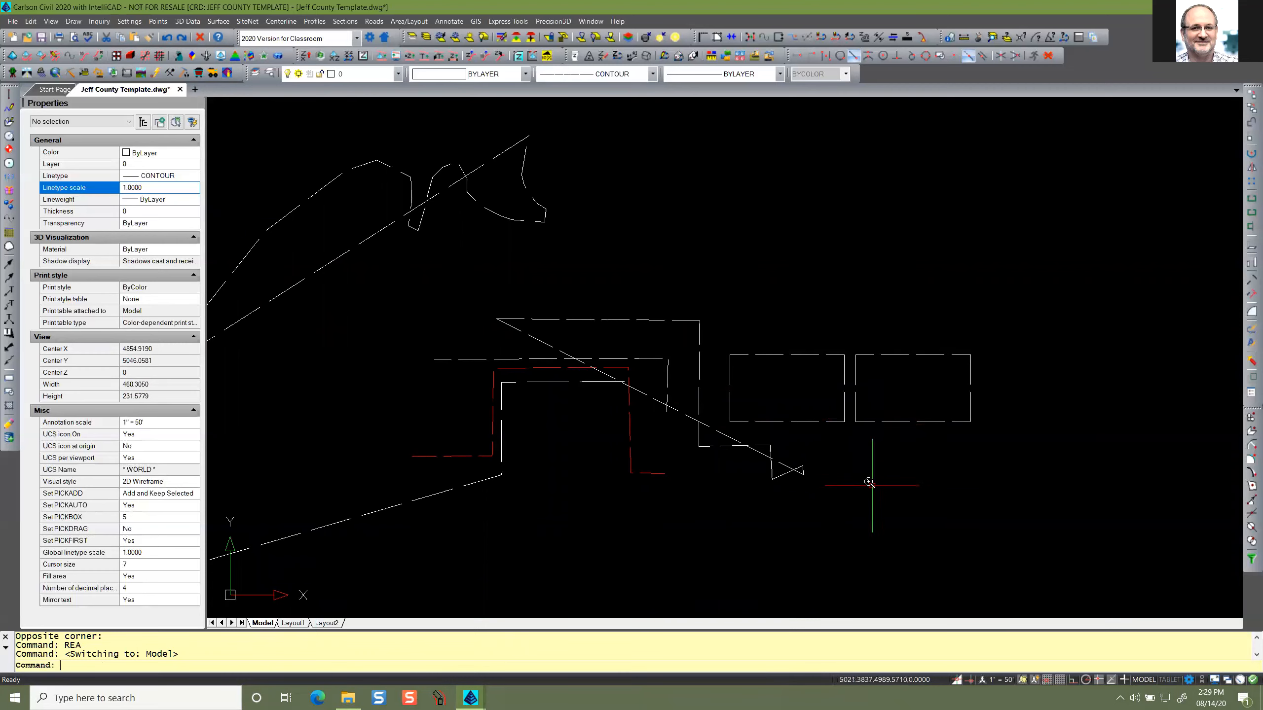
pyautogui.scroll(-1, 873, 479)
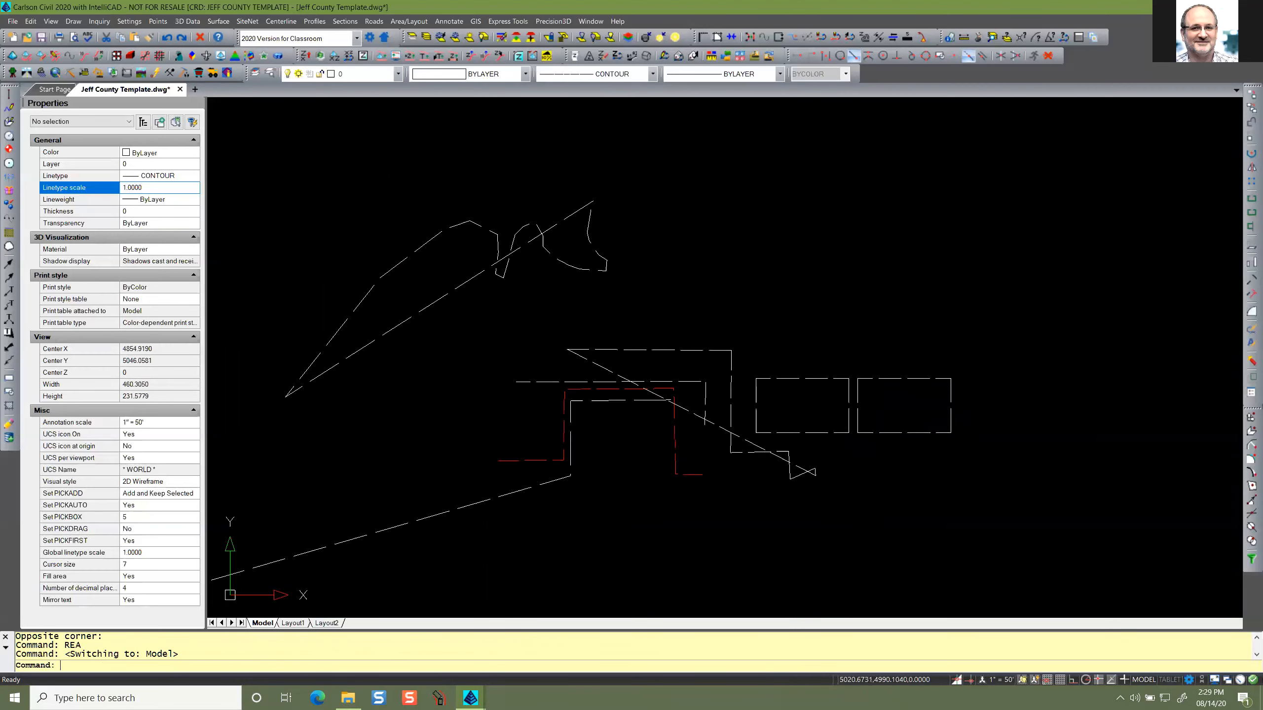
# Return to Layout1, frame the rightmost dashed rectangle inside its viewport, and go back to paper space.
pyautogui.click(292, 624)
pyautogui.moveTo(719, 401); pyautogui.dragTo(791, 454, button='middle')
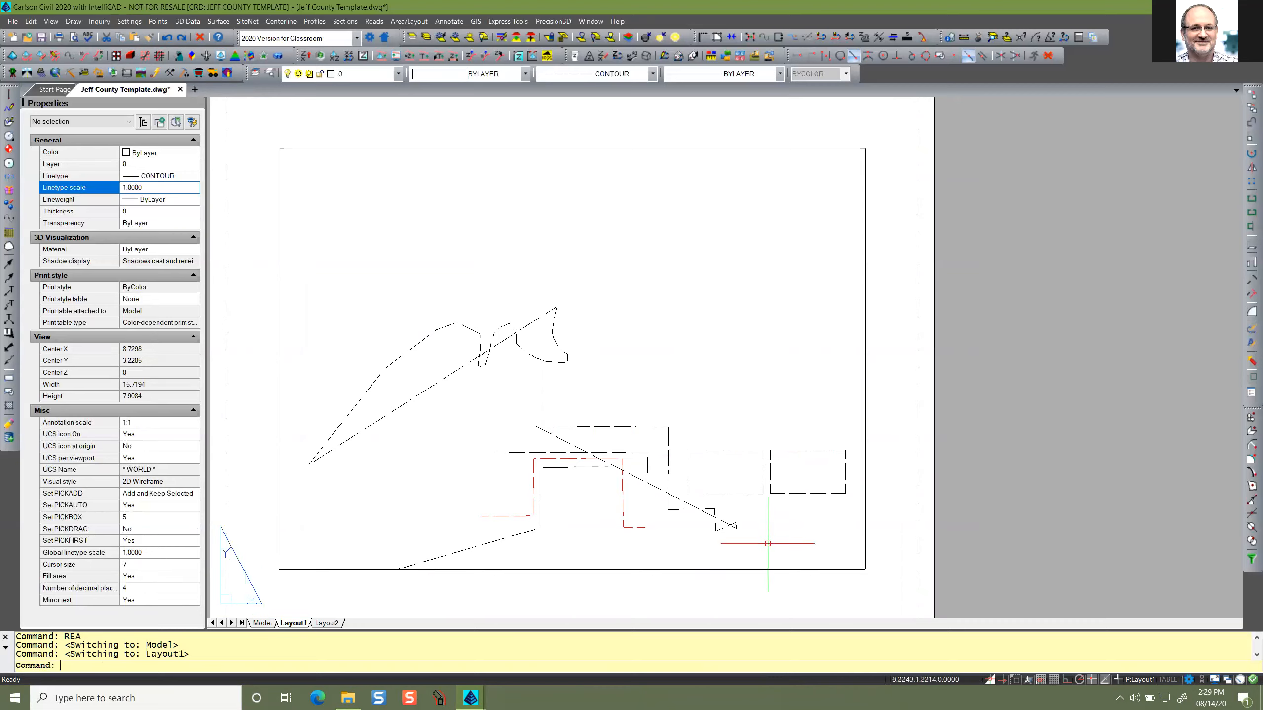
pyautogui.doubleClick(773, 524)
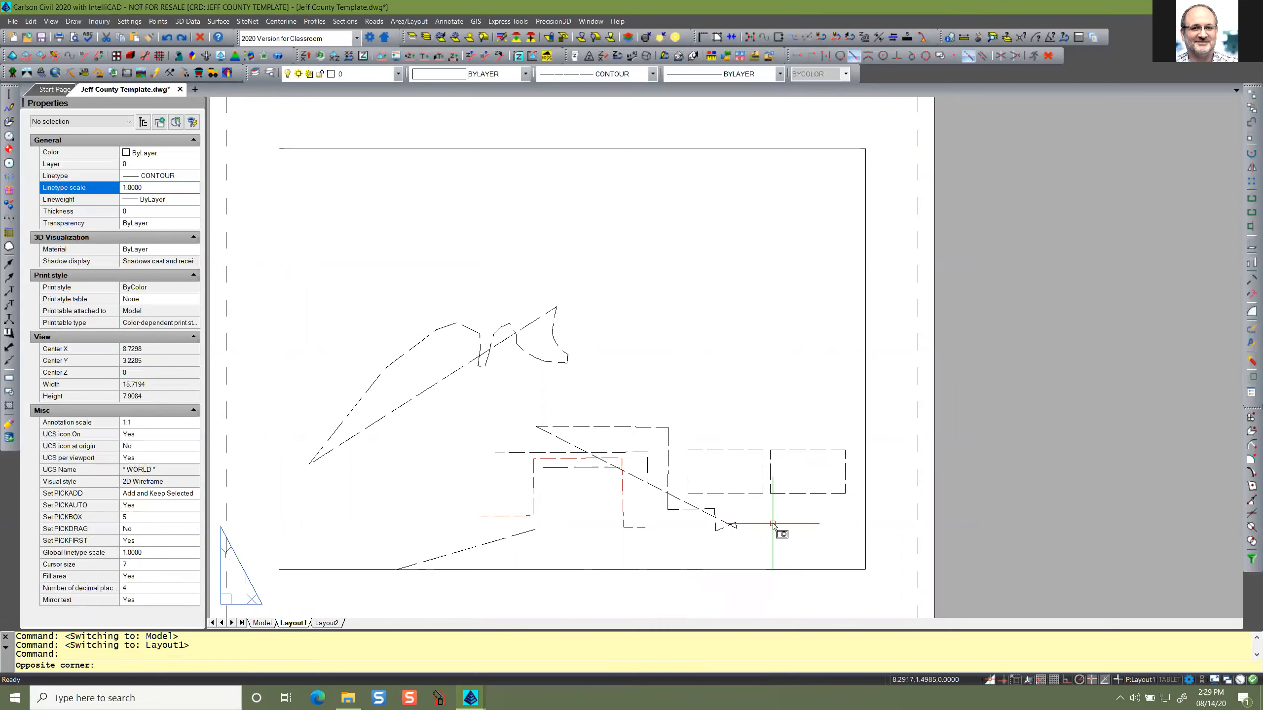
pyautogui.scroll(2, 832, 478)
pyautogui.moveTo(830, 475); pyautogui.dragTo(575, 381, button='middle')
pyautogui.scroll(5, 598, 395)
pyautogui.scroll(1, 573, 381)
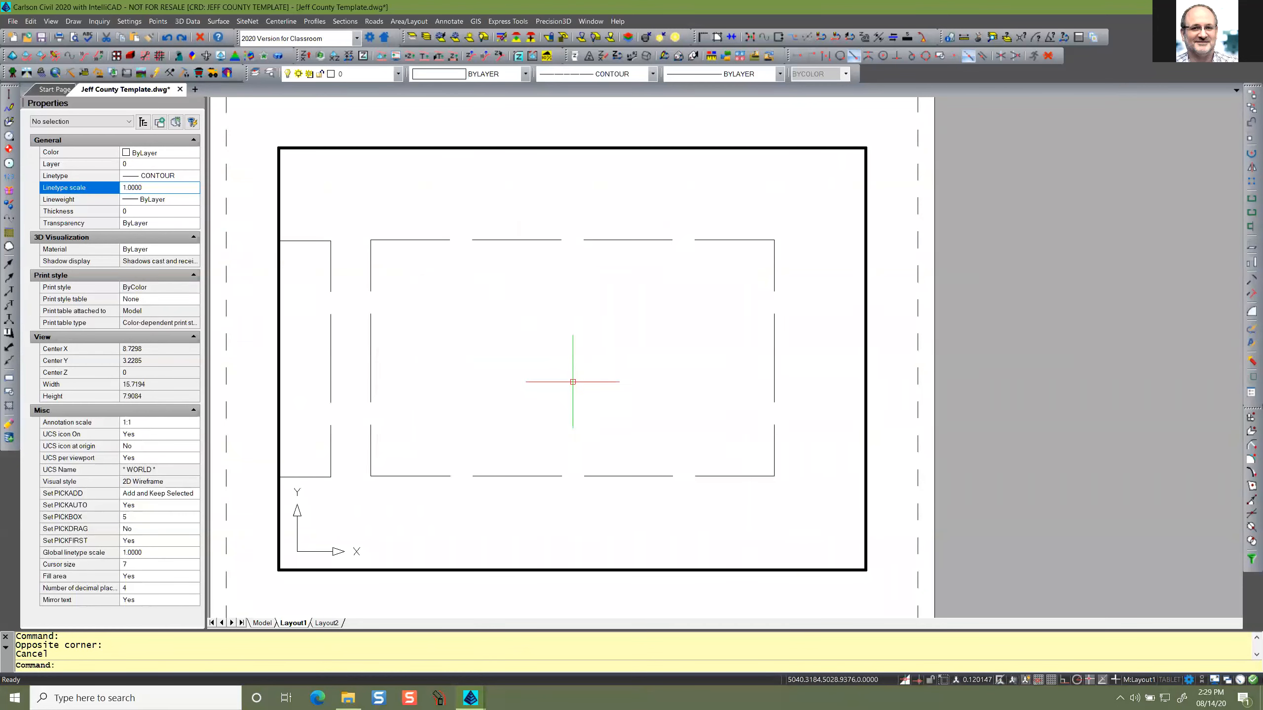
pyautogui.doubleClick(598, 603)
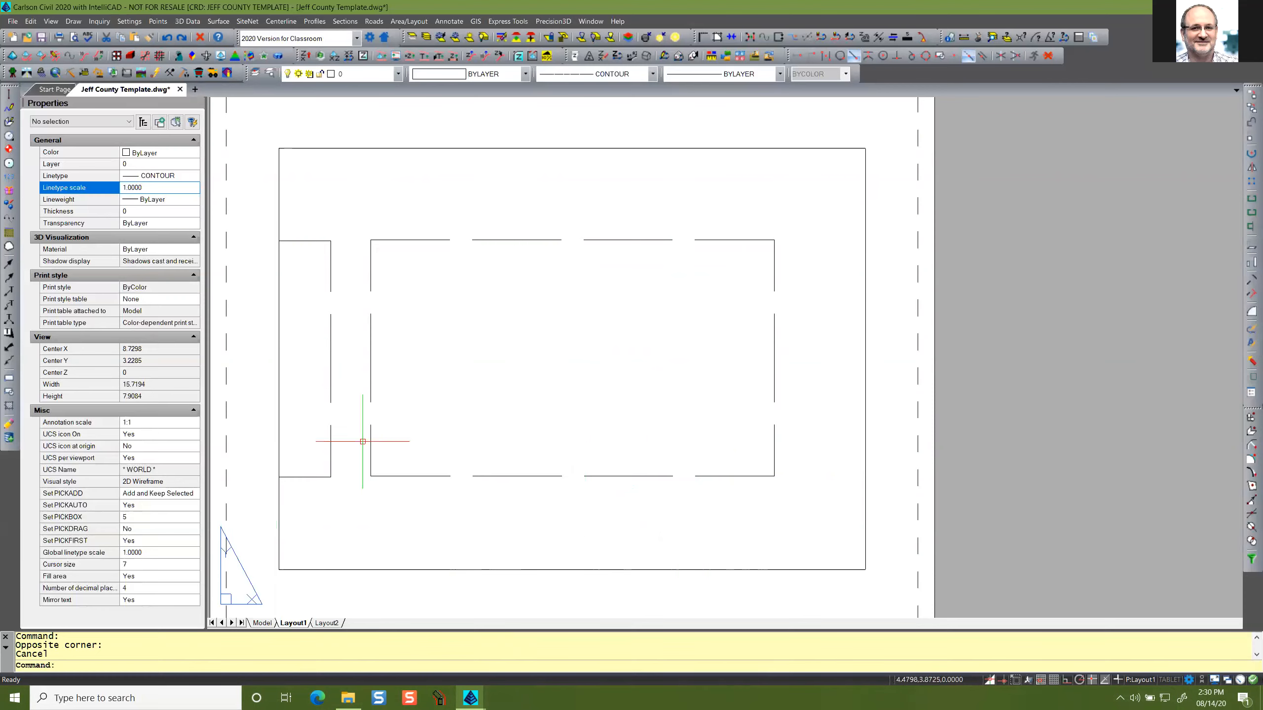
# Check the two dashed rectangles in model space, then return to Layout1 and regenerate all viewports with REA.
pyautogui.scroll(-1, 597, 388)
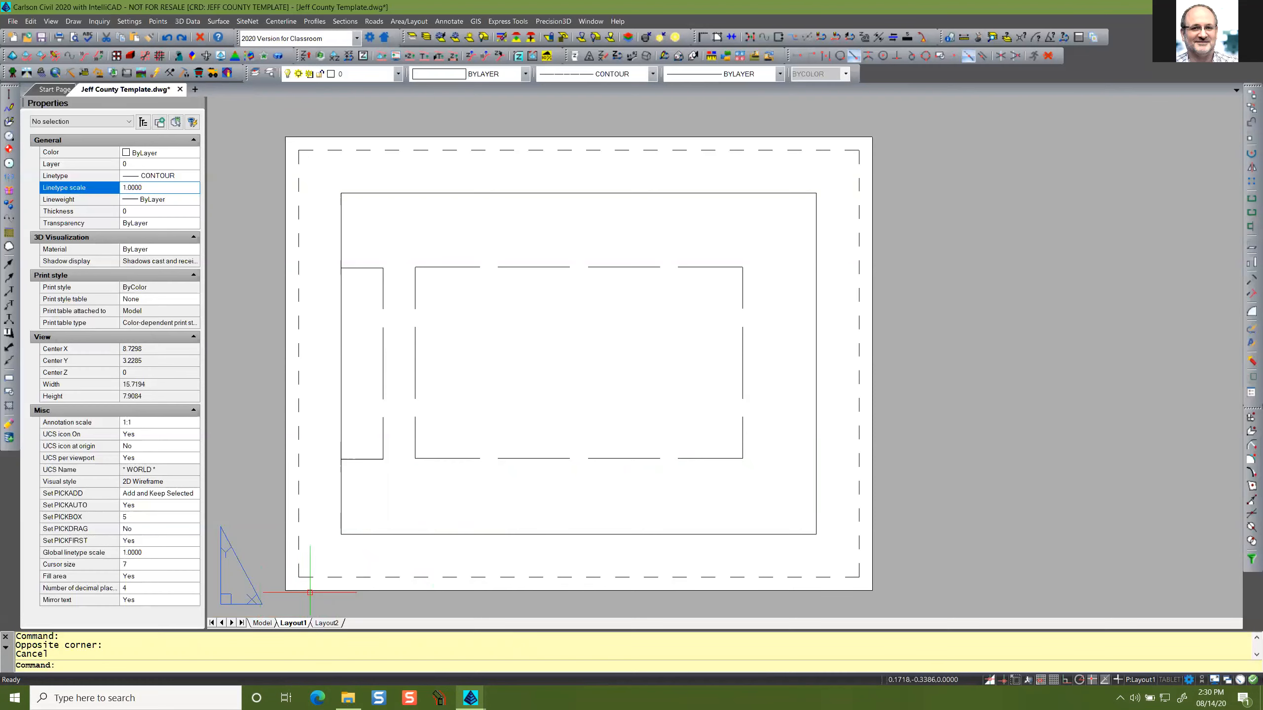
pyautogui.click(266, 623)
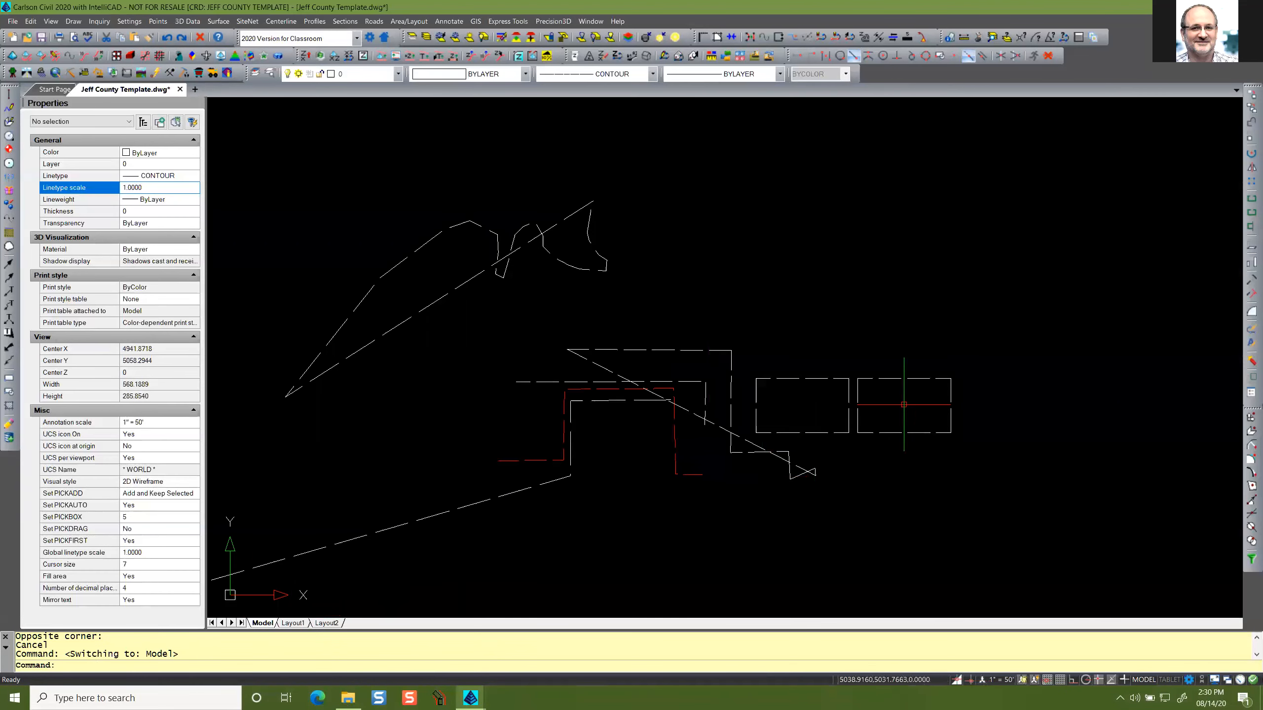
pyautogui.scroll(5, 947, 422)
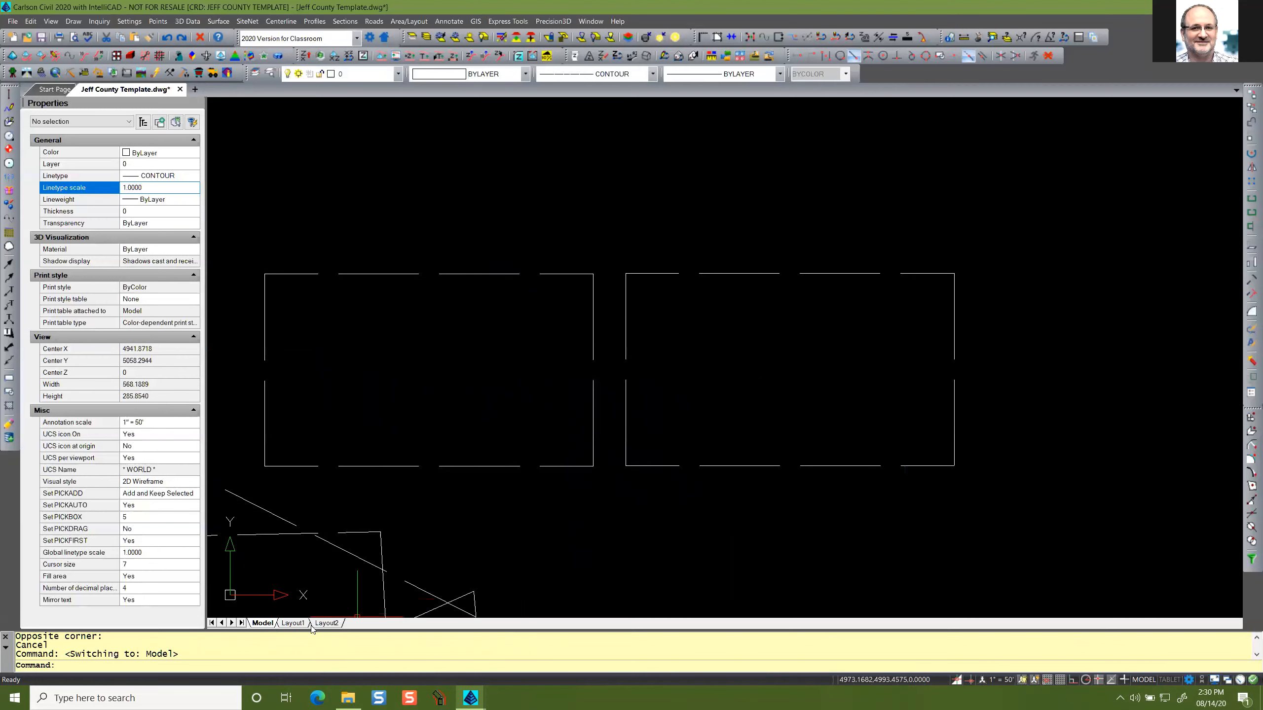
pyautogui.click(294, 623)
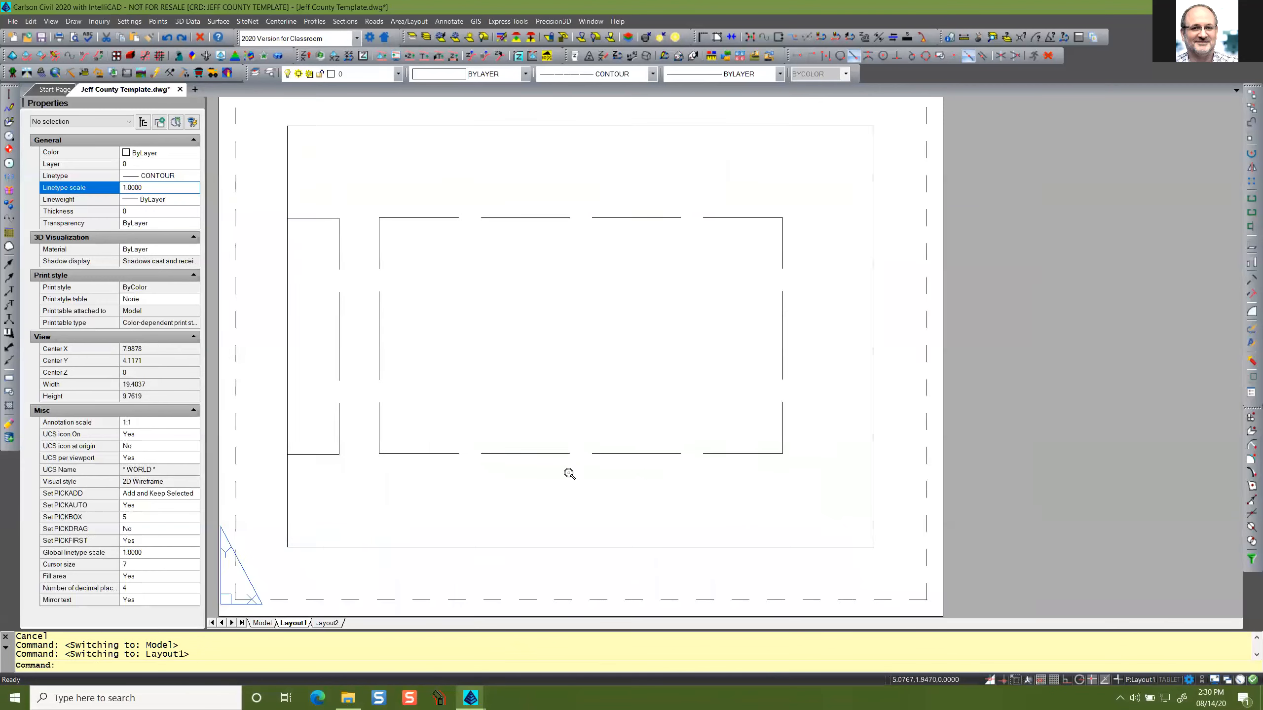
pyautogui.write('rea')
pyautogui.press('Return')
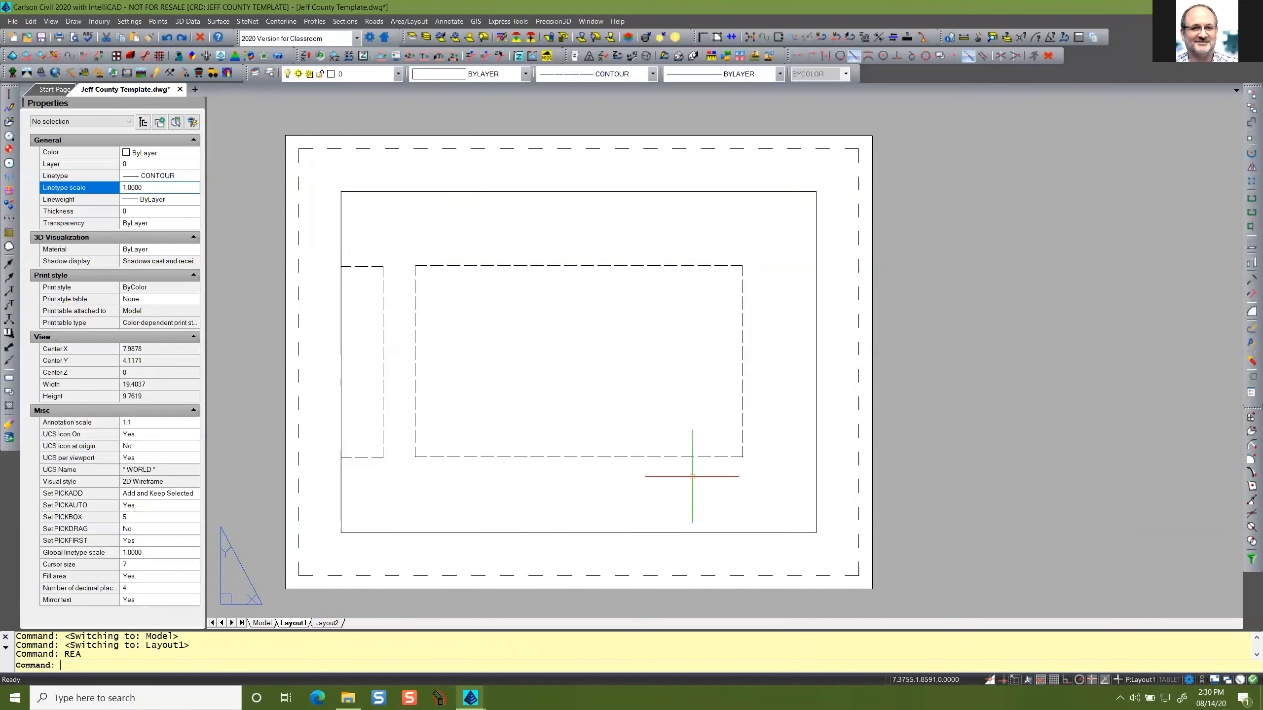
# Compare the rectangles' linetype dashes between Layout1 and model space, and check what Layout2 contains.
pyautogui.scroll(3, 671, 465)
pyautogui.scroll(-5, 669, 470)
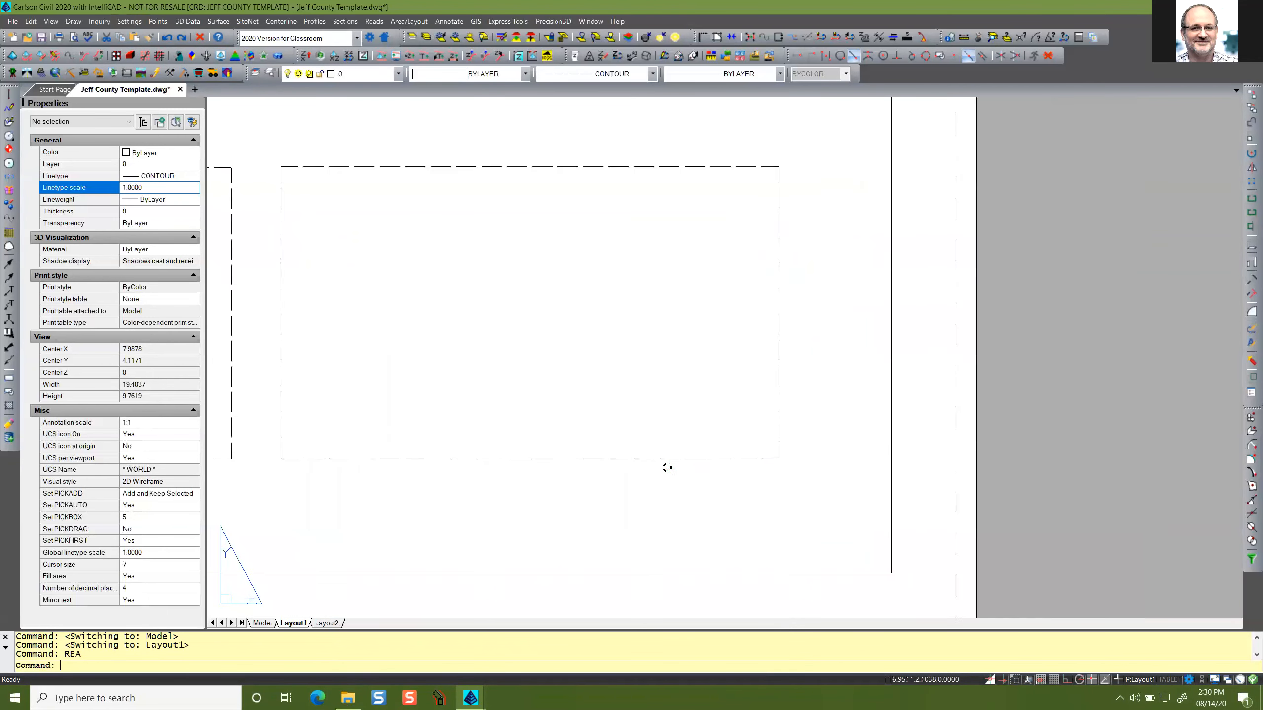
pyautogui.scroll(2, 682, 468)
pyautogui.scroll(-2, 683, 468)
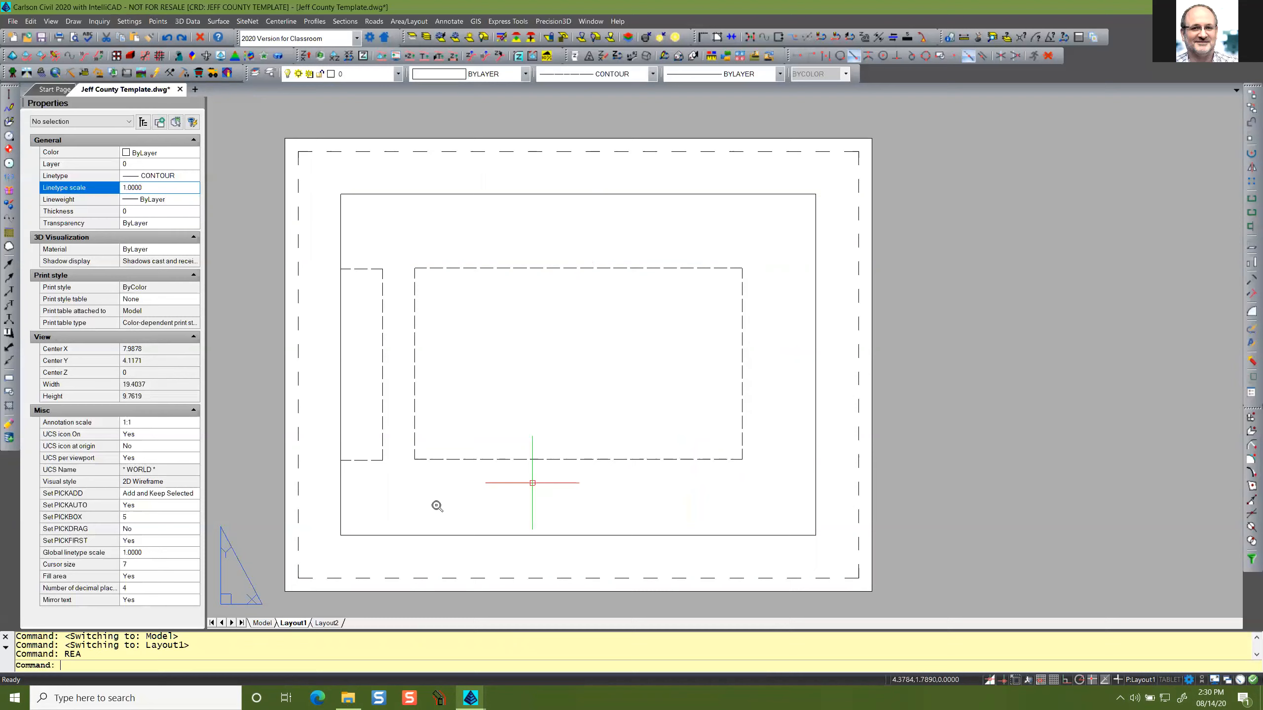
pyautogui.click(259, 623)
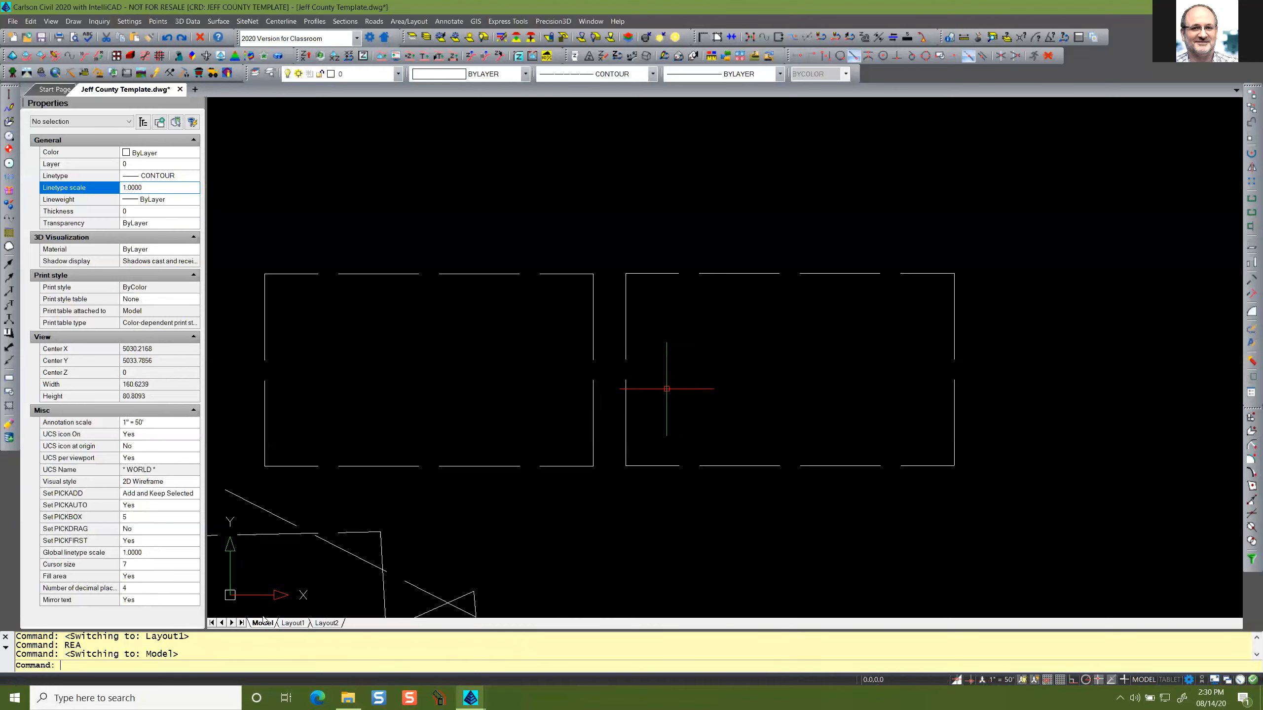
pyautogui.scroll(3, 796, 428)
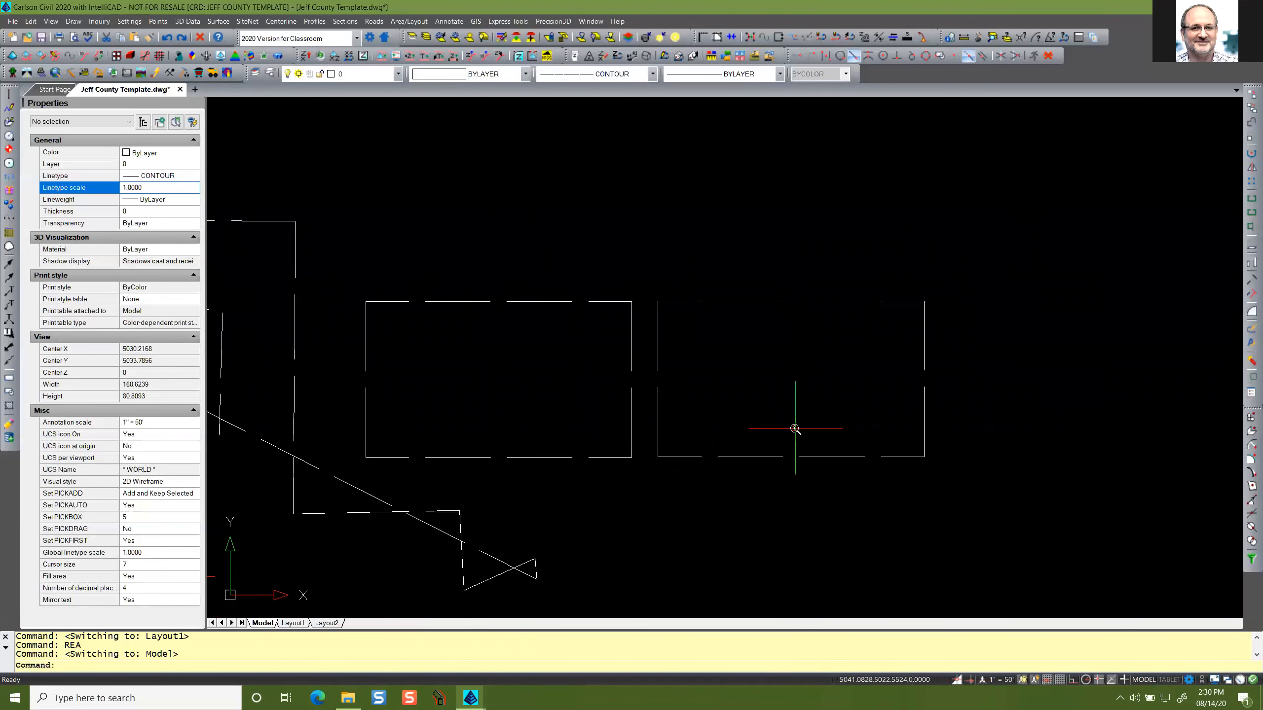
pyautogui.moveTo(794, 428)
pyautogui.mouseDown(button='middle')
pyautogui.moveTo(736, 413)
pyautogui.moveTo(696, 423)
pyautogui.mouseUp(button='middle')
pyautogui.click(327, 624)
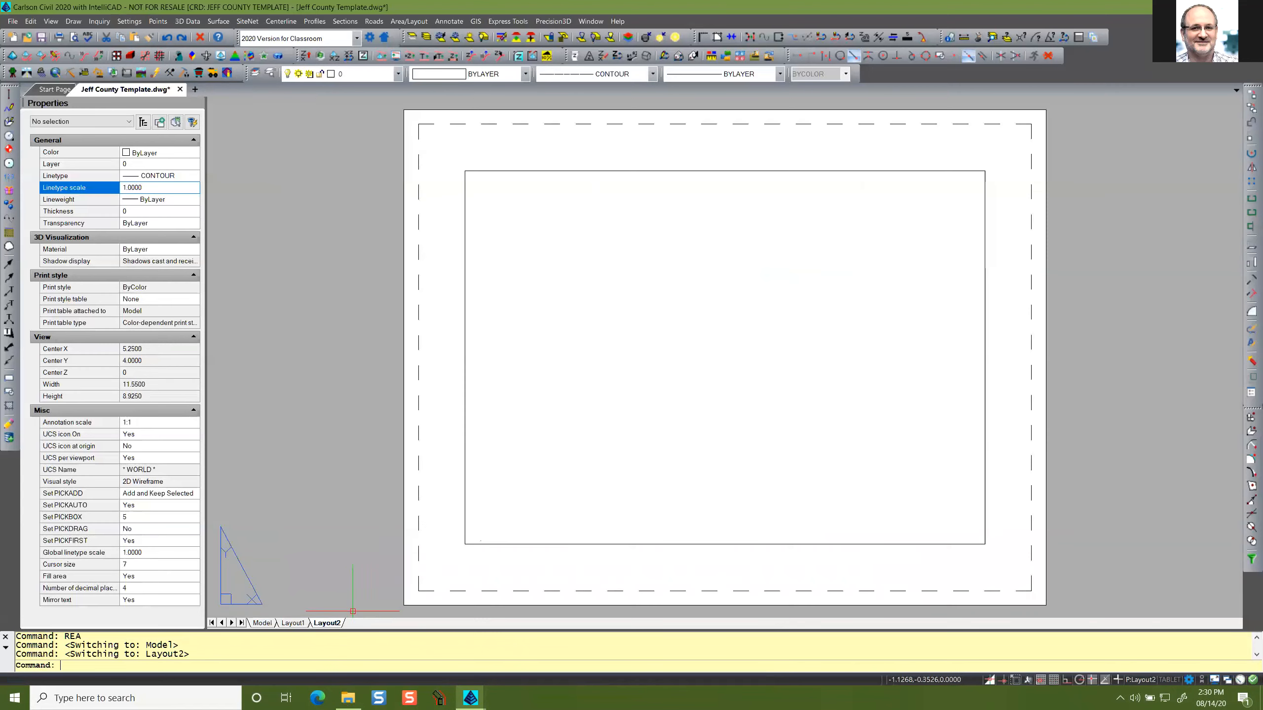
pyautogui.click(293, 623)
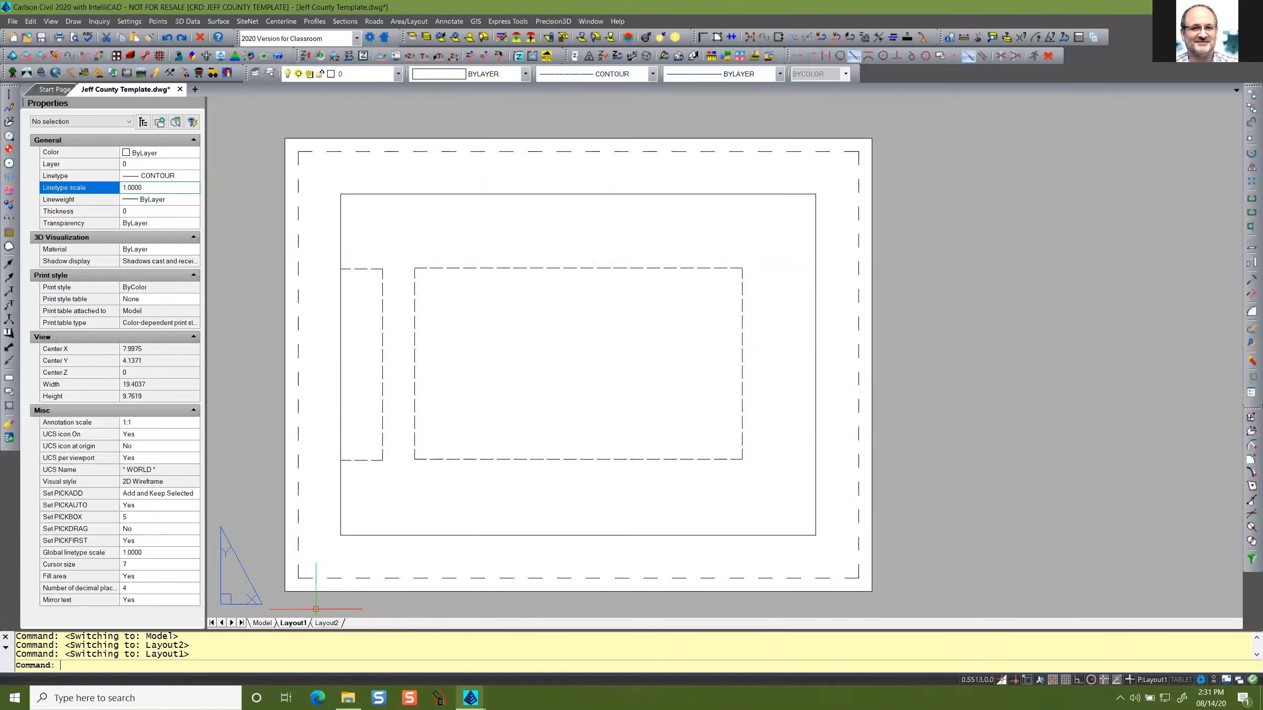
pyautogui.scroll(2, 620, 474)
pyautogui.moveTo(618, 472); pyautogui.dragTo(572, 485, button='middle')
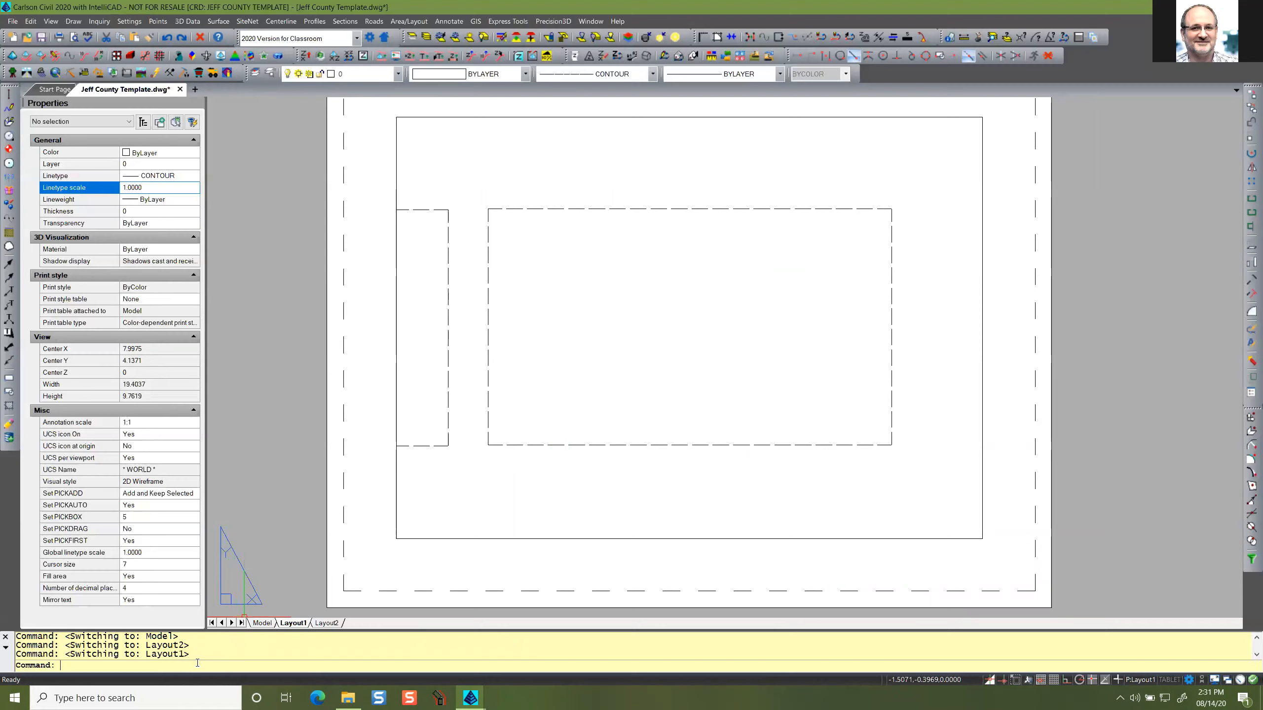
# Check the MSLTSCALE and PSLTSCALE linetype scaling variables from Layout1.
pyautogui.write('MS')
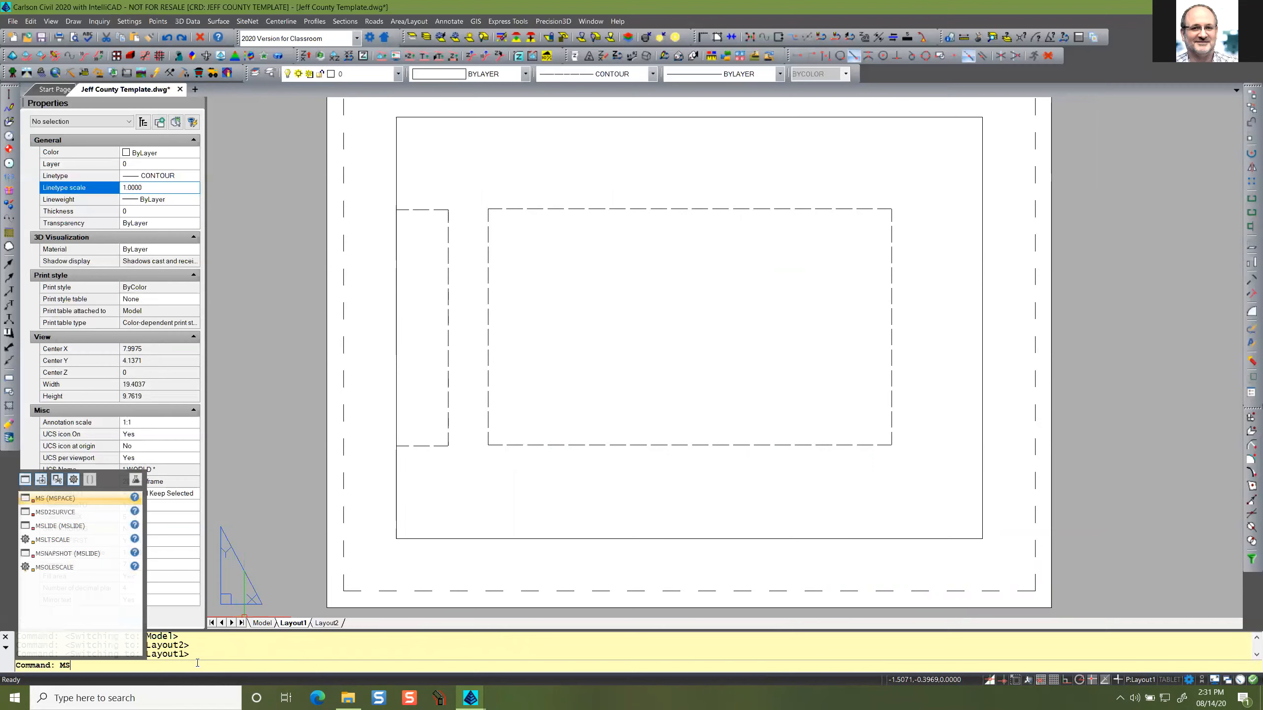
pyautogui.write('LTSCALE')
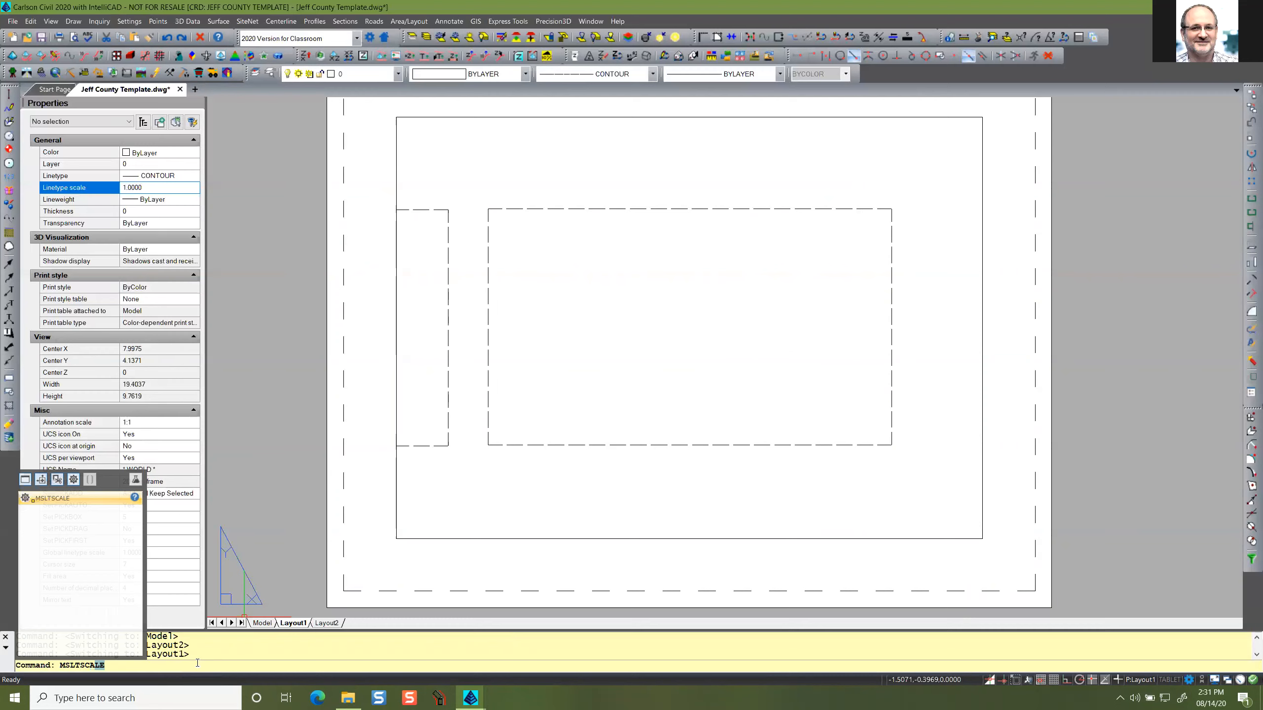
pyautogui.press('Return')
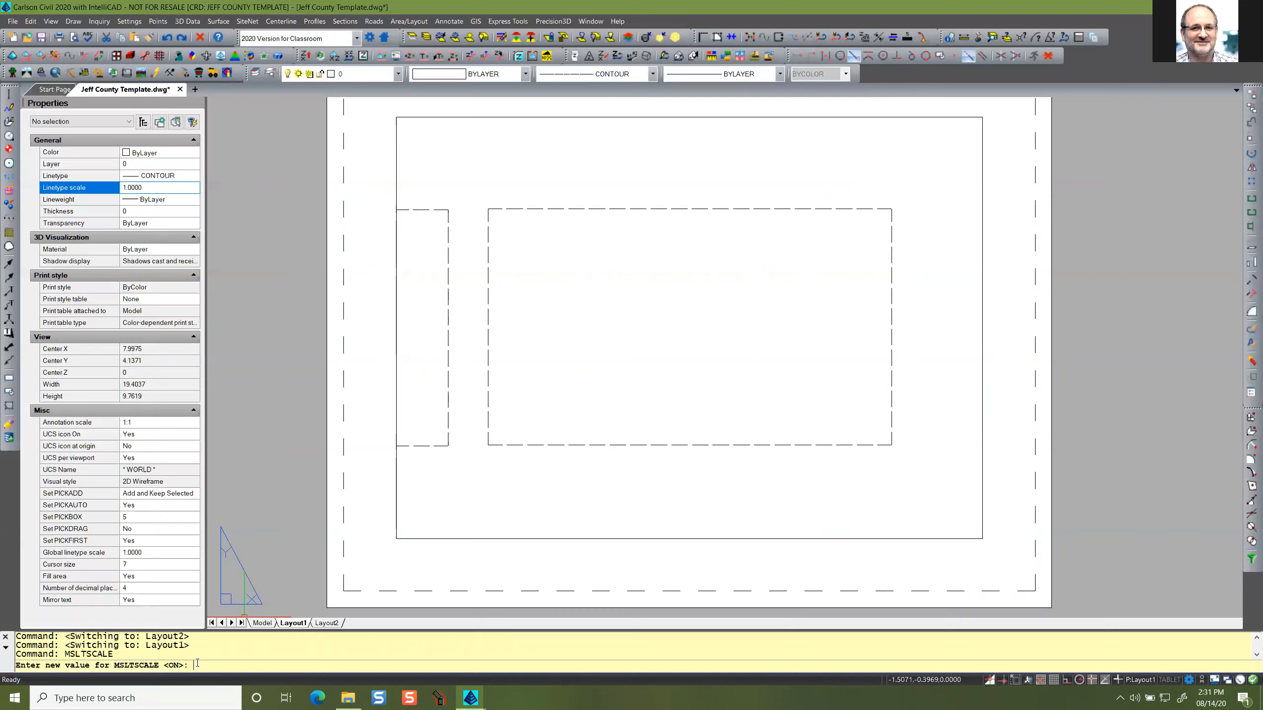
pyautogui.press('Return')
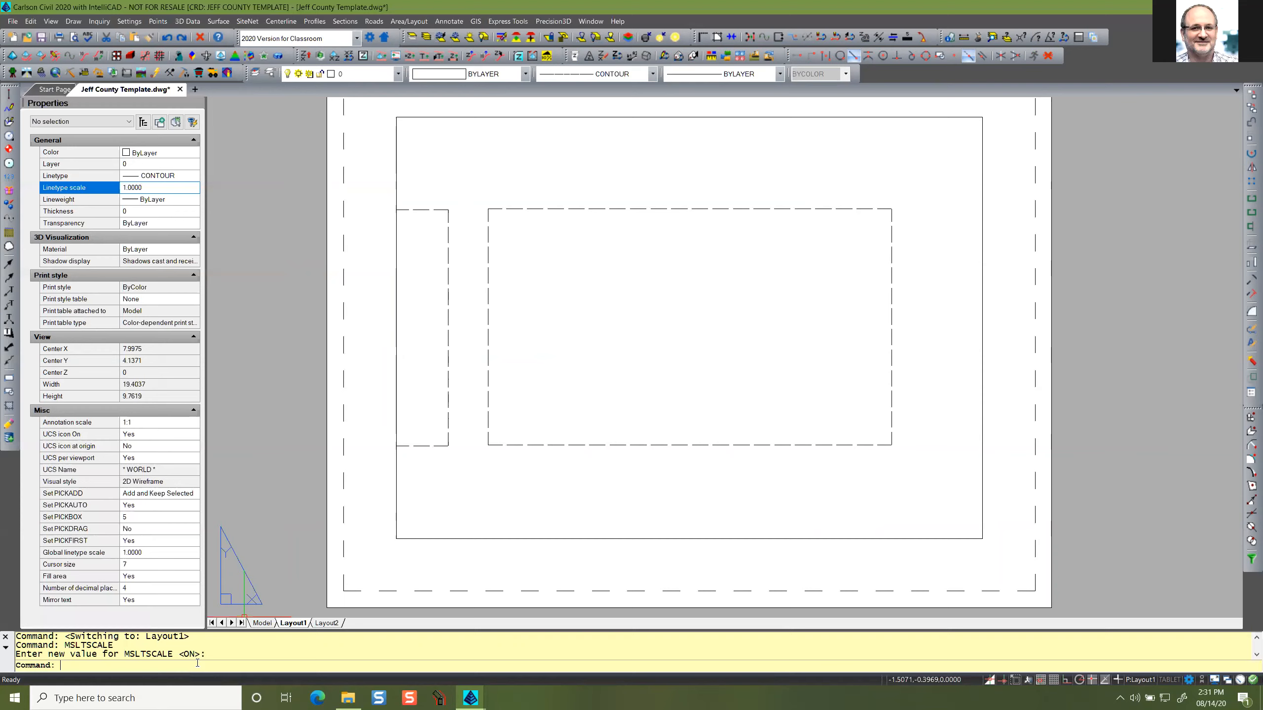
pyautogui.write('PSLTSCALE')
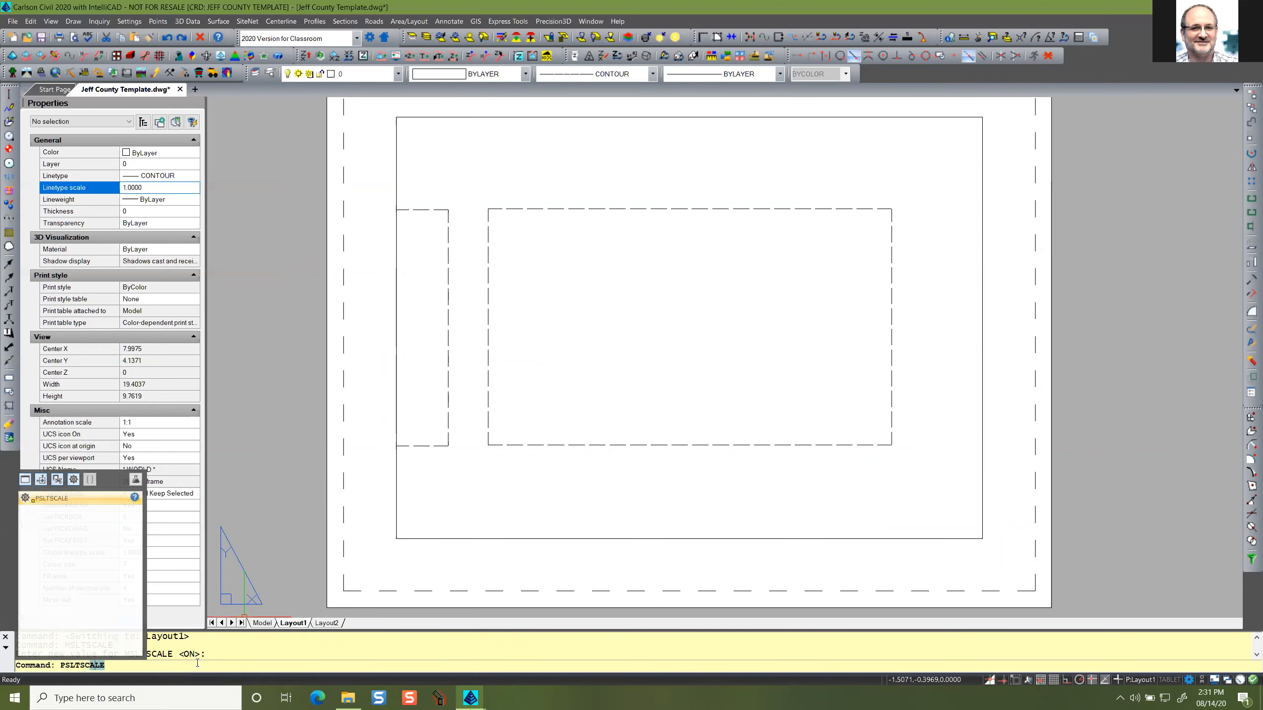
pyautogui.press('Return')
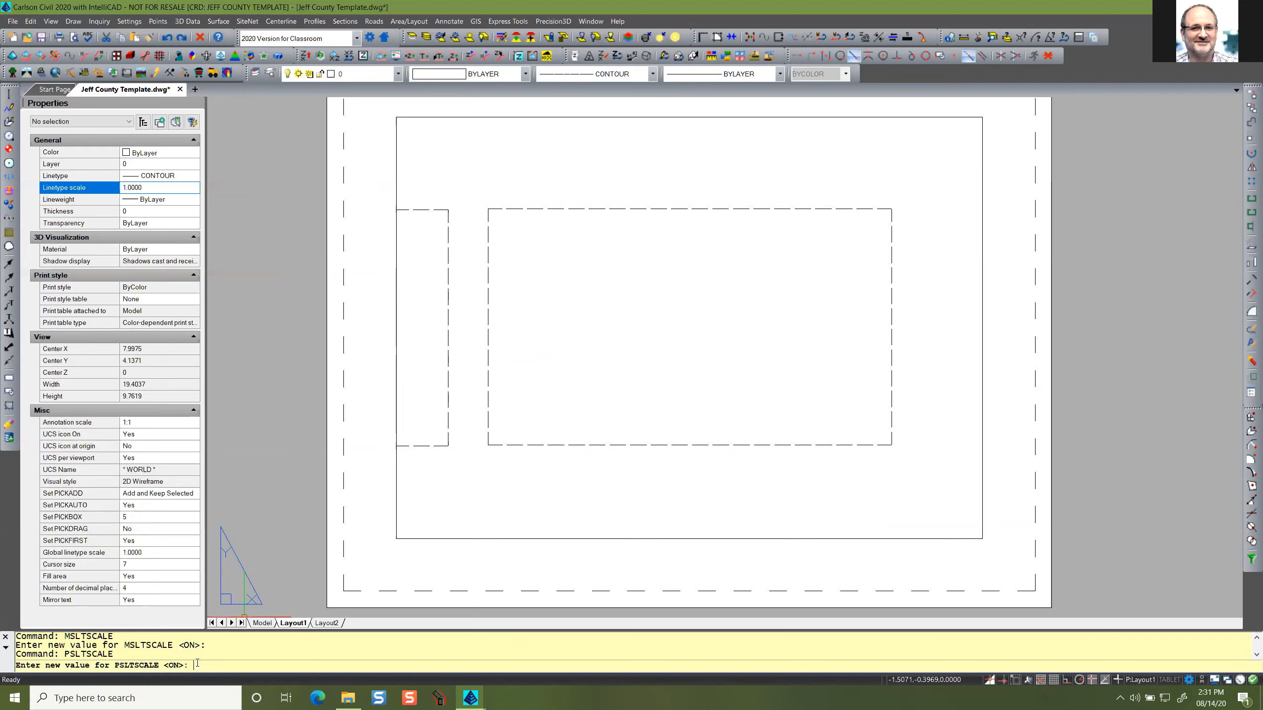
pyautogui.press('Escape')
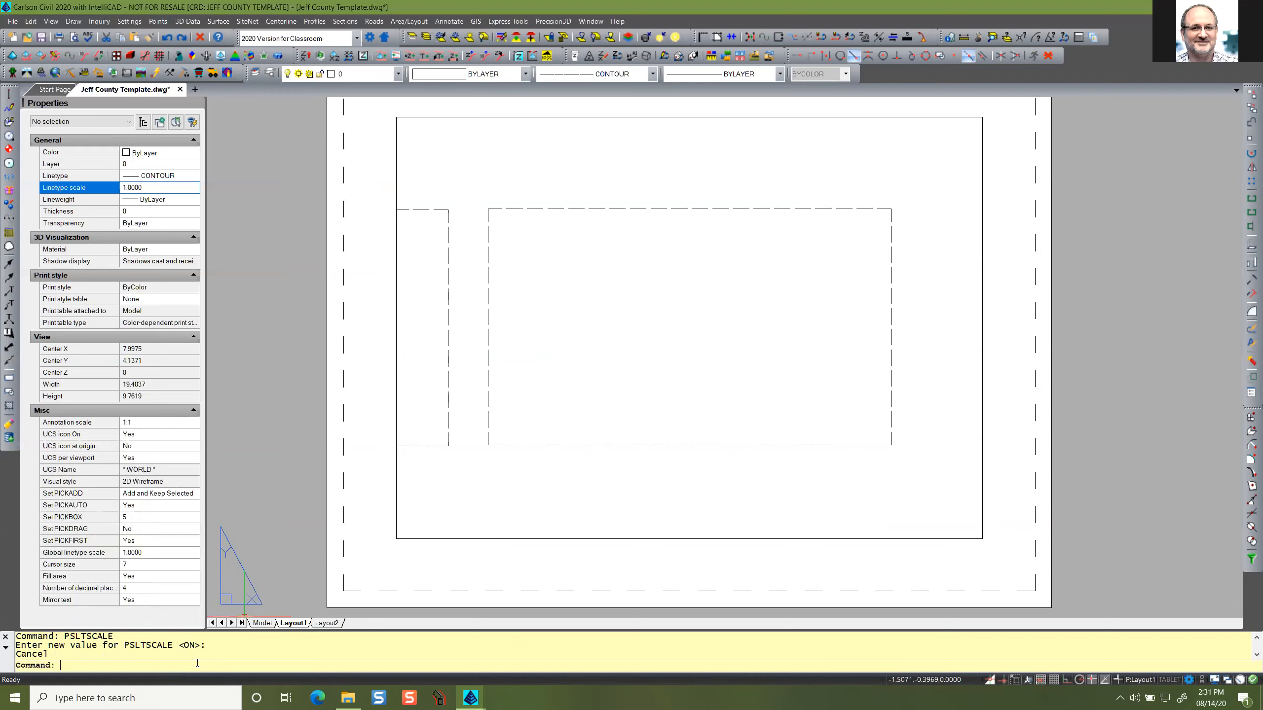
# Set the global linetype scale LTSCALE to 1.
pyautogui.write('ltscale')
pyautogui.press('Return')
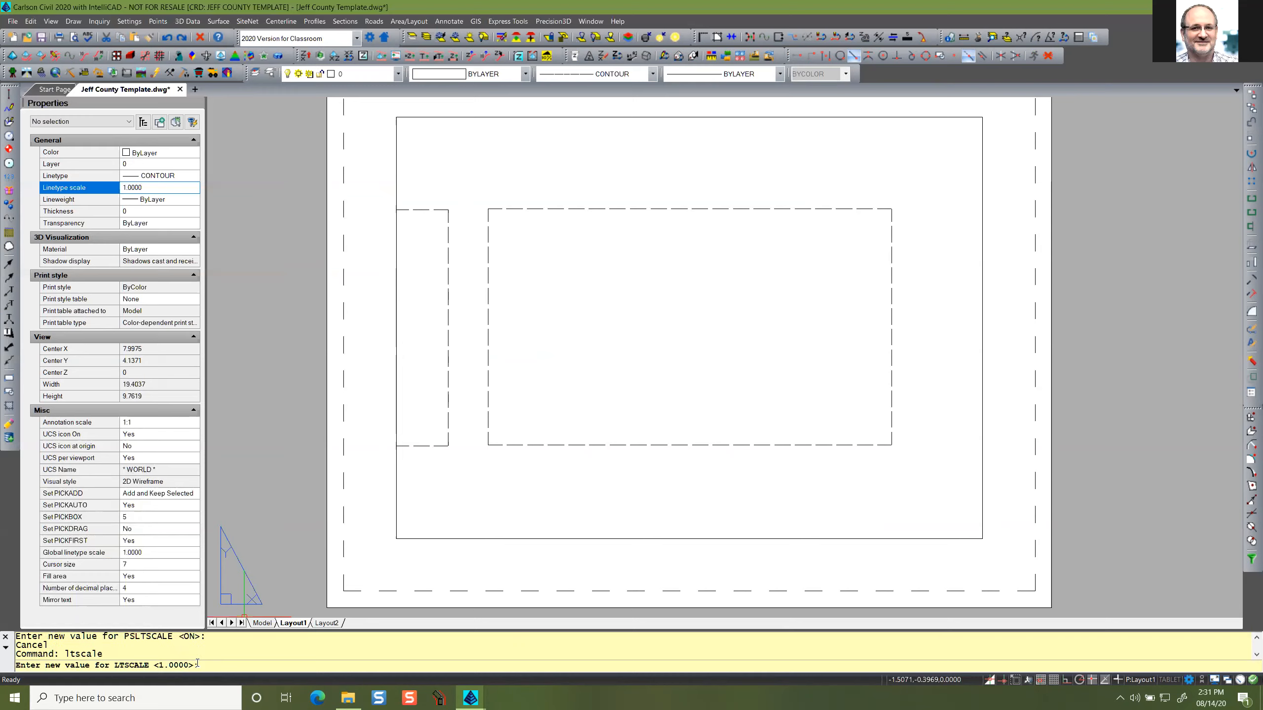
pyautogui.write('1')
pyautogui.press('Return')
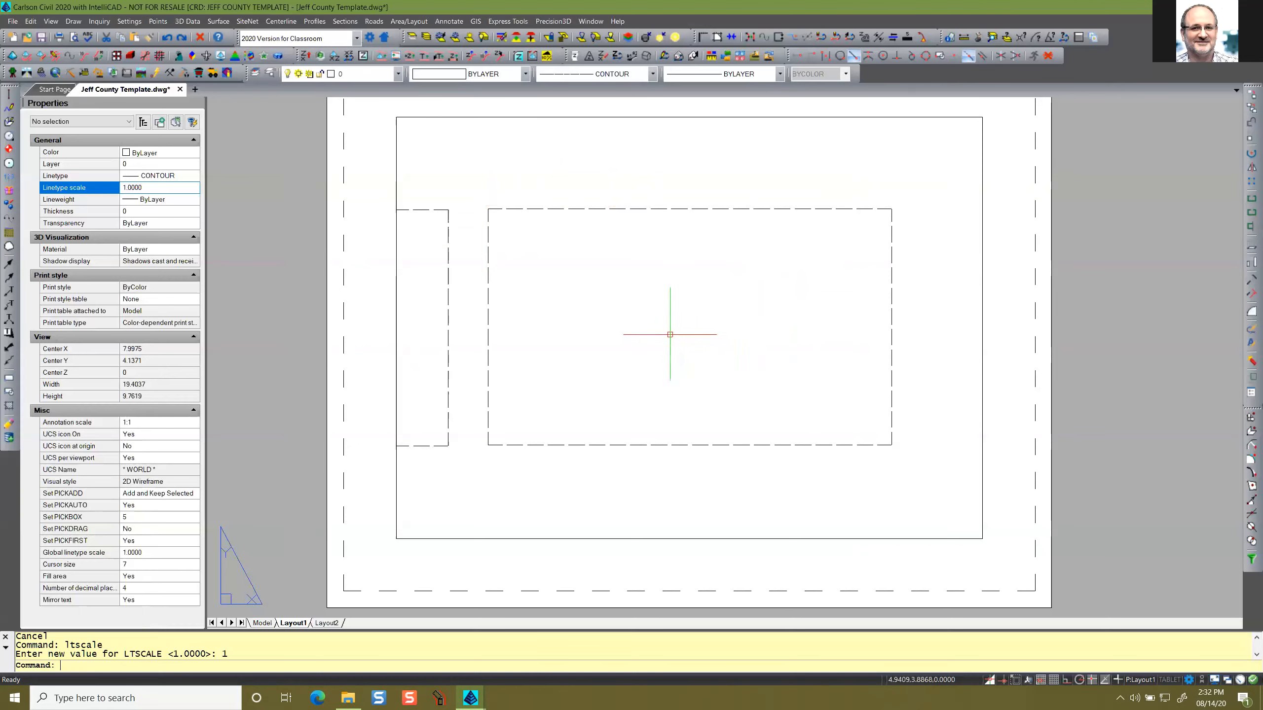
# Inspect how the dashed linework displays in Layout1 and across the whole drawing in model space.
pyautogui.scroll(-4, 652, 342)
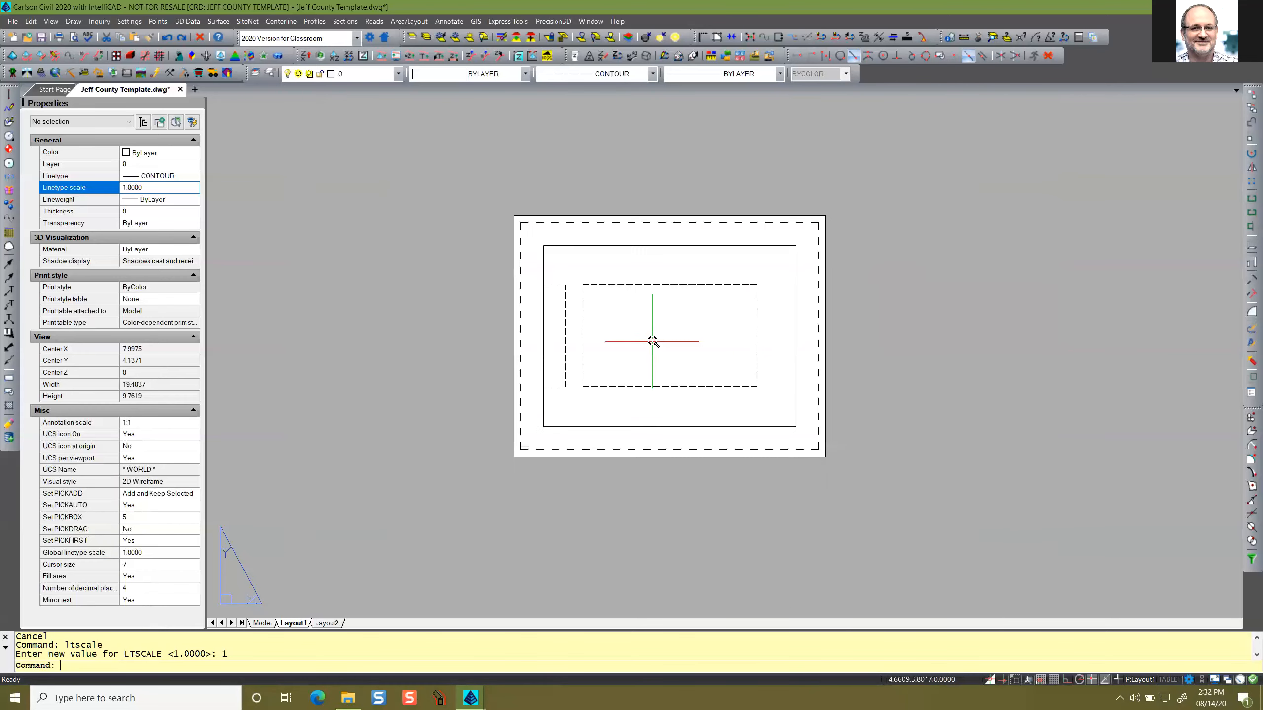
pyautogui.scroll(2, 652, 341)
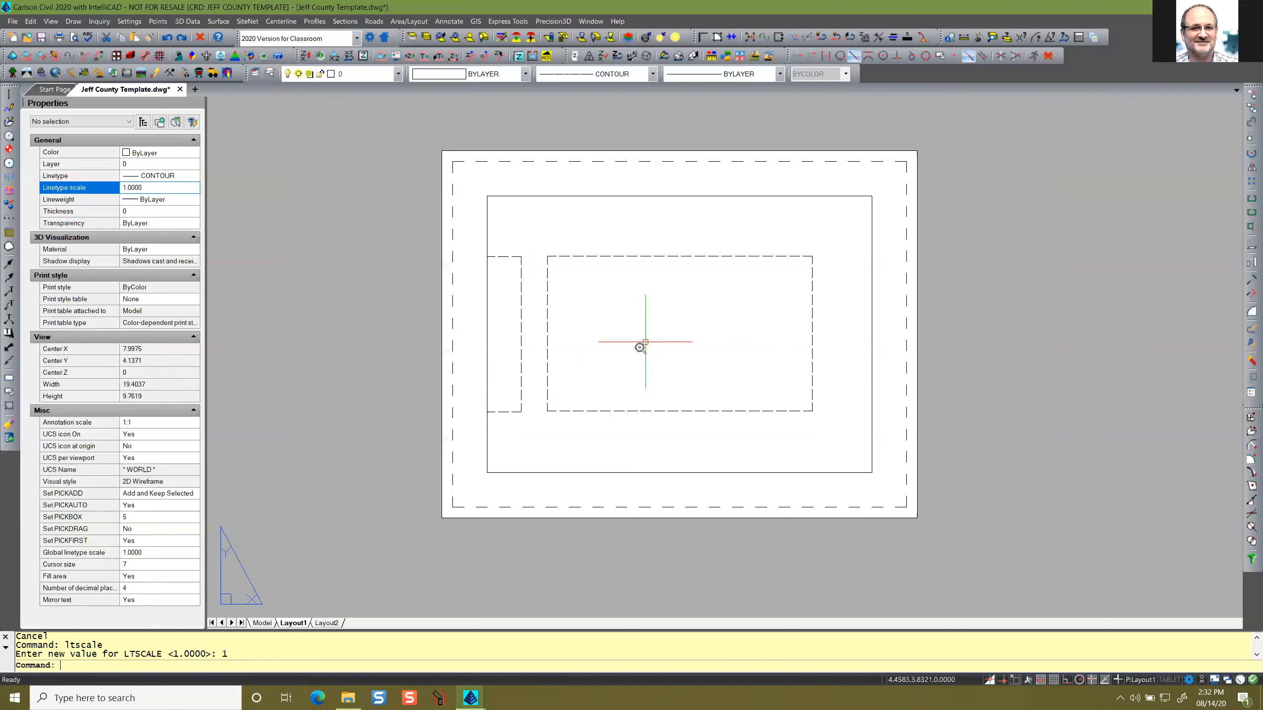
pyautogui.click(262, 623)
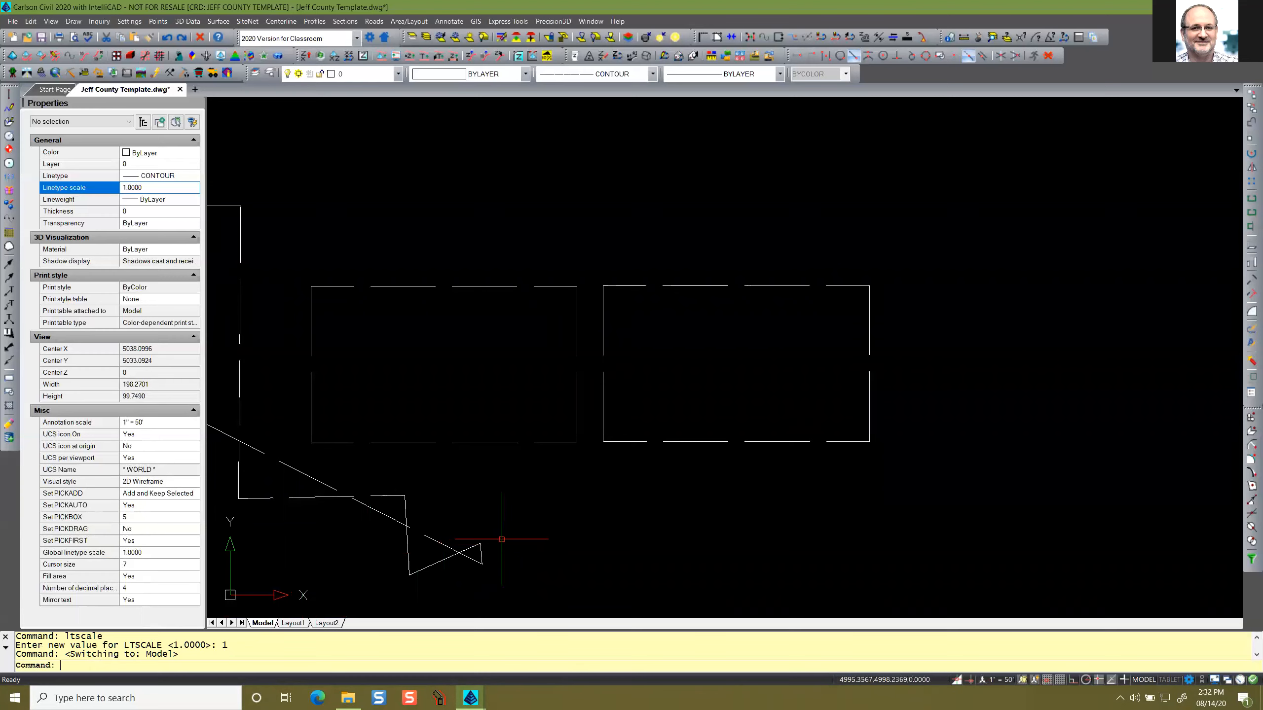
pyautogui.scroll(-3, 736, 338)
pyautogui.moveTo(735, 338)
pyautogui.mouseDown(button='middle')
pyautogui.moveTo(801, 356)
pyautogui.moveTo(1003, 318)
pyautogui.moveTo(900, 412)
pyautogui.moveTo(862, 415)
pyautogui.mouseUp(button='middle')
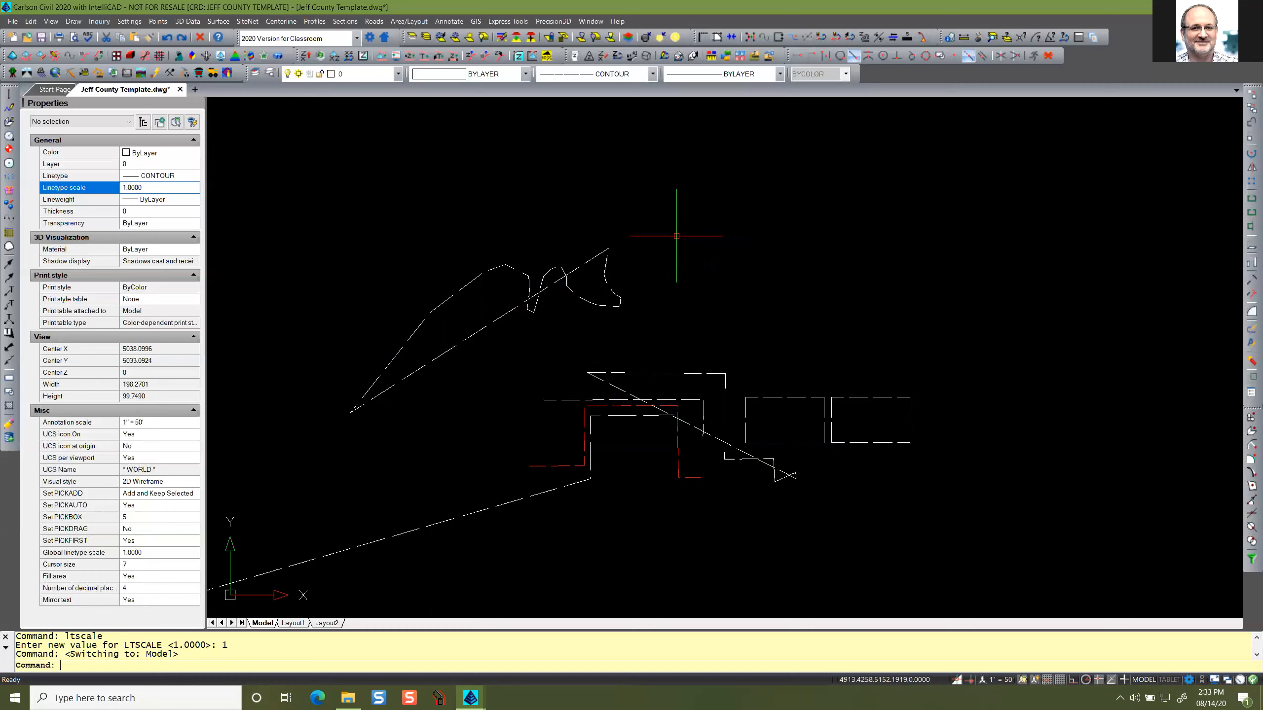
# Switch to the Survey module and open the Draw-Locate Points settings.
pyautogui.scroll(2, 587, 241)
pyautogui.scroll(2, 587, 241)
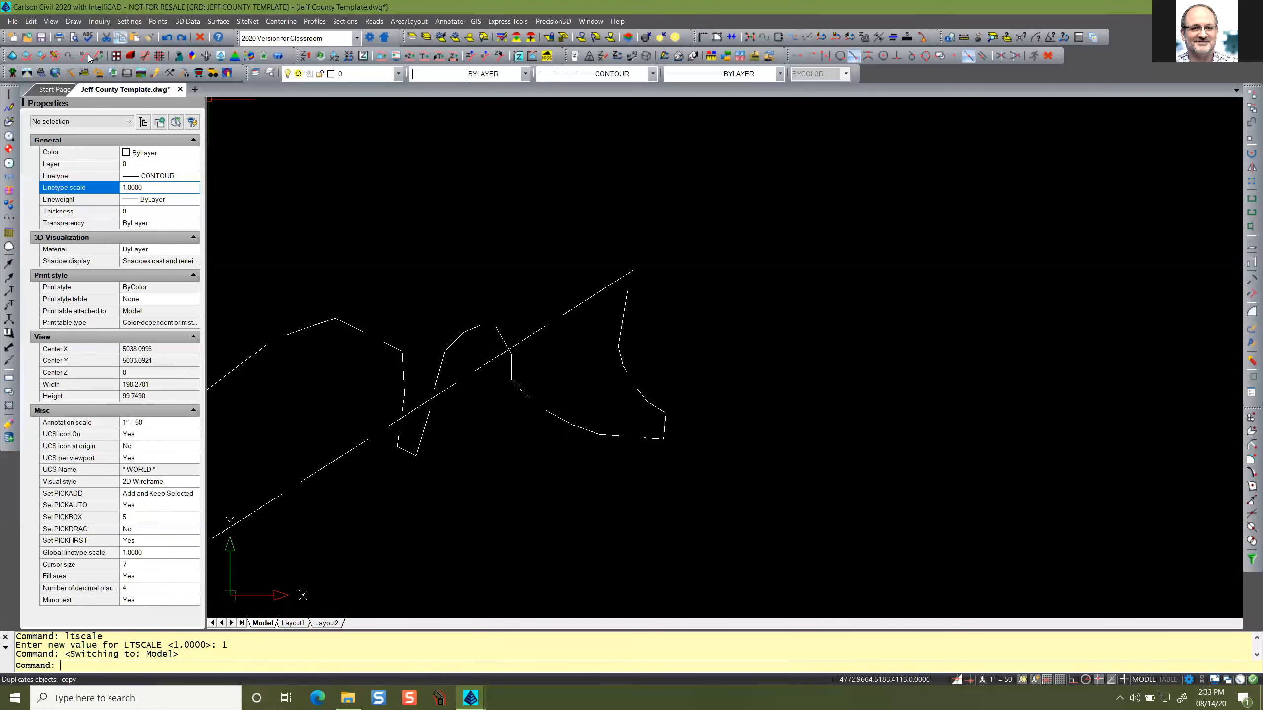
pyautogui.click(8, 74)
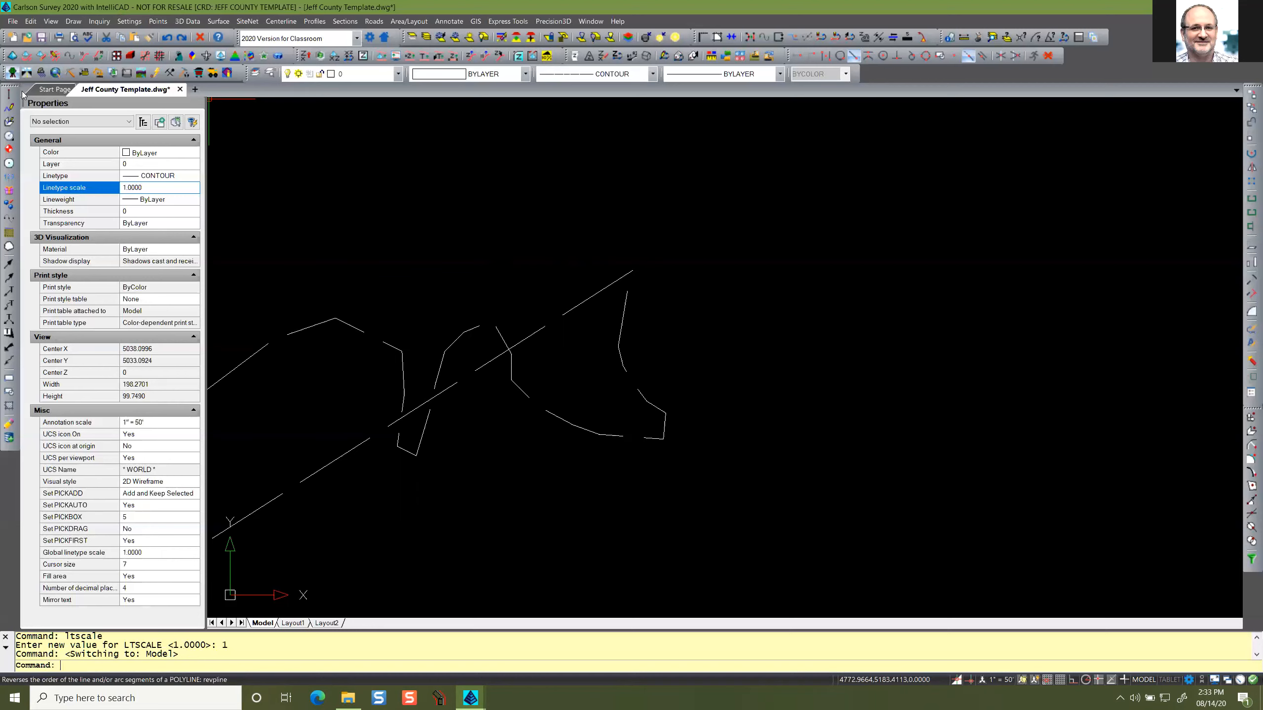
pyautogui.click(157, 21)
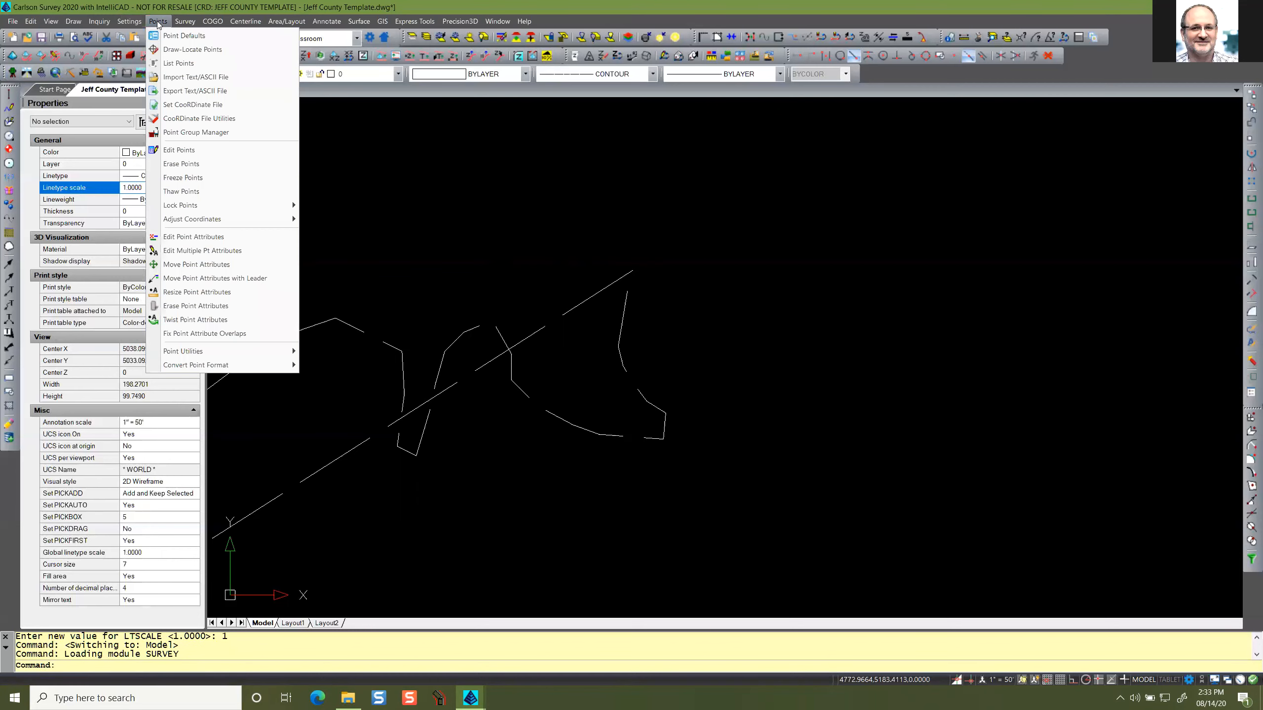
pyautogui.click(192, 49)
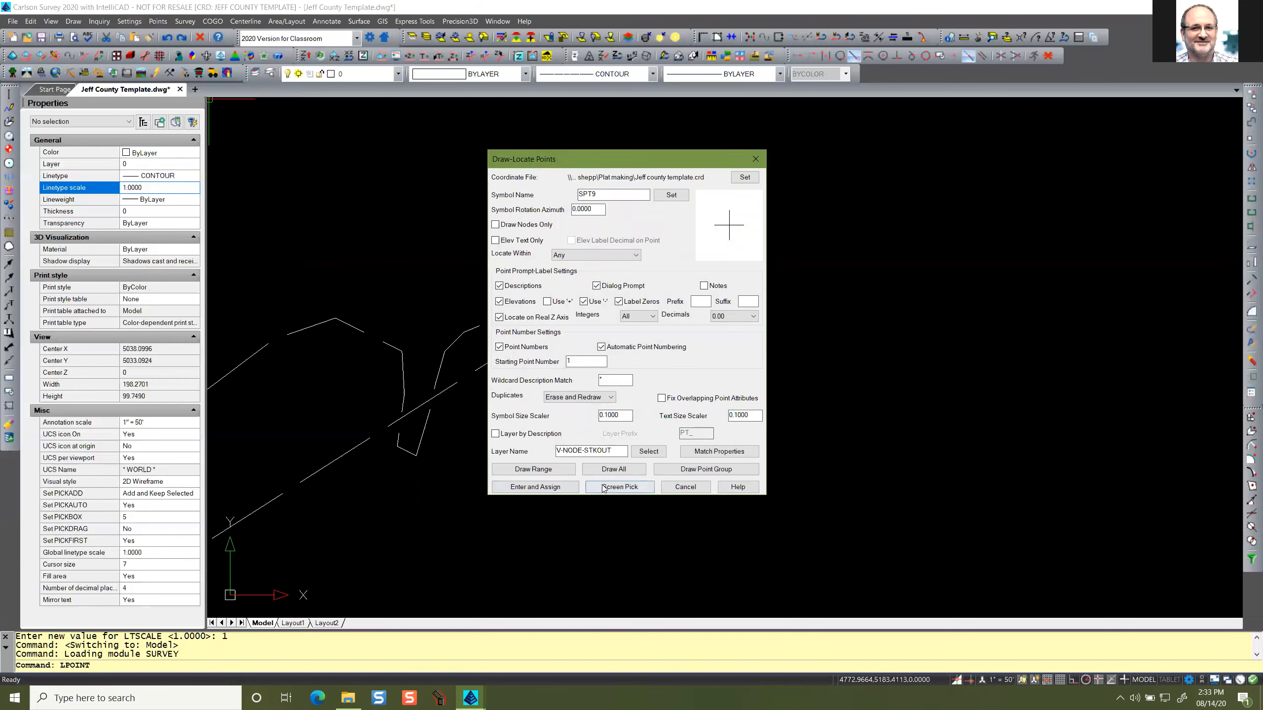
# Place a survey point by screen pick beside the curved polyline, with elevation 100 and description TEST.
pyautogui.click(619, 487)
pyautogui.click(723, 350)
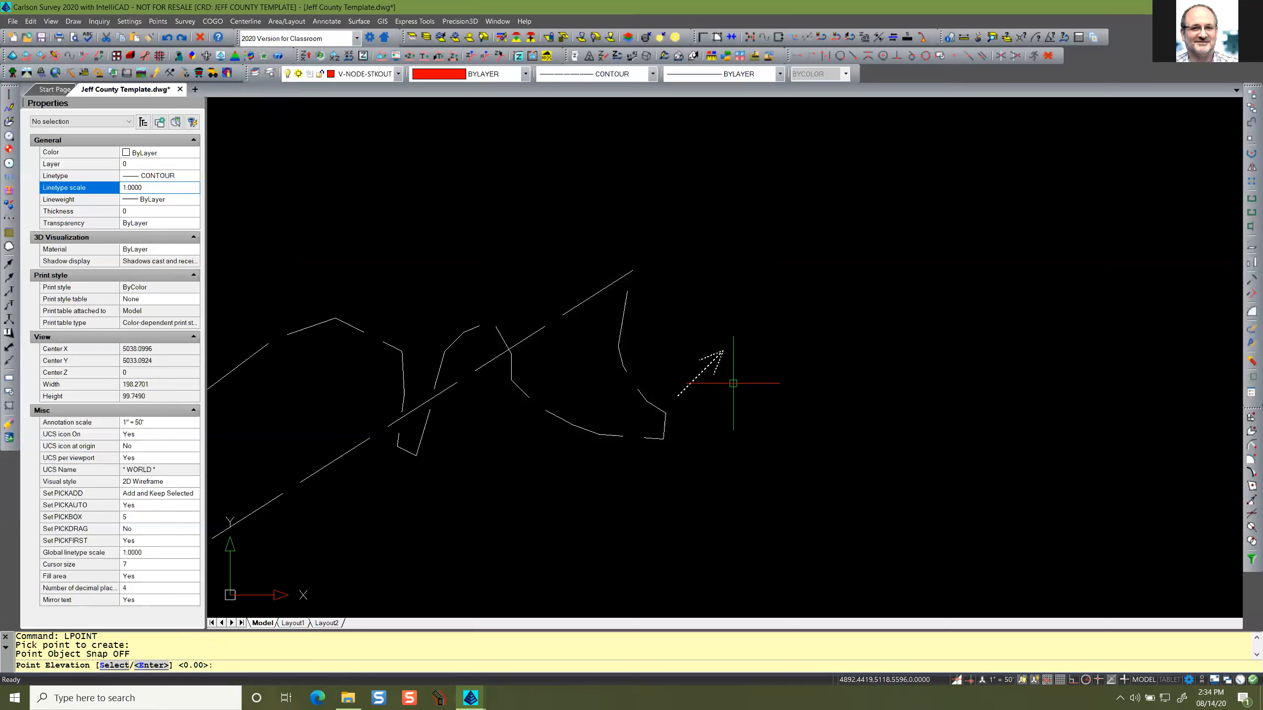
pyautogui.write('100')
pyautogui.press('Return')
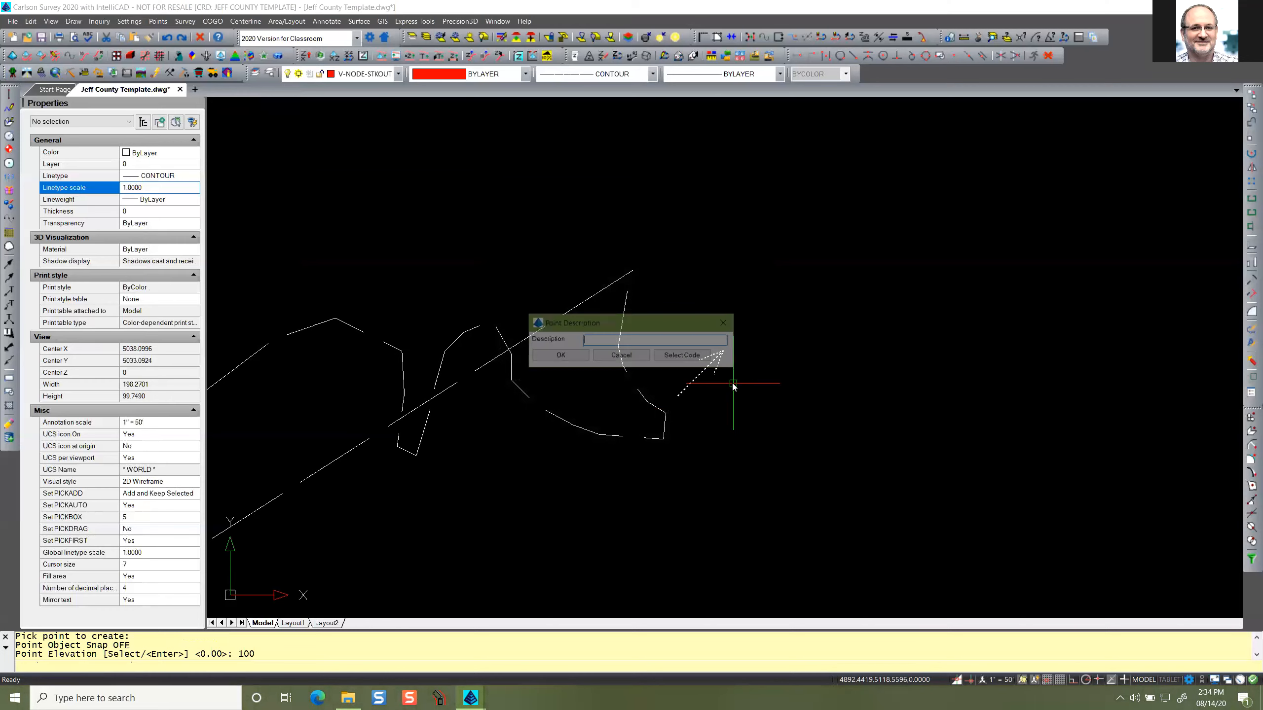
pyautogui.write('test')
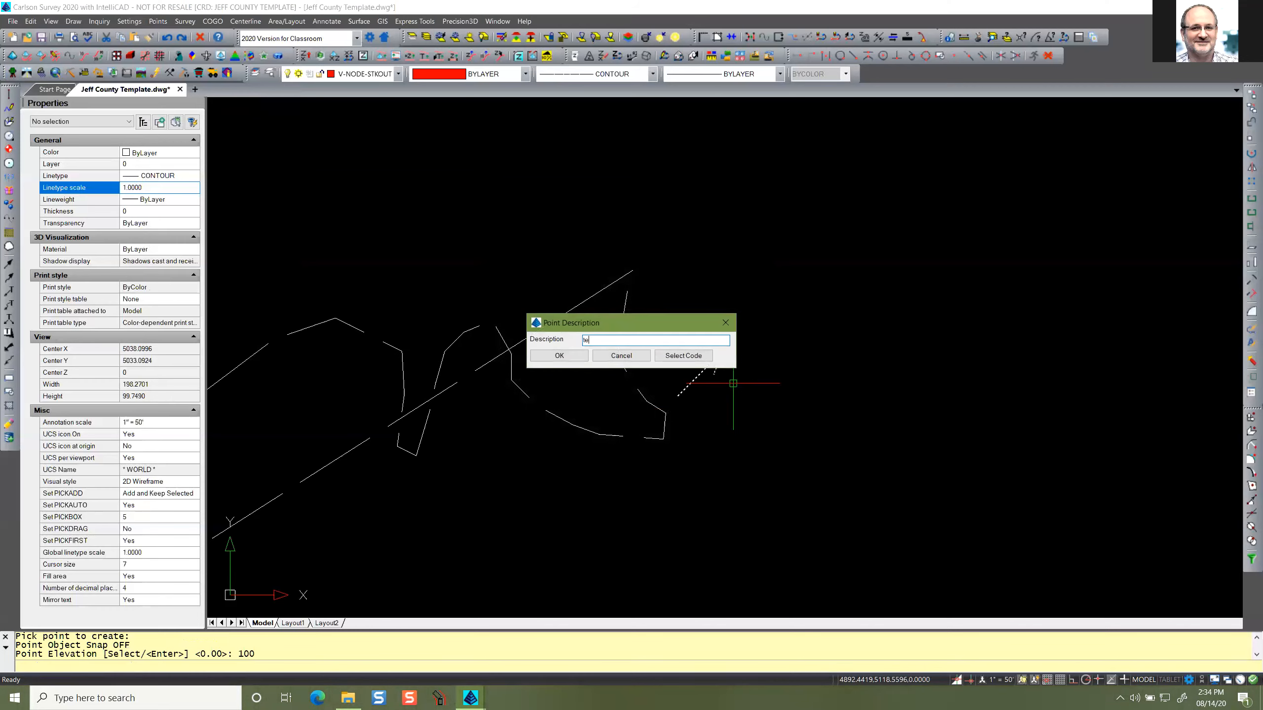
pyautogui.press('BackSpace')
pyautogui.press('BackSpace')
pyautogui.press('BackSpace')
pyautogui.write('TEST')
pyautogui.press('Return')
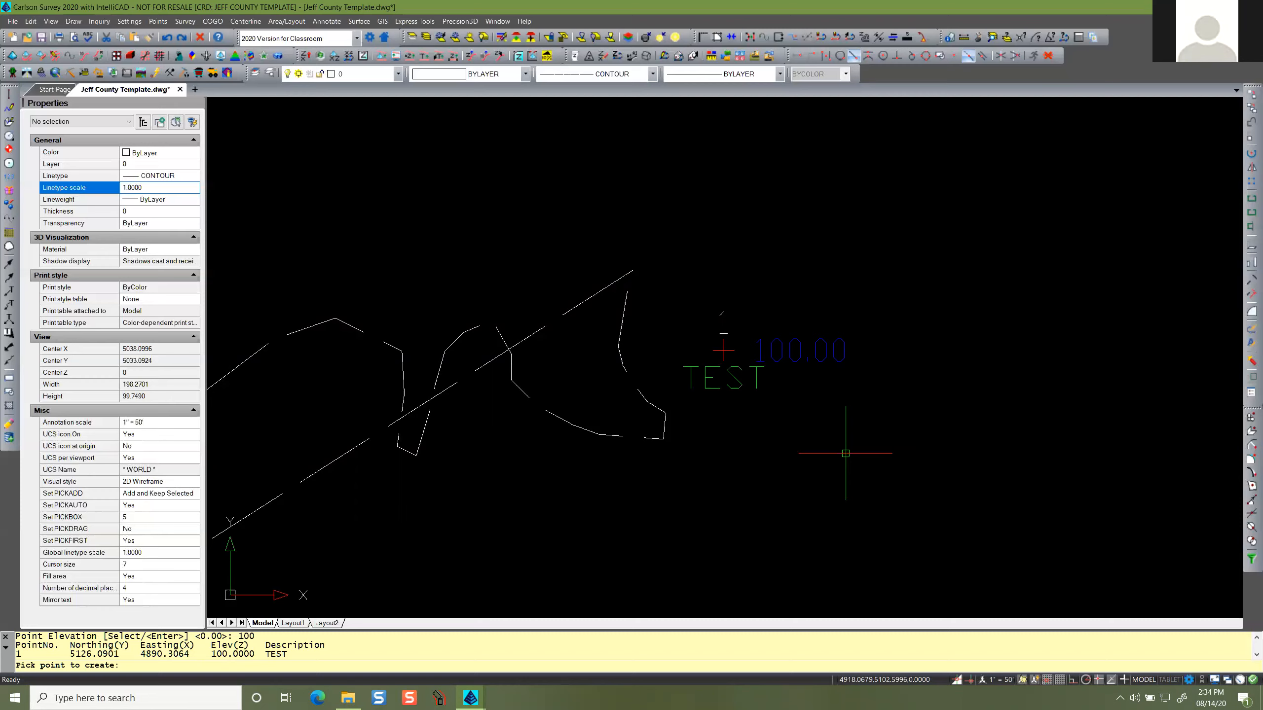
pyautogui.scroll(2, 879, 321)
pyautogui.moveTo(837, 364); pyautogui.dragTo(758, 392, button='middle')
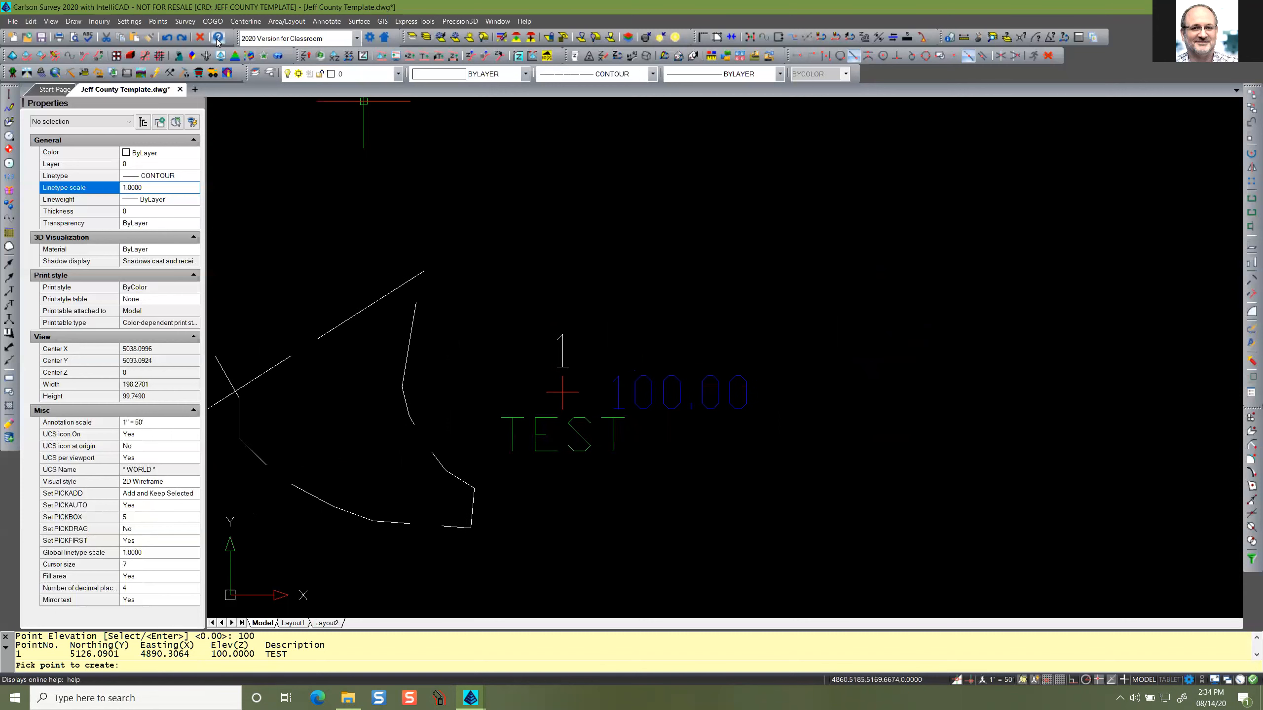
pyautogui.click(157, 21)
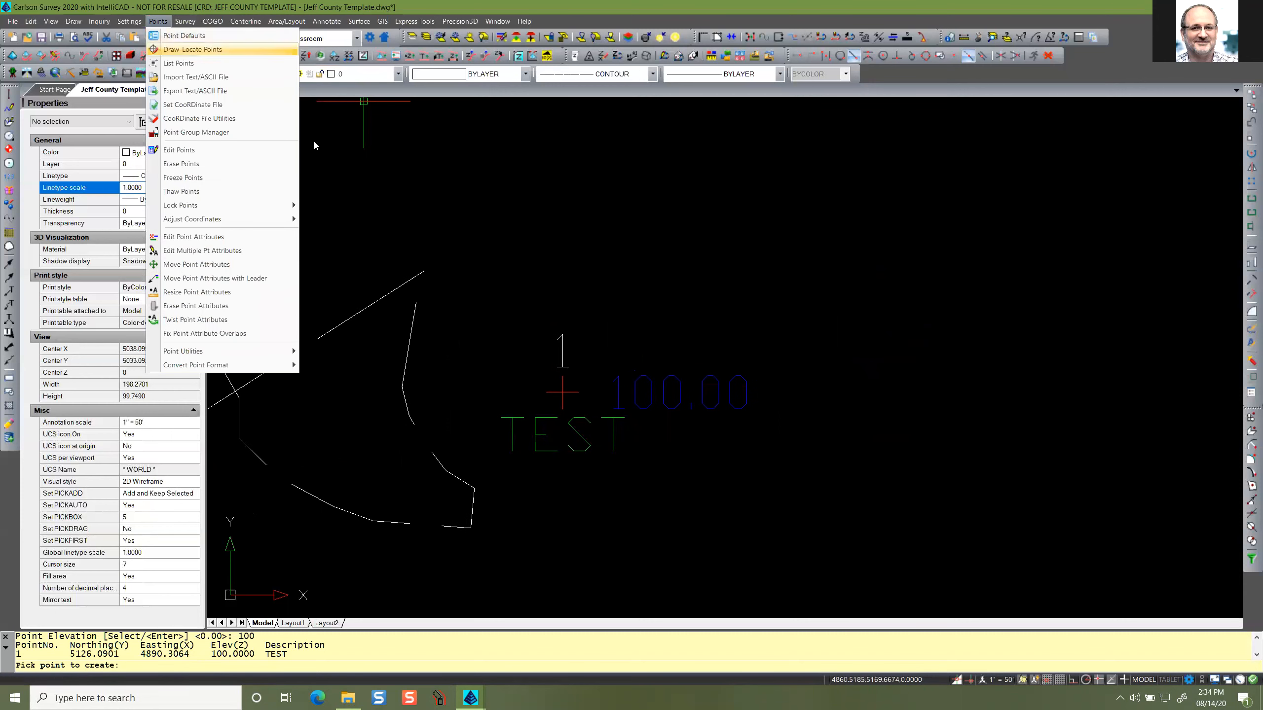
pyautogui.click(622, 256)
pyautogui.press('Return')
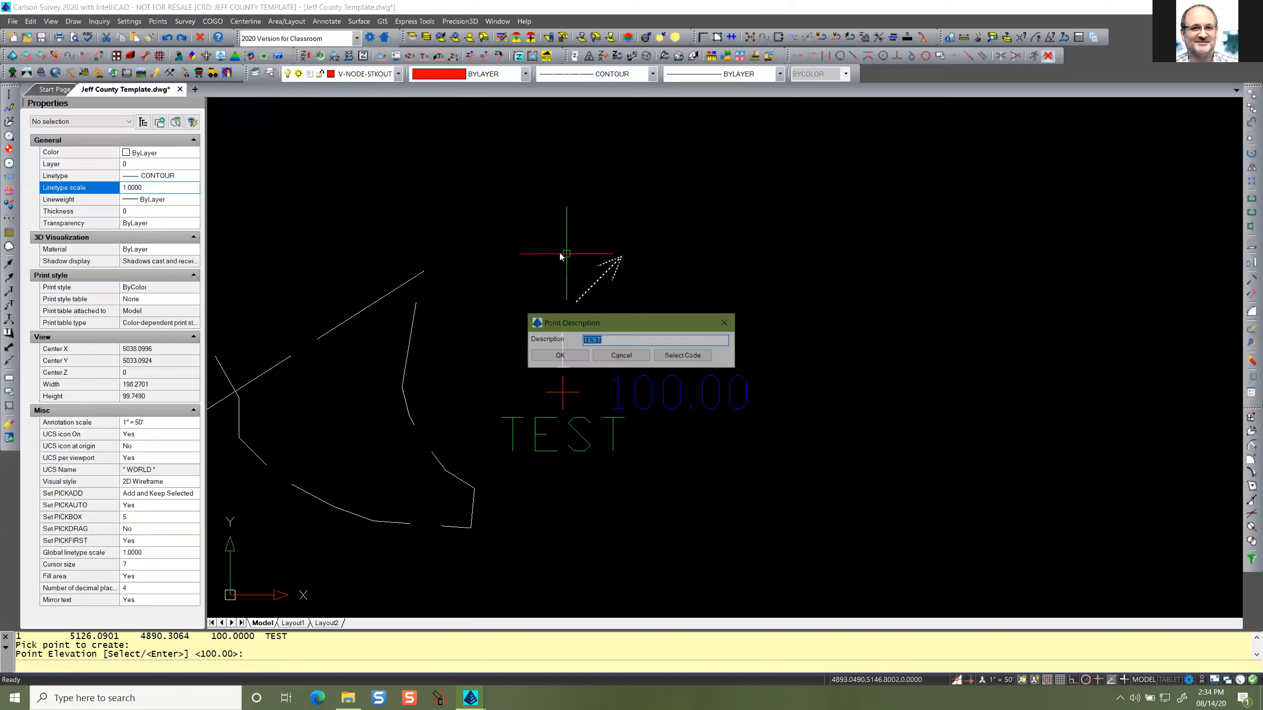
pyautogui.press('Escape')
pyautogui.press('Escape')
pyautogui.press('Escape')
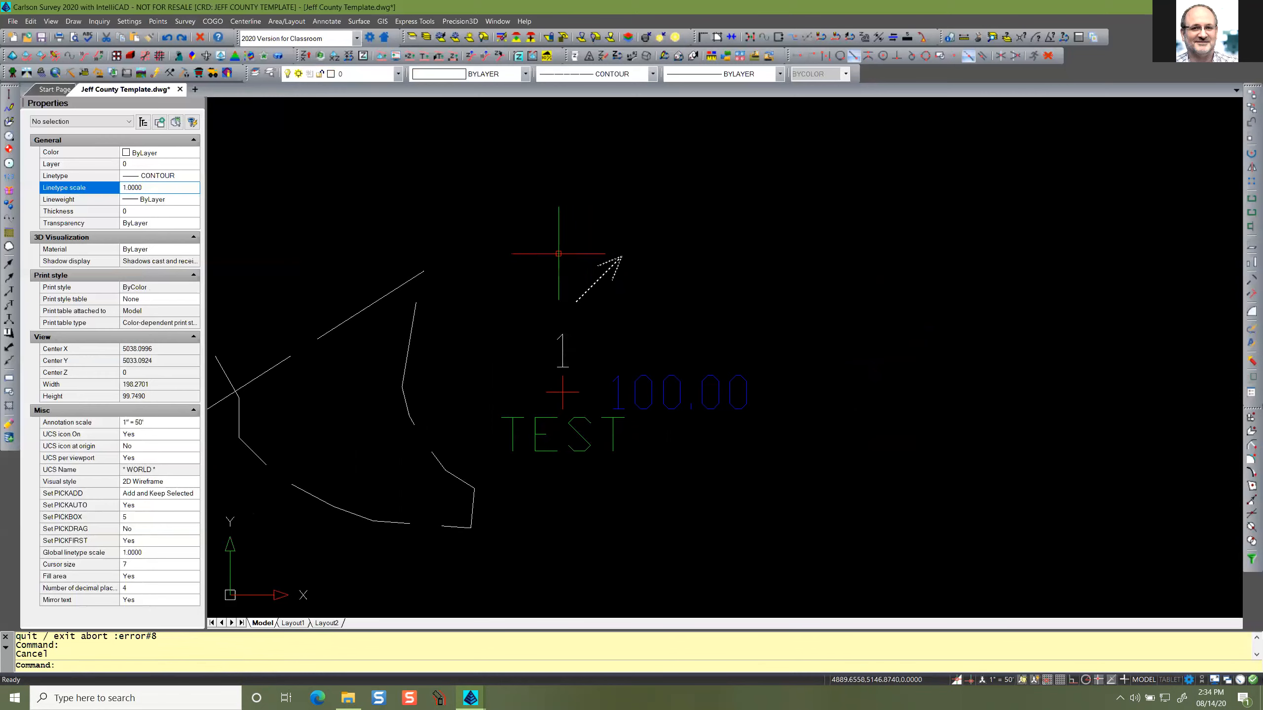
# Examine the number, elevation and description text of the placed survey point up close.
pyautogui.scroll(1, 570, 255)
pyautogui.scroll(-1, 570, 255)
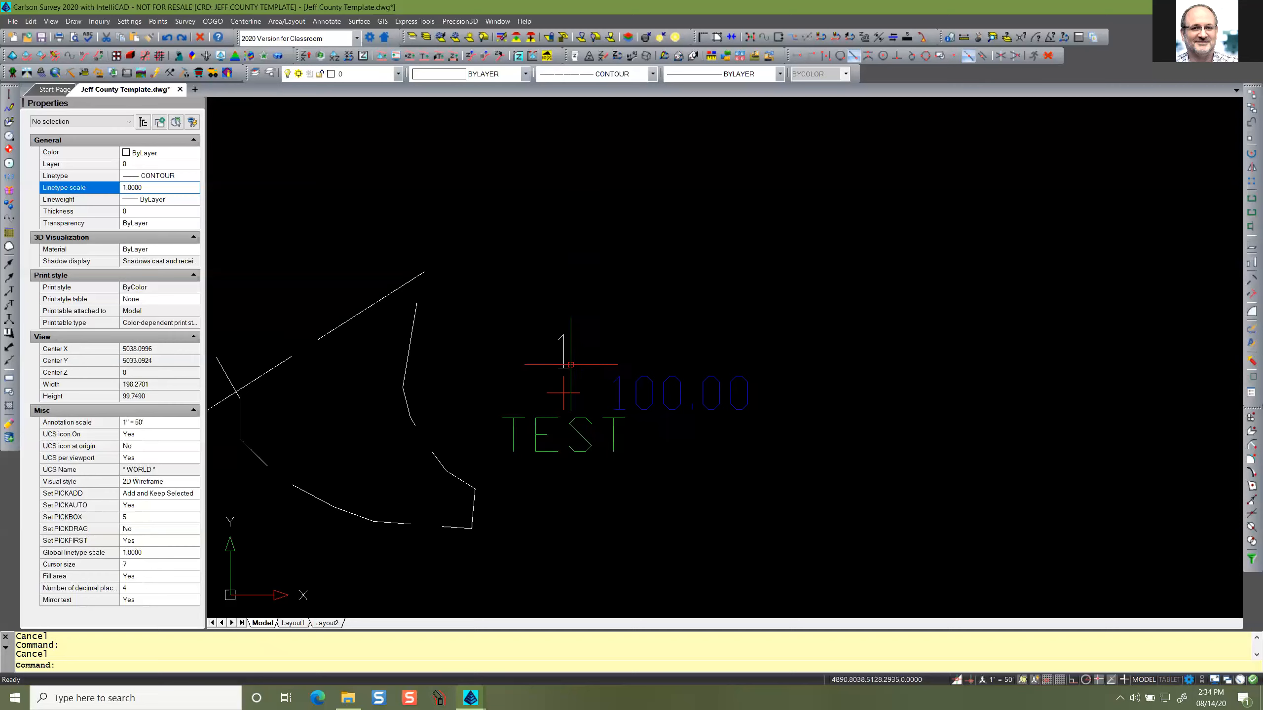
pyautogui.scroll(1, 593, 434)
pyautogui.moveTo(592, 430); pyautogui.dragTo(611, 412, button='middle')
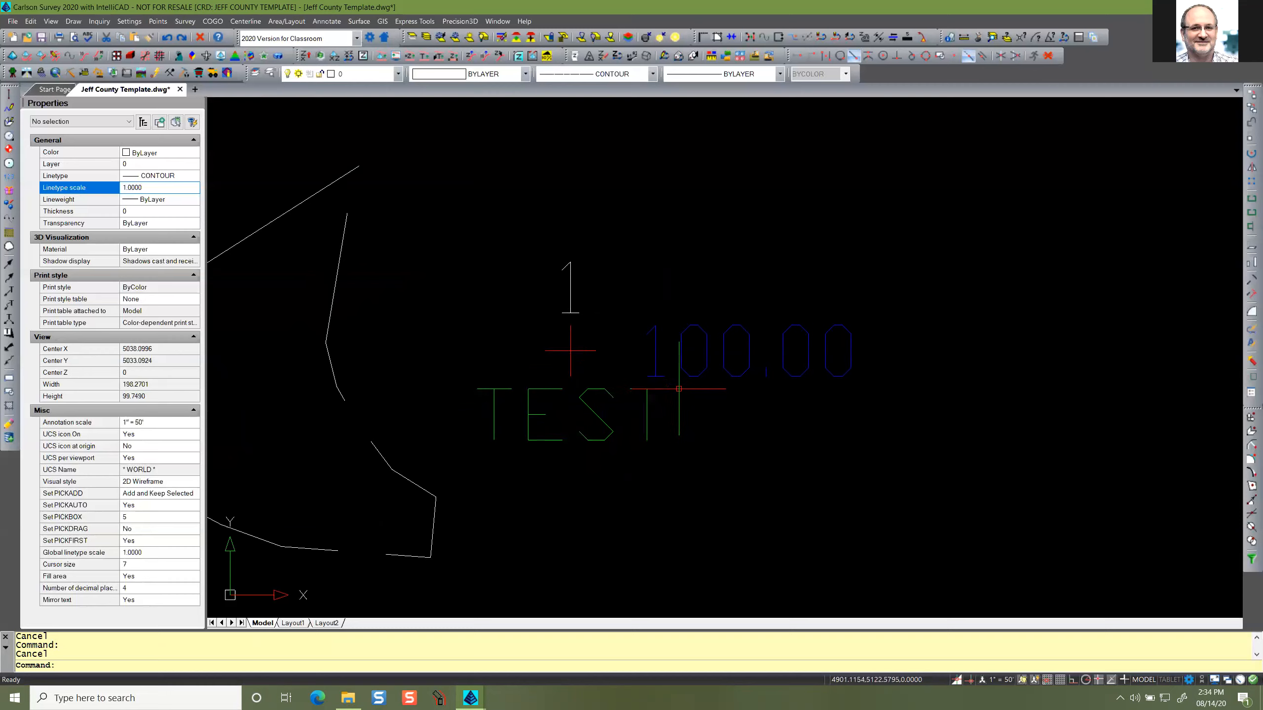
pyautogui.scroll(-1, 579, 318)
pyautogui.moveTo(579, 318); pyautogui.dragTo(639, 360, button='middle')
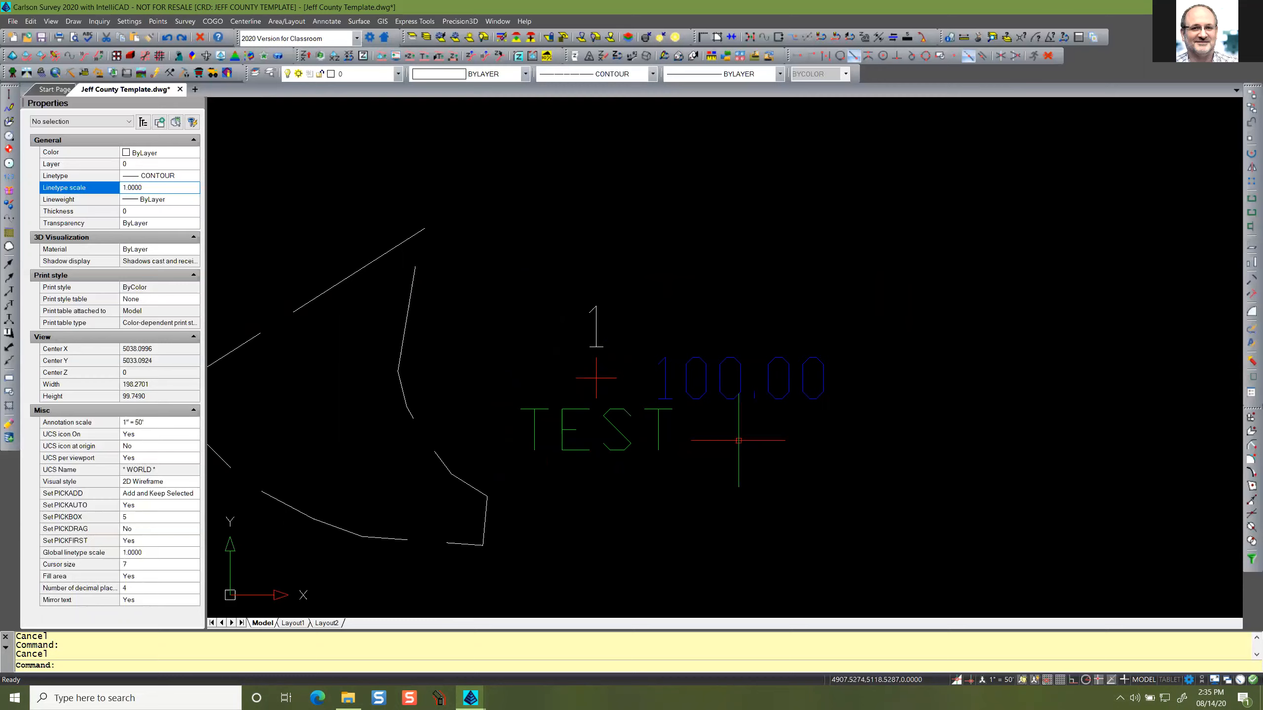
pyautogui.click(270, 73)
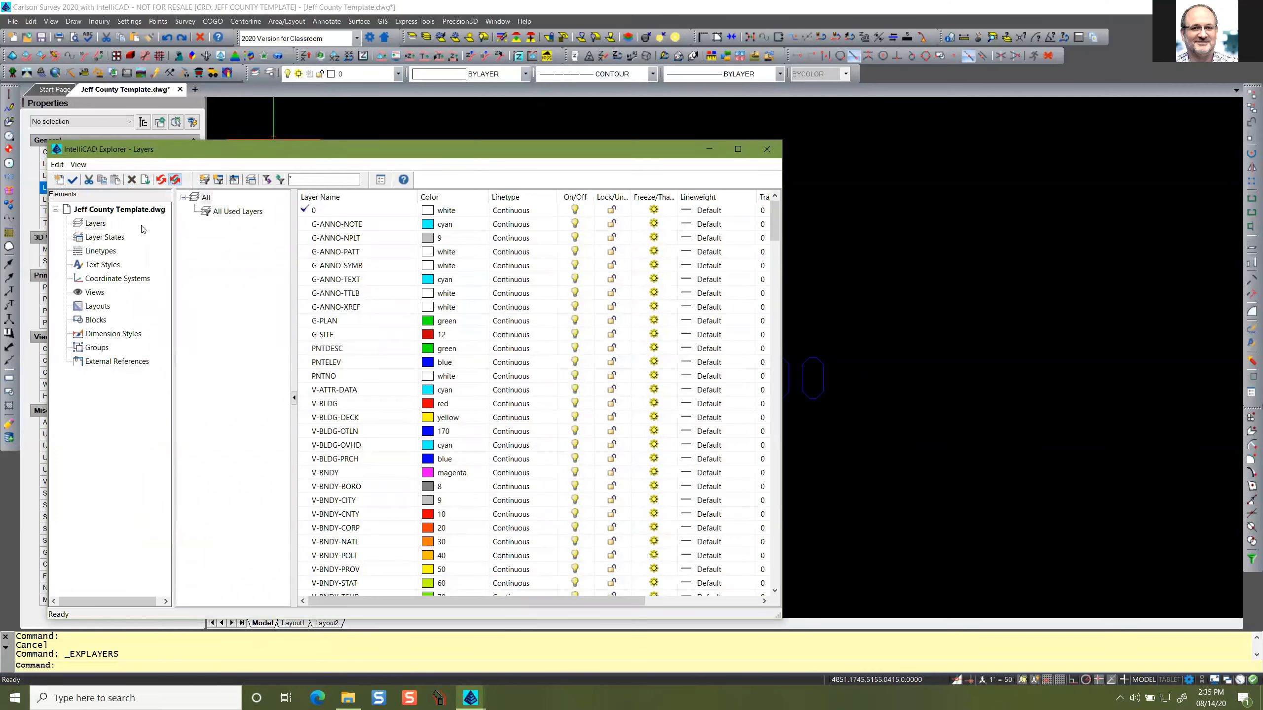
pyautogui.moveTo(198, 152); pyautogui.dragTo(218, 142)
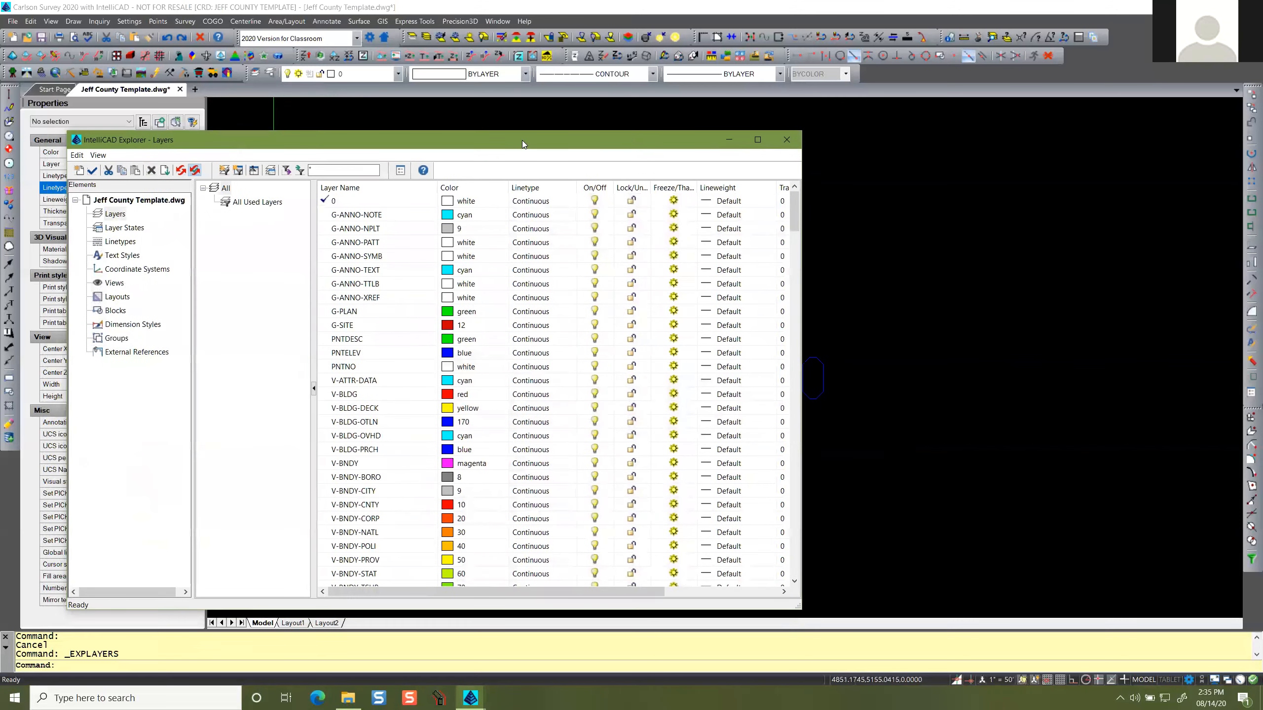
pyautogui.click(785, 145)
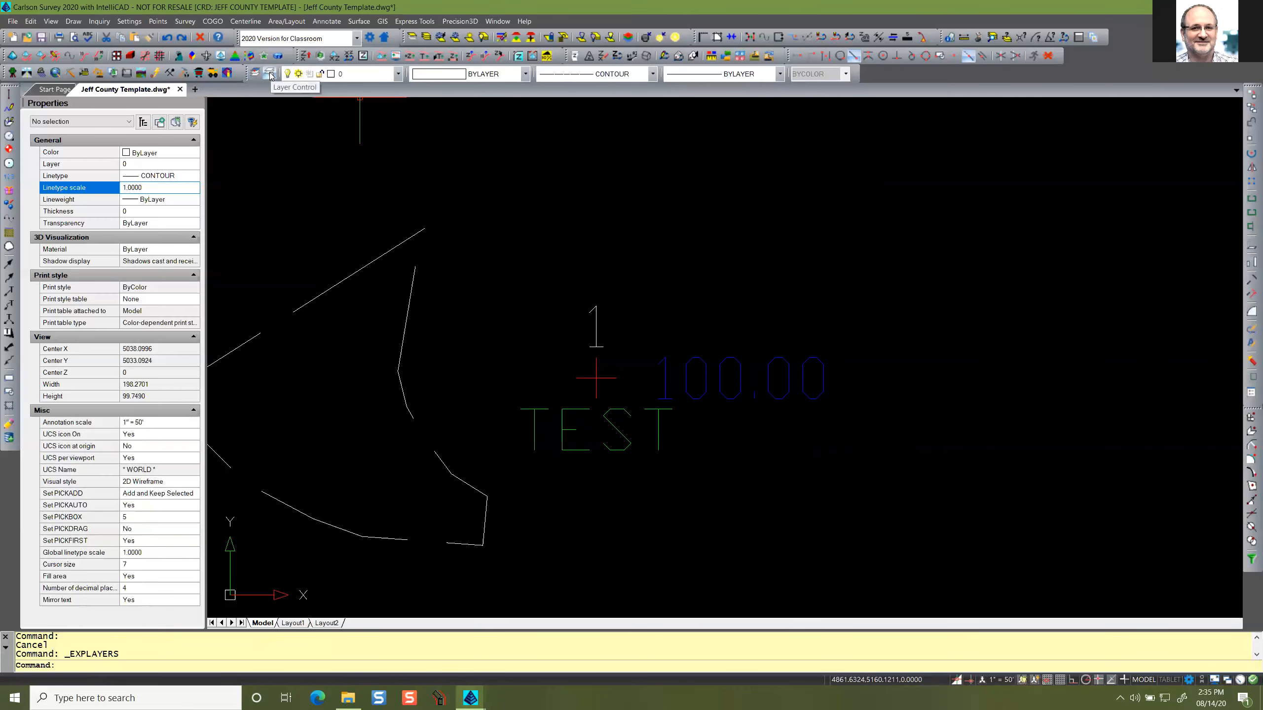
pyautogui.click(400, 74)
pyautogui.click(391, 75)
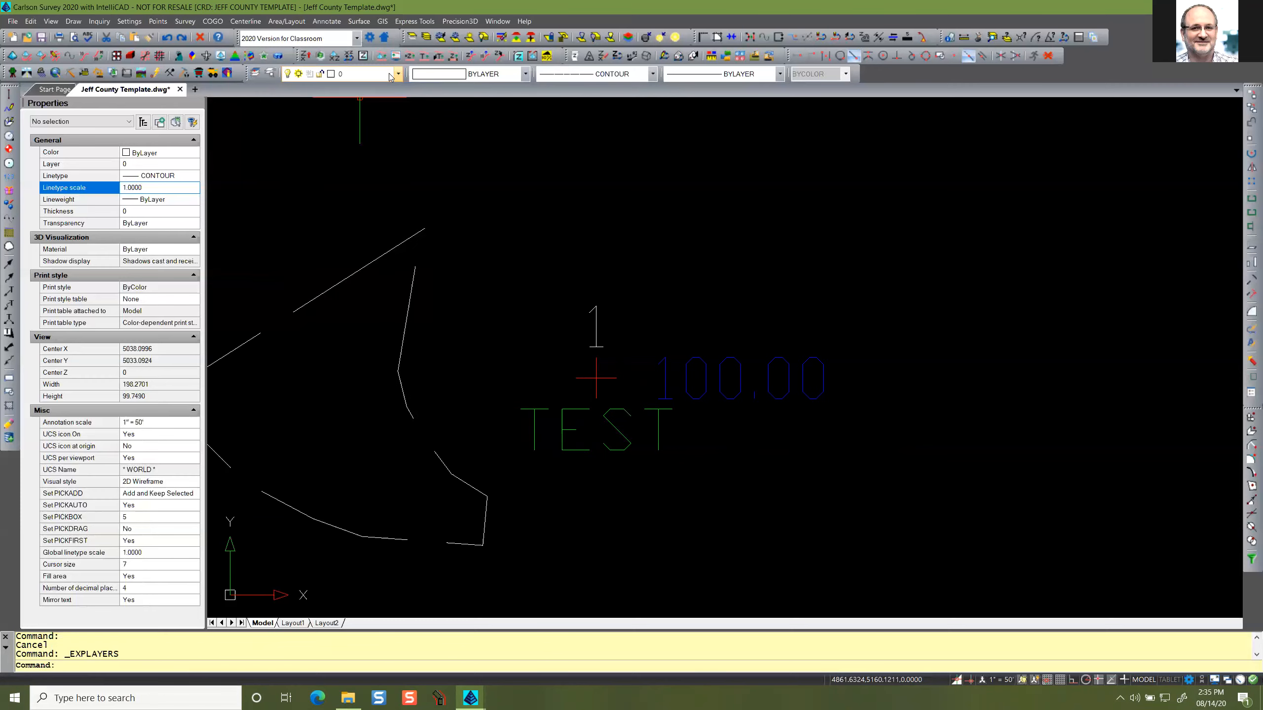
# Open the drawing's text styles in the IntelliCAD Explorer, select PTXT, and move the window clear of the survey point.
pyautogui.click(269, 79)
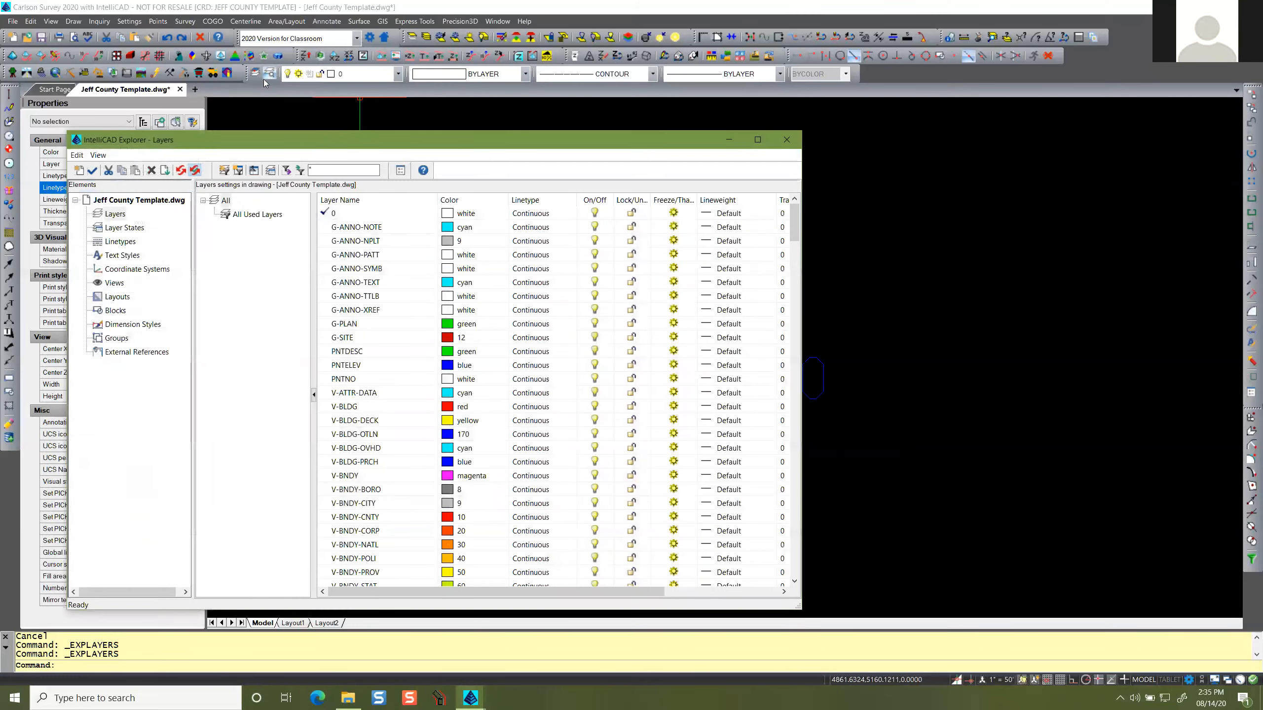
pyautogui.moveTo(154, 141); pyautogui.dragTo(163, 123)
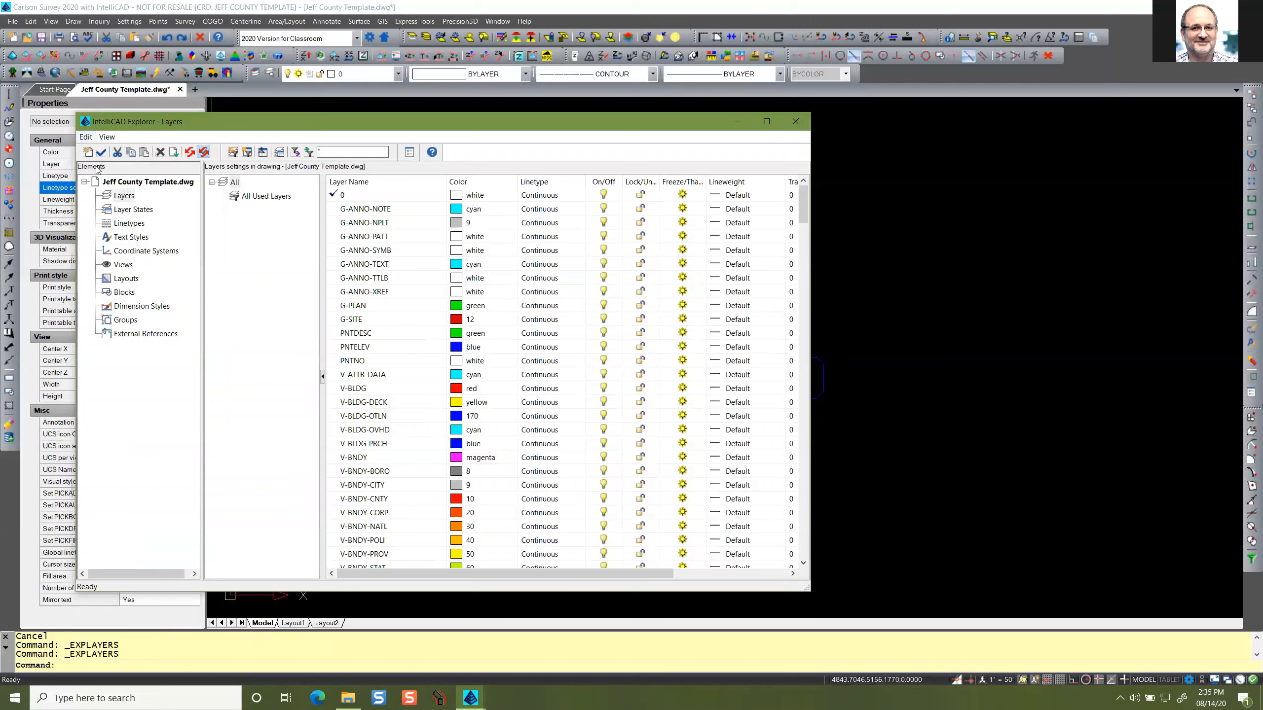
pyautogui.click(130, 238)
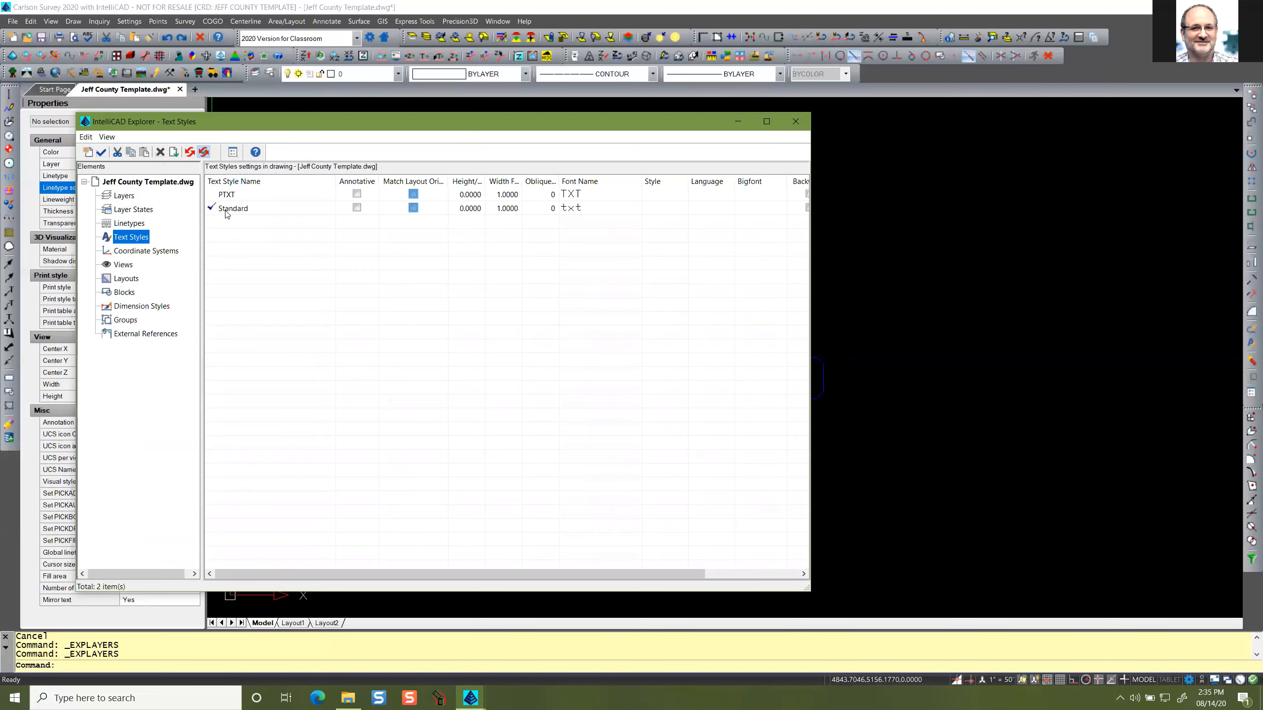
pyautogui.click(242, 196)
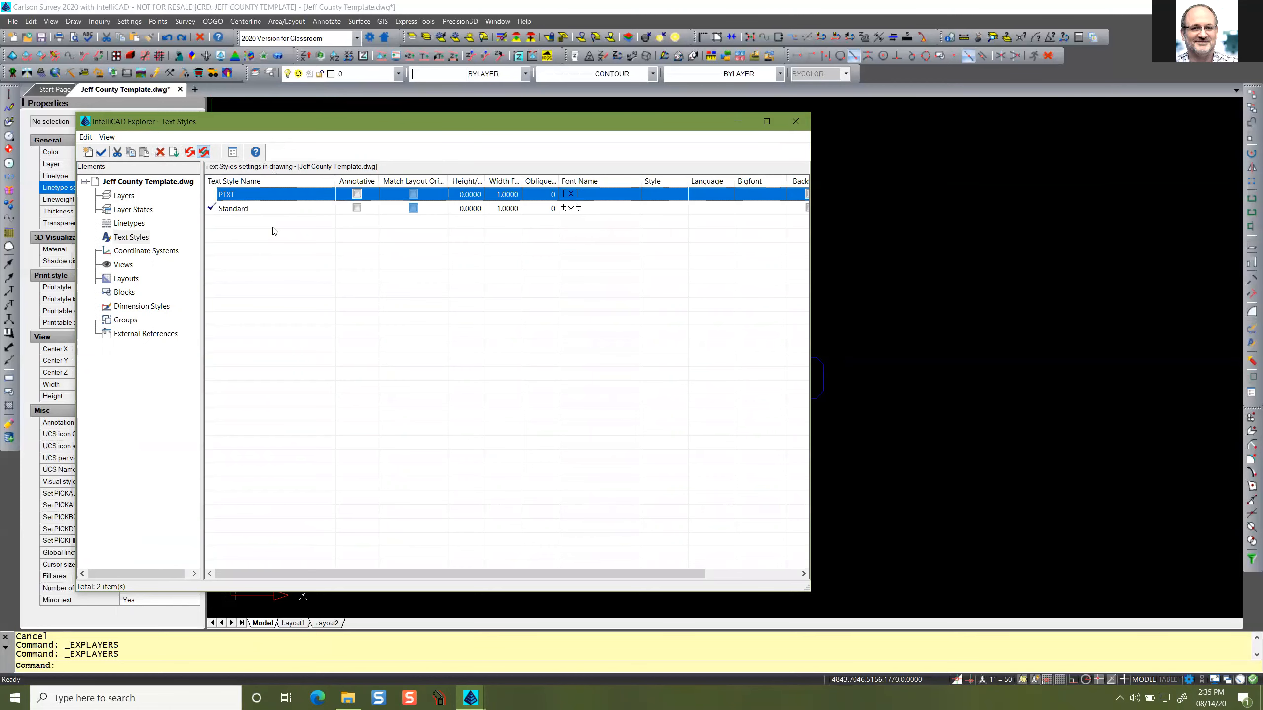
pyautogui.moveTo(317, 129)
pyautogui.mouseDown()
pyautogui.moveTo(505, 282)
pyautogui.moveTo(572, 425)
pyautogui.moveTo(575, 537)
pyautogui.moveTo(543, 479)
pyautogui.mouseUp()
pyautogui.scroll(-3, 597, 383)
pyautogui.moveTo(598, 383); pyautogui.dragTo(544, 289, button='middle')
pyautogui.moveTo(533, 470)
pyautogui.mouseDown()
pyautogui.moveTo(552, 463)
pyautogui.moveTo(650, 310)
pyautogui.moveTo(615, 308)
pyautogui.mouseUp()
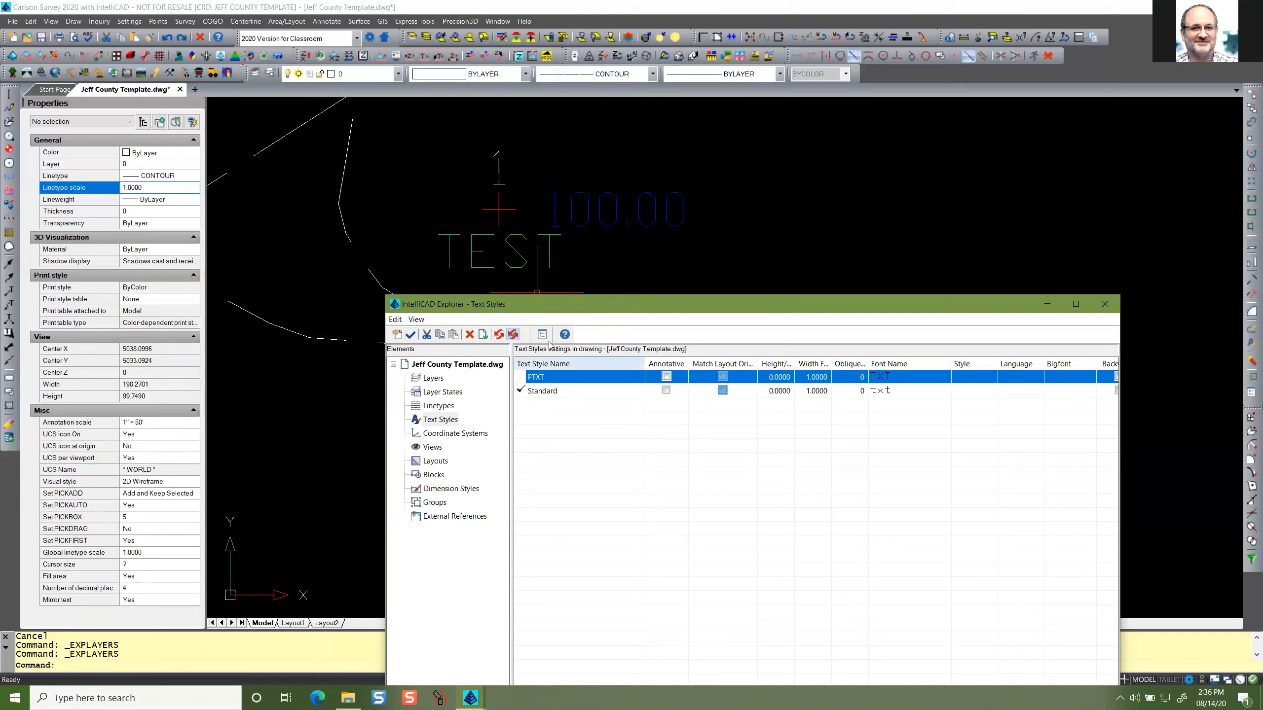
# Set the font of the PTXT text style to Calibri Light.
pyautogui.click(550, 391)
pyautogui.click(554, 378)
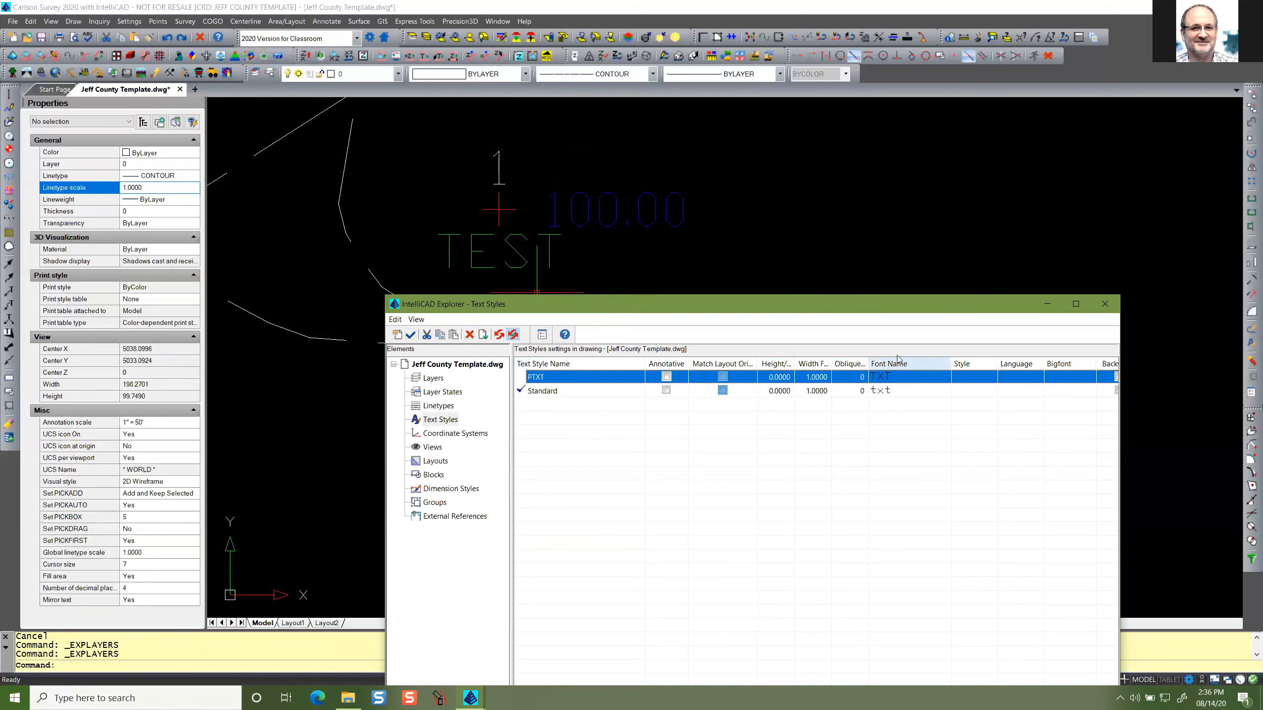
pyautogui.click(893, 378)
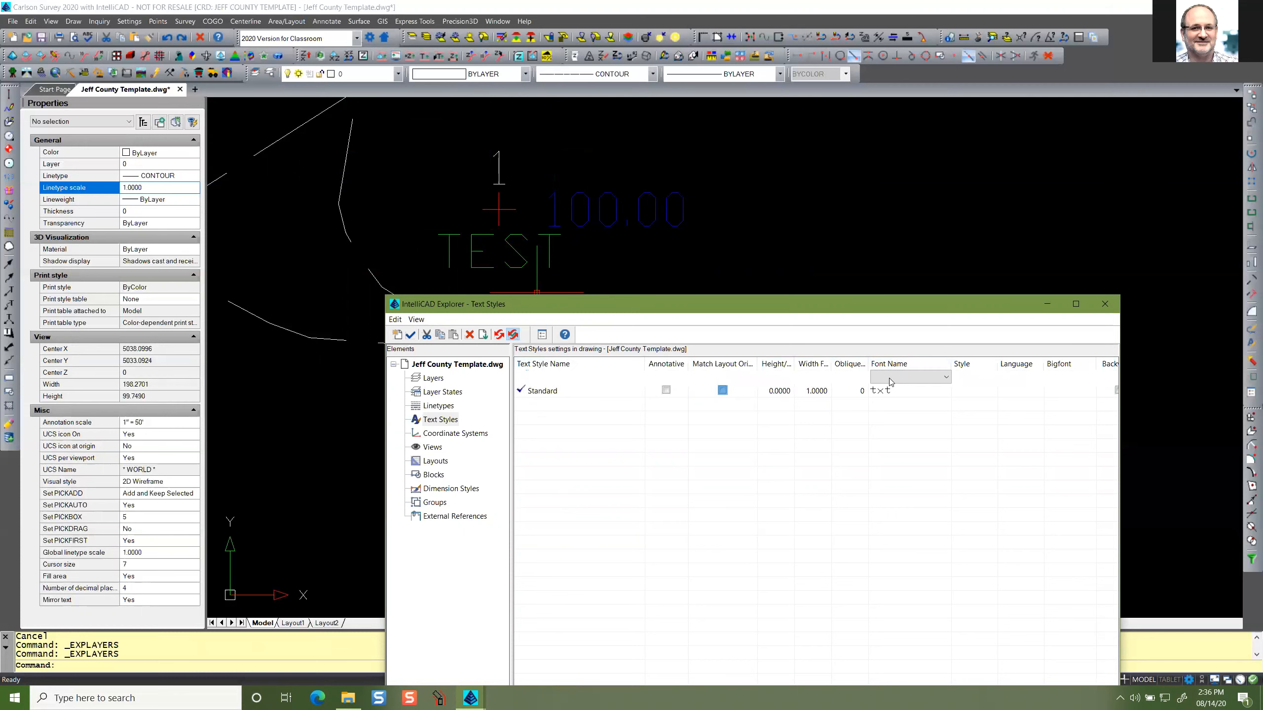
pyautogui.click(946, 378)
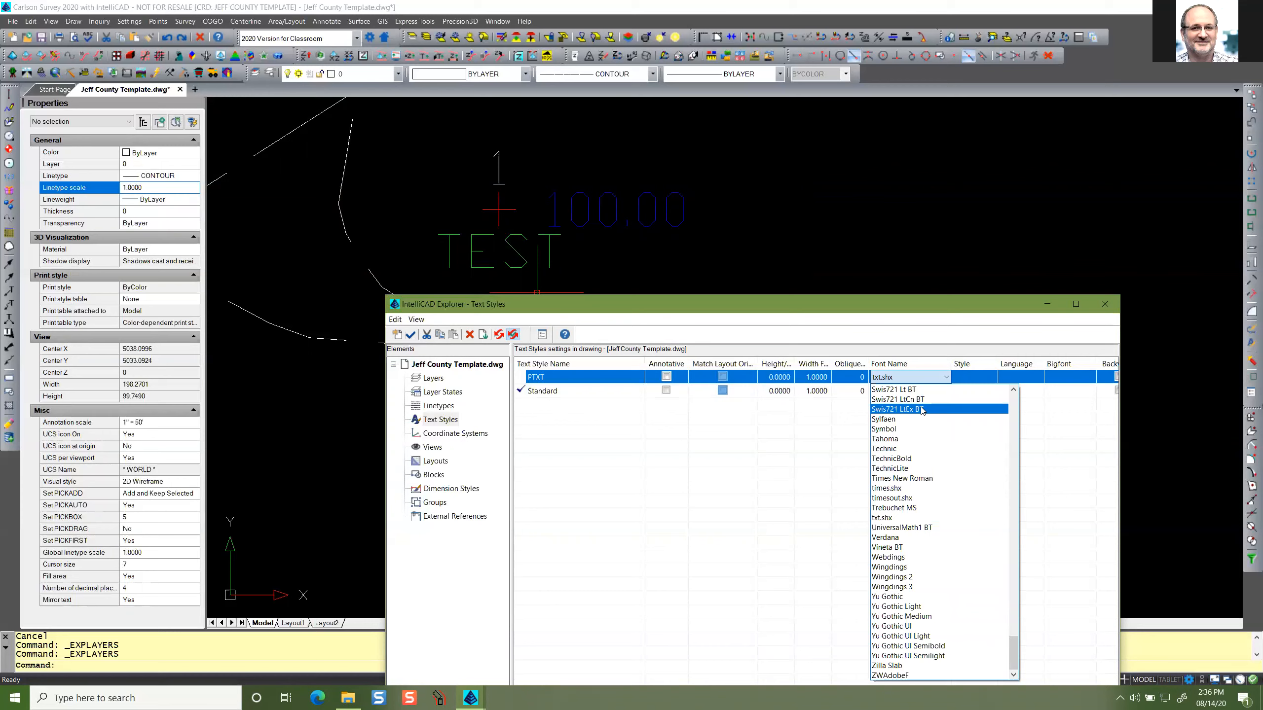
pyautogui.press('c')
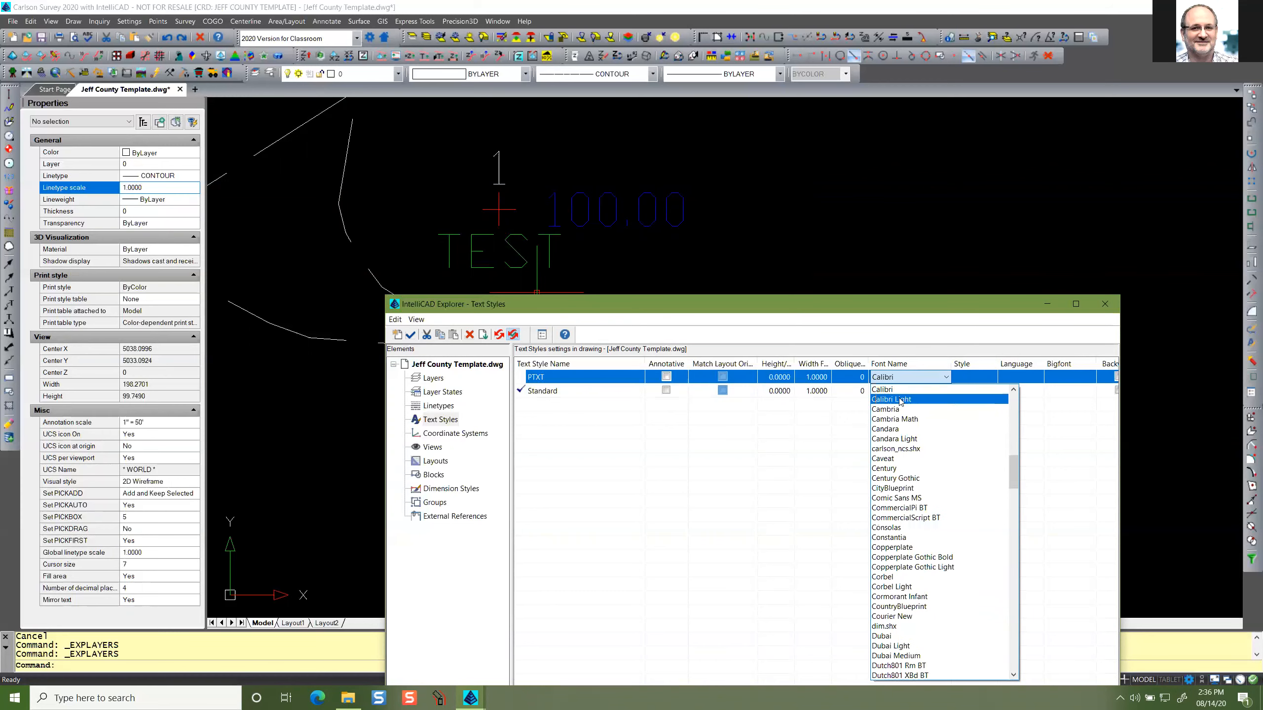
pyautogui.click(906, 401)
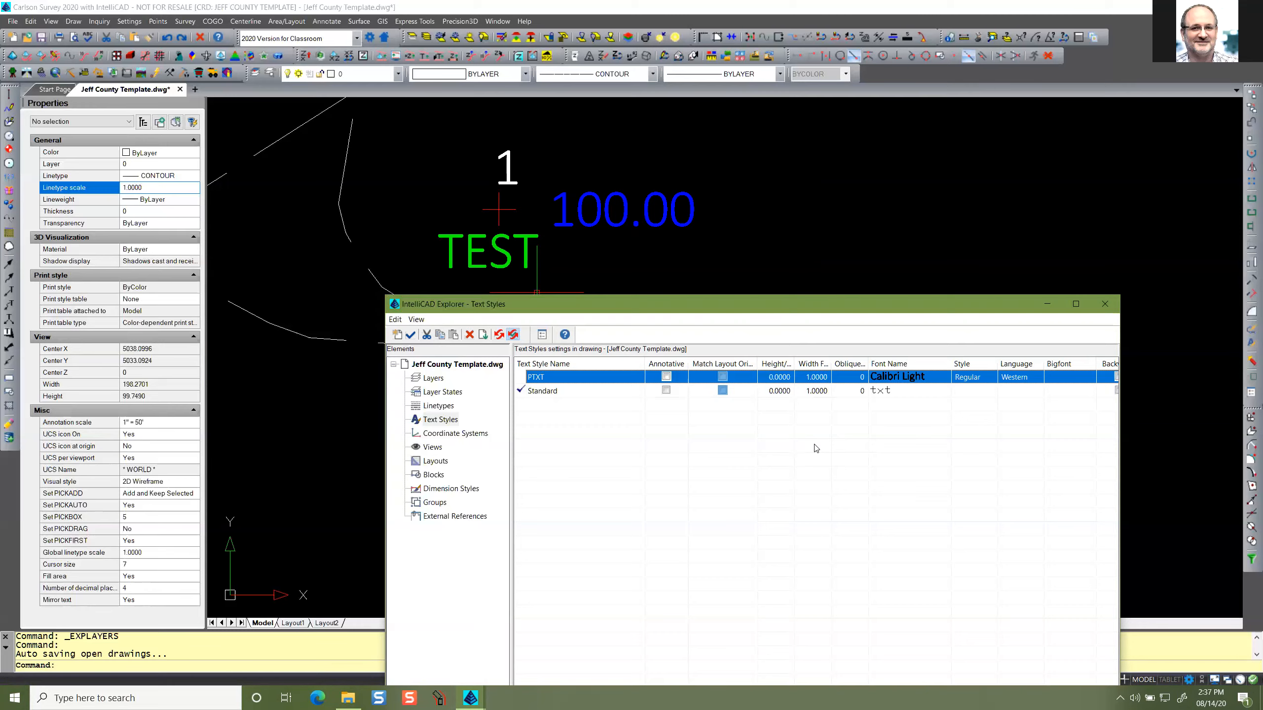
# Switch to the plat PDF in Preview and examine the lettering around its graphic scale and the 7008 corner.
pyautogui.hotkey('ctrl', 'Left')
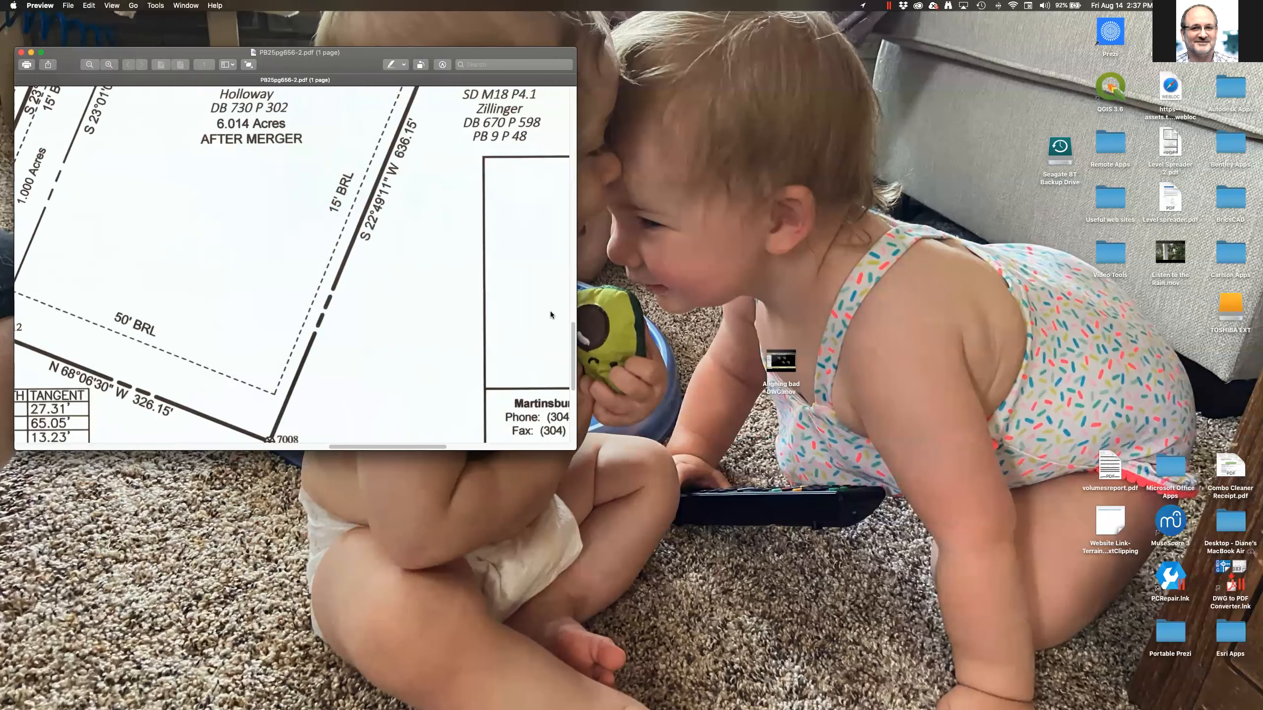
pyautogui.scroll(-5, 203, 356)
pyautogui.hscroll(-7, 203, 357)
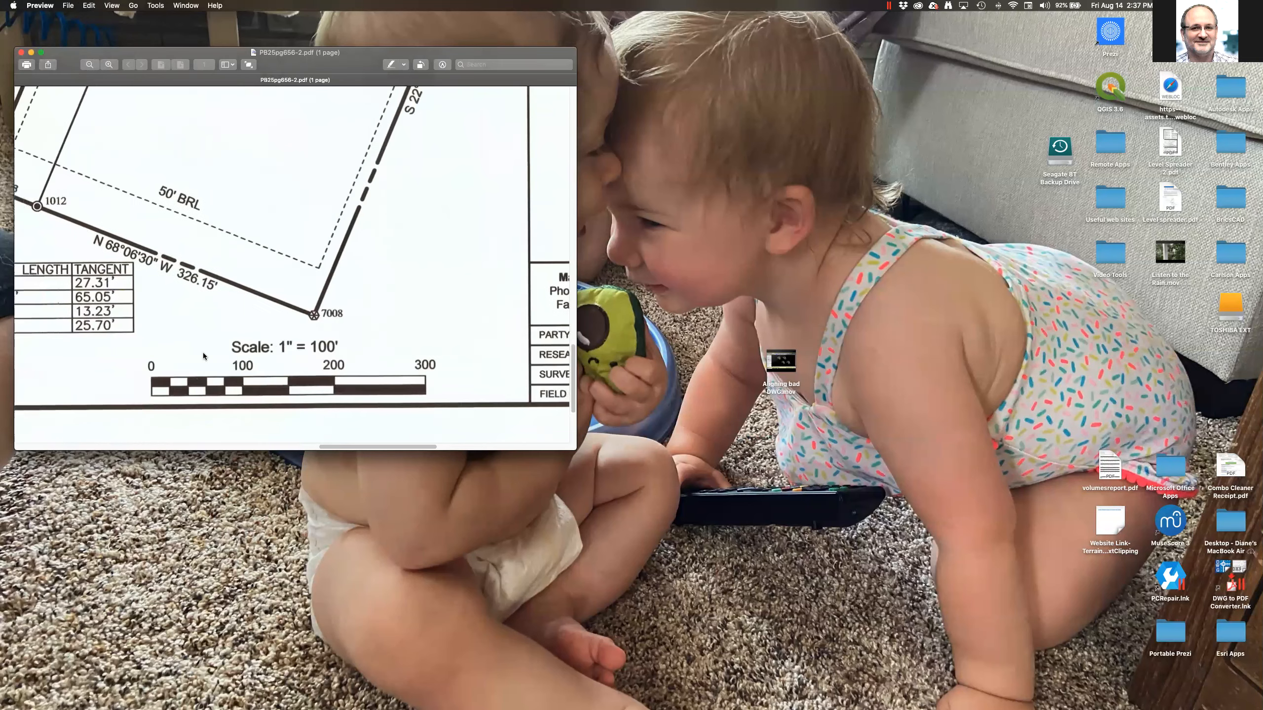
pyautogui.scroll(2, 203, 352)
pyautogui.hscroll(-2, 203, 352)
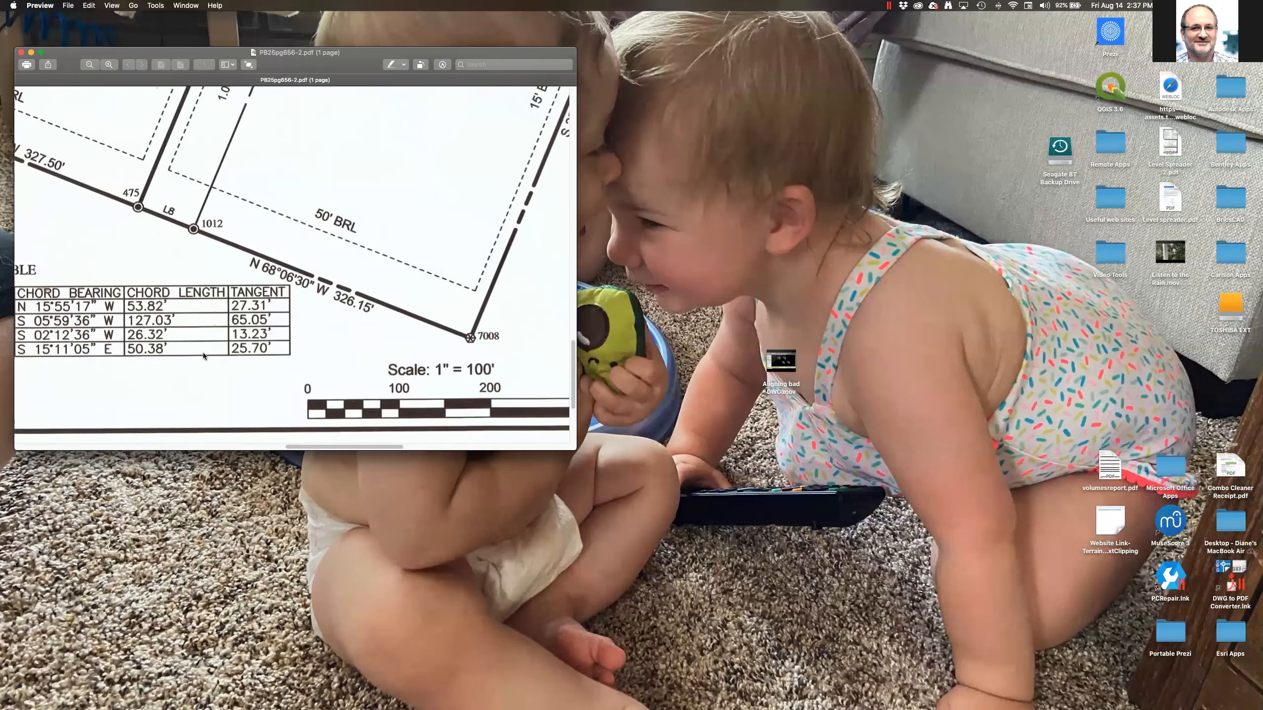
# Examine the lettering of the N 68°06'30" W bearing and distance label along the plat boundary.
pyautogui.scroll(5, 336, 313)
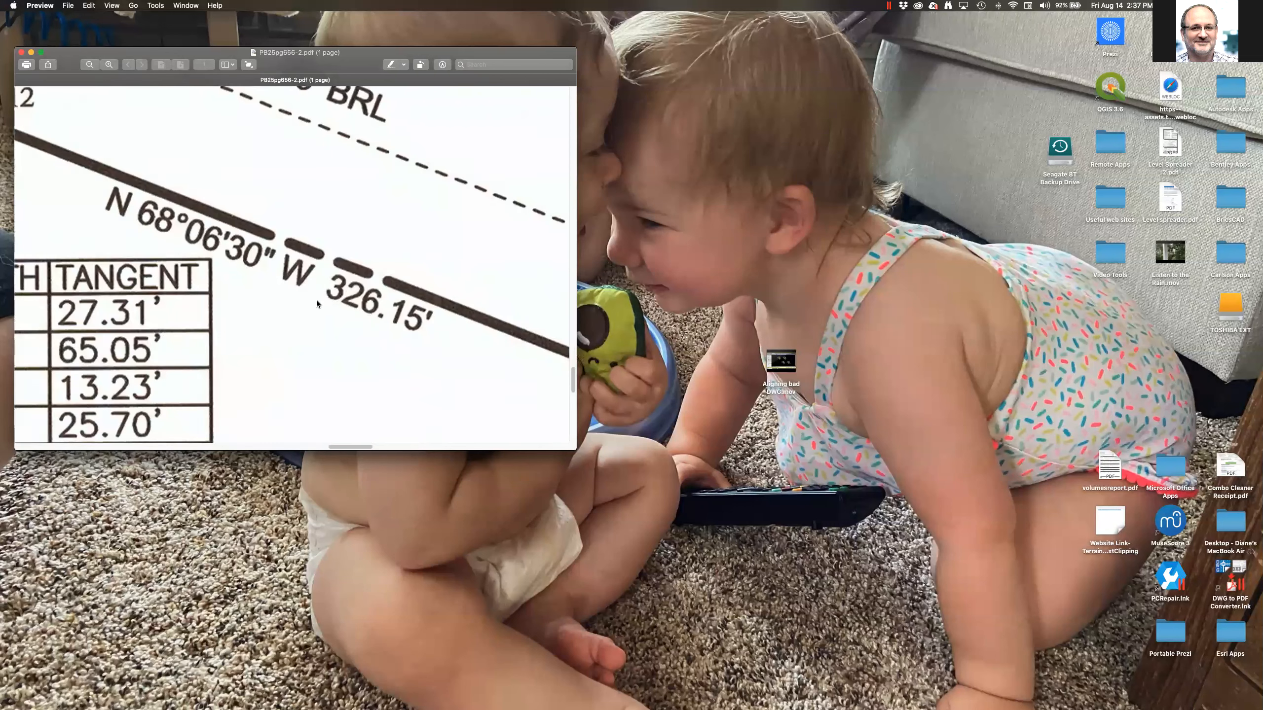
pyautogui.scroll(5, 314, 304)
pyautogui.scroll(-2, 326, 281)
pyautogui.hscroll(-3, 326, 281)
pyautogui.scroll(2, 325, 281)
pyautogui.hscroll(-5, 327, 283)
pyautogui.hscroll(2, 326, 283)
pyautogui.scroll(-2, 327, 283)
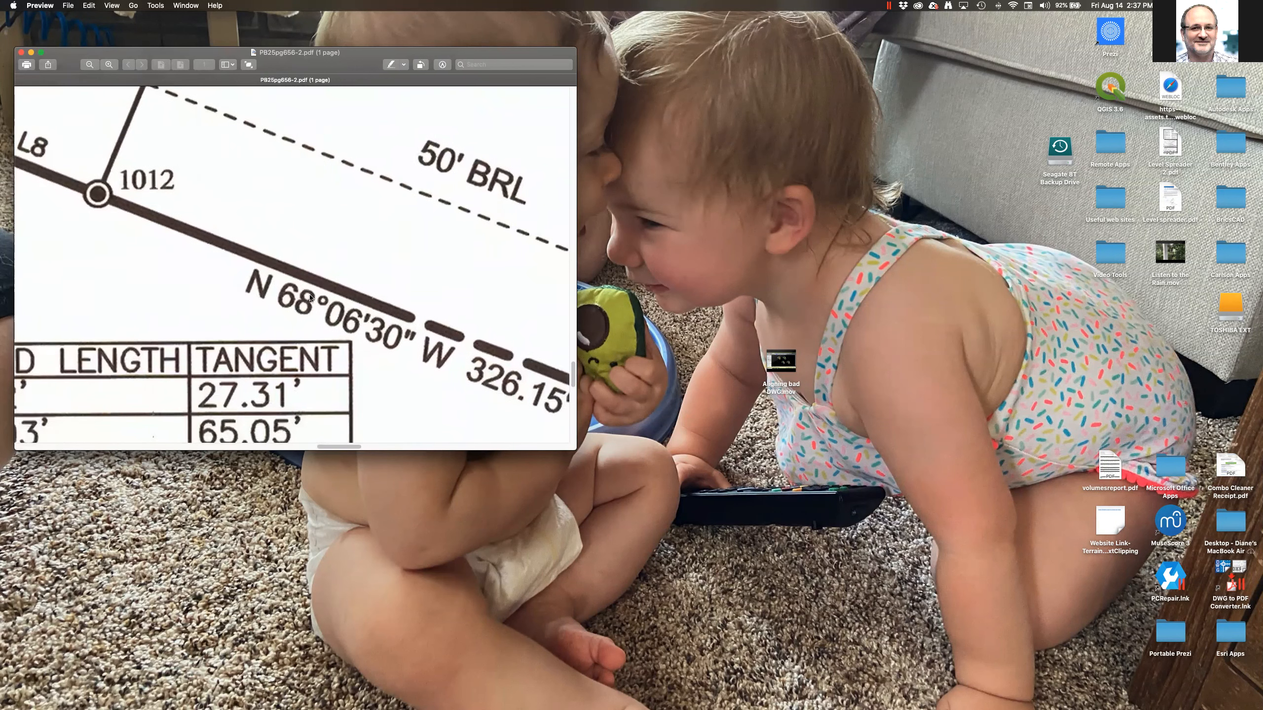
# Compare the point number lettering at 1012 and 475 with the neighbouring bearing labels on the plat.
pyautogui.hscroll(-3, 163, 208)
pyautogui.scroll(1, 163, 208)
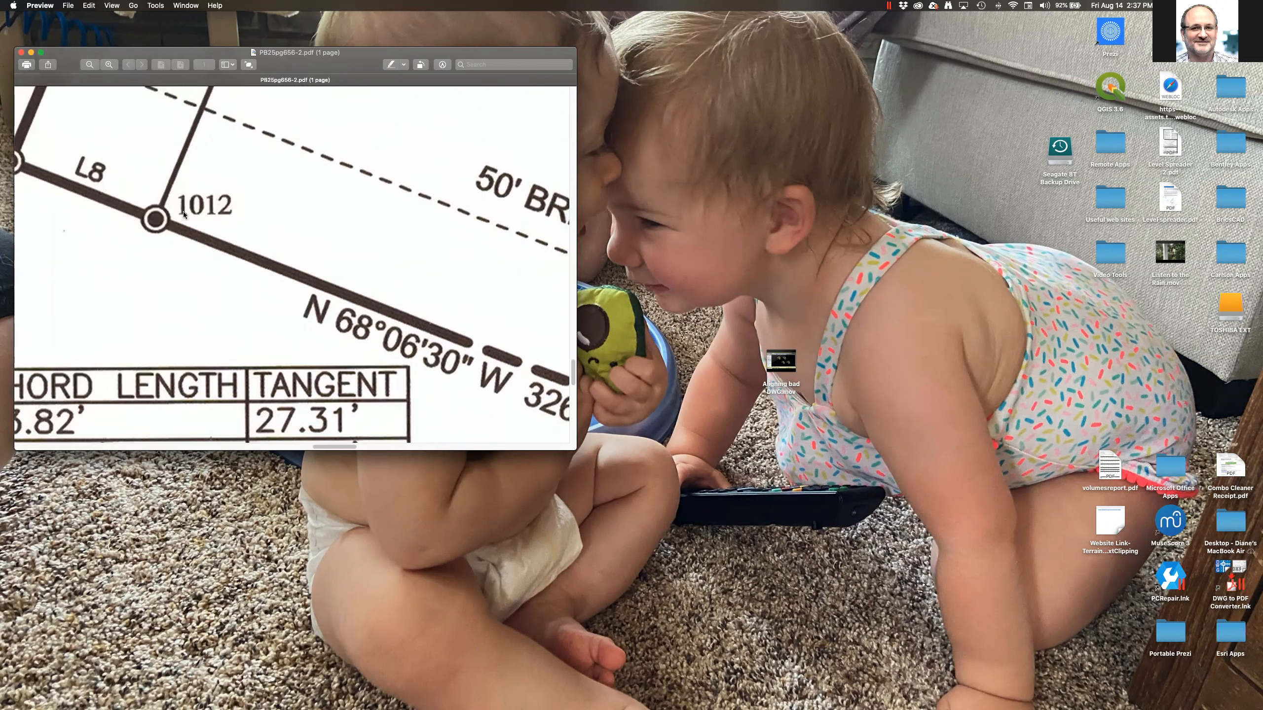
pyautogui.scroll(-3, 222, 220)
pyautogui.hscroll(-5, 136, 193)
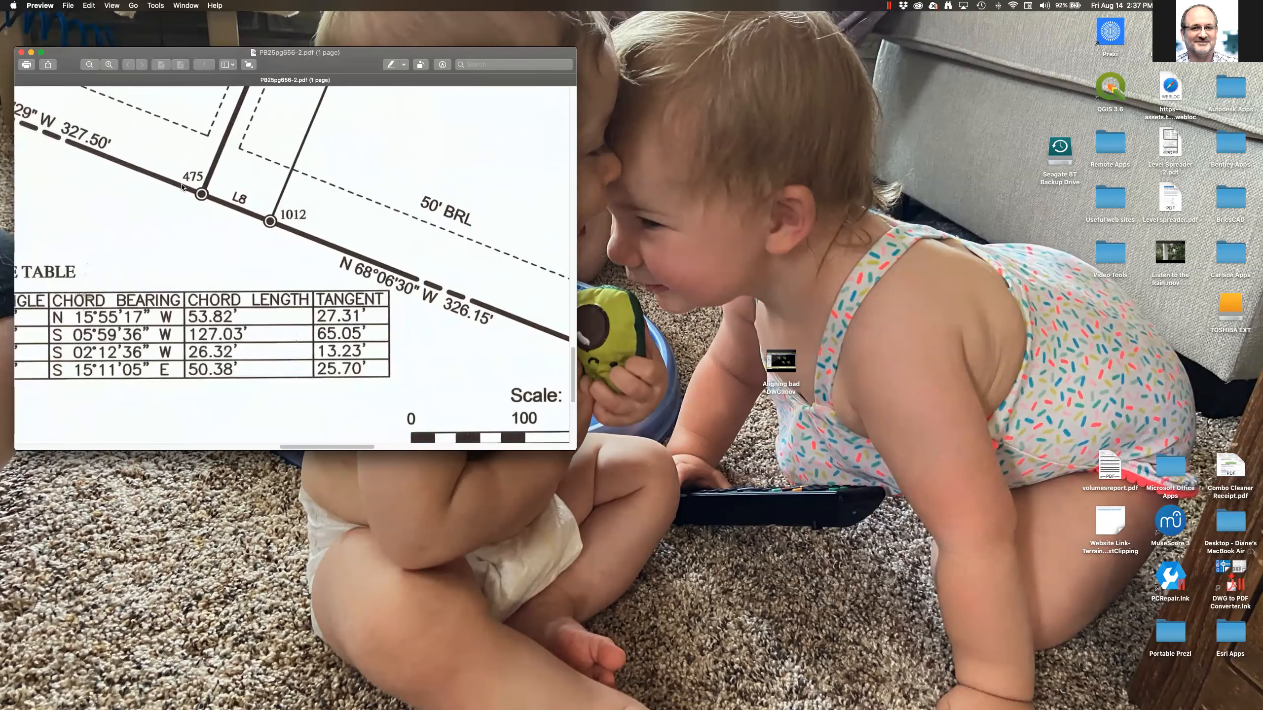
pyautogui.scroll(2, 182, 187)
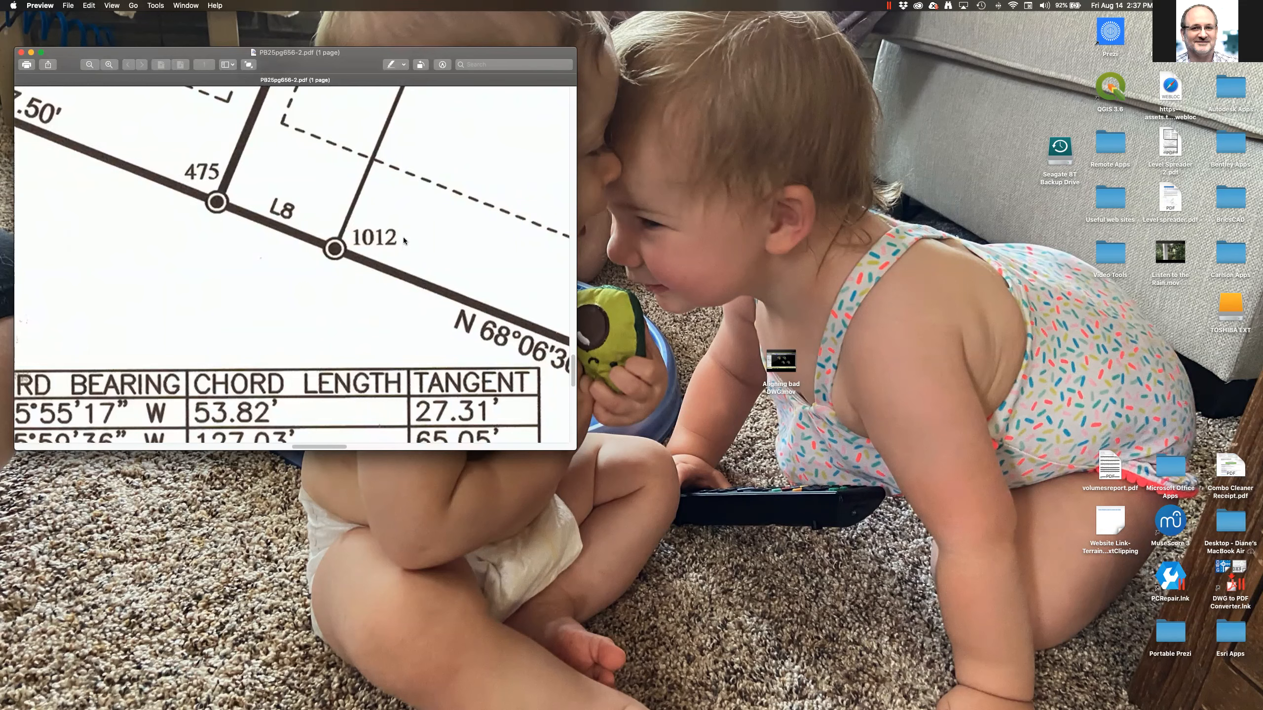
pyautogui.scroll(-2, 371, 276)
pyautogui.hscroll(-3, 371, 276)
pyautogui.scroll(3, 371, 277)
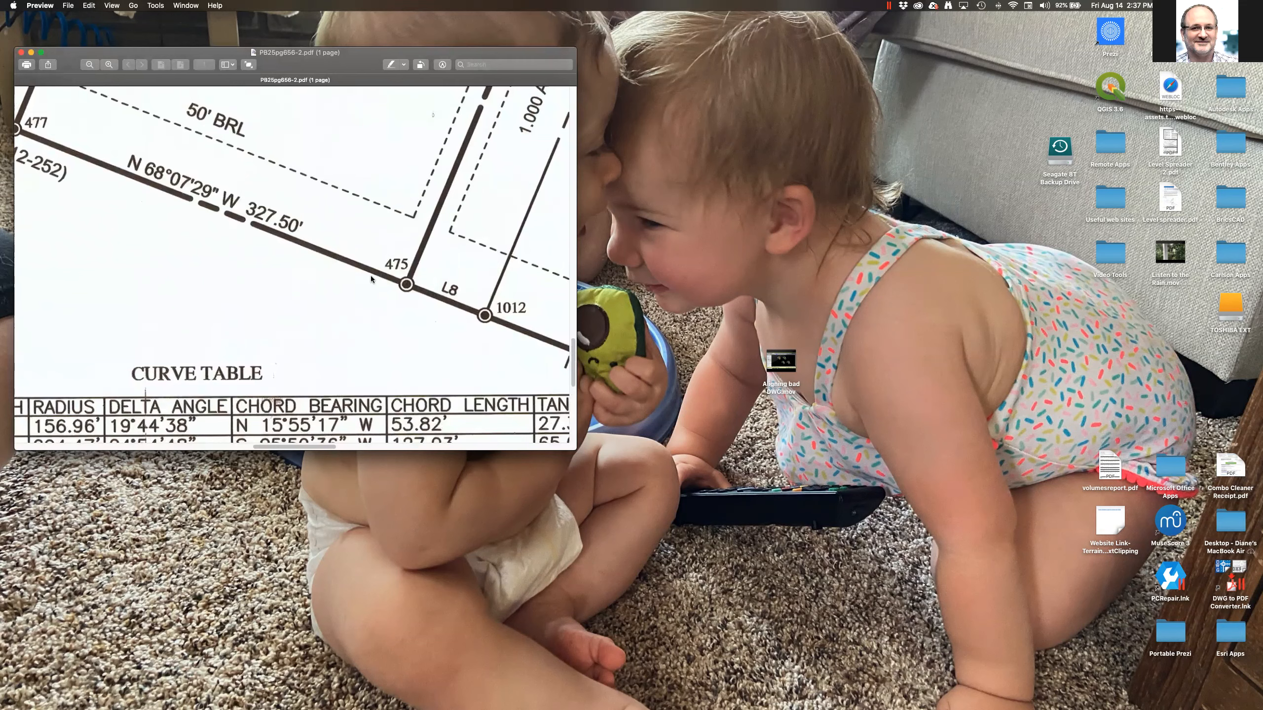
pyautogui.hscroll(-4, 371, 277)
pyautogui.scroll(2, 371, 279)
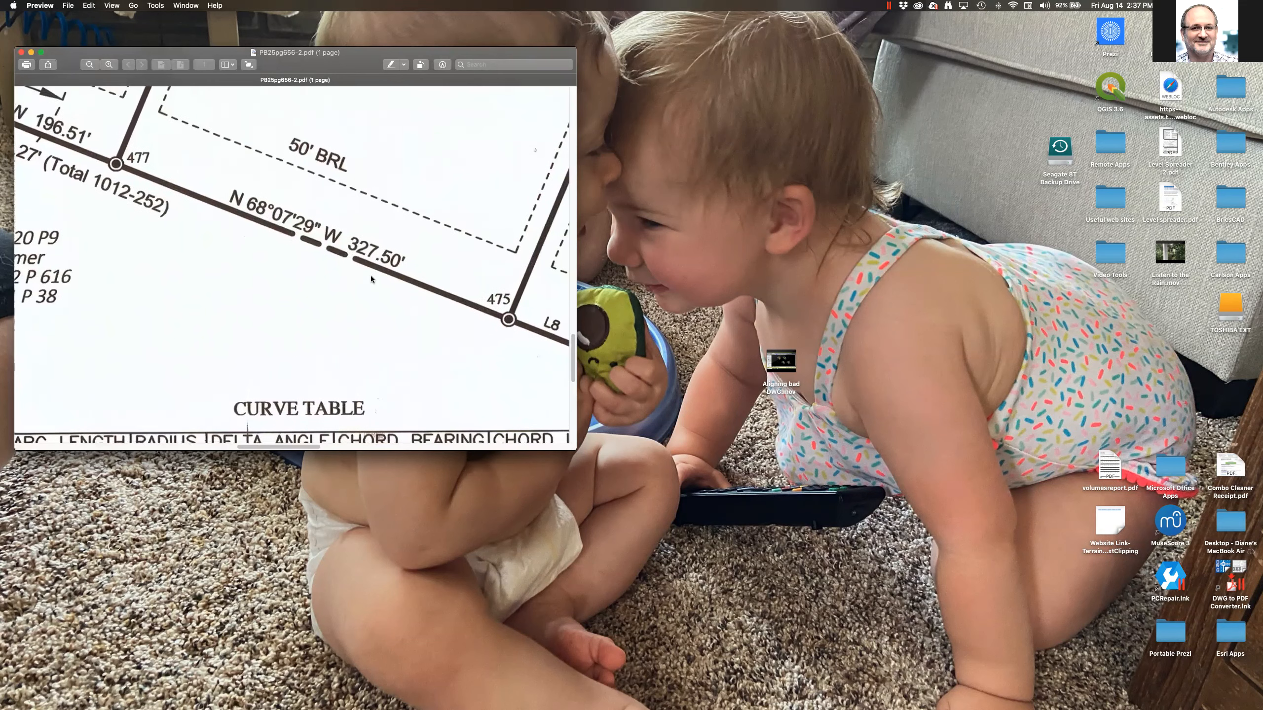
# Examine the lettering of the plat's curve table, distance table and adjoining owner's deed reference.
pyautogui.scroll(-4, 371, 279)
pyautogui.hscroll(-5, 371, 279)
pyautogui.scroll(-2, 371, 279)
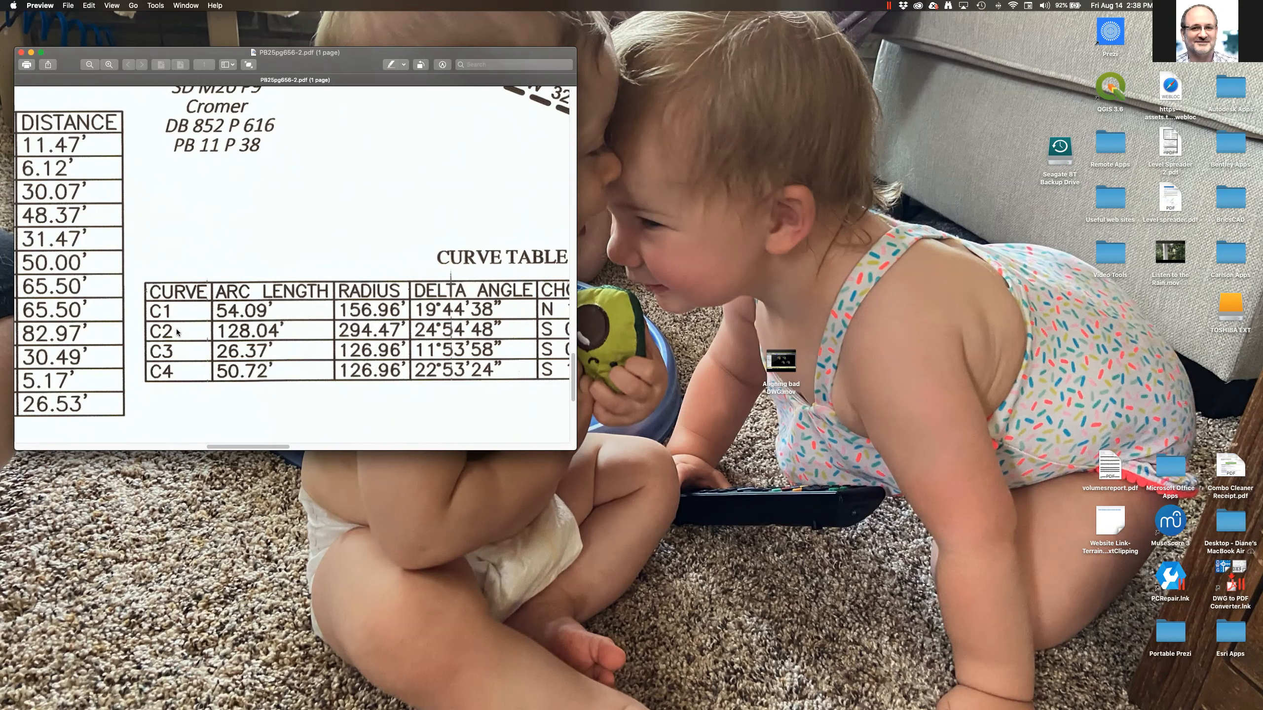
pyautogui.scroll(3, 196, 349)
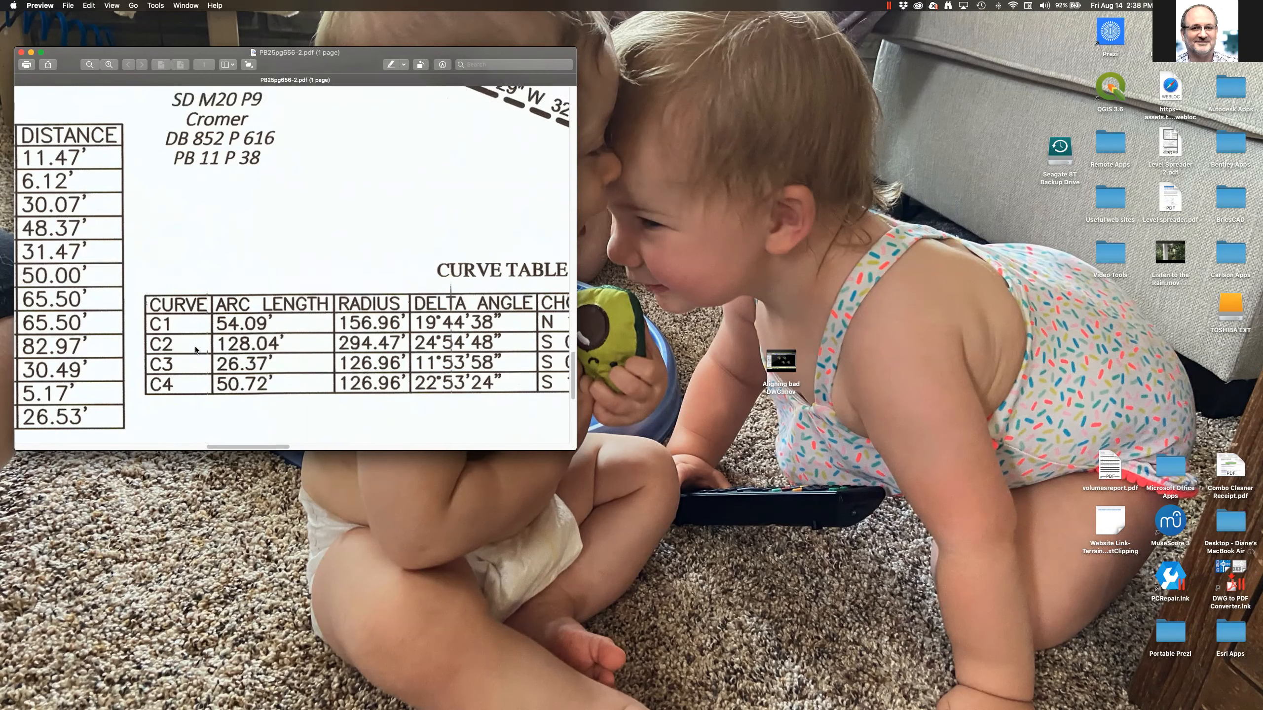
pyautogui.scroll(-1, 196, 350)
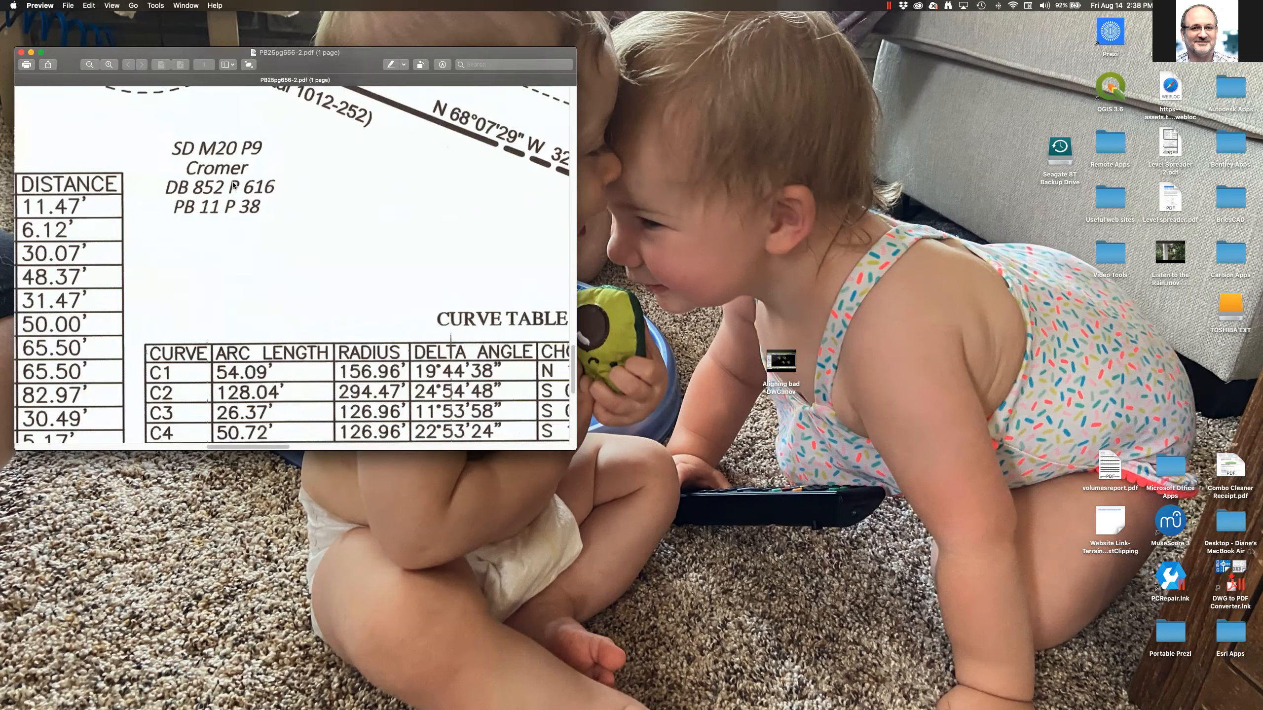
pyautogui.scroll(5, 233, 185)
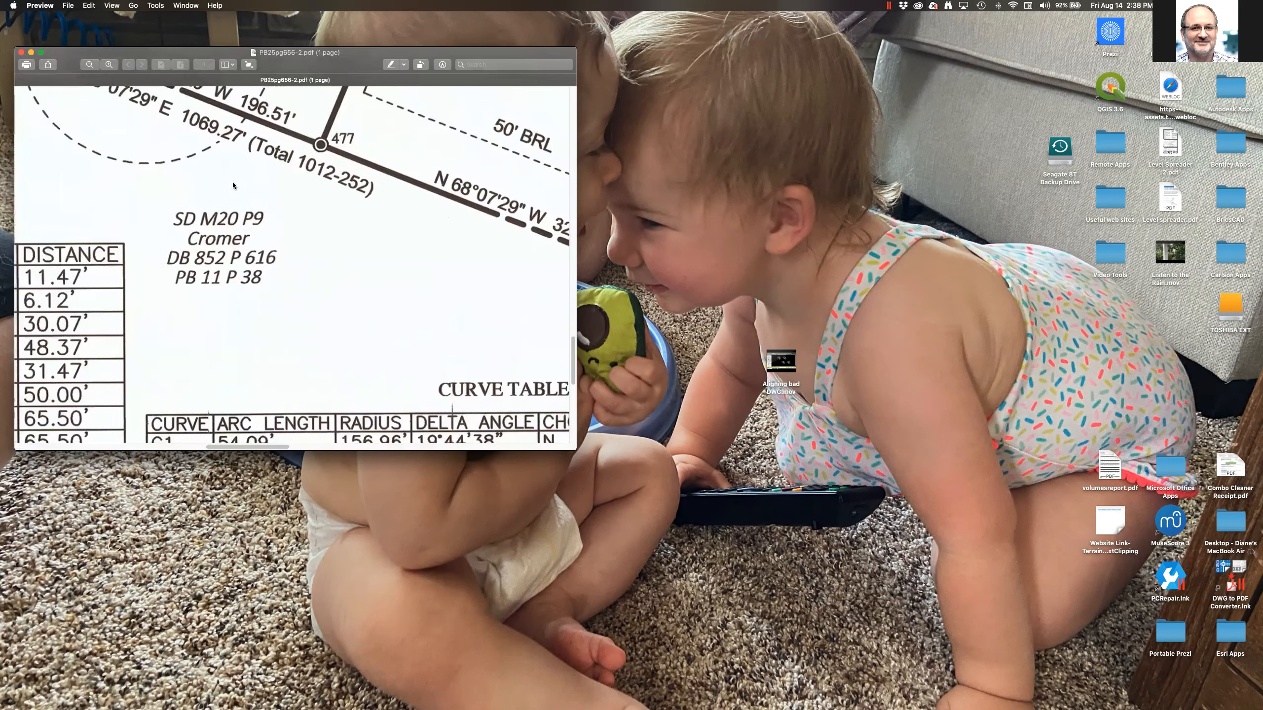
# Examine the italic lettering of the adjoining owner's deed reference beside the boundary bearing labels and the line table.
pyautogui.scroll(-5, 233, 197)
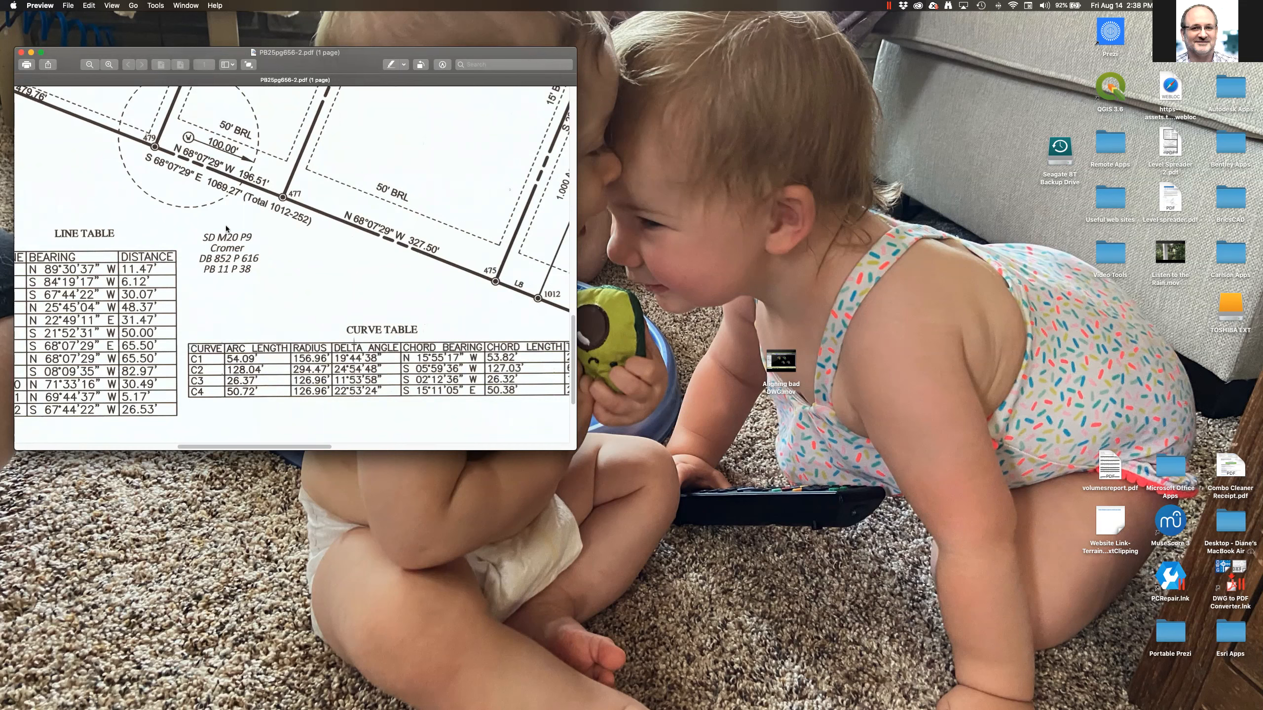
pyautogui.keyDown('ctrl'); pyautogui.scroll(5, 236, 263); pyautogui.keyUp('ctrl')
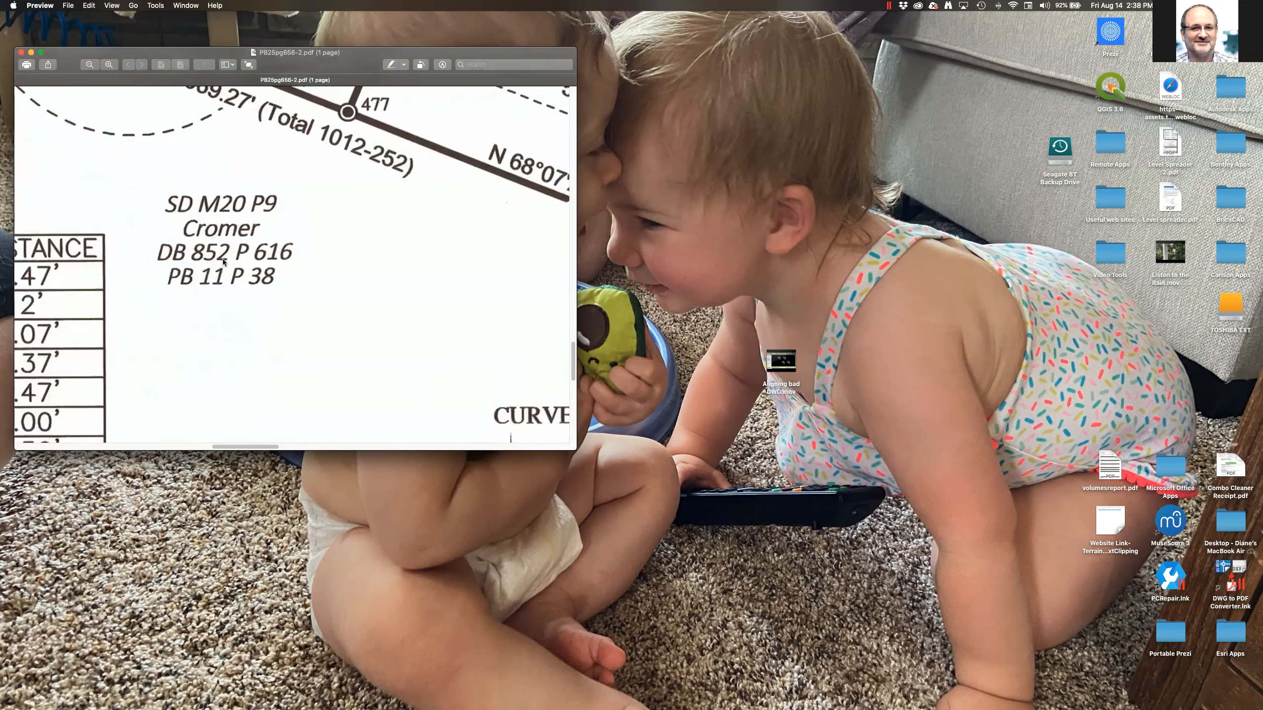
pyautogui.keyDown('ctrl'); pyautogui.scroll(-5, 221, 242); pyautogui.keyUp('ctrl')
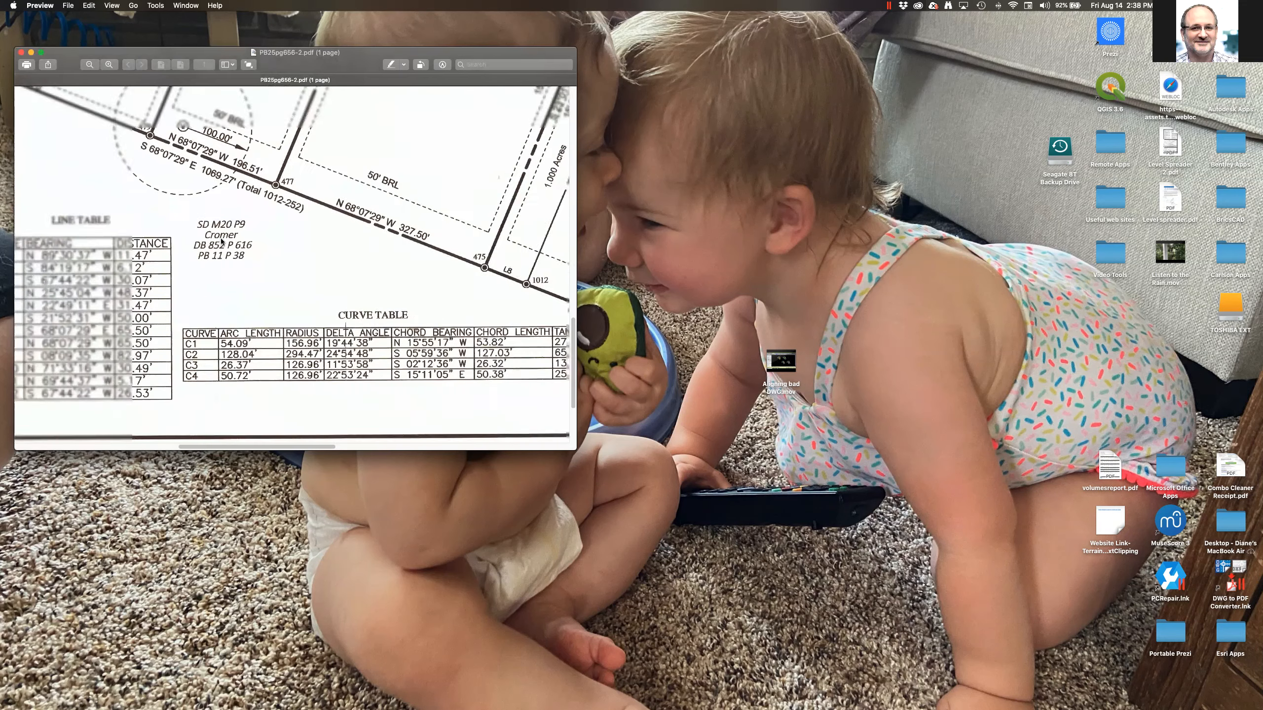
pyautogui.hscroll(-2, 222, 241)
pyautogui.hscroll(-10, 221, 241)
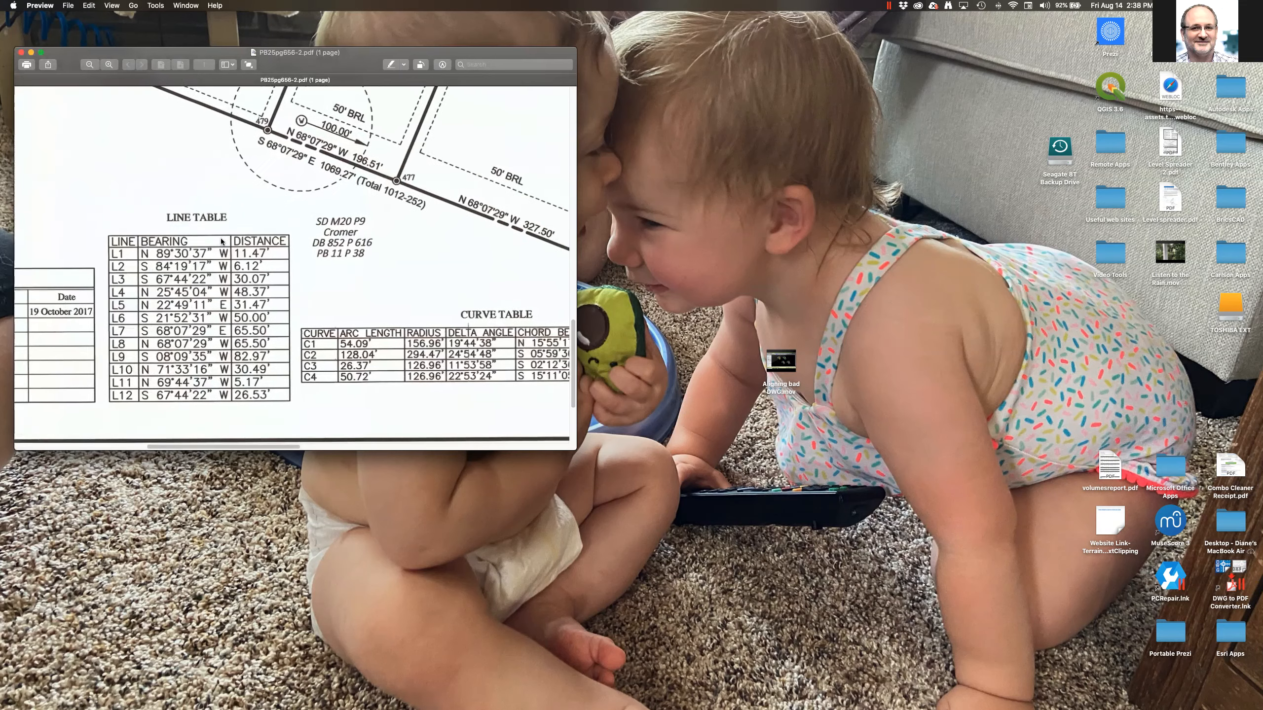
# Compare the lettering of the plat's legend and revisions block with that of the line table.
pyautogui.scroll(3, 222, 241)
pyautogui.hscroll(-1, 221, 241)
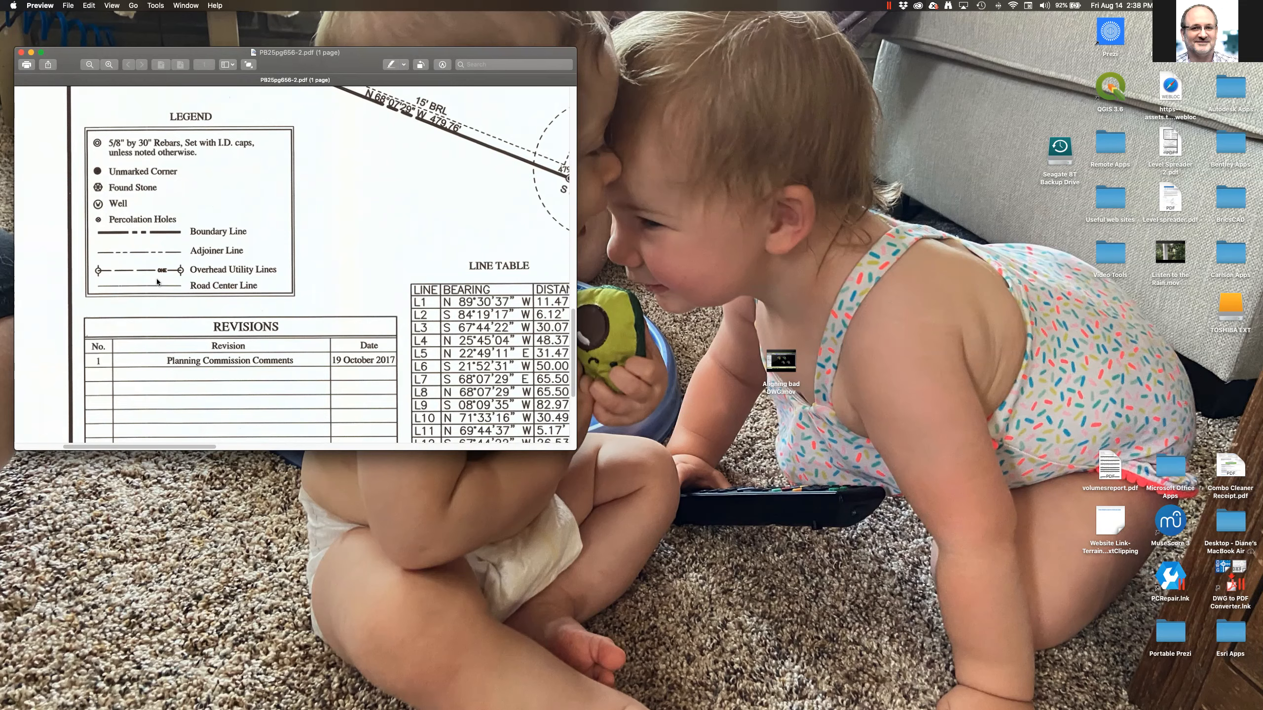
pyautogui.hscroll(5, 157, 282)
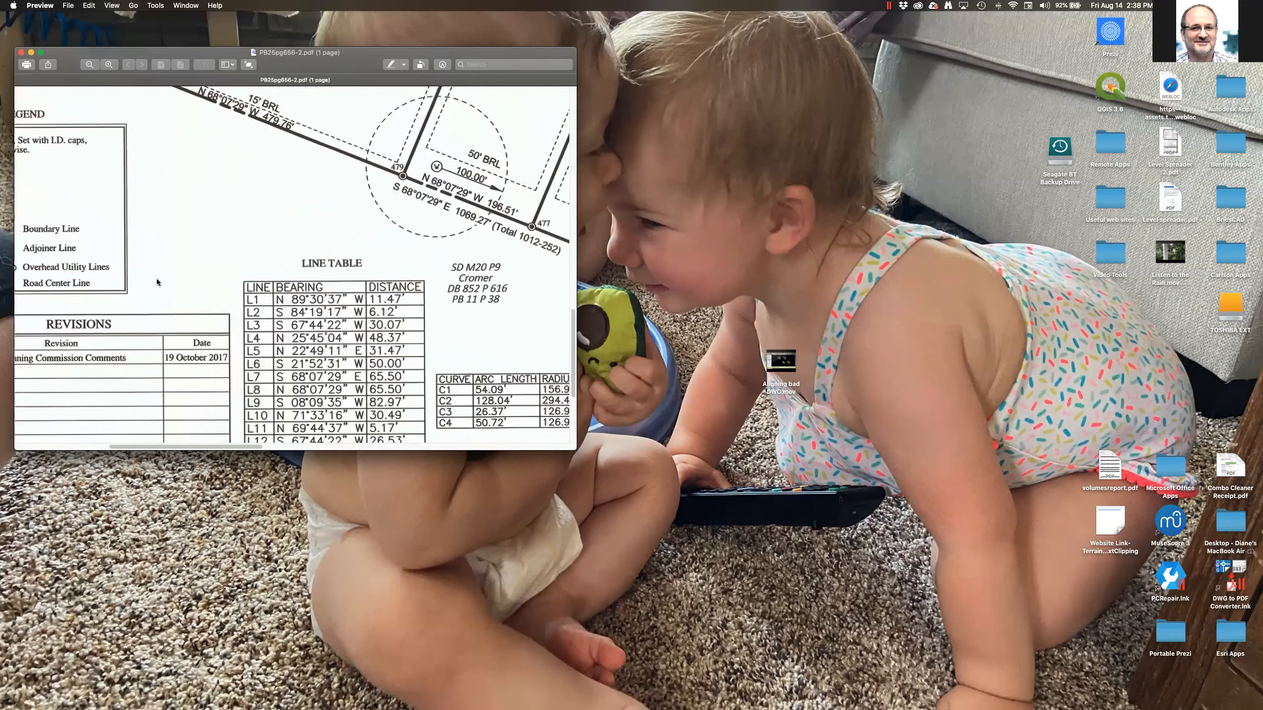
pyautogui.keyDown('alt'); pyautogui.scroll(-5, 155, 286); pyautogui.keyUp('alt')
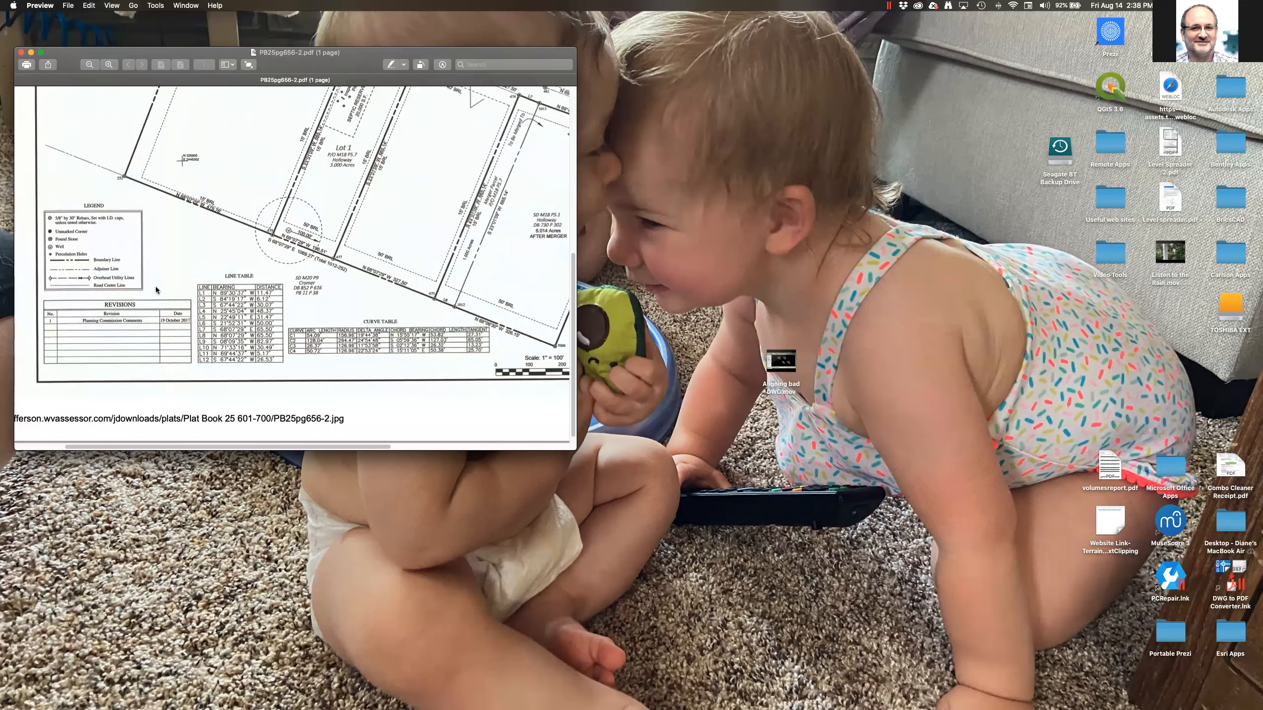
pyautogui.keyDown('alt'); pyautogui.scroll(5, 156, 286); pyautogui.keyUp('alt')
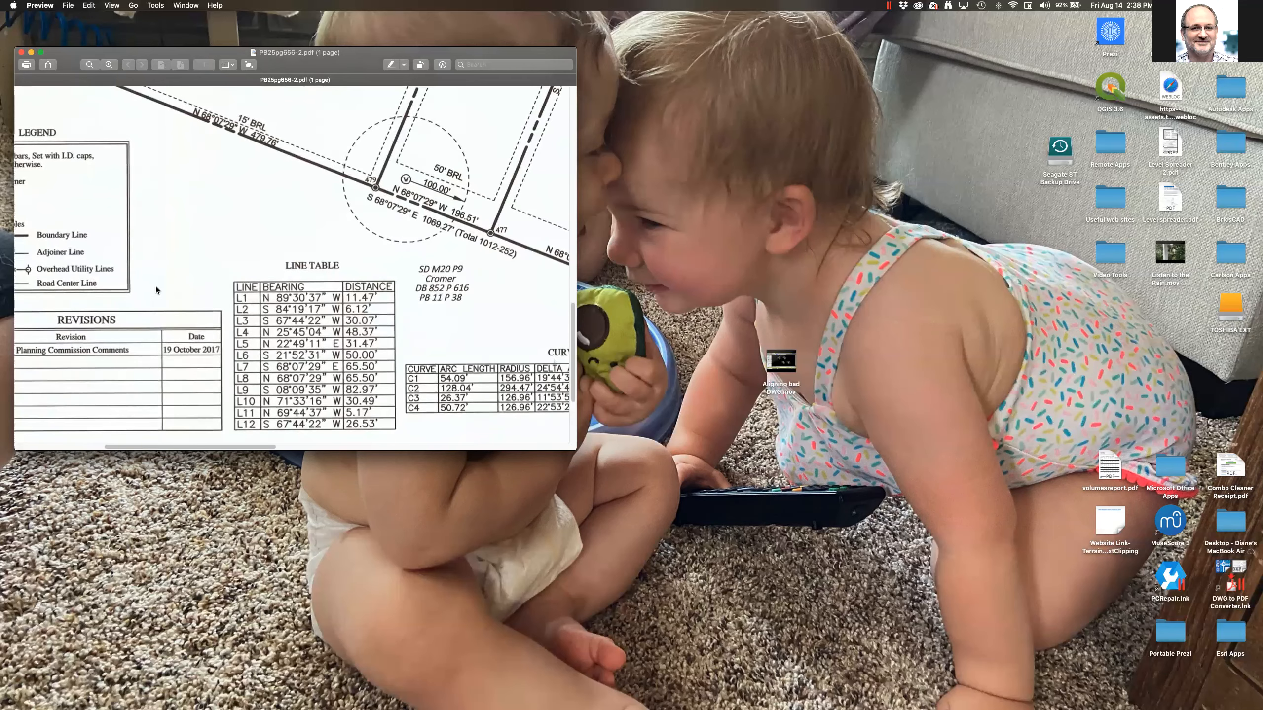
pyautogui.hscroll(-1, 156, 288)
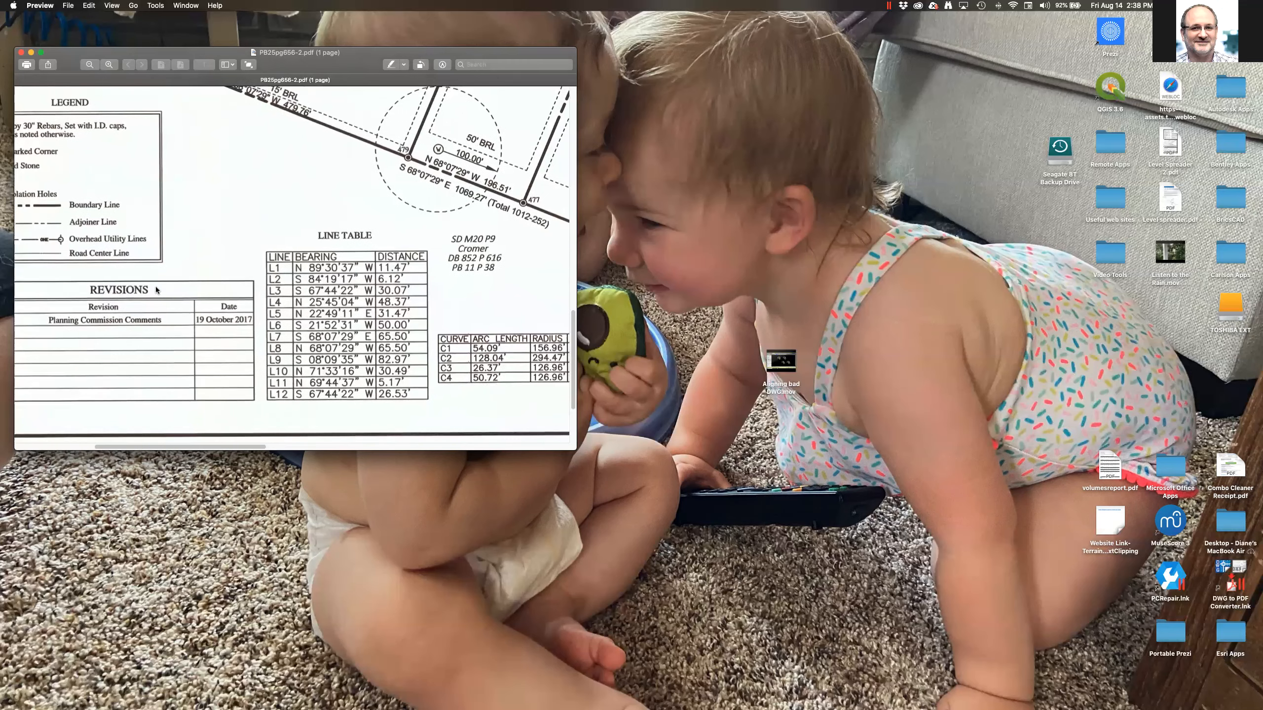
pyautogui.hscroll(-2, 155, 290)
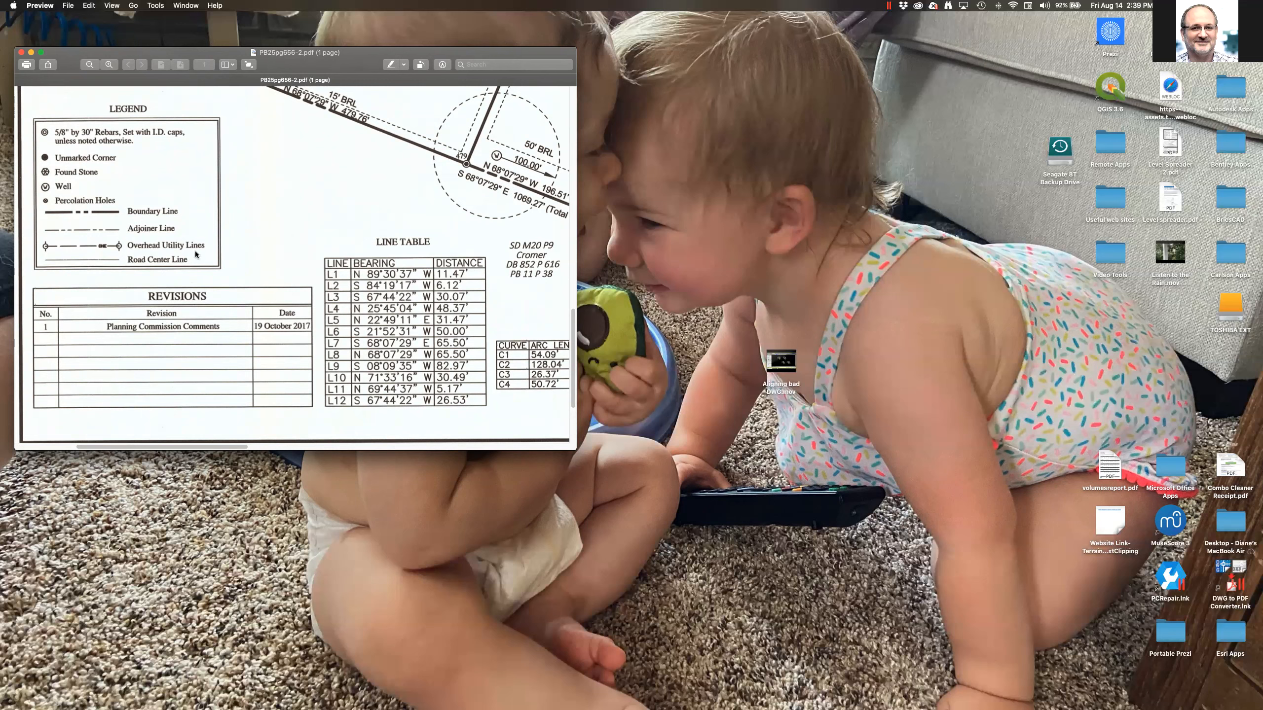
# Examine the serif lettering of the legend and revisions heading, and compare it with the curve table and lot labels.
pyautogui.keyDown('ctrl'); pyautogui.scroll(5, 227, 264); pyautogui.keyUp('ctrl')
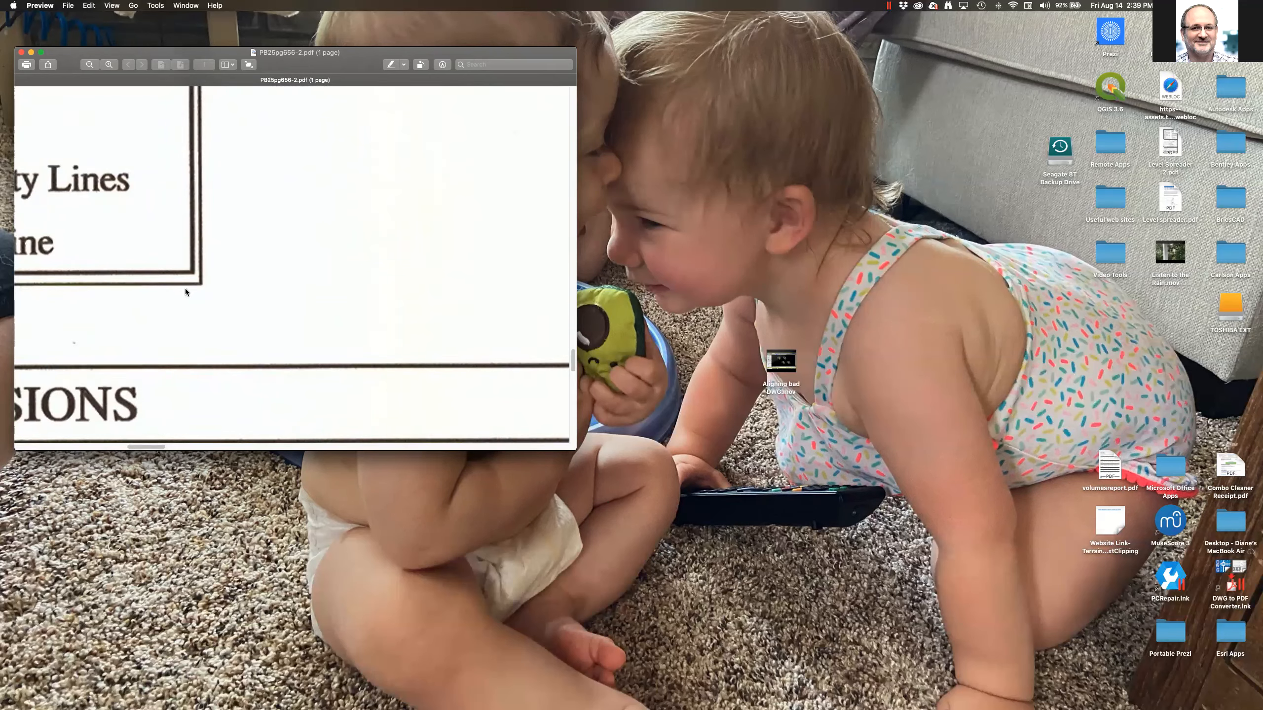
pyautogui.keyDown('alt'); pyautogui.scroll(-10, 186, 288); pyautogui.keyUp('alt')
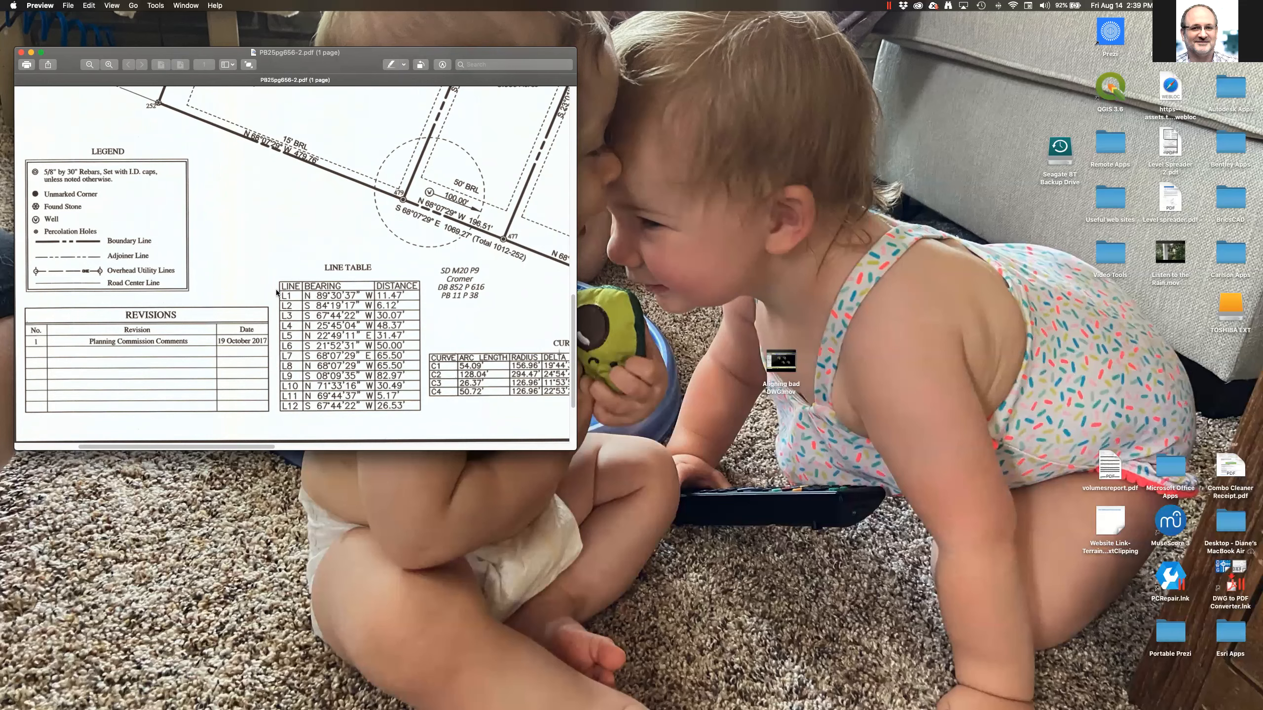
pyautogui.hscroll(5, 452, 343)
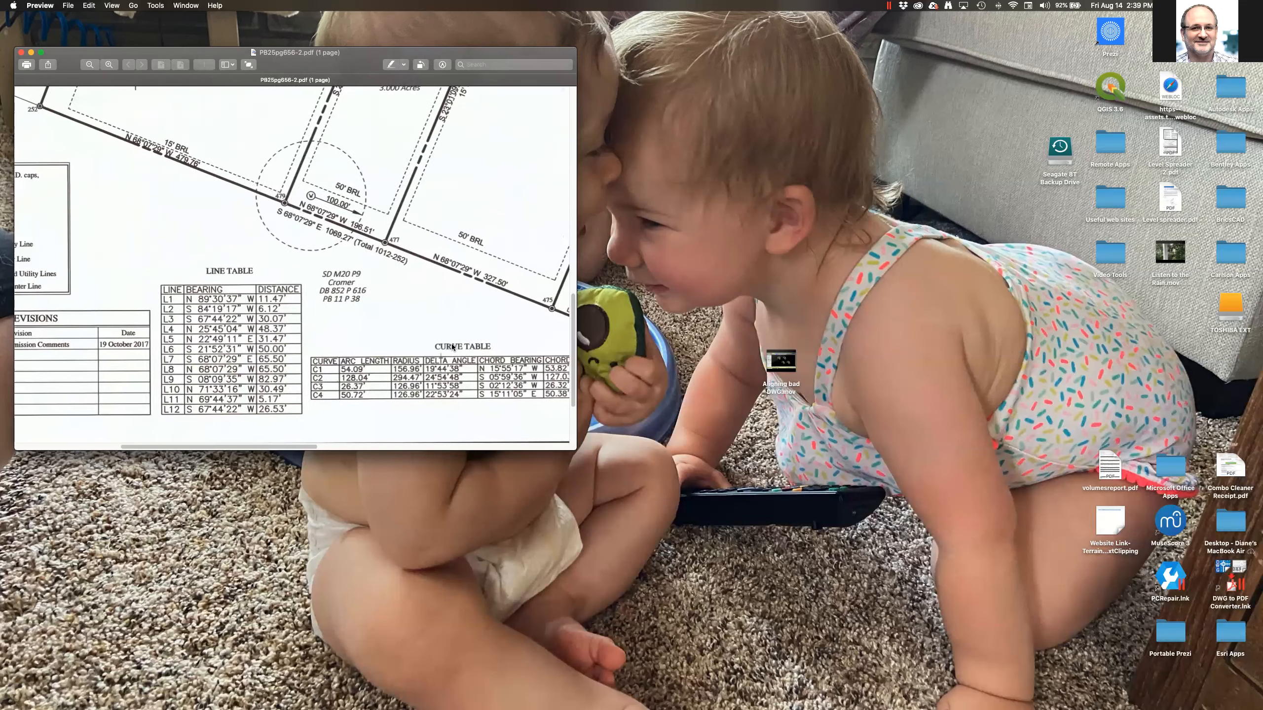
pyautogui.hscroll(2, 452, 347)
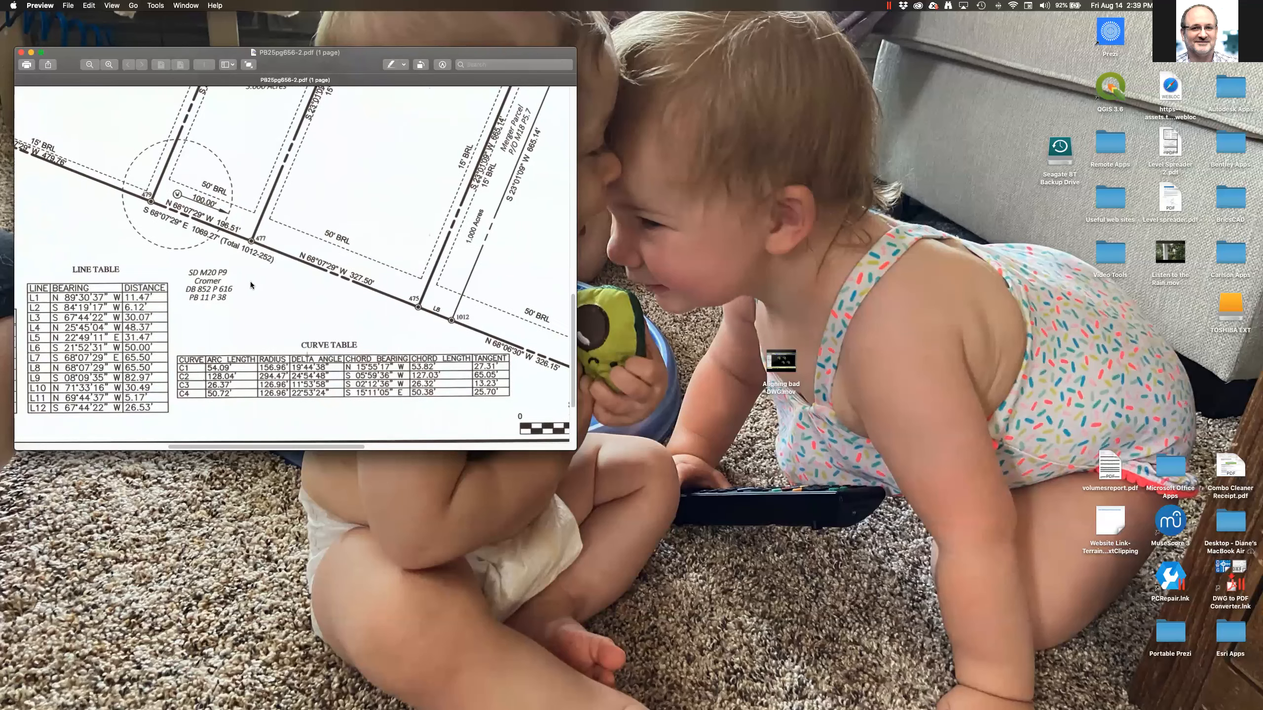
pyautogui.hscroll(-2, 121, 279)
pyautogui.scroll(2, 122, 279)
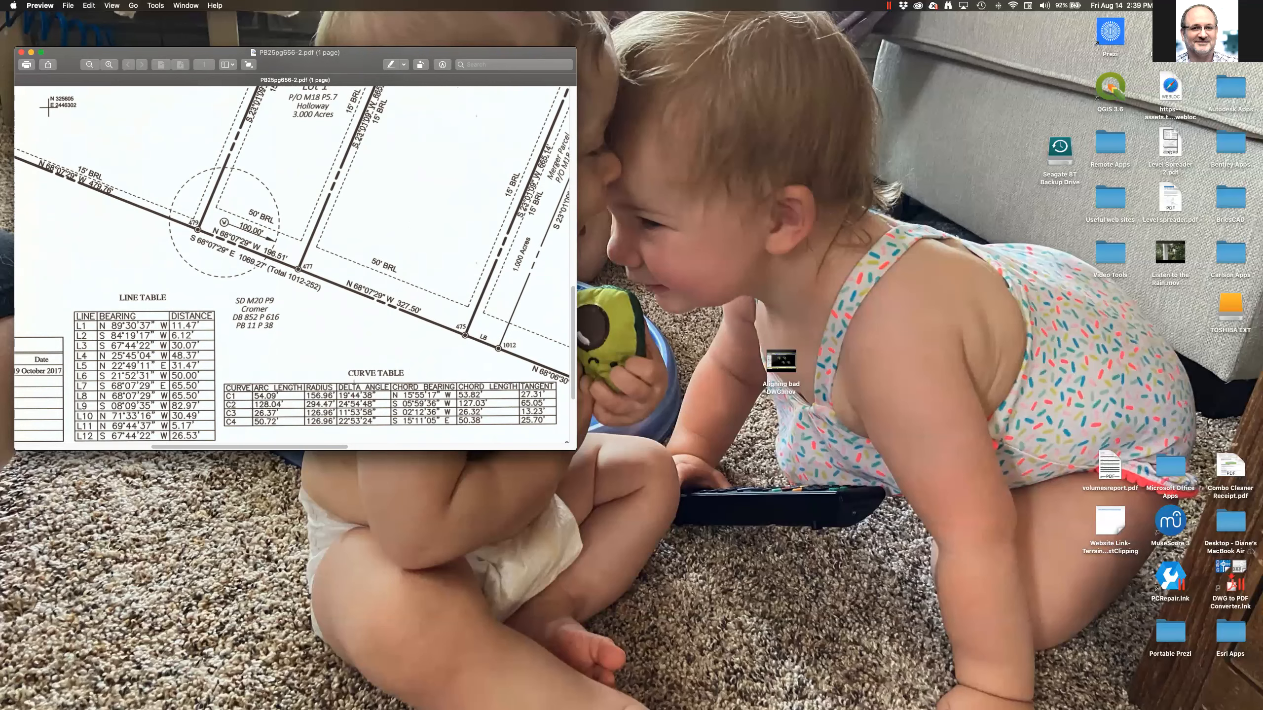
# Switch to Finder and open the 20200311 Final Rev folder within the BASD Drainage project's Working folder.
pyautogui.press('super+Tab')
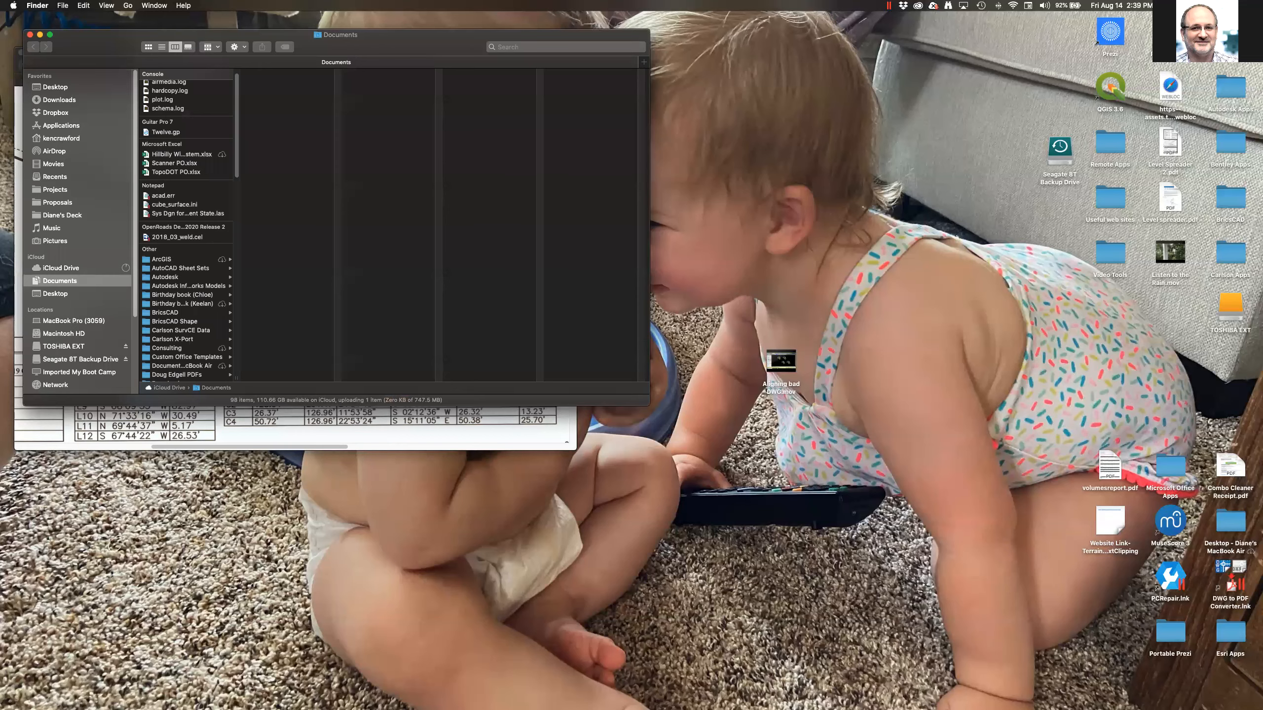
pyautogui.moveTo(408, 46); pyautogui.dragTo(441, 273)
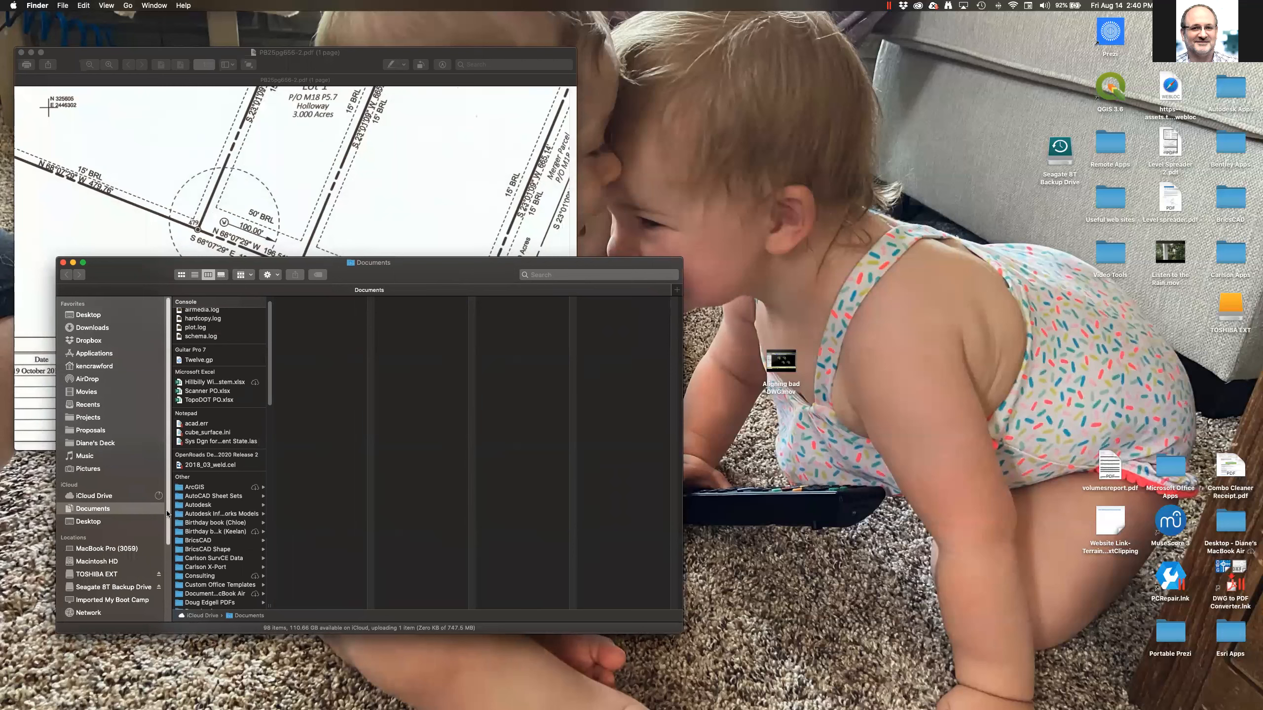
pyautogui.moveTo(168, 520); pyautogui.dragTo(167, 528)
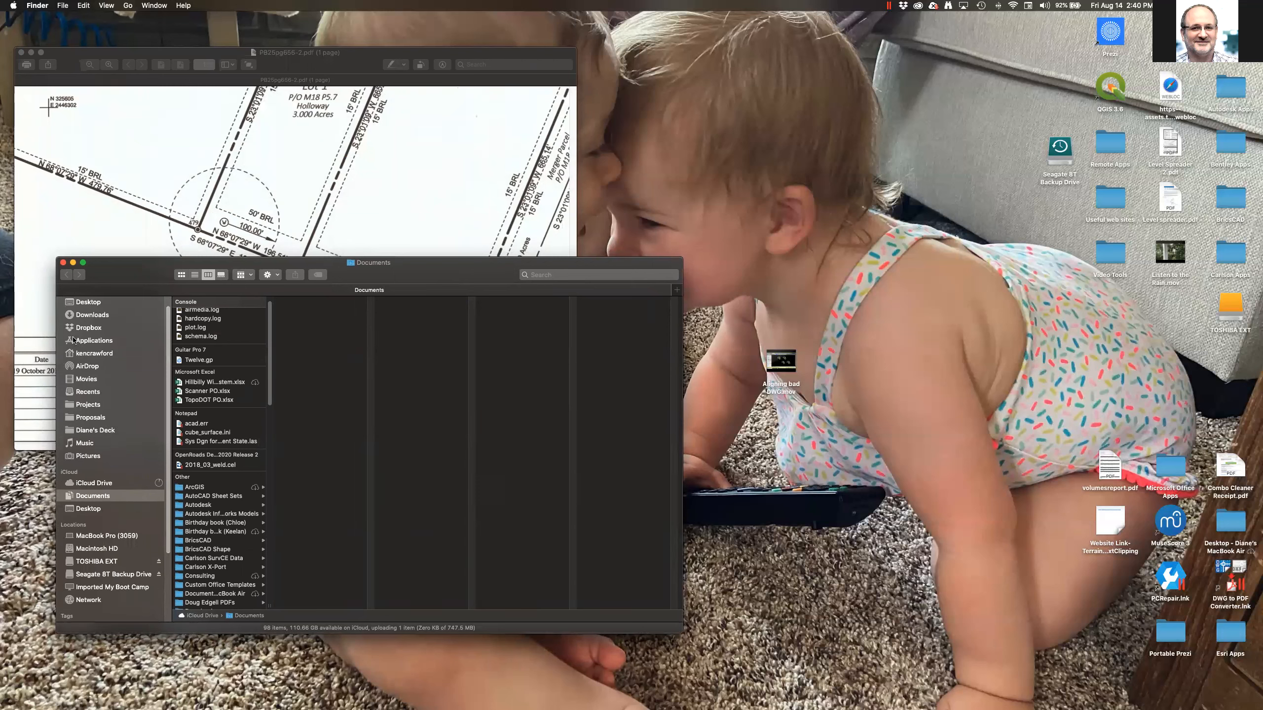
pyautogui.click(85, 405)
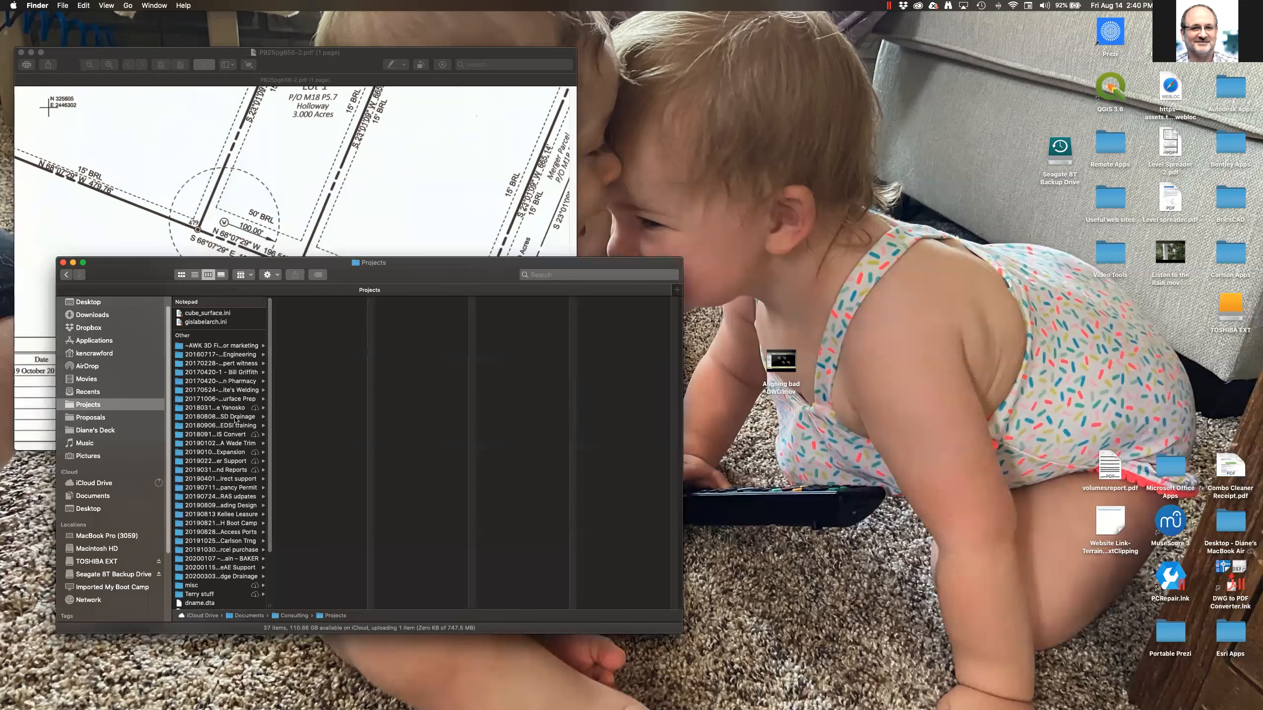
pyautogui.click(229, 417)
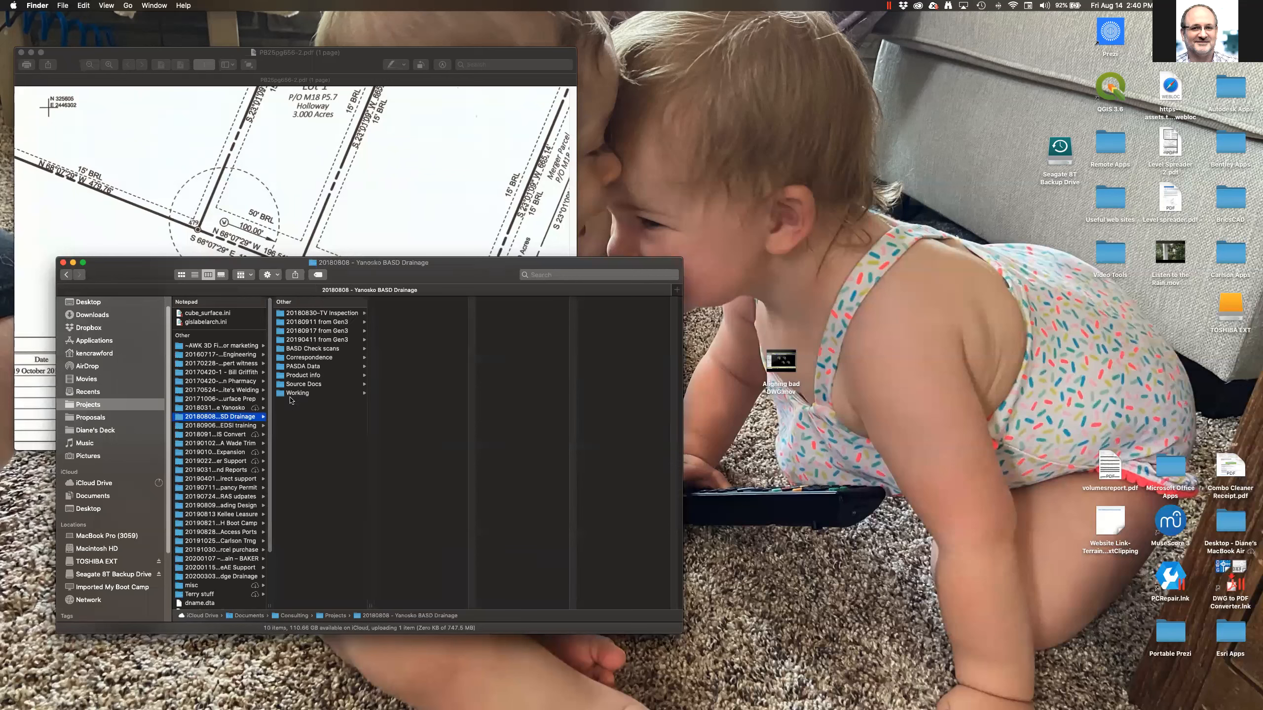
pyautogui.click(306, 394)
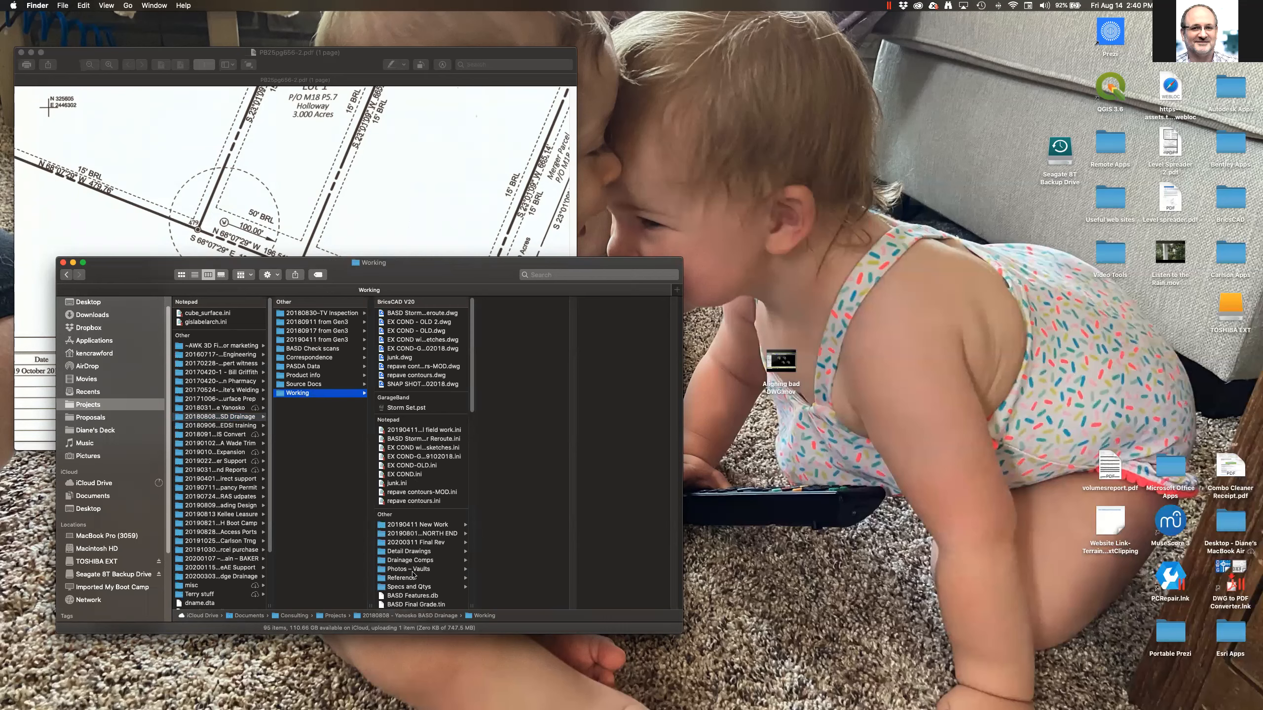
pyautogui.click(440, 543)
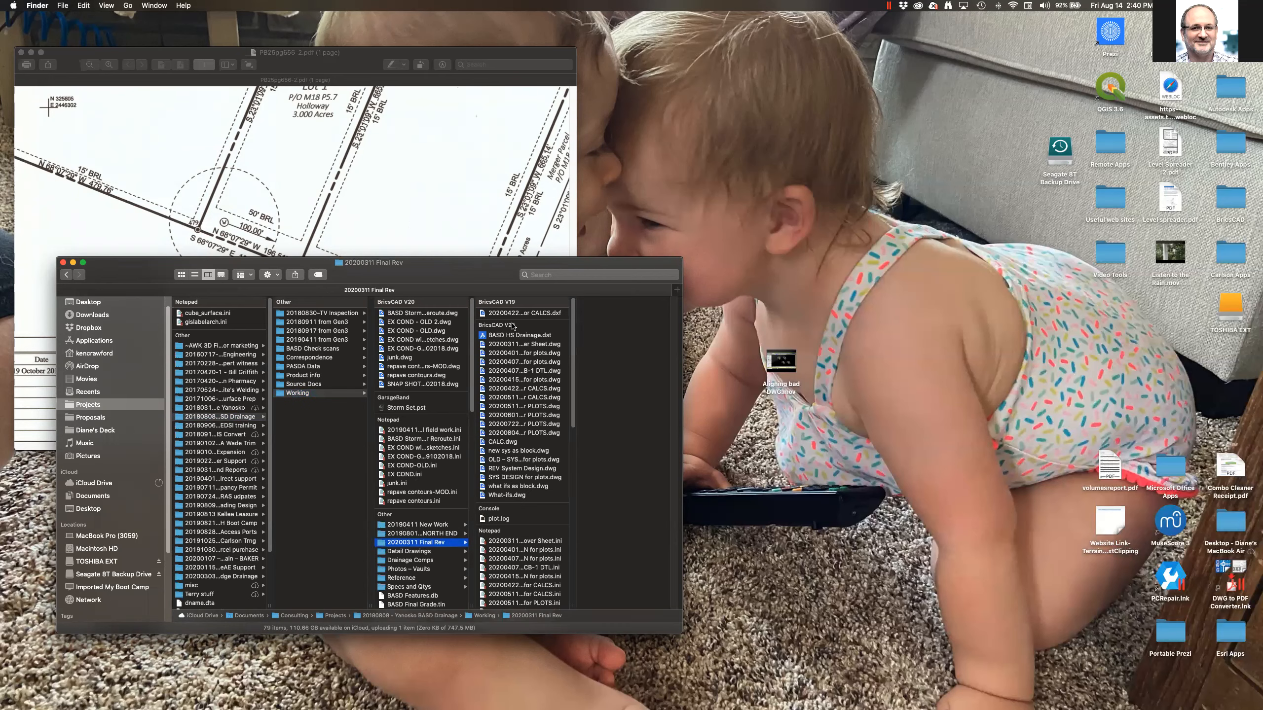
# Open the 20200810 BASD Drng System Construction Drawings PDF from the Output folder's 20200810 Submittal.
pyautogui.scroll(-10, 535, 498)
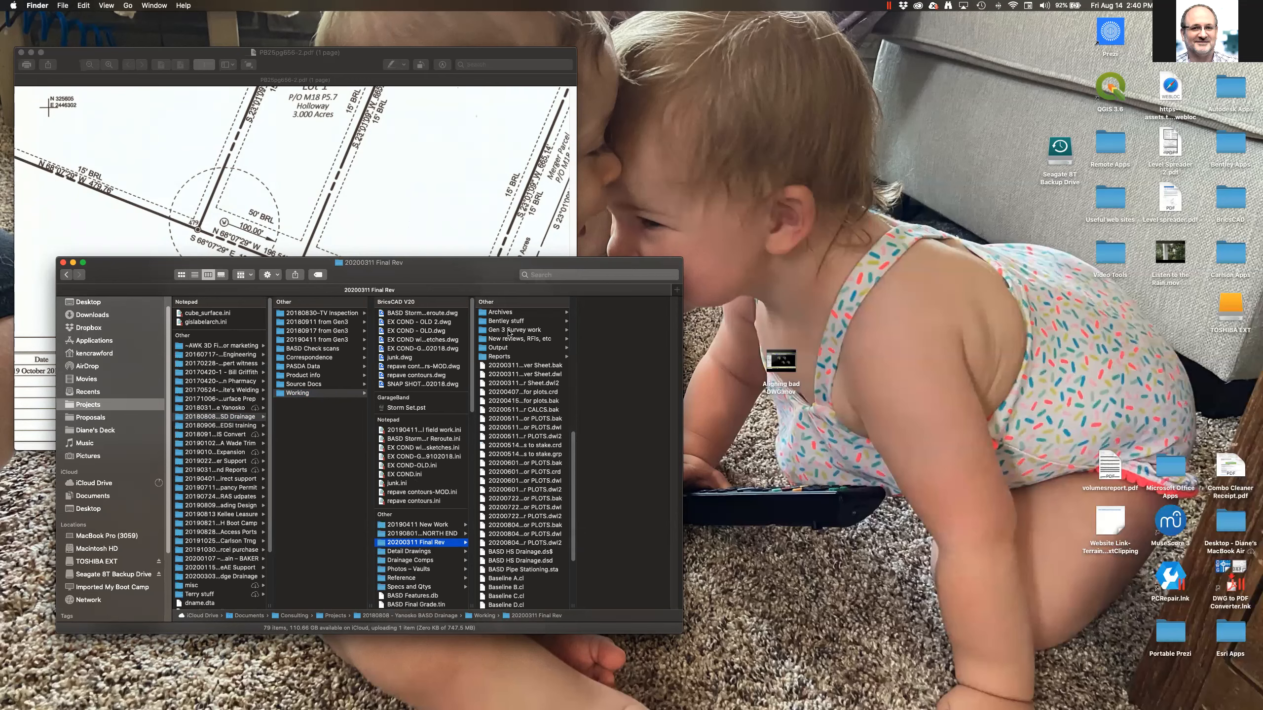
pyautogui.click(511, 348)
pyautogui.click(608, 375)
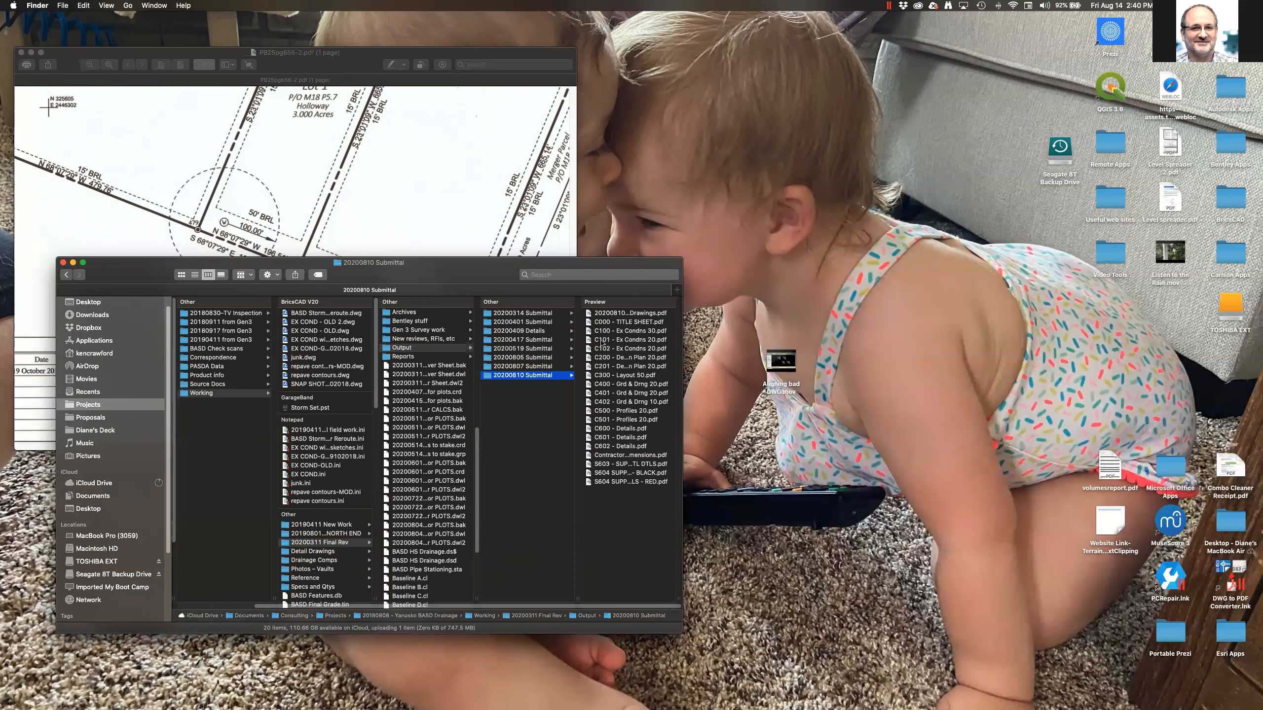
pyautogui.doubleClick(591, 314)
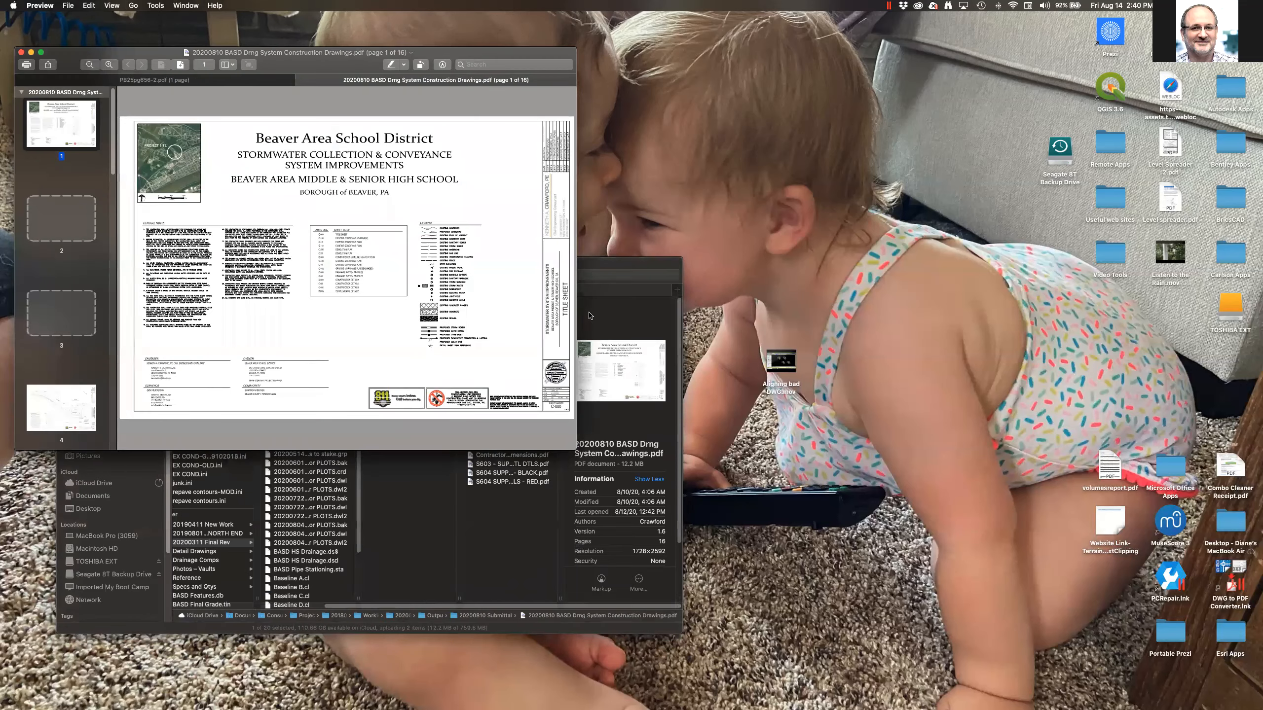
# Enlarge the PDF window and examine the lettering of the title sheet's General Notes heading and note text.
pyautogui.moveTo(575, 445); pyautogui.dragTo(978, 701)
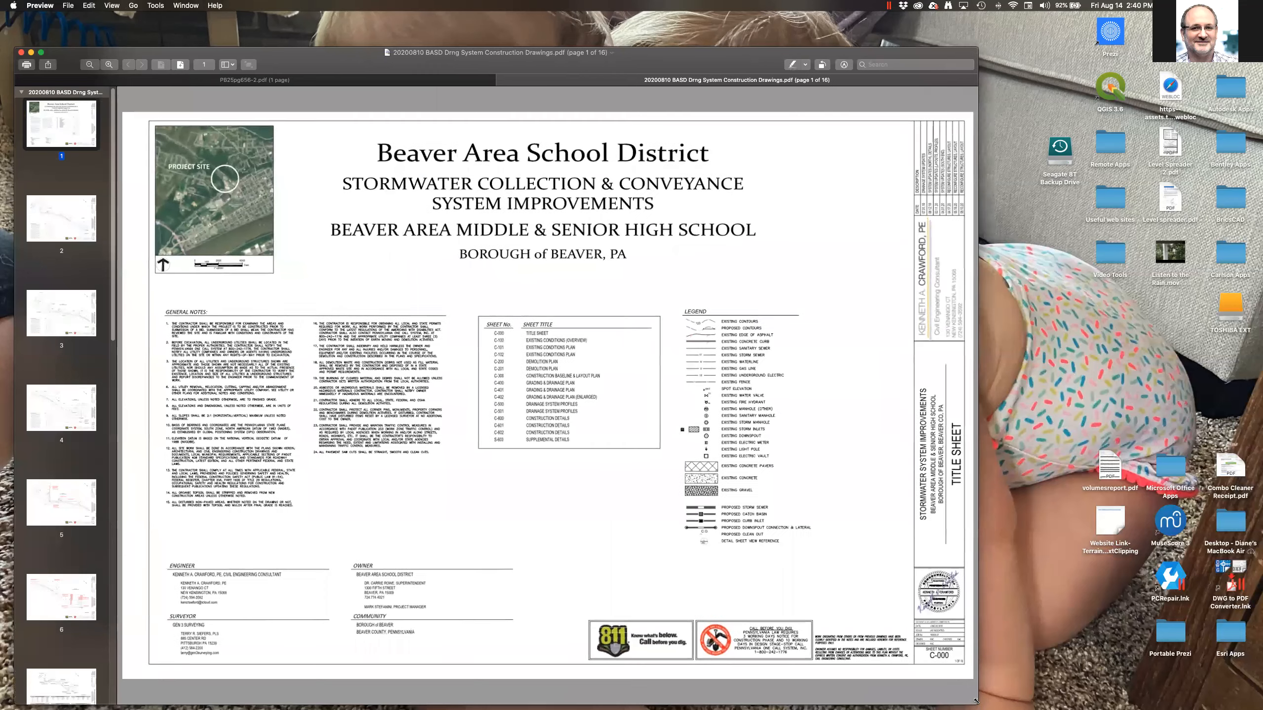
pyautogui.click(321, 292)
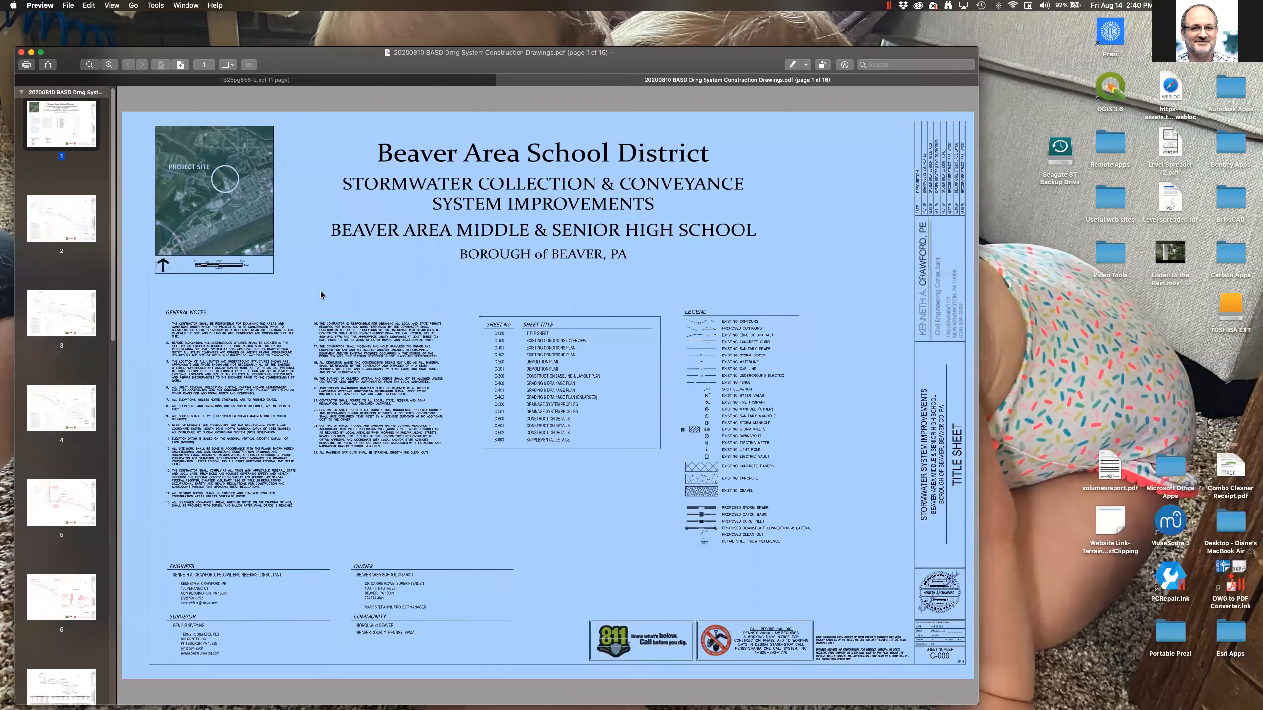
pyautogui.click(320, 291)
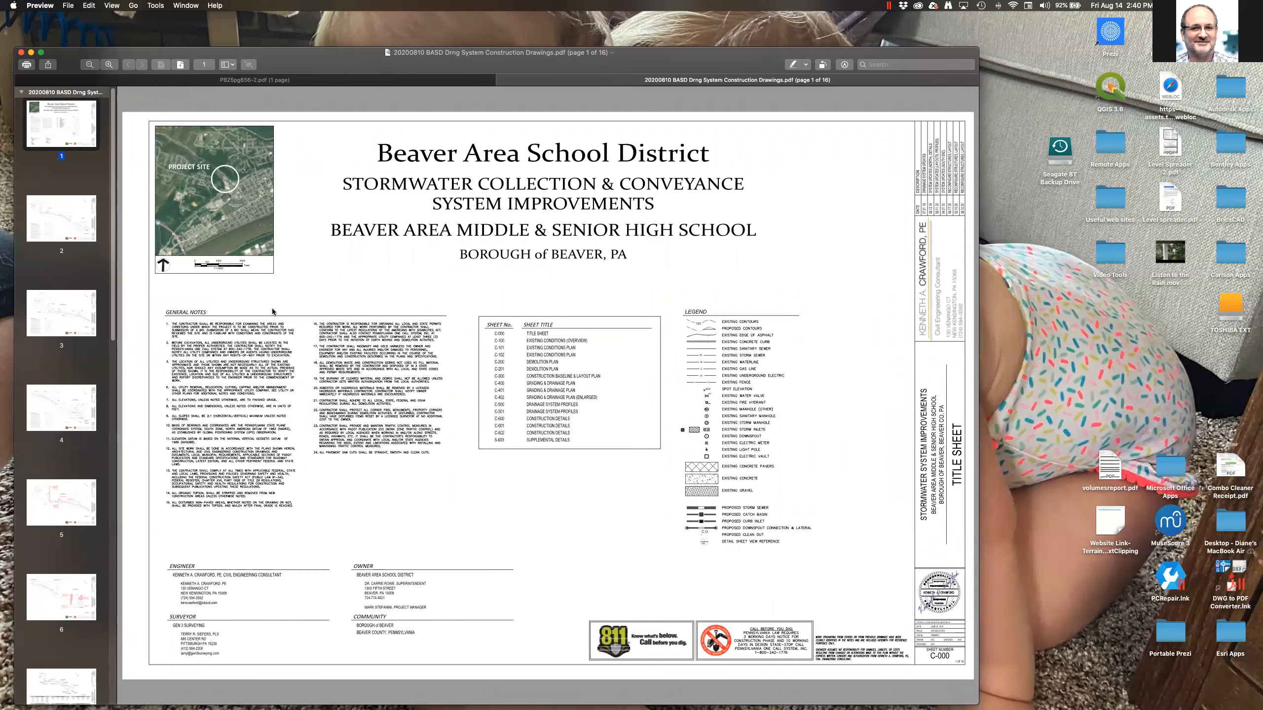
pyautogui.keyDown('ctrl'); pyautogui.scroll(3, 272, 309); pyautogui.keyUp('ctrl')
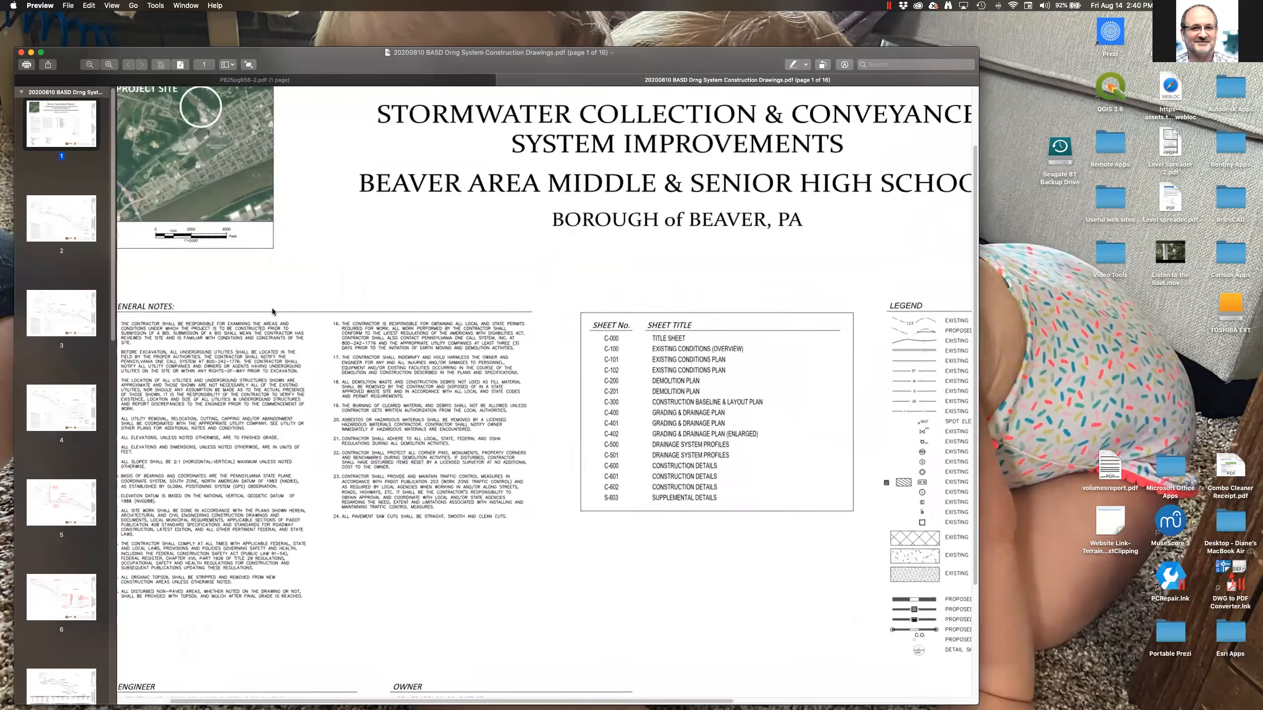
pyautogui.keyDown('ctrl'); pyautogui.scroll(3, 272, 309); pyautogui.keyUp('ctrl')
pyautogui.scroll(-4, 272, 309)
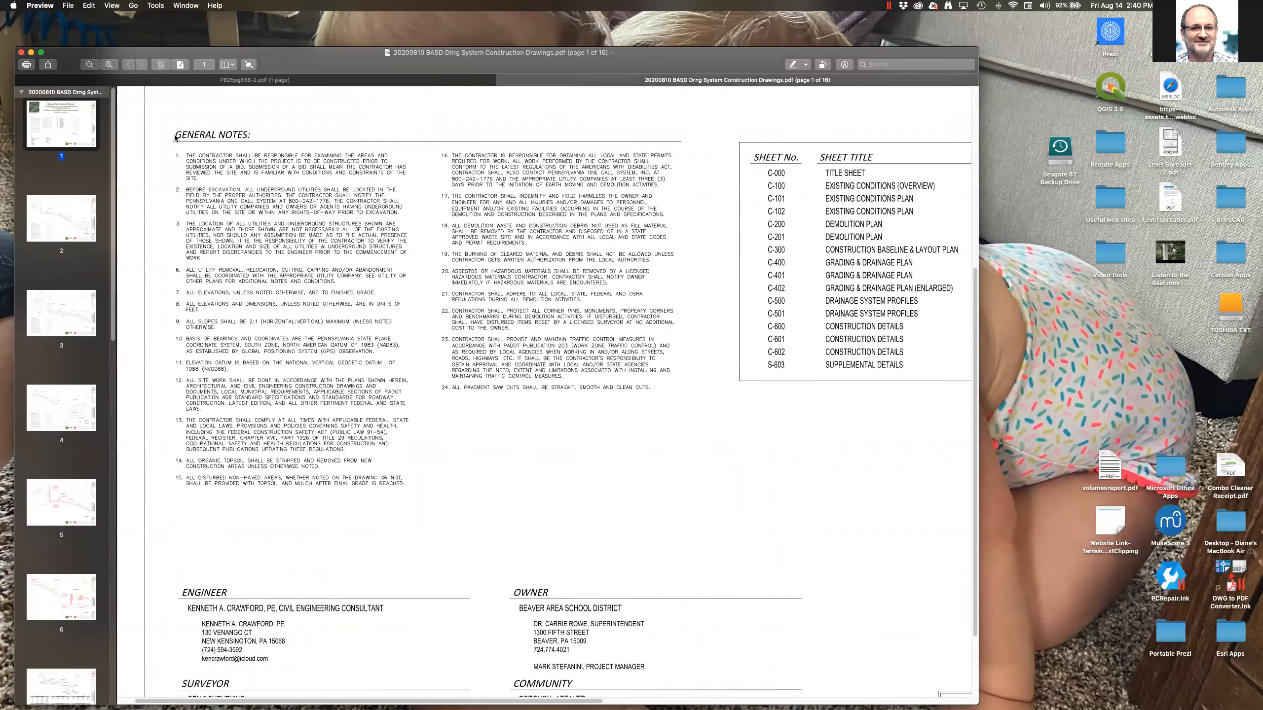
pyautogui.keyDown('ctrl'); pyautogui.scroll(5, 175, 138); pyautogui.keyUp('ctrl')
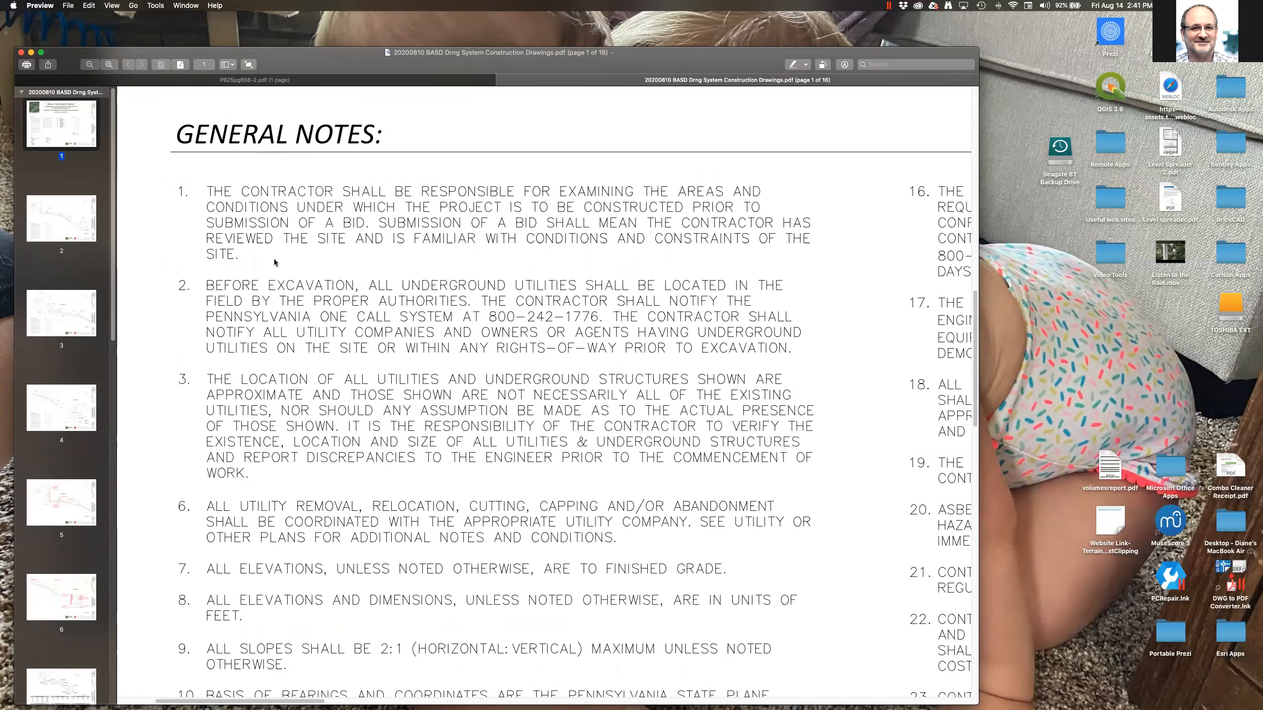
# Examine the lettering of the title sheet's remaining notes, engineer and owner blocks, sheet index and legend.
pyautogui.keyDown('alt'); pyautogui.scroll(-4, 274, 254); pyautogui.keyUp('alt')
pyautogui.scroll(-3, 274, 258)
pyautogui.scroll(-5, 274, 261)
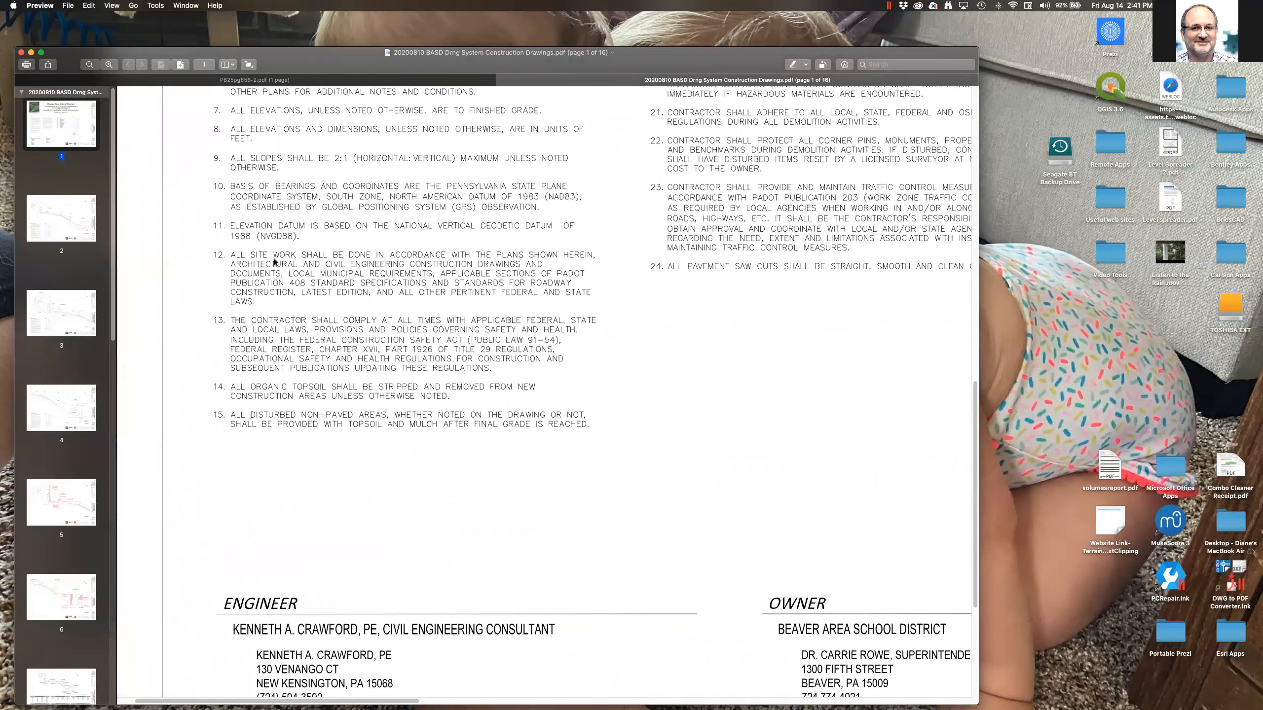
pyautogui.keyDown('alt'); pyautogui.scroll(-4, 275, 262); pyautogui.keyUp('alt')
pyautogui.scroll(2, 275, 262)
pyautogui.hscroll(8, 274, 263)
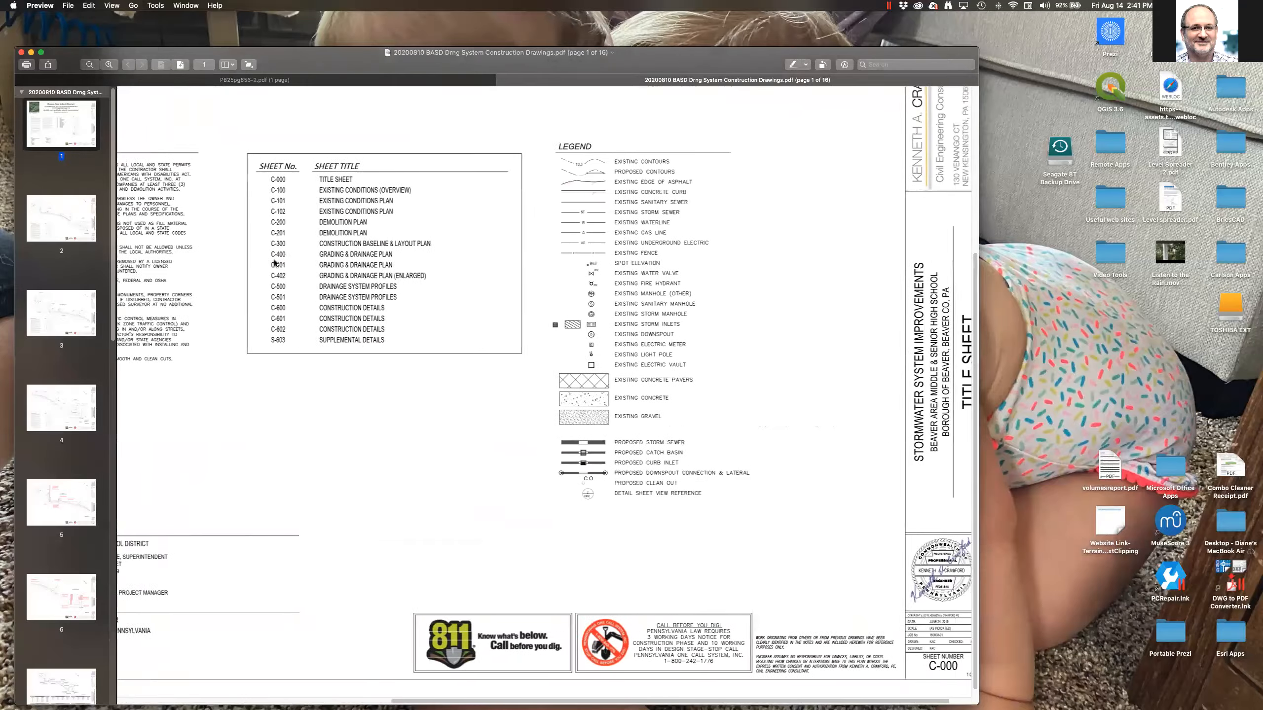
# View the whole title sheet and turn to sheet C-100, Existing Conditions (Overview).
pyautogui.keyDown('alt'); pyautogui.scroll(3, 595, 152); pyautogui.keyUp('alt')
pyautogui.keyDown('alt'); pyautogui.scroll(-5, 595, 151); pyautogui.keyUp('alt')
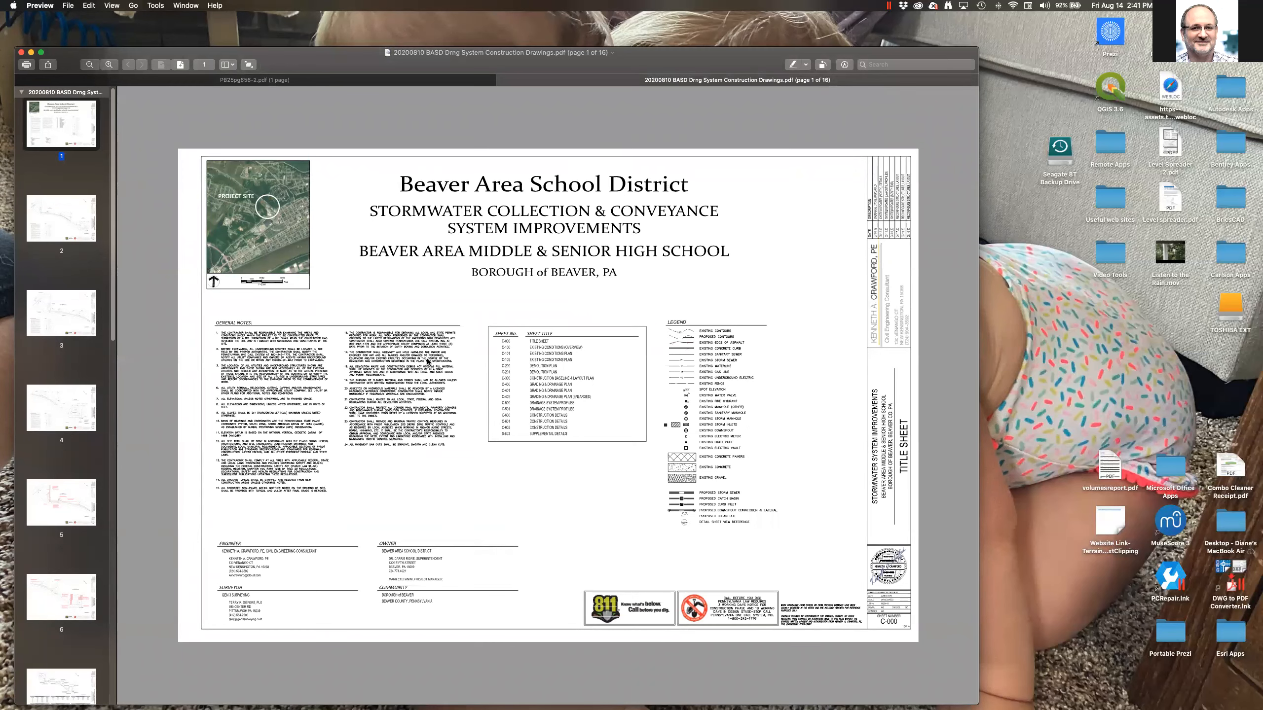
pyautogui.hscroll(3, 427, 361)
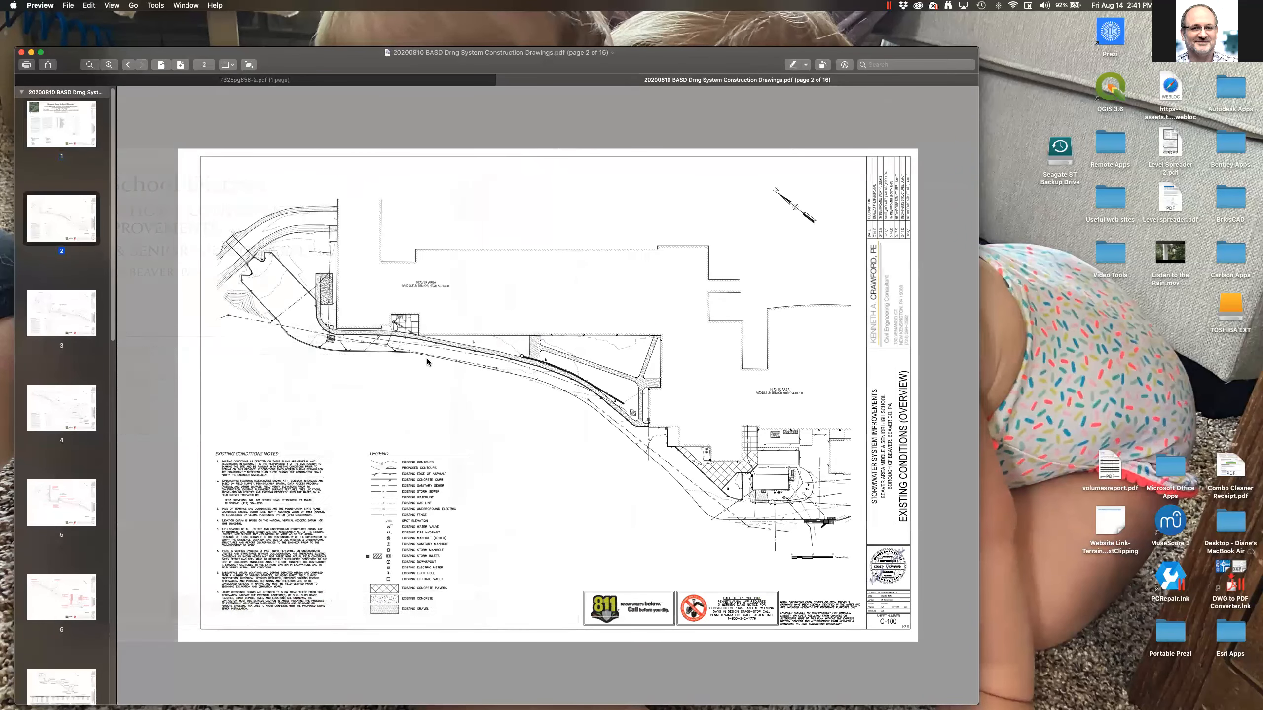
# Return to the title sheet and examine the lettering of its title block's consultant name, project title and sheet title.
pyautogui.hscroll(-3, 426, 358)
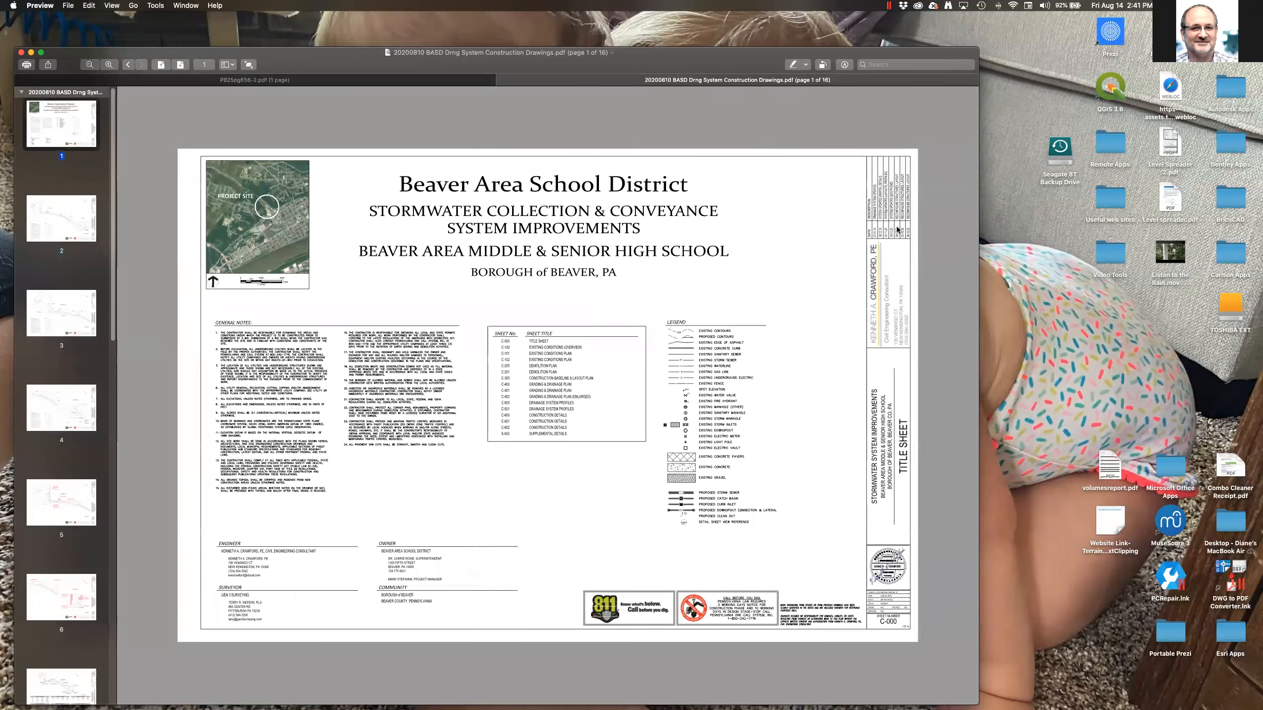
pyautogui.press('super+plus')
pyautogui.hscroll(8, 928, 222)
pyautogui.scroll(3, 927, 222)
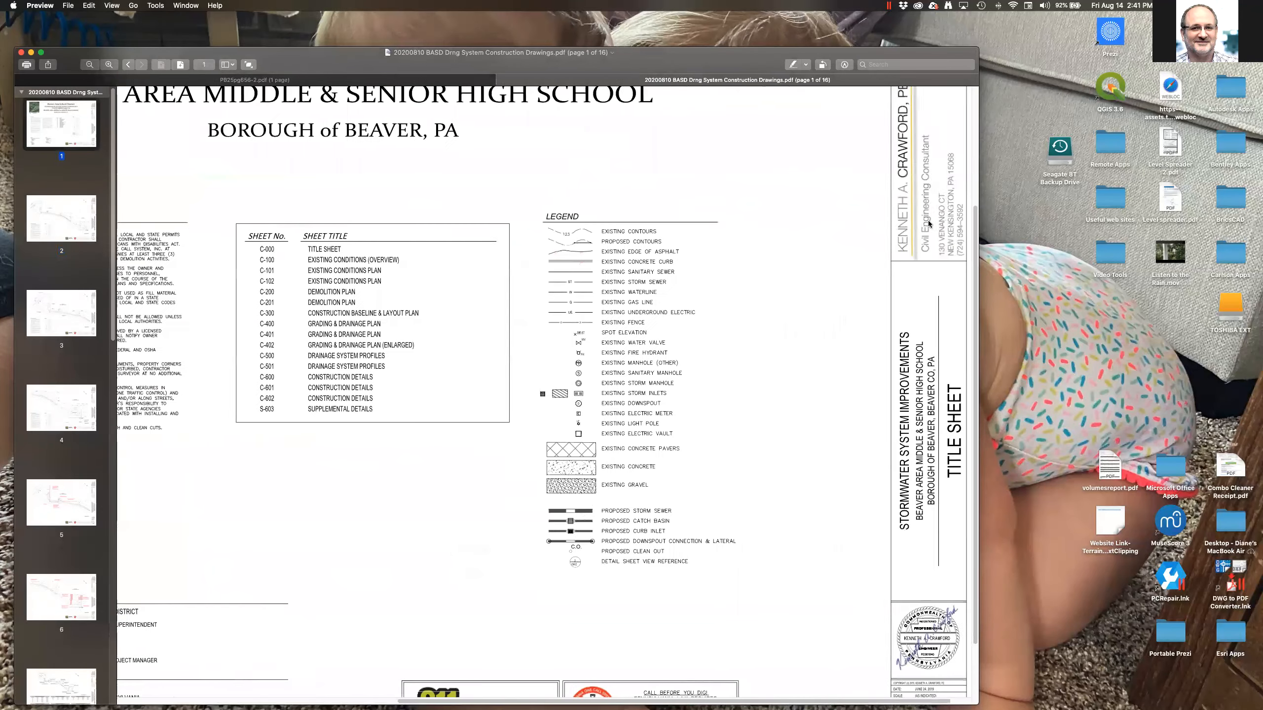
pyautogui.scroll(2, 928, 224)
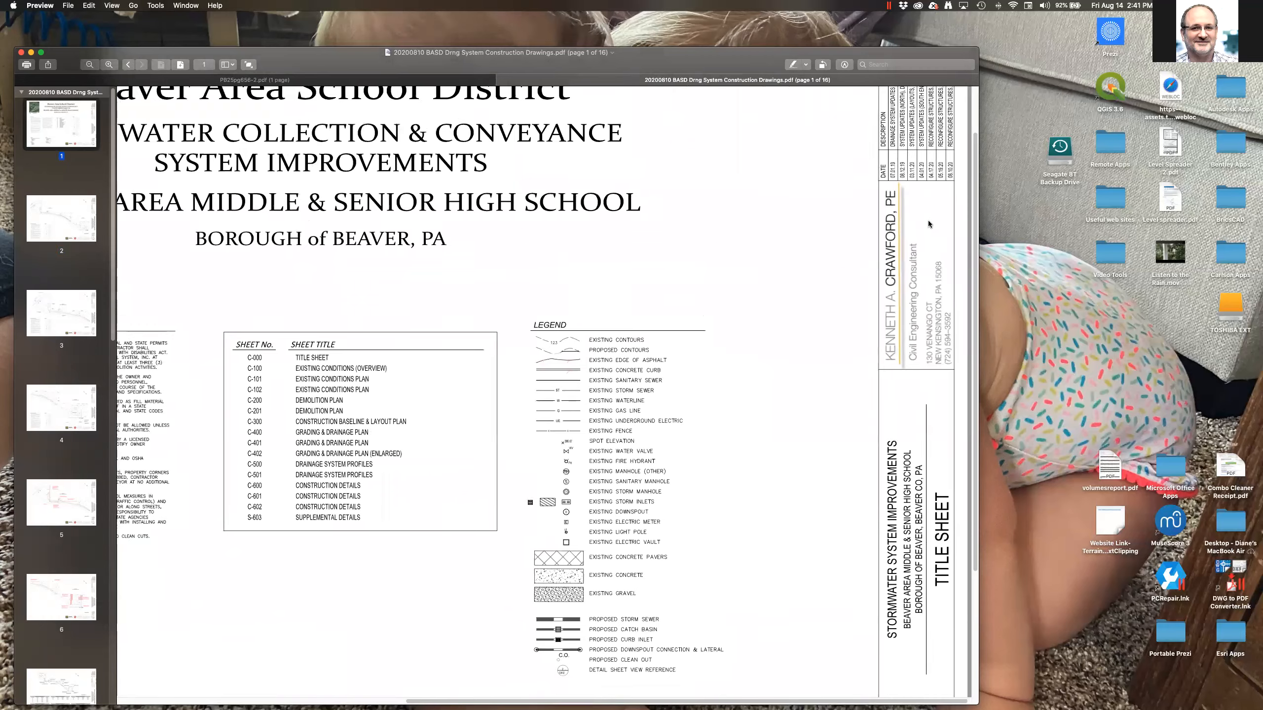
# Compare the title block lettering with that on sheet C-100, Existing Conditions (Overview), and return to the title sheet.
pyautogui.hscroll(5, 929, 224)
pyautogui.hscroll(-5, 929, 224)
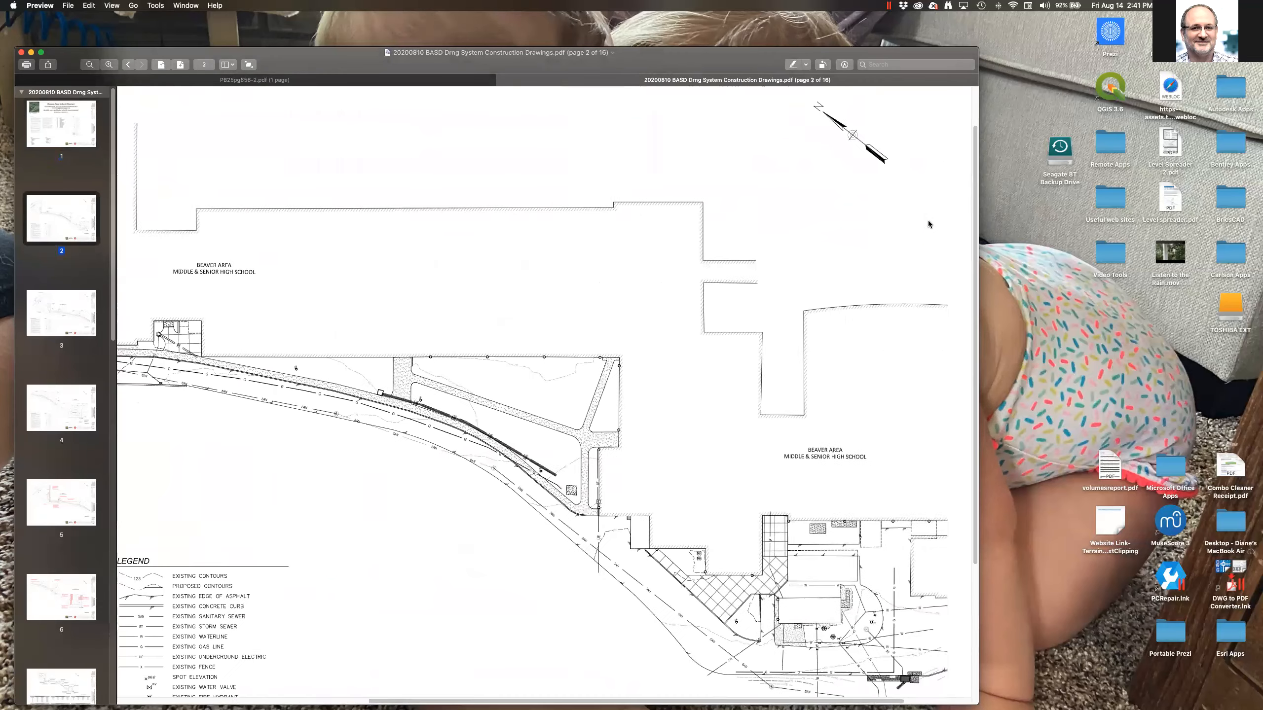
pyautogui.hscroll(4, 928, 223)
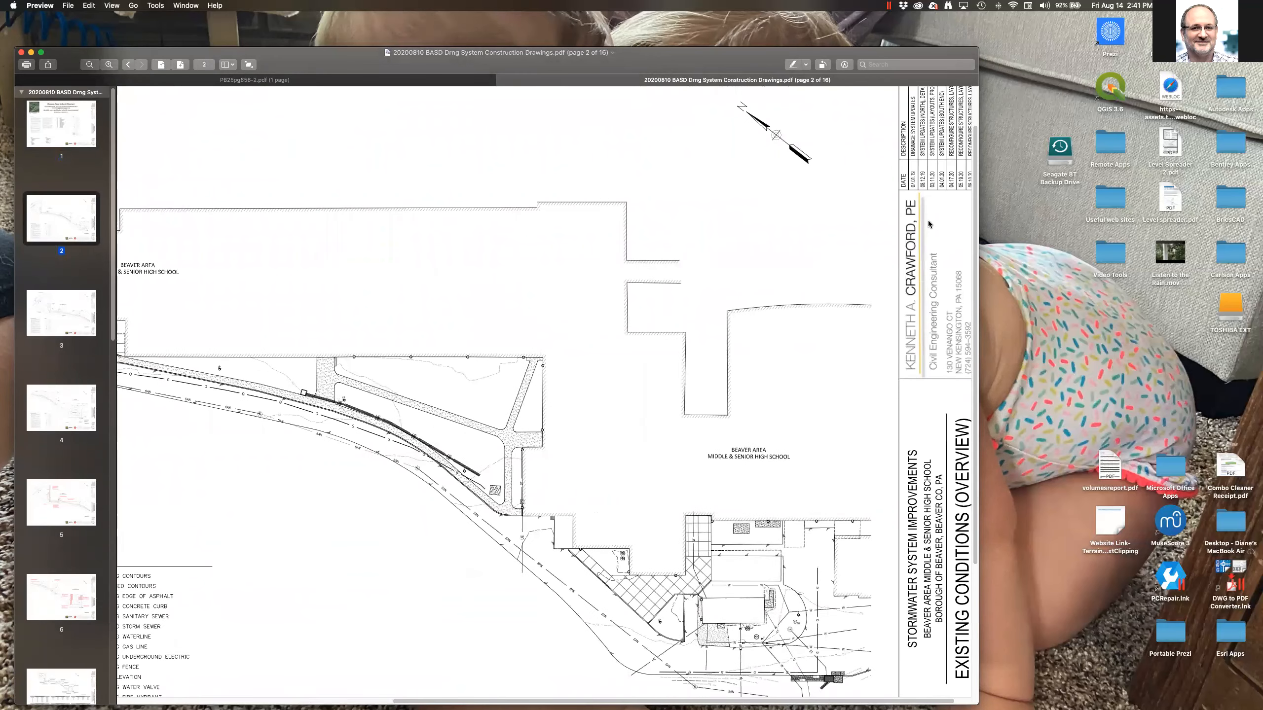
pyautogui.hscroll(-5, 927, 222)
pyautogui.scroll(10, 928, 222)
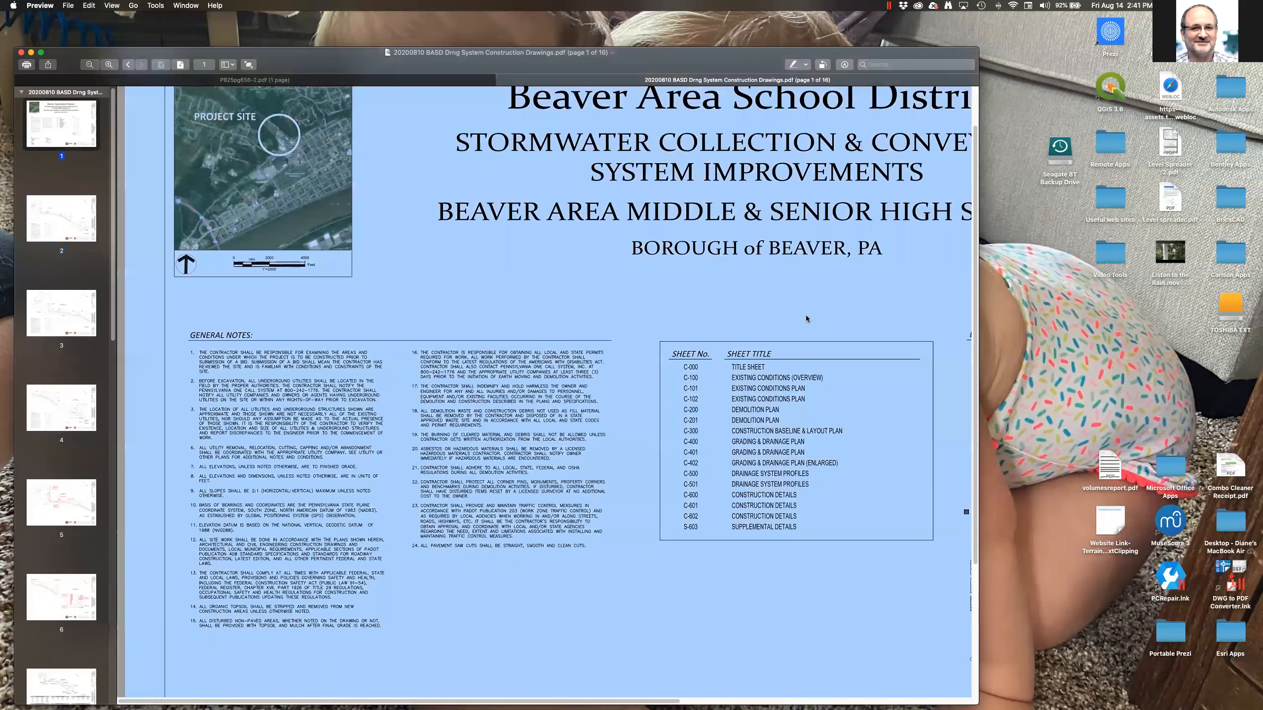
# Examine the lettering of the title sheet's large project title, revision dates and descriptions, and consultant block up close.
pyautogui.hscroll(3, 806, 318)
pyautogui.hscroll(10, 806, 318)
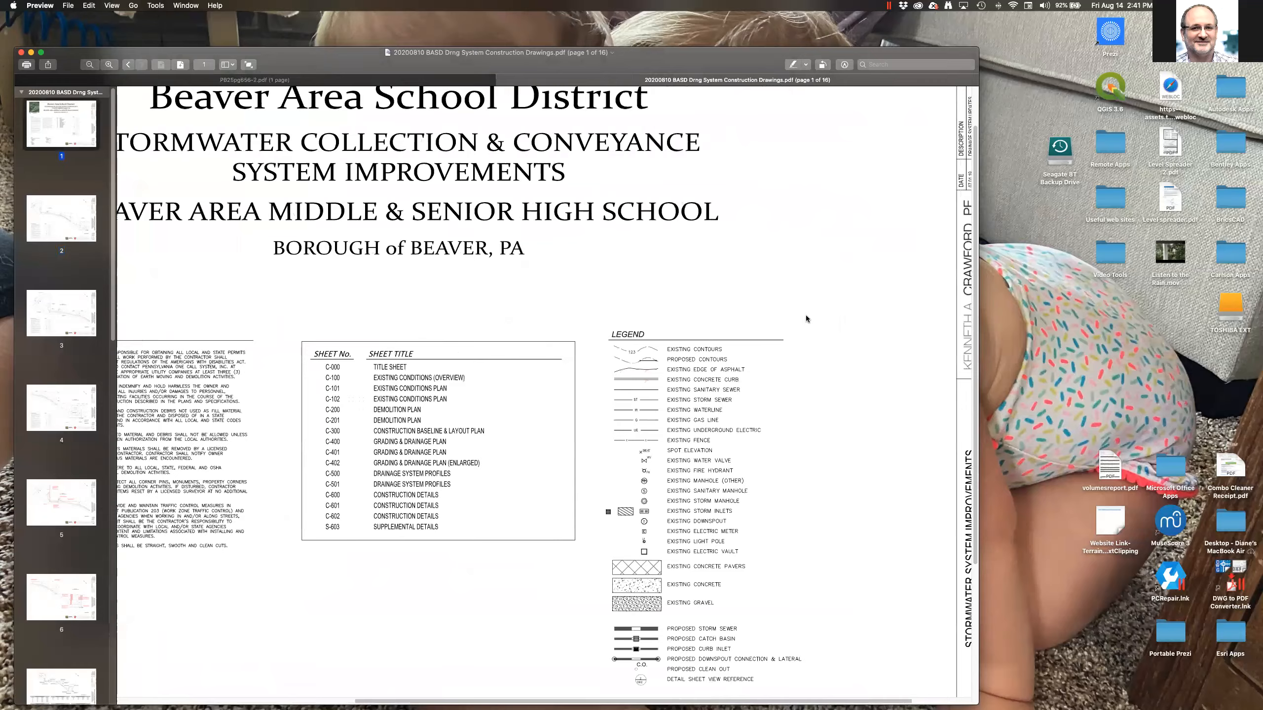
pyautogui.keyDown('ctrl'); pyautogui.scroll(5, 806, 316); pyautogui.keyUp('ctrl')
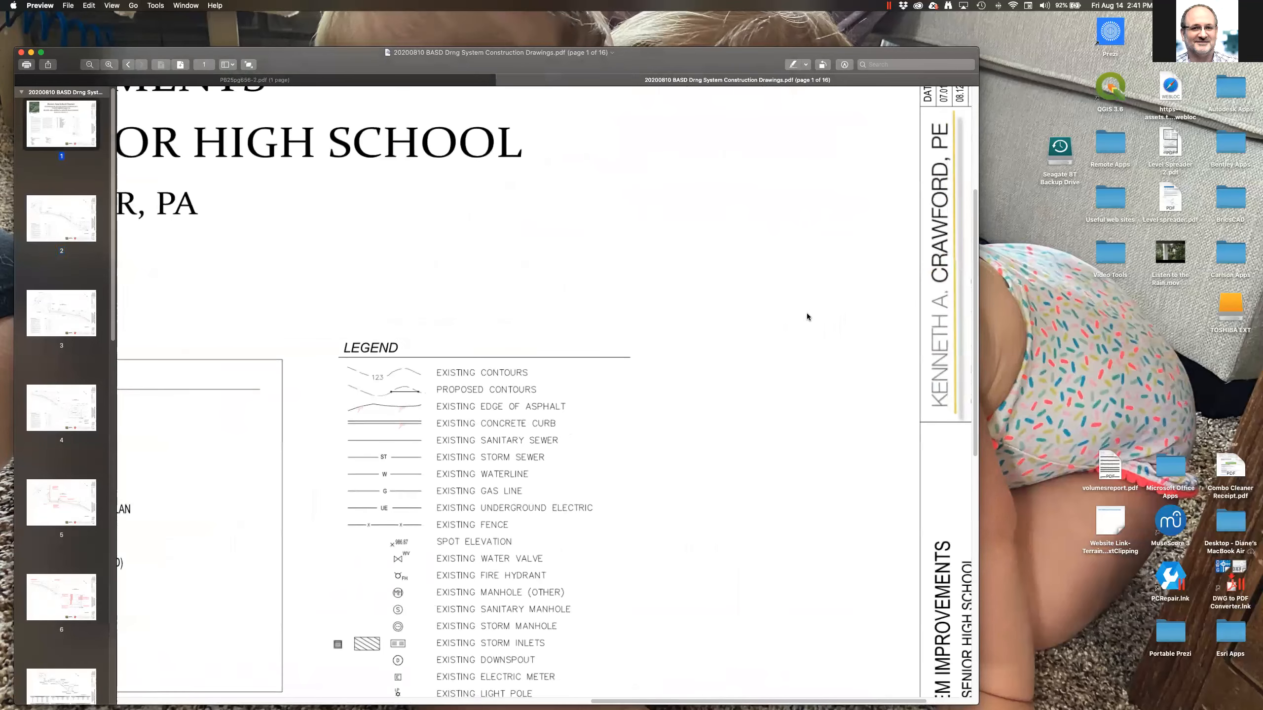
pyautogui.scroll(2, 807, 317)
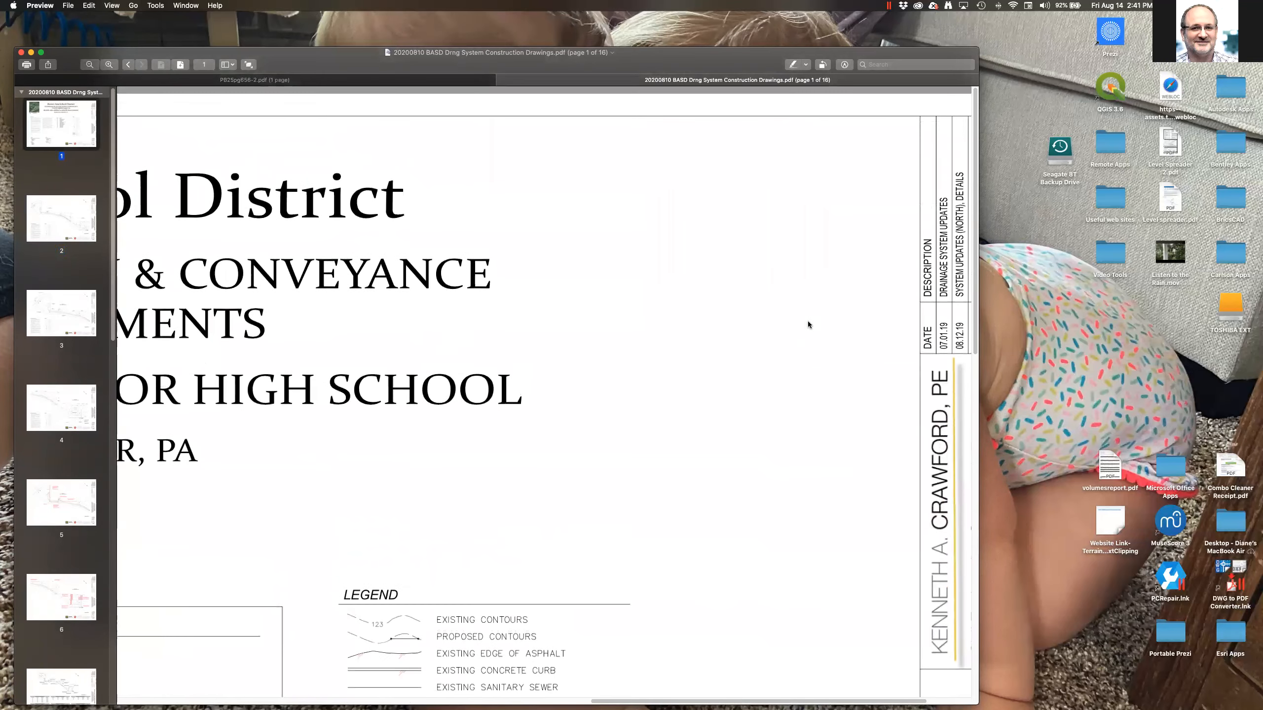
pyautogui.hscroll(-2, 807, 320)
pyautogui.hscroll(-3, 808, 322)
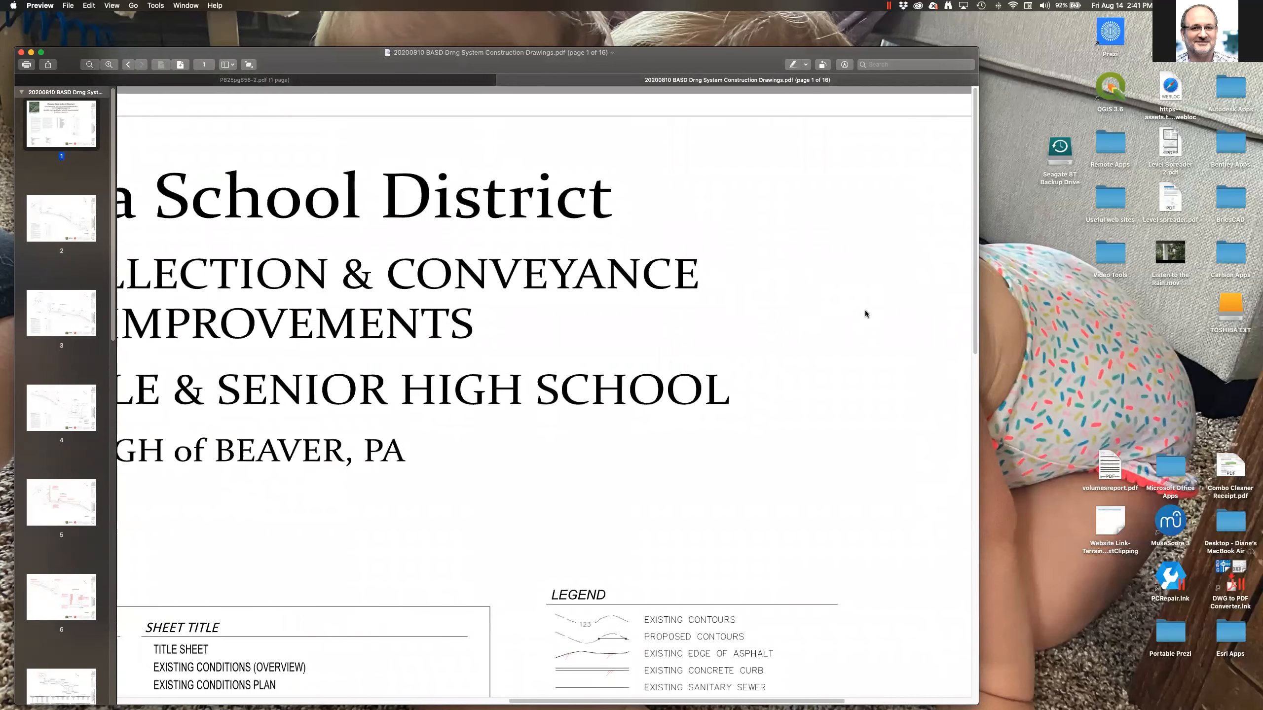
pyautogui.hscroll(6, 573, 227)
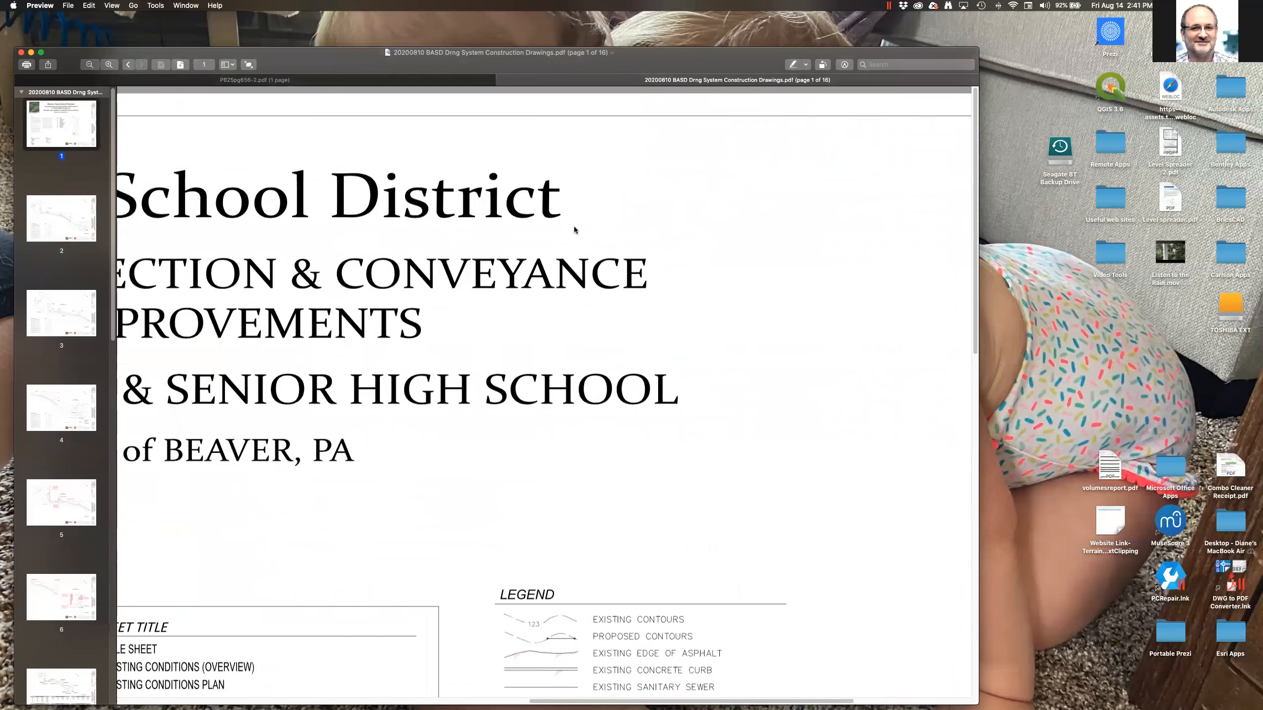
pyautogui.hscroll(1, 574, 230)
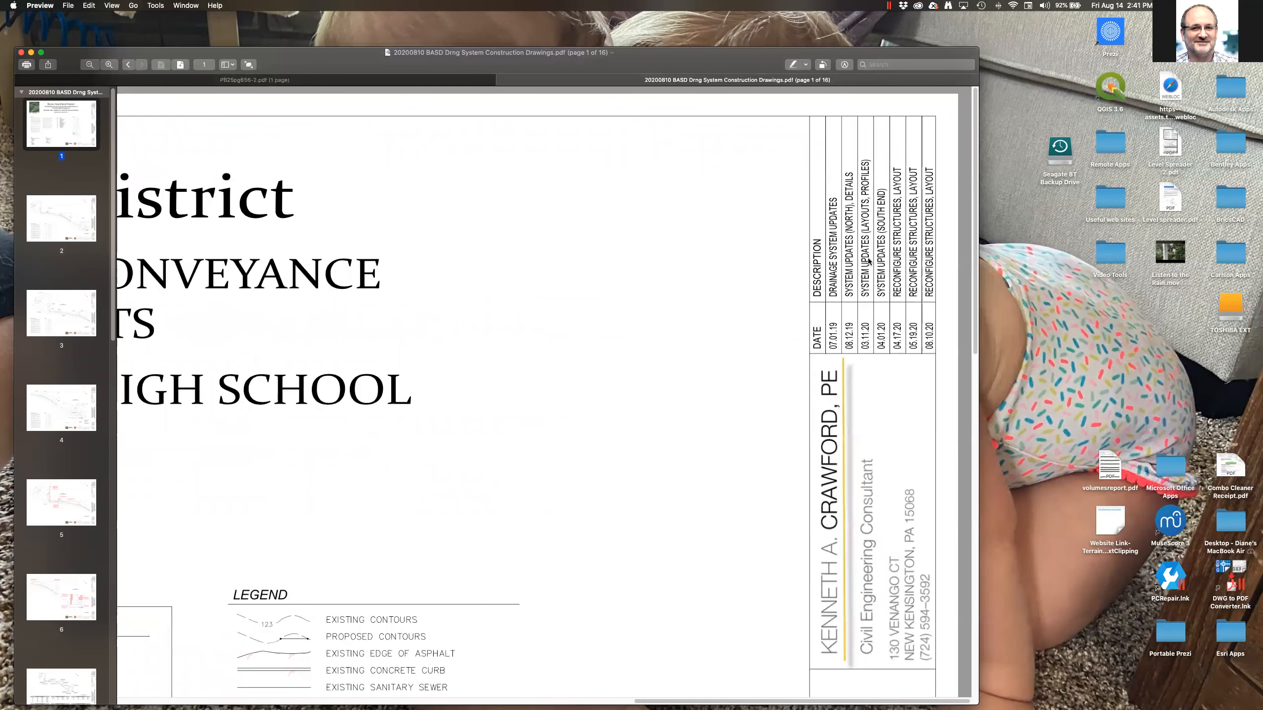
pyautogui.scroll(-5, 869, 334)
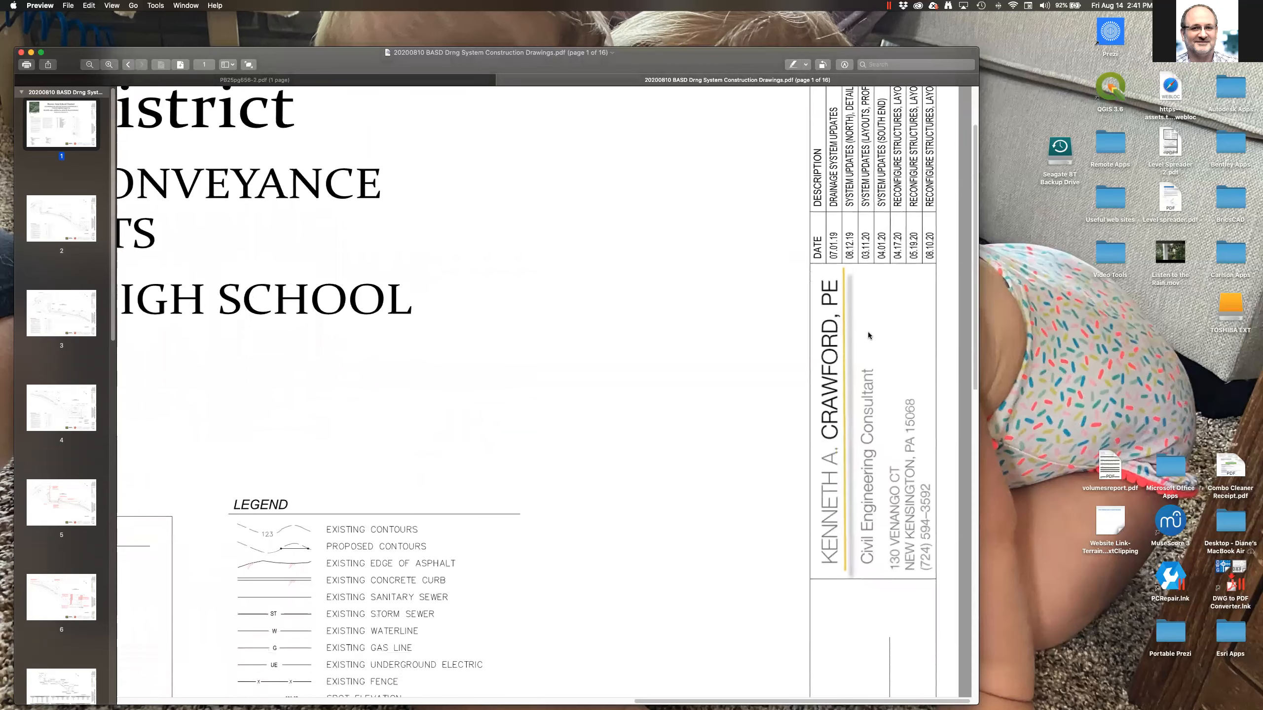
# Turn to sheet C-100 and examine the lettering of its project title, sheet title and school building label.
pyautogui.scroll(-5, 867, 330)
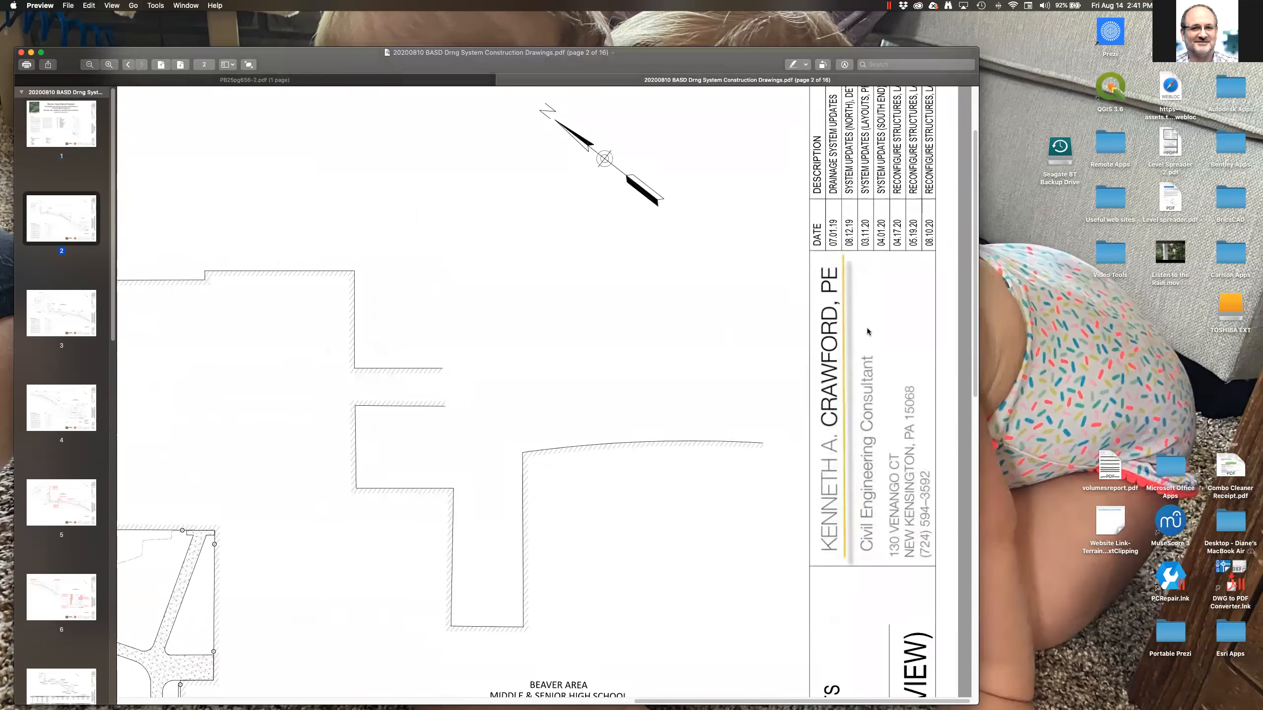
pyautogui.scroll(-10, 866, 328)
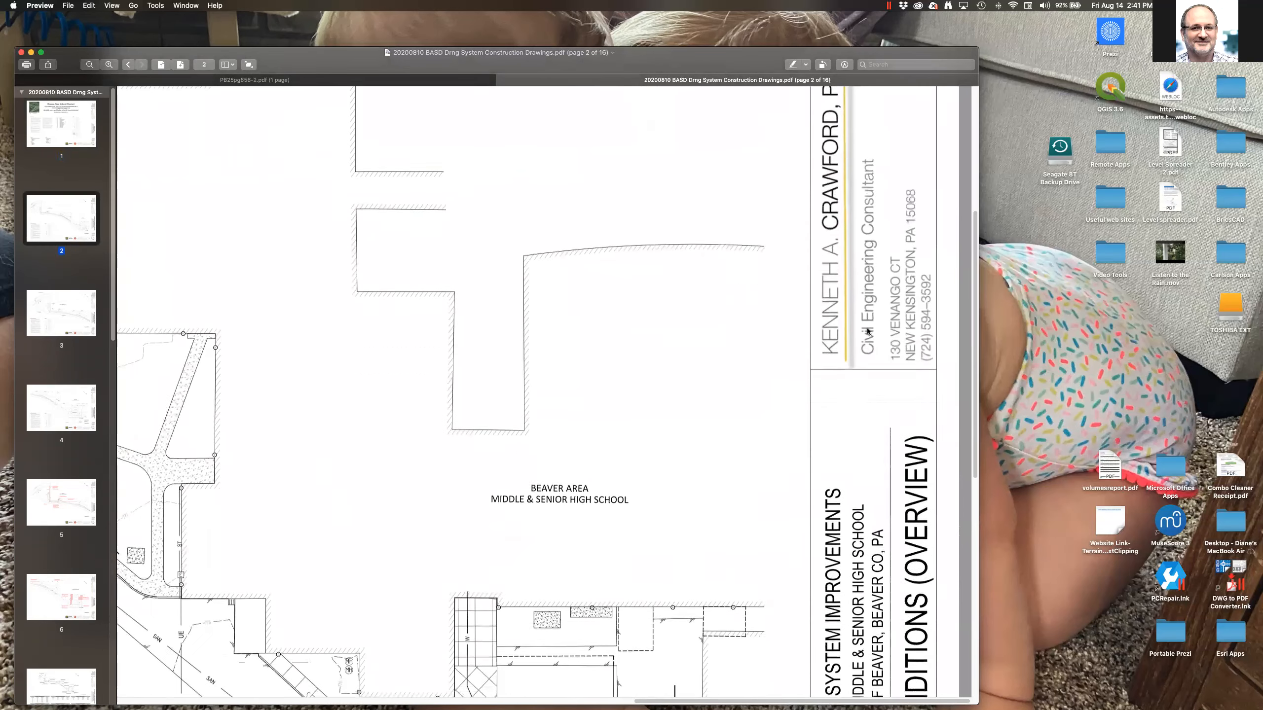
pyautogui.scroll(-2, 868, 332)
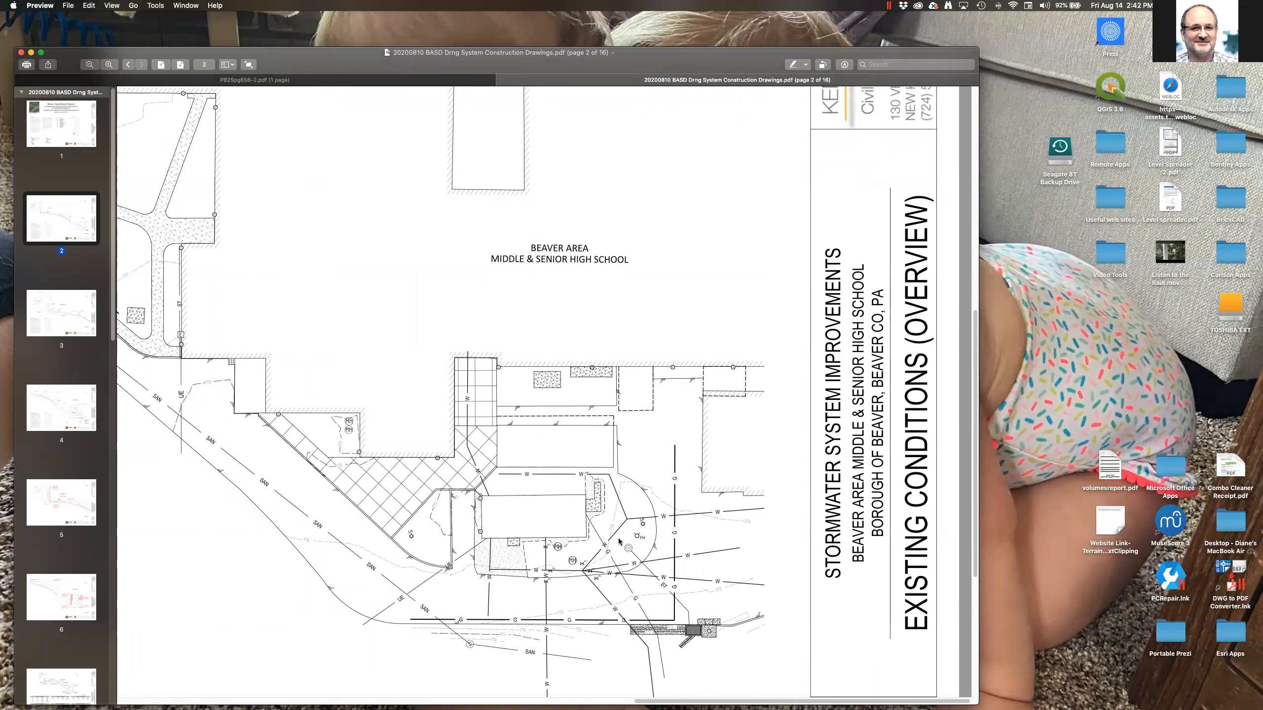
# Examine the utility linetype letters and symbol labels around the plaza and the adjoining sanitary line on sheet C-100.
pyautogui.keyDown('ctrl'); pyautogui.scroll(5, 618, 540); pyautogui.keyUp('ctrl')
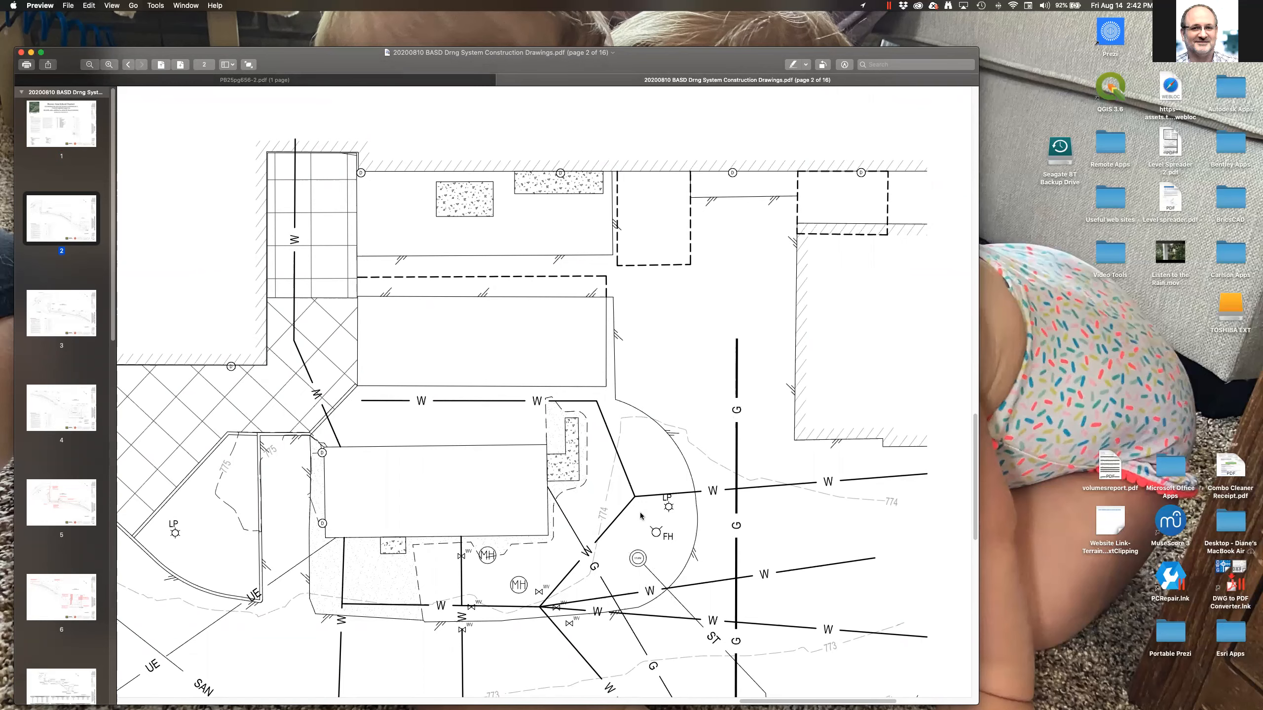
pyautogui.hscroll(-10, 641, 515)
pyautogui.hscroll(-10, 639, 513)
pyautogui.scroll(5, 641, 516)
pyautogui.keyDown('alt'); pyautogui.scroll(-5, 640, 518); pyautogui.keyUp('alt')
pyautogui.scroll(-2, 640, 517)
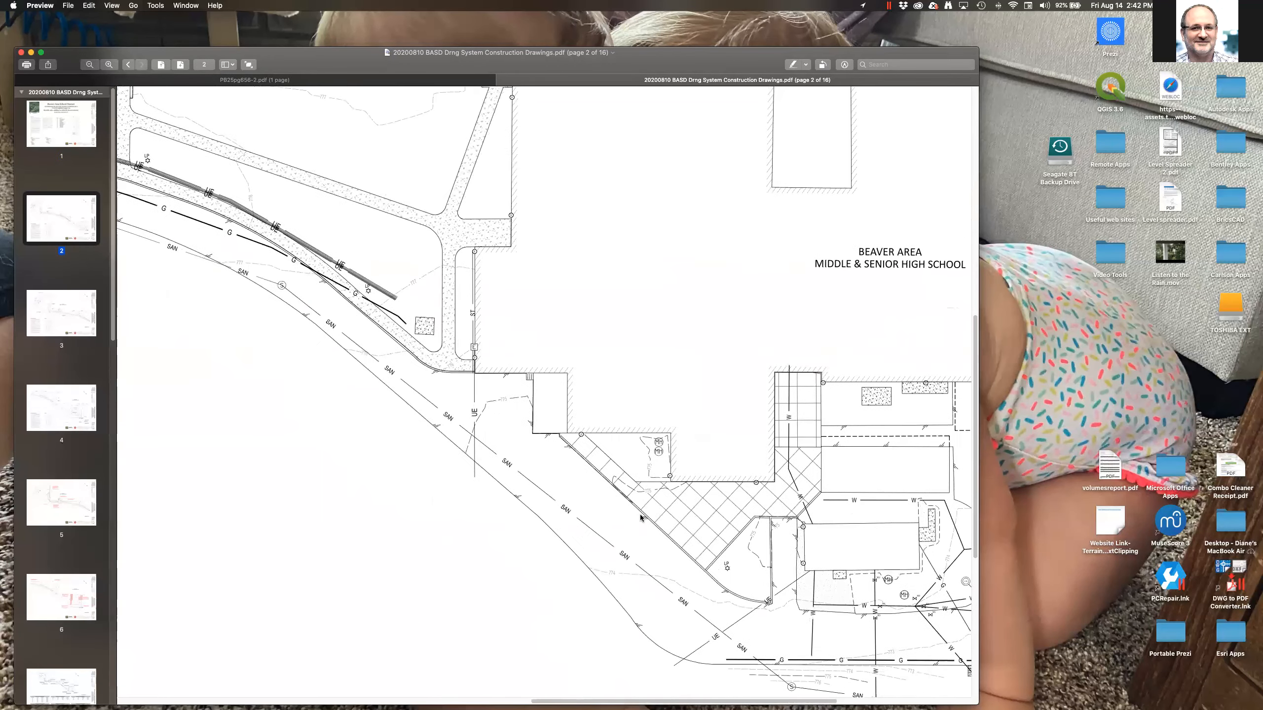
# Examine the UE, G and SAN linetype lettering and the LP label beside the concrete walk up close.
pyautogui.keyDown('alt'); pyautogui.scroll(5, 308, 265); pyautogui.keyUp('alt')
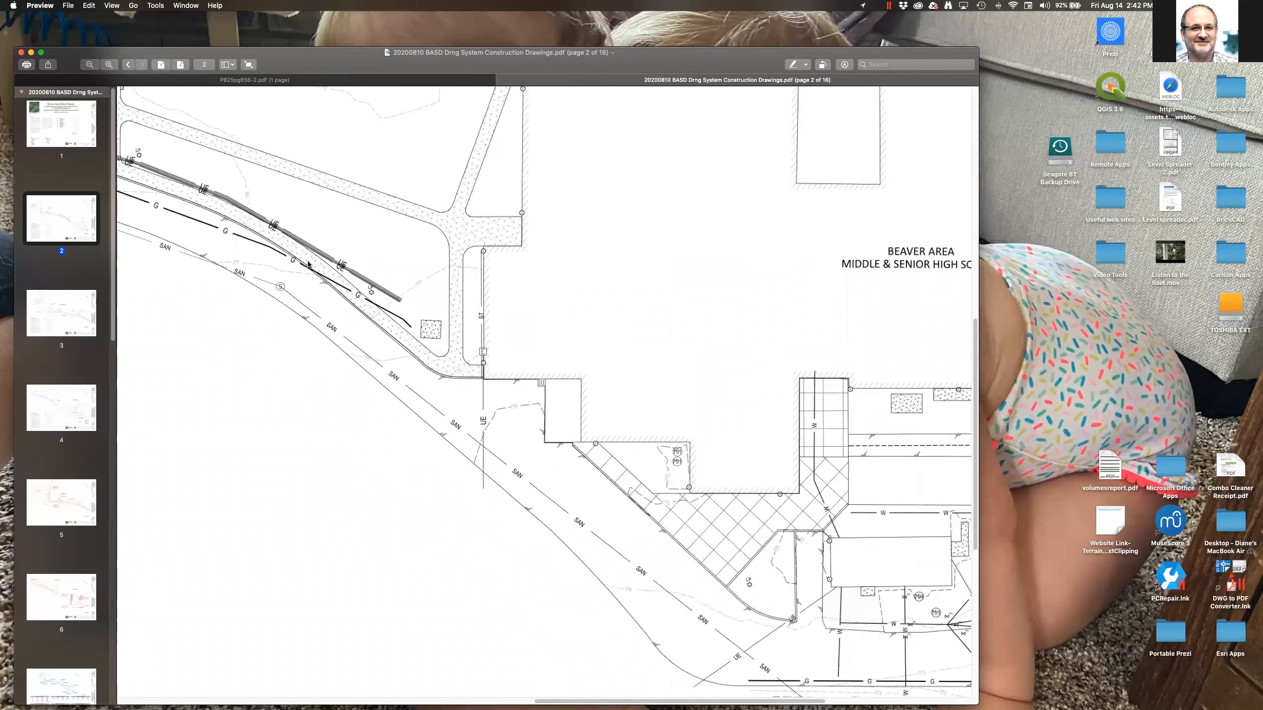
pyautogui.keyDown('alt'); pyautogui.scroll(2, 310, 250); pyautogui.keyUp('alt')
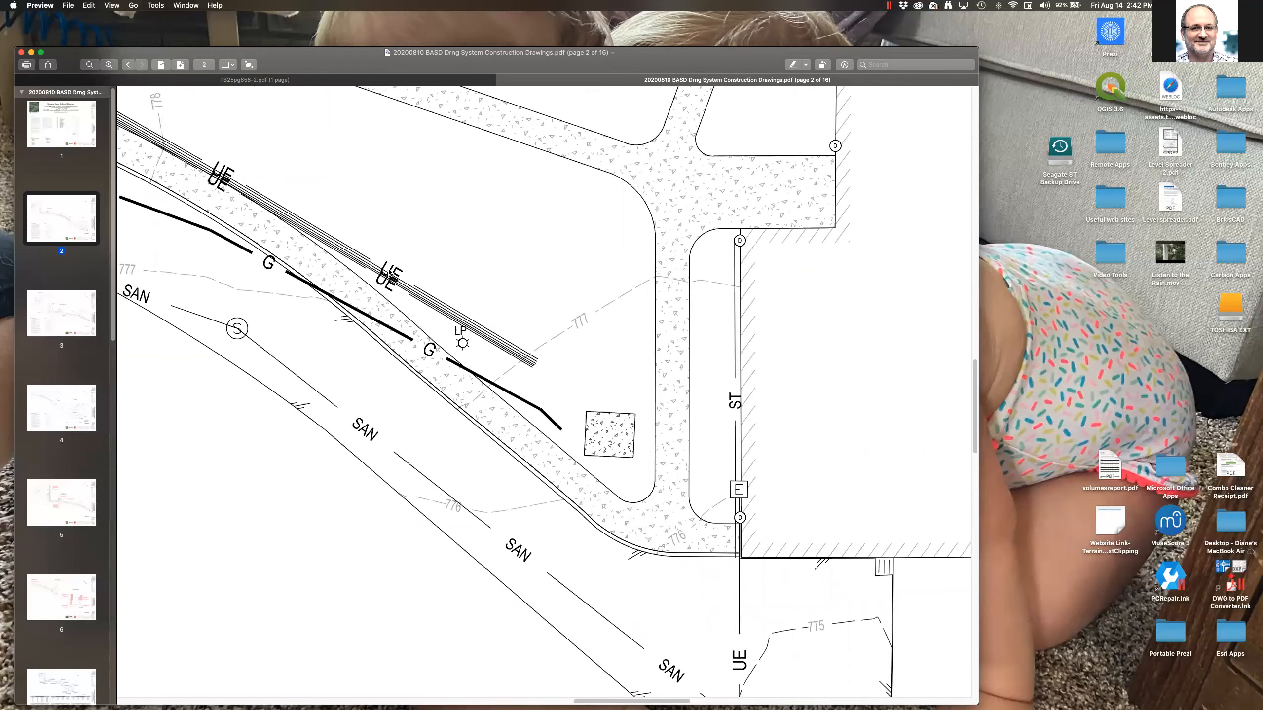
pyautogui.keyDown('alt'); pyautogui.scroll(4, 390, 273); pyautogui.keyUp('alt')
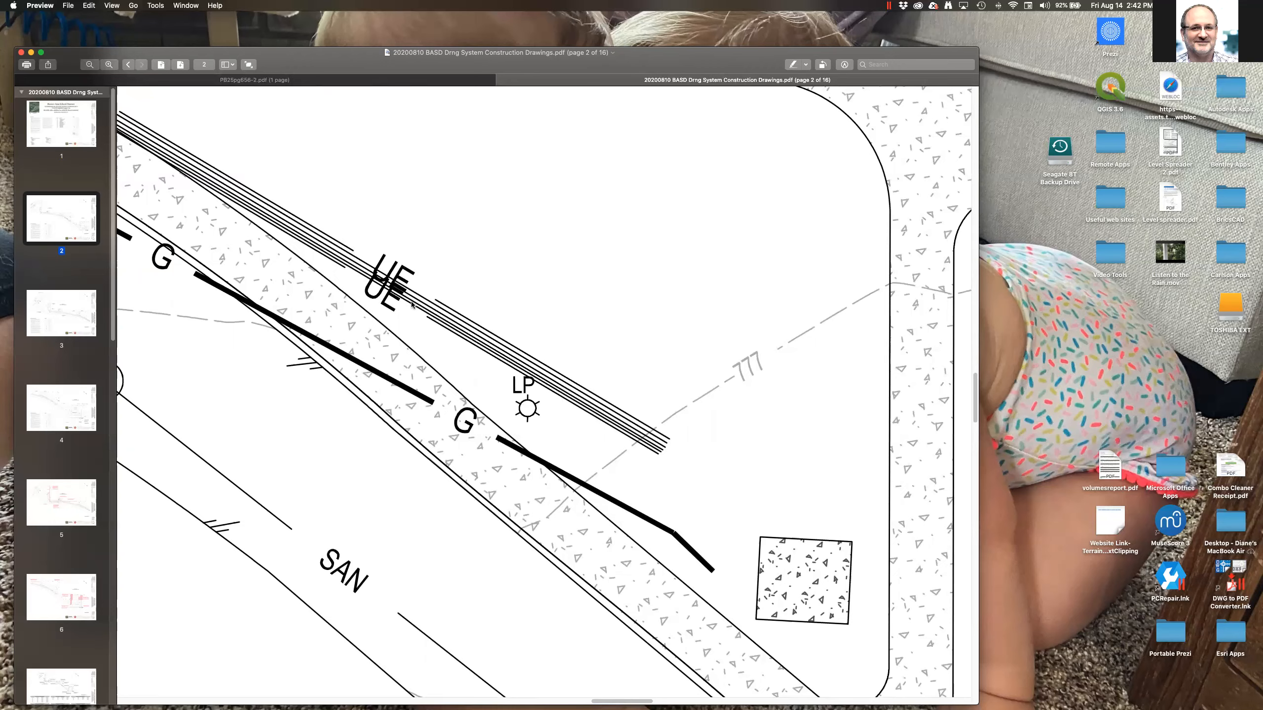
# Leave the utility detail on sheet C-100 and go back to the title sheet's sheet index and legend.
pyautogui.keyDown('ctrl'); pyautogui.scroll(-6, 412, 305); pyautogui.keyUp('ctrl')
pyautogui.keyDown('ctrl'); pyautogui.scroll(-8, 412, 305); pyautogui.keyUp('ctrl')
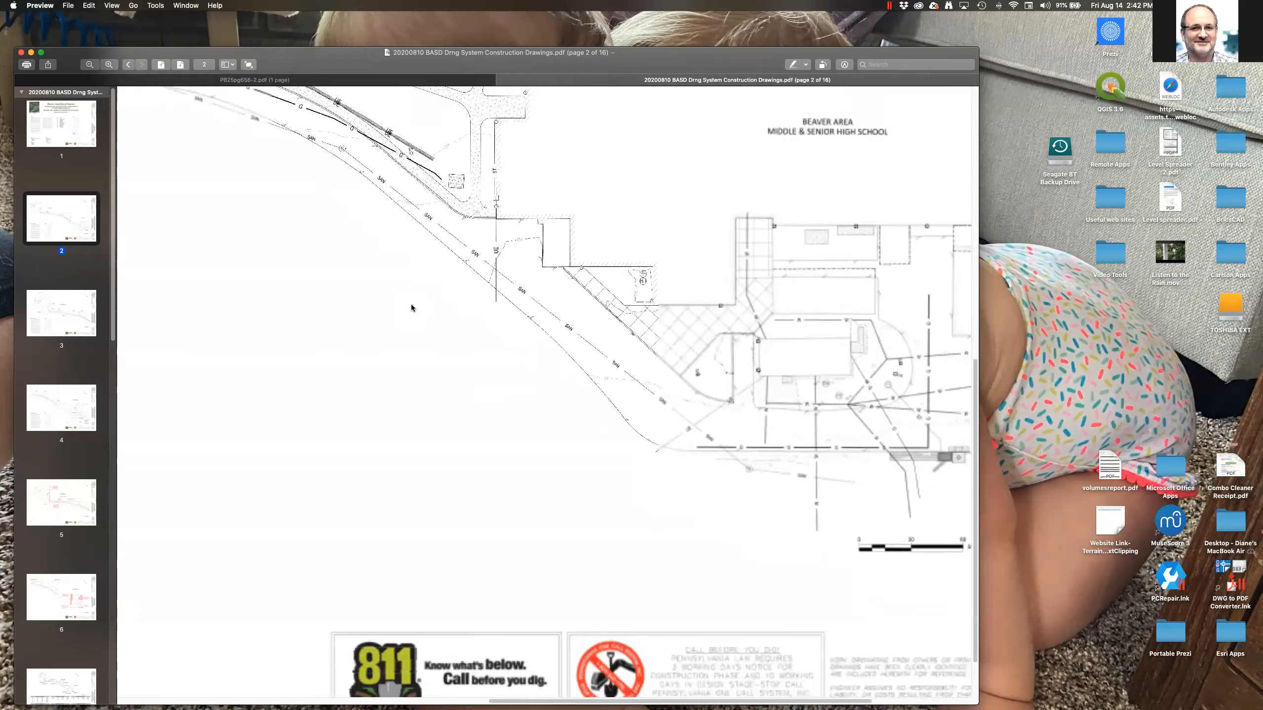
pyautogui.keyDown('ctrl'); pyautogui.scroll(-4, 411, 304); pyautogui.keyUp('ctrl')
pyautogui.hscroll(-3, 411, 304)
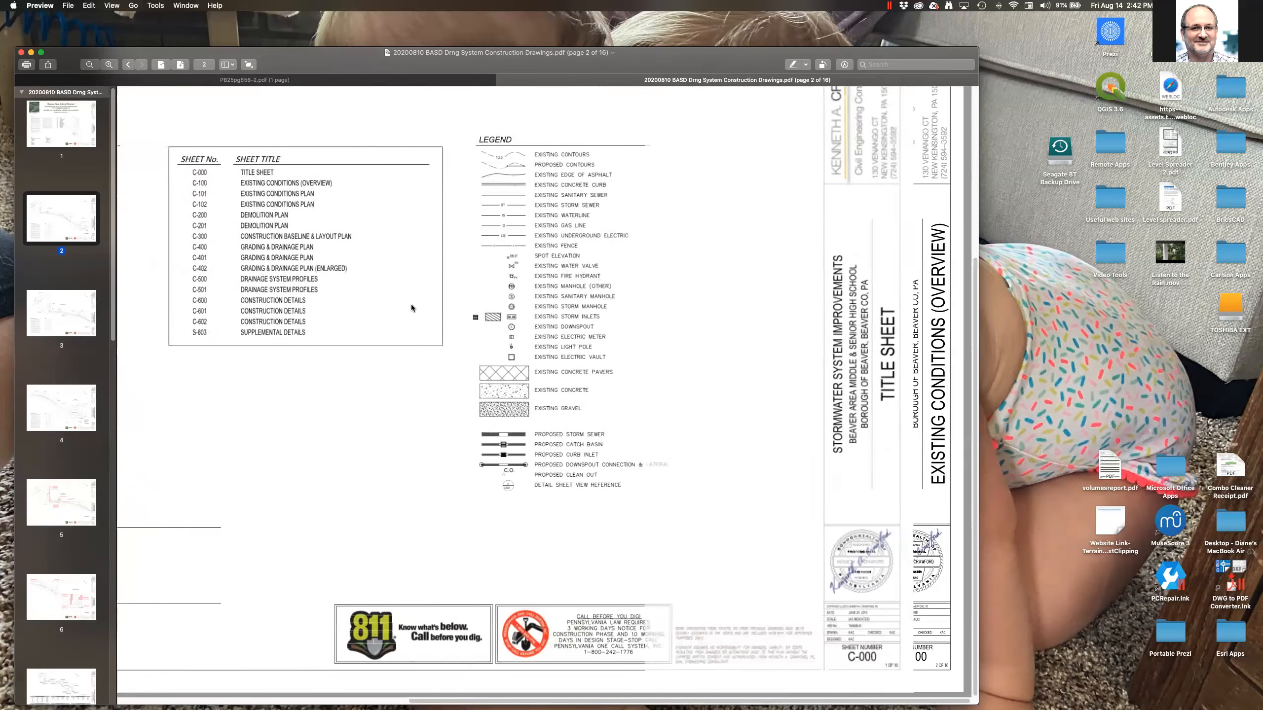
pyautogui.hscroll(-2, 411, 304)
pyautogui.scroll(2, 411, 304)
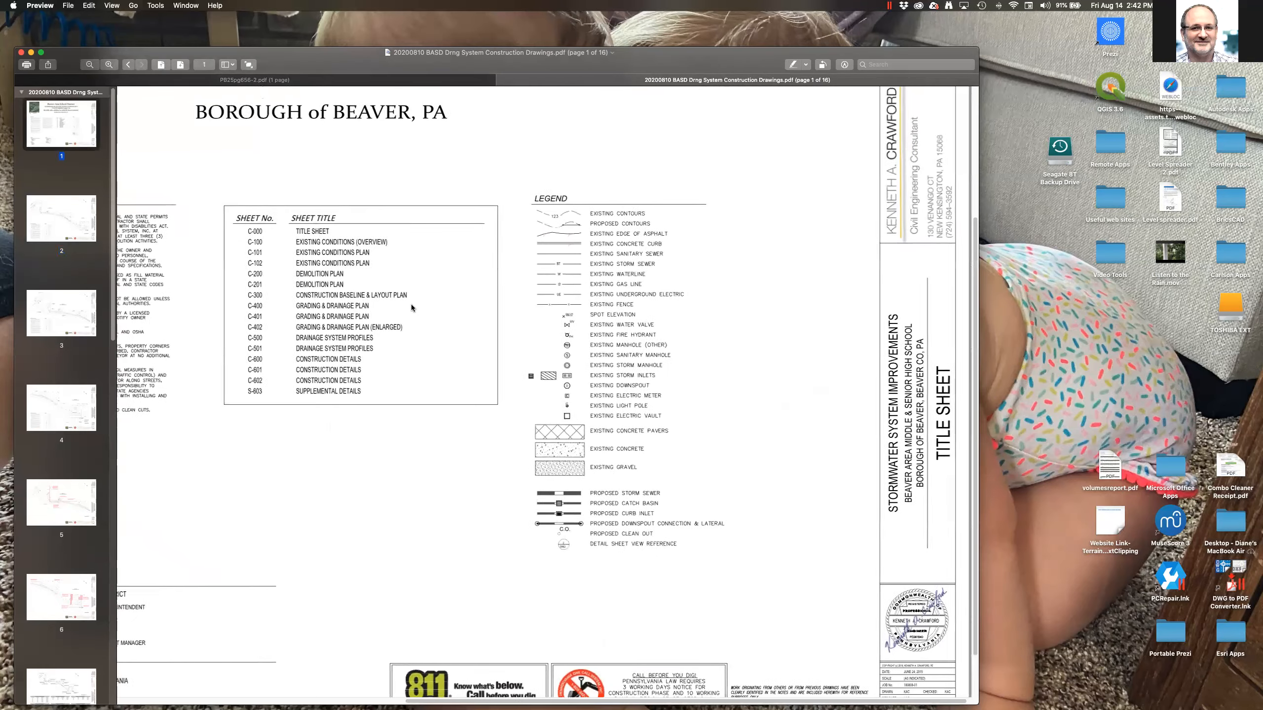
# View the whole title sheet and check the General Notes lettering at a larger scale.
pyautogui.keyDown('ctrl'); pyautogui.scroll(-5, 411, 305); pyautogui.keyUp('ctrl')
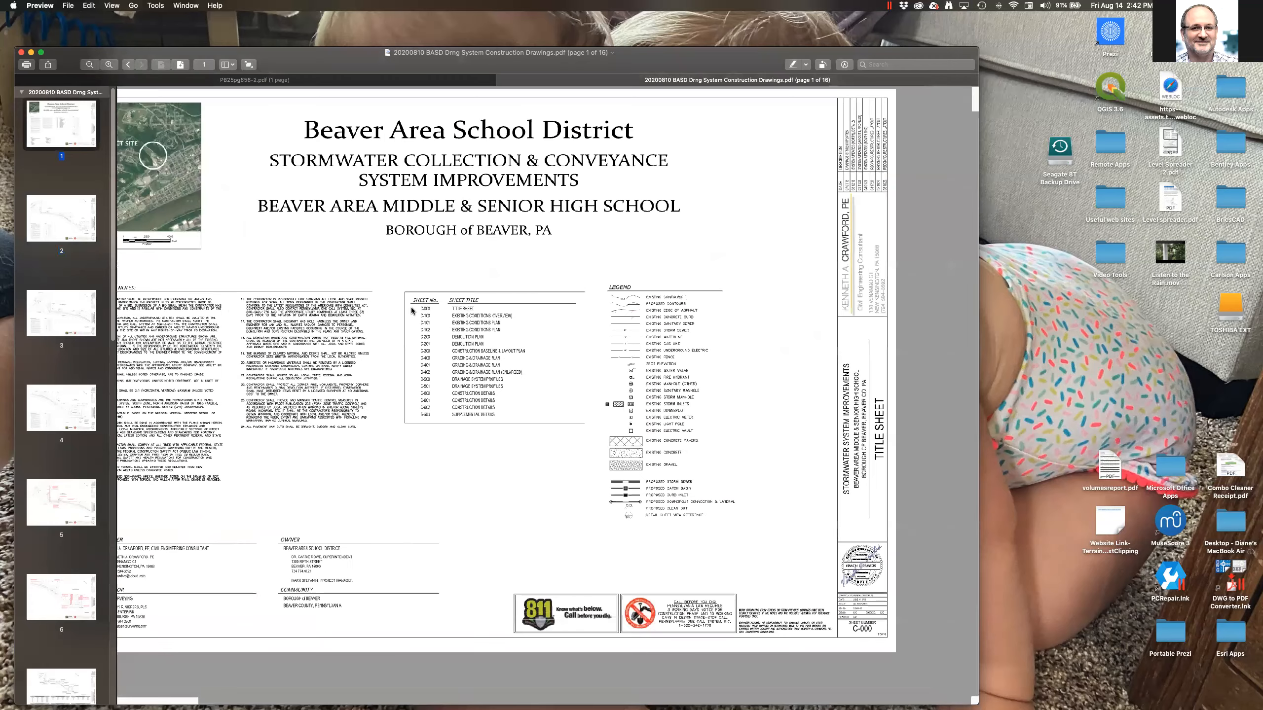
pyautogui.keyDown('ctrl'); pyautogui.scroll(-3, 411, 307); pyautogui.keyUp('ctrl')
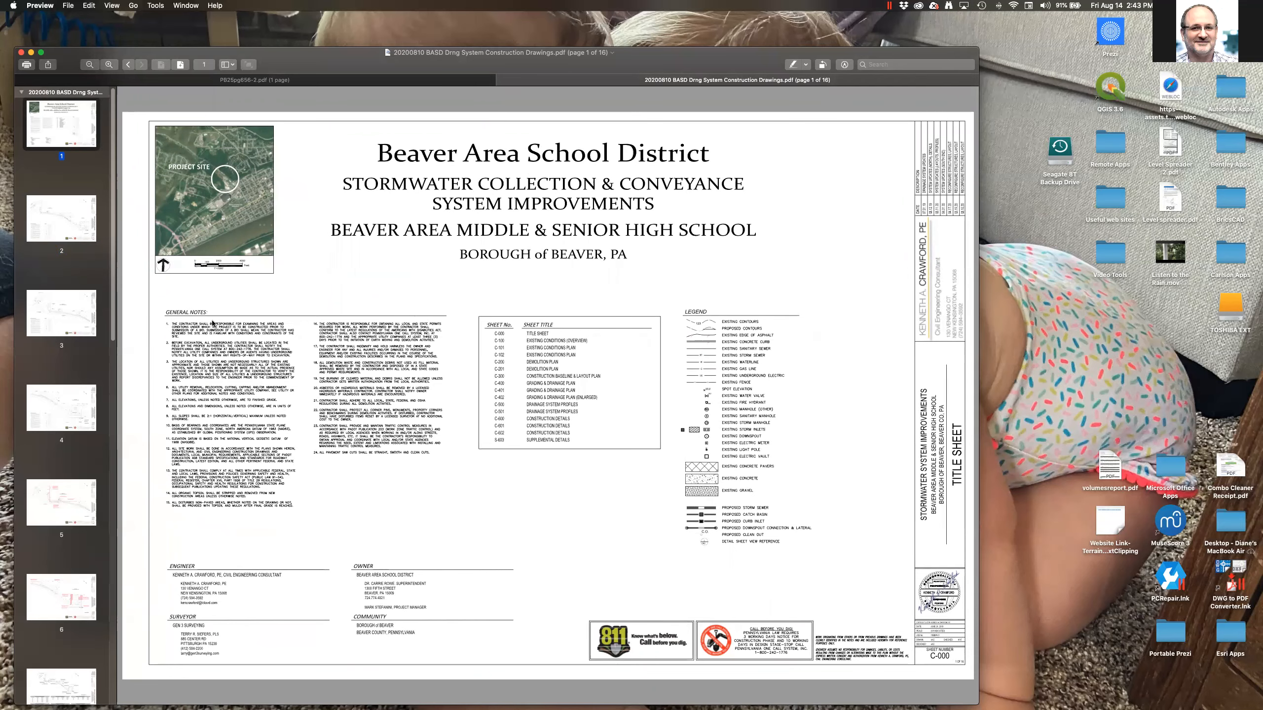
pyautogui.keyDown('ctrl'); pyautogui.scroll(5, 209, 331); pyautogui.keyUp('ctrl')
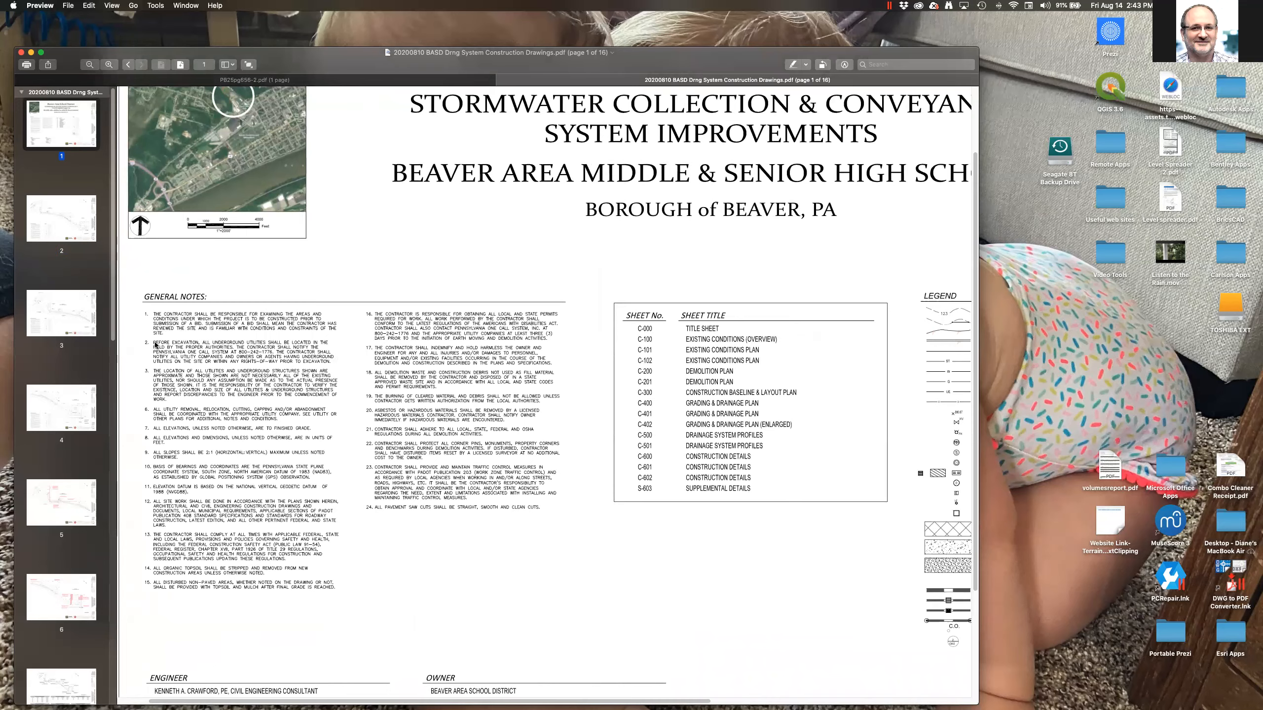
pyautogui.keyDown('ctrl'); pyautogui.scroll(-5, 167, 351); pyautogui.keyUp('ctrl')
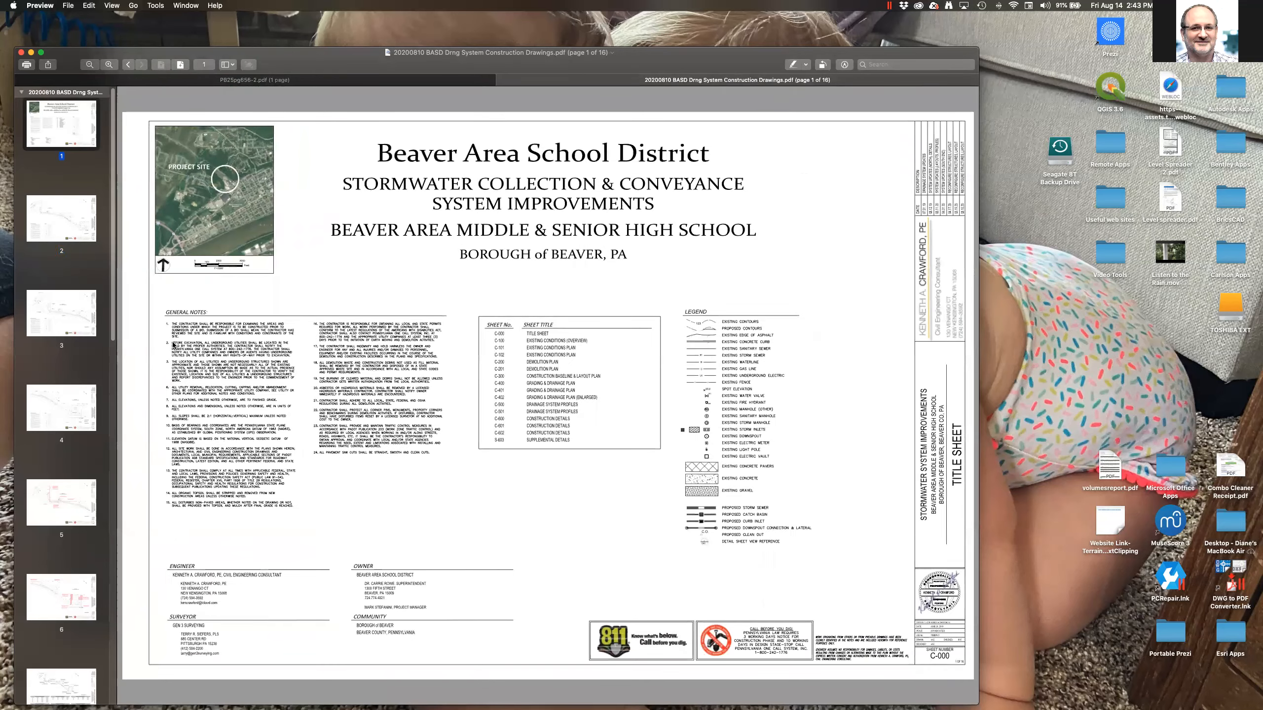
# Turn to sheet C-100 and examine the lettering of the Existing Conditions Notes heading and note text up close.
pyautogui.click(49, 213)
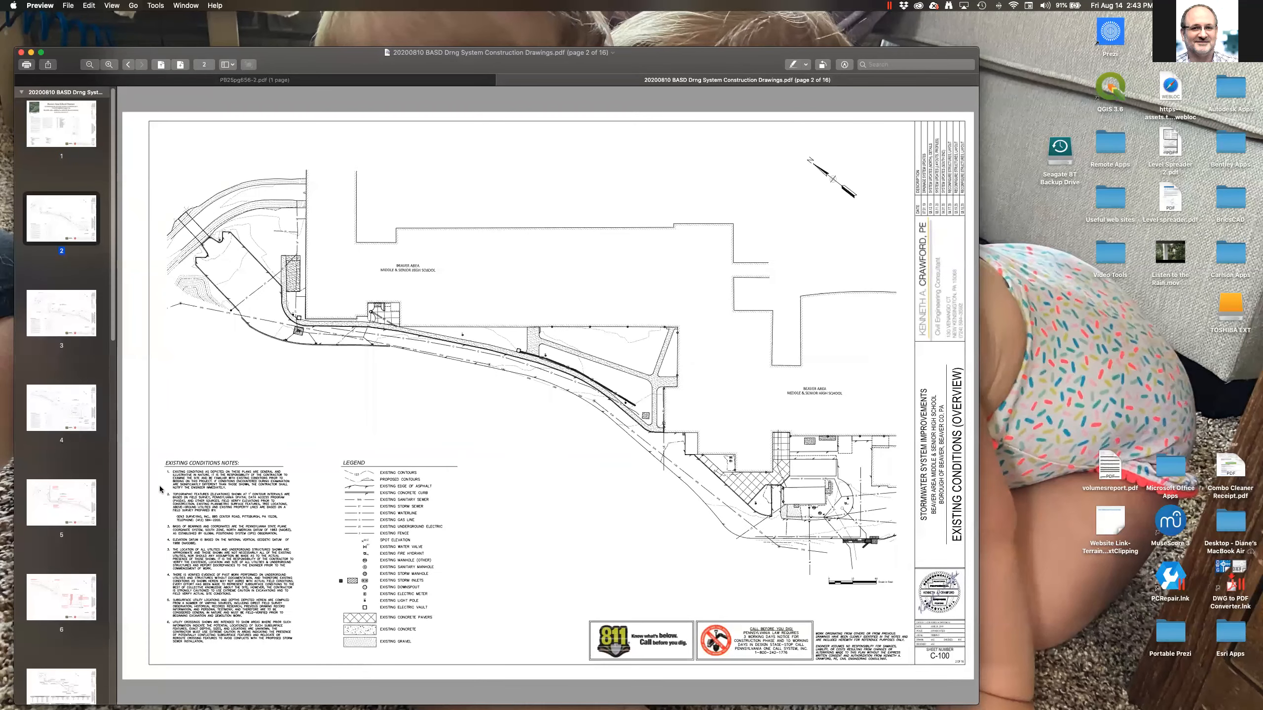
pyautogui.keyDown('ctrl'); pyautogui.scroll(5, 160, 486); pyautogui.keyUp('ctrl')
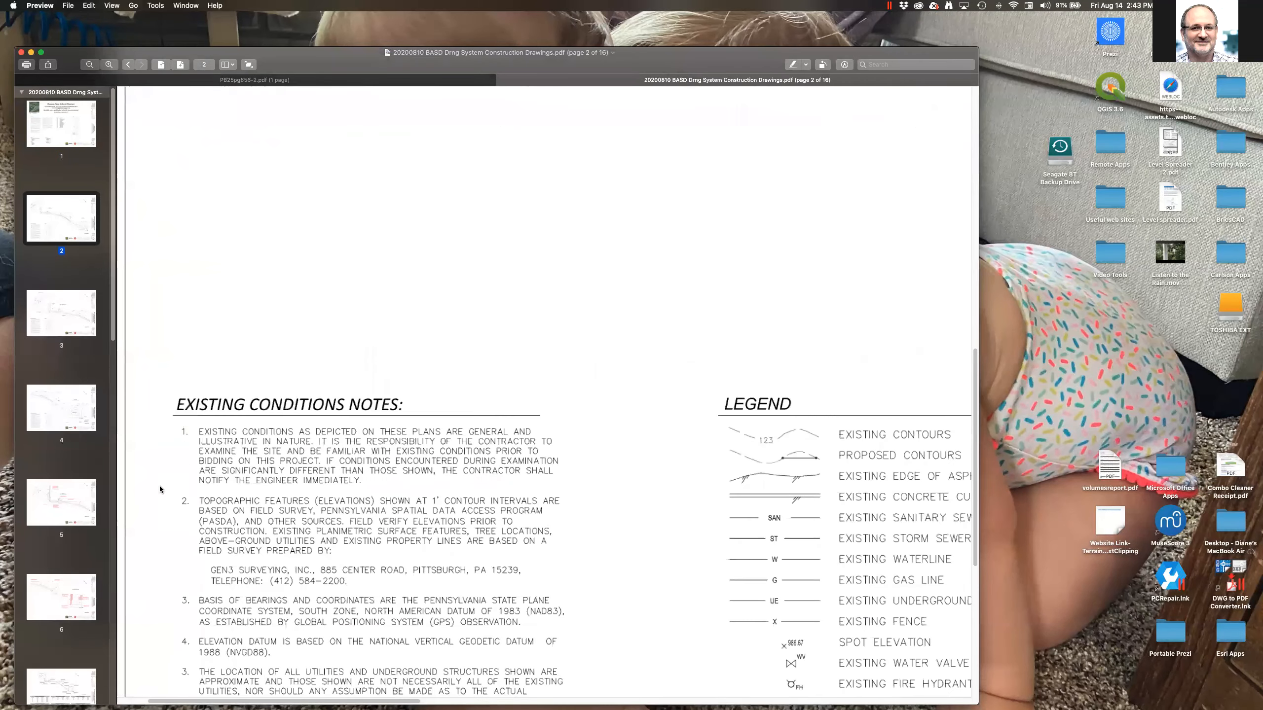
pyautogui.keyDown('ctrl'); pyautogui.scroll(3, 160, 485); pyautogui.keyUp('ctrl')
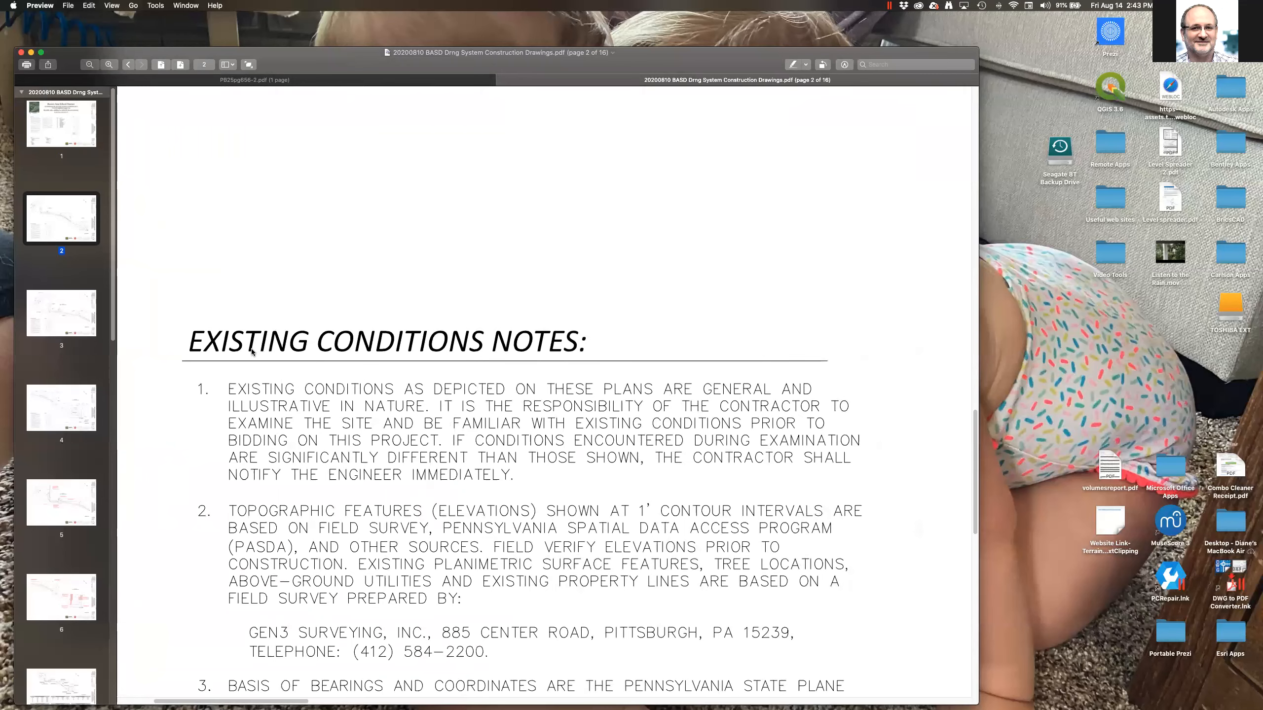
pyautogui.keyDown('ctrl'); pyautogui.scroll(2, 277, 346); pyautogui.keyUp('ctrl')
pyautogui.keyDown('ctrl'); pyautogui.scroll(2, 277, 347); pyautogui.keyUp('ctrl')
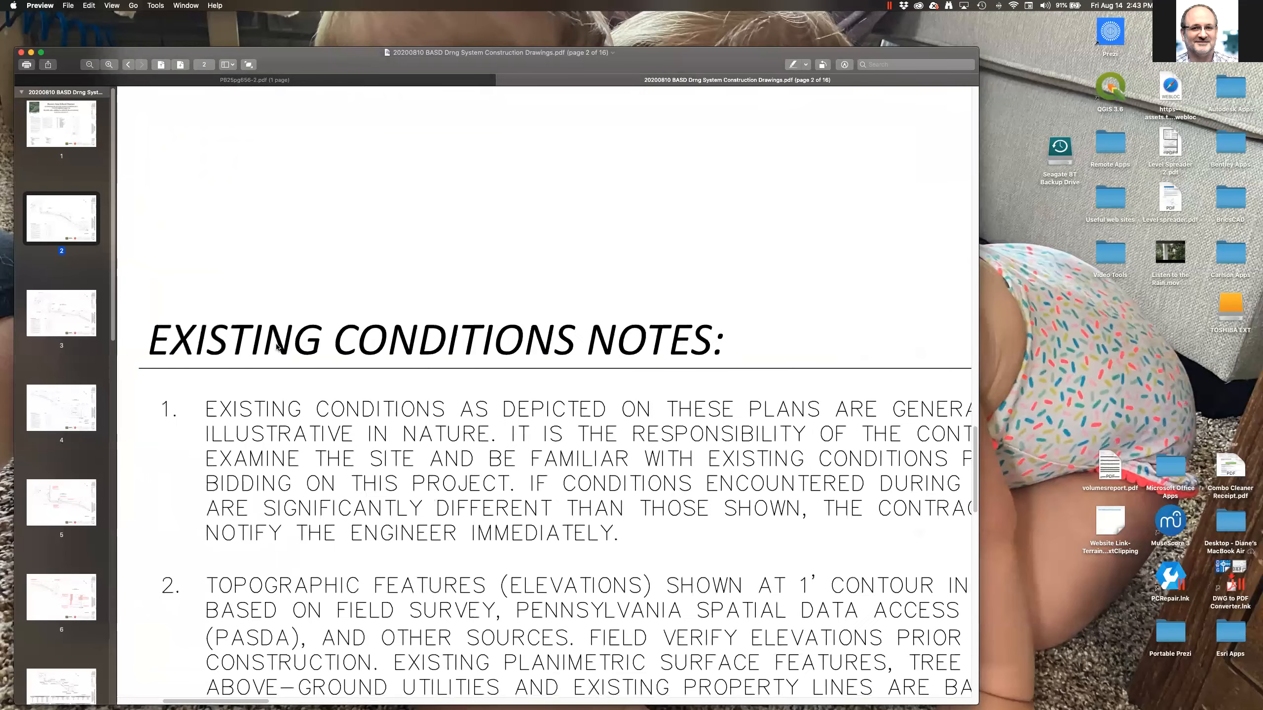
# View the Existing Conditions Notes and Legend headings together on sheet C-100 and turn to page 4 of the set.
pyautogui.keyDown('ctrl'); pyautogui.scroll(-3, 277, 347); pyautogui.keyUp('ctrl')
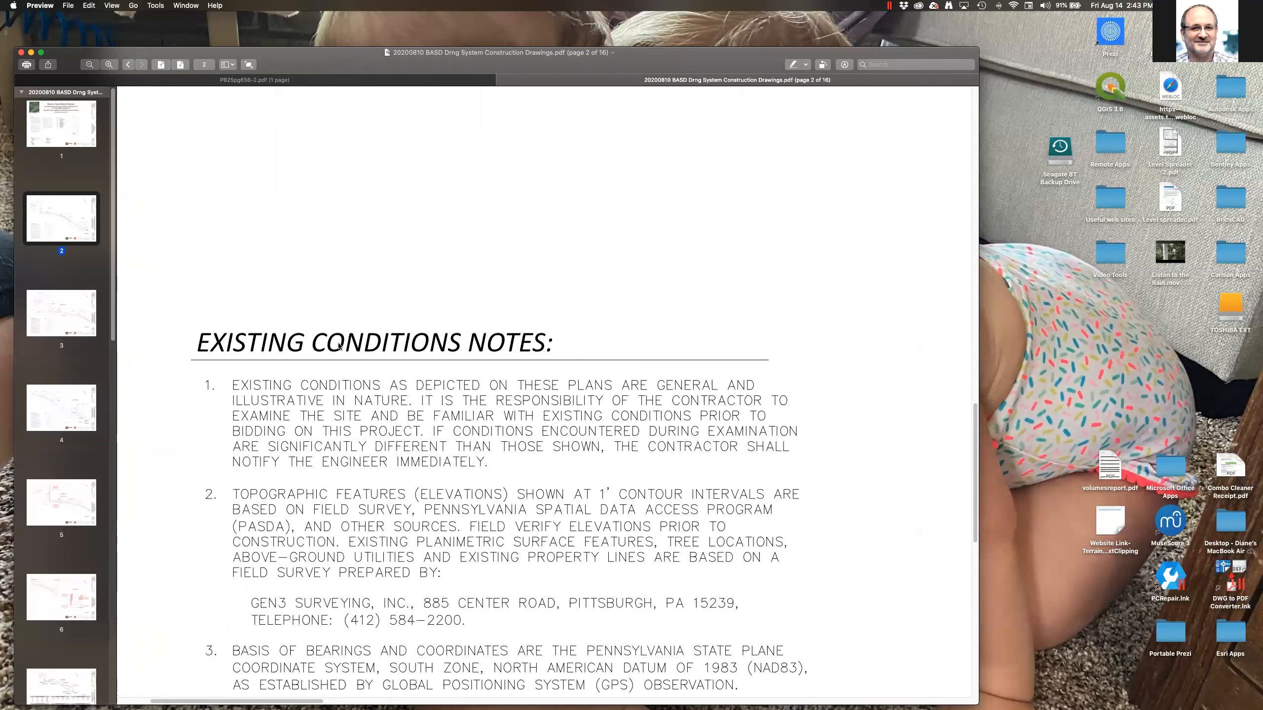
pyautogui.keyDown('alt'); pyautogui.scroll(-5, 350, 350); pyautogui.keyUp('alt')
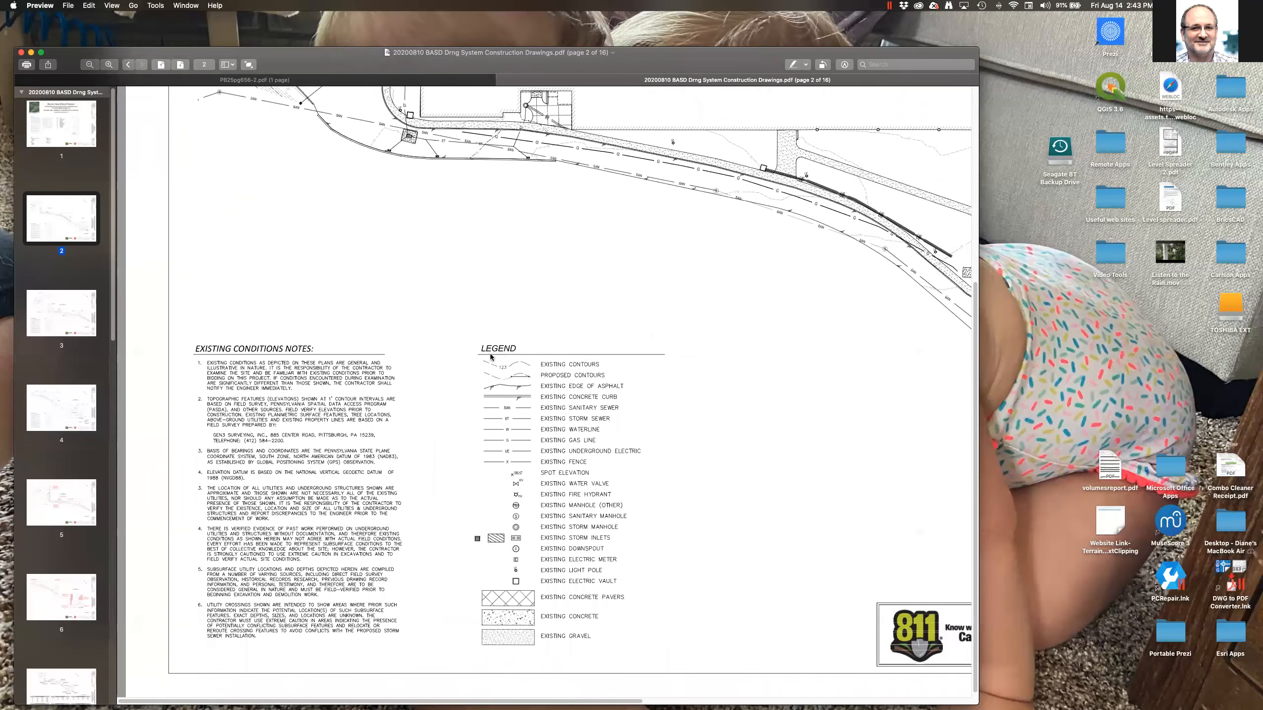
pyautogui.click(70, 407)
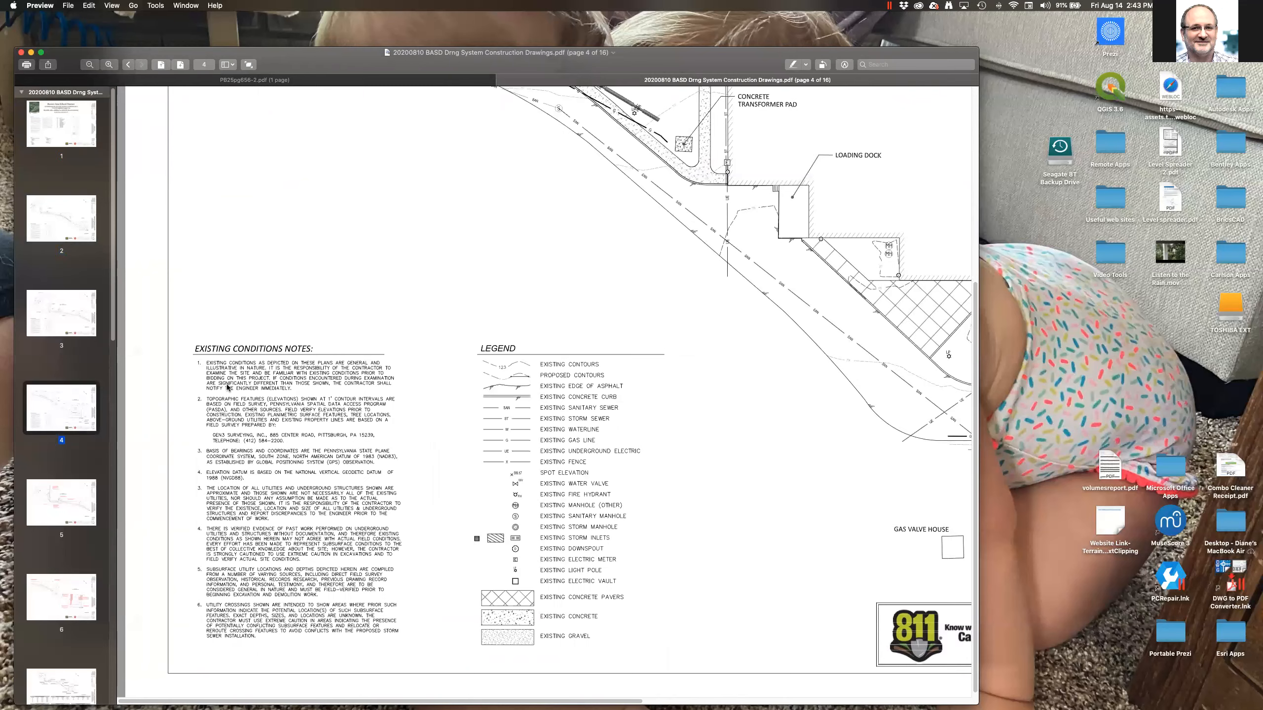
# View the whole demolition plan on sheet C-200 and turn to the construction baseline and layout plan on sheet C-300.
pyautogui.click(63, 489)
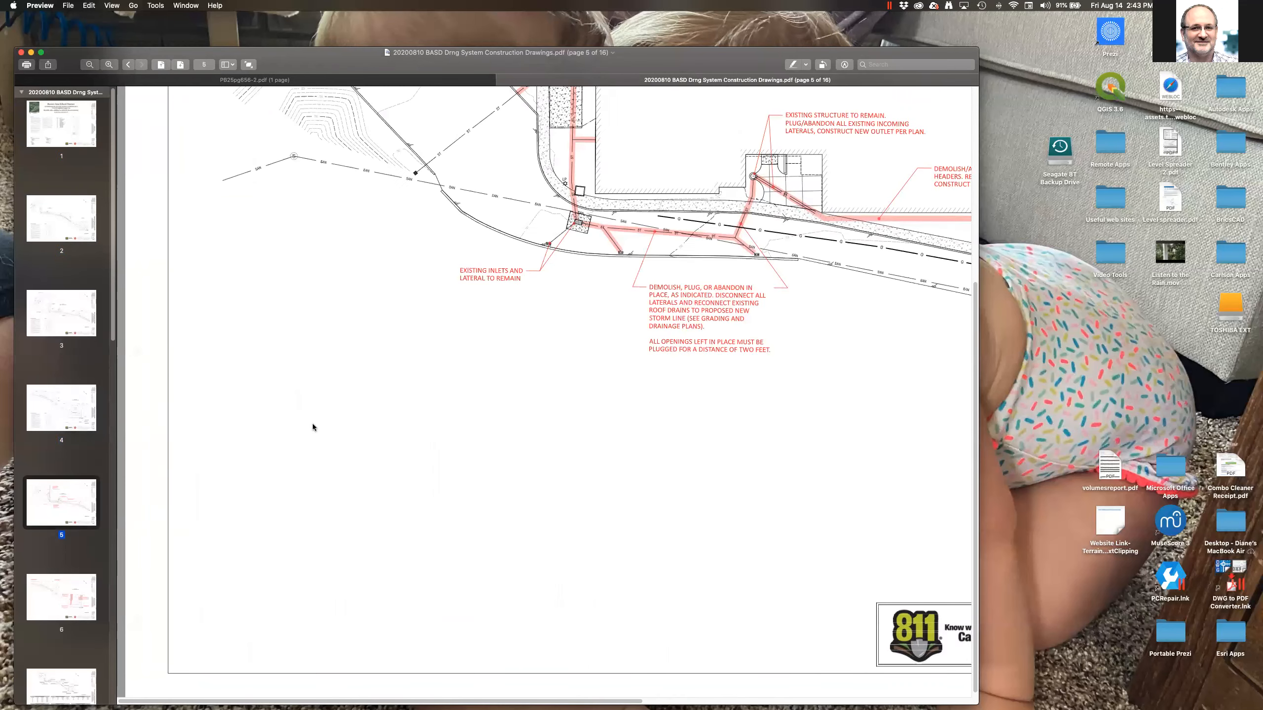
pyautogui.scroll(-5, 327, 448)
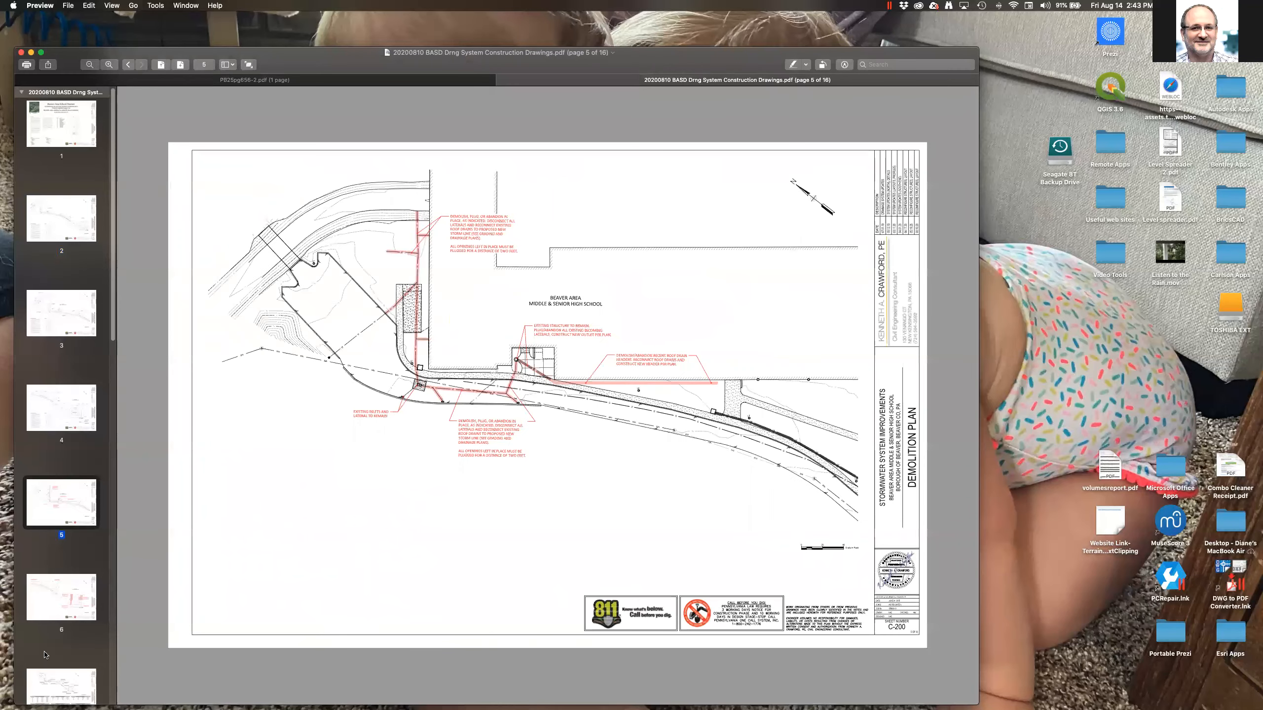
pyautogui.click(44, 694)
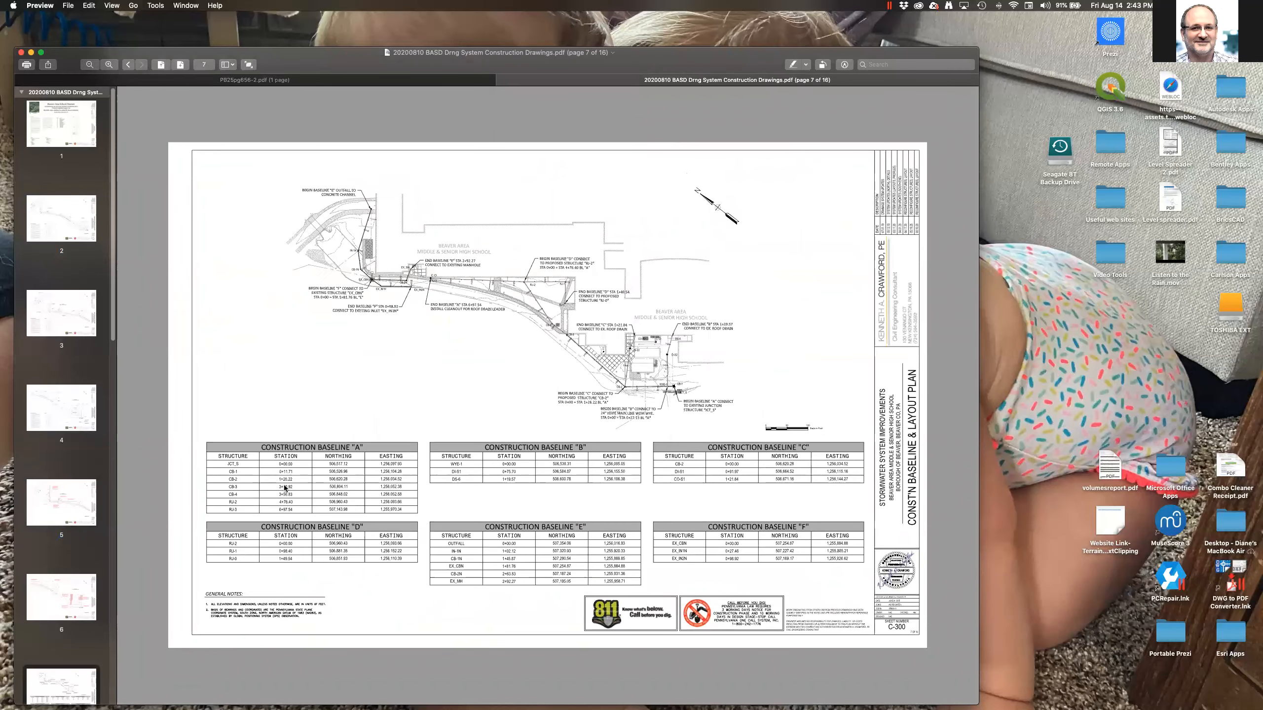
pyautogui.scroll(5, 296, 491)
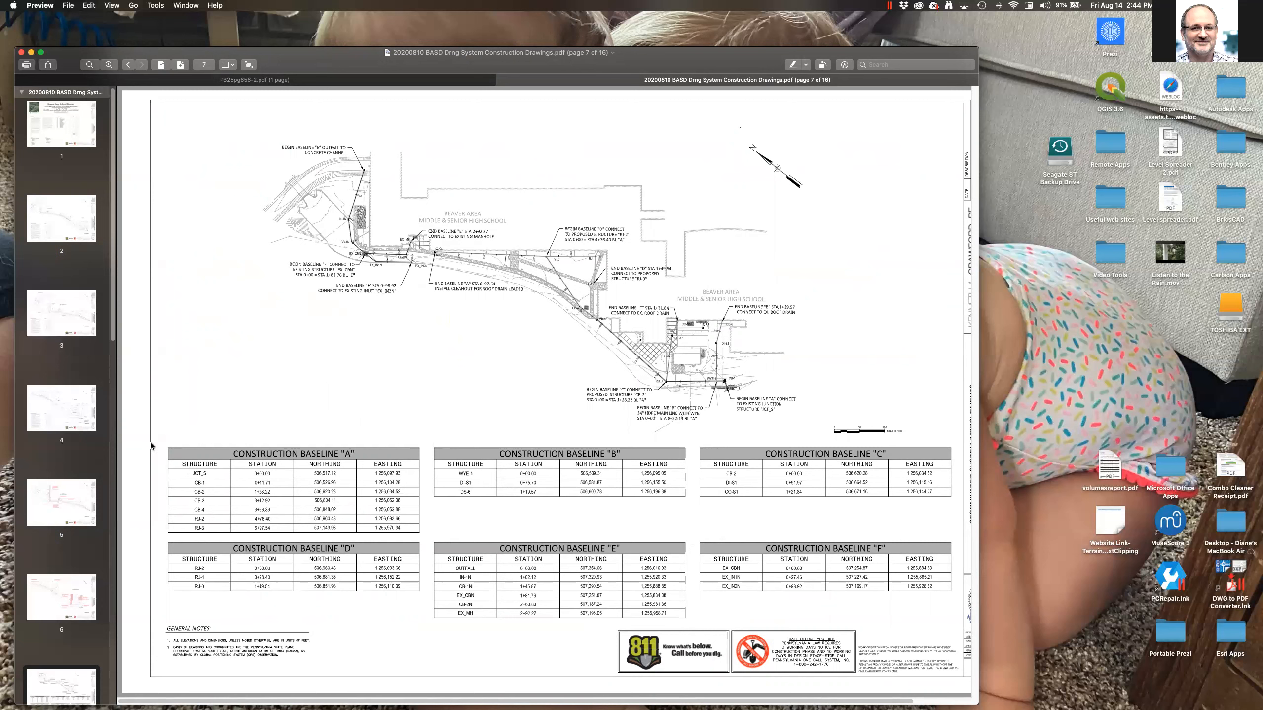
pyautogui.press('super+a')
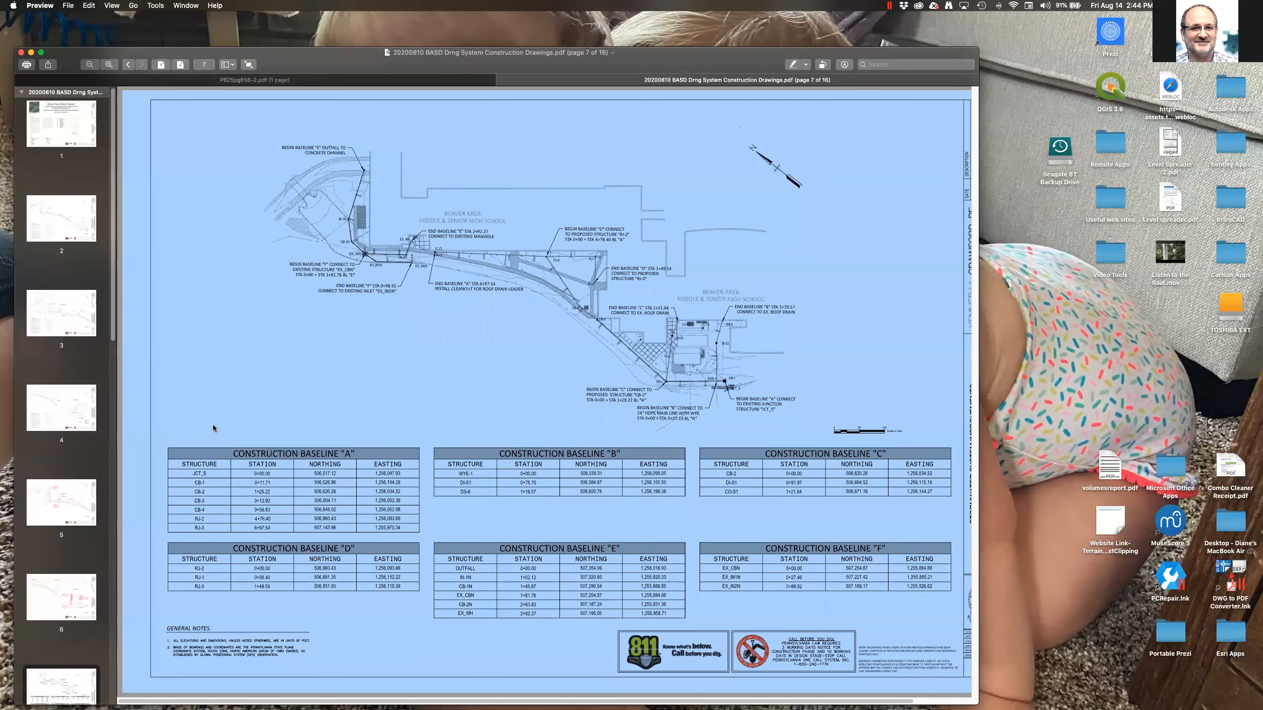
pyautogui.click(204, 426)
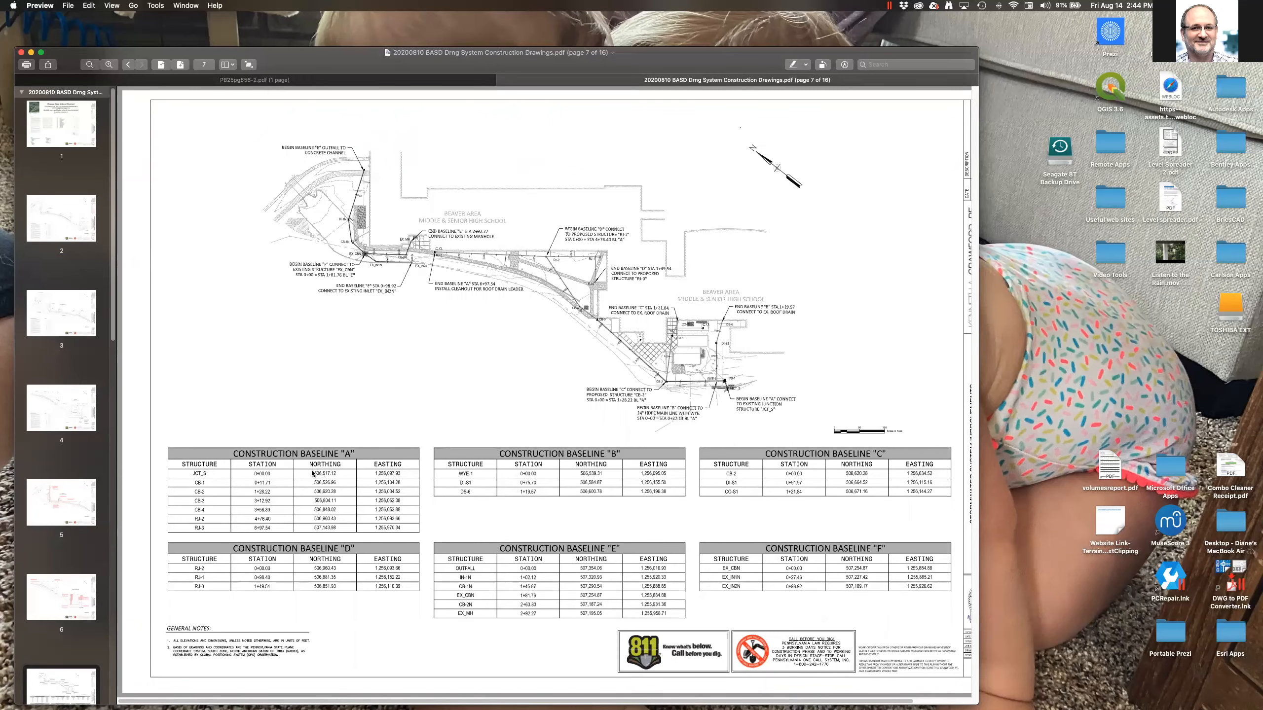
# Examine the title, column heading and coordinate lettering of the Construction Baseline "A" table up close on sheet C-300.
pyautogui.keyDown('ctrl'); pyautogui.scroll(5, 372, 467); pyautogui.keyUp('ctrl')
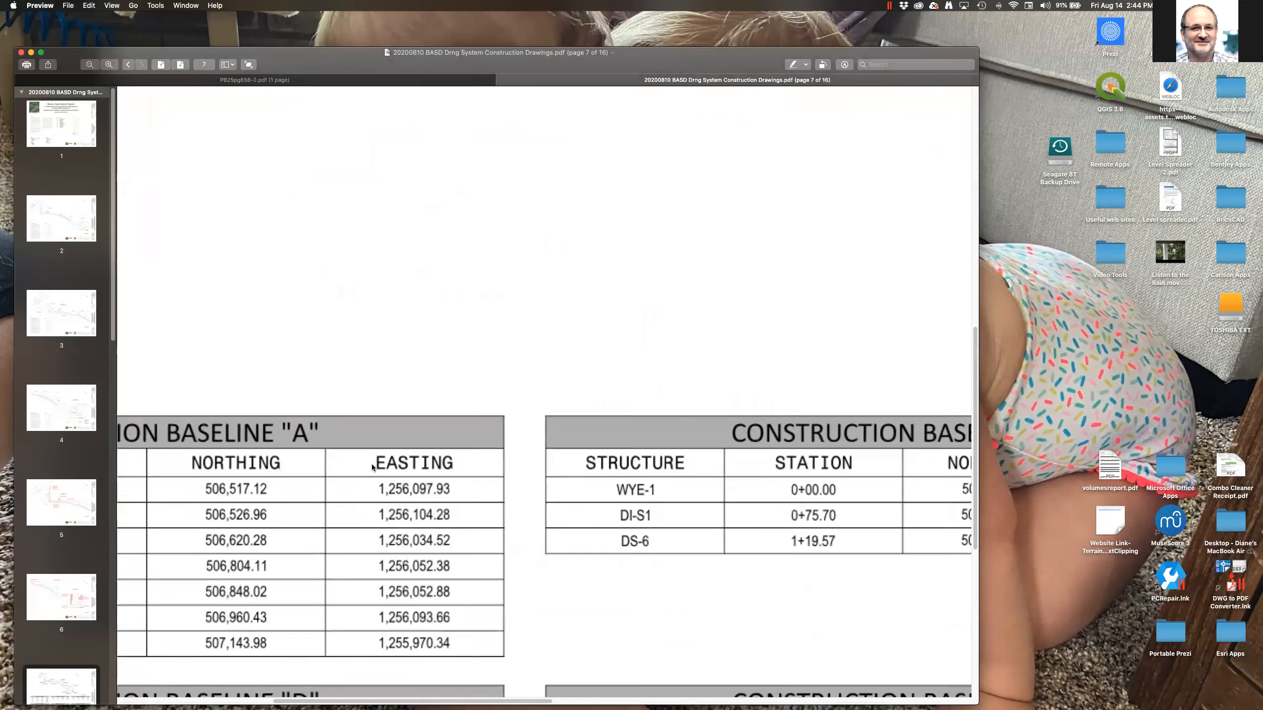
pyautogui.keyDown('ctrl'); pyautogui.scroll(3, 372, 451); pyautogui.keyUp('ctrl')
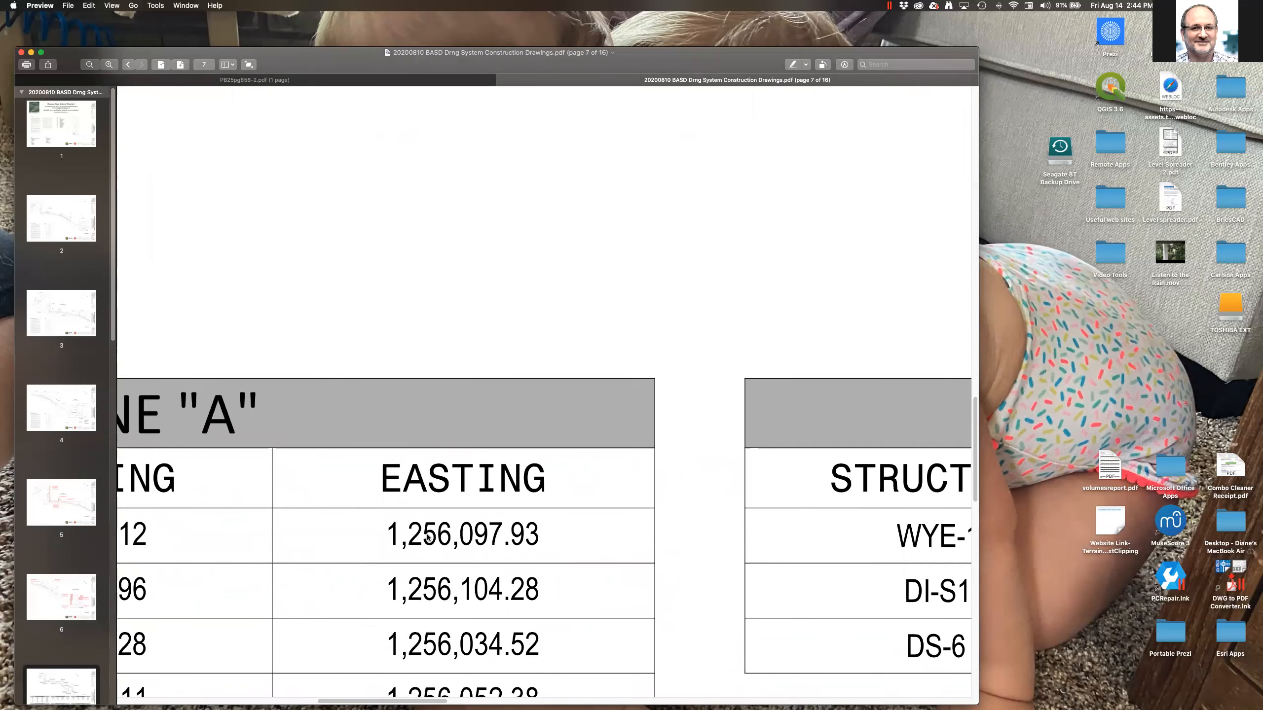
pyautogui.keyDown('ctrl'); pyautogui.scroll(-4, 429, 537); pyautogui.keyUp('ctrl')
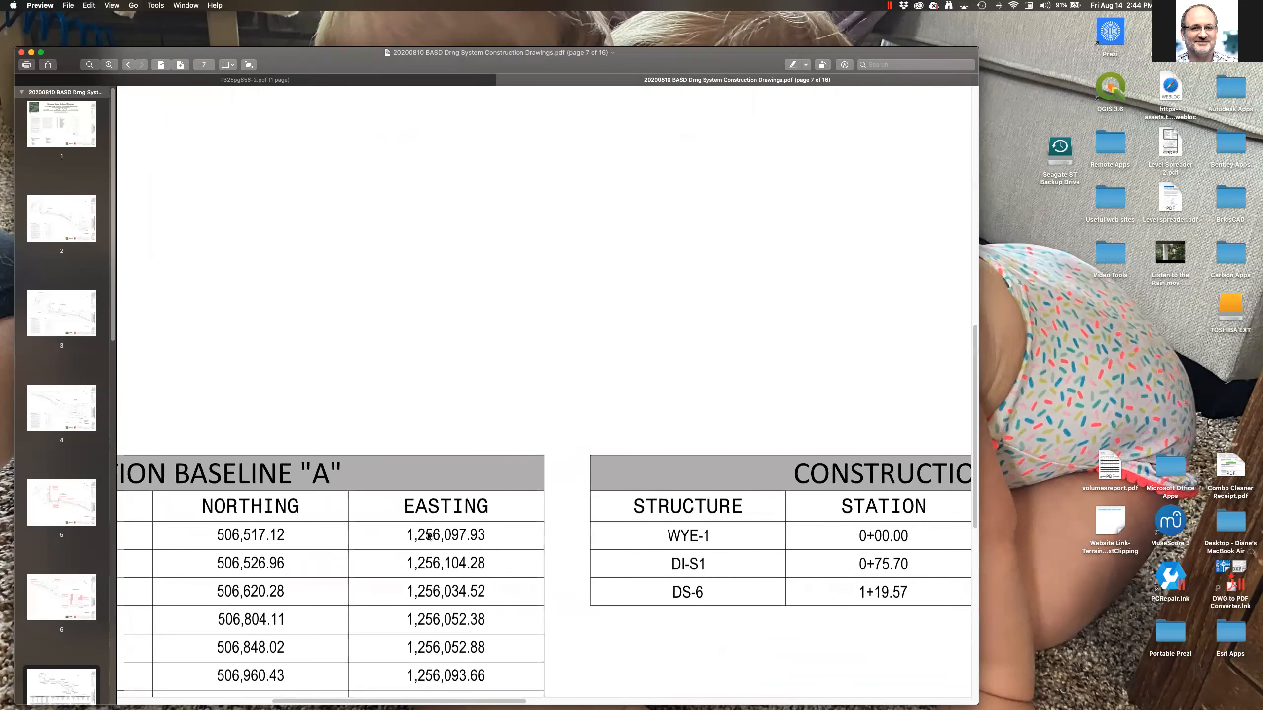
pyautogui.keyDown('ctrl'); pyautogui.scroll(-4, 340, 541); pyautogui.keyUp('ctrl')
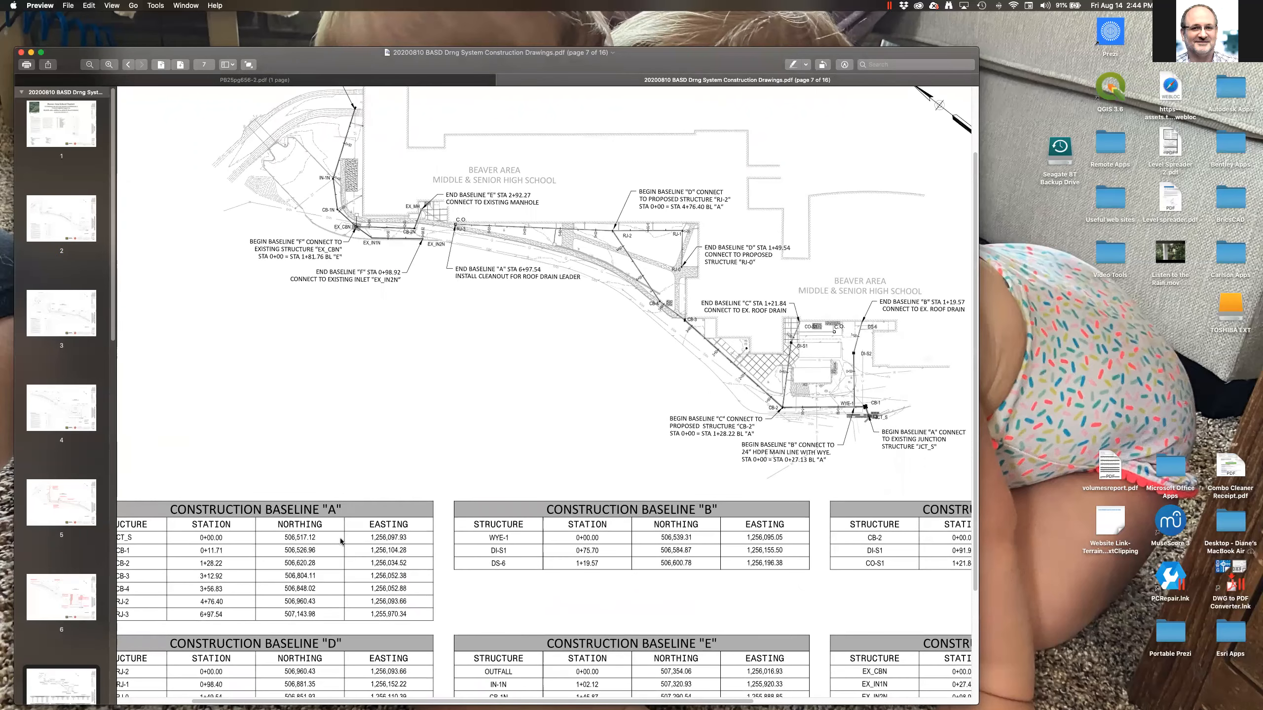
# Compare the lettering of the recorded plat's legend and line table with the construction baseline tables on sheet C-300.
pyautogui.click(336, 80)
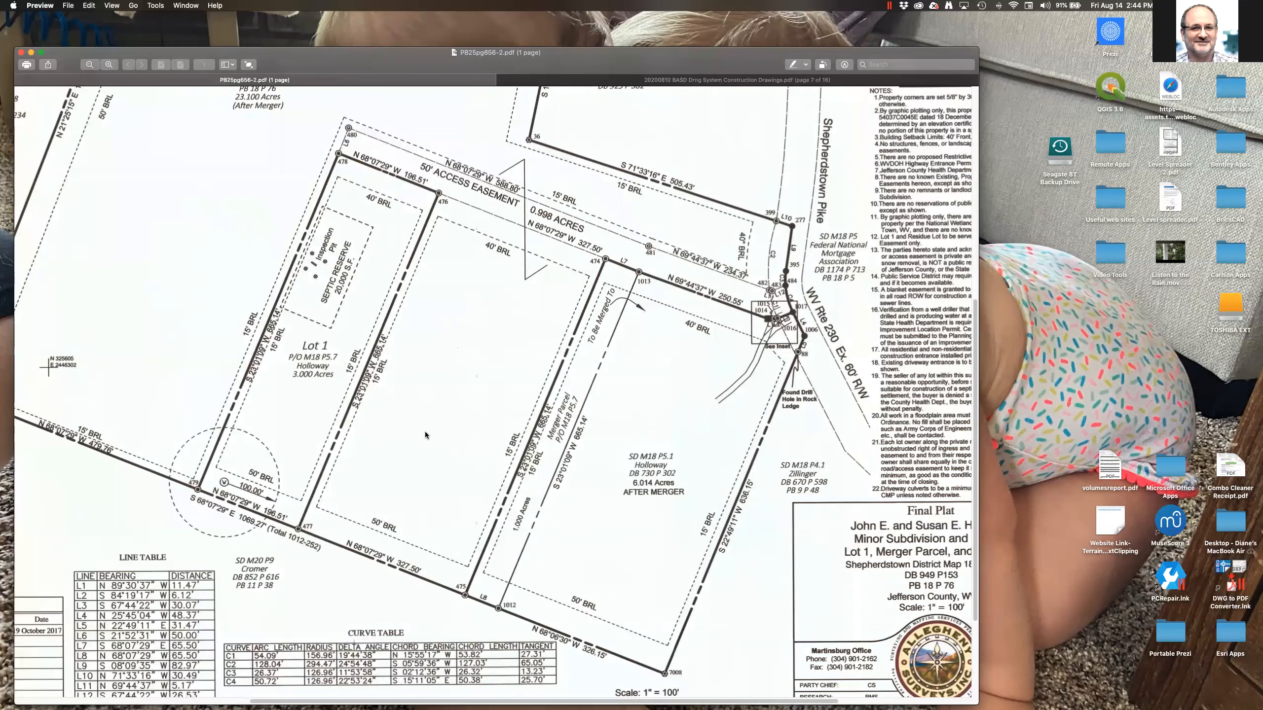
pyautogui.scroll(-3, 424, 432)
pyautogui.hscroll(-5, 424, 431)
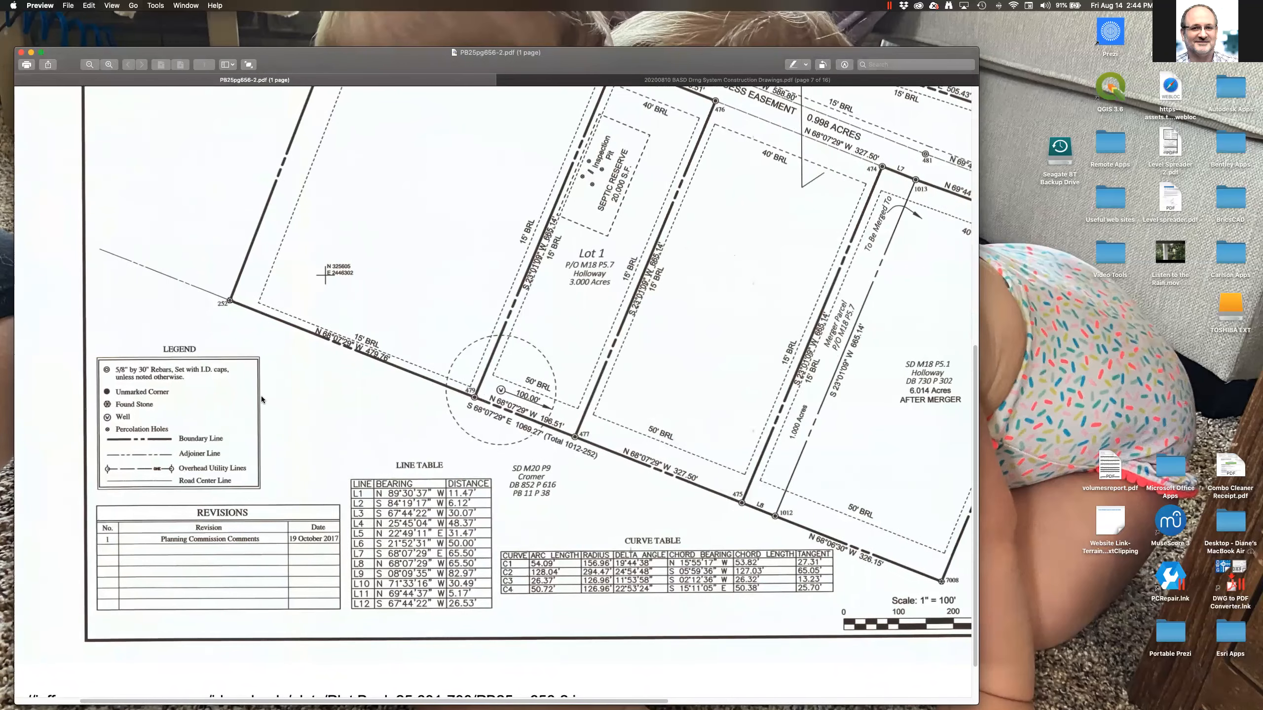
pyautogui.keyDown('ctrl'); pyautogui.scroll(3, 260, 397); pyautogui.keyUp('ctrl')
pyautogui.keyDown('ctrl'); pyautogui.scroll(2, 260, 397); pyautogui.keyUp('ctrl')
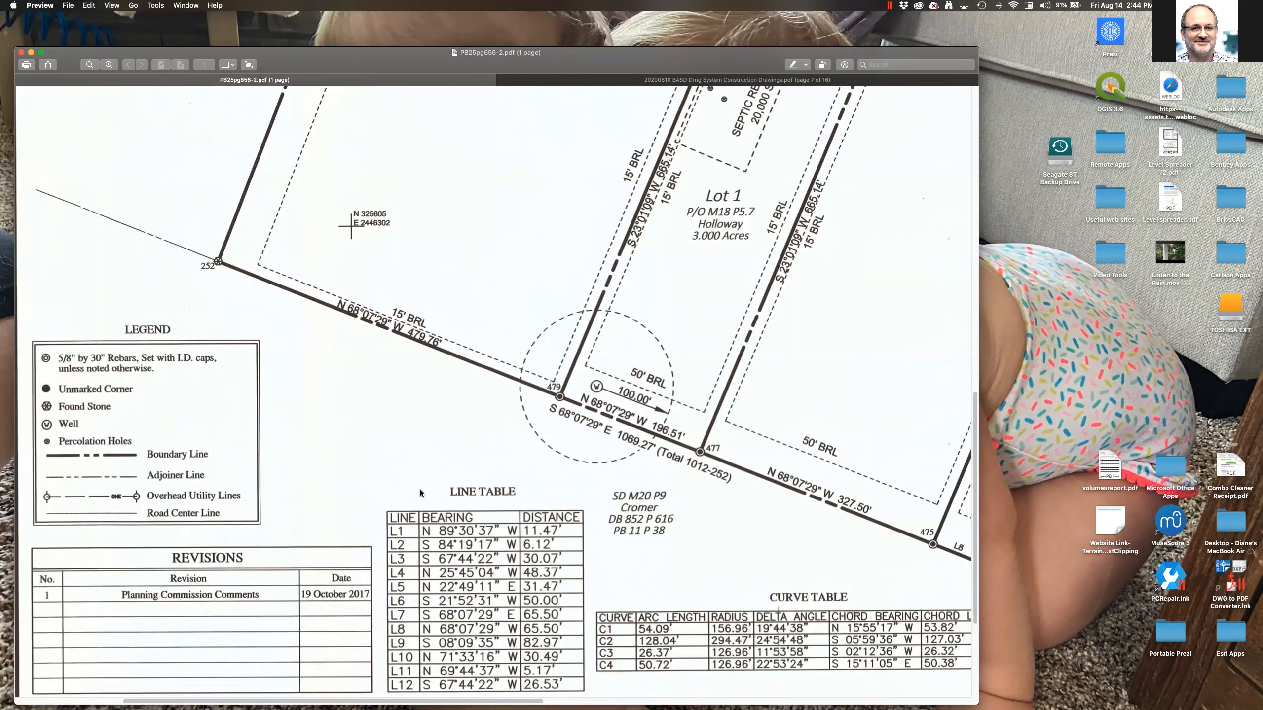
pyautogui.click(691, 82)
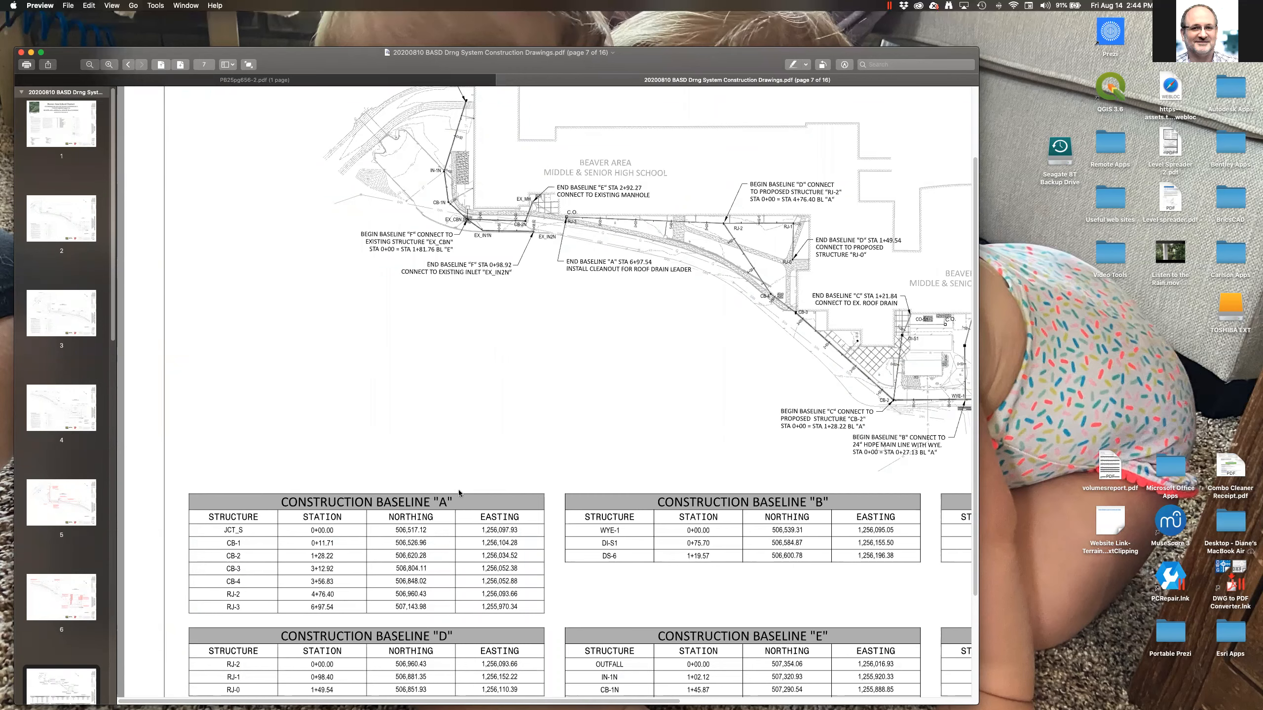
pyautogui.click(457, 82)
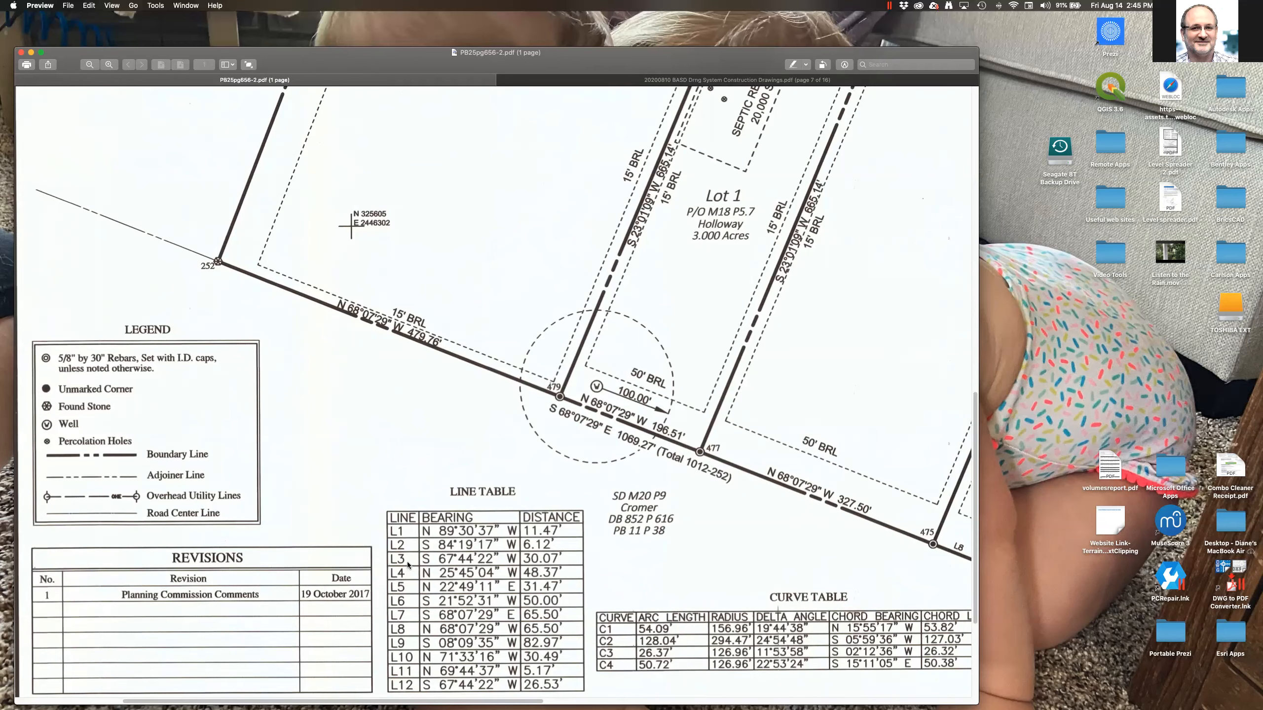
# Examine the lettering of the plat's line table, curve table, lot labels and Final Plat title block.
pyautogui.hscroll(5, 408, 563)
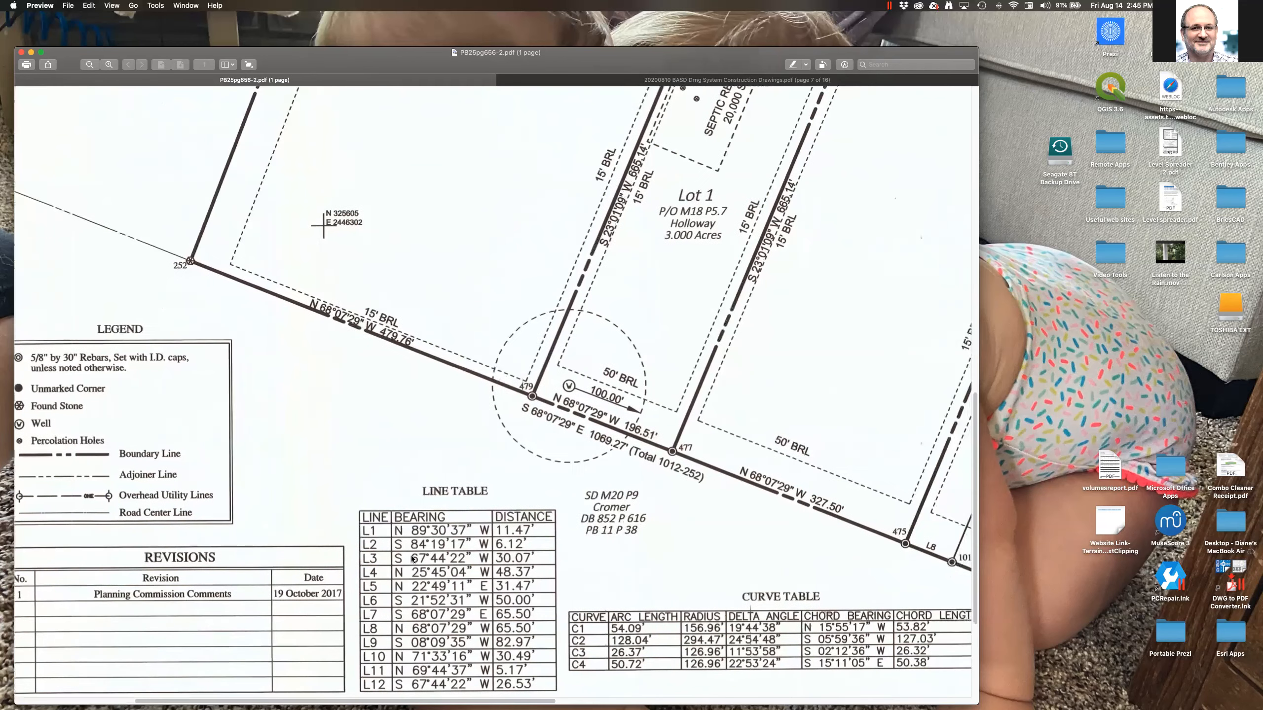
pyautogui.hscroll(1, 412, 559)
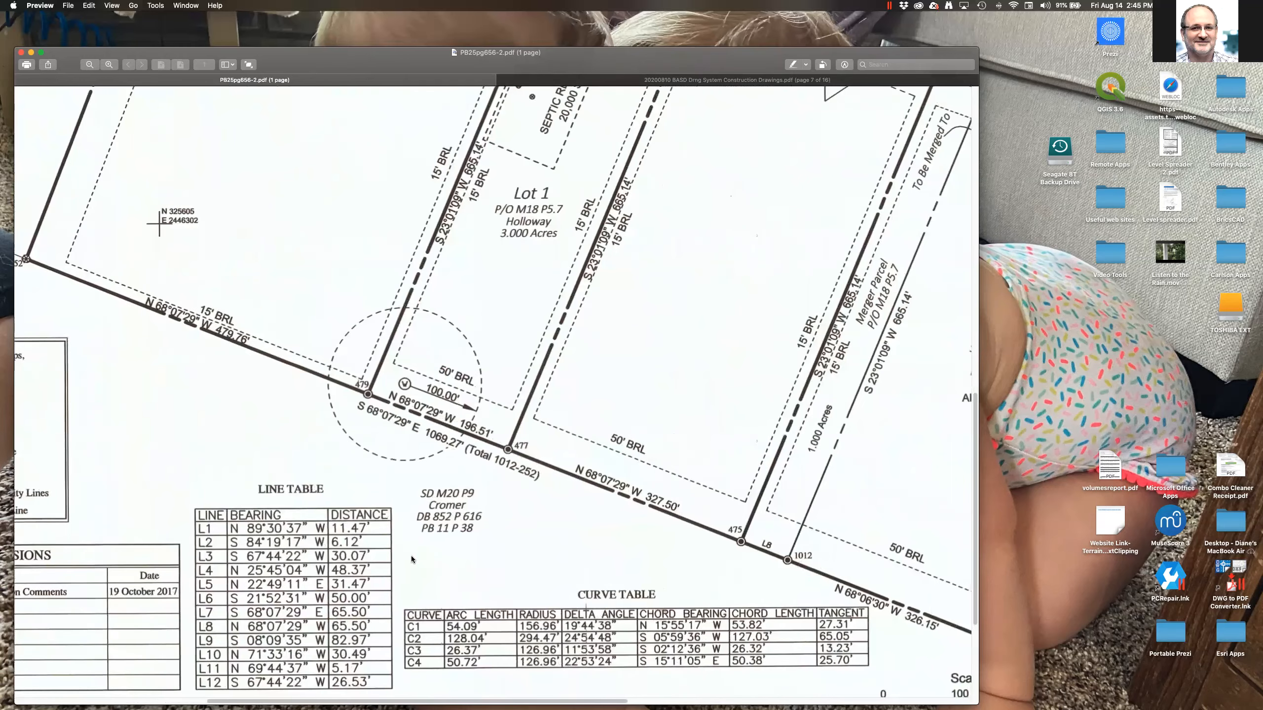
pyautogui.hscroll(5, 412, 559)
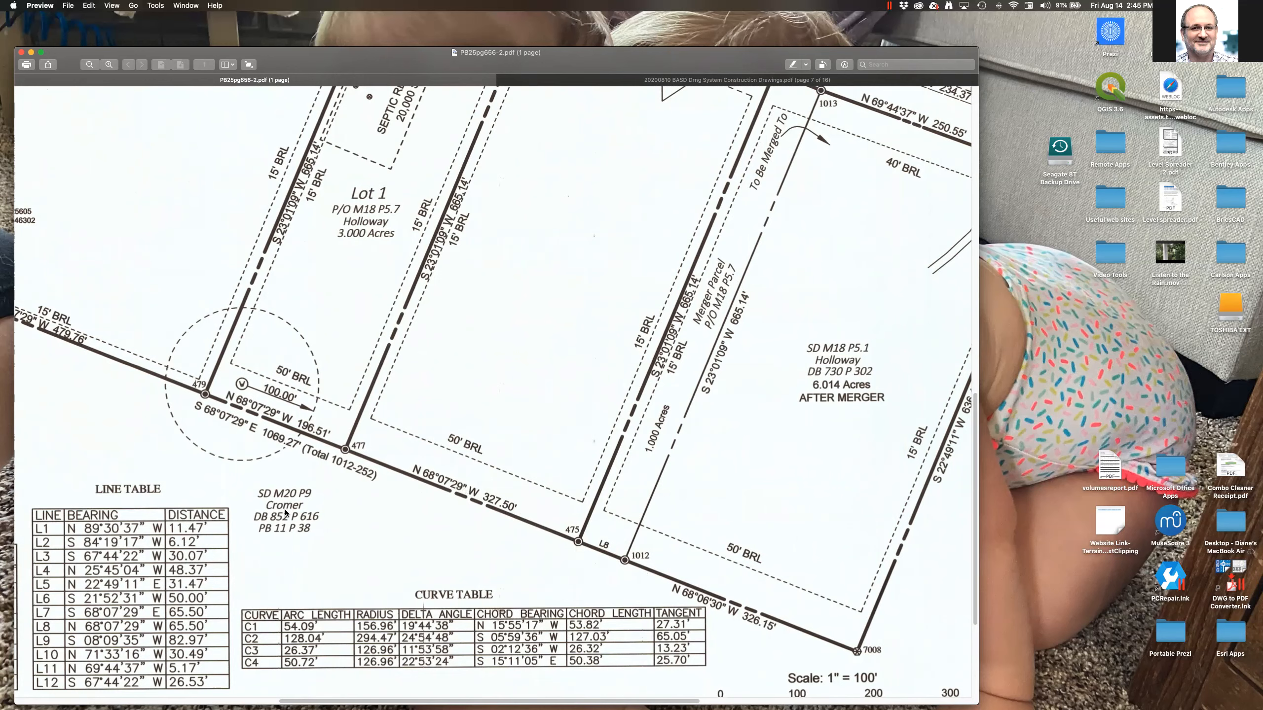
pyautogui.scroll(-3, 377, 517)
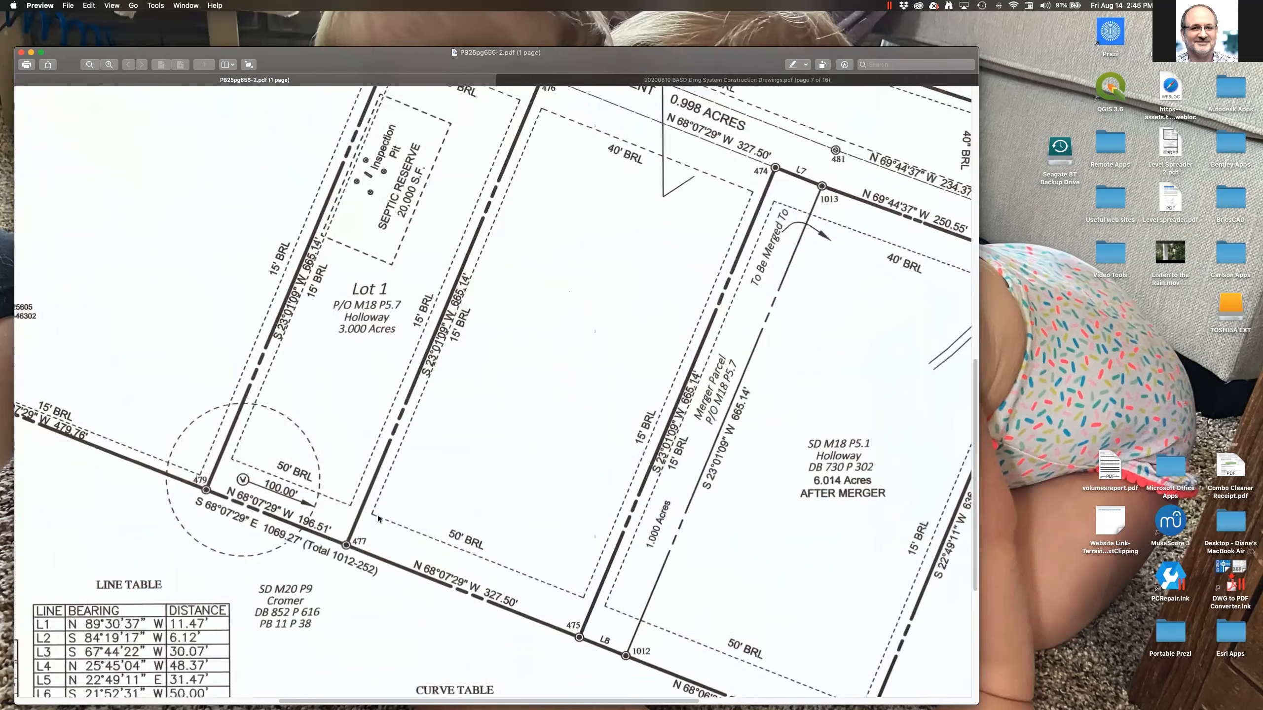
pyautogui.hscroll(4, 377, 517)
pyautogui.hscroll(10, 378, 518)
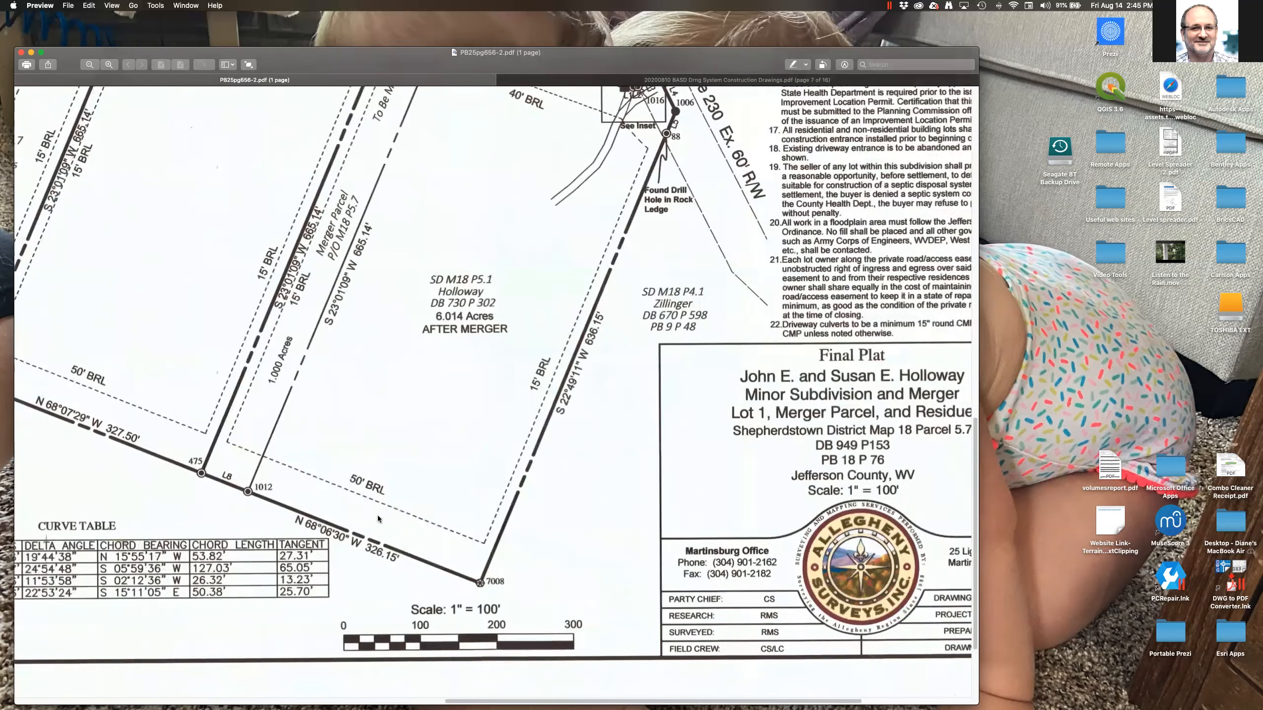
# Examine the lettering of the plat's numbered notes, acreage tables, county variance tables and certification blocks.
pyautogui.scroll(5, 378, 517)
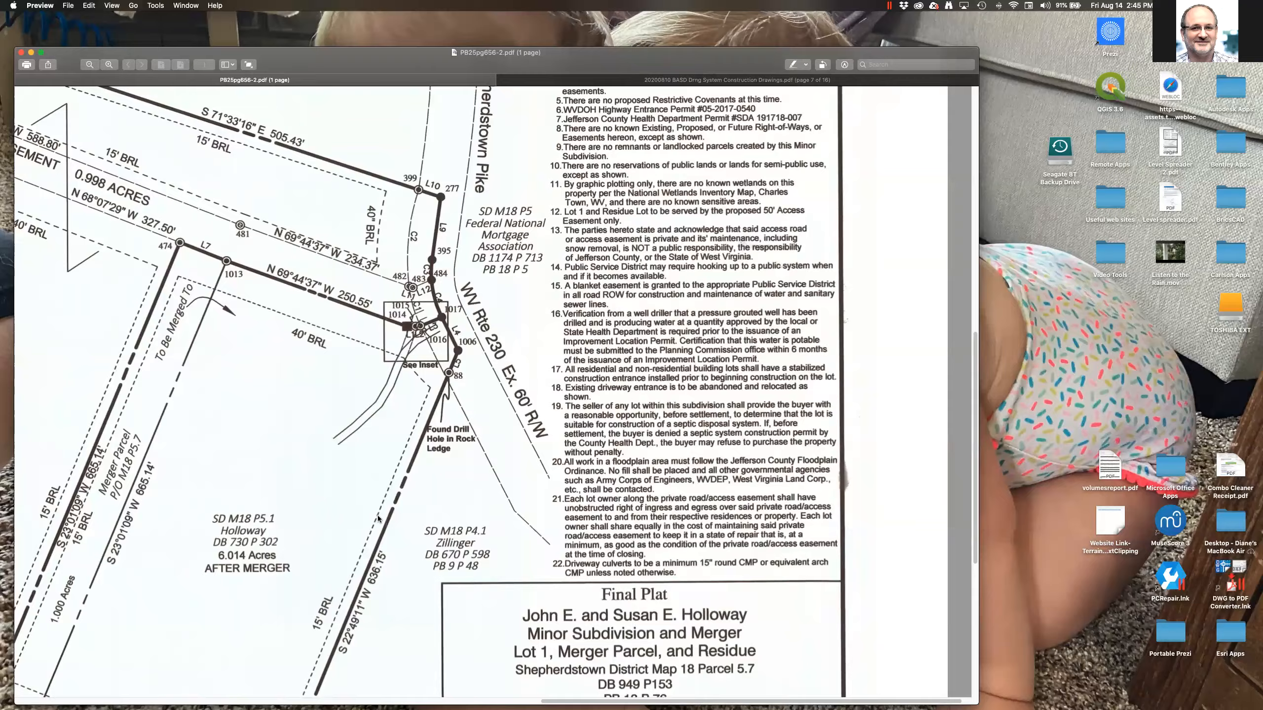
pyautogui.scroll(10, 378, 518)
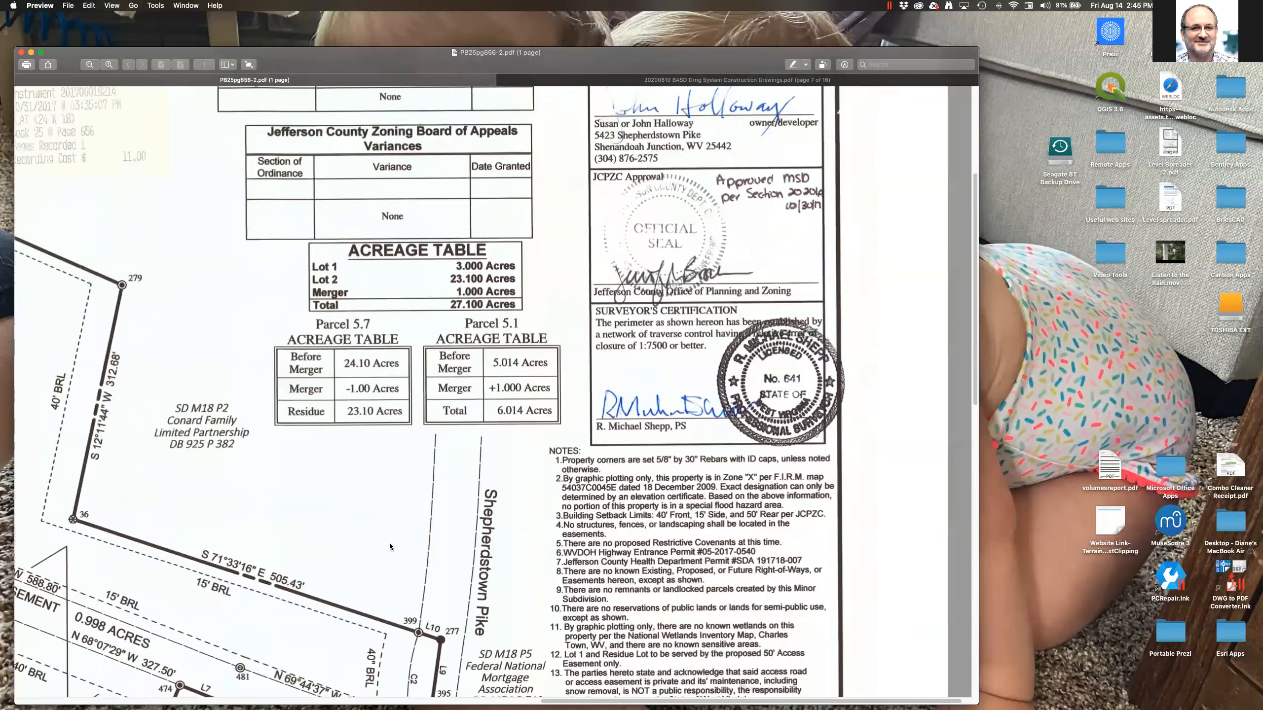
pyautogui.scroll(2, 390, 546)
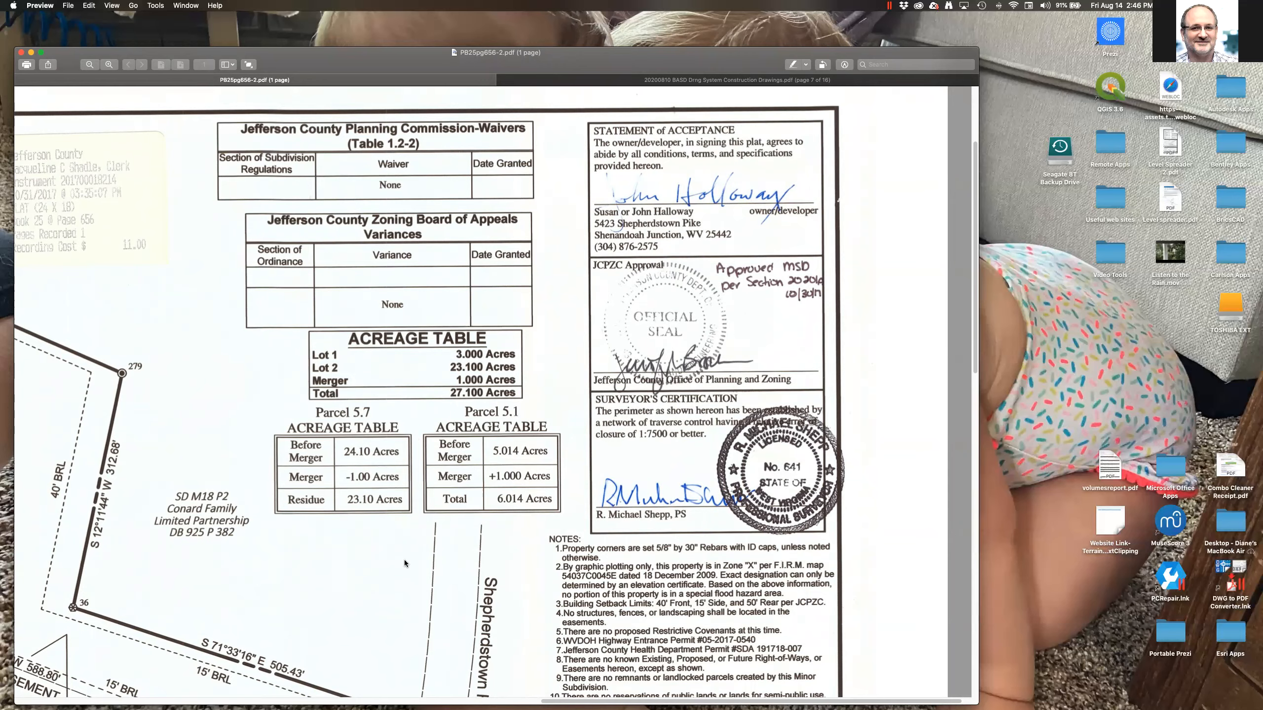
pyautogui.scroll(-4, 404, 562)
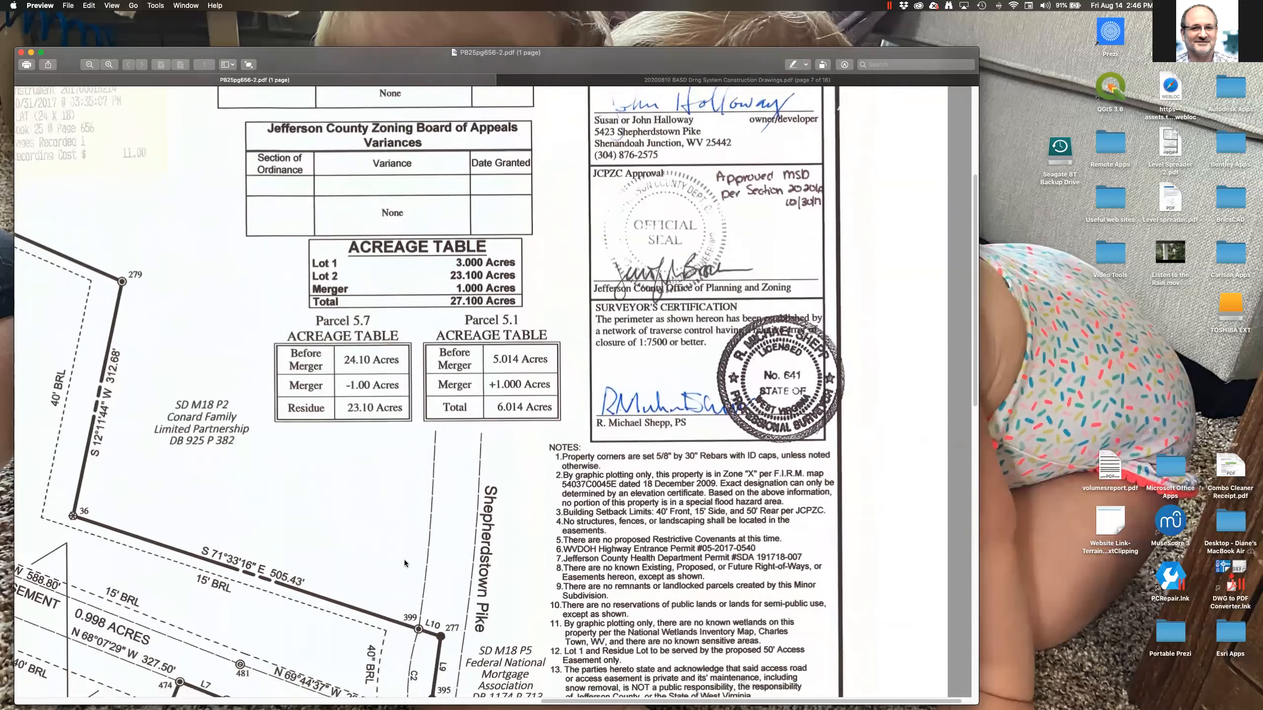
pyautogui.scroll(-10, 405, 562)
pyautogui.scroll(-6, 405, 560)
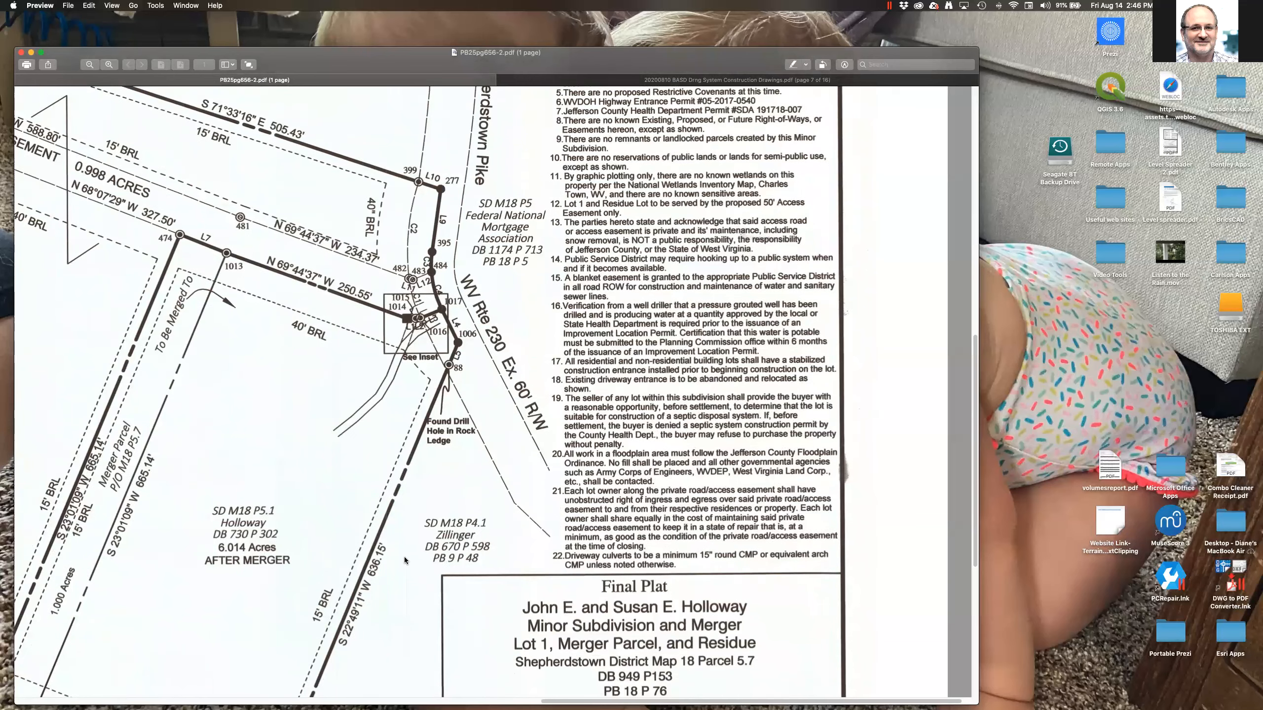
# Examine the access easement and adjoiner labels on the plat and return to the acreage and planning commission tables.
pyautogui.scroll(6, 405, 560)
pyautogui.hscroll(-6, 404, 561)
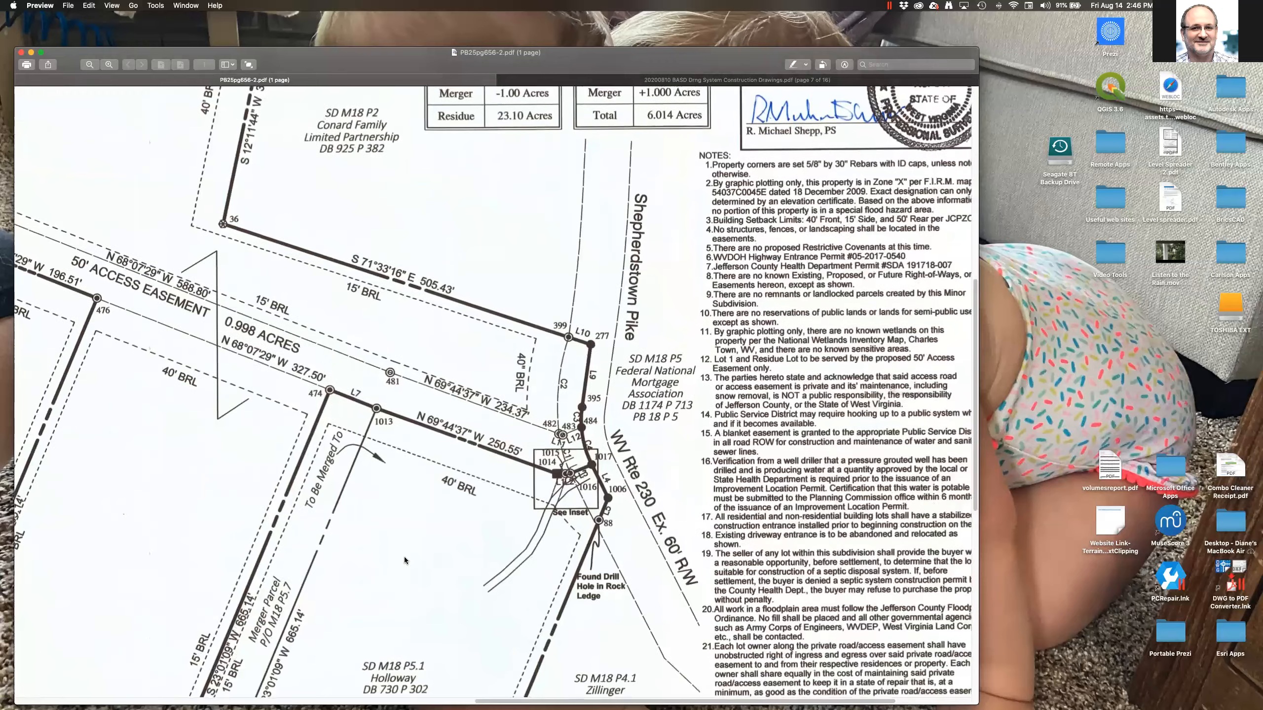
pyautogui.scroll(5, 405, 557)
pyautogui.scroll(4, 455, 425)
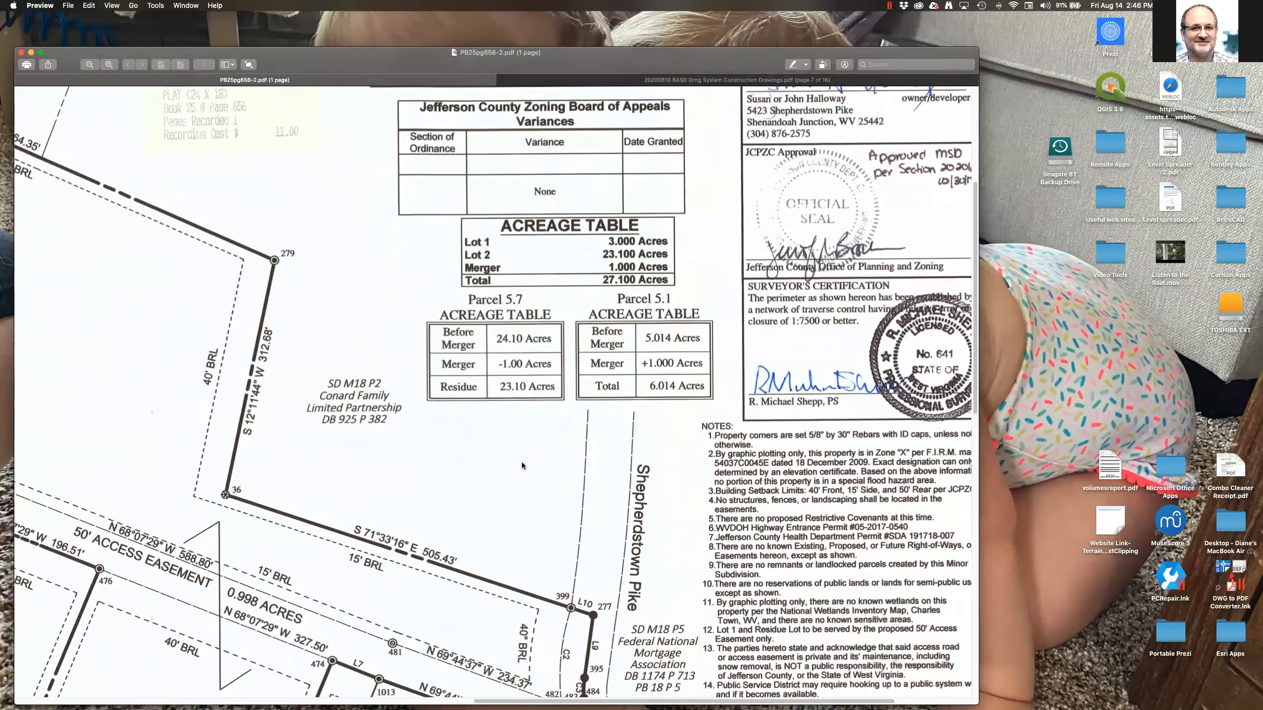
pyautogui.scroll(4, 520, 456)
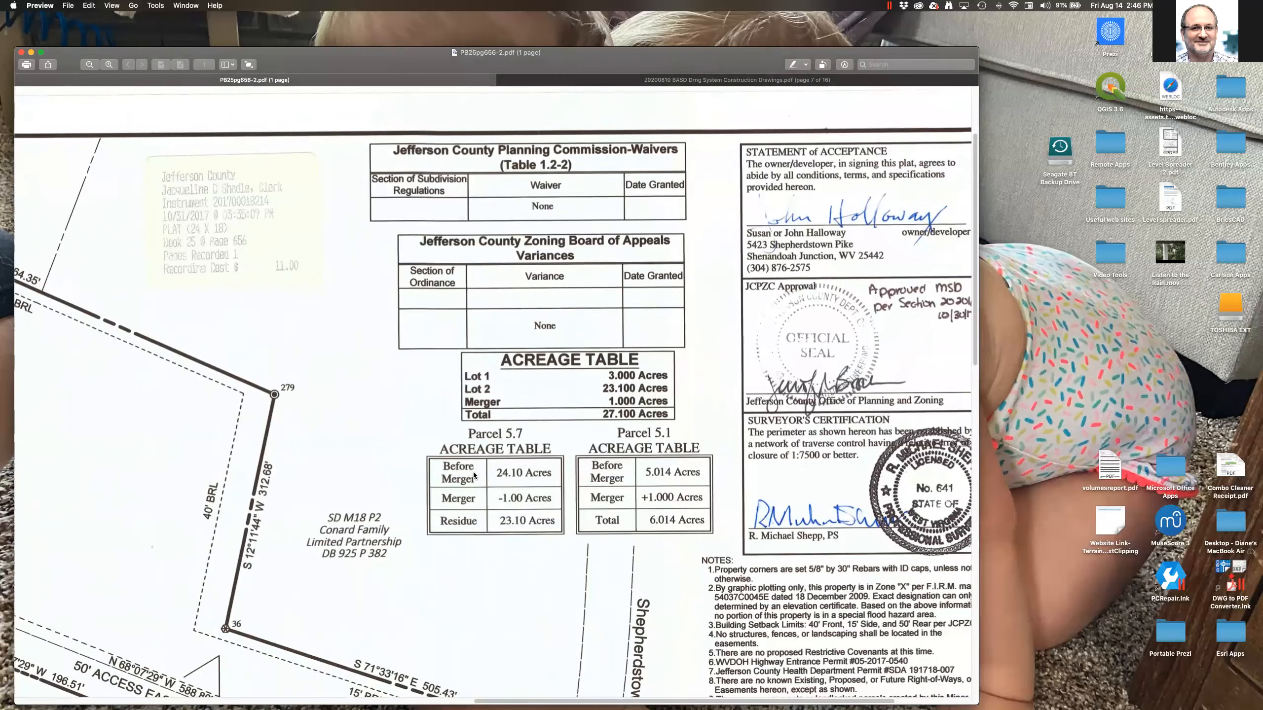
# Examine the lettering around Lot 2, the north arrow, the vicinity map and the driveway inset, and view the plat as a whole.
pyautogui.hscroll(-20, 337, 512)
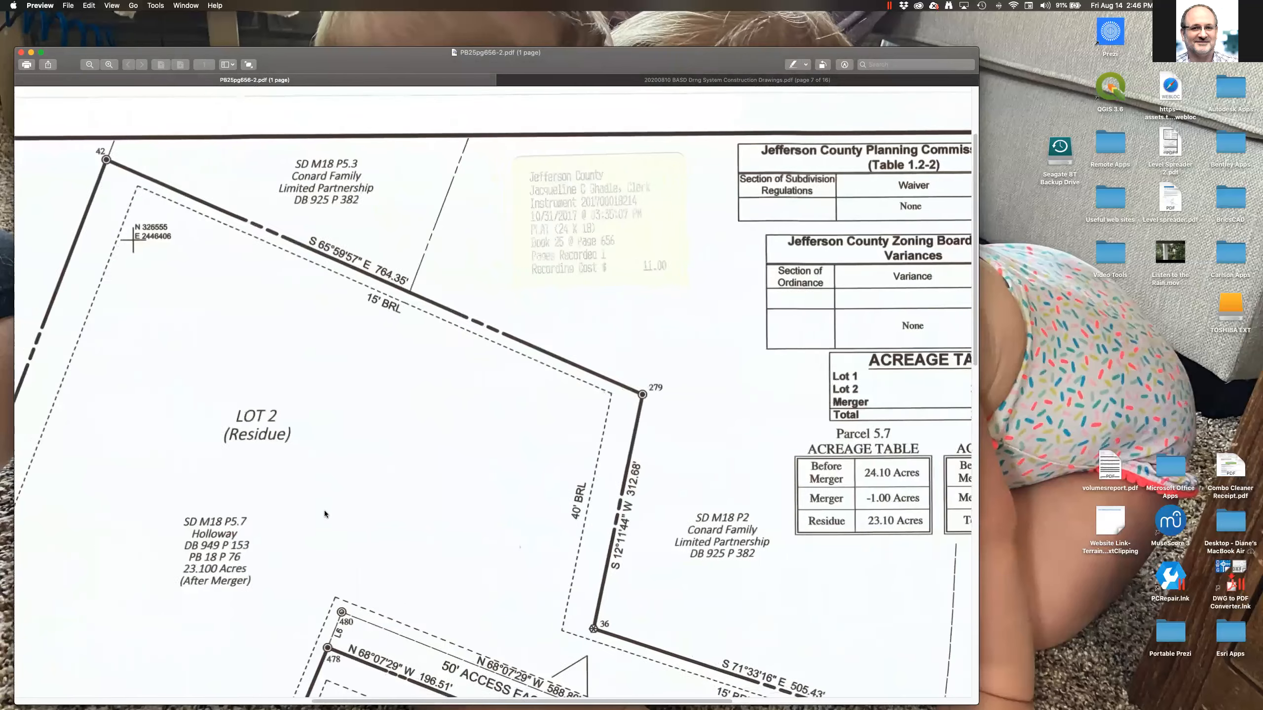
pyautogui.hscroll(-8, 324, 514)
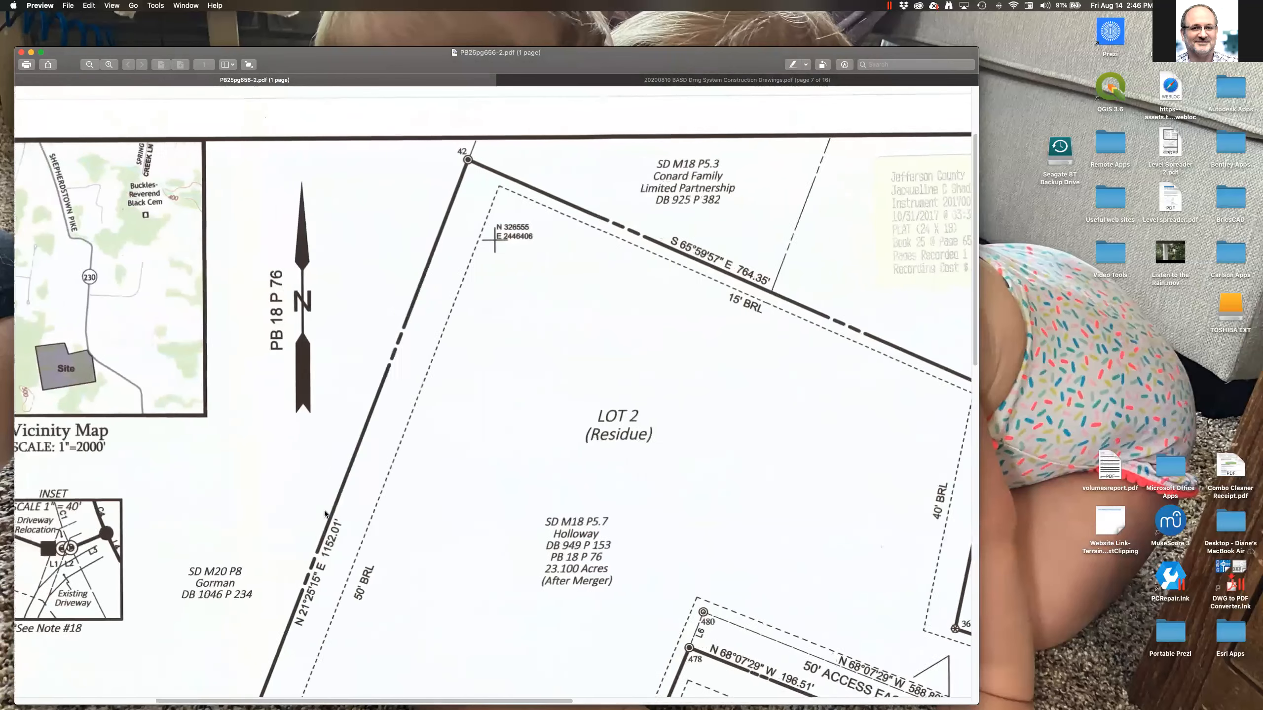
pyautogui.hscroll(-2, 326, 515)
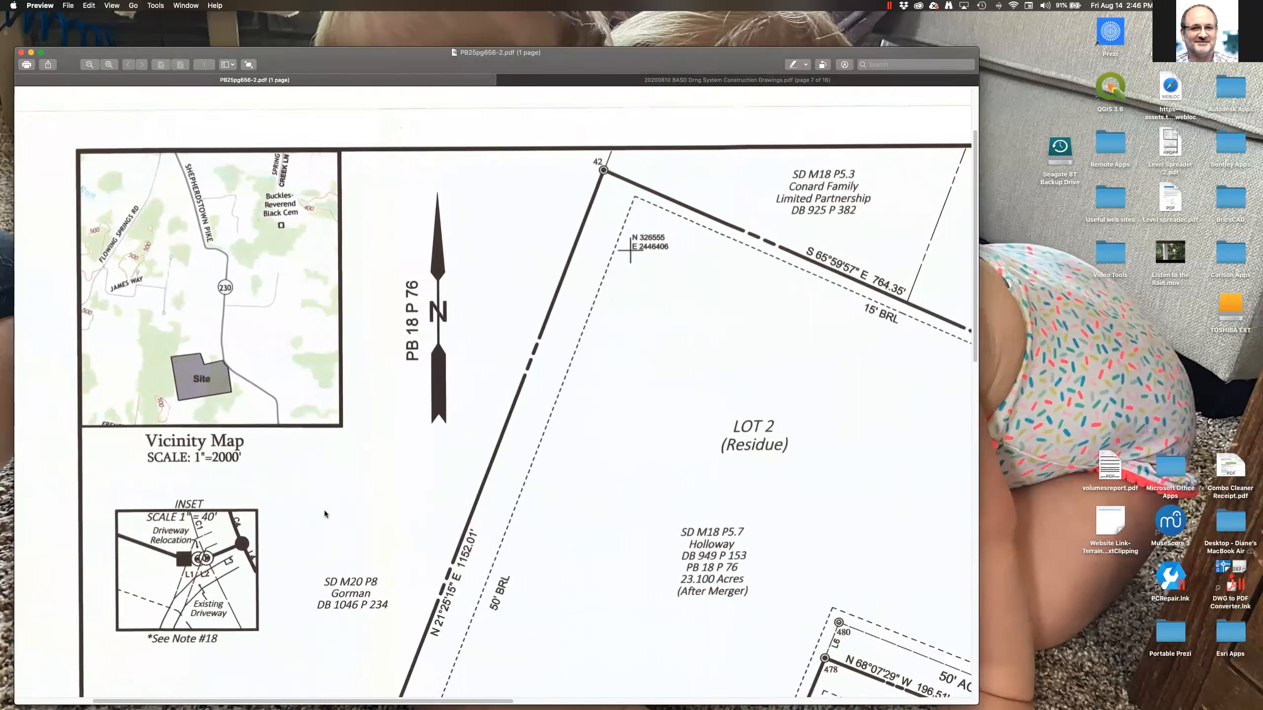
pyautogui.scroll(-5, 325, 514)
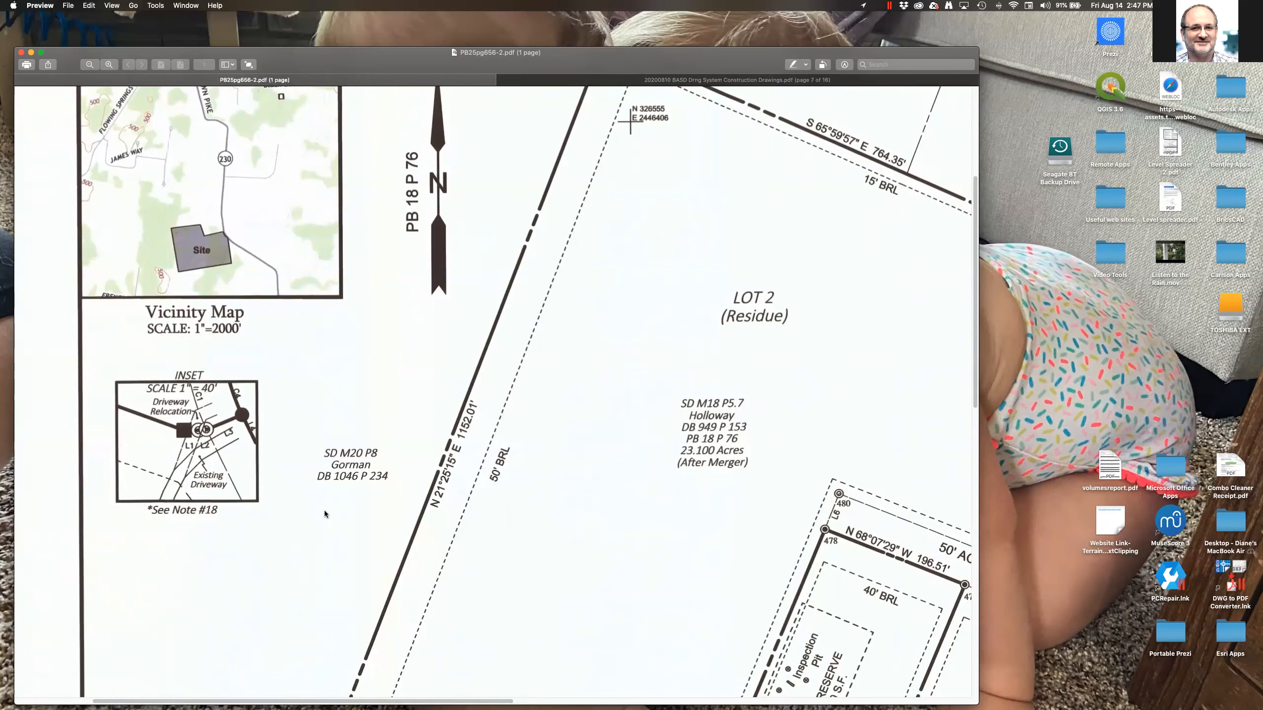
pyautogui.scroll(5, 328, 514)
pyautogui.scroll(1, 340, 514)
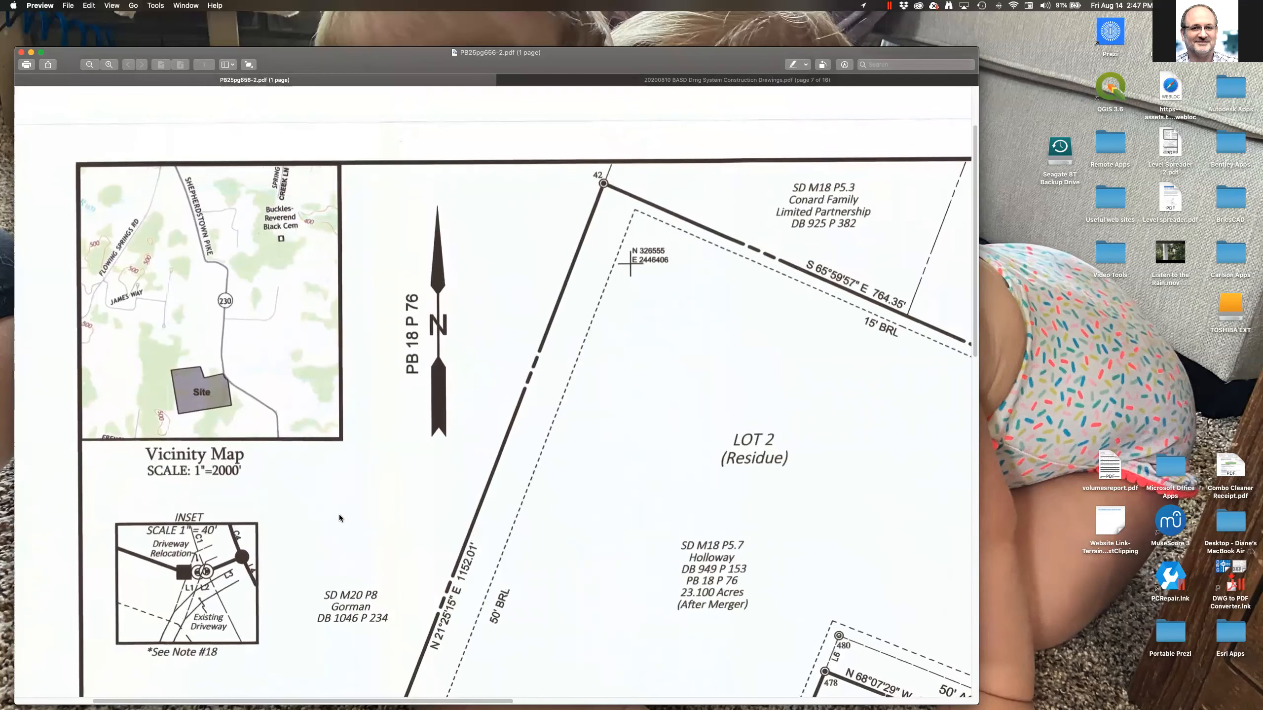
pyautogui.scroll(-5, 340, 514)
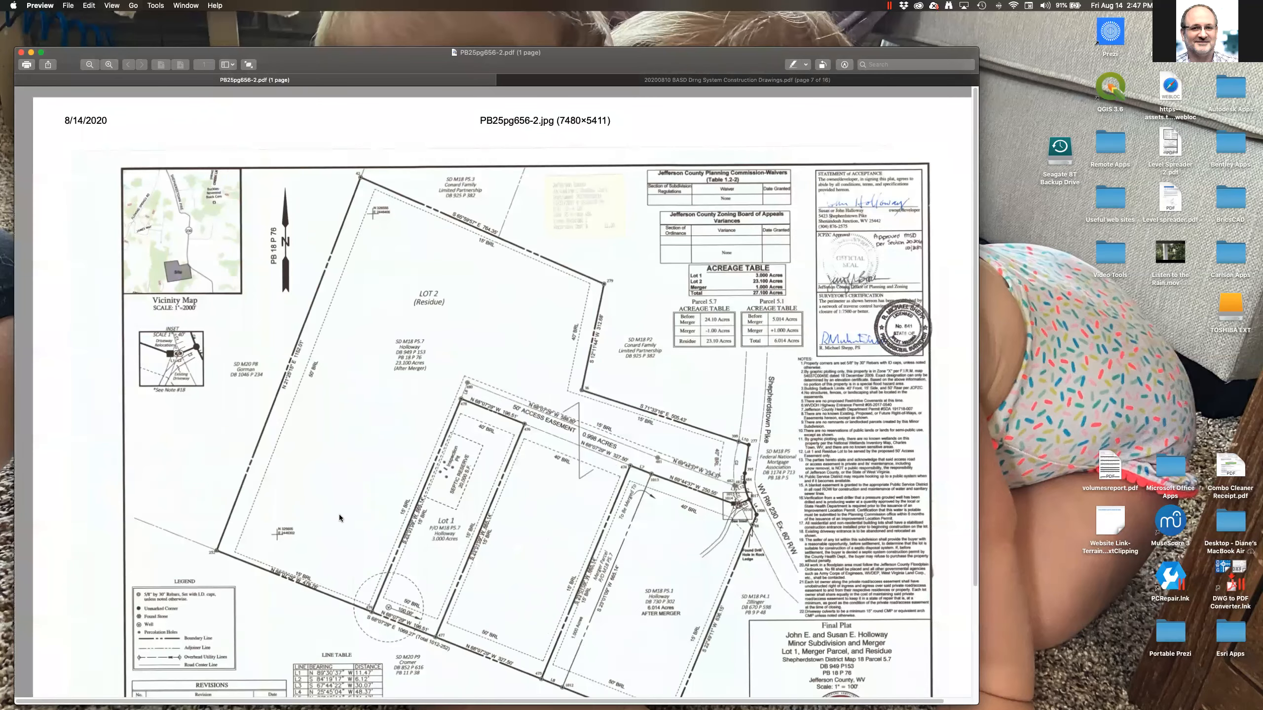
pyautogui.scroll(-2, 339, 515)
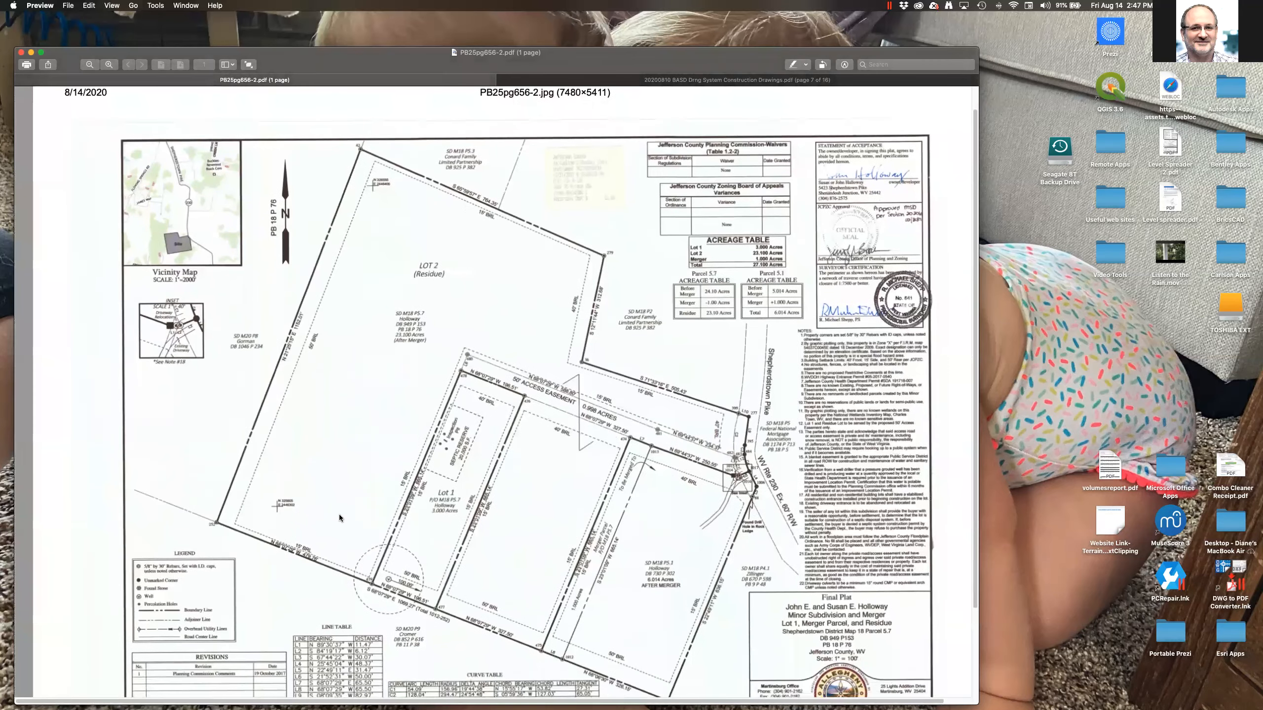
# Look over the full plat sheet, from the page header and acreage tables down to the title block and graphic scale.
pyautogui.scroll(-3, 339, 514)
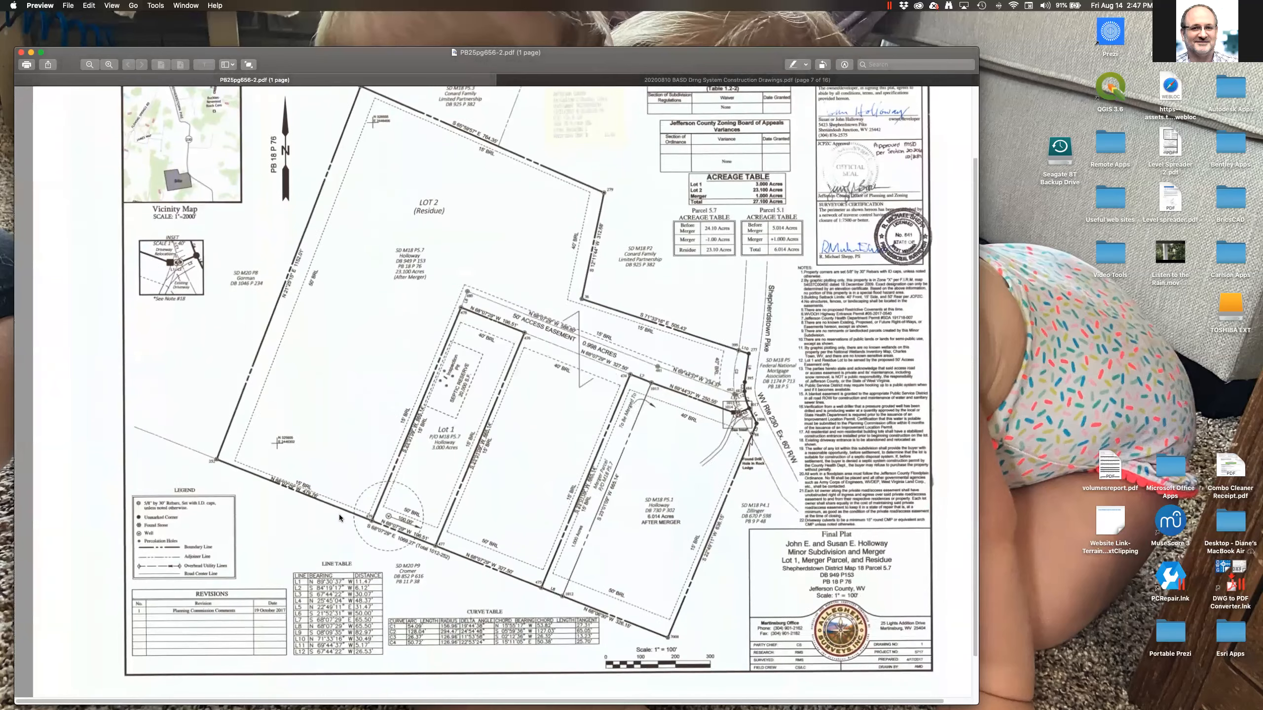
pyautogui.scroll(4, 339, 515)
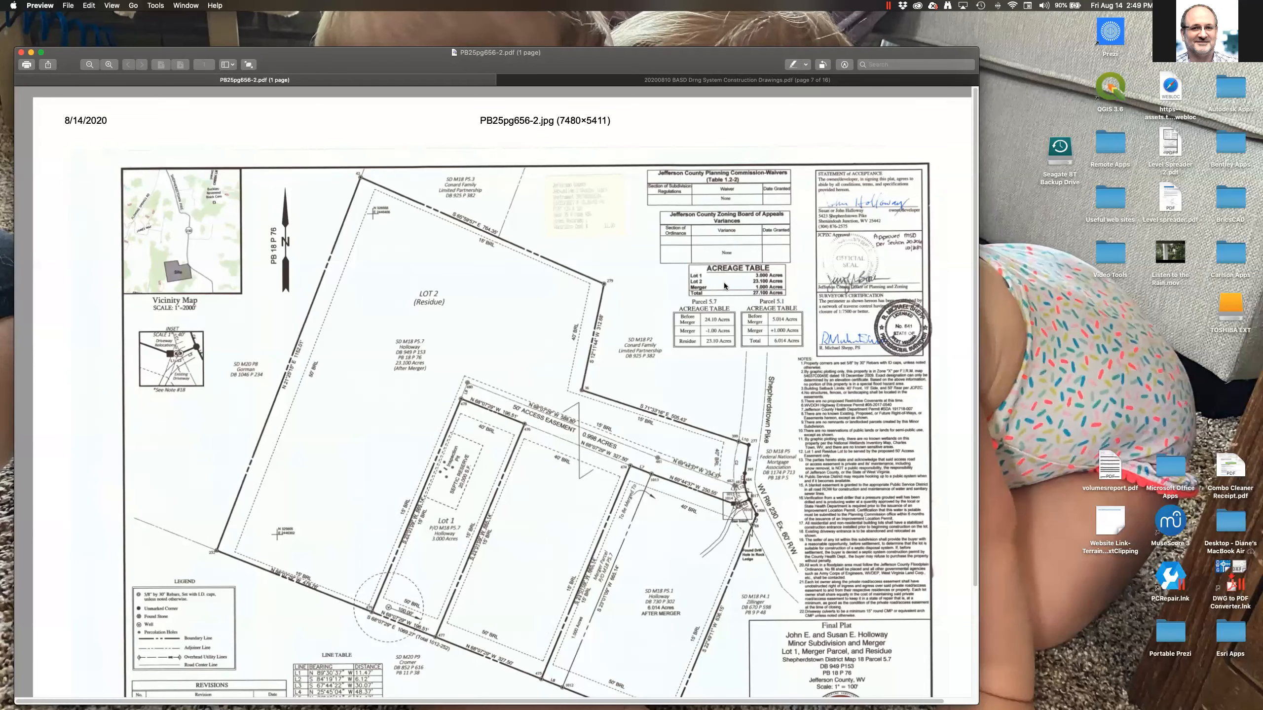
pyautogui.scroll(-3, 724, 282)
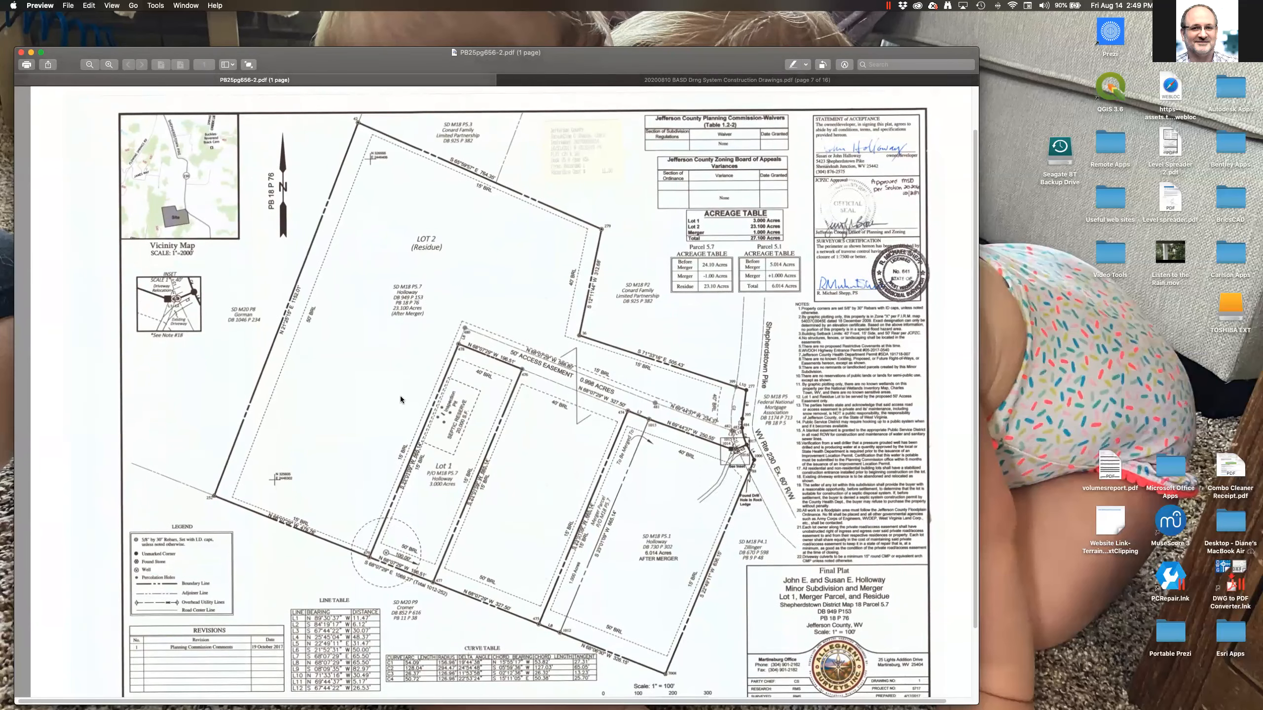
pyautogui.scroll(-4, 401, 396)
pyautogui.scroll(3, 400, 396)
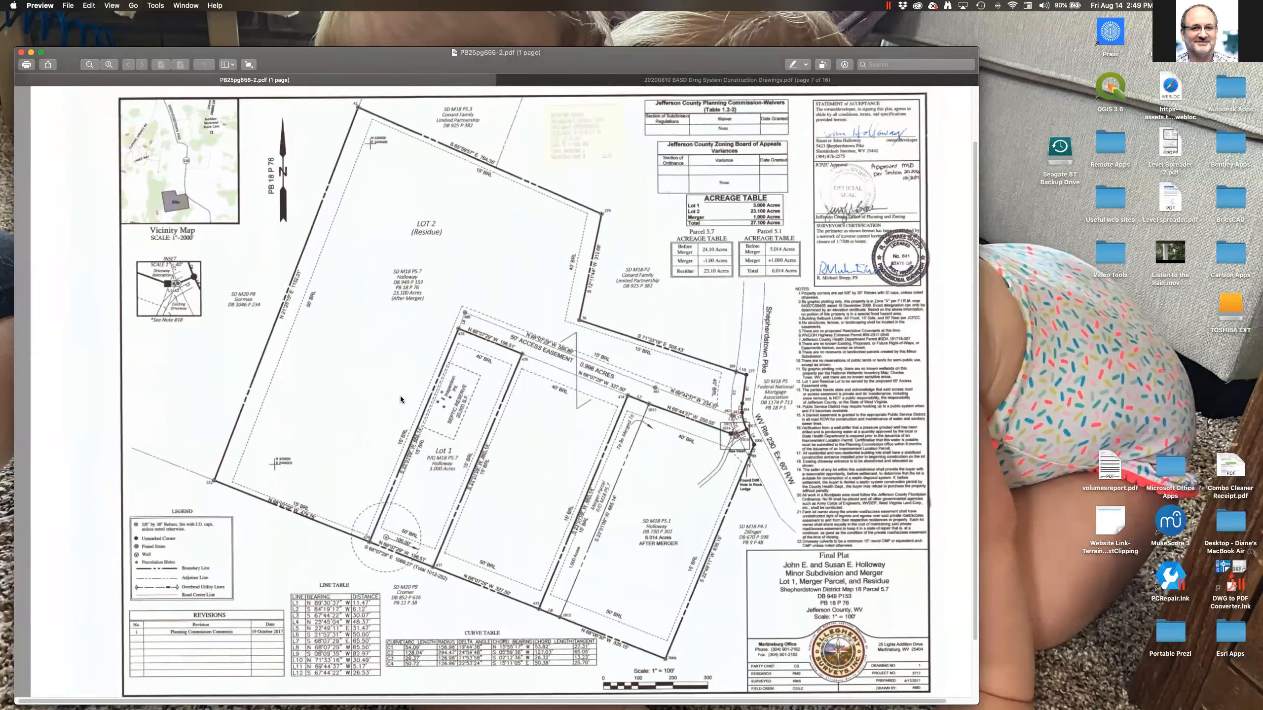
pyautogui.scroll(-1, 401, 396)
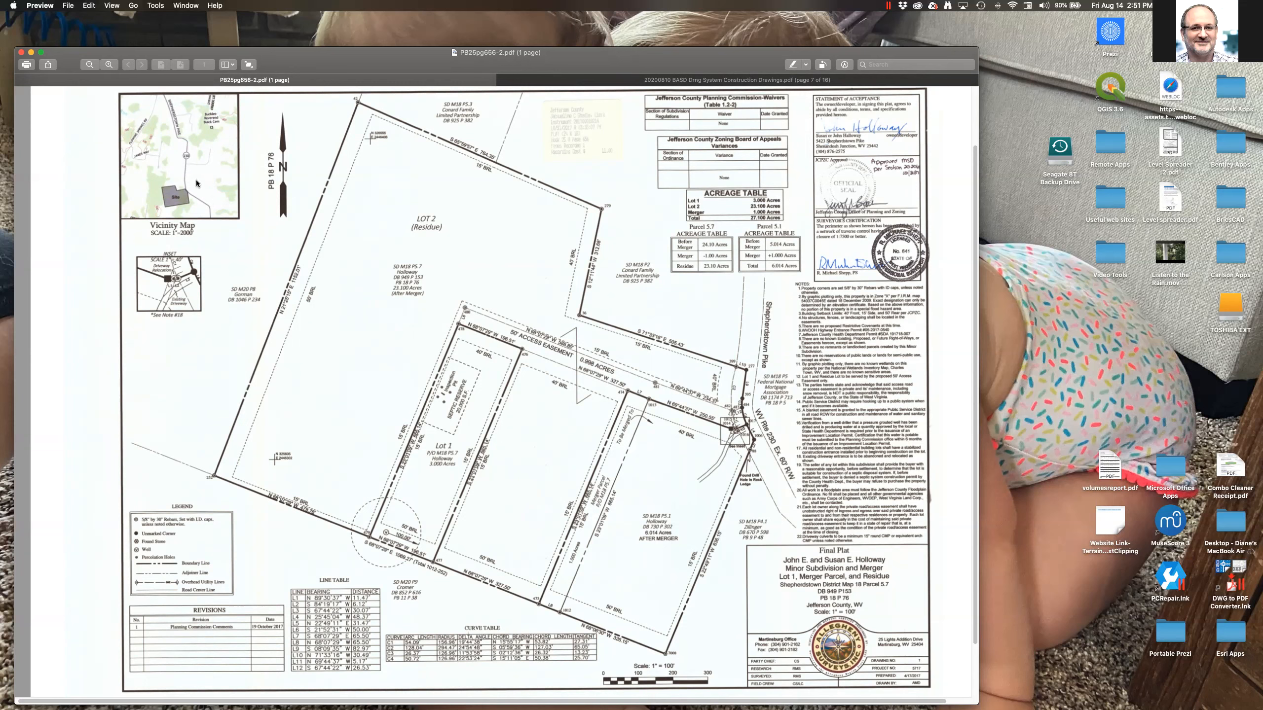
# Examine the plat's vicinity map, site outline, north arrow and driveway inset up close and against the whole sheet.
pyautogui.scroll(5, 196, 183)
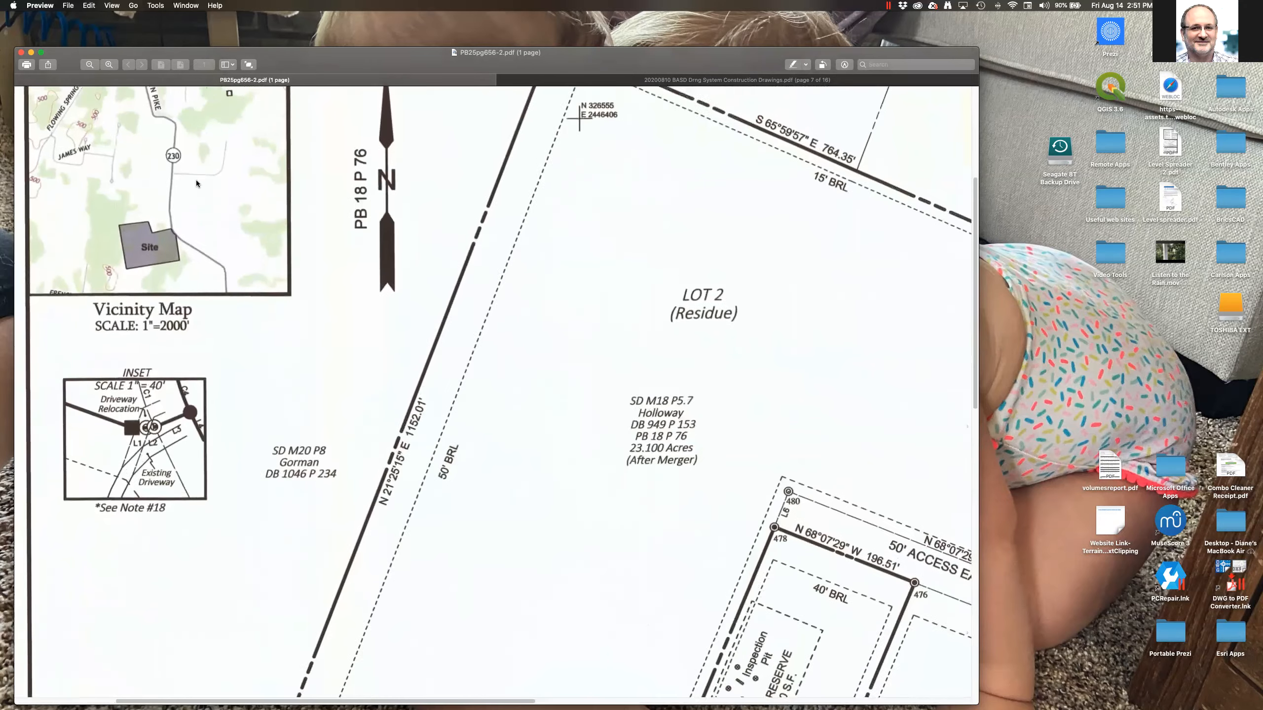
pyautogui.scroll(-5, 196, 184)
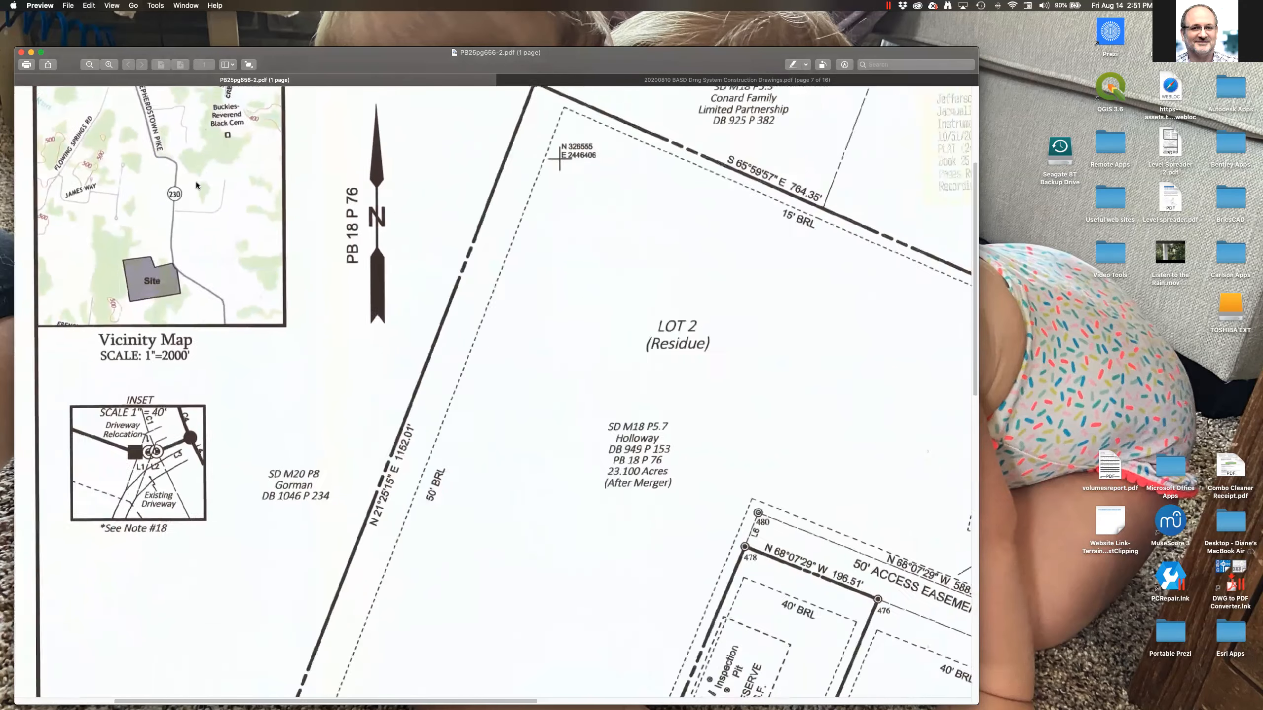
pyautogui.scroll(-5, 197, 186)
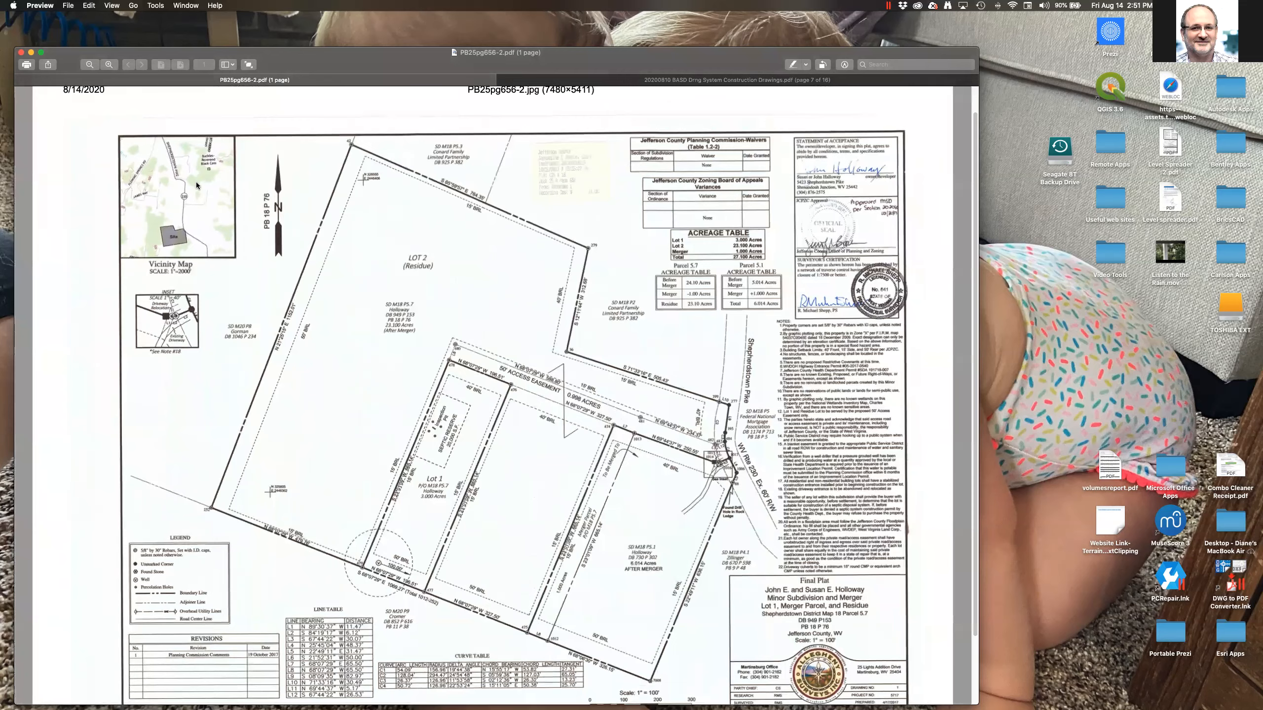
pyautogui.scroll(5, 196, 186)
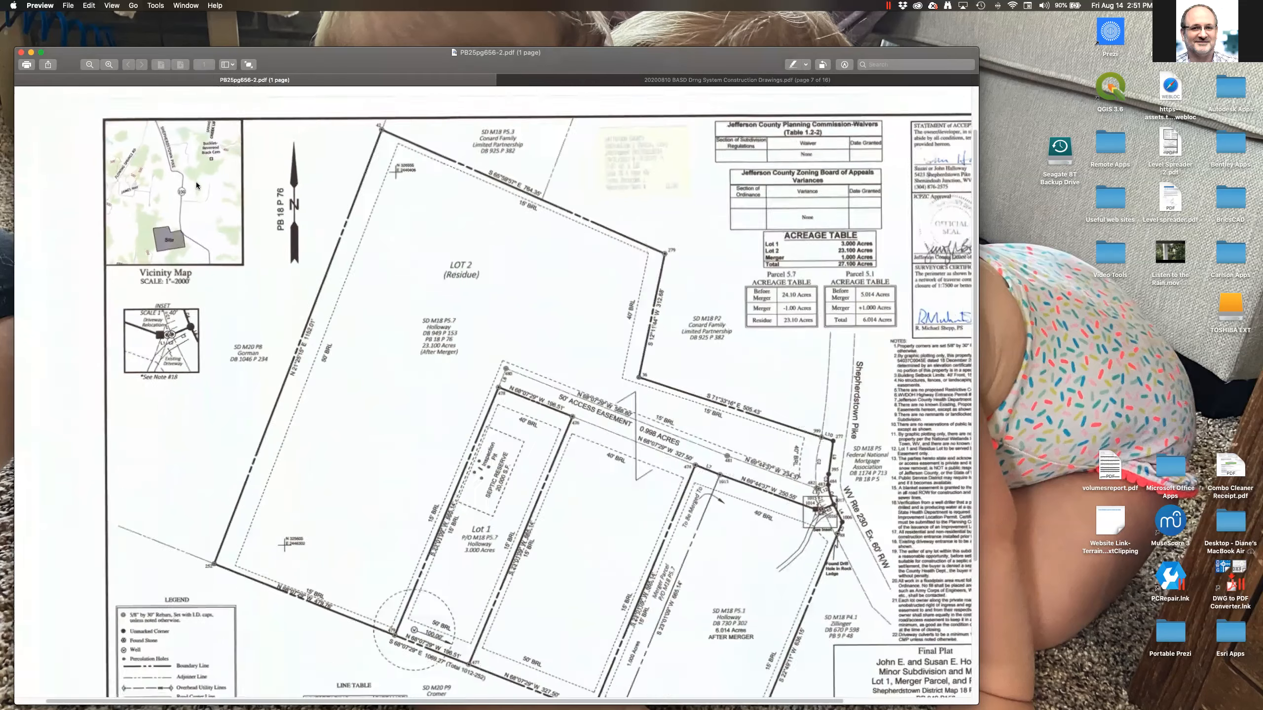
pyautogui.scroll(1, 196, 183)
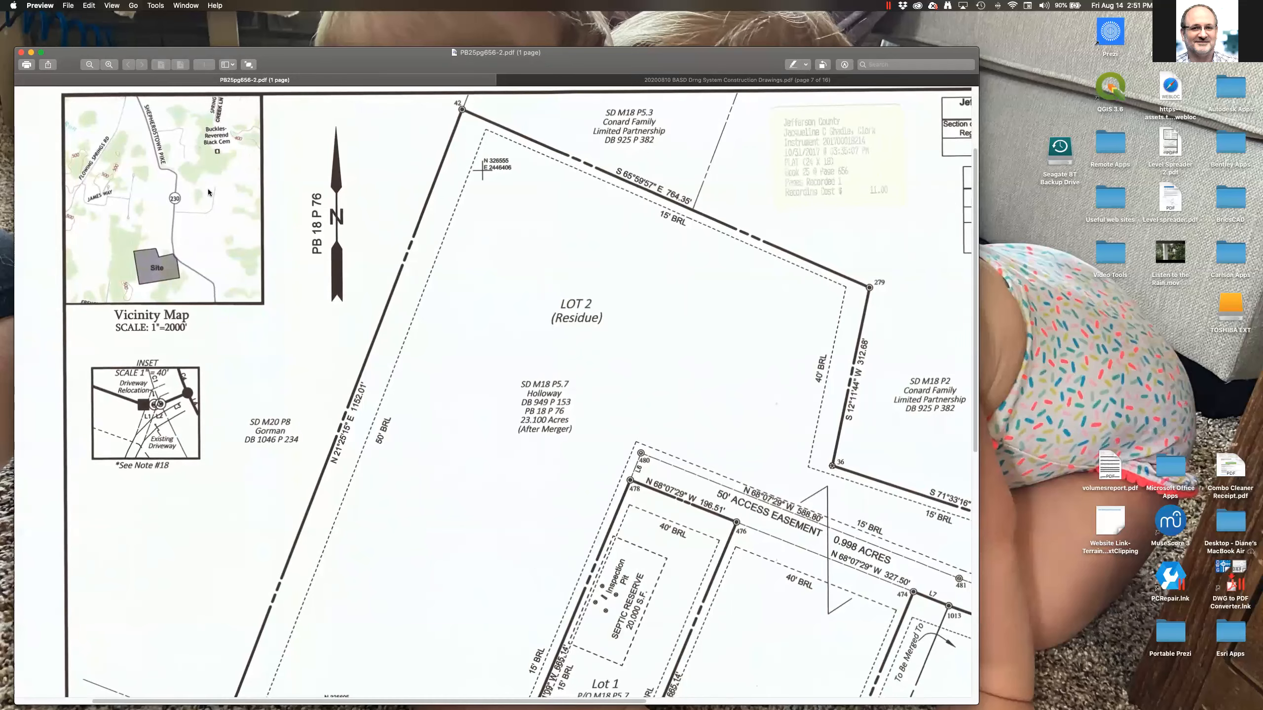
pyautogui.scroll(-4, 225, 219)
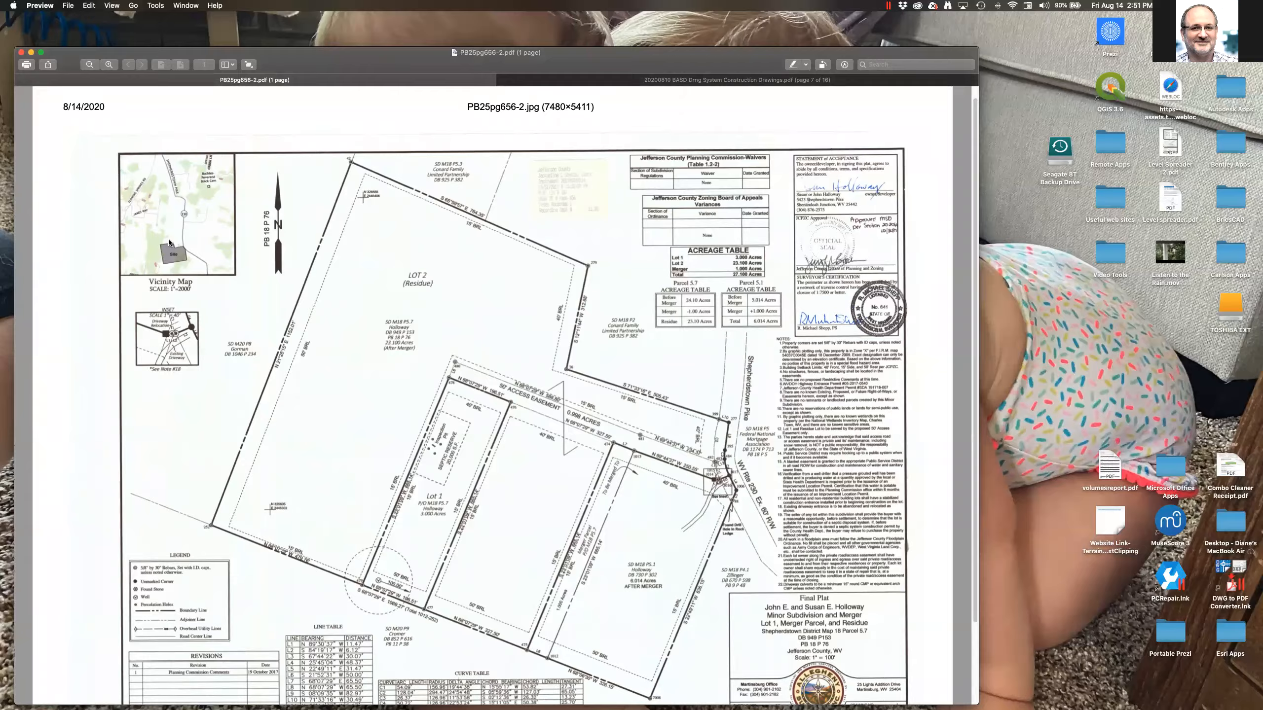
pyautogui.scroll(-2, 174, 249)
pyautogui.scroll(6, 170, 243)
pyautogui.scroll(3, 169, 242)
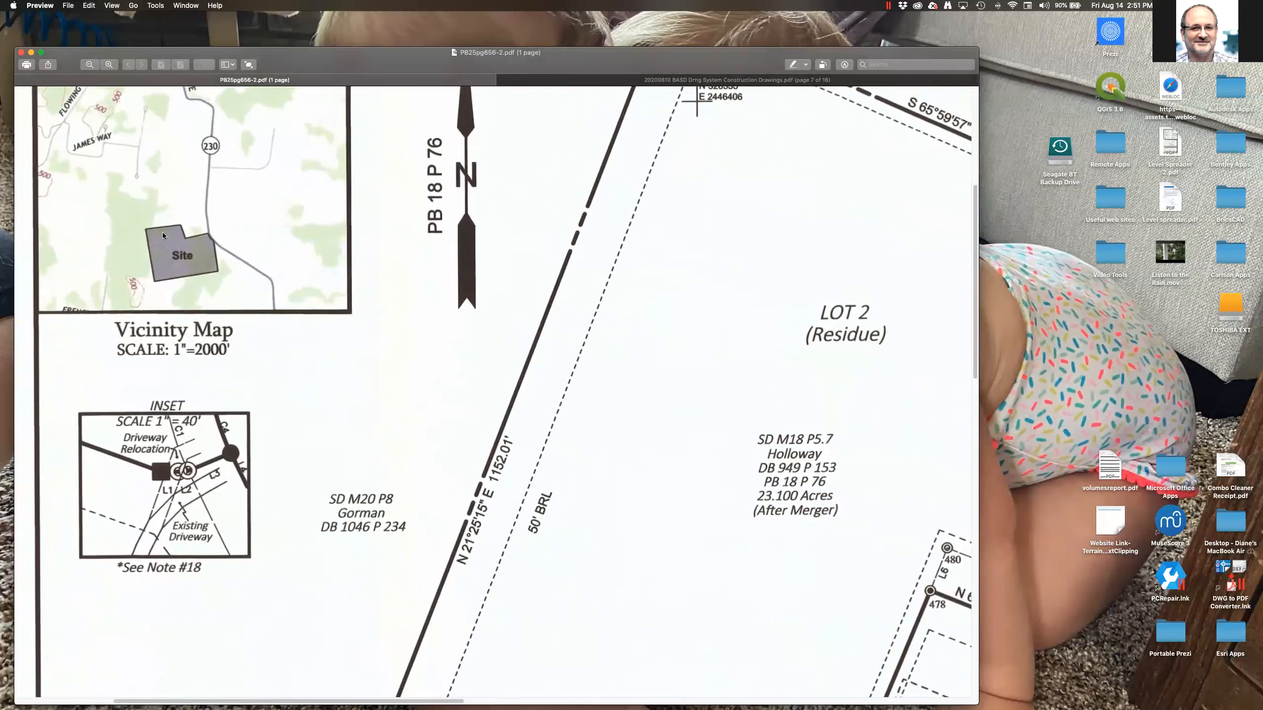
# Bring up the title sheet of the drainage construction drawings and examine its aerial location map around the circled project site.
pyautogui.click(522, 79)
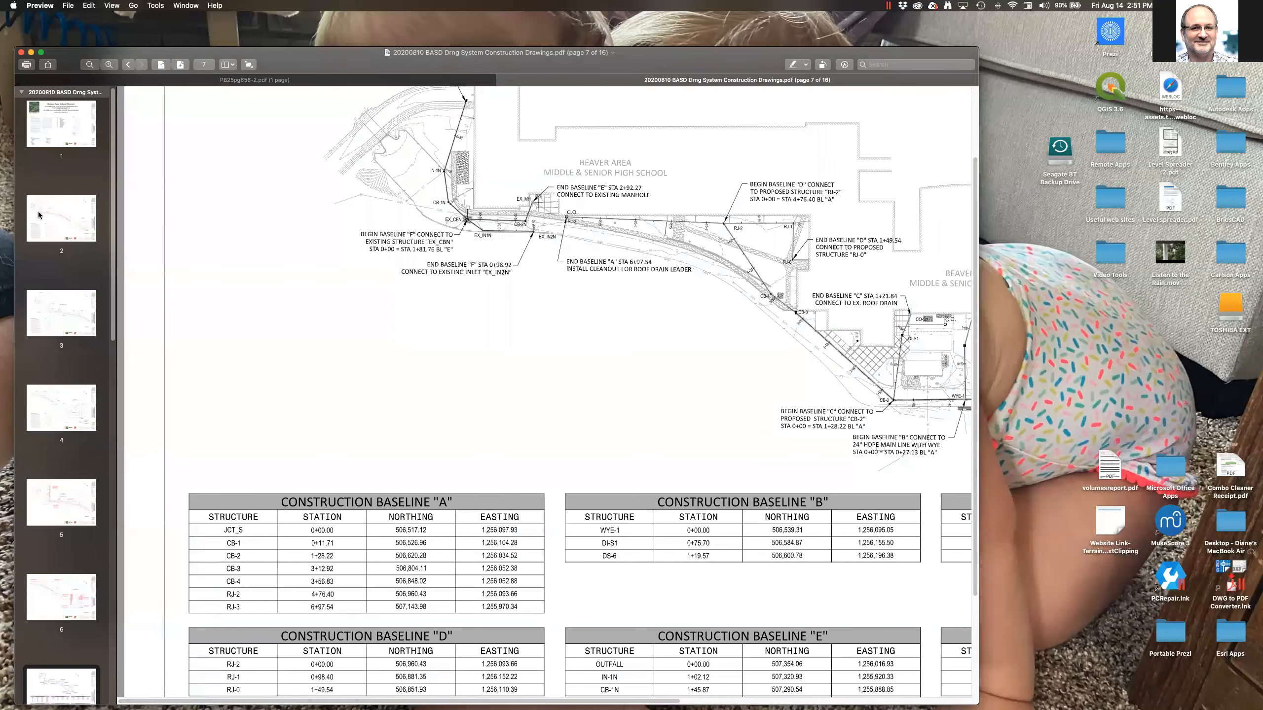
pyautogui.click(47, 115)
pyautogui.scroll(3, 293, 136)
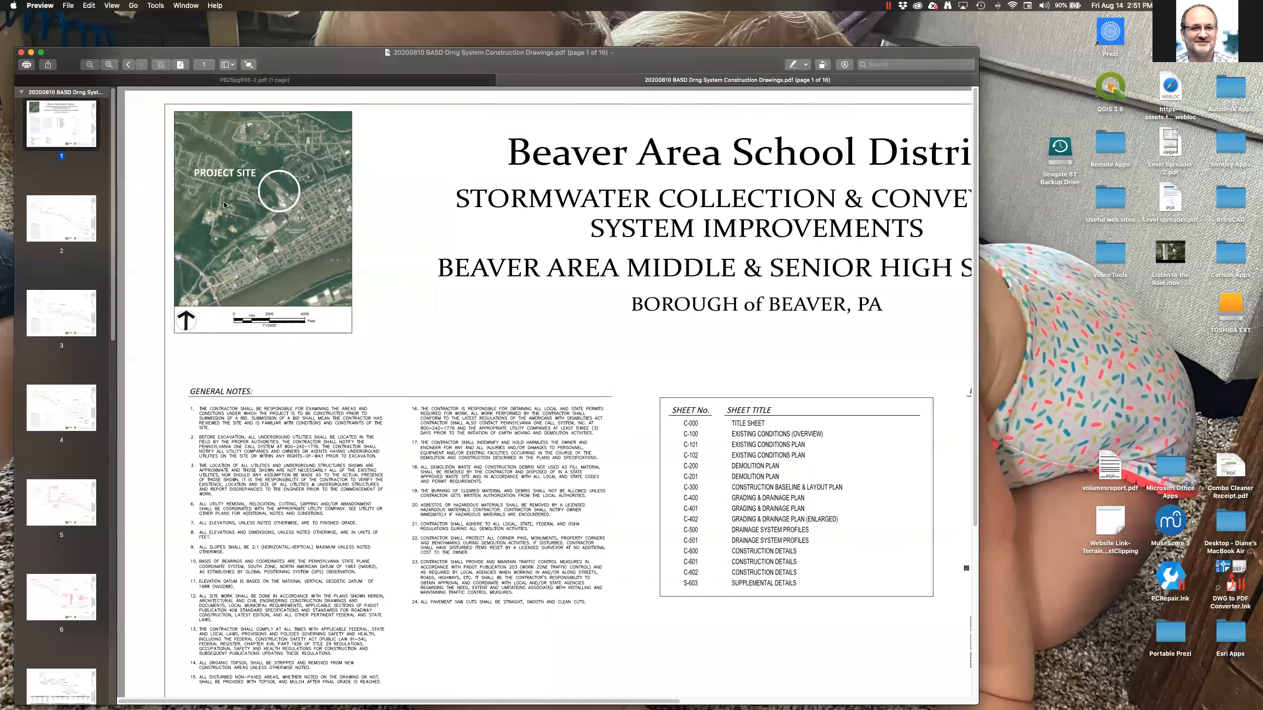
pyautogui.scroll(10, 276, 201)
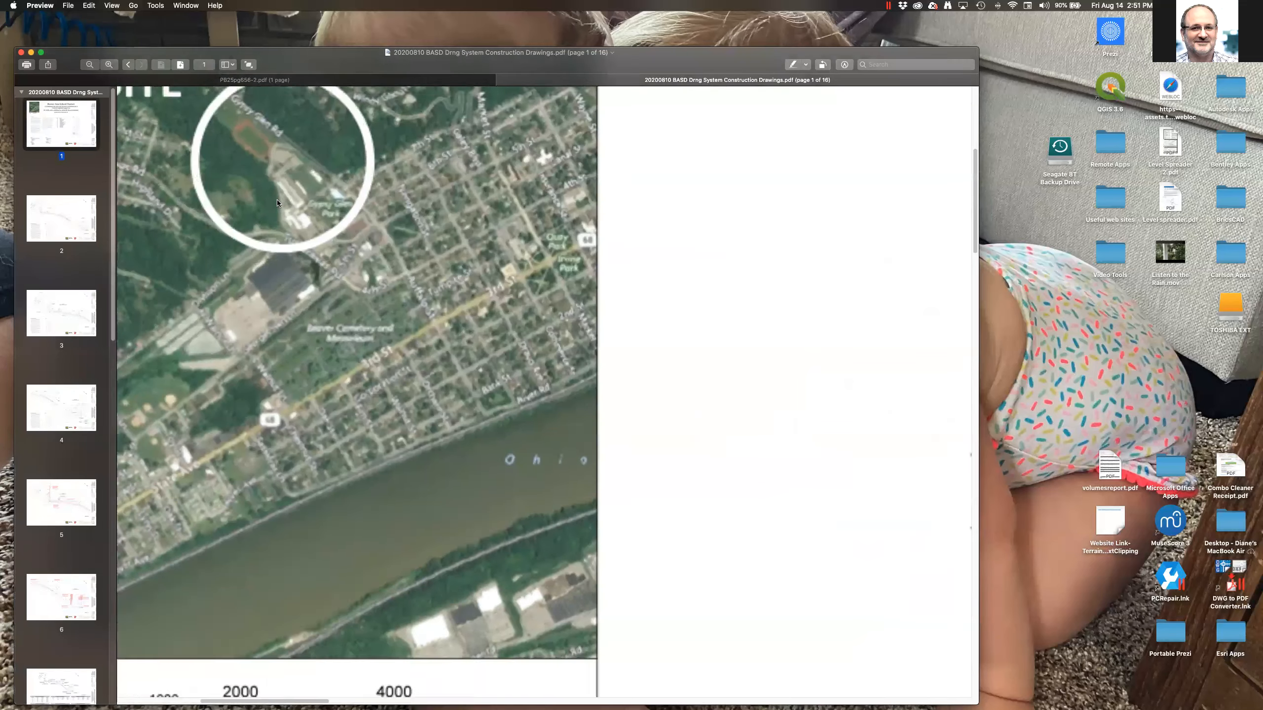
pyautogui.scroll(5, 276, 200)
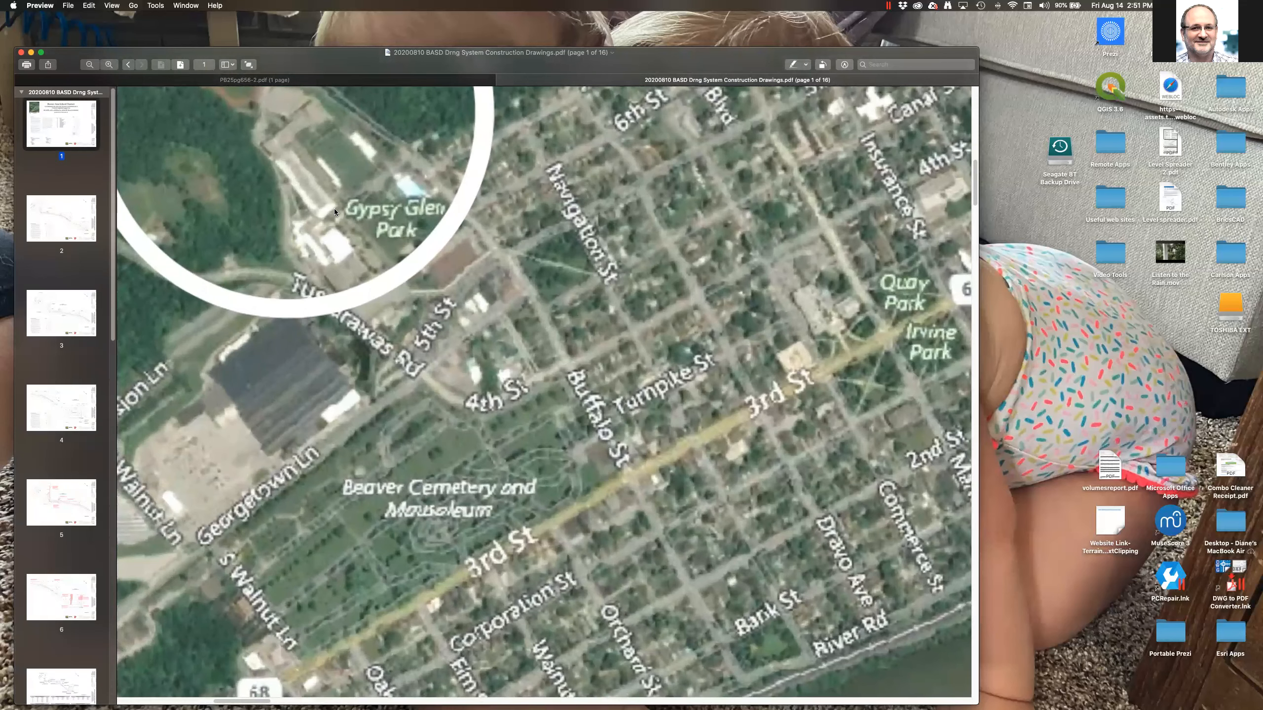
pyautogui.scroll(5, 334, 212)
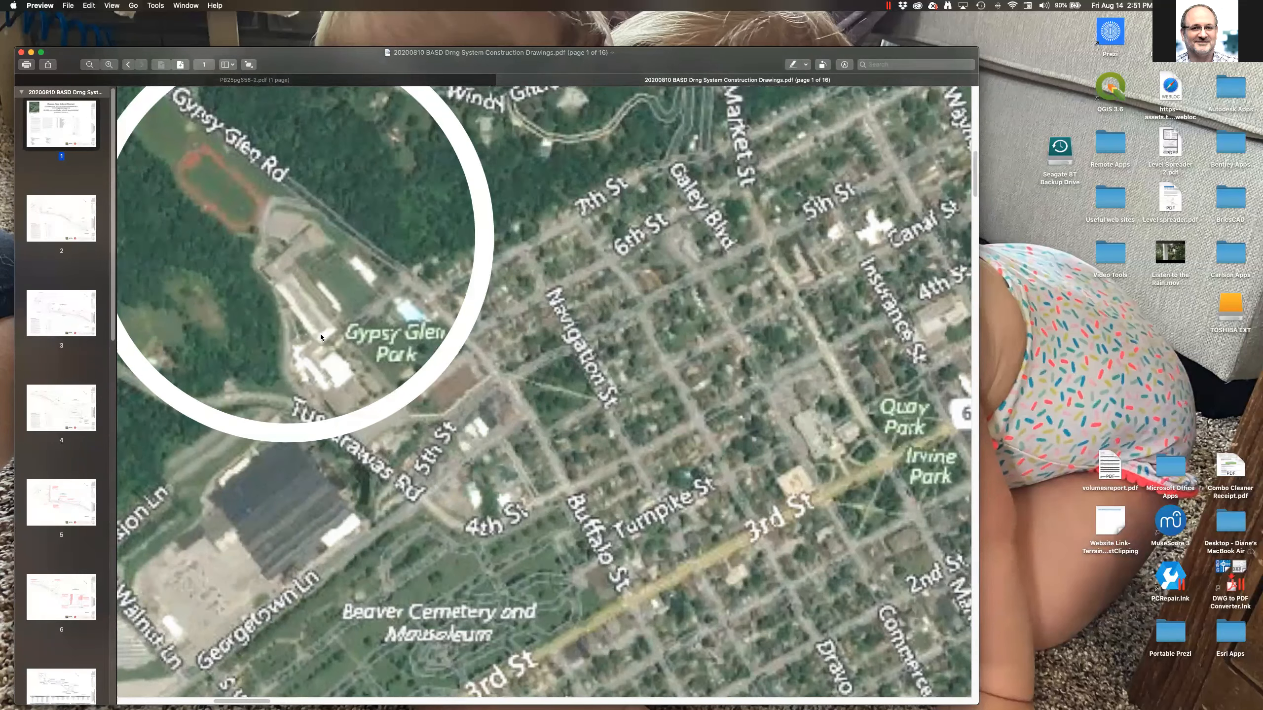
pyautogui.scroll(-8, 319, 334)
pyautogui.scroll(-5, 320, 337)
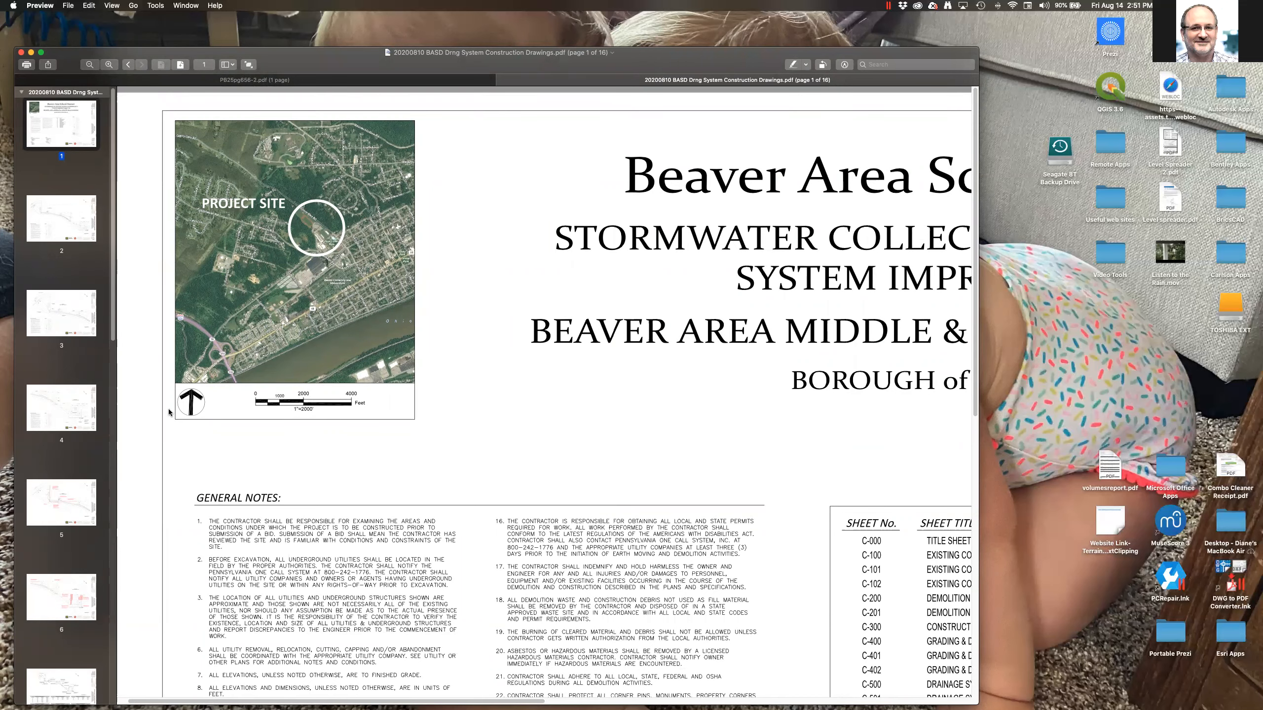
# Examine the north arrow and 1"=2000' scale bar beneath the title sheet's aerial location map.
pyautogui.keyDown('ctrl'); pyautogui.scroll(5, 171, 413); pyautogui.keyUp('ctrl')
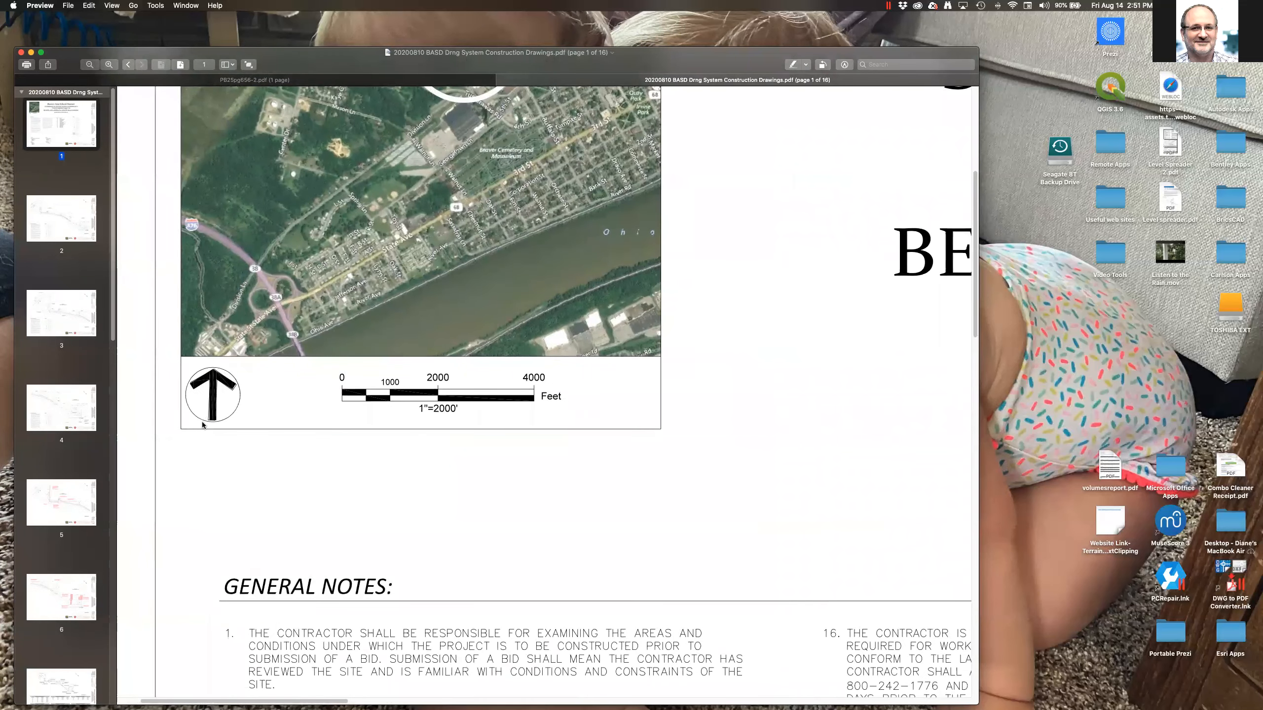
pyautogui.keyDown('ctrl'); pyautogui.scroll(5, 204, 424); pyautogui.keyUp('ctrl')
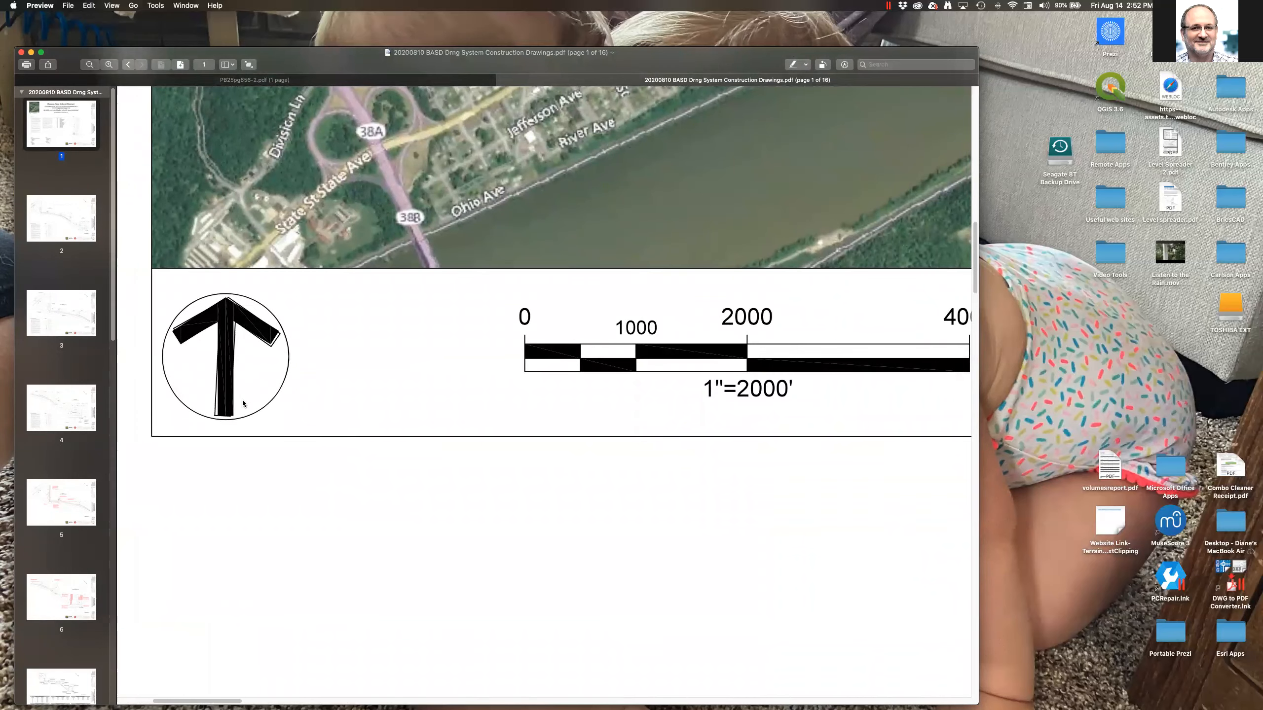
pyautogui.keyDown('ctrl'); pyautogui.scroll(-5, 243, 400); pyautogui.keyUp('ctrl')
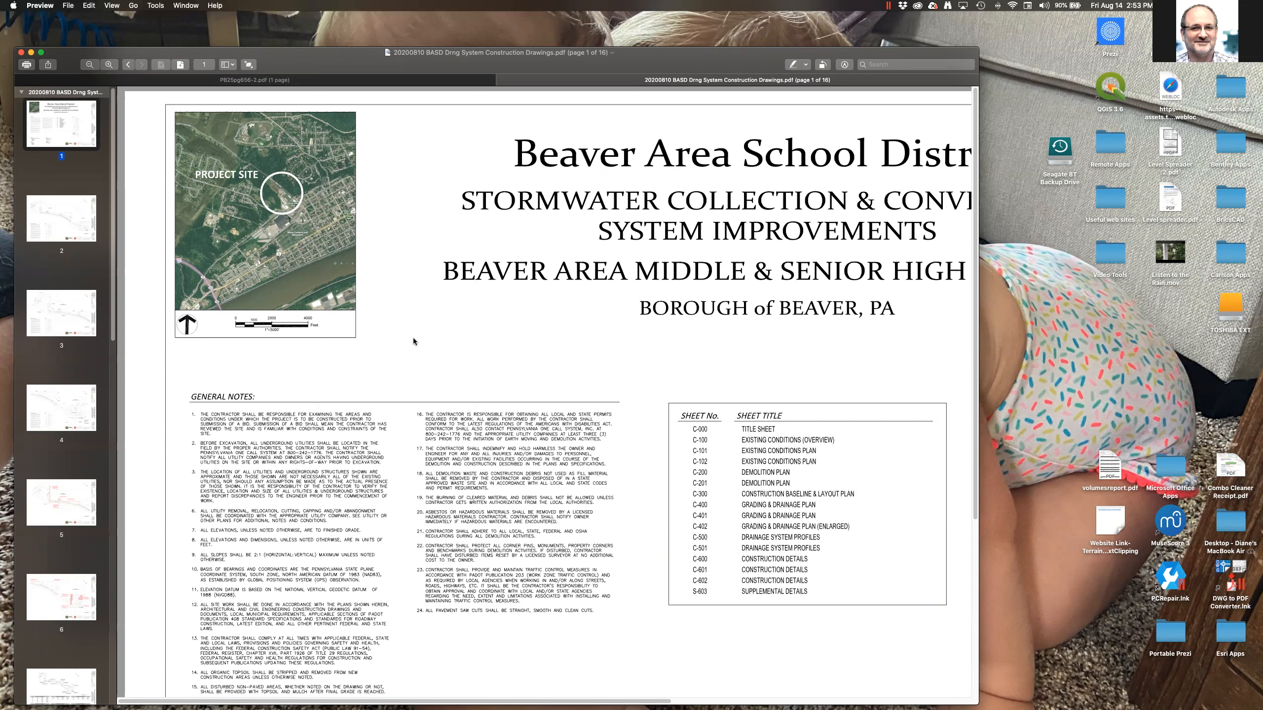
# Switch back to Carlson Survey, set the Standard text style's font to ic-romans.shx and close the text styles explorer.
pyautogui.click(500, 81)
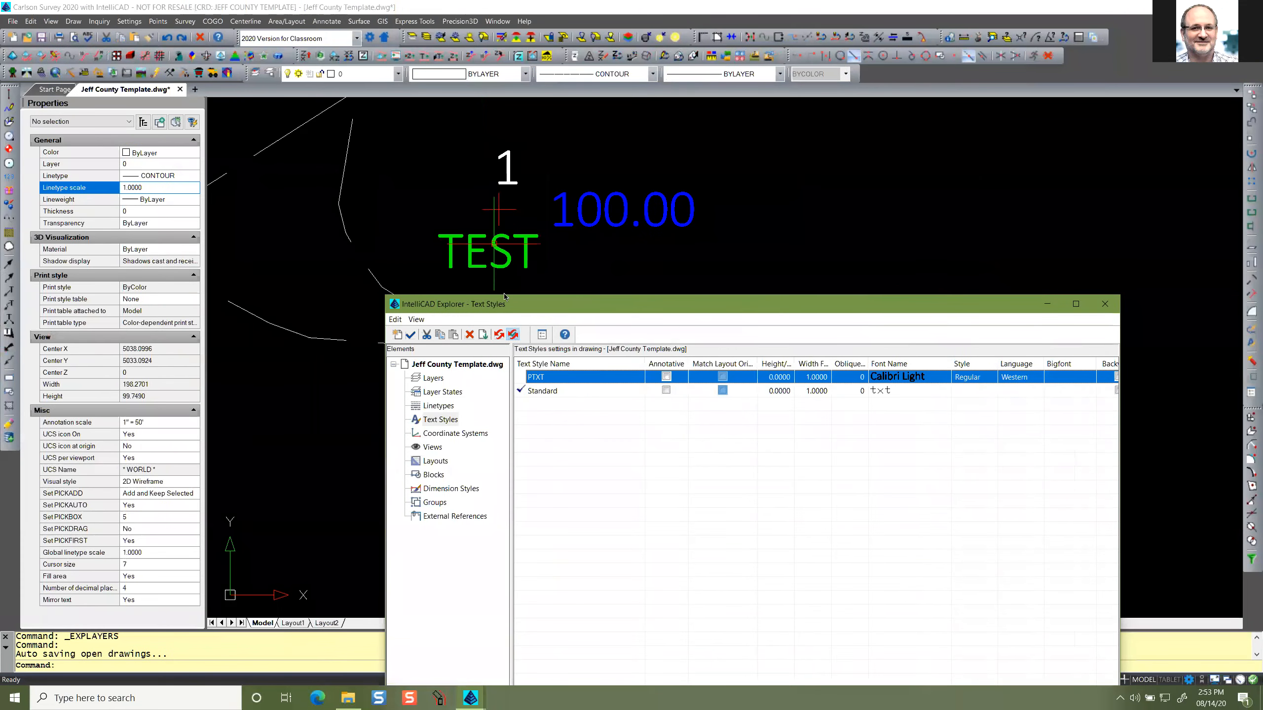
pyautogui.moveTo(535, 302); pyautogui.dragTo(345, 300)
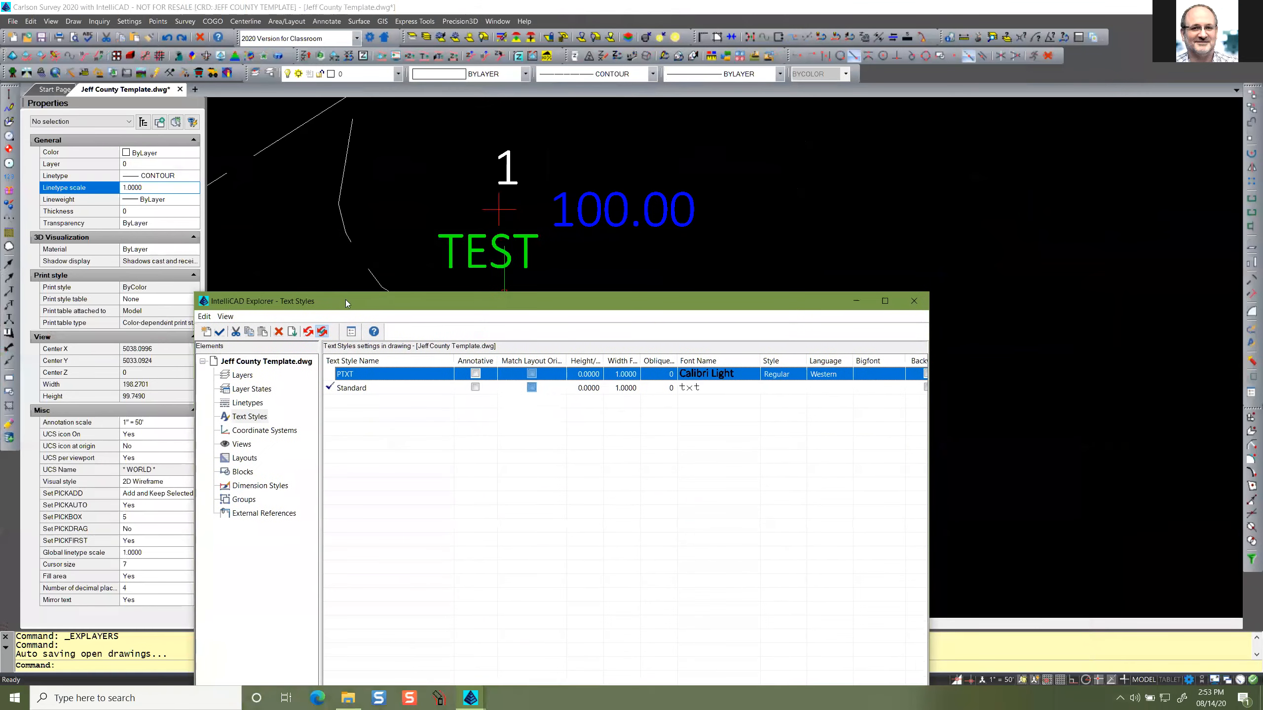
pyautogui.click(373, 401)
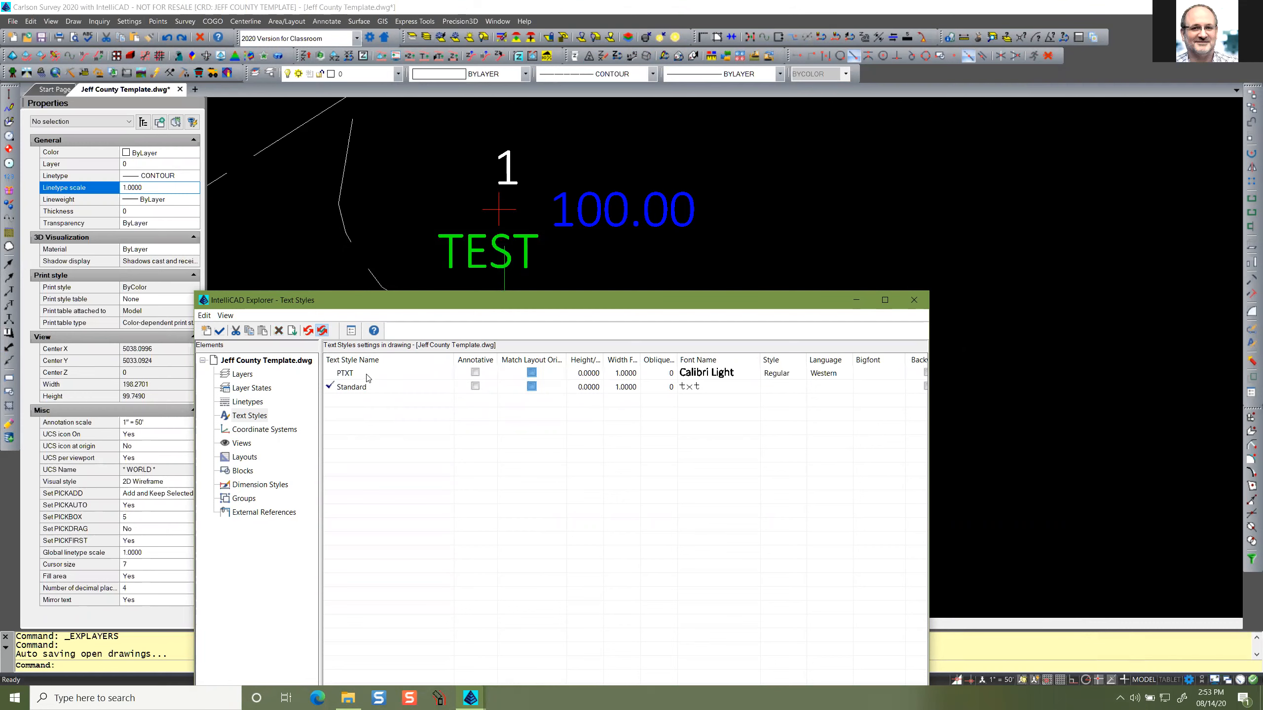
pyautogui.click(368, 388)
pyautogui.moveTo(438, 301)
pyautogui.mouseDown()
pyautogui.moveTo(459, 286)
pyautogui.moveTo(434, 289)
pyautogui.mouseUp()
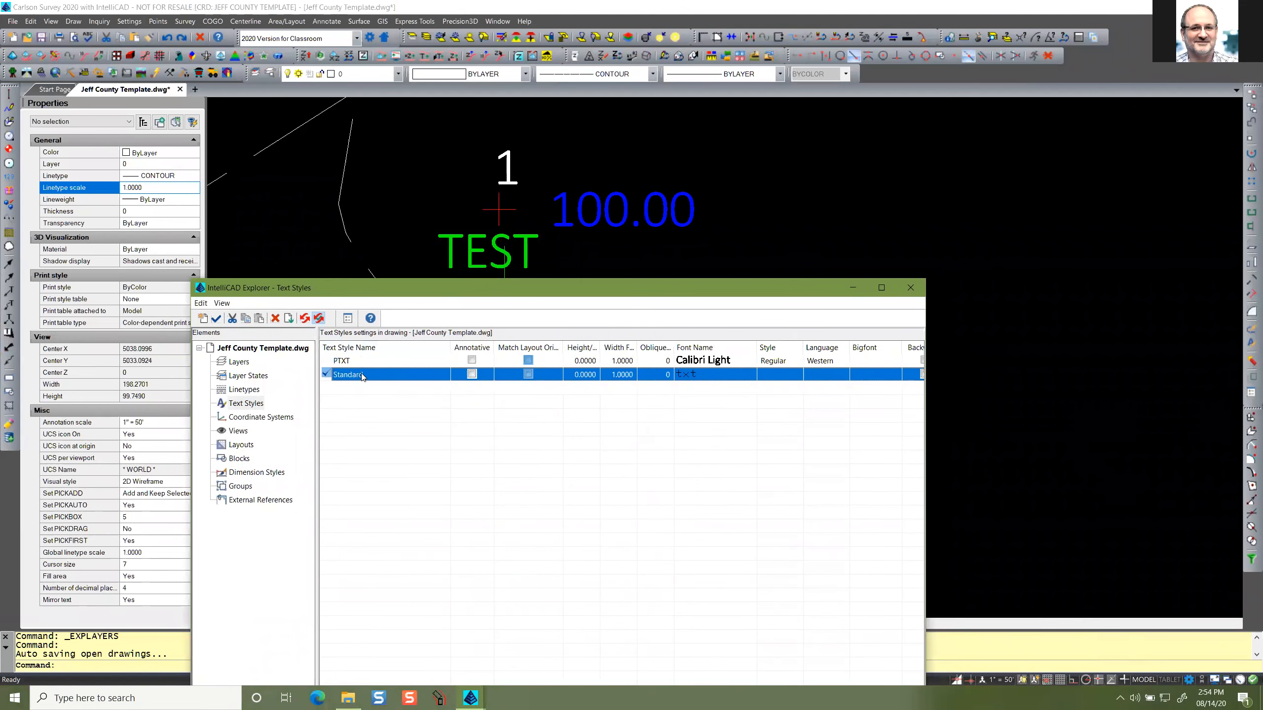
pyautogui.click(700, 377)
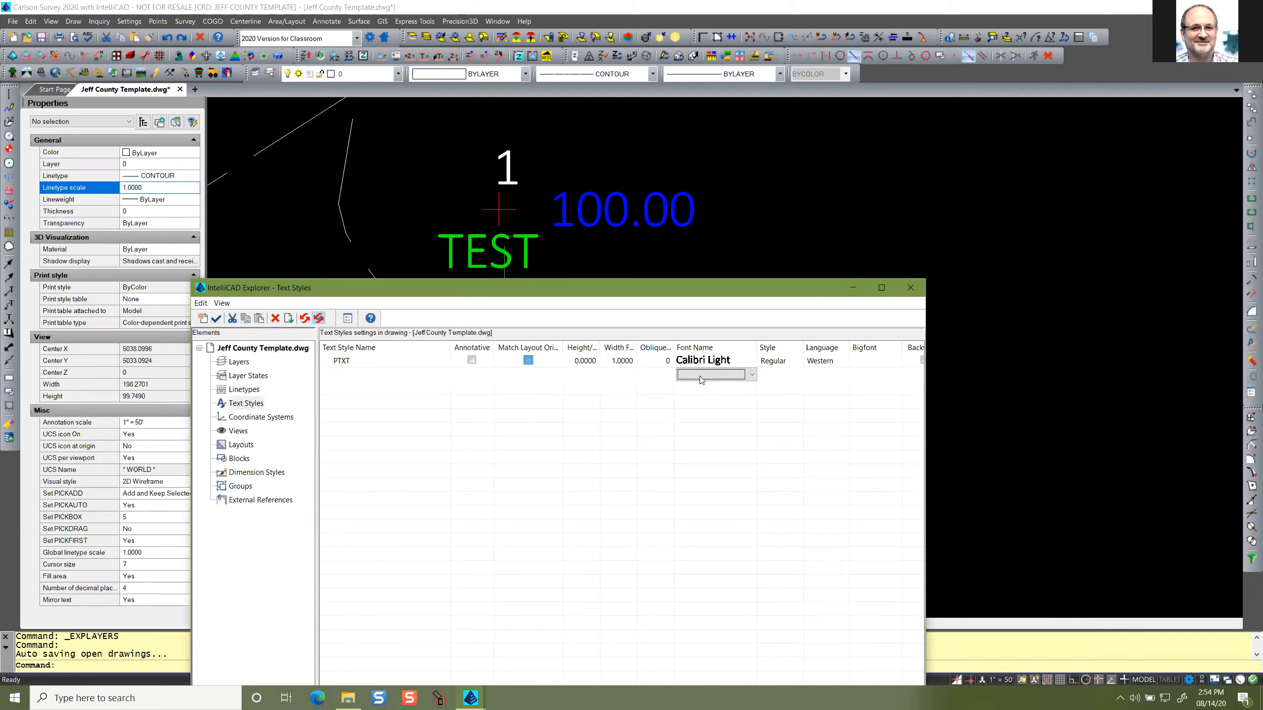
pyautogui.click(752, 376)
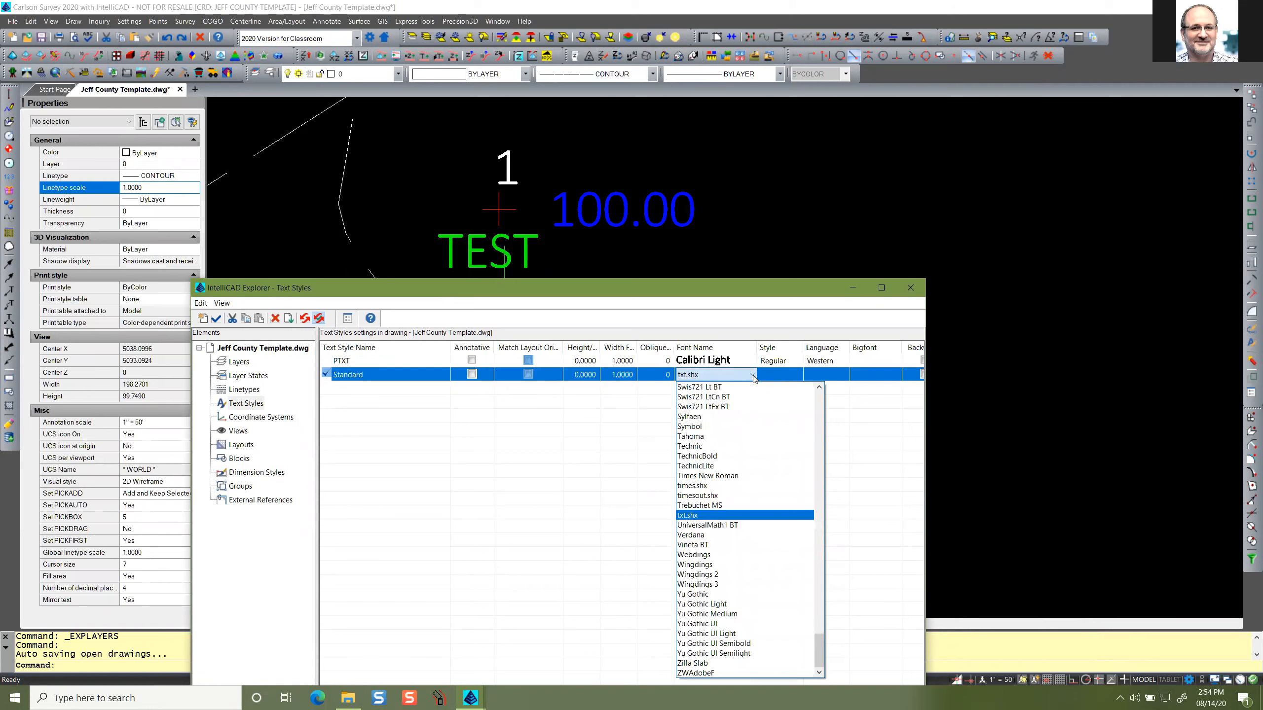
pyautogui.moveTo(821, 653)
pyautogui.mouseDown()
pyautogui.moveTo(822, 624)
pyautogui.moveTo(821, 663)
pyautogui.moveTo(821, 651)
pyautogui.mouseUp()
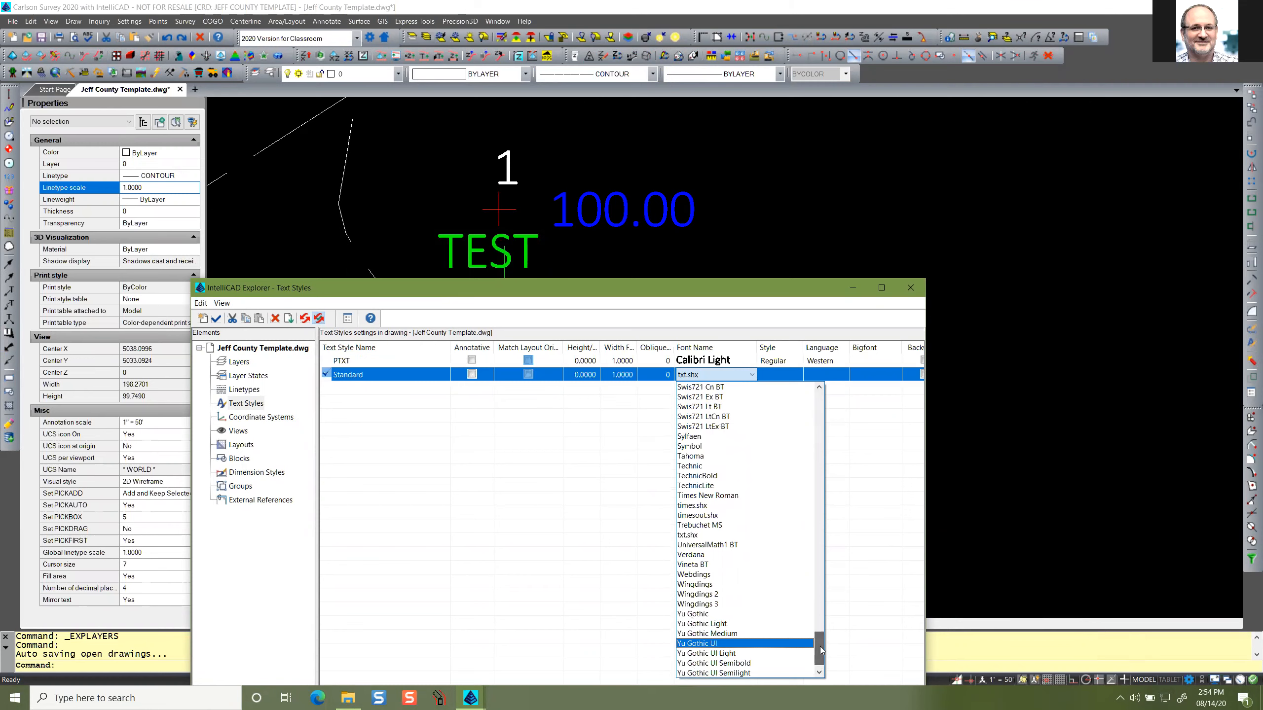
pyautogui.click(836, 581)
pyautogui.click(742, 377)
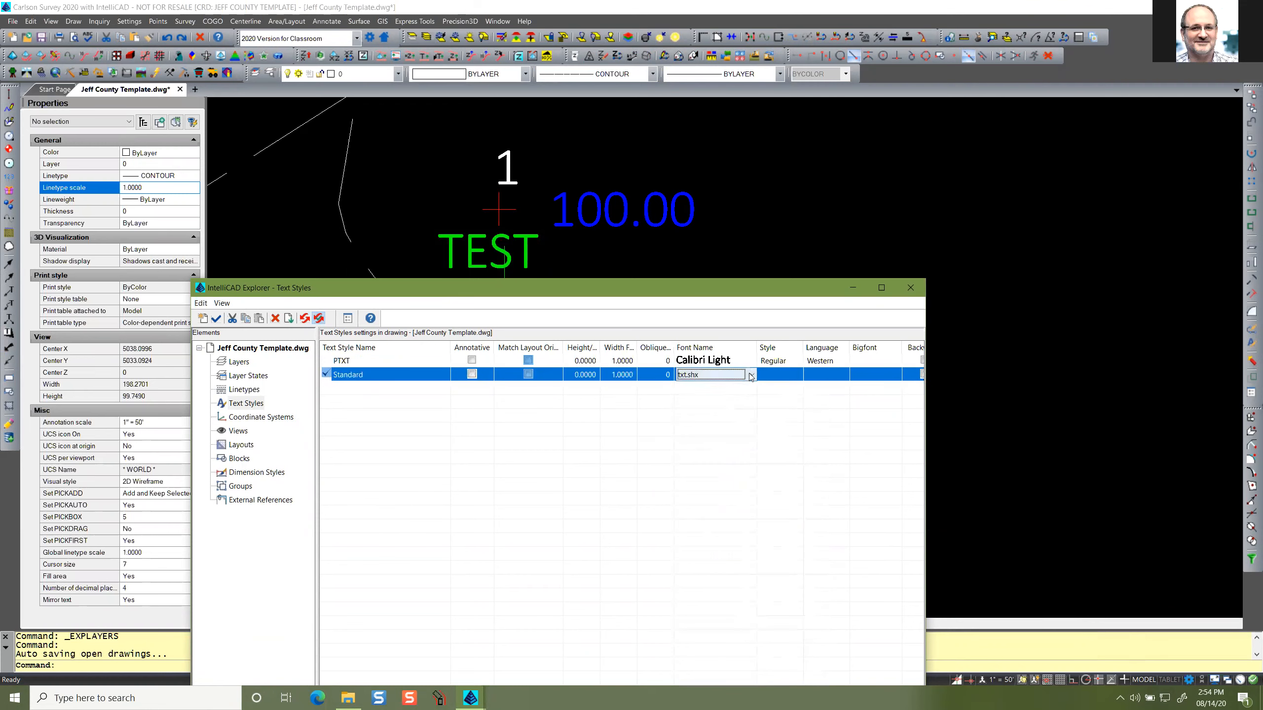
pyautogui.click(752, 375)
pyautogui.moveTo(821, 644); pyautogui.dragTo(832, 516)
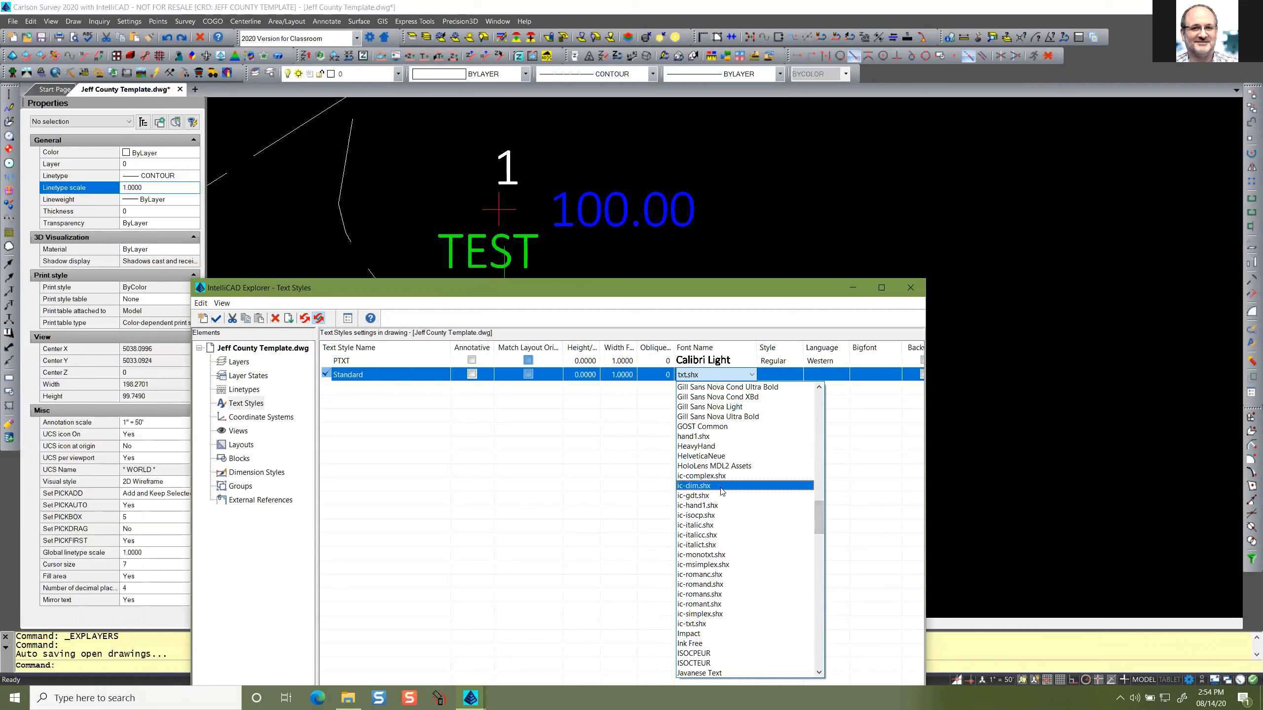
pyautogui.click(738, 594)
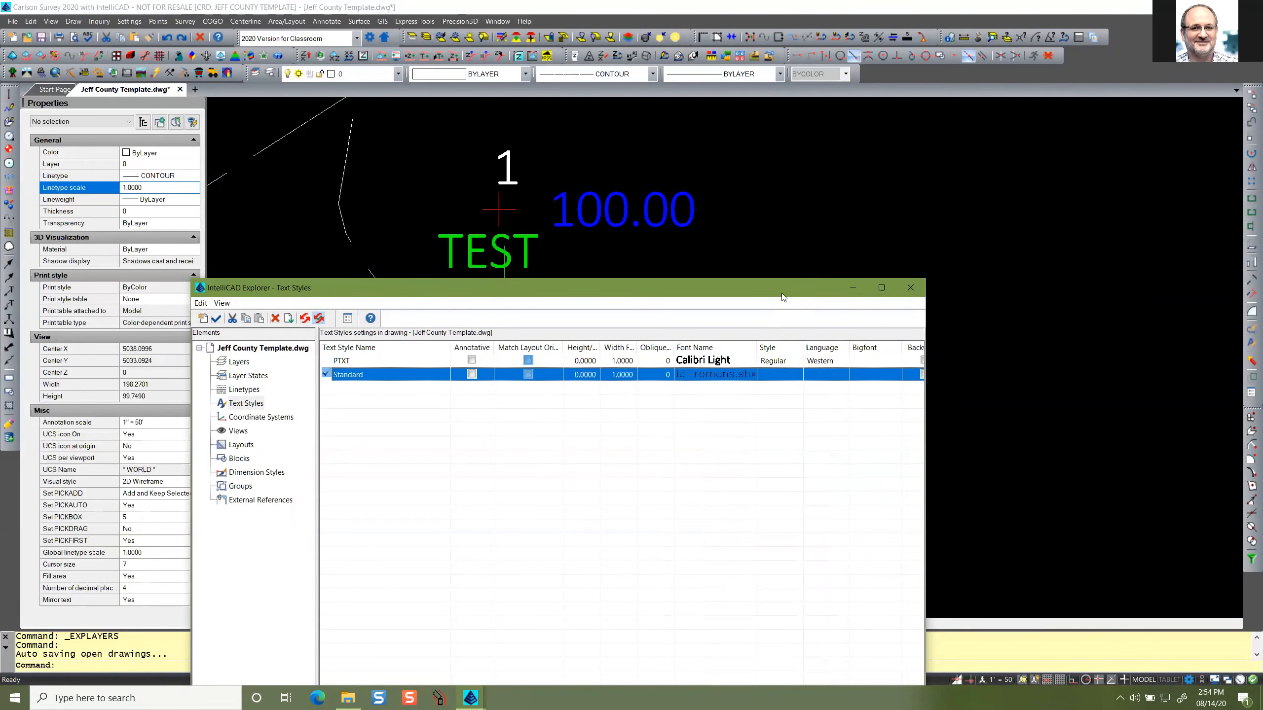
pyautogui.moveTo(775, 288); pyautogui.dragTo(837, 355)
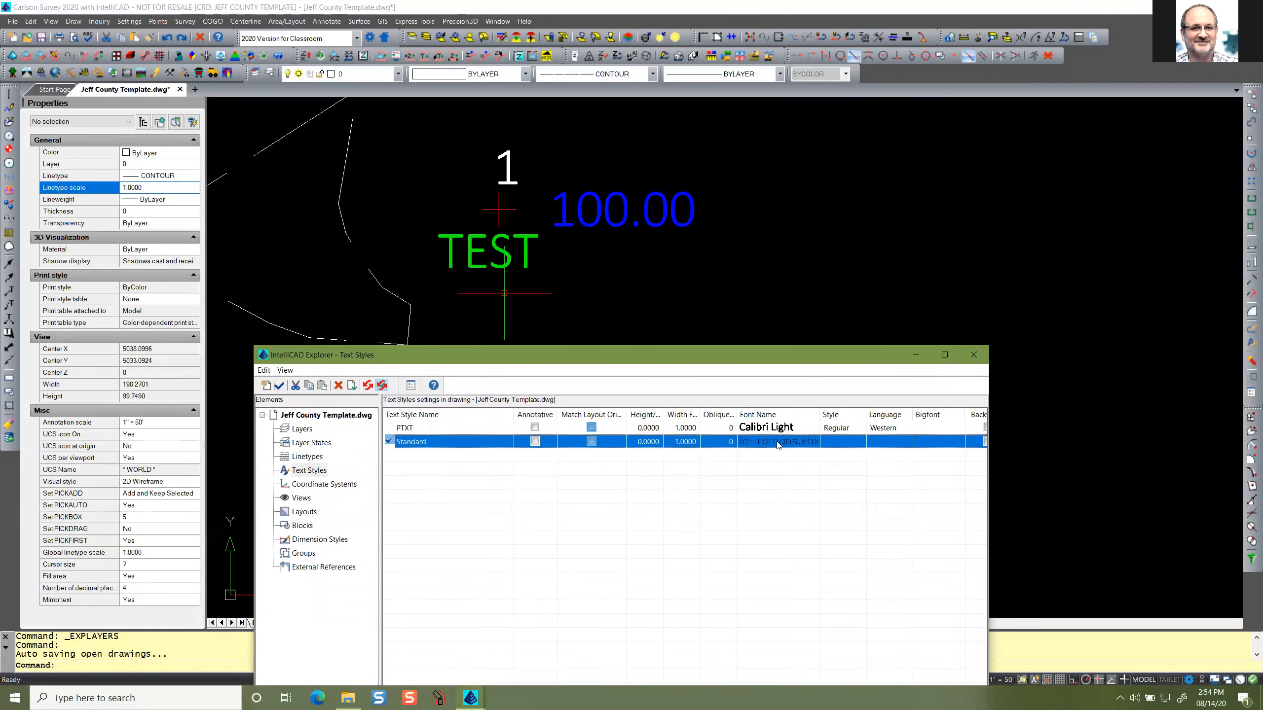
pyautogui.click(972, 356)
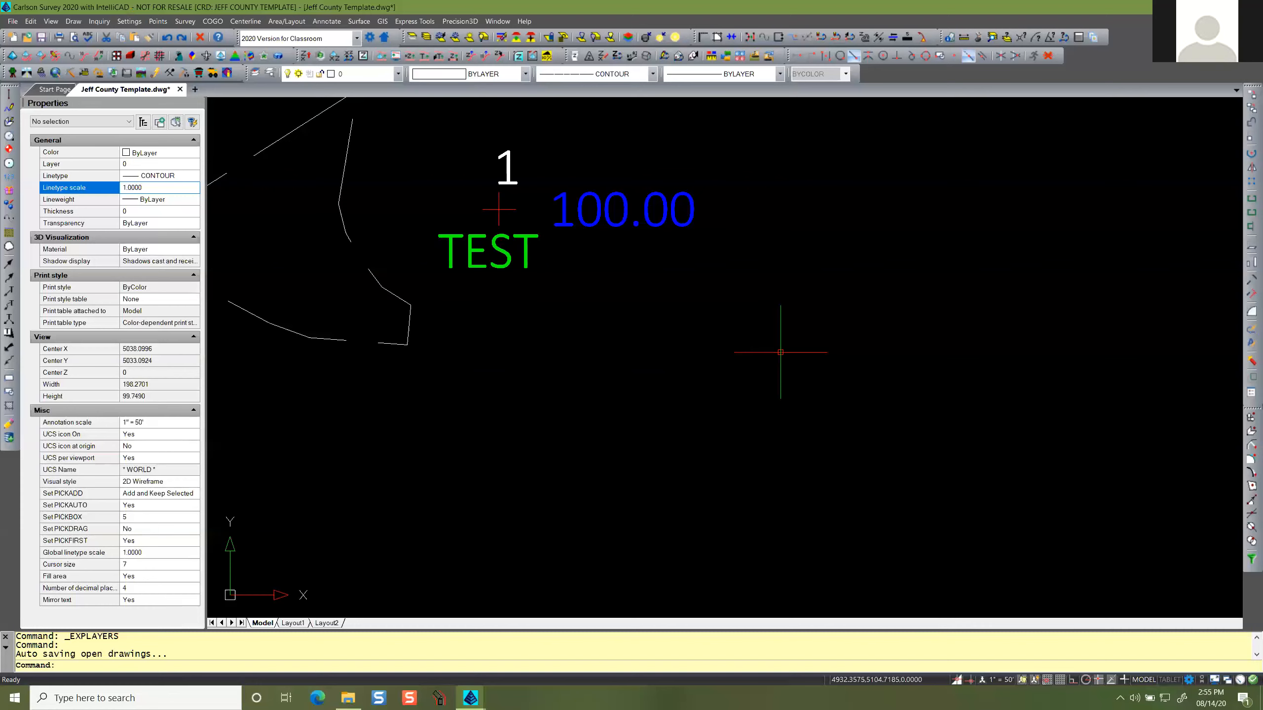
pyautogui.scroll(-3, 677, 375)
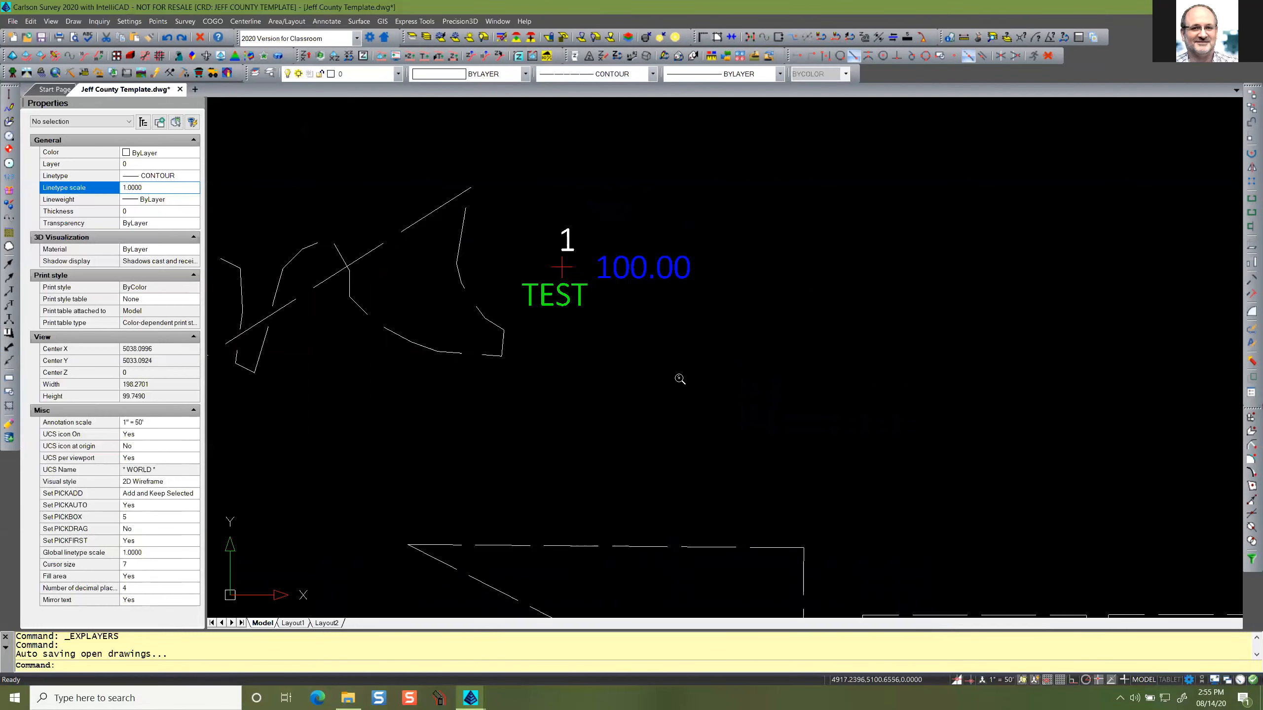
pyautogui.moveTo(582, 322); pyautogui.dragTo(599, 286, button='middle')
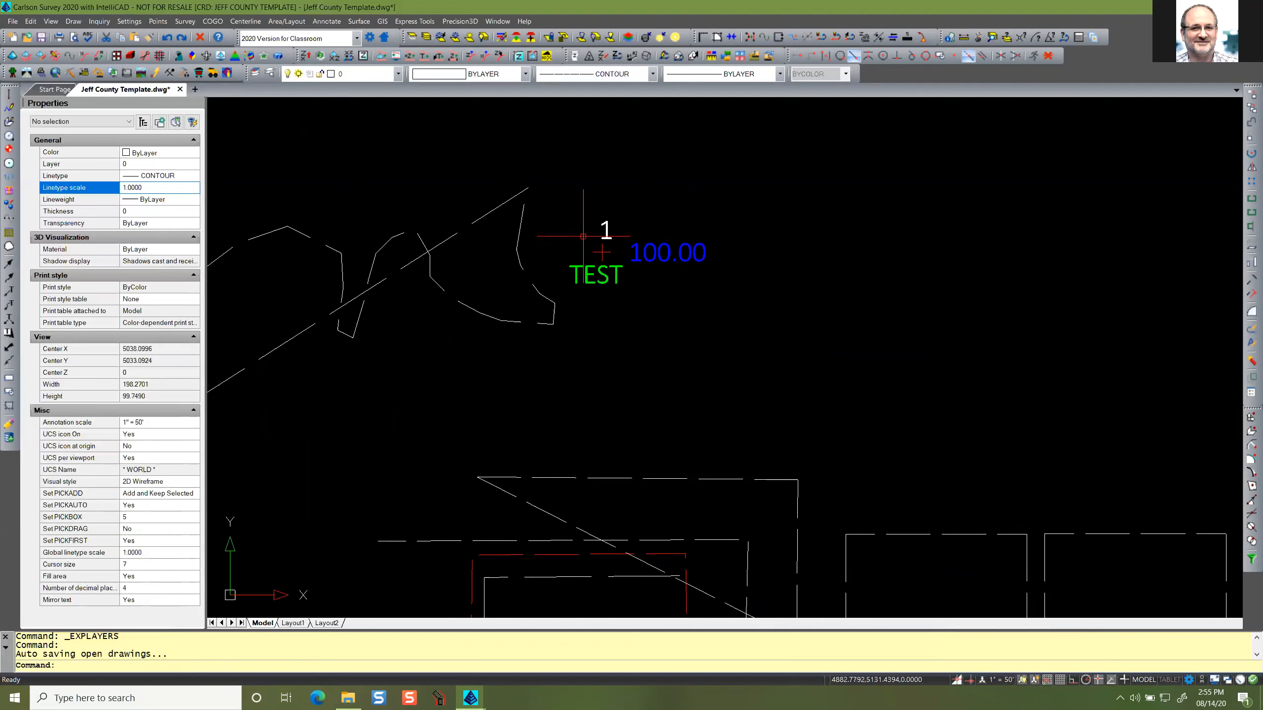
# Open the drawing's text styles list and inspect the font assigned to the PTXT style.
pyautogui.click(271, 79)
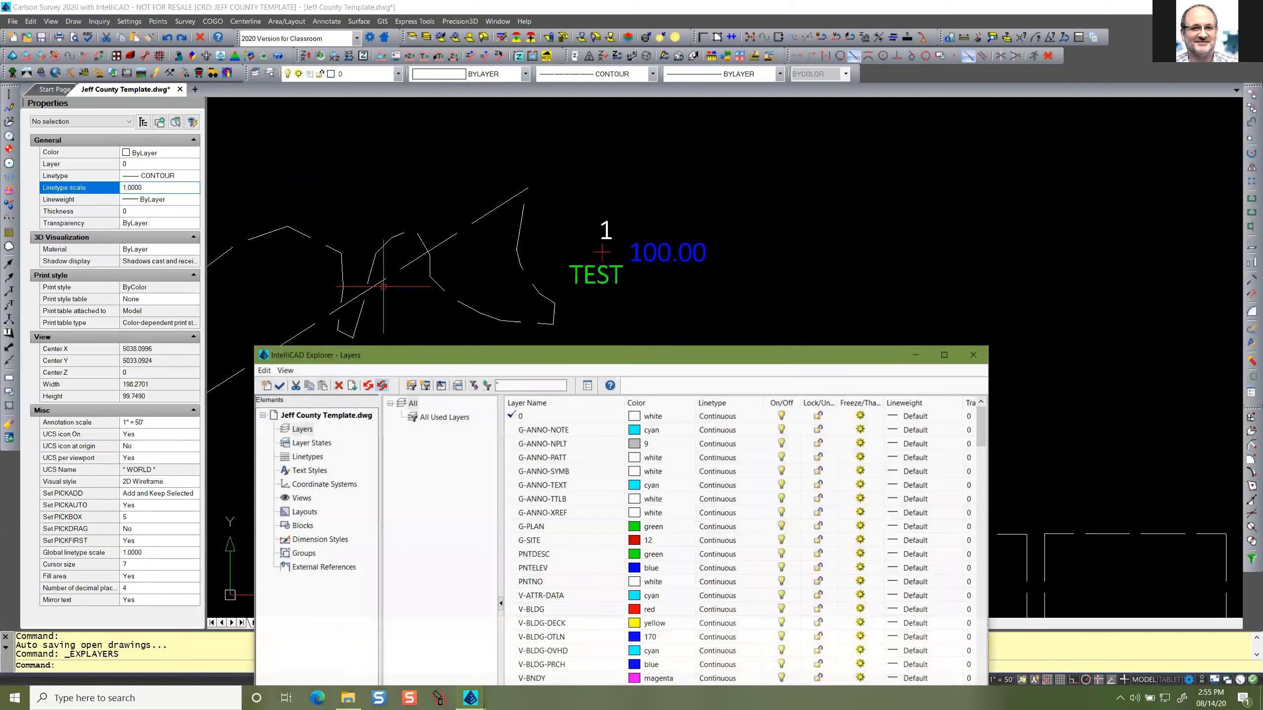
pyautogui.click(308, 470)
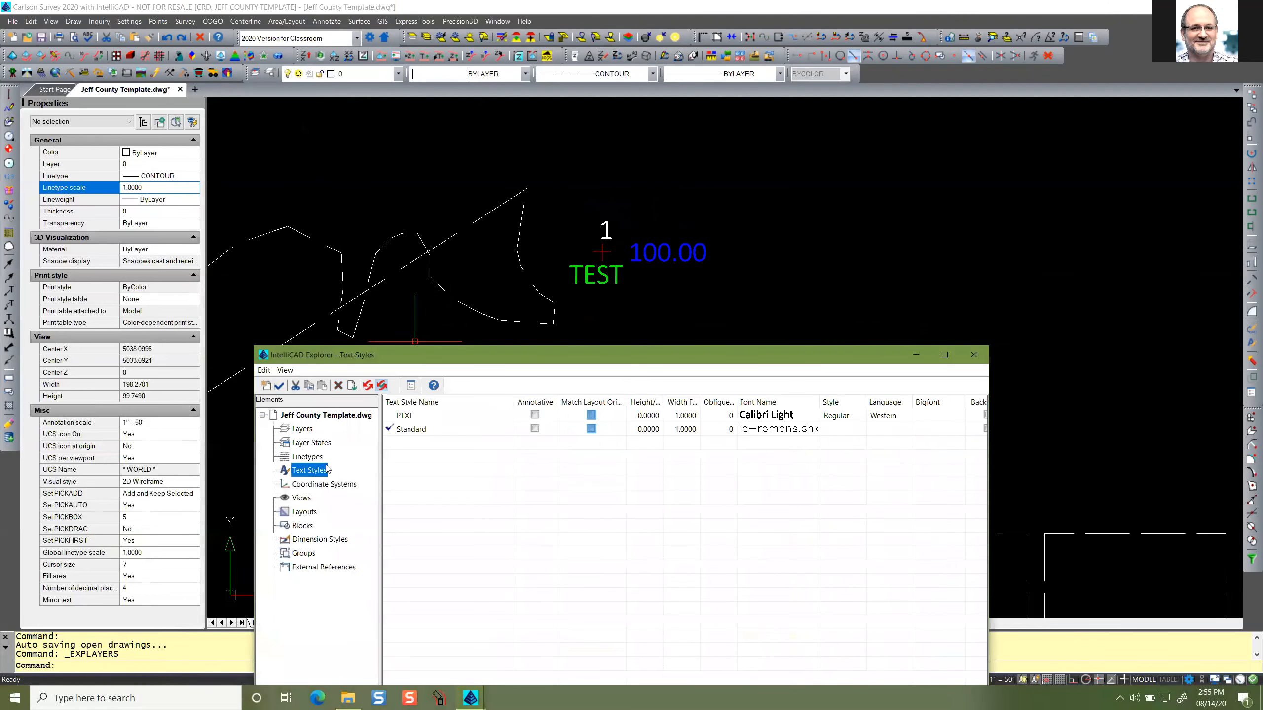
pyautogui.click(417, 417)
pyautogui.click(798, 416)
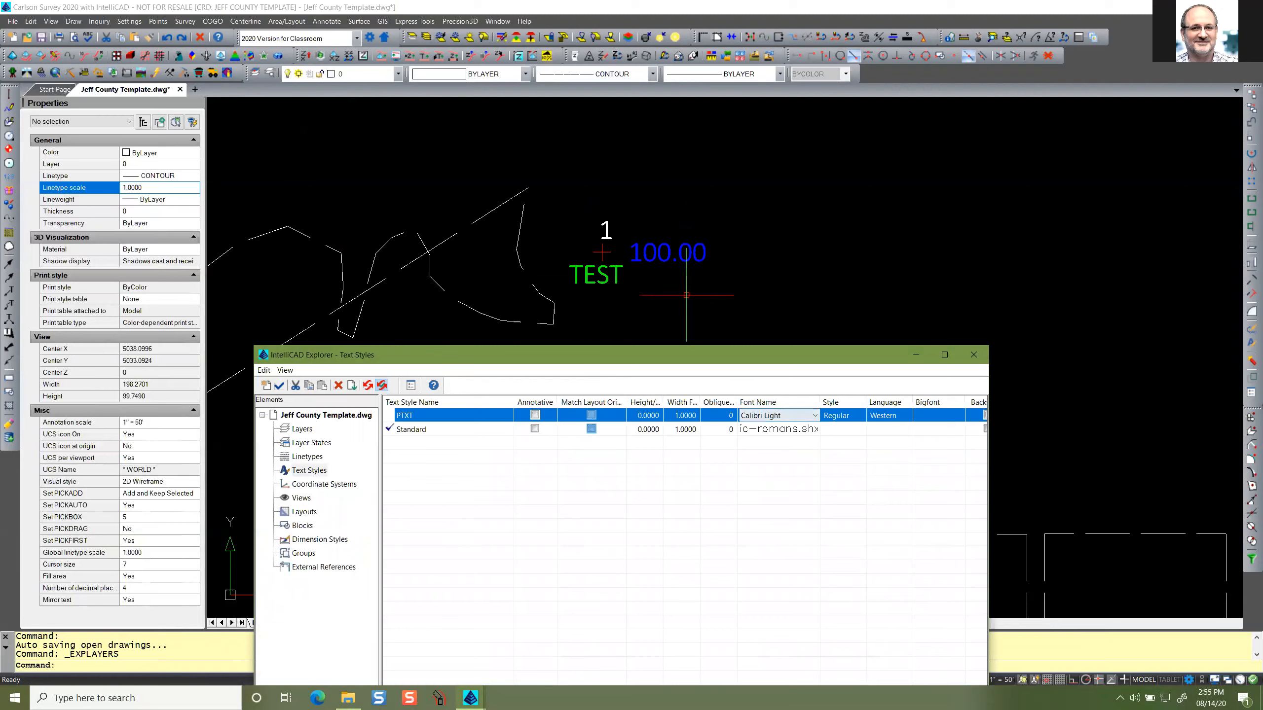
# Browse the fonts available for the Standard text style, including the ic- shape fonts, without choosing a different one.
pyautogui.click(757, 430)
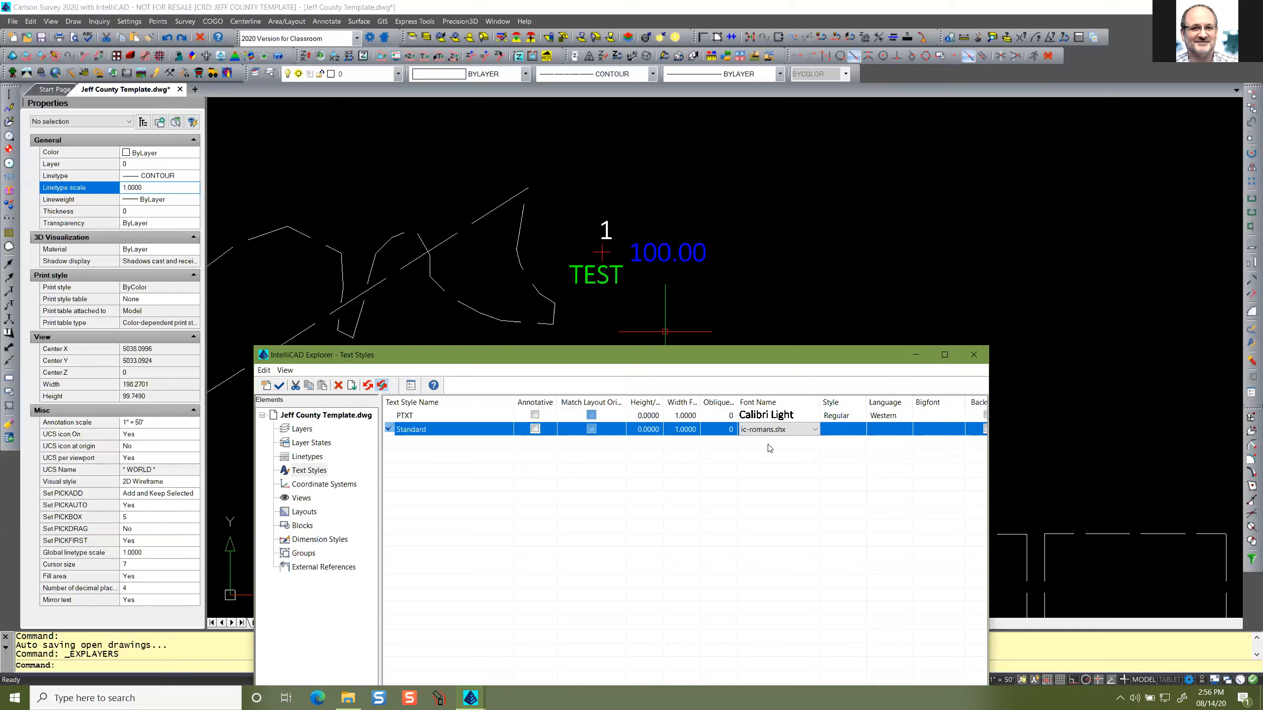
pyautogui.click(815, 429)
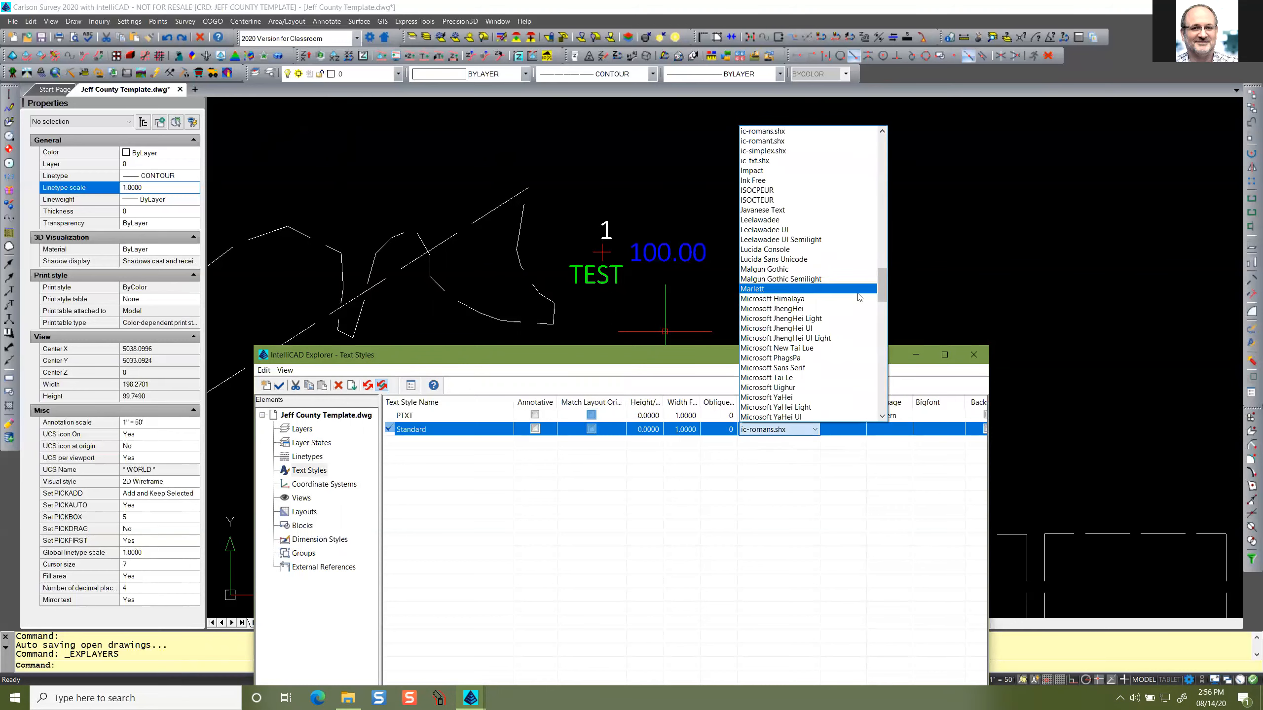
pyautogui.scroll(-1, 814, 328)
pyautogui.scroll(15, 814, 329)
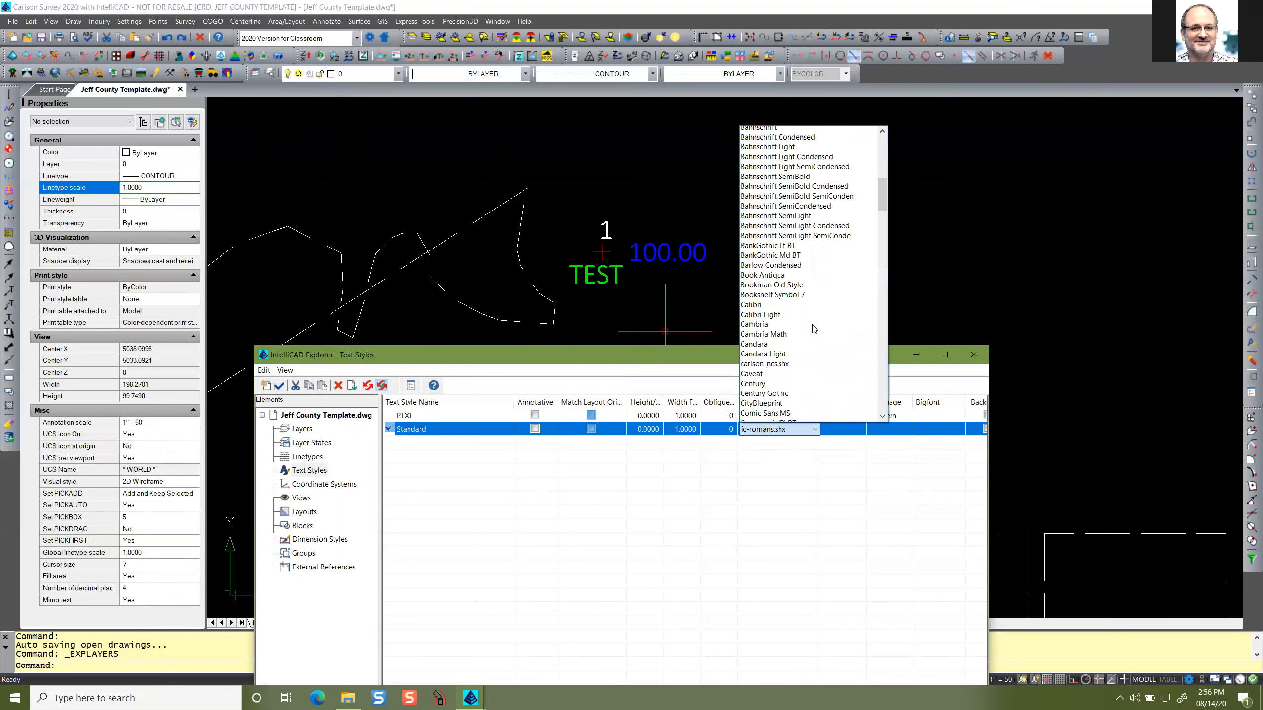
pyautogui.scroll(-15, 814, 329)
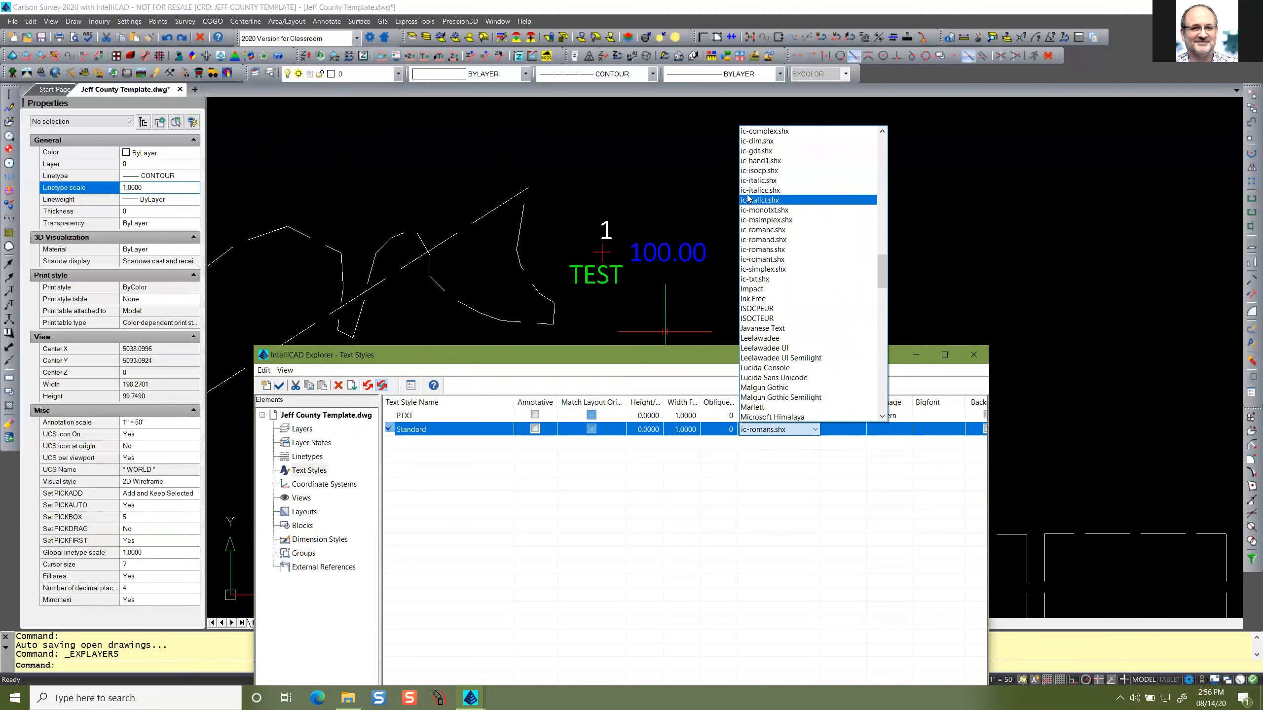
pyautogui.scroll(1, 761, 182)
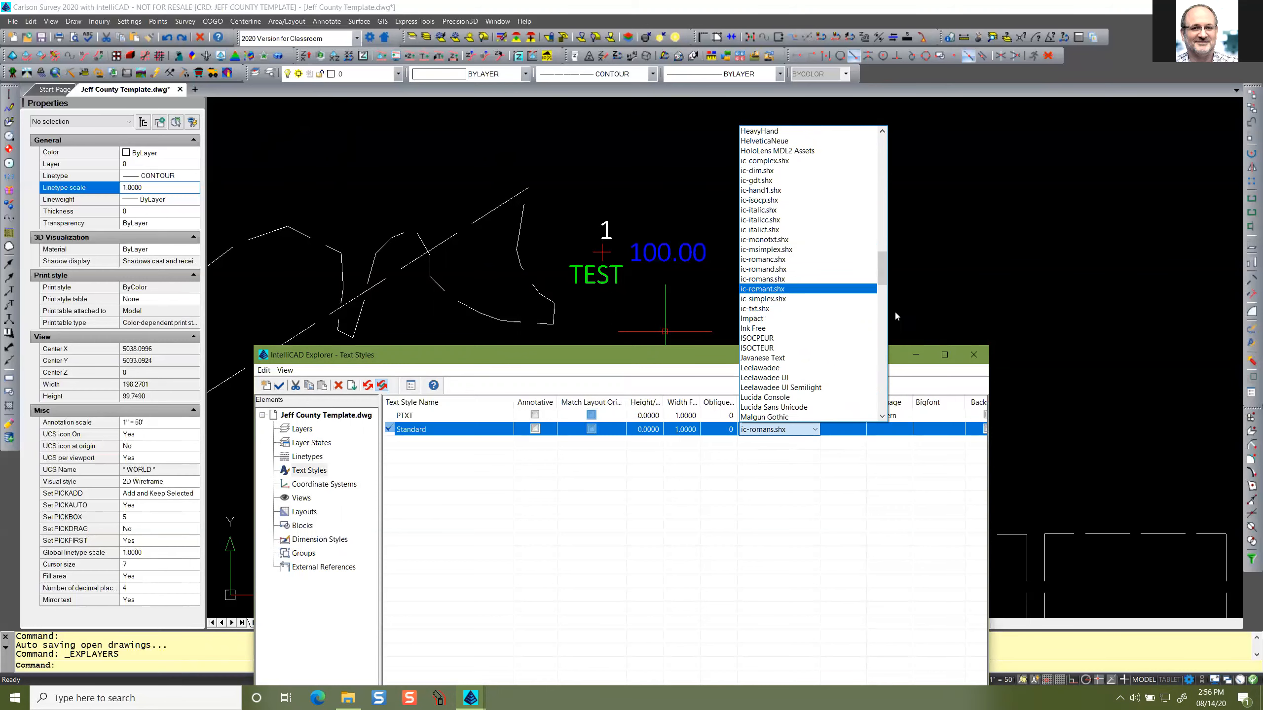
pyautogui.click(897, 490)
pyautogui.rightClick(868, 479)
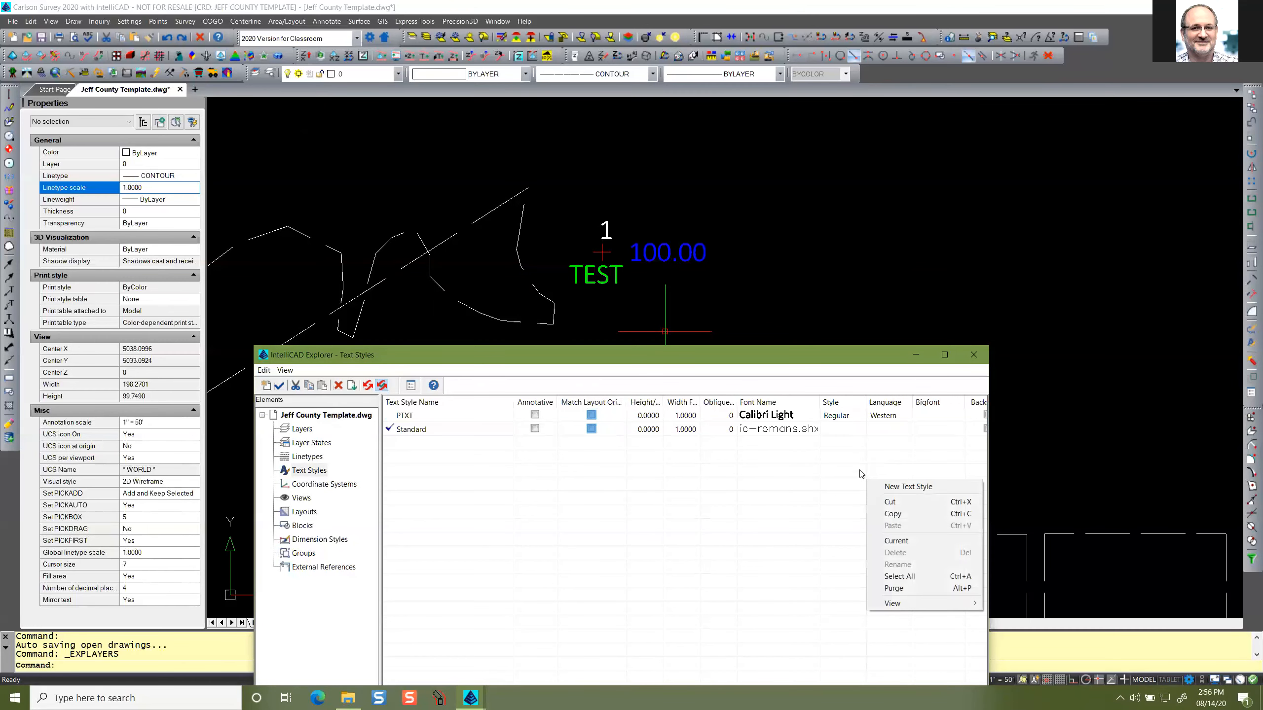
pyautogui.moveTo(869, 351); pyautogui.dragTo(881, 338)
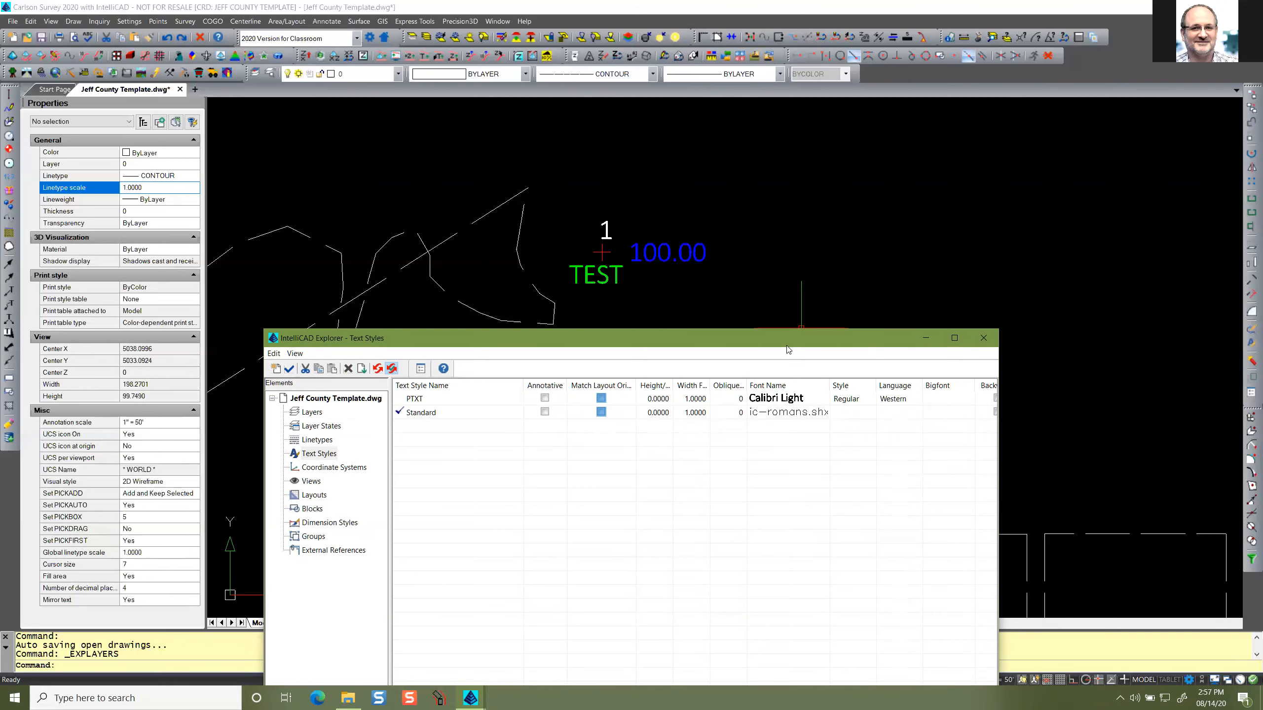
pyautogui.moveTo(790, 337); pyautogui.dragTo(1008, 132)
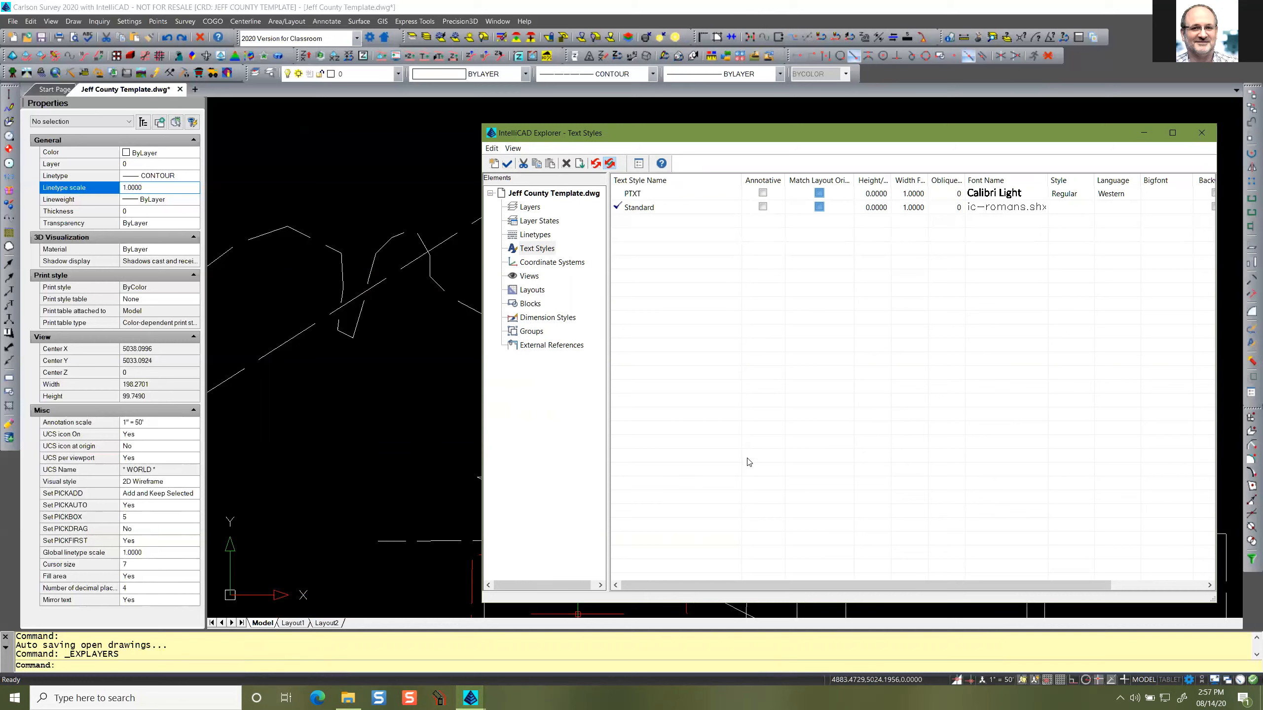
pyautogui.moveTo(932, 136); pyautogui.dragTo(908, 137)
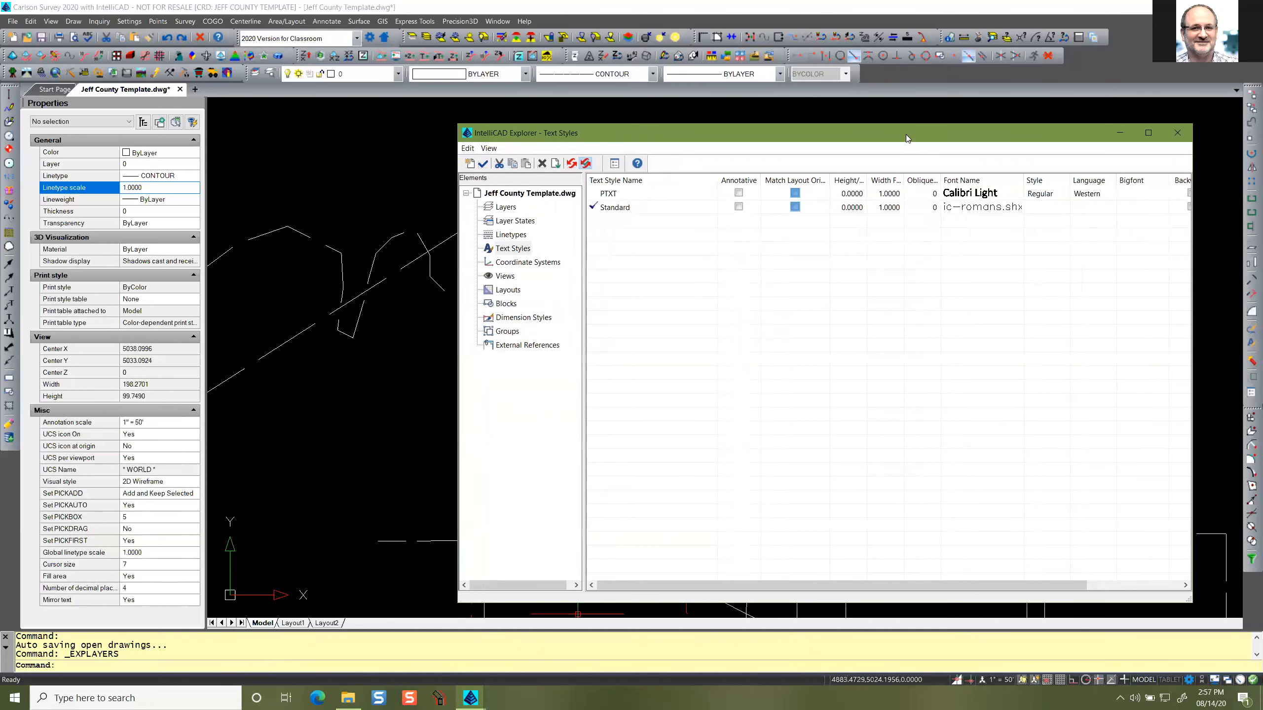
pyautogui.moveTo(1195, 123); pyautogui.dragTo(1189, 222)
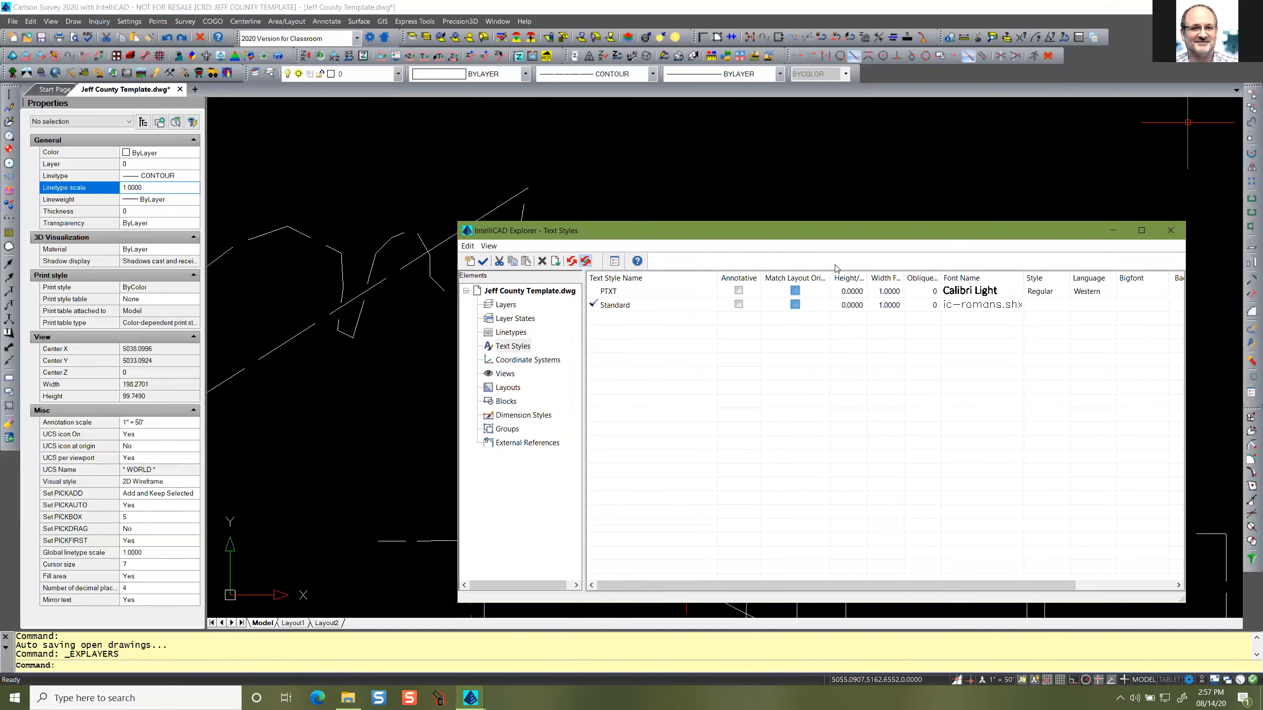
pyautogui.moveTo(823, 229); pyautogui.dragTo(872, 237)
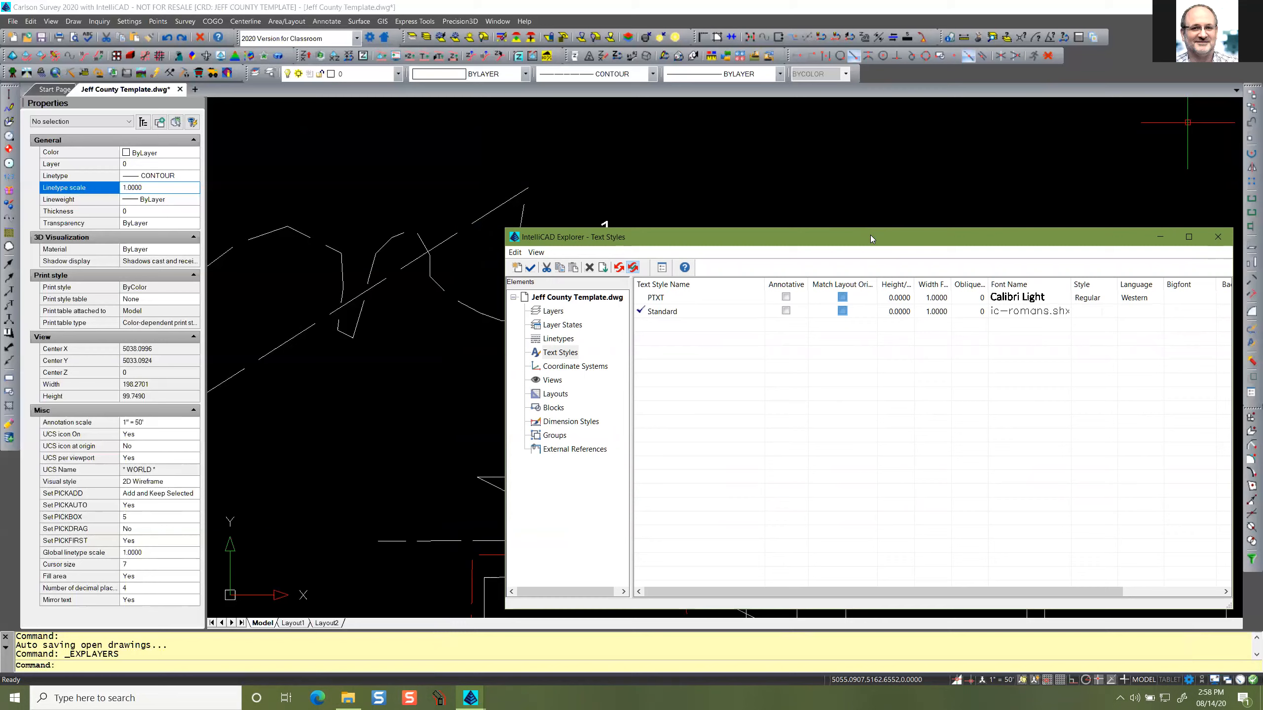
# Check the Standard text style's font setting once more and close the text styles explorer.
pyautogui.click(683, 319)
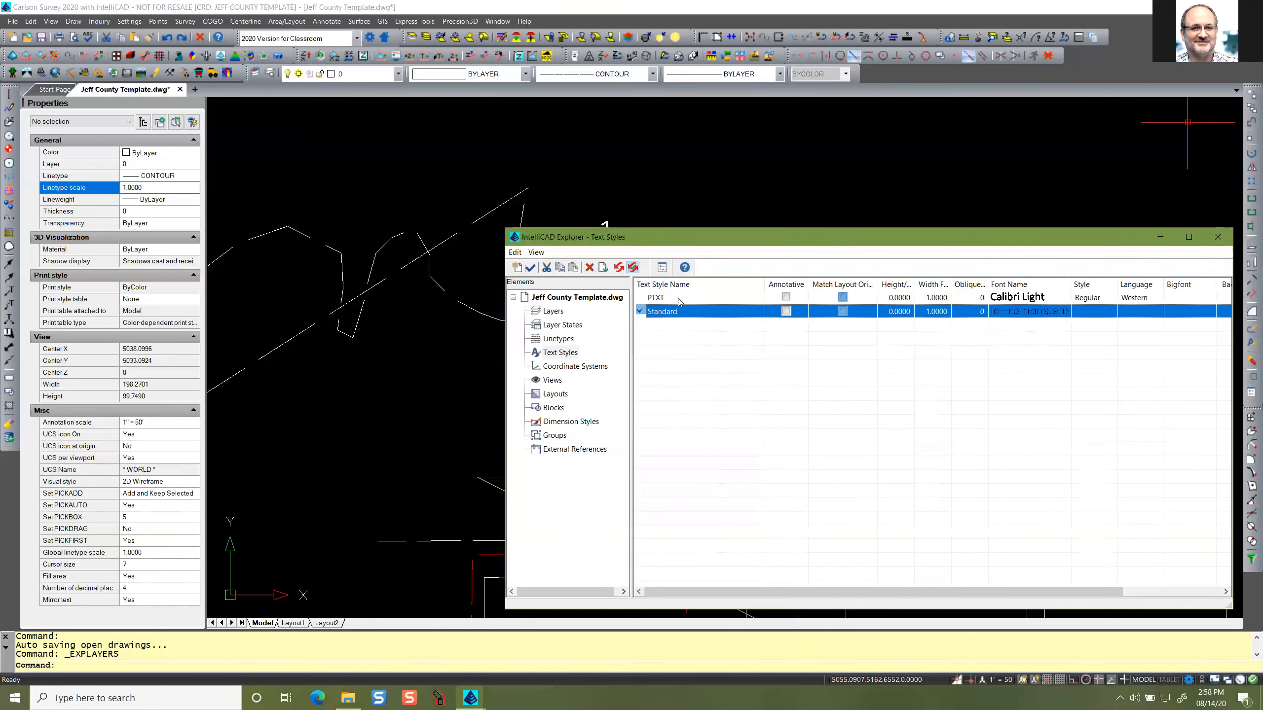
pyautogui.click(1018, 323)
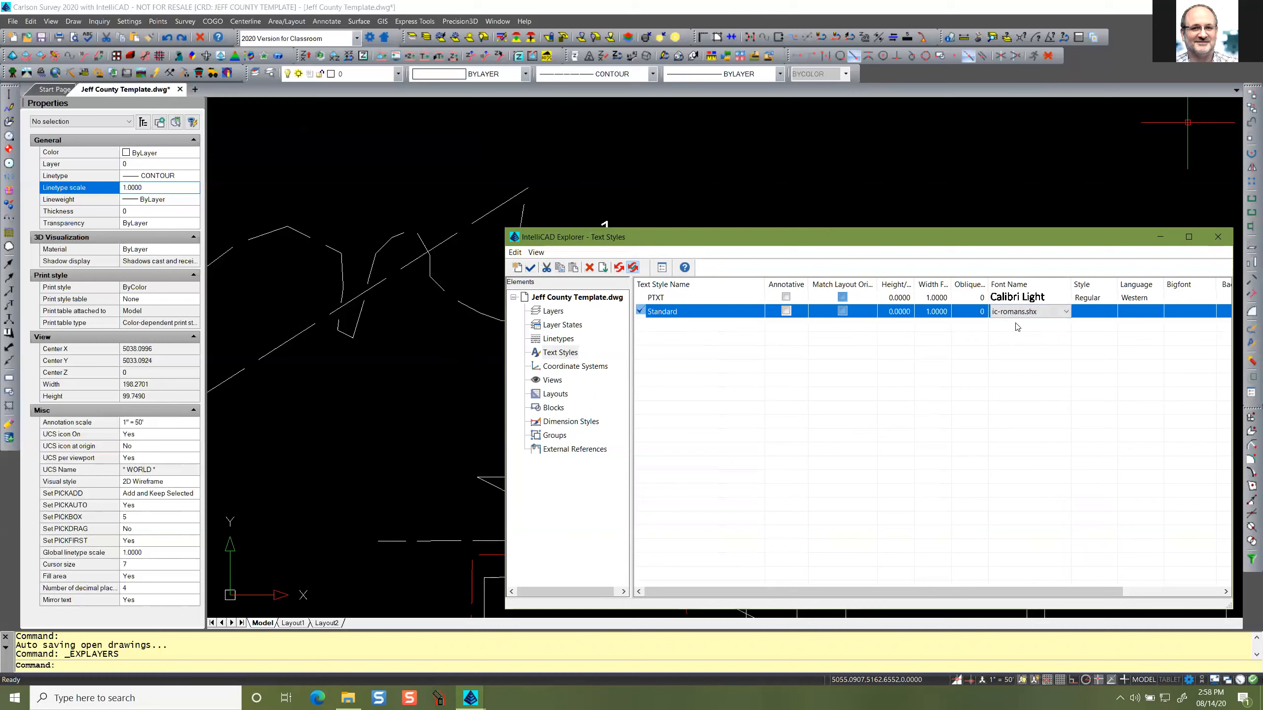
pyautogui.click(1017, 327)
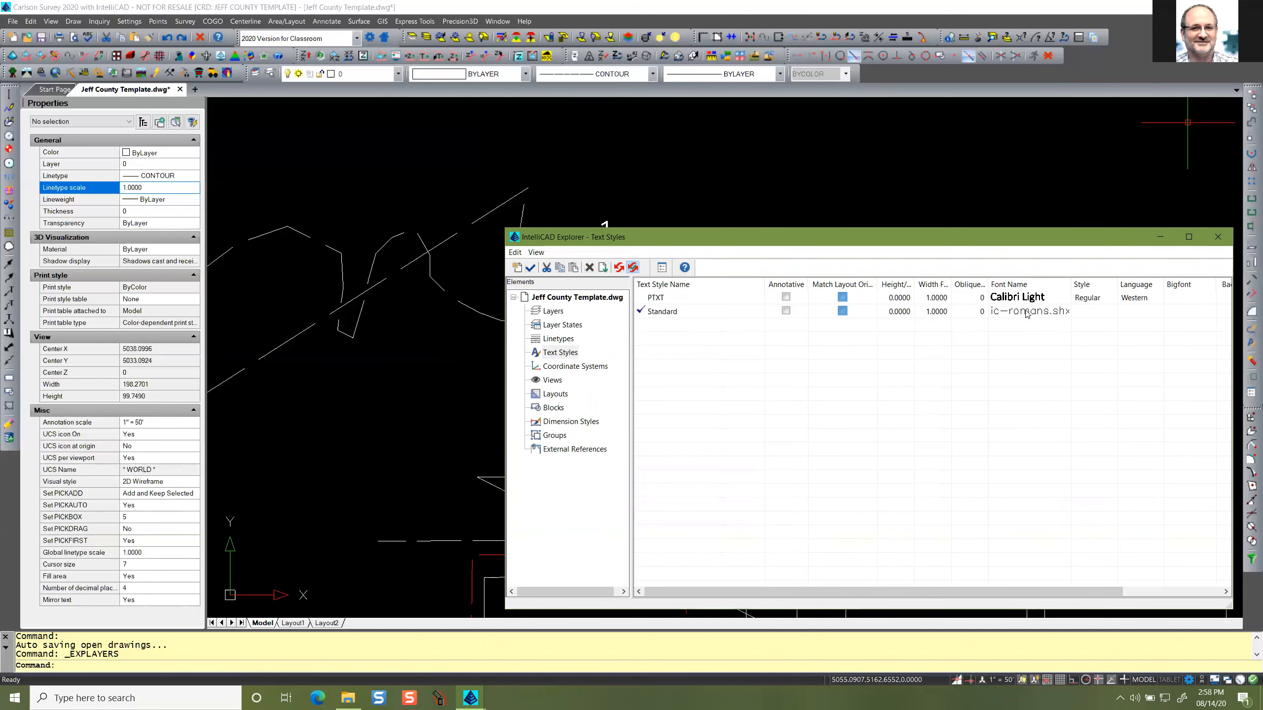
pyautogui.click(1224, 241)
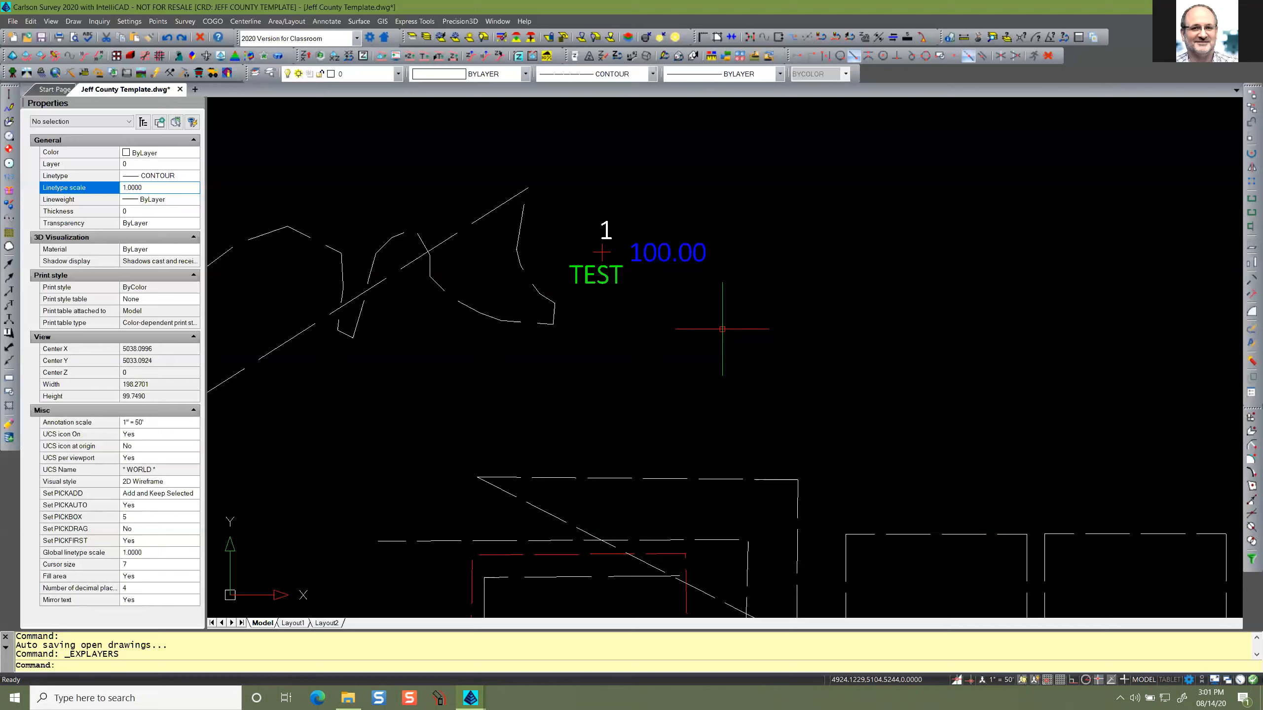
# Examine the dashed test polylines, rectangles and survey point labels up close and as a whole, and regenerate all views.
pyautogui.scroll(-6, 722, 329)
pyautogui.scroll(4, 696, 331)
pyautogui.moveTo(686, 332); pyautogui.dragTo(669, 318, button='middle')
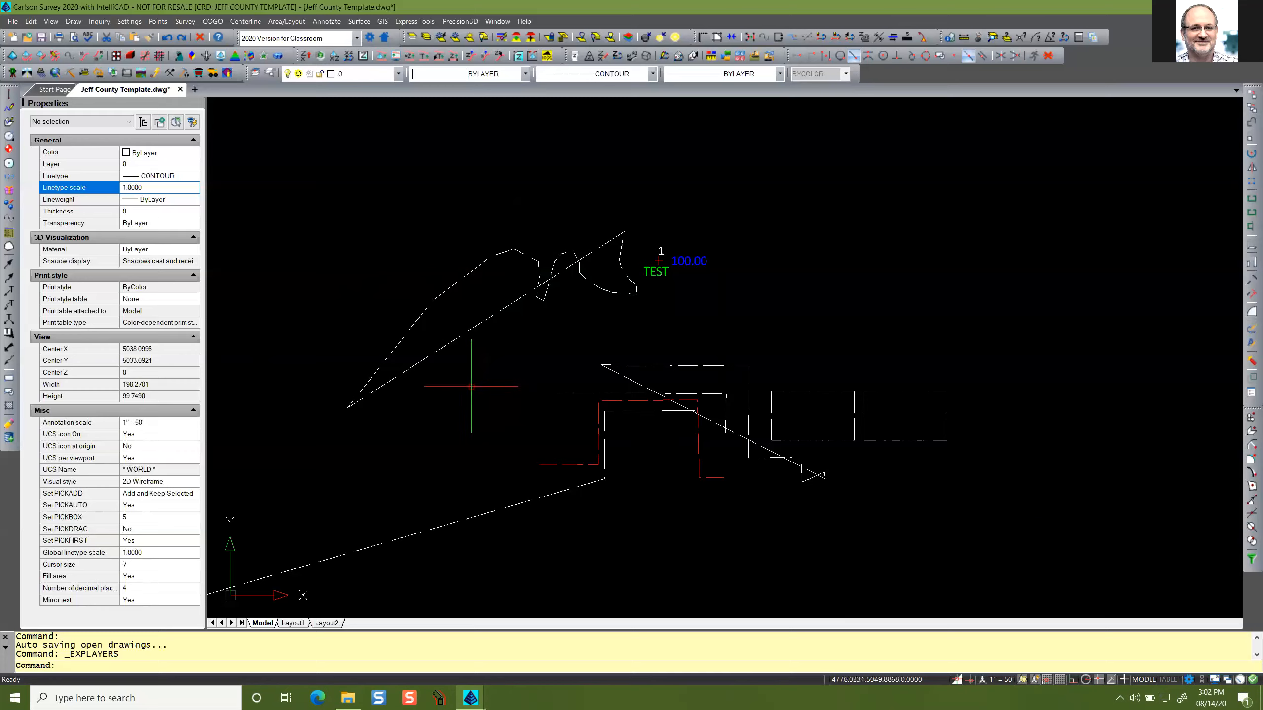
pyautogui.scroll(8, 614, 243)
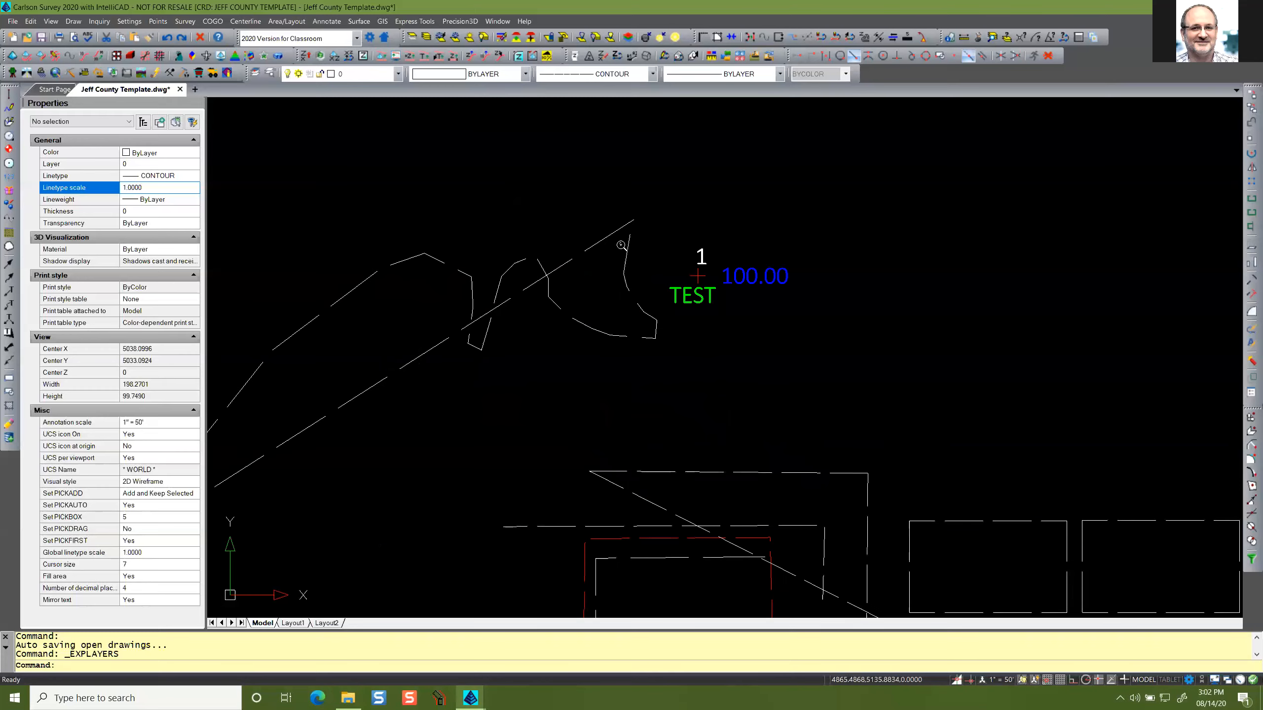
pyautogui.scroll(-5, 632, 243)
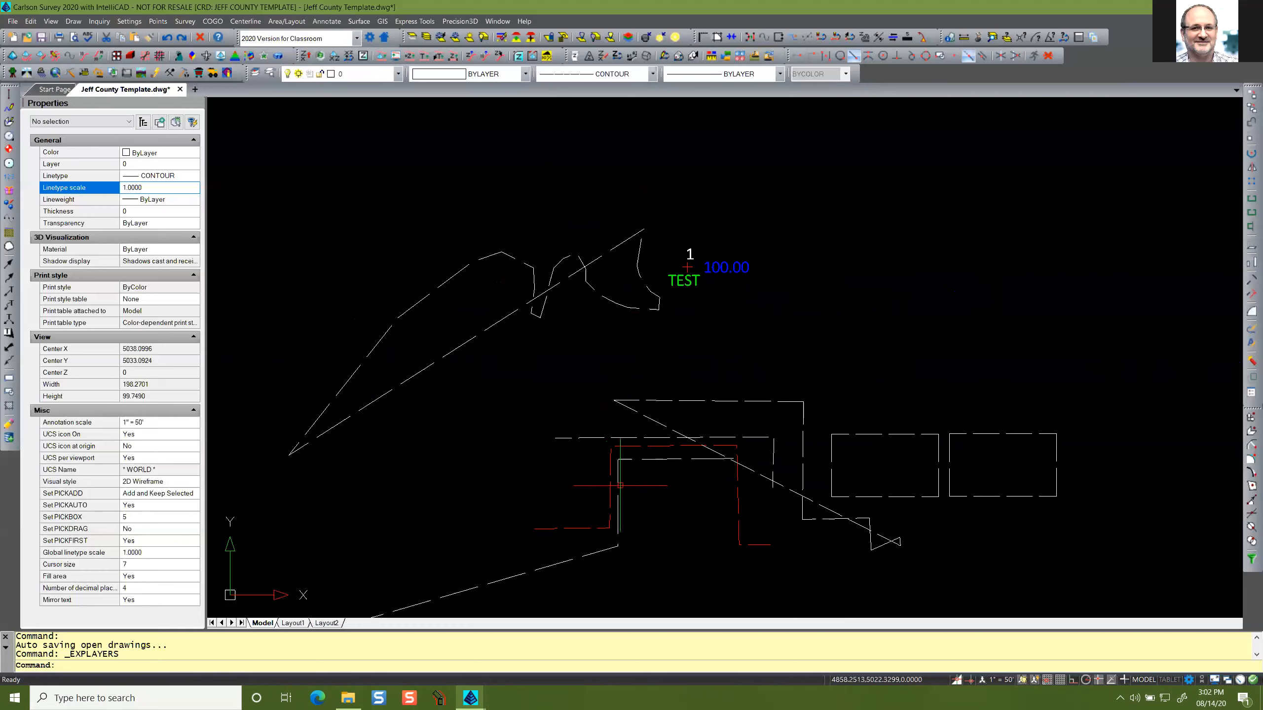
pyautogui.scroll(2, 973, 500)
pyautogui.moveTo(936, 487); pyautogui.dragTo(804, 467, button='middle')
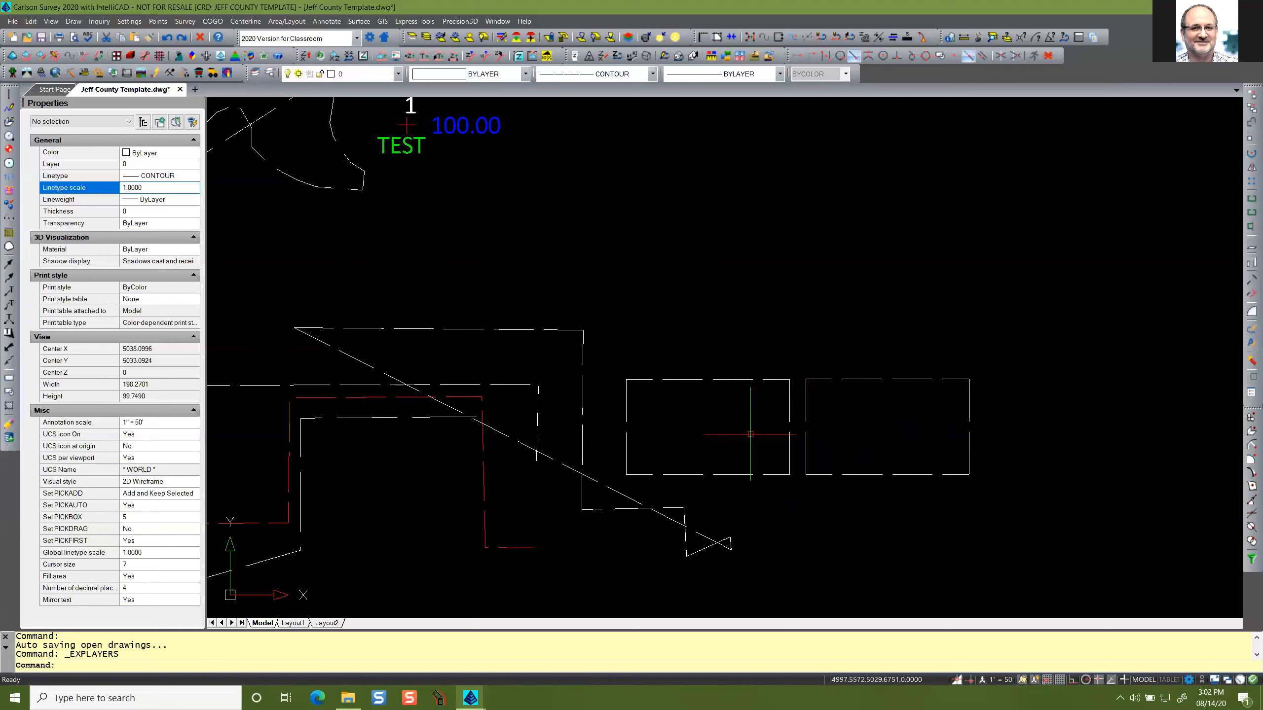
pyautogui.write('REA')
pyautogui.press('Return')
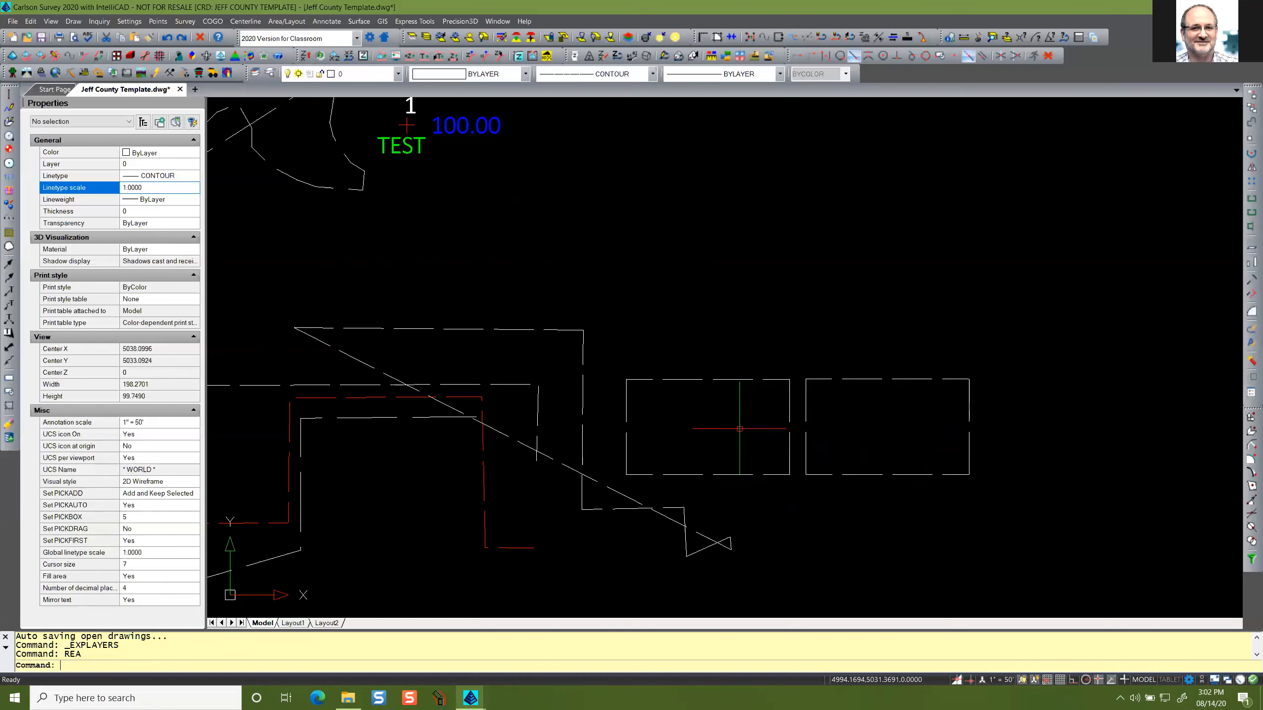
# Set Linetype generation to No for the two rectangles and the four open polylines beside them, and clear the selection.
pyautogui.click(815, 440)
pyautogui.click(764, 462)
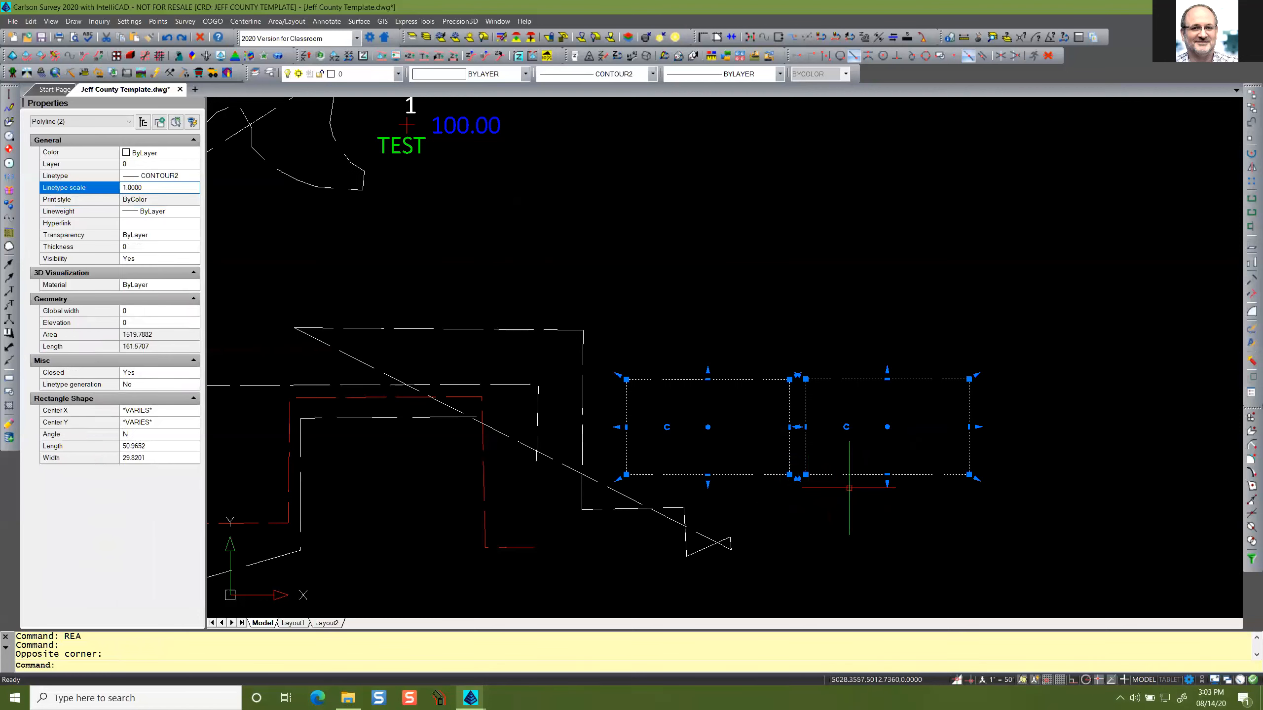
pyautogui.click(594, 371)
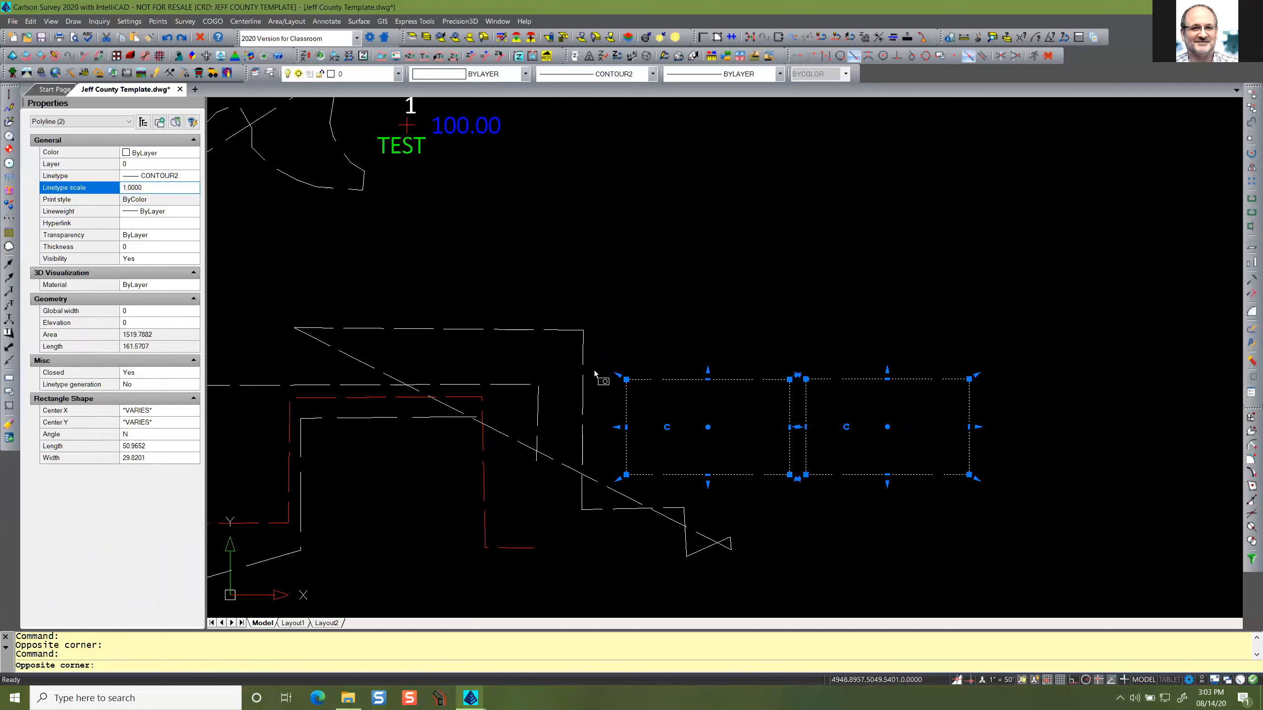
pyautogui.click(524, 404)
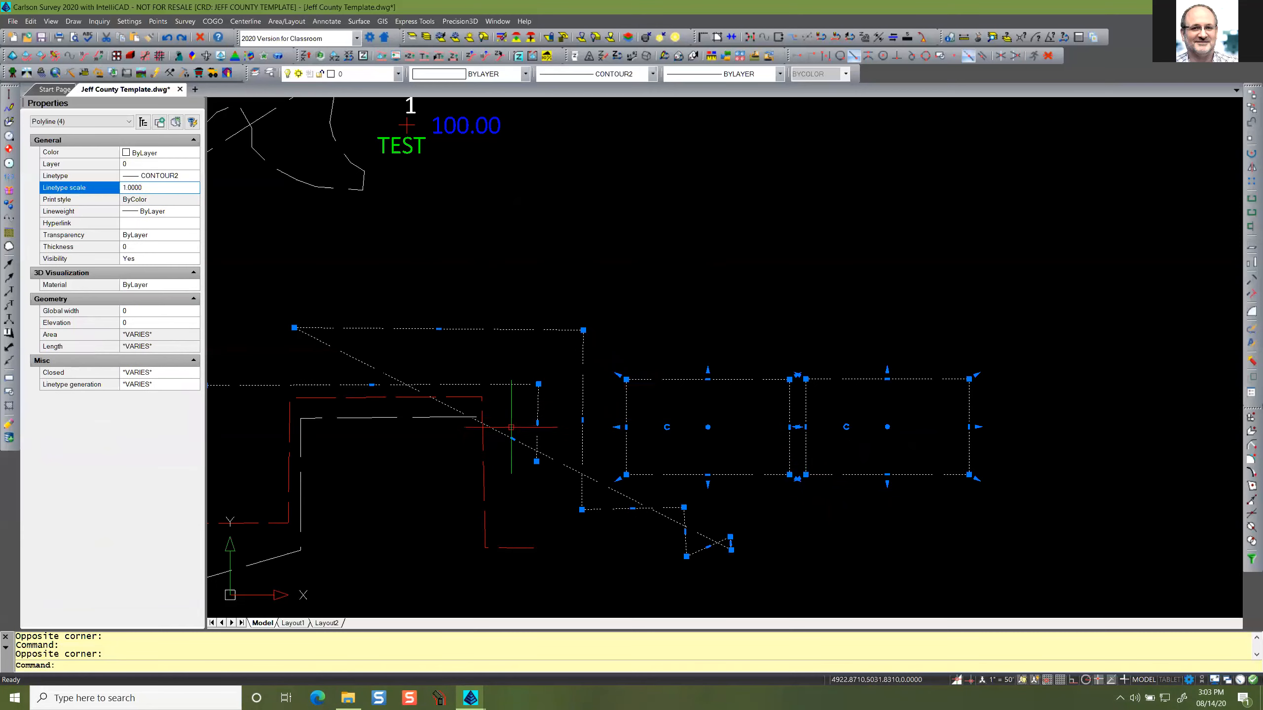
pyautogui.click(280, 427)
pyautogui.click(276, 433)
pyautogui.click(306, 438)
pyautogui.click(257, 457)
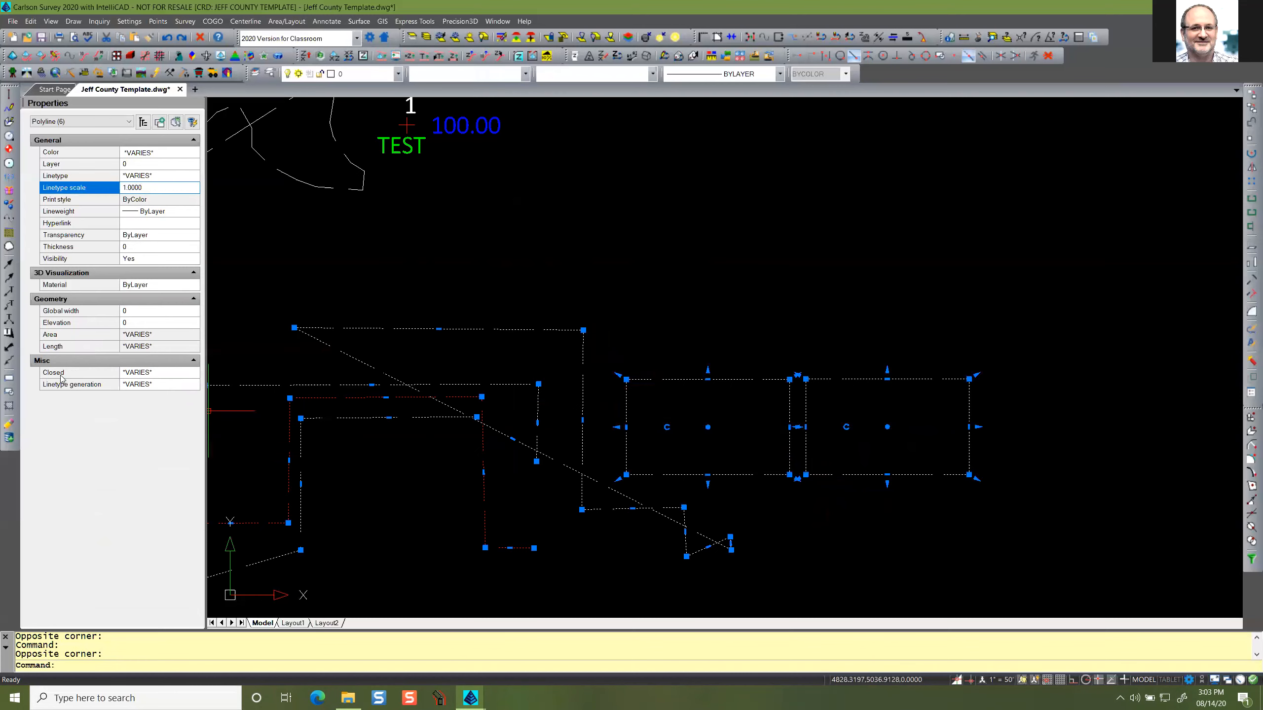
pyautogui.click(164, 386)
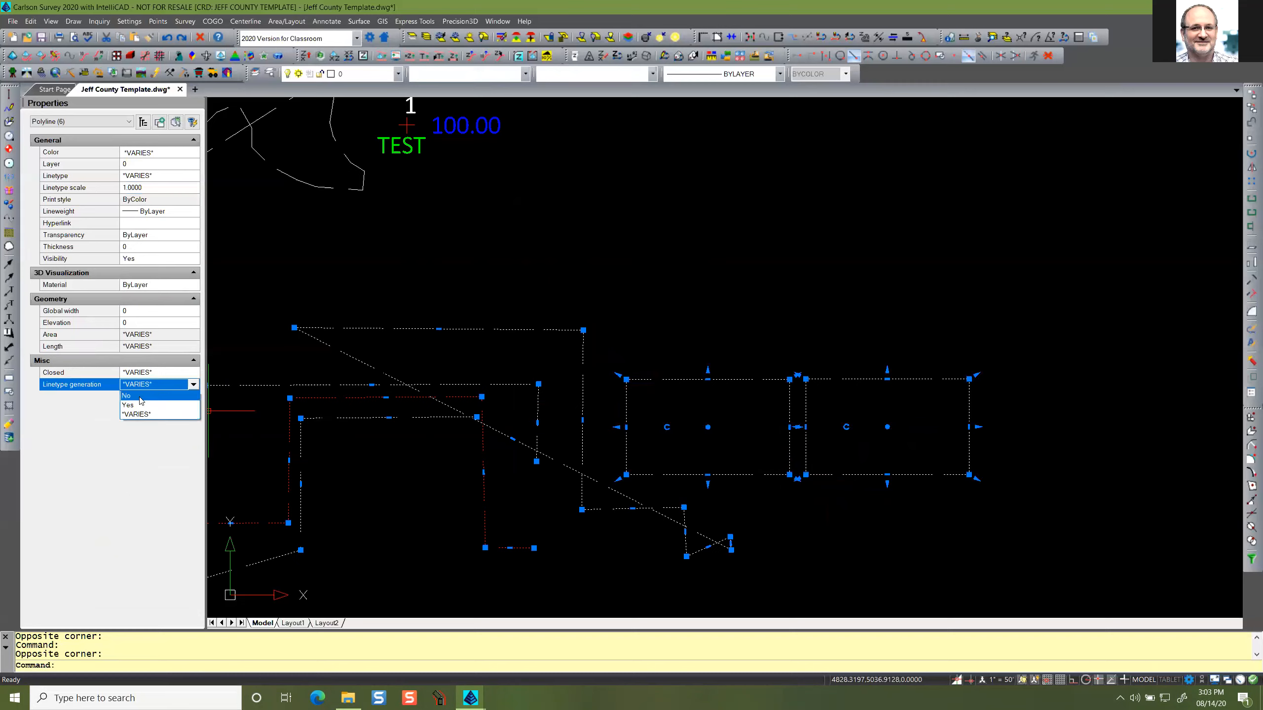
pyautogui.click(142, 405)
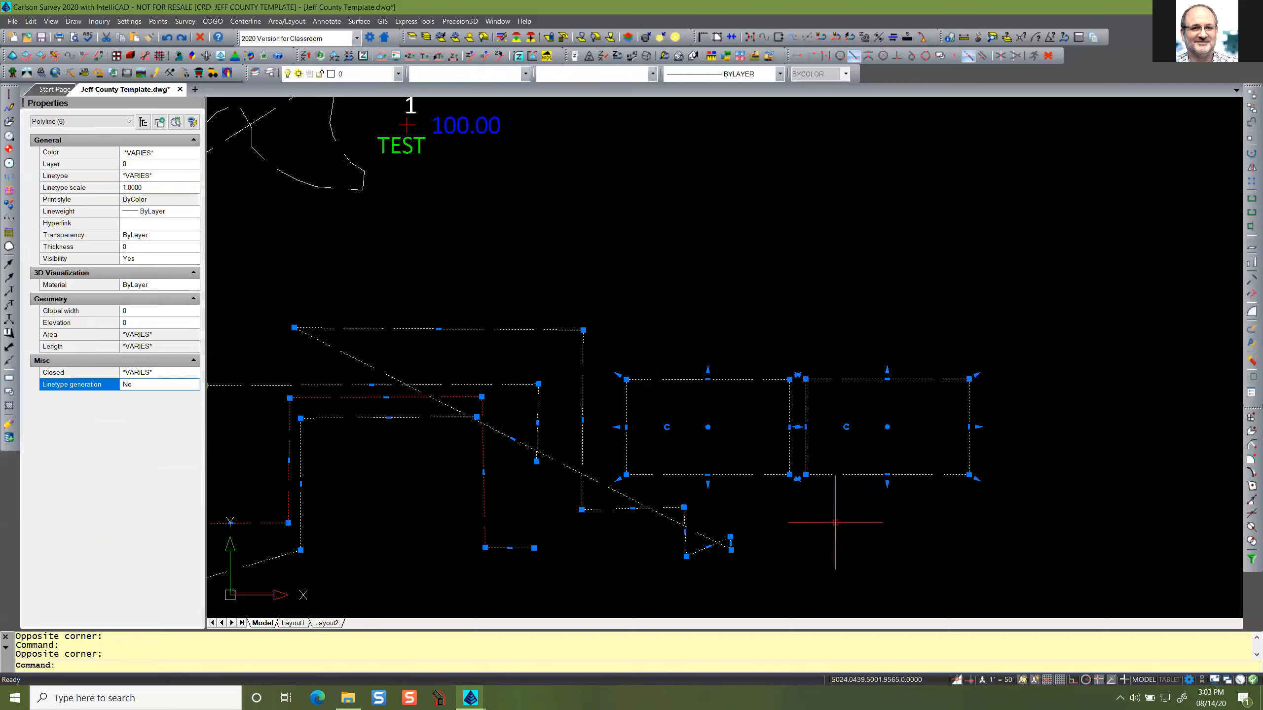
pyautogui.press('Escape')
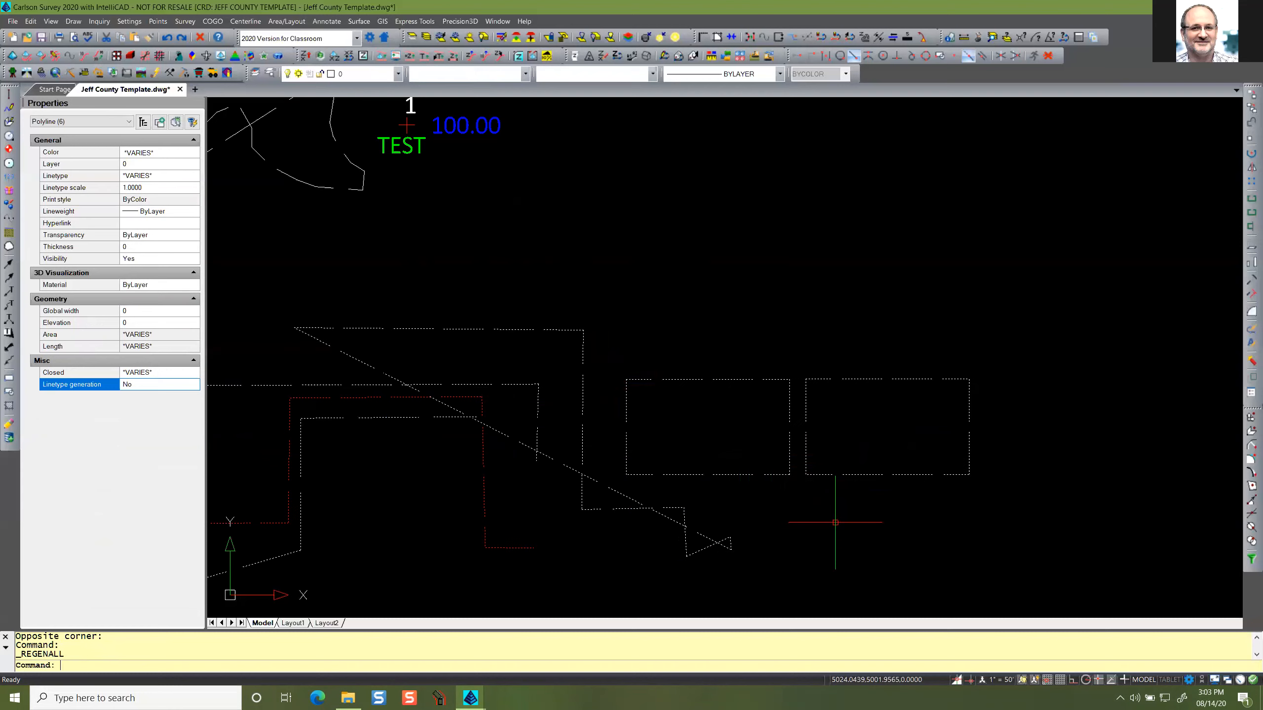
pyautogui.press('Escape')
pyautogui.press('Escape')
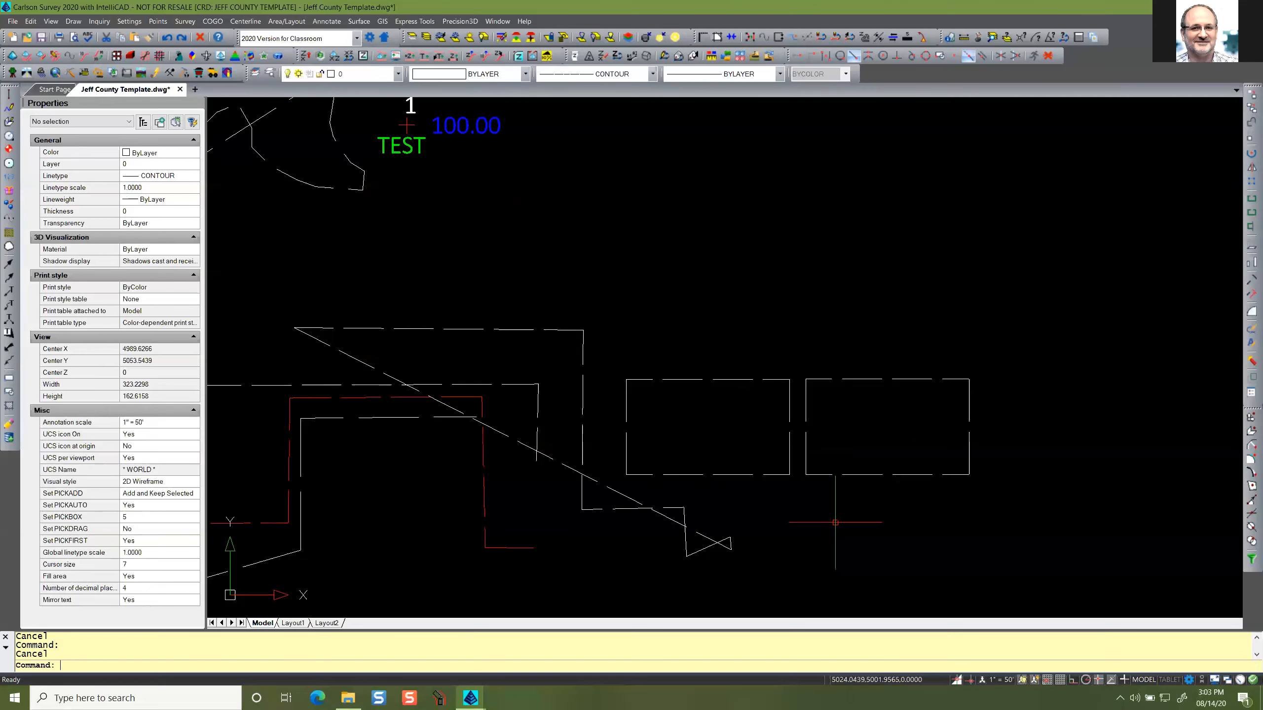
# Examine how the dashes fall at the corners of the rectangles and neighbouring polylines at several magnifications.
pyautogui.scroll(-3, 836, 519)
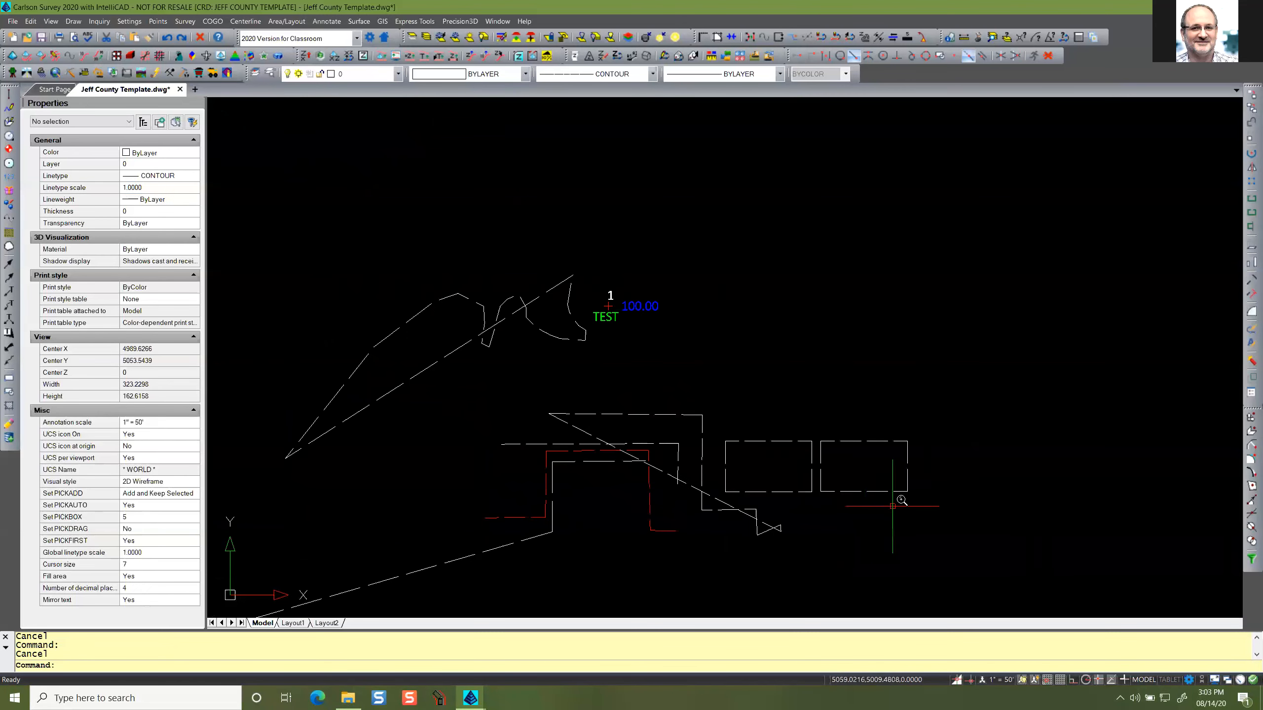
pyautogui.scroll(2, 903, 497)
pyautogui.scroll(-1, 903, 496)
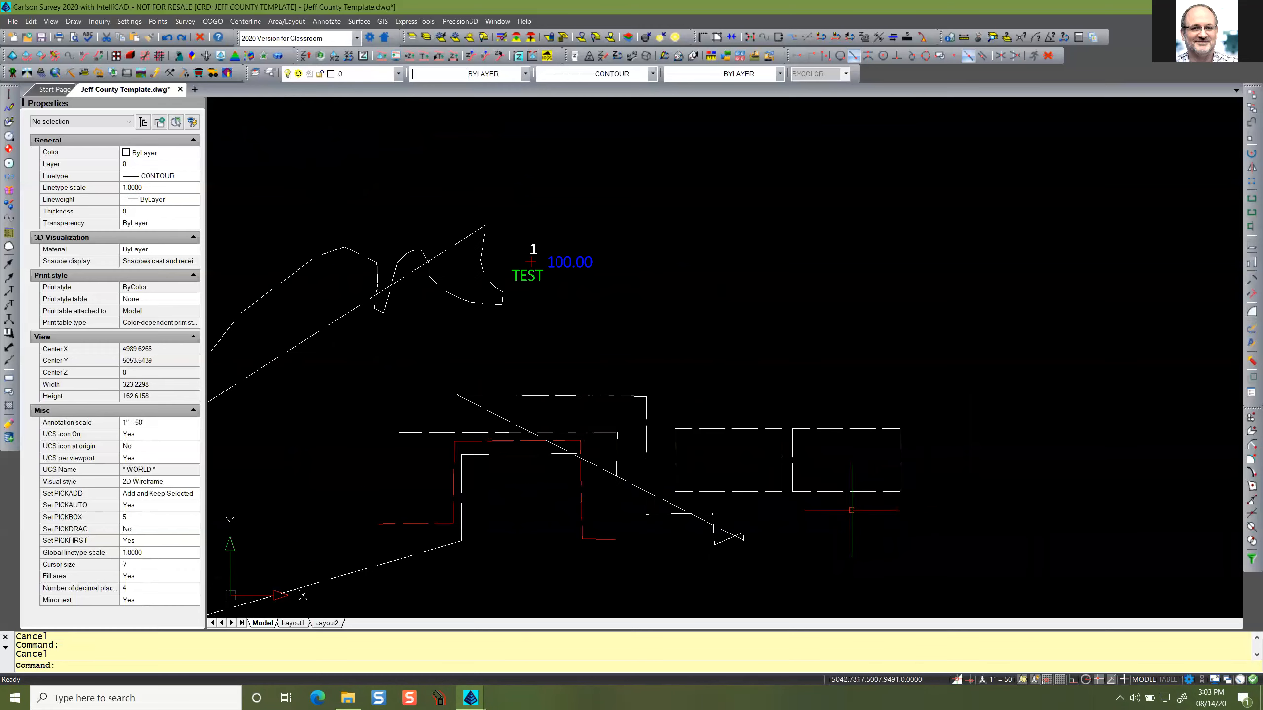
pyautogui.scroll(-1, 901, 473)
pyautogui.scroll(-4, 796, 473)
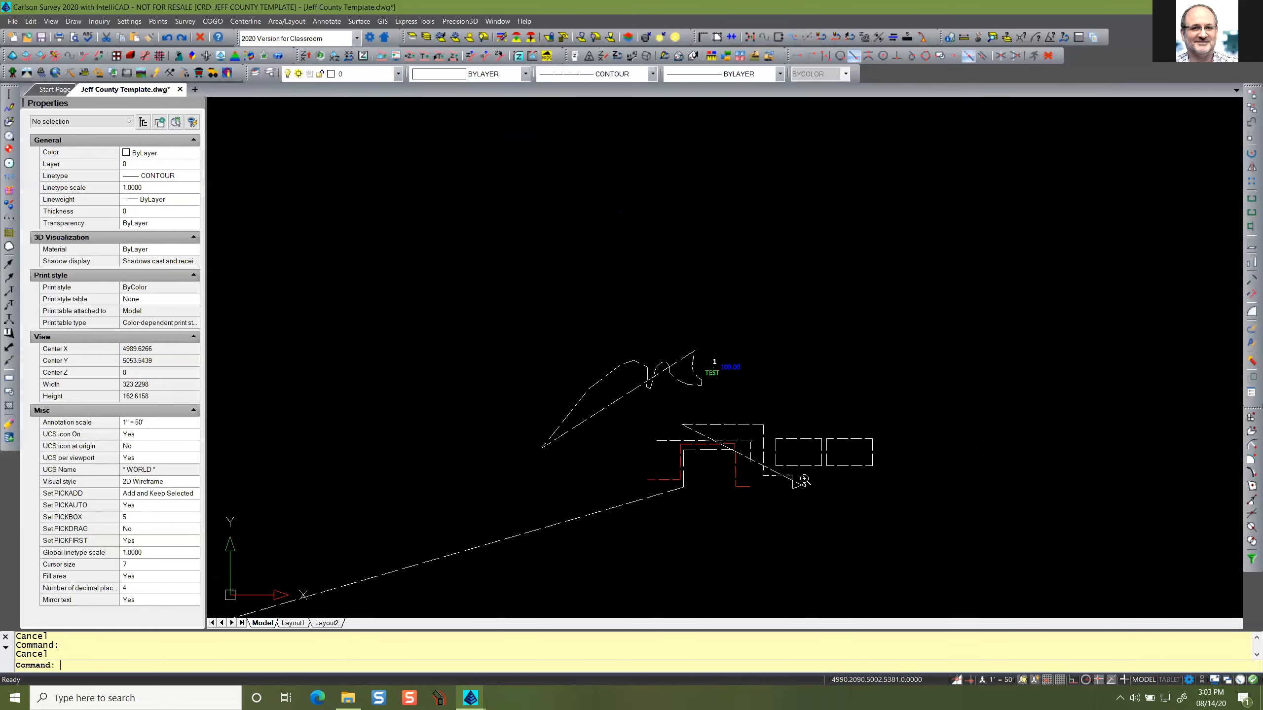
pyautogui.scroll(4, 740, 474)
pyautogui.moveTo(732, 475)
pyautogui.mouseDown(button='middle')
pyautogui.moveTo(736, 461)
pyautogui.moveTo(746, 486)
pyautogui.moveTo(767, 476)
pyautogui.mouseUp(button='middle')
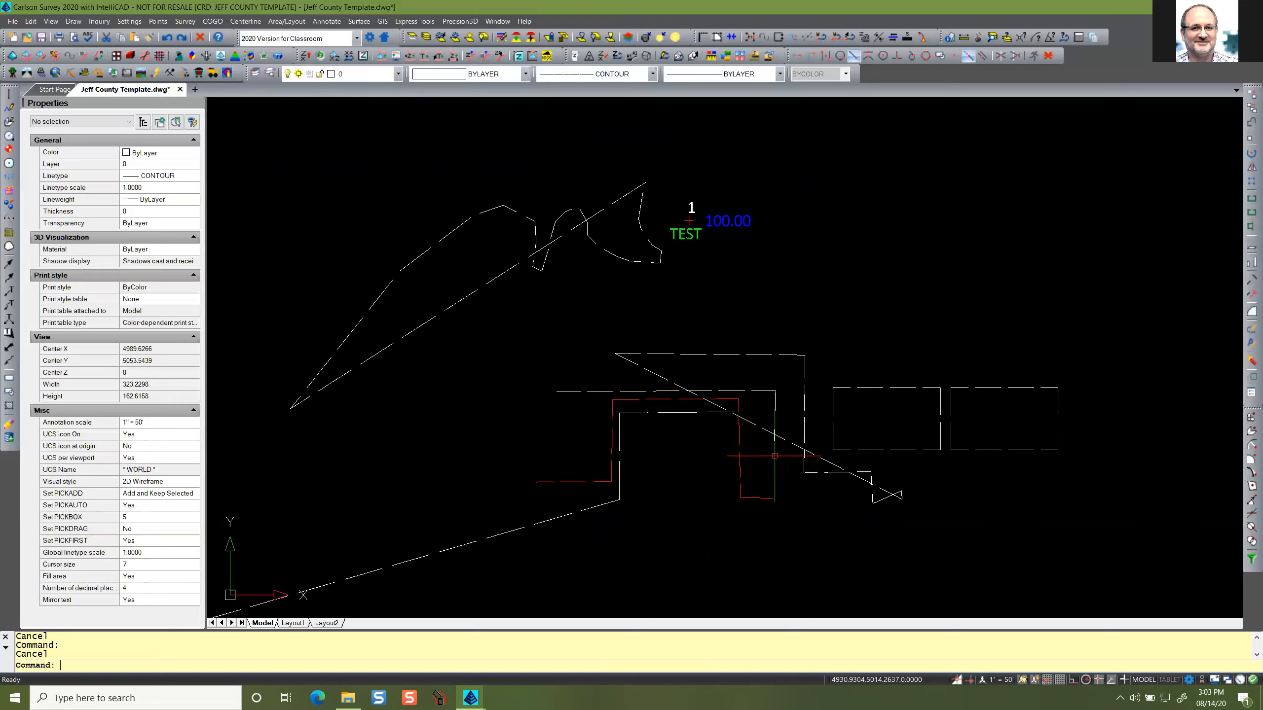
# Delete all the test polylines, rectangles and the survey point from model space.
pyautogui.scroll(-6, 775, 456)
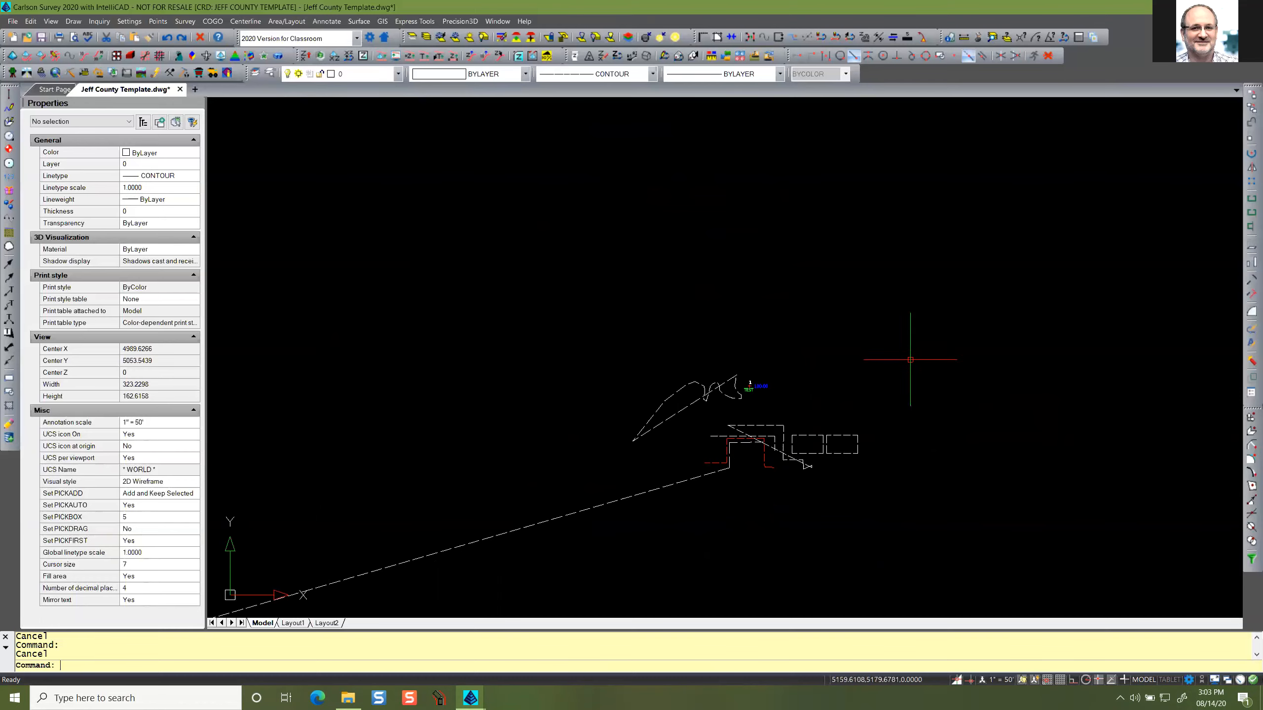
pyautogui.click(921, 349)
pyautogui.click(618, 526)
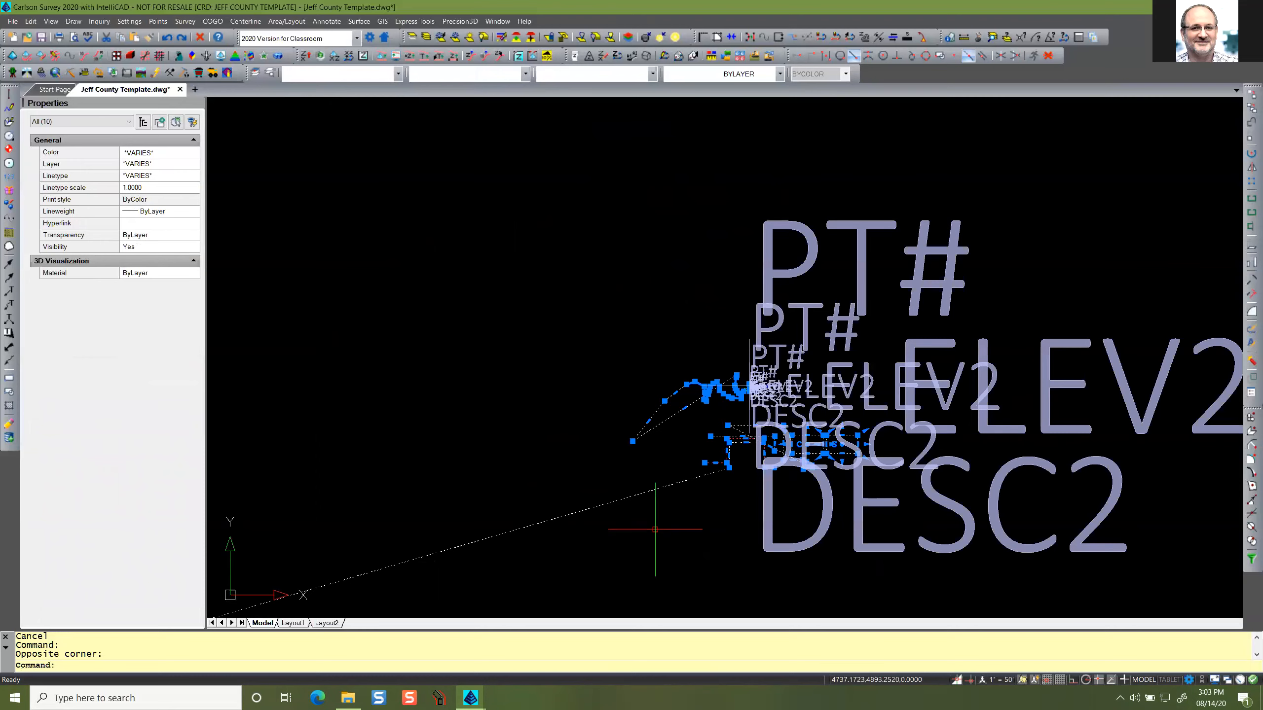
pyautogui.press('Delete')
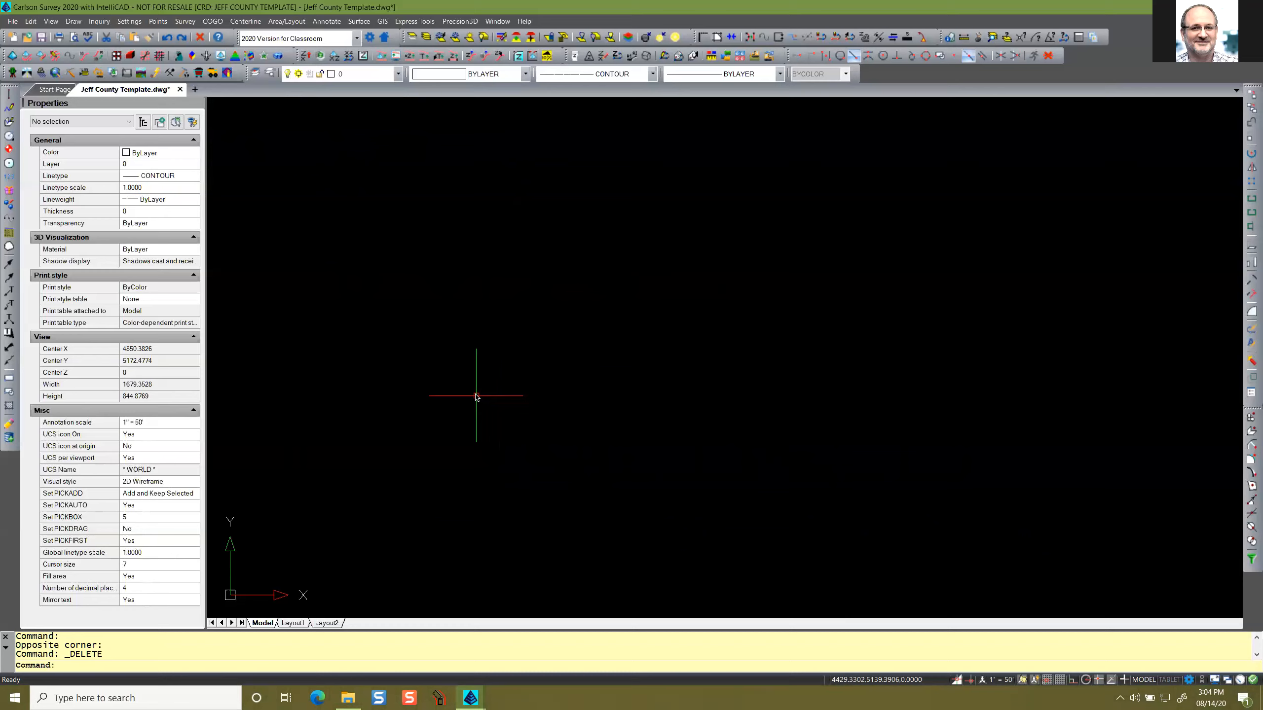
pyautogui.write('SELBLK')
pyautogui.press('Return')
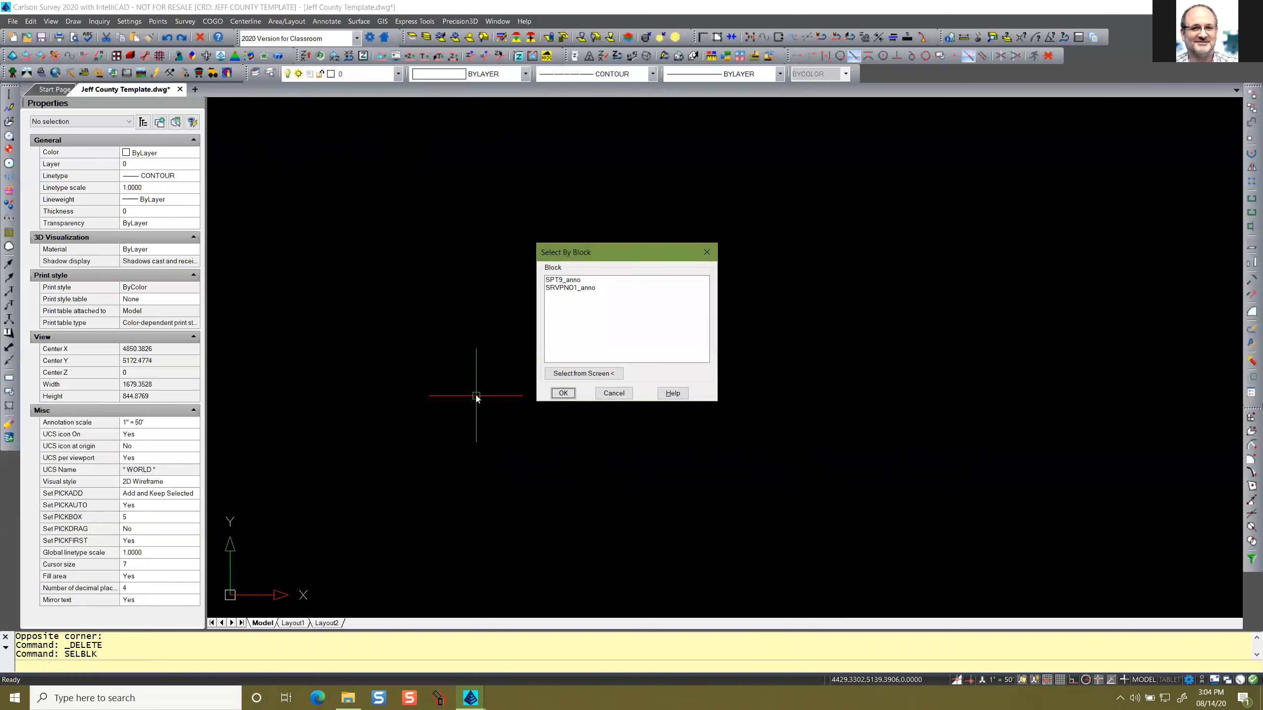
pyautogui.press('Escape')
pyautogui.press('Escape')
pyautogui.write('SELBLK')
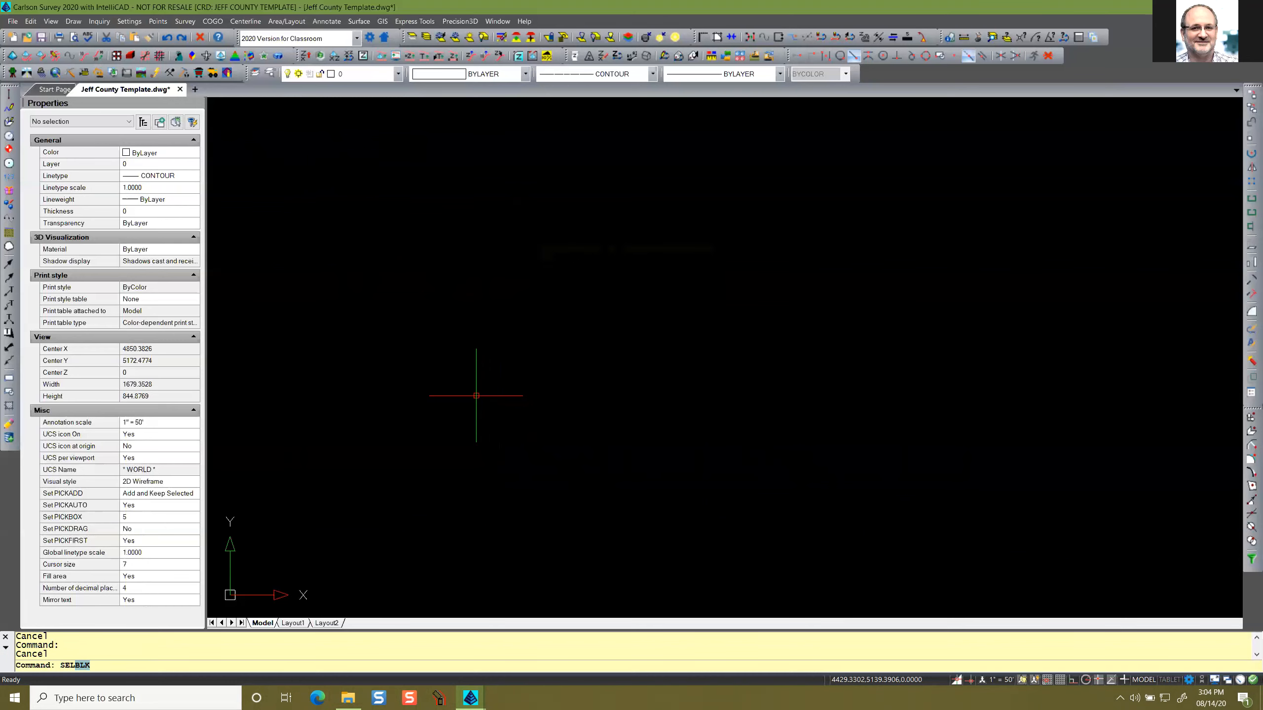
pyautogui.press('Return')
pyautogui.press('Escape')
# Select all entities still remaining in model space and erase them.
pyautogui.write('SELECT')
pyautogui.press('Return')
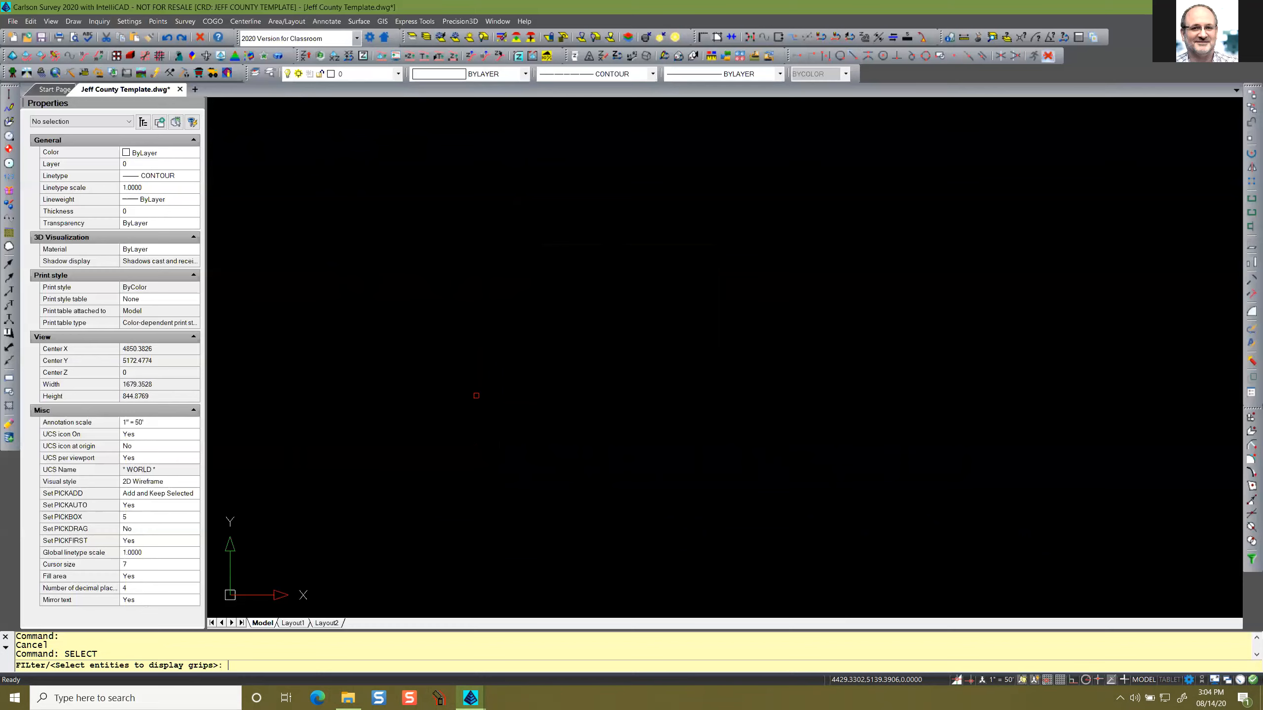
pyautogui.write('ALL')
pyautogui.press('Return')
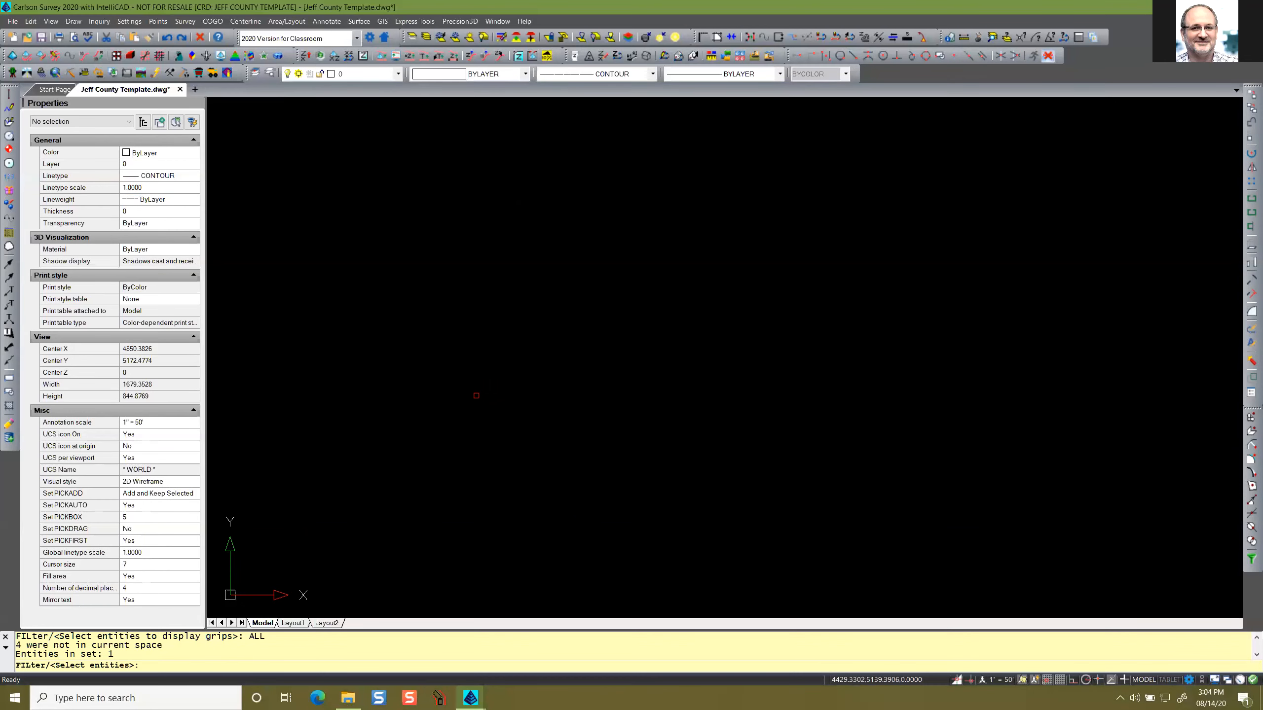
pyautogui.press('Return')
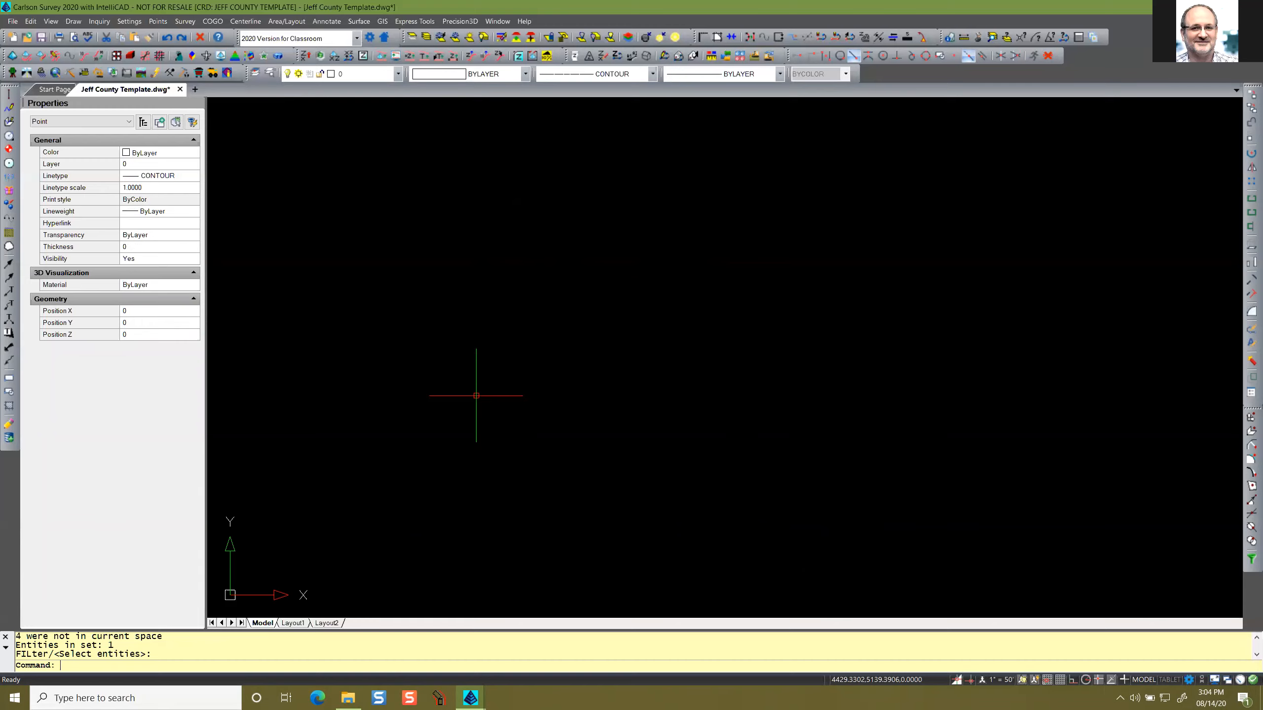
pyautogui.write('SRASE')
pyautogui.press('Escape')
pyautogui.press('Escape')
pyautogui.write('ERASE')
pyautogui.press('Return')
pyautogui.press('Return')
pyautogui.write('ALLOWSAVINGEMPTYACISOBJECTS')
pyautogui.press('Return')
pyautogui.press('Return')
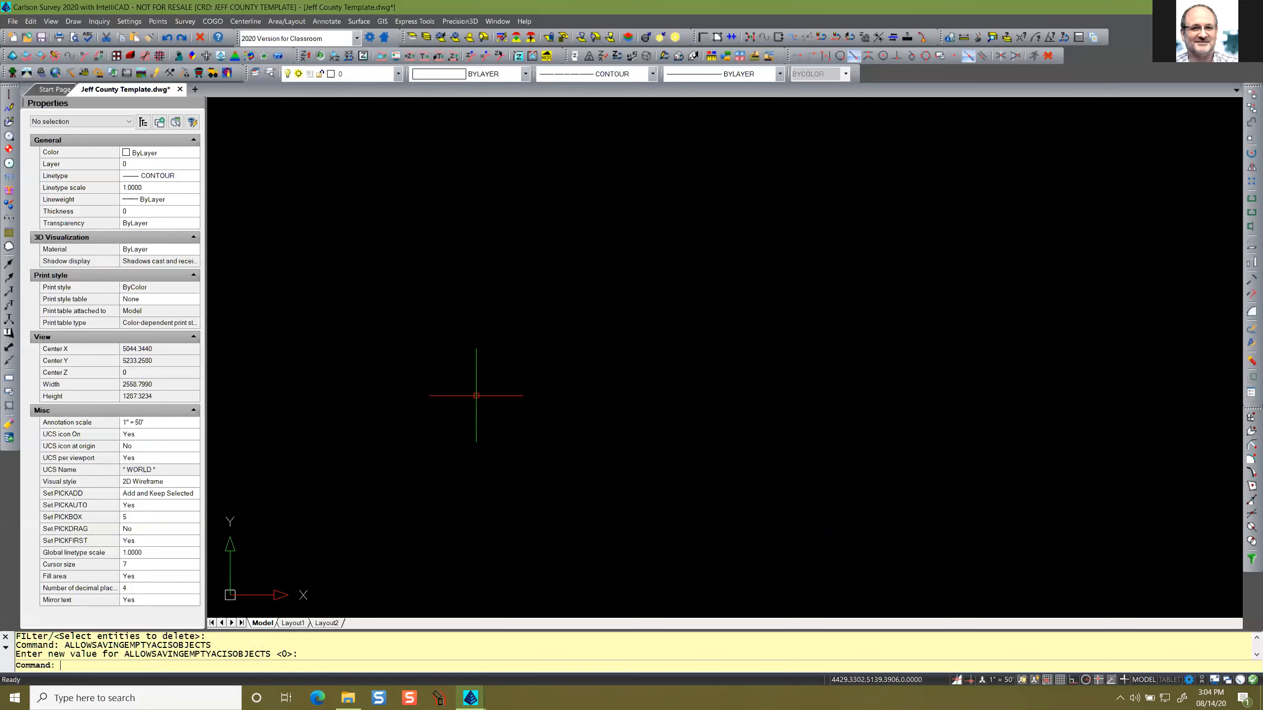
# Inspect the viewport on Layout1 and return to model space.
pyautogui.click(294, 624)
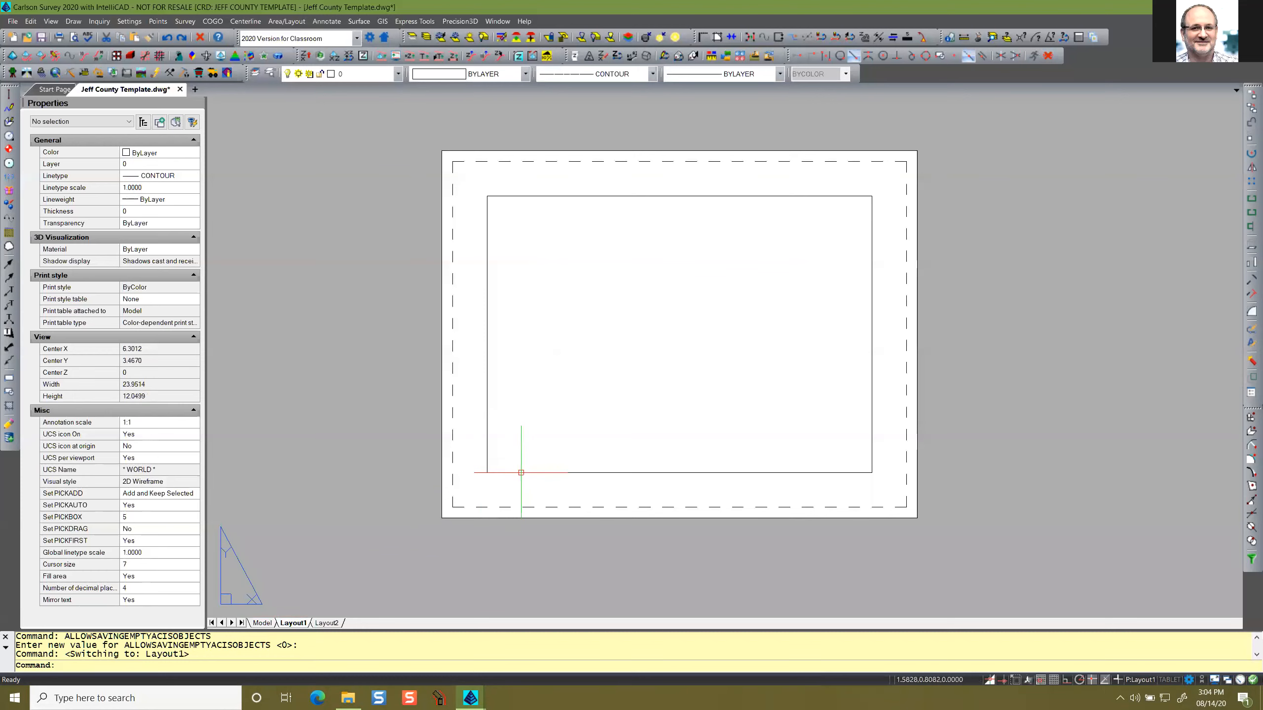
pyautogui.click(523, 471)
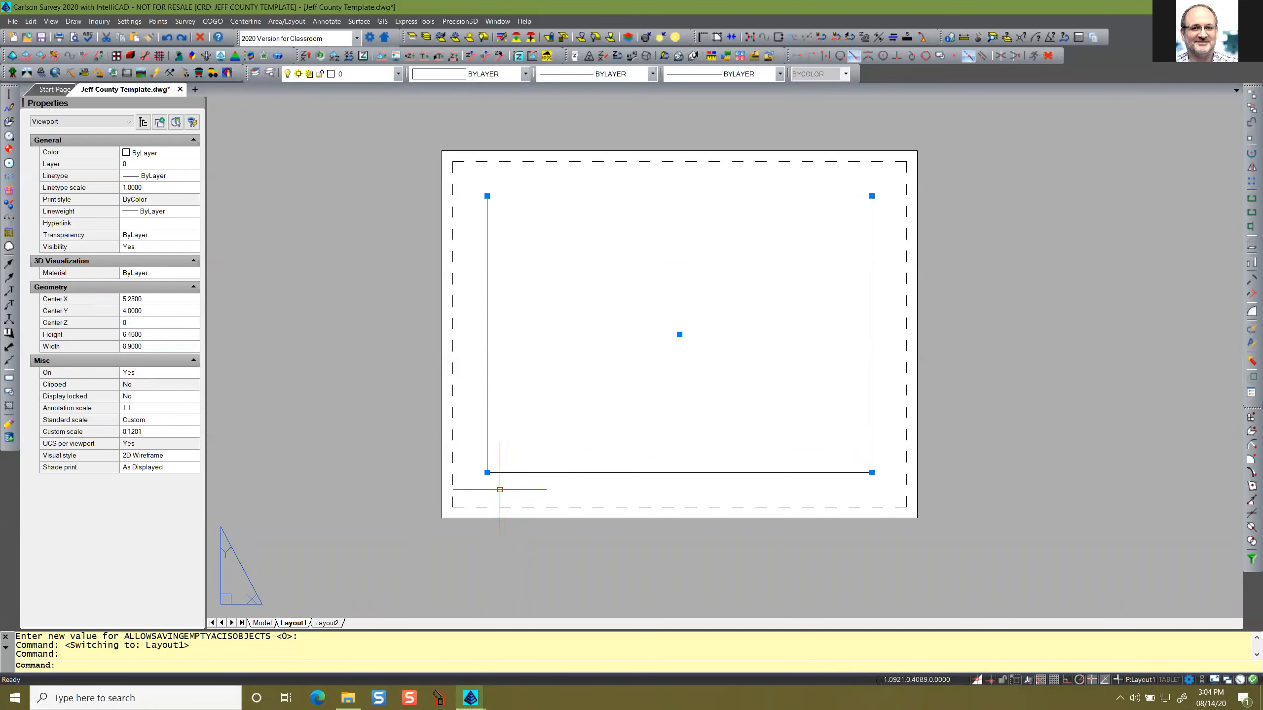
pyautogui.doubleClick(807, 284)
pyautogui.press('Escape')
pyautogui.press('Escape')
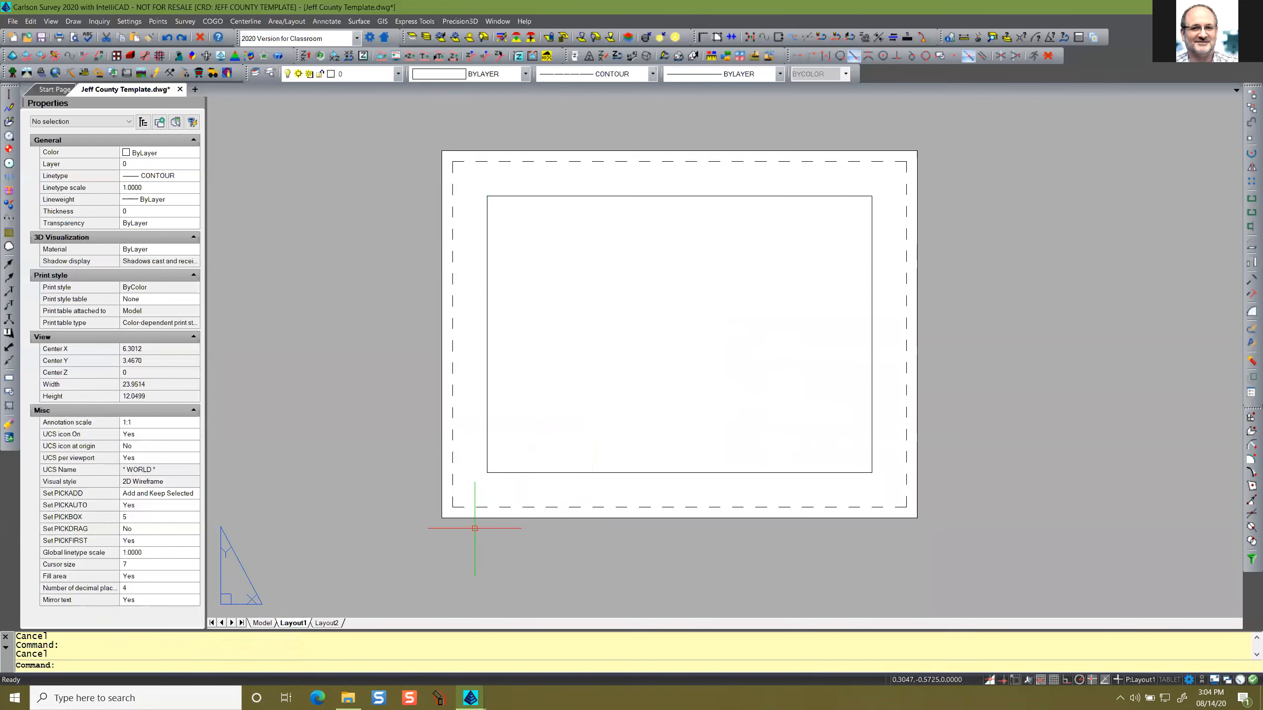
pyautogui.click(262, 623)
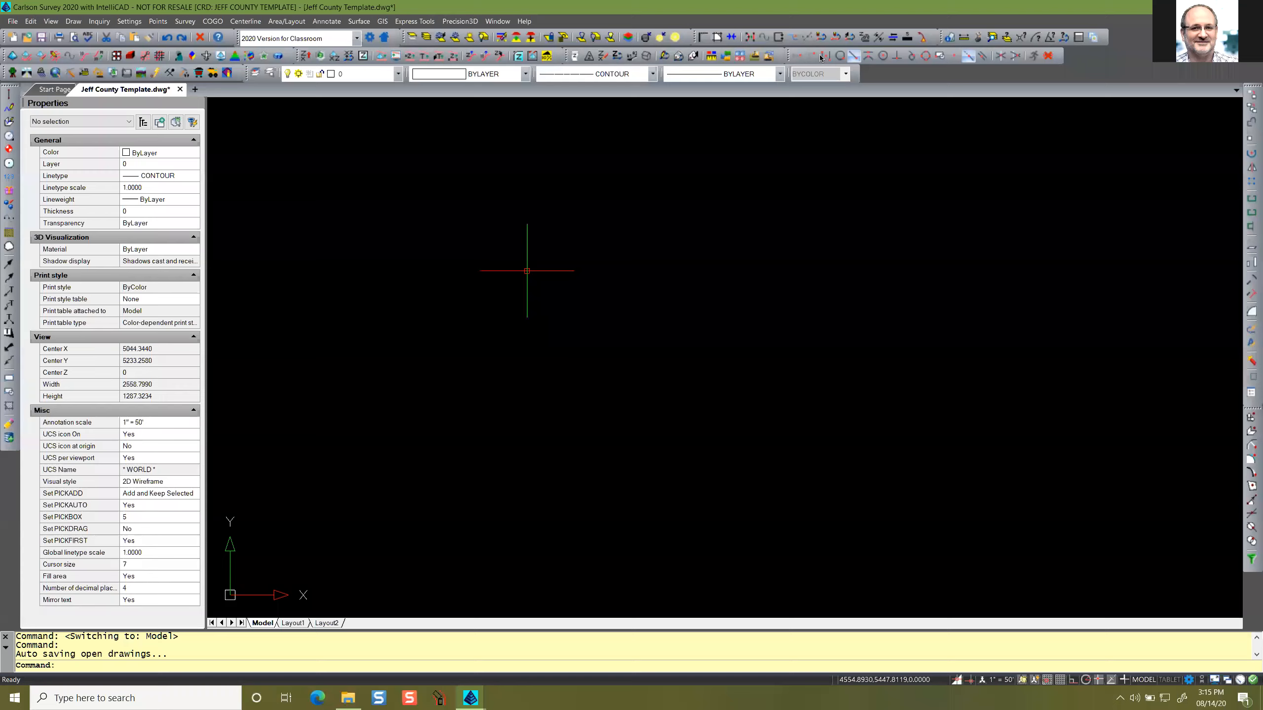
# Widen the value column of the properties list slightly.
pyautogui.click(481, 349)
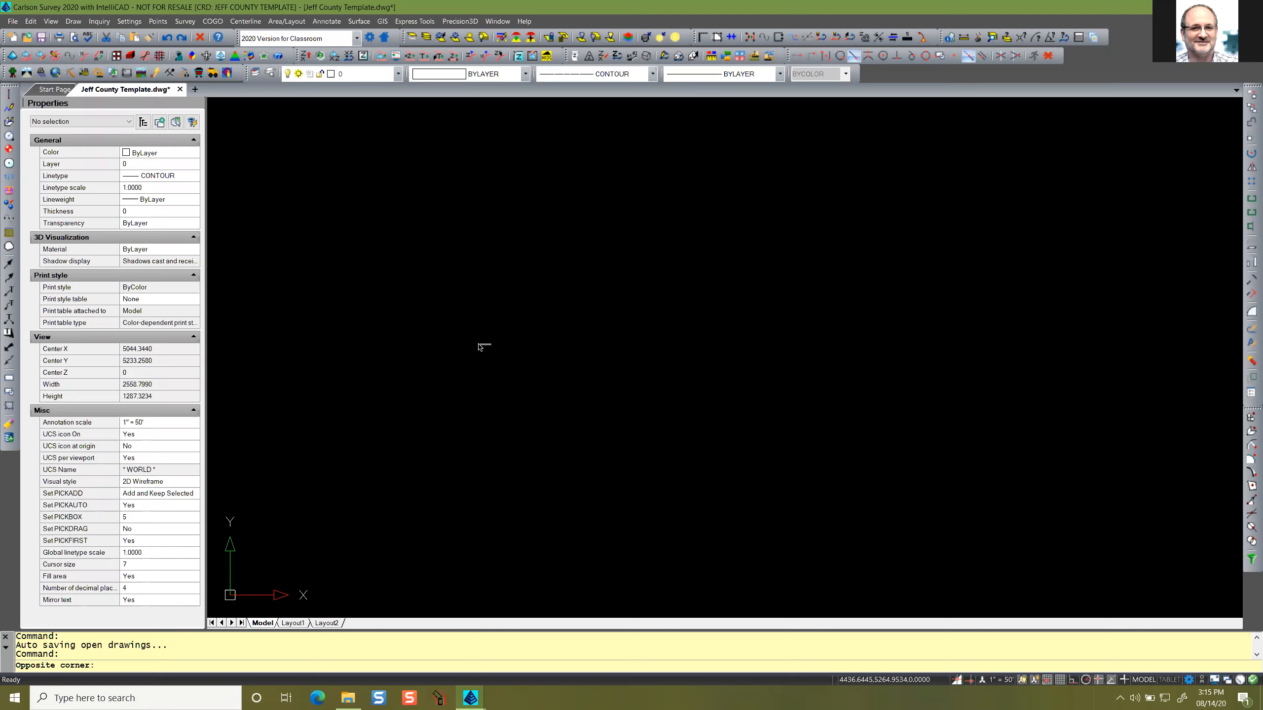
pyautogui.click(500, 333)
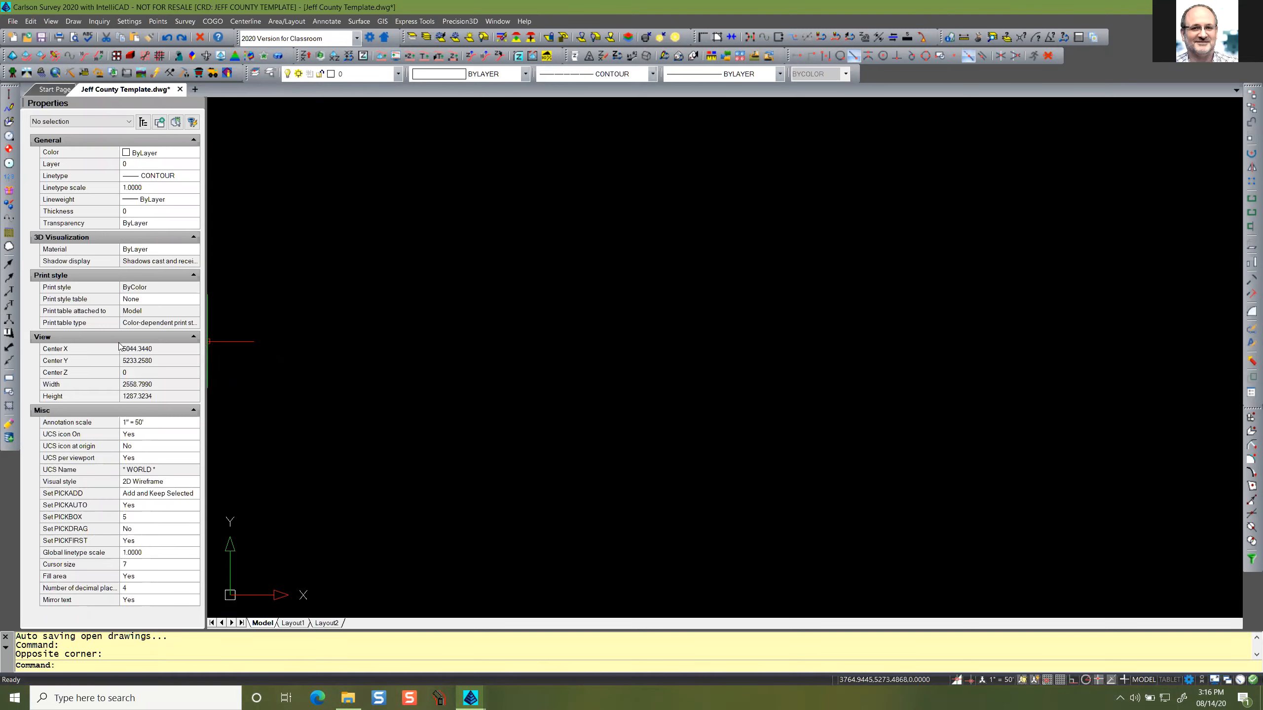
pyautogui.moveTo(120, 350); pyautogui.dragTo(109, 353)
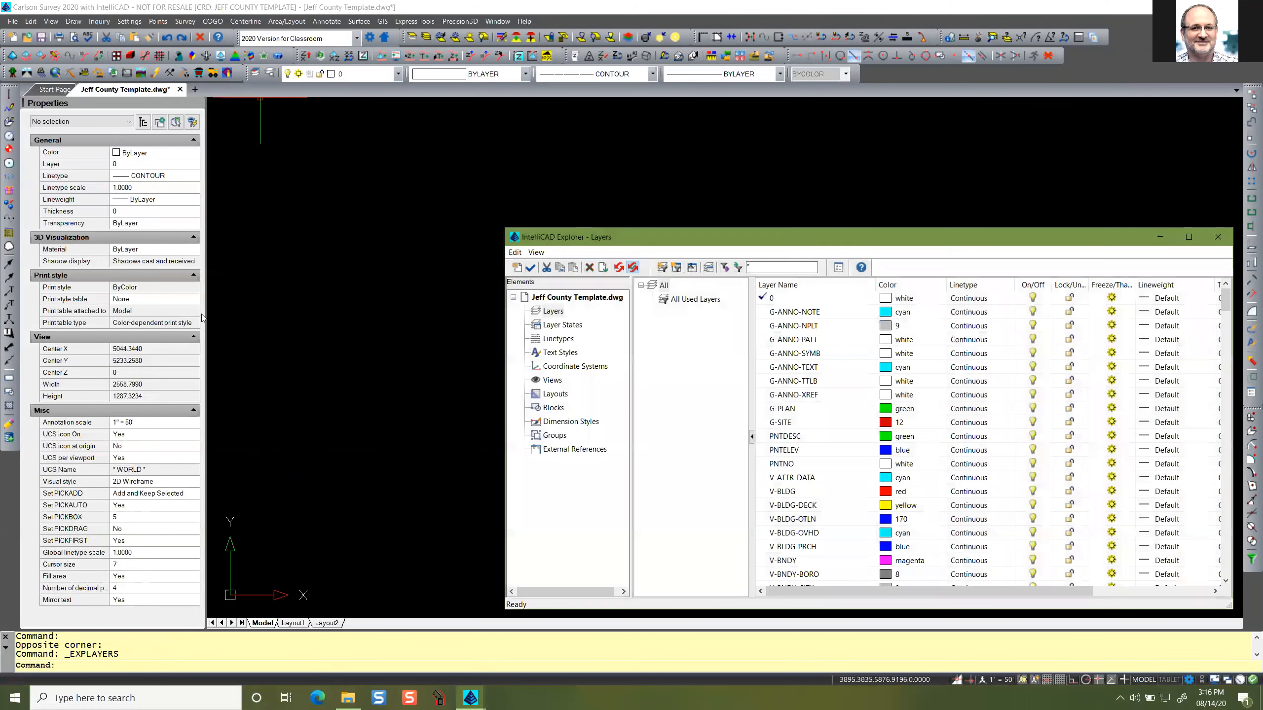
# Review the SPT9_anno and SRVPNO1_anno block definitions in the drawing explorer and close it.
pyautogui.moveTo(654, 238); pyautogui.dragTo(383, 136)
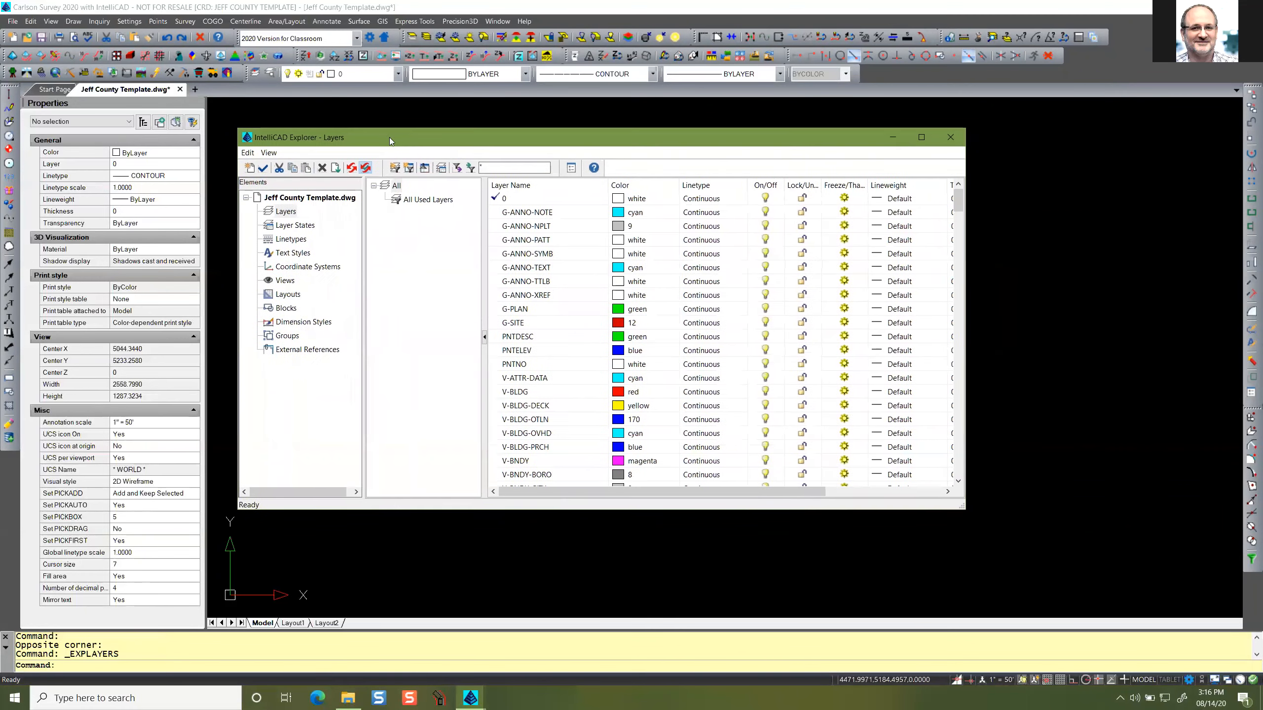
pyautogui.click(286, 308)
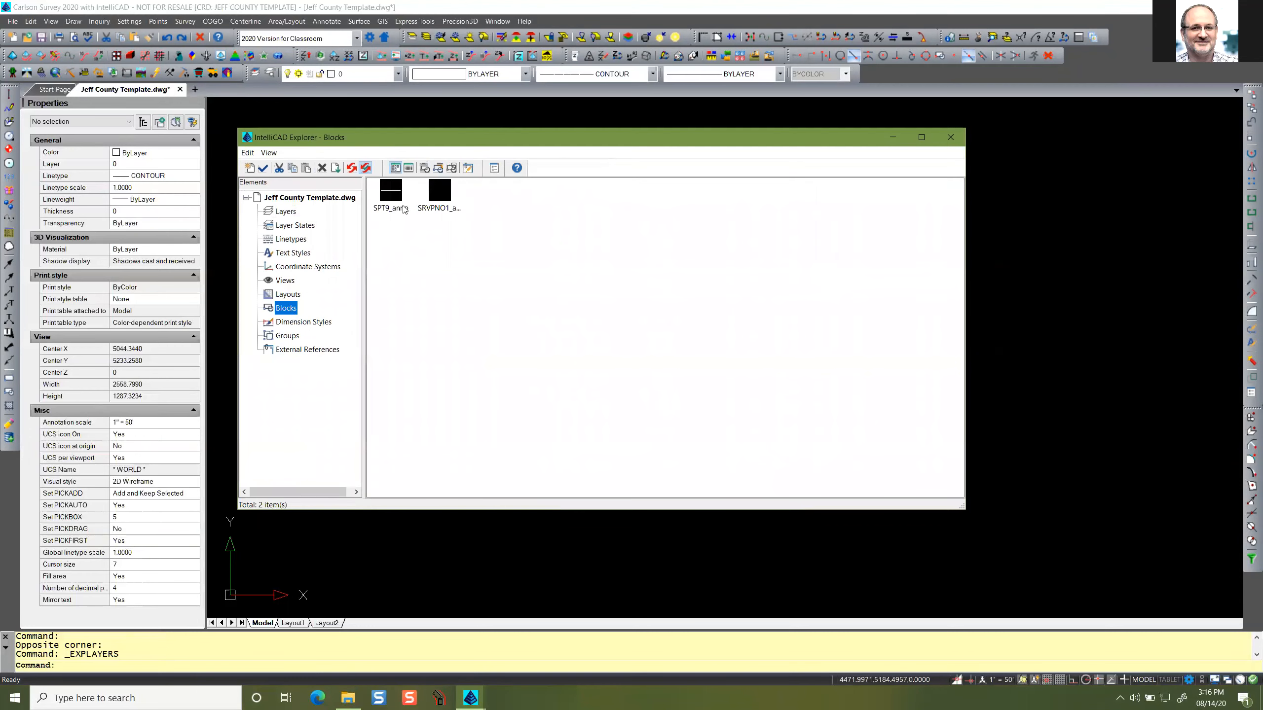
pyautogui.click(379, 209)
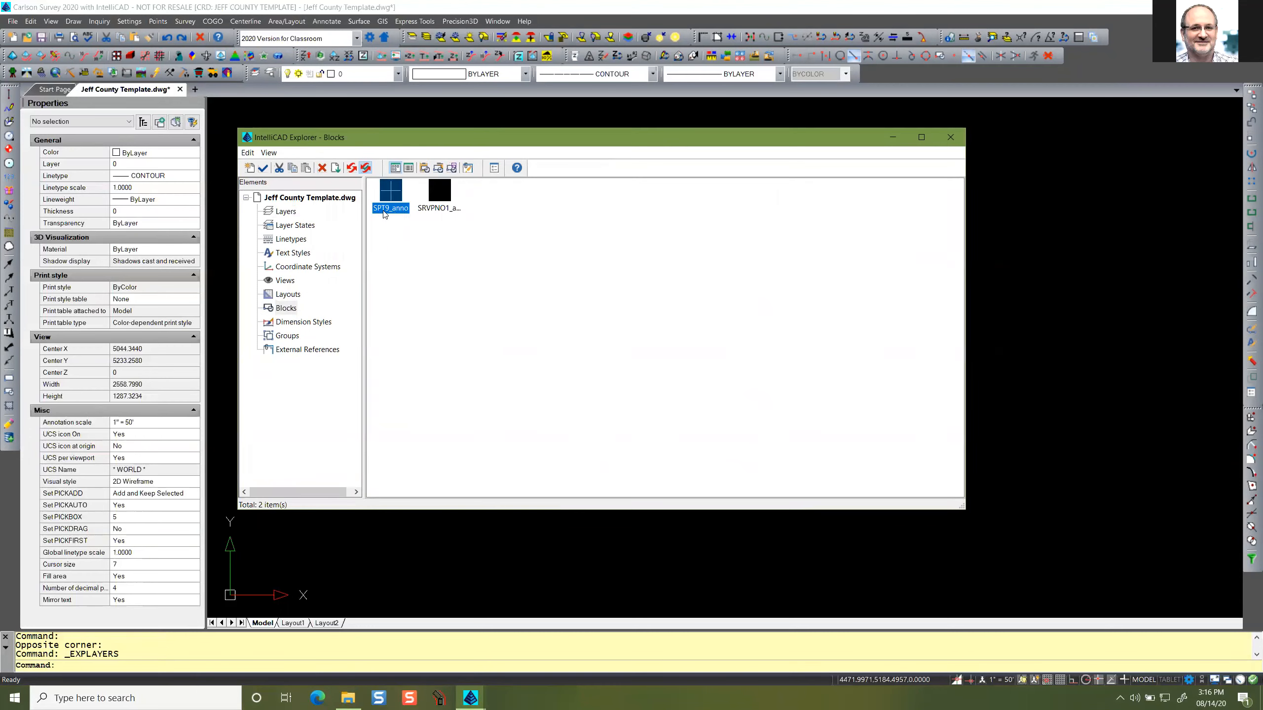
pyautogui.click(439, 202)
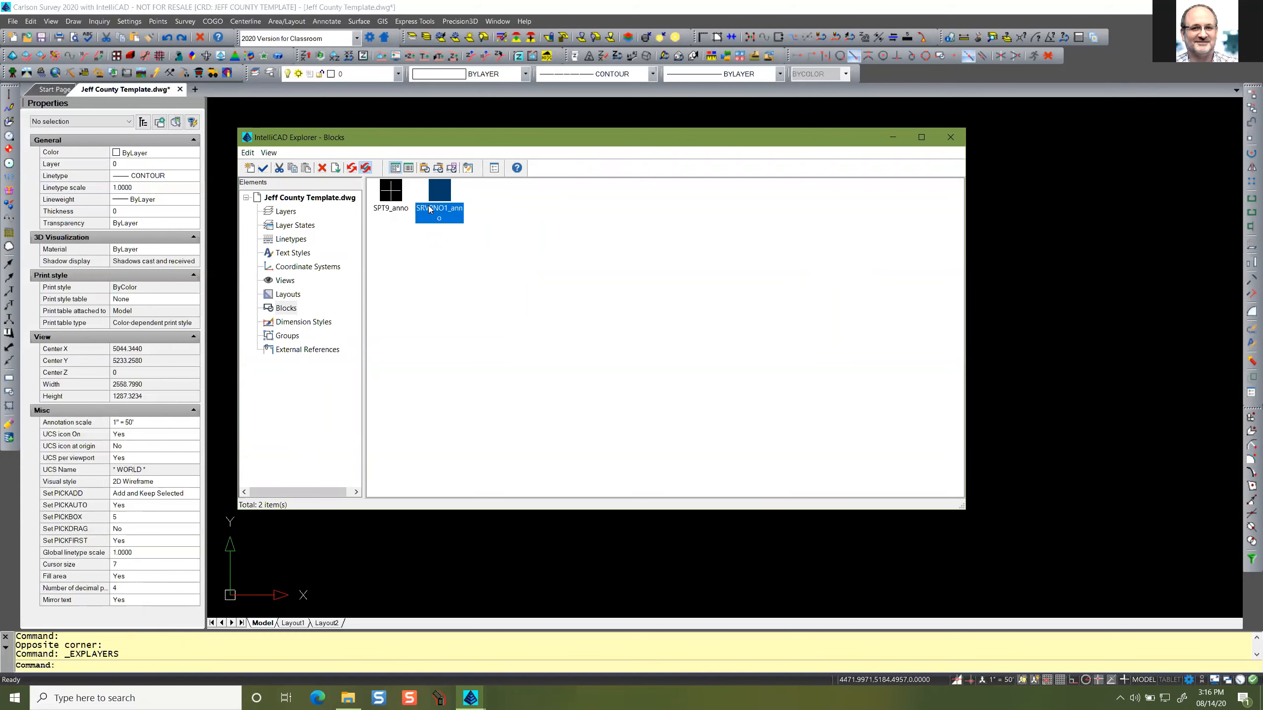
pyautogui.click(495, 217)
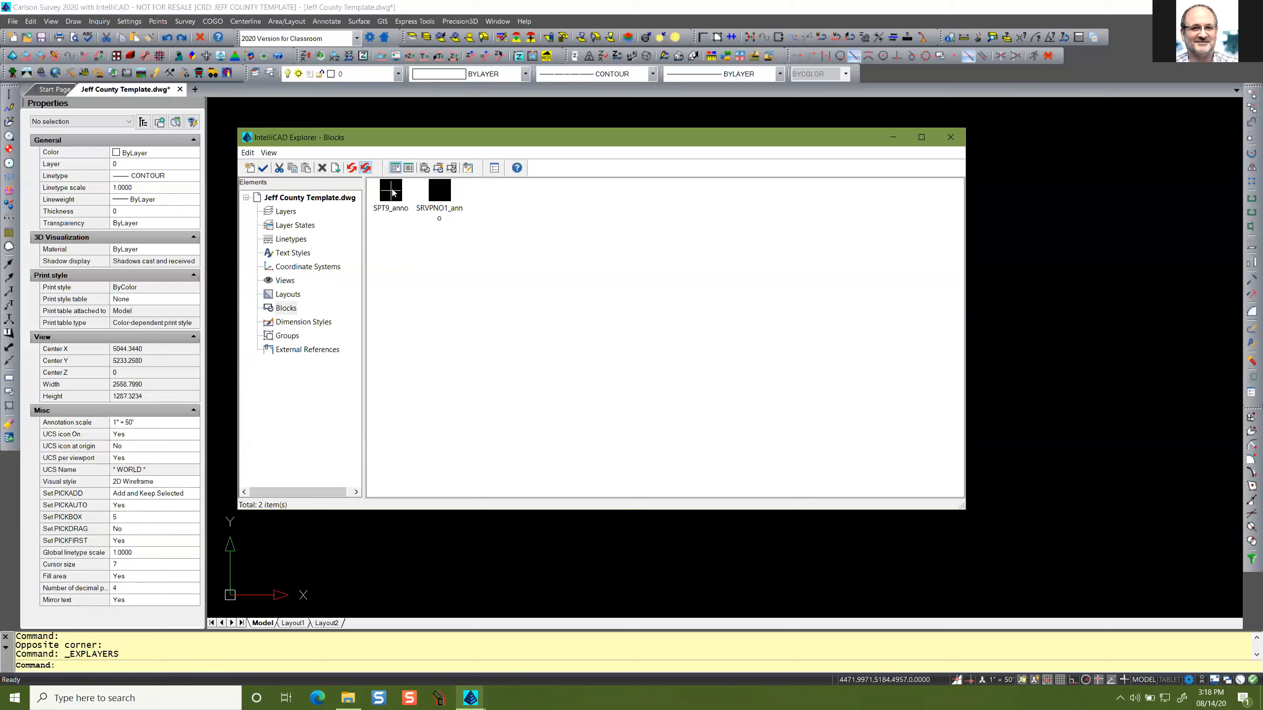
pyautogui.click(950, 142)
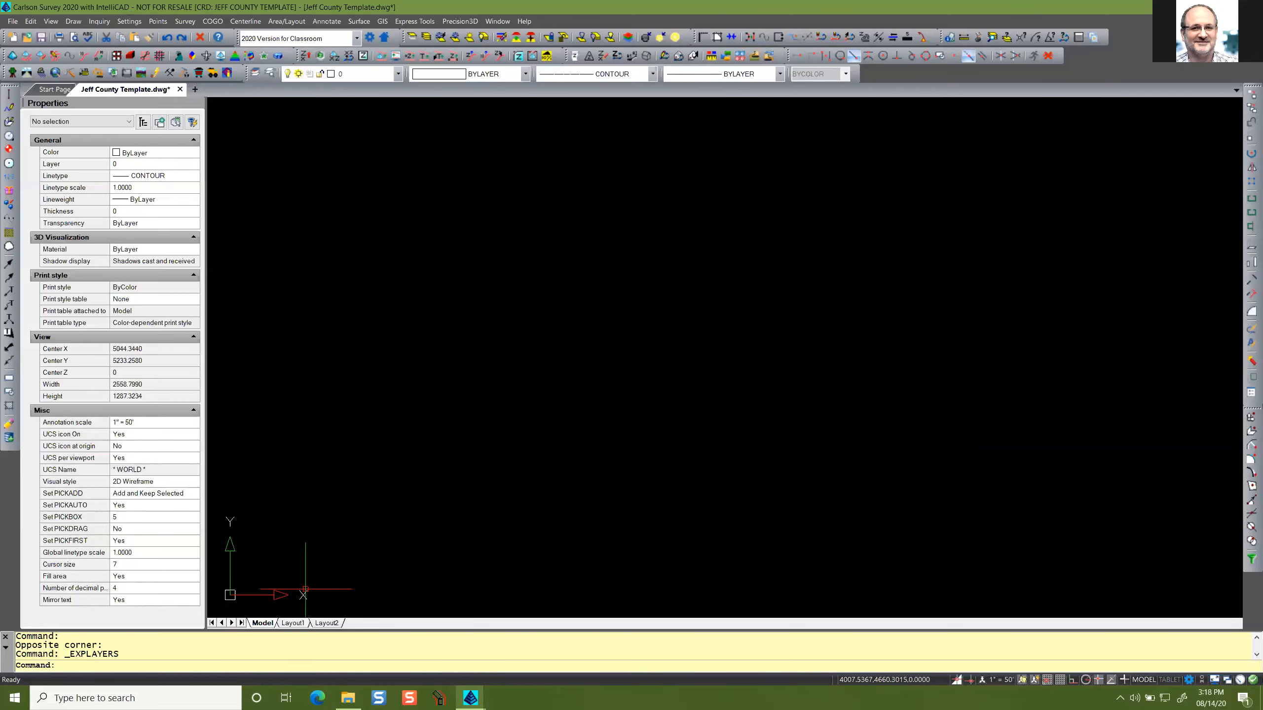
# Compare the sheets and viewports of Layout1 and Layout2, ending on Layout1.
pyautogui.click(300, 623)
pyautogui.click(320, 623)
pyautogui.click(303, 624)
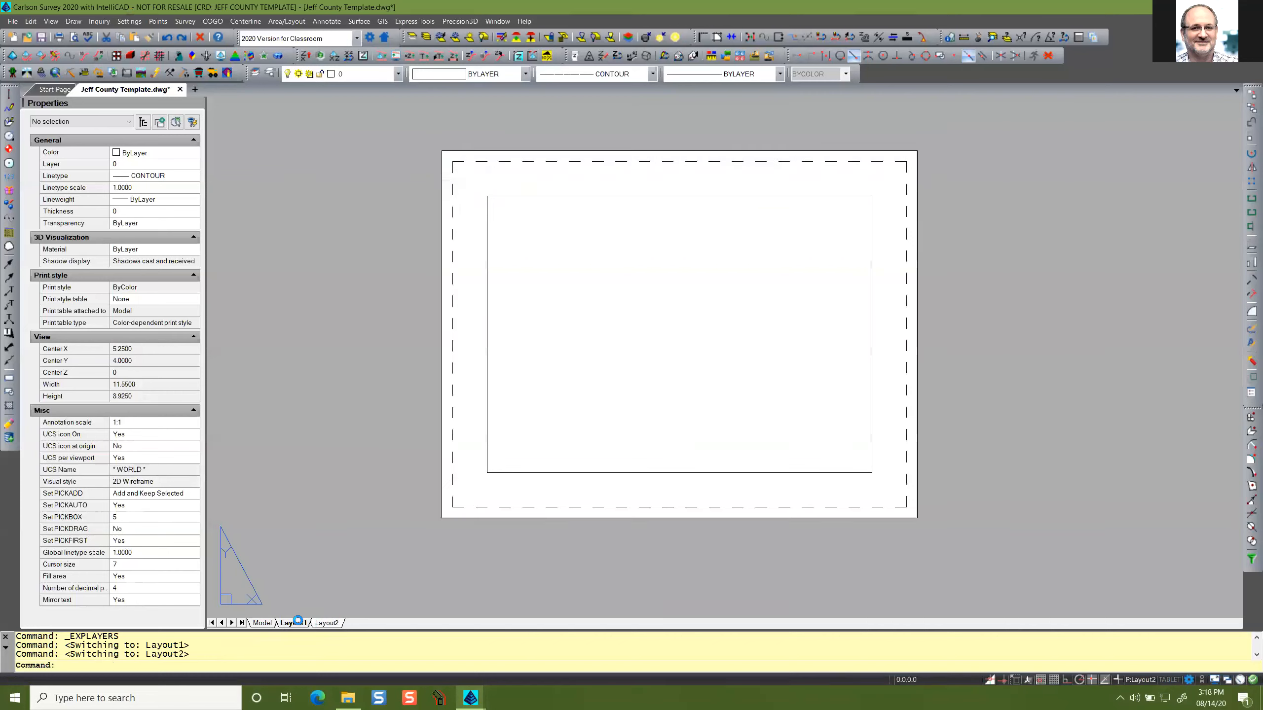
pyautogui.click(326, 624)
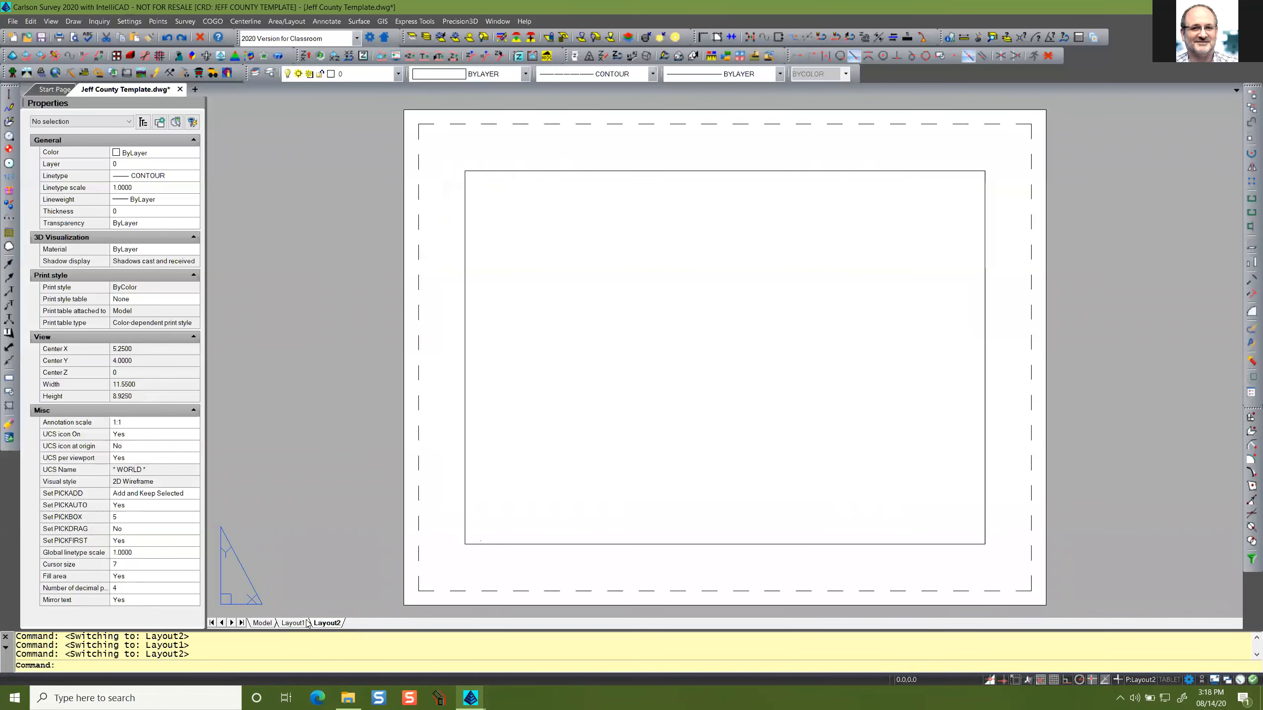
pyautogui.click(304, 624)
pyautogui.click(325, 625)
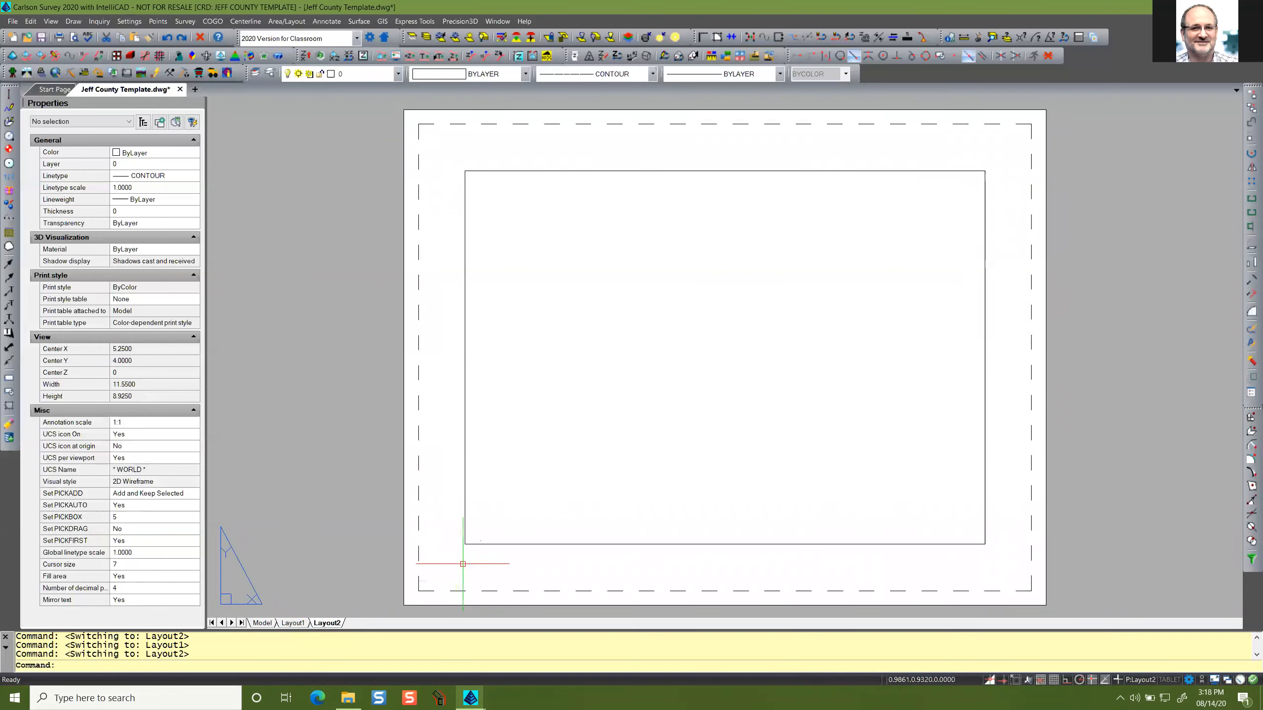
pyautogui.click(289, 624)
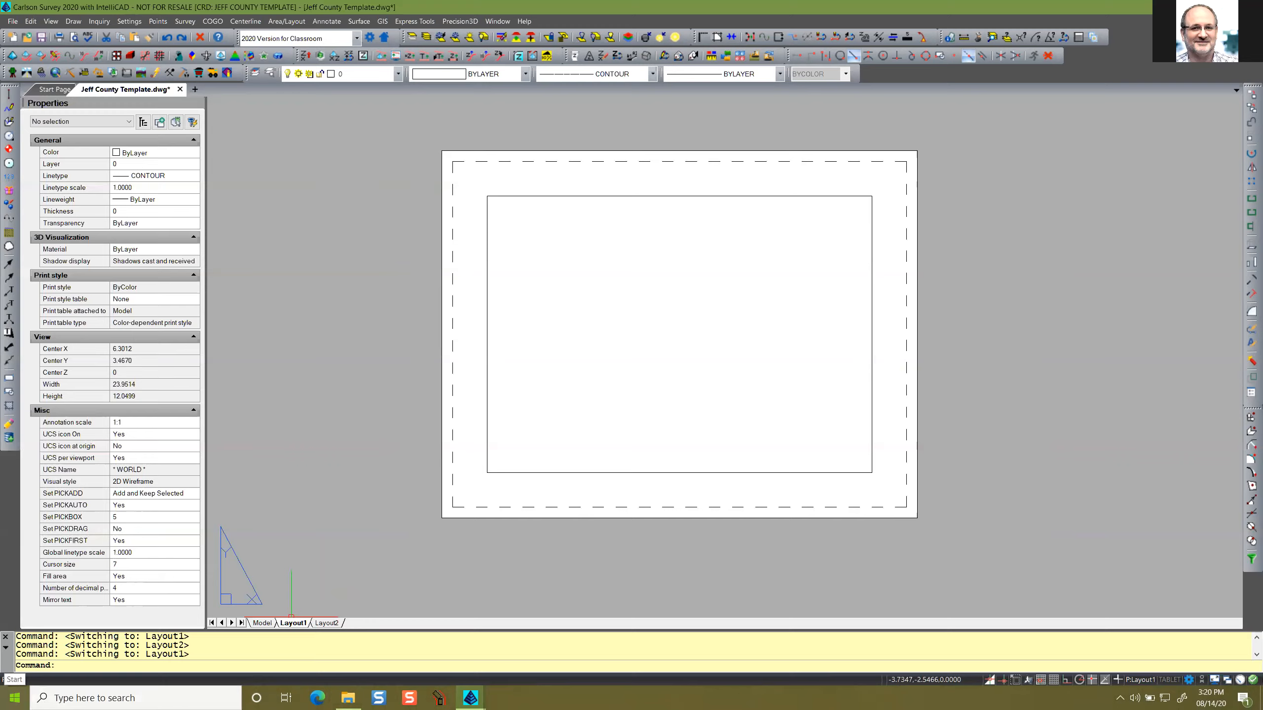
# Switch to the Finder window on the Mac desktop and go back to the Projects folder.
pyautogui.hotkey('ctrl', 'Left')
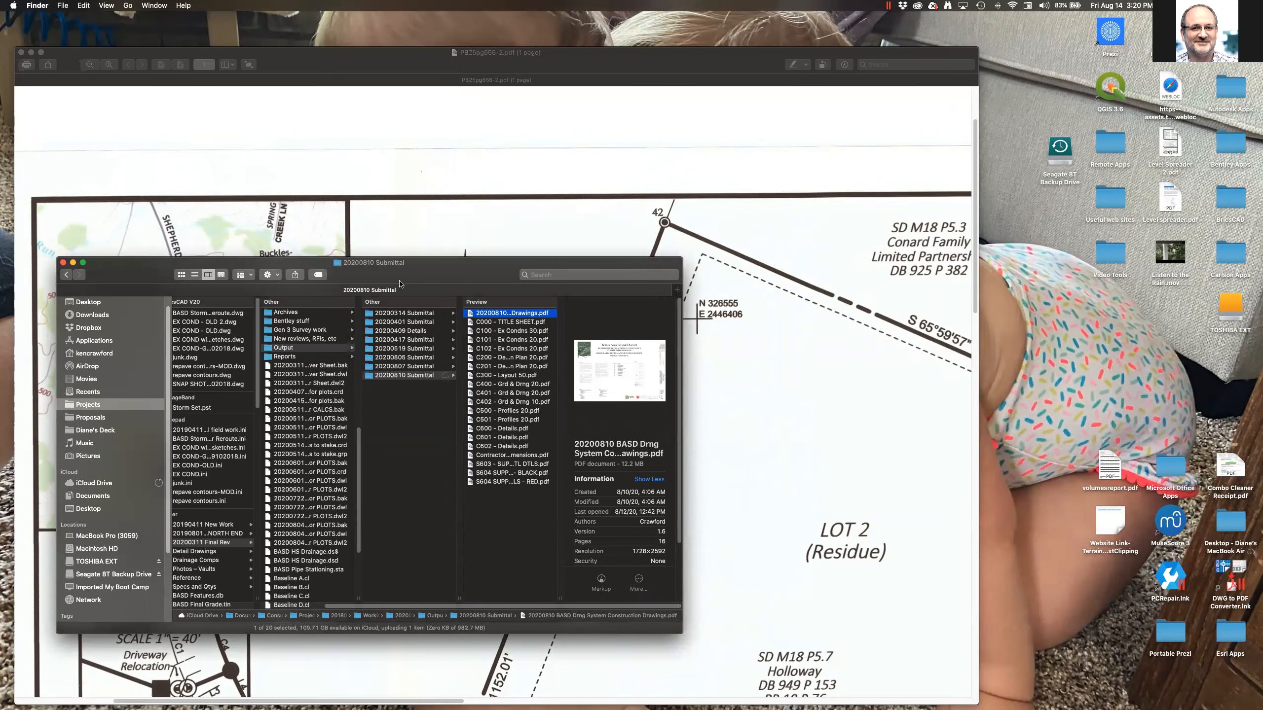
pyautogui.click(67, 276)
pyautogui.click(67, 275)
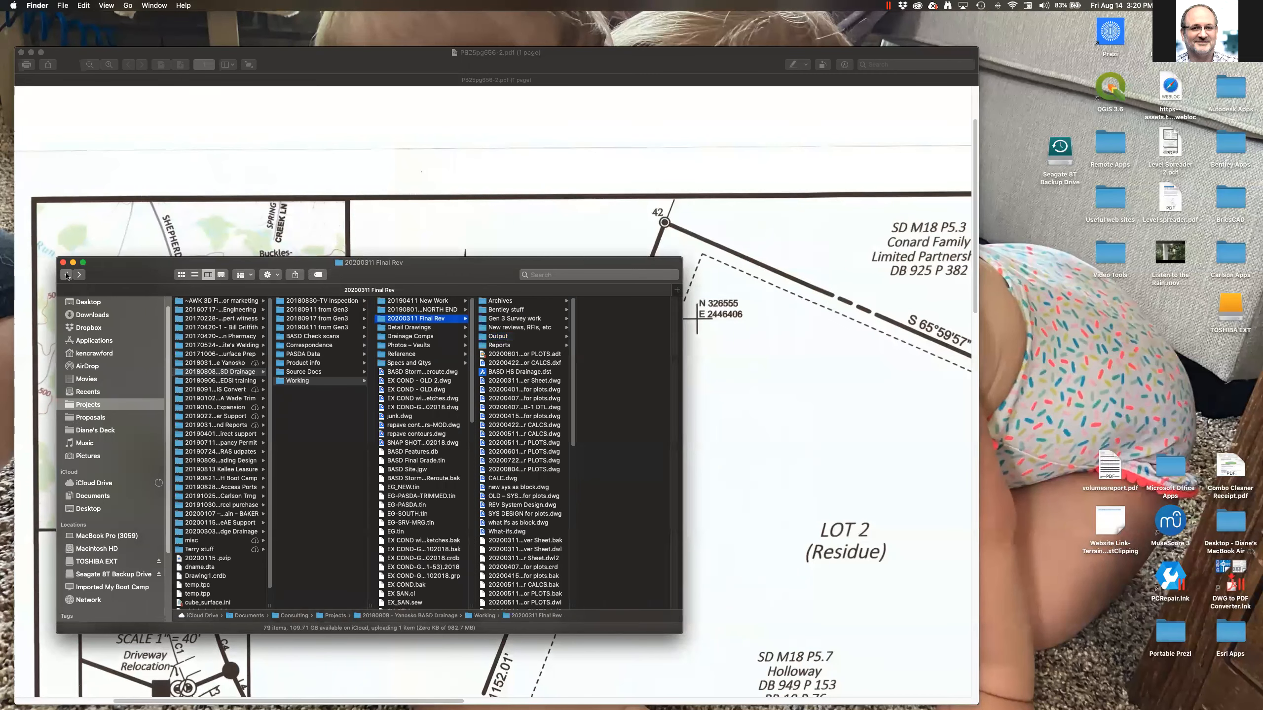
pyautogui.click(67, 275)
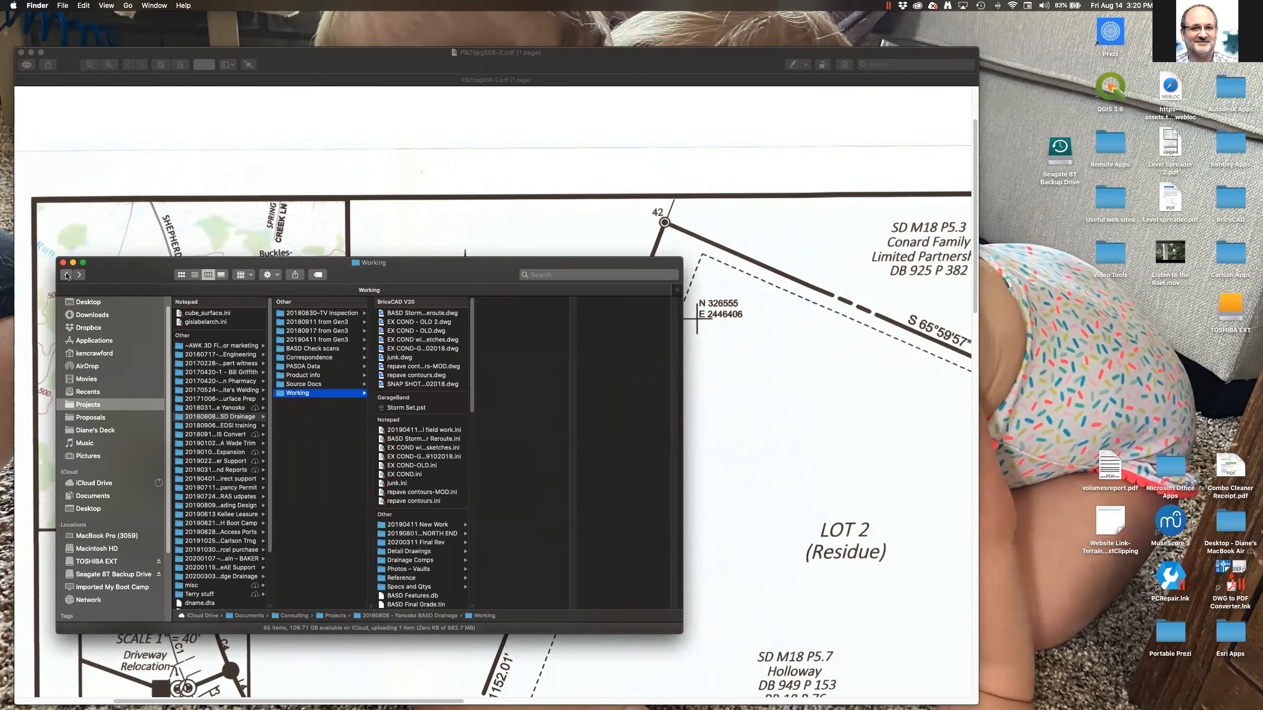
pyautogui.click(67, 275)
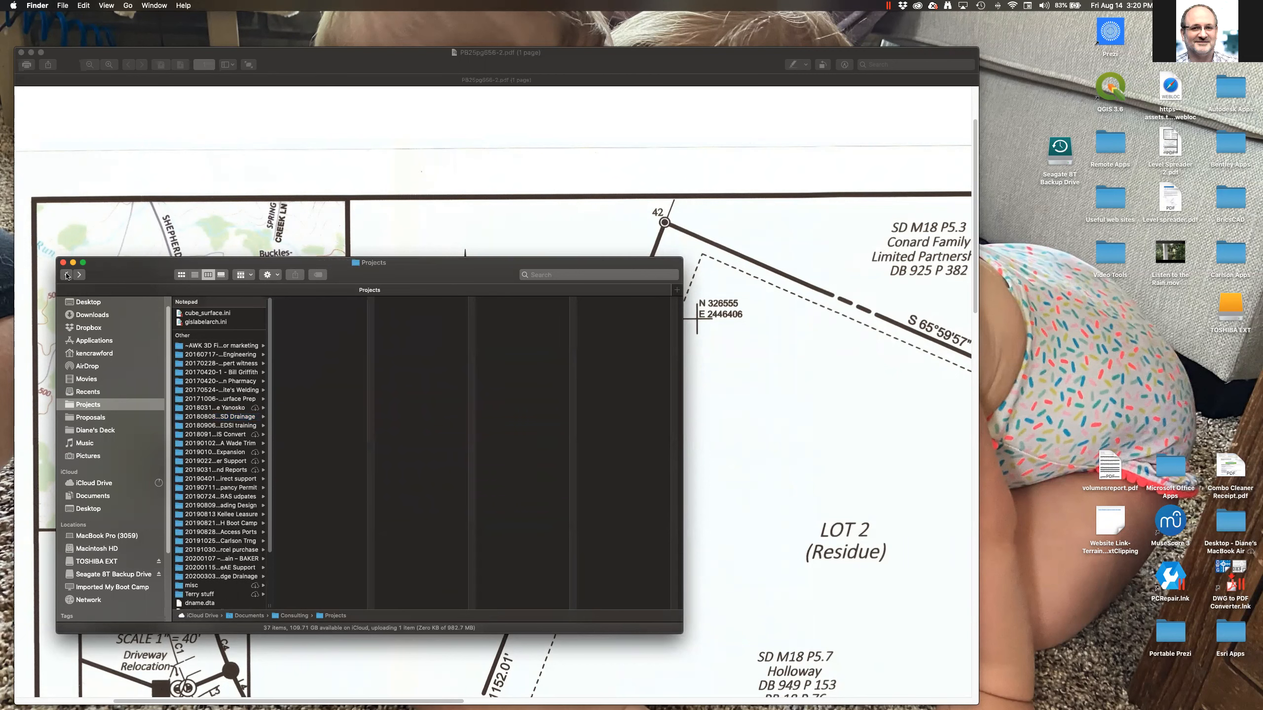
pyautogui.click(67, 275)
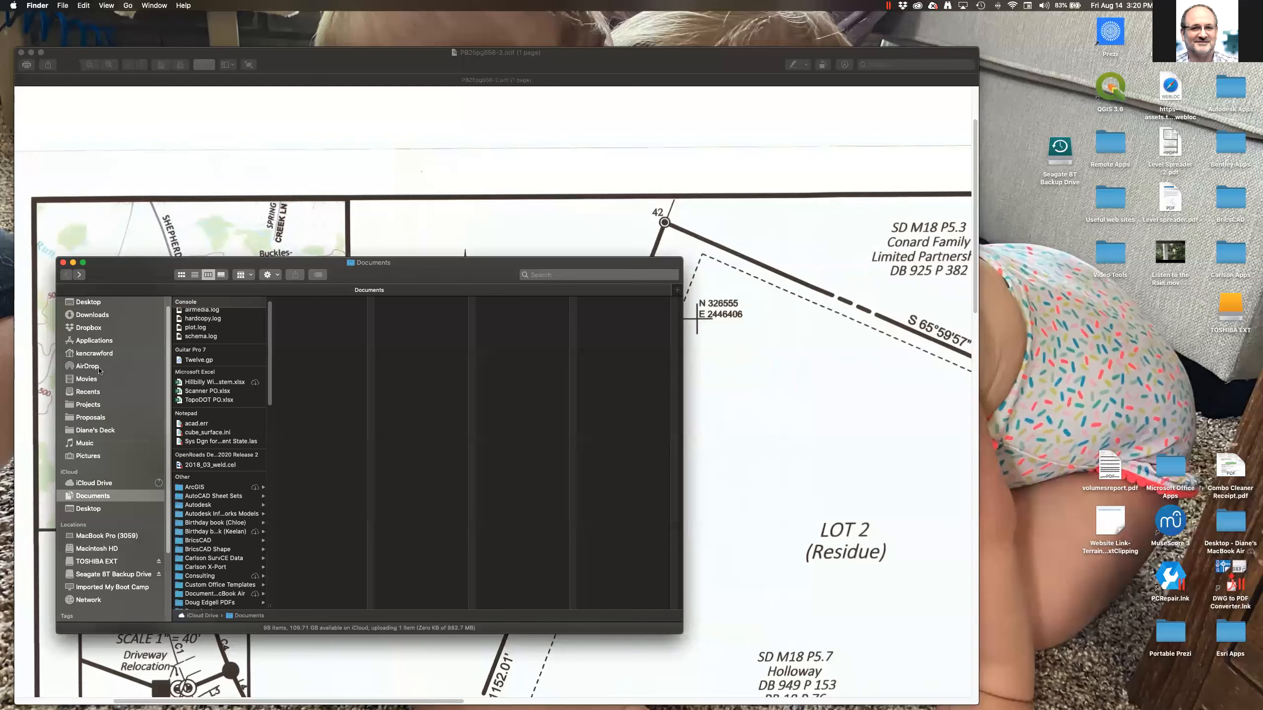
pyautogui.click(102, 405)
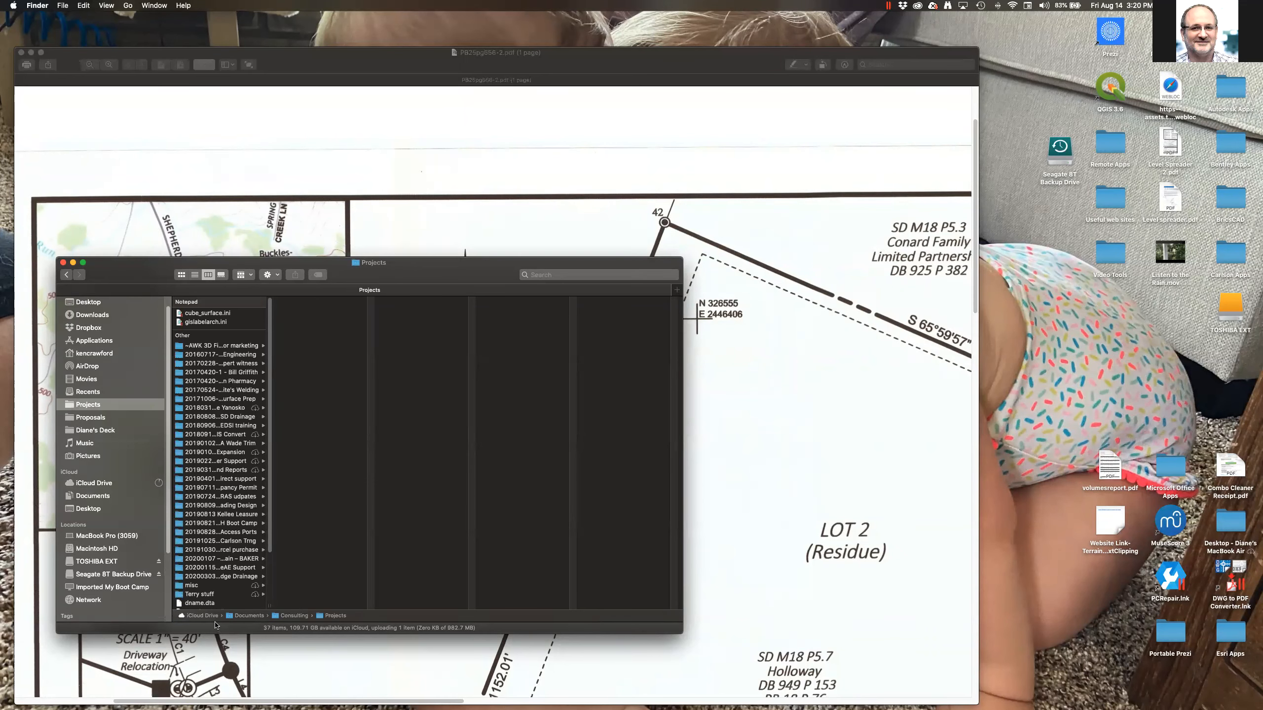
# Open Final Plat requirements.pdf from the Plat Making folder inside the misc project folder.
pyautogui.click(207, 585)
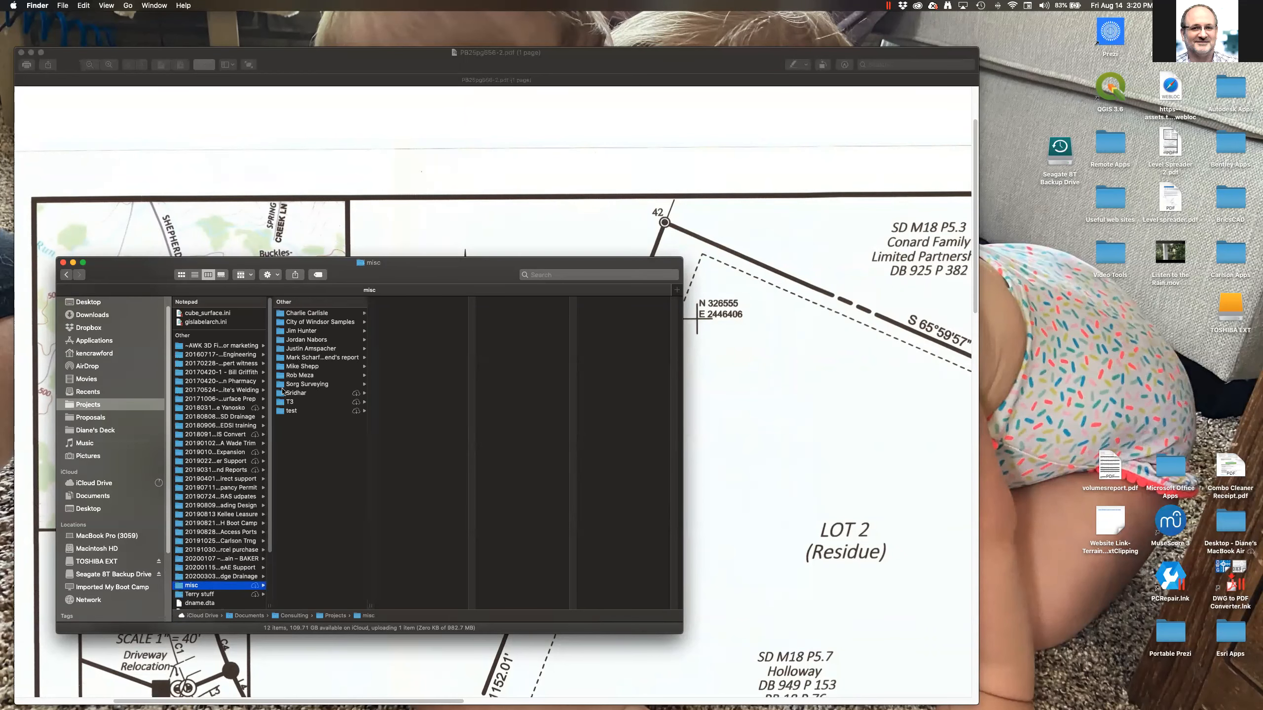
pyautogui.click(302, 366)
pyautogui.click(403, 344)
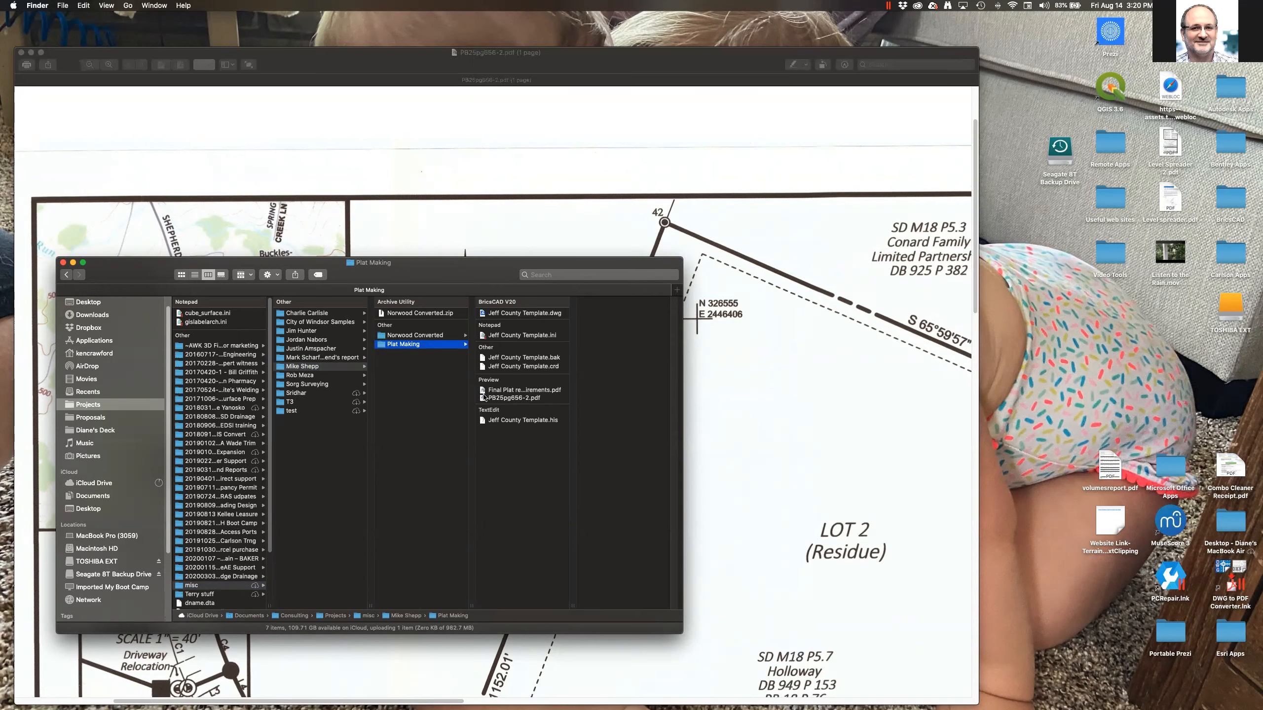
pyautogui.click(482, 391)
pyautogui.doubleClick(482, 391)
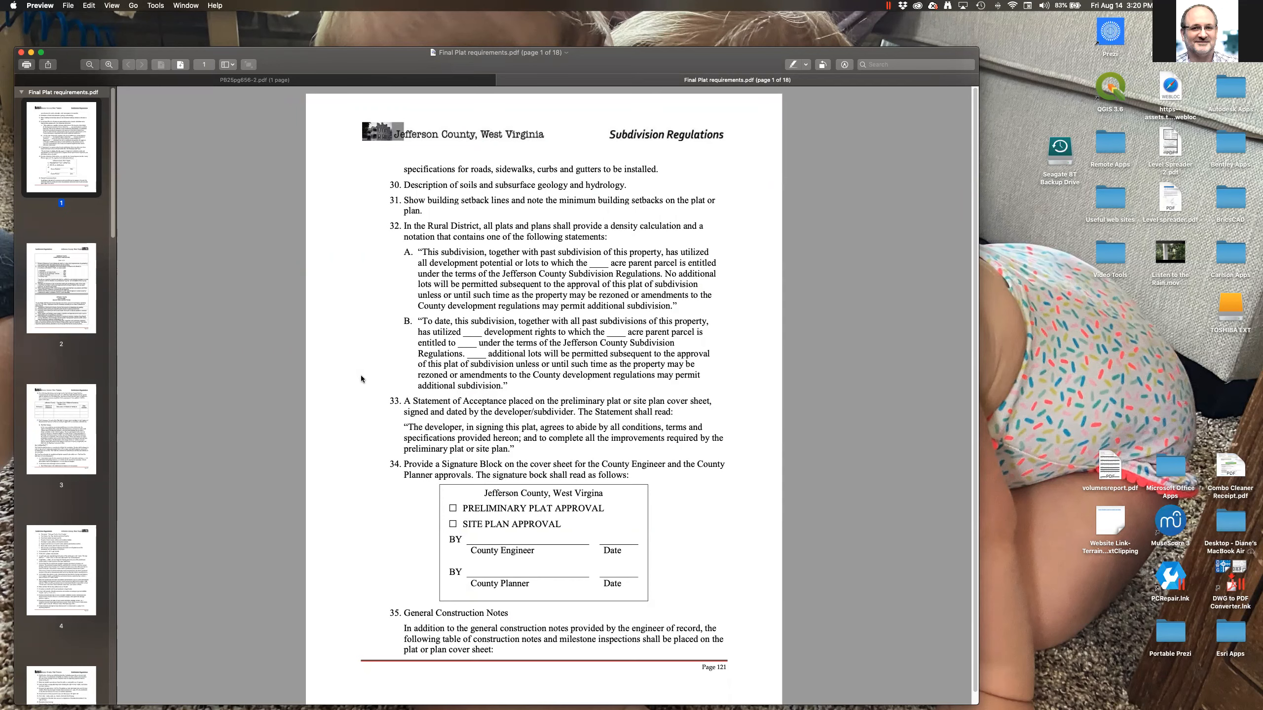
# Read through the Final Plat requirements to Sec. 1.4 Final Plat on page 3, covering sheet size, scale, border and title block.
pyautogui.scroll(-3, 359, 451)
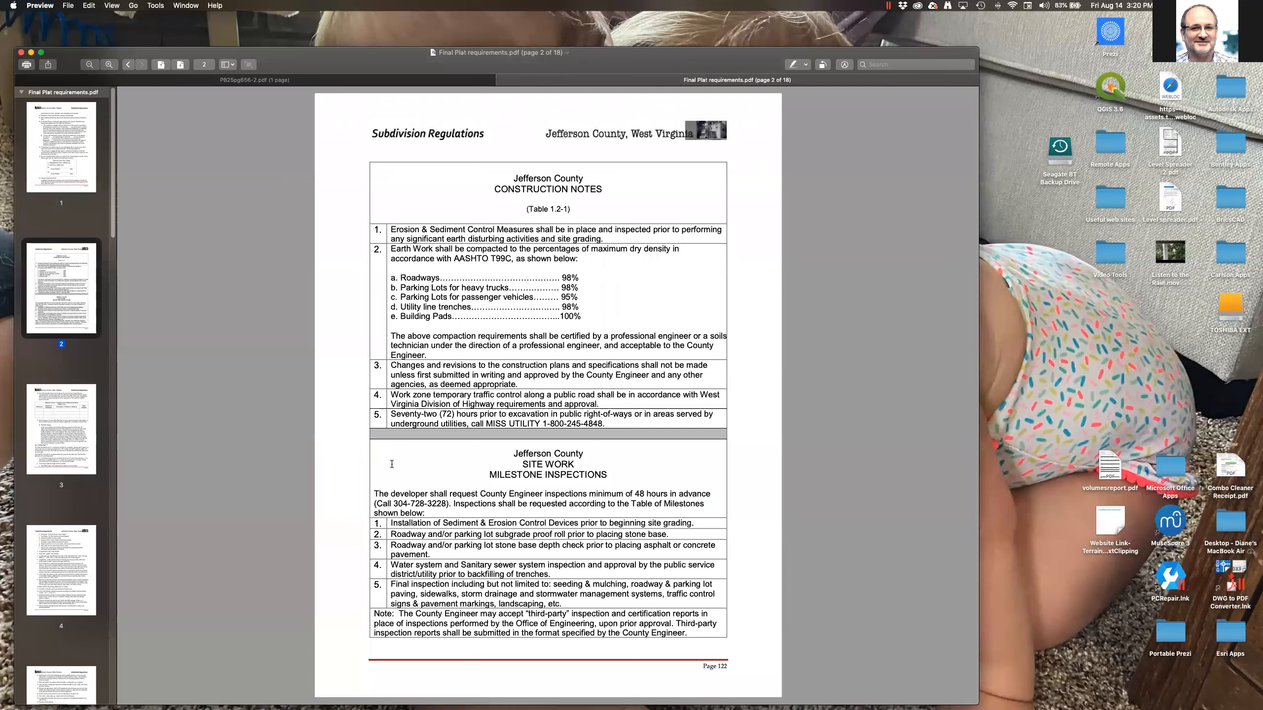
pyautogui.scroll(-2, 398, 471)
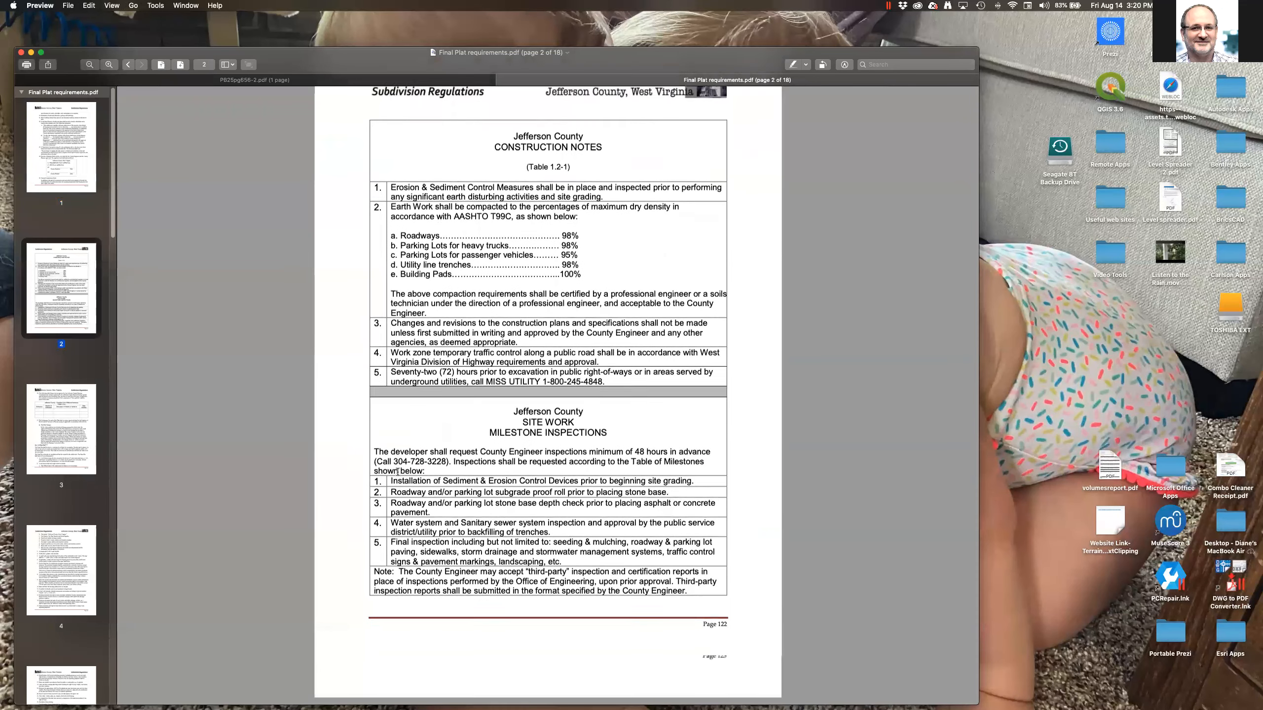
pyautogui.scroll(-5, 398, 472)
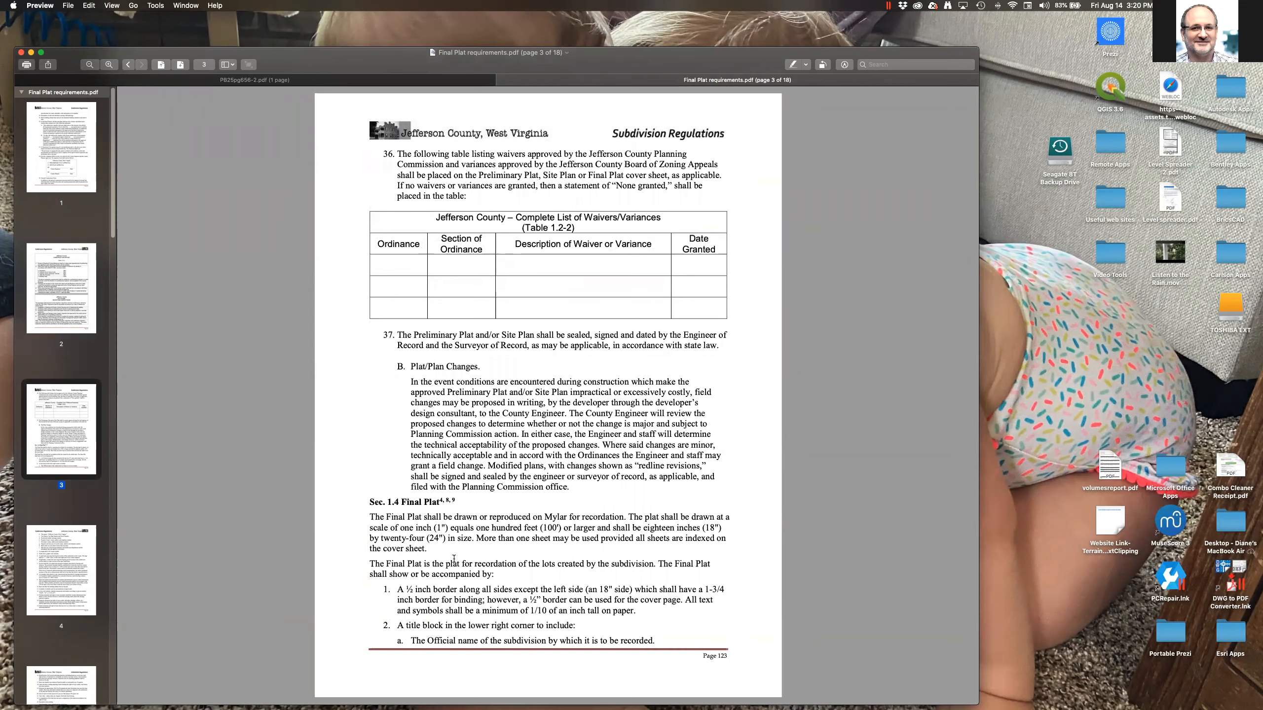
pyautogui.scroll(-1, 454, 558)
pyautogui.scroll(1, 453, 558)
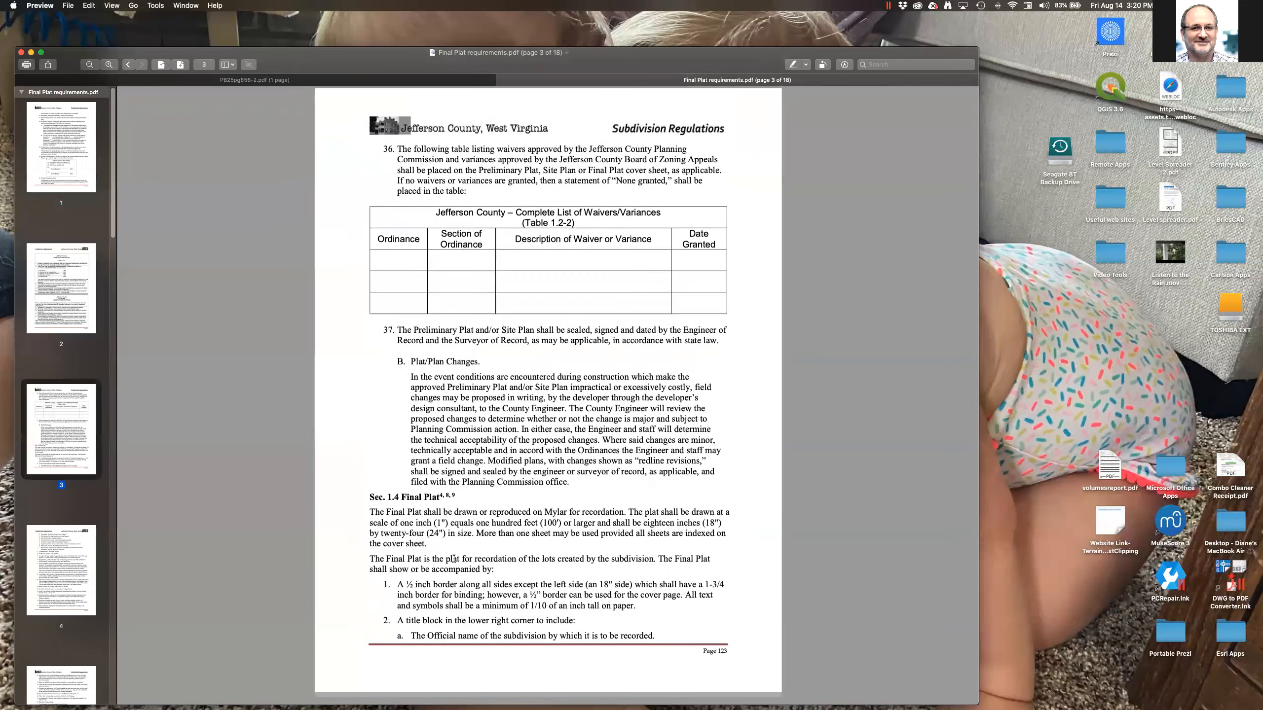
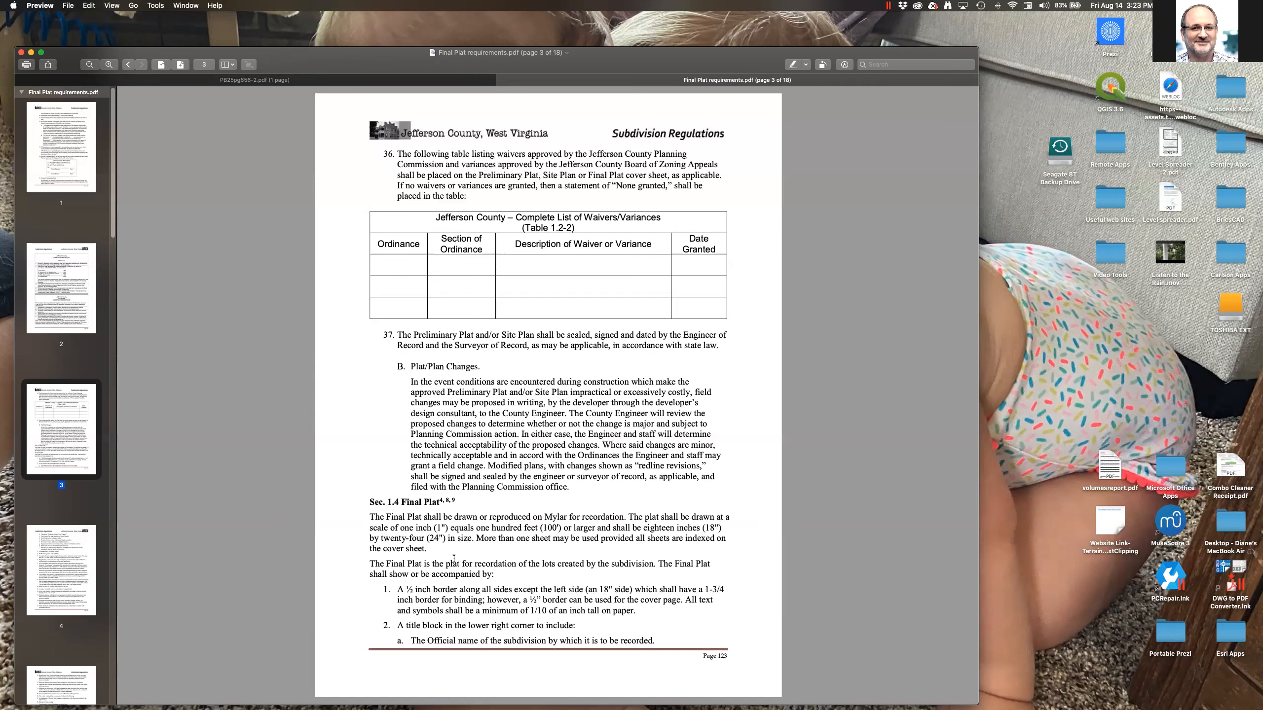
# Open the recently used document 20200810 BASD Drng System Construction Drawings.pdf.
pyautogui.click(67, 6)
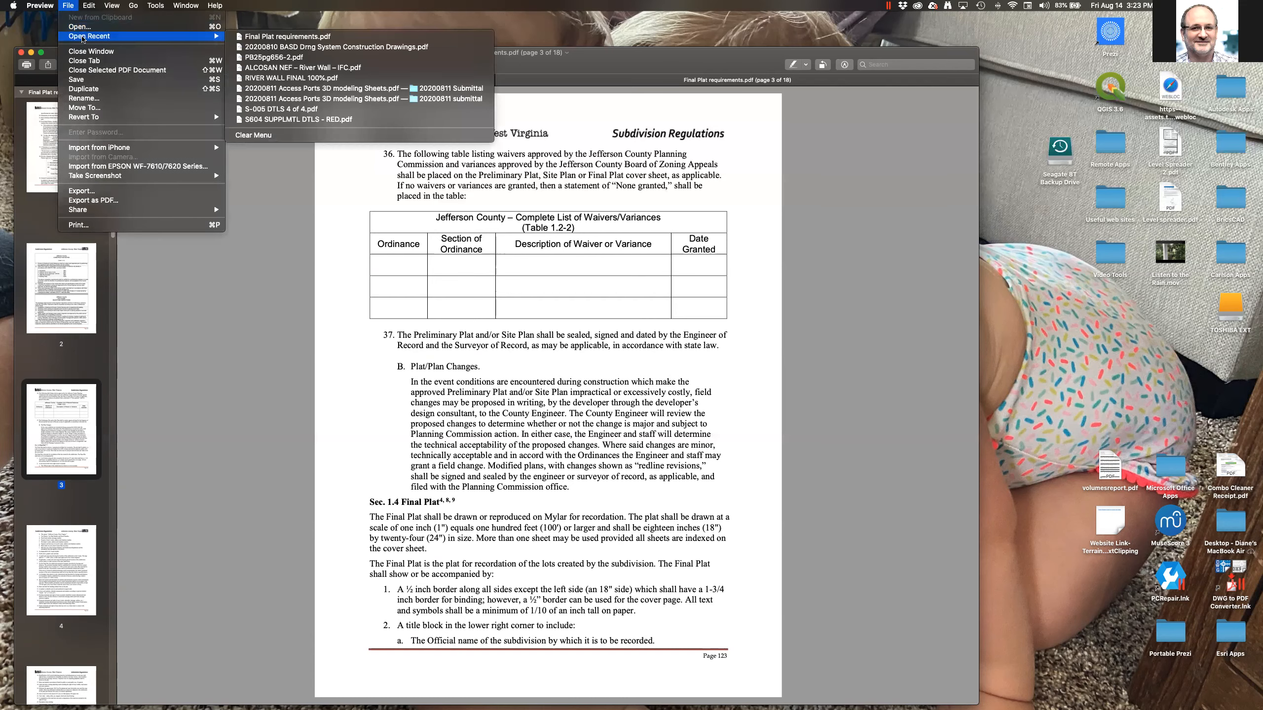
pyautogui.moveTo(130, 36)
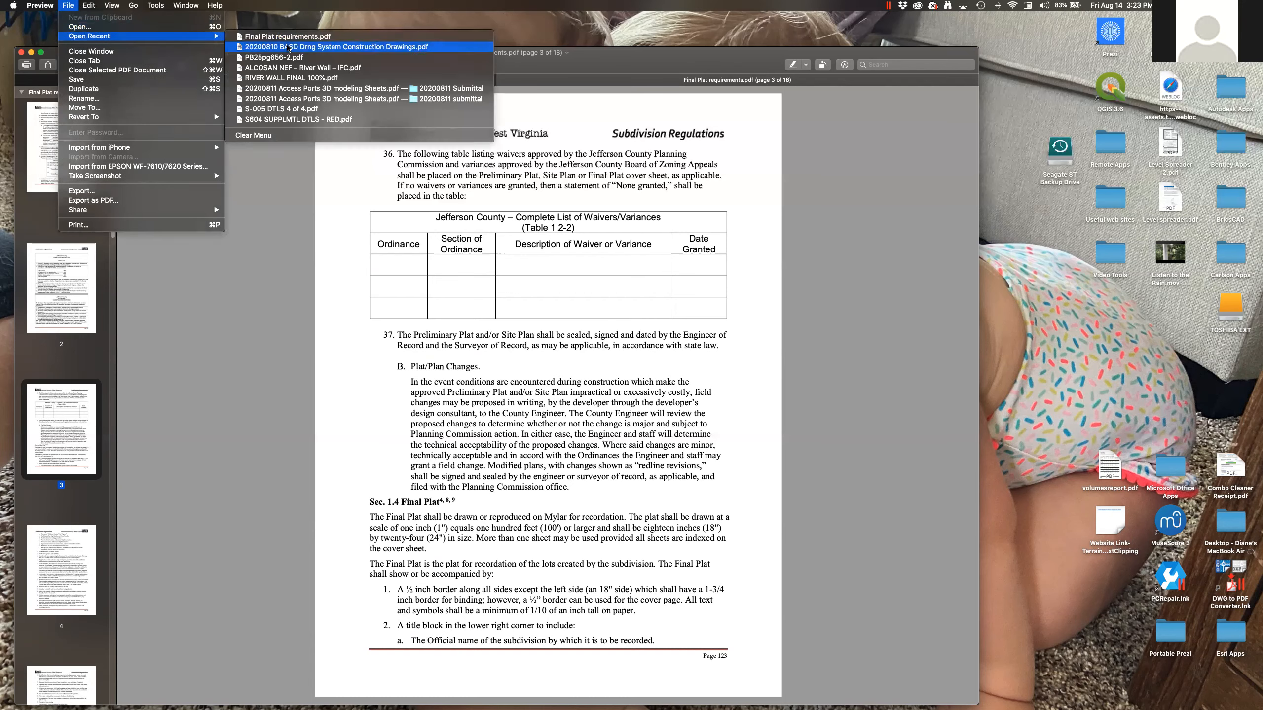
pyautogui.click(299, 47)
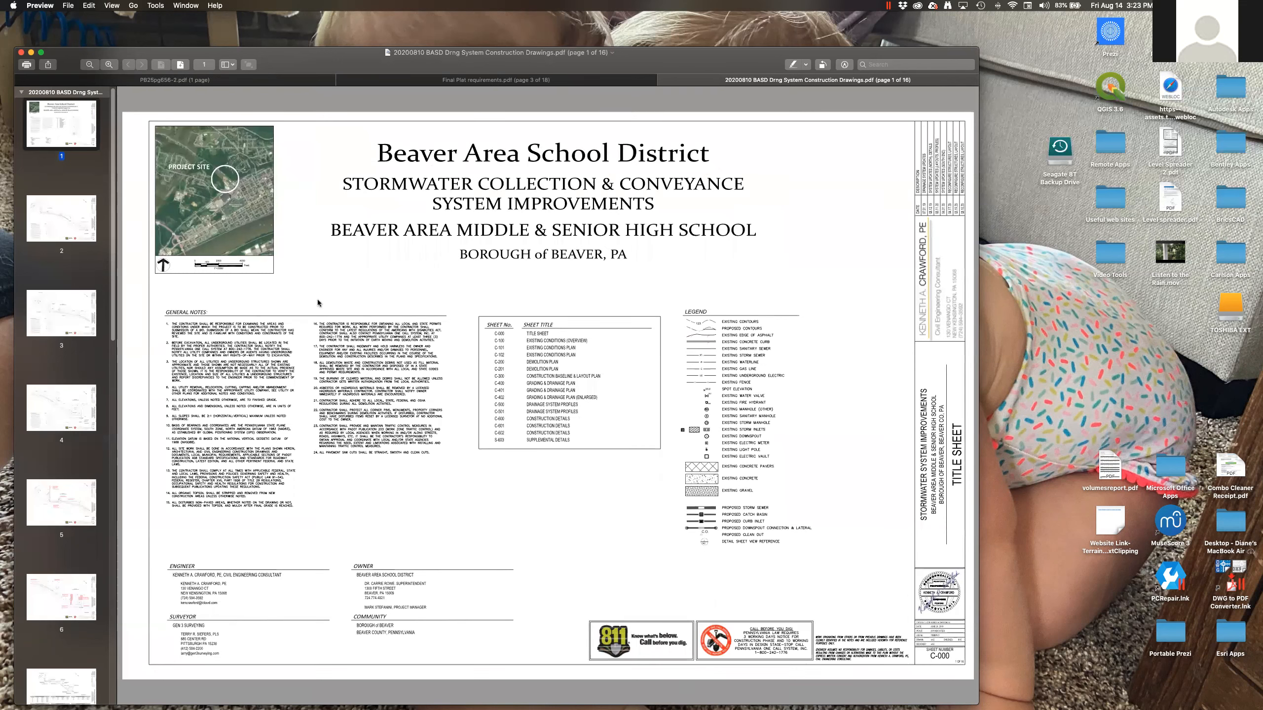